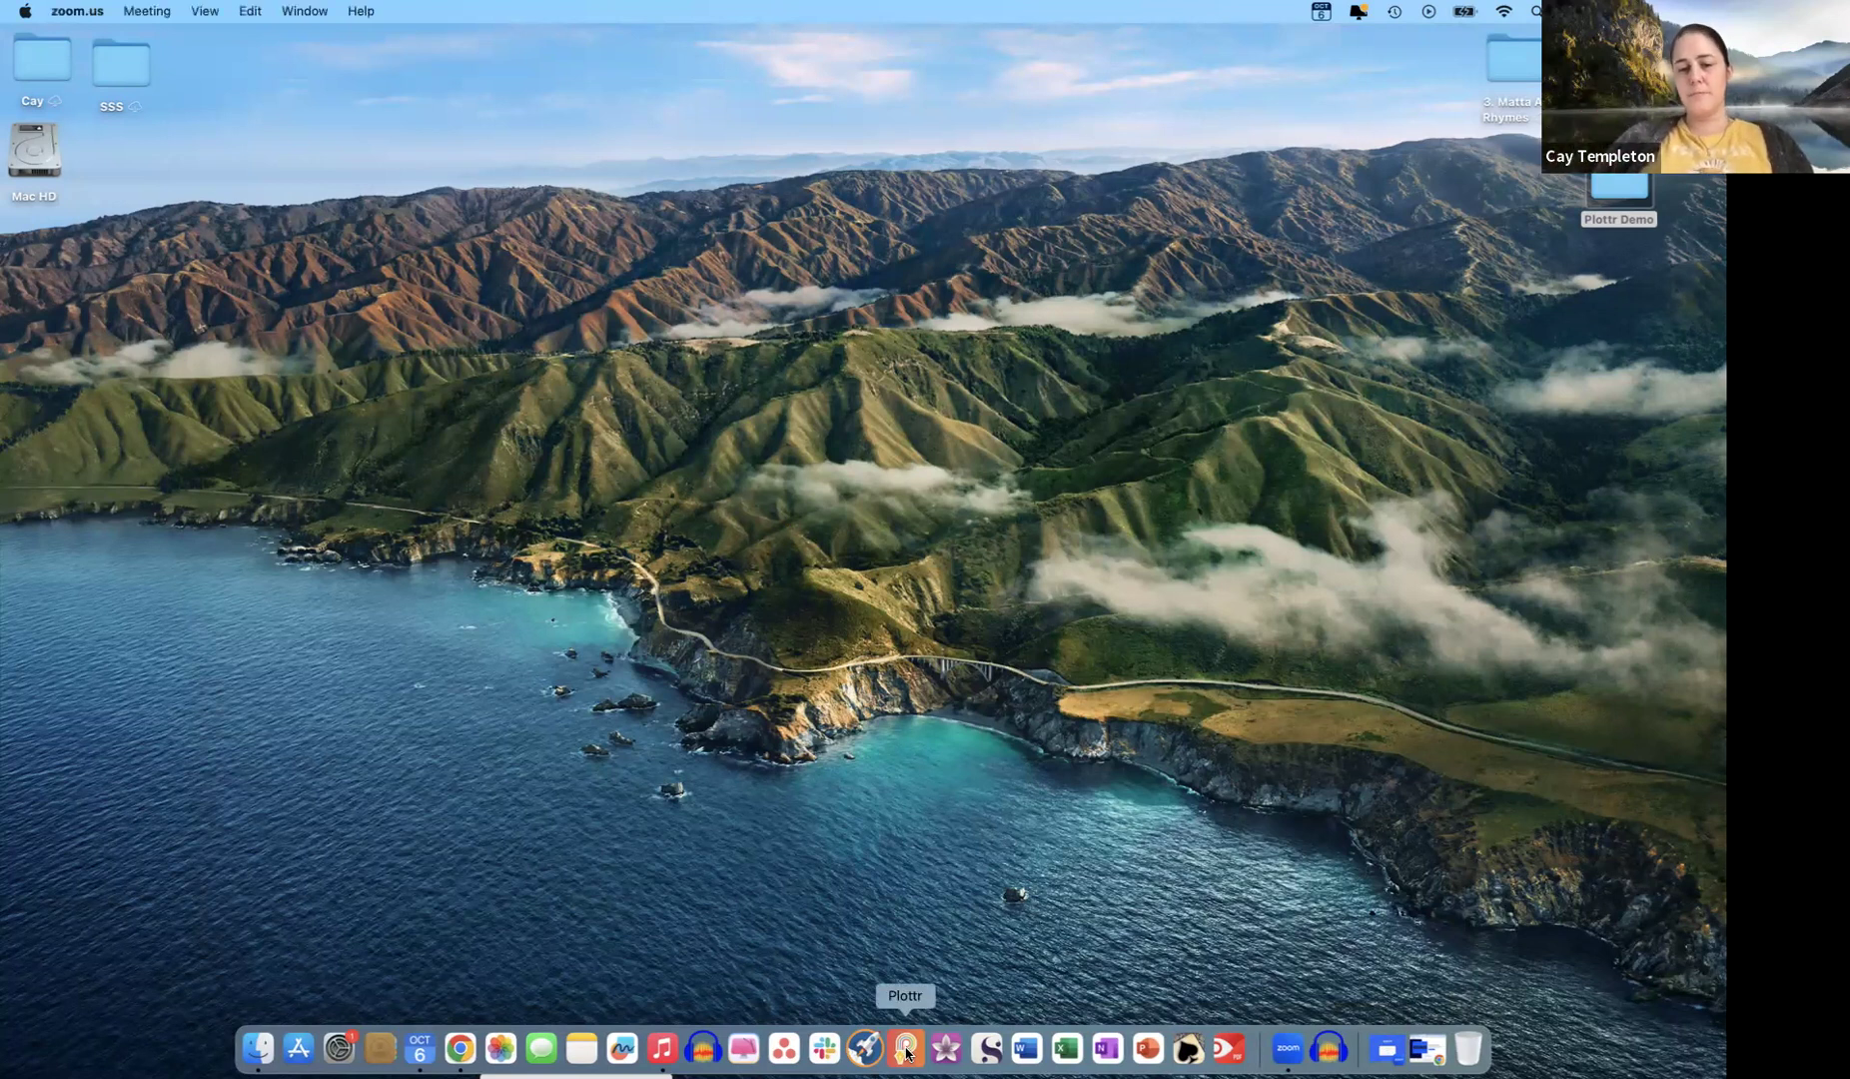
- Launch Plottr, create a blank project named "Mother Goose", and show its project overview
left_click(906, 1052)
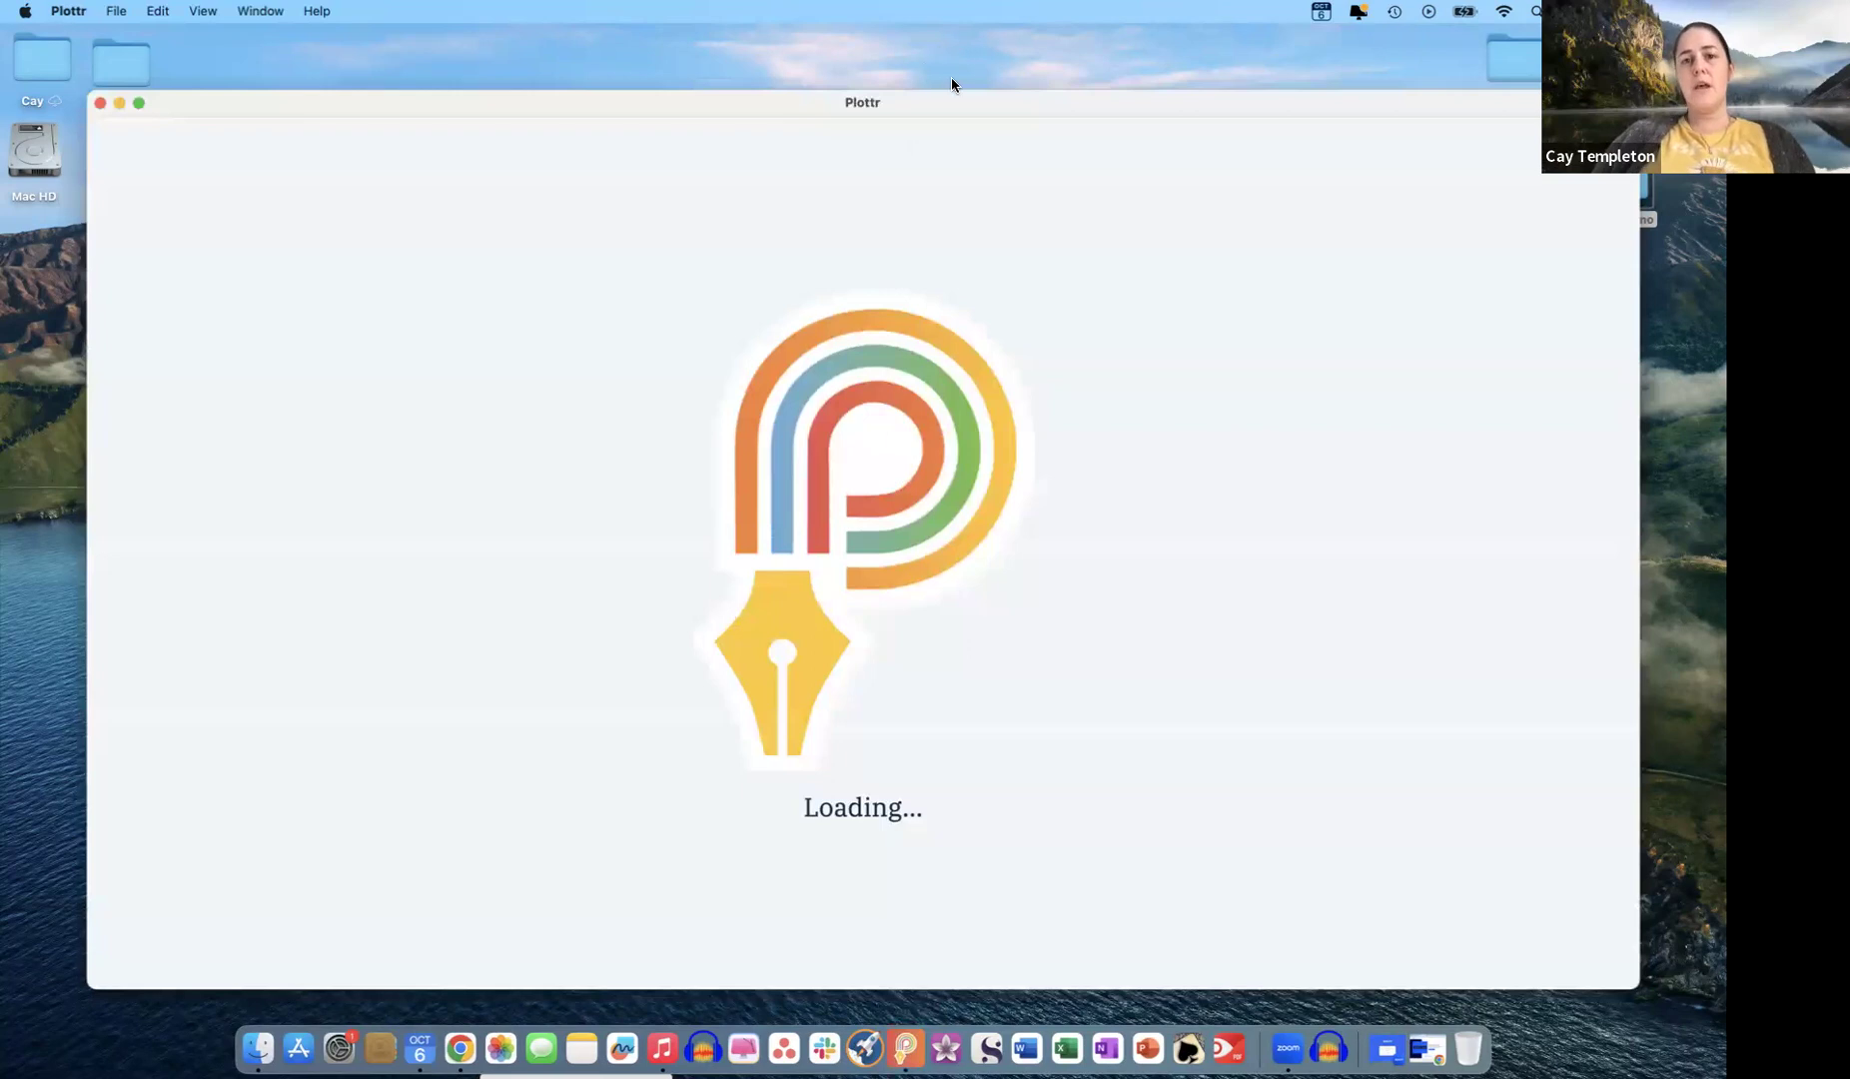
left_click_drag(954, 108, 882, 73)
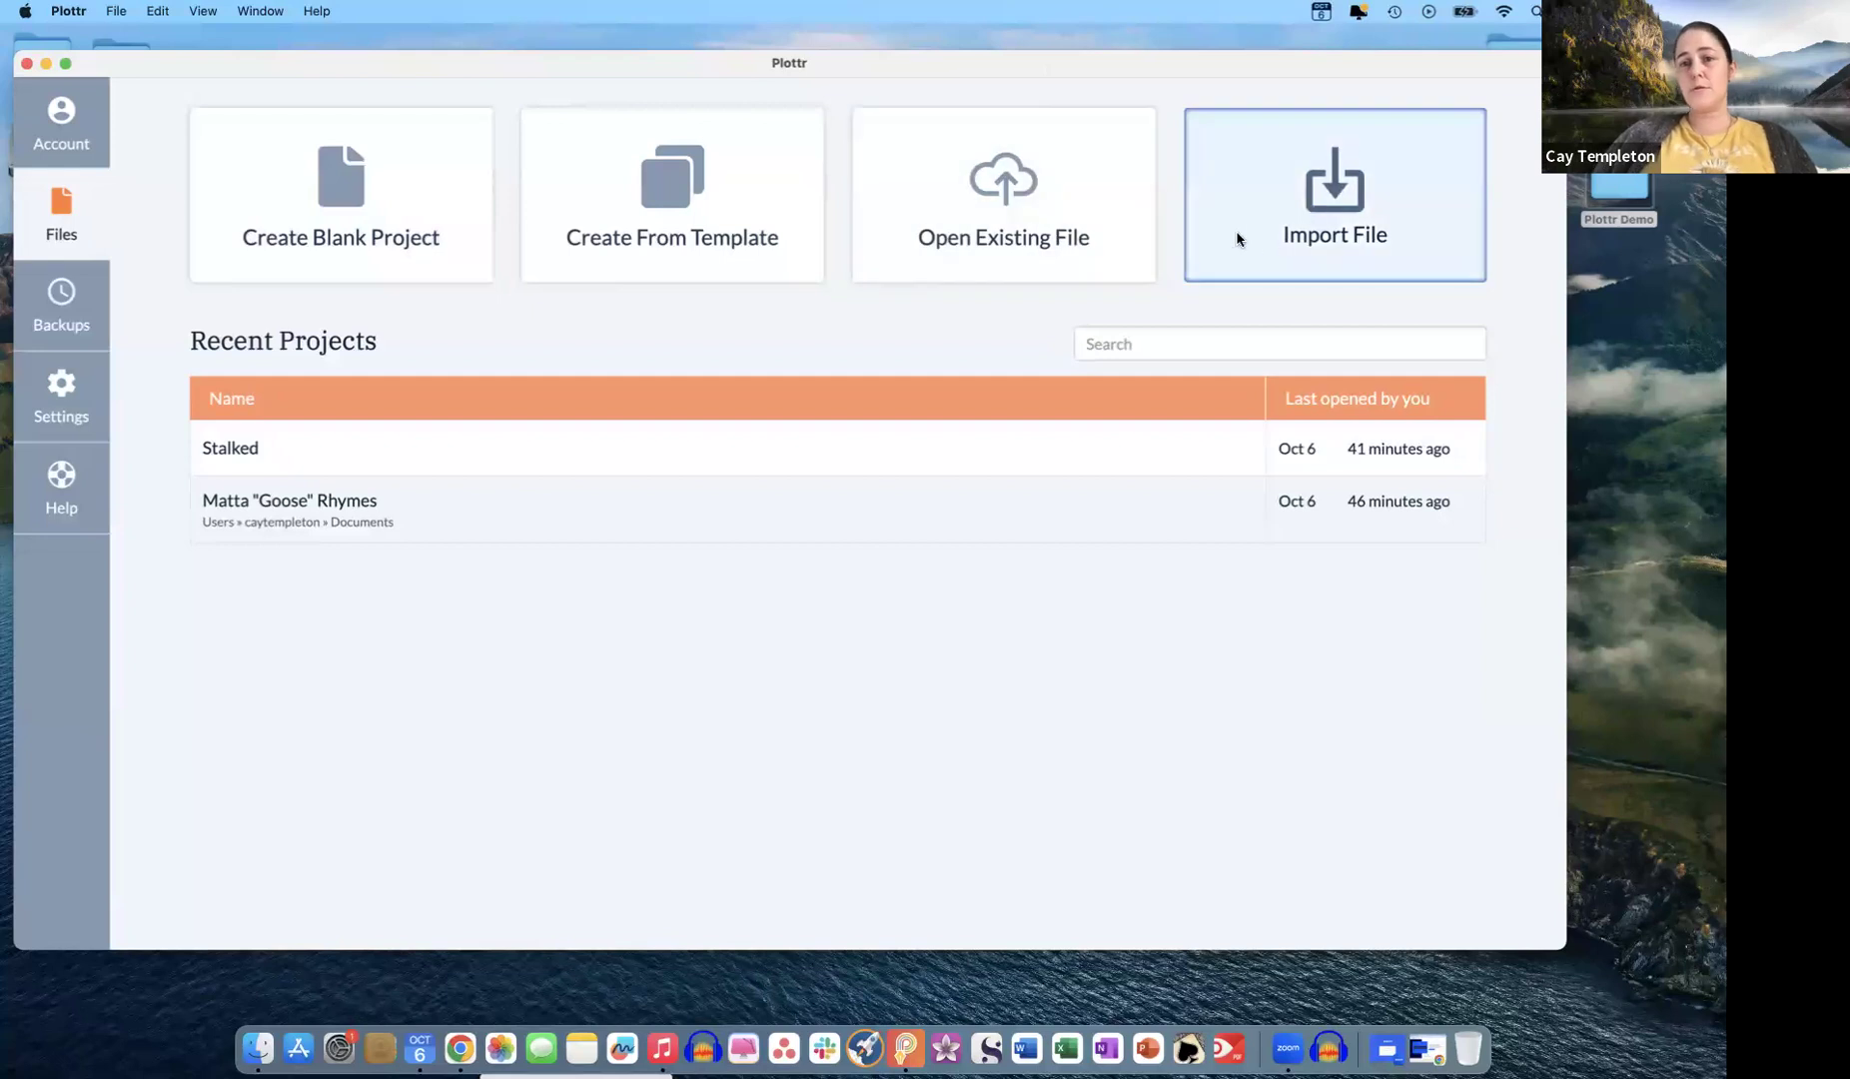
left_click(330, 225)
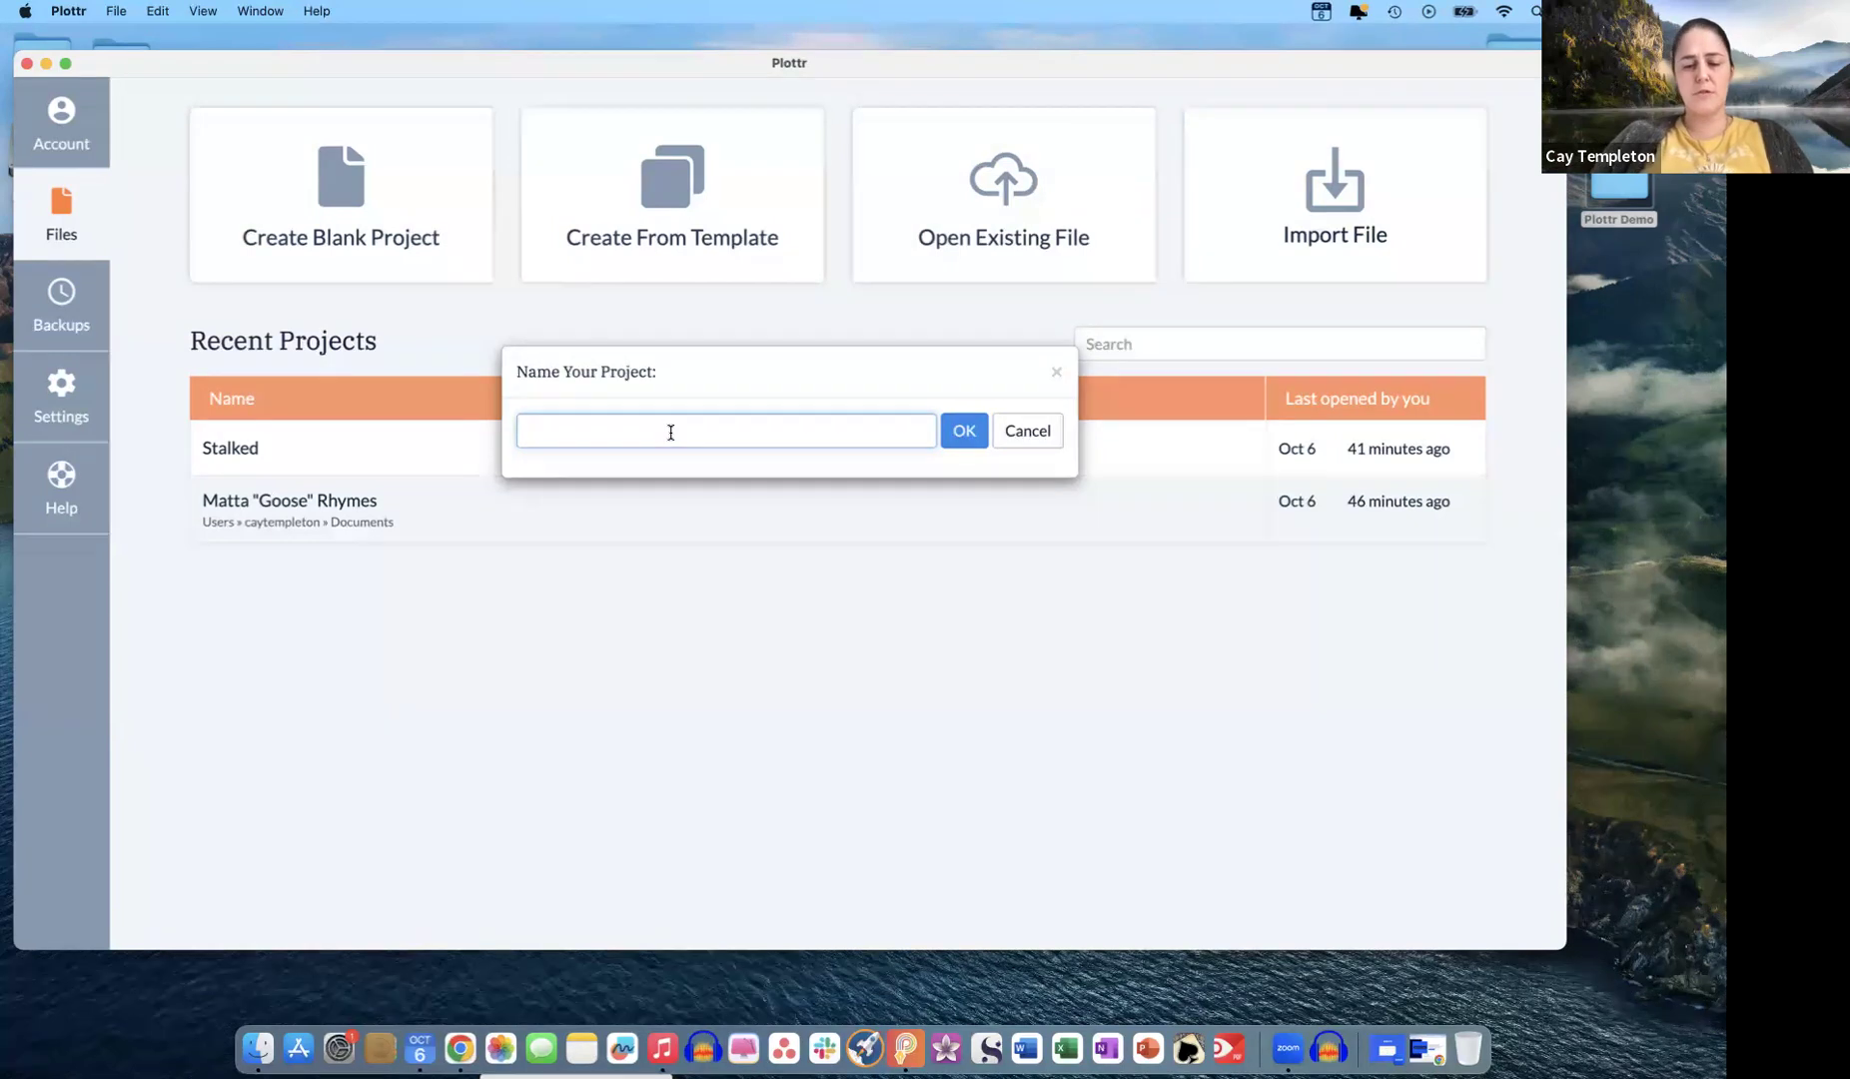
type("M")
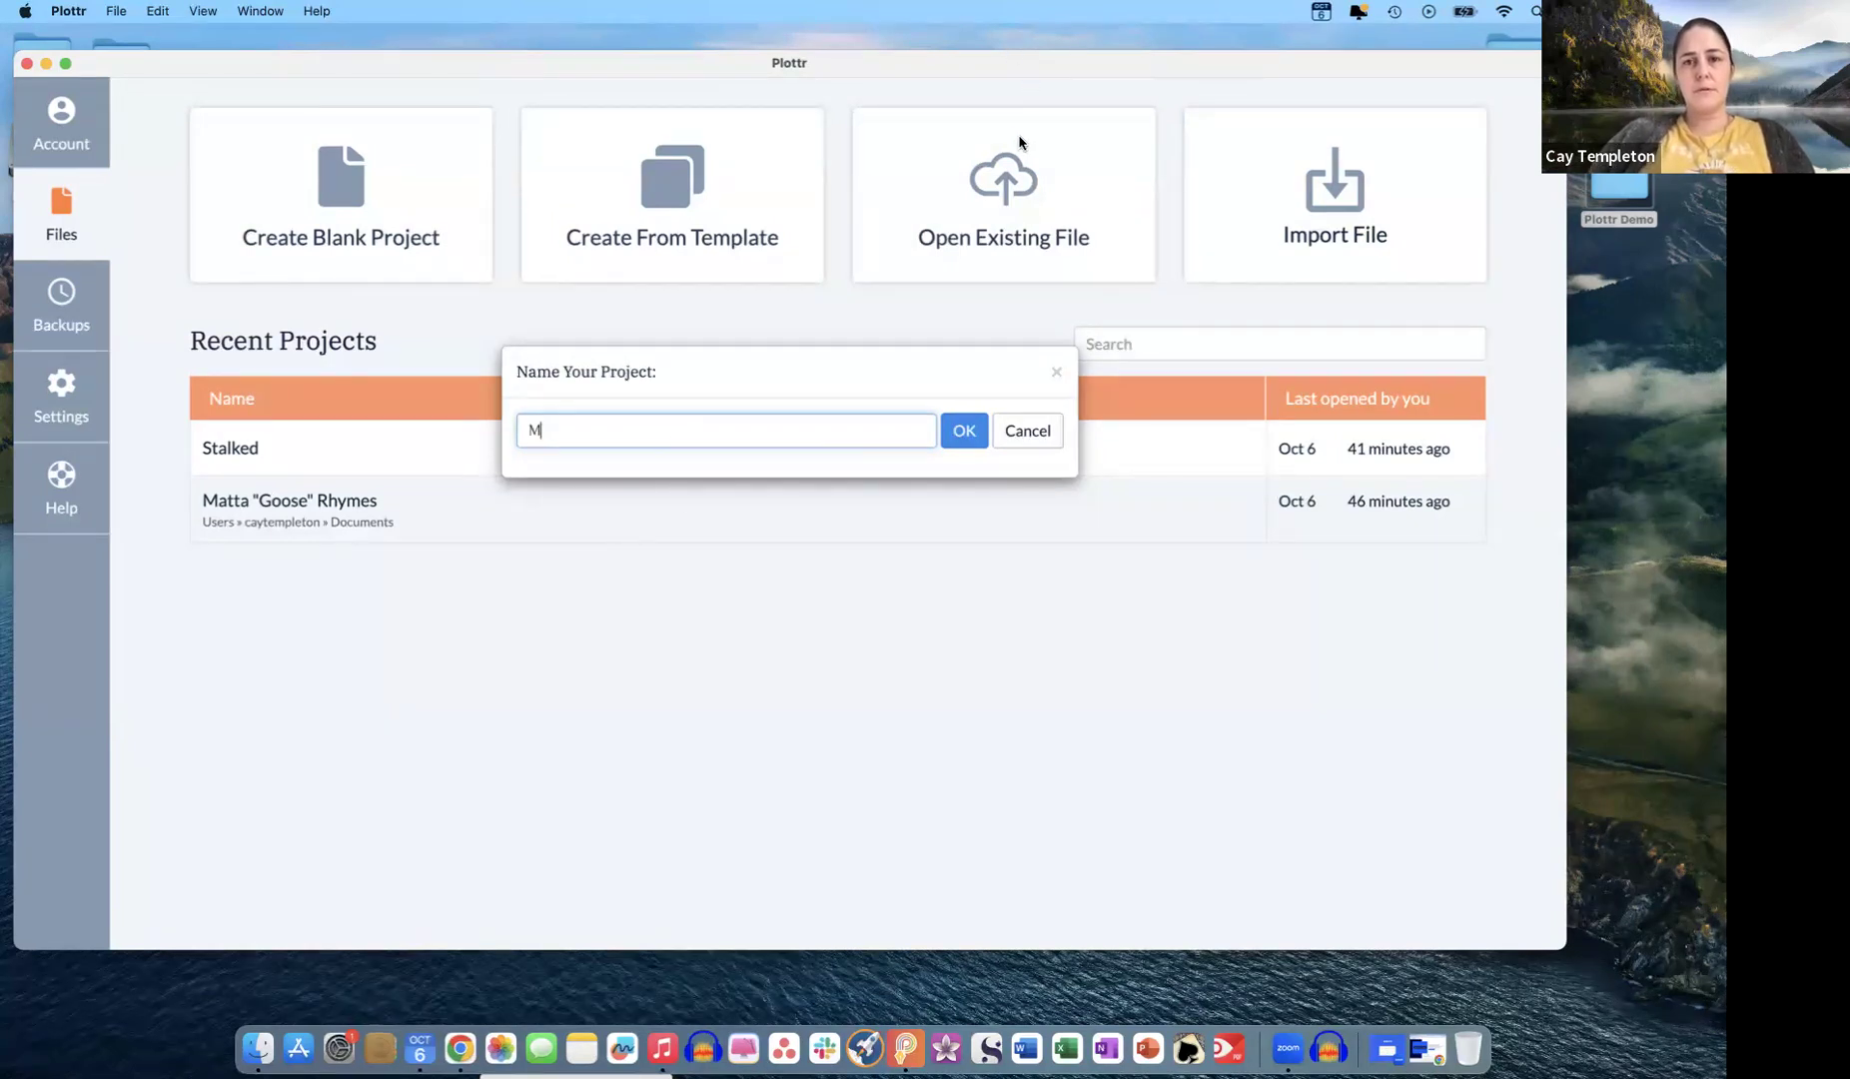
type("o")
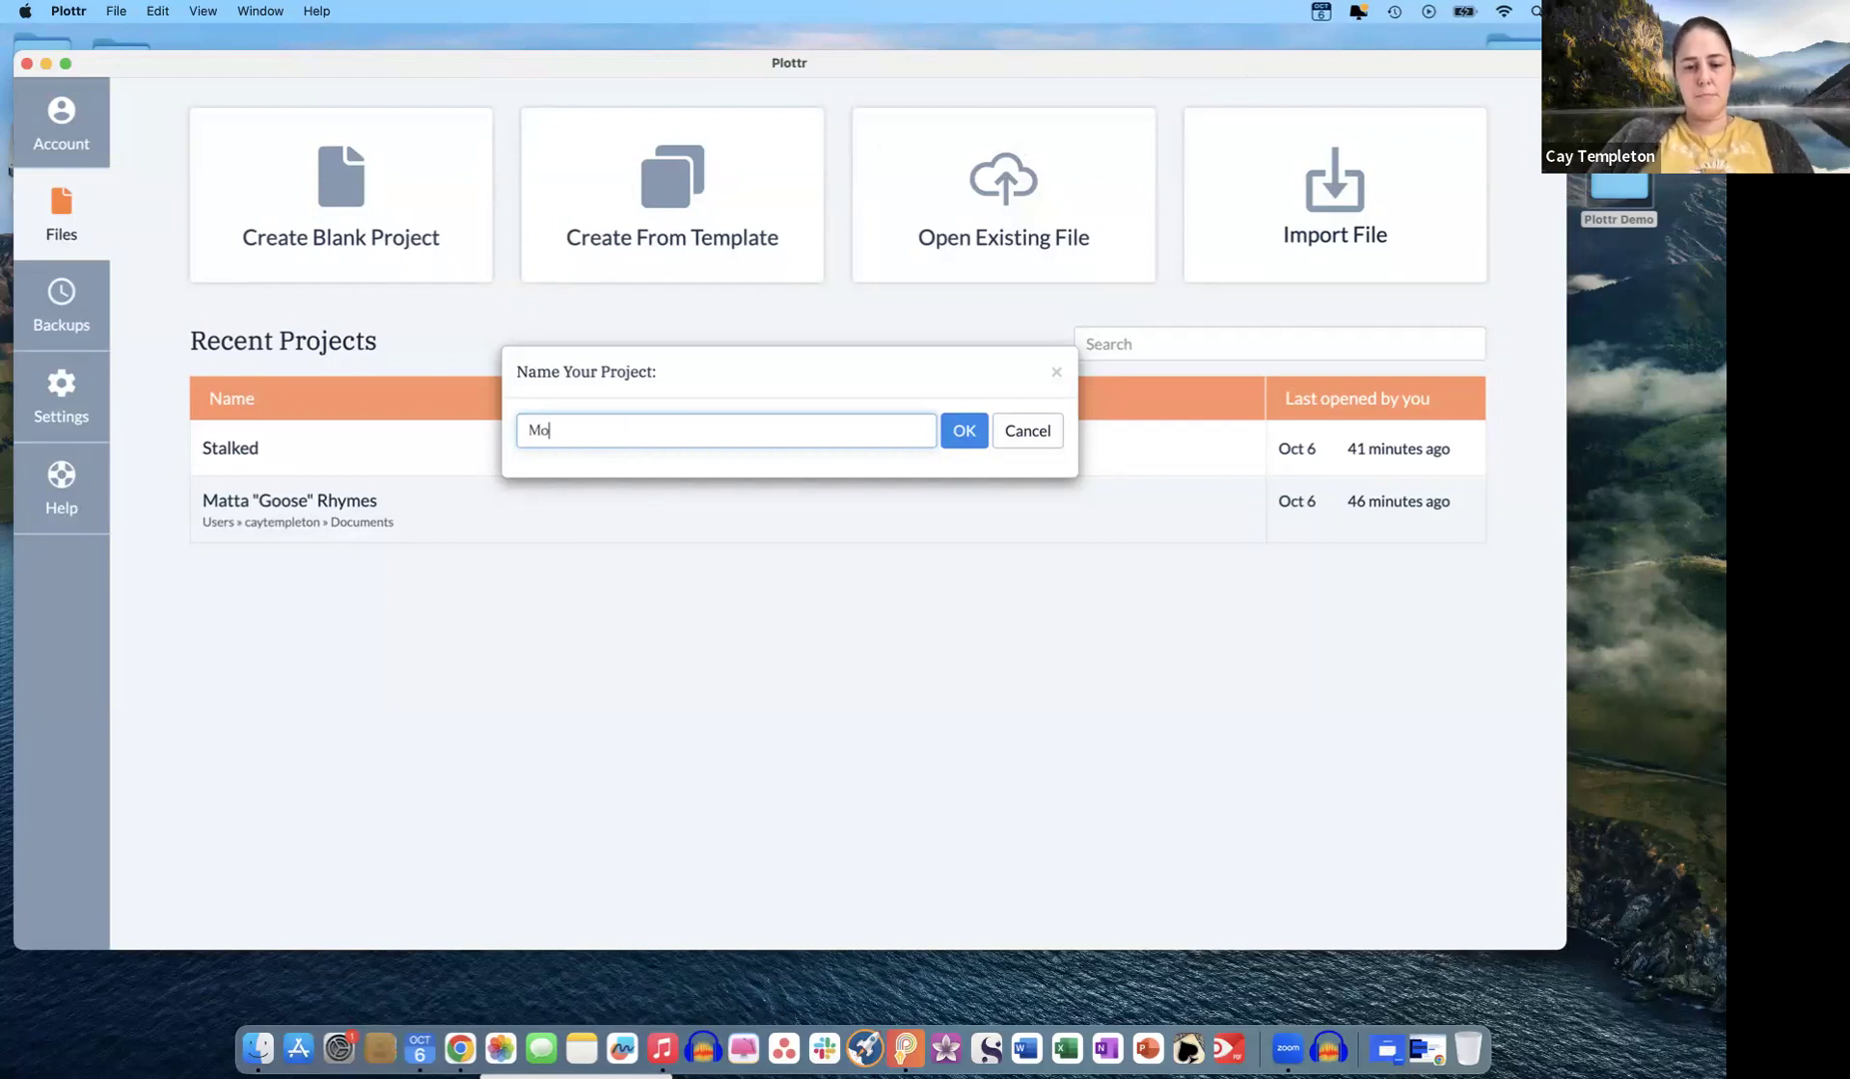
type("ther Goose")
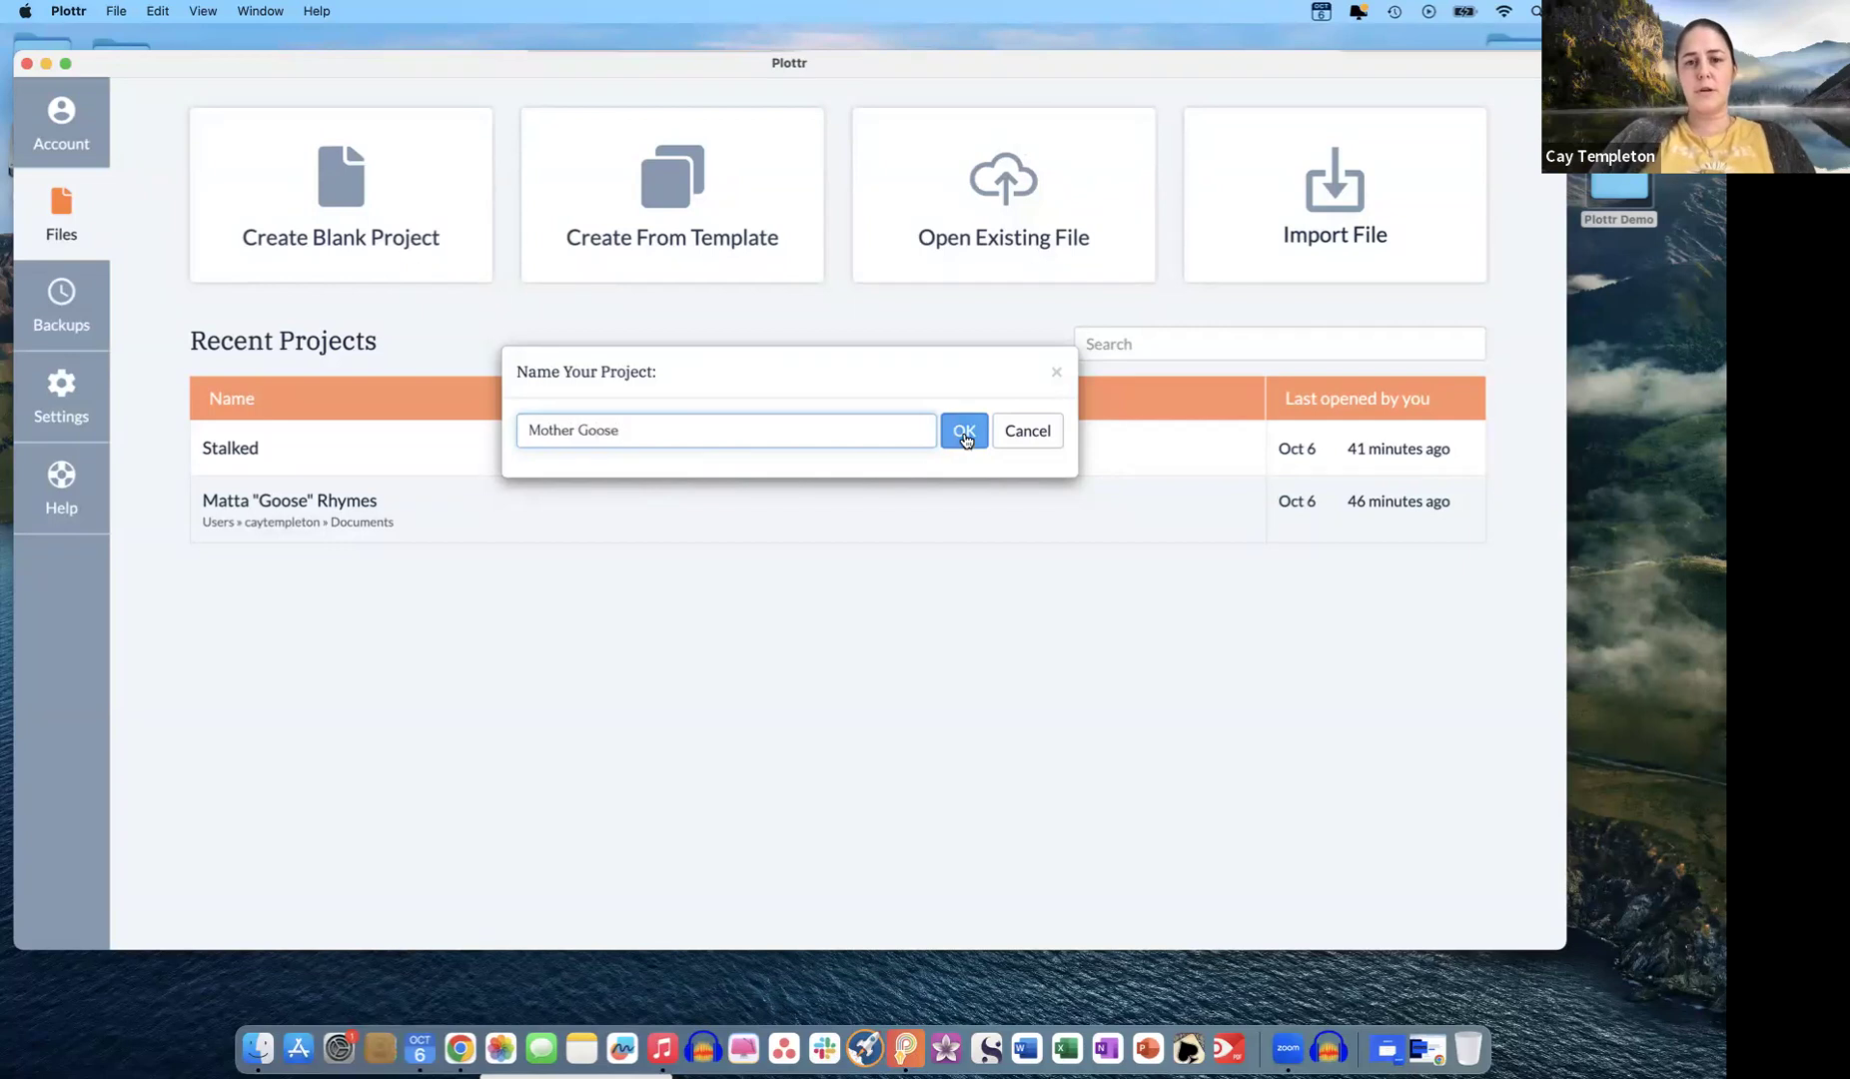
left_click(964, 431)
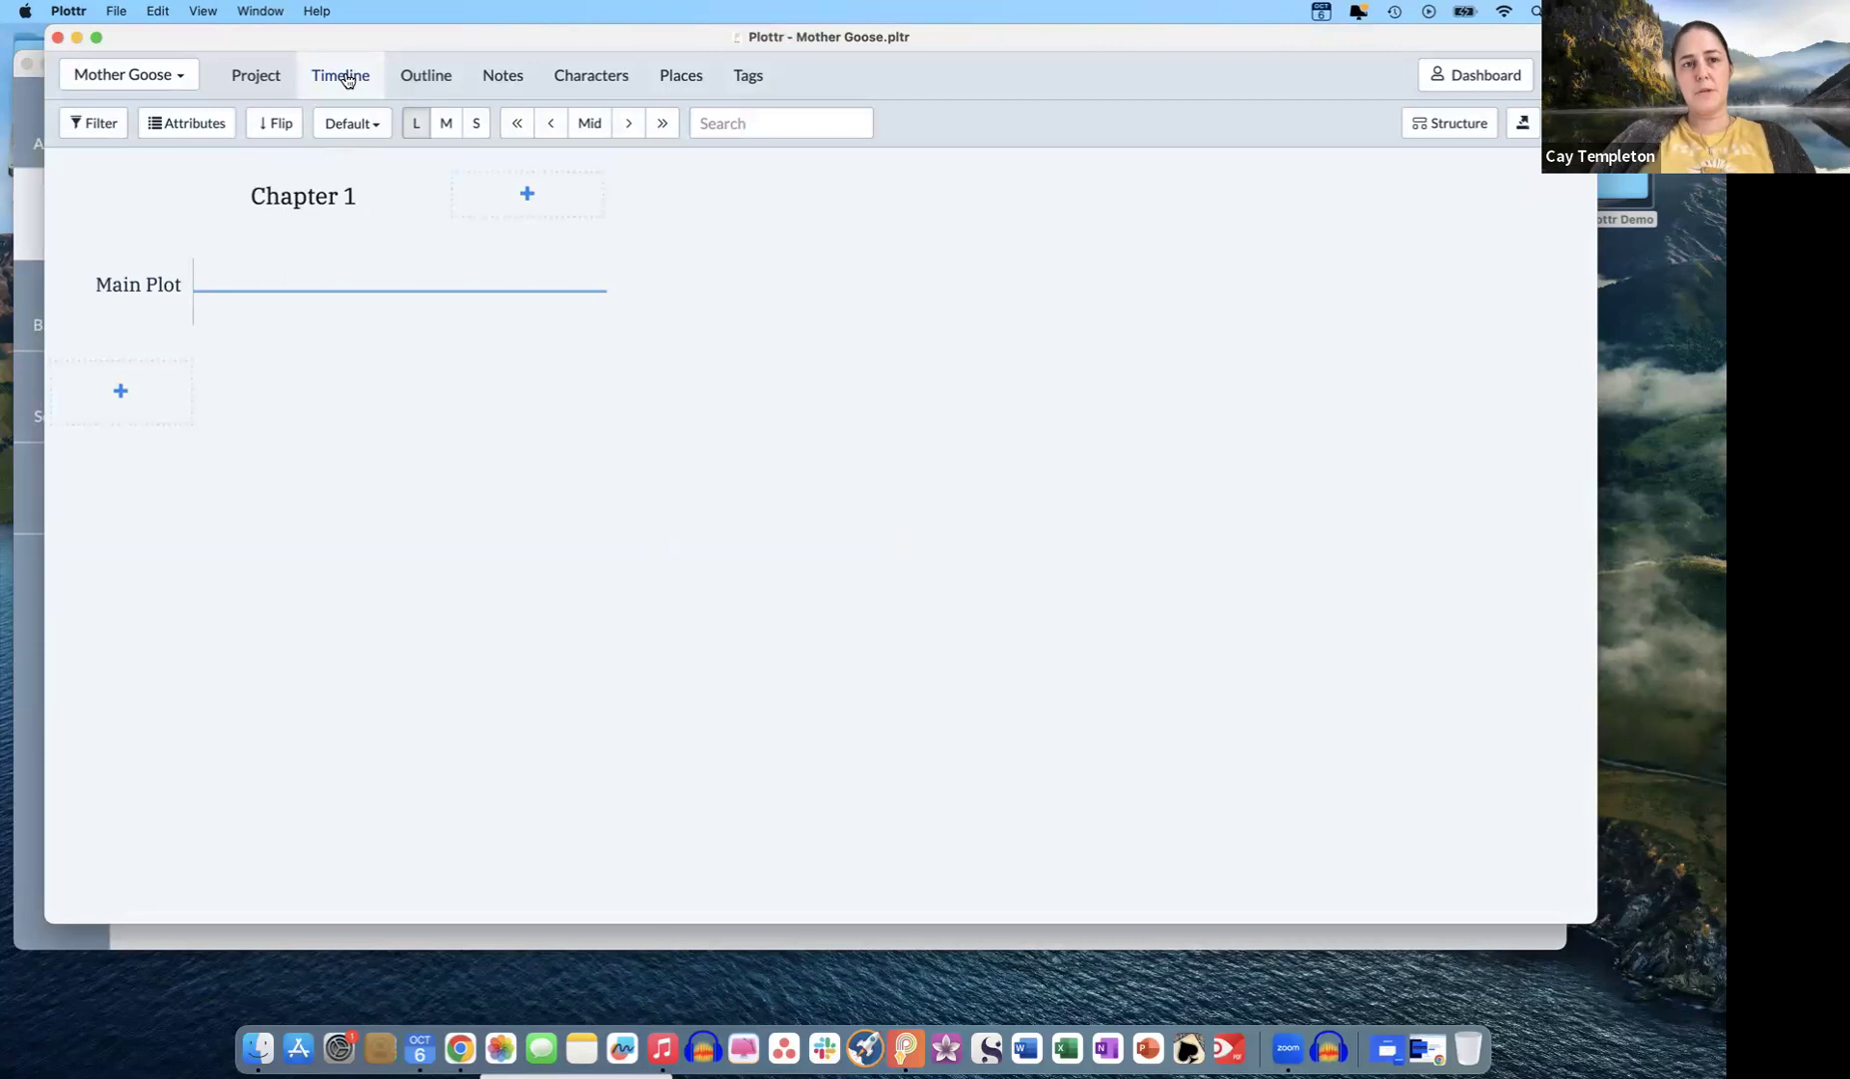
left_click(248, 83)
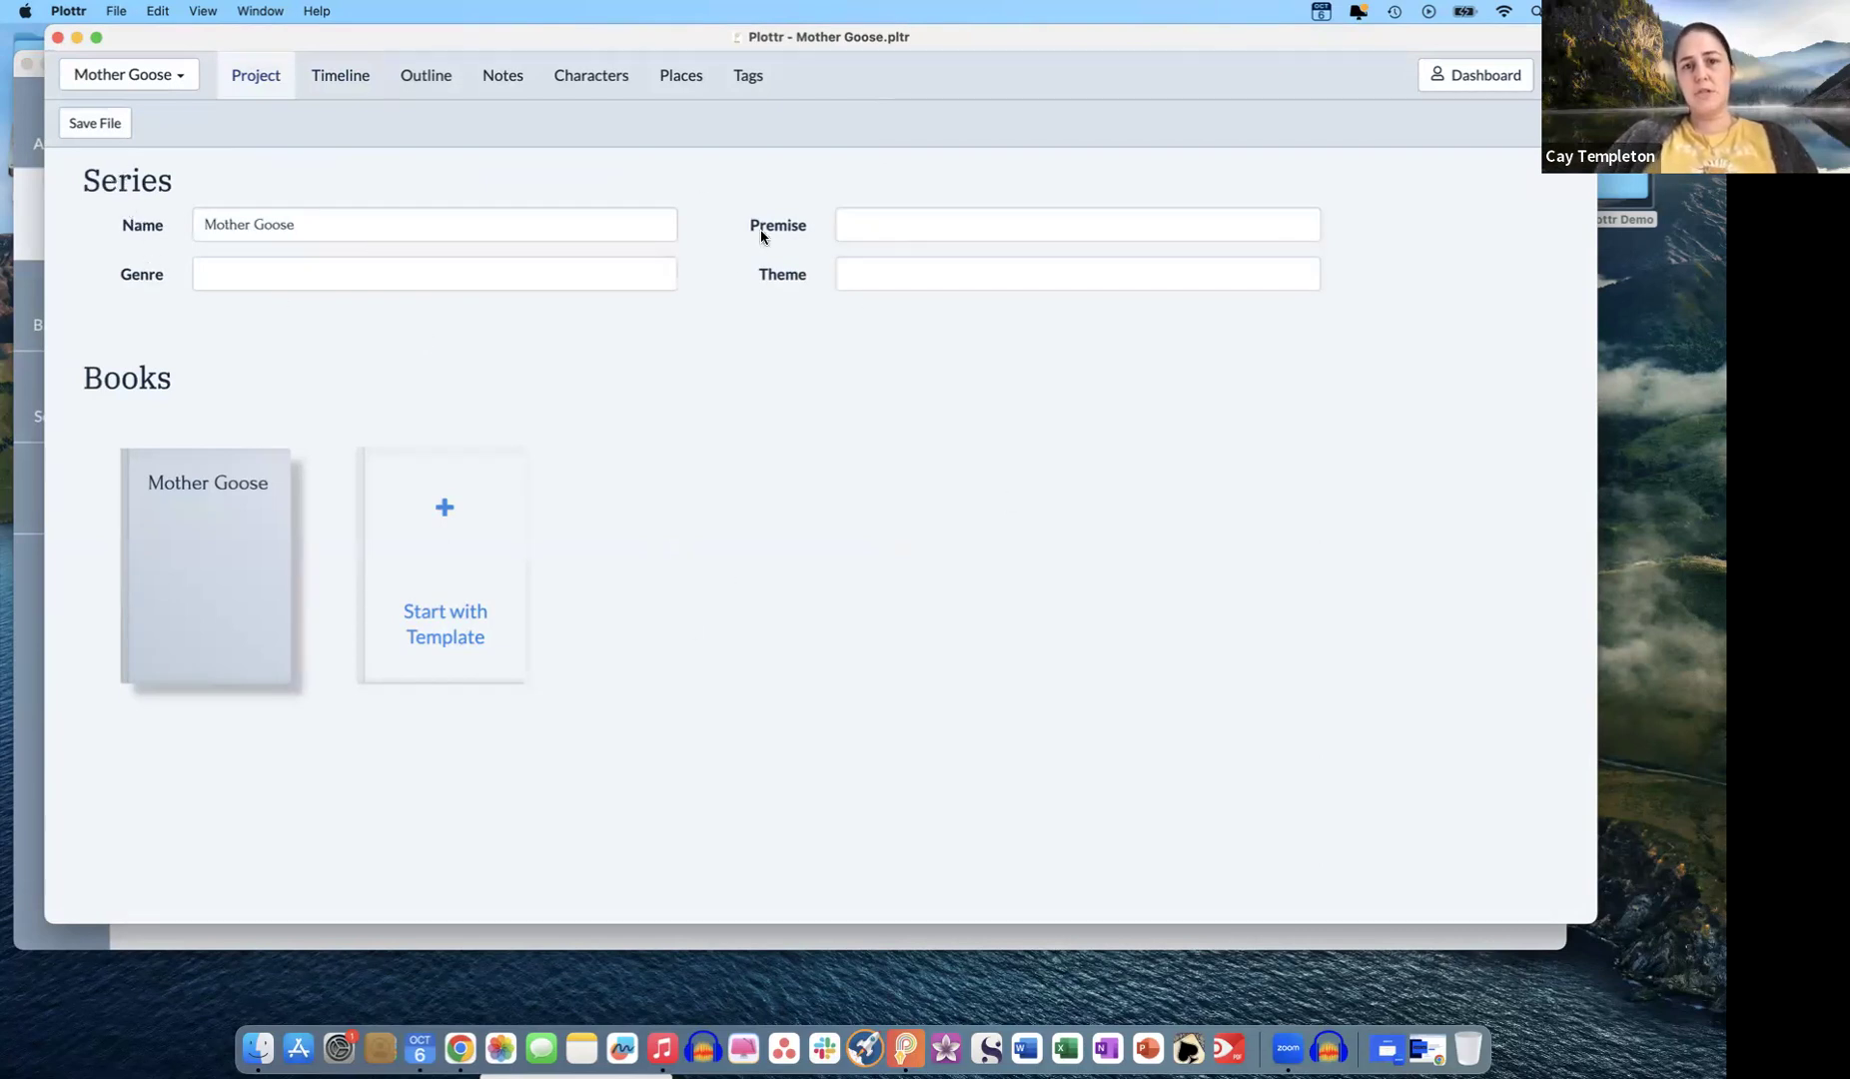
- Enter "Back stories to Mother Goose Rhymes" as the series premise and "YA" as the genre
left_click(864, 227)
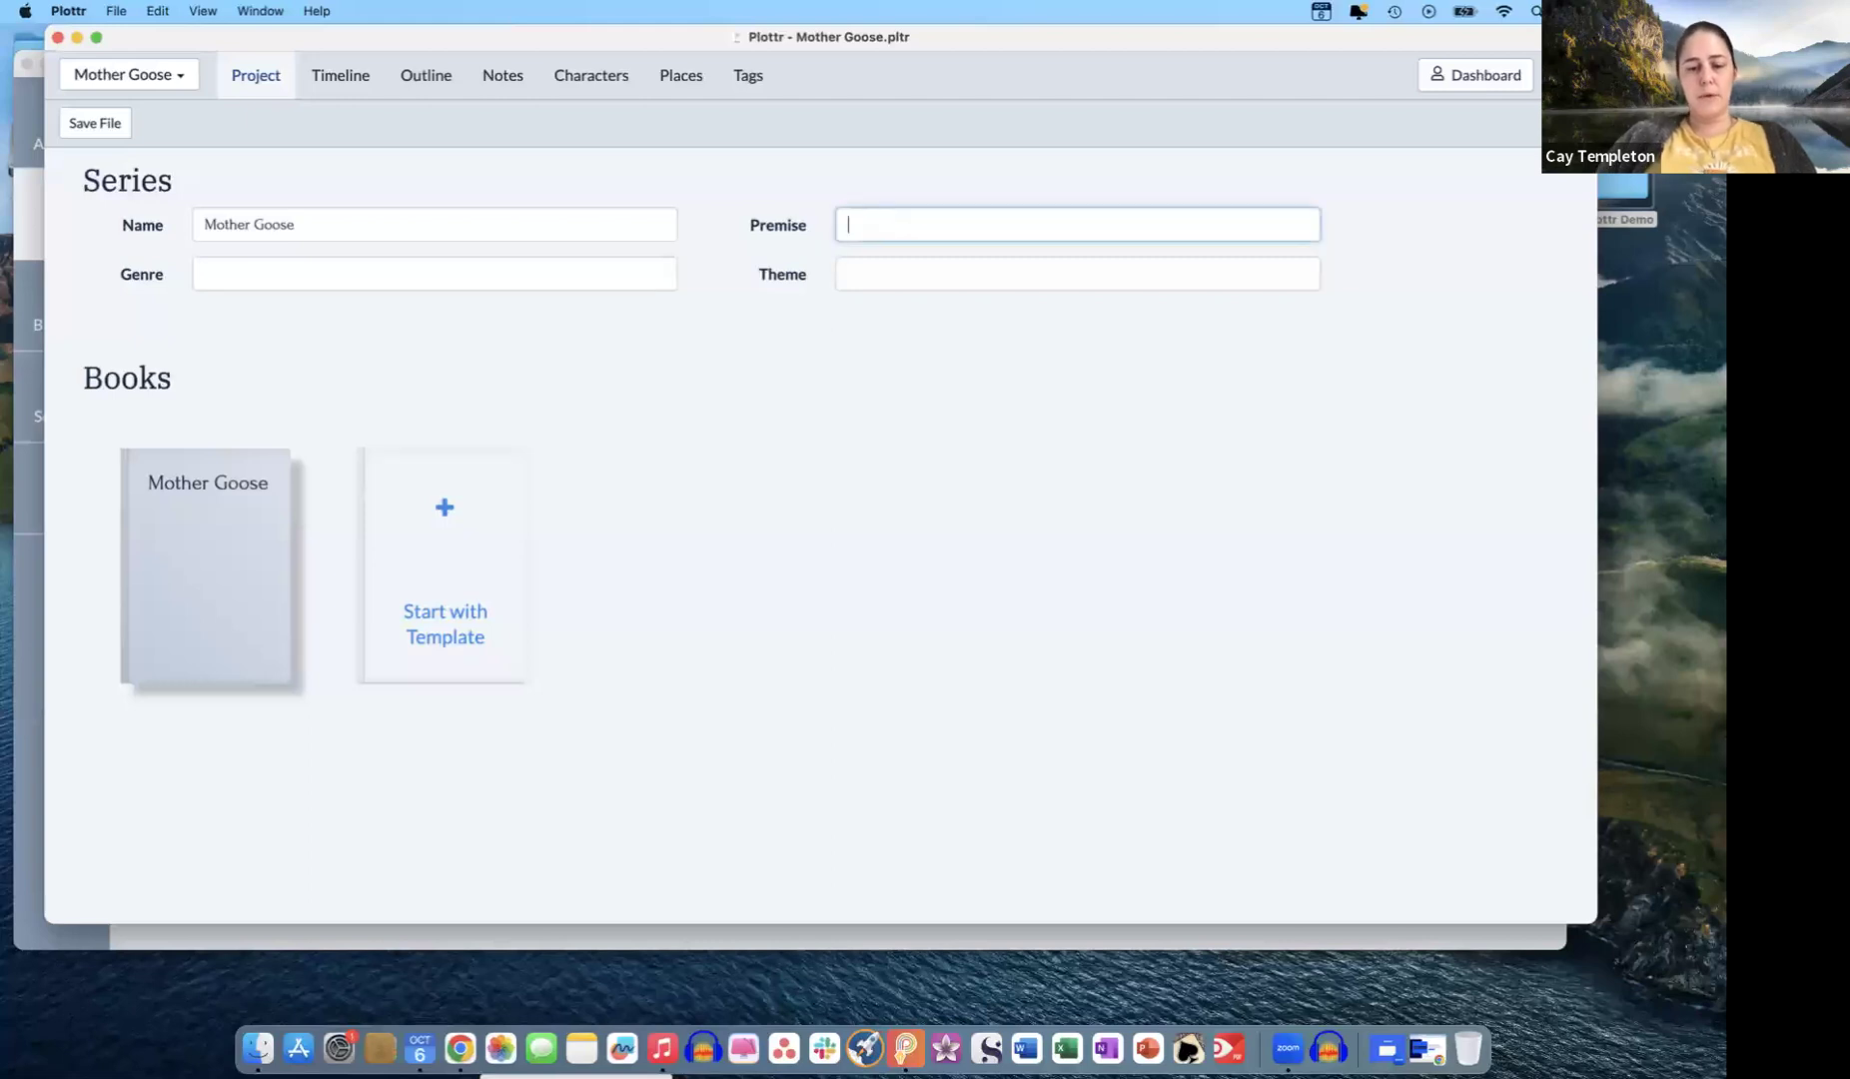
type("Back s")
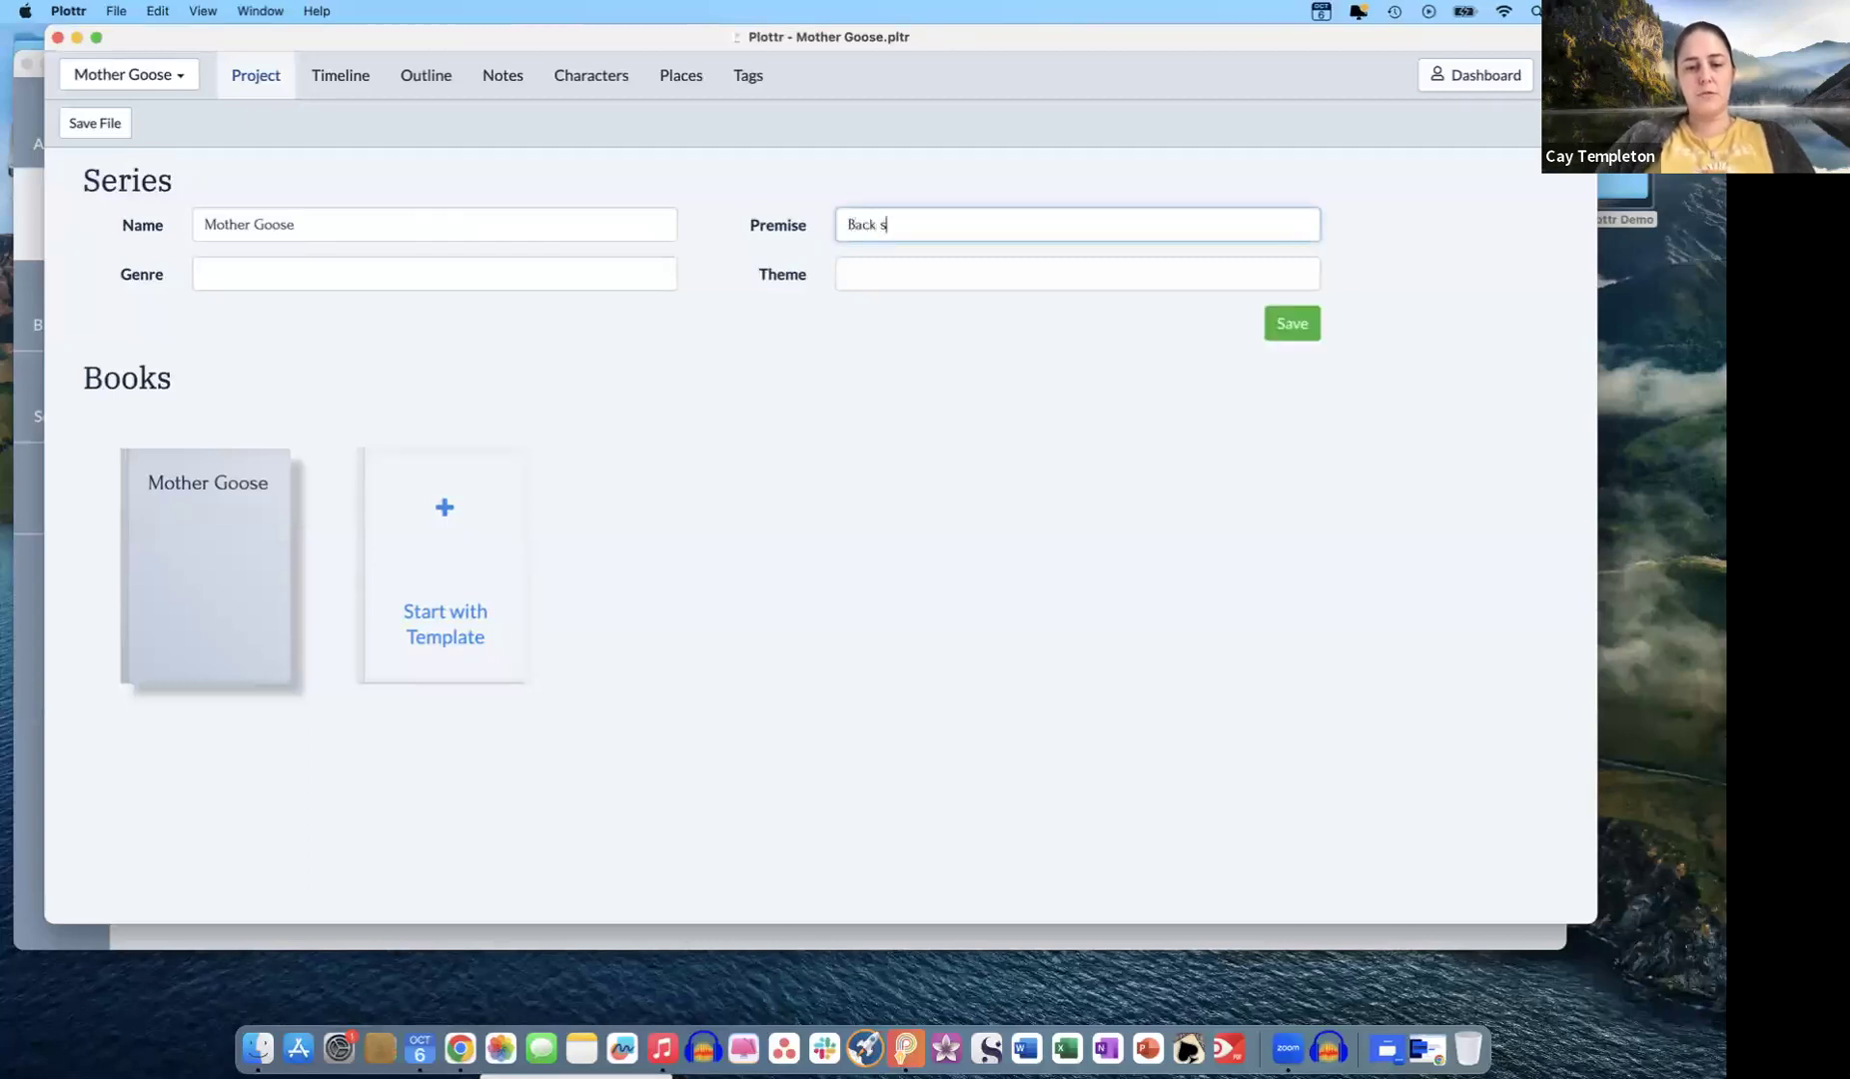
type("tories to M")
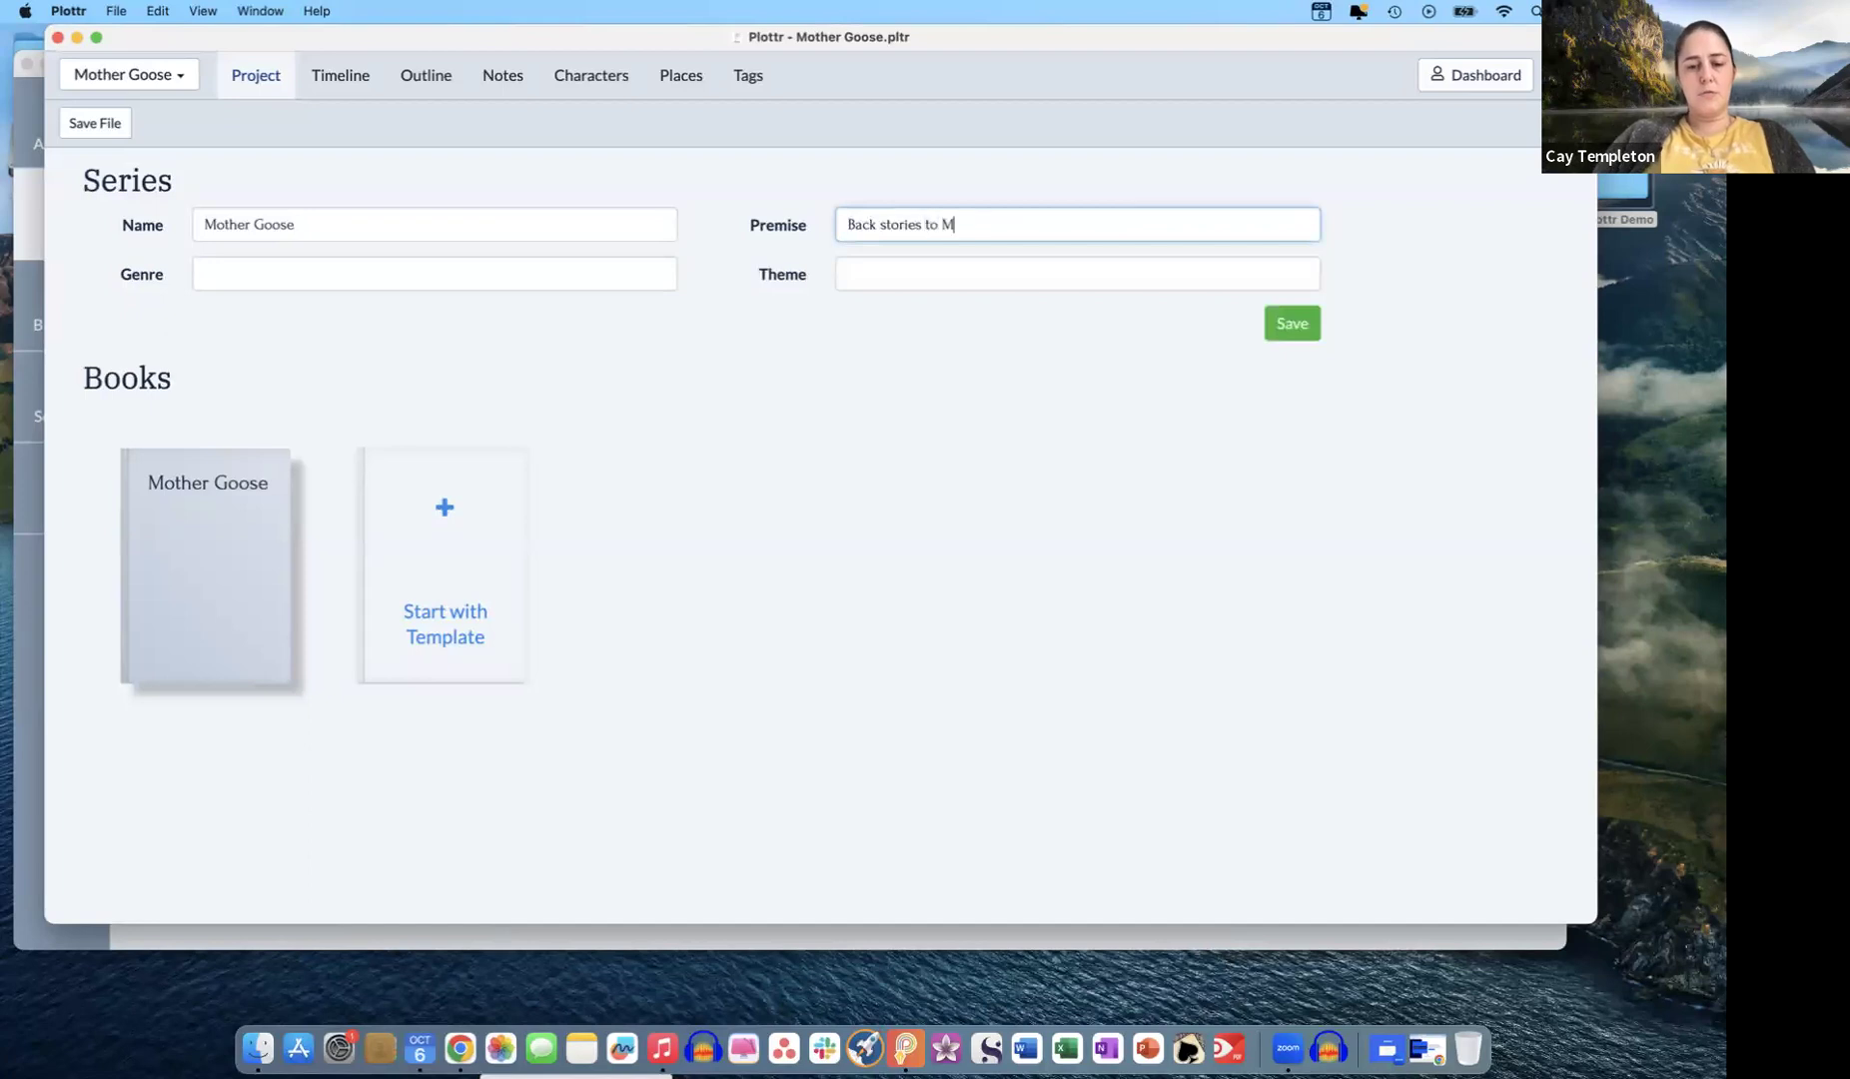
type("other ")
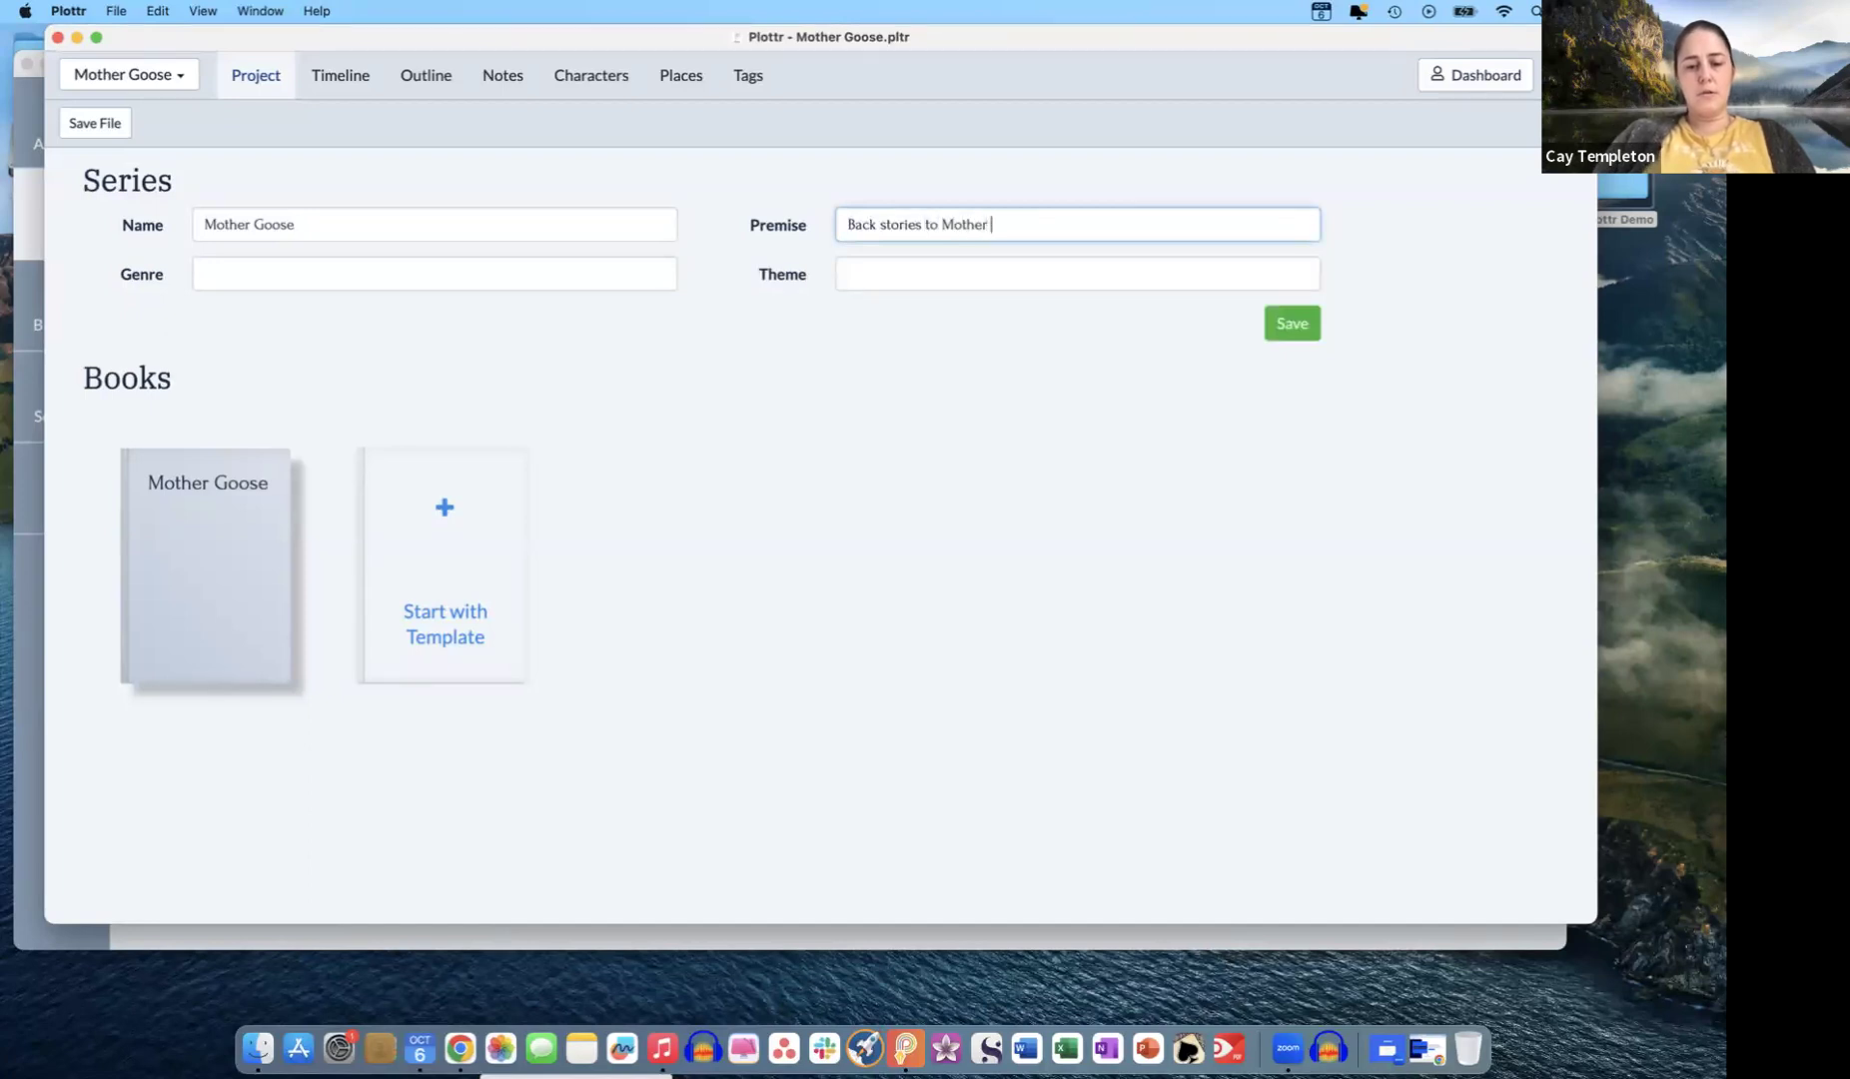
type("Goose Rhymes")
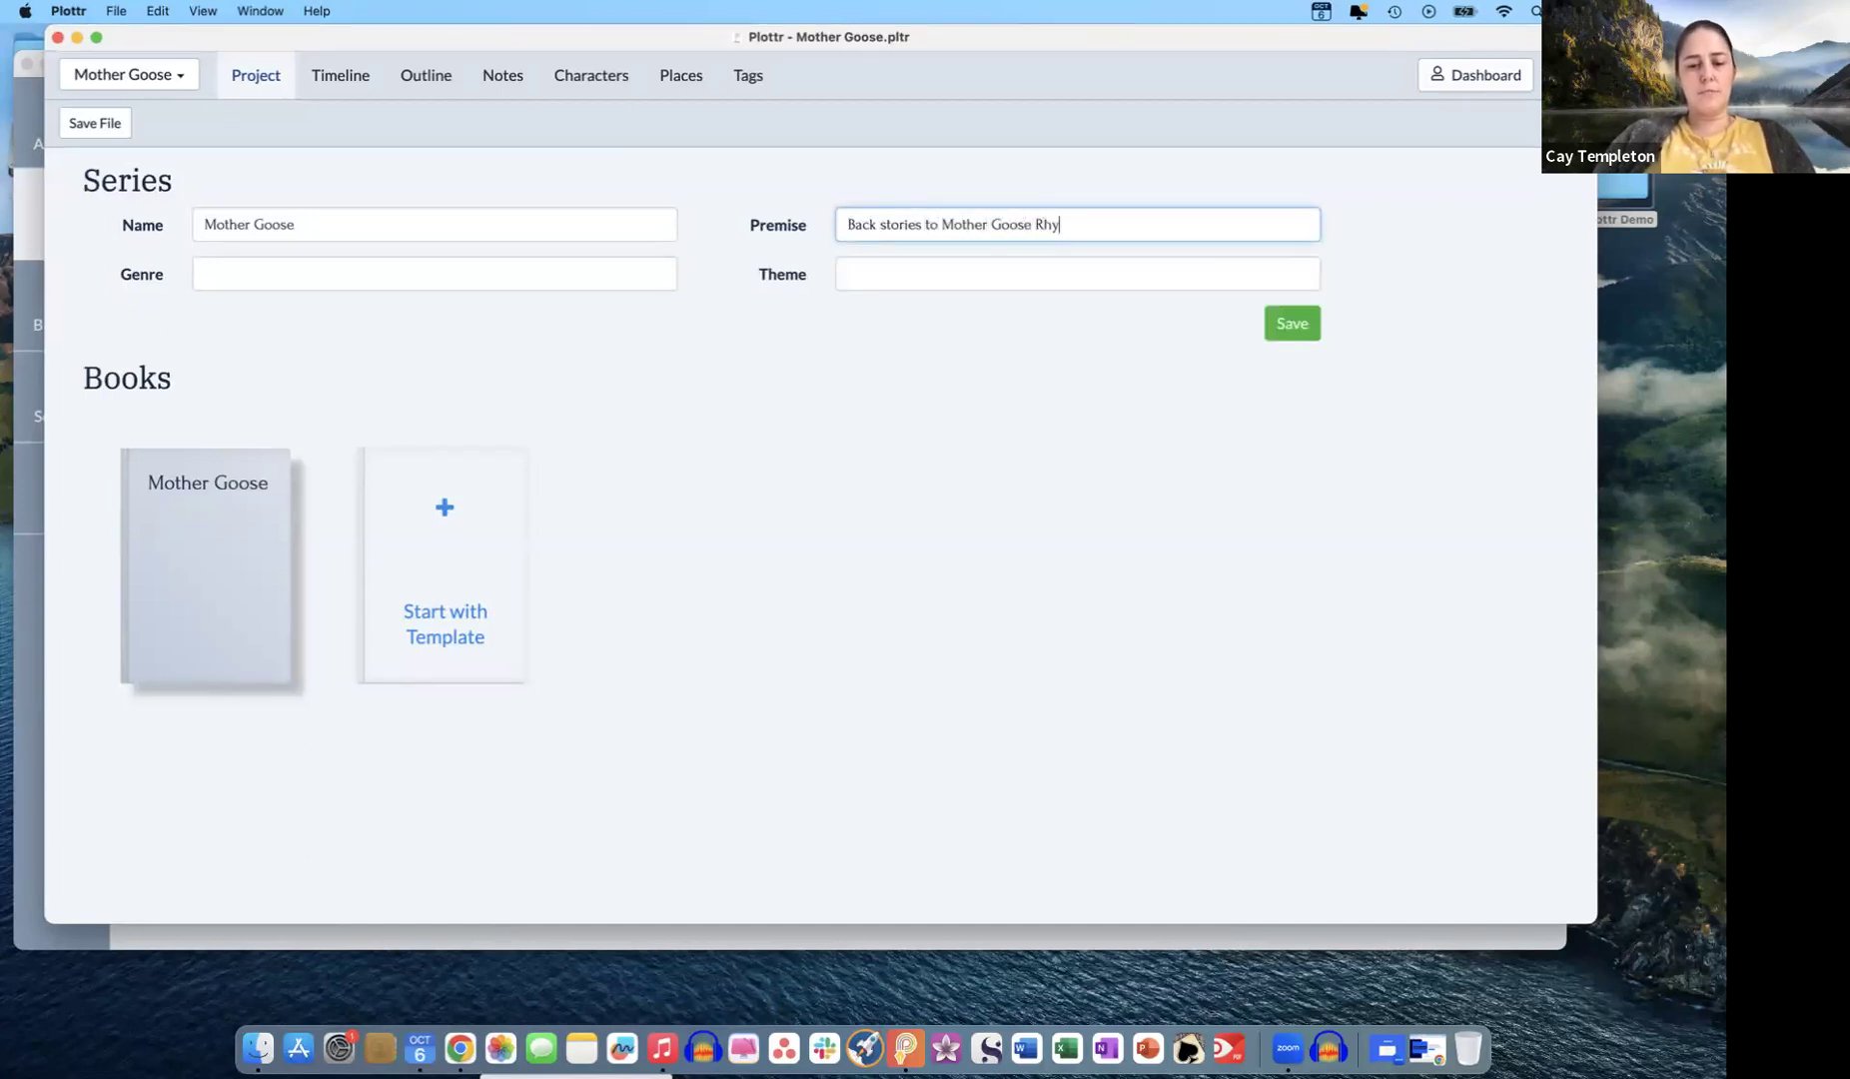
left_click(363, 274)
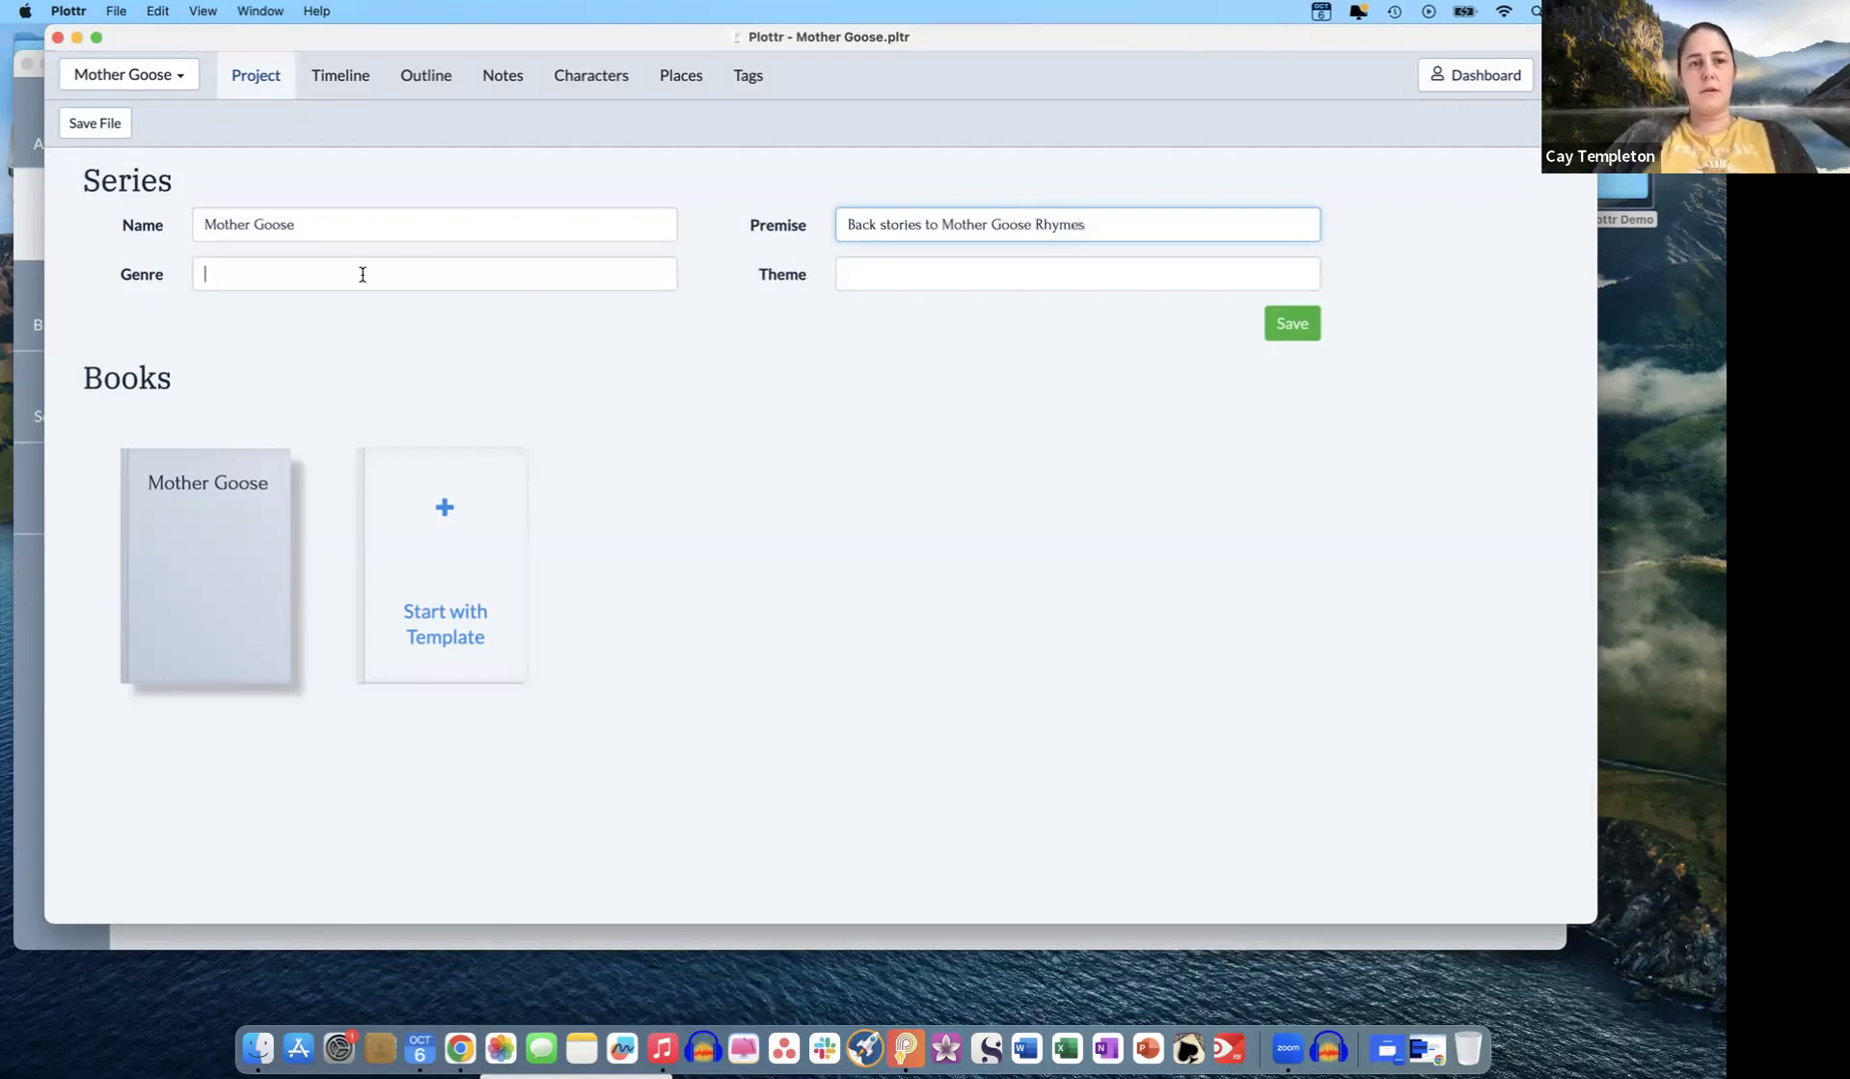
type("YA")
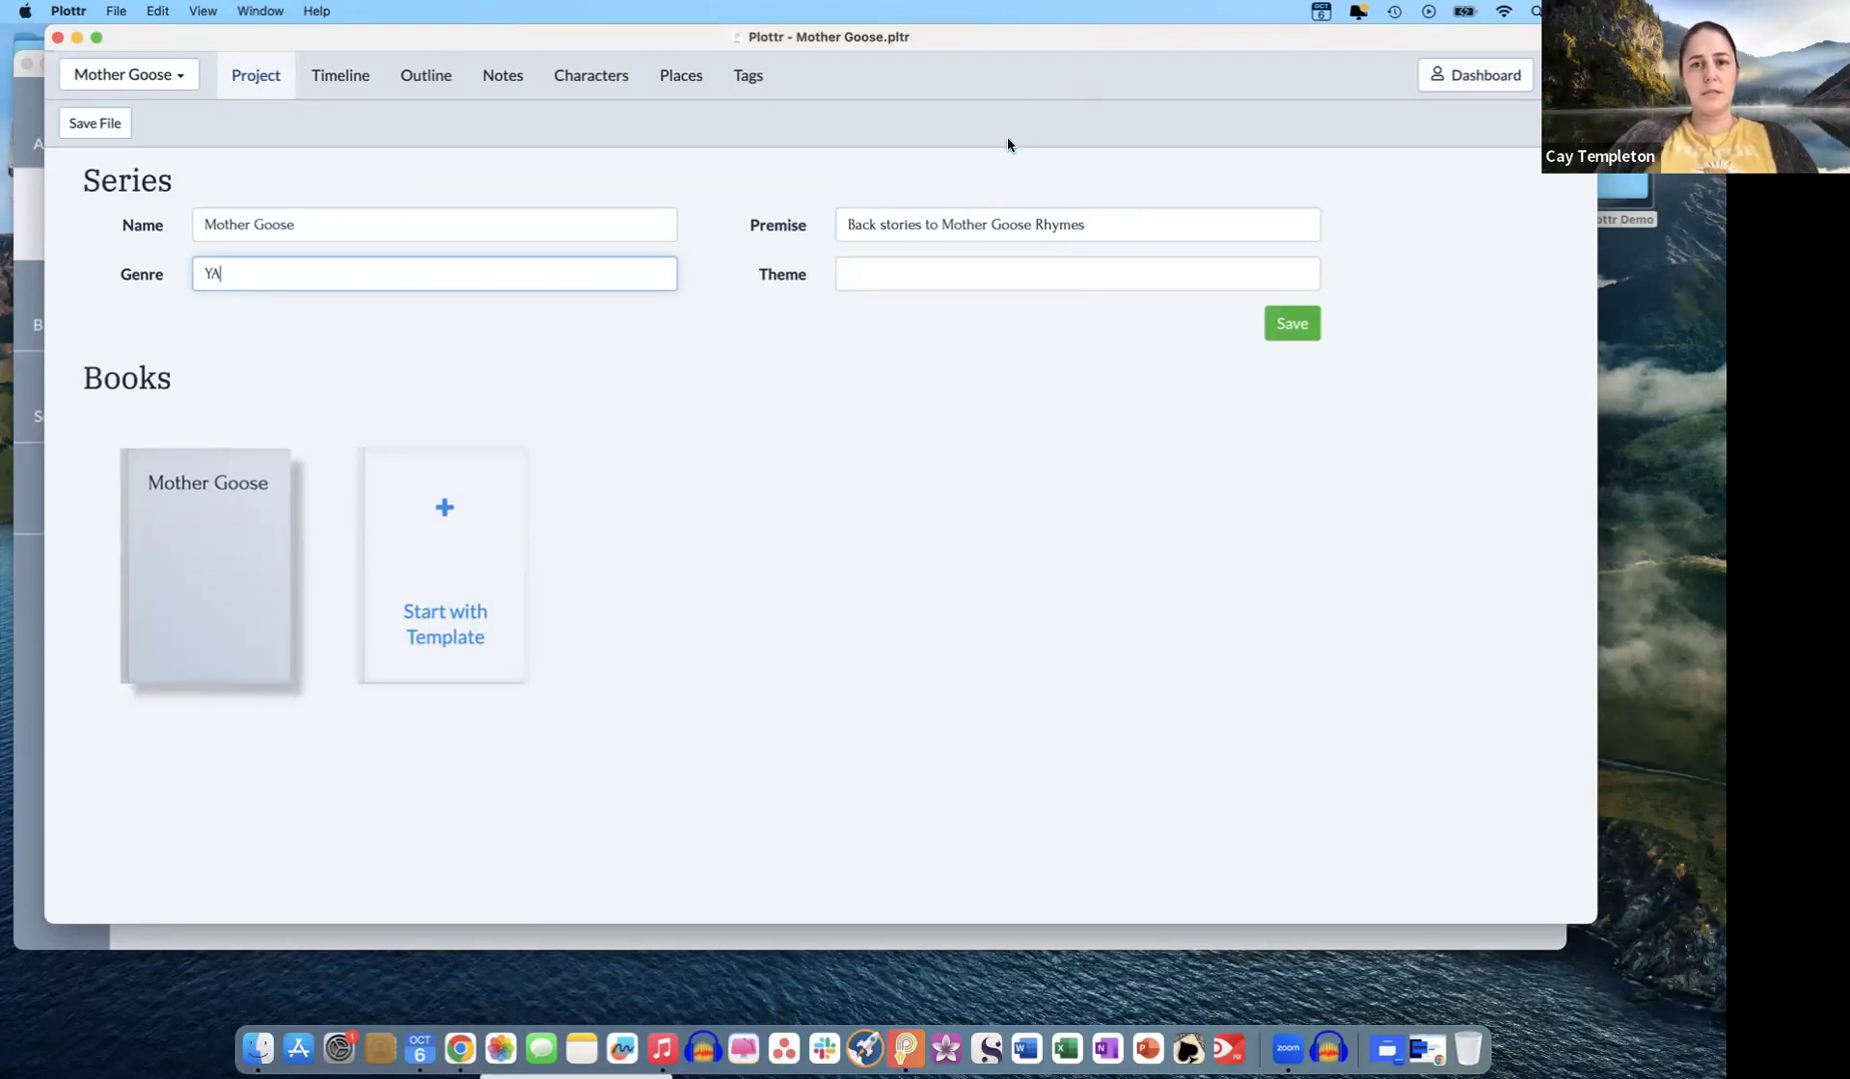
mouse_move(198, 583)
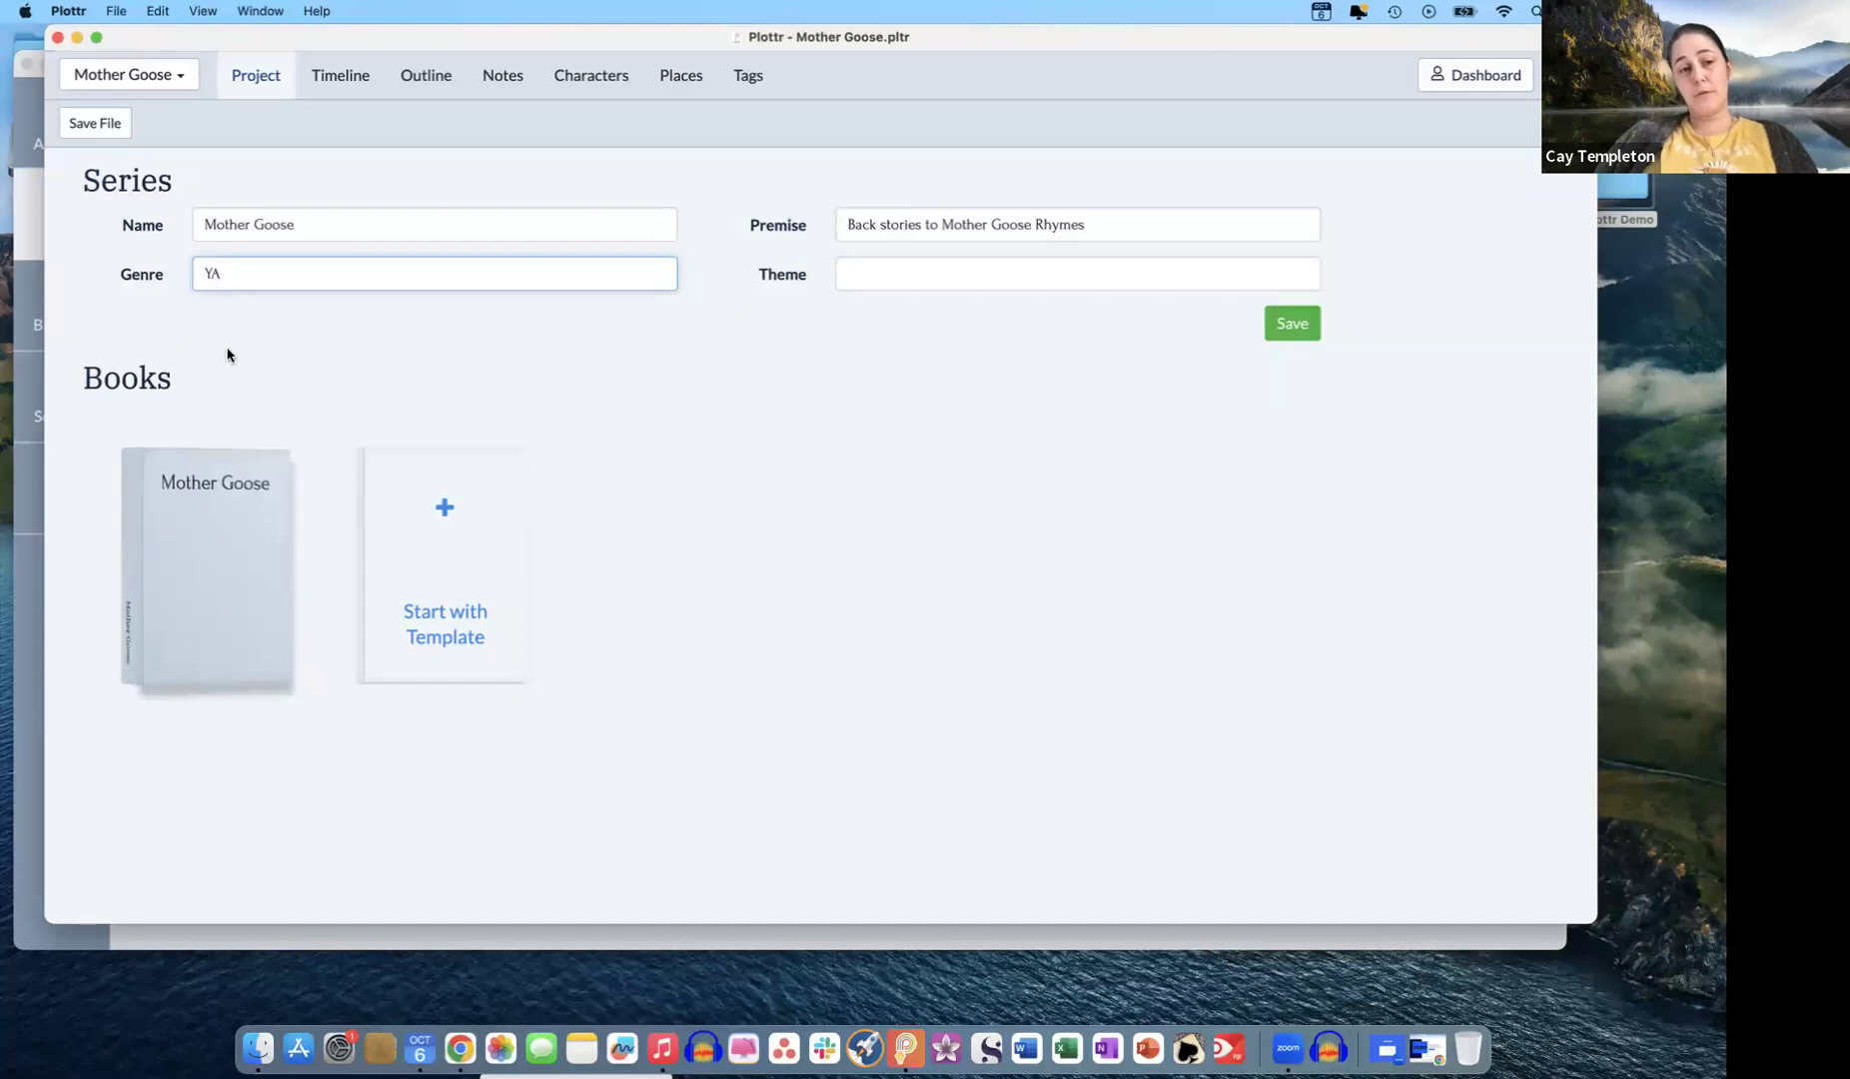
left_click(225, 421)
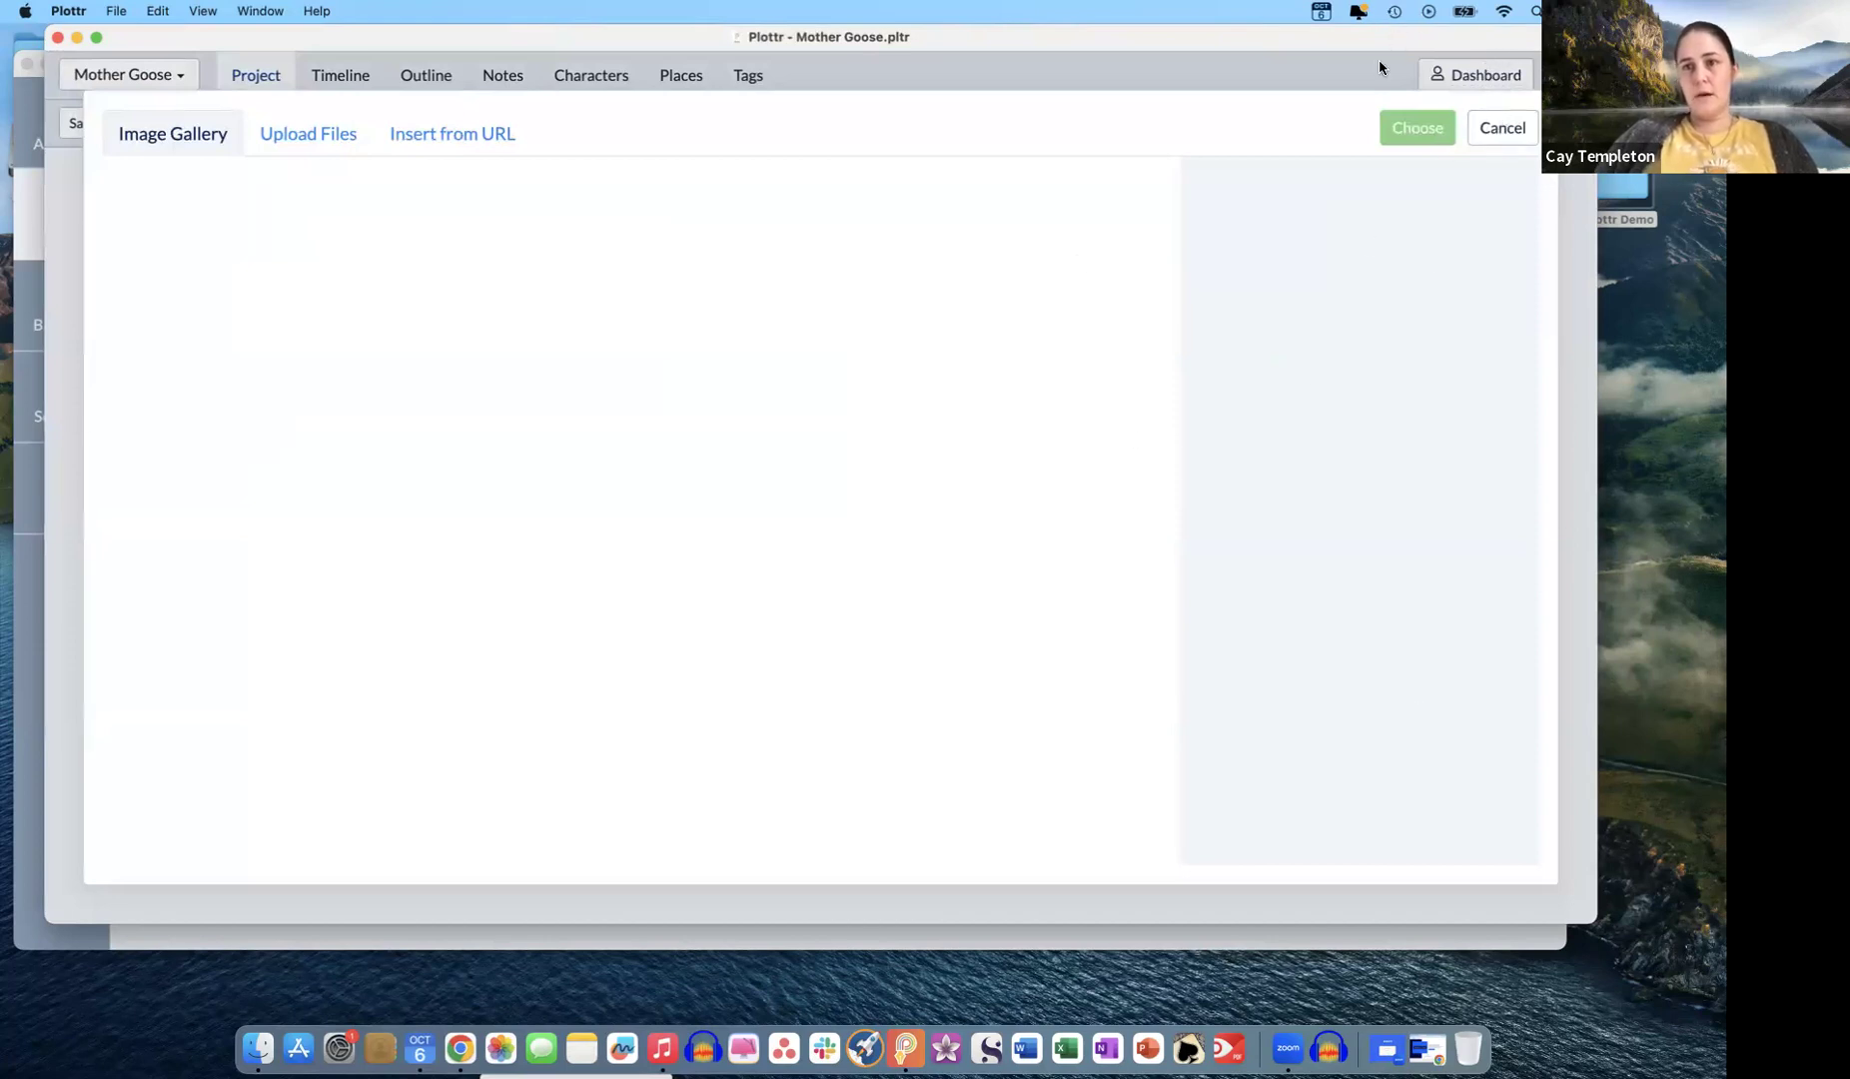
left_click(1509, 128)
- Upload the S1 image from the Covers folder in Plottr Demo and use it as the Mother Goose book's cover
mouse_move(180, 473)
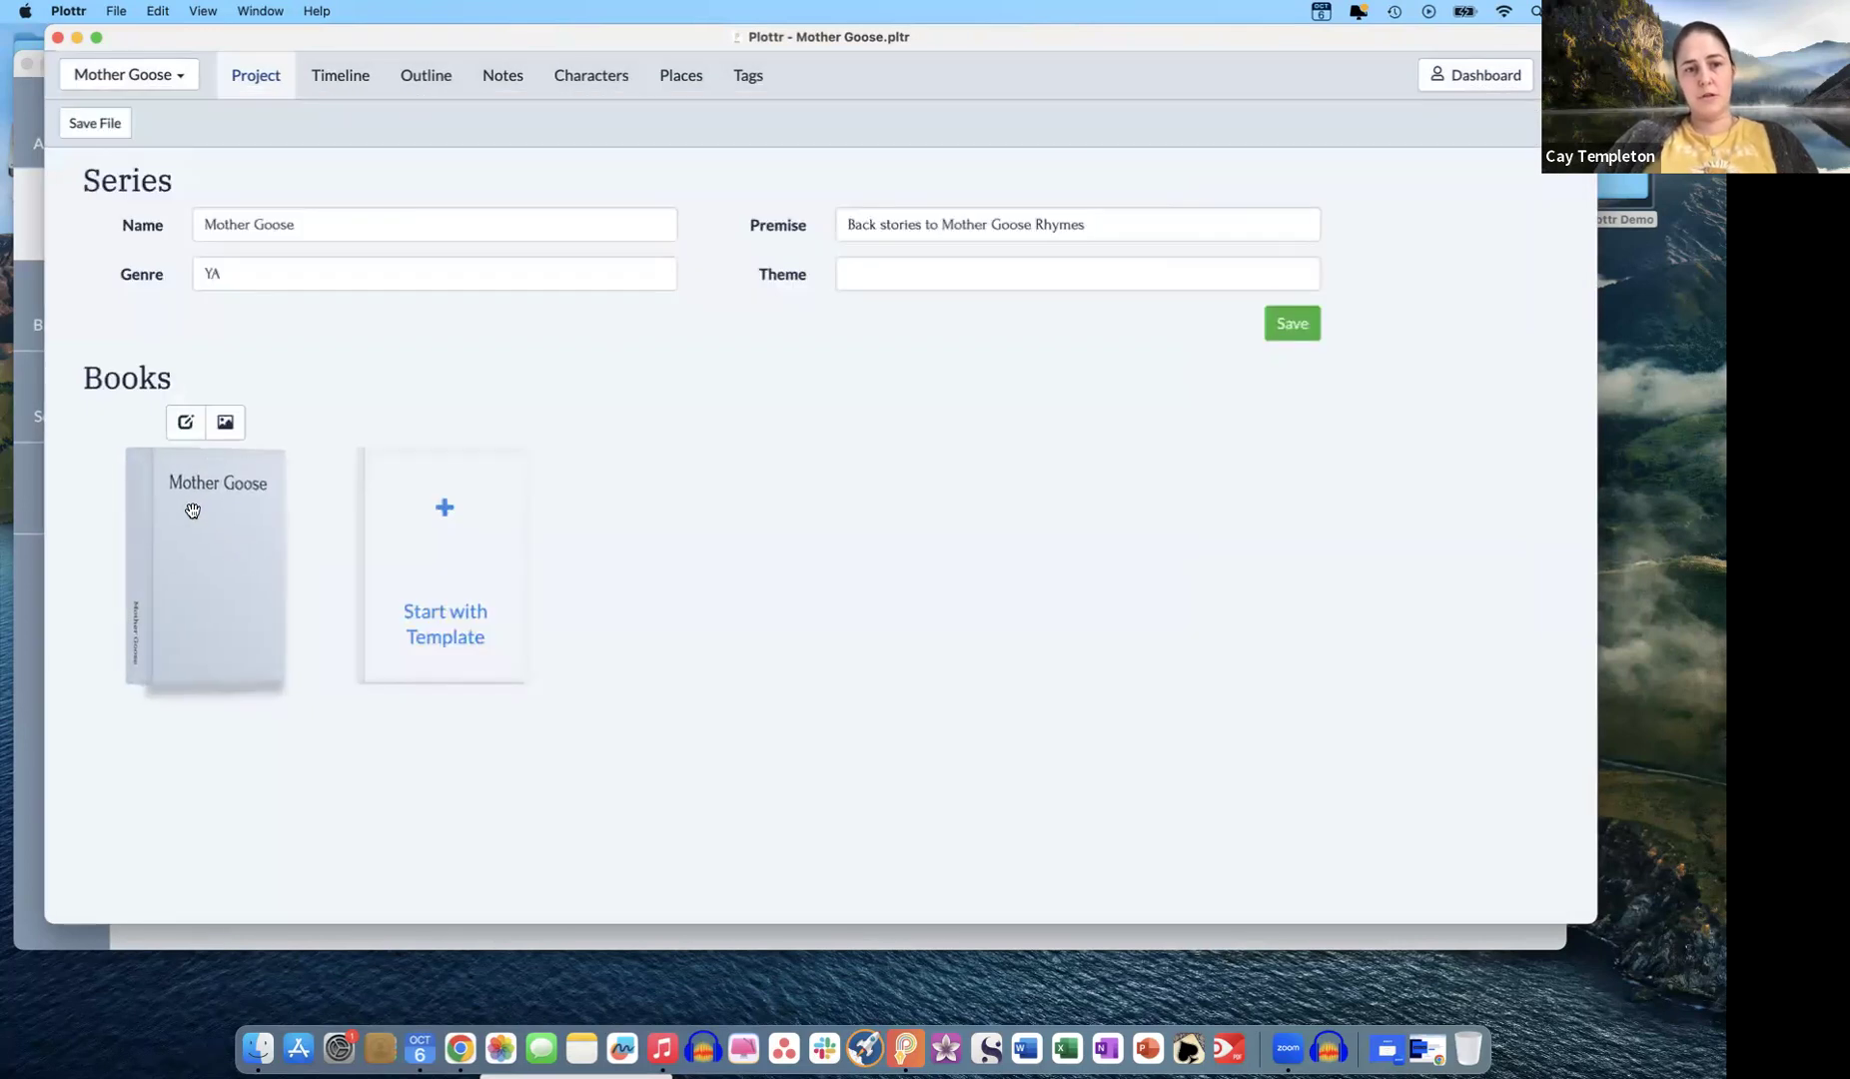
left_click(212, 421)
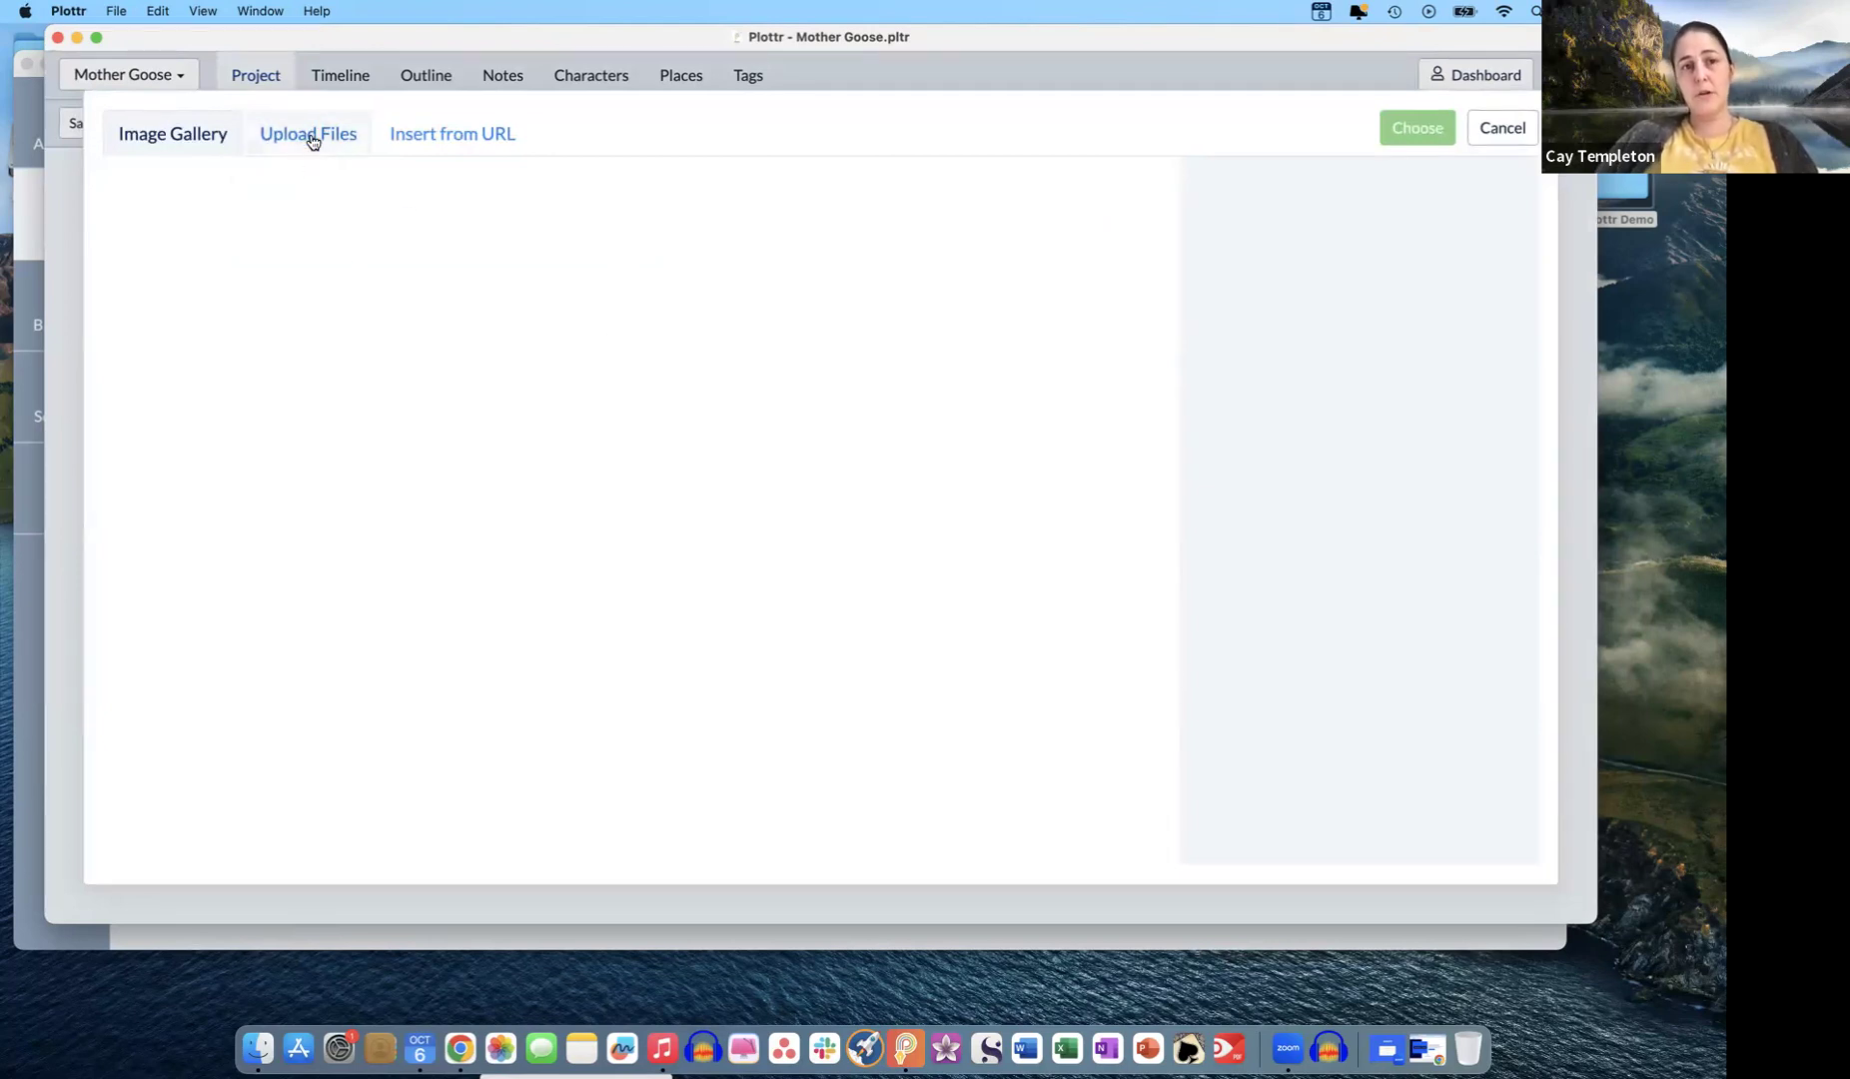
left_click(310, 137)
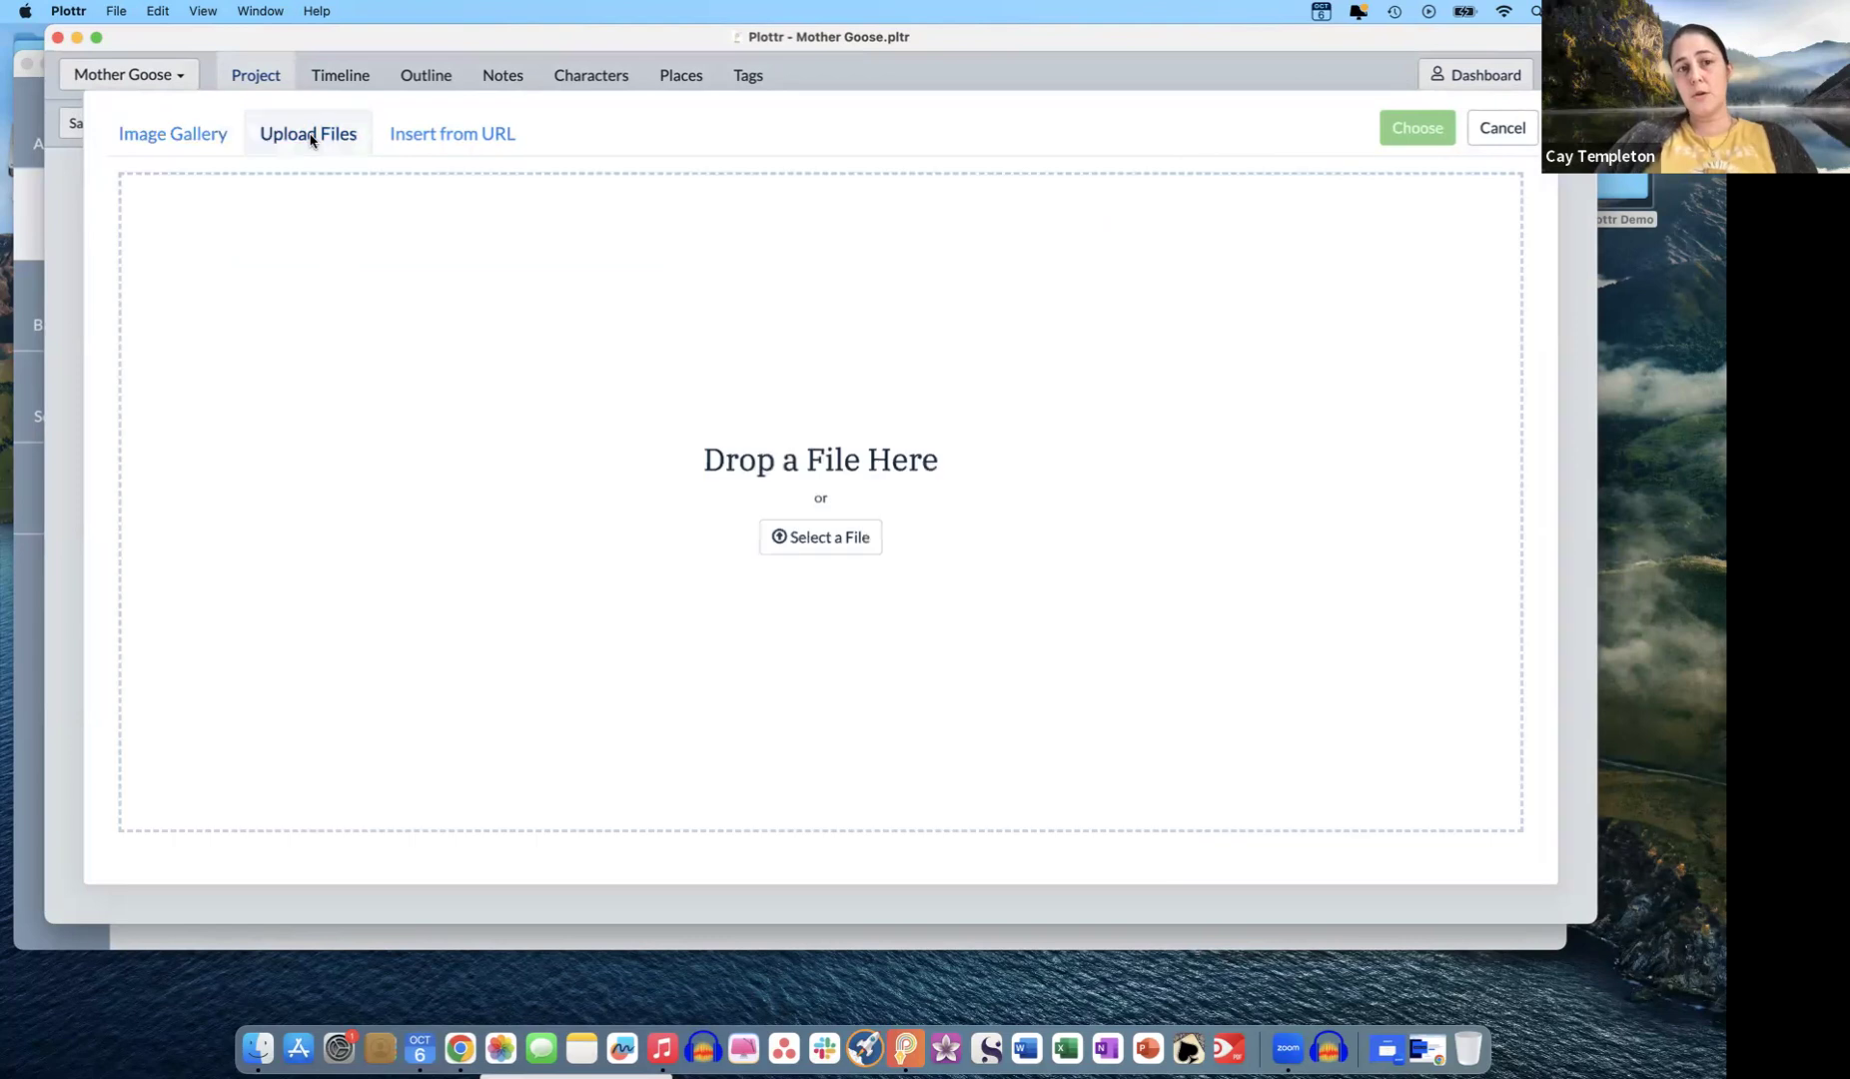
left_click(819, 540)
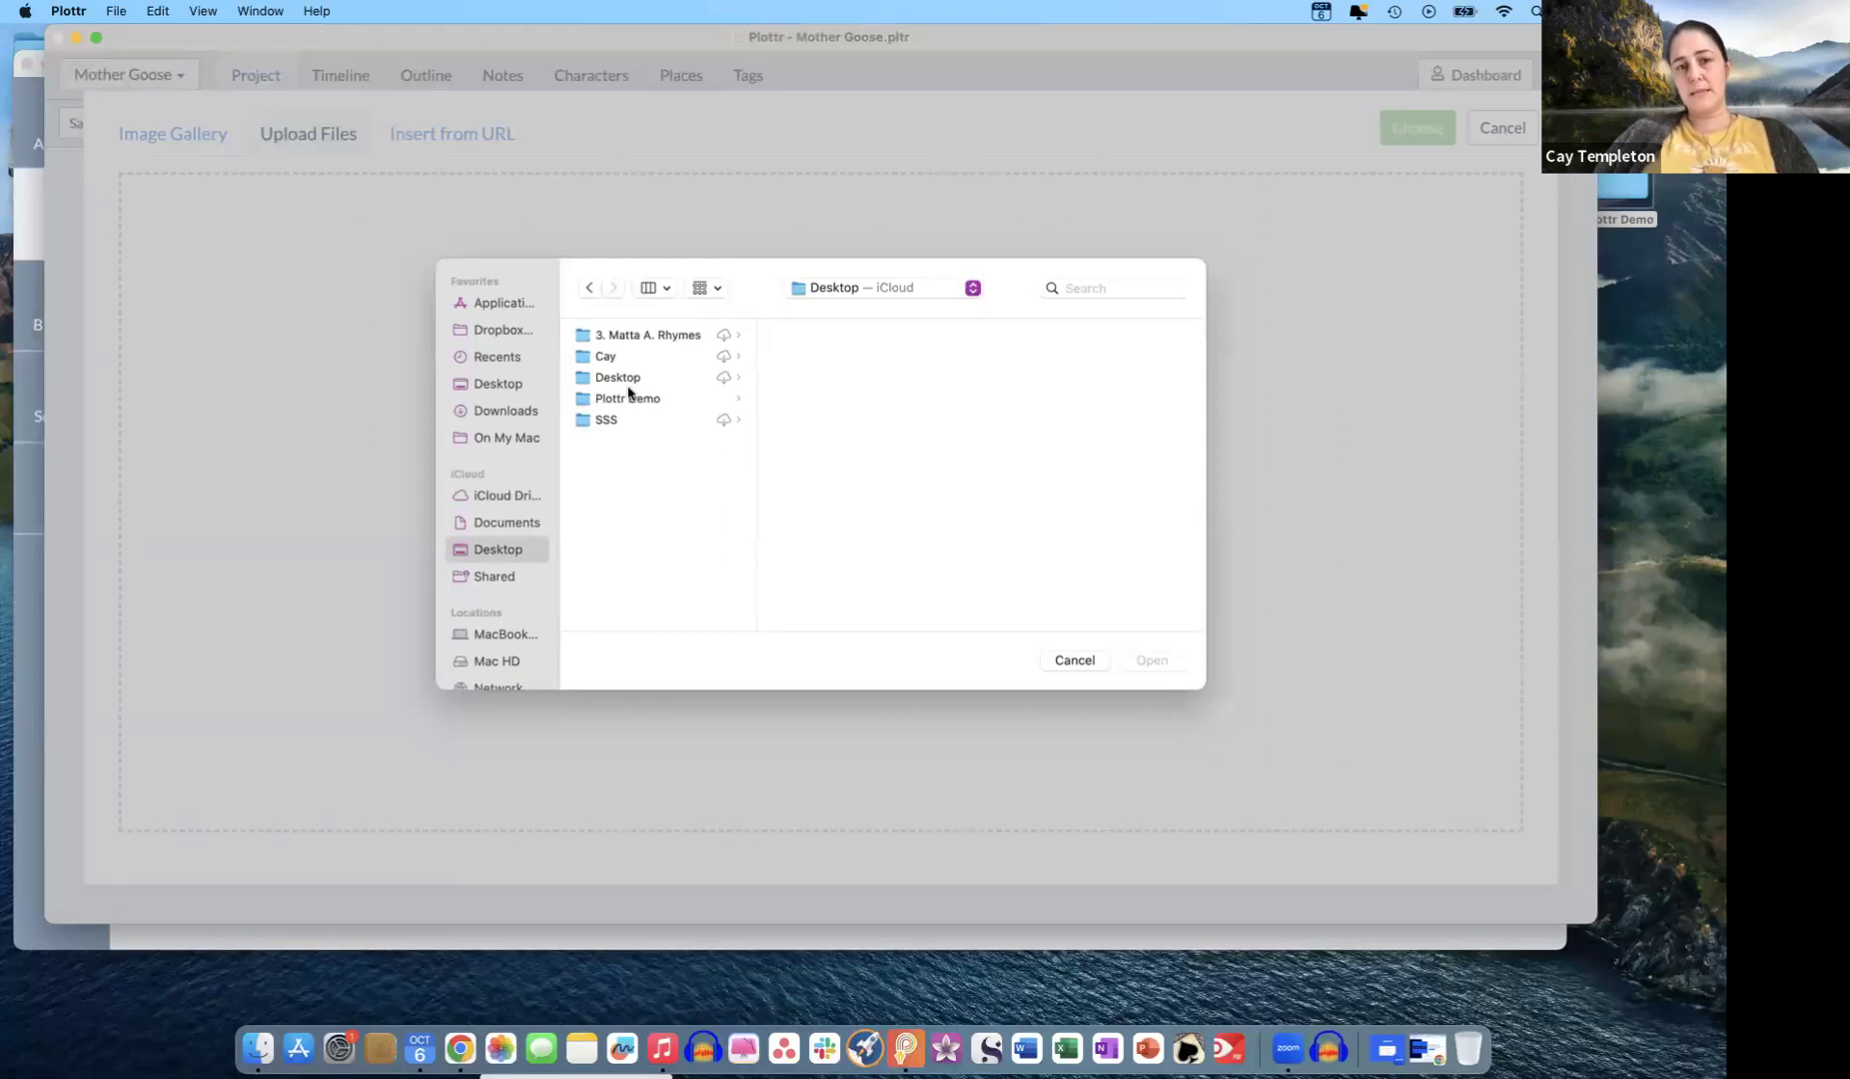
left_click(631, 397)
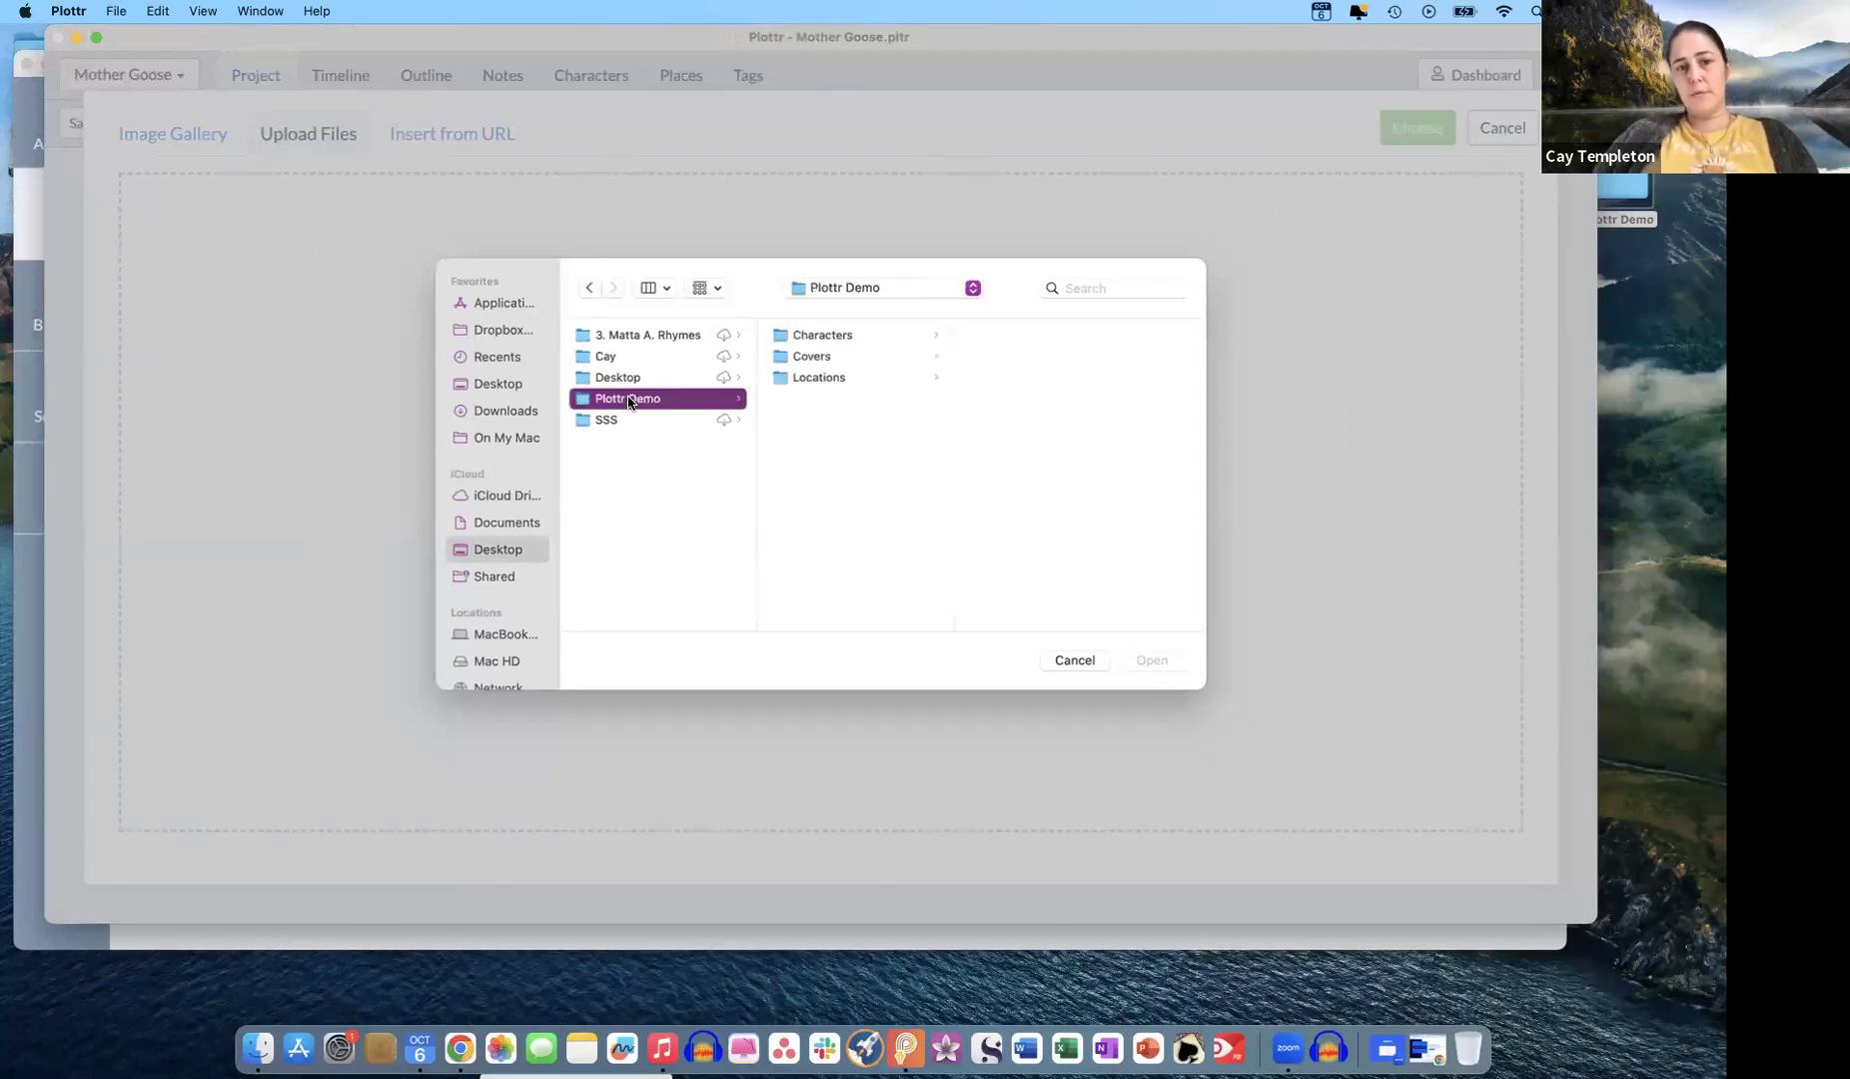
left_click(821, 356)
left_click(999, 334)
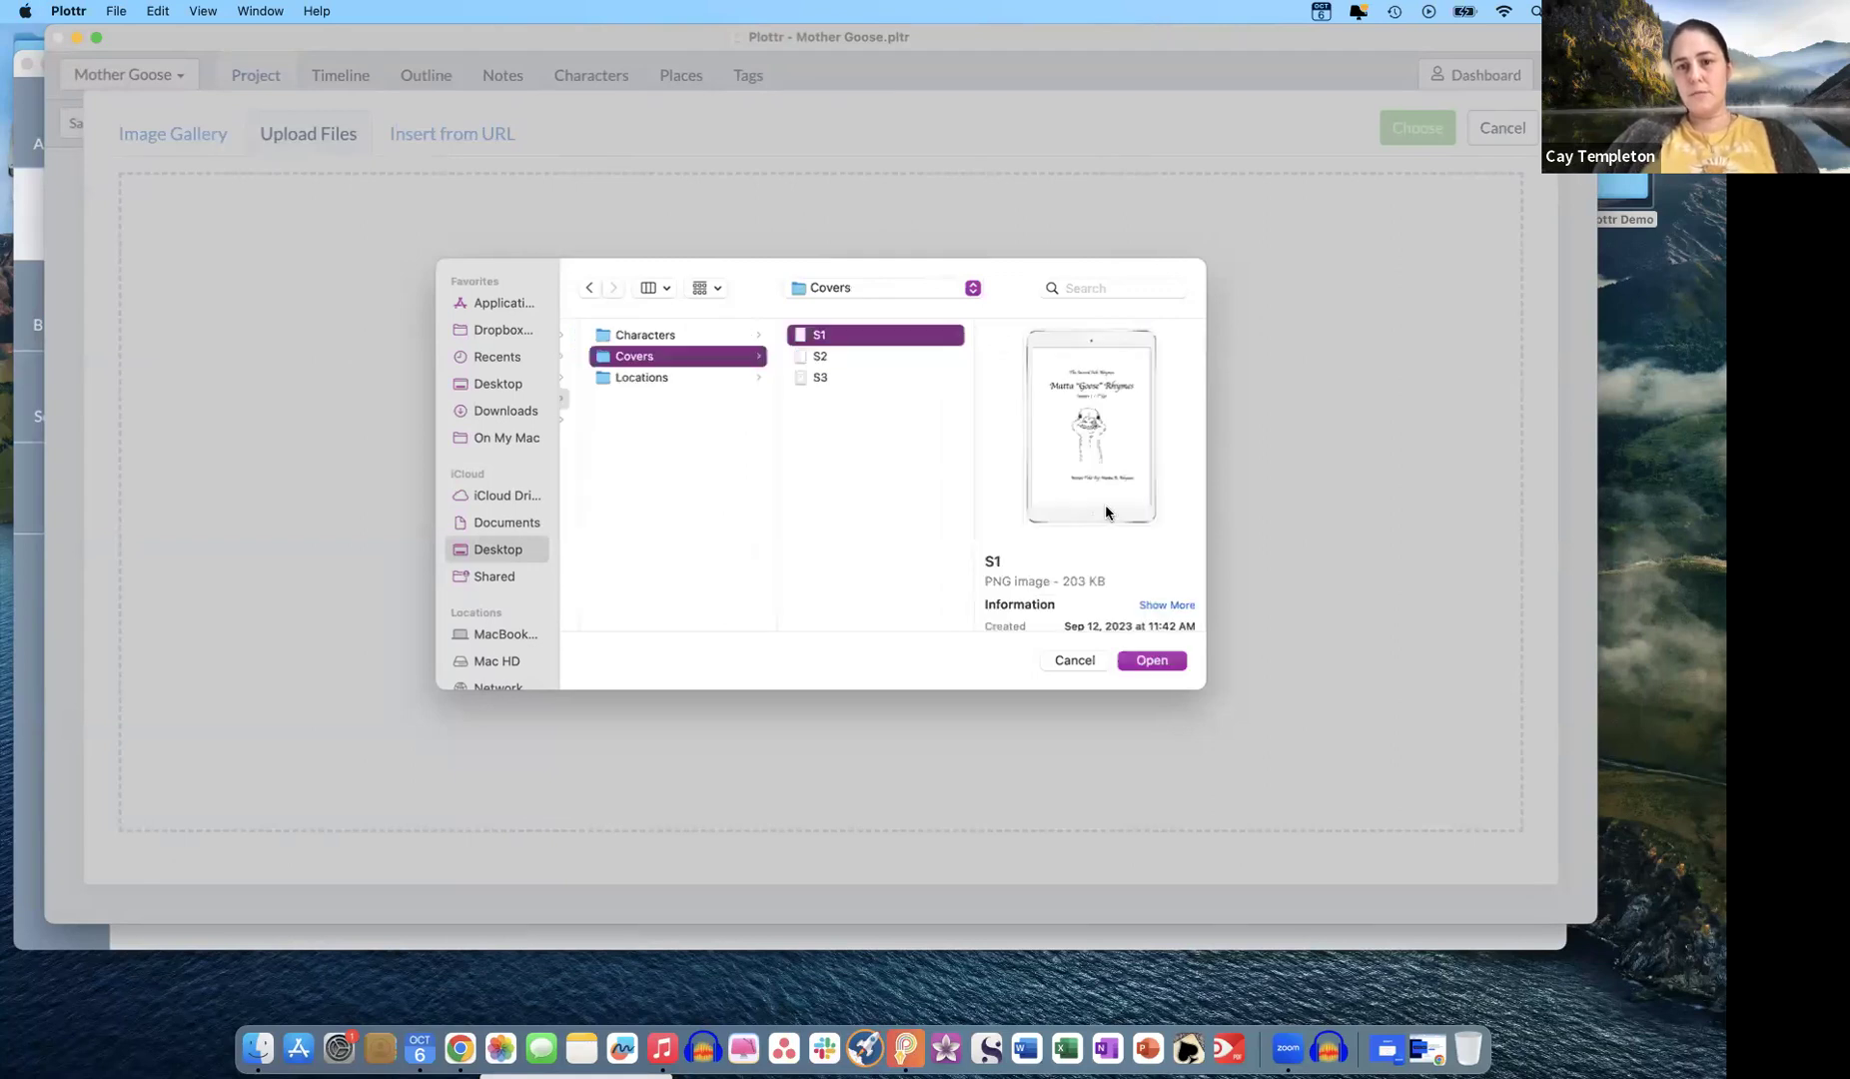
left_click(1151, 661)
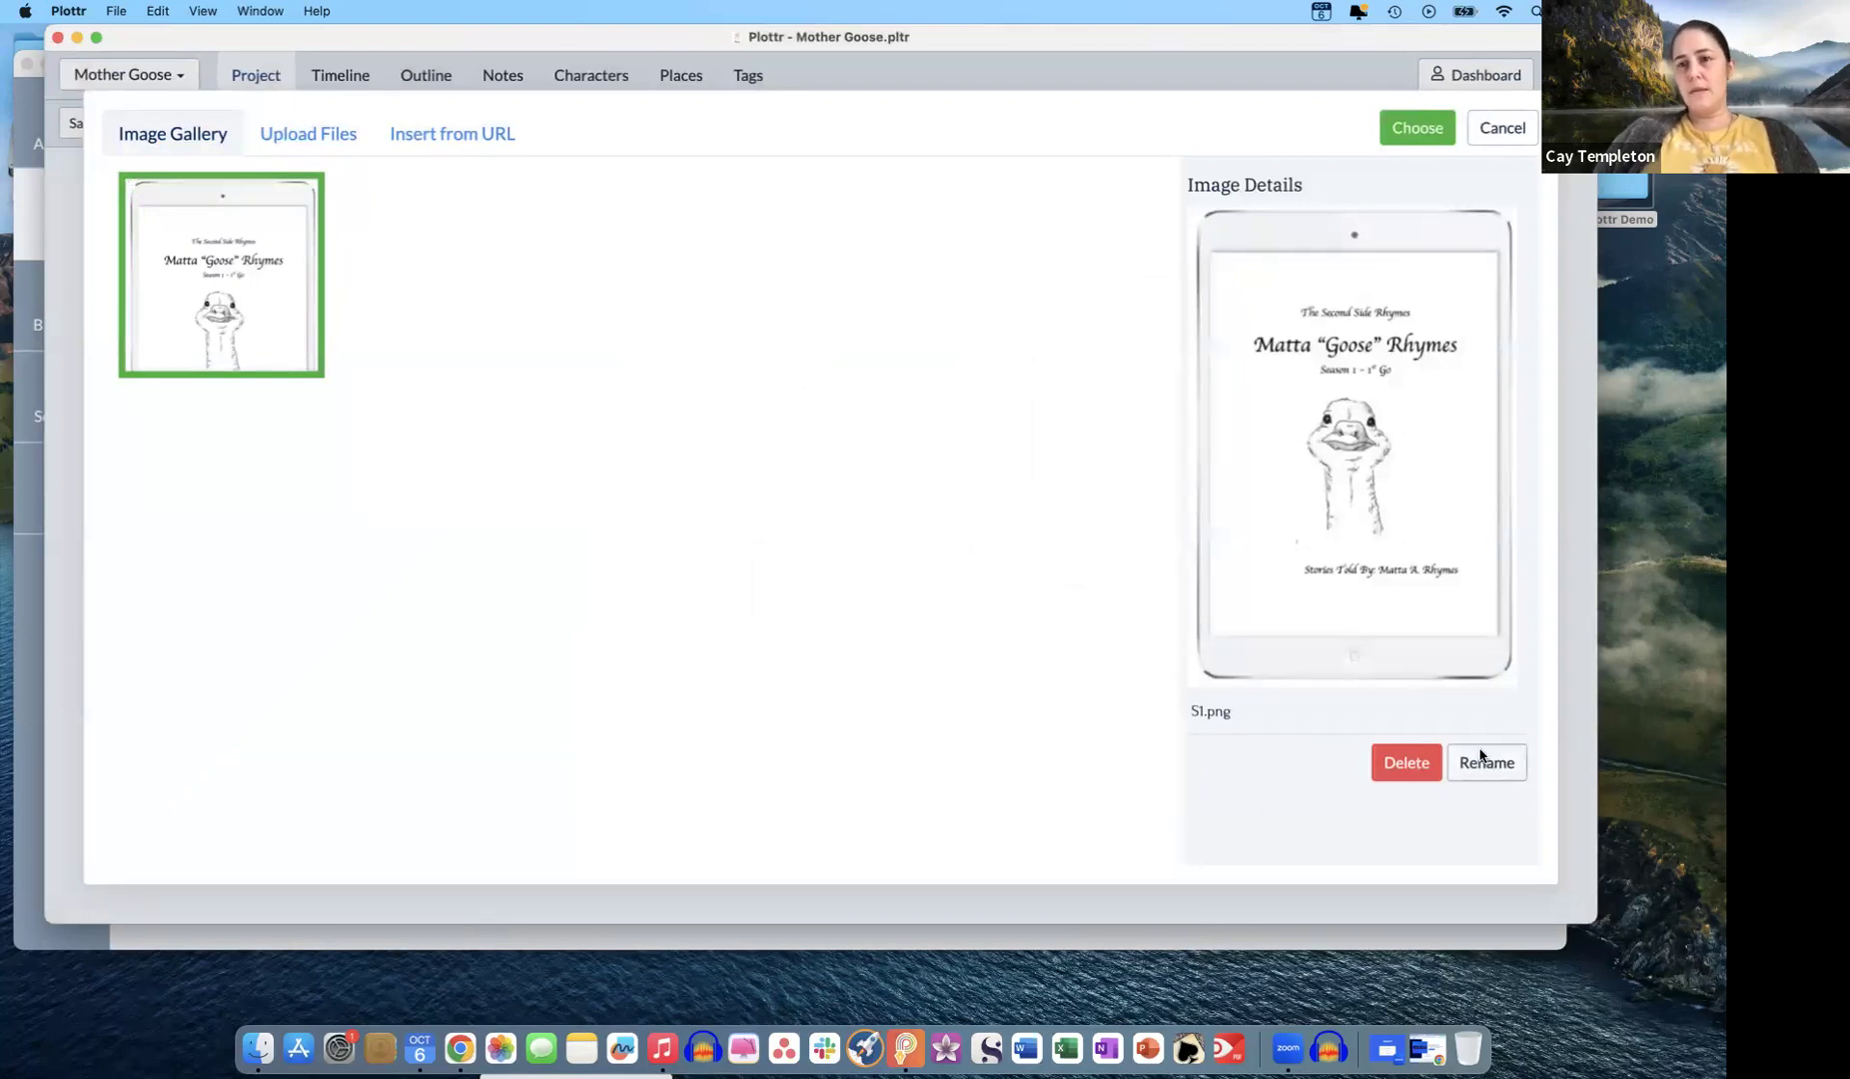
left_click(1416, 127)
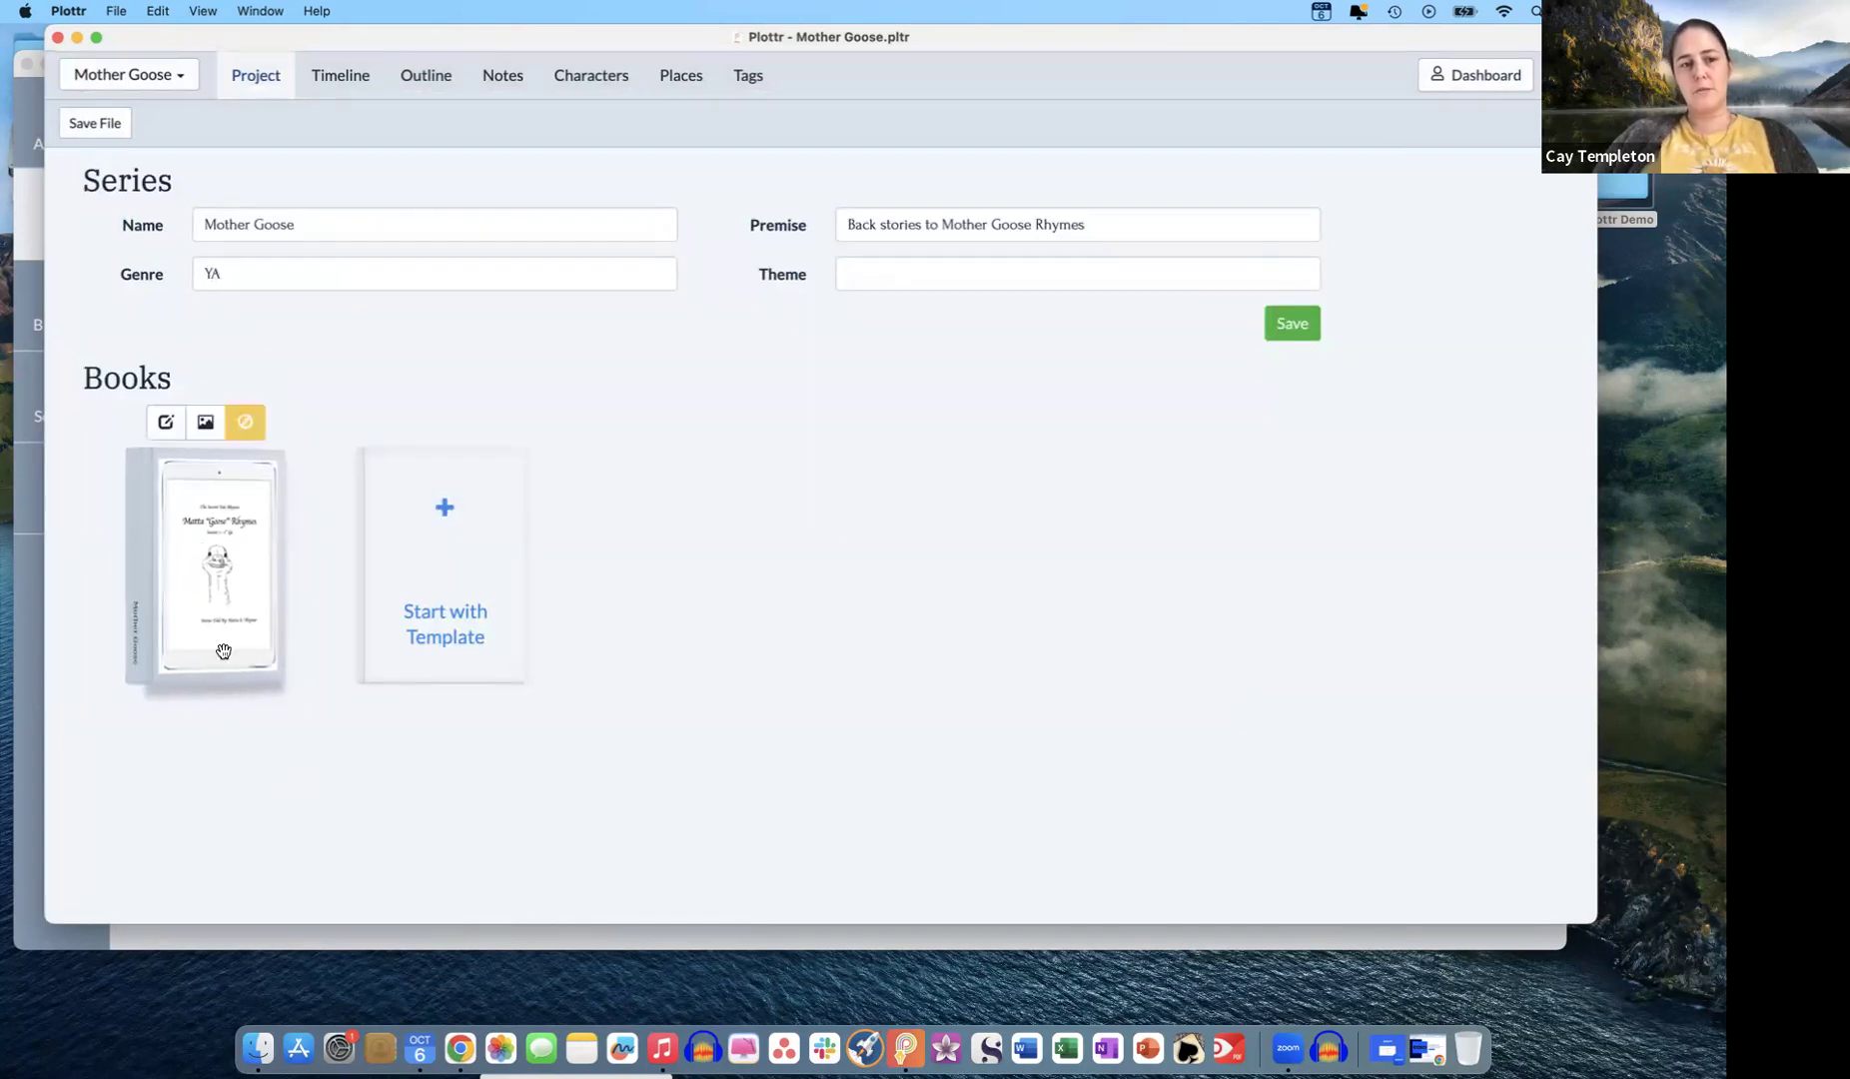
mouse_move(217, 521)
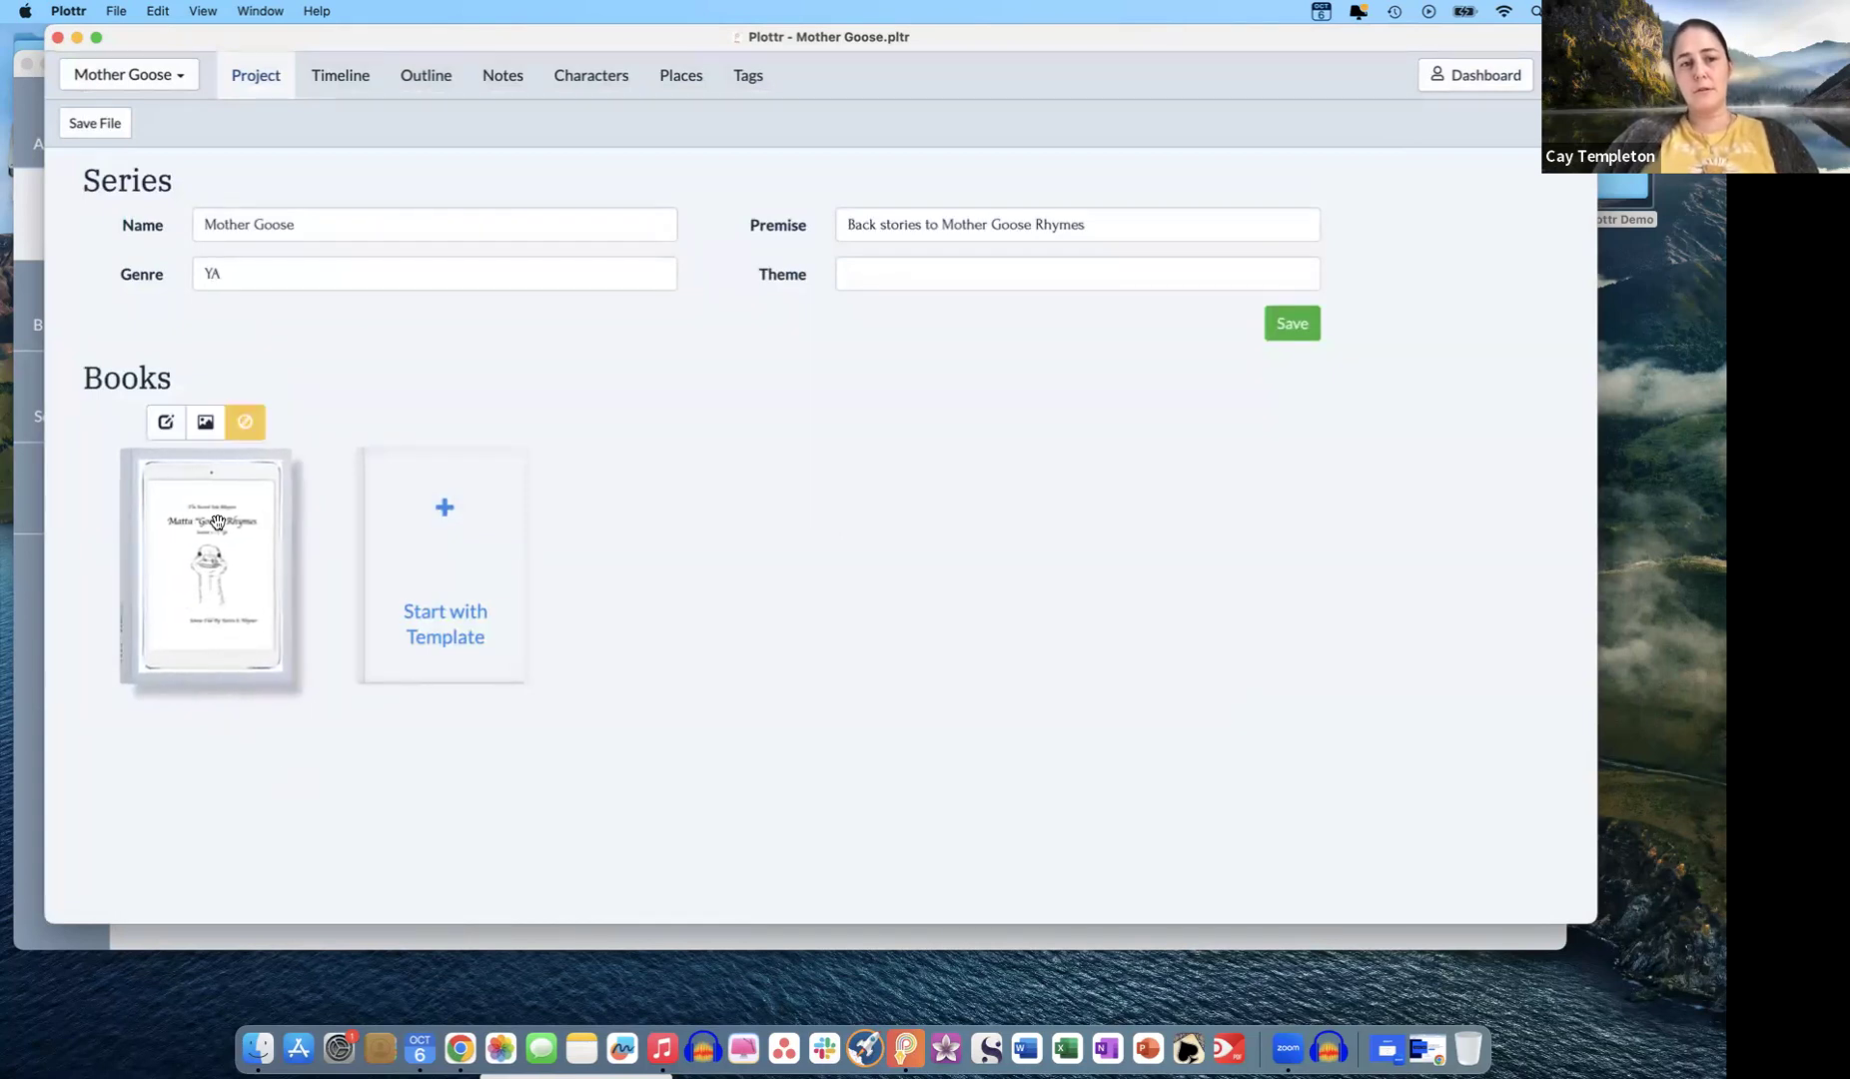
- Add a second book to the series titled "Book 2", then save and open it
left_click(443, 508)
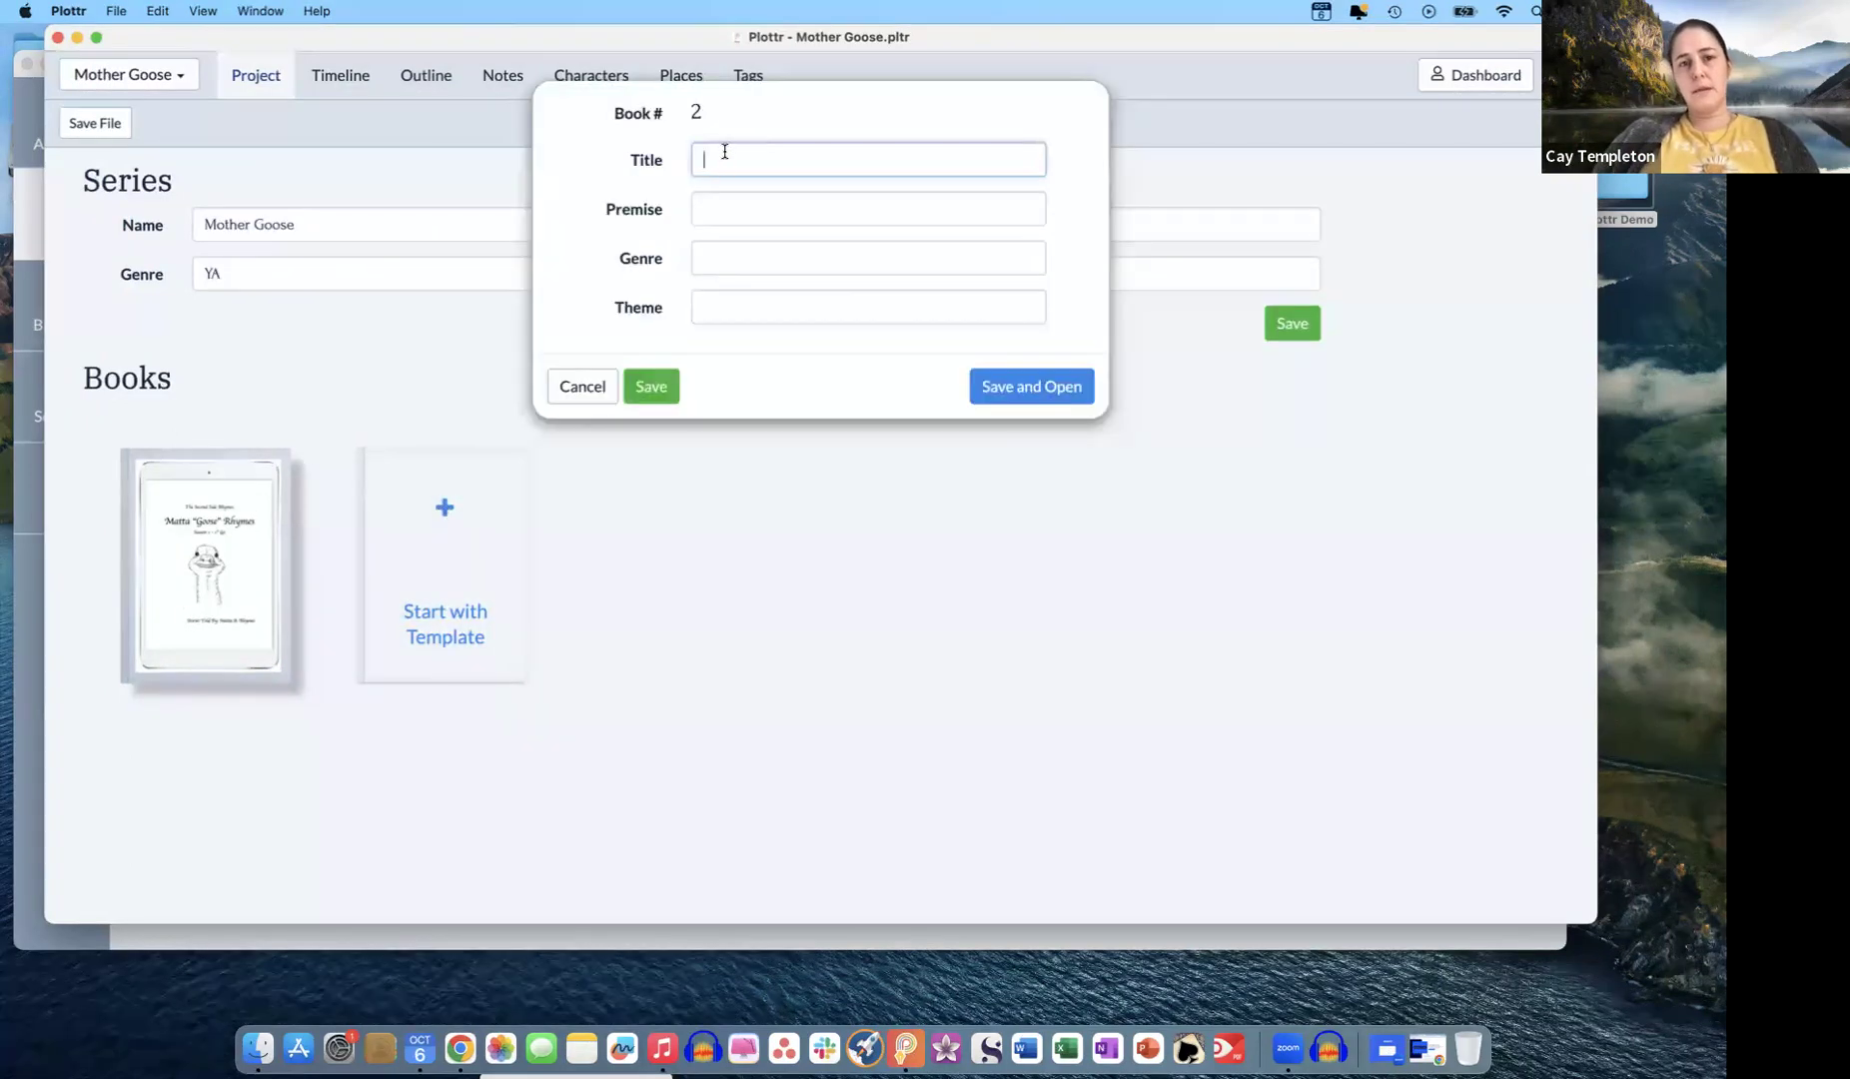
type("Book 2")
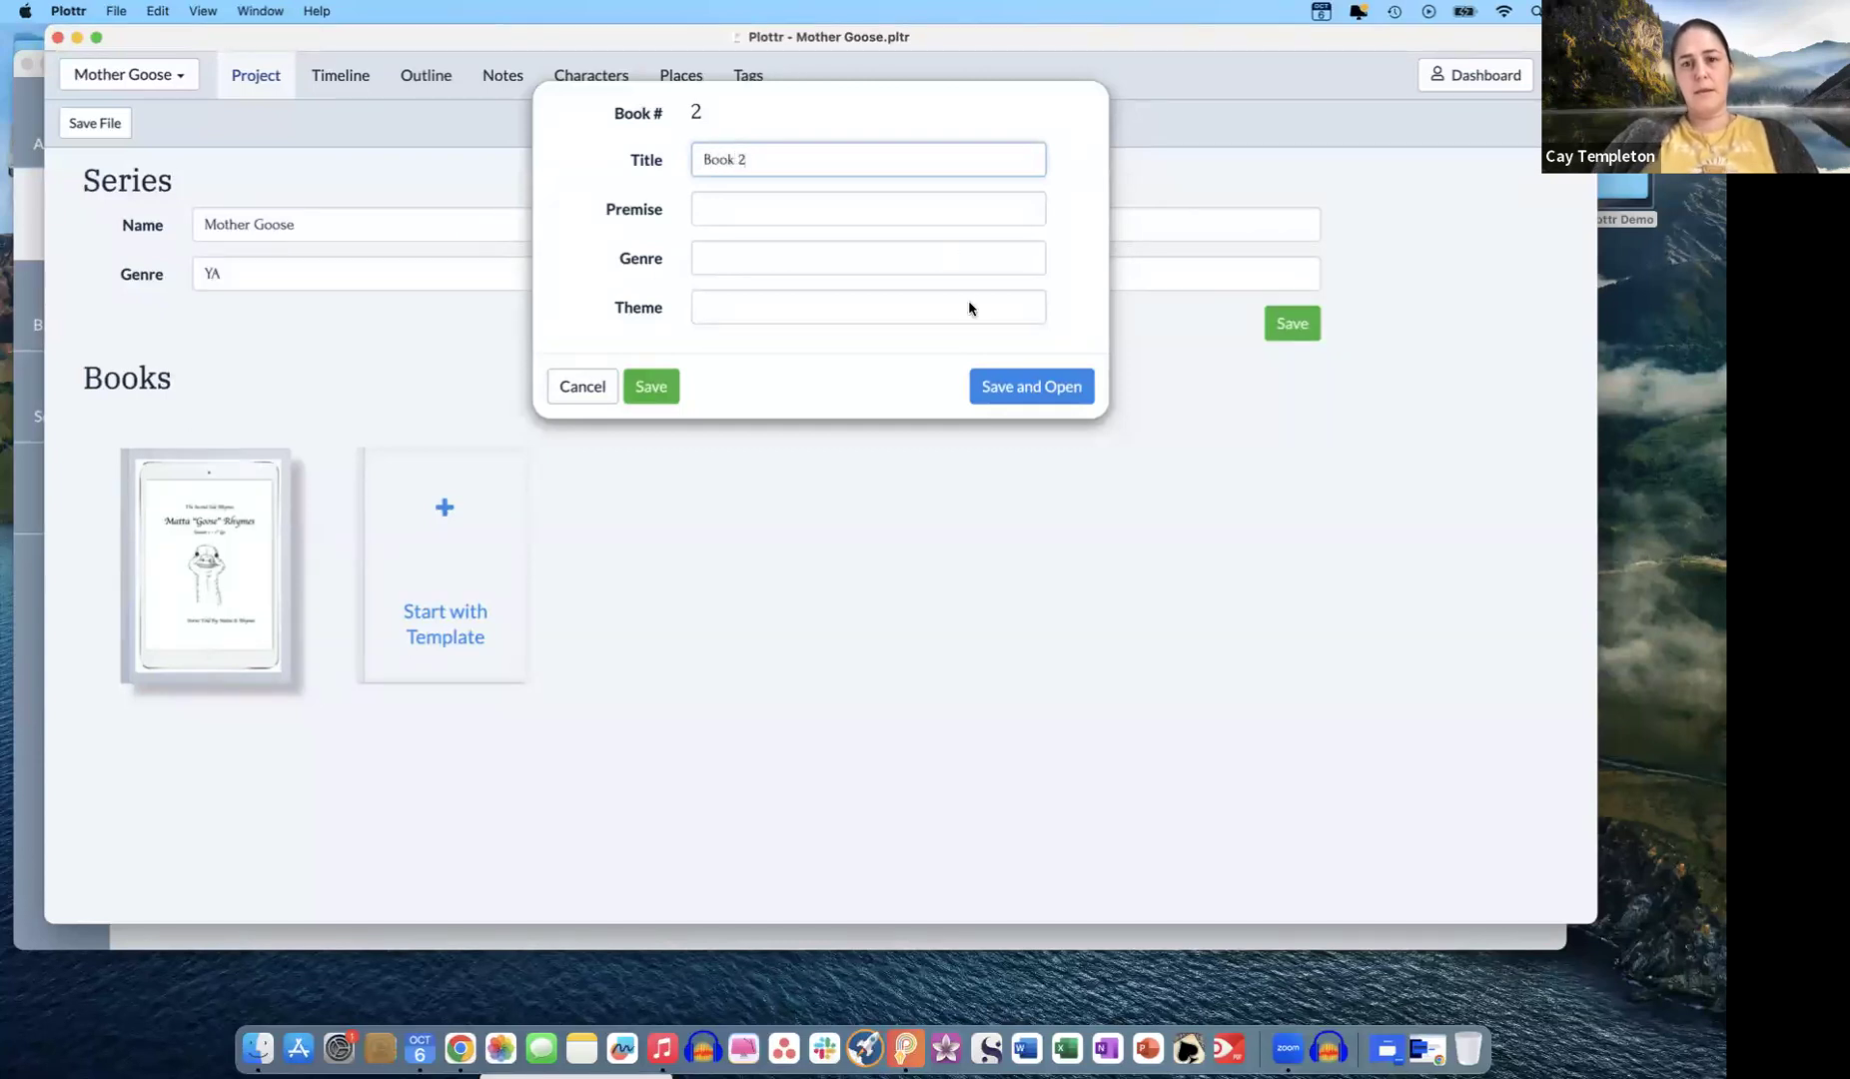
left_click(1019, 400)
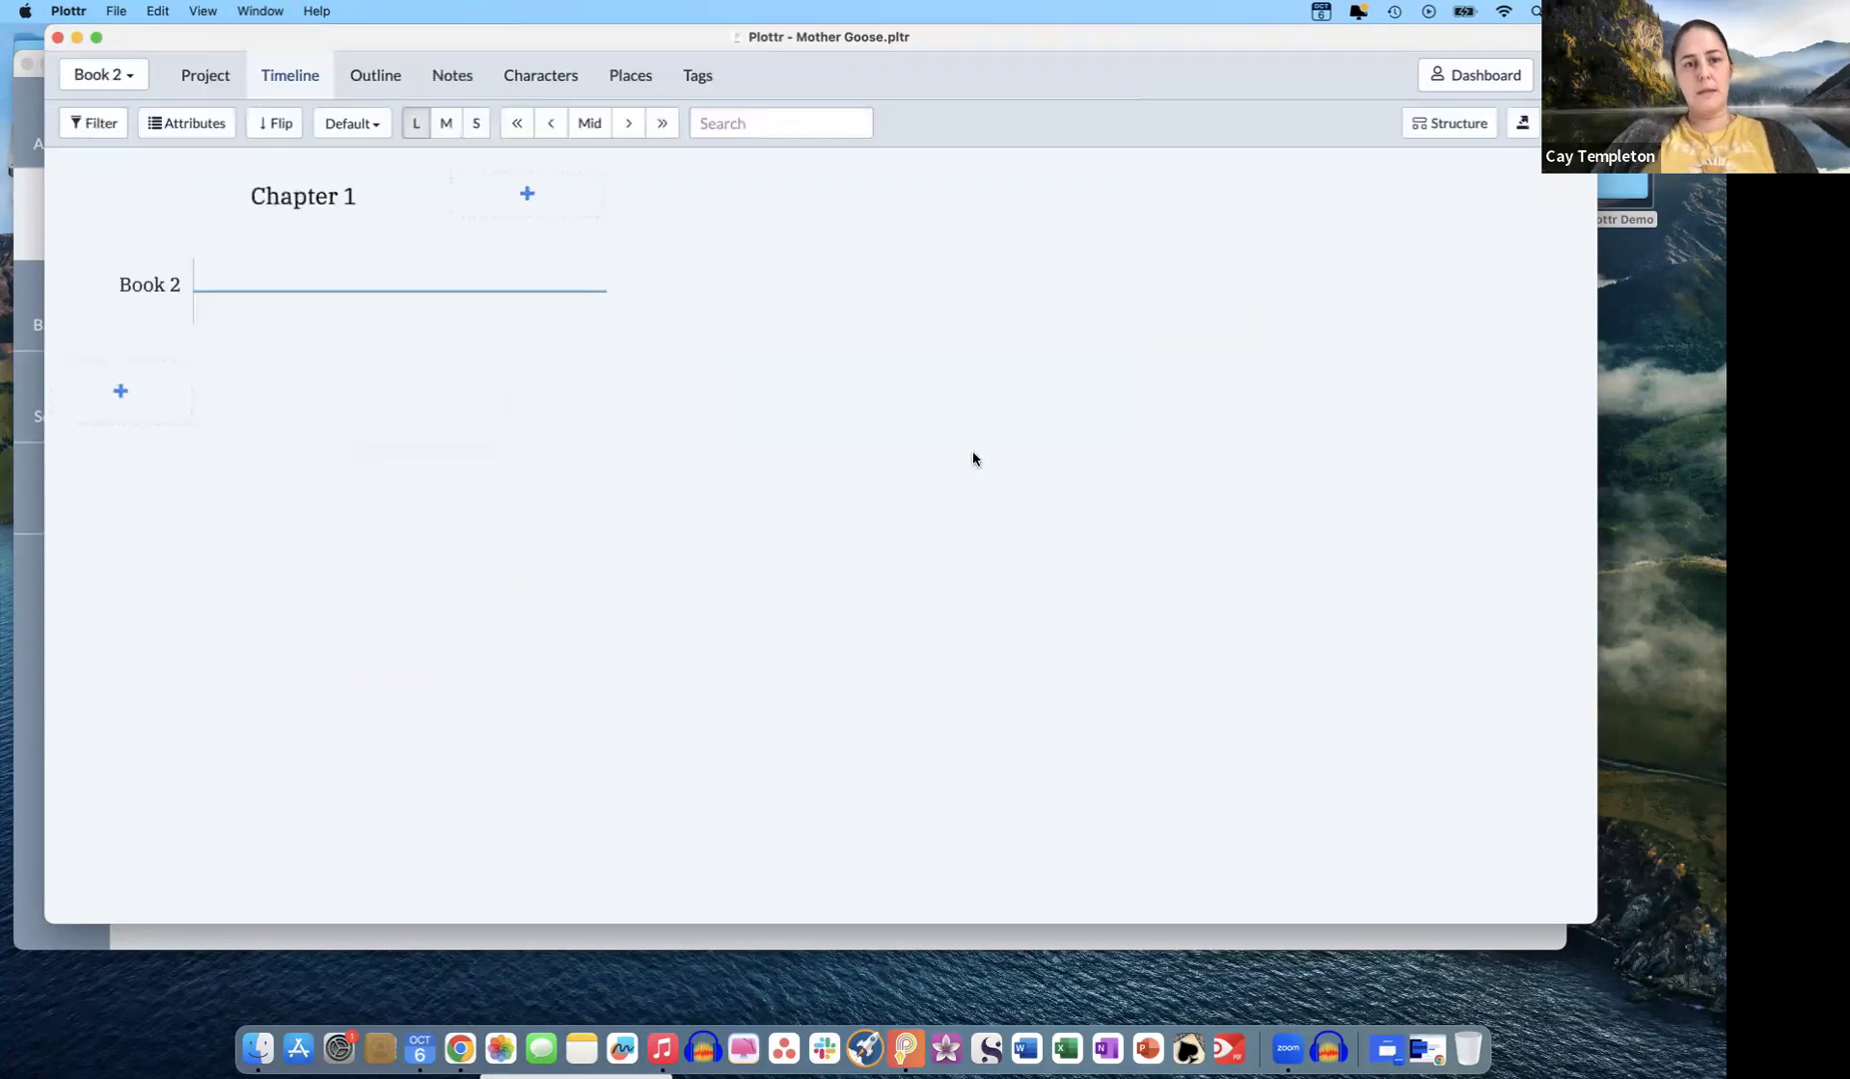
- Return to the project overview and upload the S2 image from the Covers folder as Book 2's cover
left_click(205, 76)
mouse_move(427, 579)
left_click(441, 421)
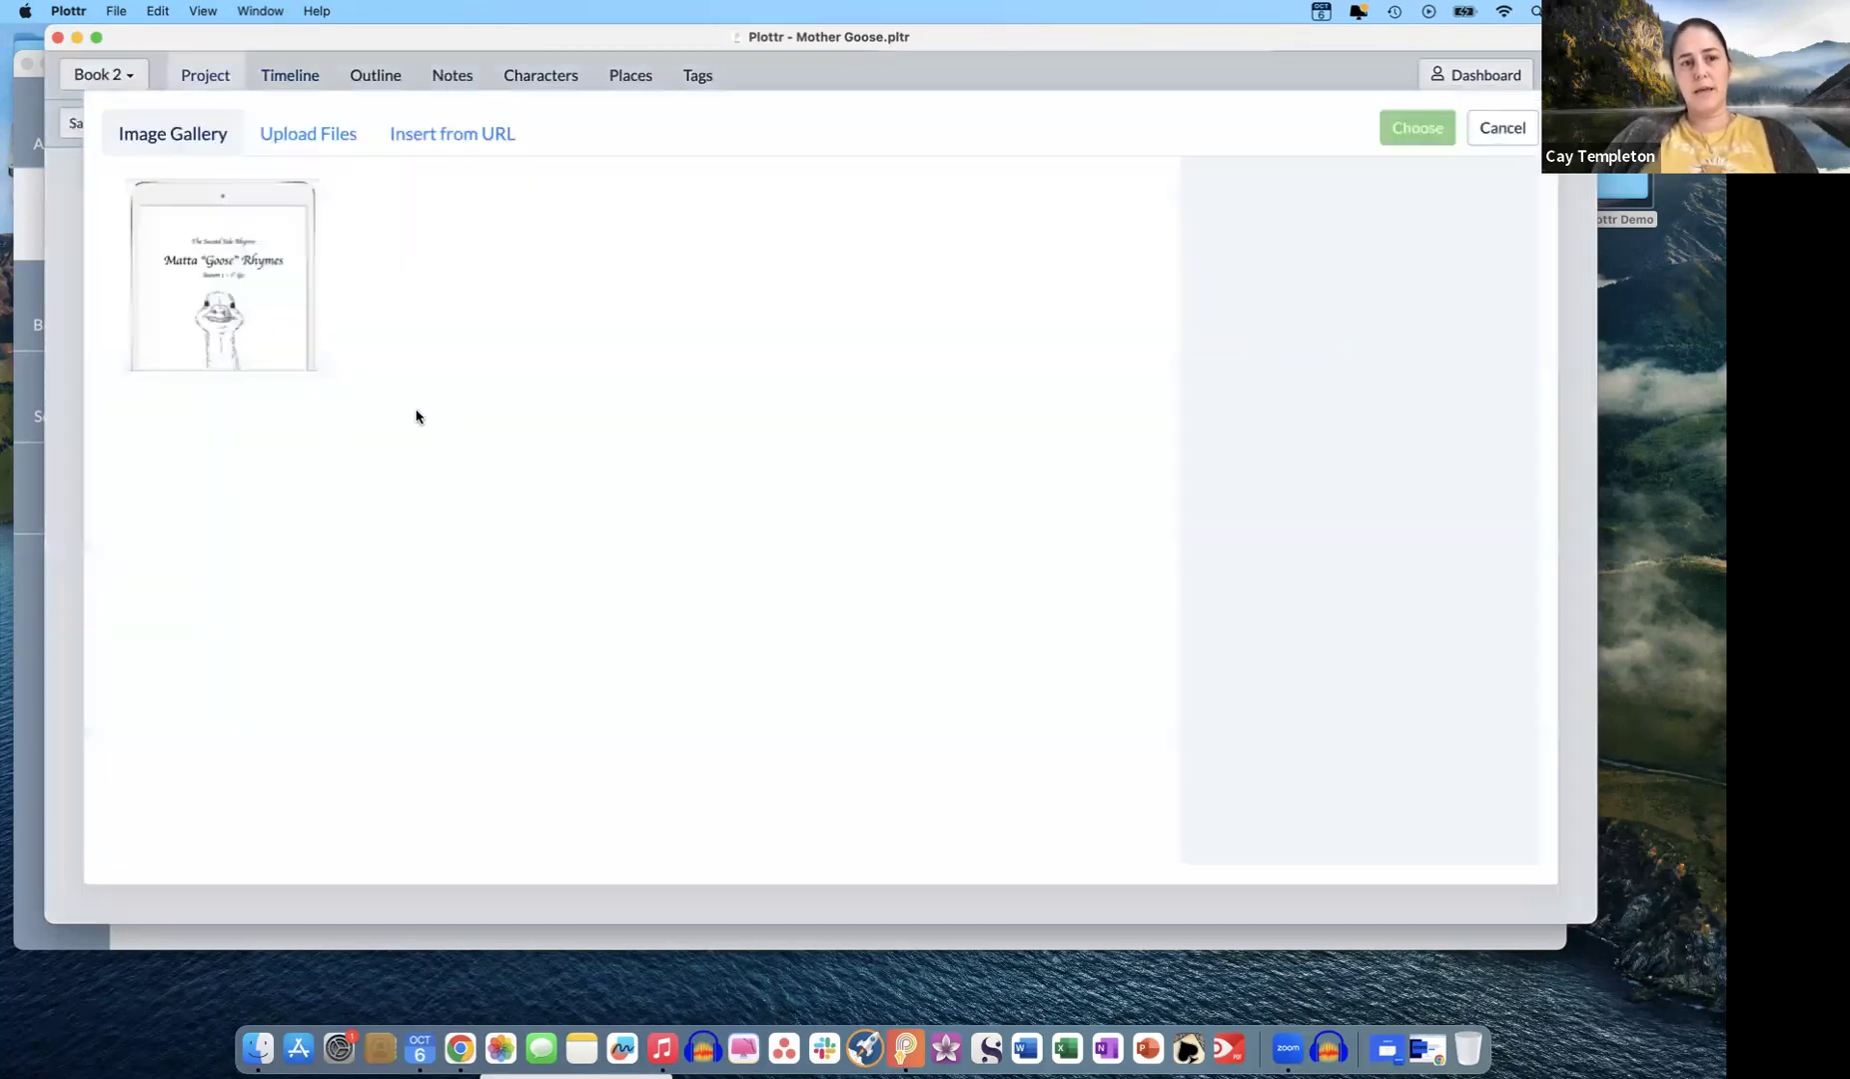
left_click(311, 139)
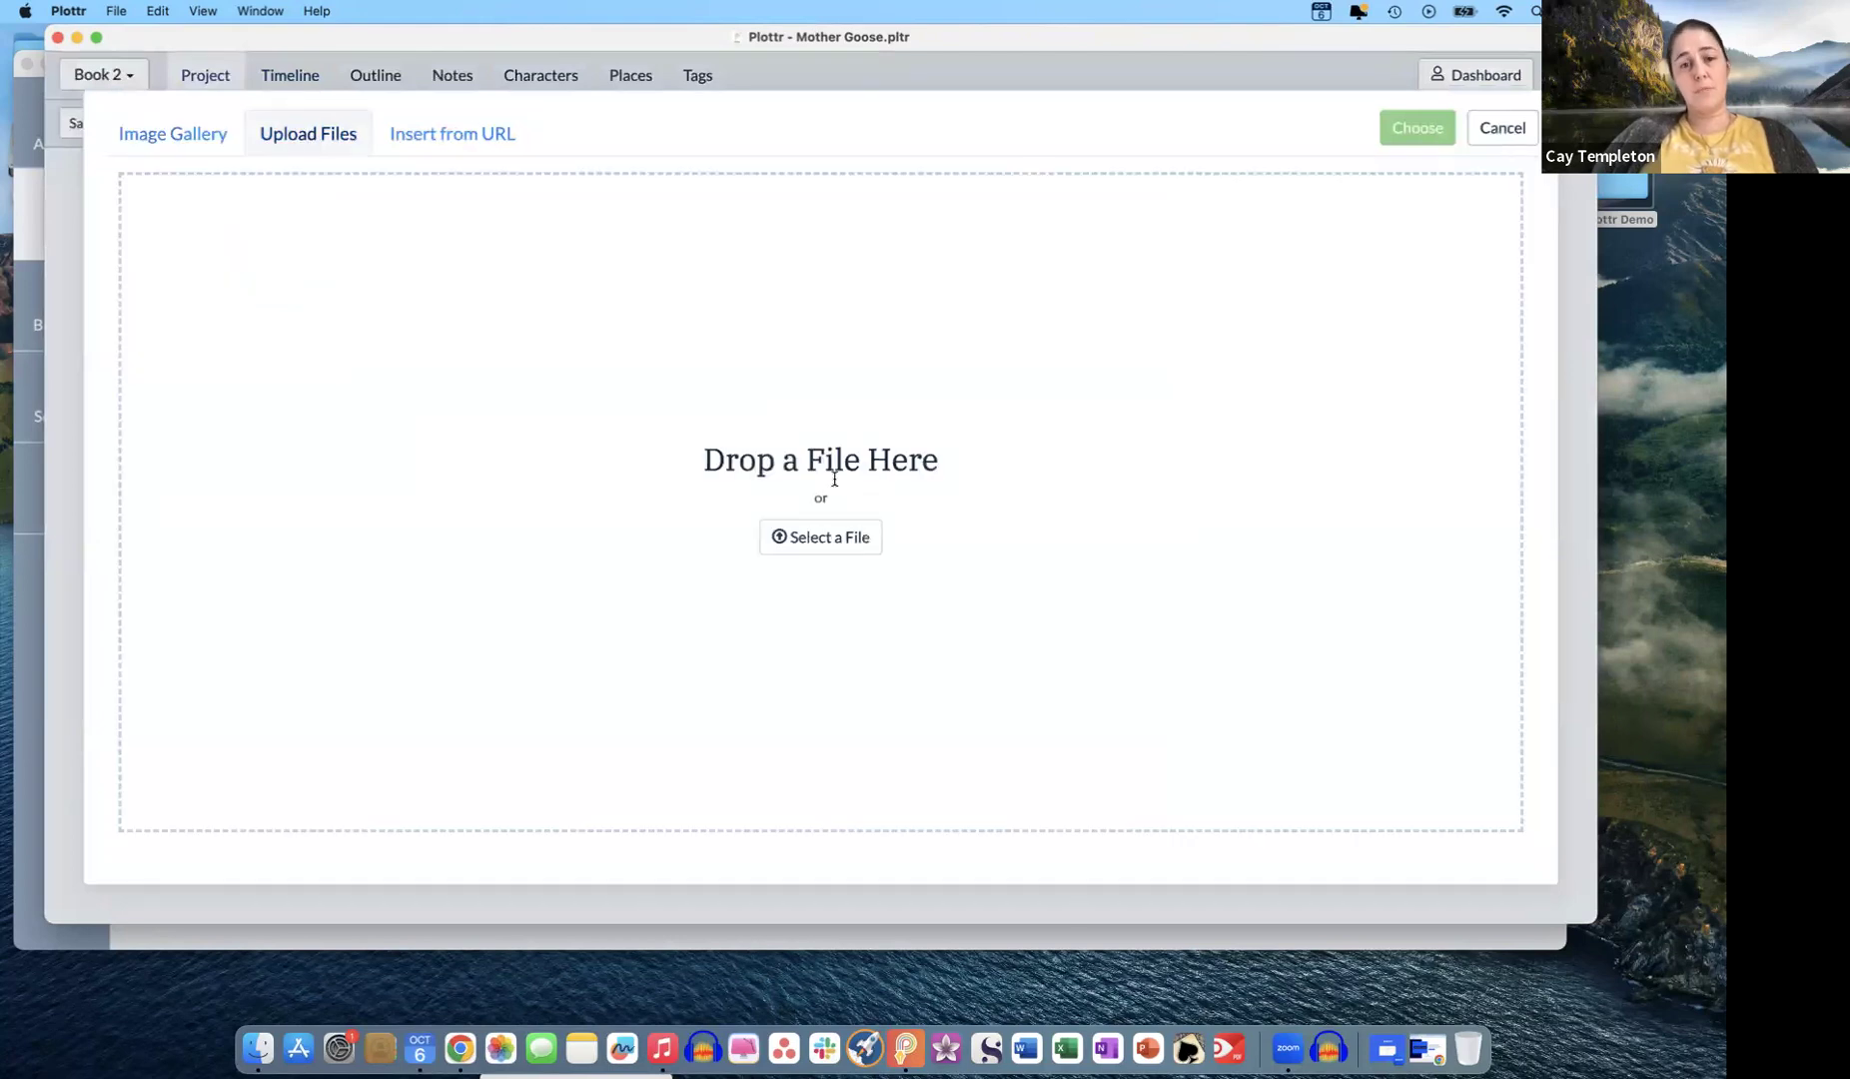
left_click(818, 539)
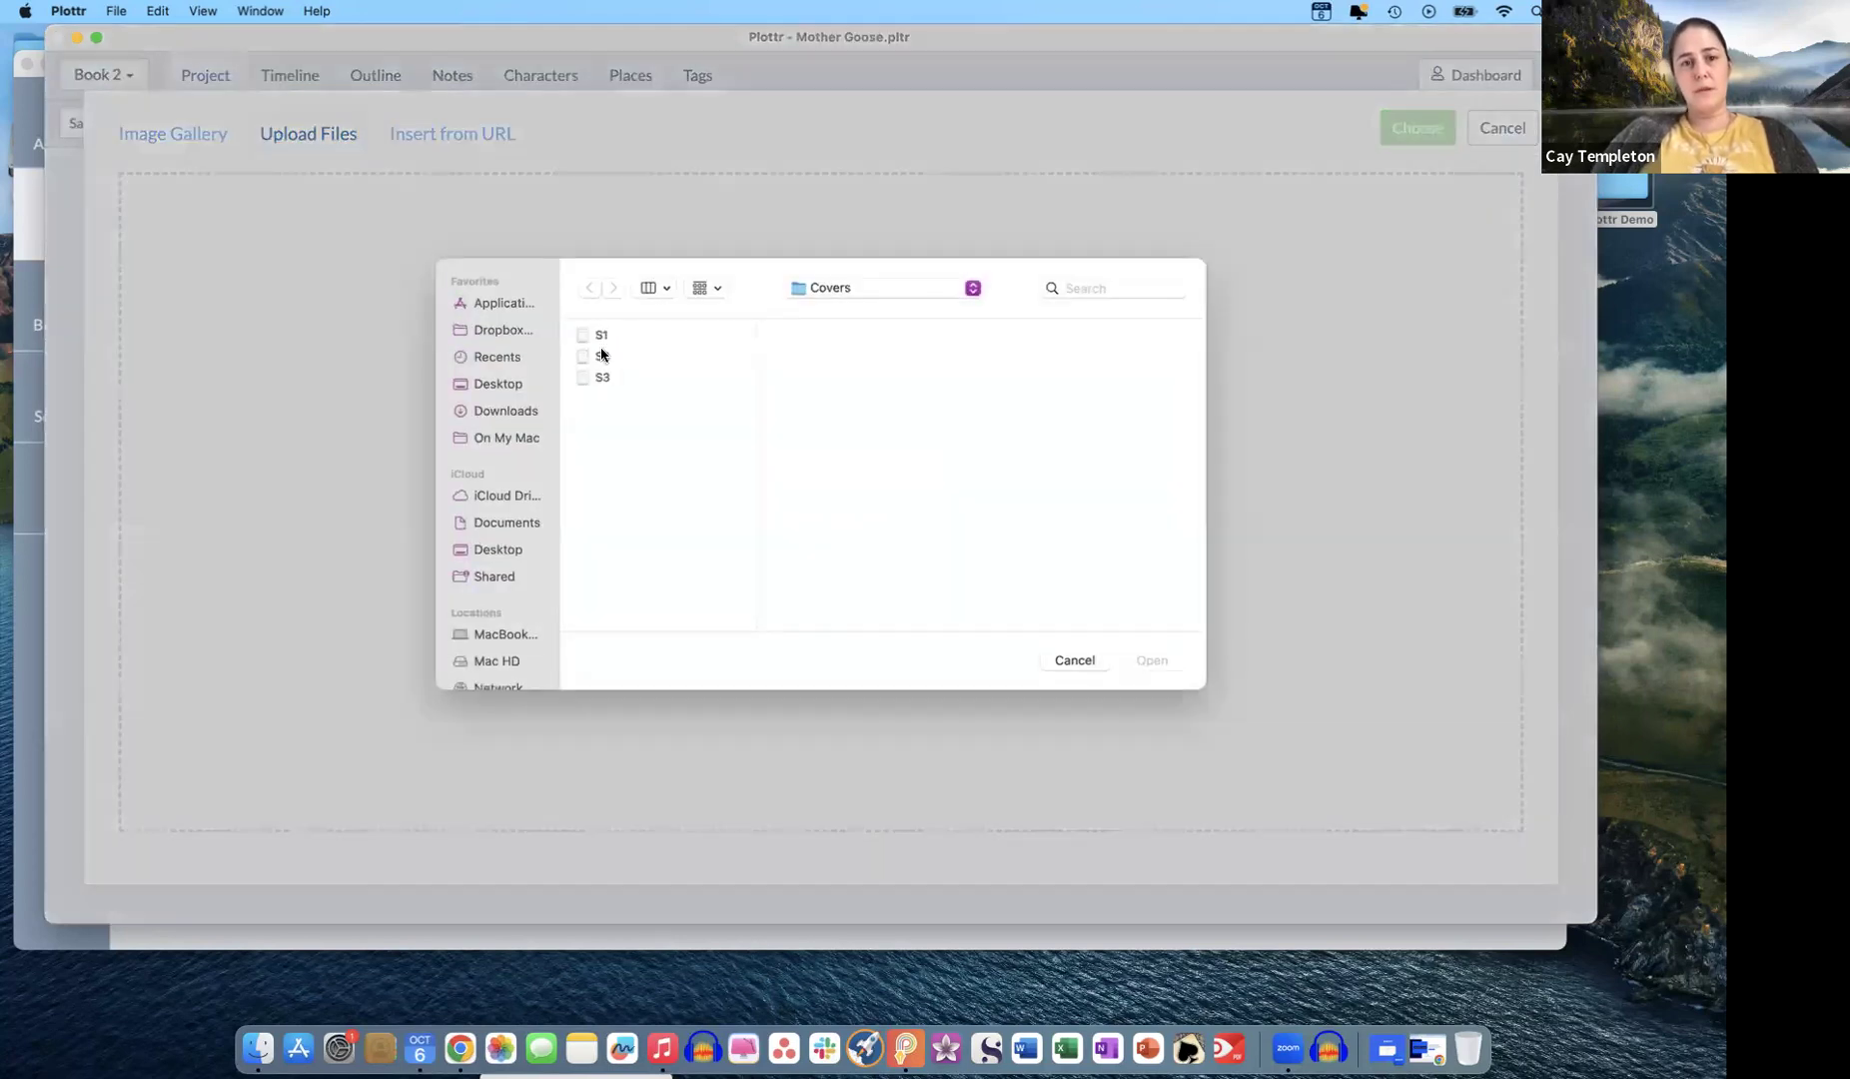
left_click(601, 358)
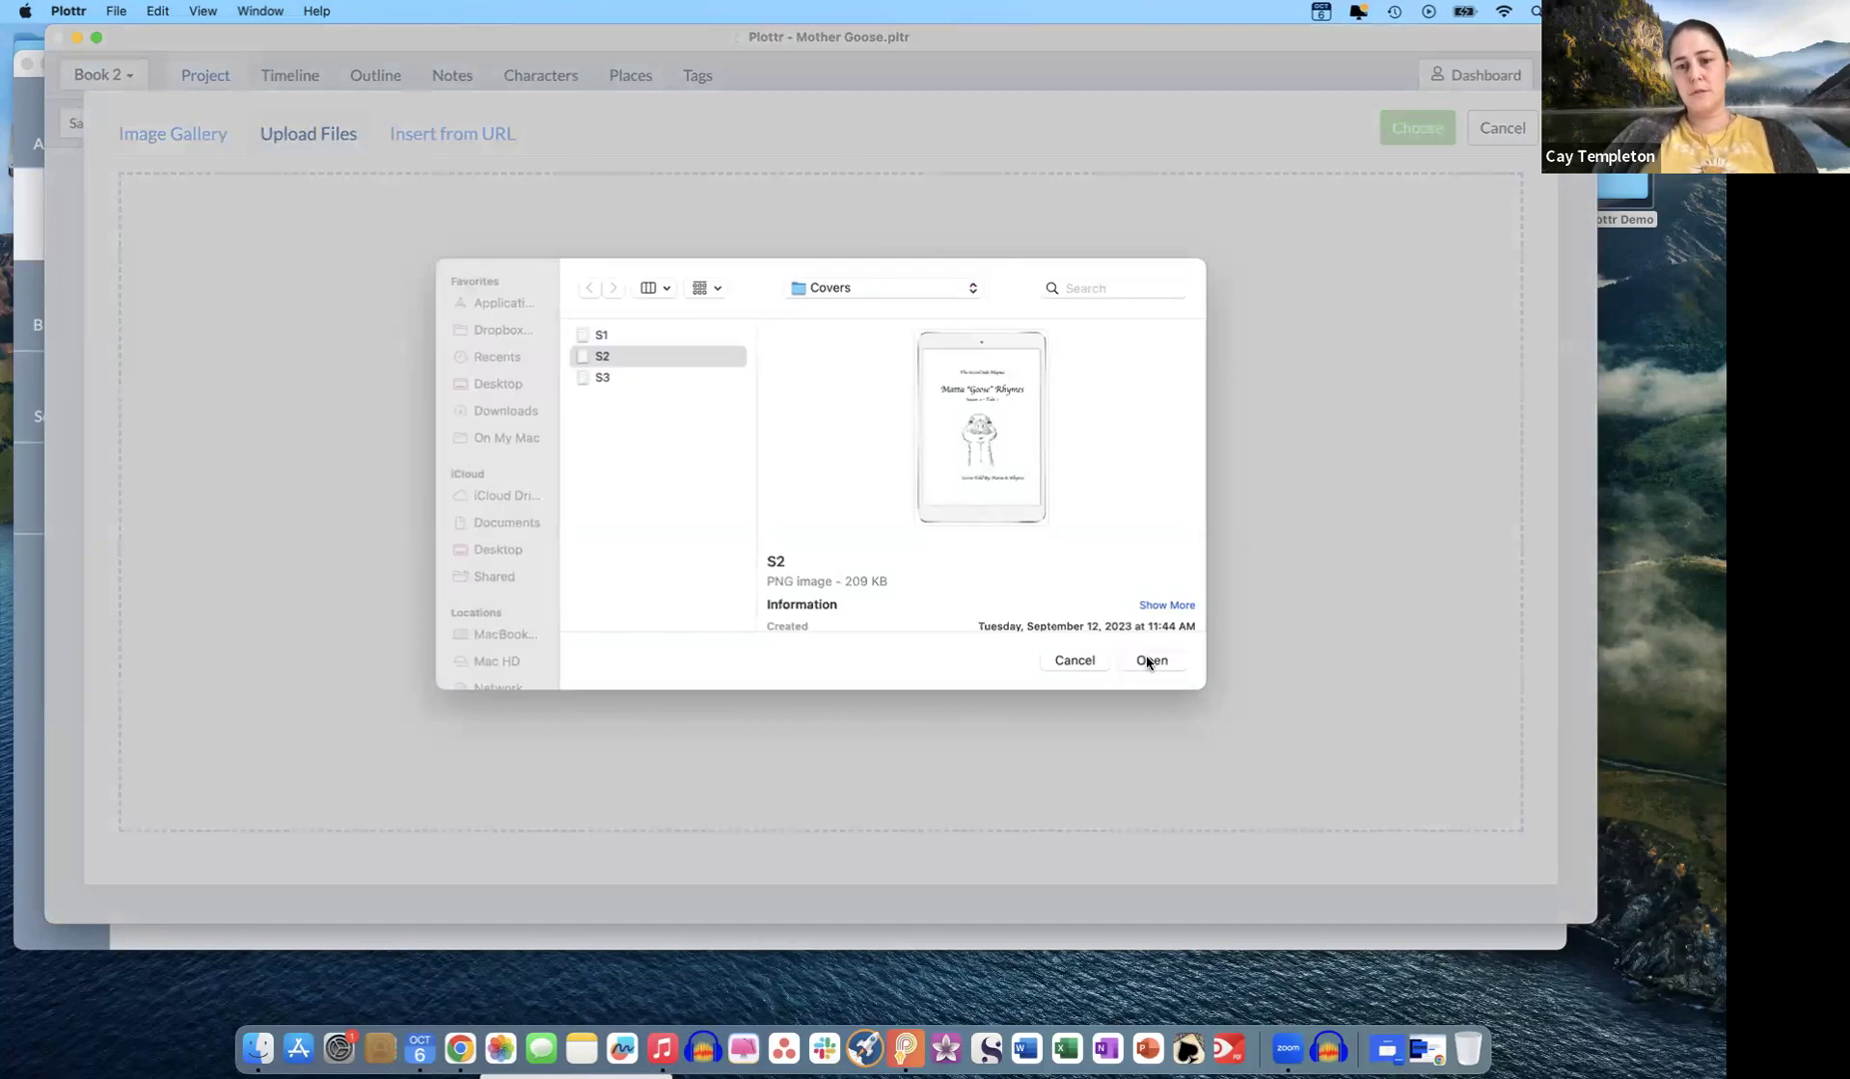
left_click(1154, 660)
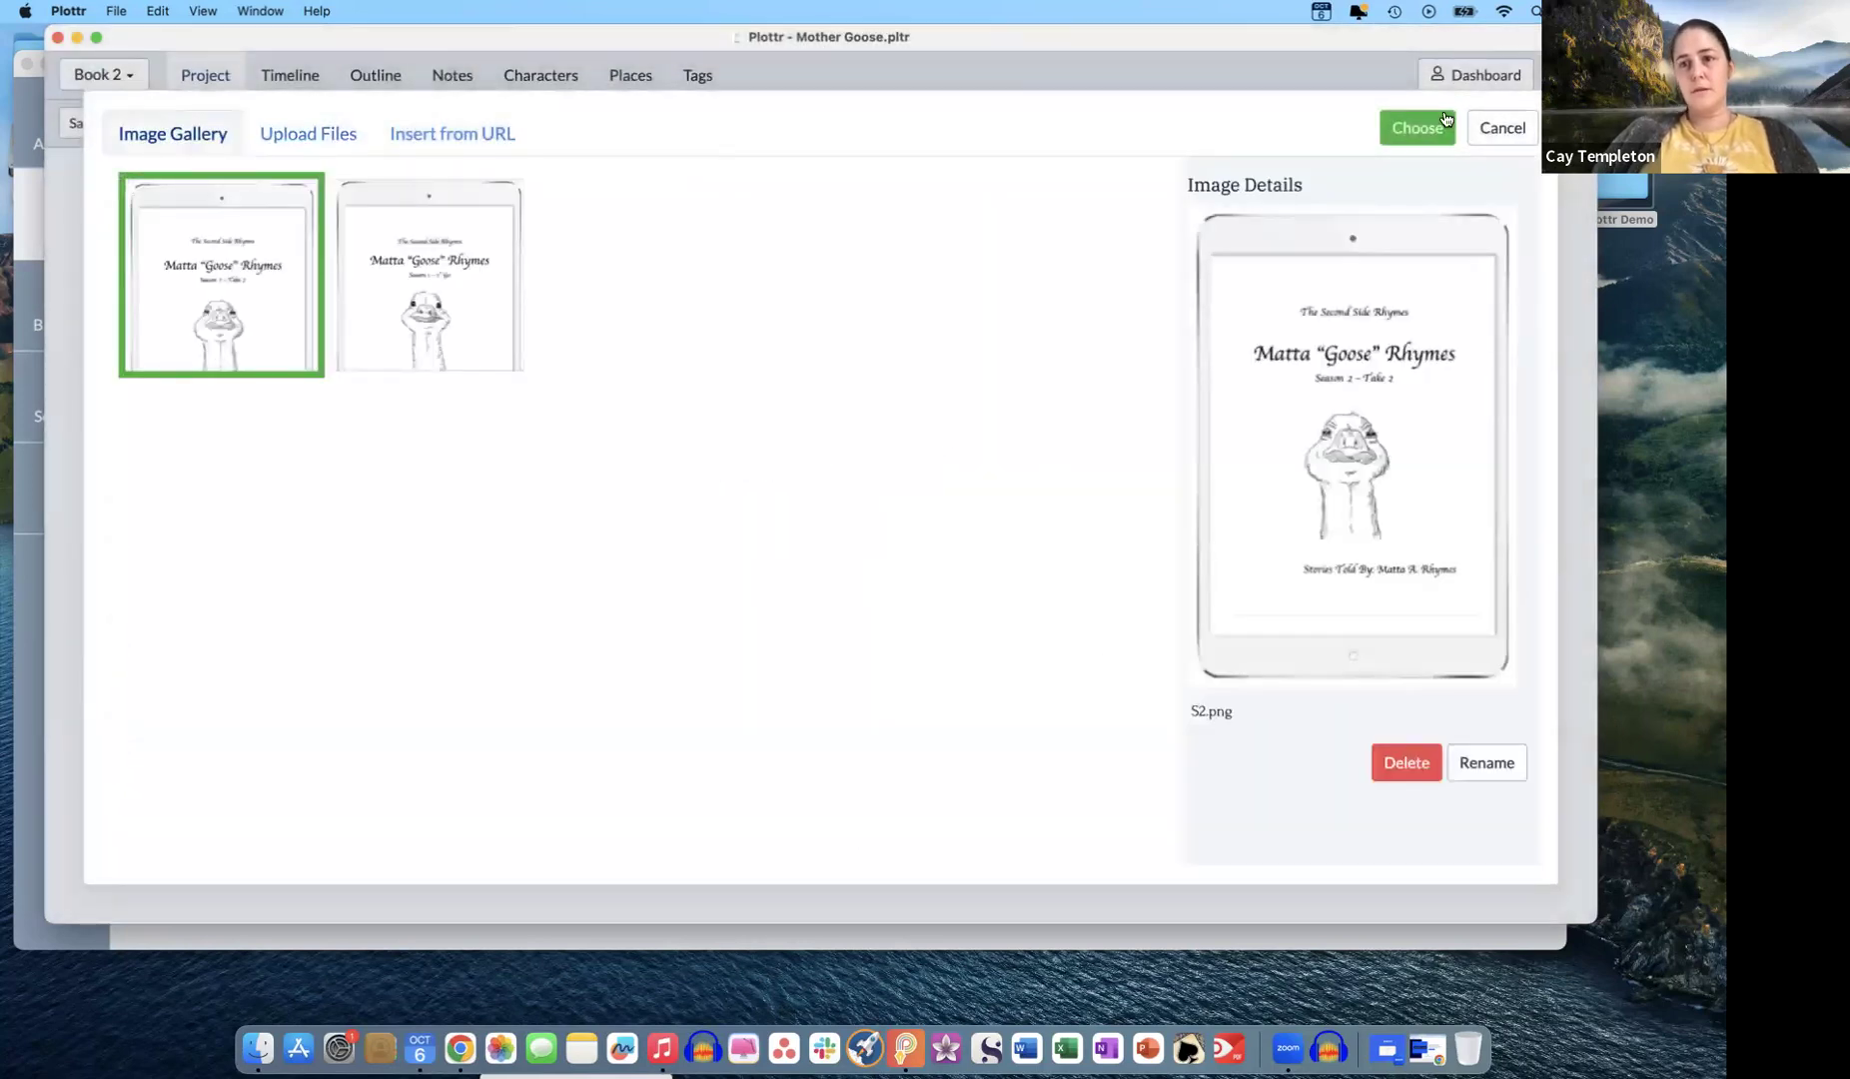
left_click(1417, 128)
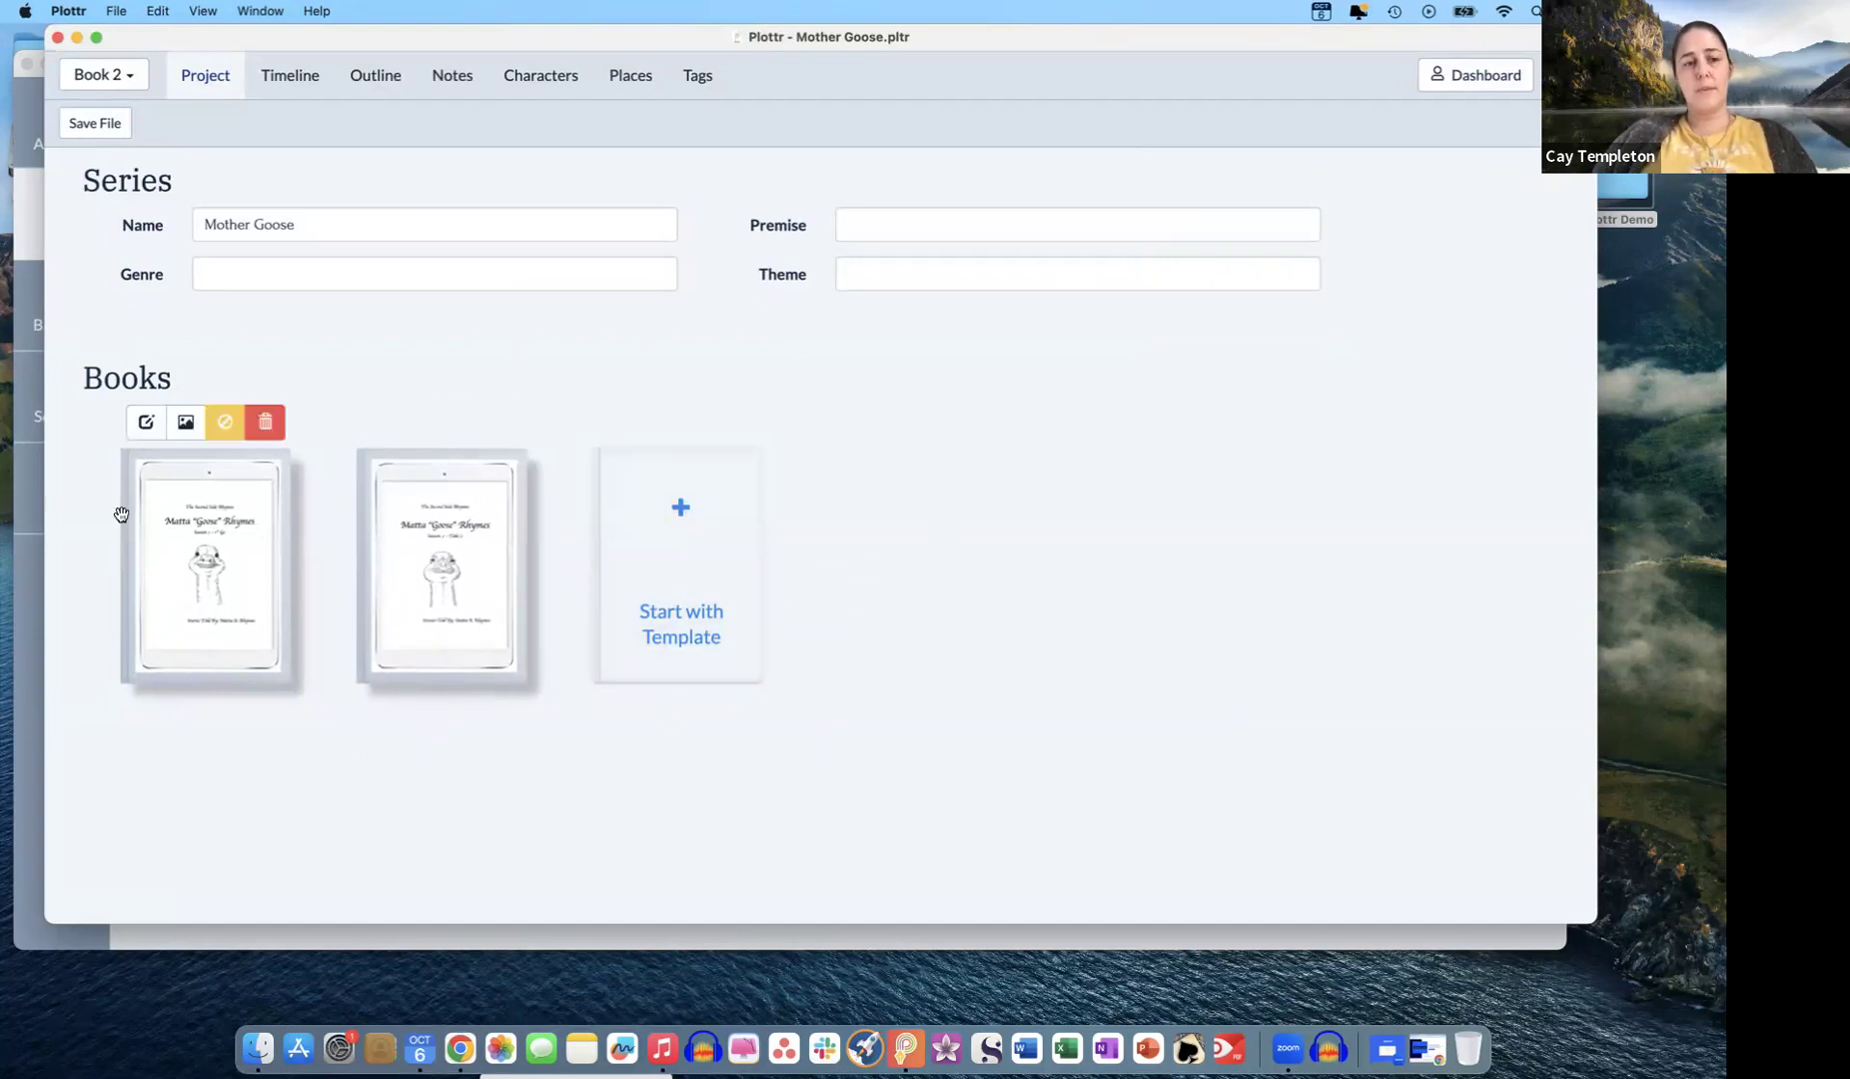
- Open the Mother Goose book's timeline and rename its Main Plot plotline to "Season 1"
left_click(208, 559)
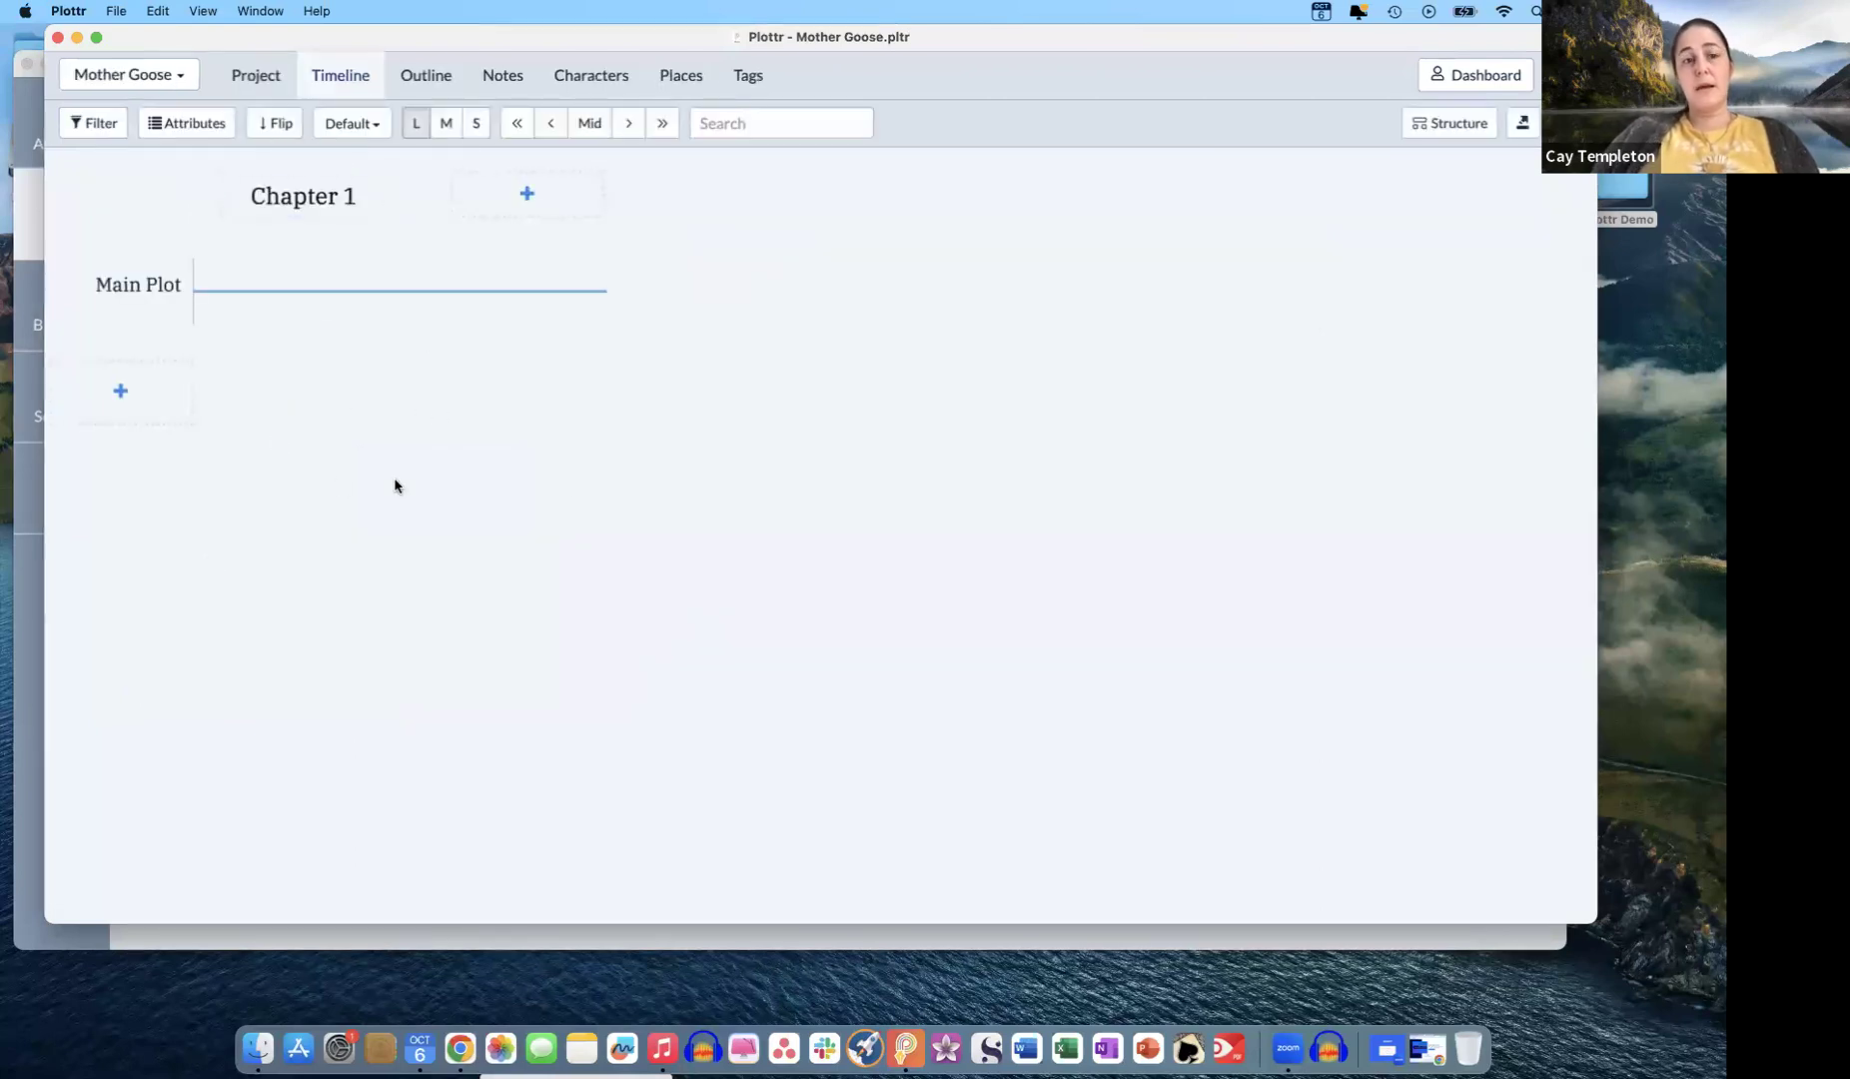
mouse_move(295, 284)
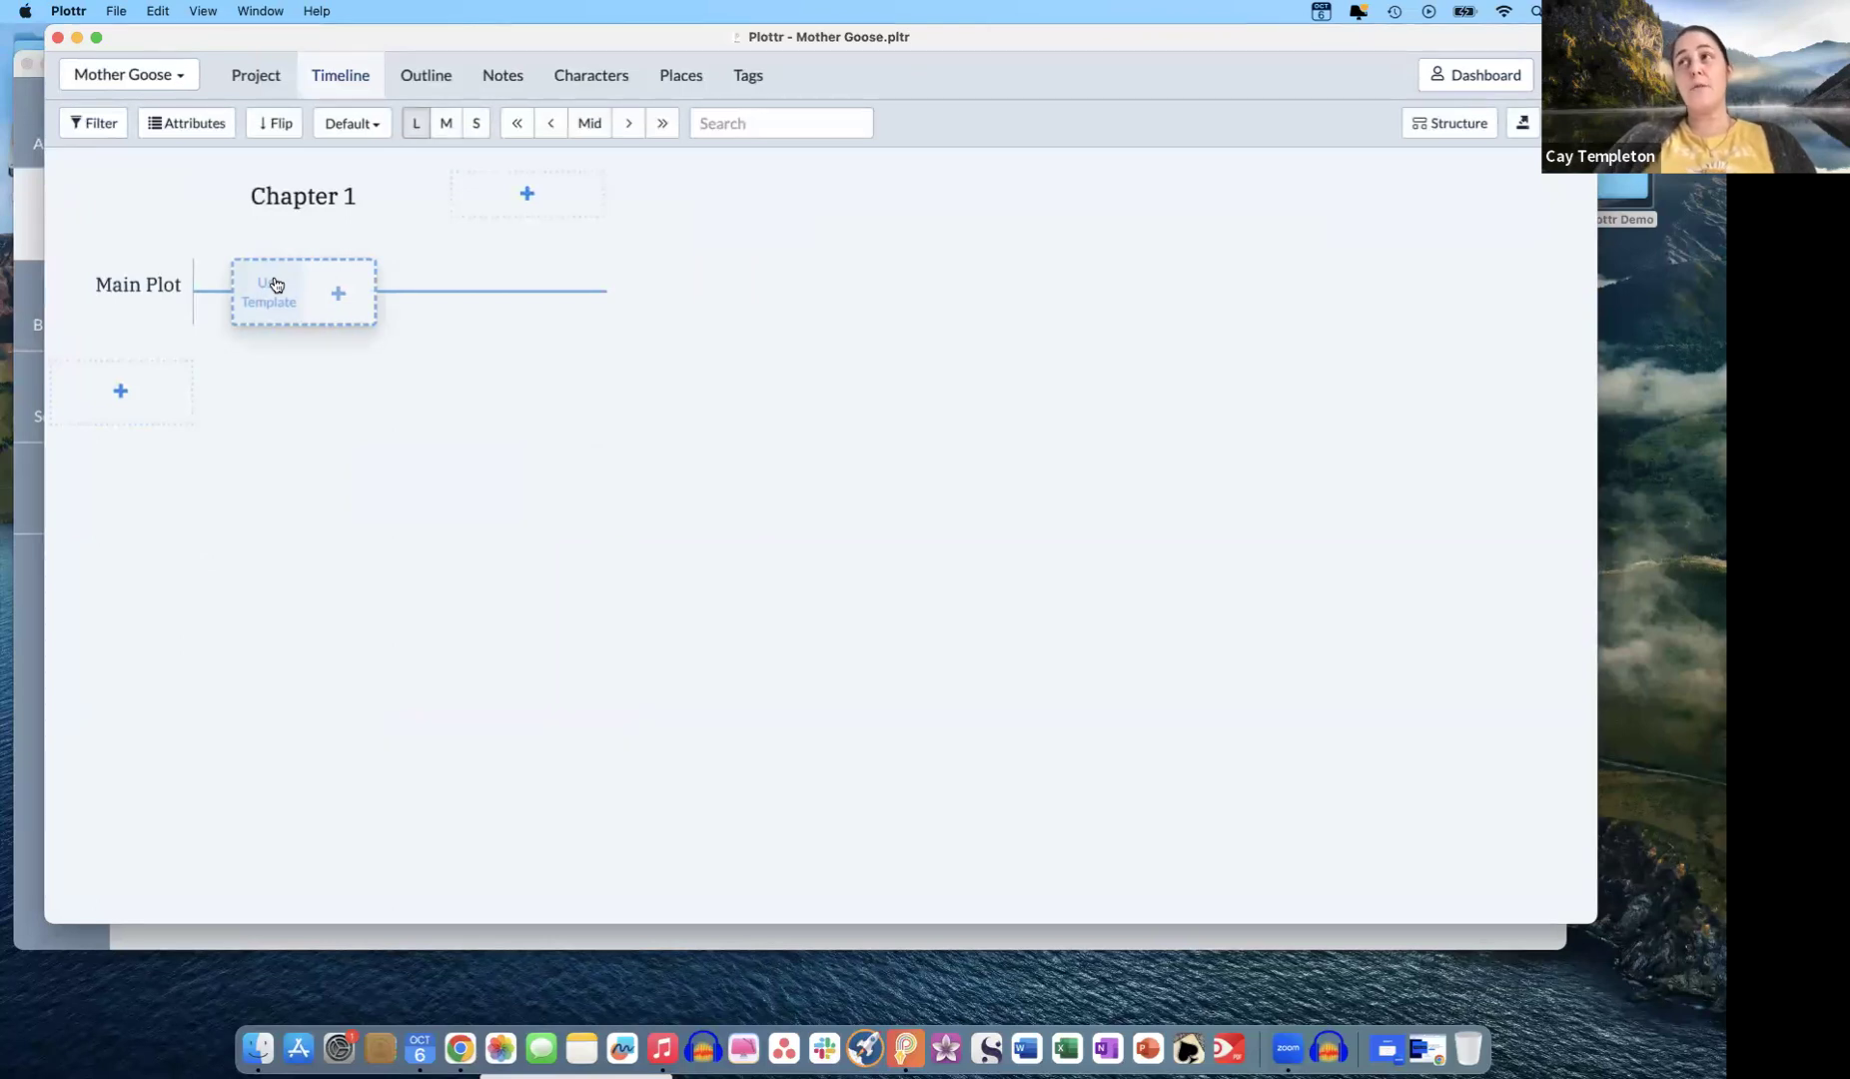
mouse_move(126, 268)
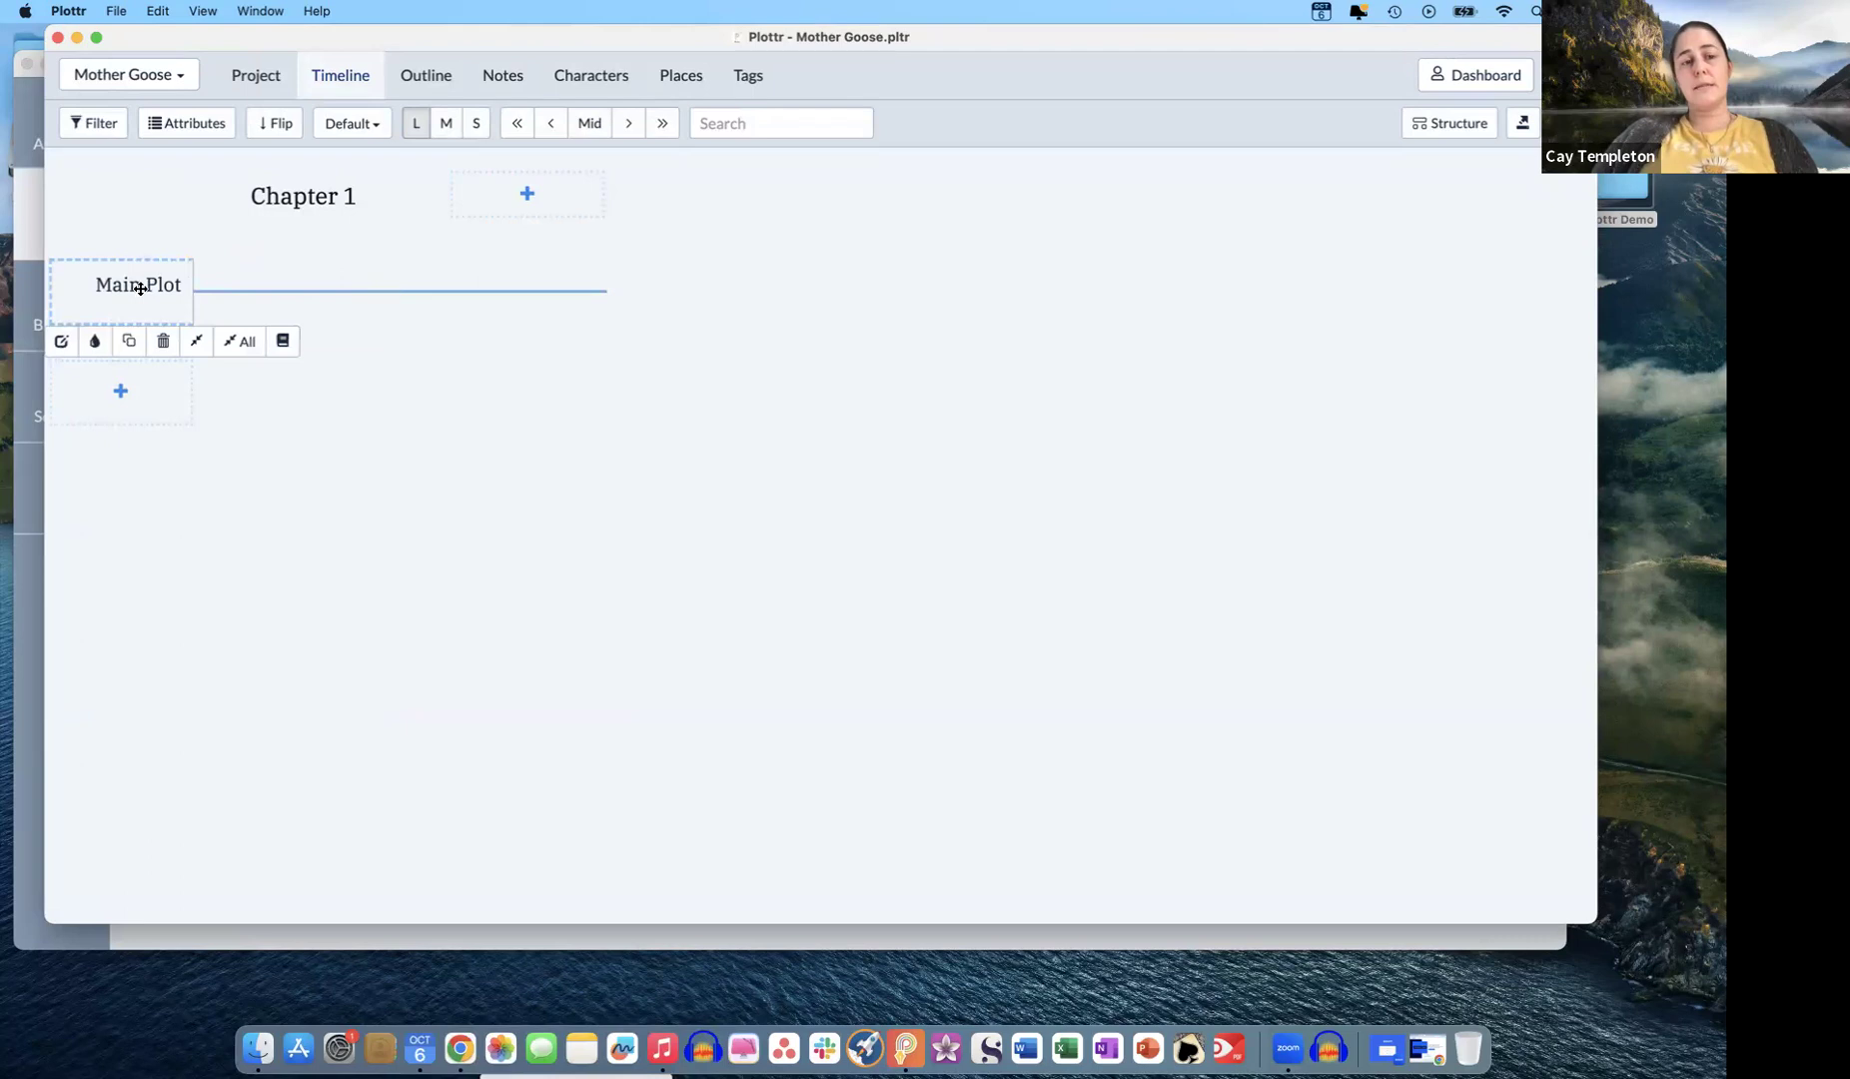
double_click(140, 288)
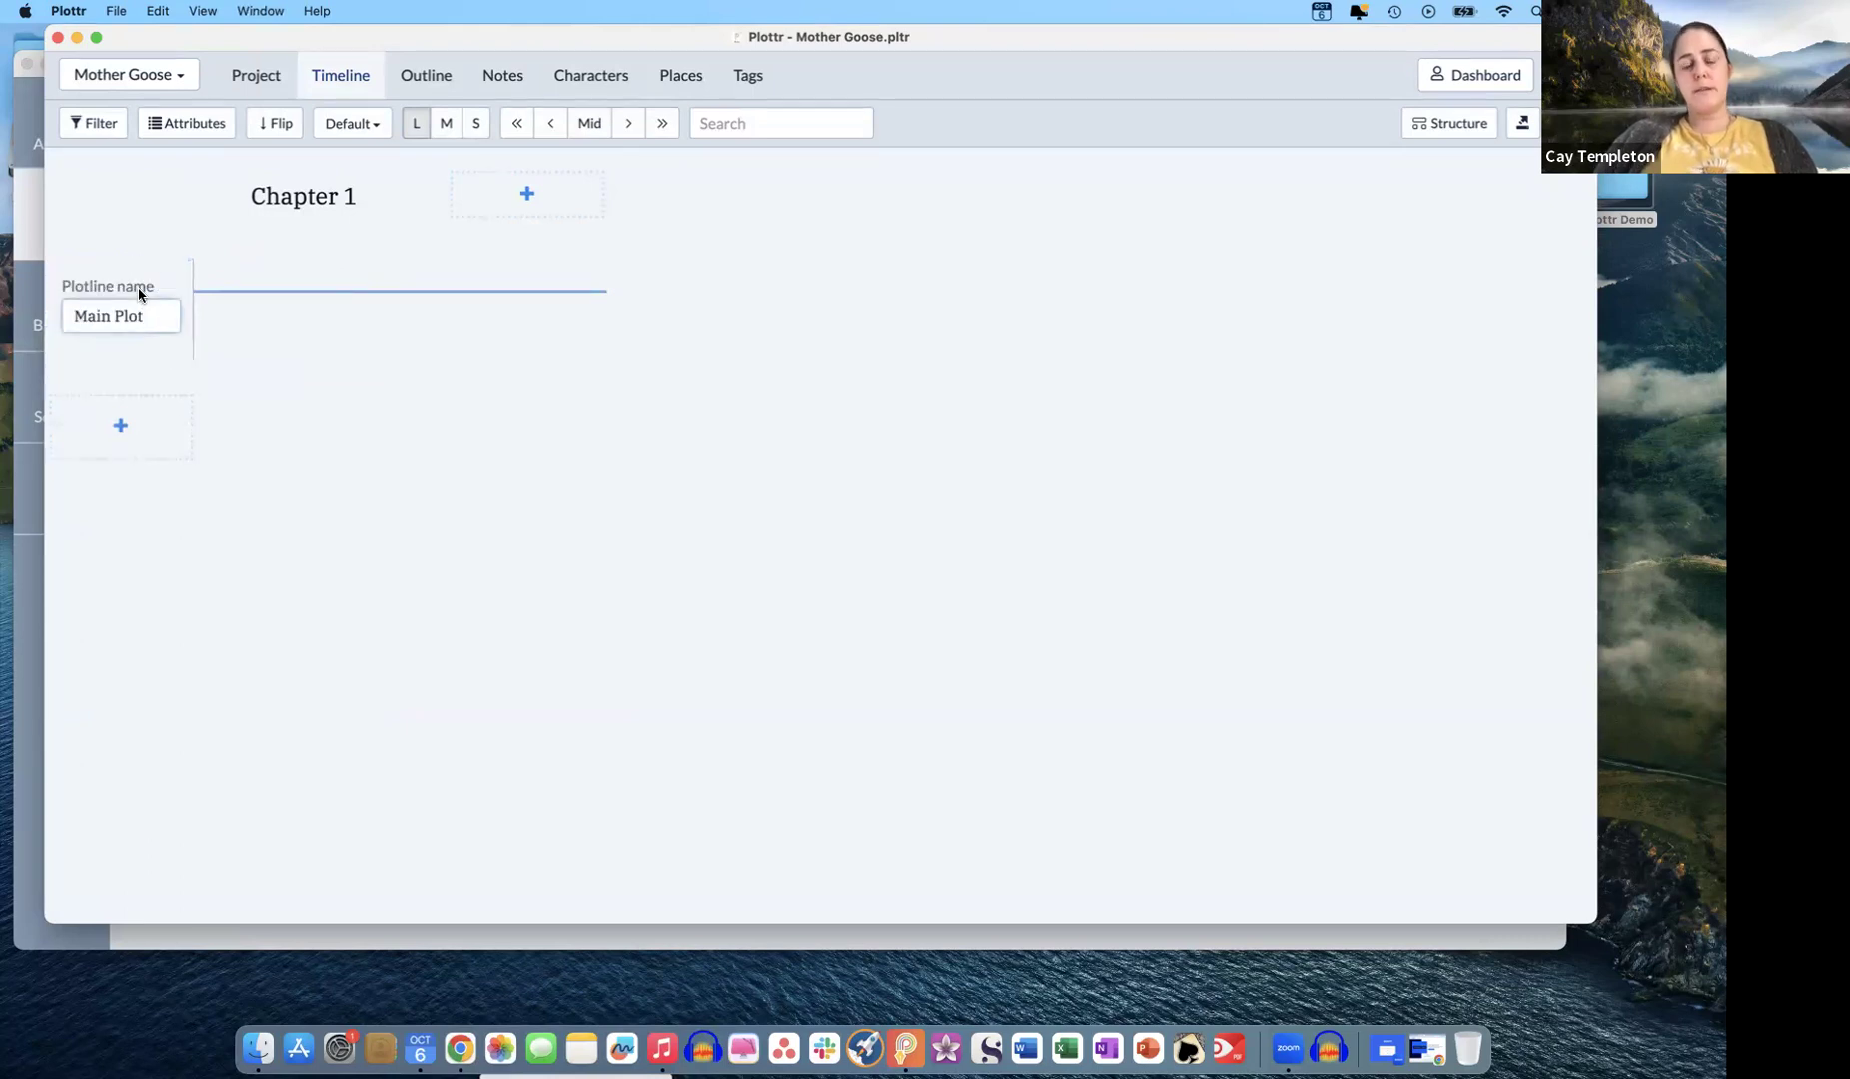
key("super+a")
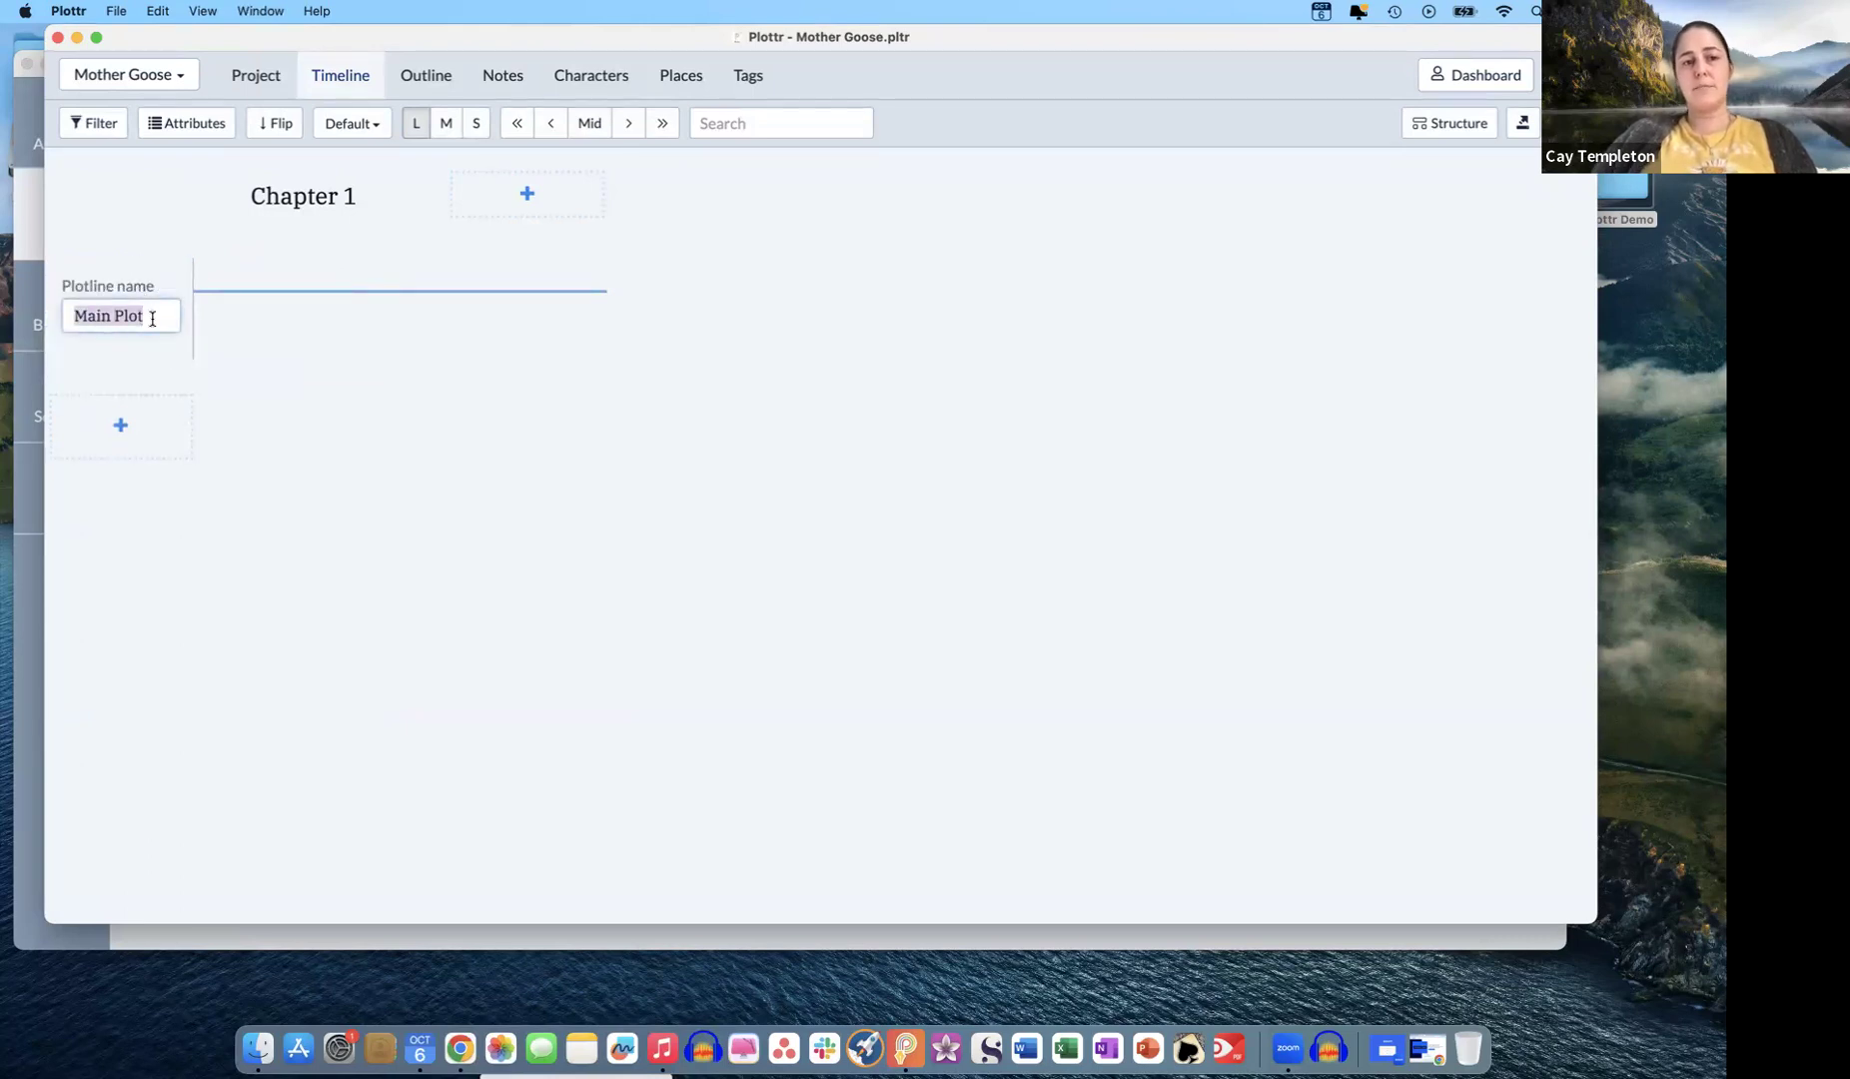
type("Season")
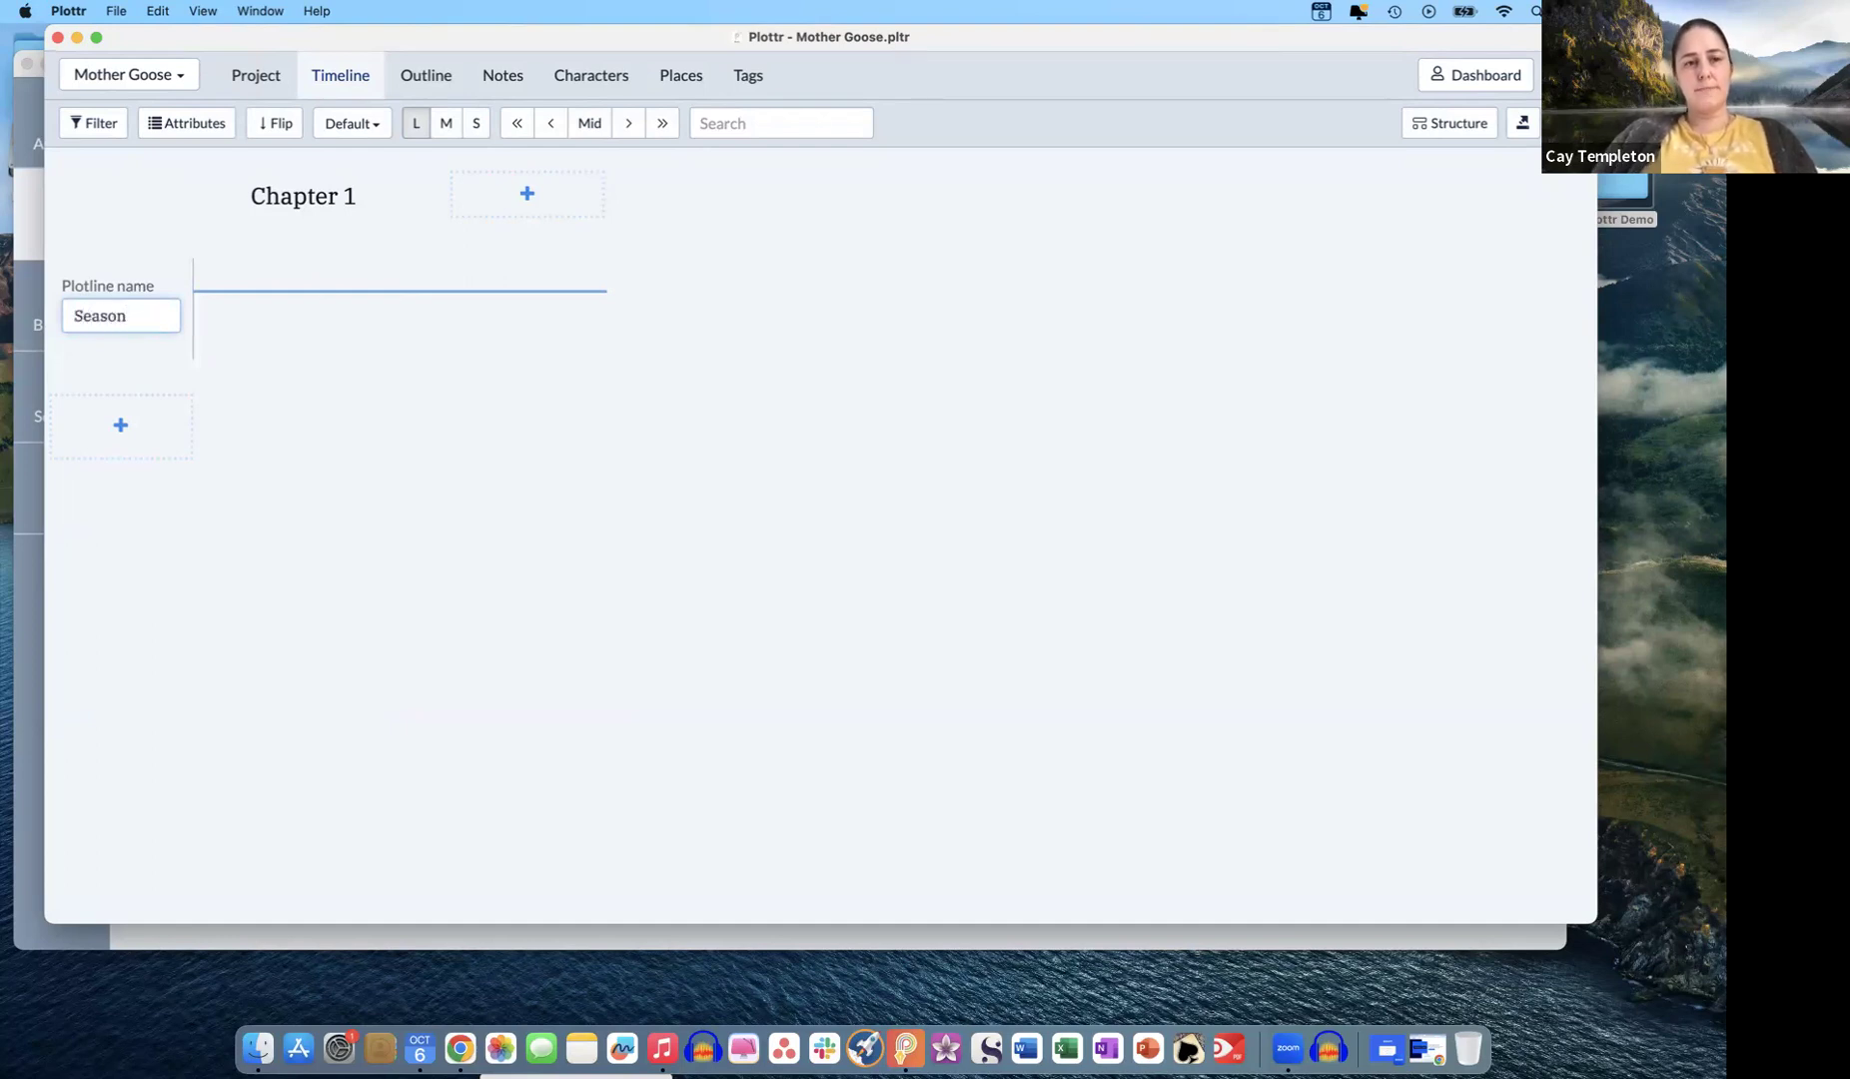
key("Return")
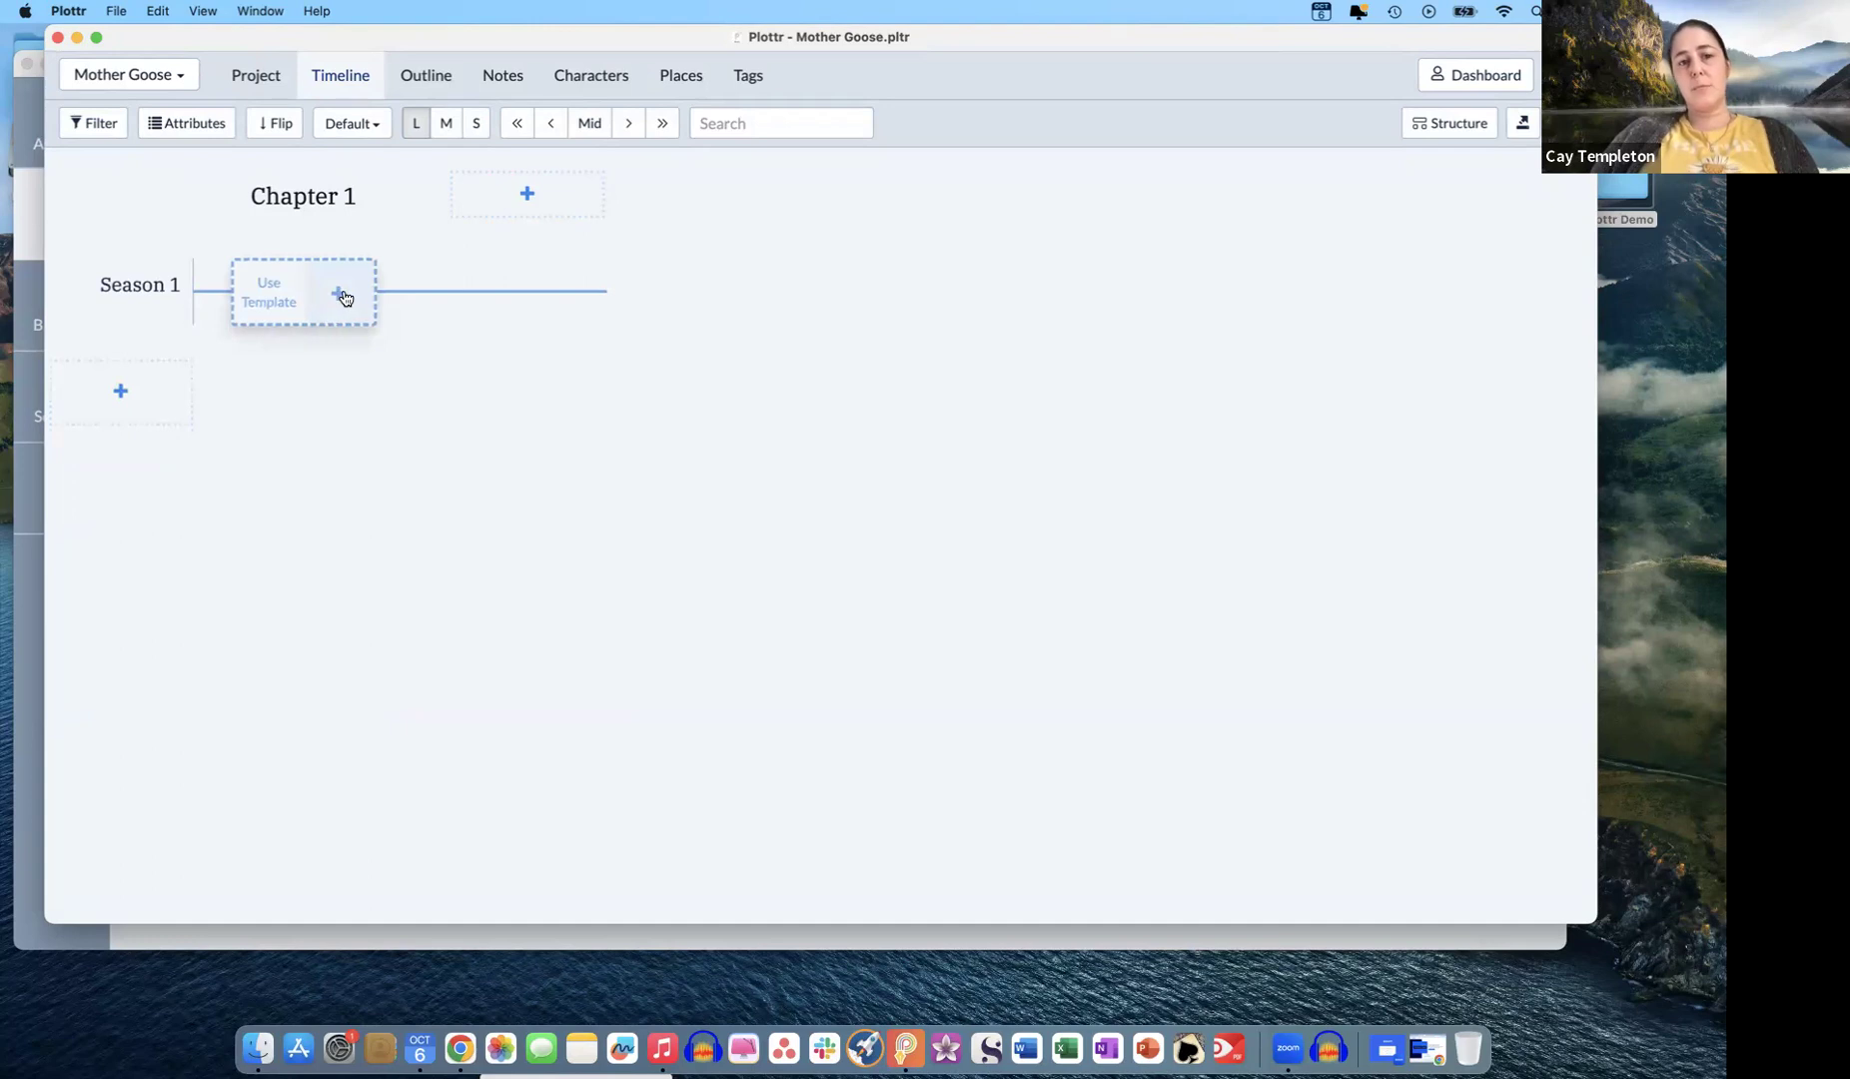
- On the Season 1 plotline, add a "Humpty Dumpty" scene to Chapter 1, then create Chapter 2 with a "Bo-Peep" scene
left_click(343, 291)
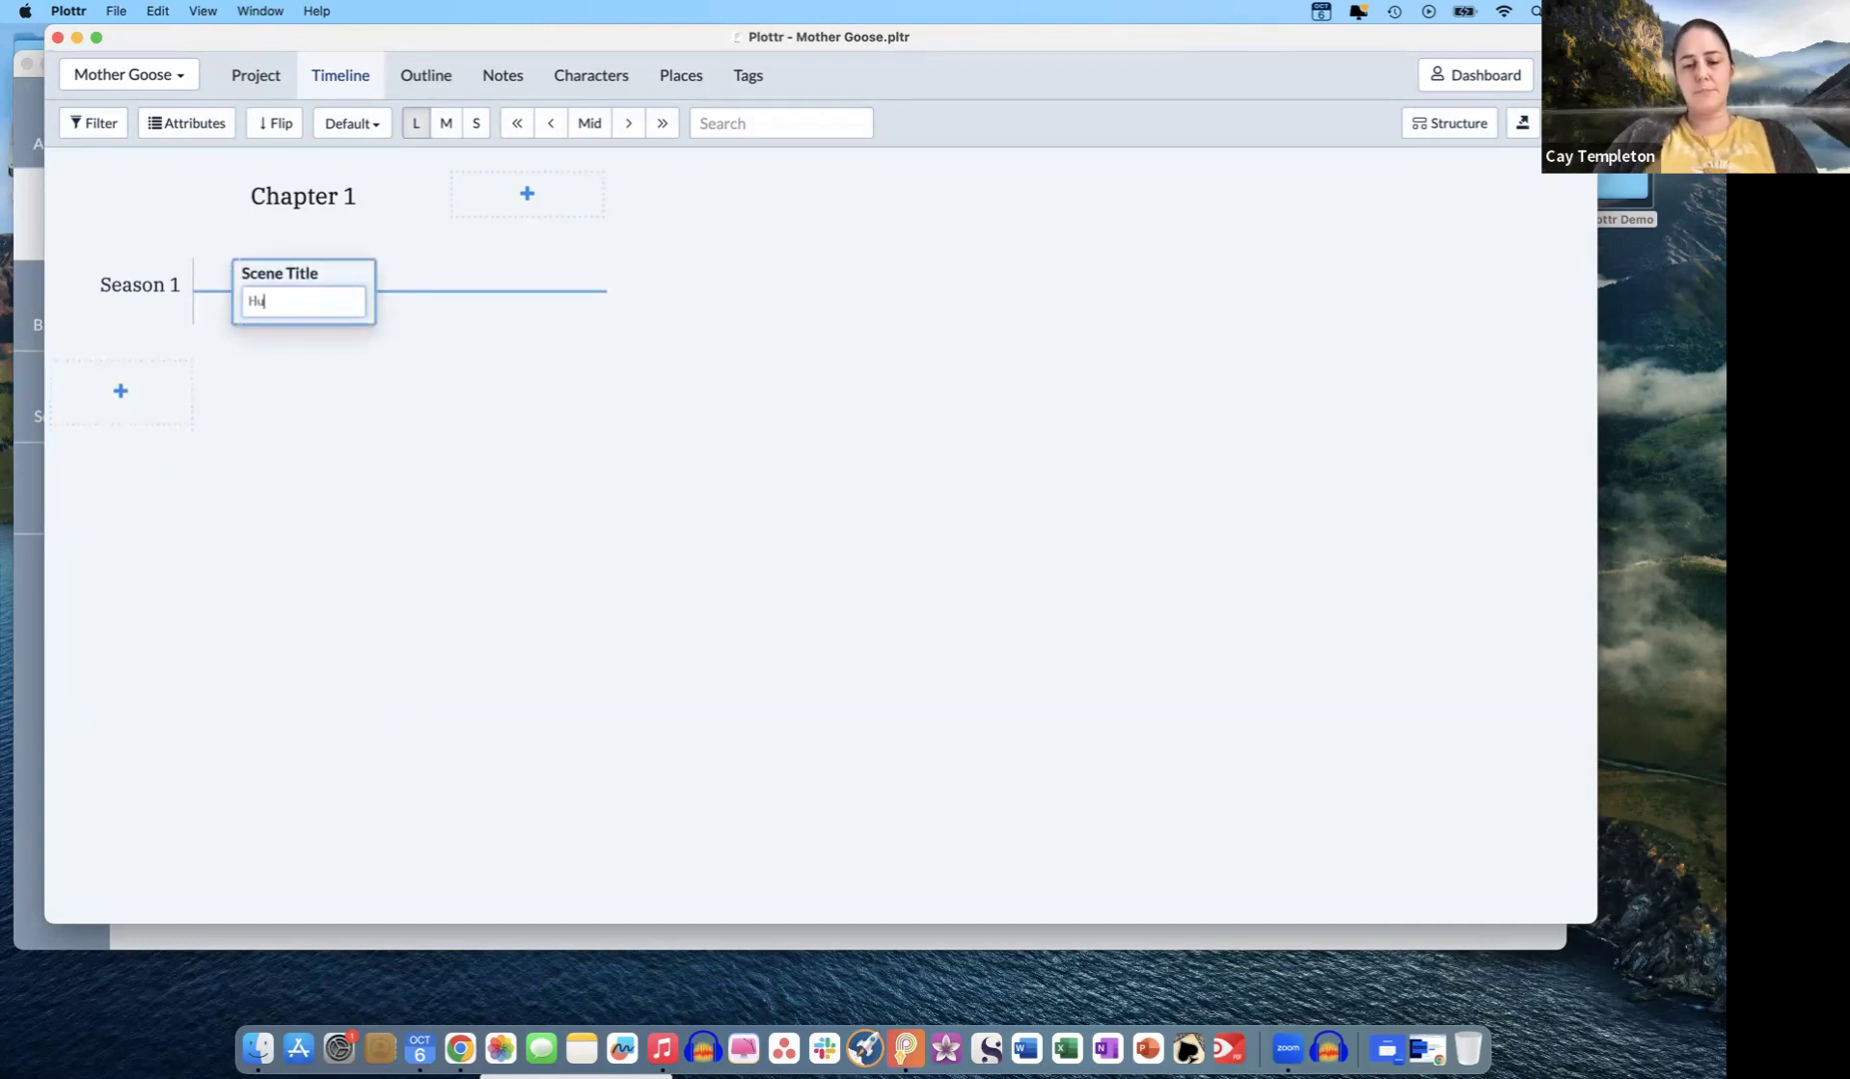
type("Humpty Dumpty")
left_click(425, 401)
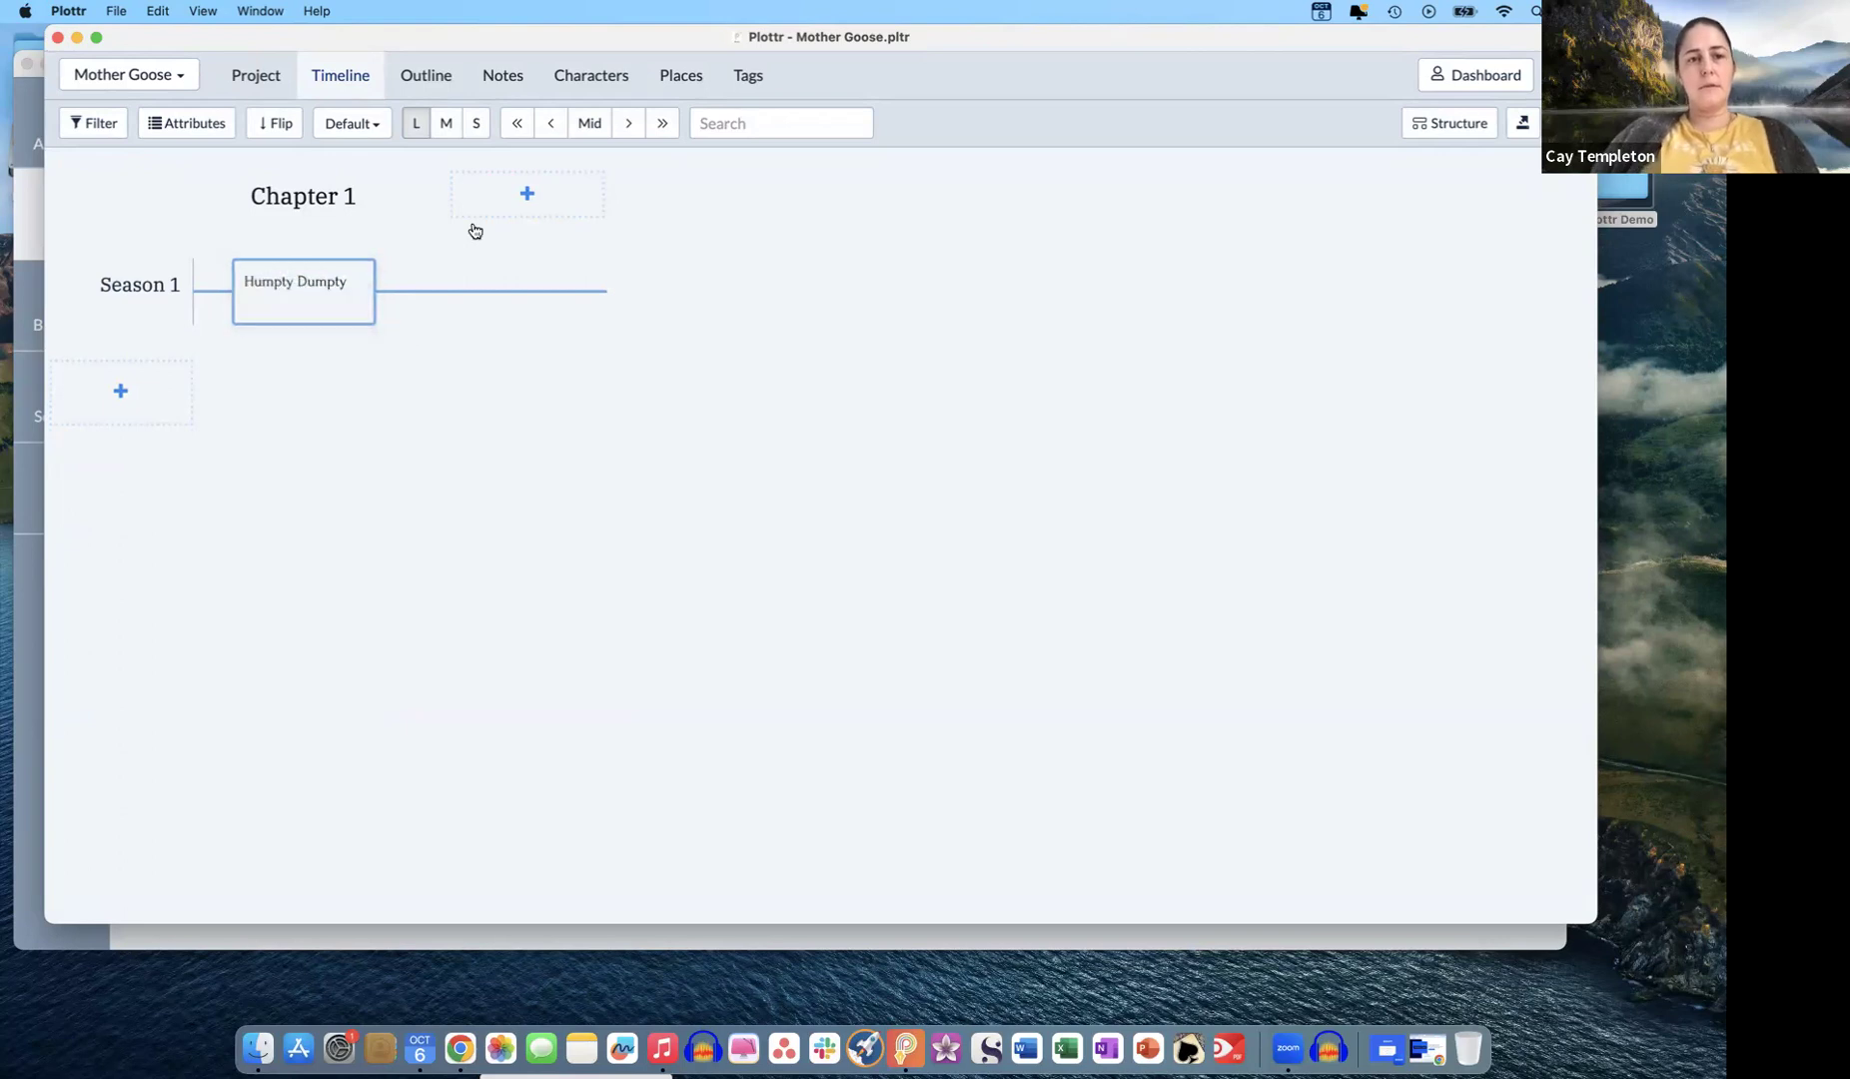
left_click(529, 191)
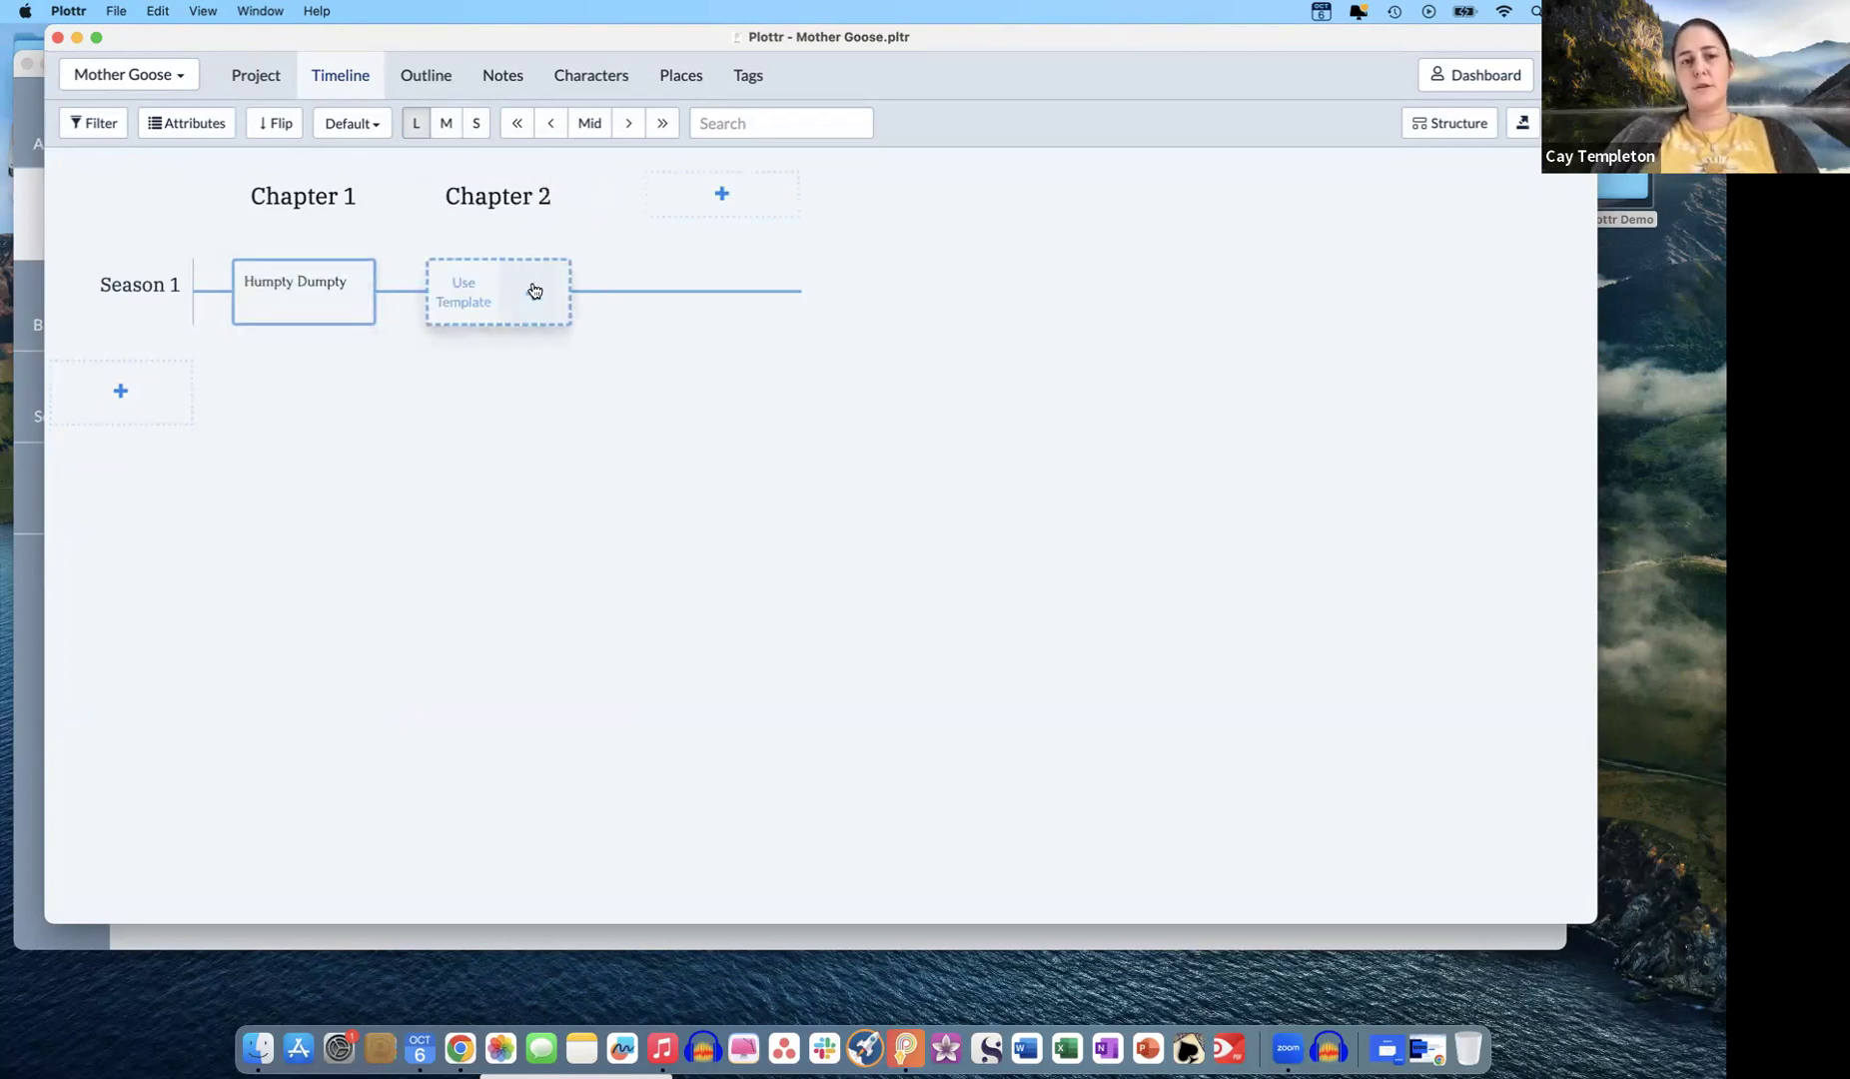
left_click(531, 292)
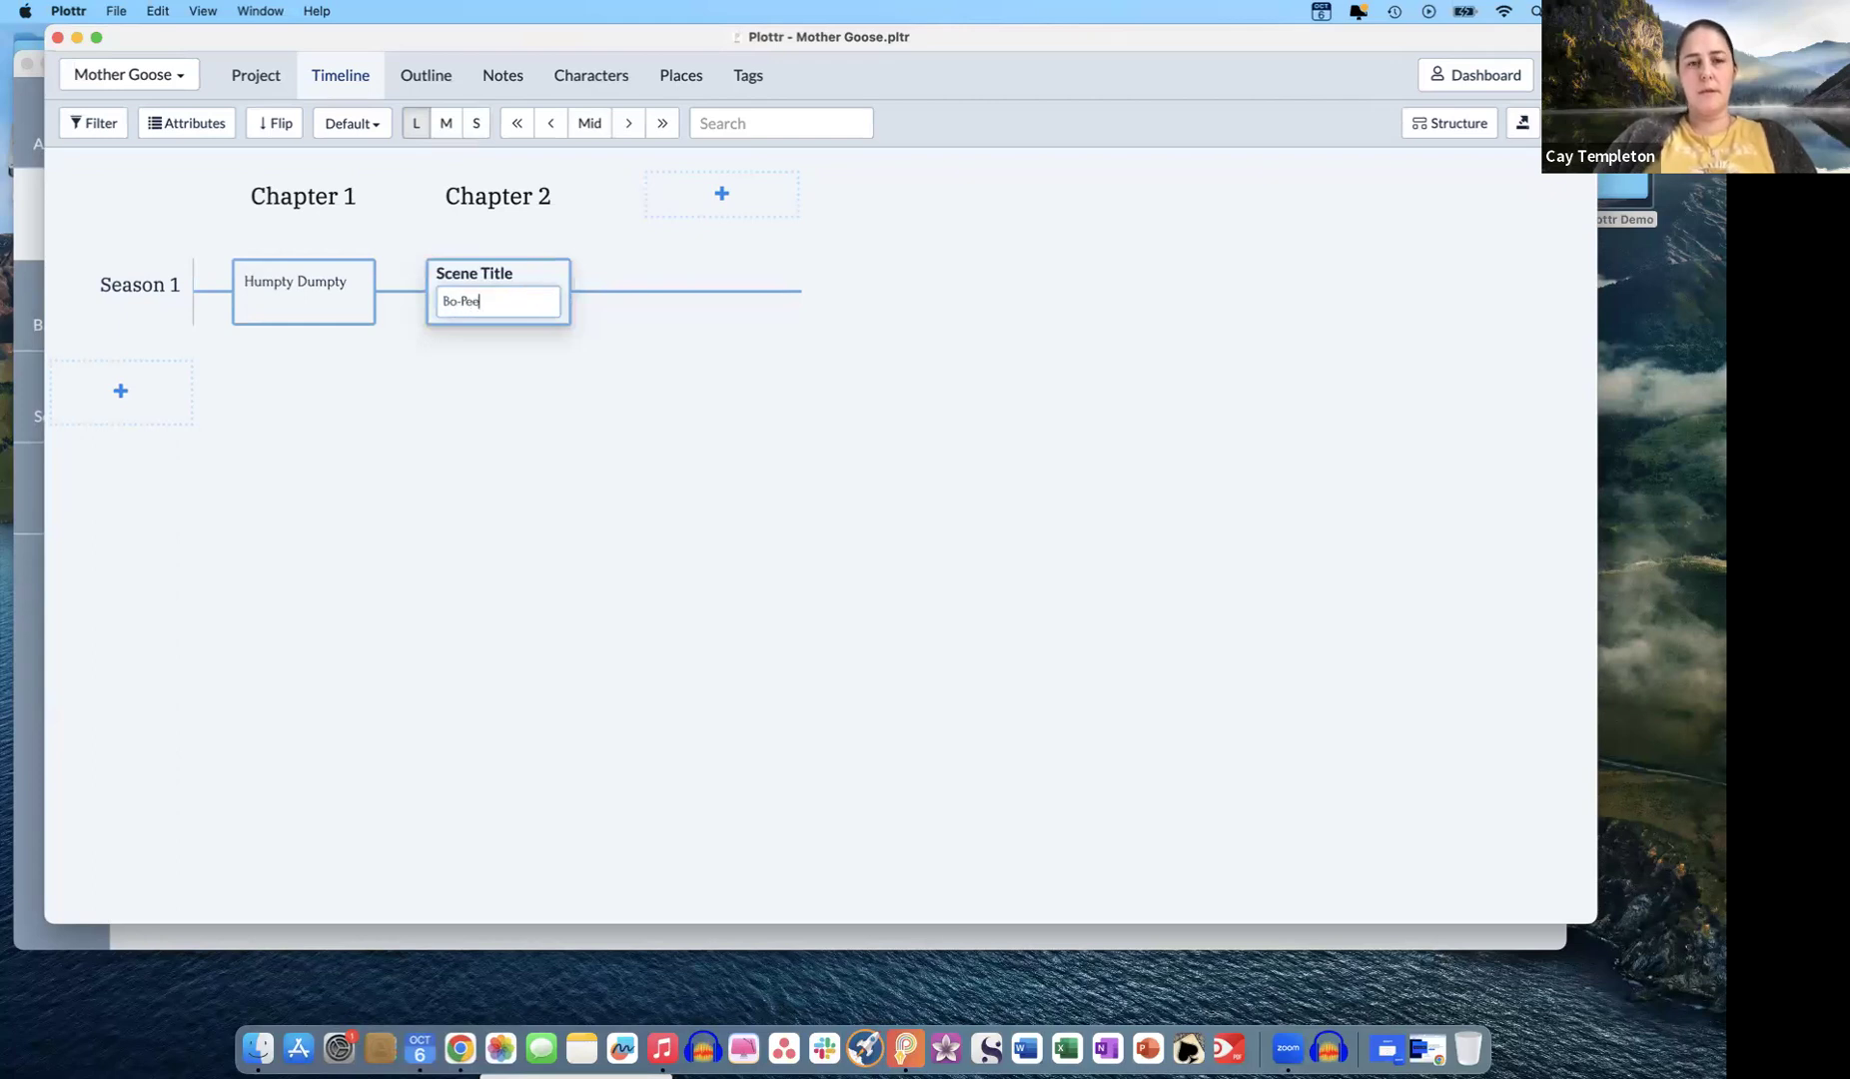
- Add Chapter 3 with a "Jack + Jill" scene and Chapter 4 with a "Willie Winkie" scene on the Season 1 plotline
left_click(744, 195)
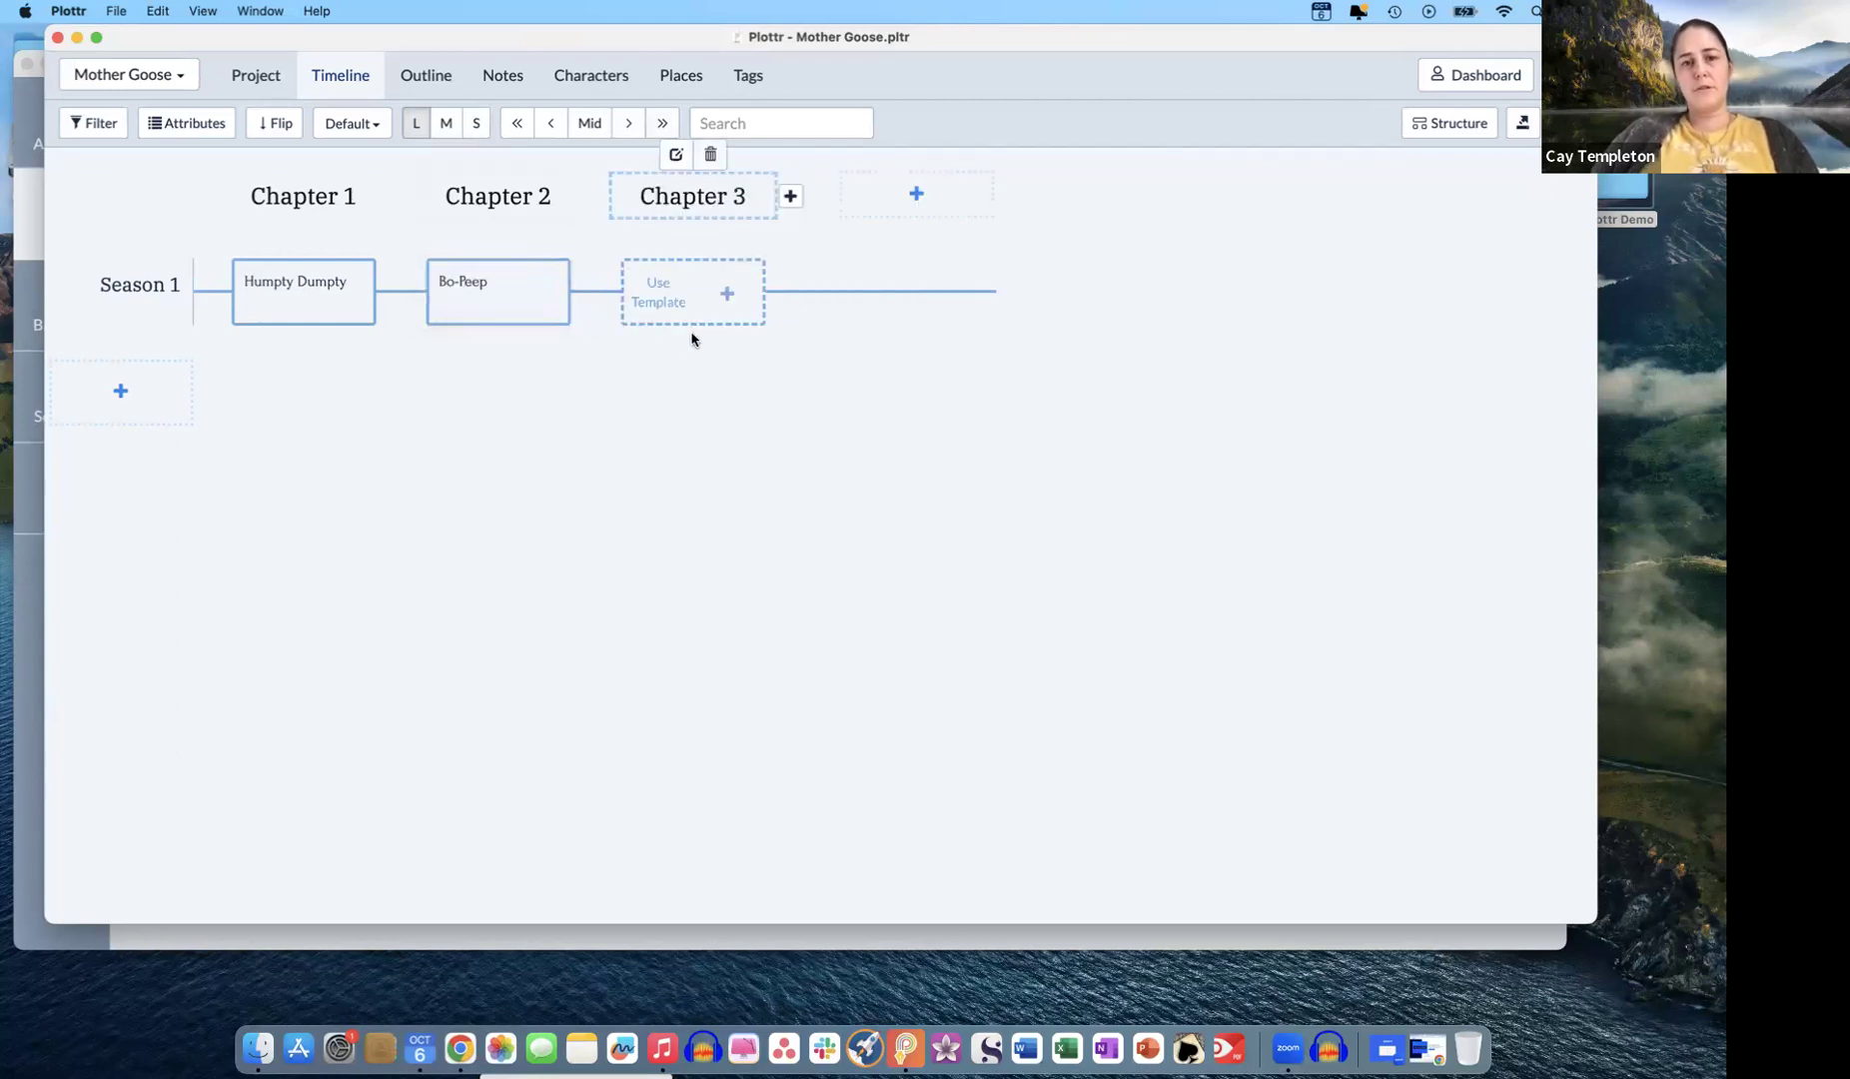
left_click(728, 294)
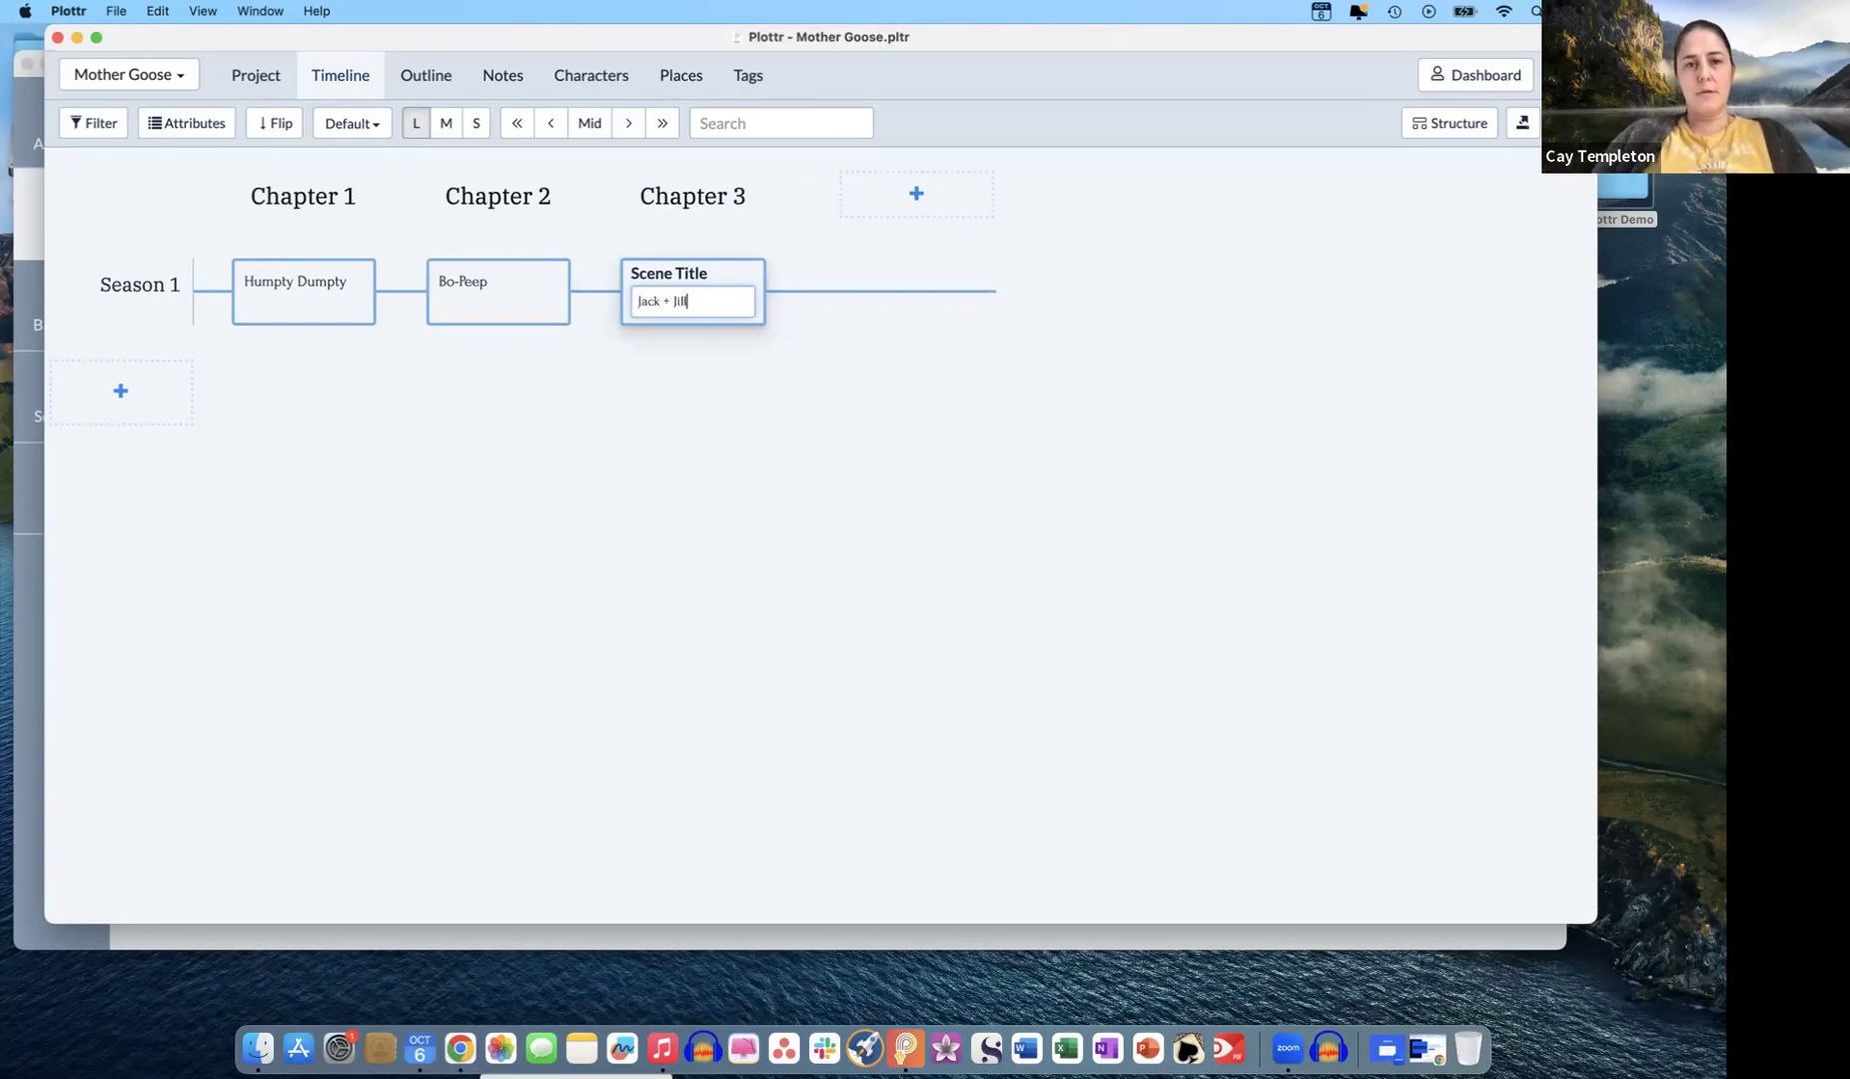
type("Jack + Jill")
left_click(916, 192)
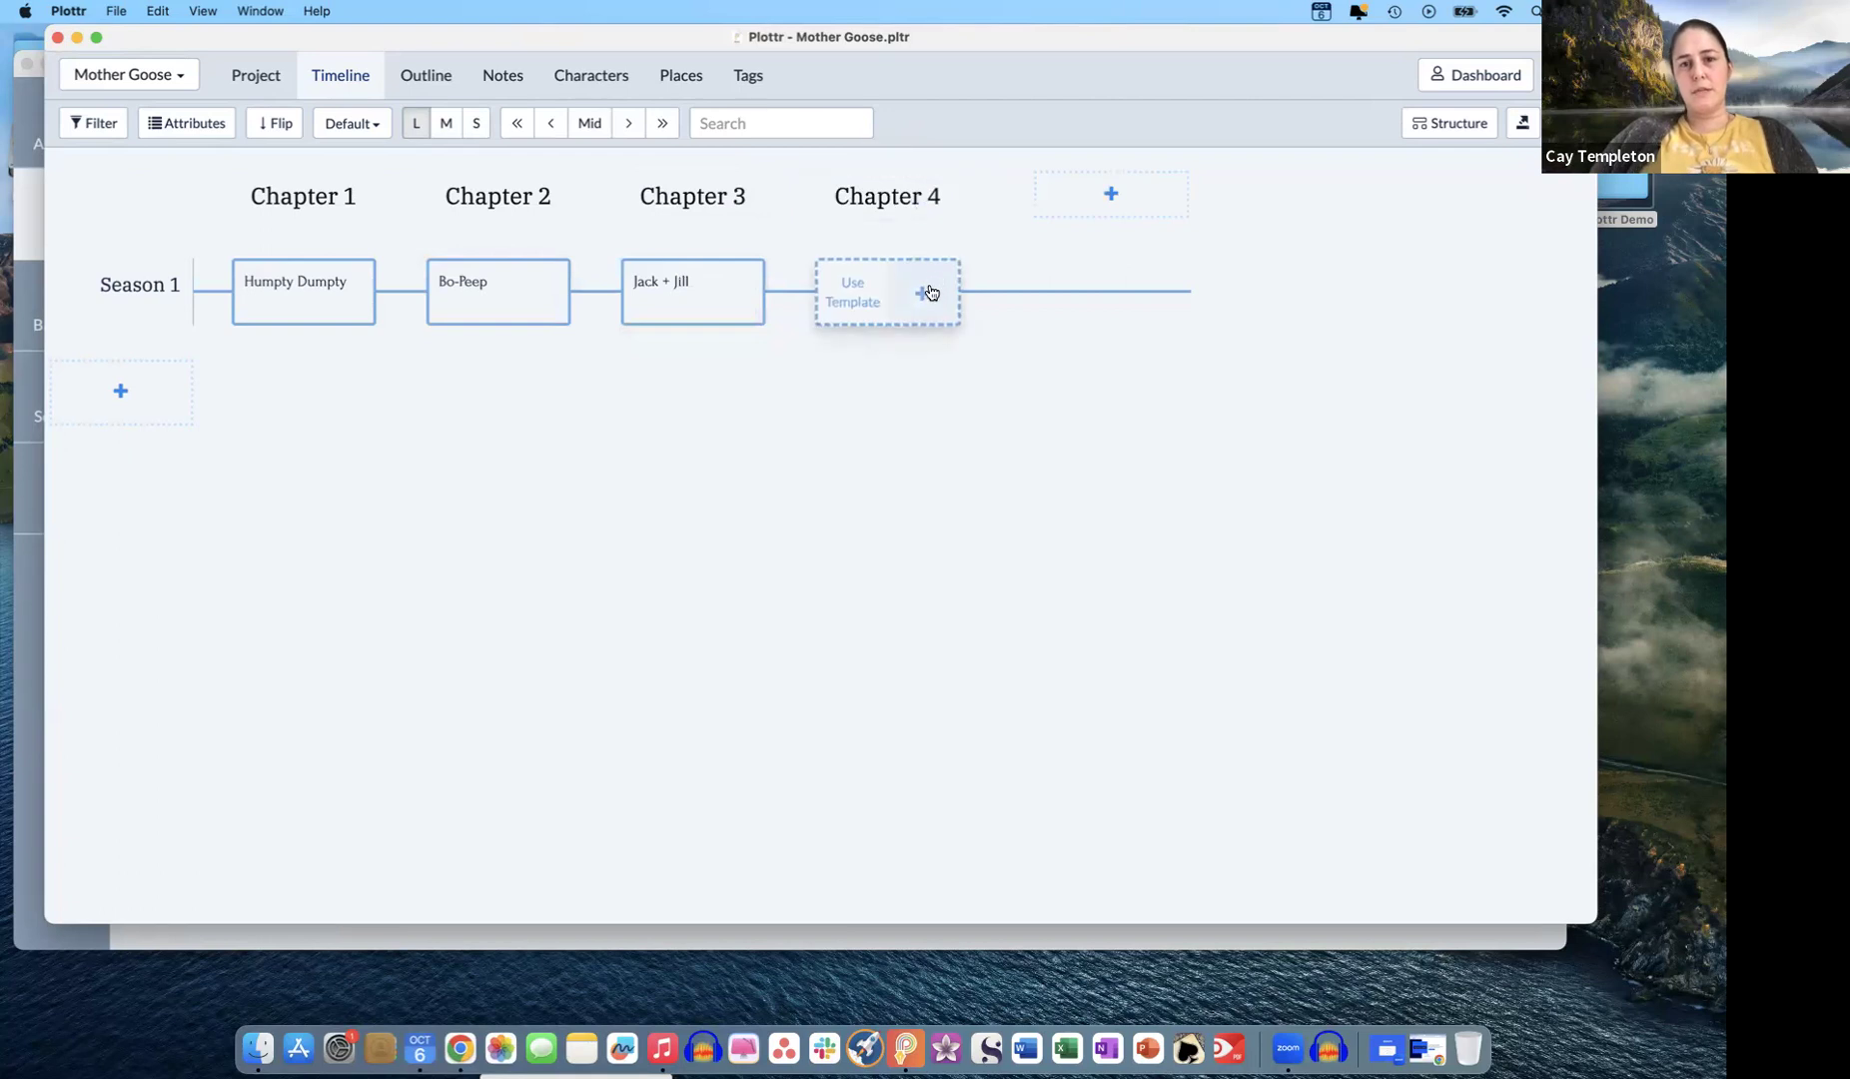
left_click(924, 292)
type("Willie Winkie")
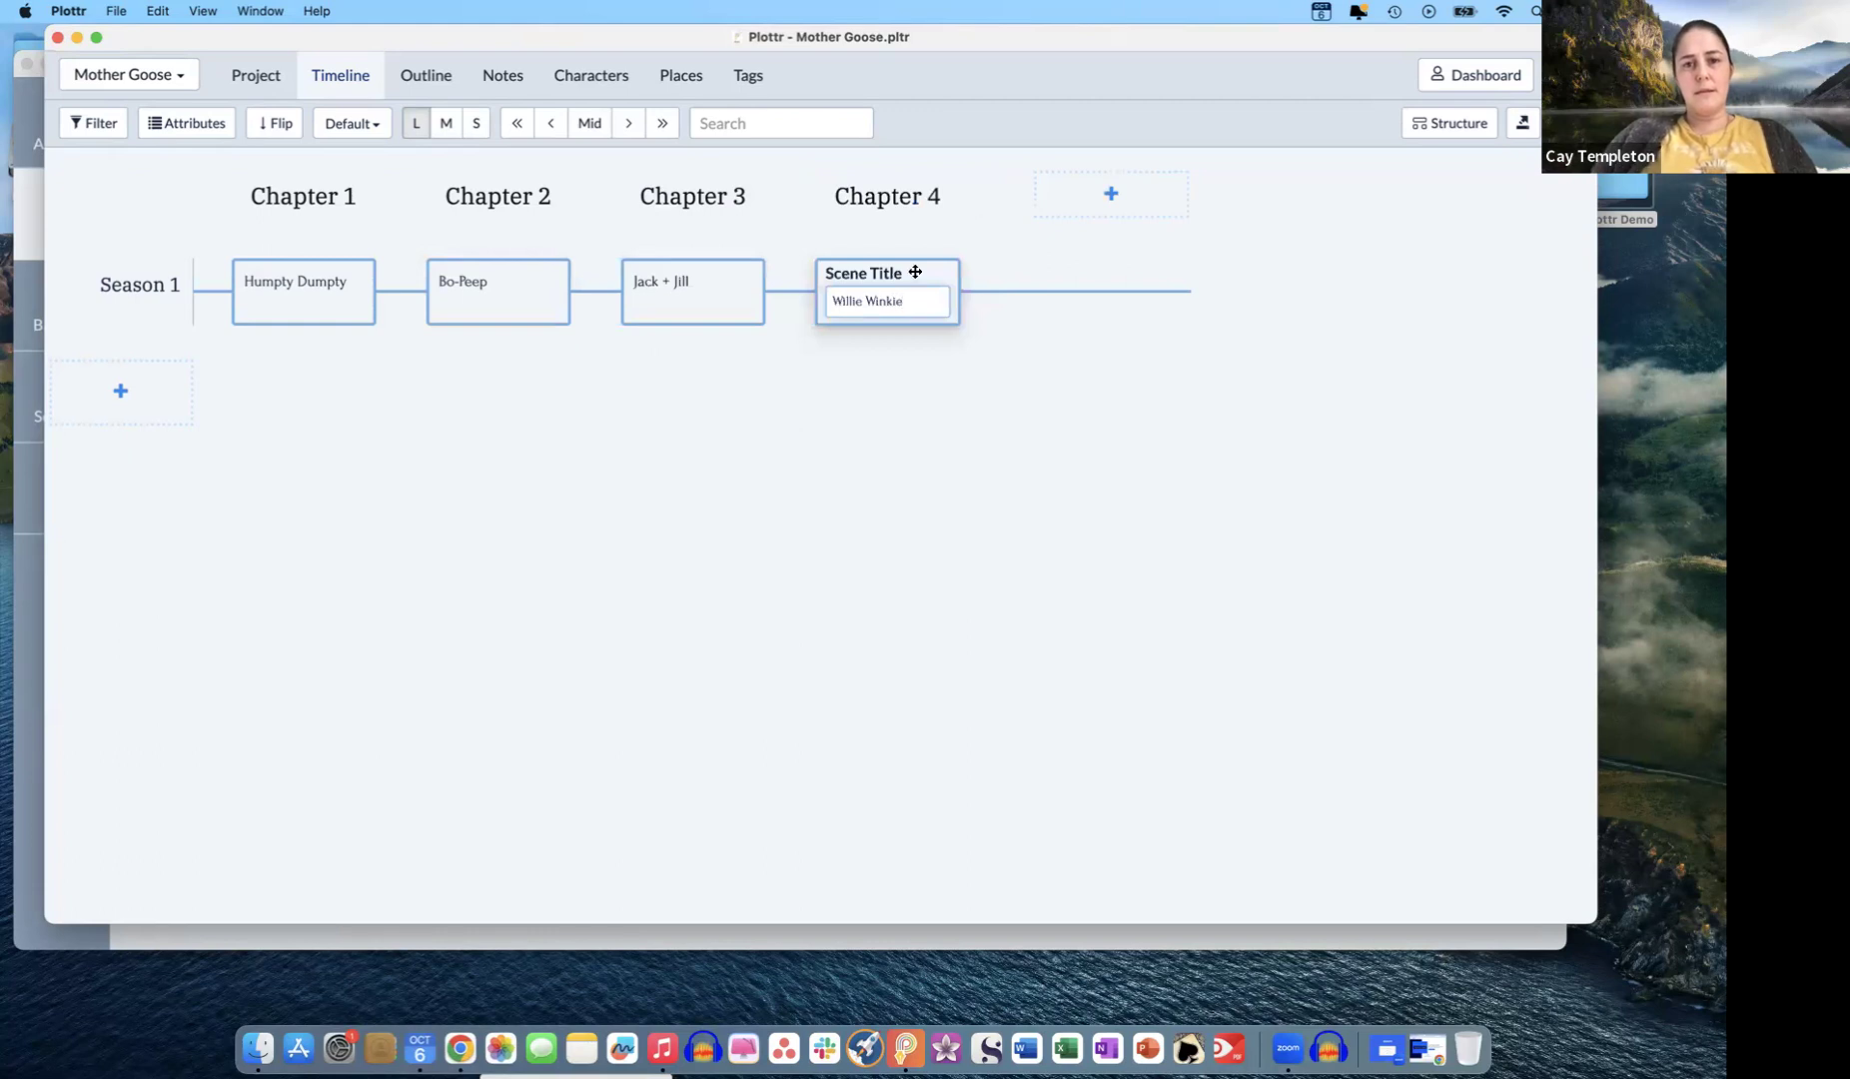
- Add Chapter 5 with a scene titled "Old King Cole" on the Season 1 plotline
left_click(1107, 193)
left_click(1118, 294)
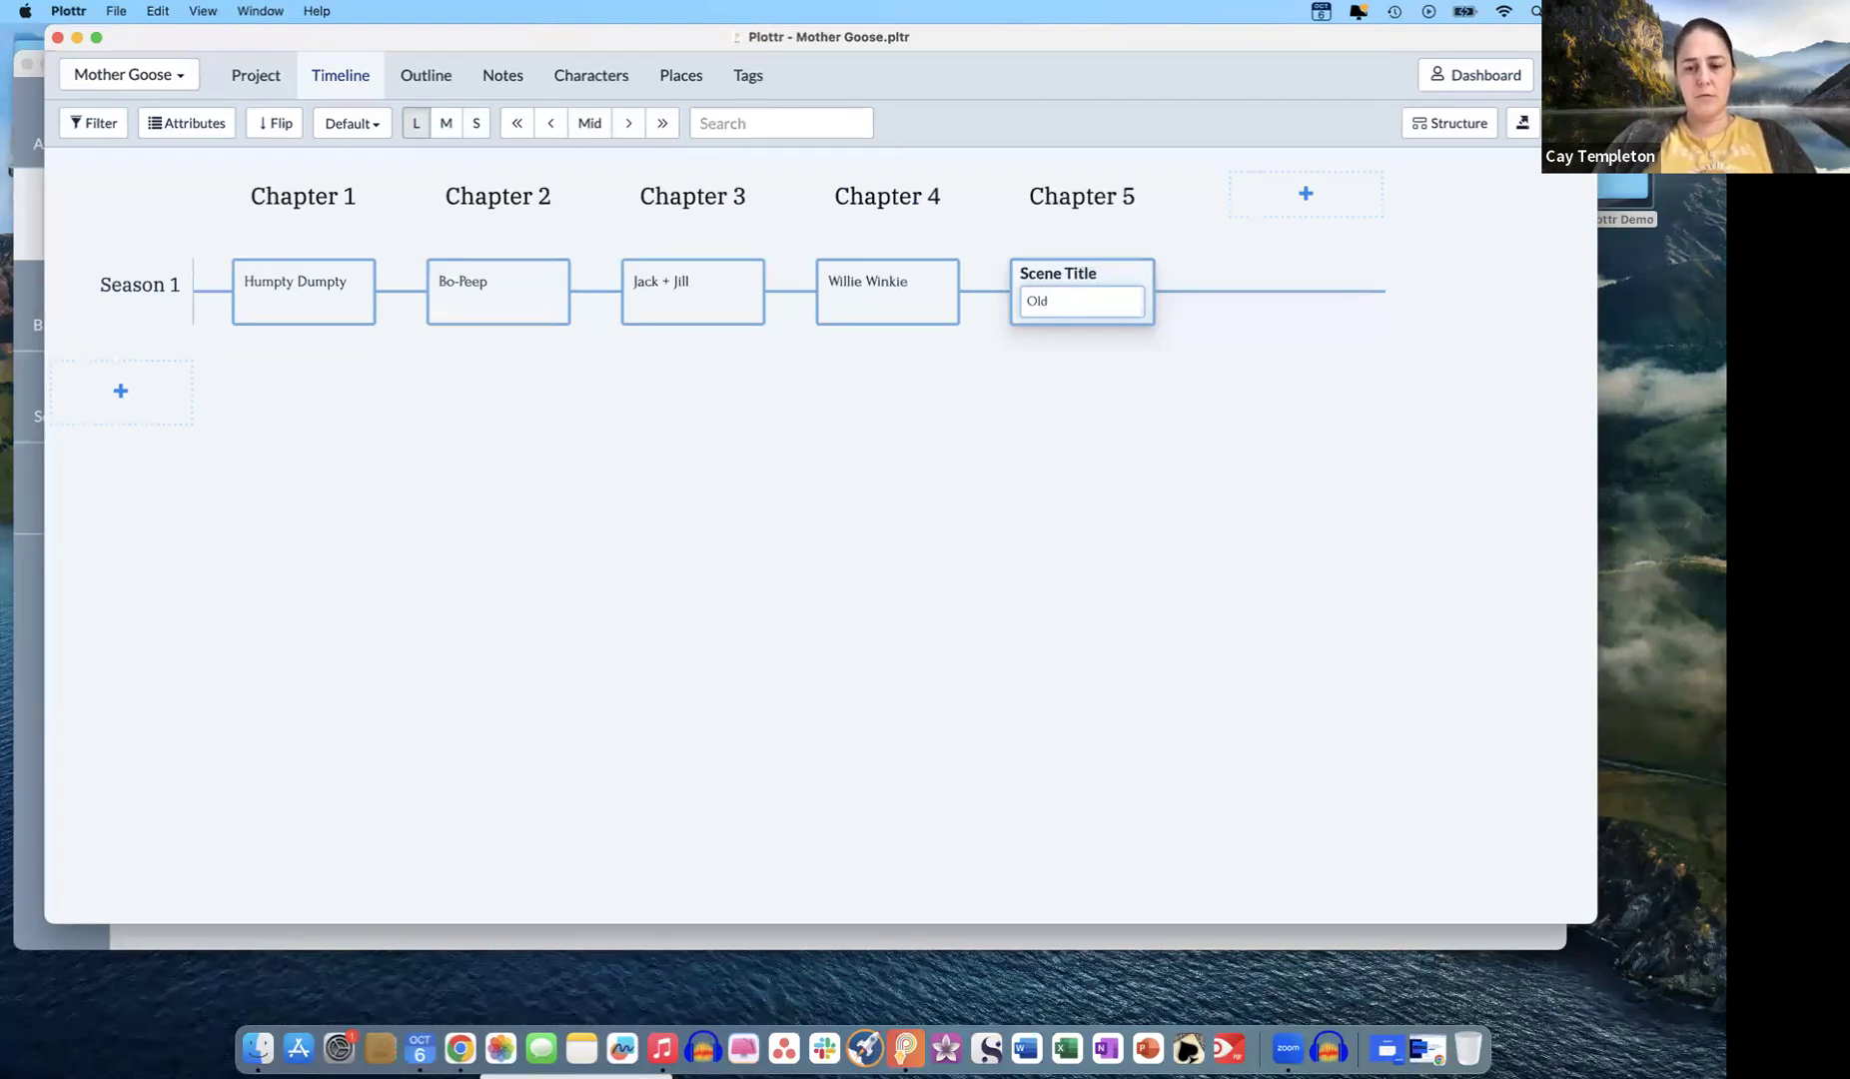
type("Old King Cole")
left_click(926, 502)
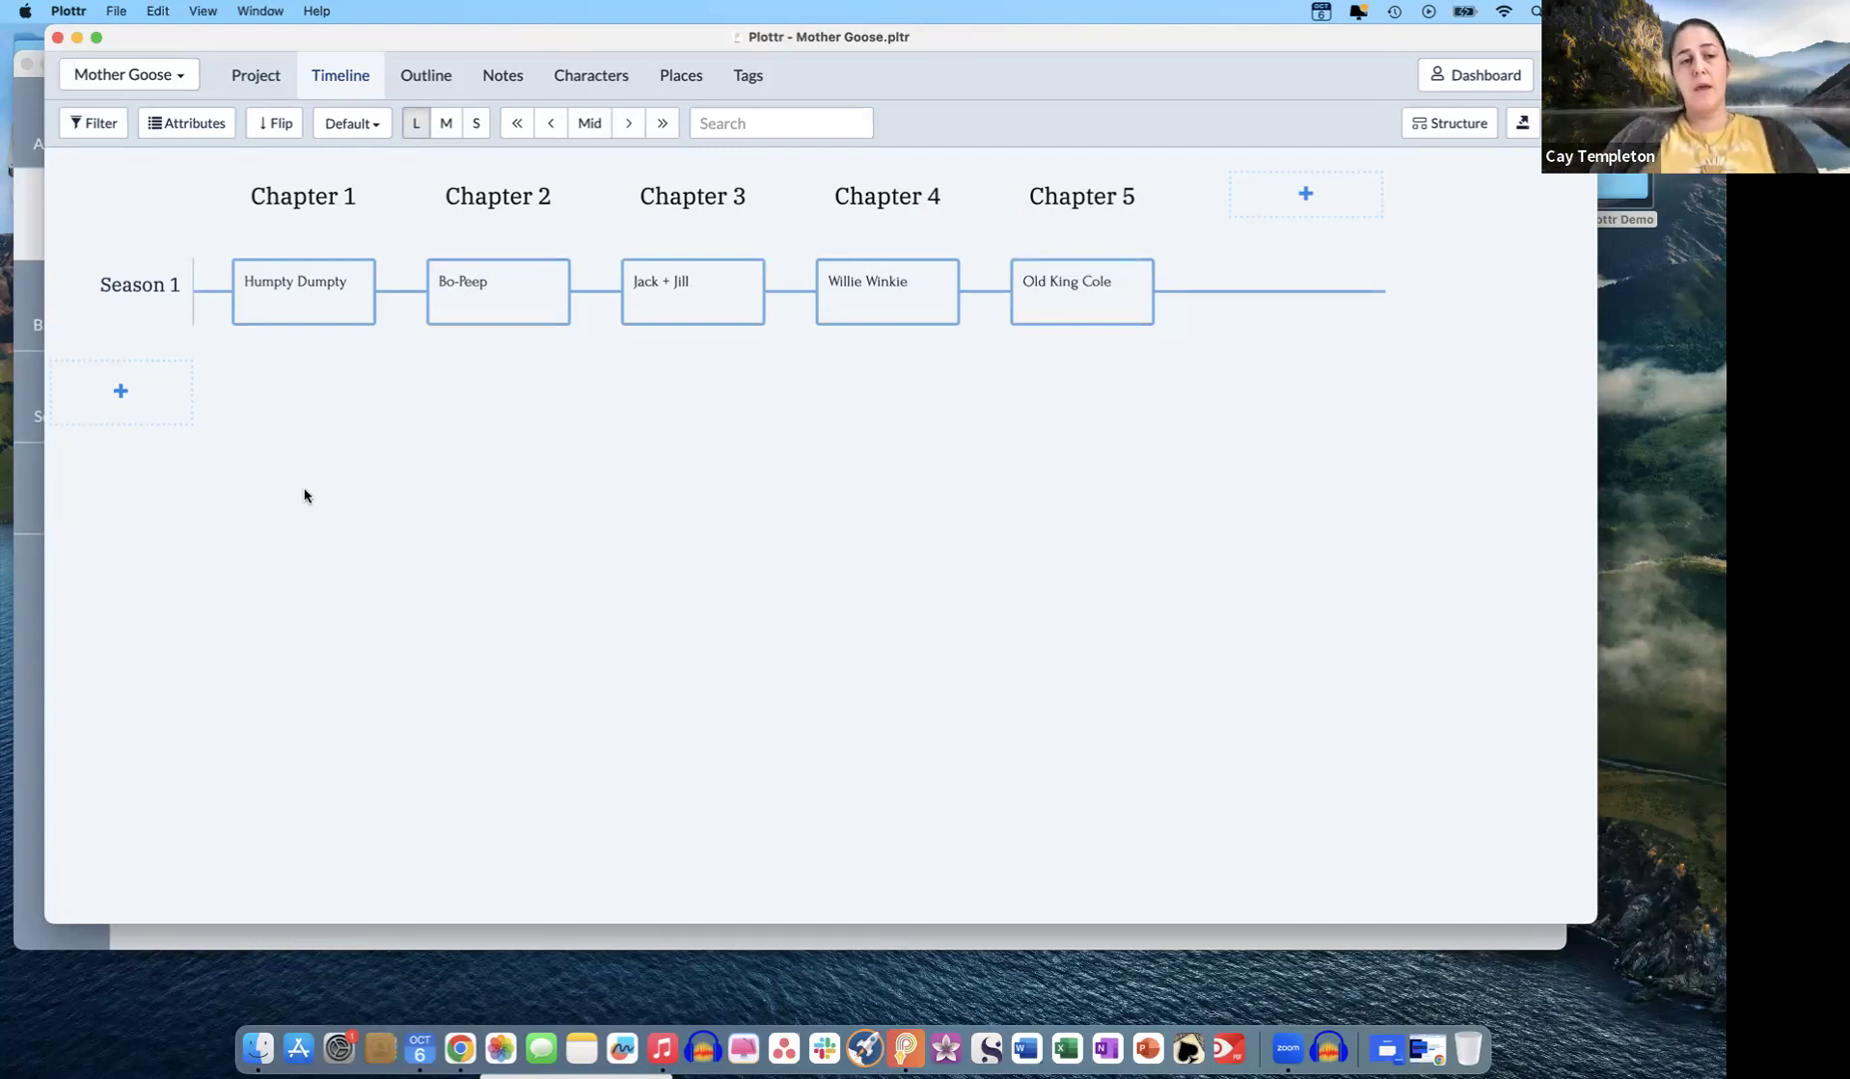
- Add two more plotlines below Season 1, named "Season 2" and "Season"
left_click(157, 396)
type("Se")
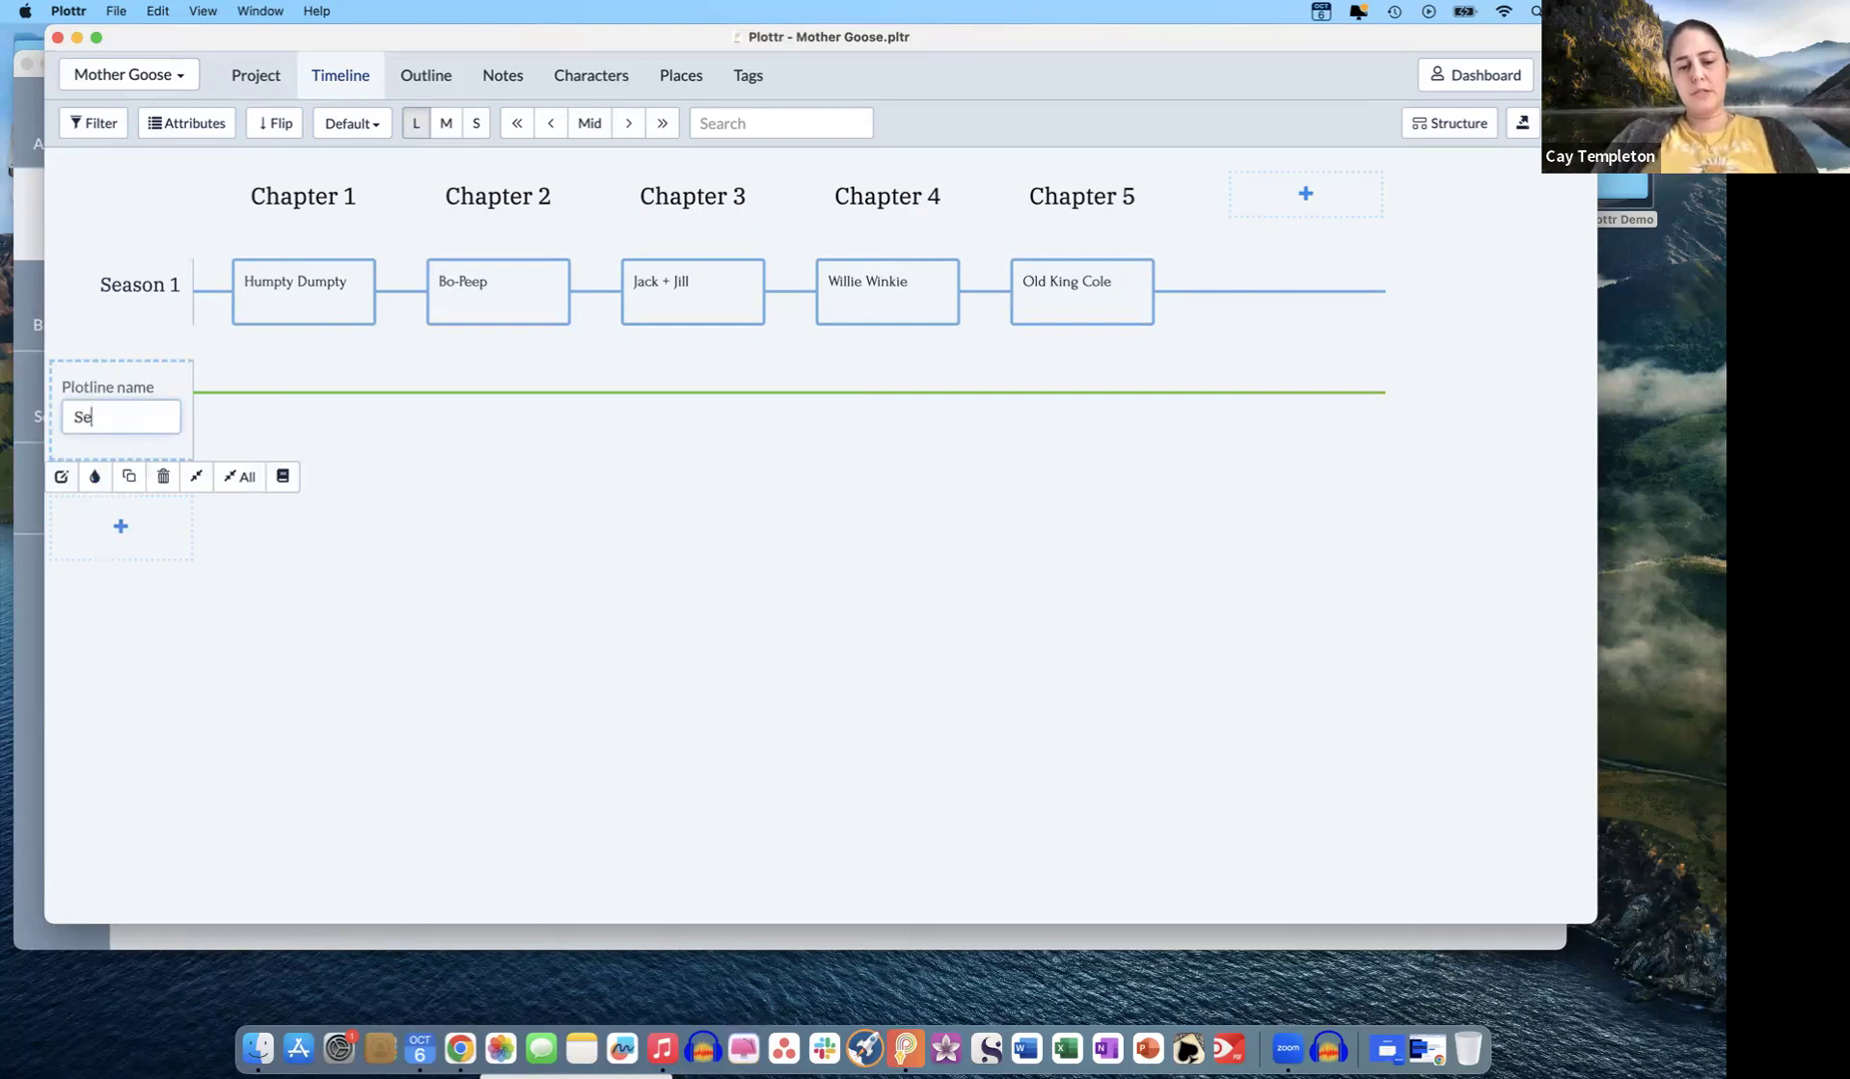
type("ason")
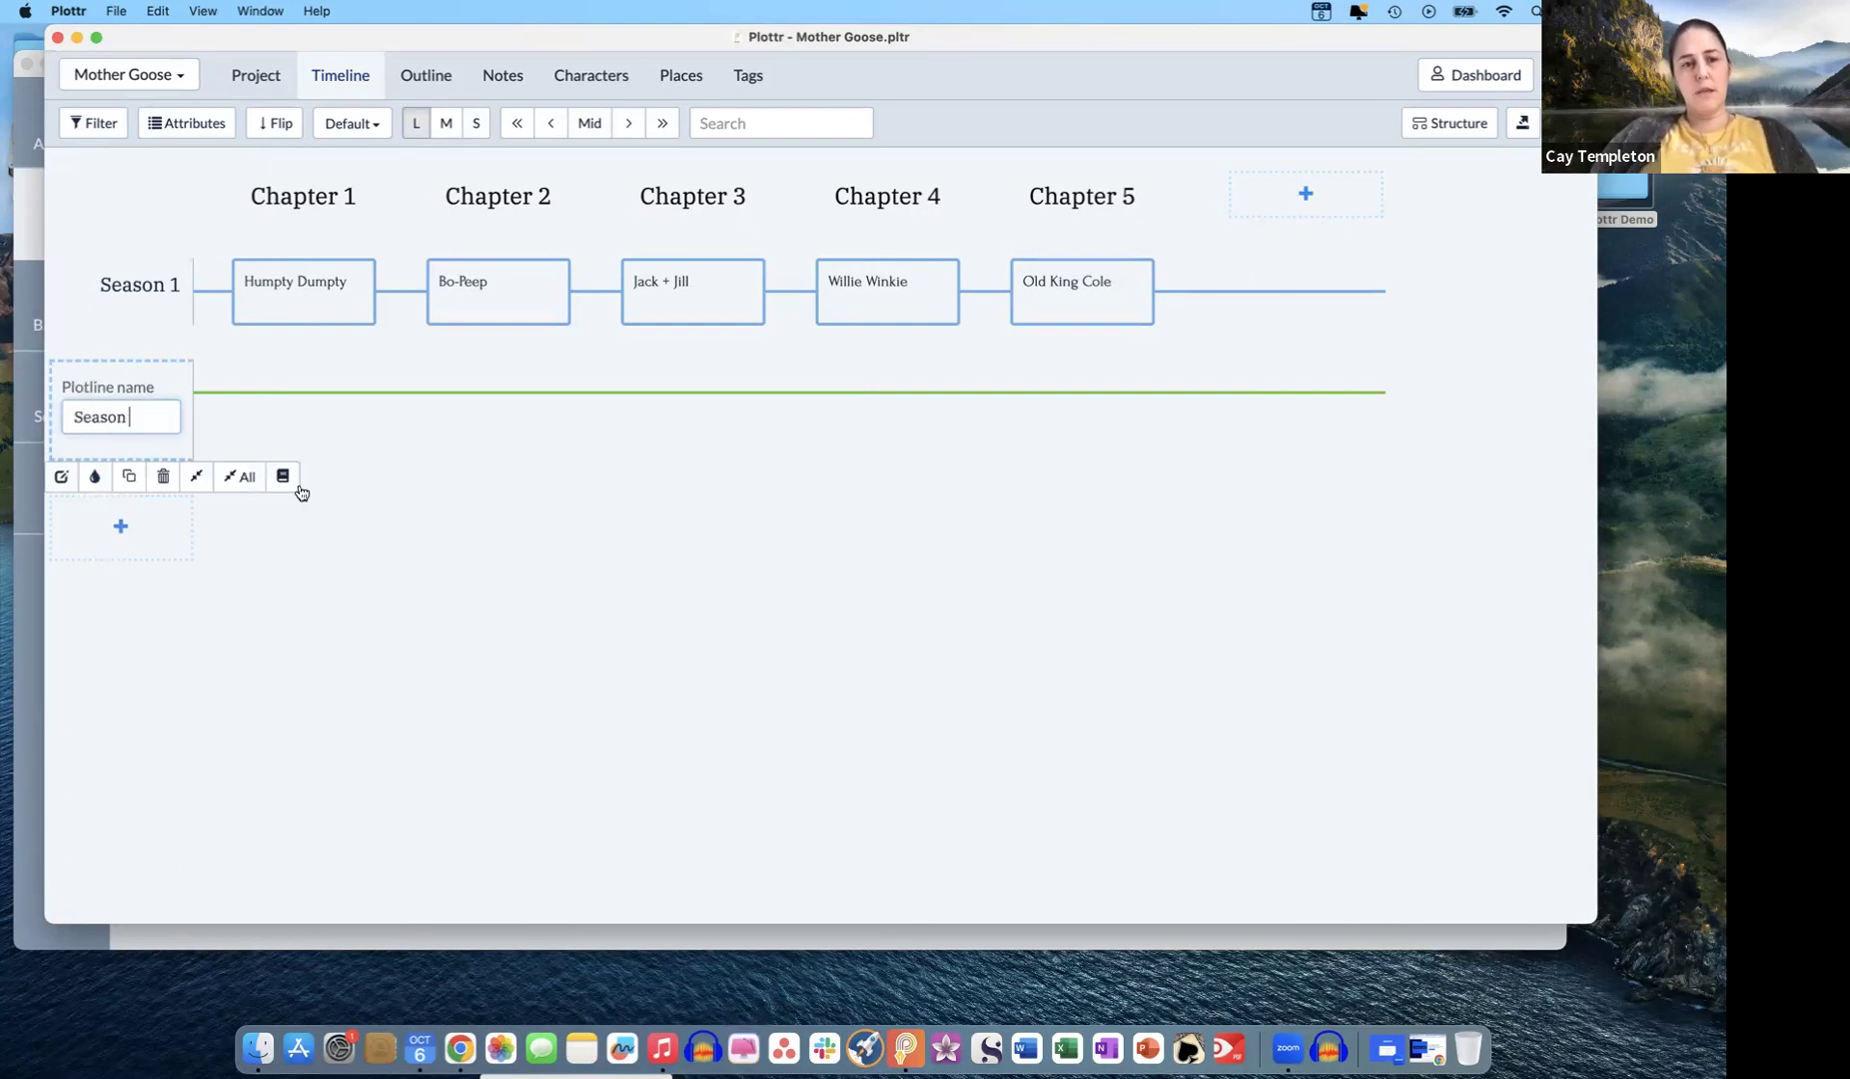
type(" 2")
key("Return")
left_click(163, 502)
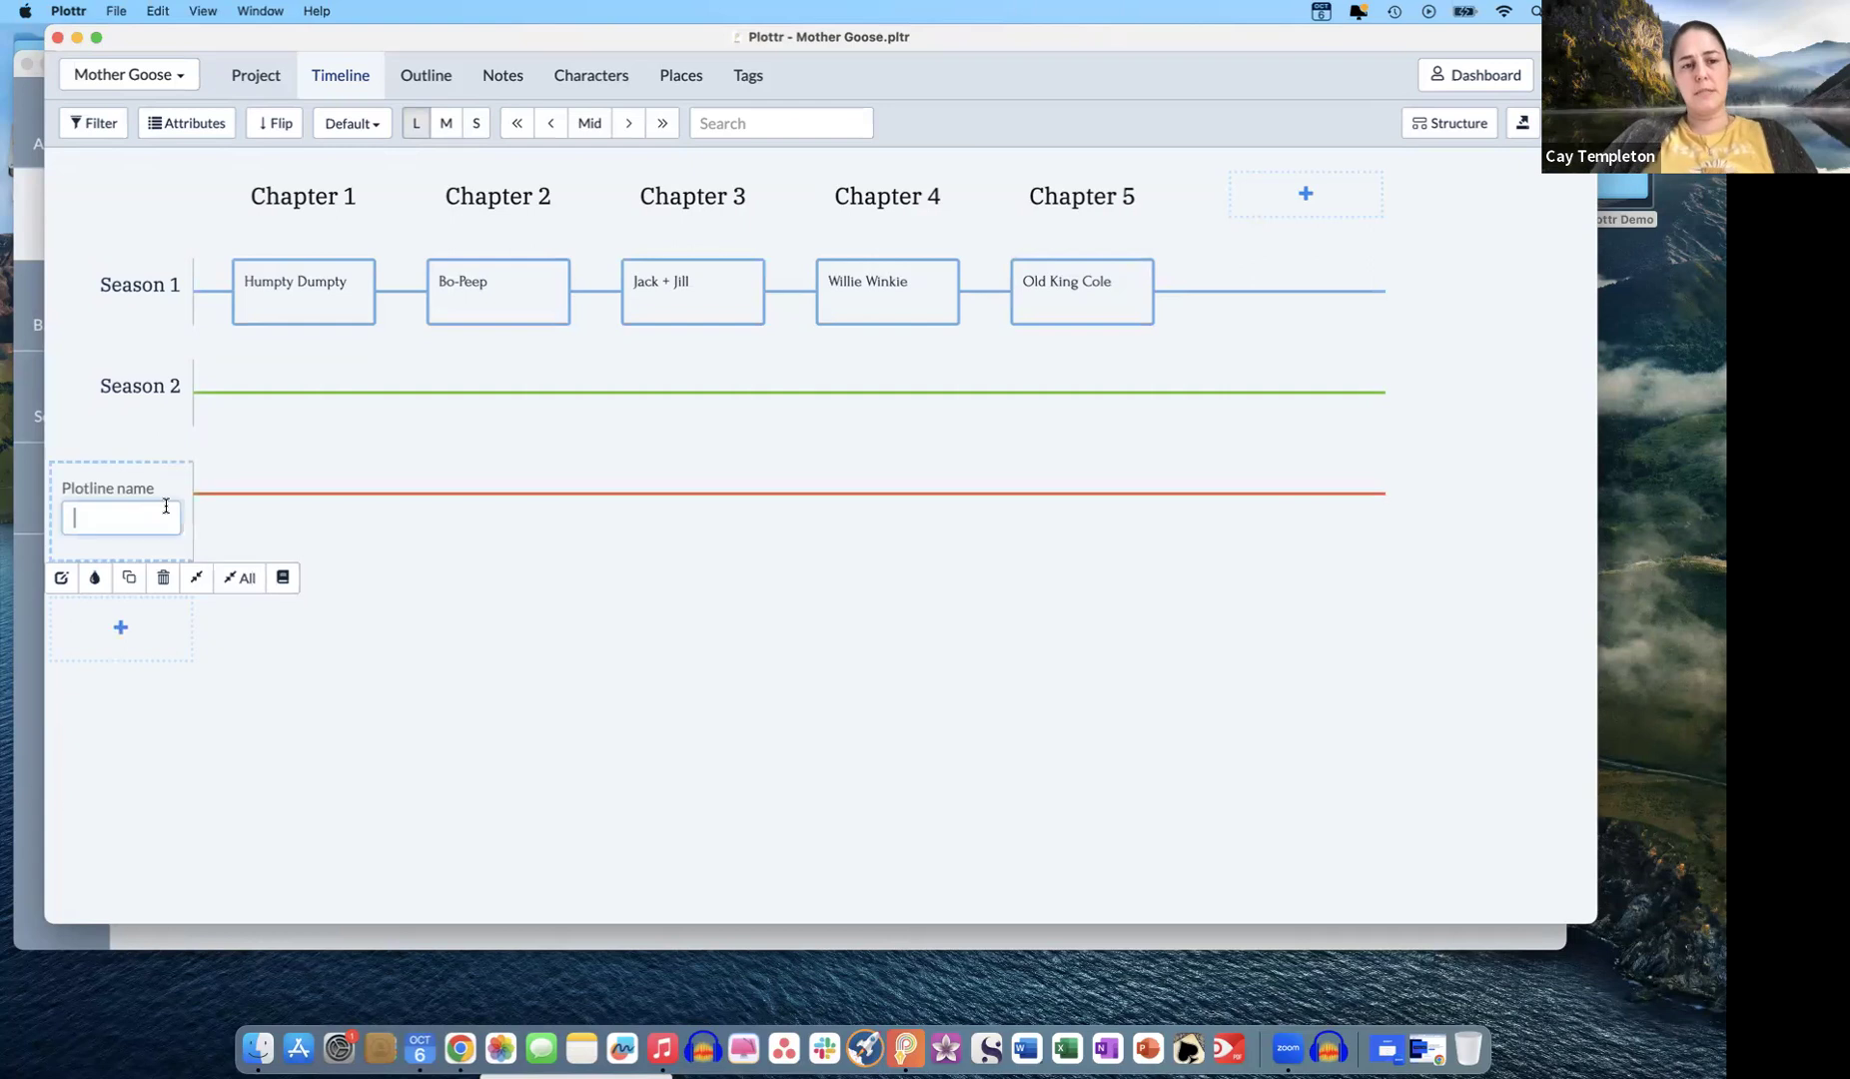
type("Season")
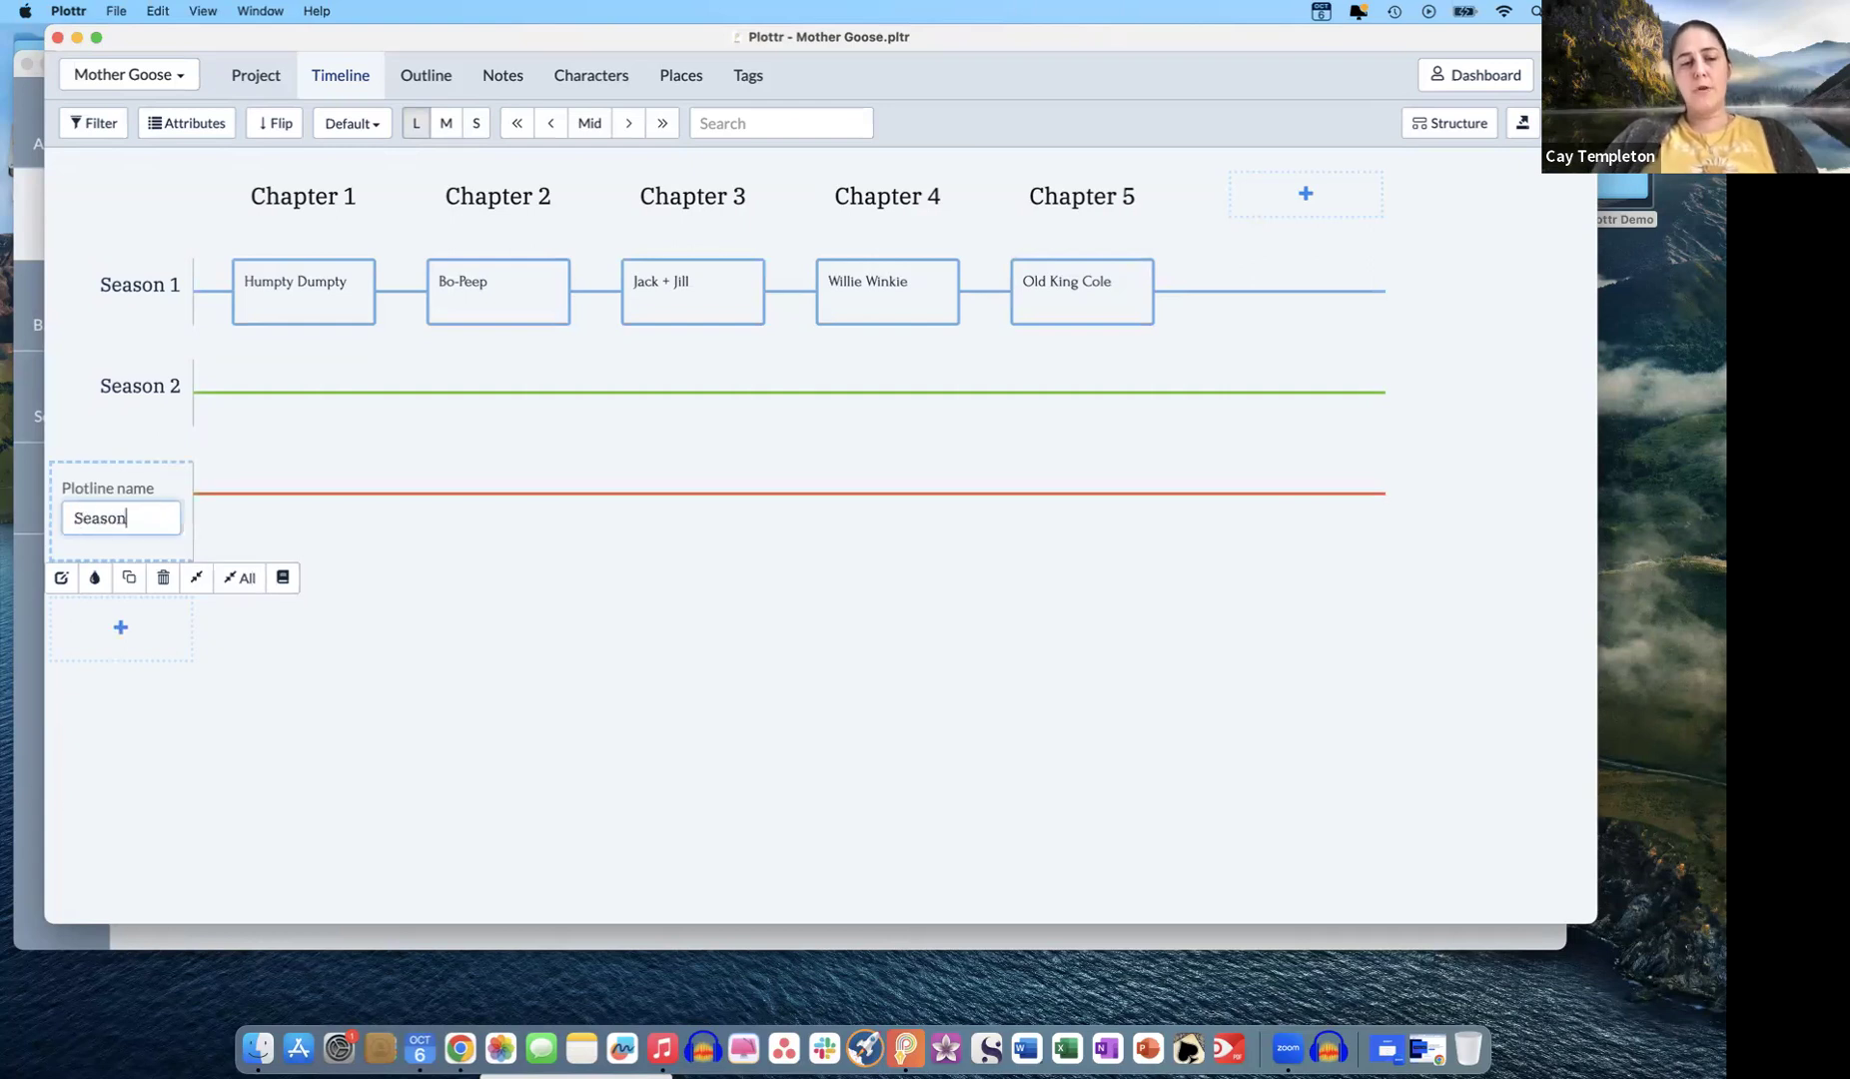
key("Return")
- Add an "Intro Character" scene to Season 2 in Chapter 1 and an "Intro" scene to the Season plotline in Chapter 2
mouse_move(136, 288)
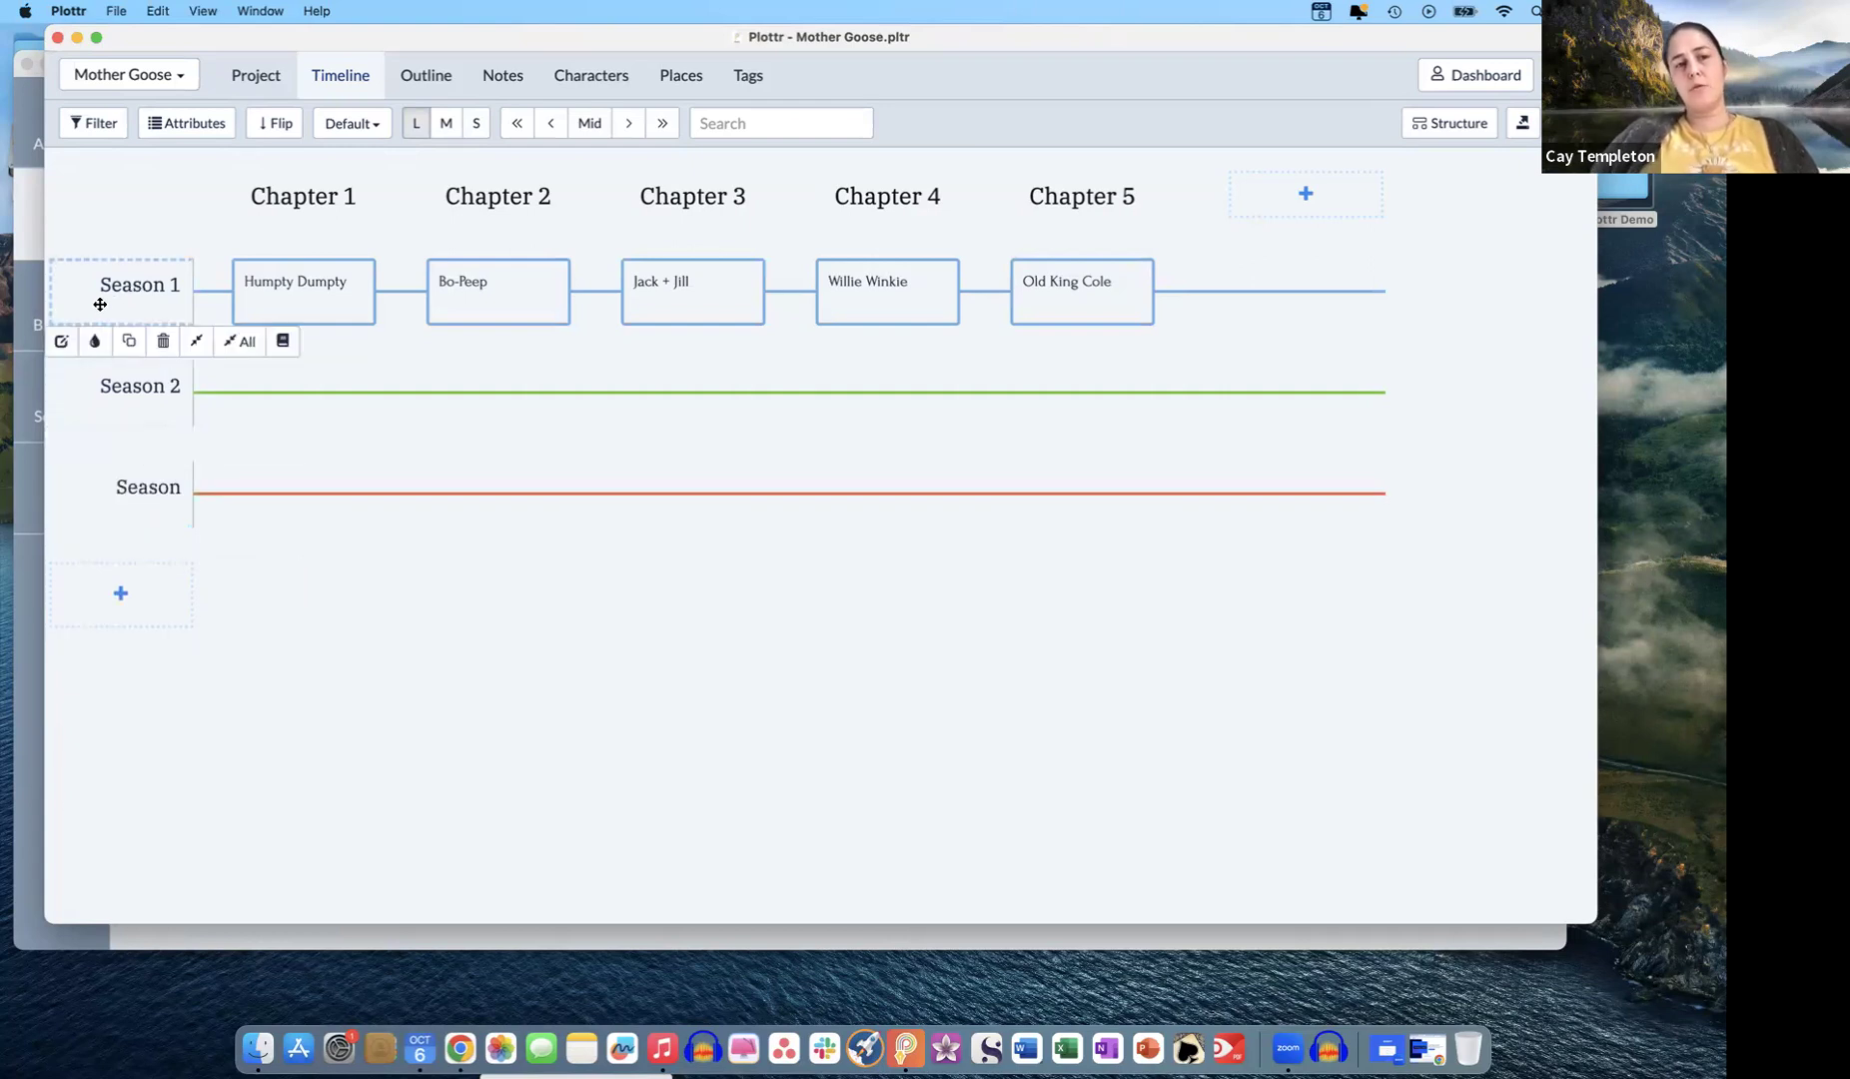
mouse_move(125, 392)
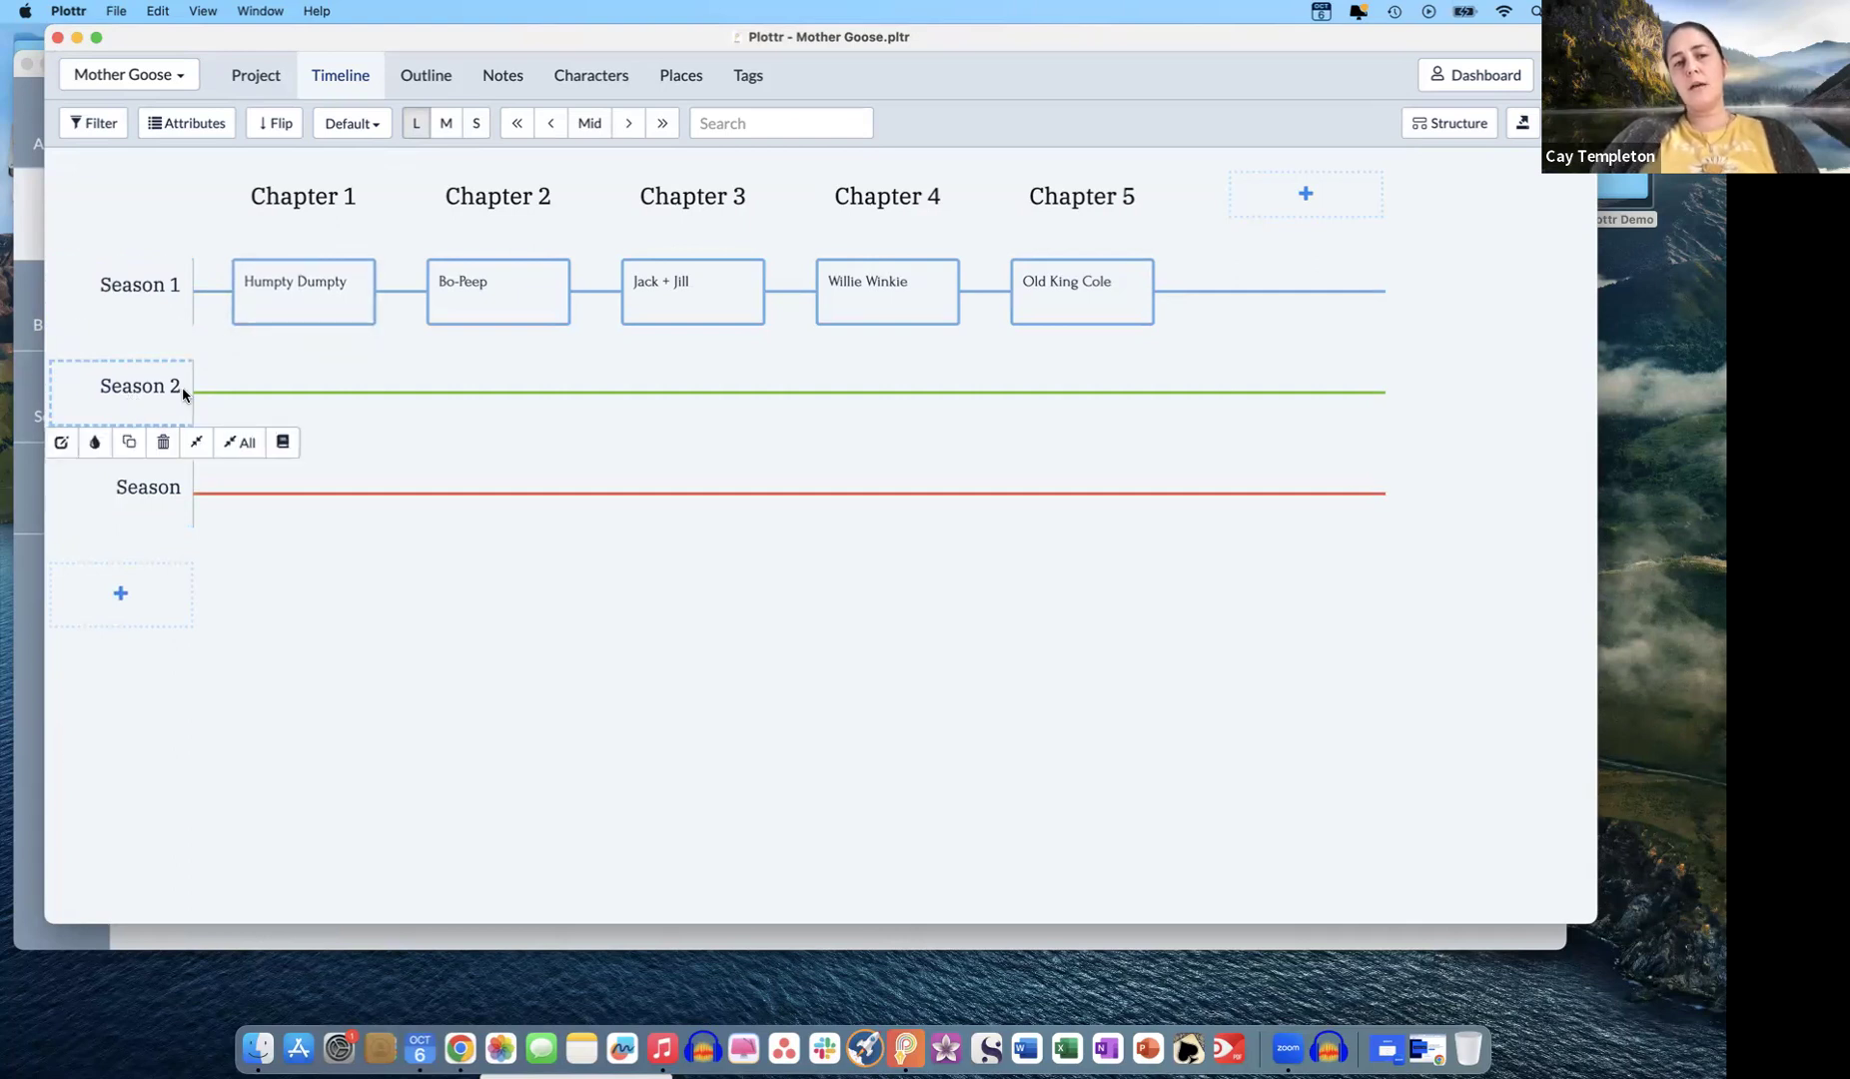
mouse_move(136, 505)
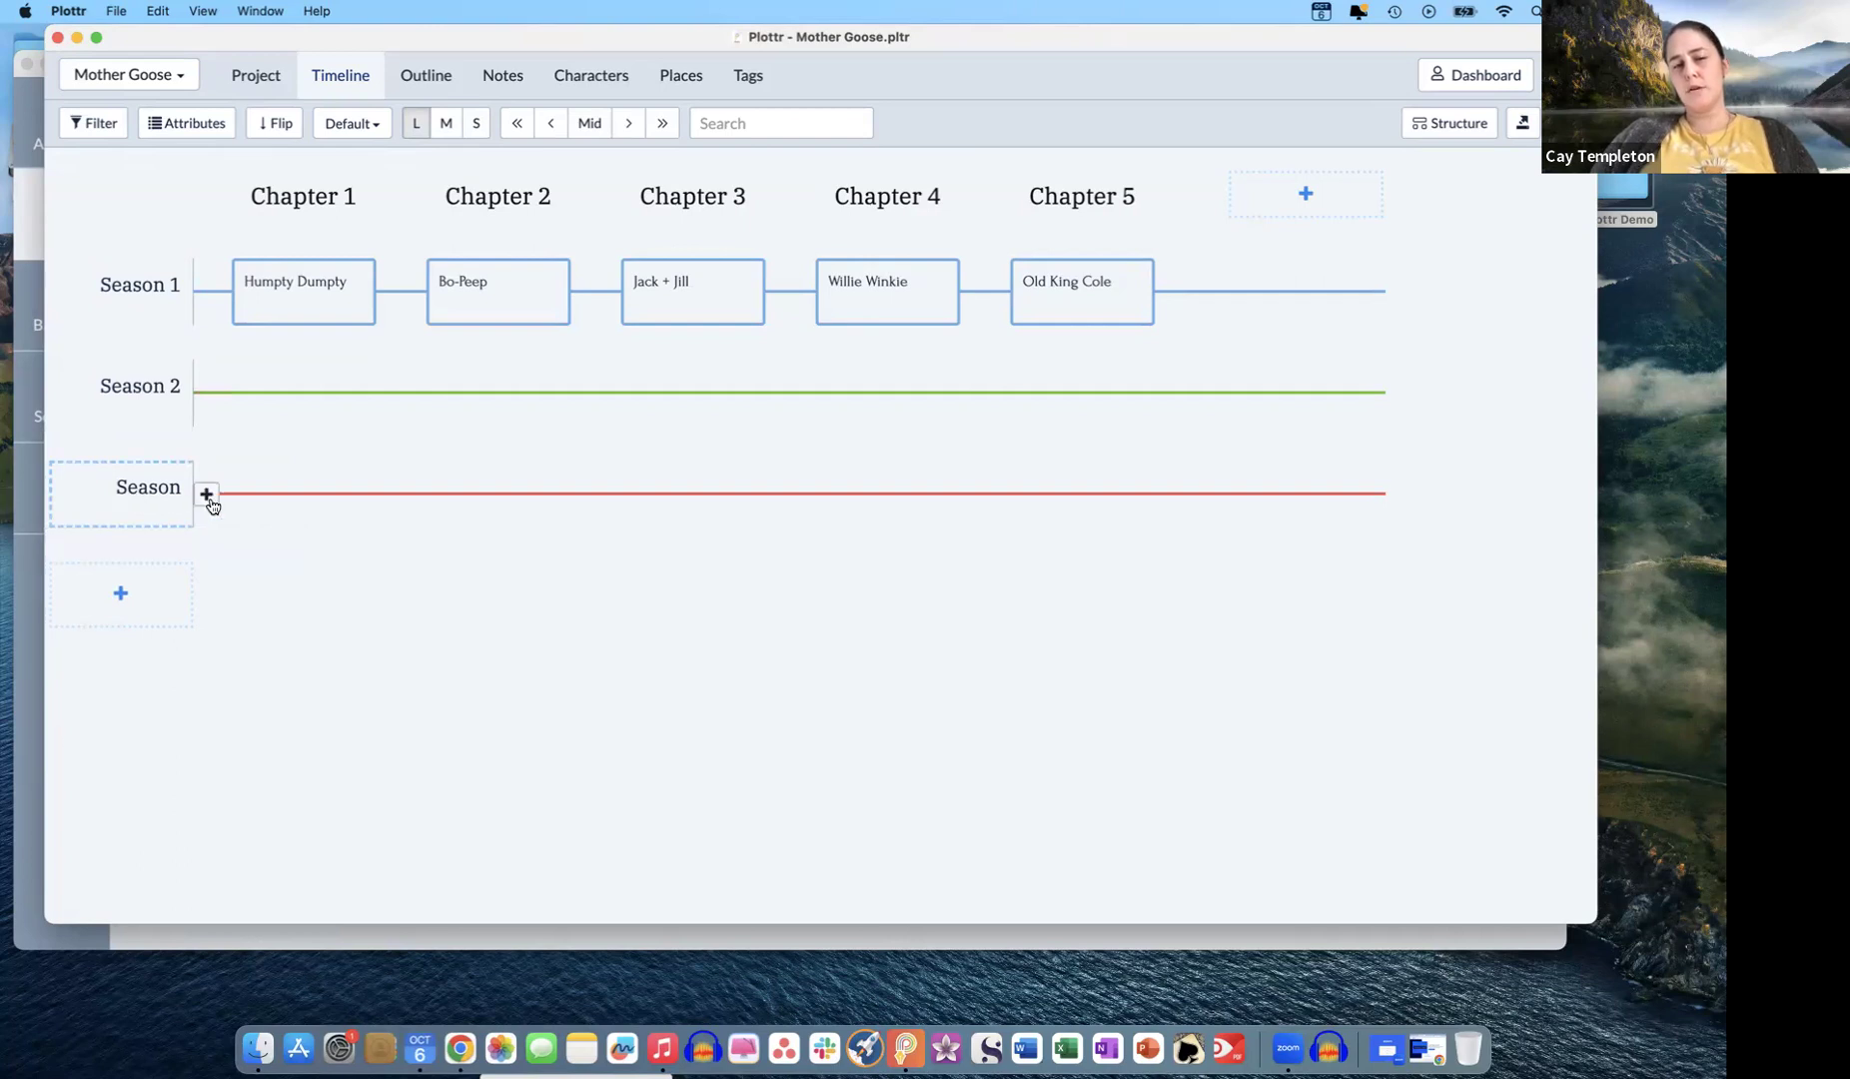
mouse_move(383, 197)
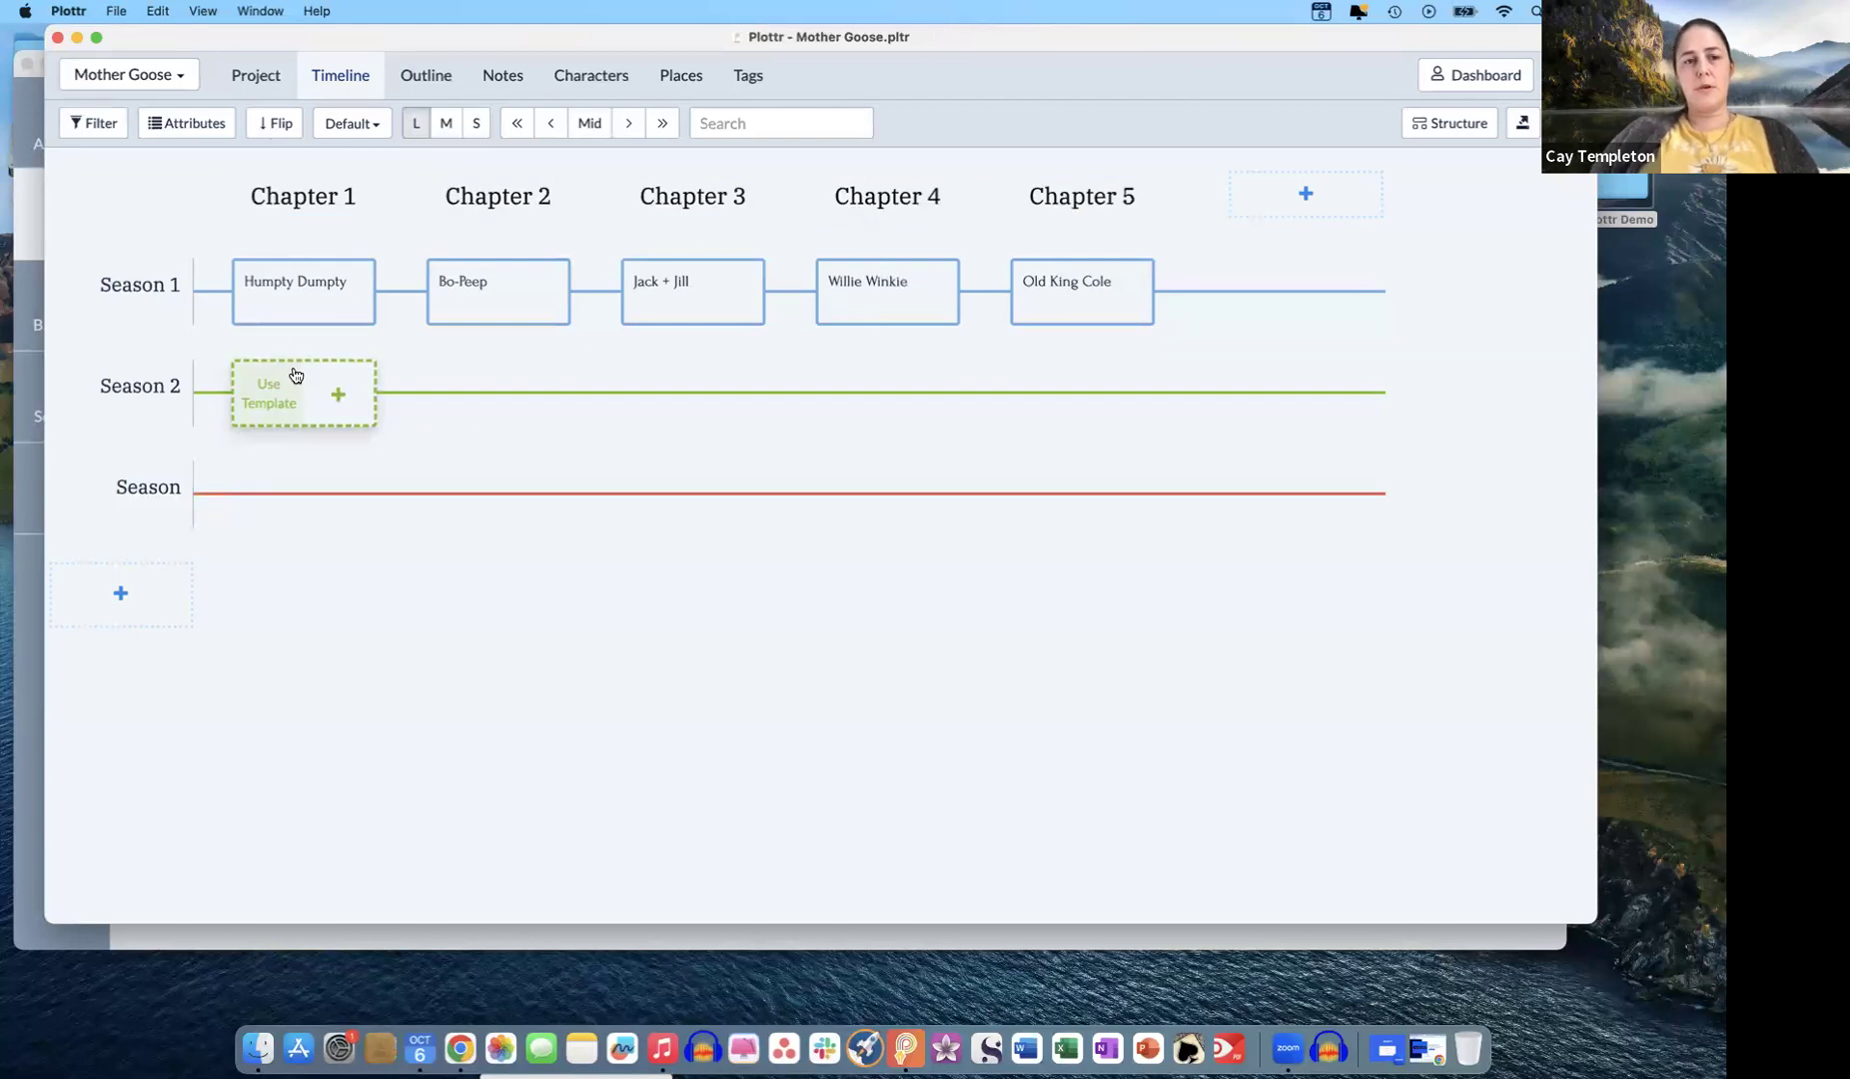
mouse_move(314, 376)
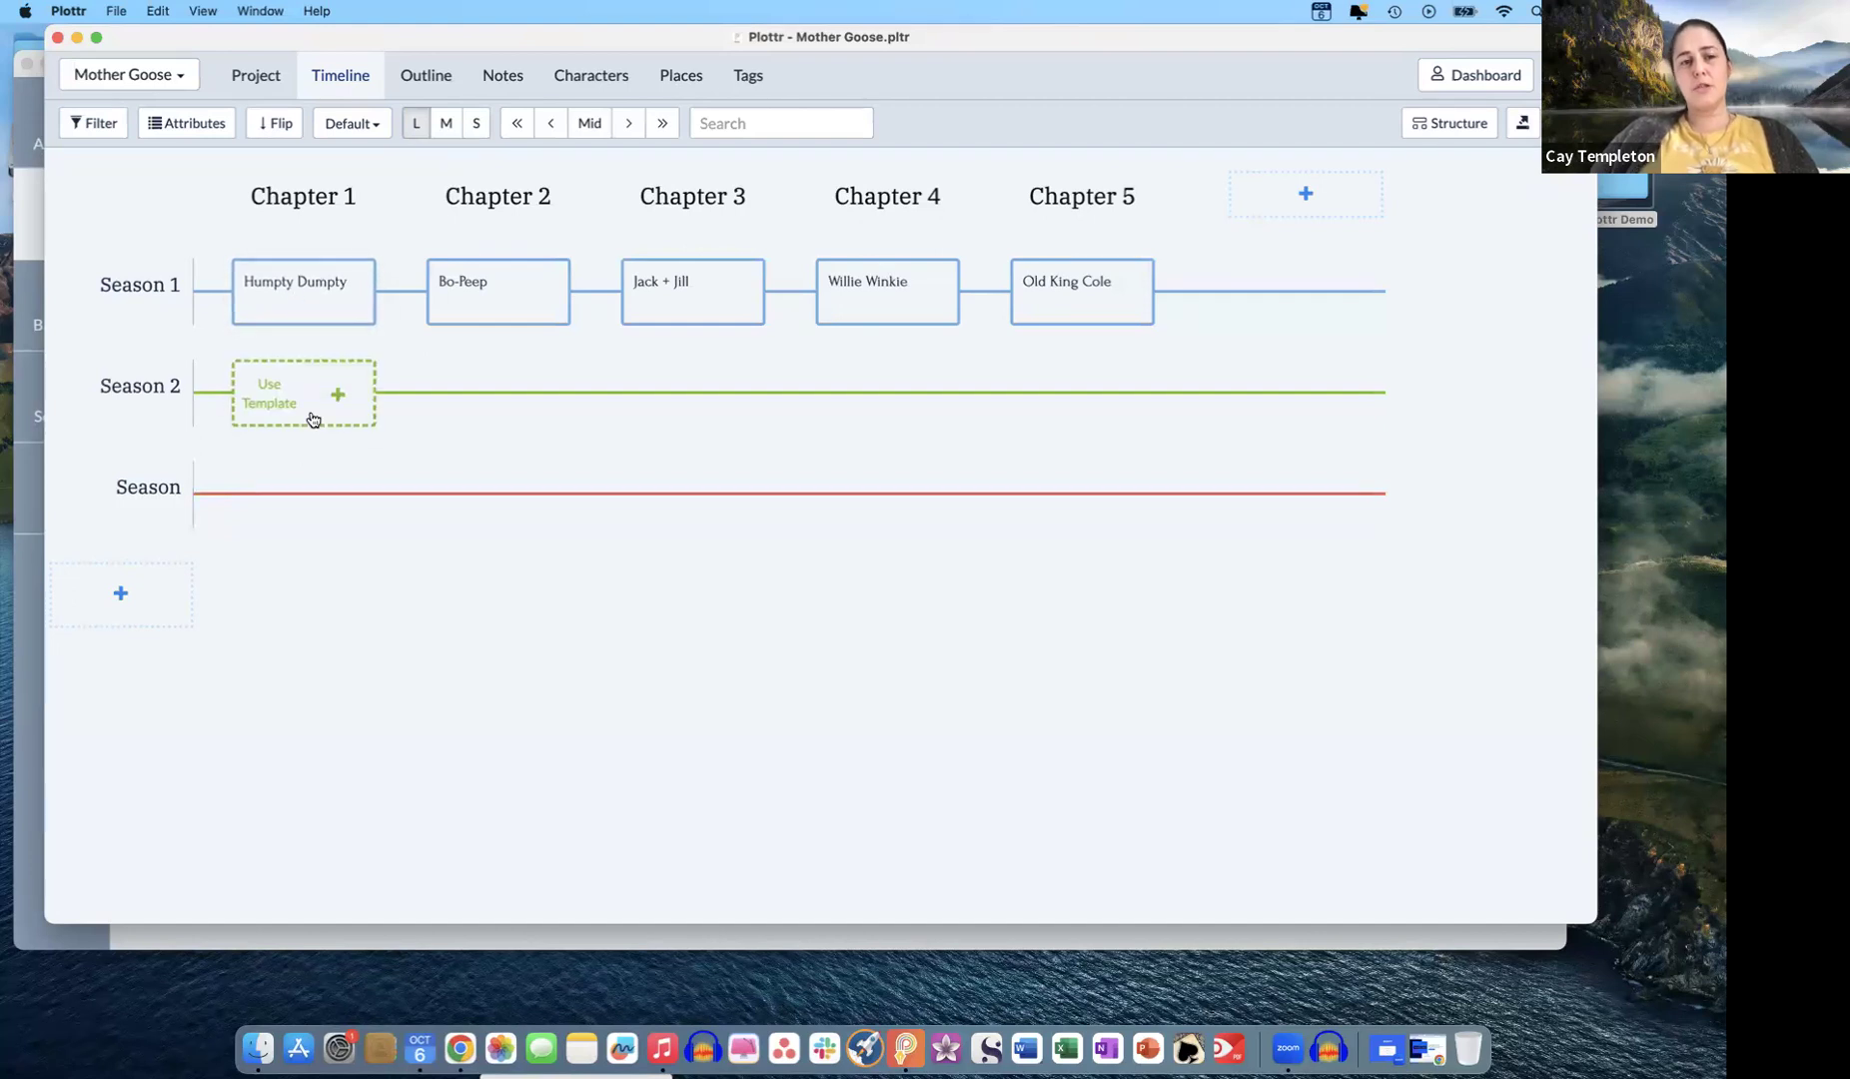
left_click(339, 394)
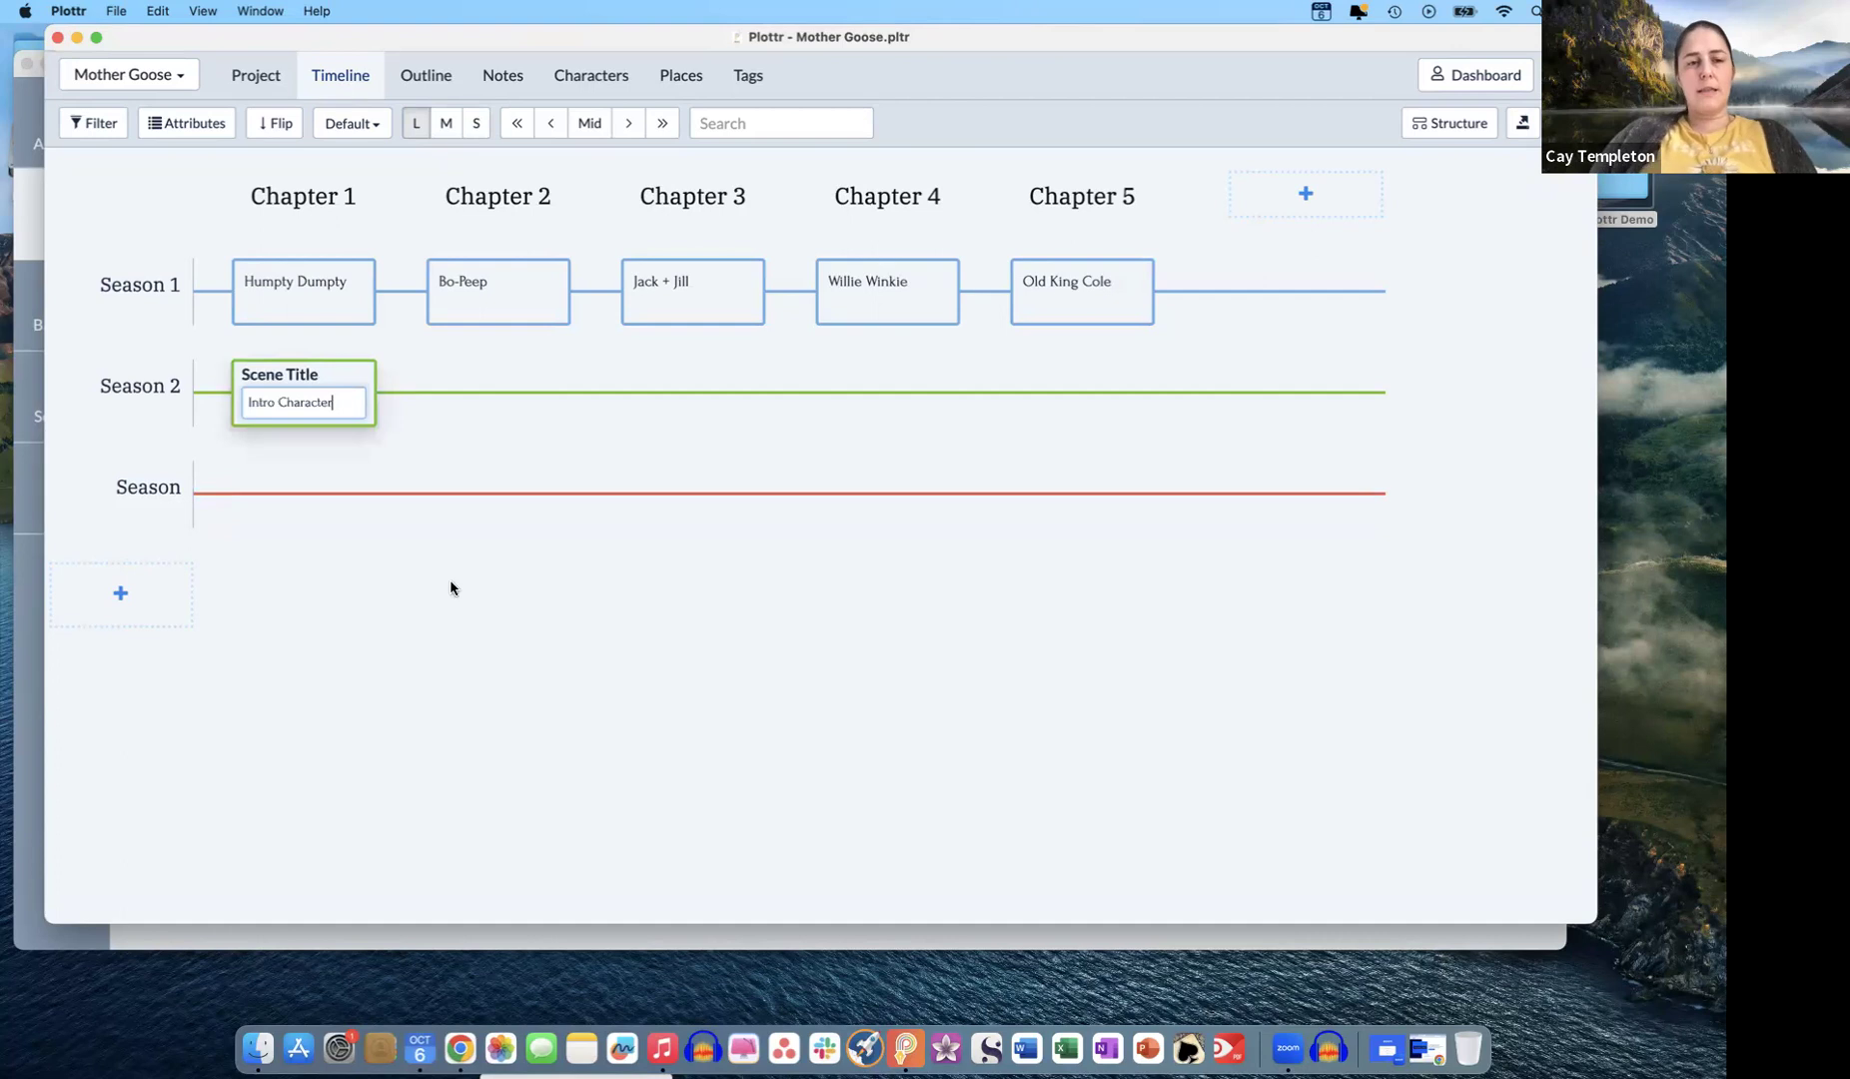
left_click(548, 757)
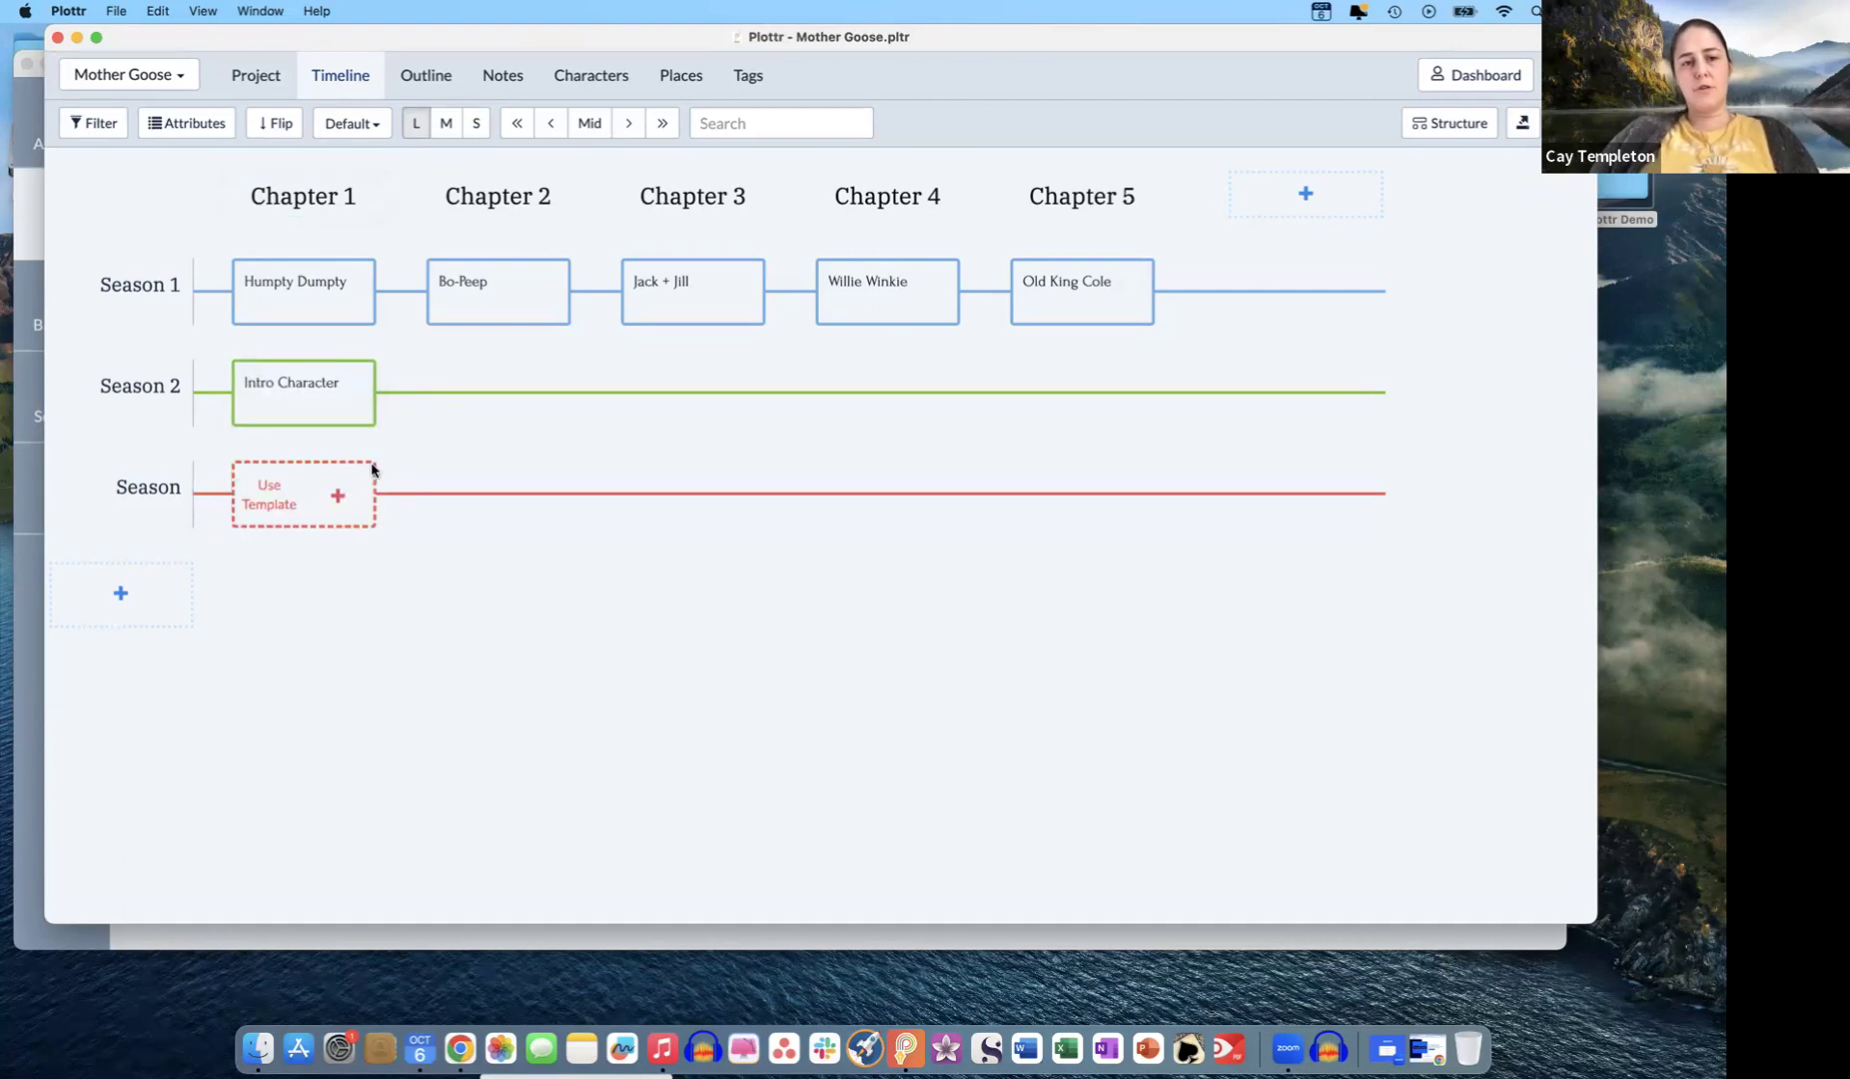
left_click(531, 497)
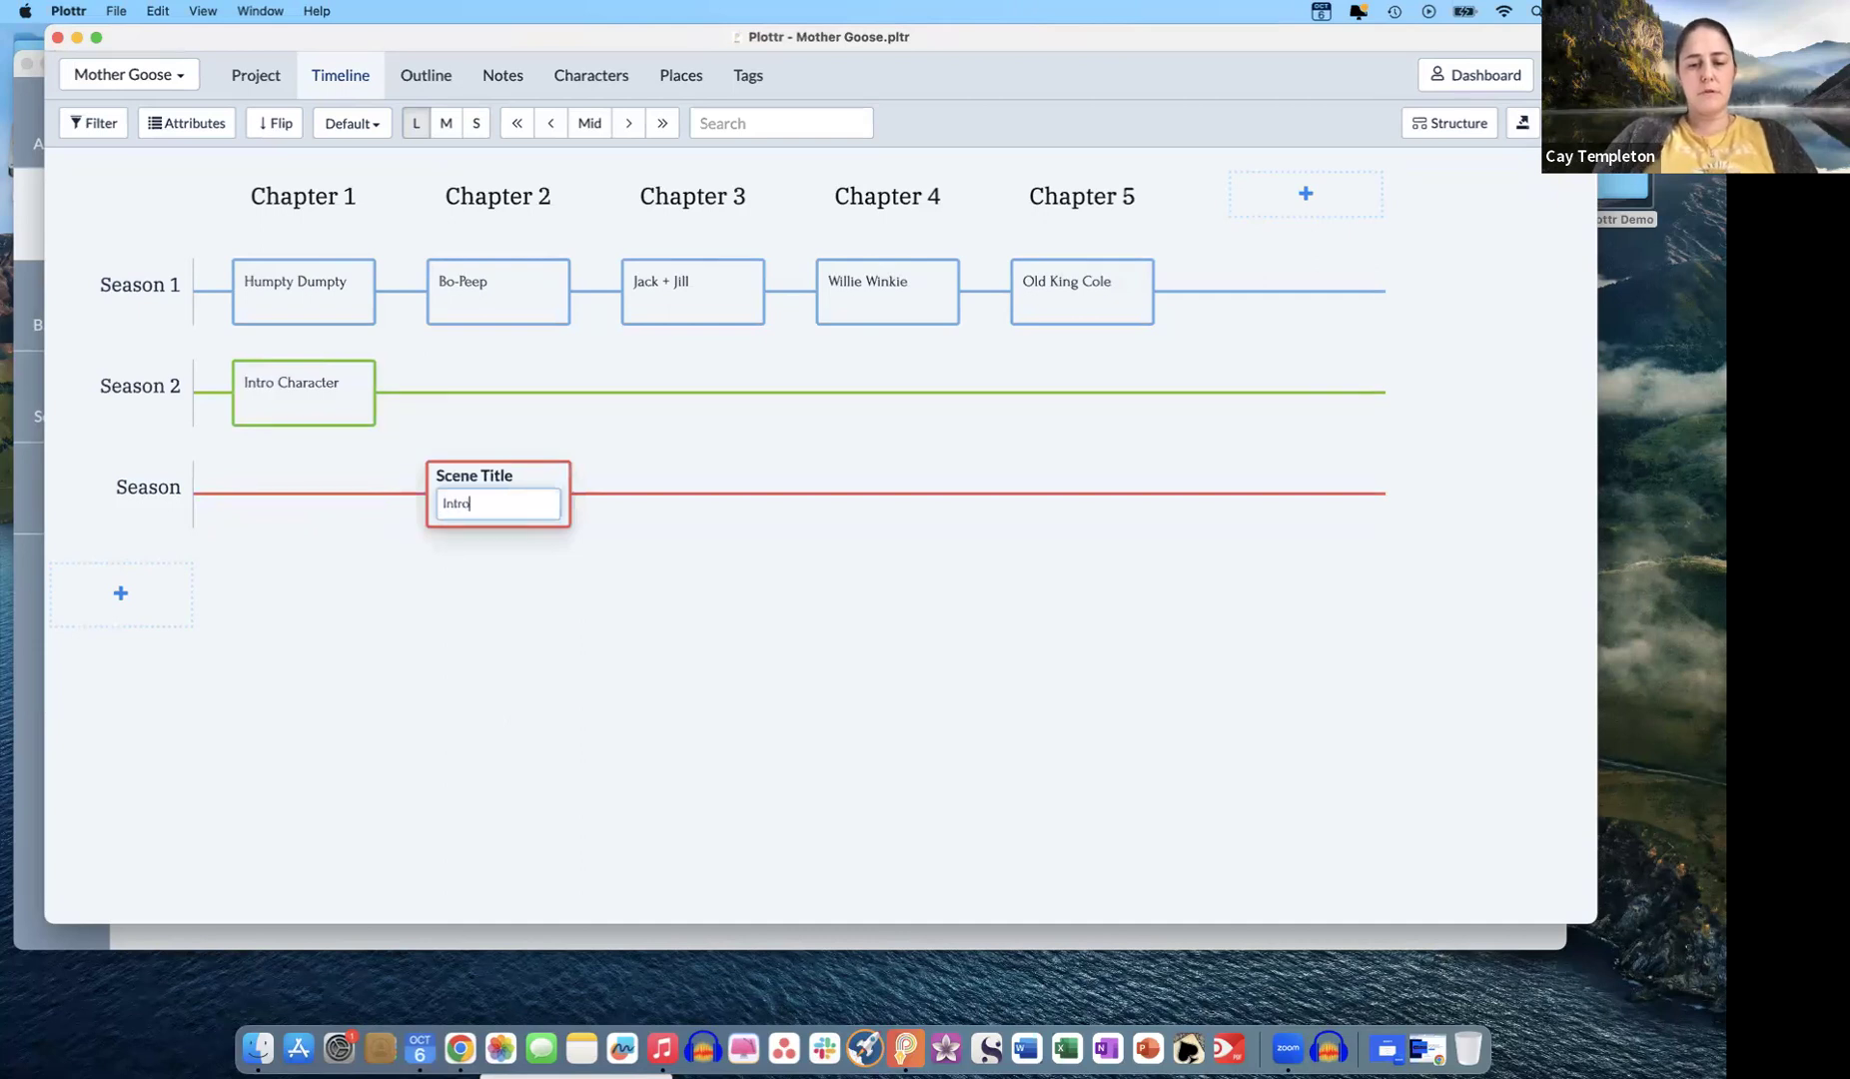
left_click(621, 615)
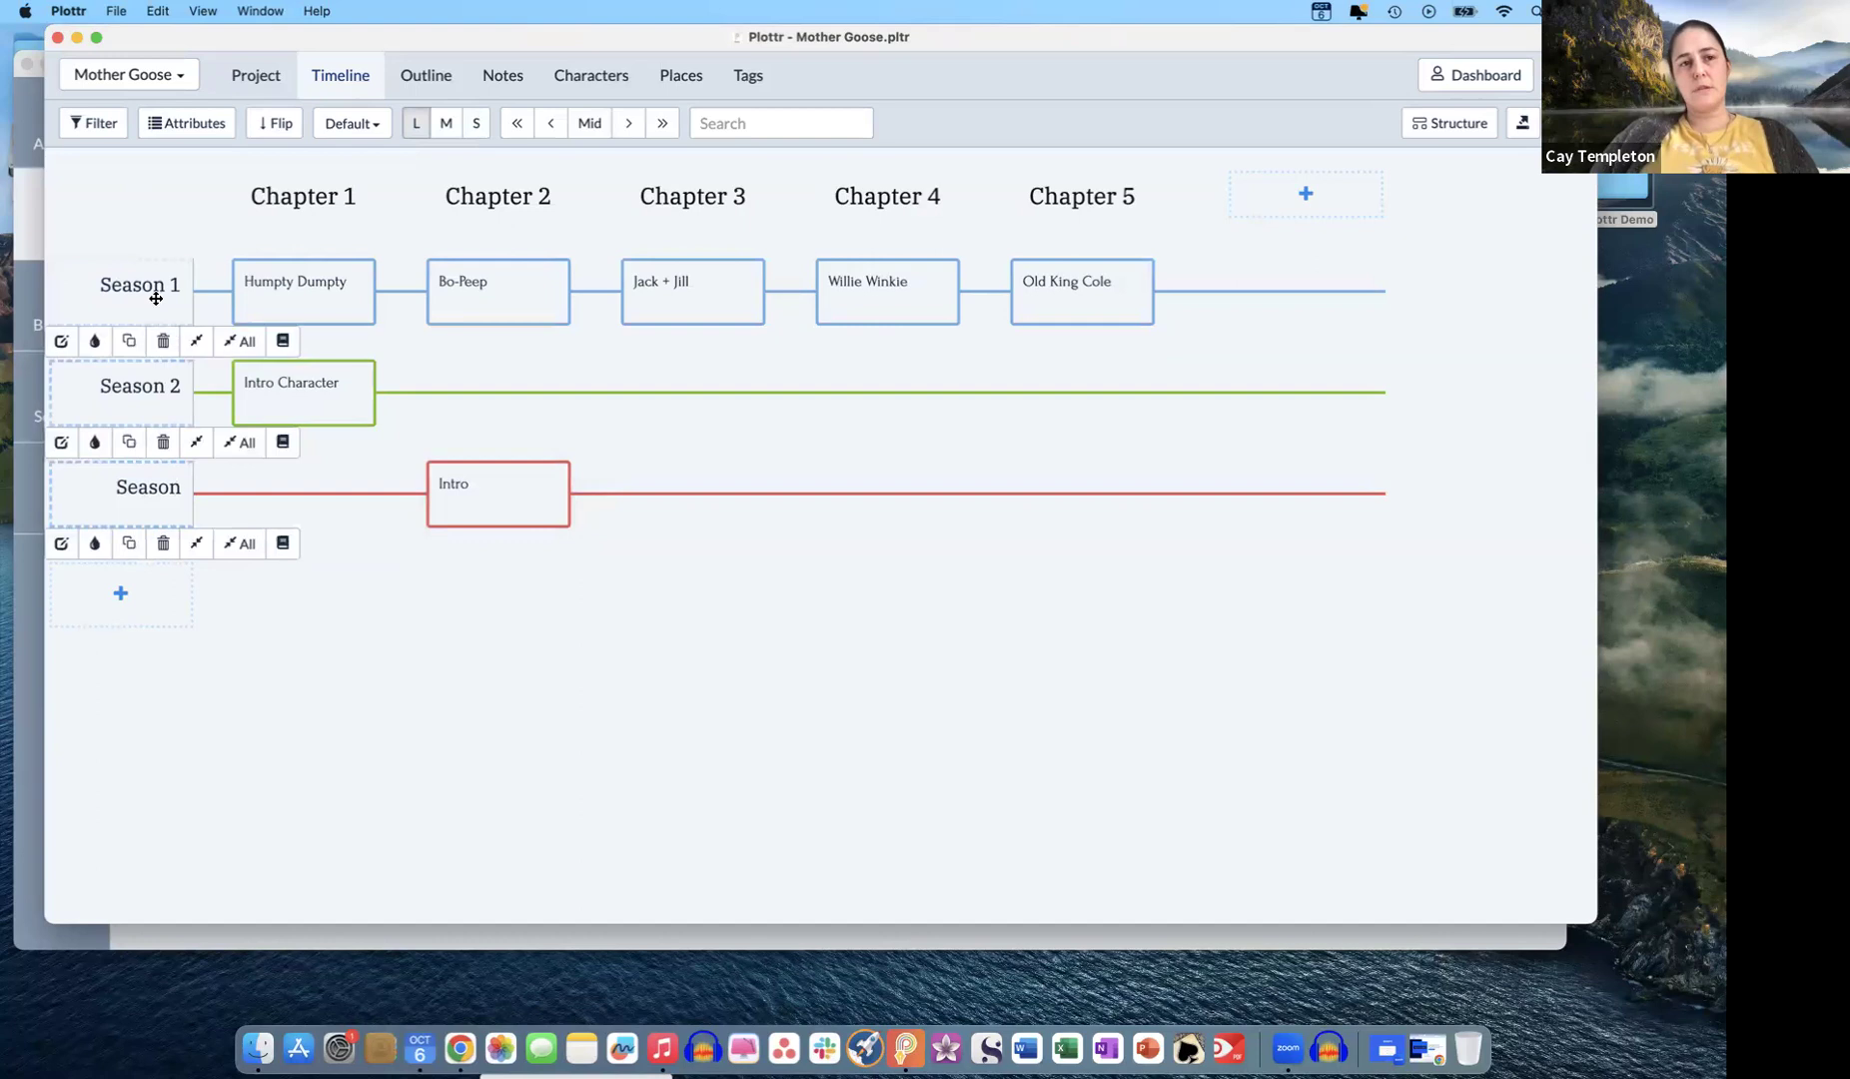
- Flip the timeline to its vertical layout to view it, then flip it back to horizontal
left_click(279, 124)
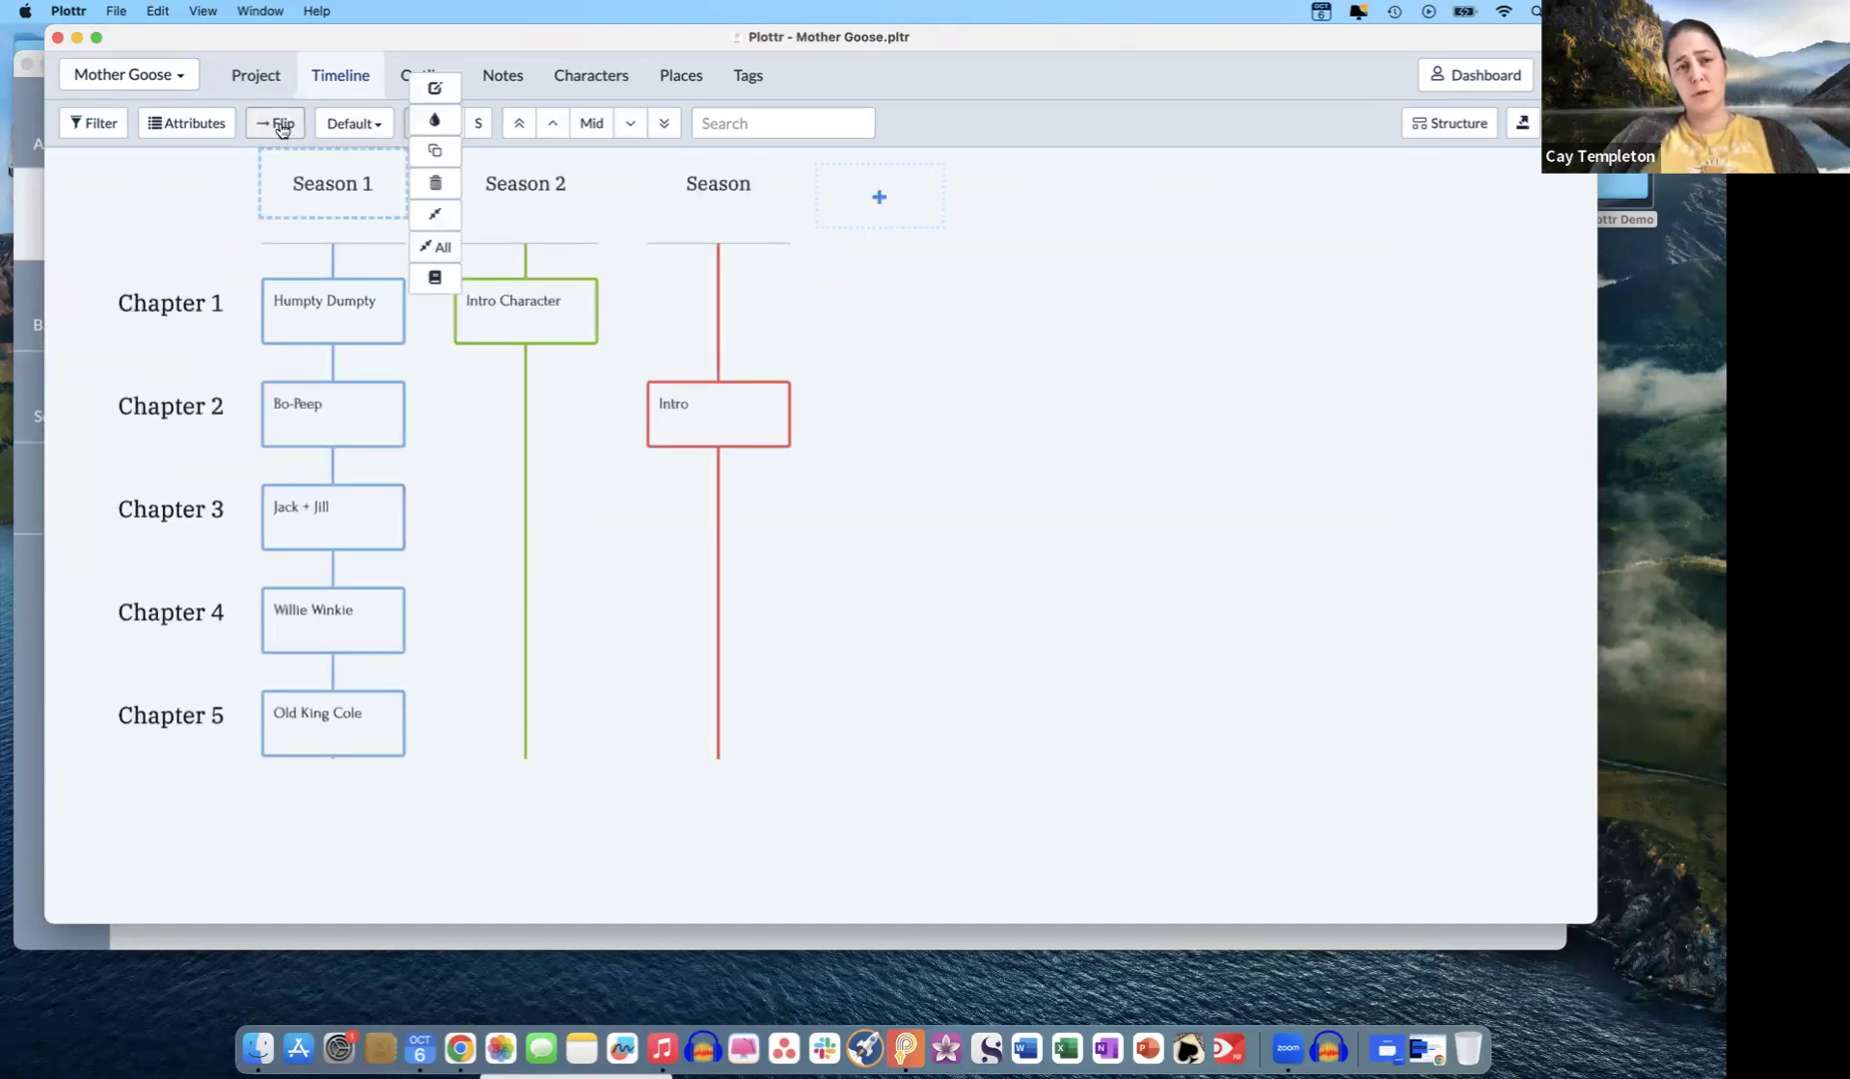
left_click(280, 123)
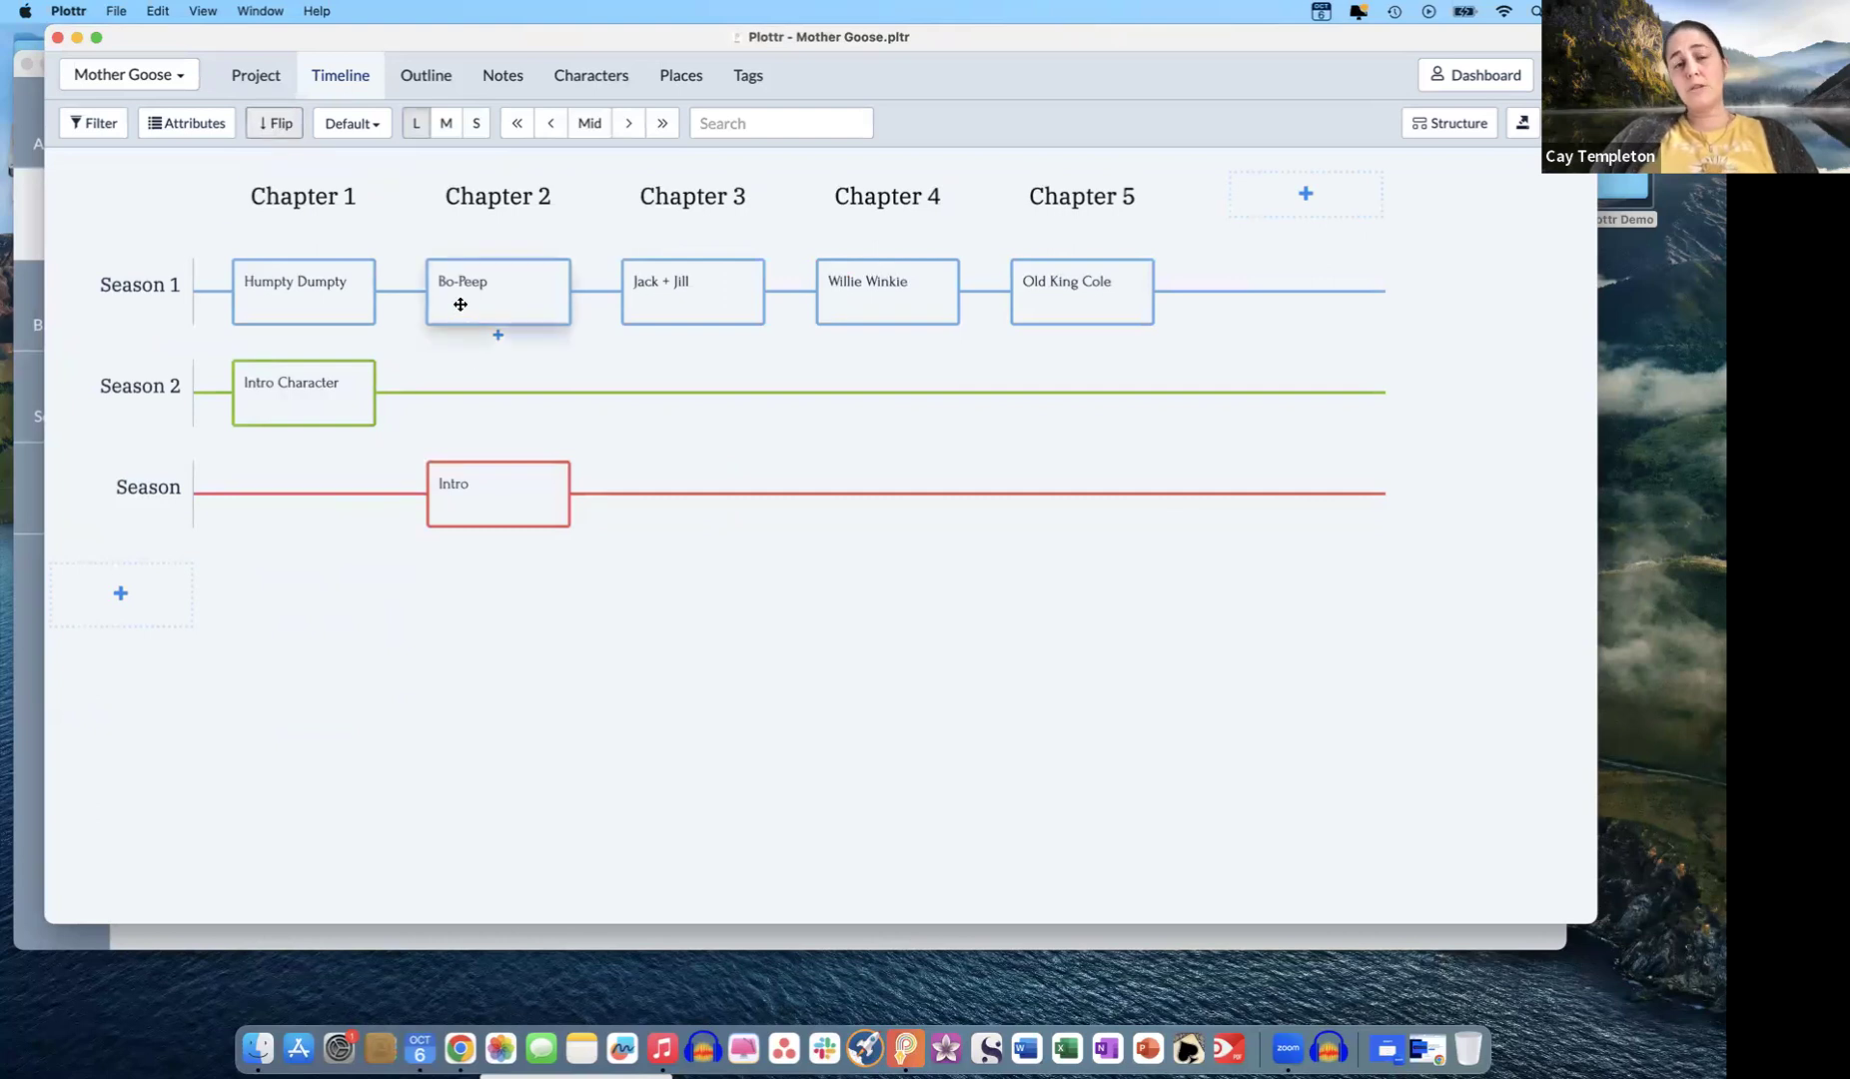
- Delete the "Intro Character" scene from the Season 2 plotline and confirm the deletion
left_click(330, 385)
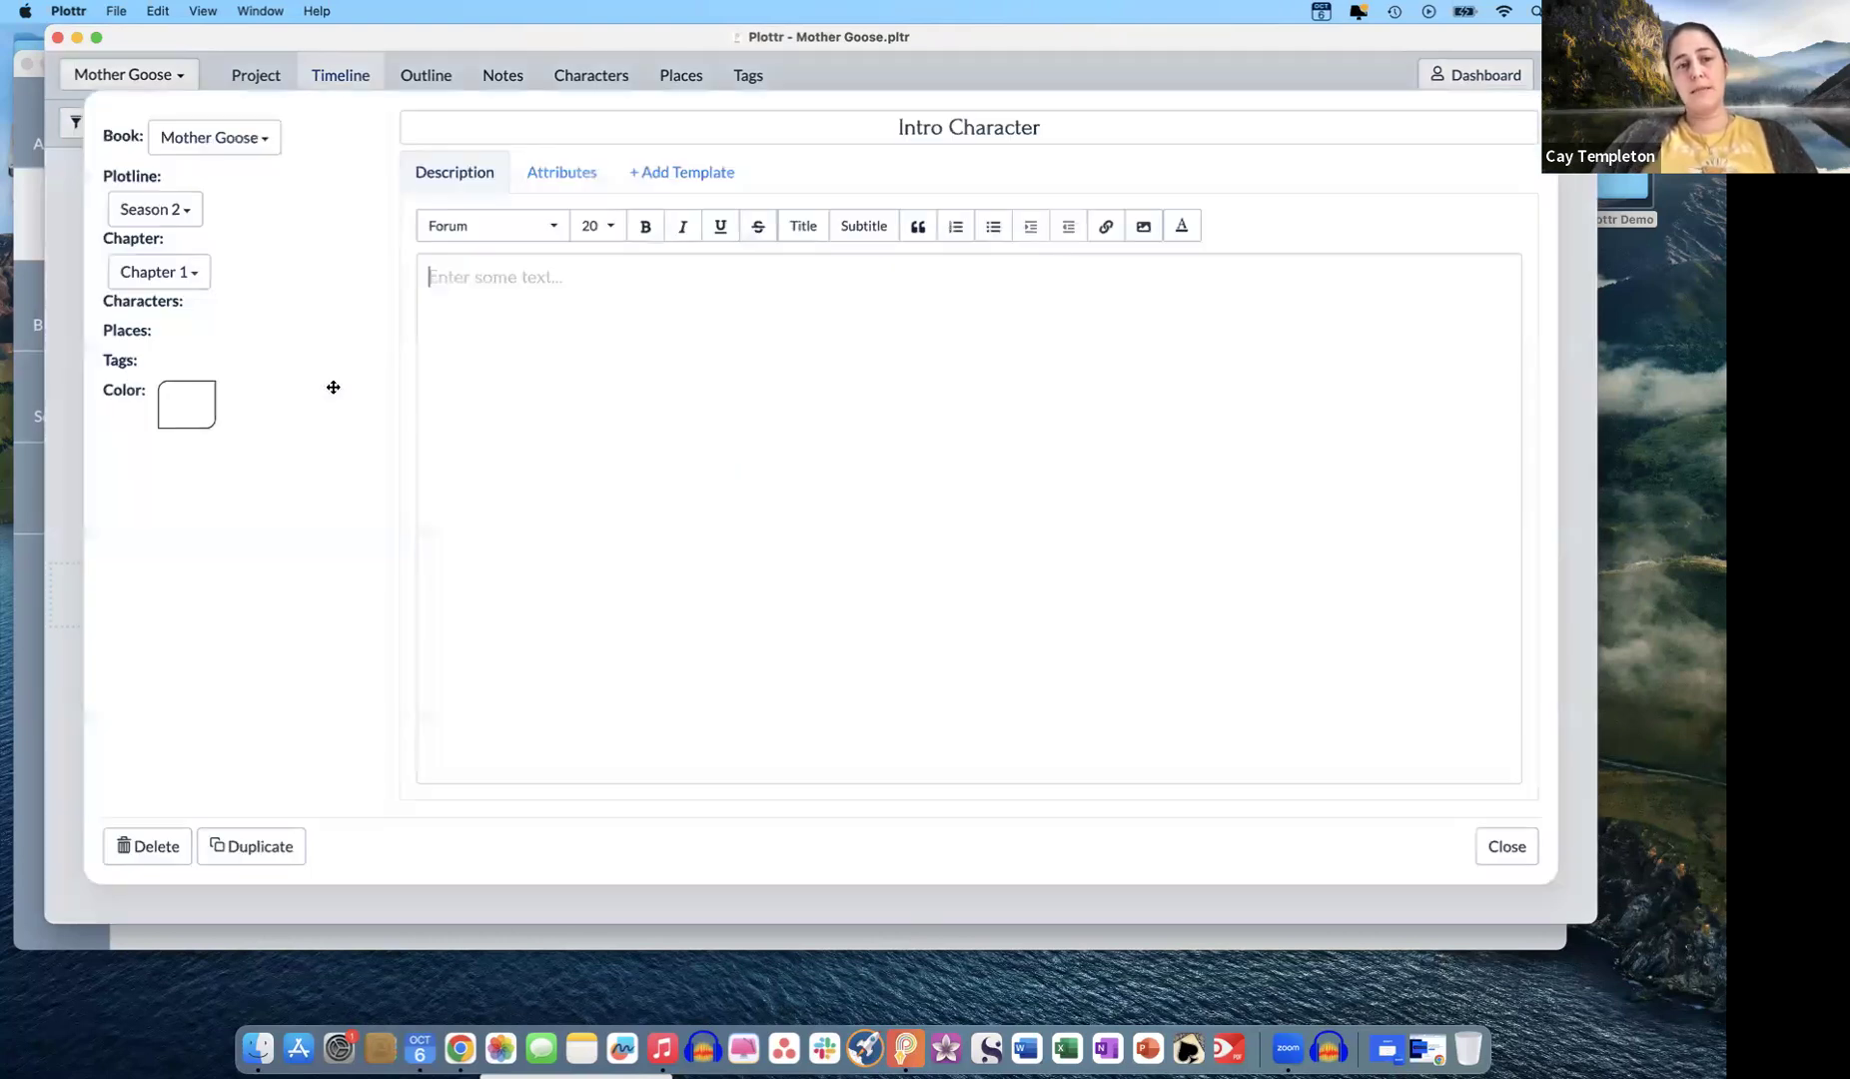
left_click(146, 845)
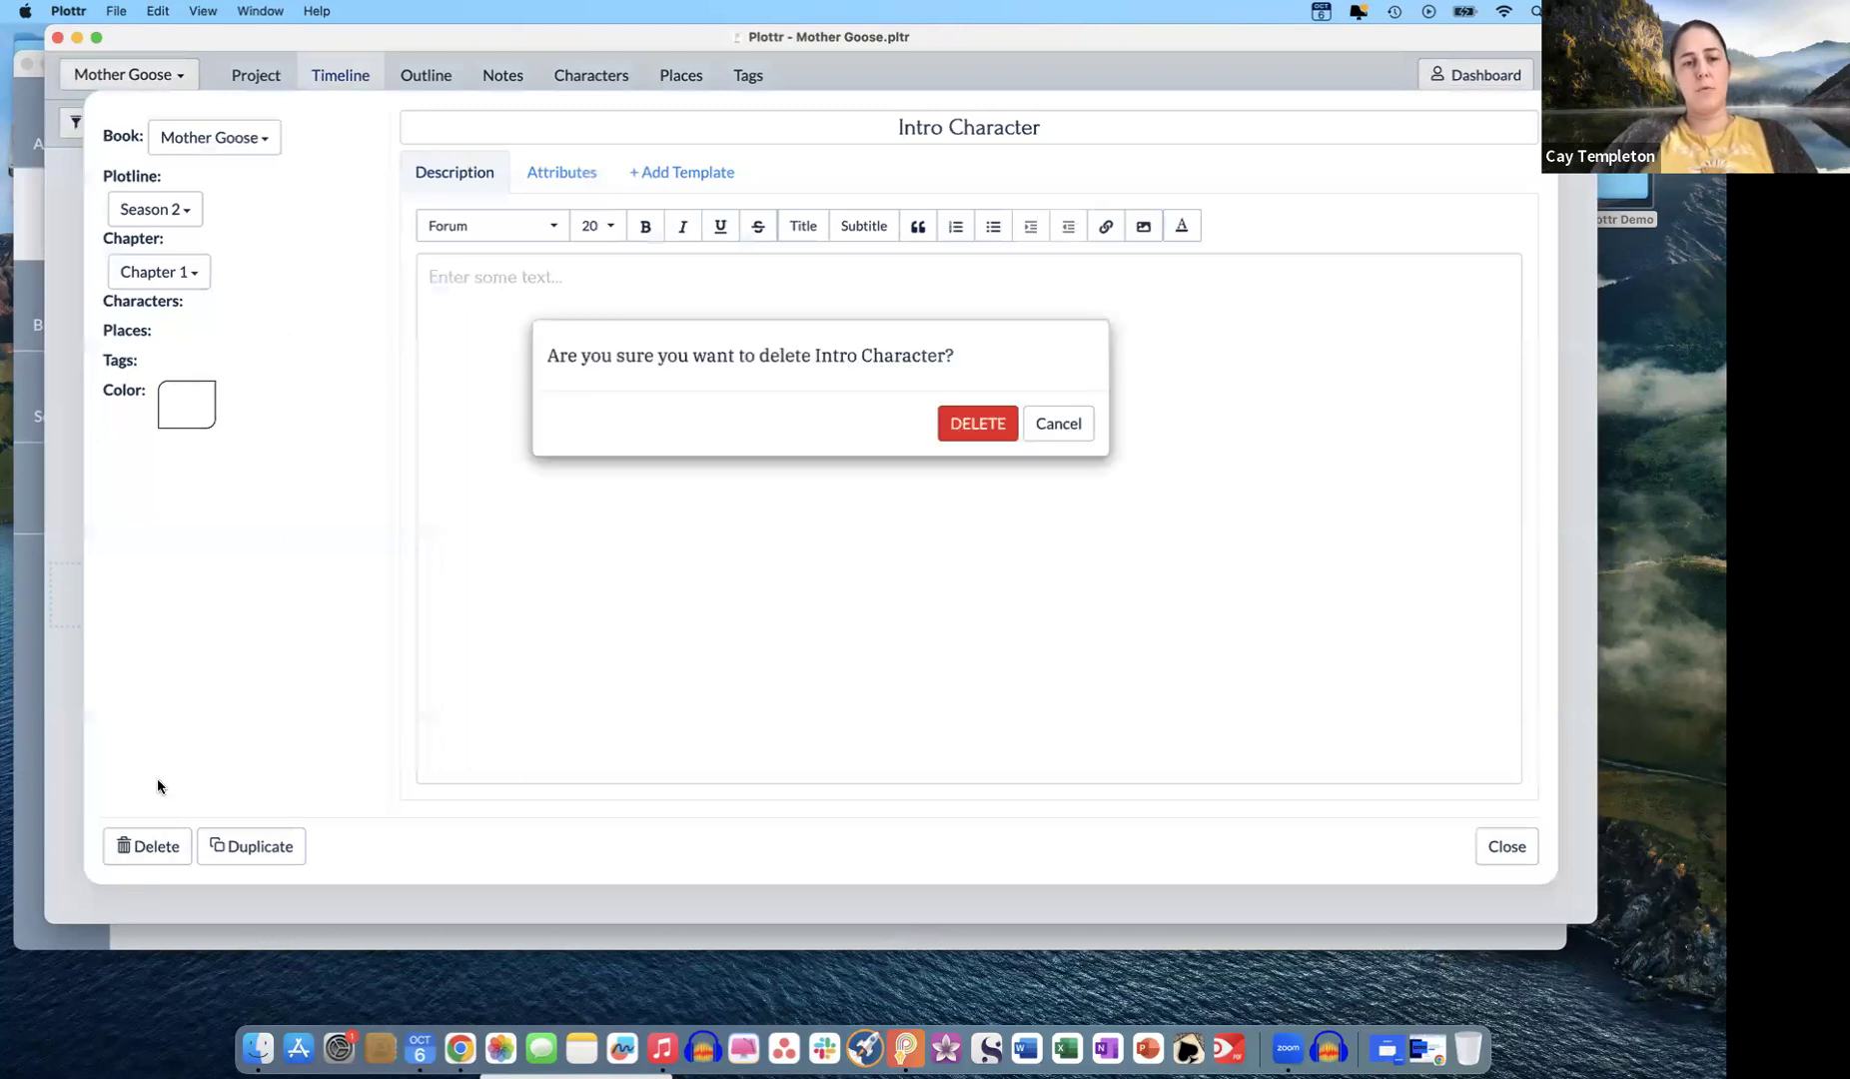
left_click(954, 425)
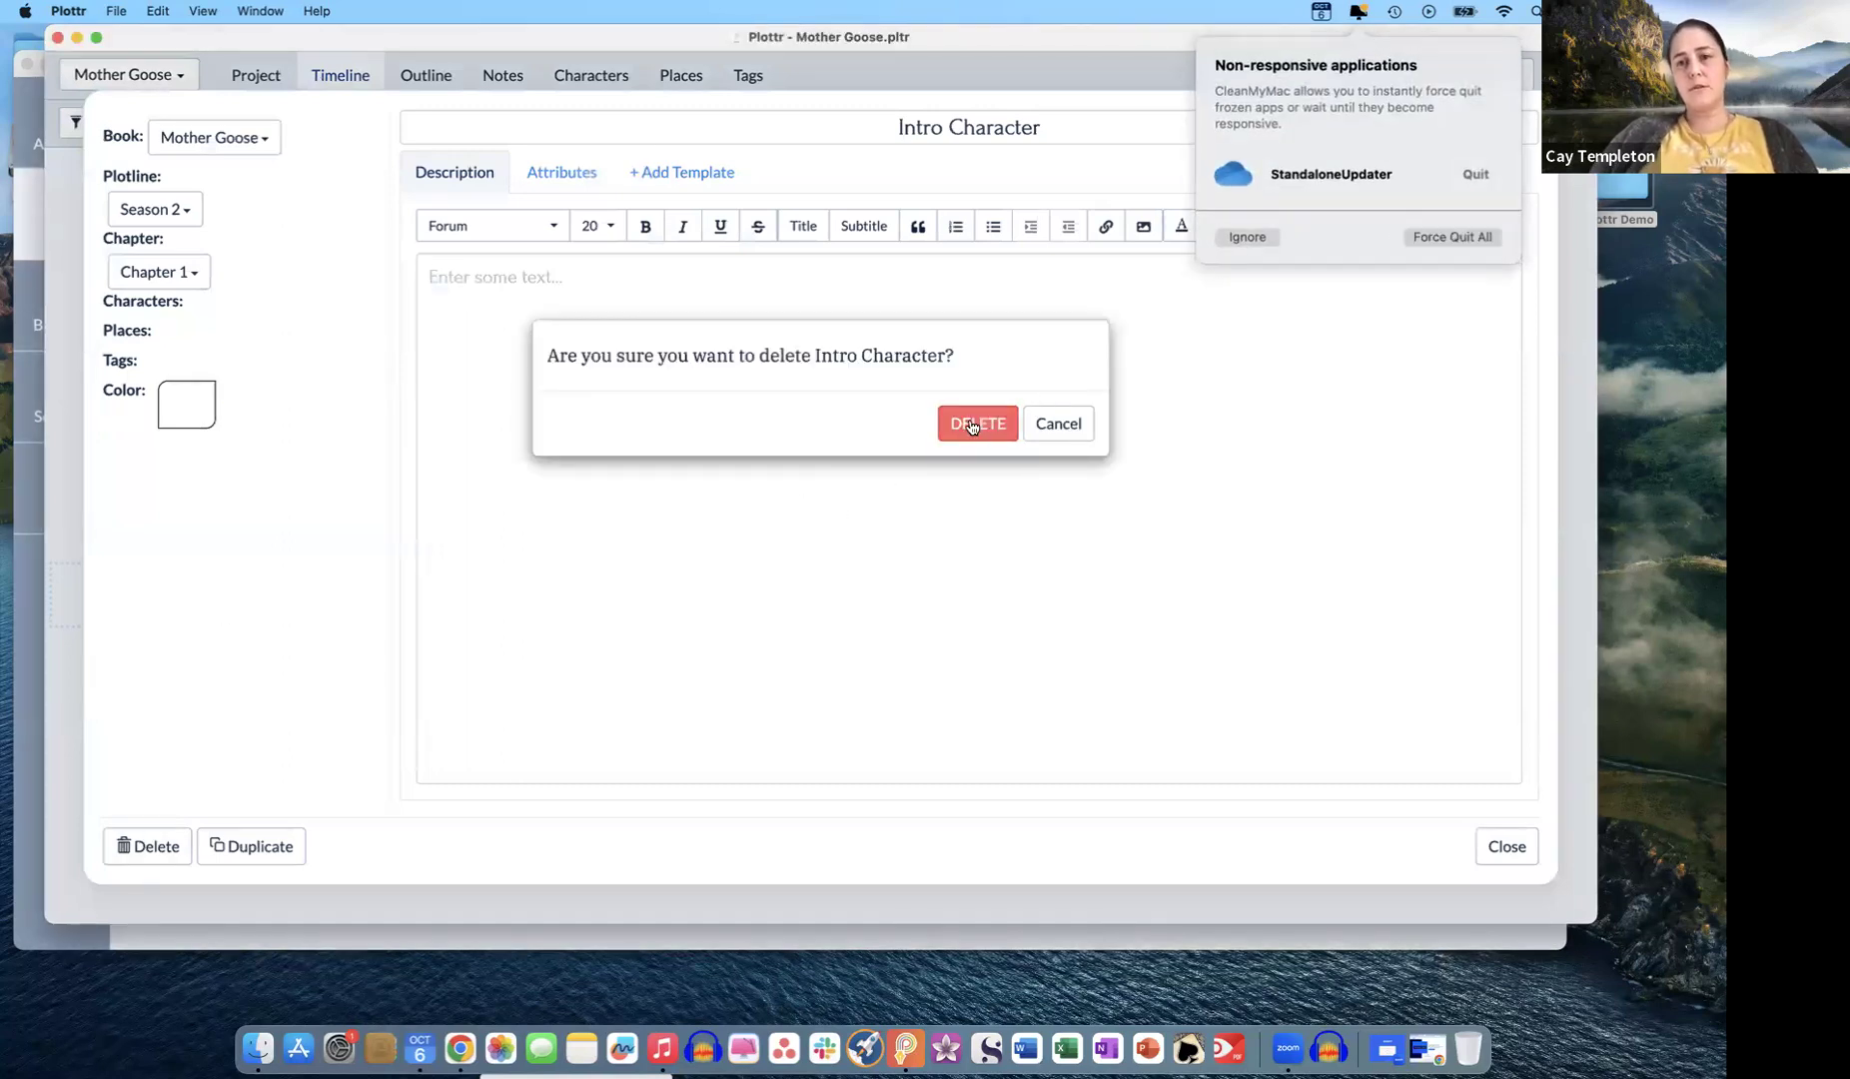
- Try Humpty Dumpty on Season 2 and Bo-Peep on the Season plotline in Chapter 3, and return both scenes to Season 1
left_click_drag(304, 293, 305, 385)
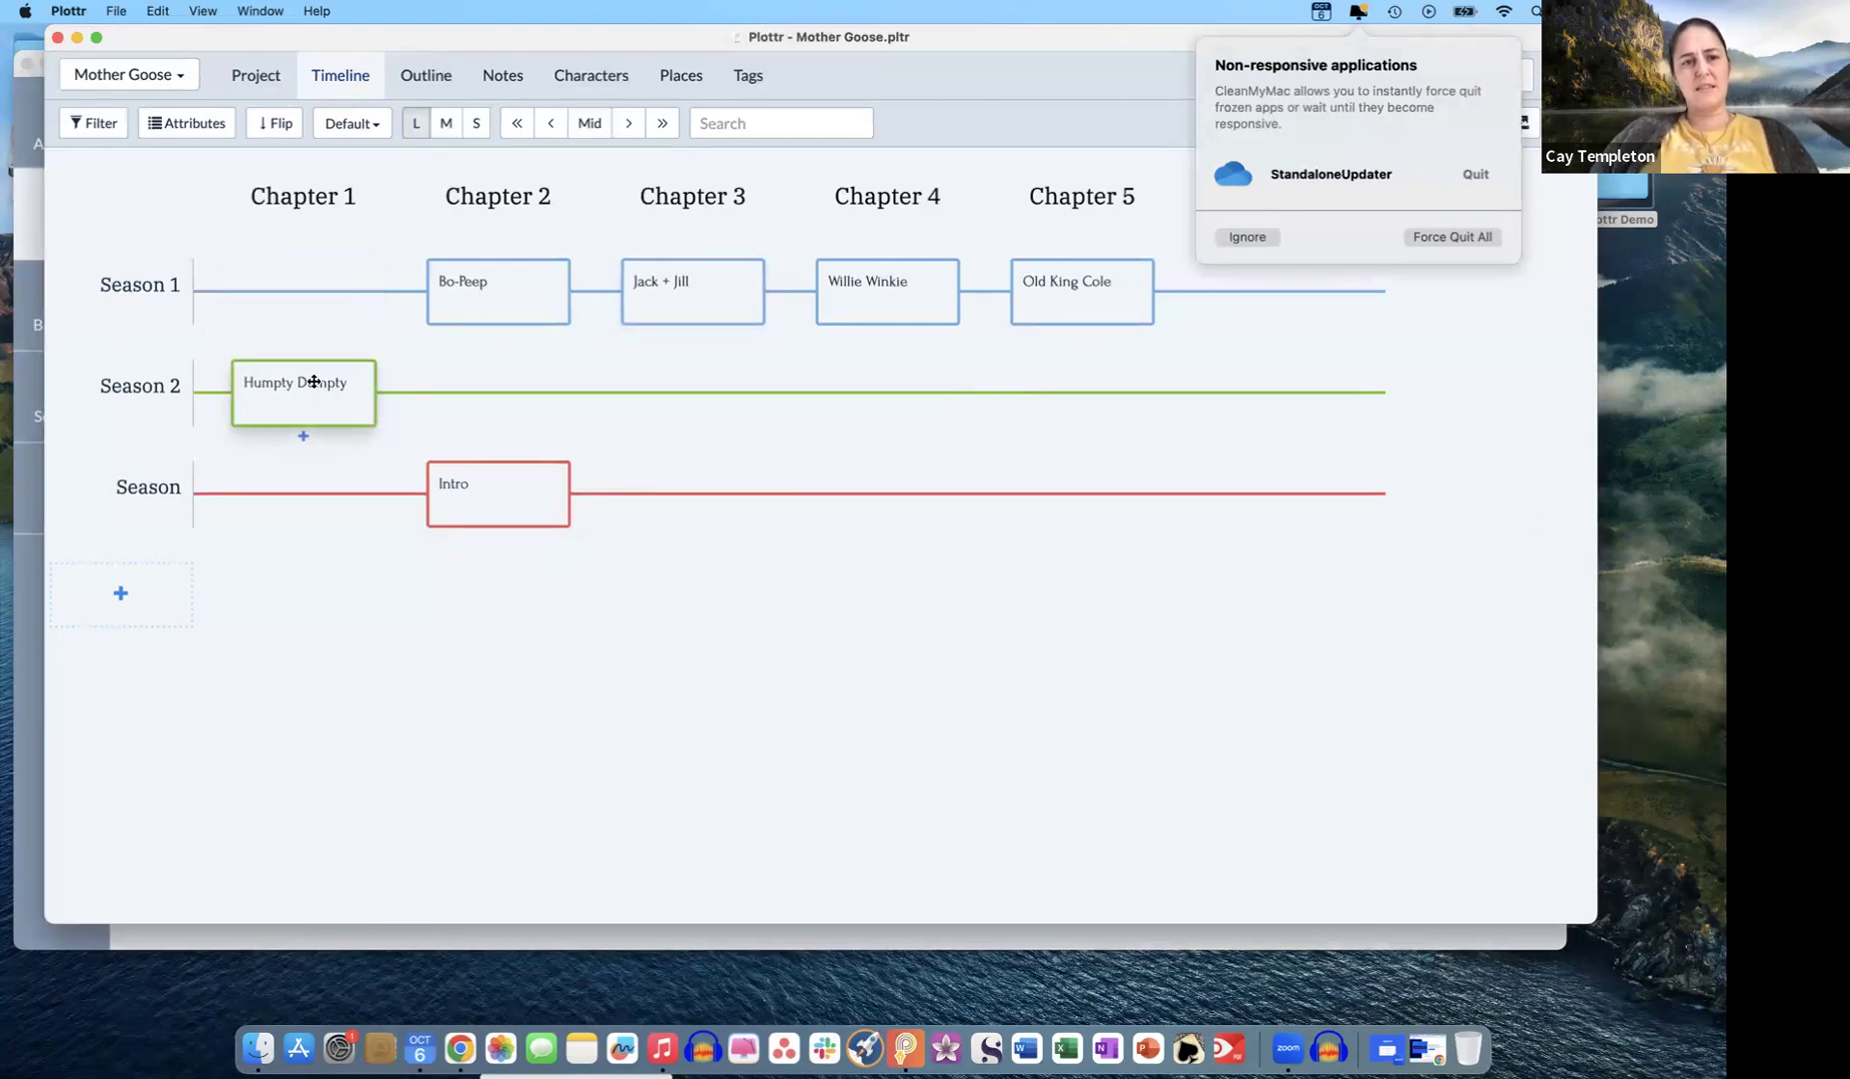
left_click_drag(500, 289, 724, 504)
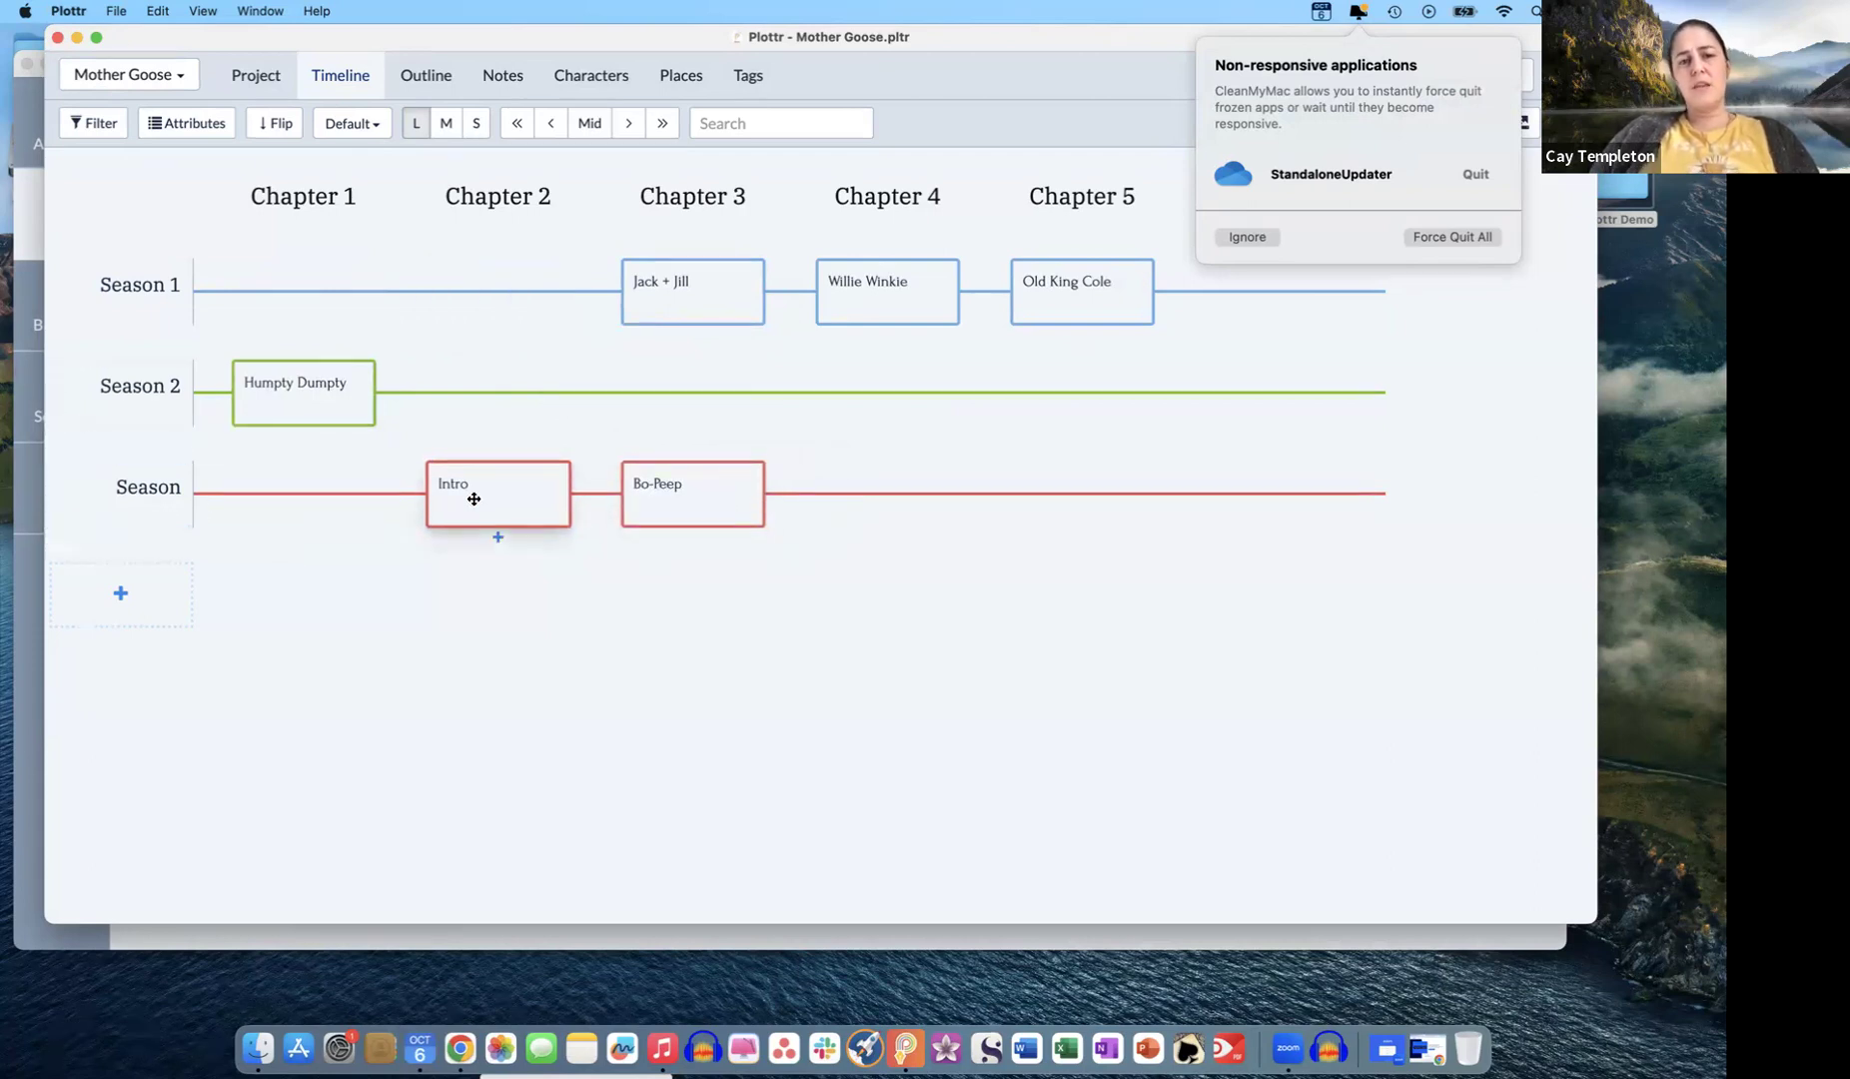
left_click_drag(677, 486, 496, 287)
left_click_drag(298, 397, 315, 277)
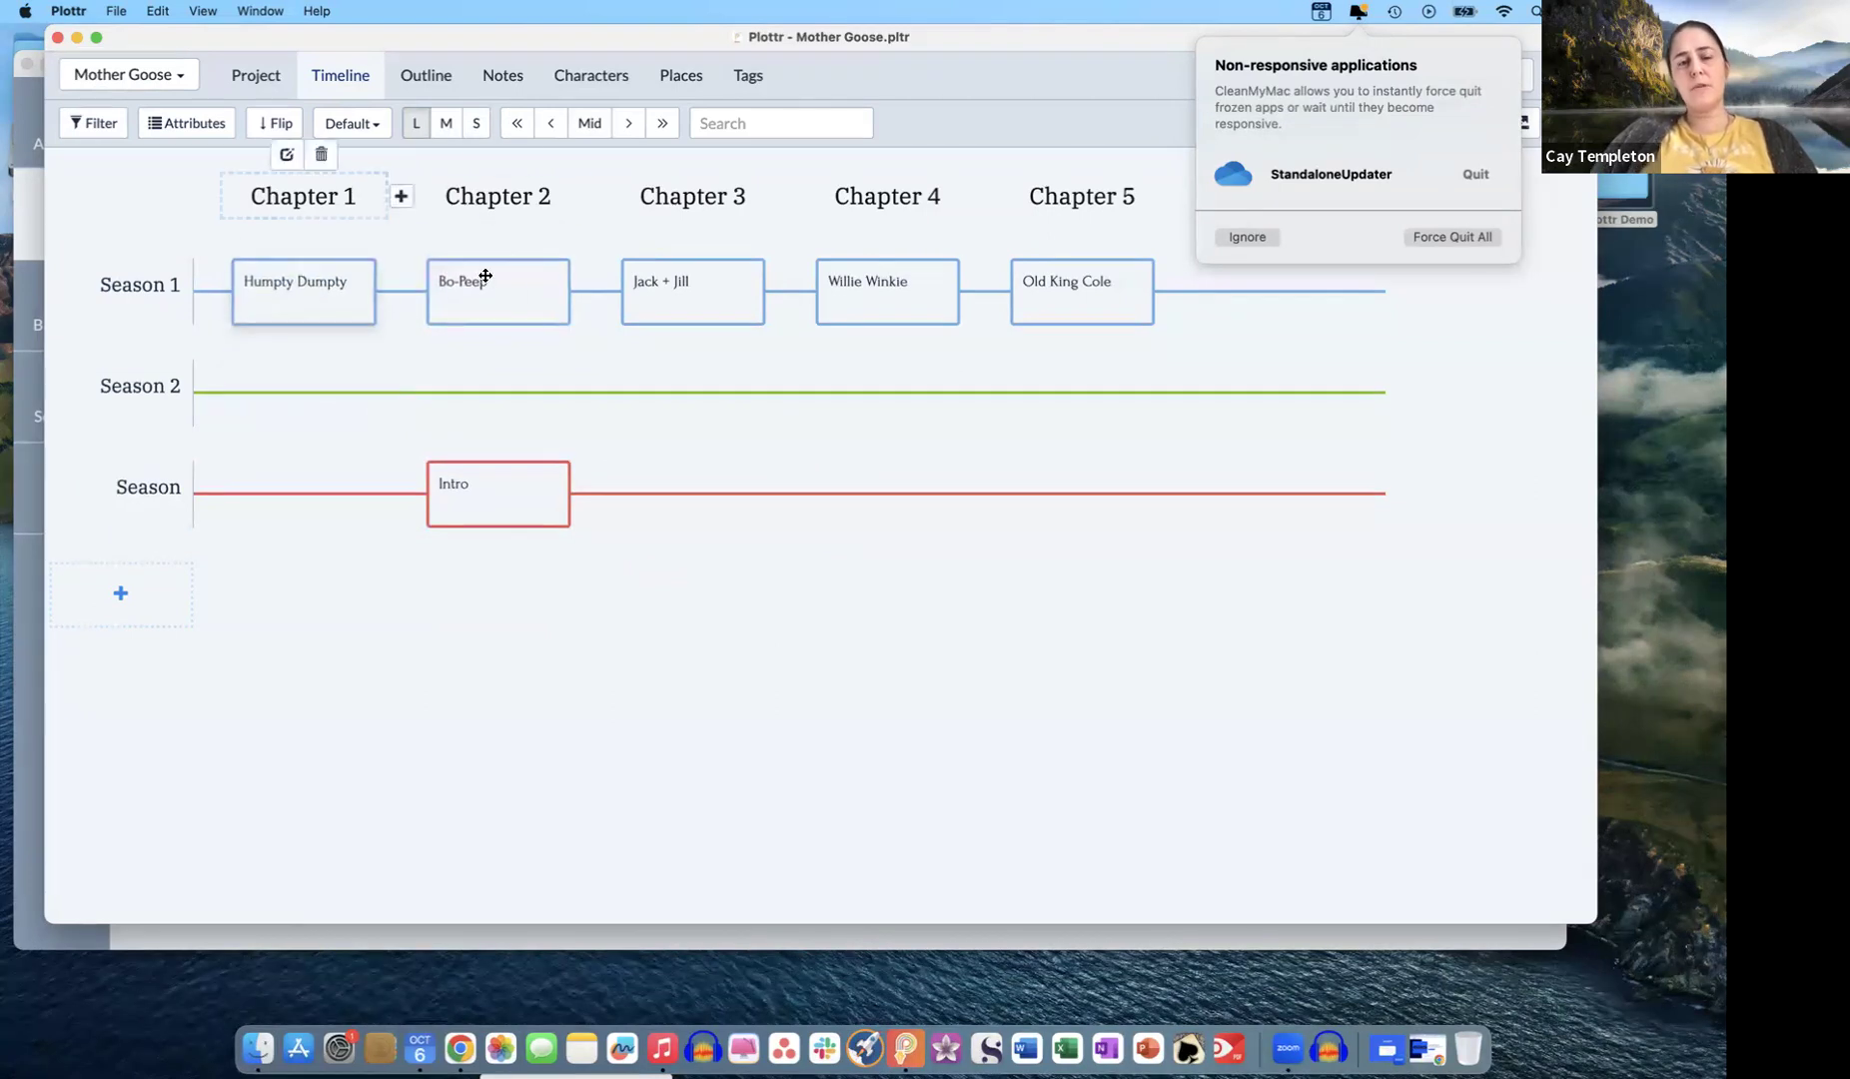
- Swap two Season 1 scenes so Bo-Peep sits in Chapter 1 and Humpty Dumpty in Chapter 2
left_click_drag(516, 303, 318, 309)
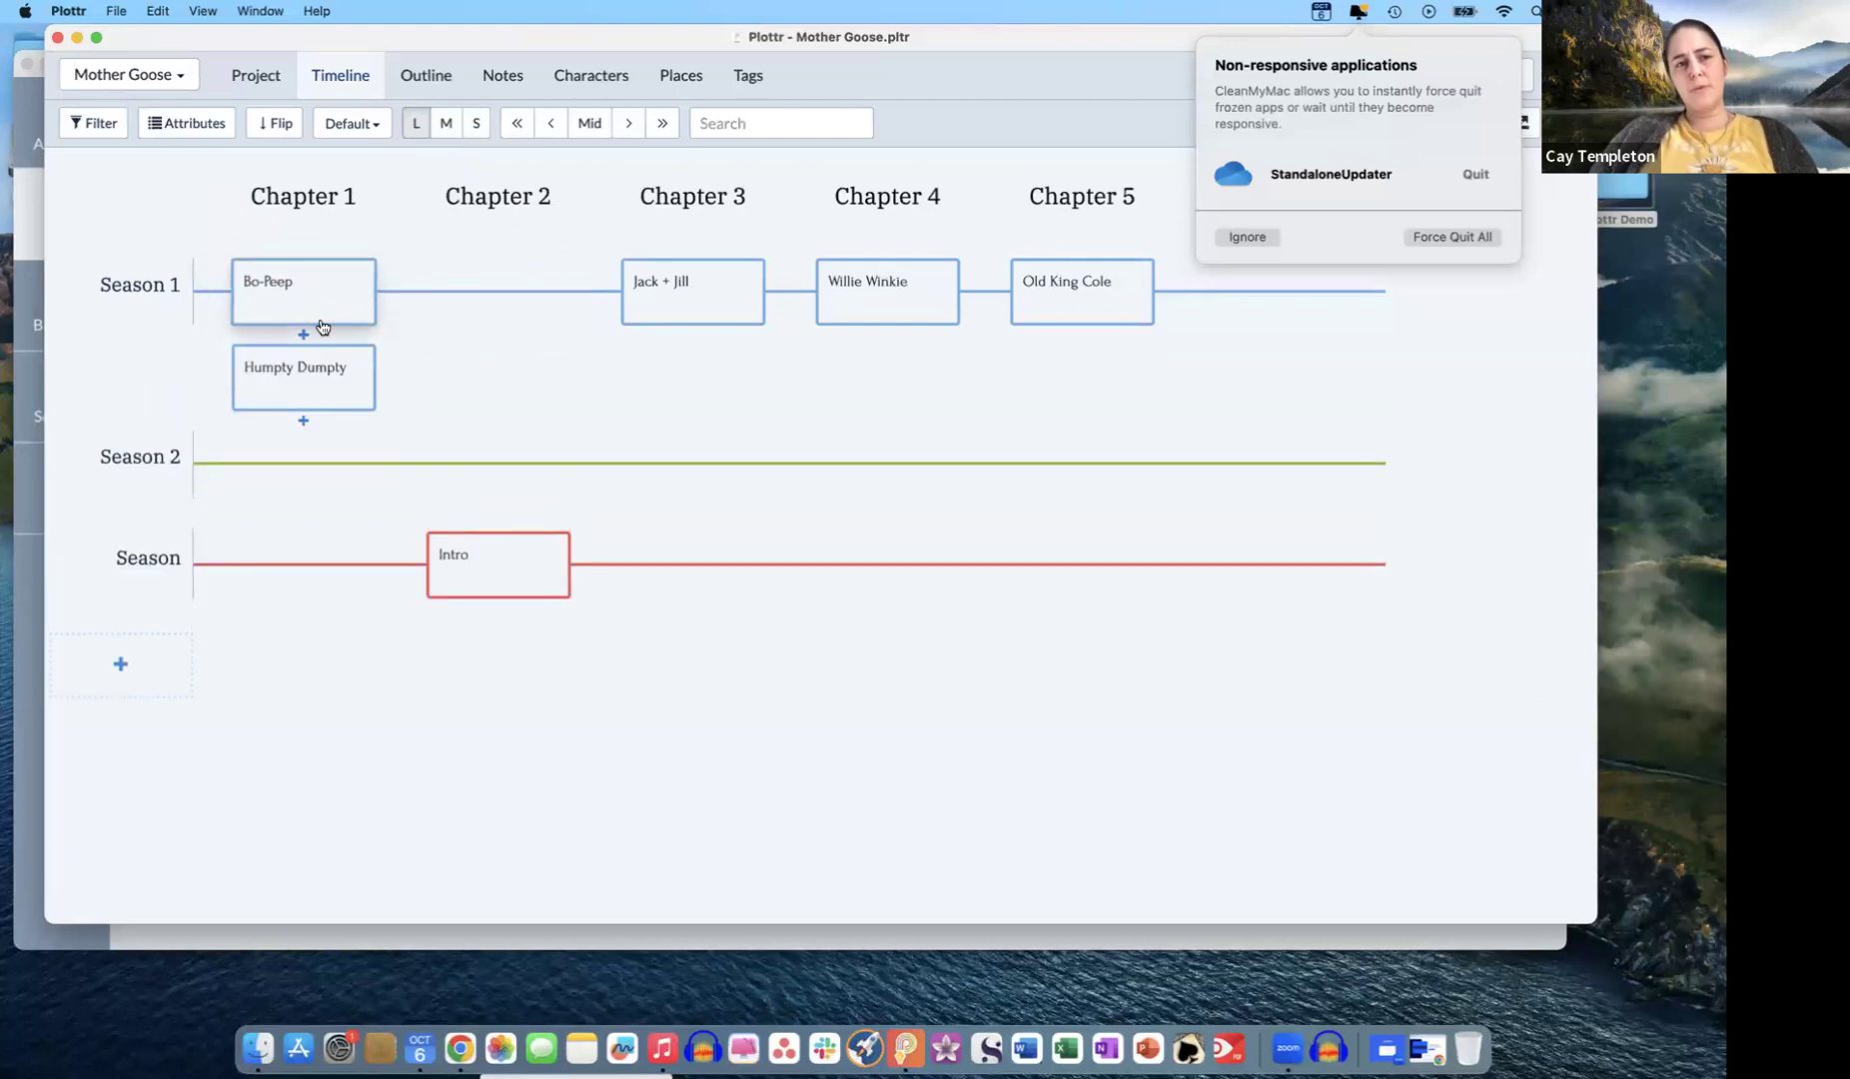
left_click_drag(340, 400, 568, 318)
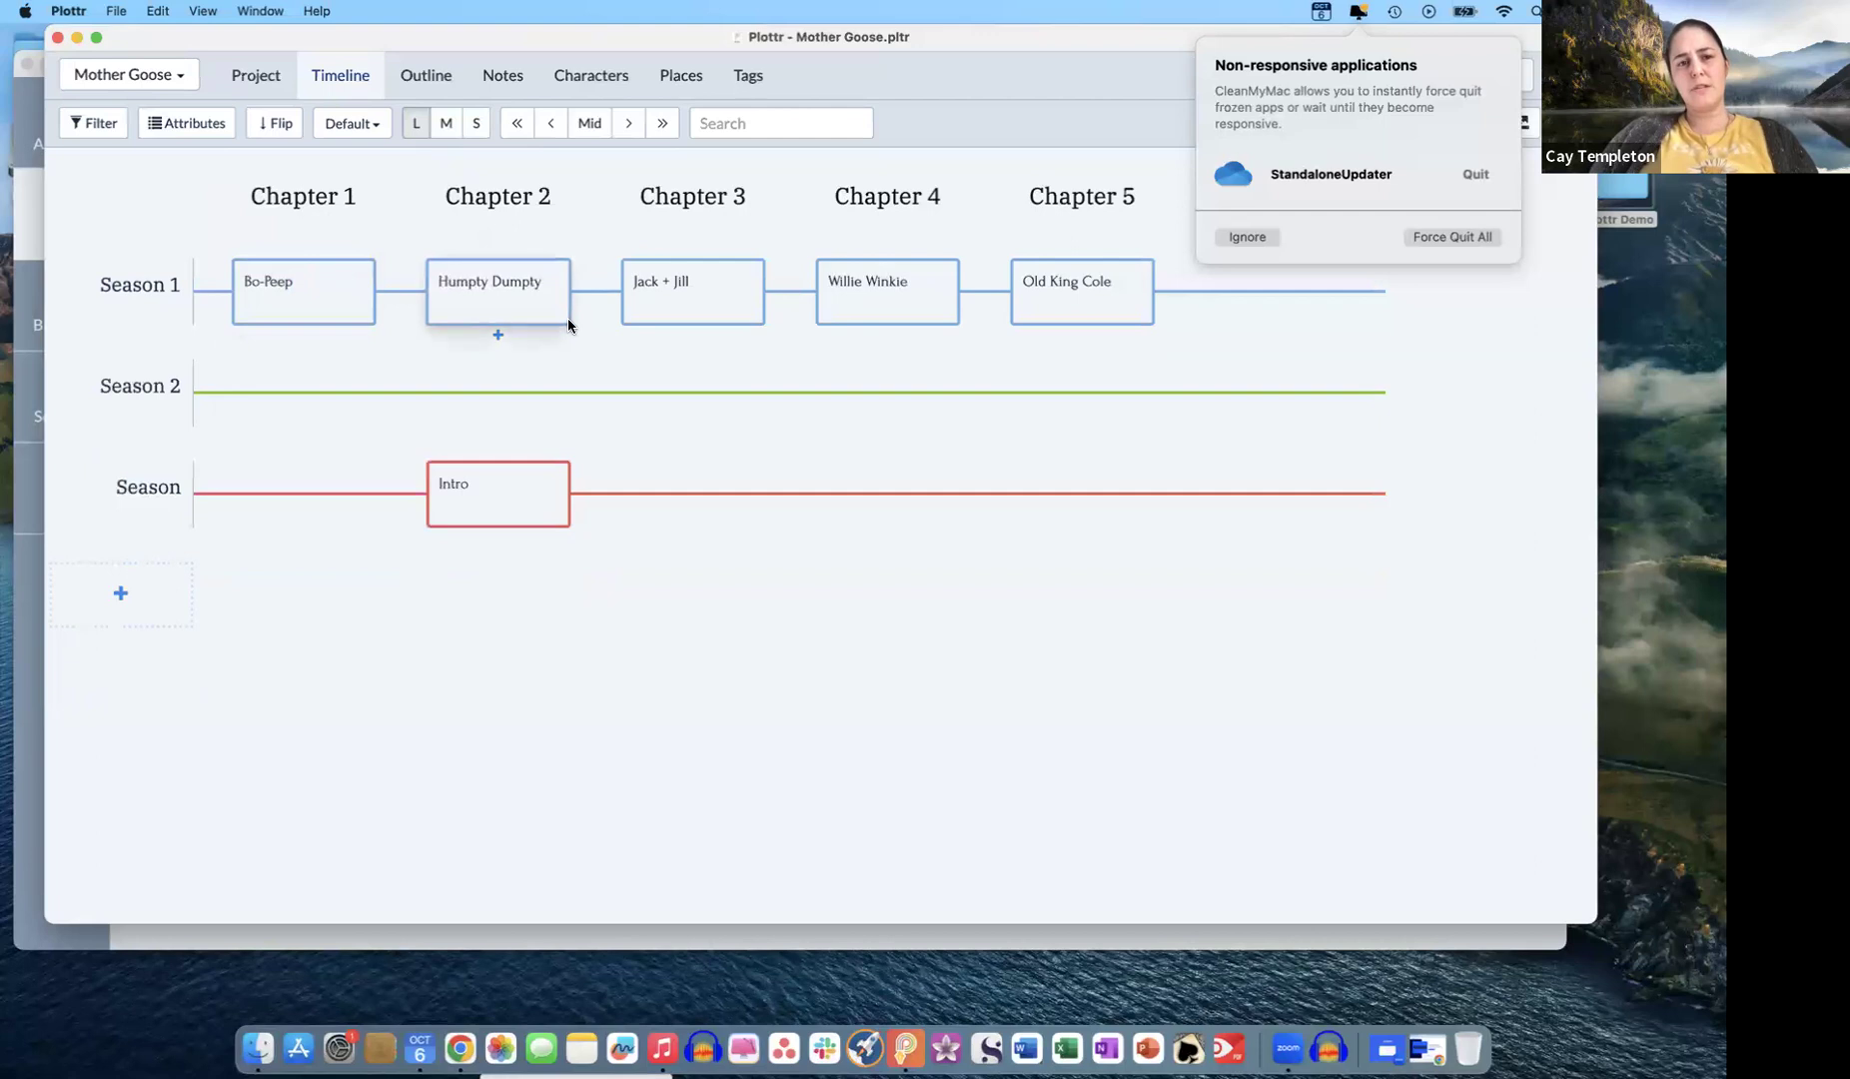
- Delete the "Intro" scene from the Season plotline in Chapter 2 and confirm the deletion
left_click(513, 494)
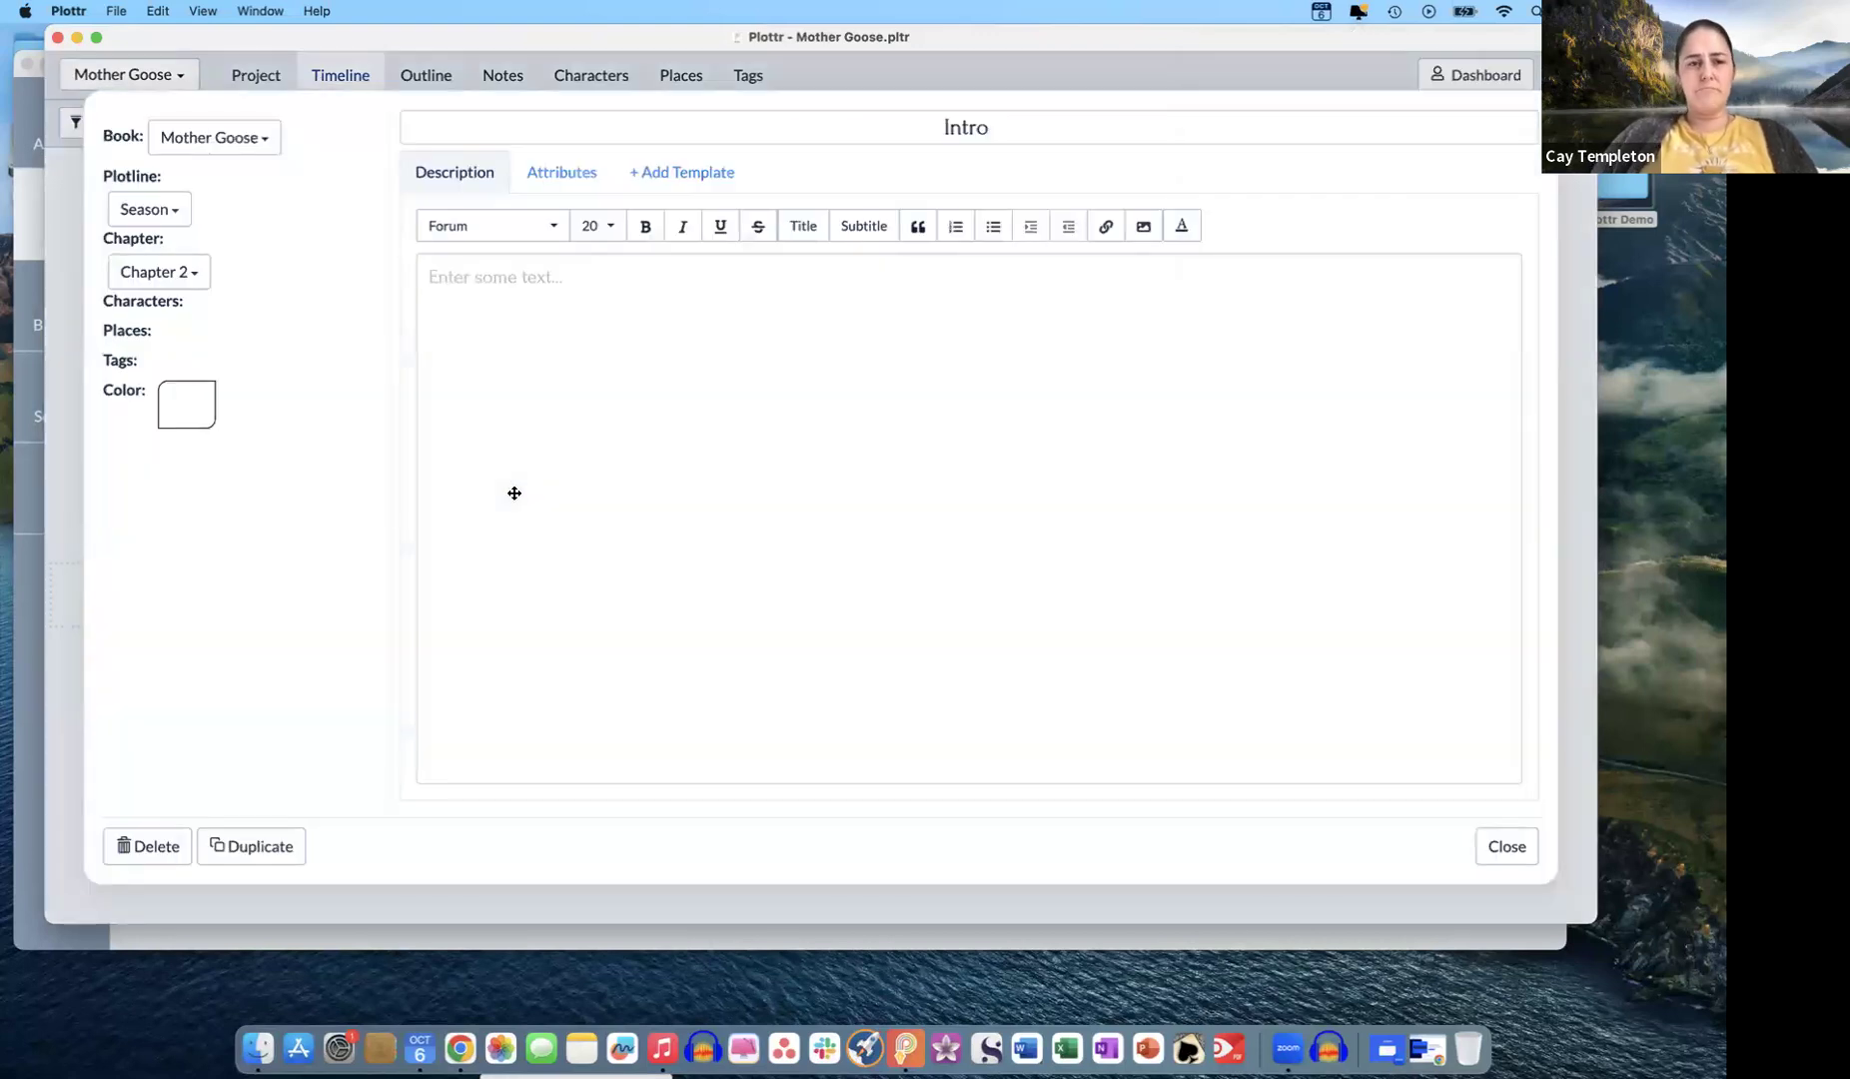
left_click(158, 858)
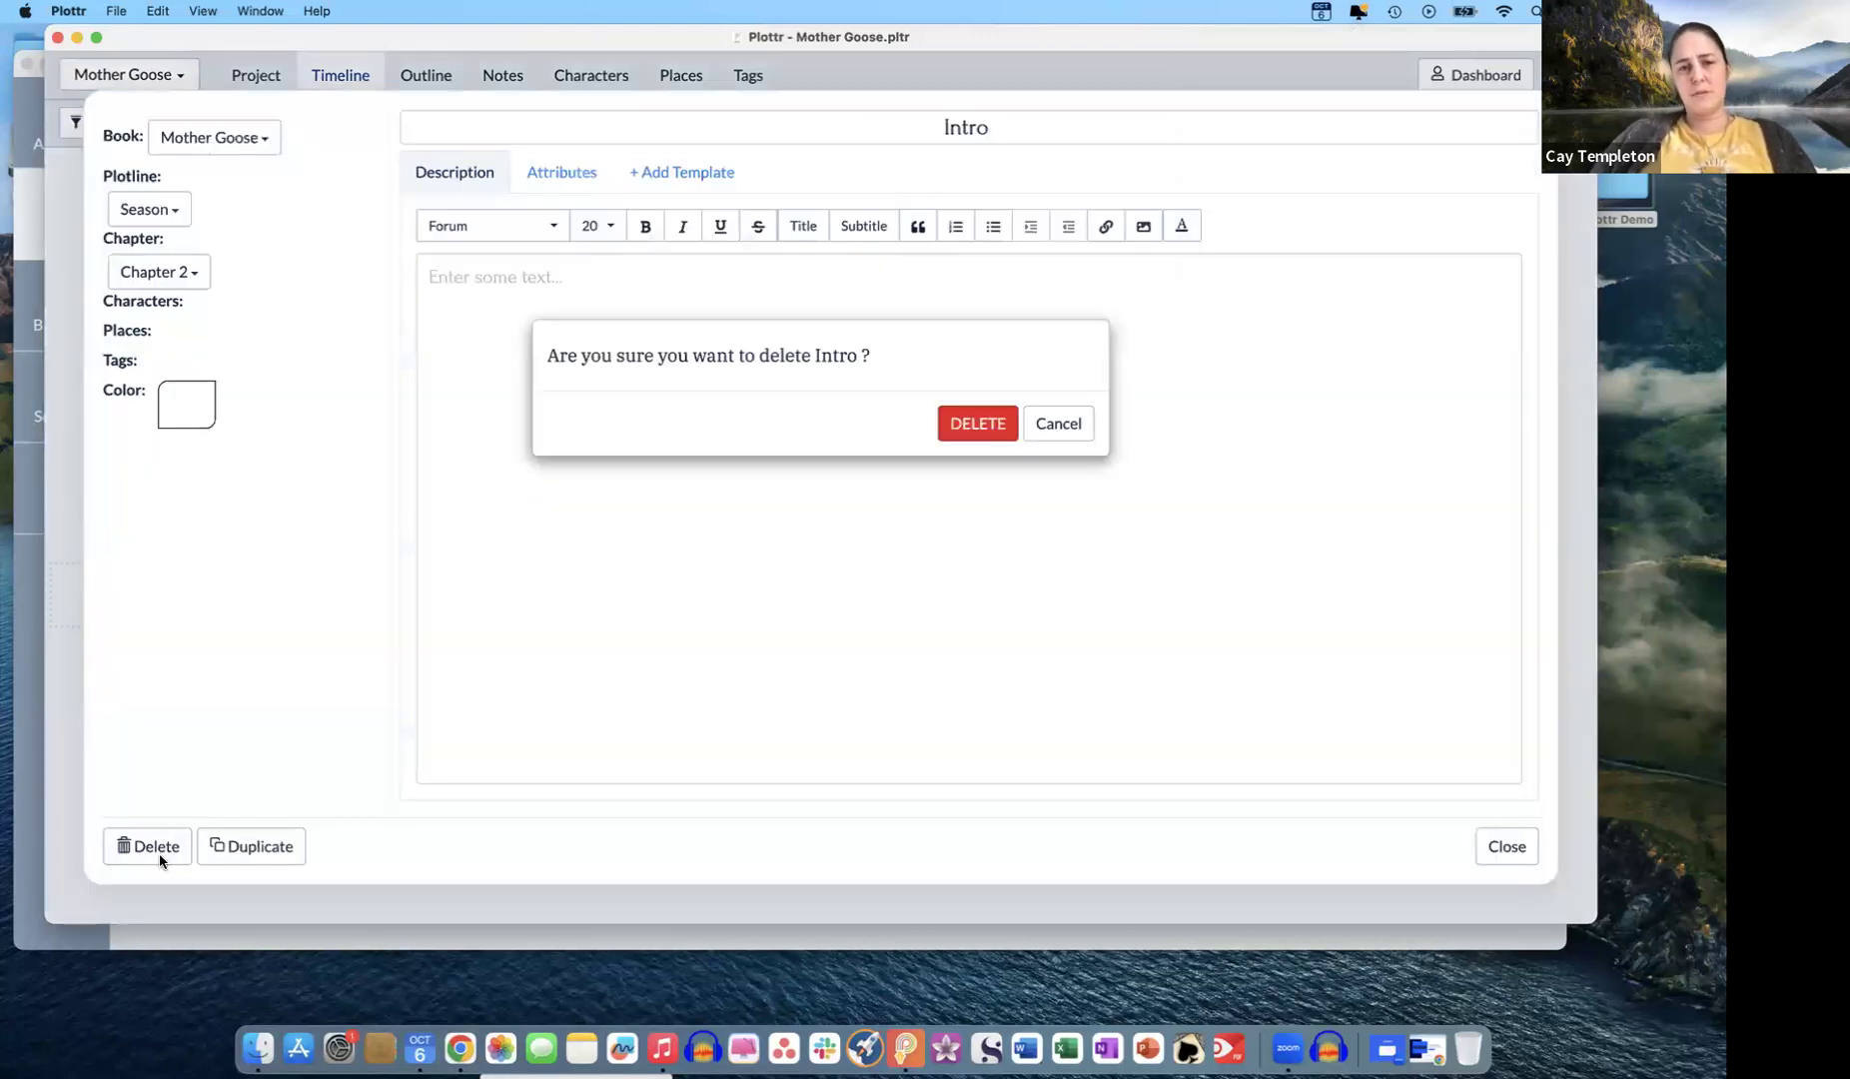
left_click(978, 422)
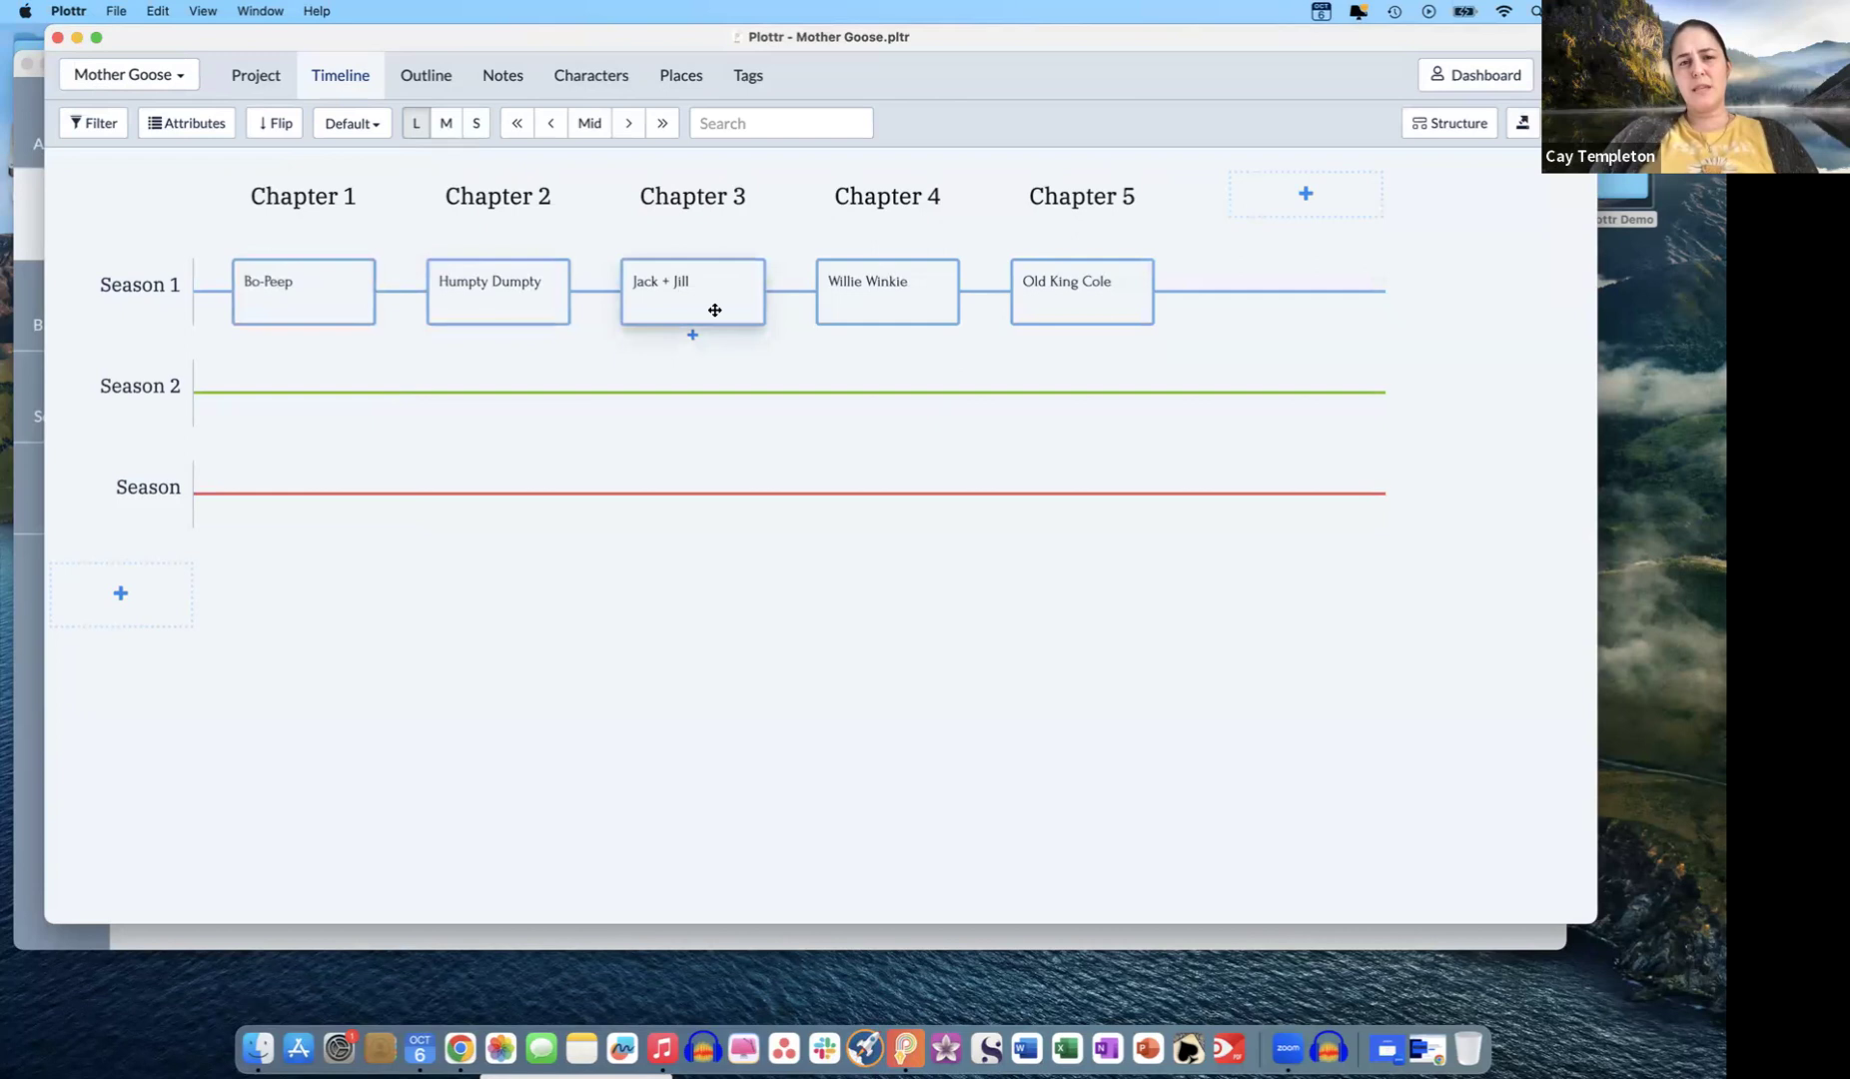
- Swap Bo-Peep and Jack + Jill on Season 1, placing Bo-Peep in Chapter 3 and Jack + Jill in Chapter 1
left_click_drag(301, 285, 700, 268)
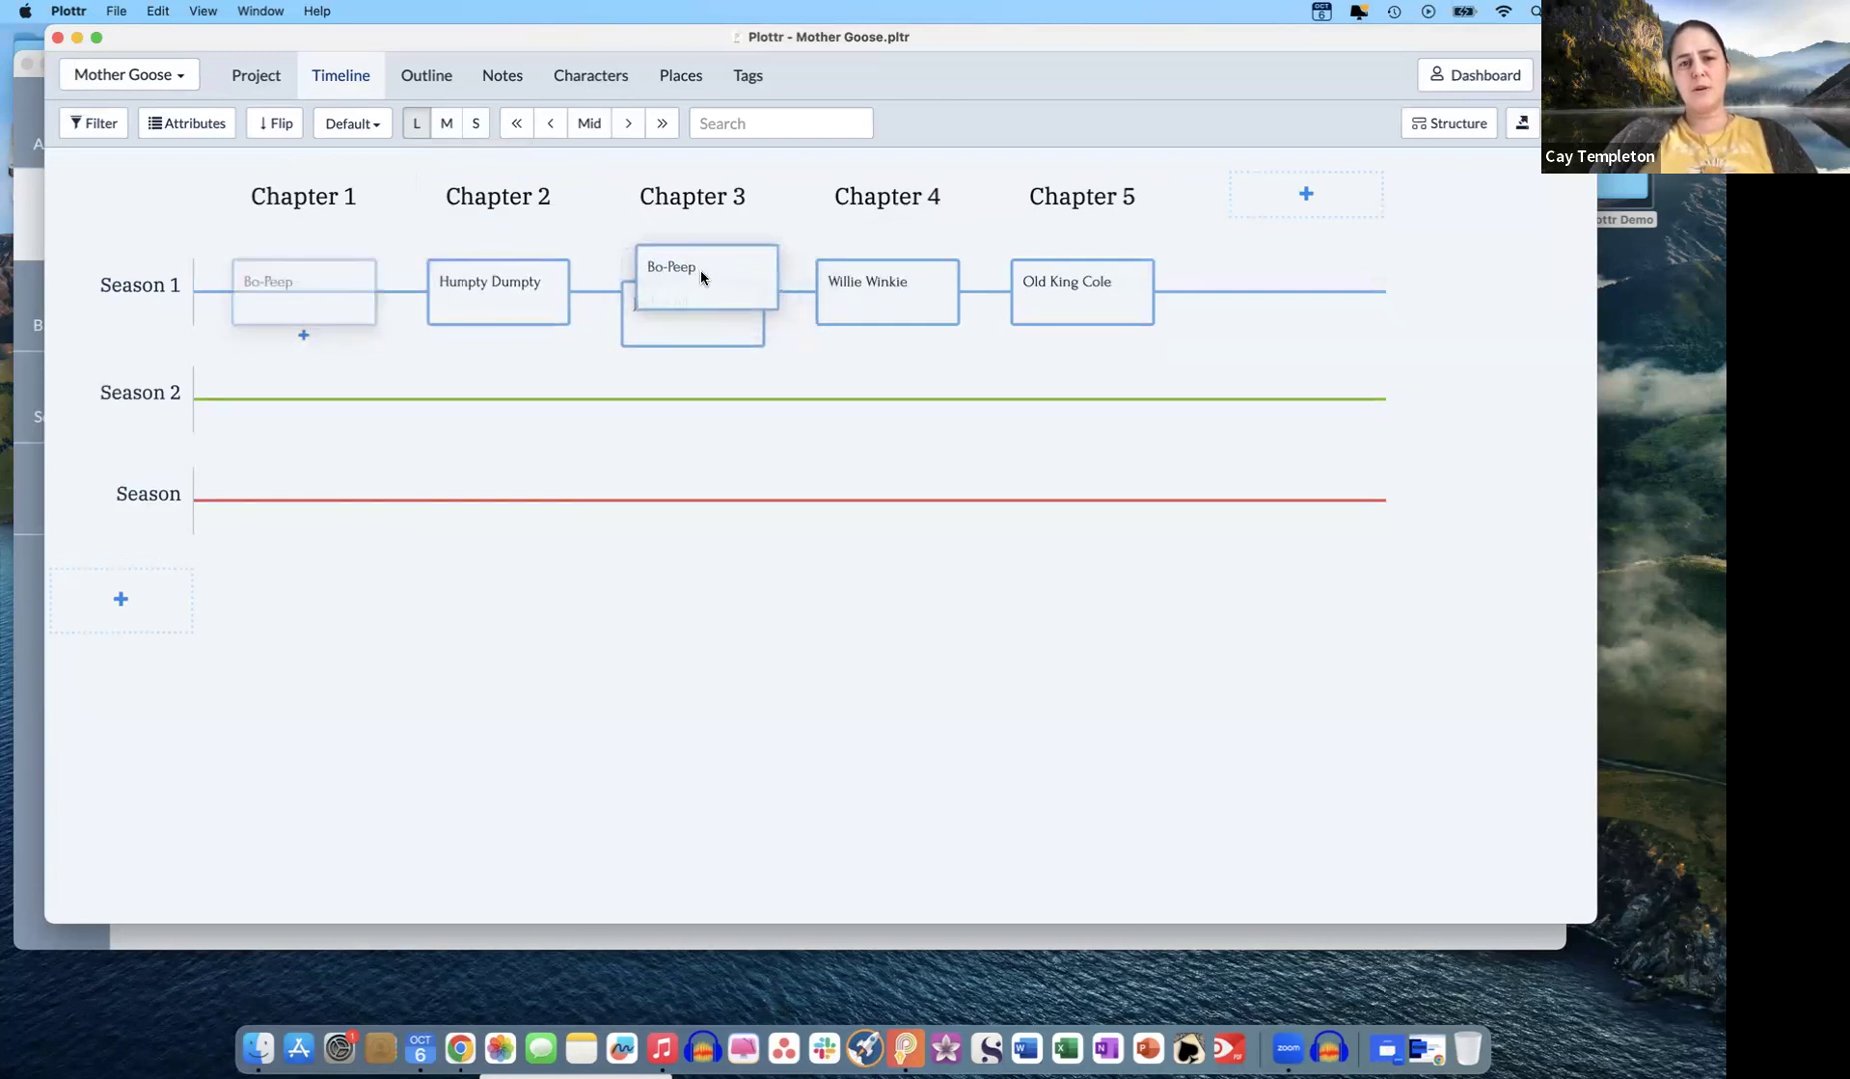
left_click_drag(705, 366, 298, 272)
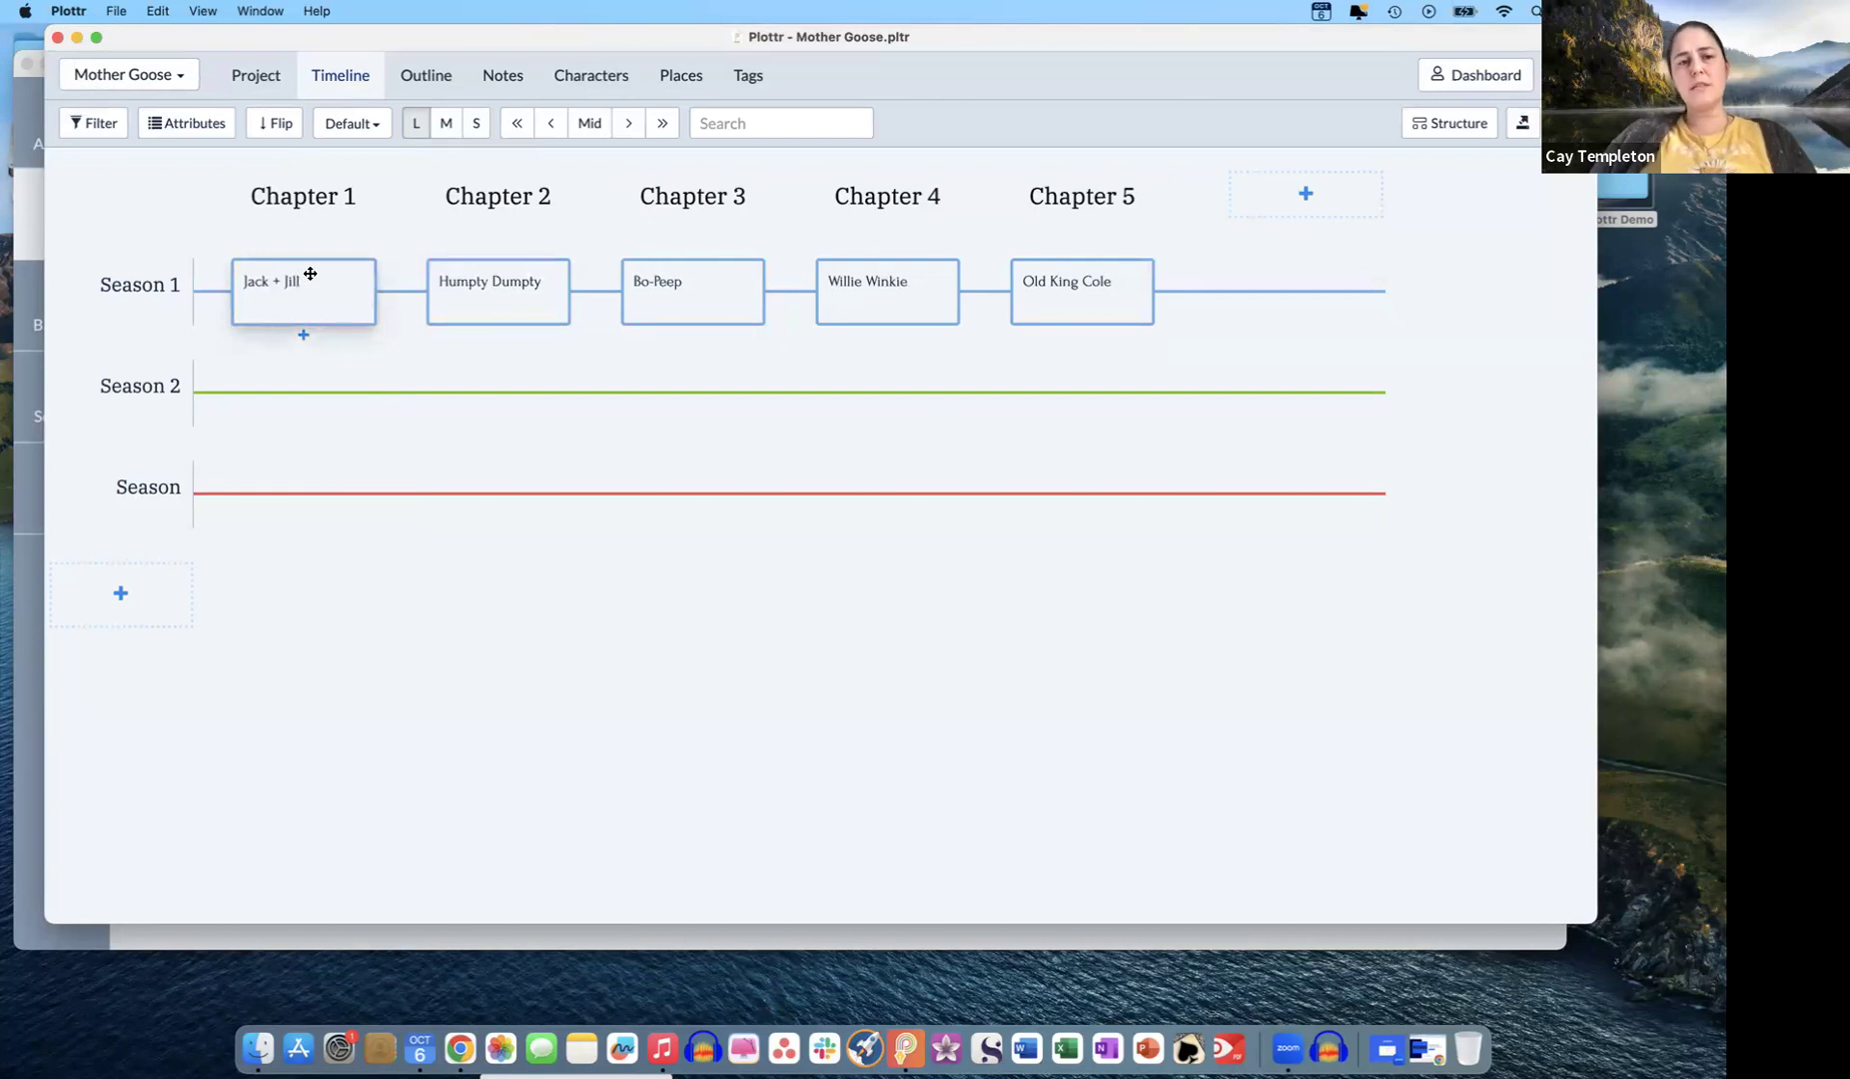
- Rearrange the Season 1 scenes to Humpty Dumpty in Chapter 1, Bo-Peep in Chapter 2 and Jack + Jill in Chapter 3
left_click_drag(310, 273, 517, 398)
left_click_drag(496, 266, 309, 292)
left_click_drag(662, 288, 434, 289)
left_click_drag(488, 384, 702, 296)
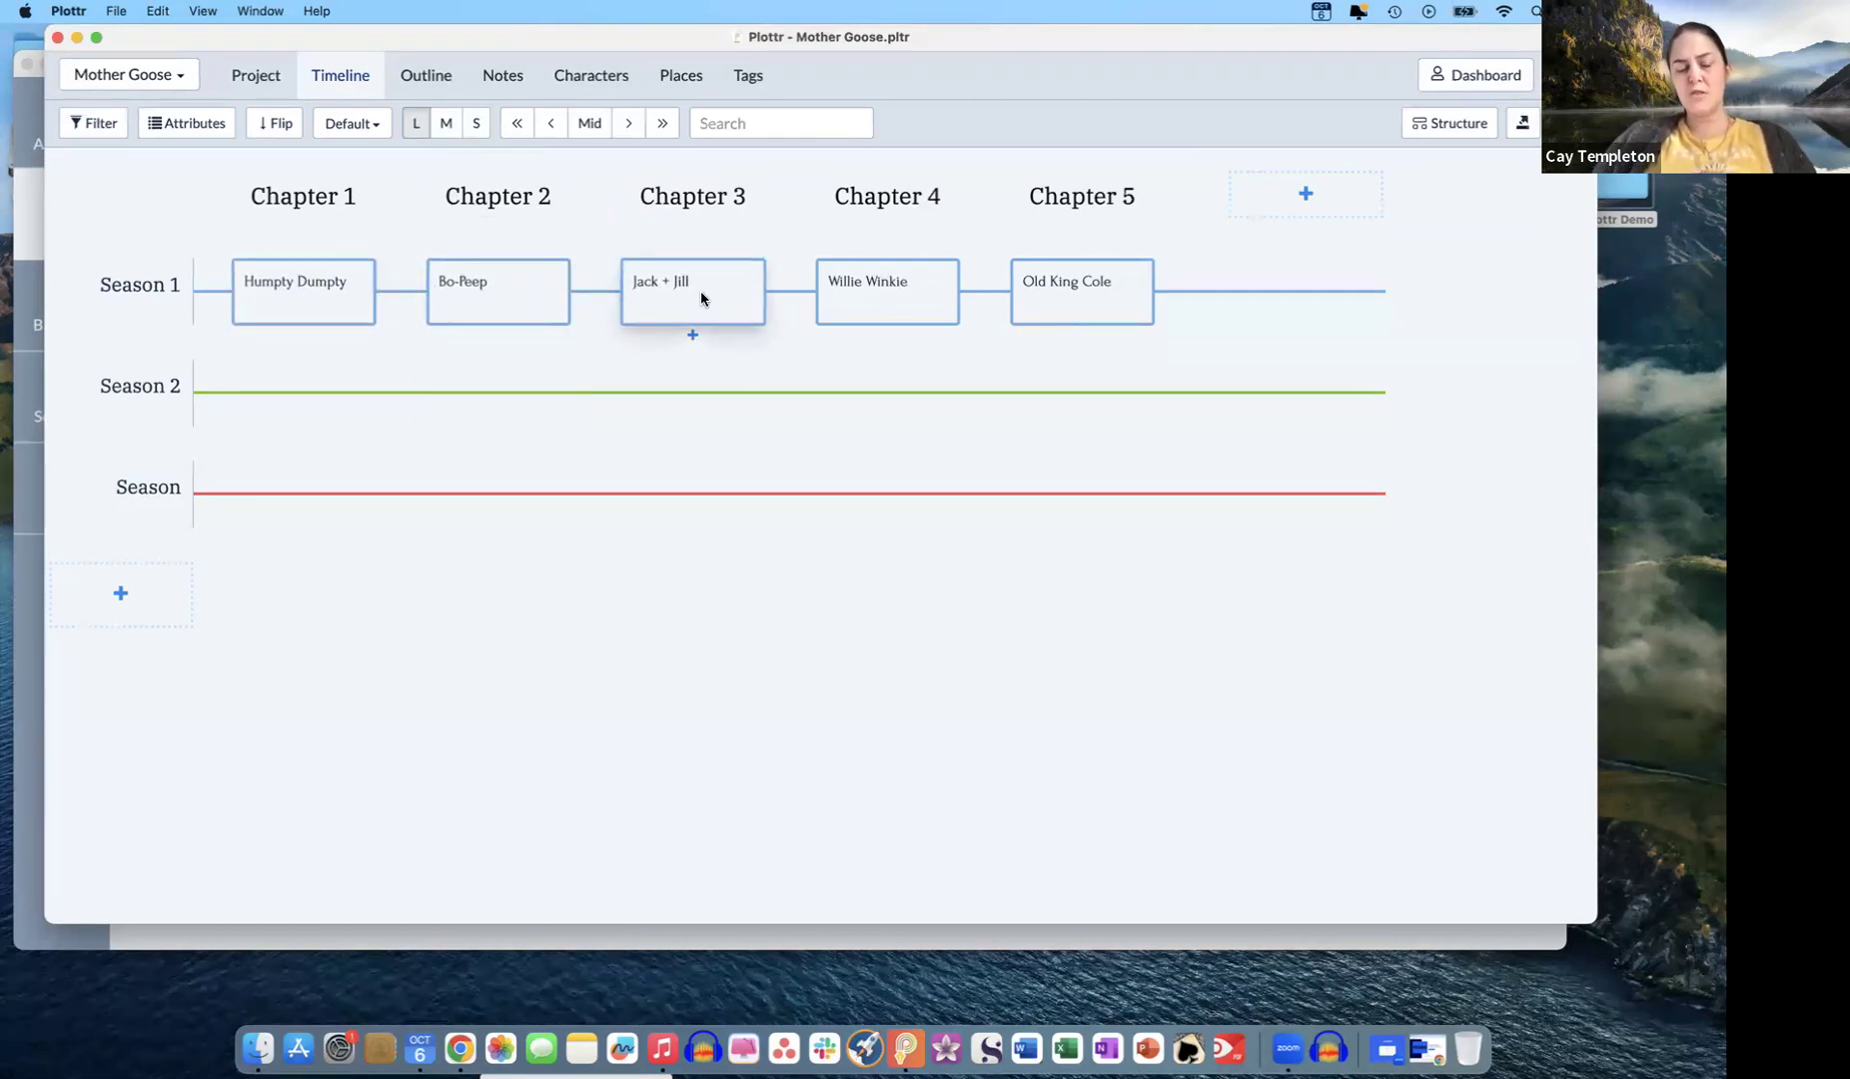
left_click_drag(442, 280, 642, 235)
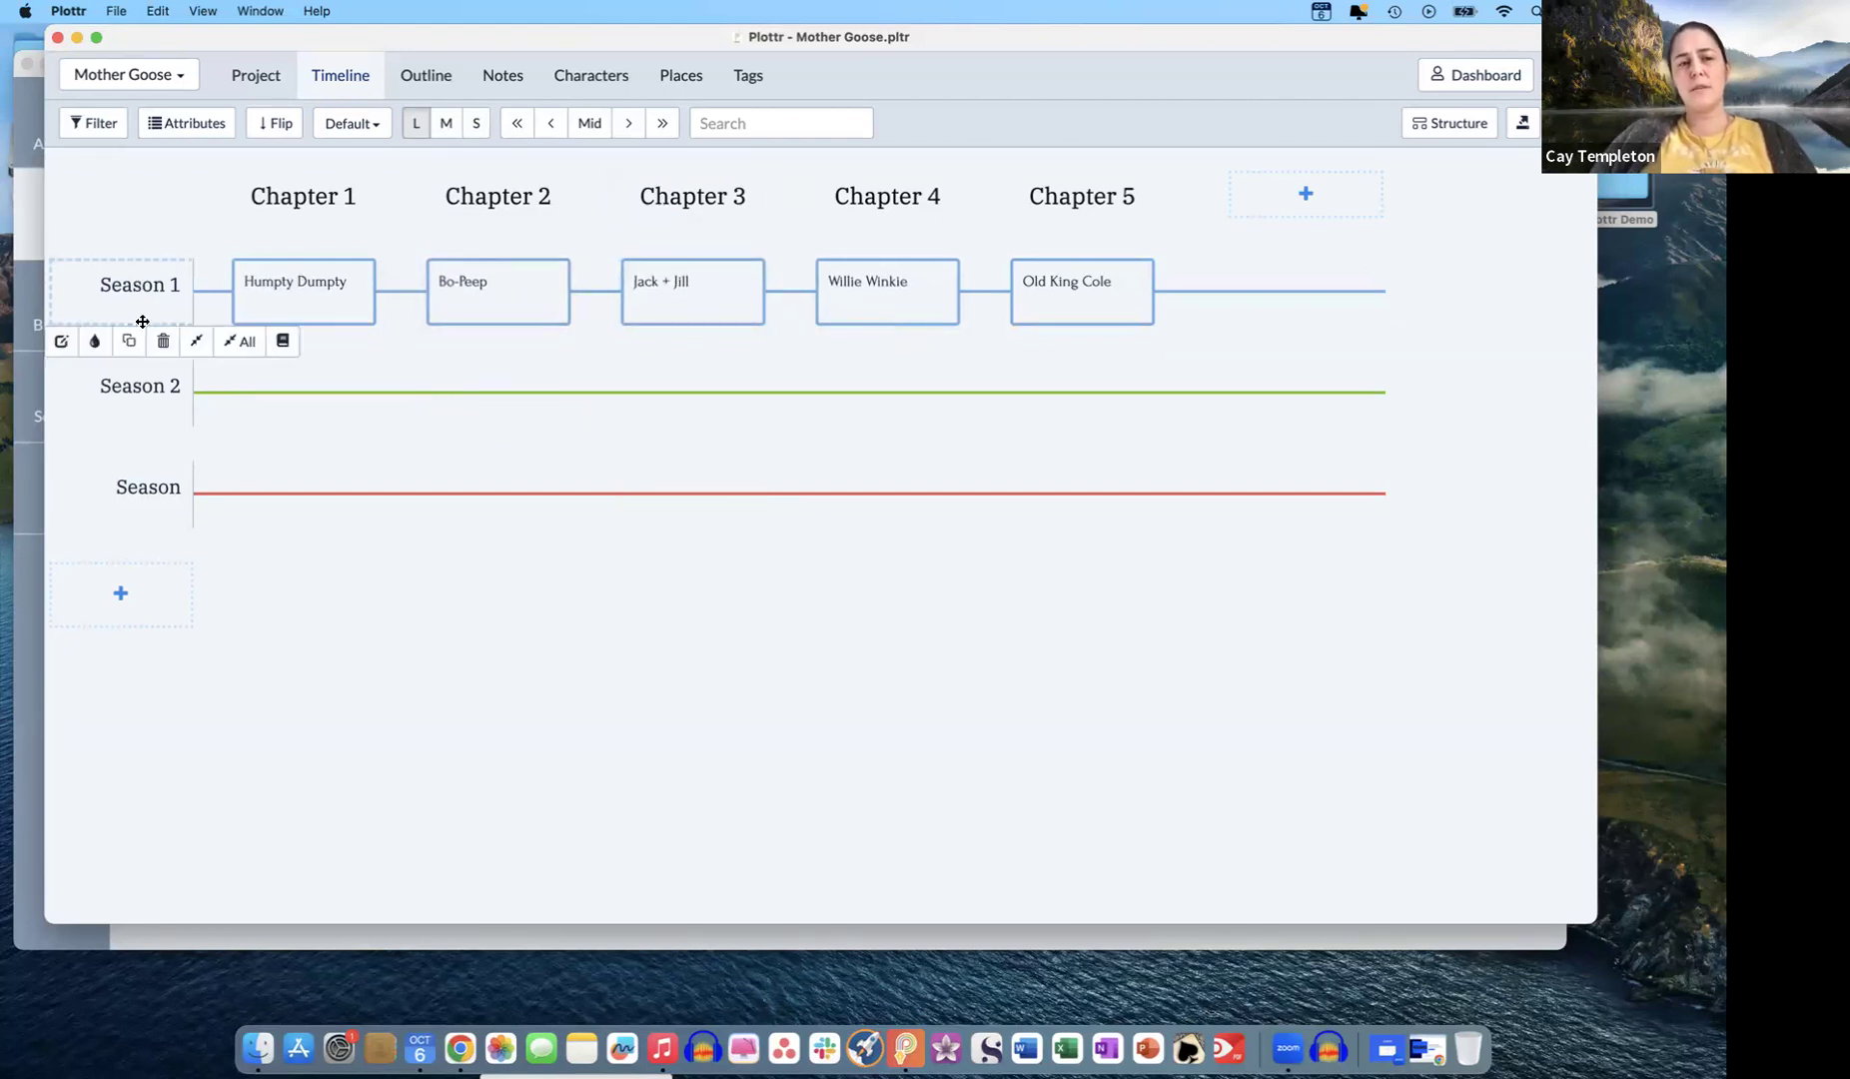
- Open the Chapter 1 title for editing and close the title field again
double_click(314, 200)
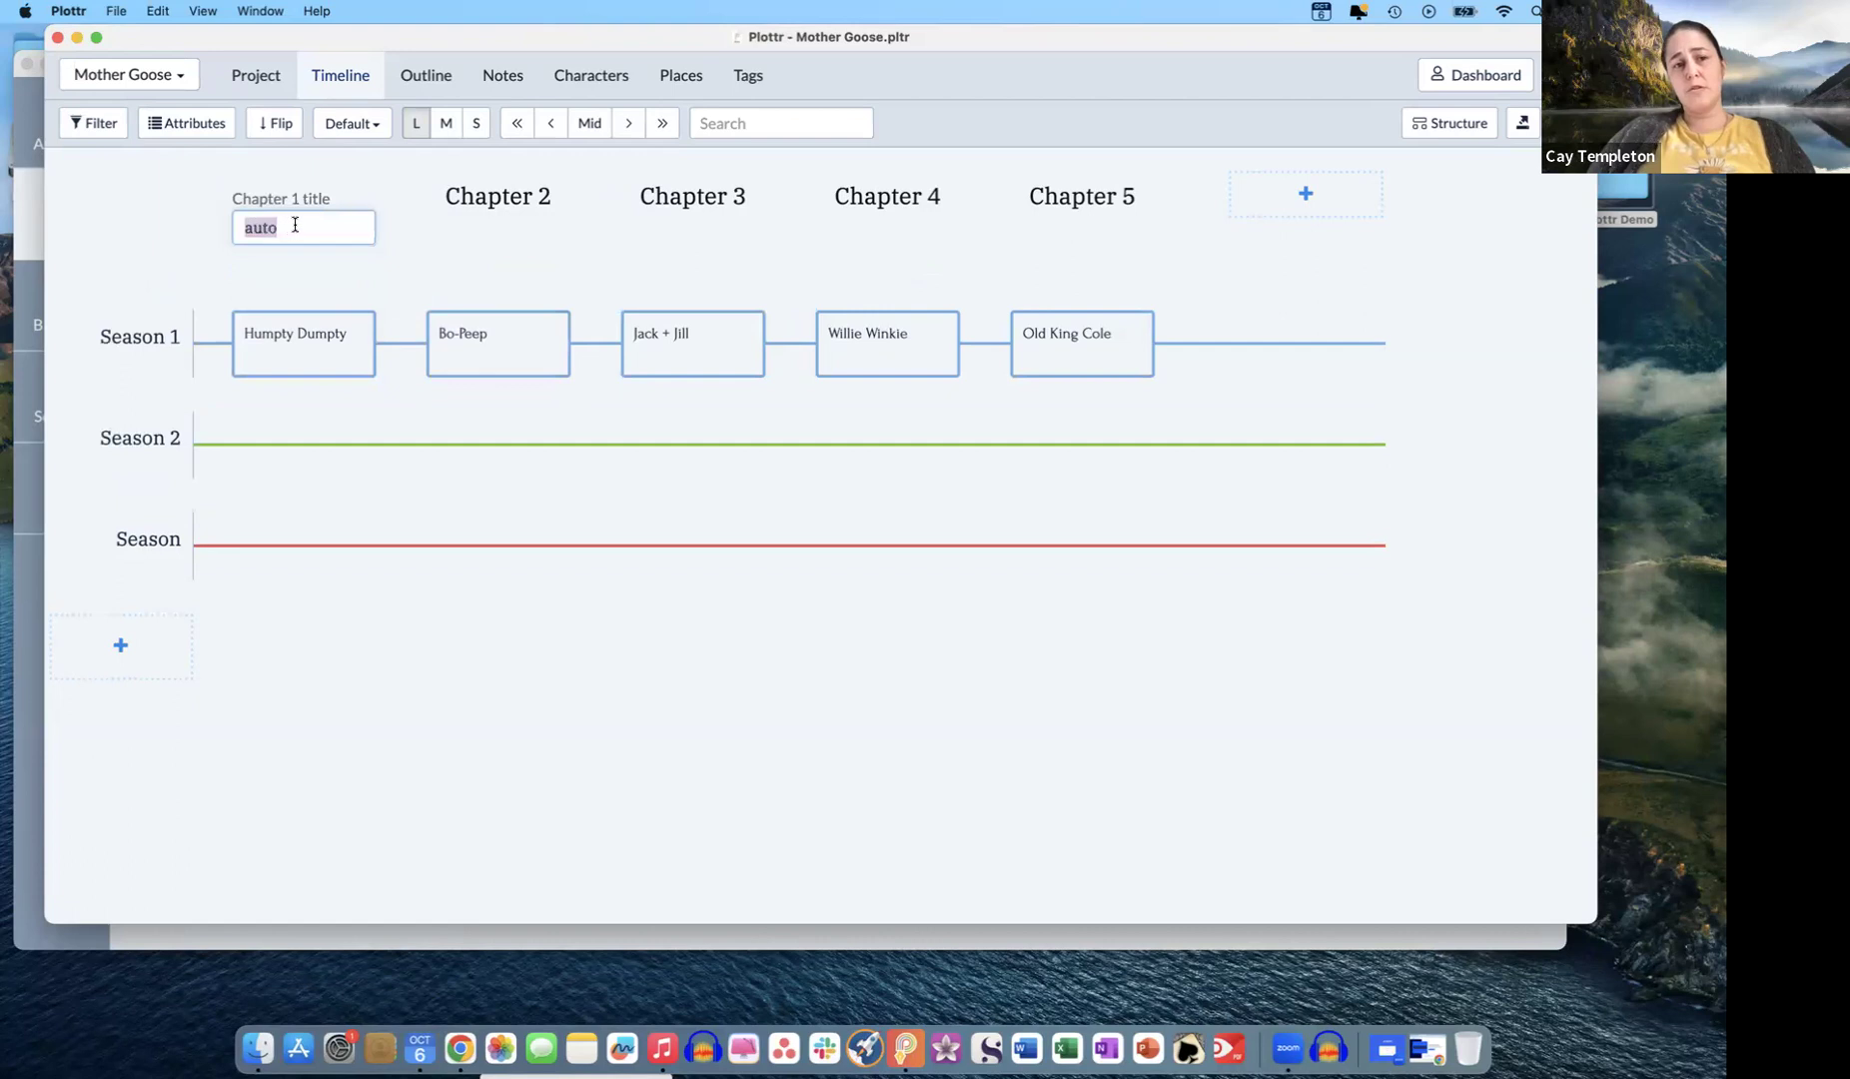
left_click(163, 244)
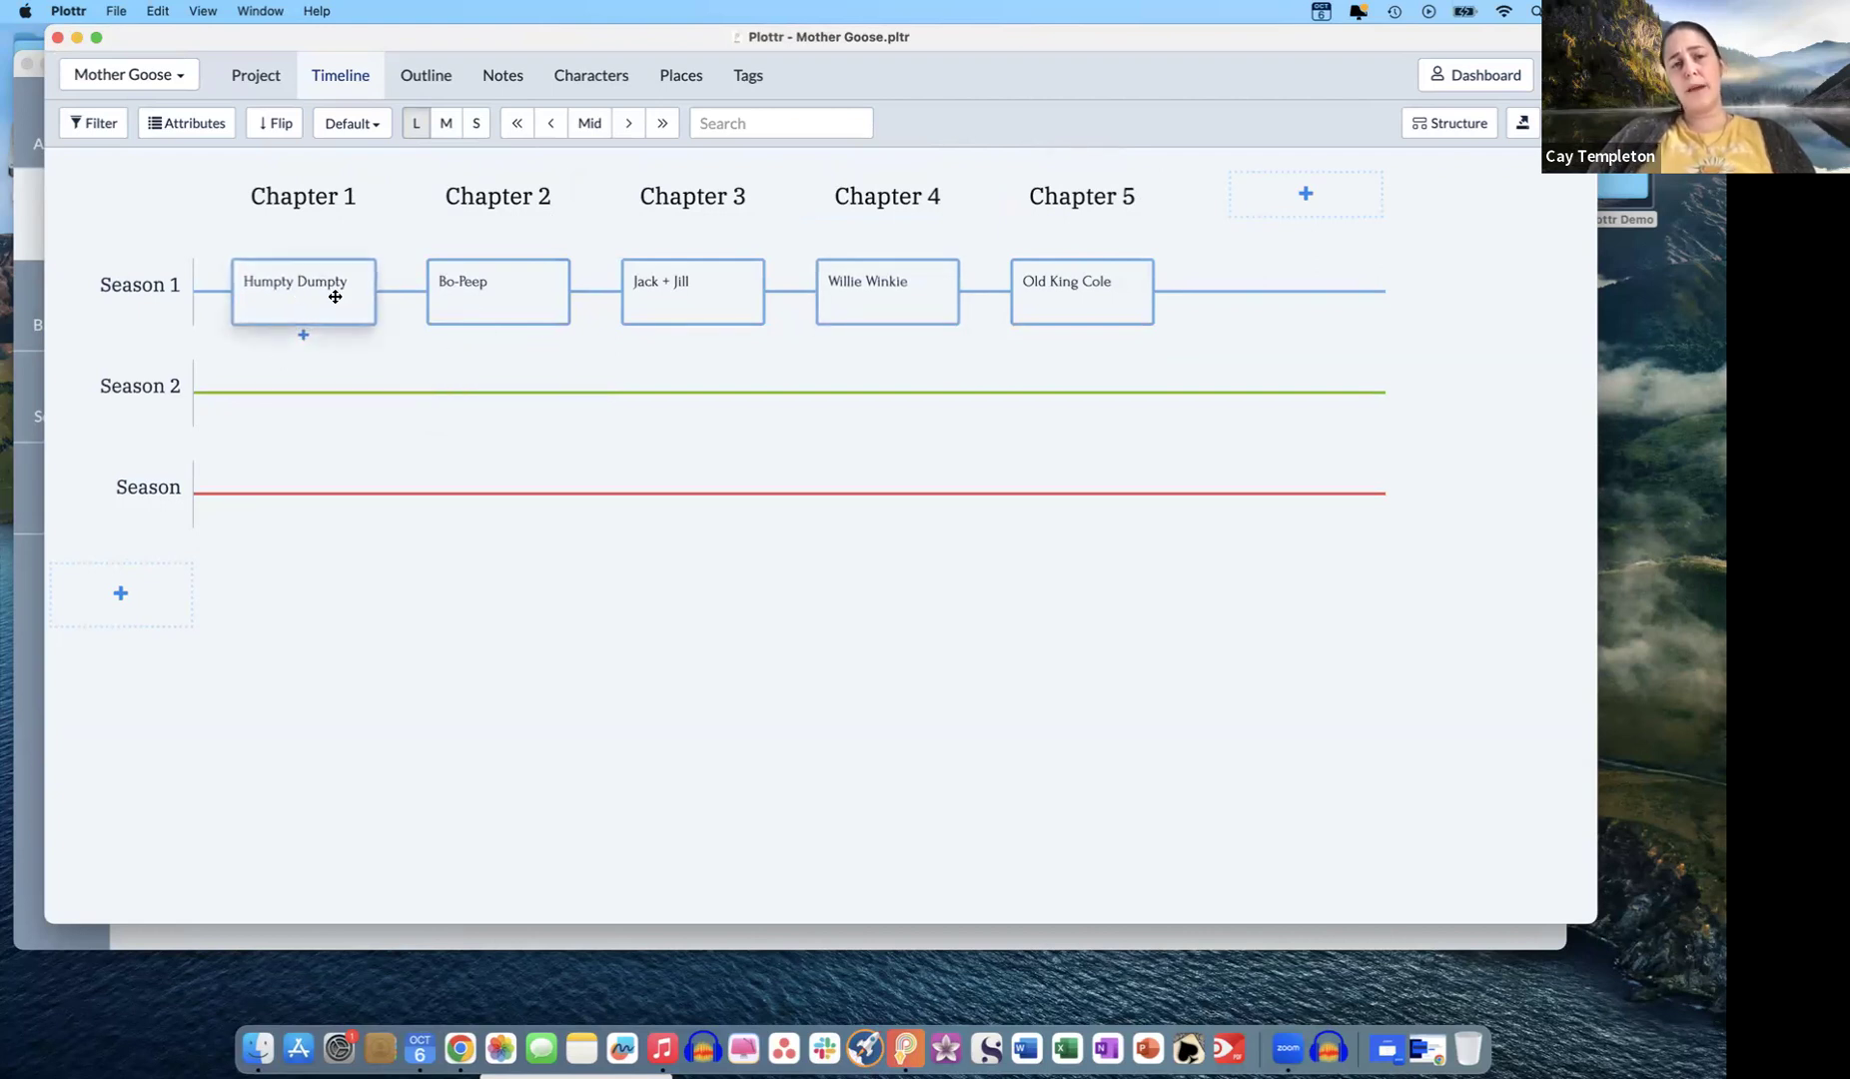
- Add a "Questions" scene below Humpty Dumpty on the Season 1 plotline in Chapter 1
mouse_move(304, 343)
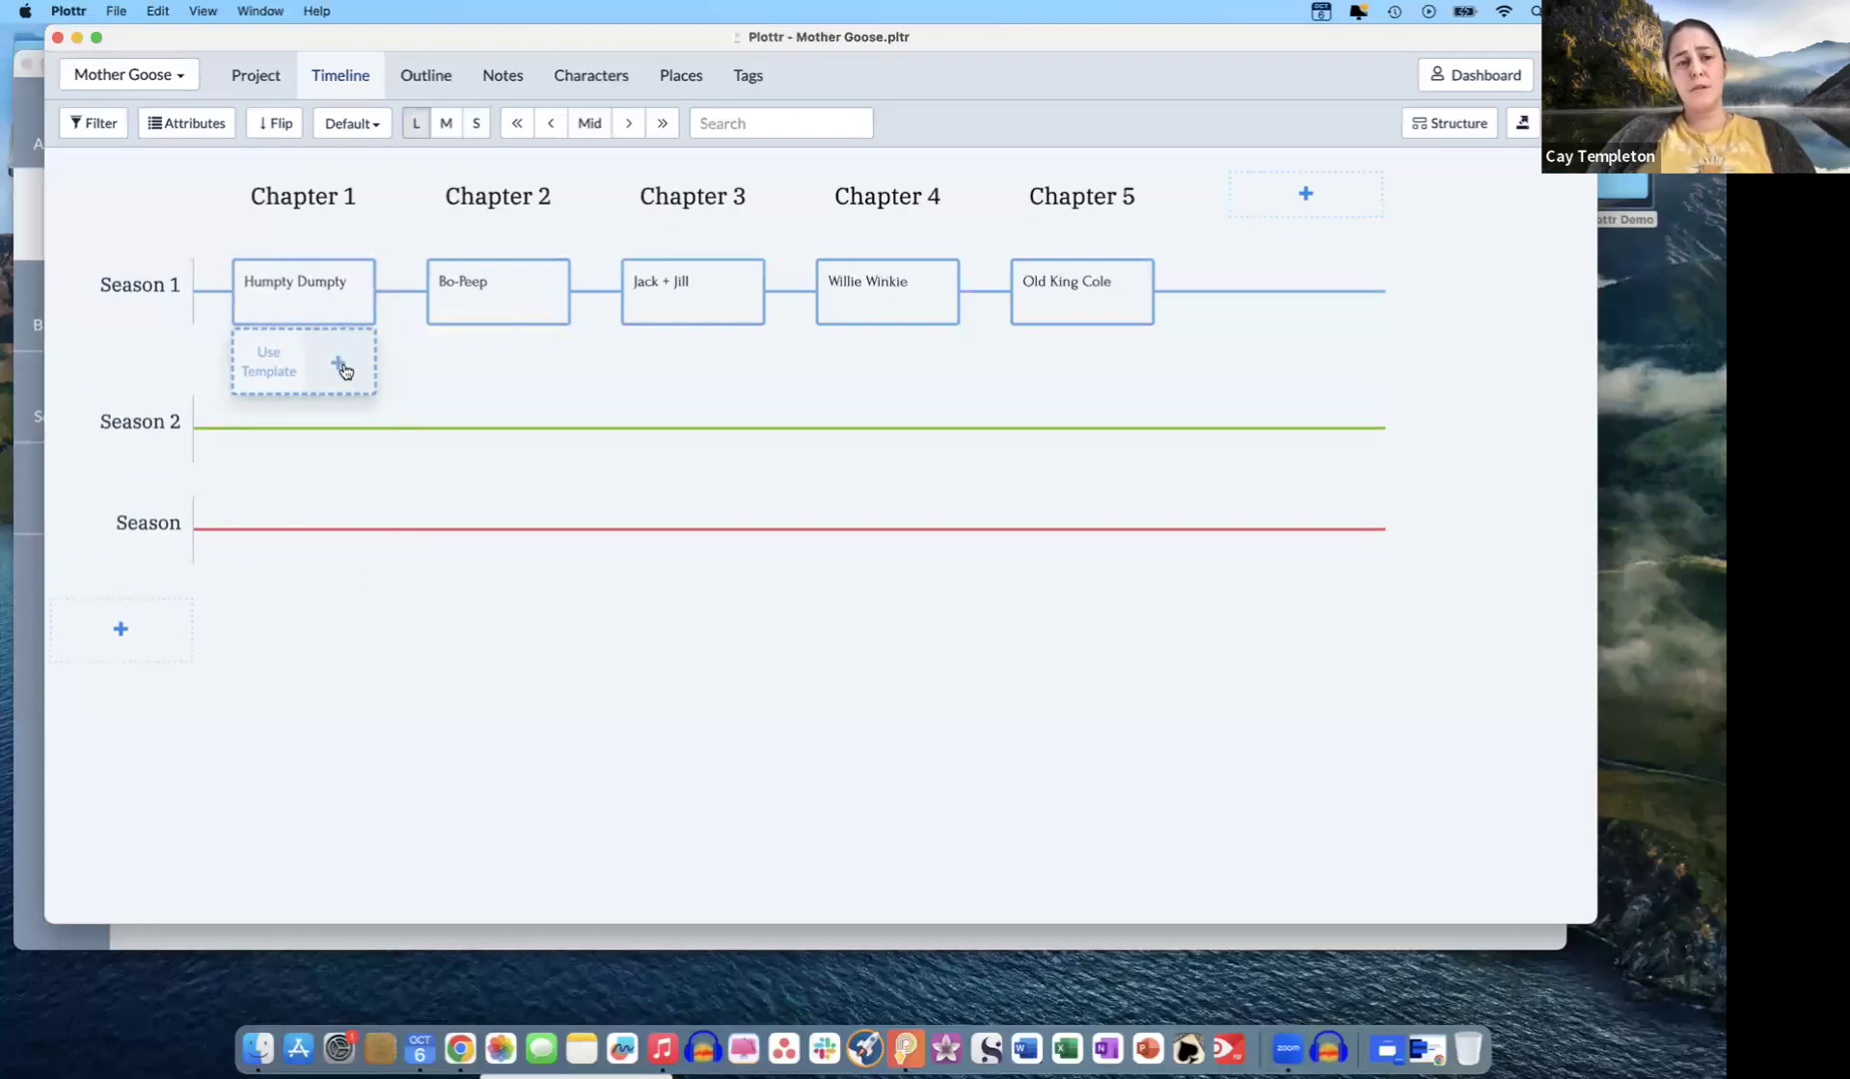
left_click(339, 365)
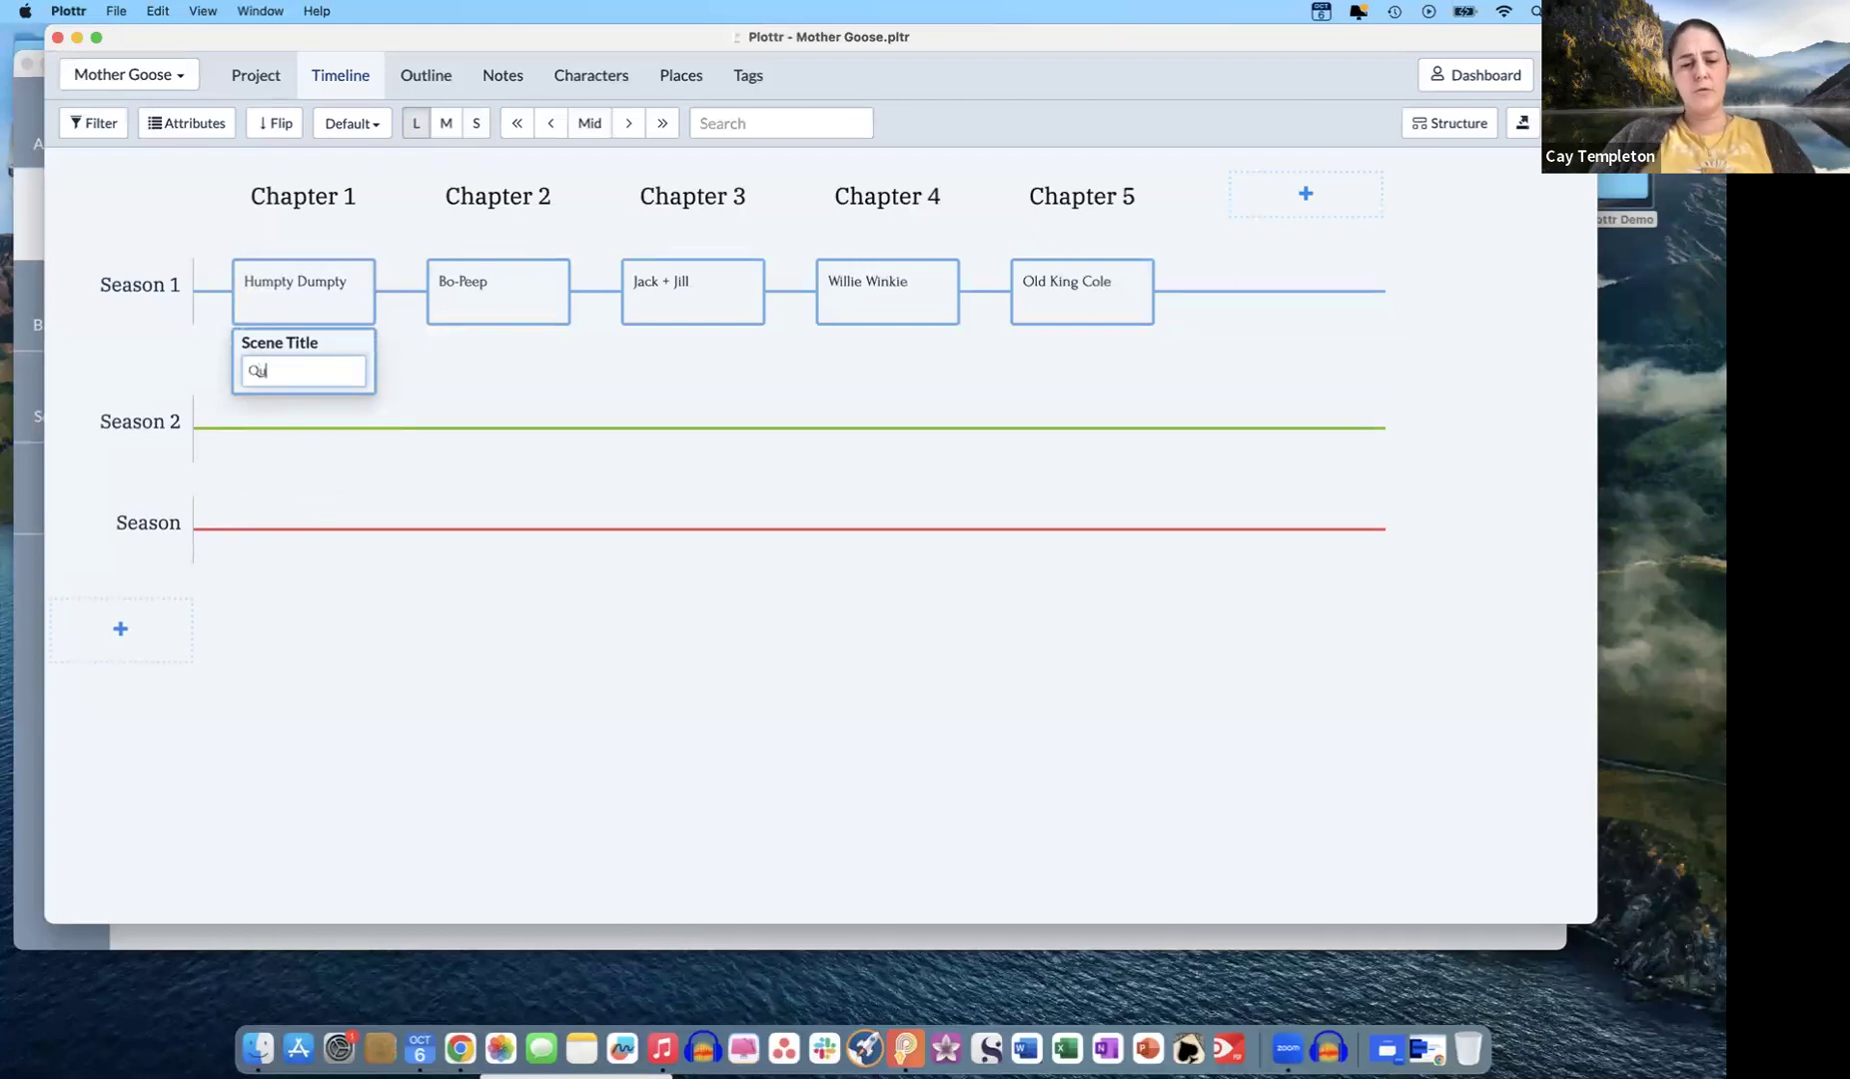
type("Questions")
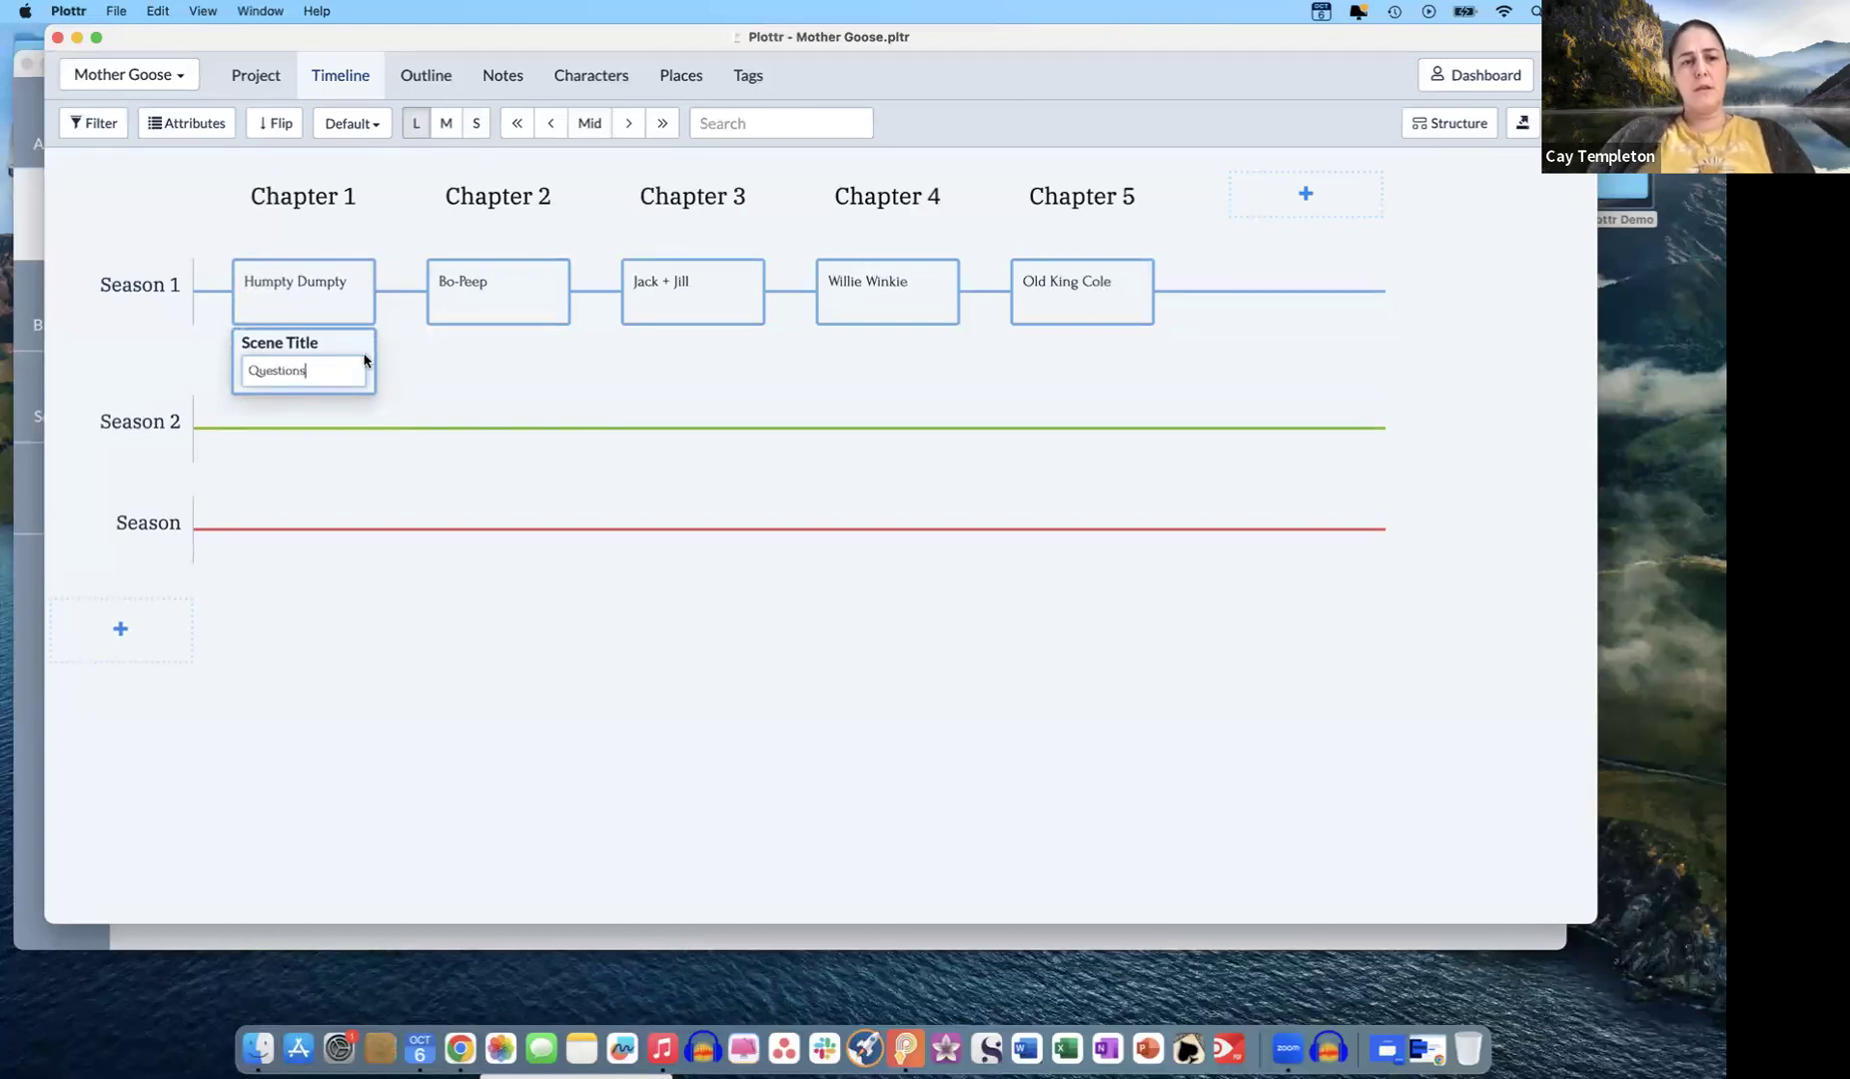
key("Return")
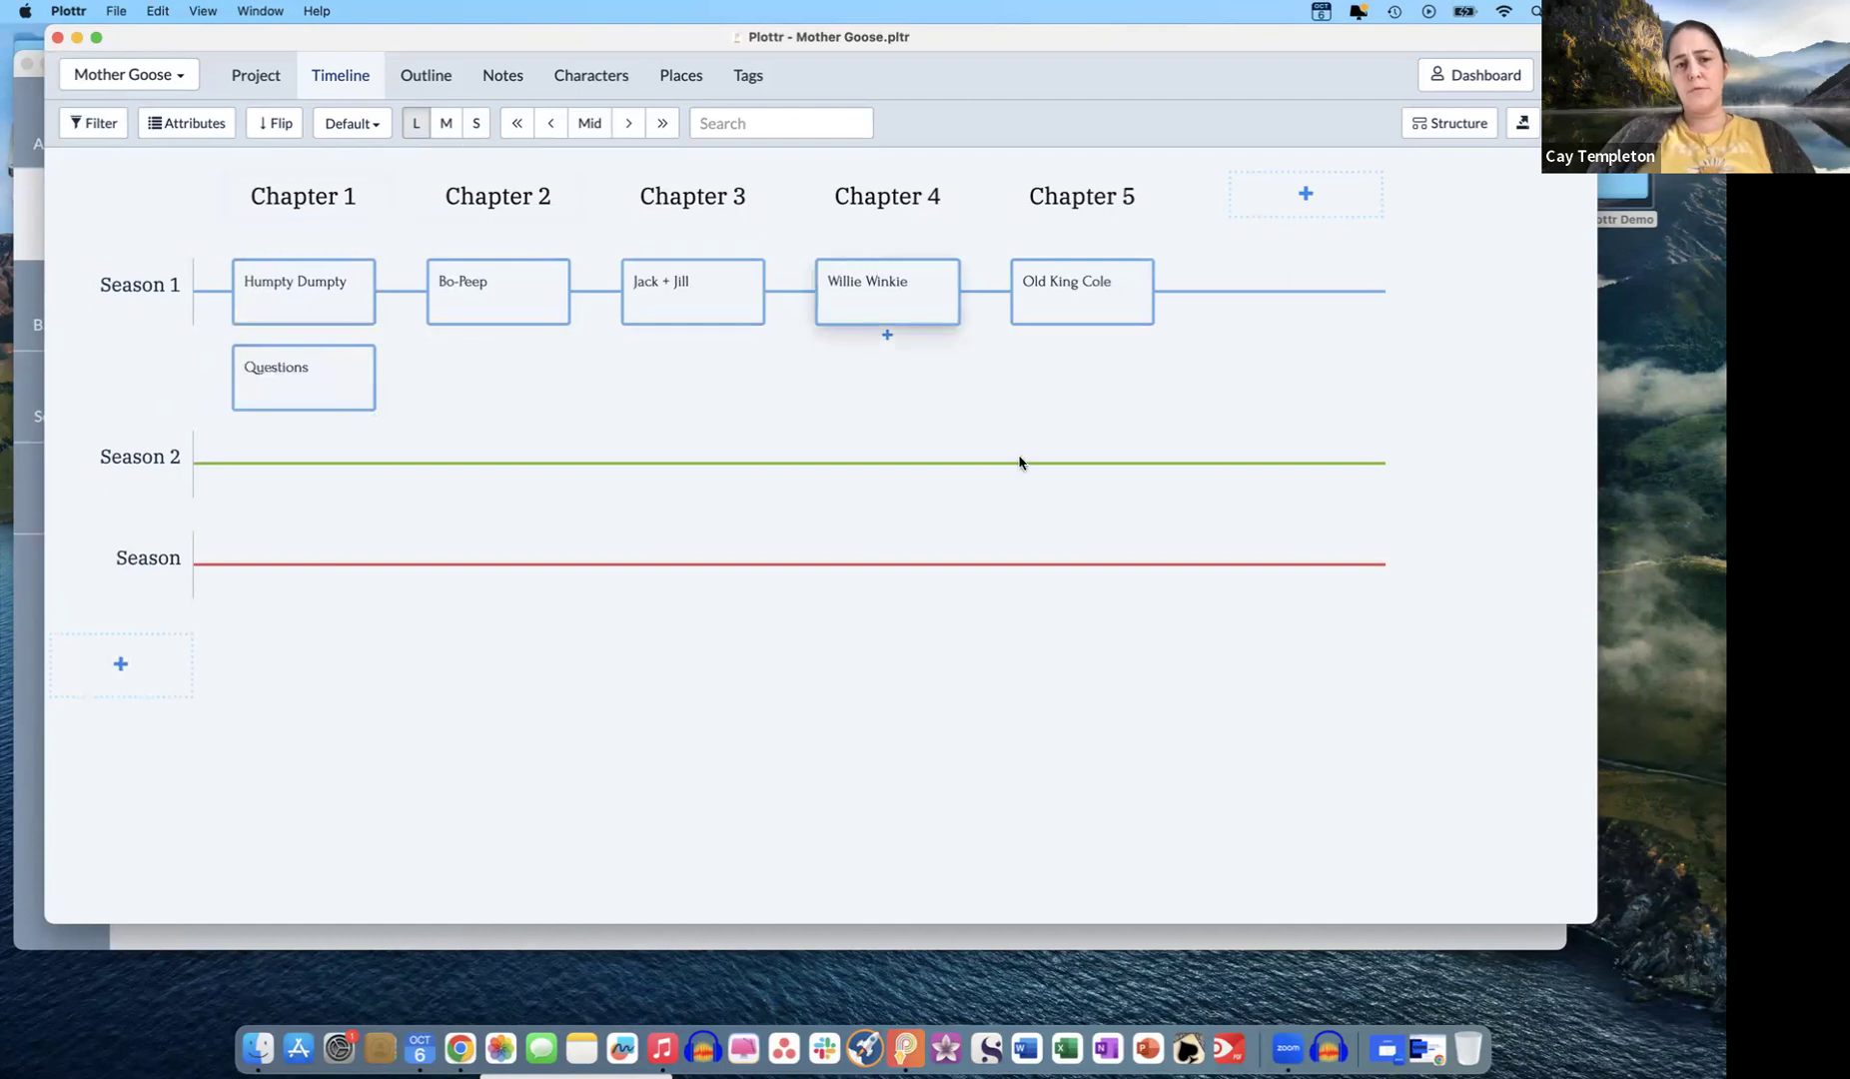
- Write the description "Synopsis: Meets him and gets his goose." in the Humpty Dumpty scene
left_click(311, 293)
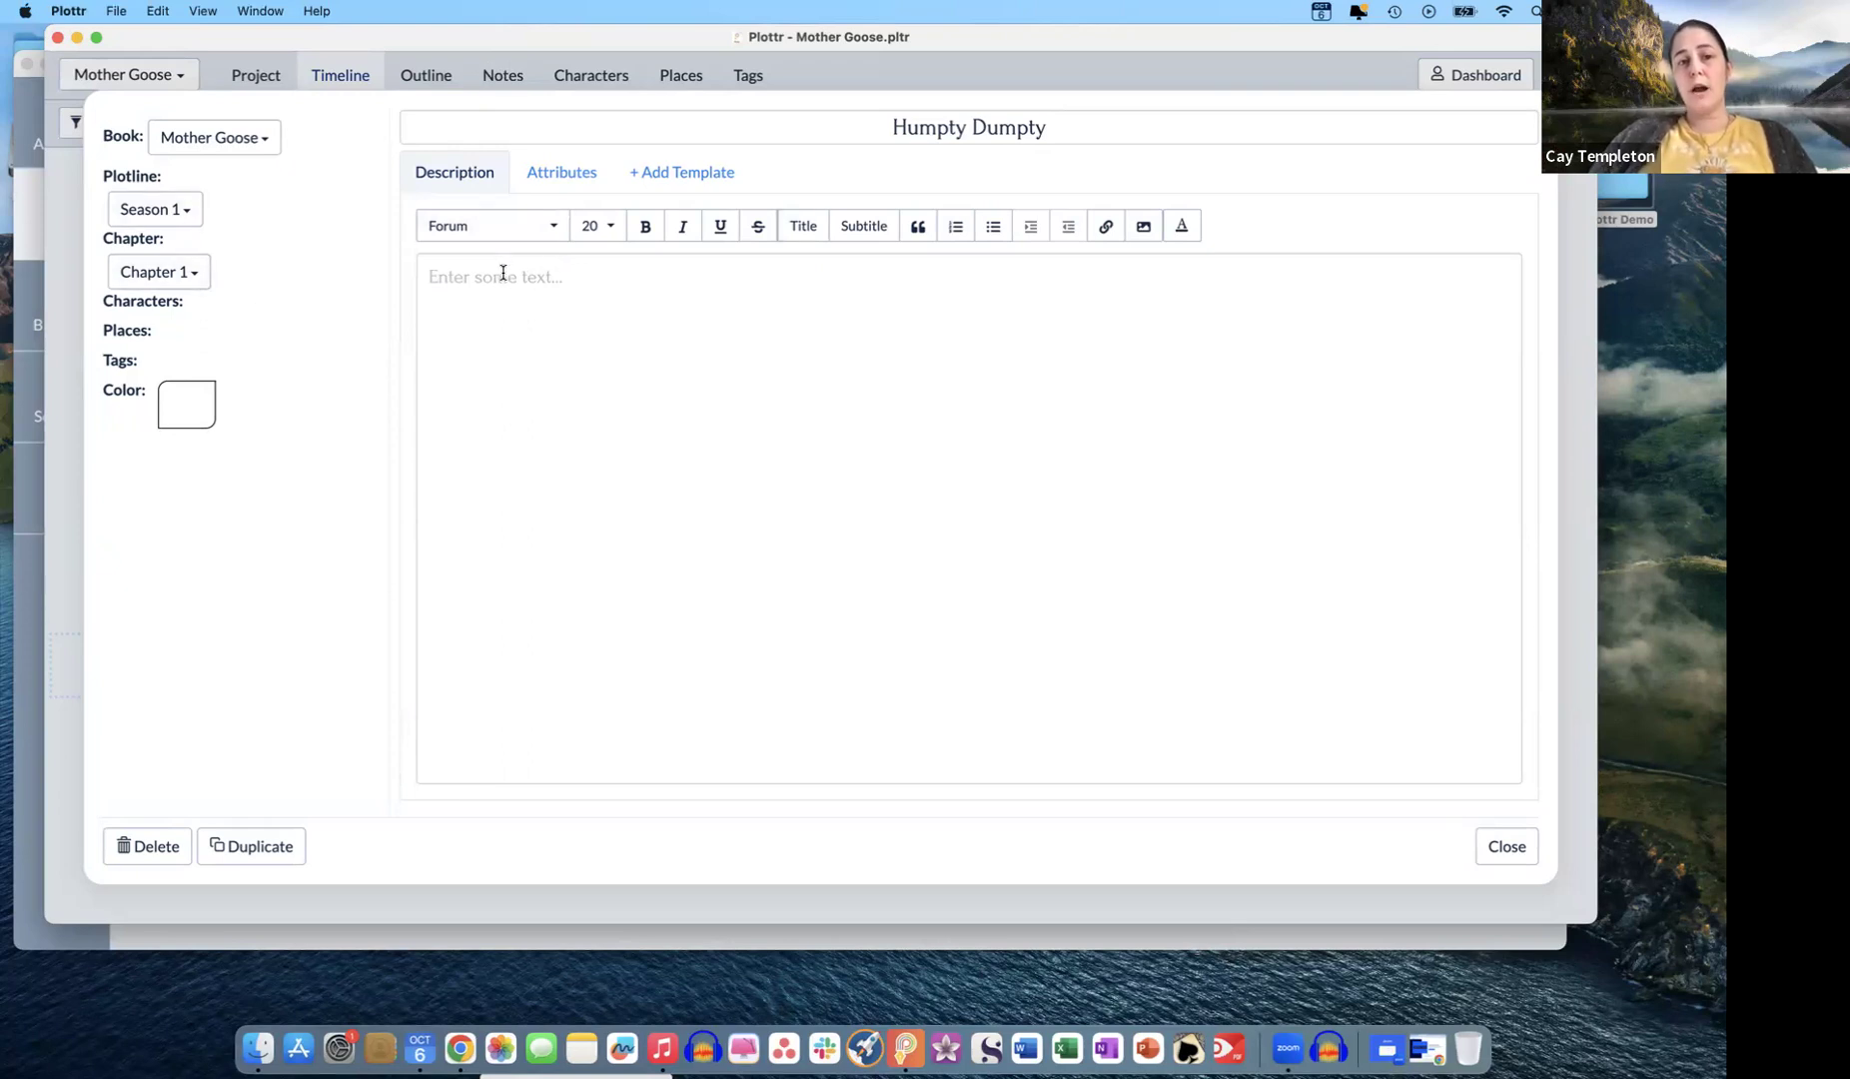
type("Syno")
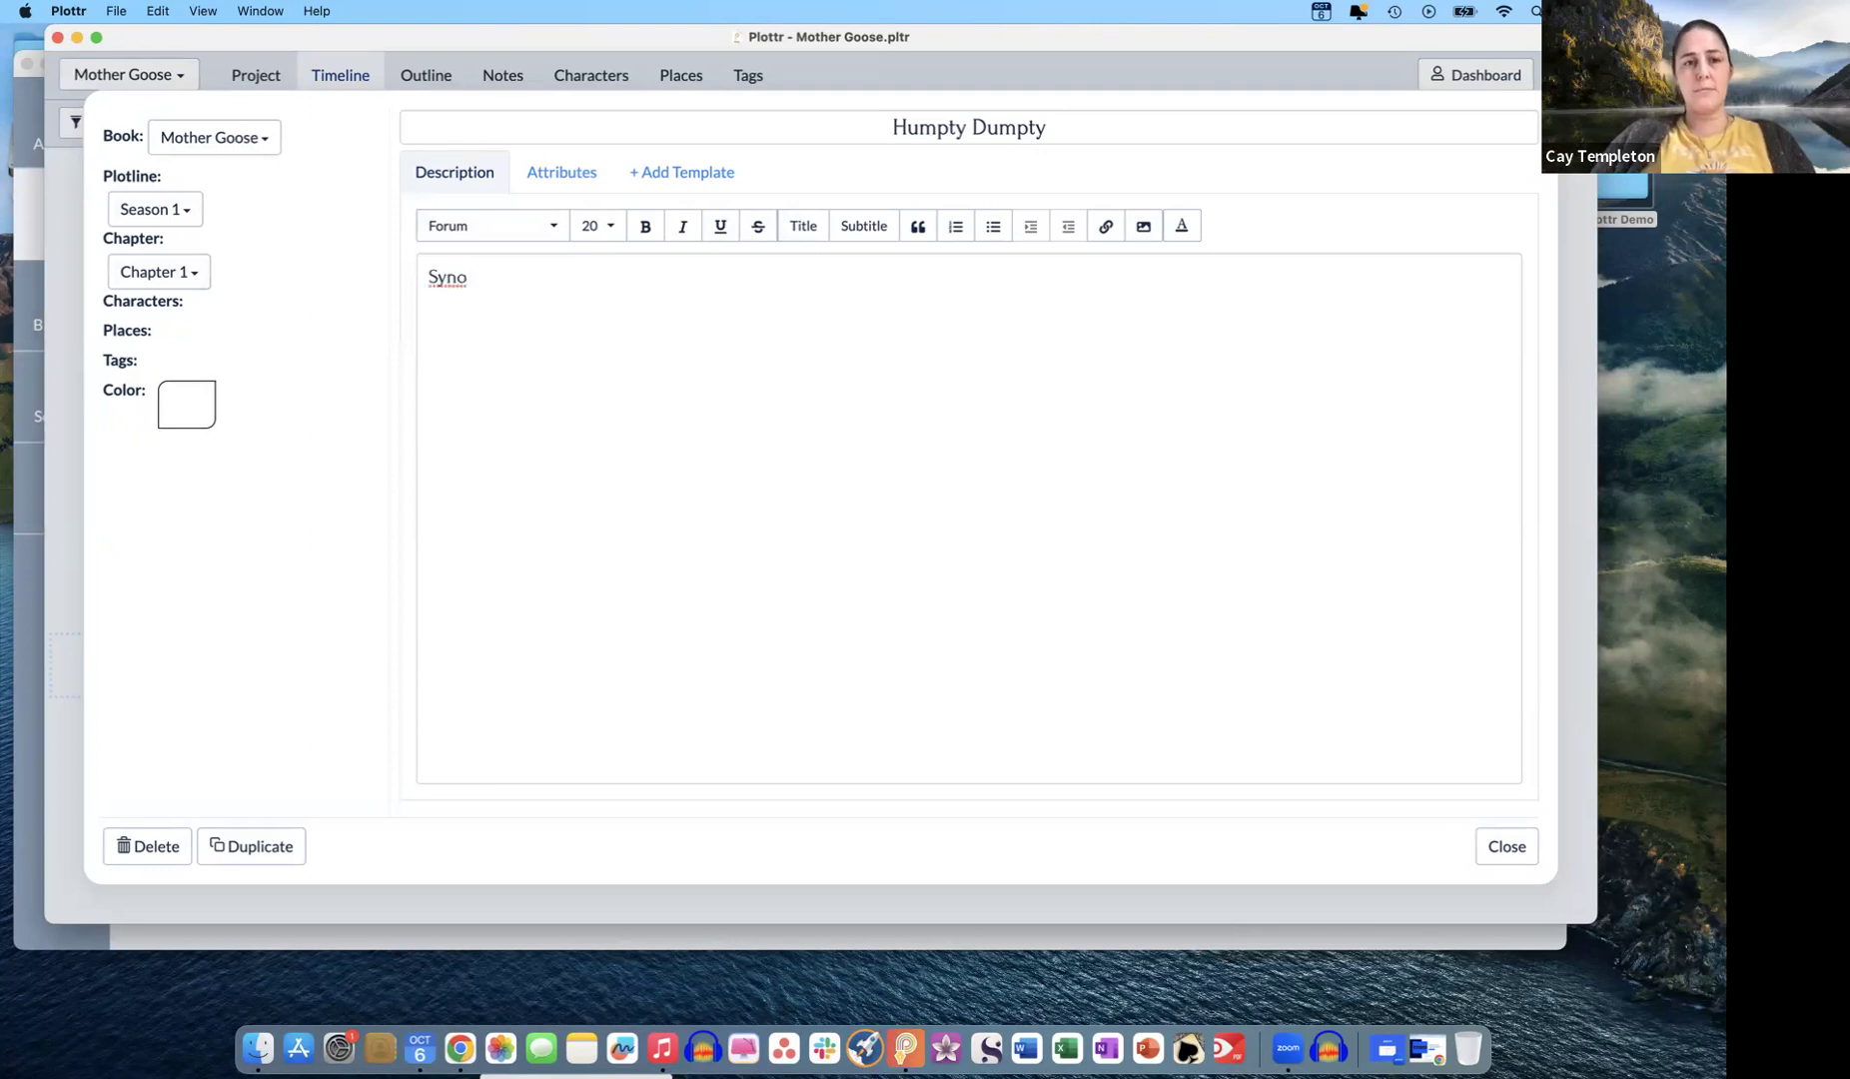
type("psis:")
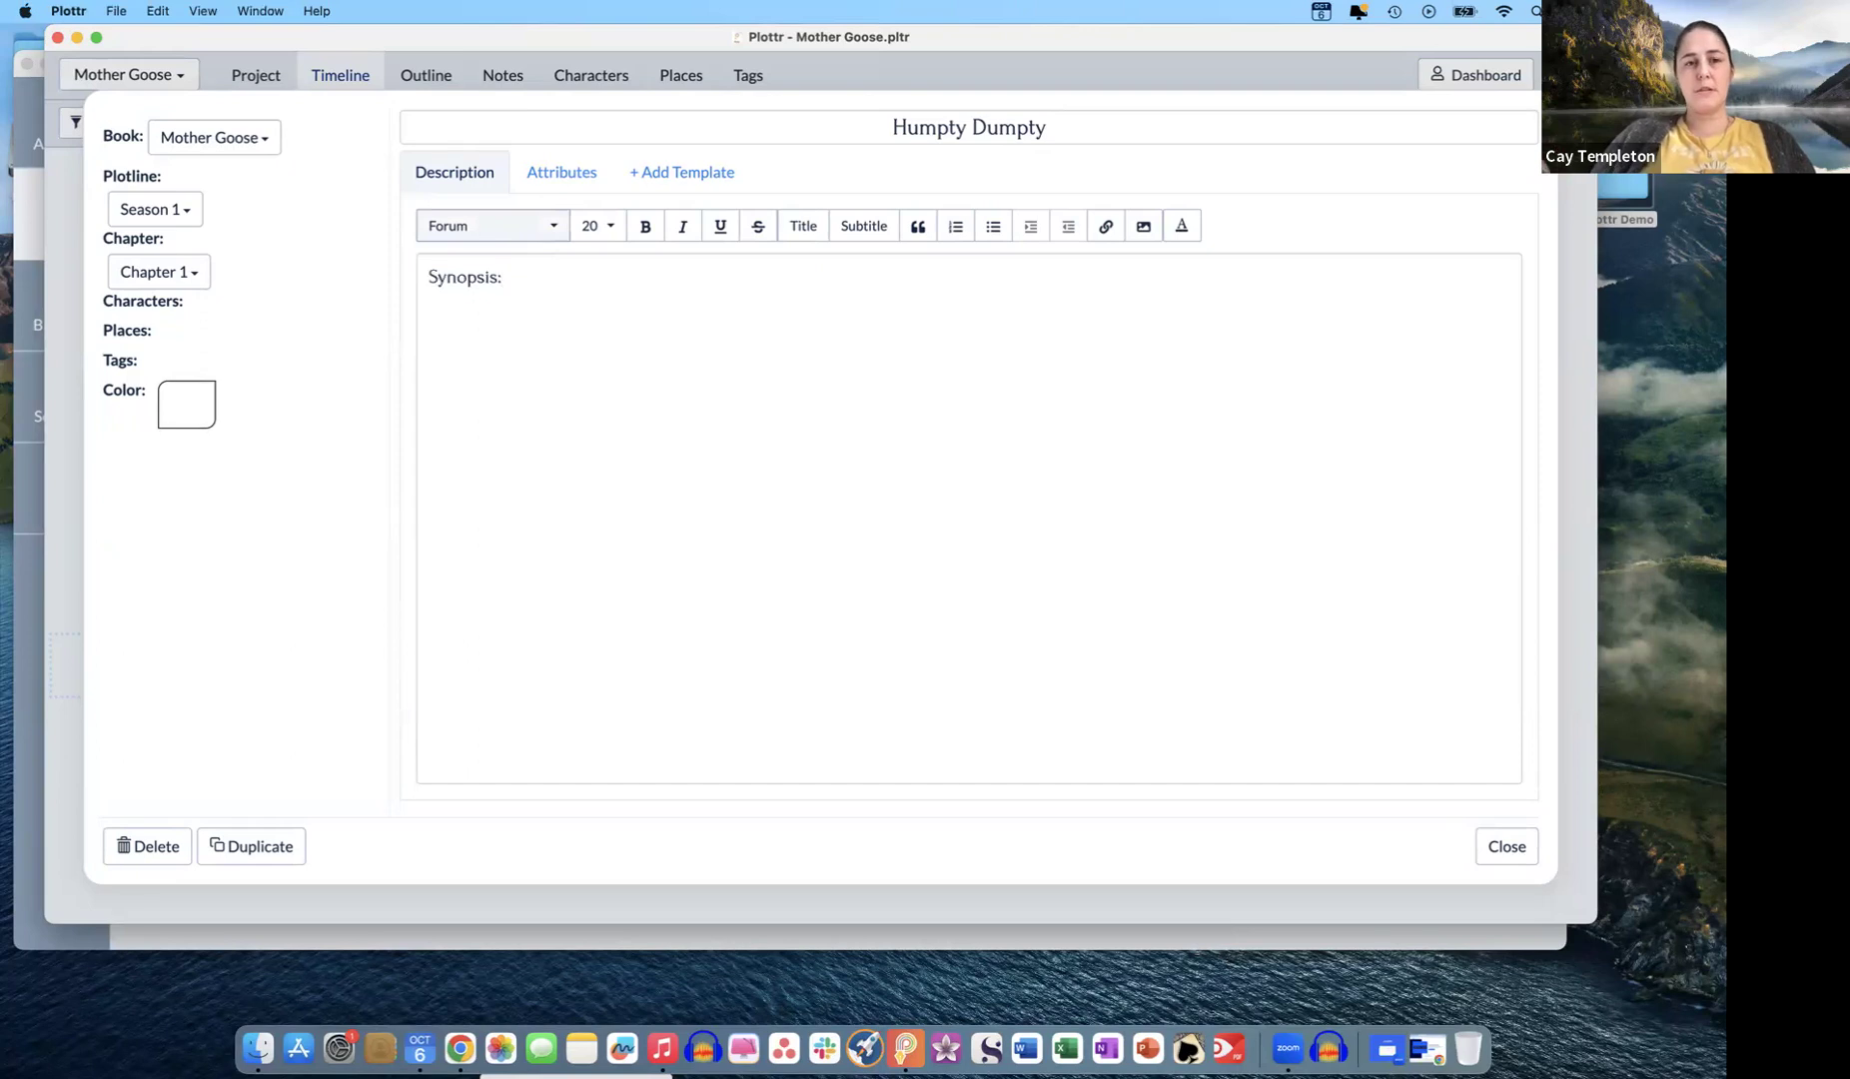
type(" Meets h")
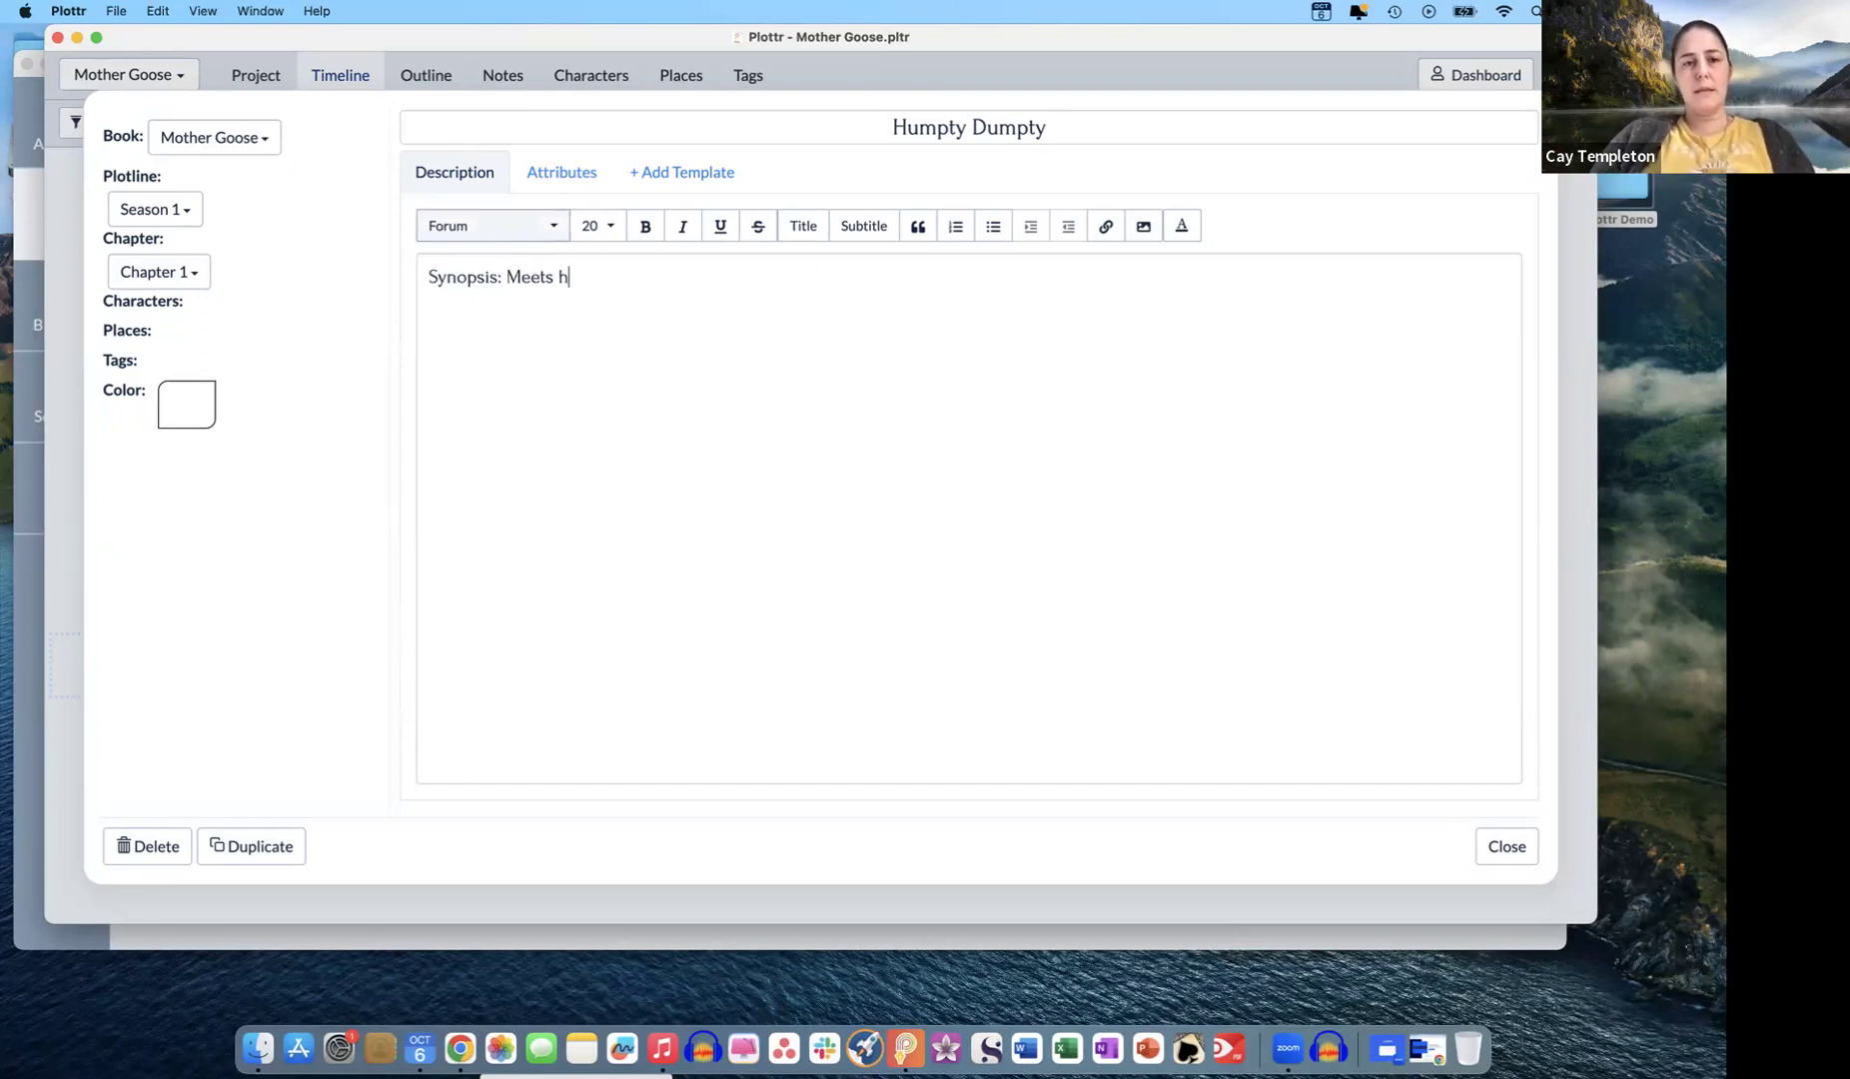
key("BackSpace")
key("BackSpace")
type("im and ge")
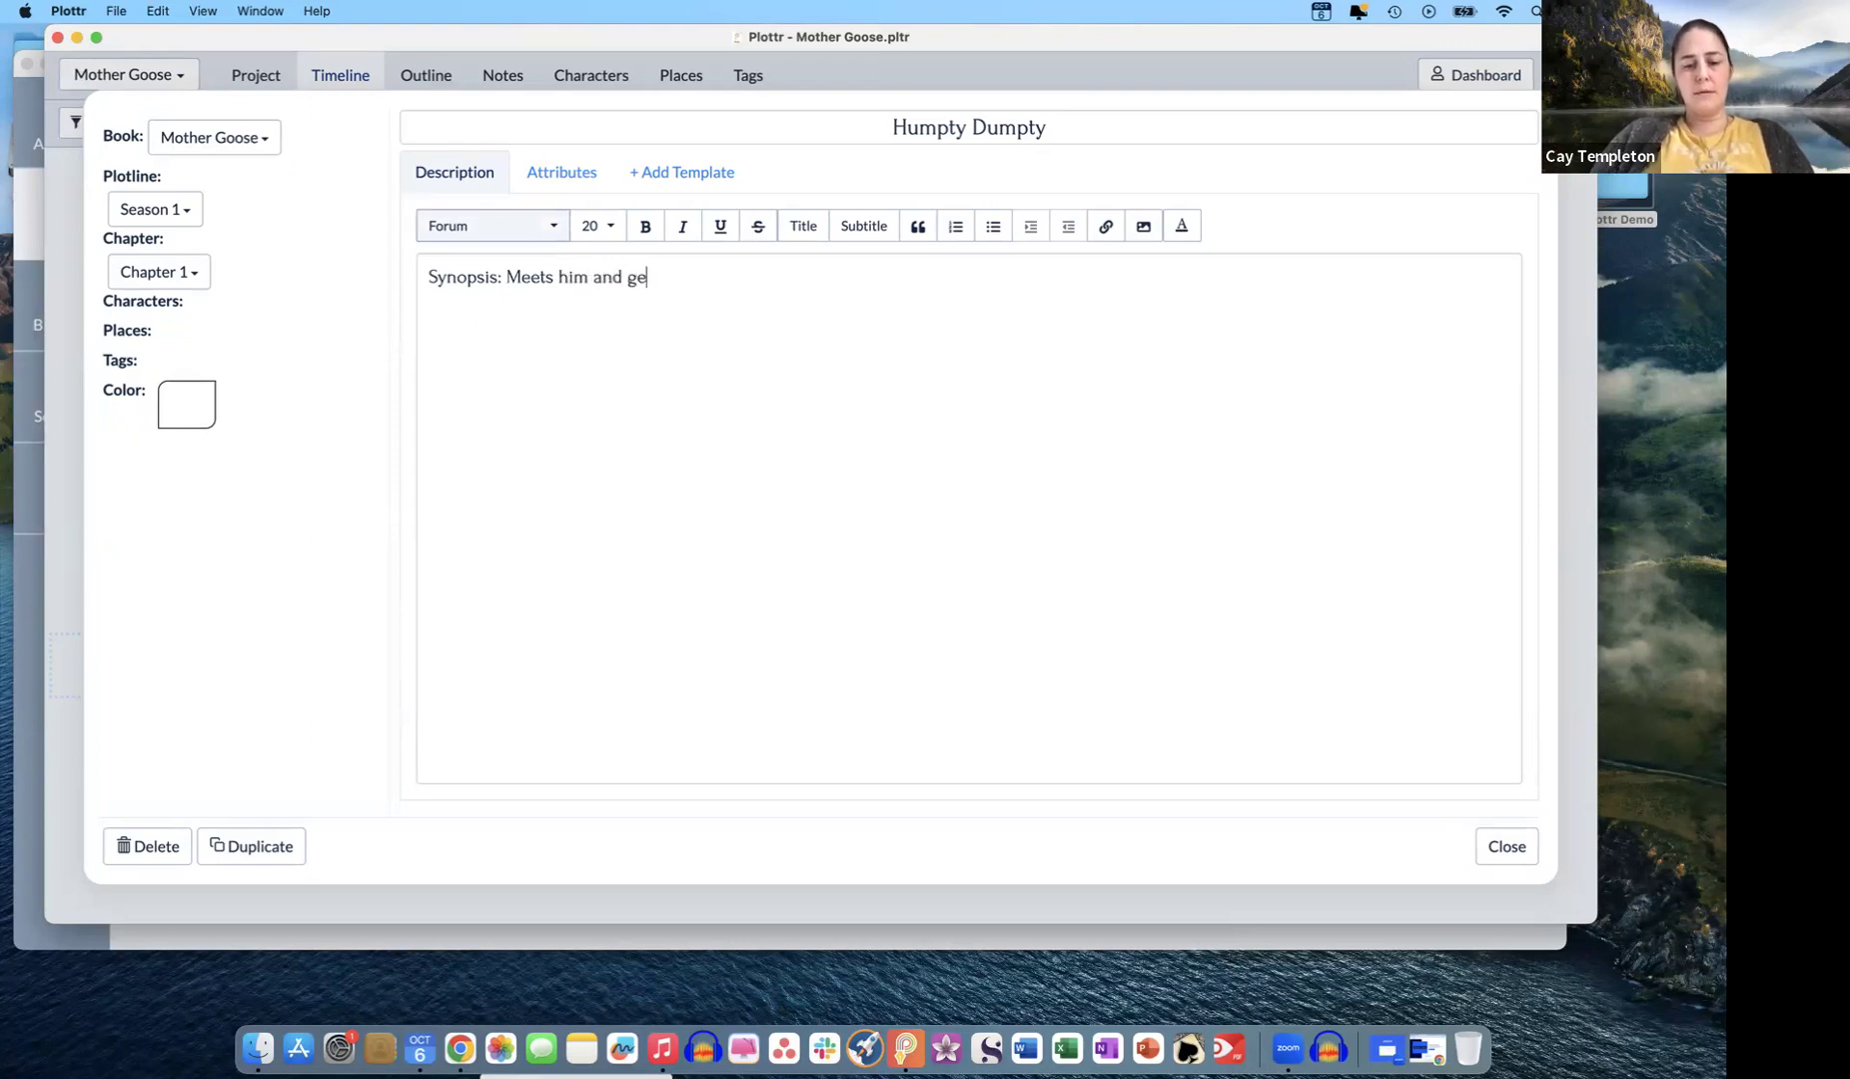
type("ts his goose.")
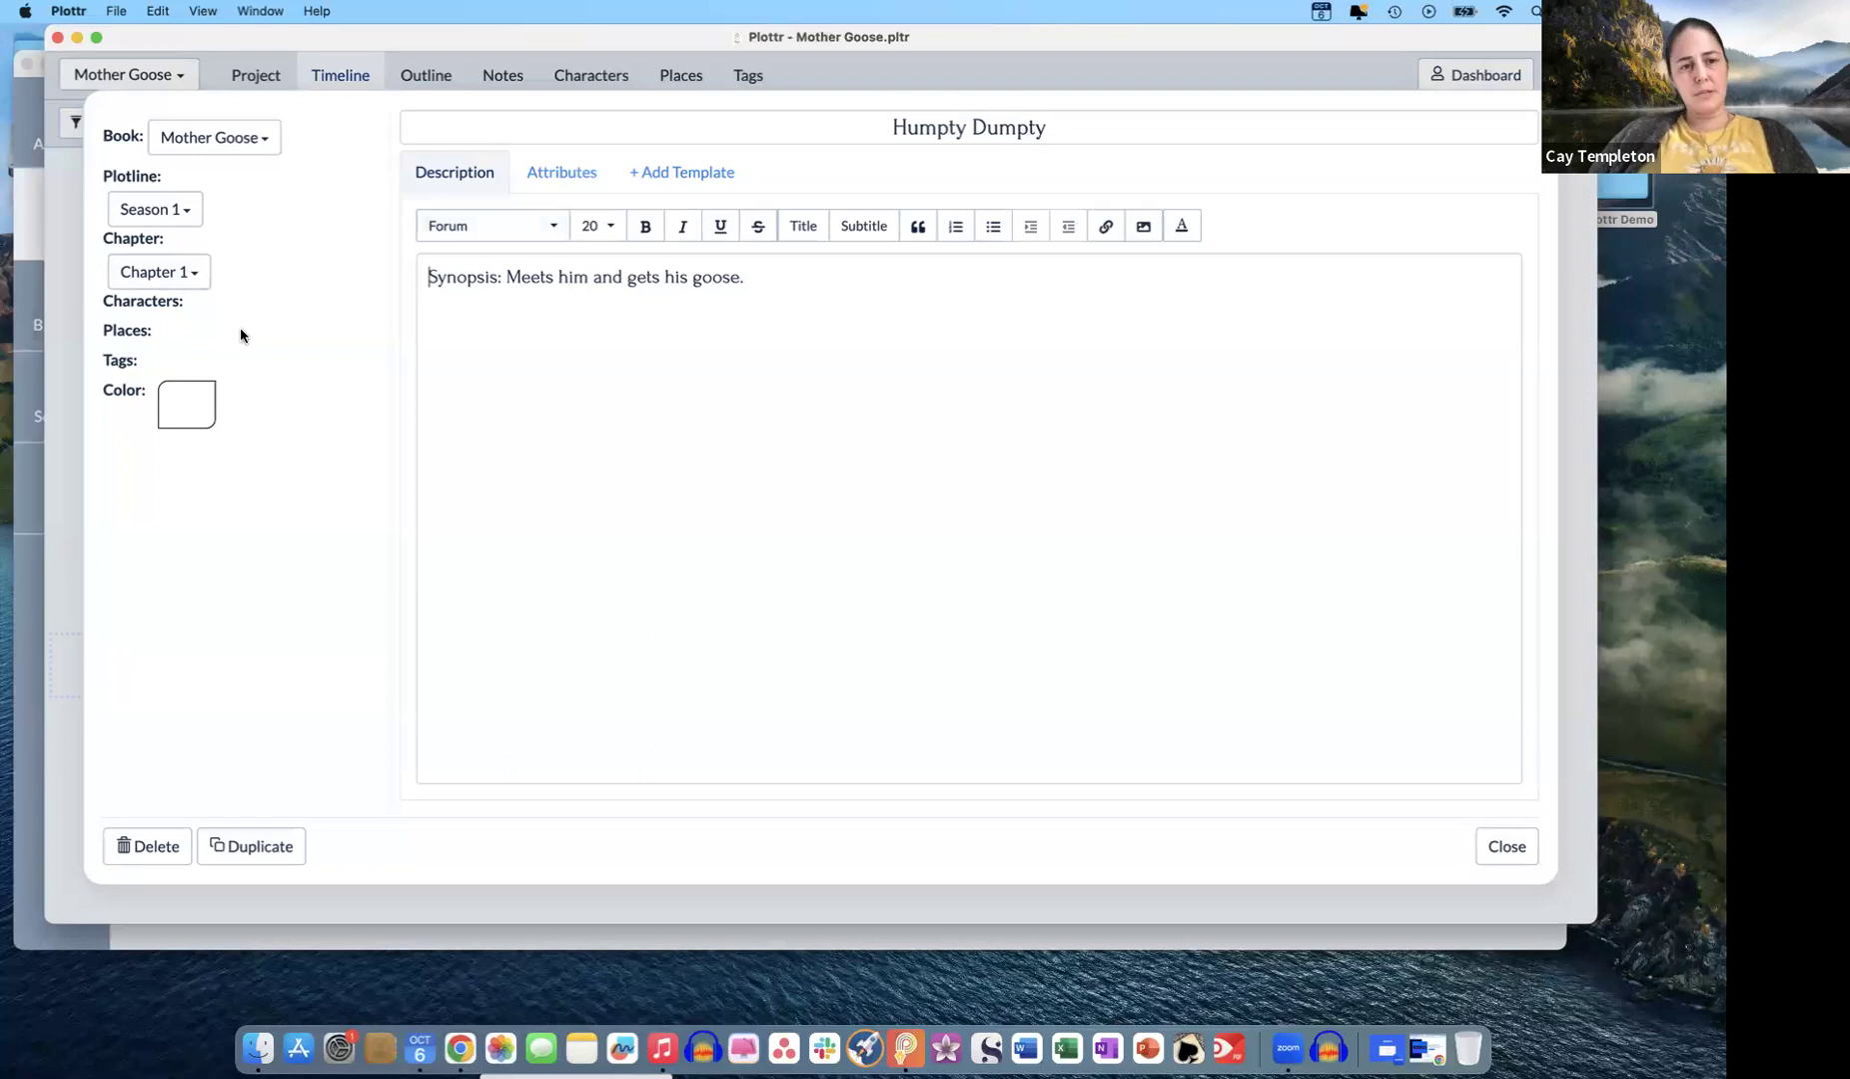
- Look through the book and plotline choices available for the Humpty Dumpty scene
mouse_move(237, 327)
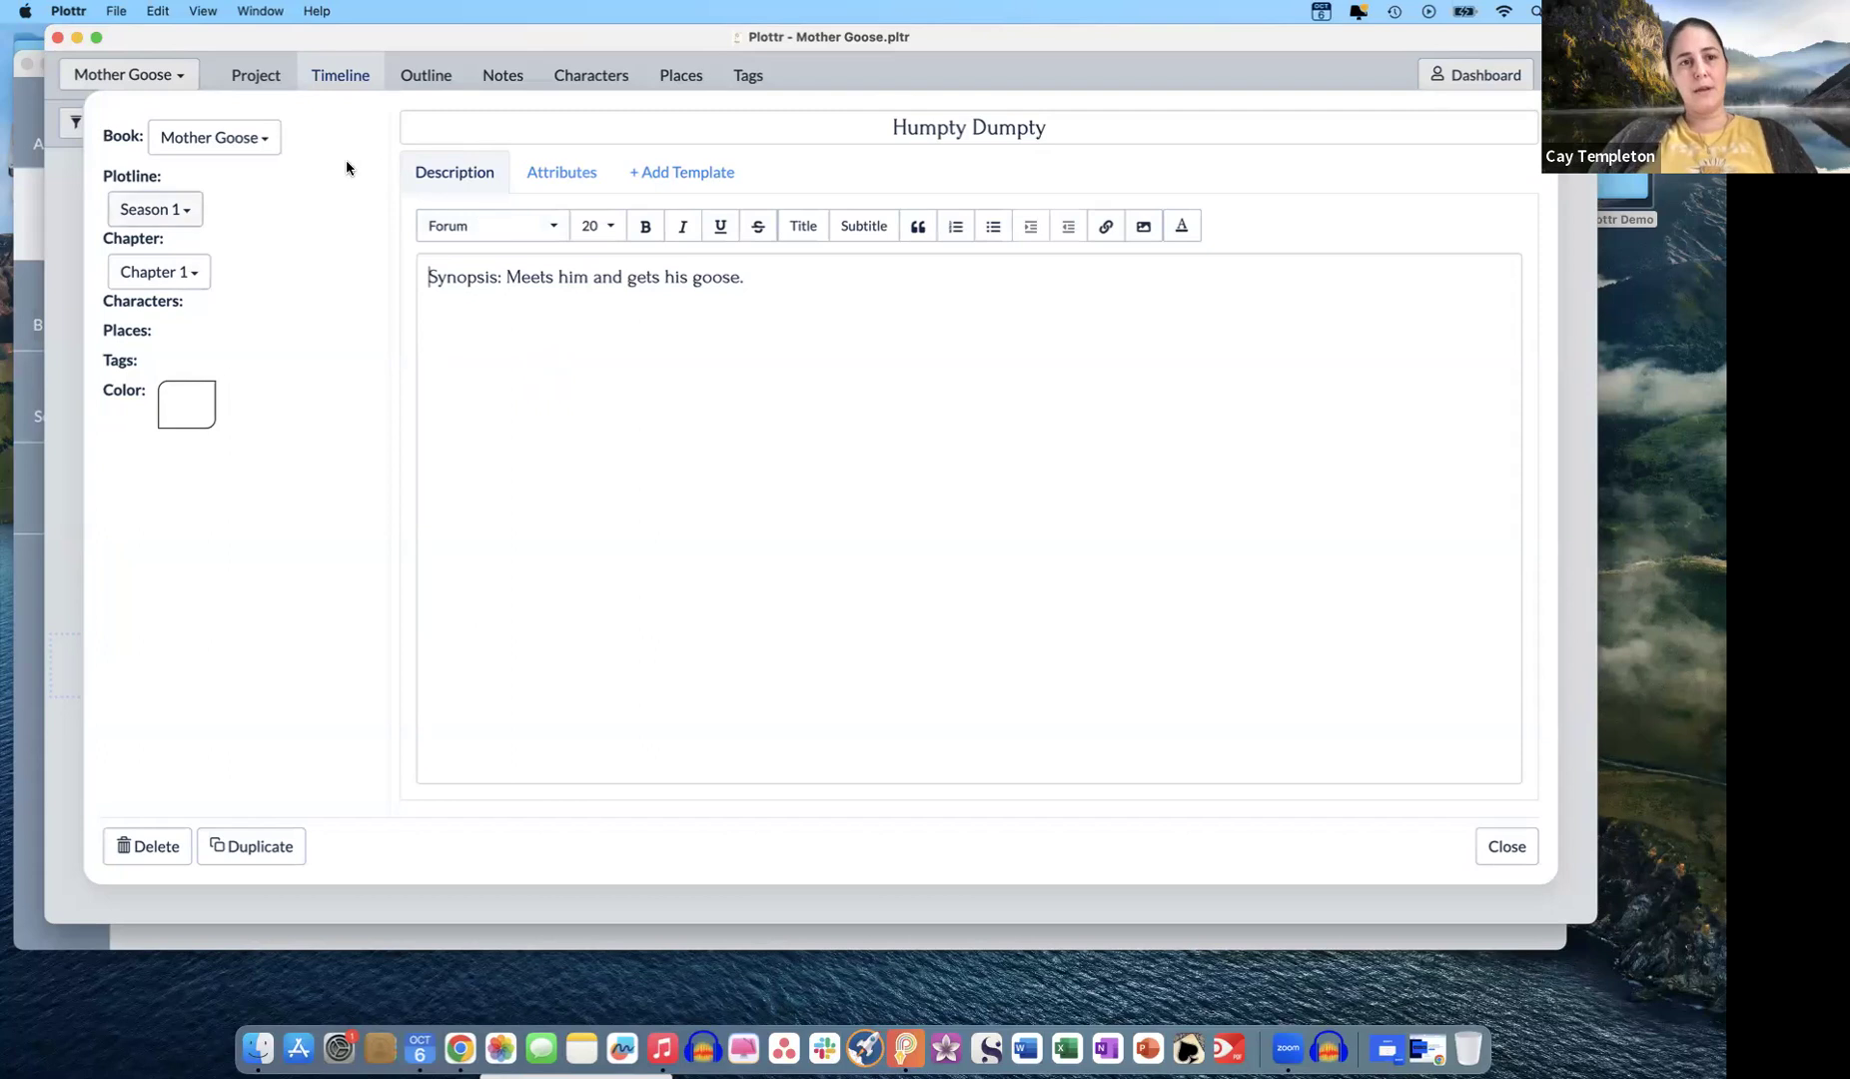
left_click(262, 142)
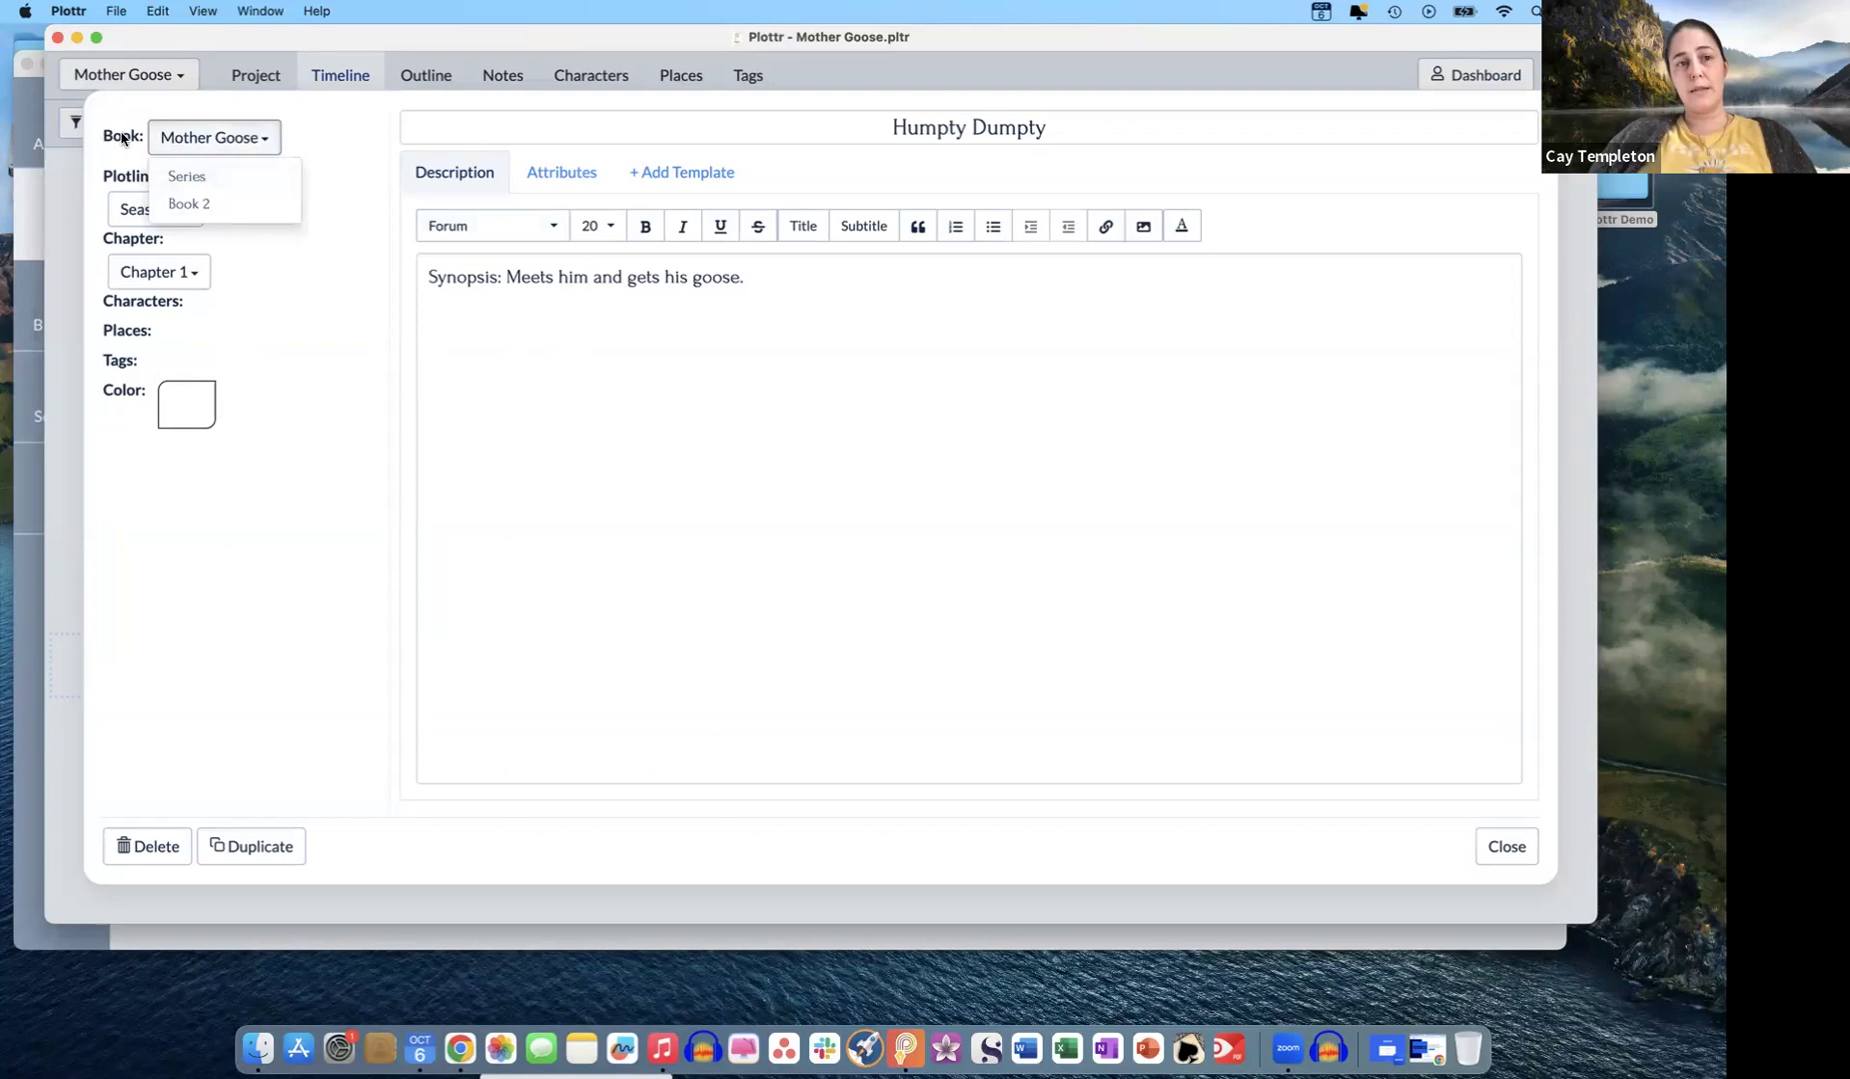
left_click(332, 356)
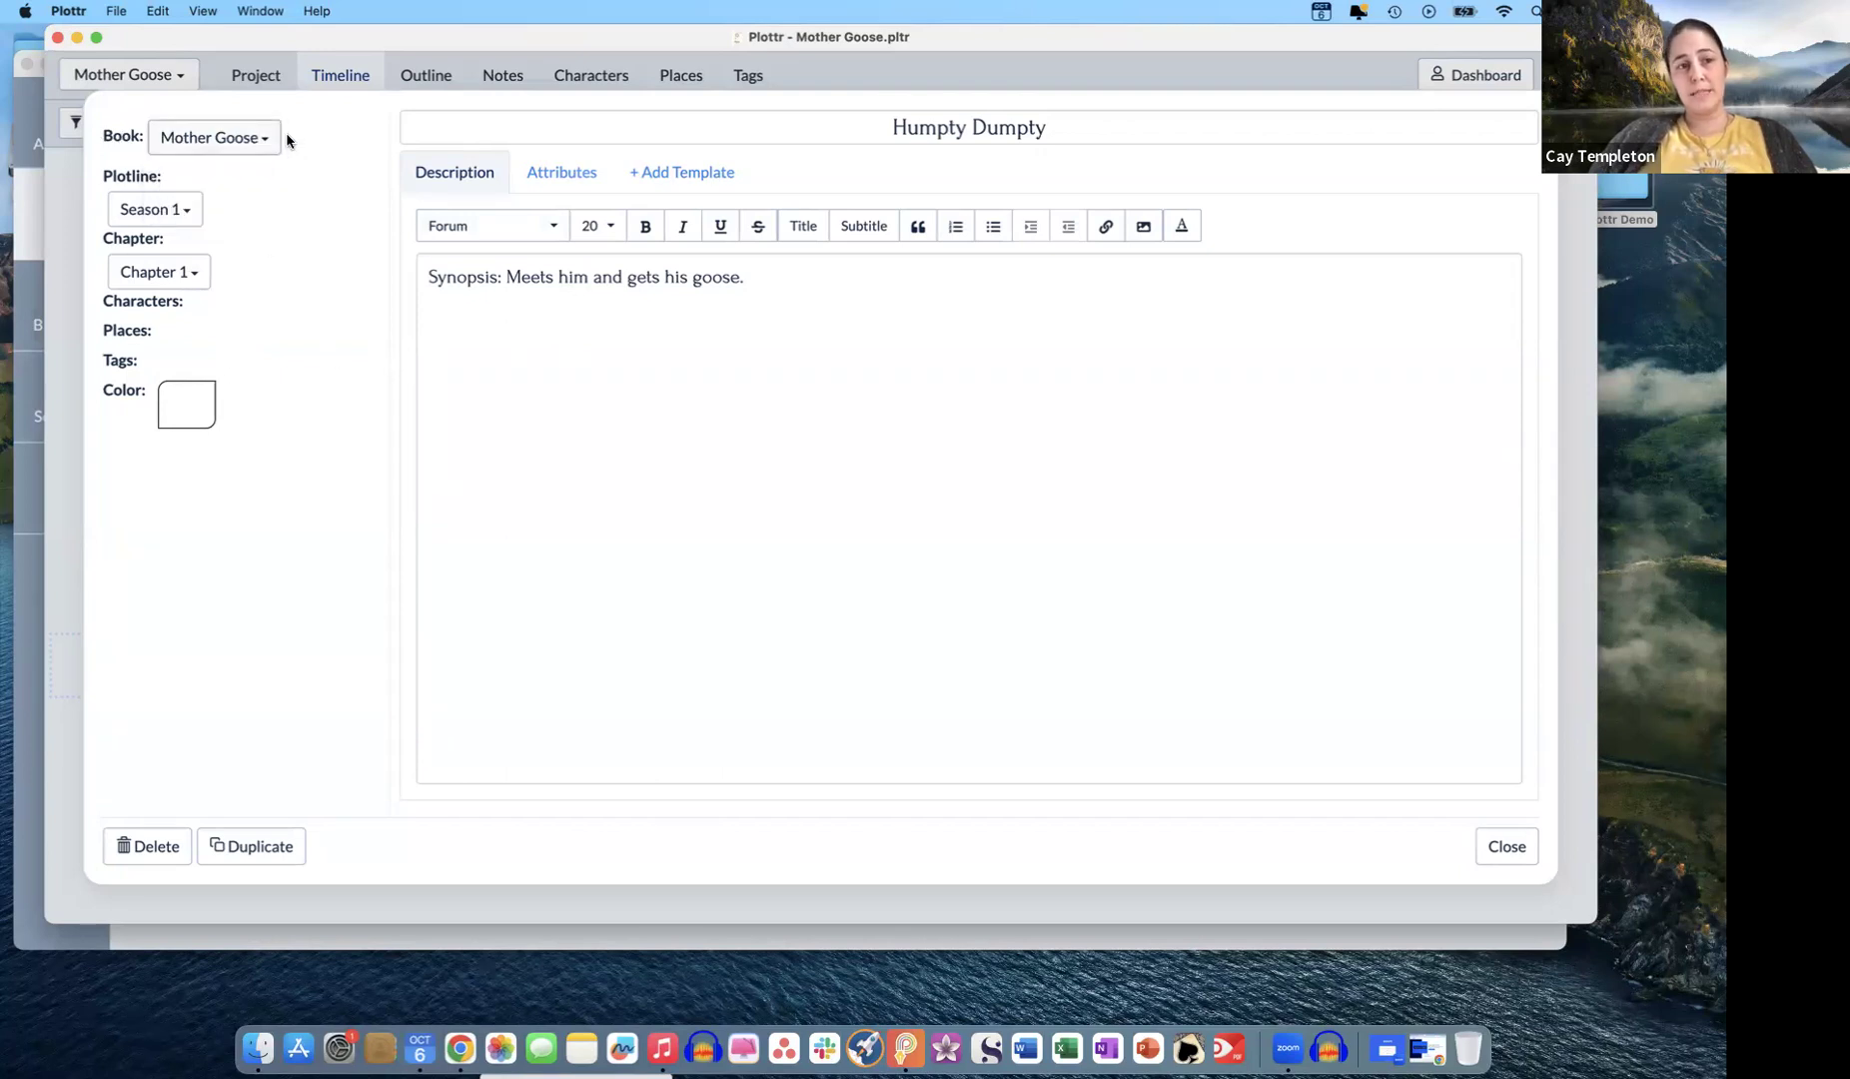
left_click(194, 213)
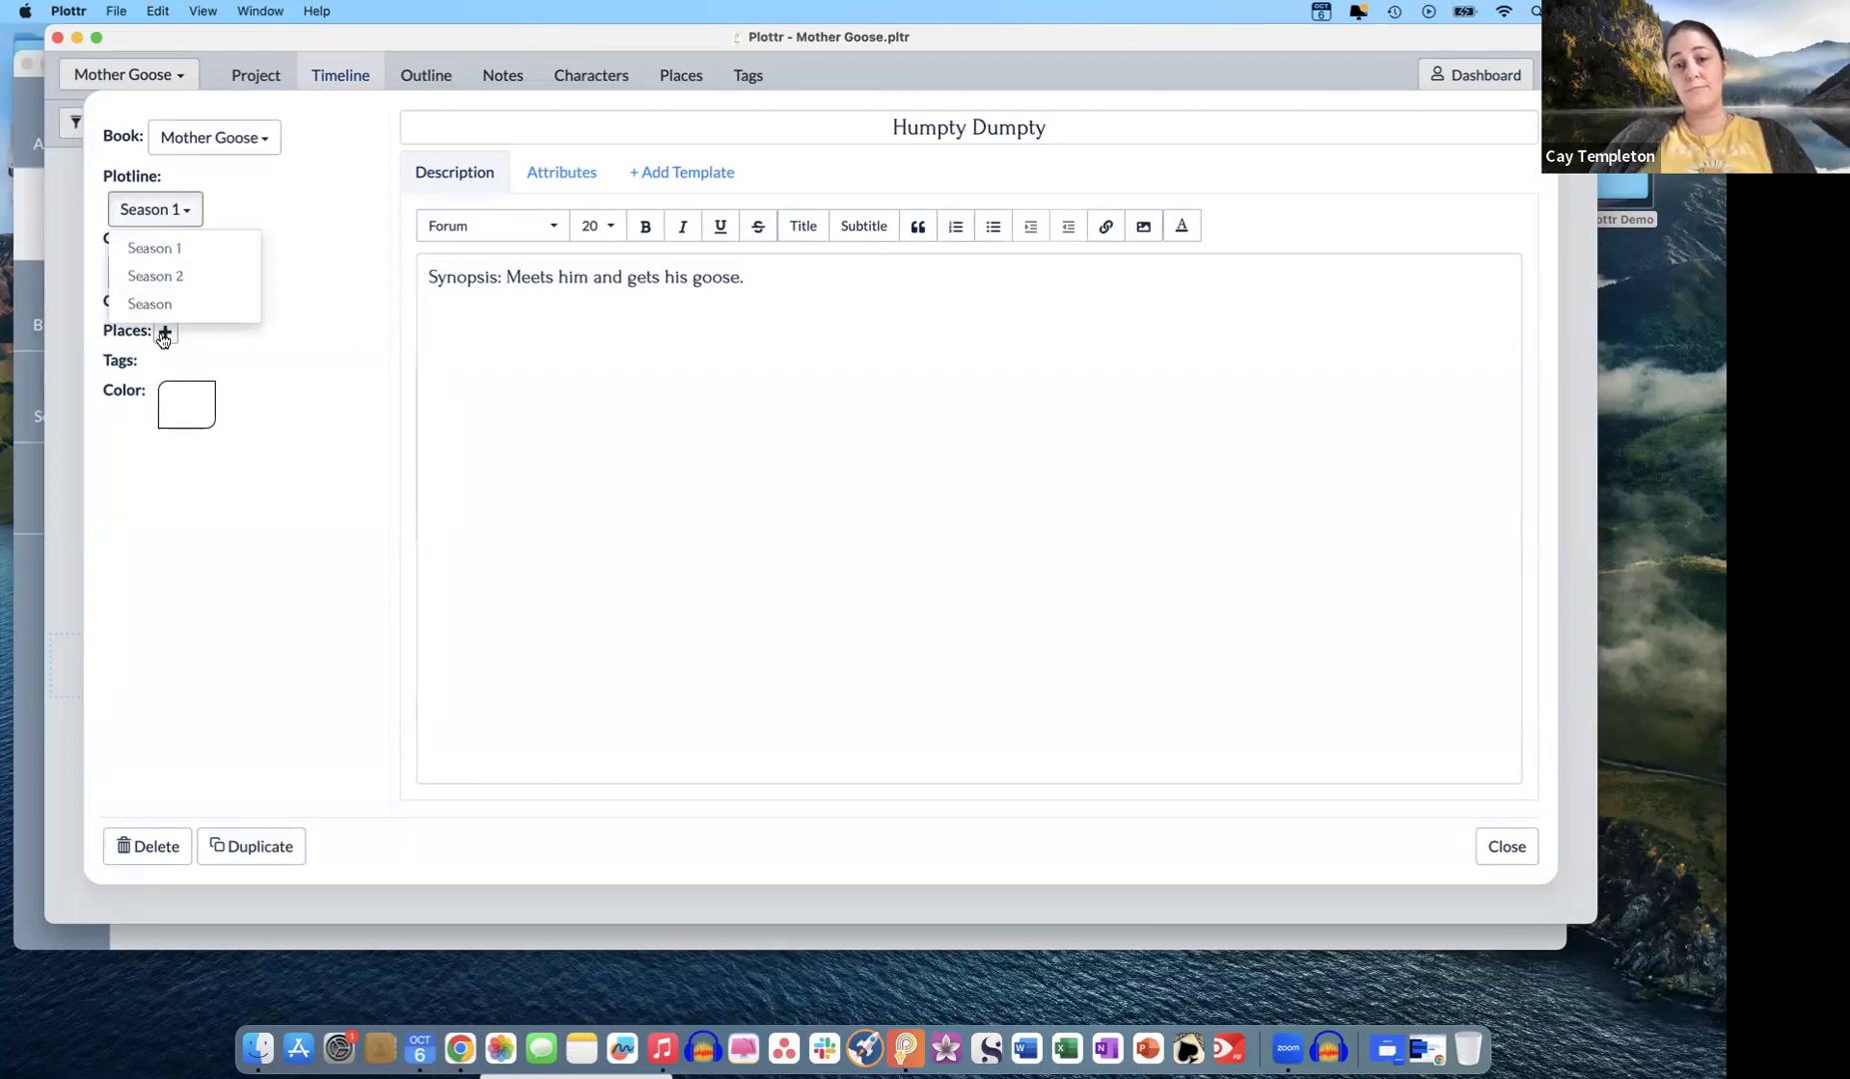
left_click(369, 435)
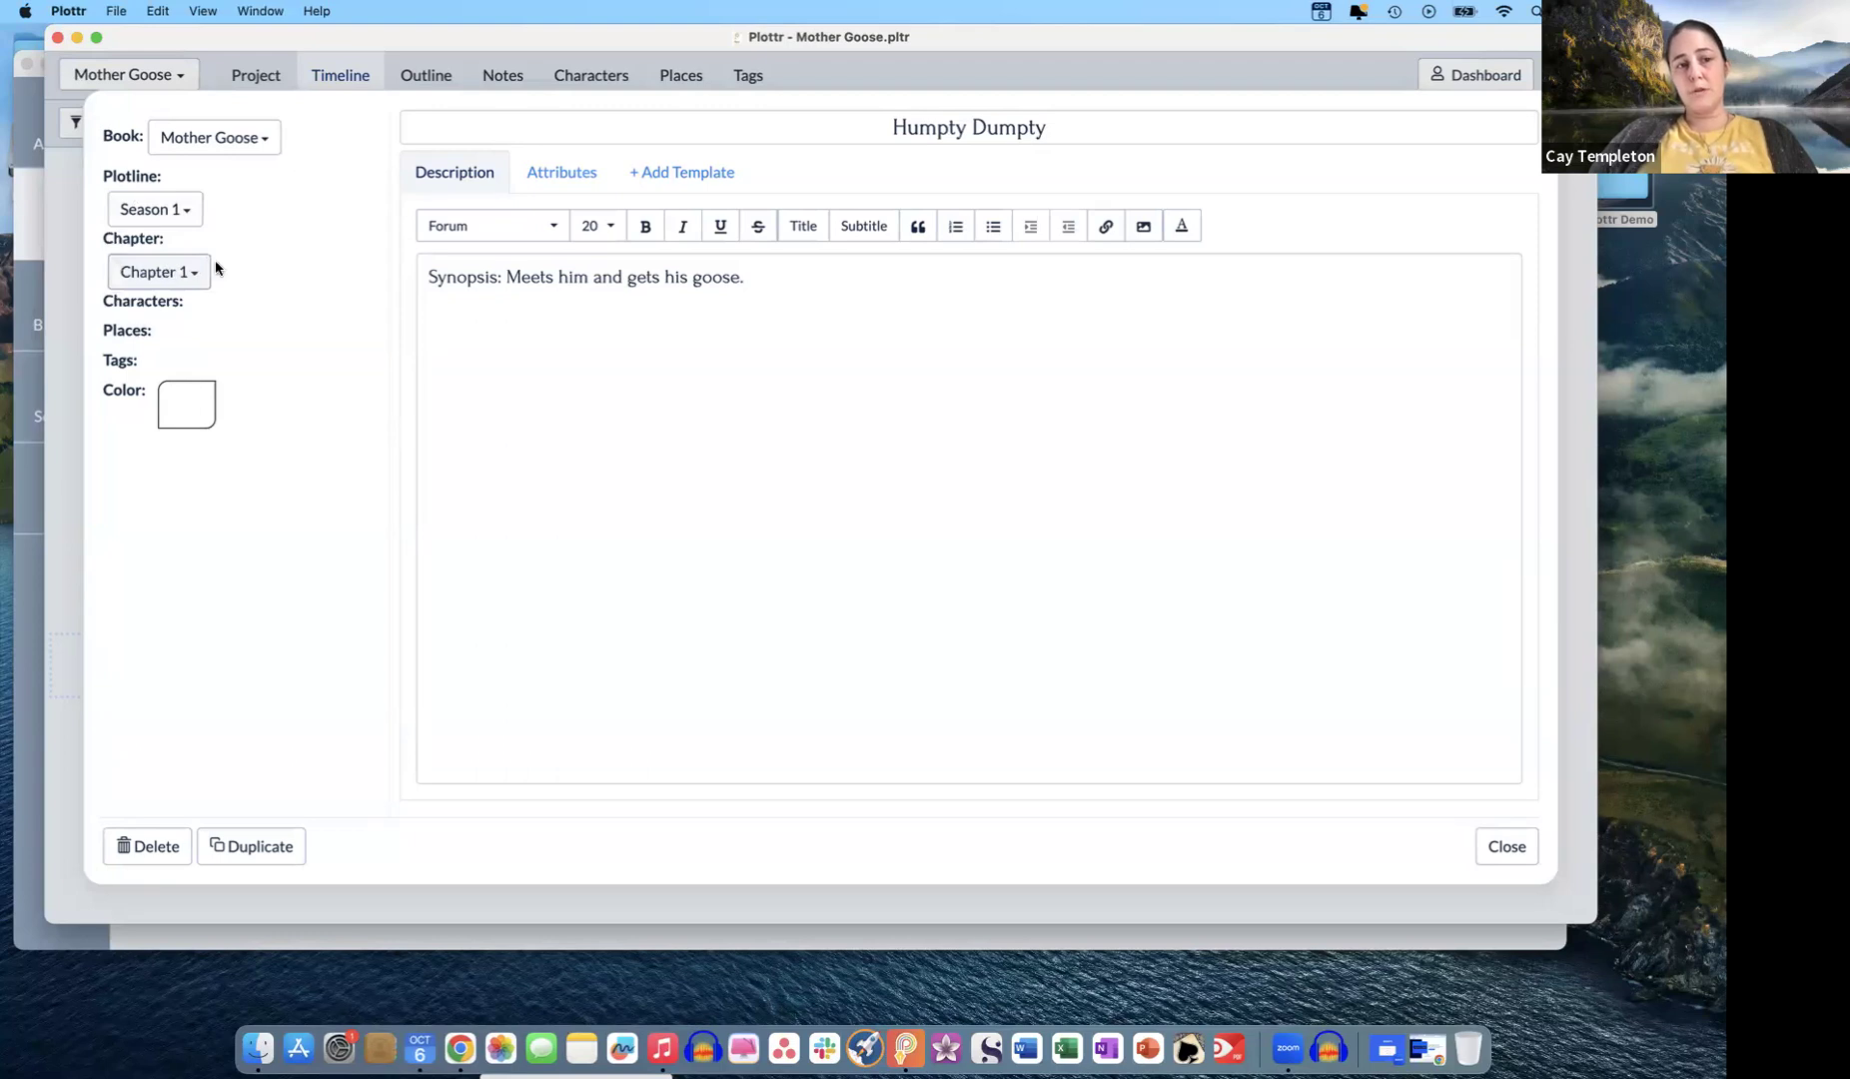
- Reassign the Humpty Dumpty scene to Chapter 3 and close its details
left_click(197, 272)
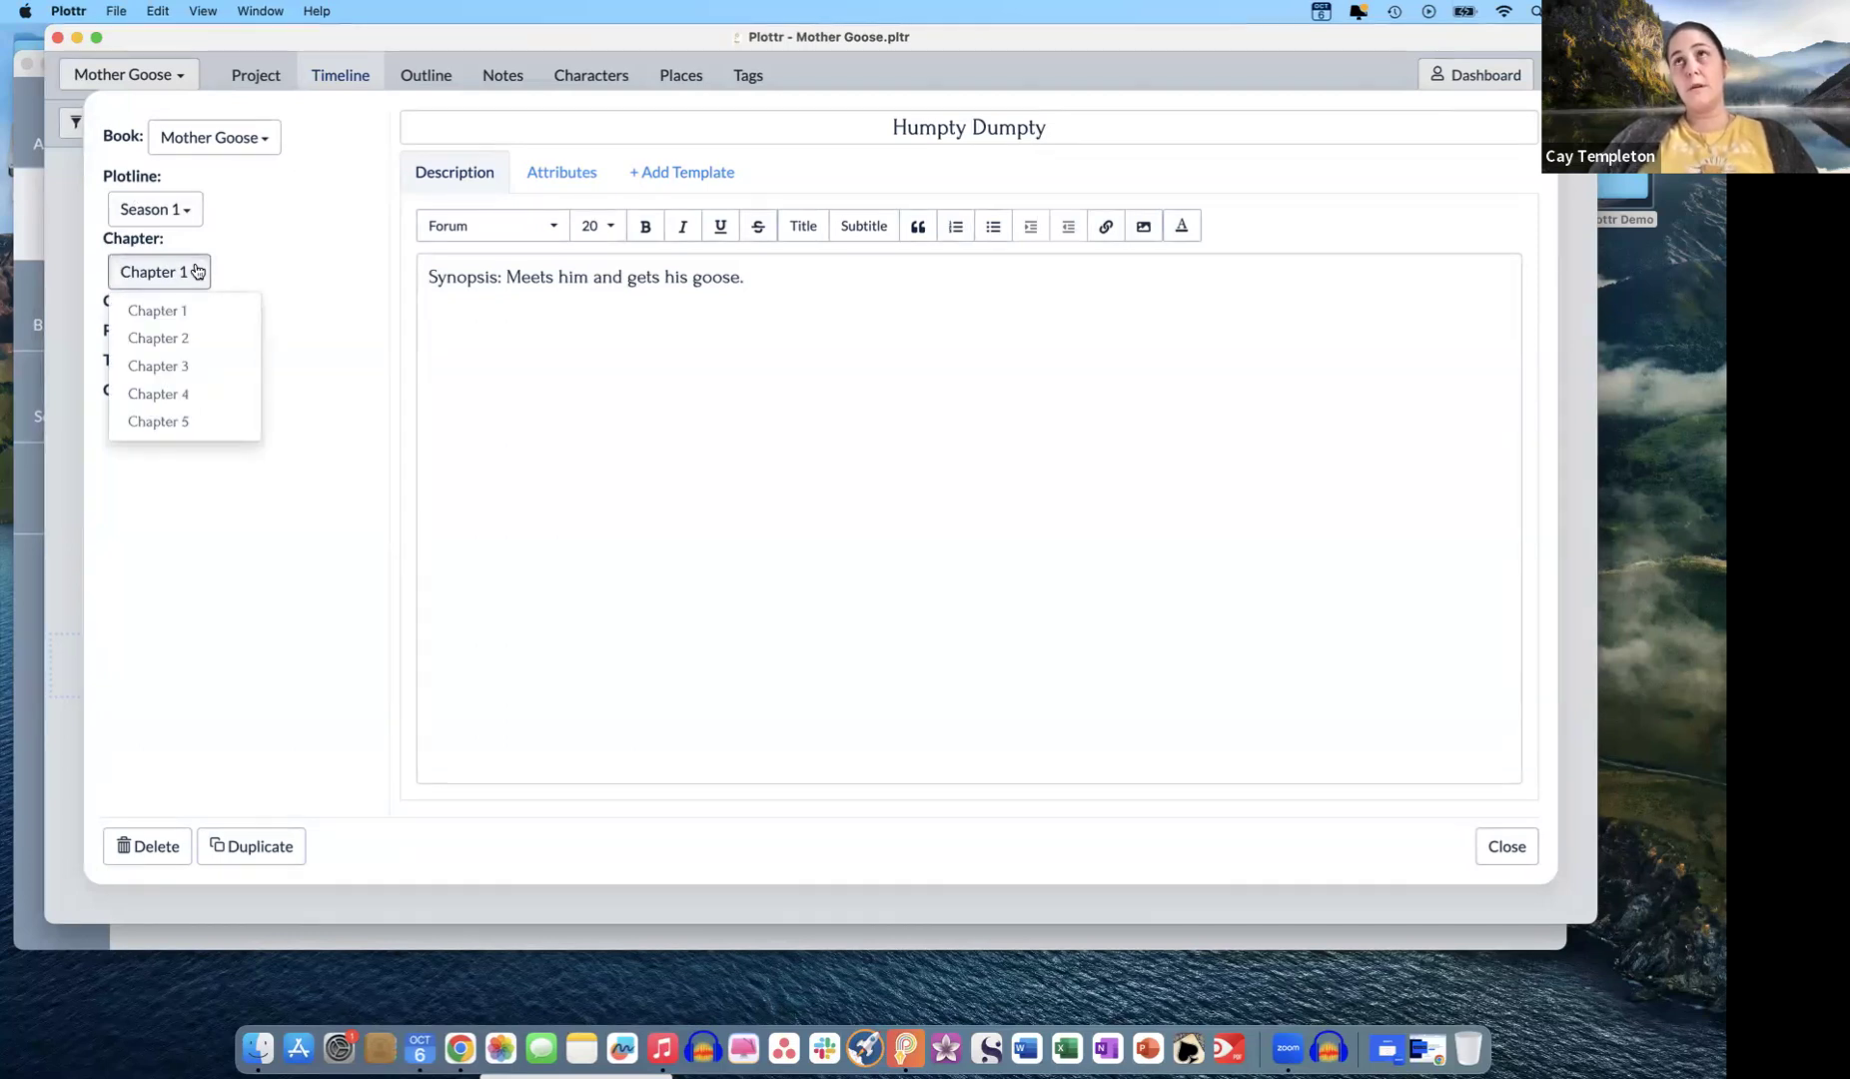
left_click(158, 366)
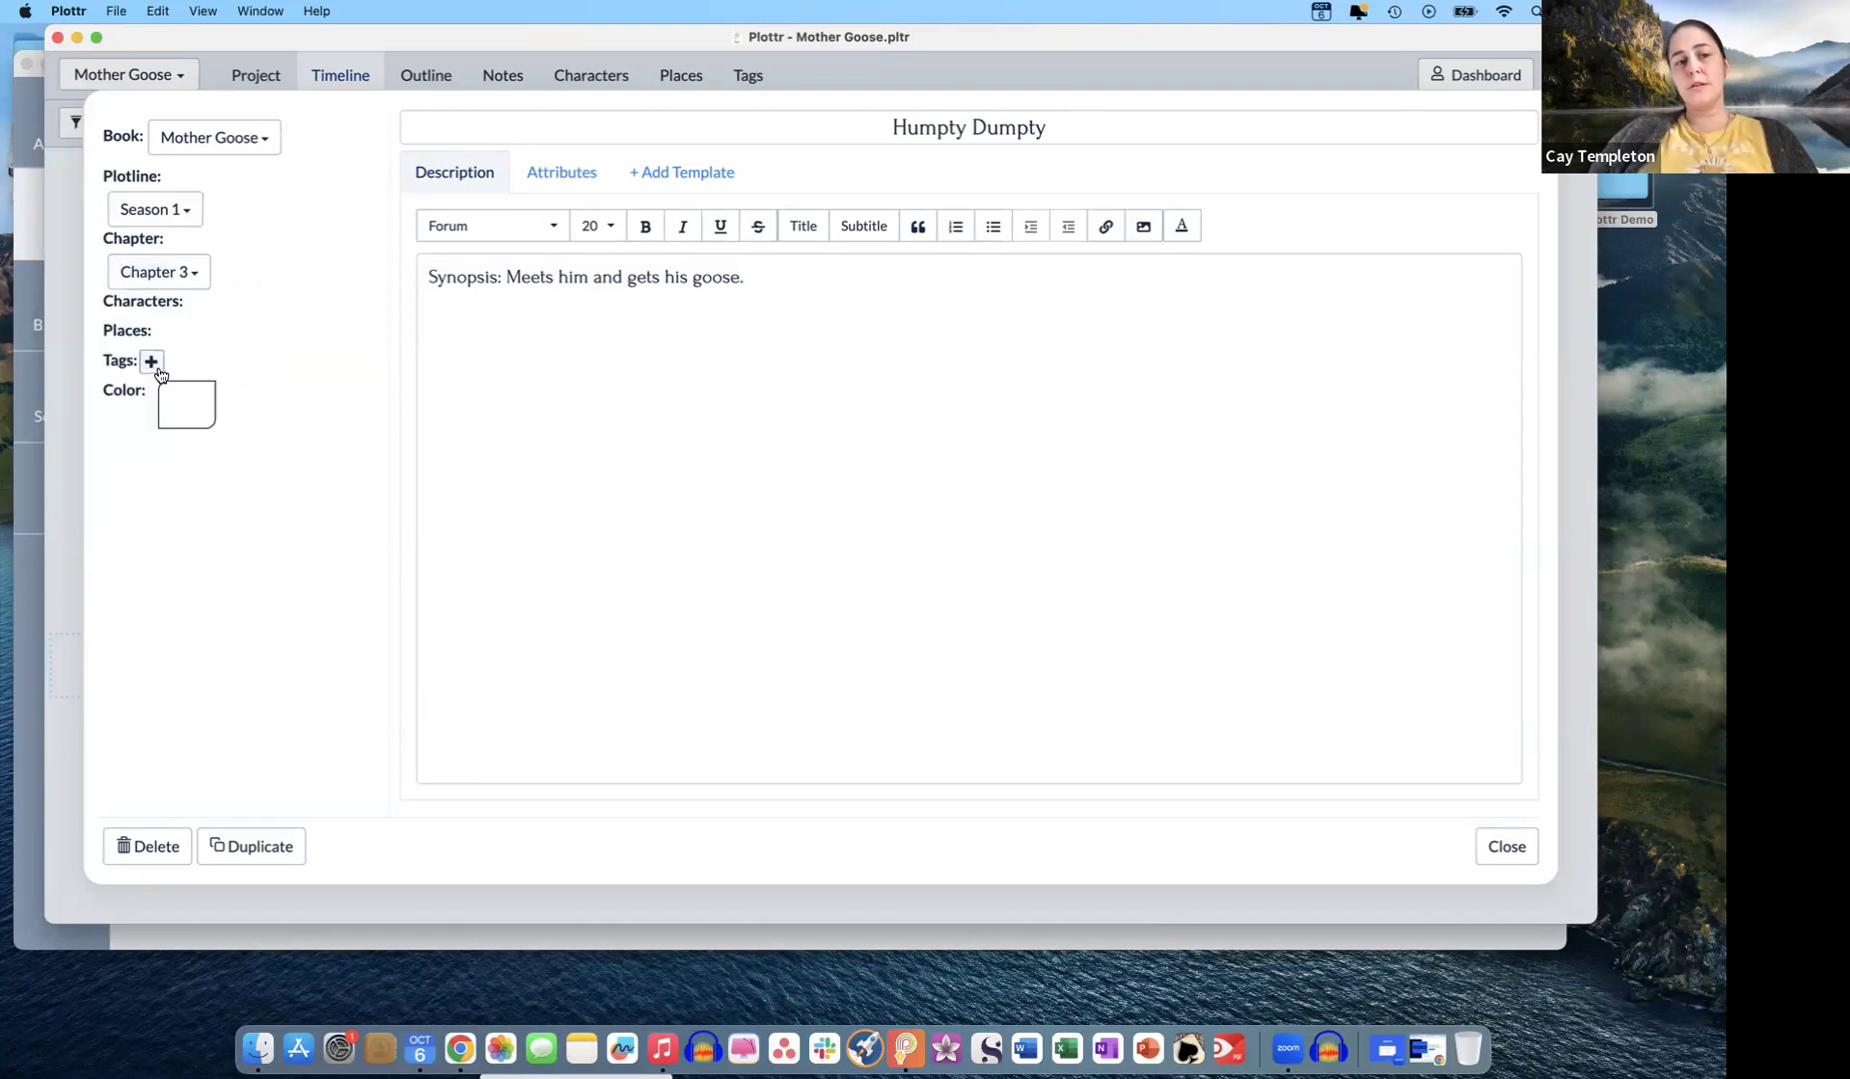
left_click(1506, 846)
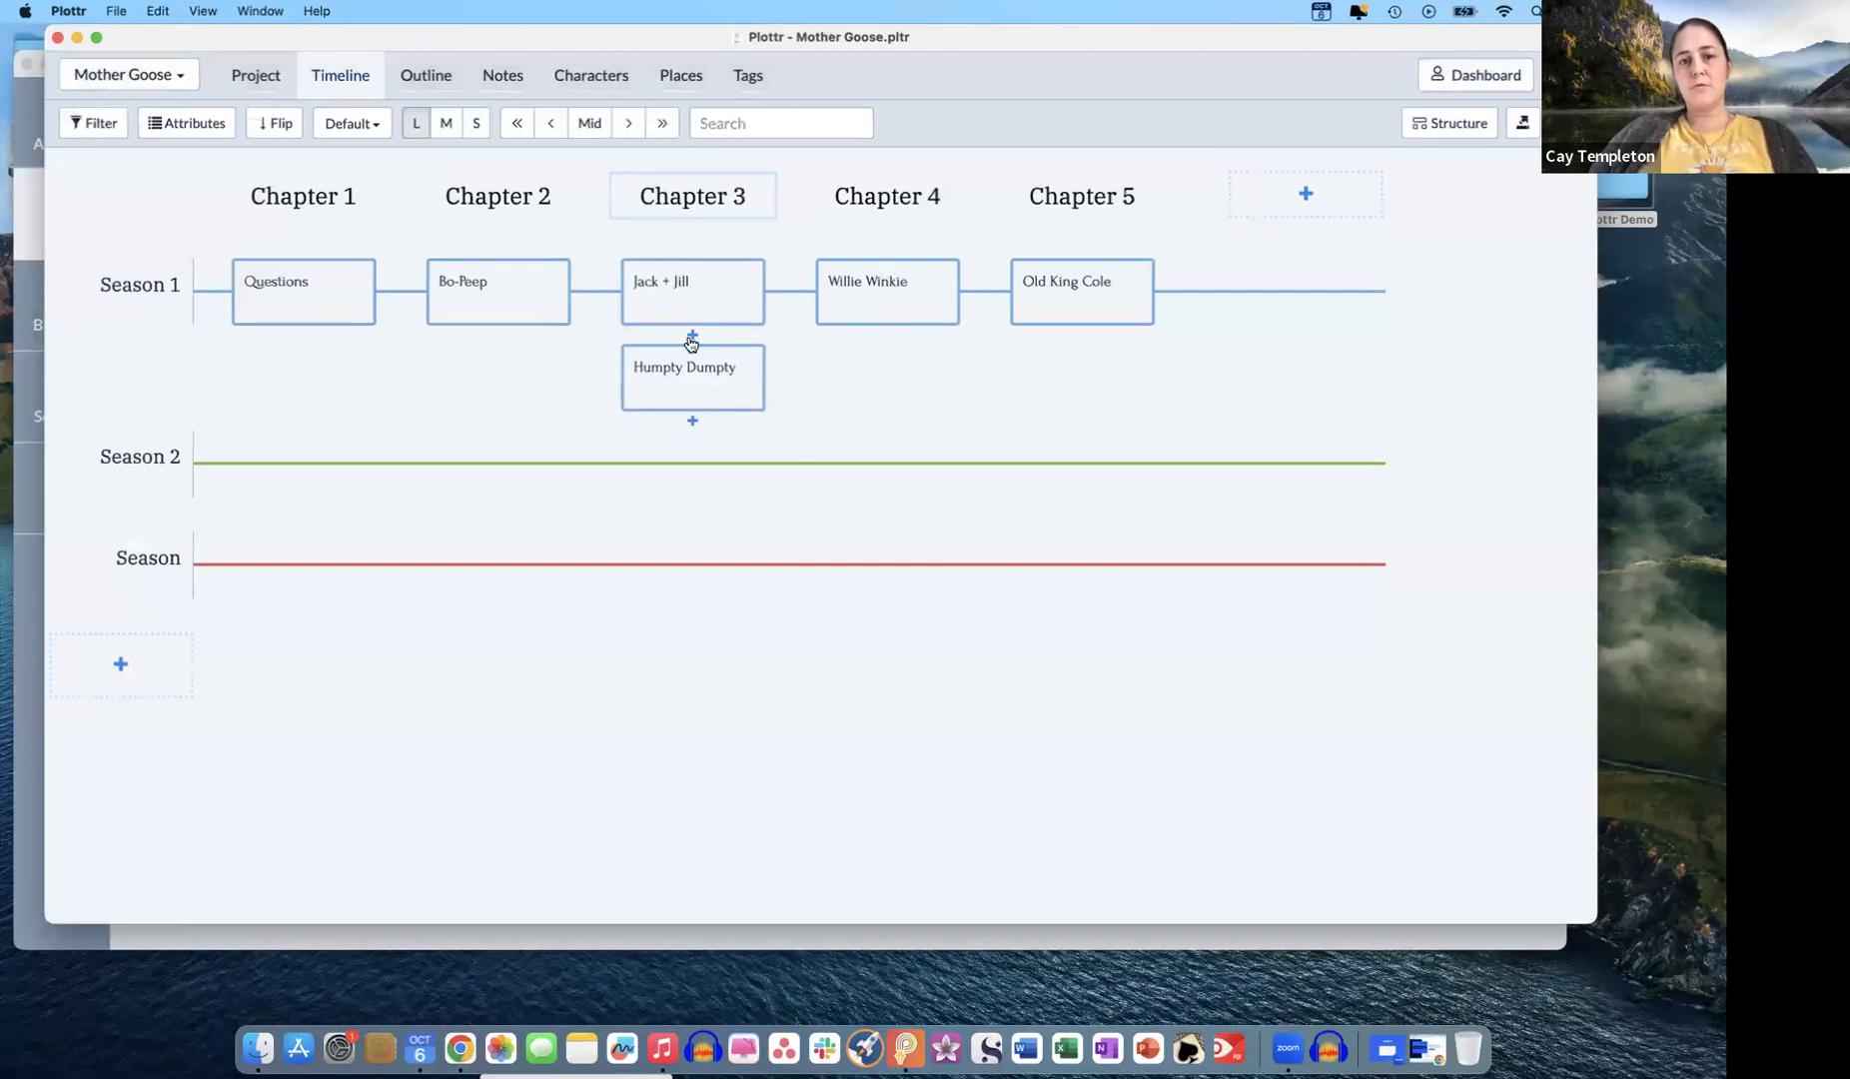
- Rename the Season 1 plotline as "Current Age"
mouse_move(678, 376)
mouse_move(124, 258)
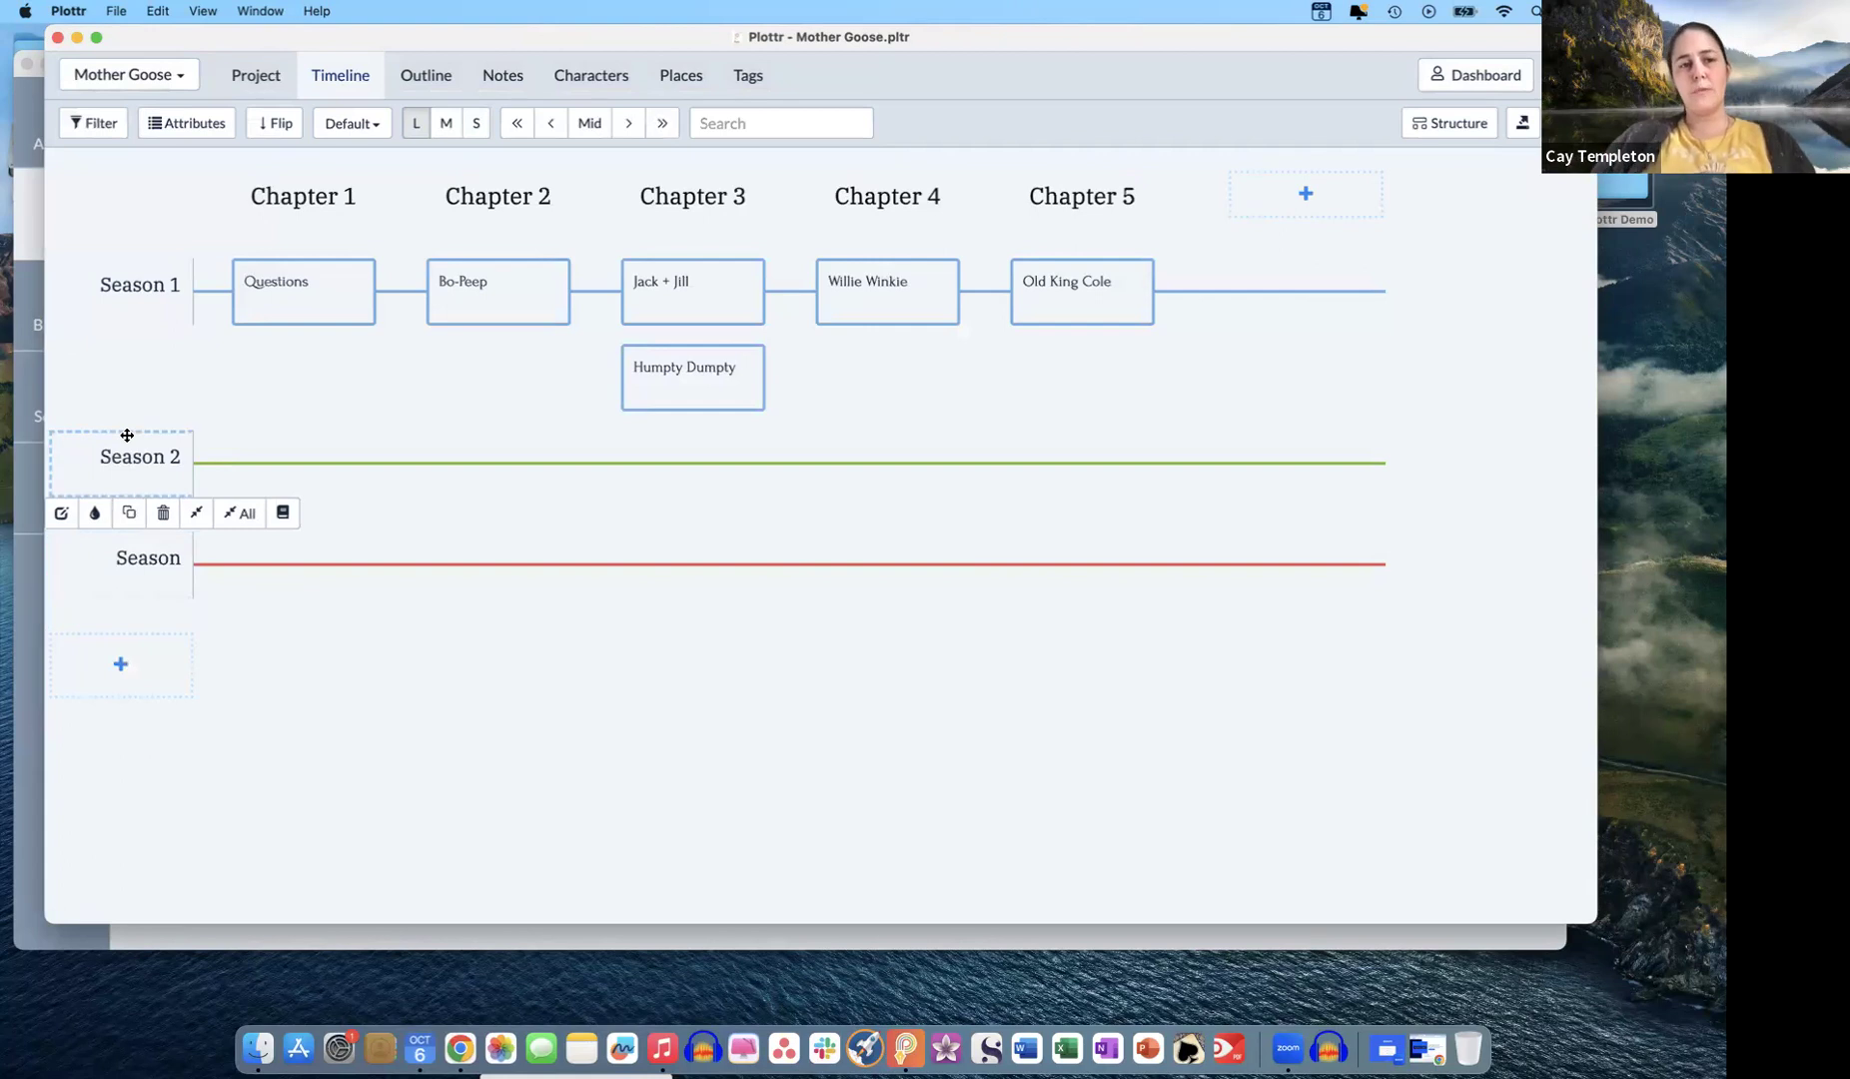
left_click(133, 289)
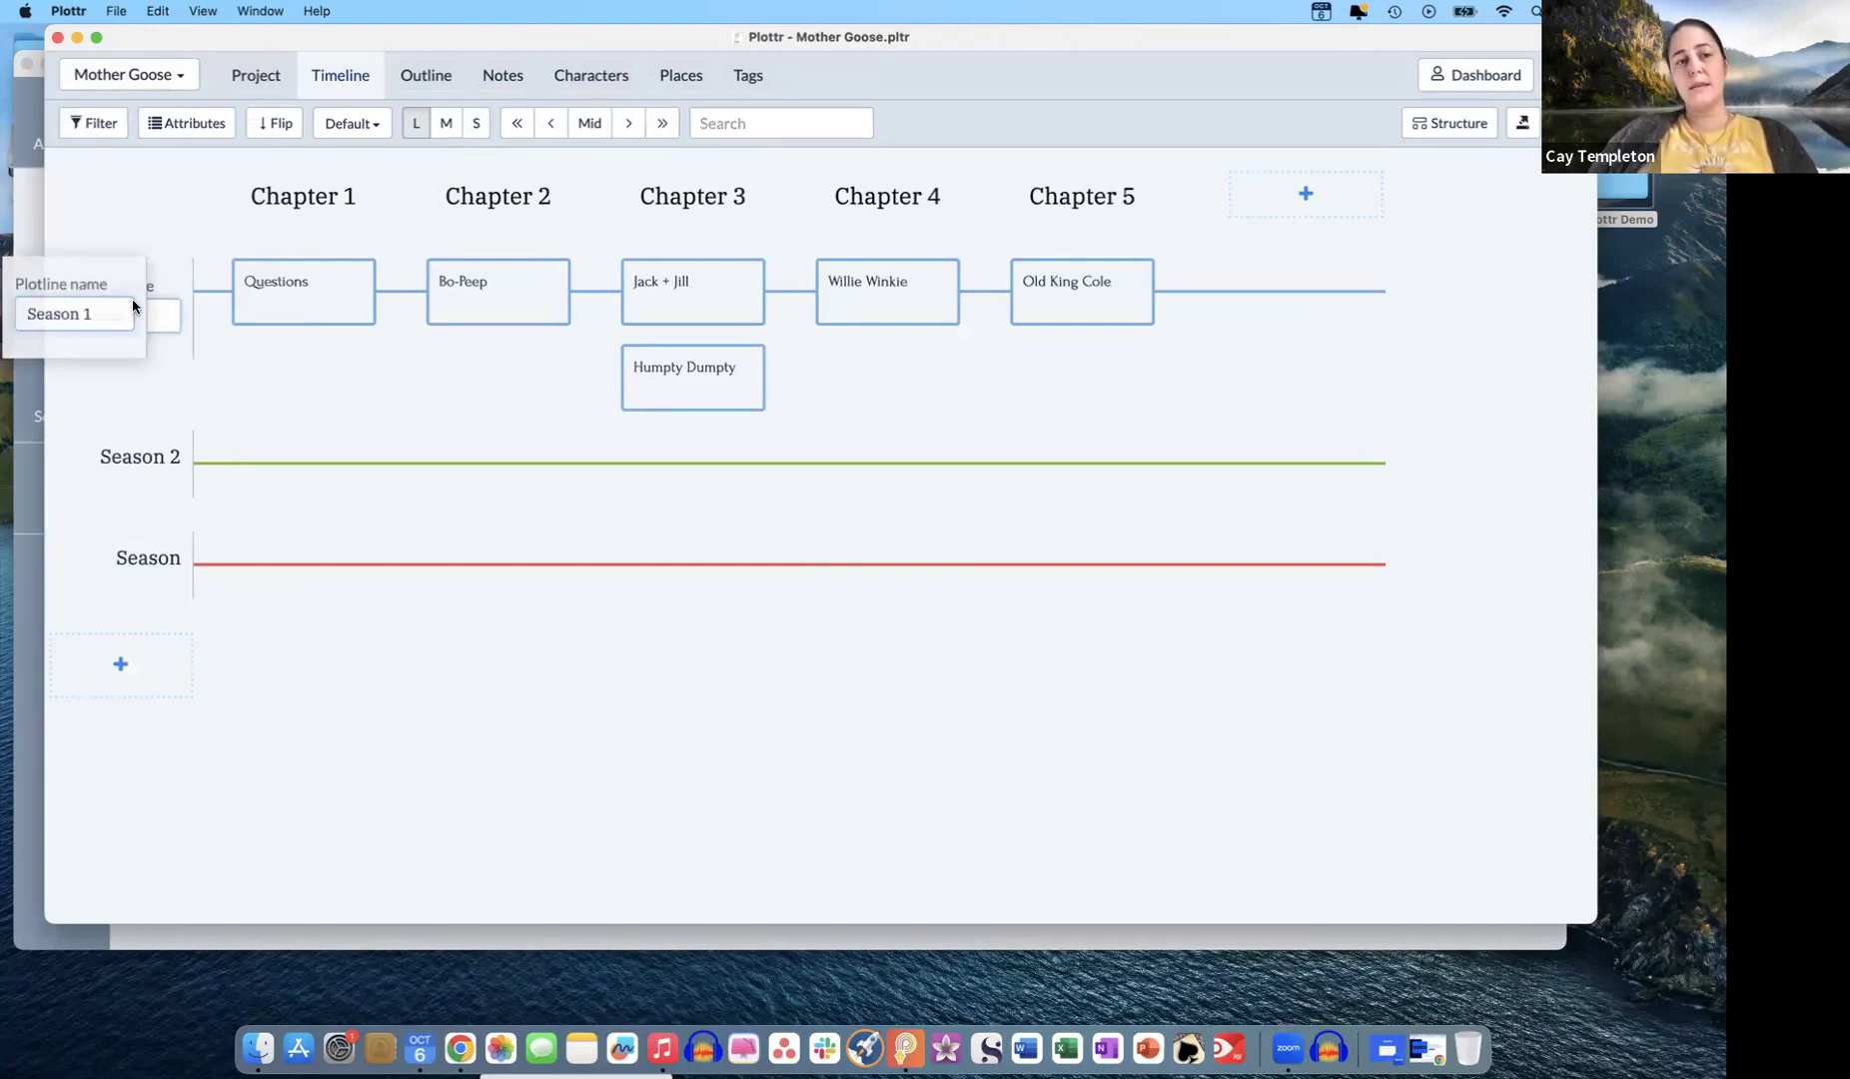
triple_click(138, 314)
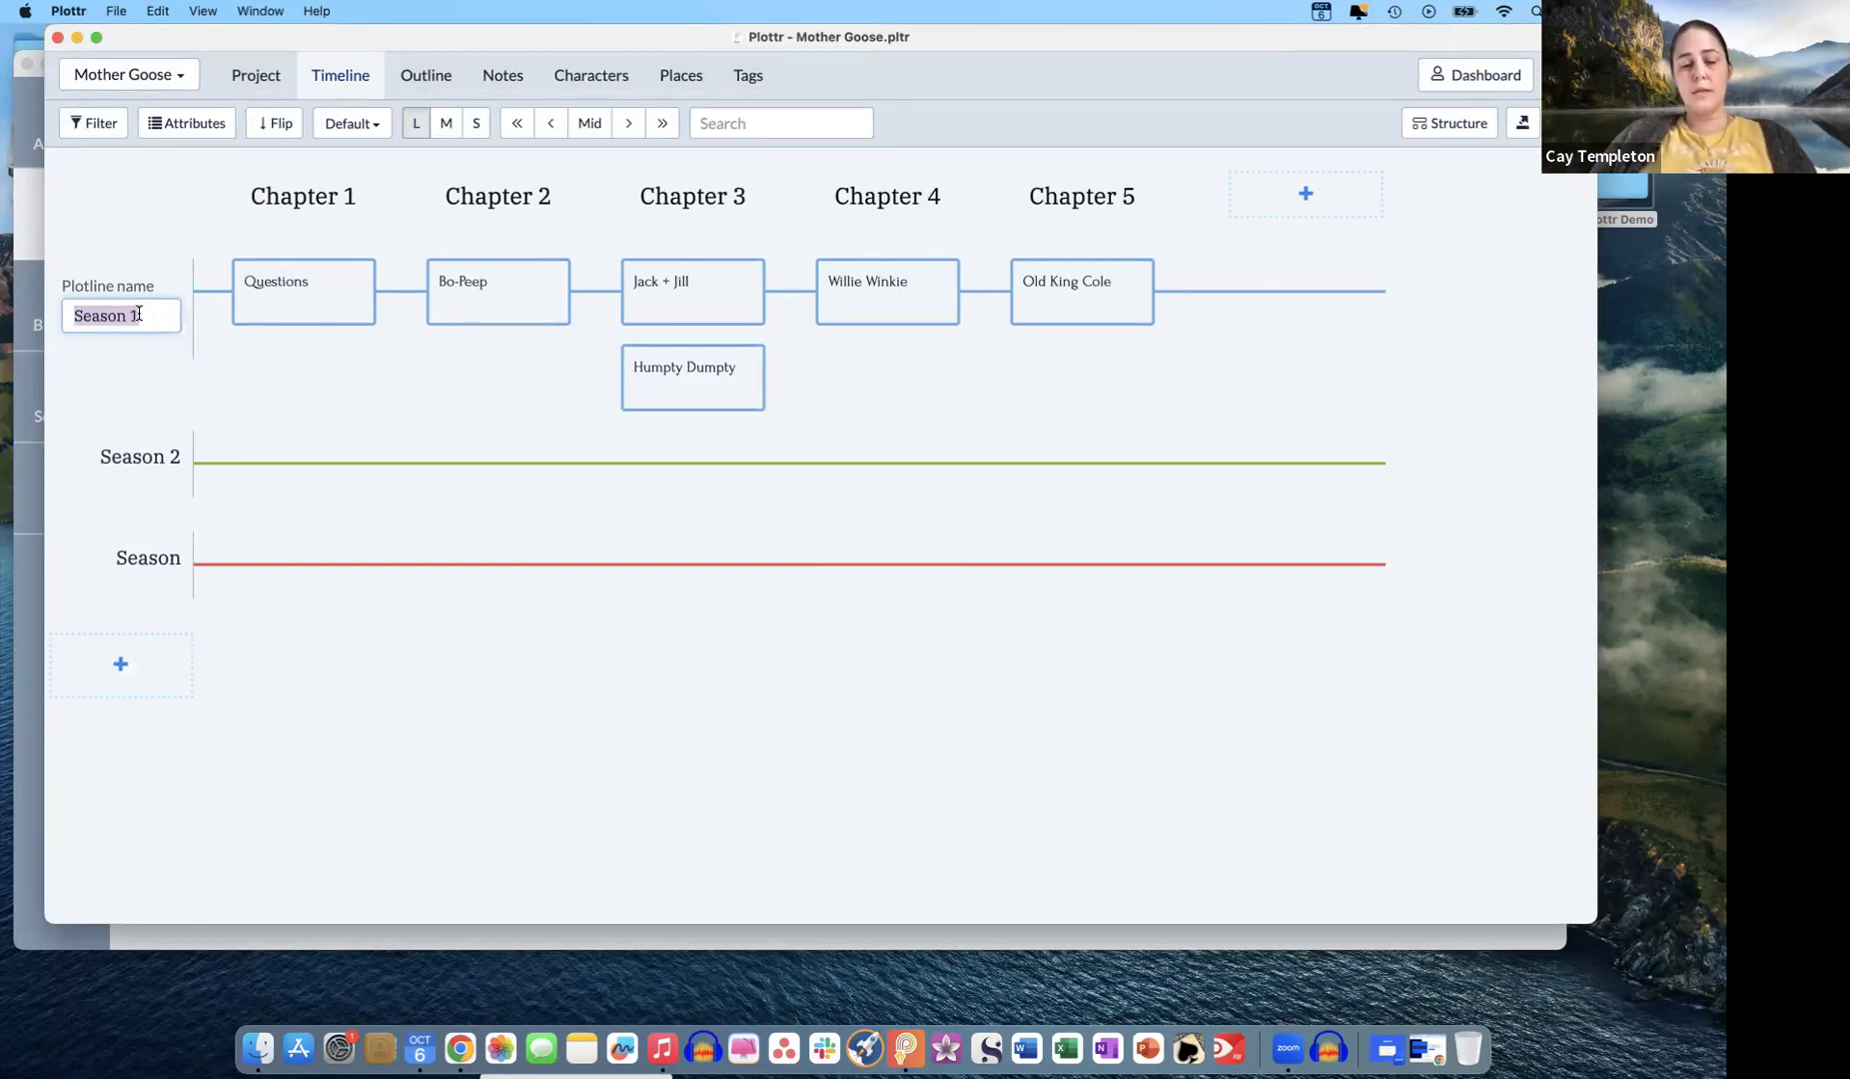
type("Current Age")
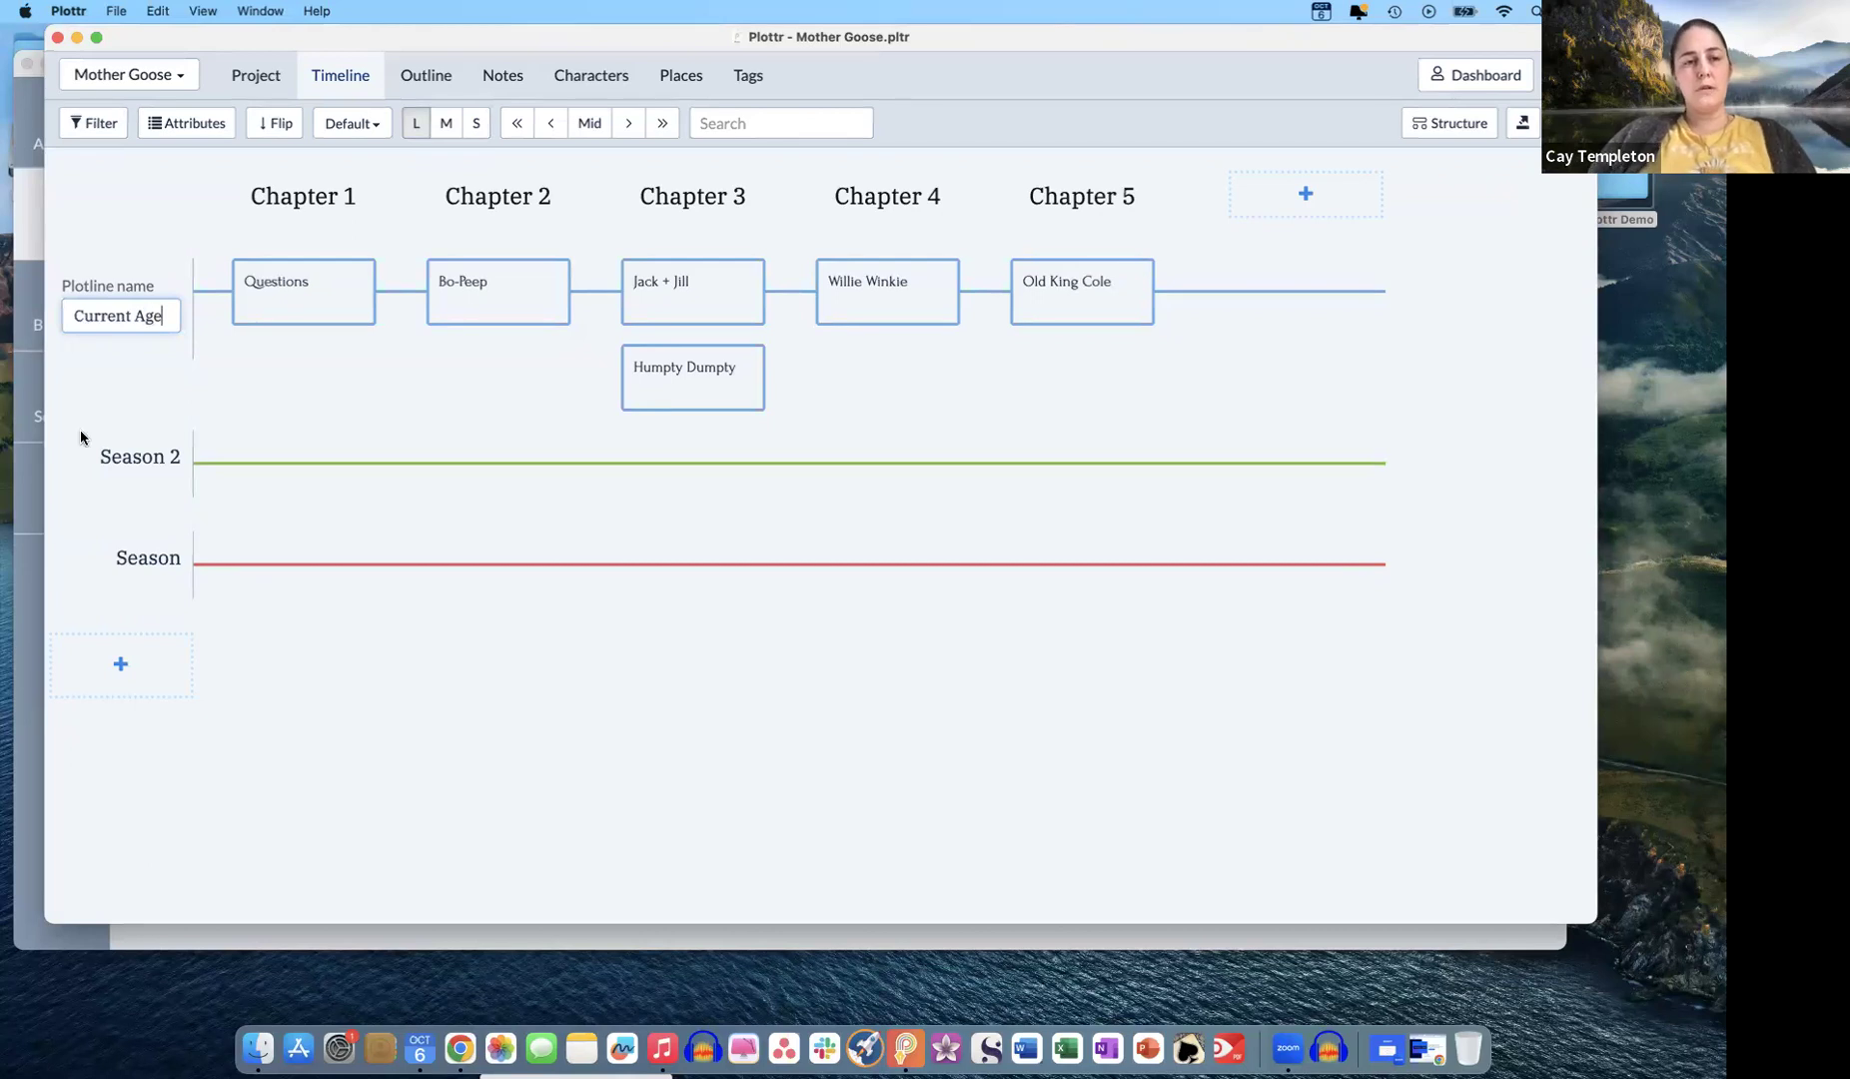
- Rename the Season 2 plotline as "Young Adult"
left_click(138, 460)
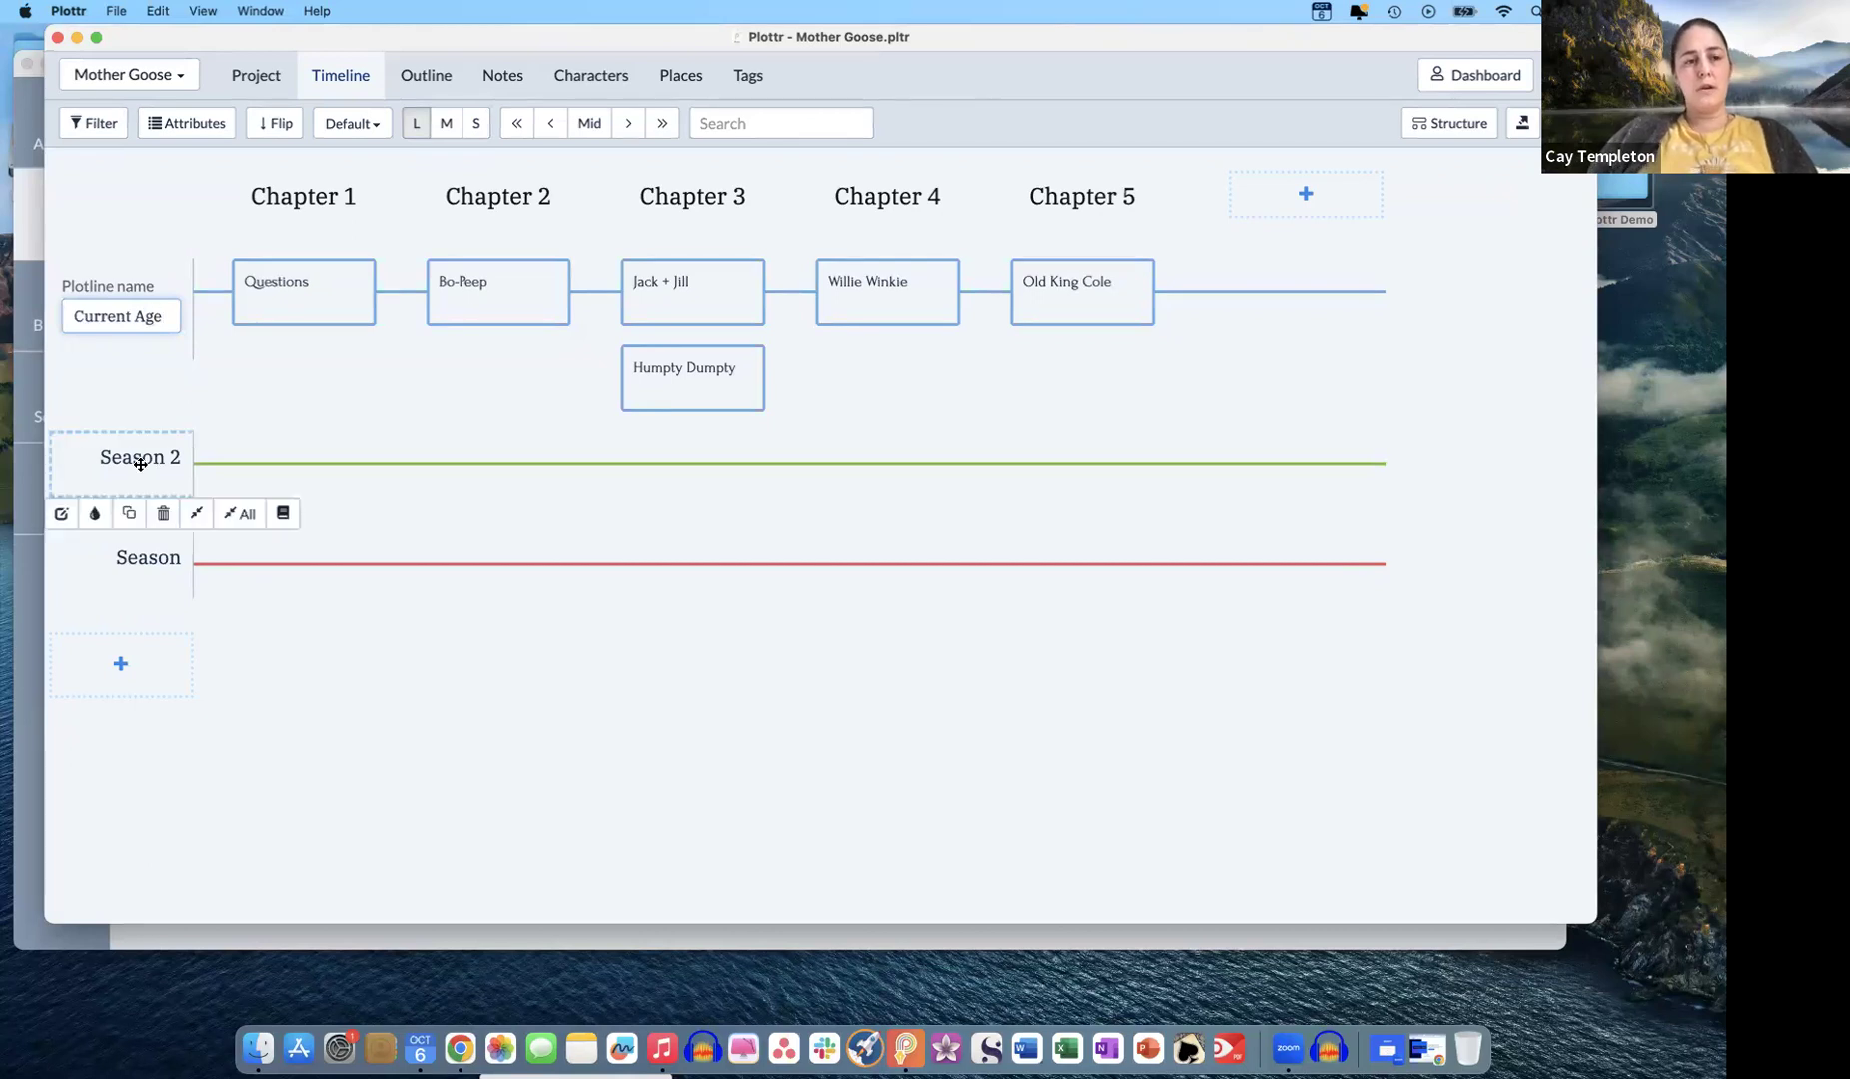
triple_click(149, 489)
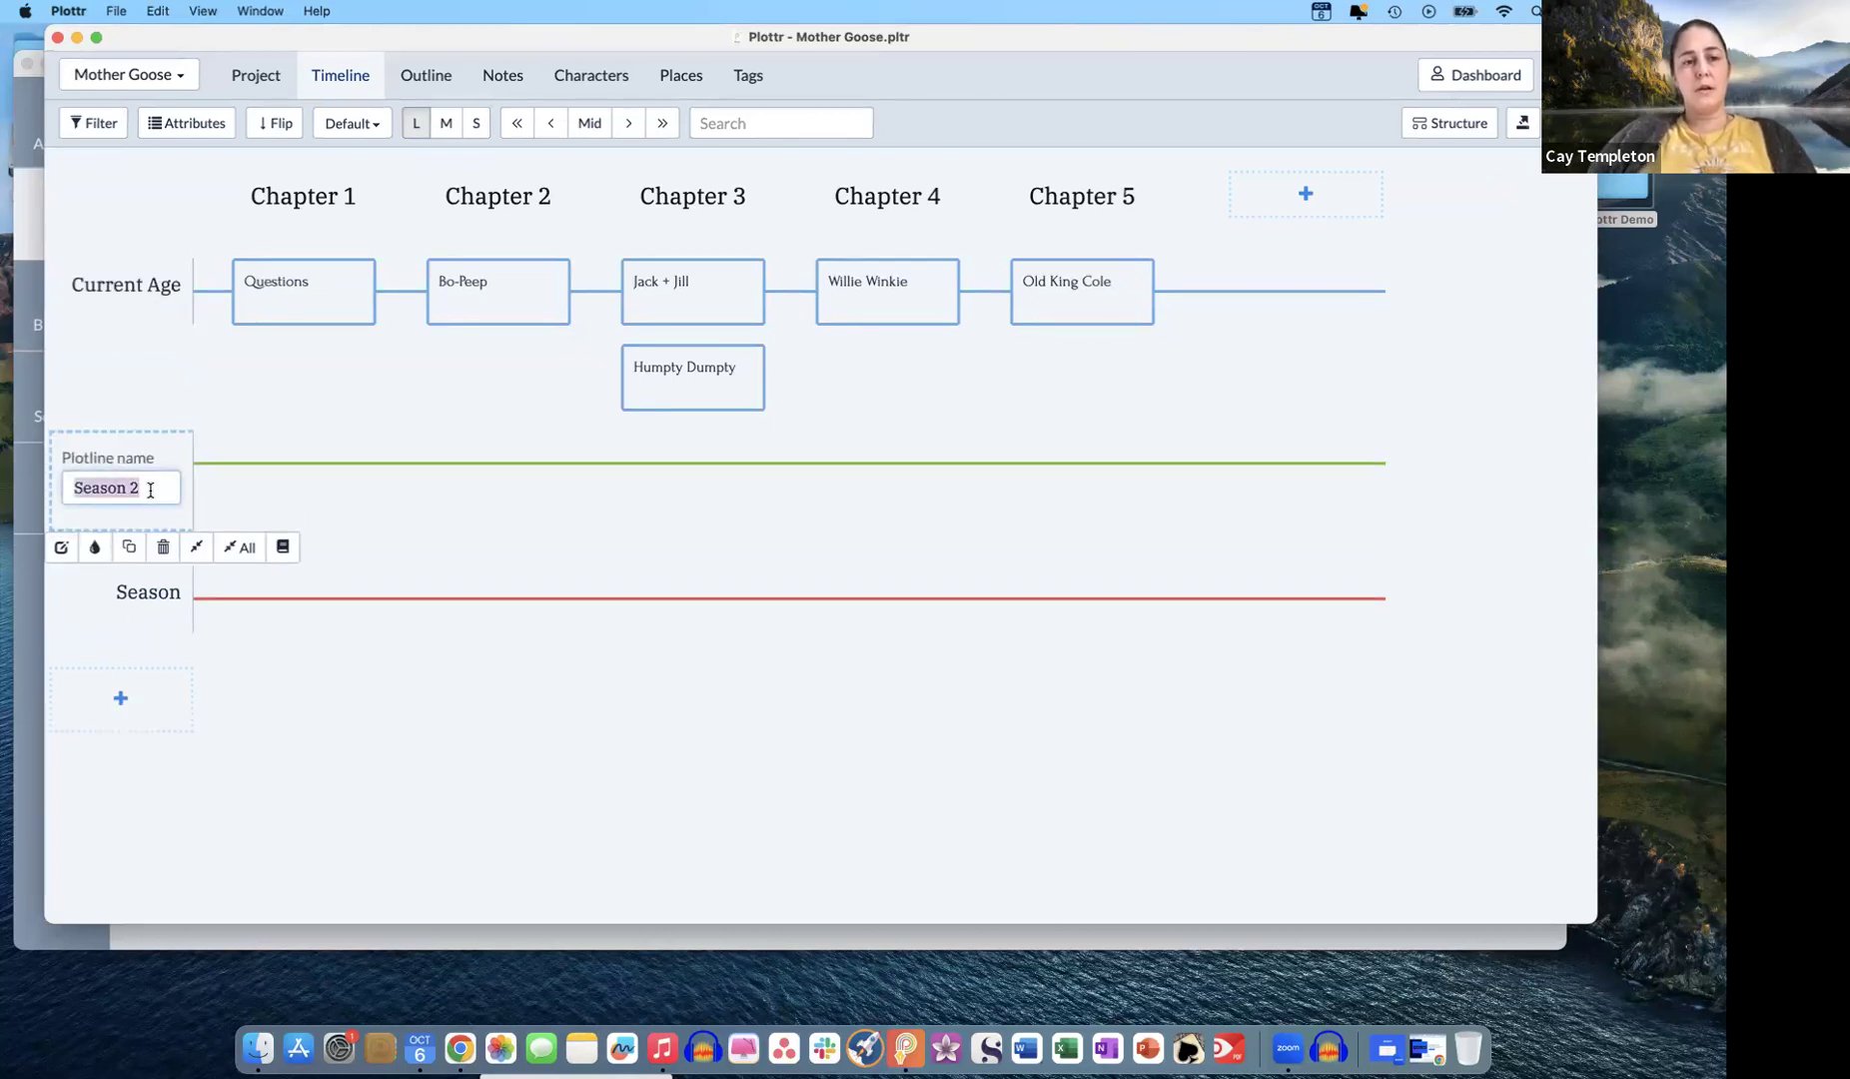
type("Y")
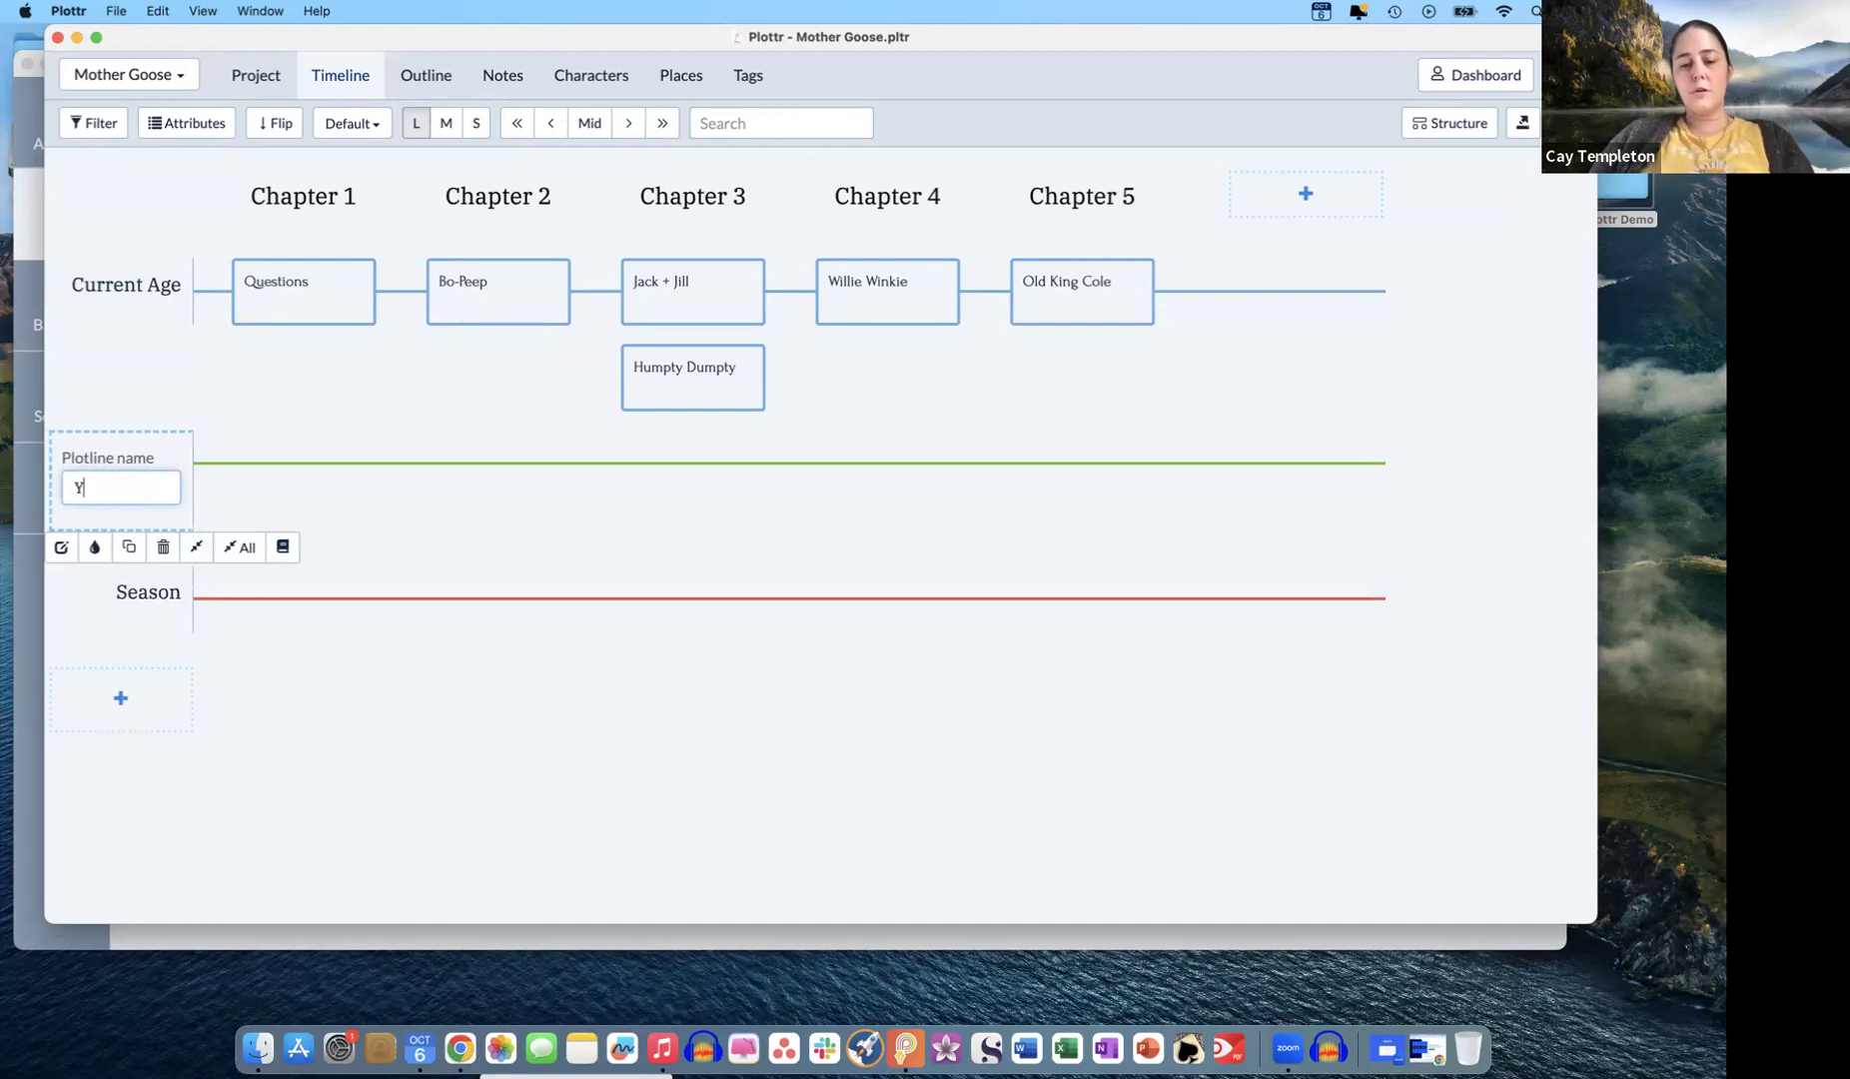
type("oung Adult")
key("Return")
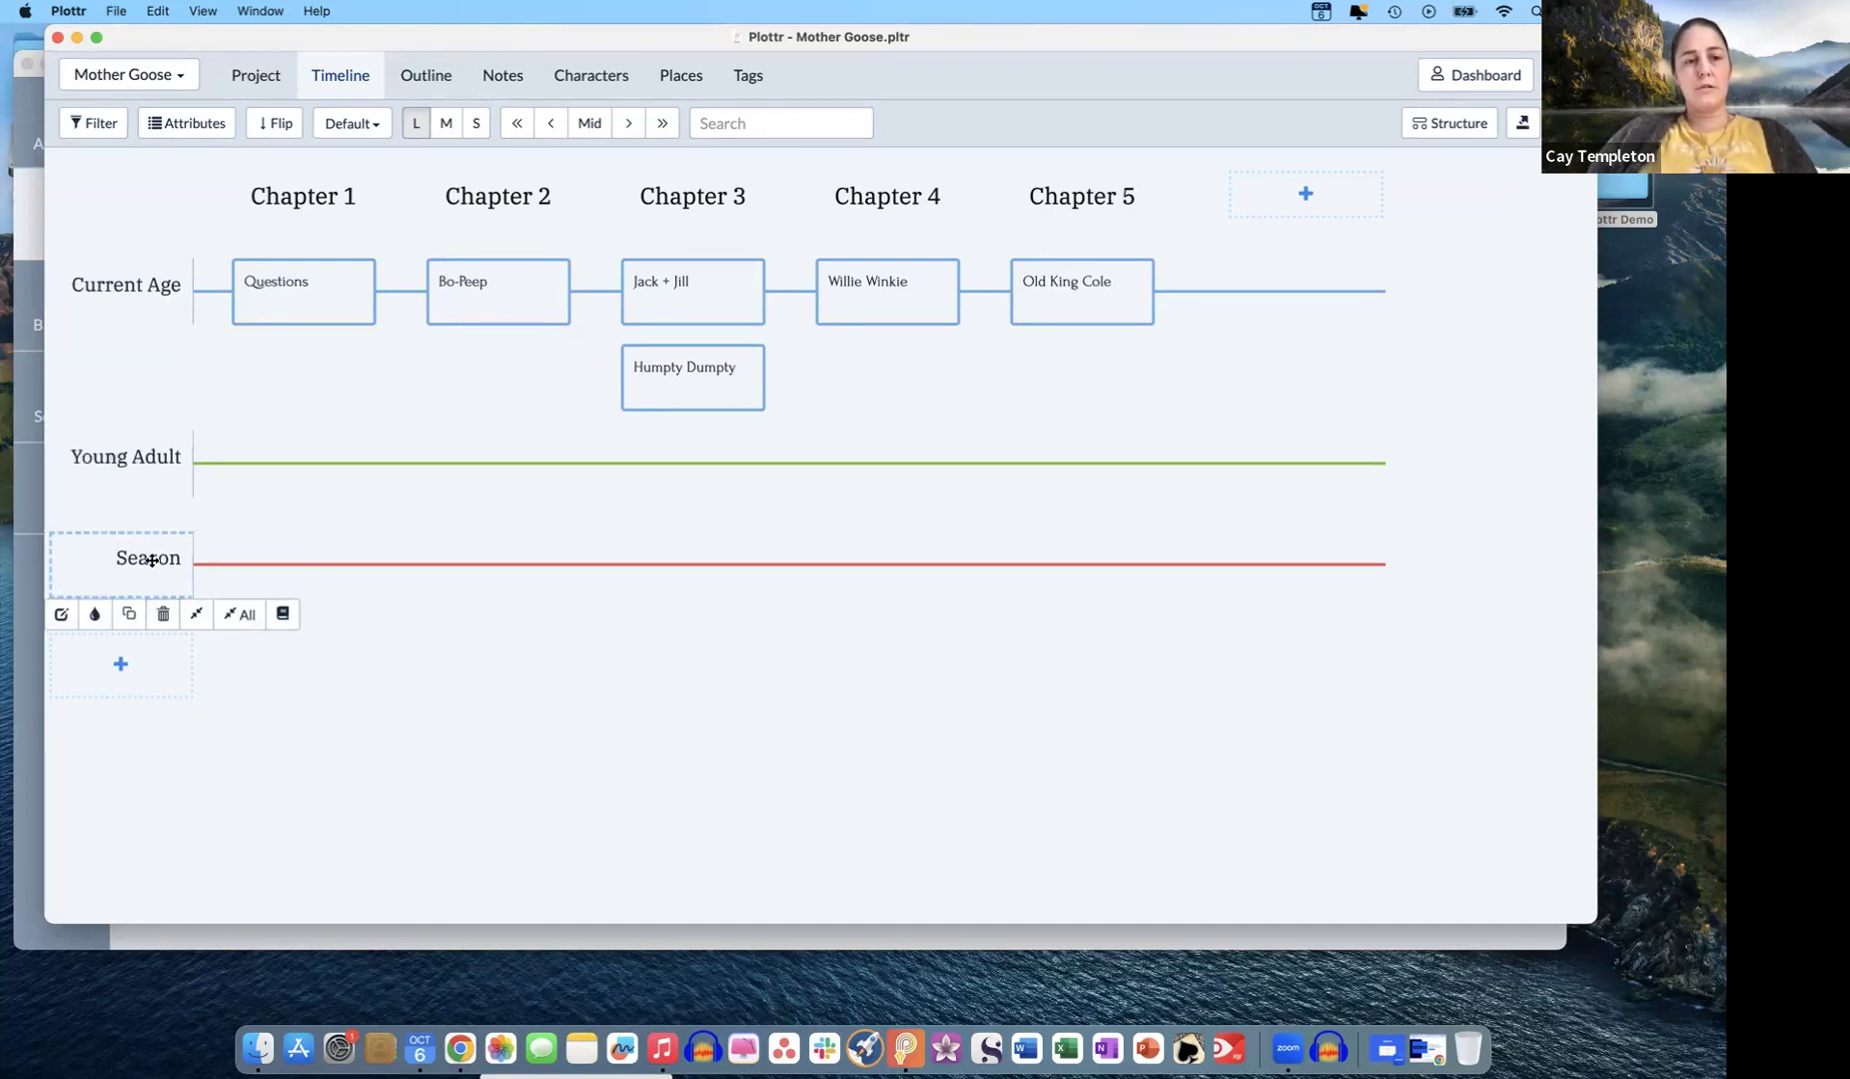
- Rename the red plotline called "Season" as "Childhood"
double_click(150, 558)
double_click(140, 590)
type("Childhood")
left_click(320, 705)
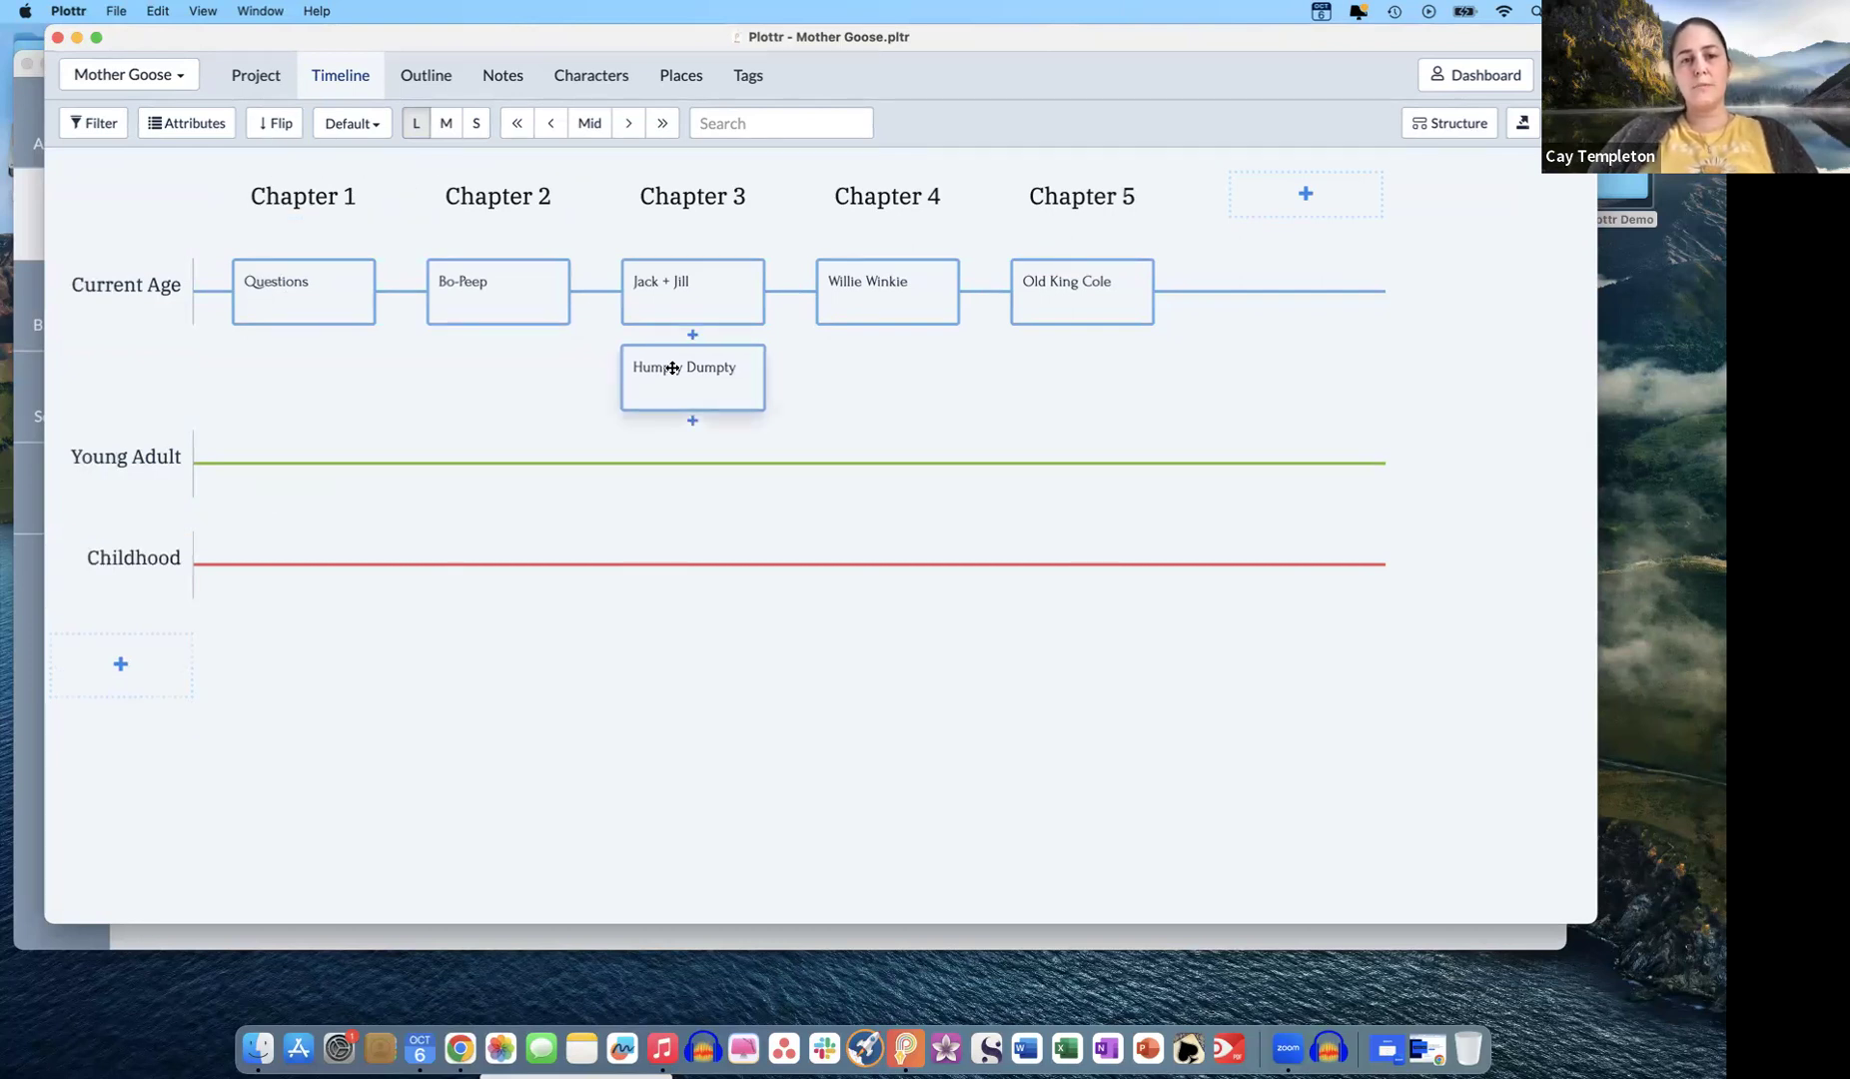
- Move the Humpty Dumpty scene to the Young Adult plotline in Chapter 1 and delete the Questions scene
left_click_drag(622, 394, 262, 476)
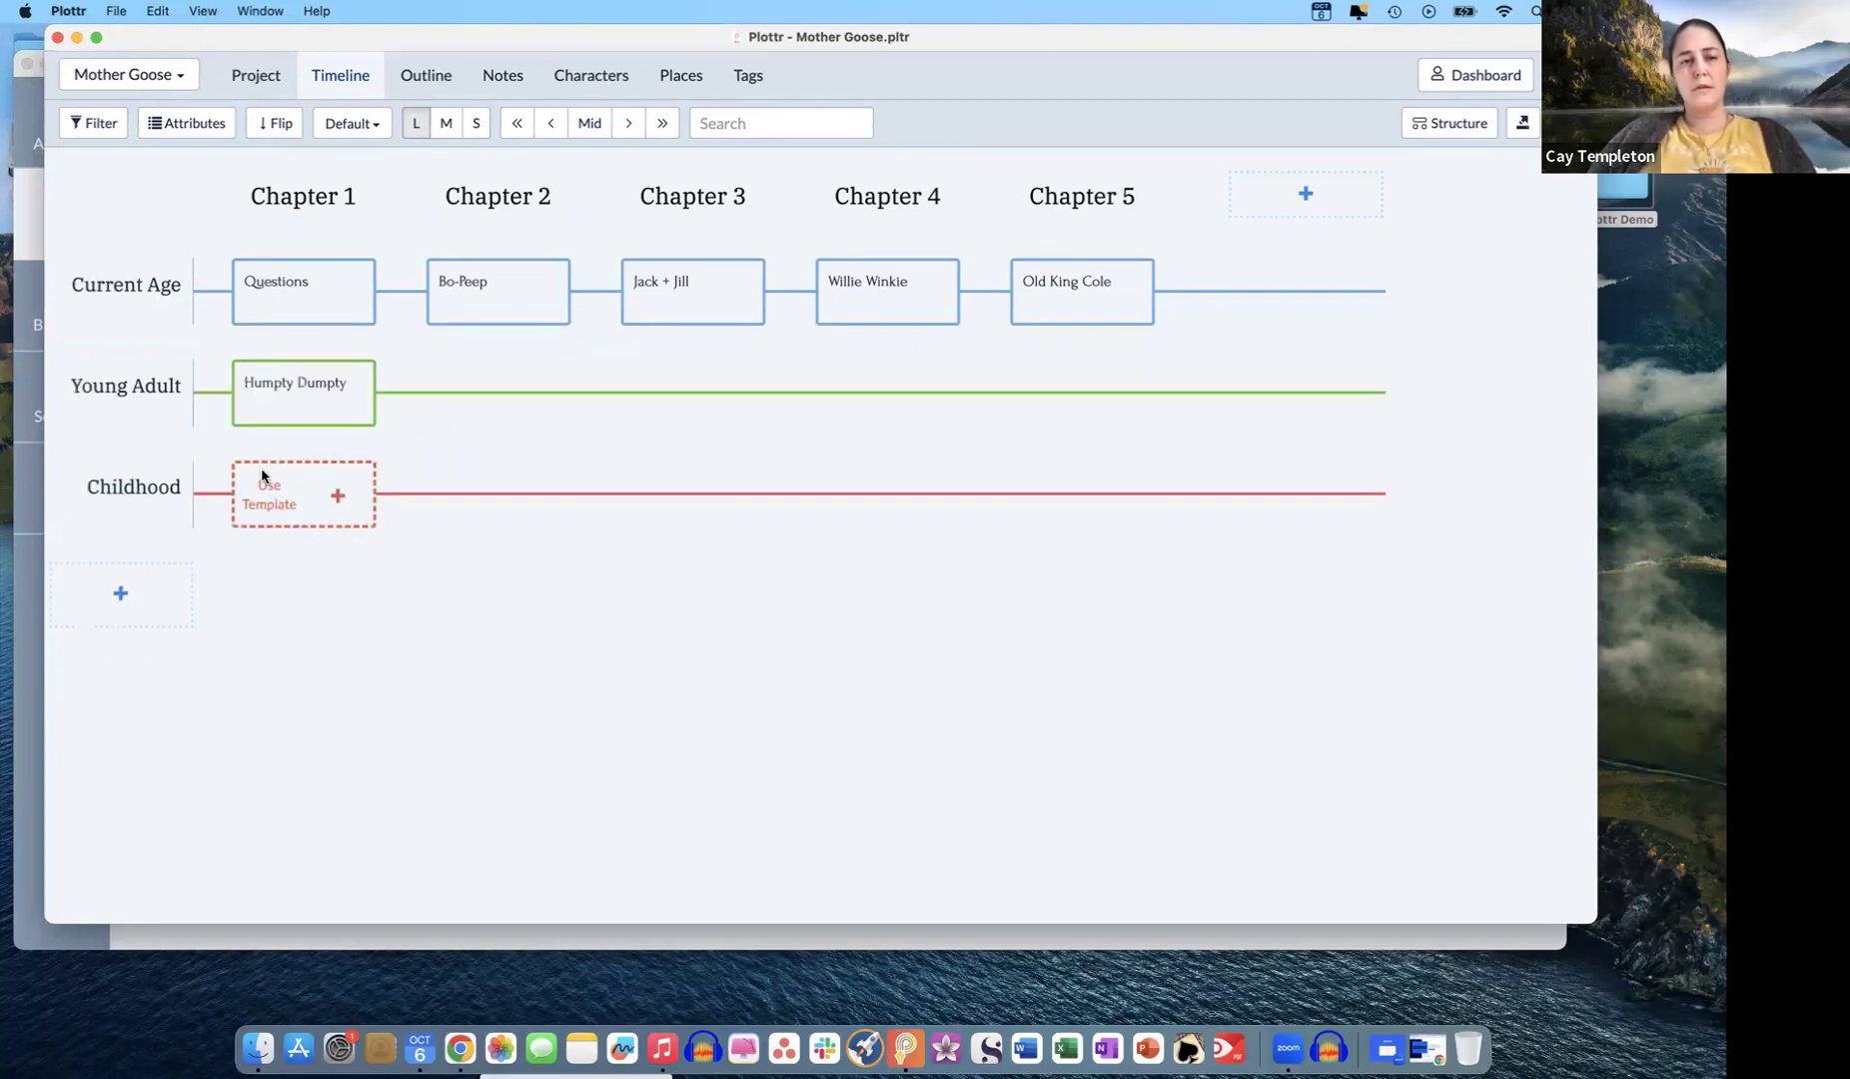
left_click(298, 306)
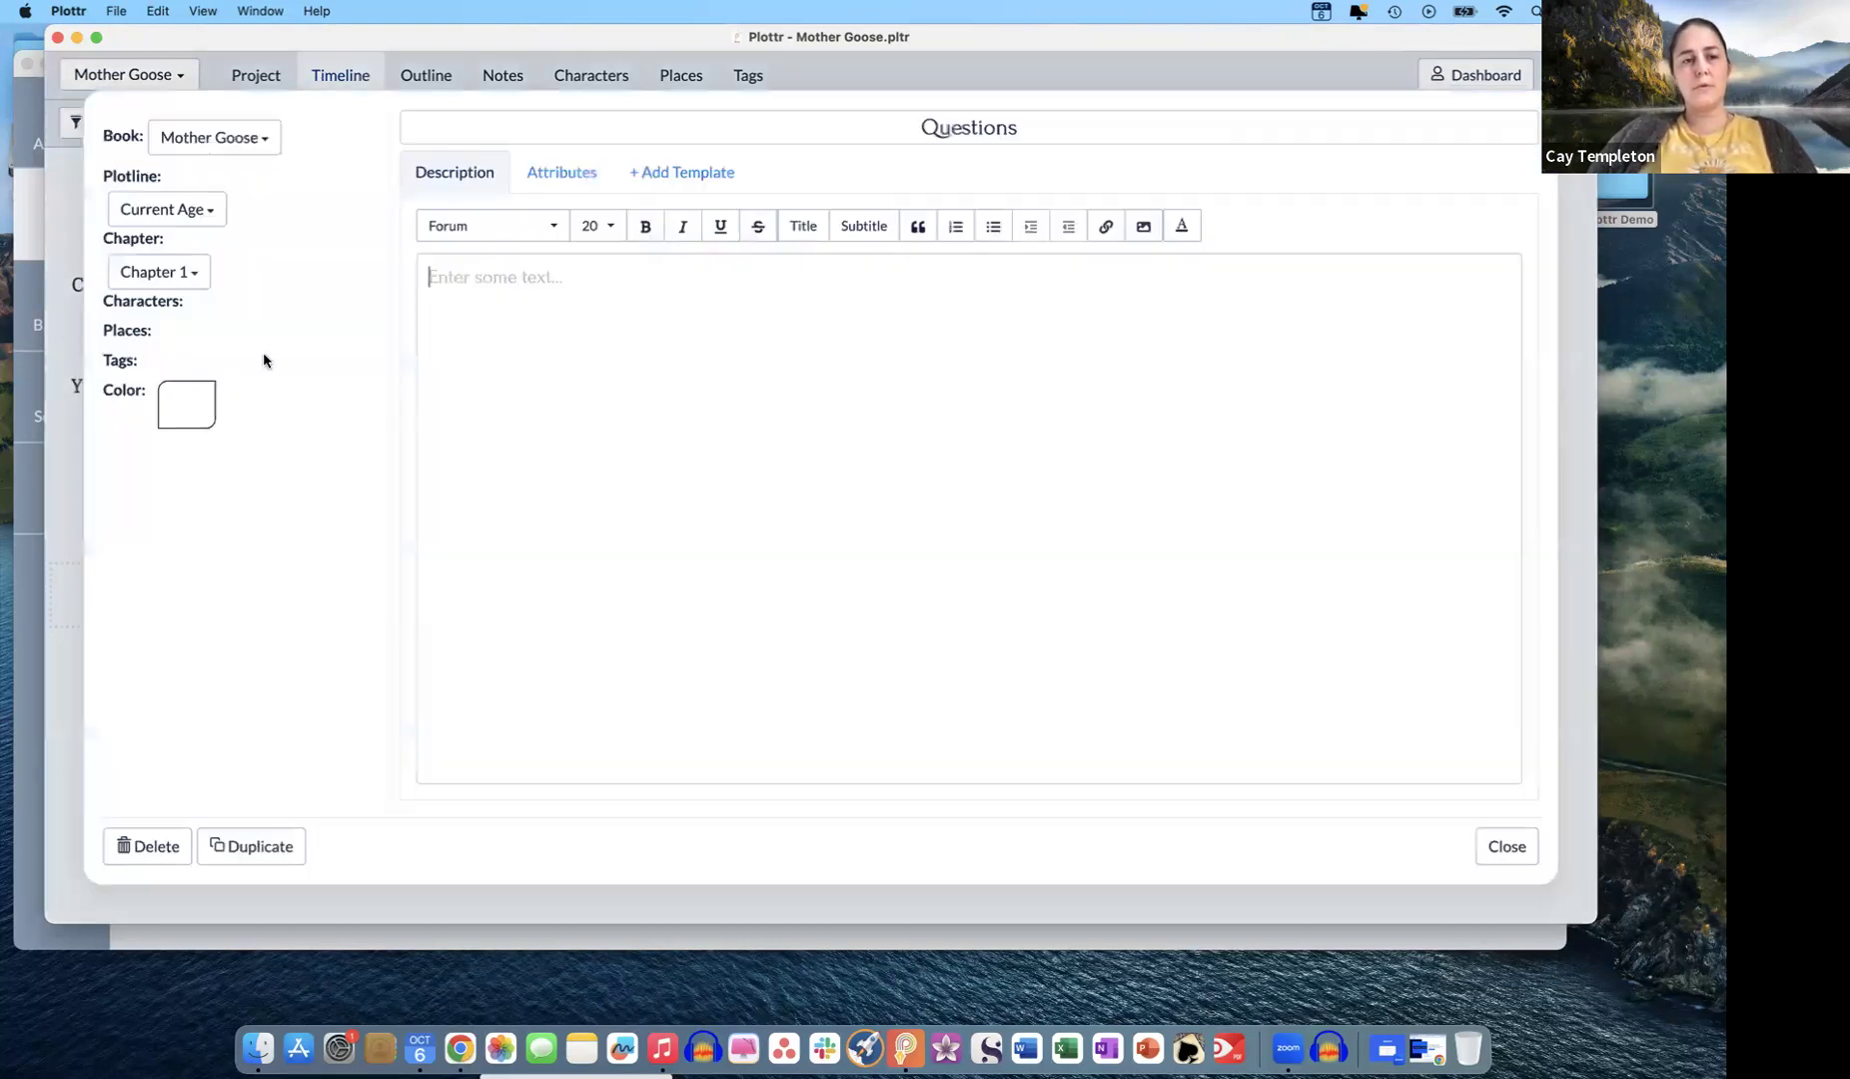
left_click(137, 848)
left_click(981, 420)
- Move the Bo-Peep scene to the Young Adult plotline in Chapter 2 and check the Humpty Dumpty scene's details
left_click_drag(491, 260, 500, 401)
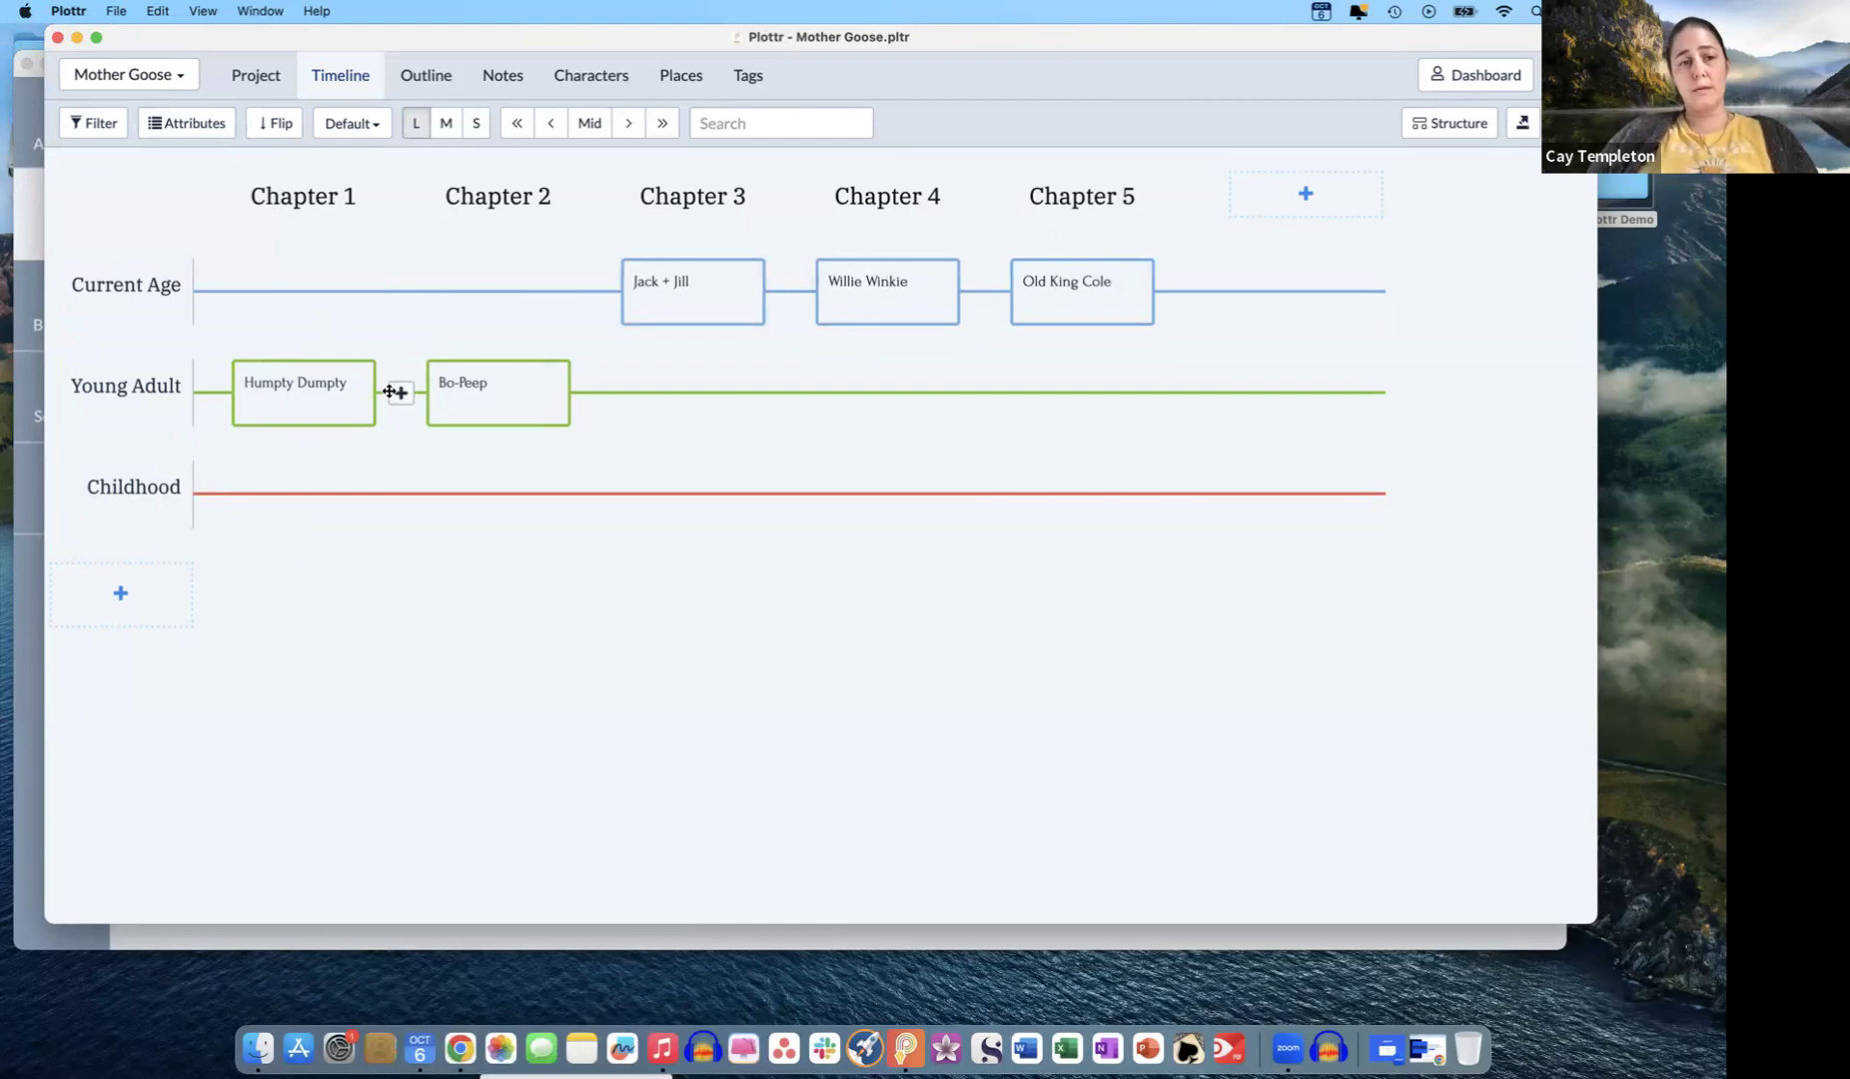
mouse_move(166, 322)
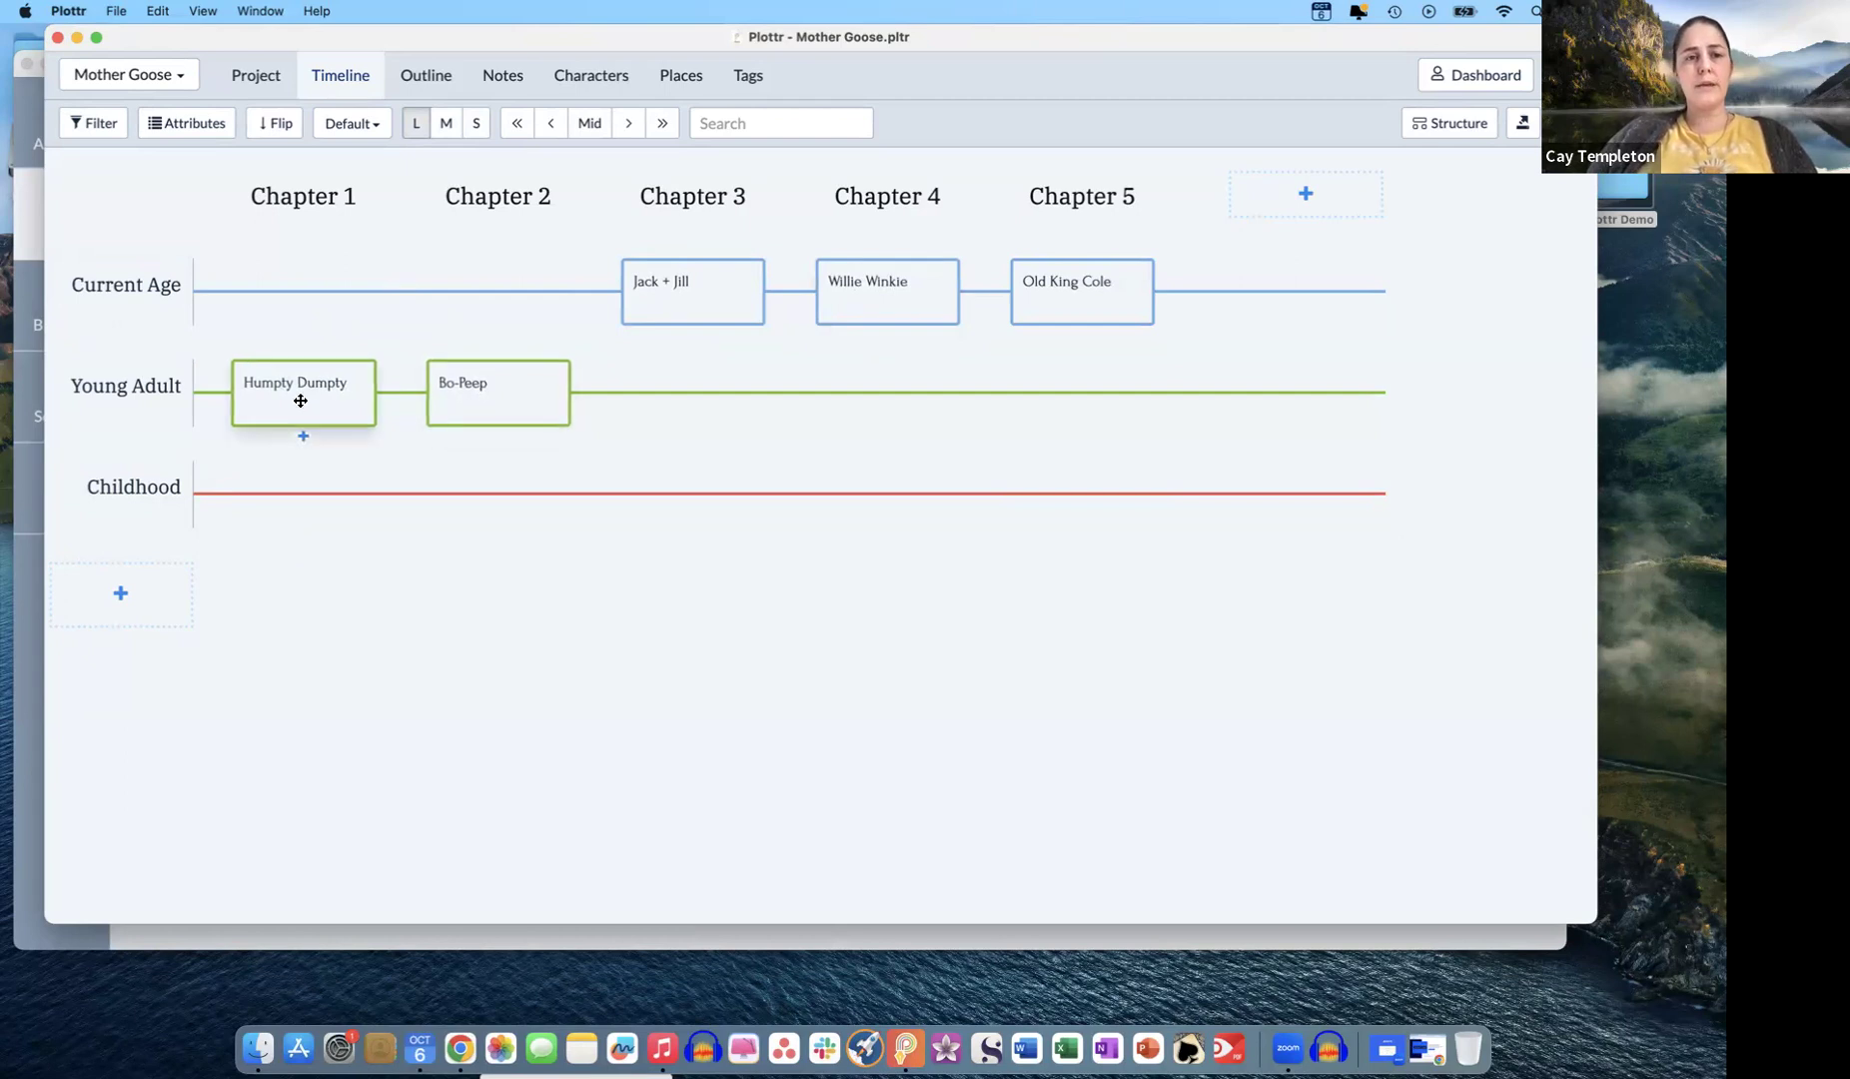
mouse_move(304, 402)
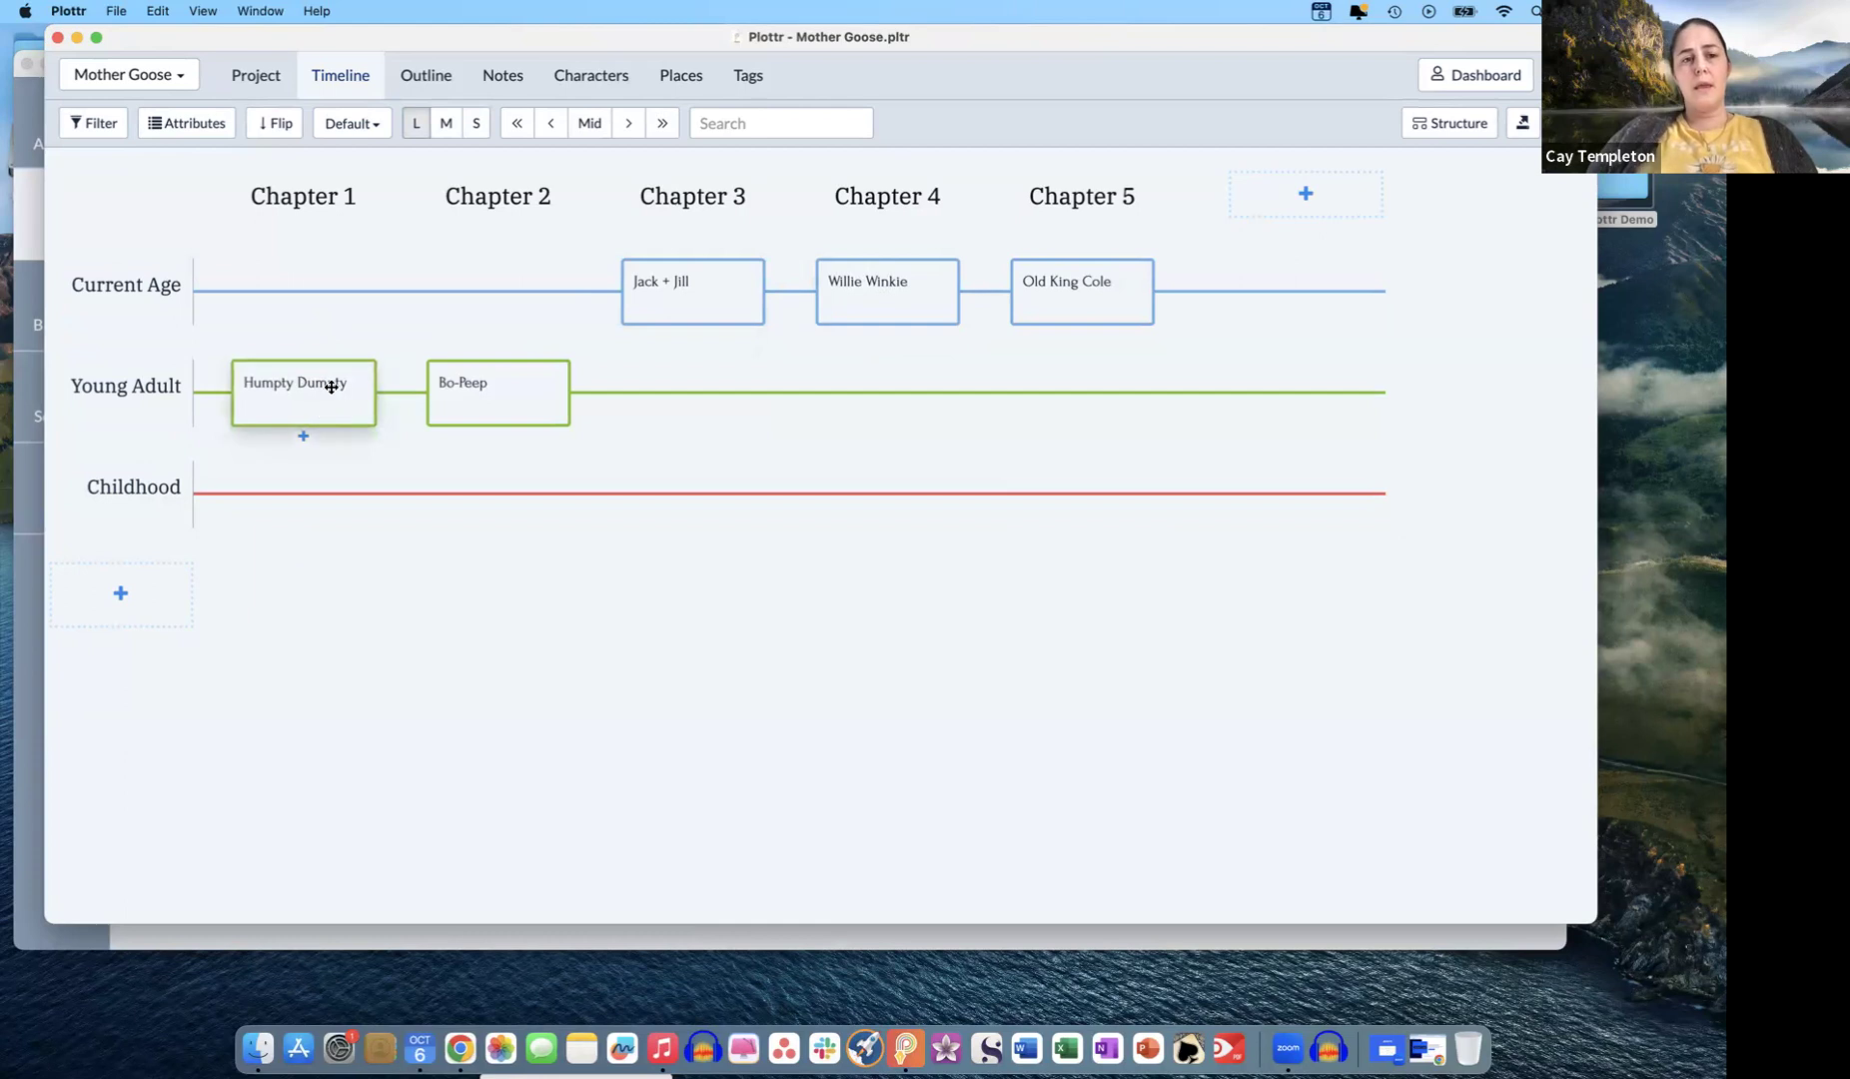
left_click(331, 388)
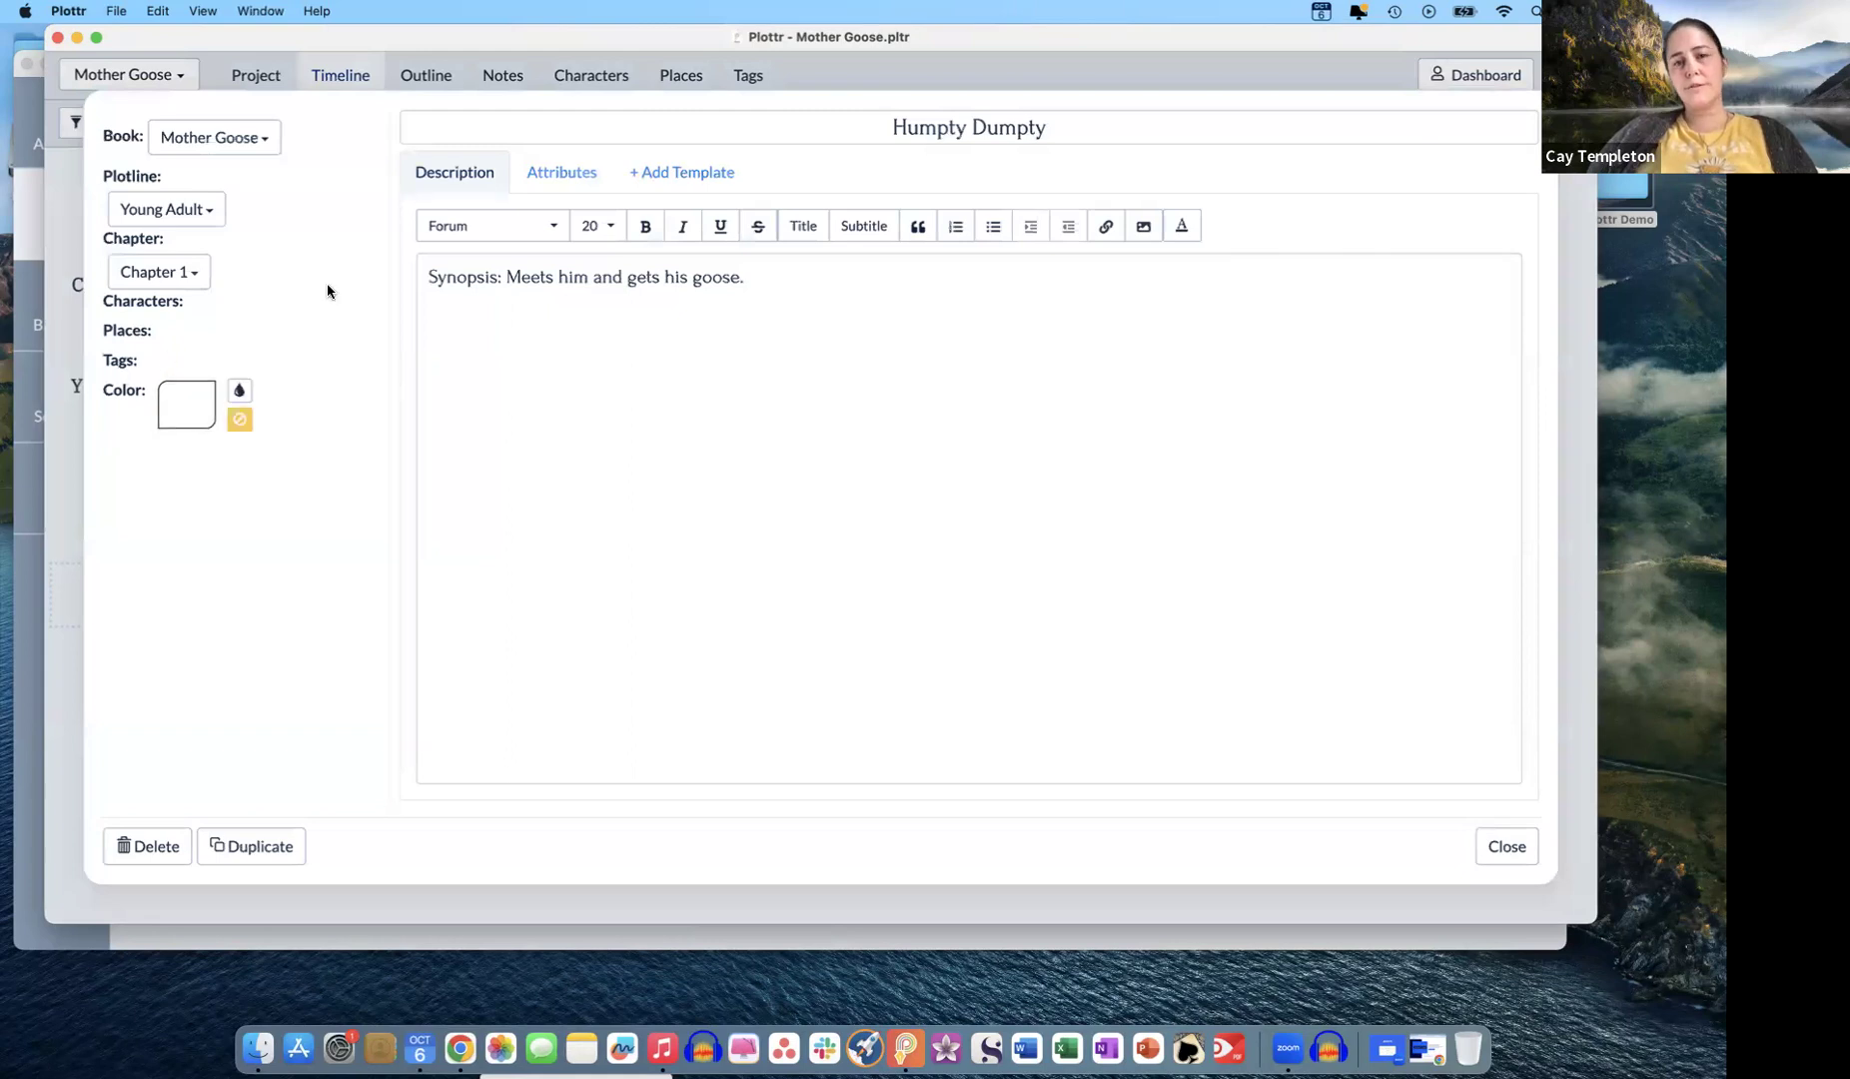
left_click(1506, 846)
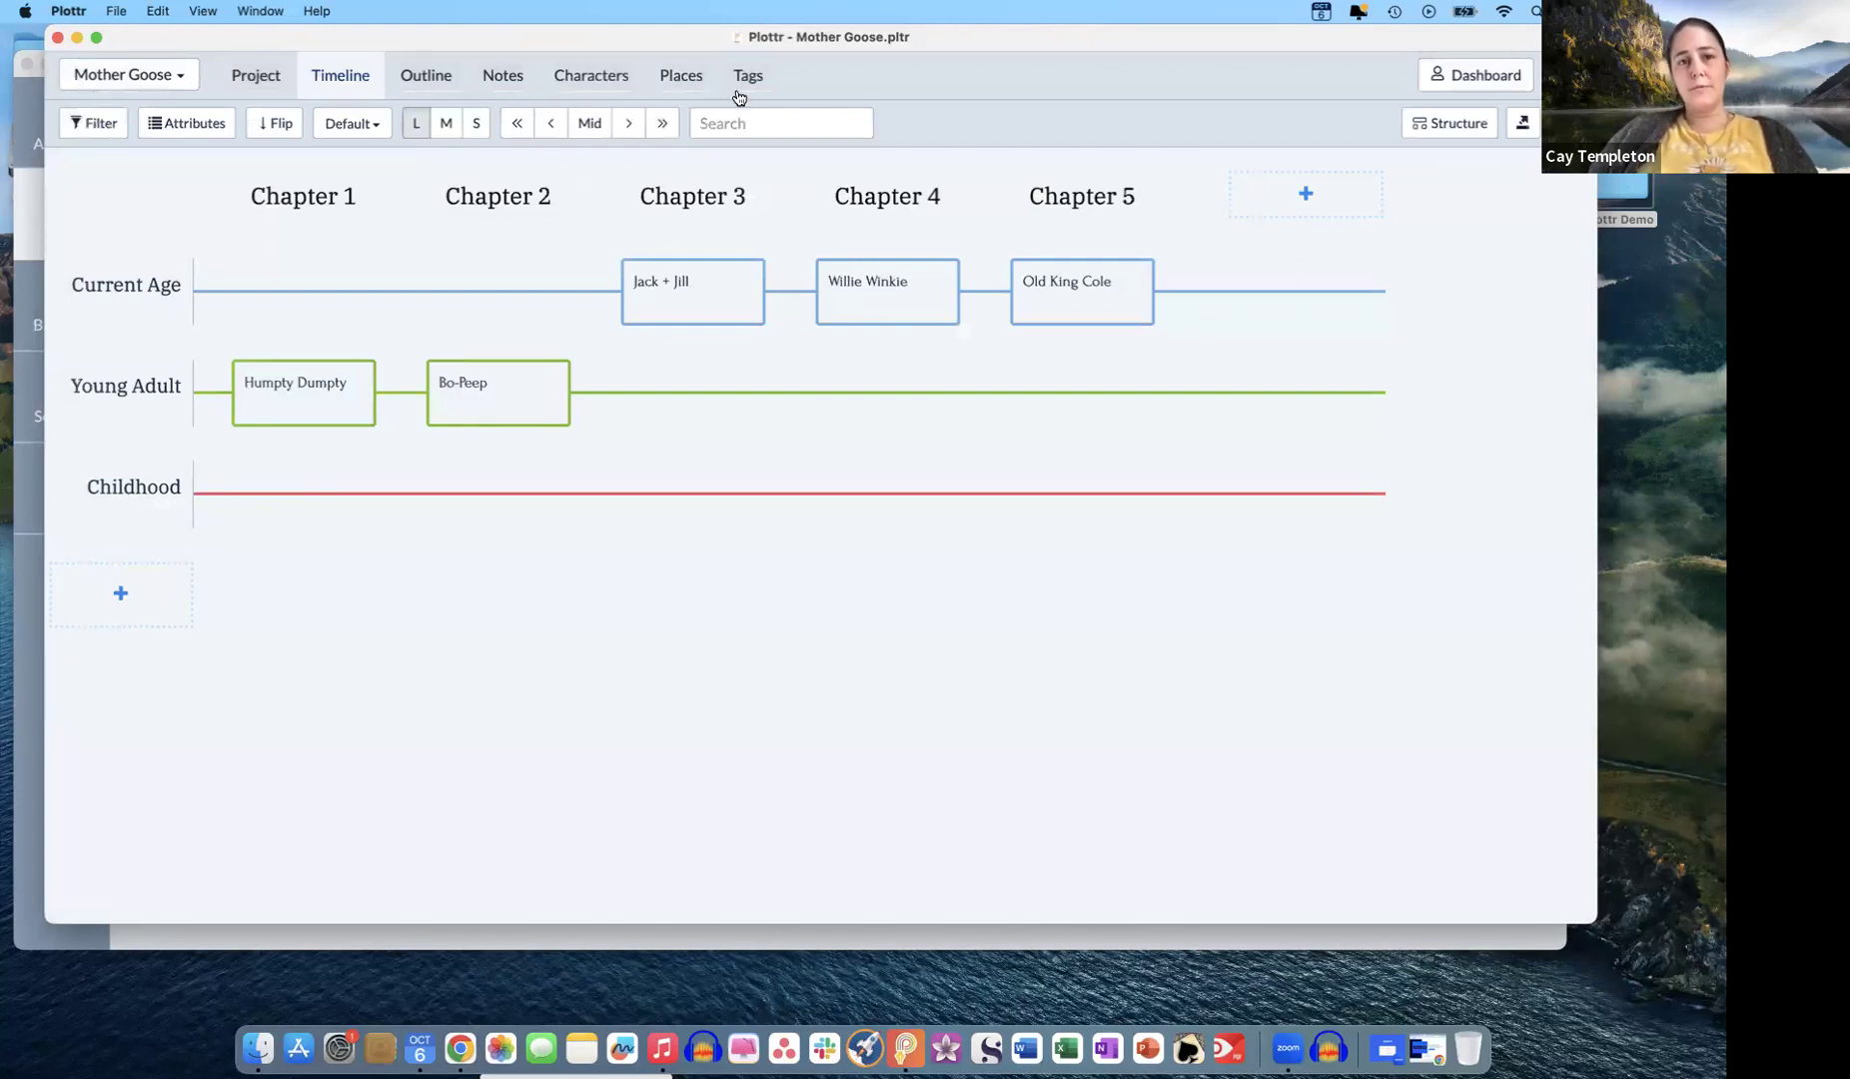
- Add a new character named "Matta Rhymes" and assign it to the Main category
left_click(611, 80)
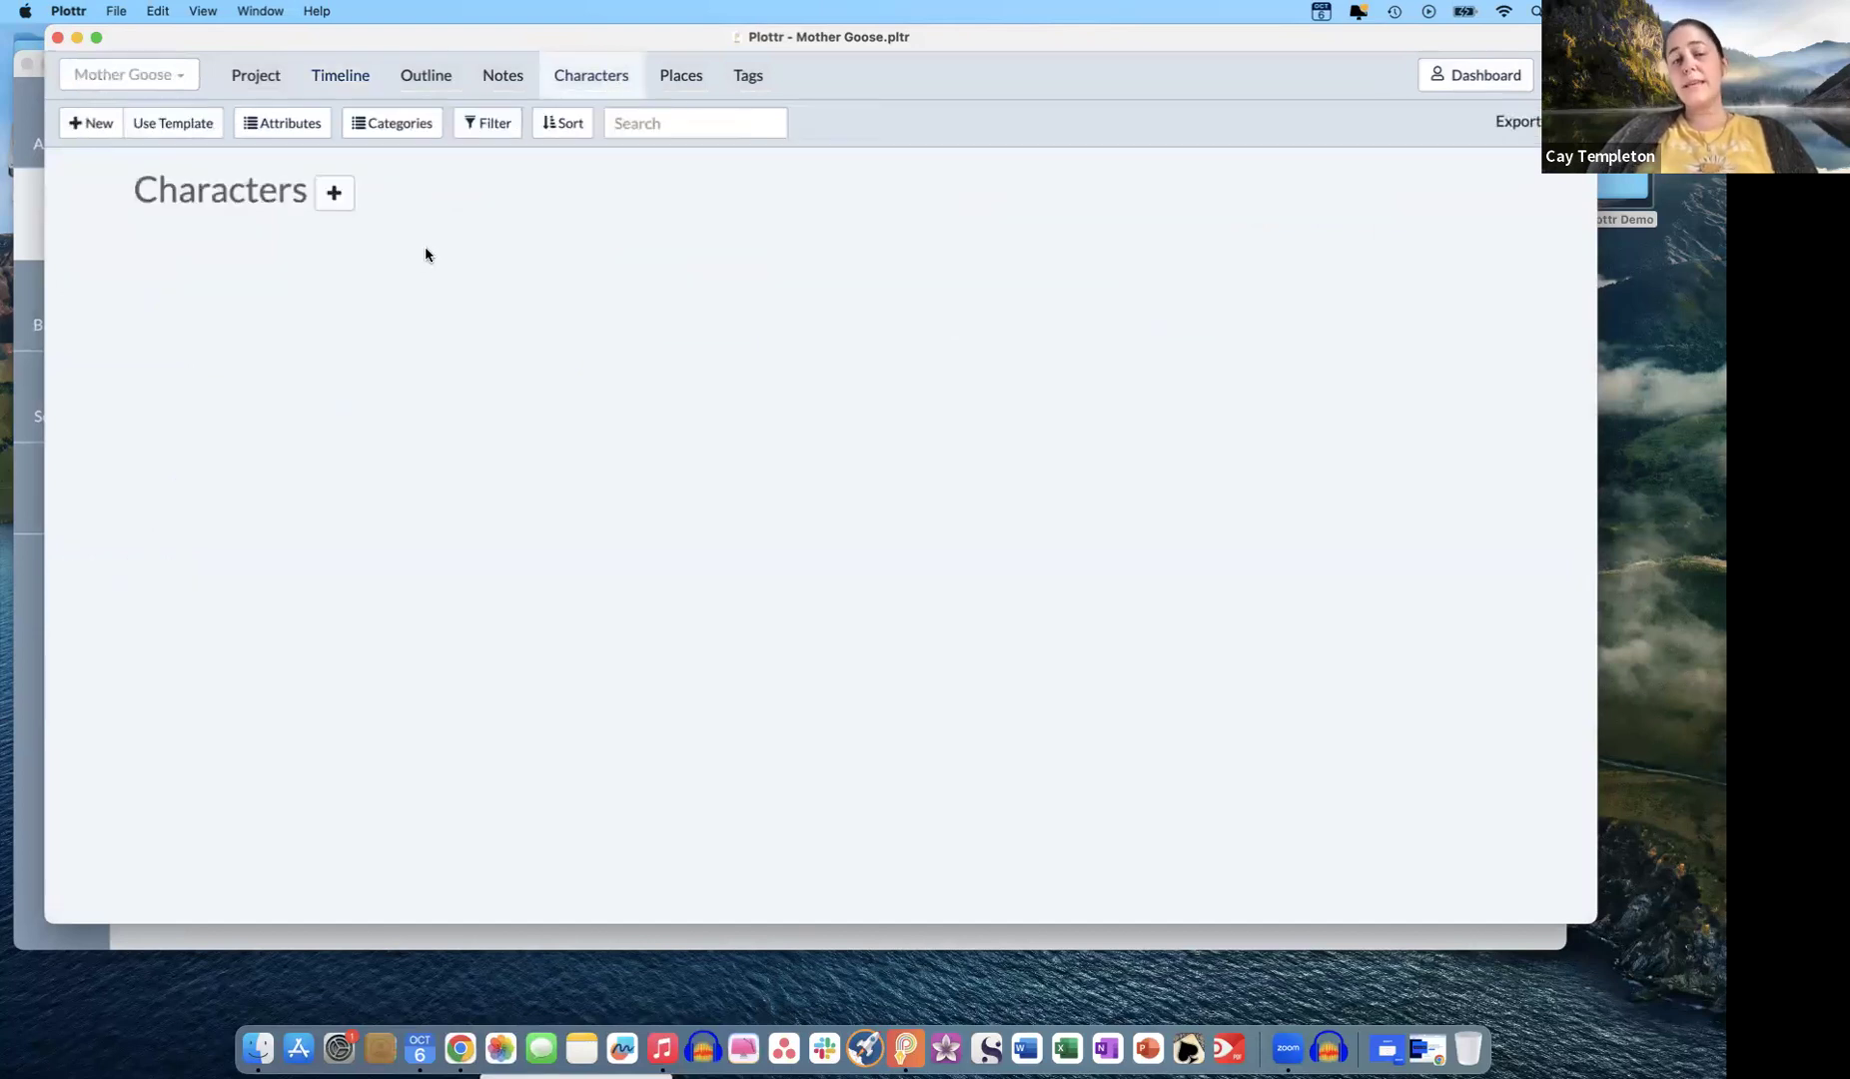
left_click(332, 193)
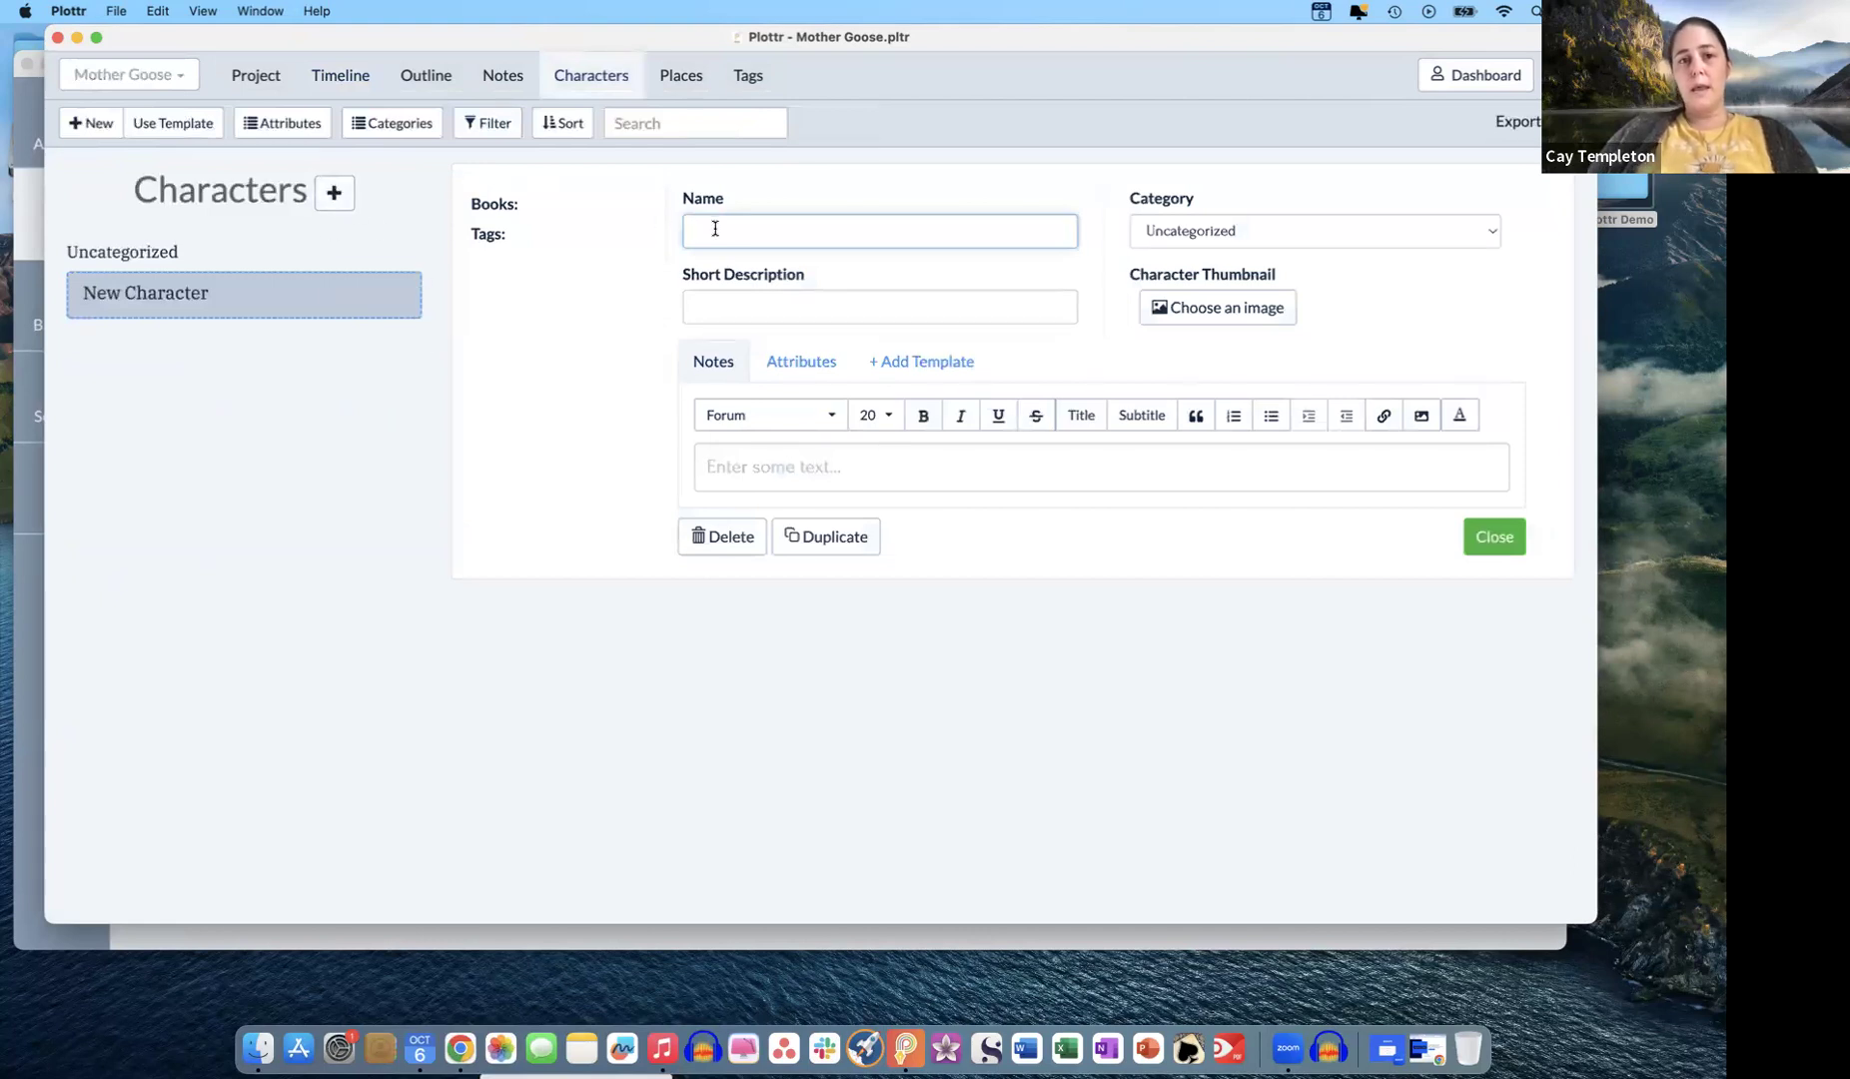
type("Matta")
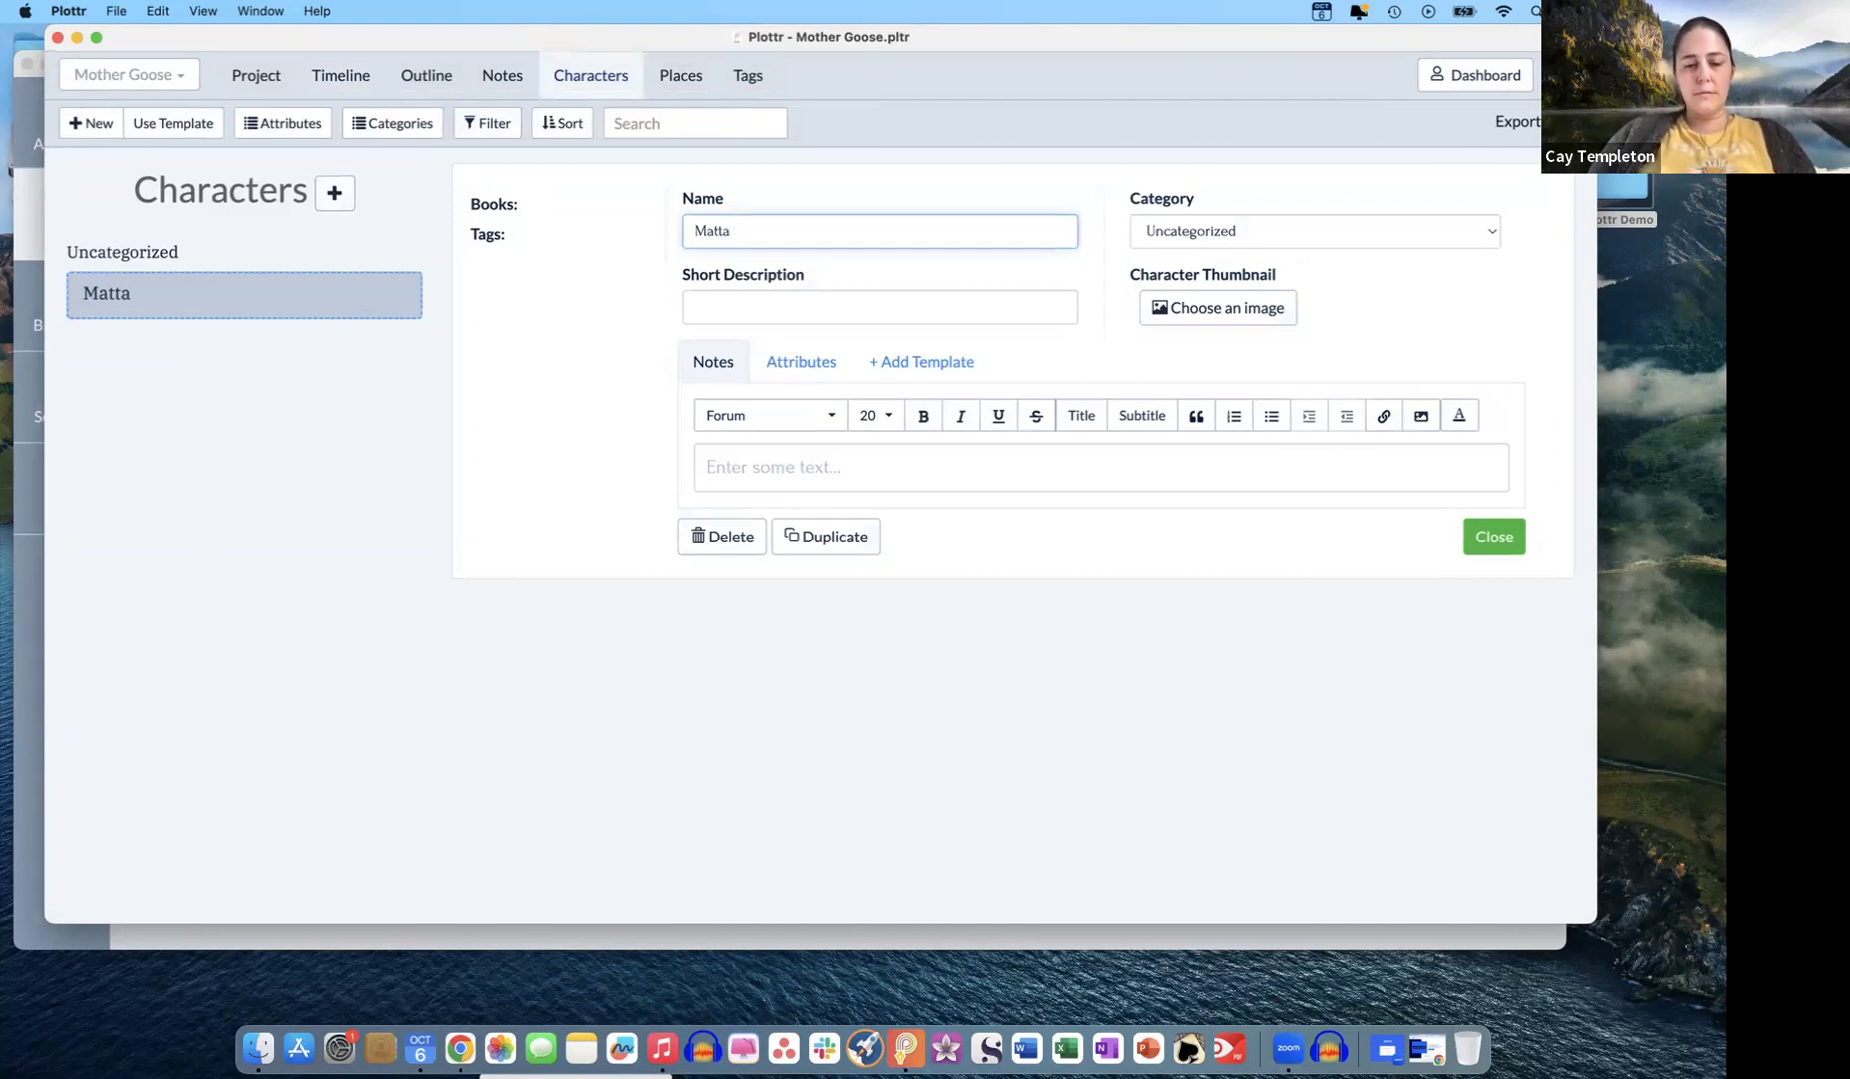
type(" Rhymes")
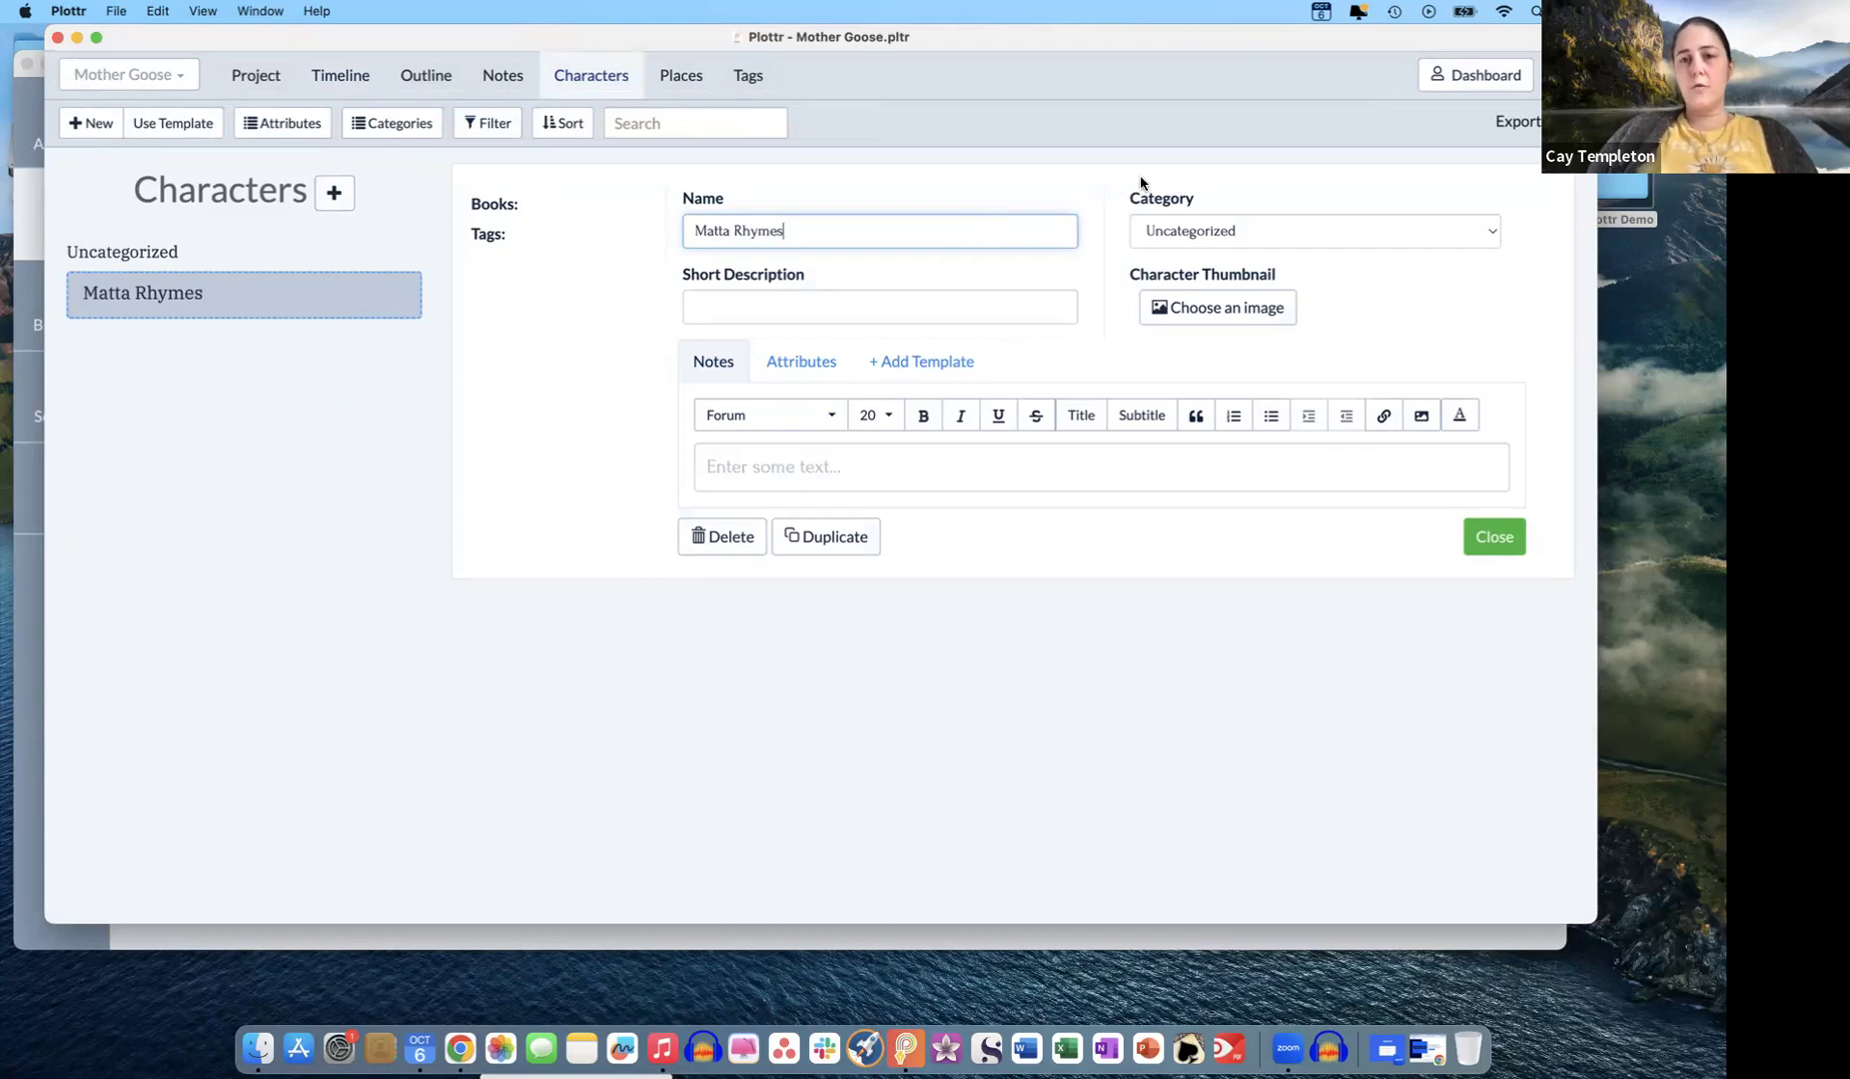
left_click(1206, 234)
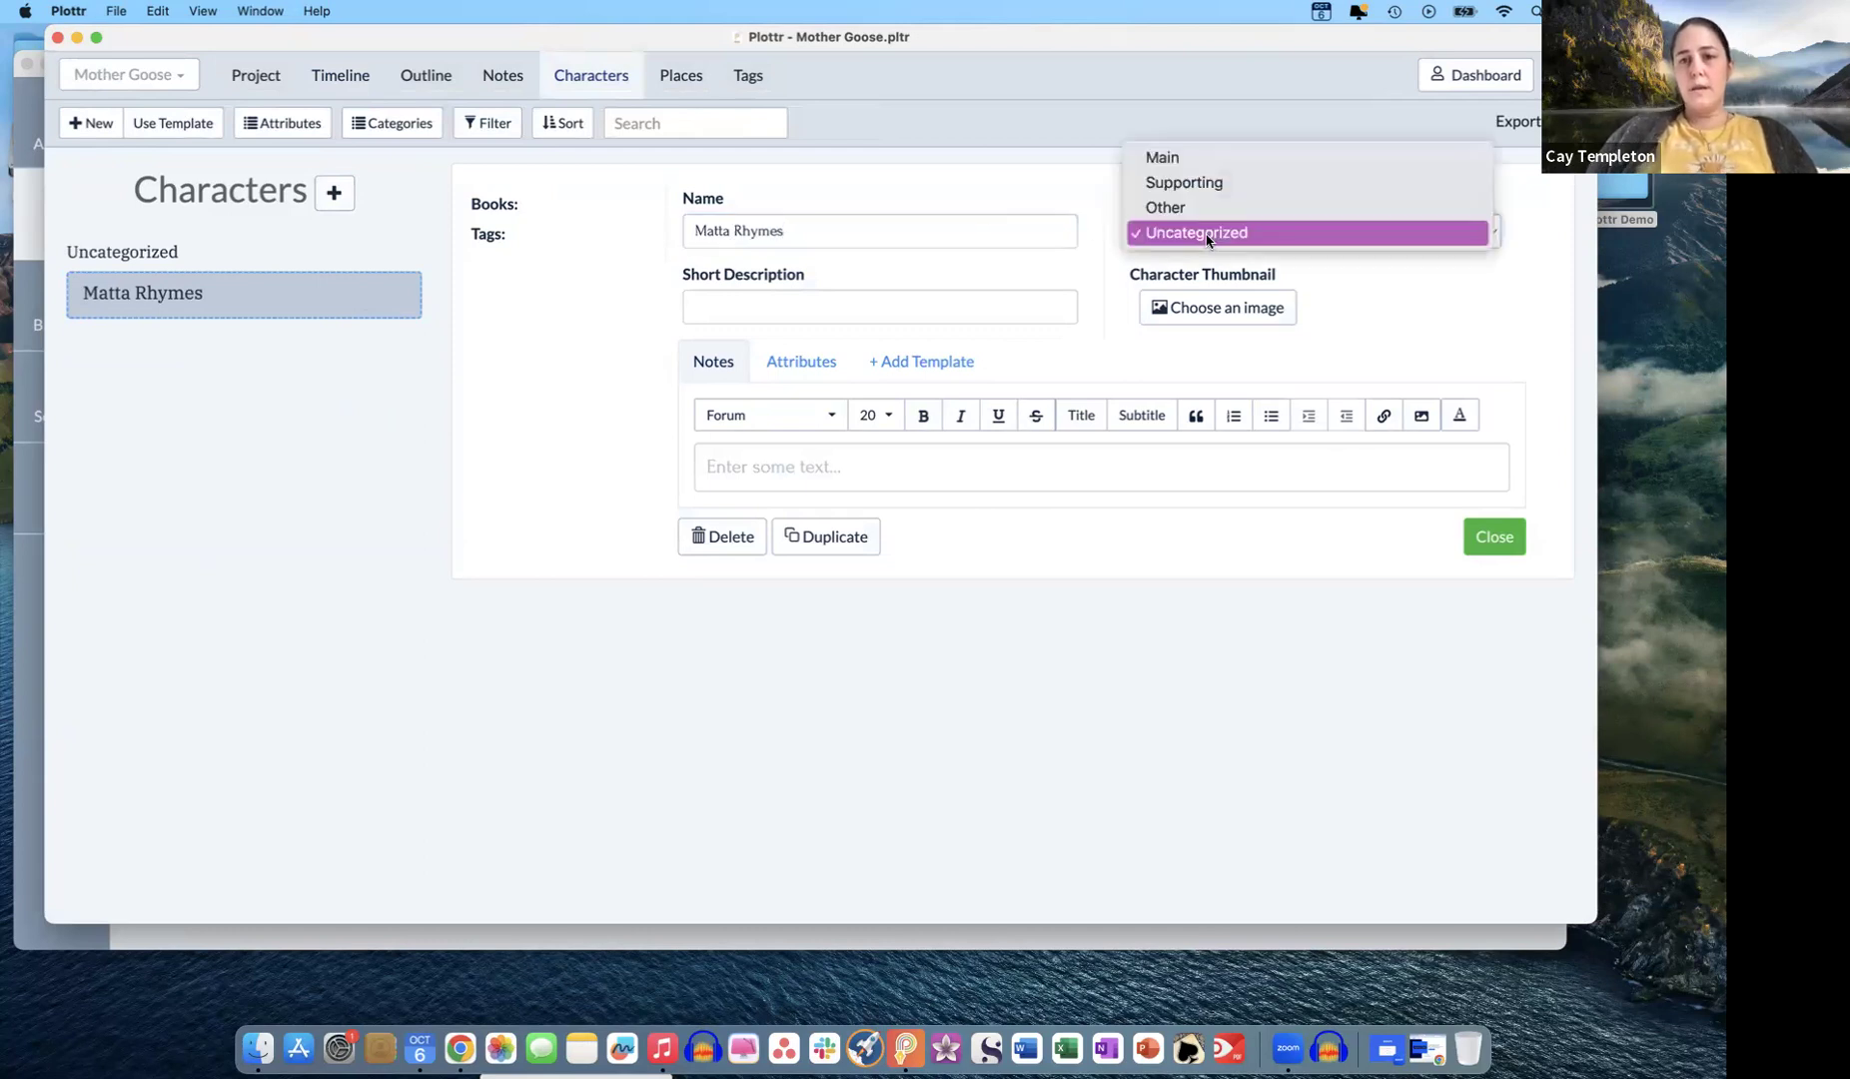
left_click(1195, 160)
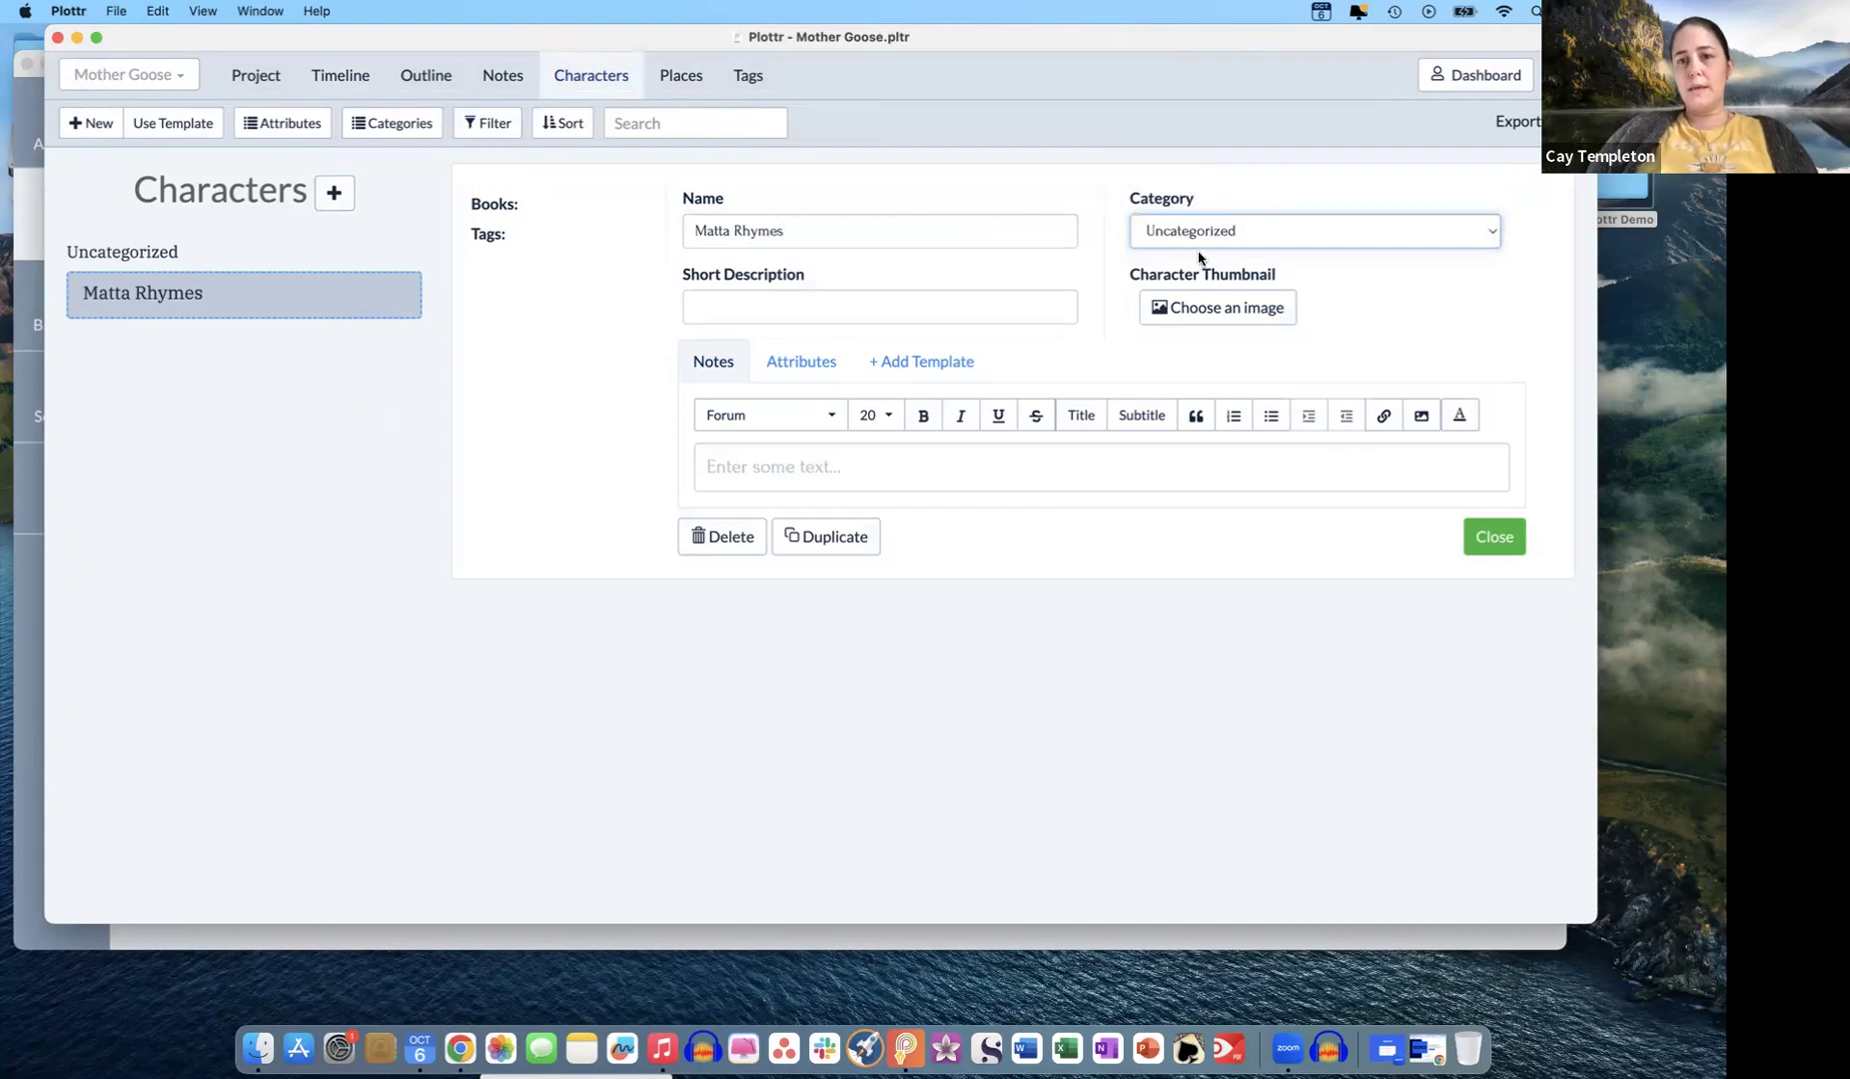
- Give Matta Rhymes the short description "Sassy, Country" and place the cursor in the character's notes
left_click(738, 305)
type("Sassy, Country")
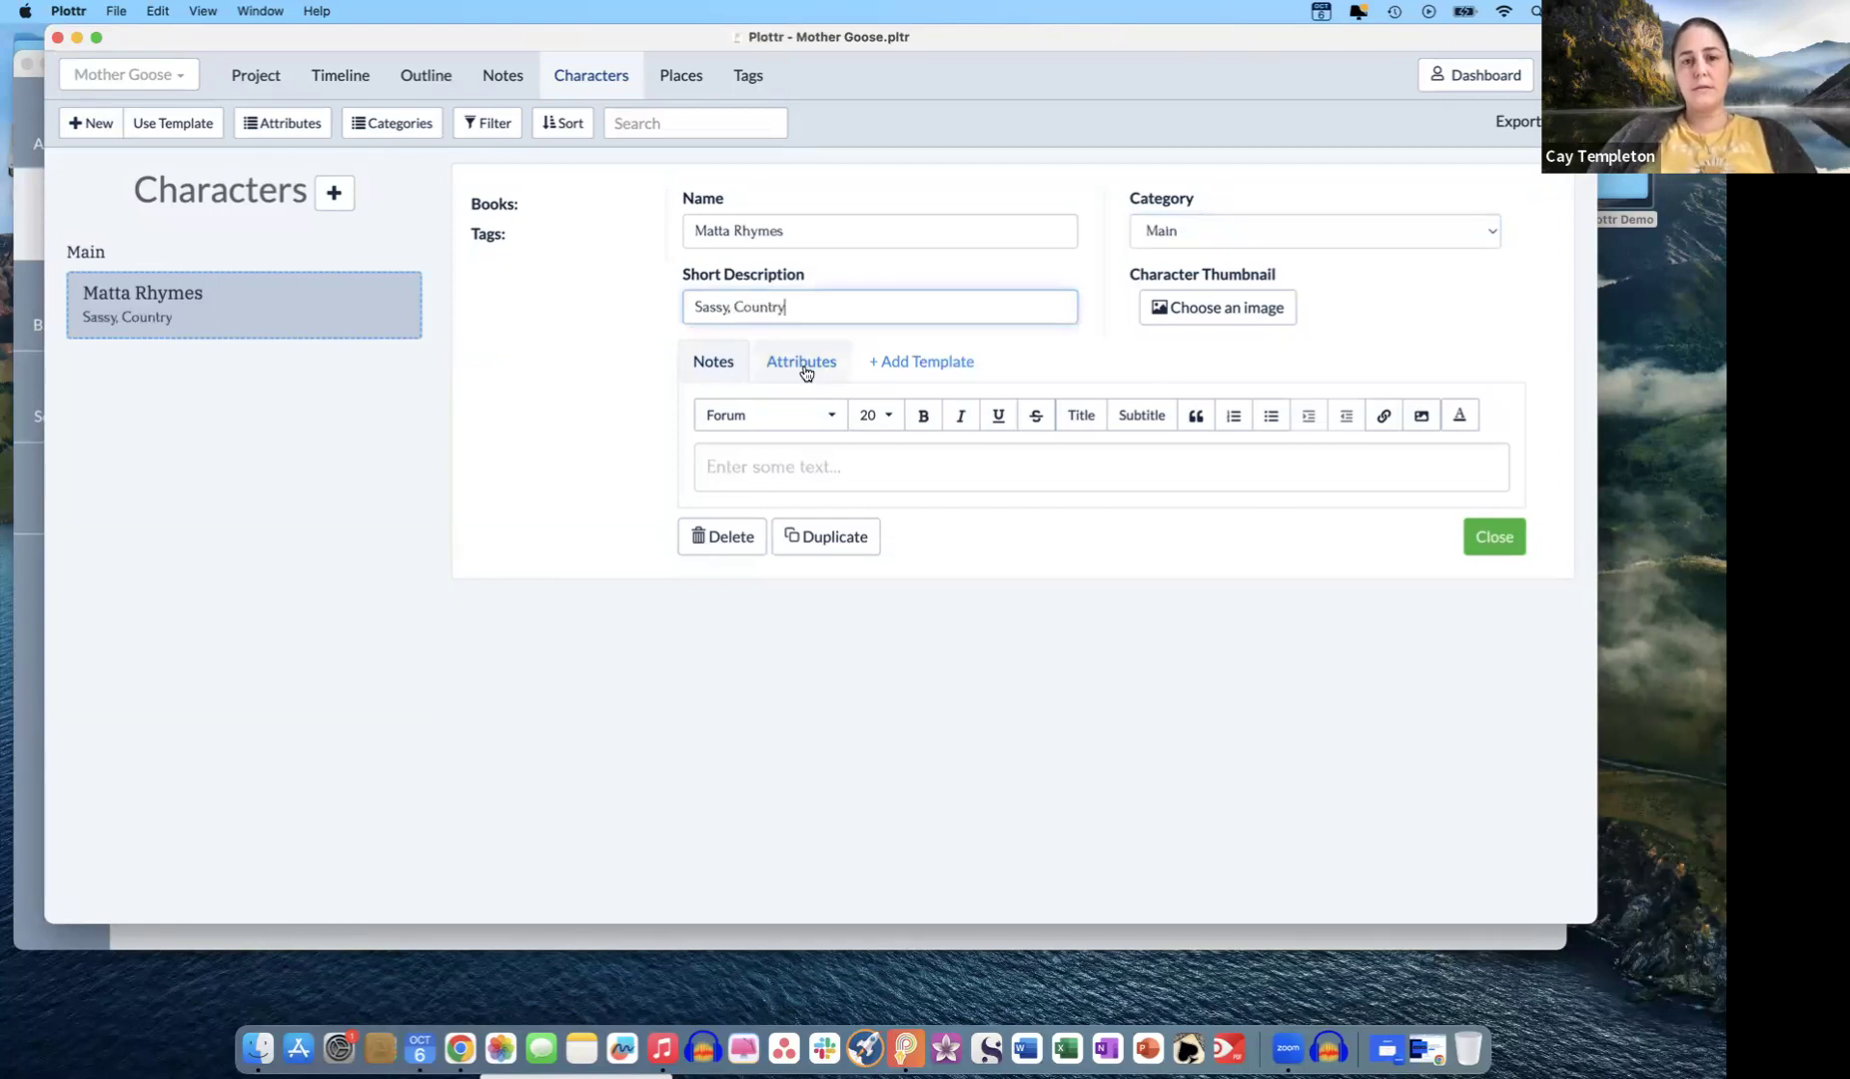
left_click(767, 466)
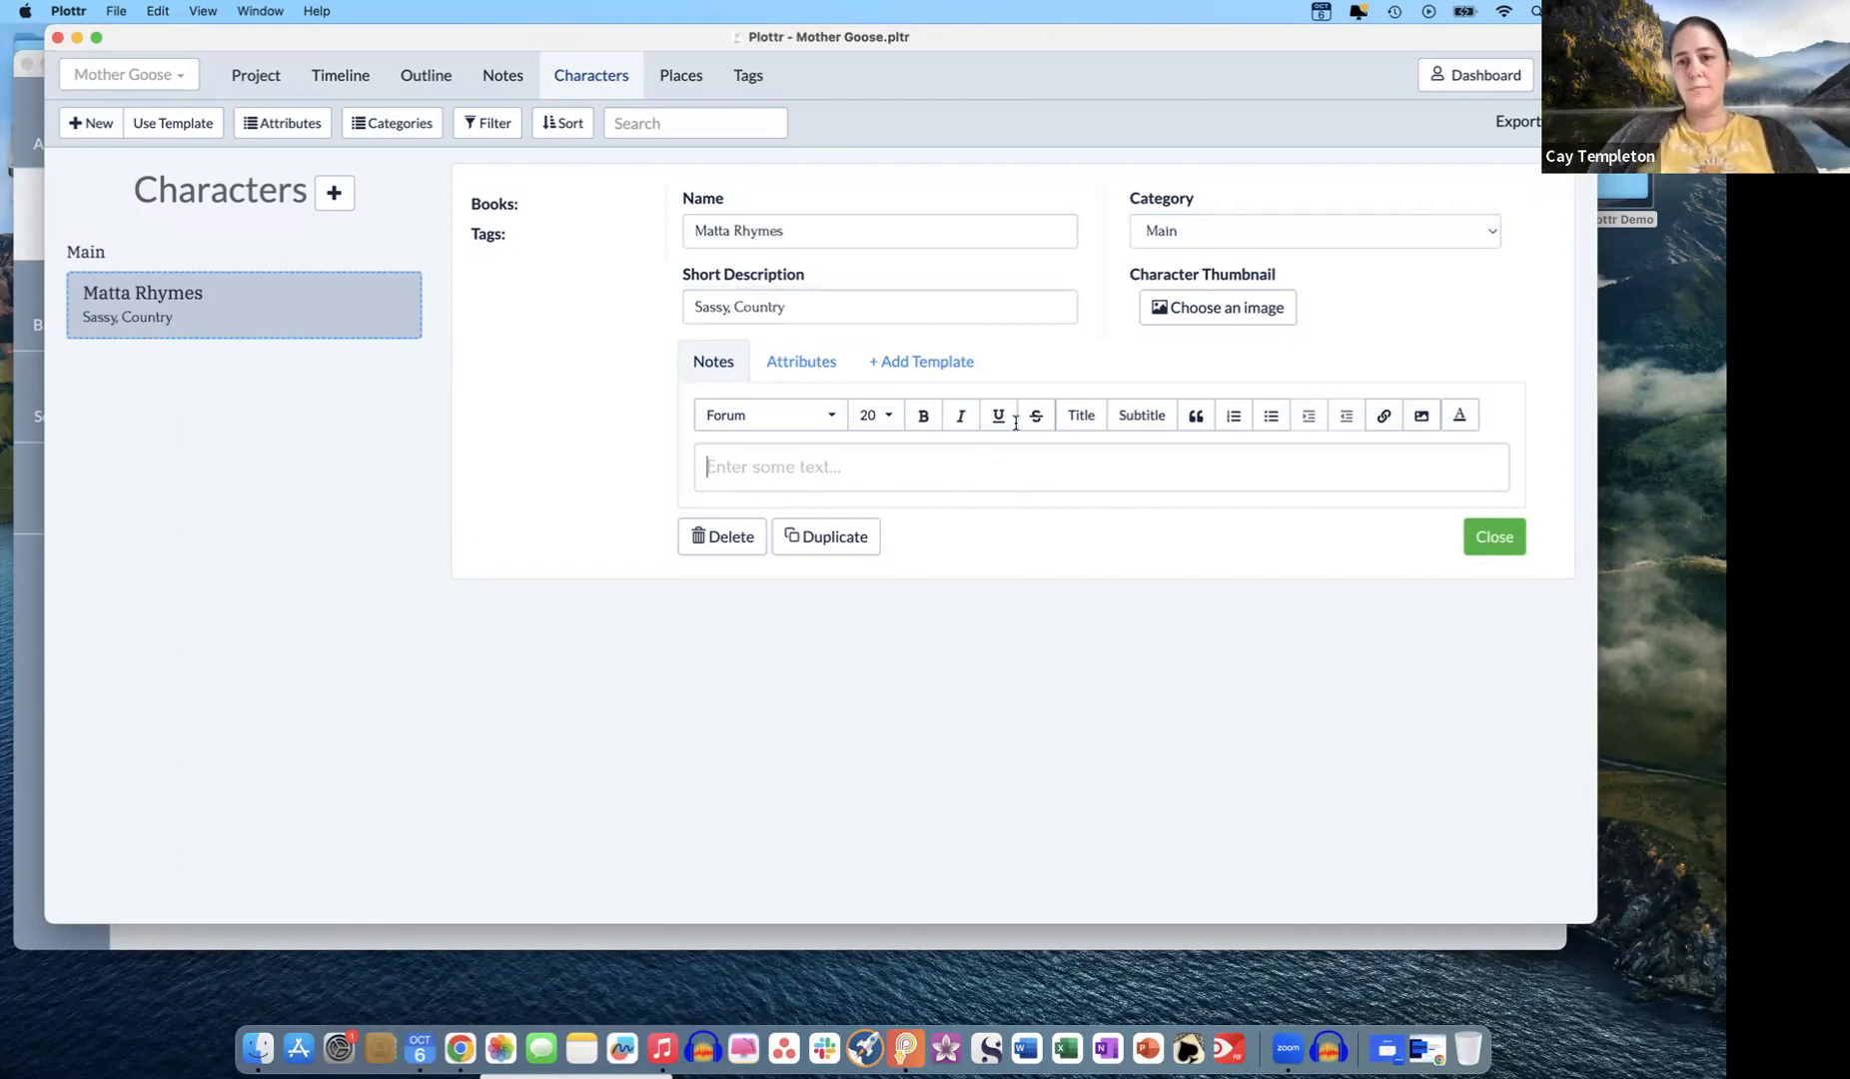
- Upload the Matta image from the Characters folder in Plottr Demo and use it as Matta Rhymes' character thumbnail
left_click(1267, 312)
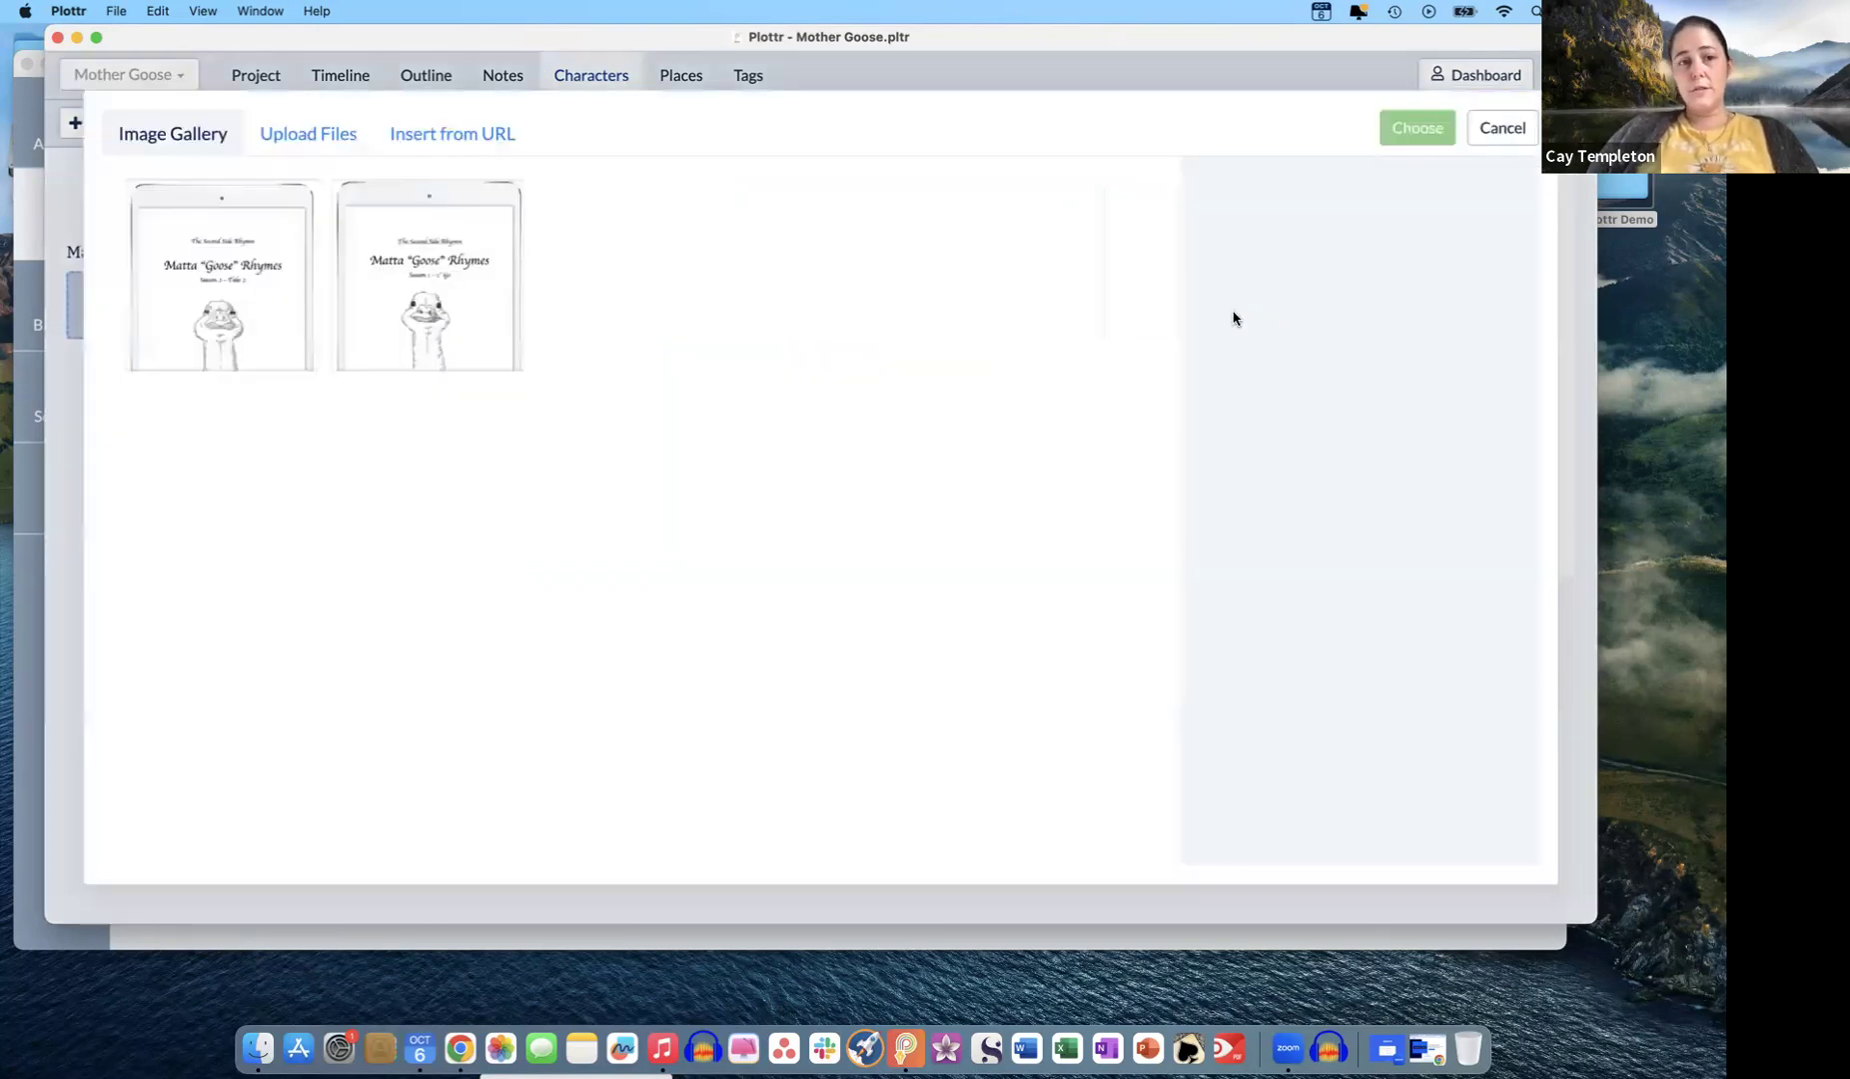
left_click(333, 134)
left_click(811, 537)
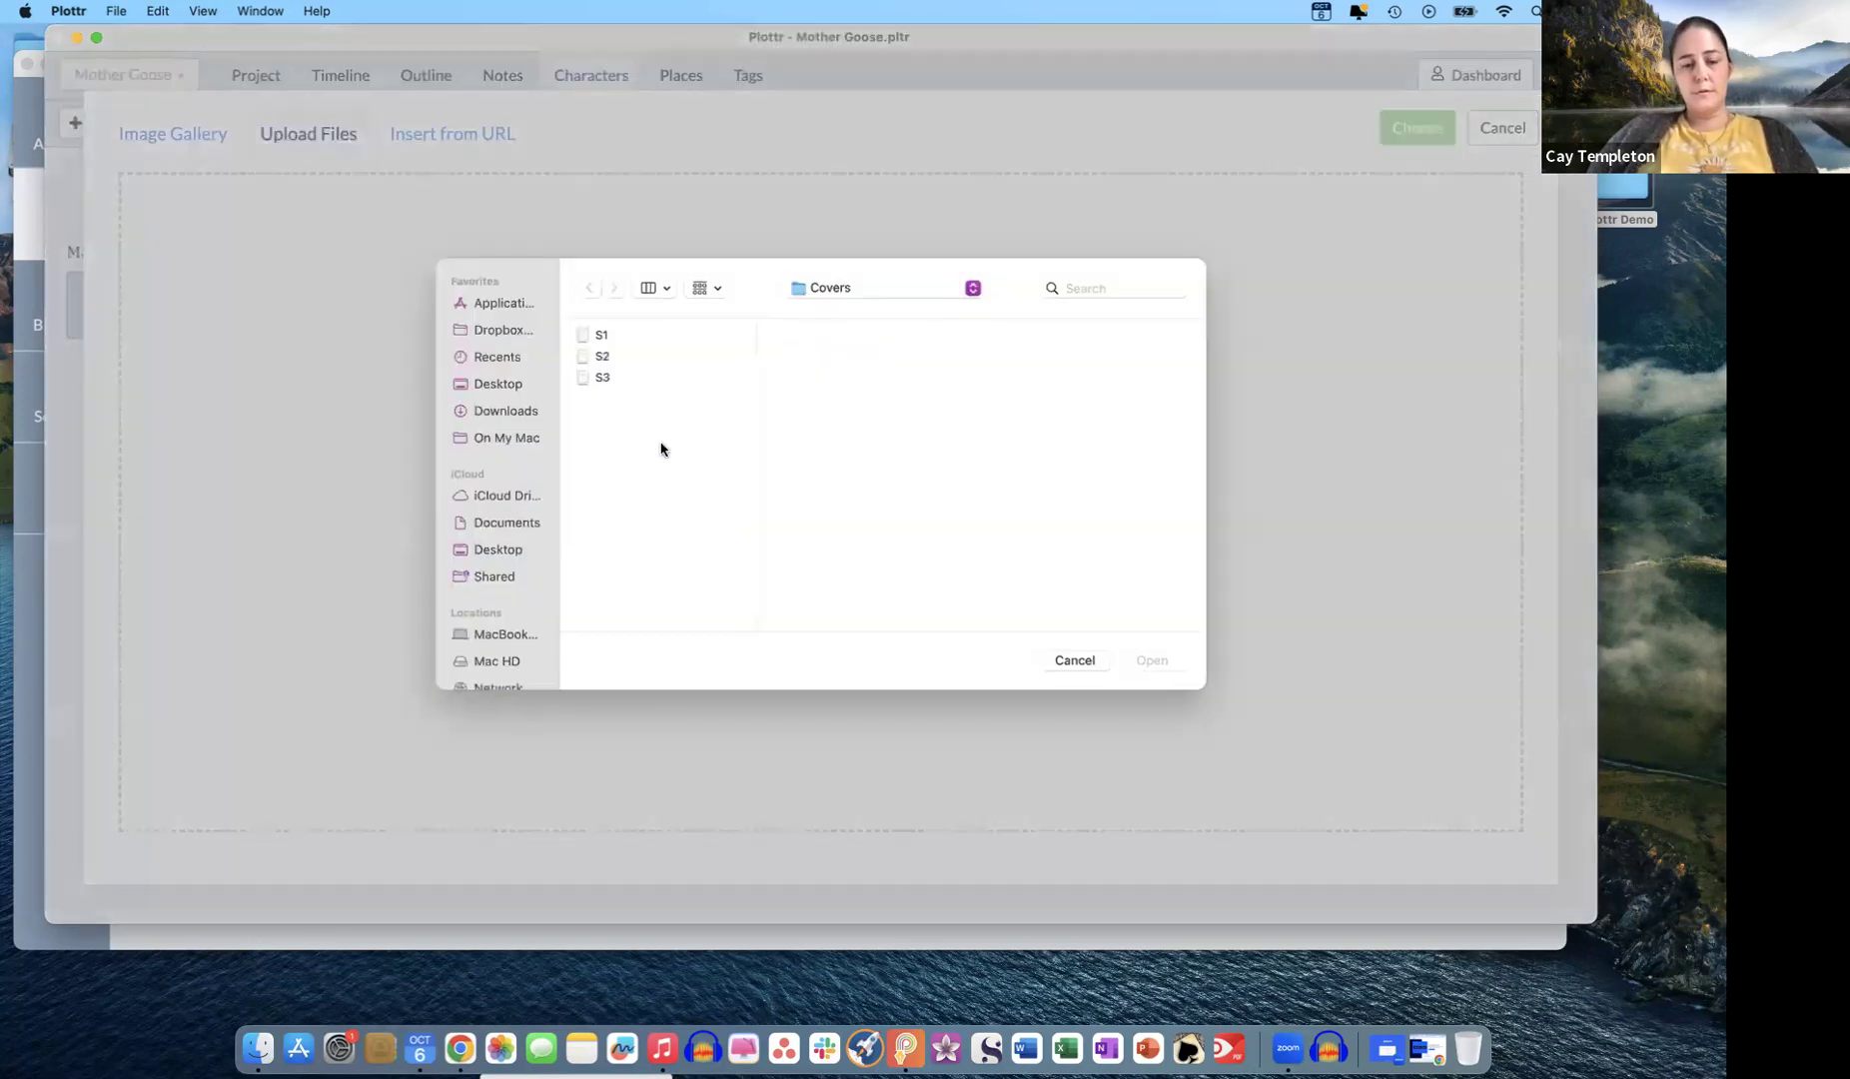
key("super+shift+d")
left_click(635, 398)
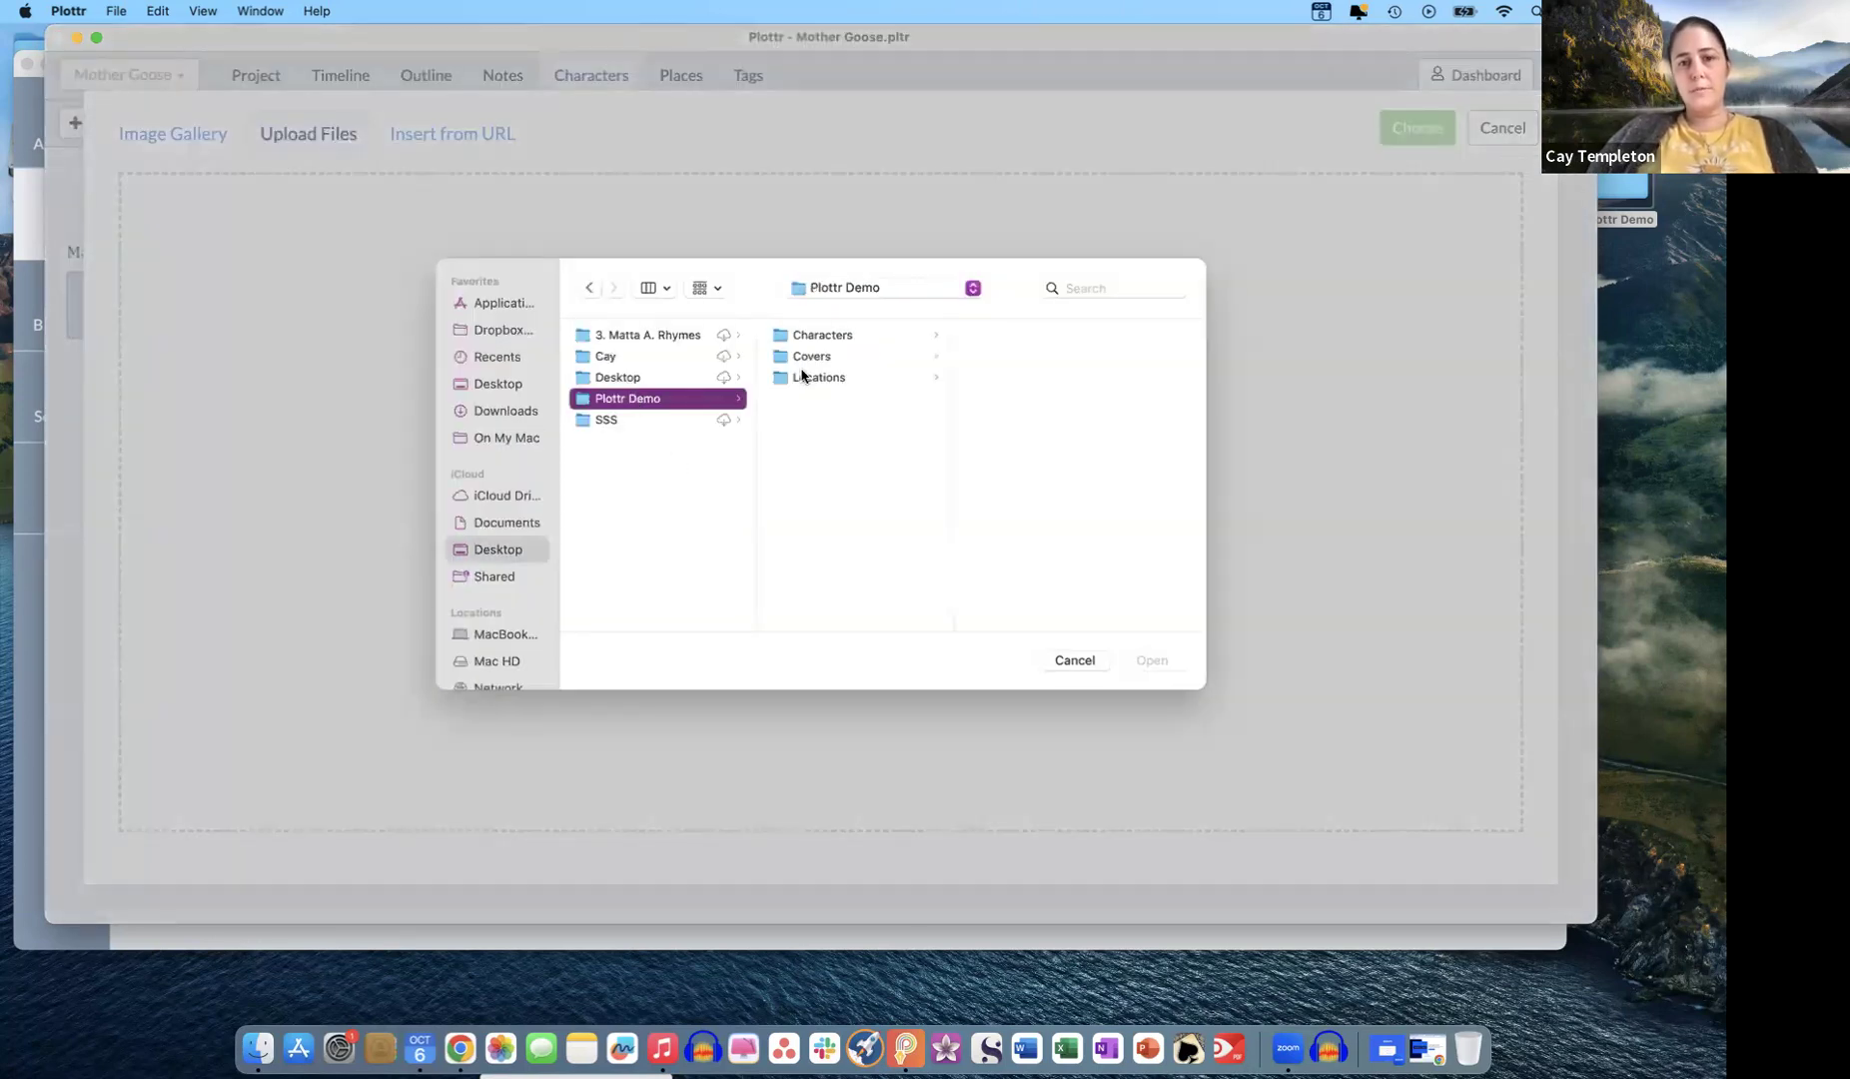
left_click(836, 336)
left_click(1018, 355)
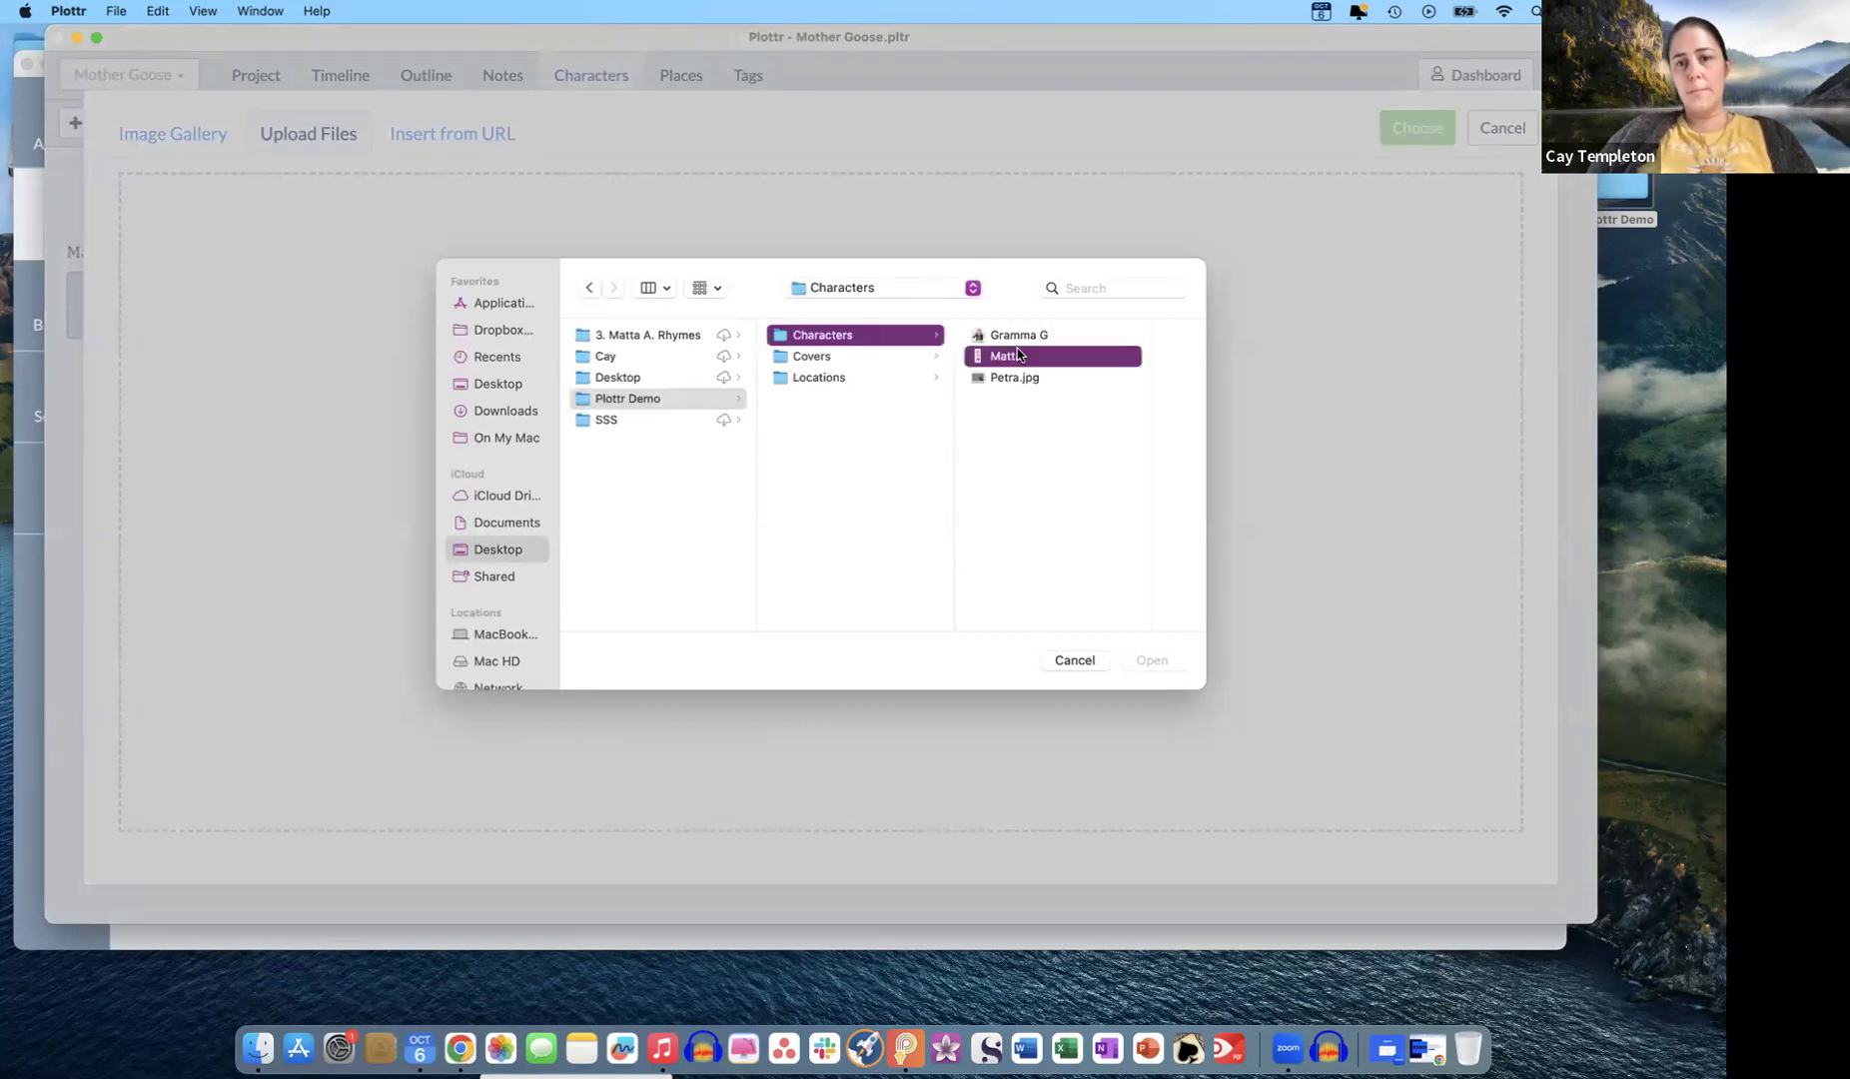
left_click(1158, 661)
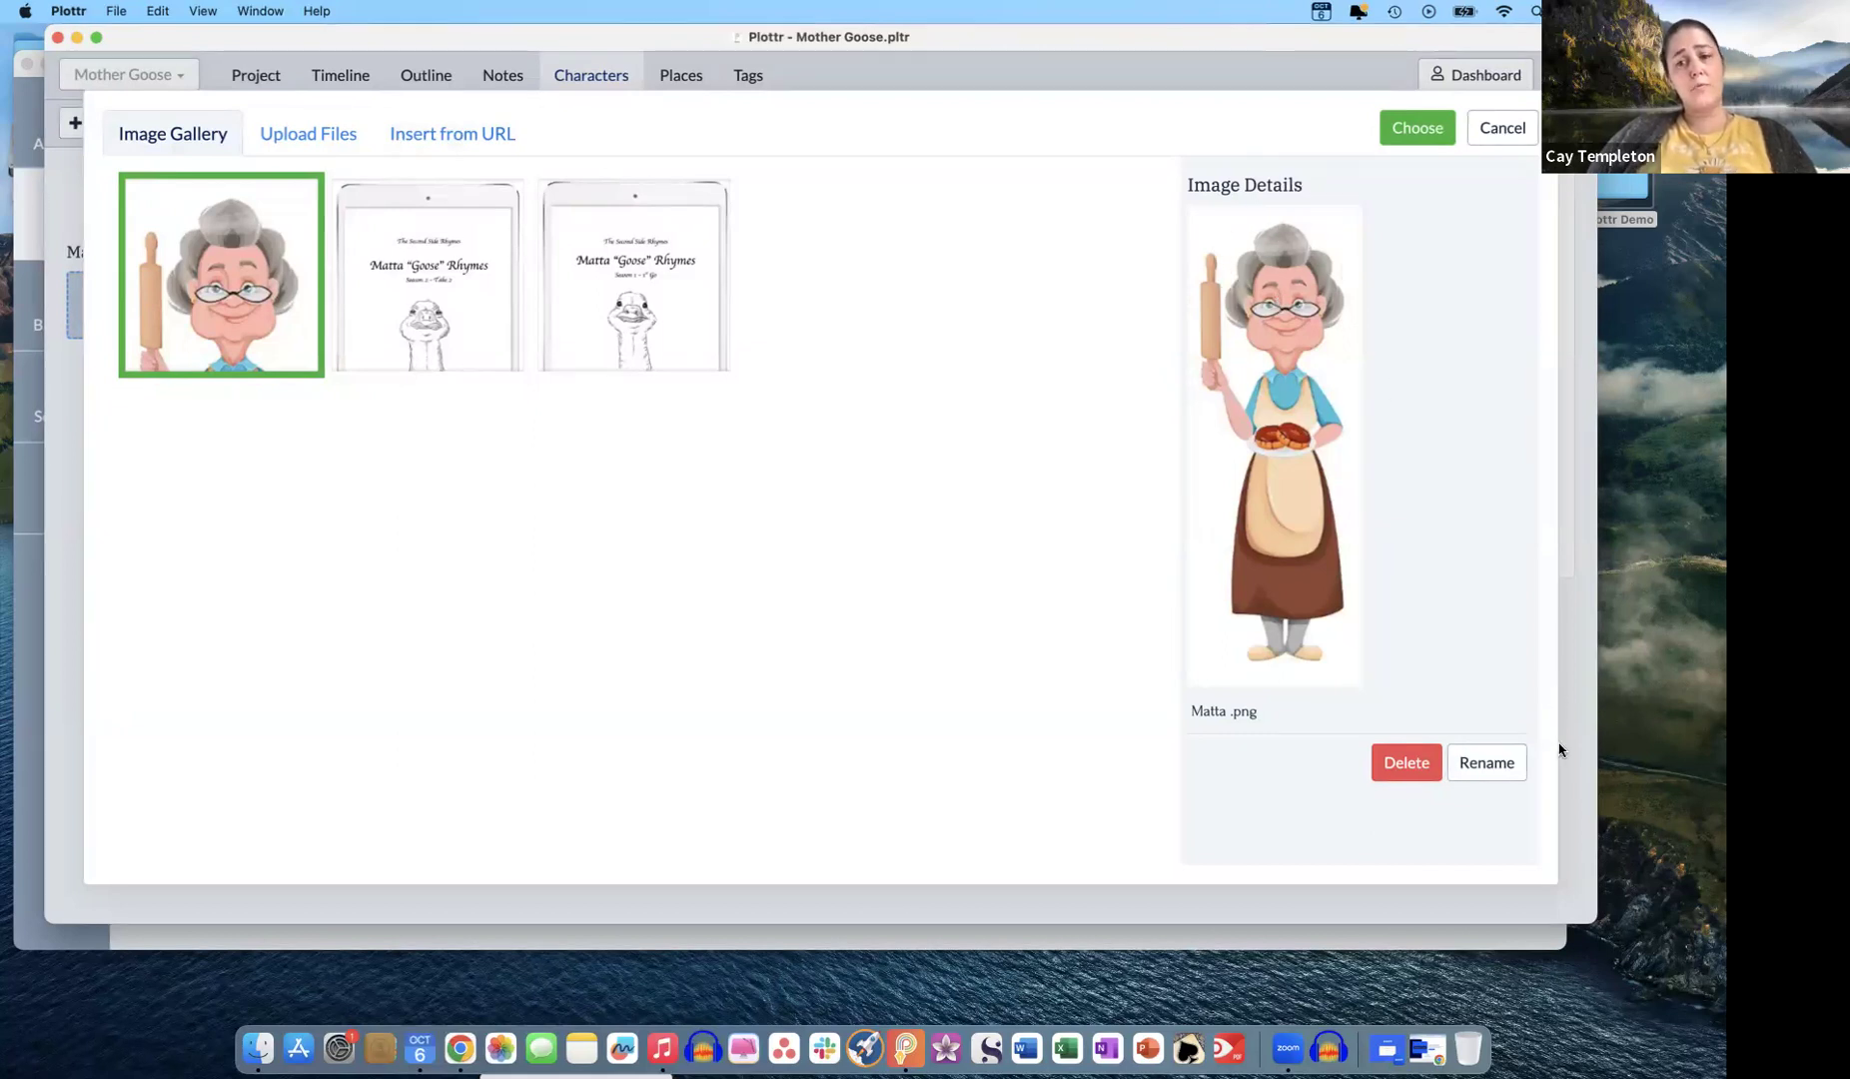
left_click(1490, 763)
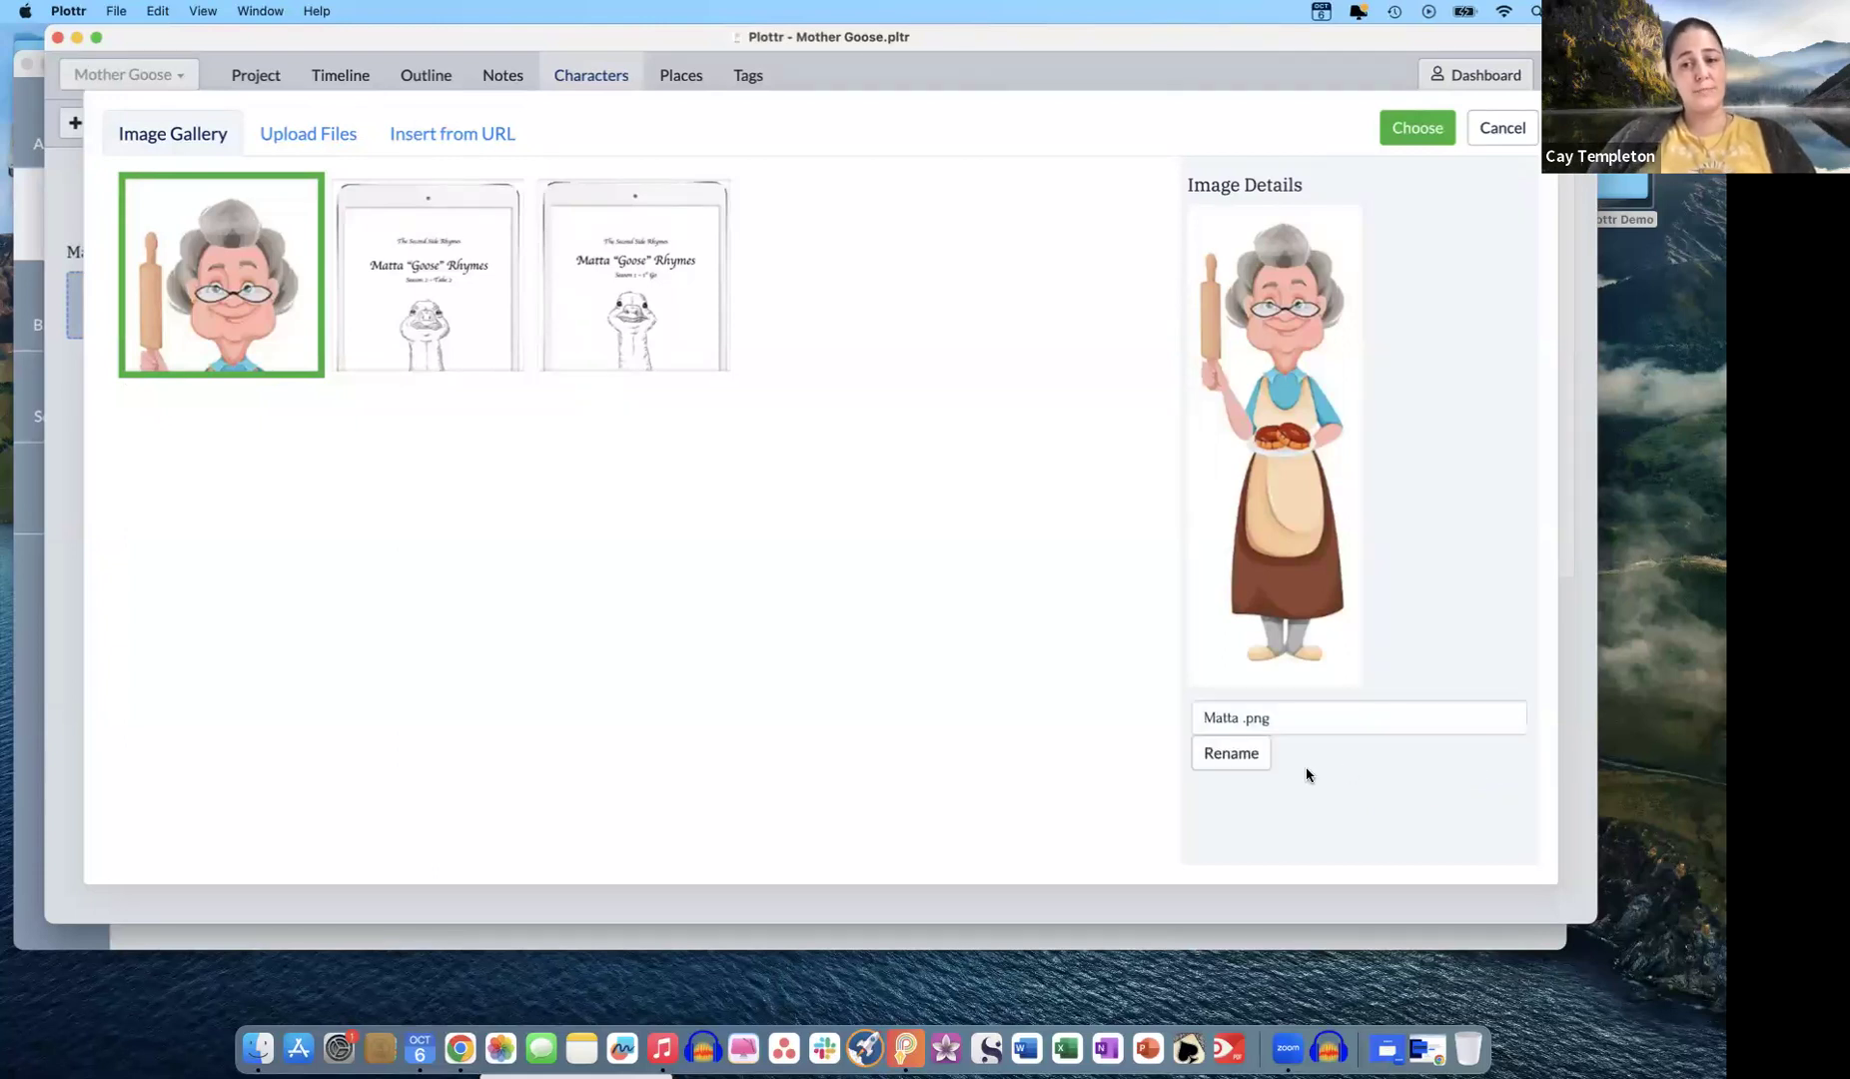
left_click(1417, 125)
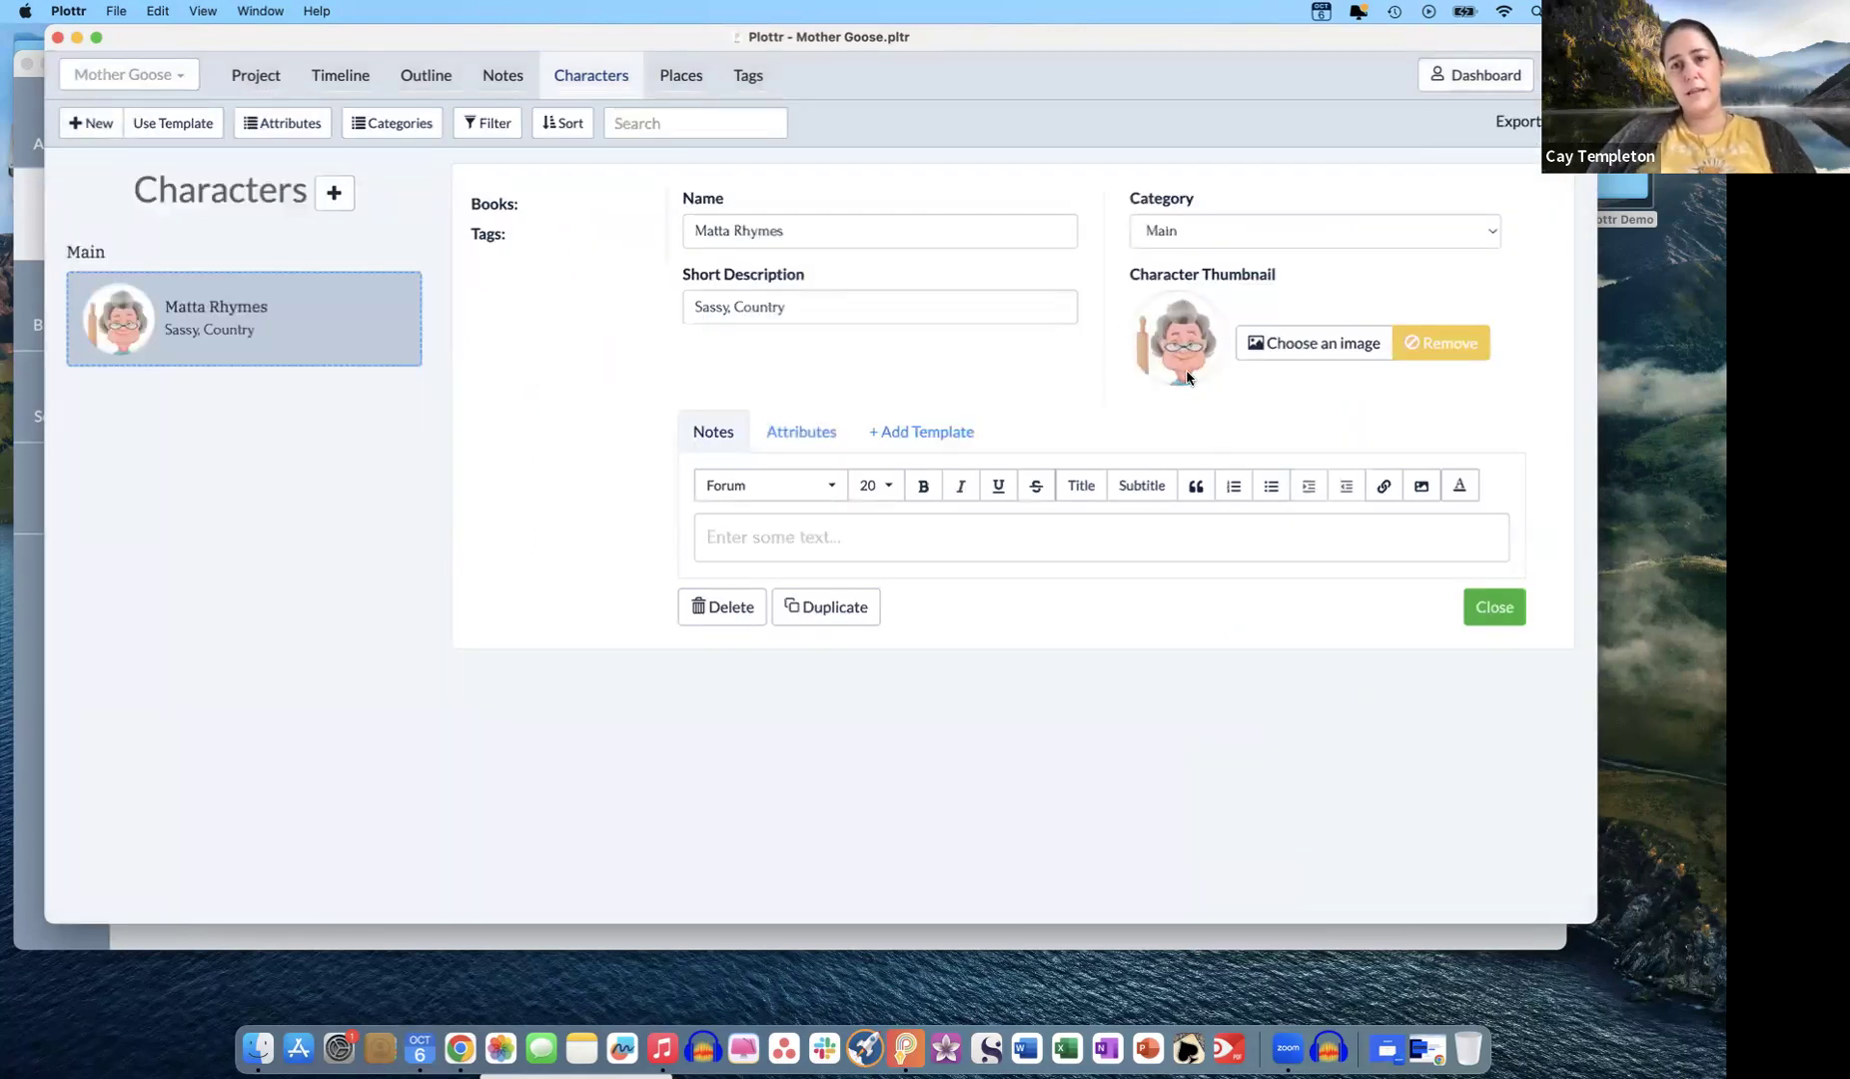
mouse_move(90, 335)
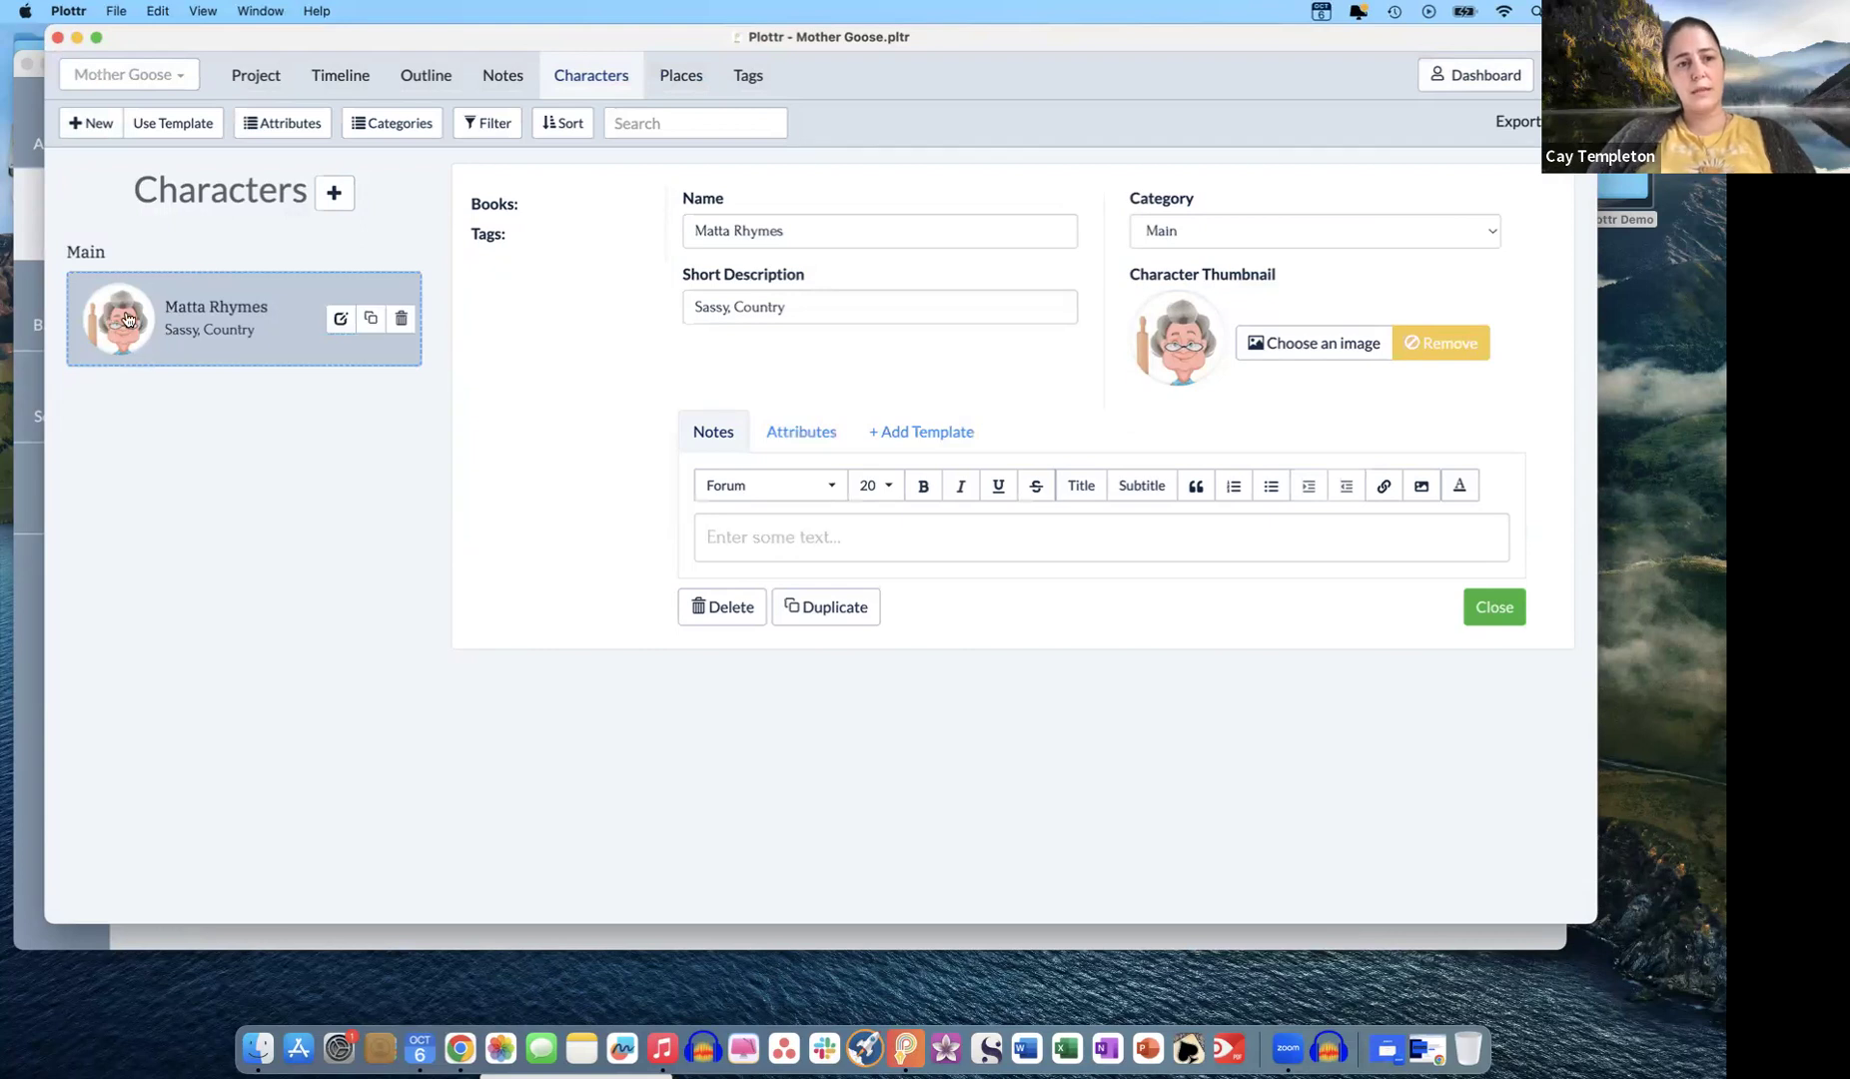
- Add a second character named "Petra" and assign it to the Main category
left_click(334, 194)
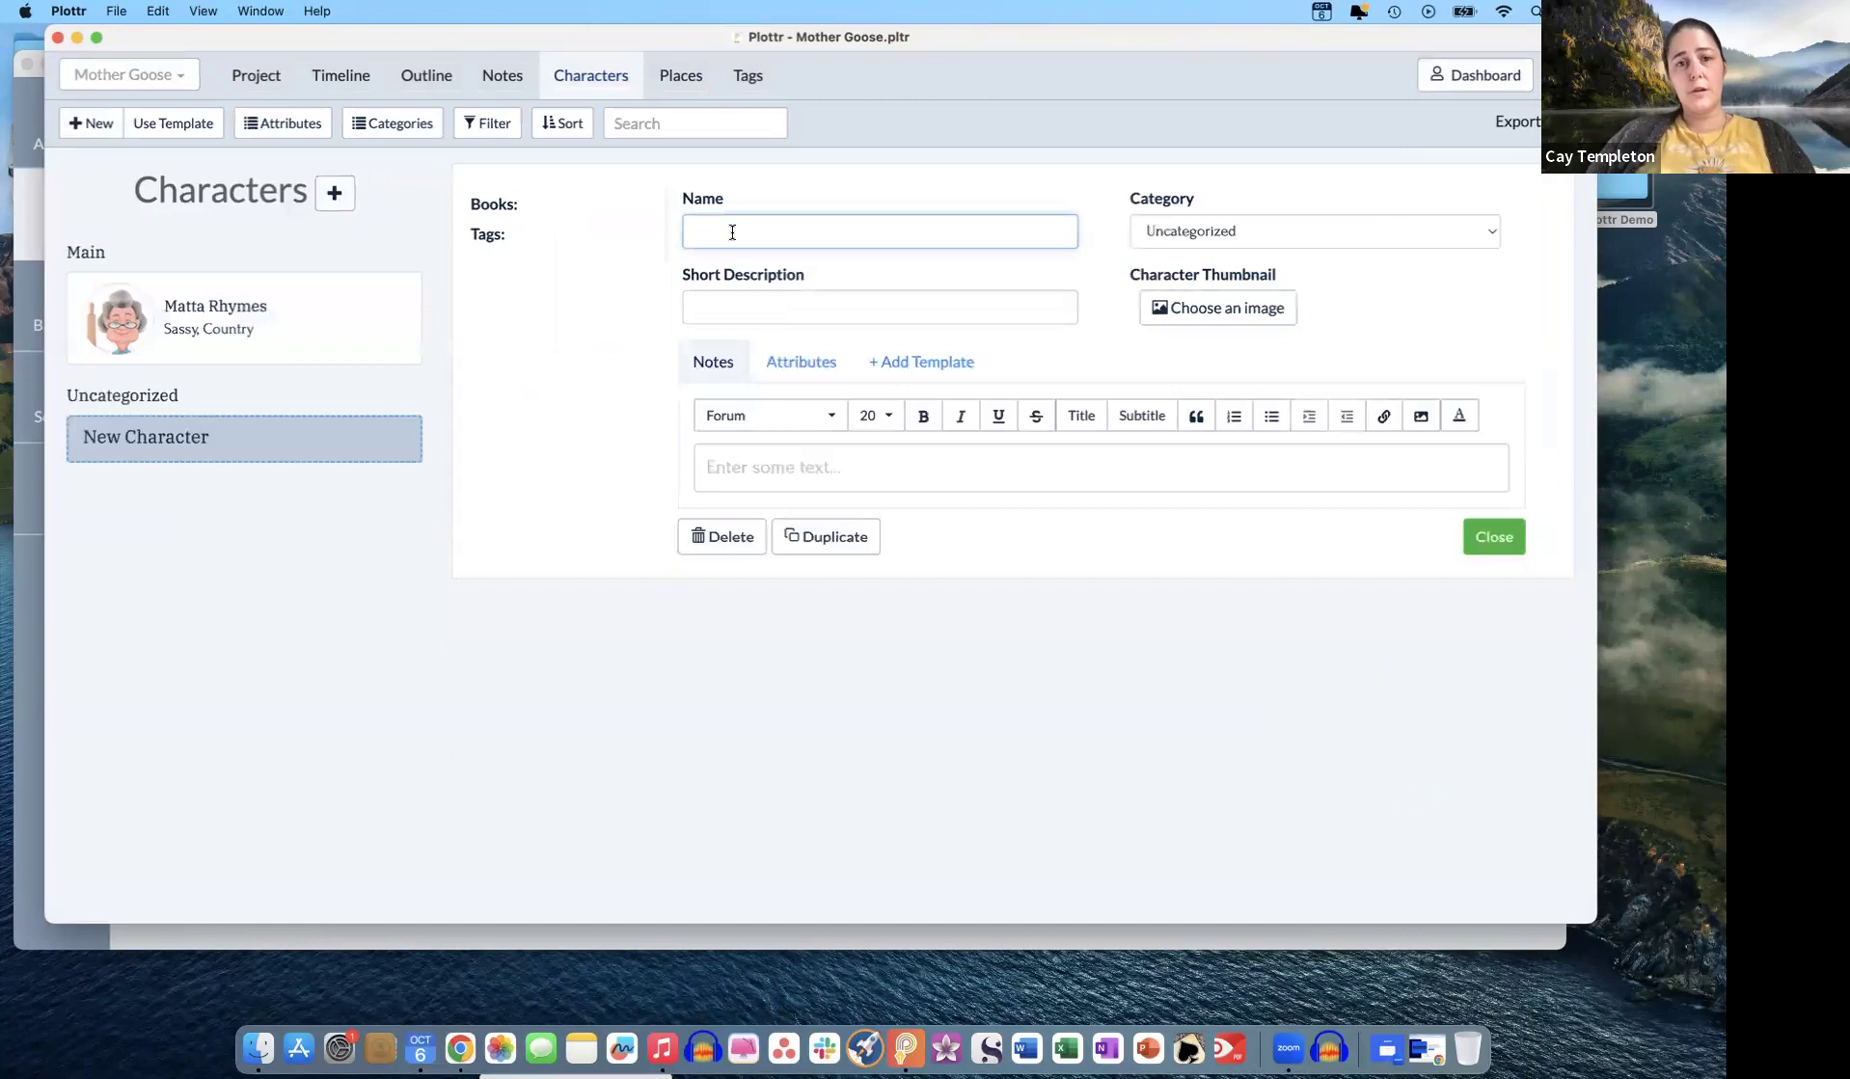
type("Petra")
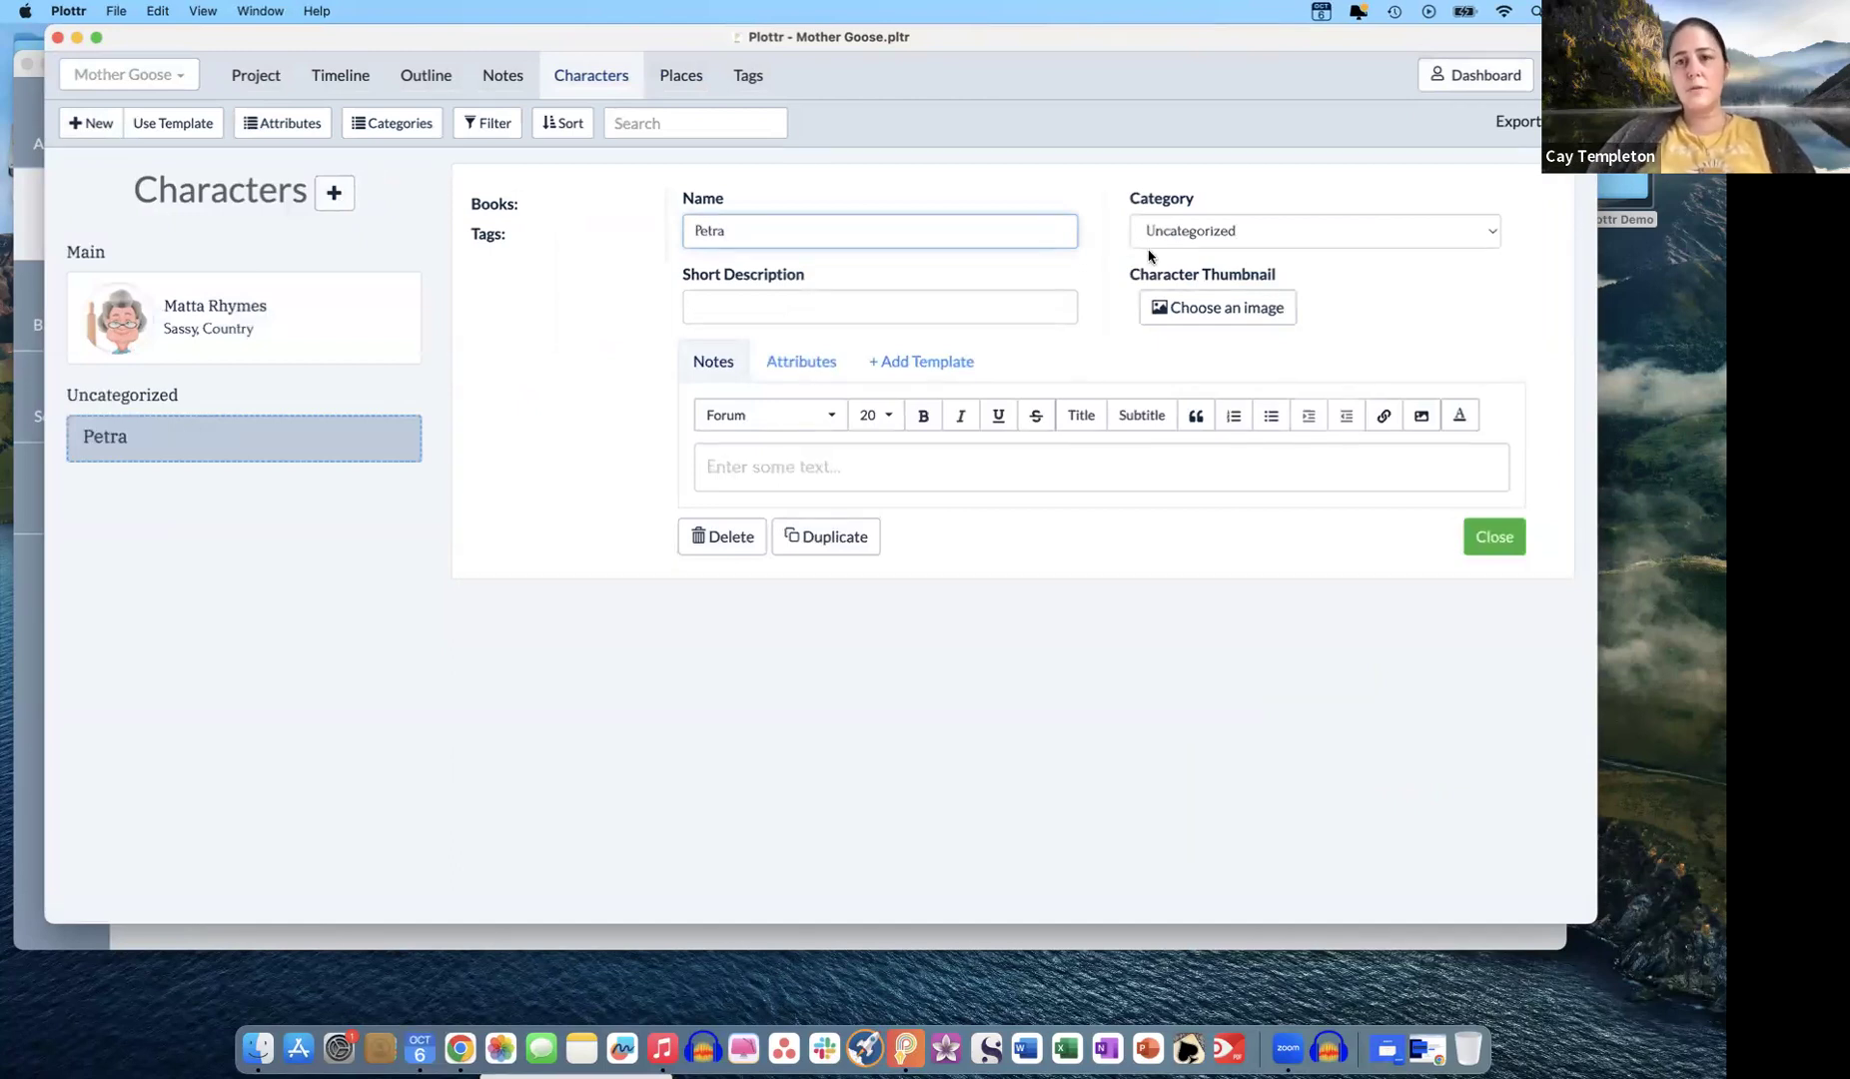
left_click(1193, 229)
left_click(1179, 160)
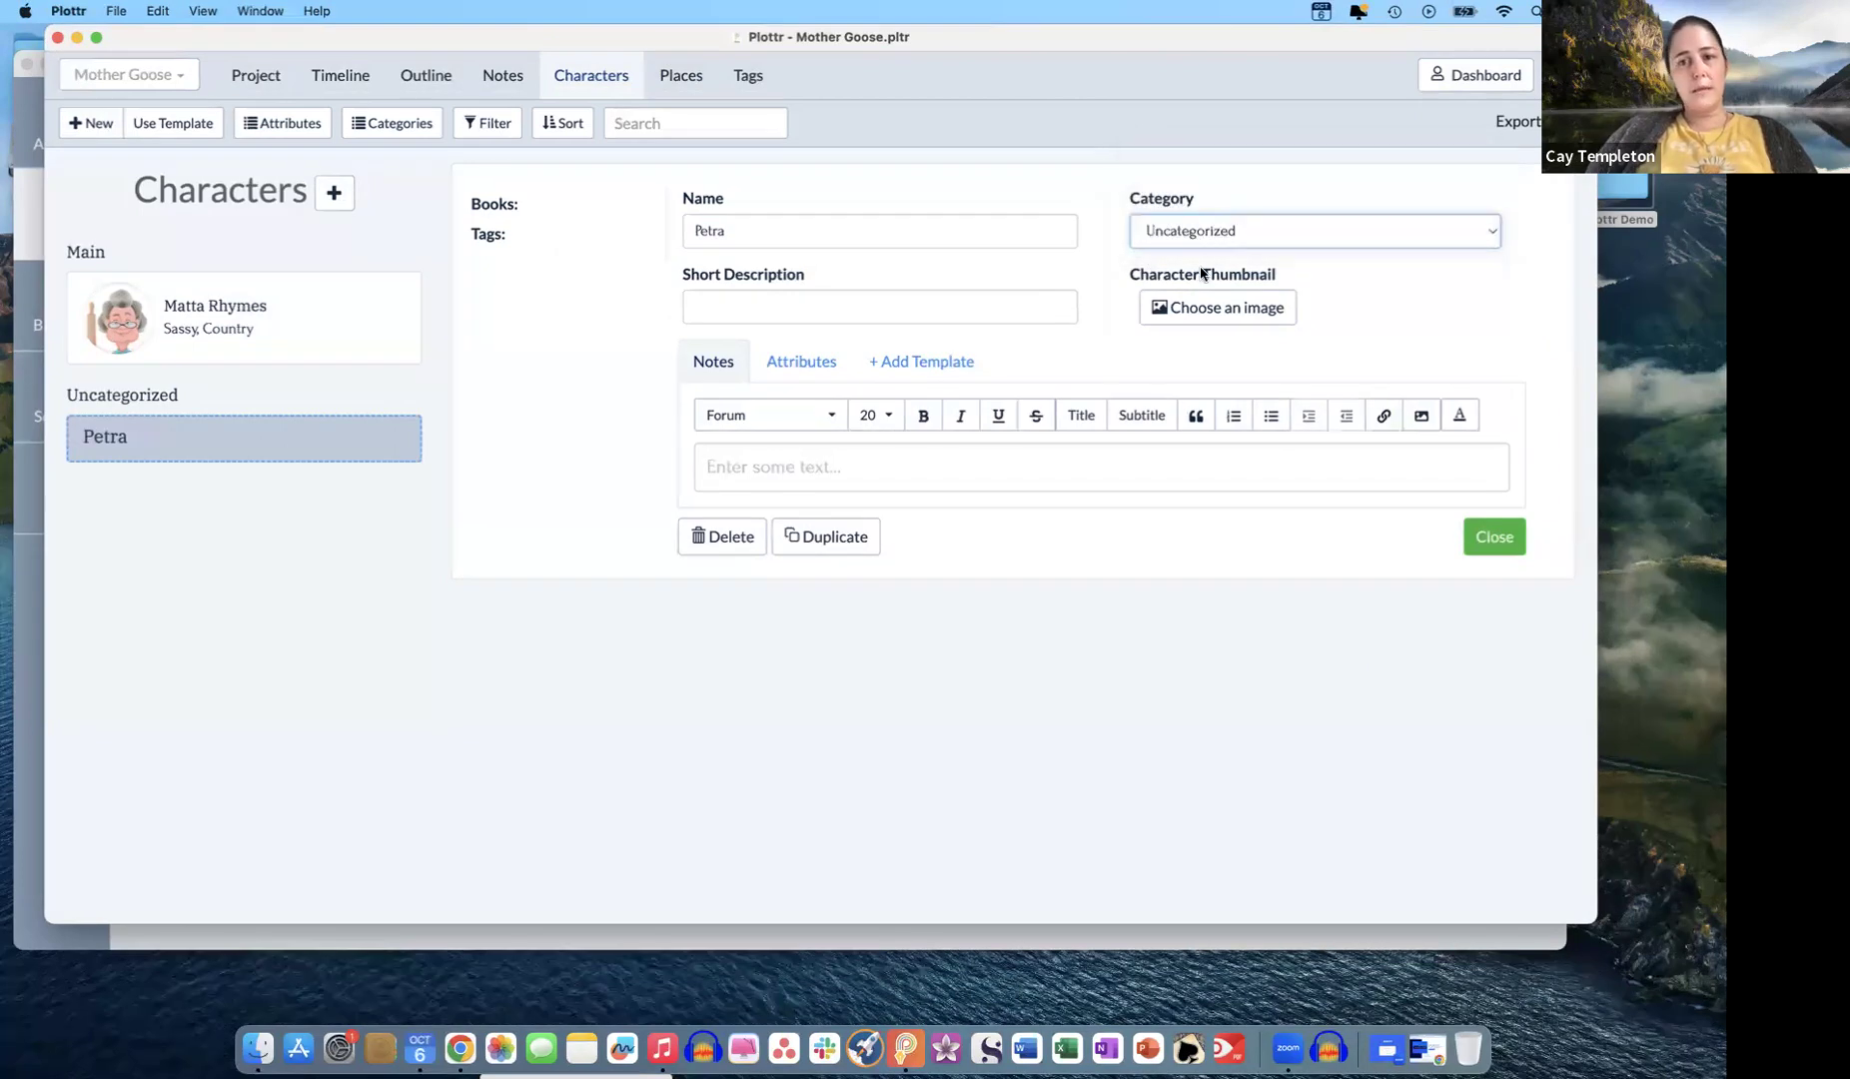
- Upload Petra.jpg from the Characters folder and use it as Petra's character thumbnail
left_click(1213, 311)
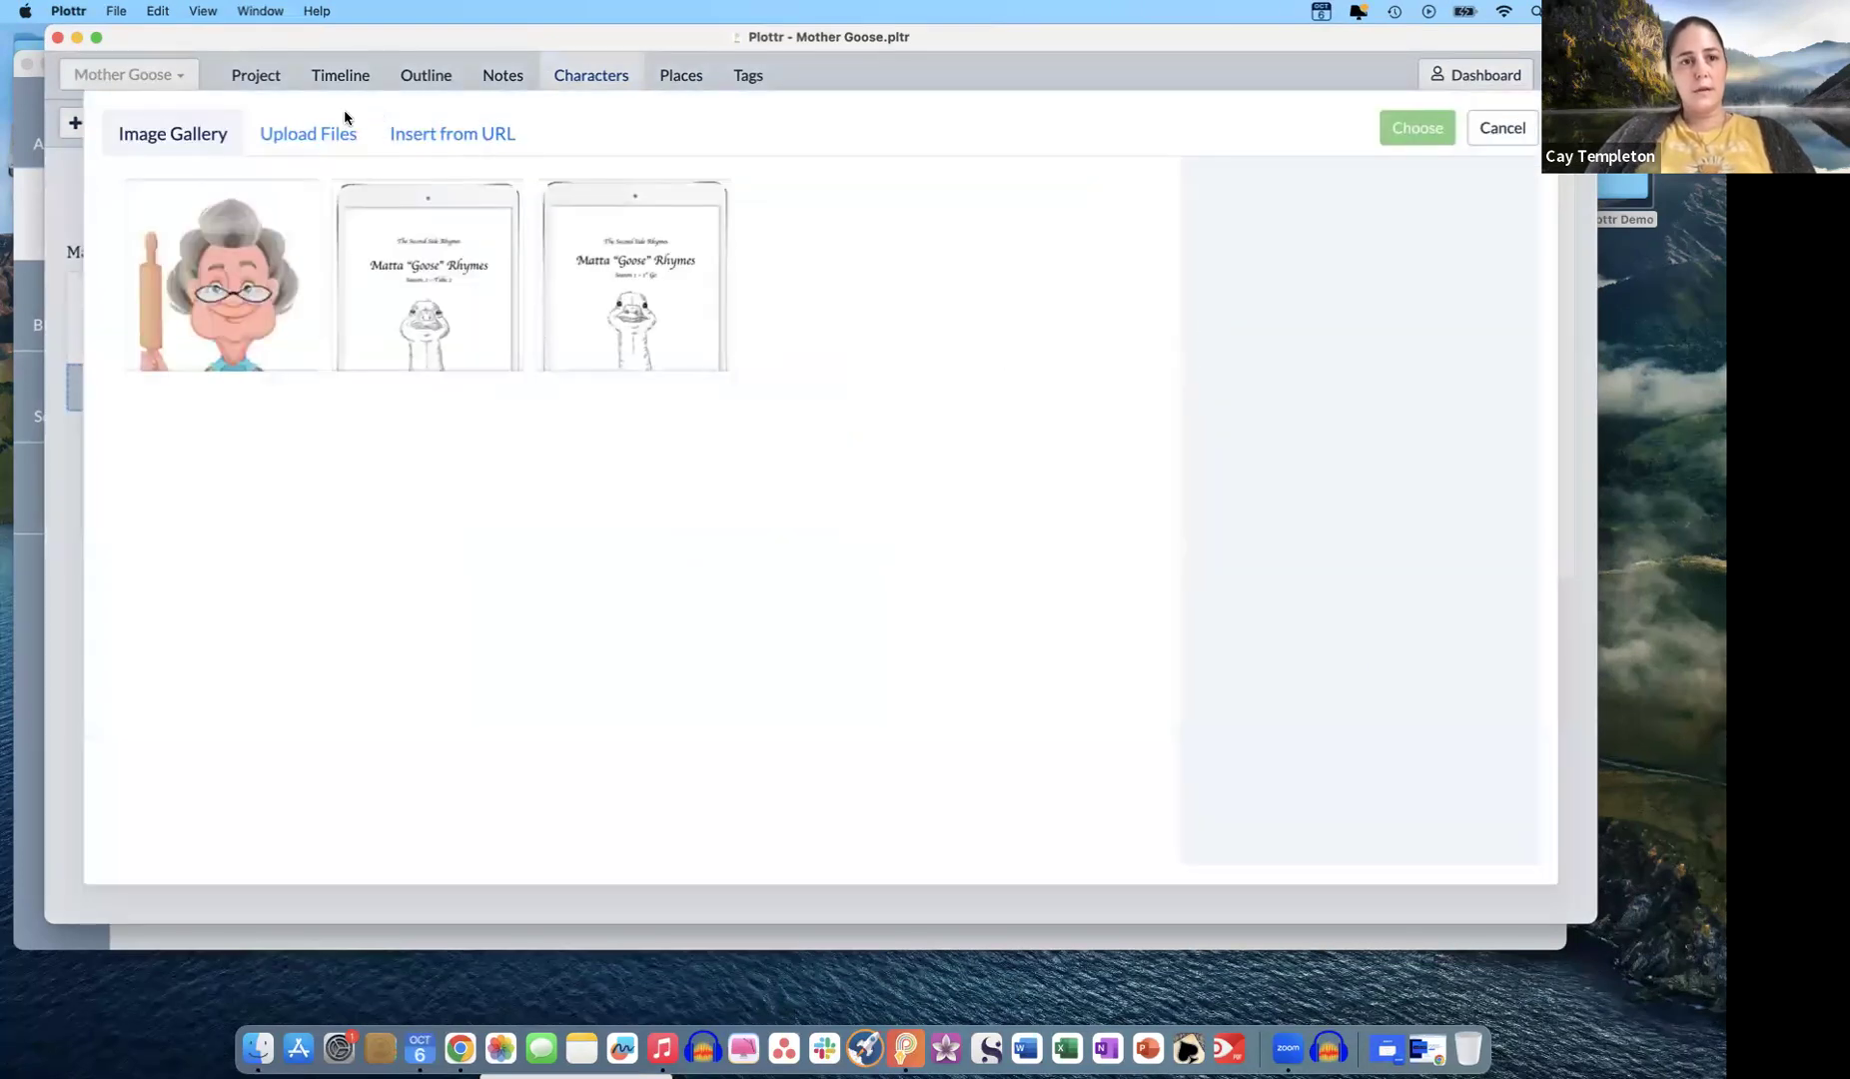
left_click(314, 136)
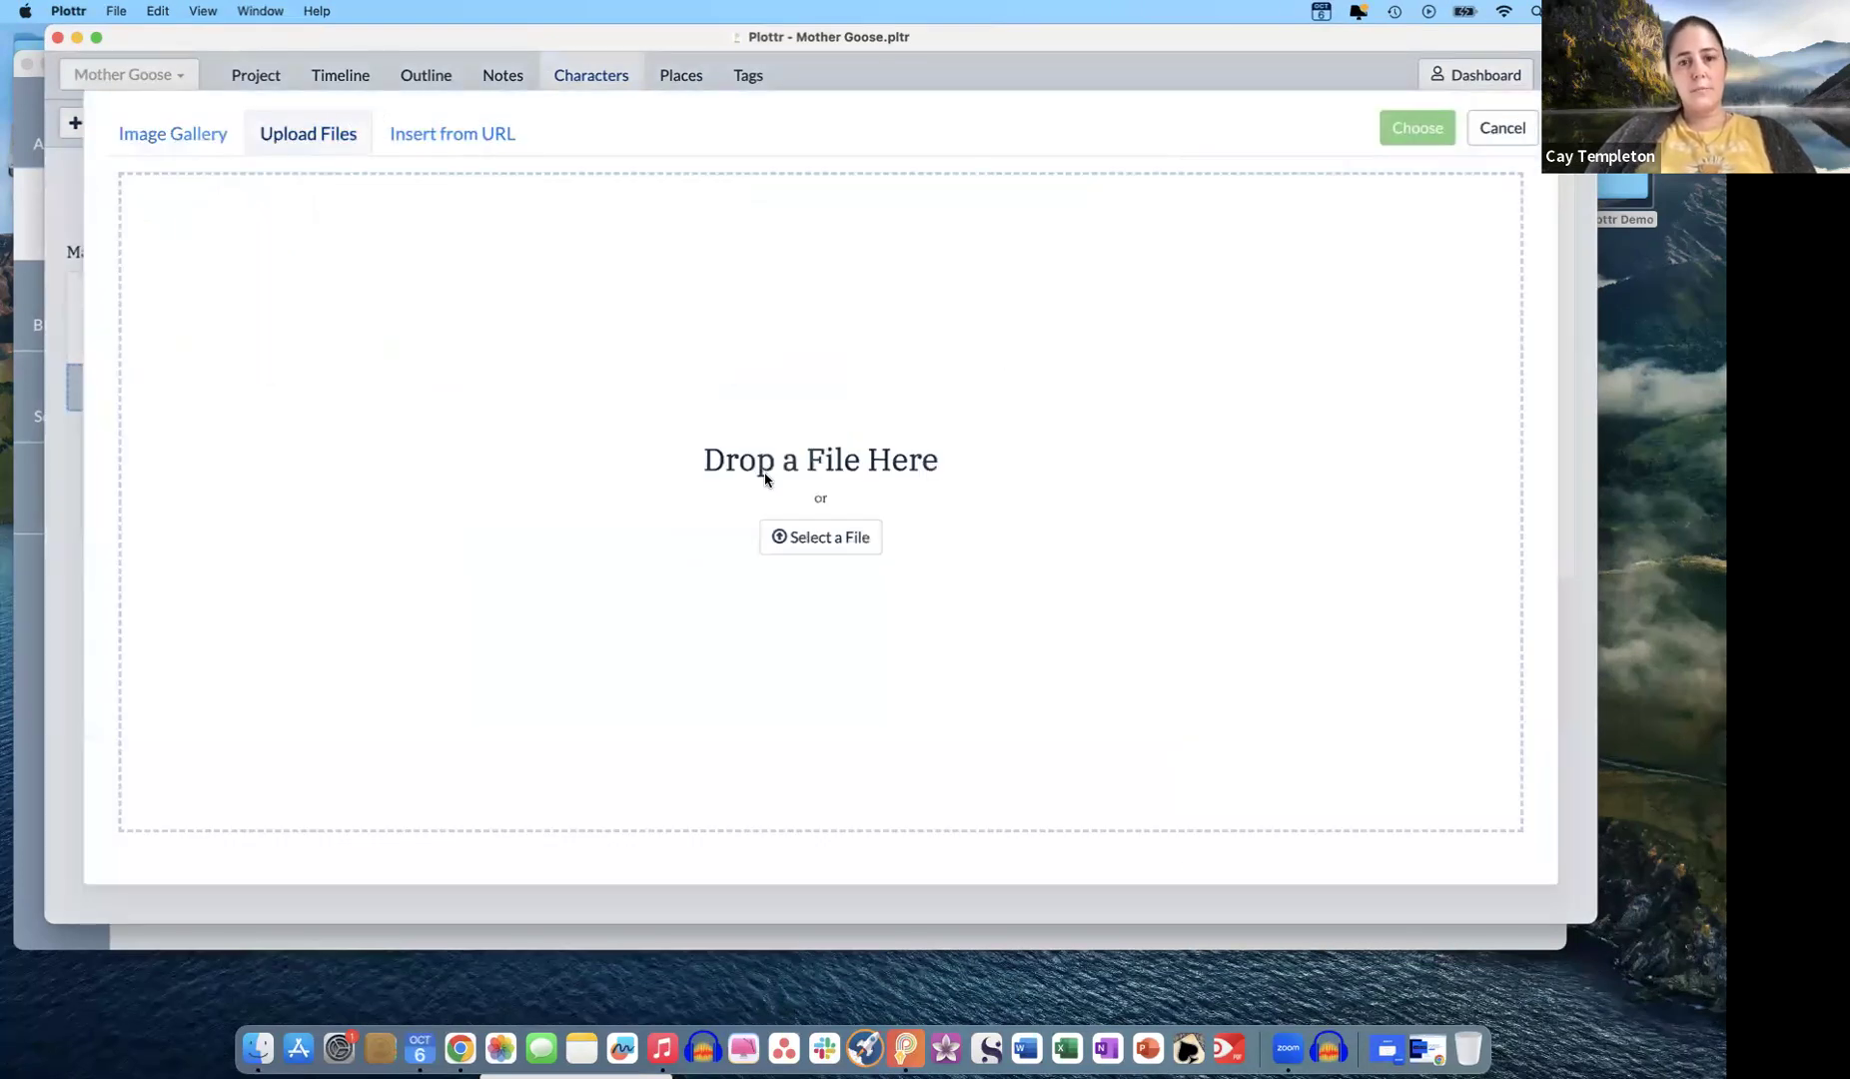
left_click(831, 539)
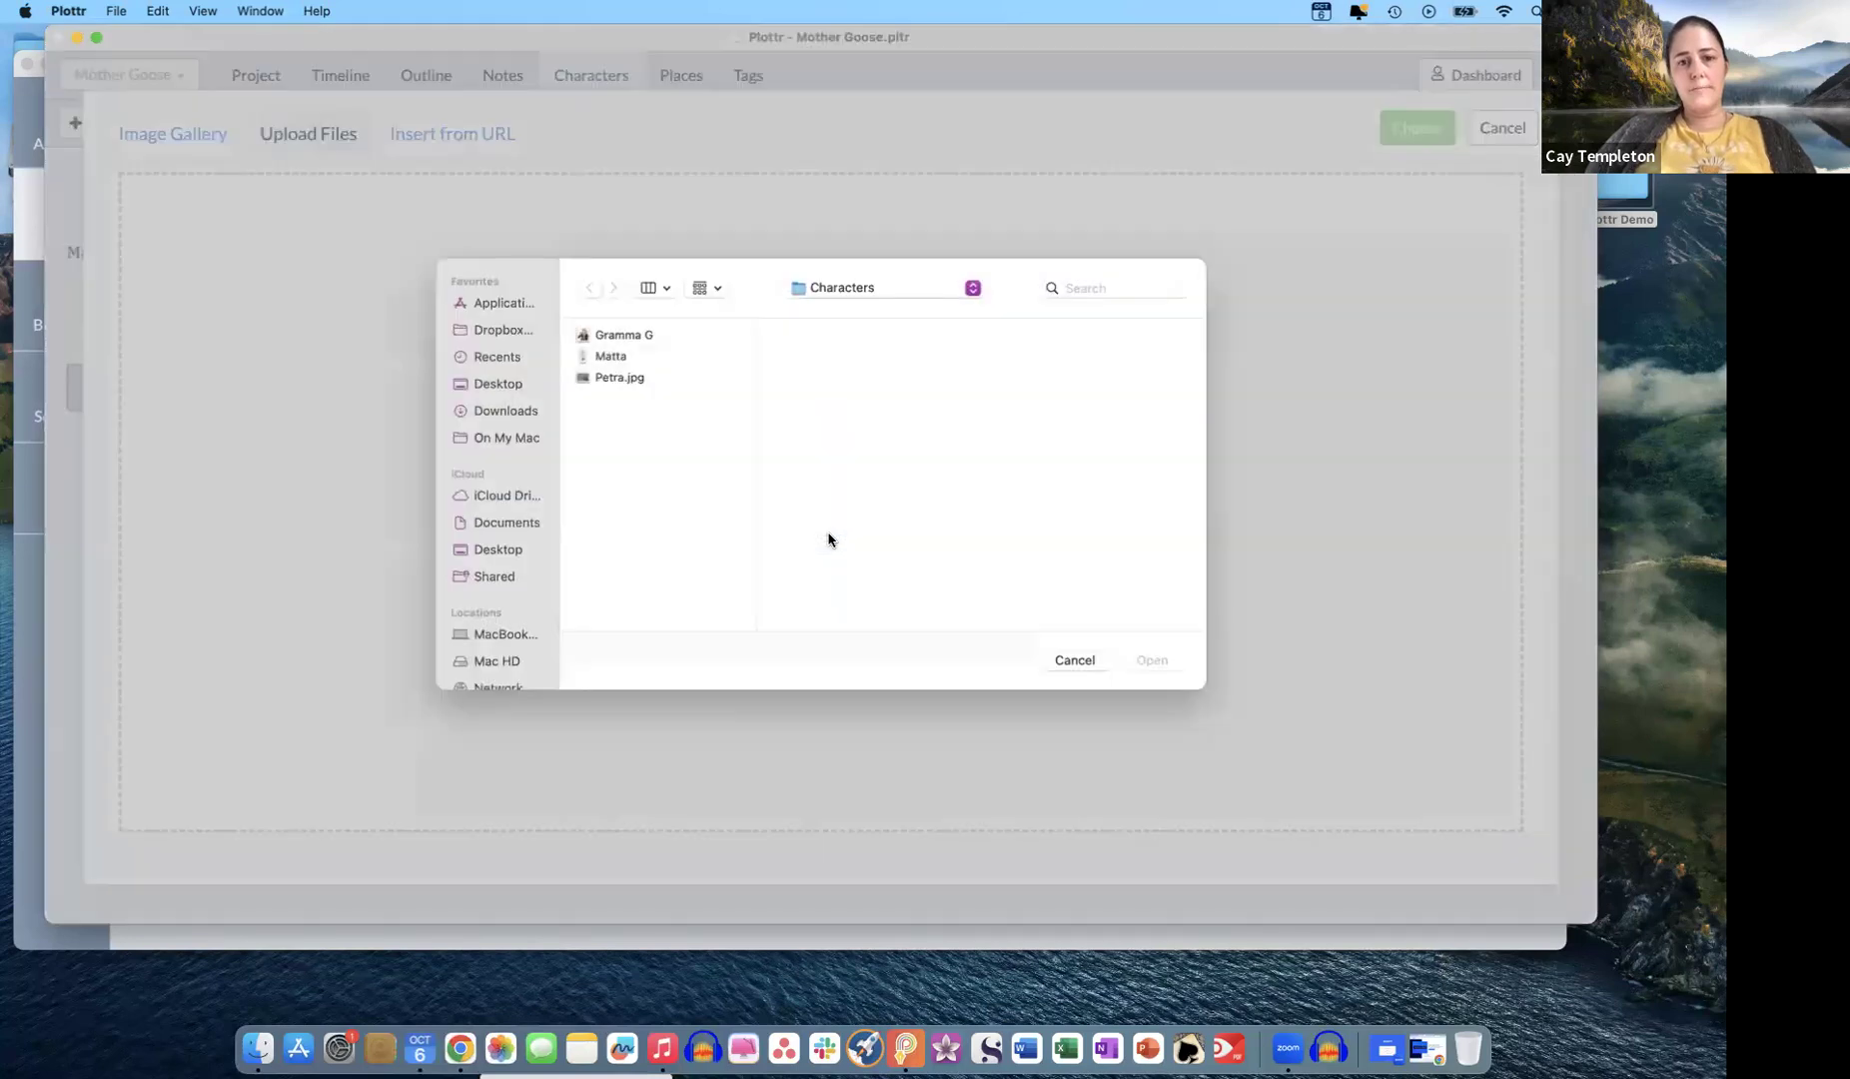
left_click(613, 377)
left_click(1149, 662)
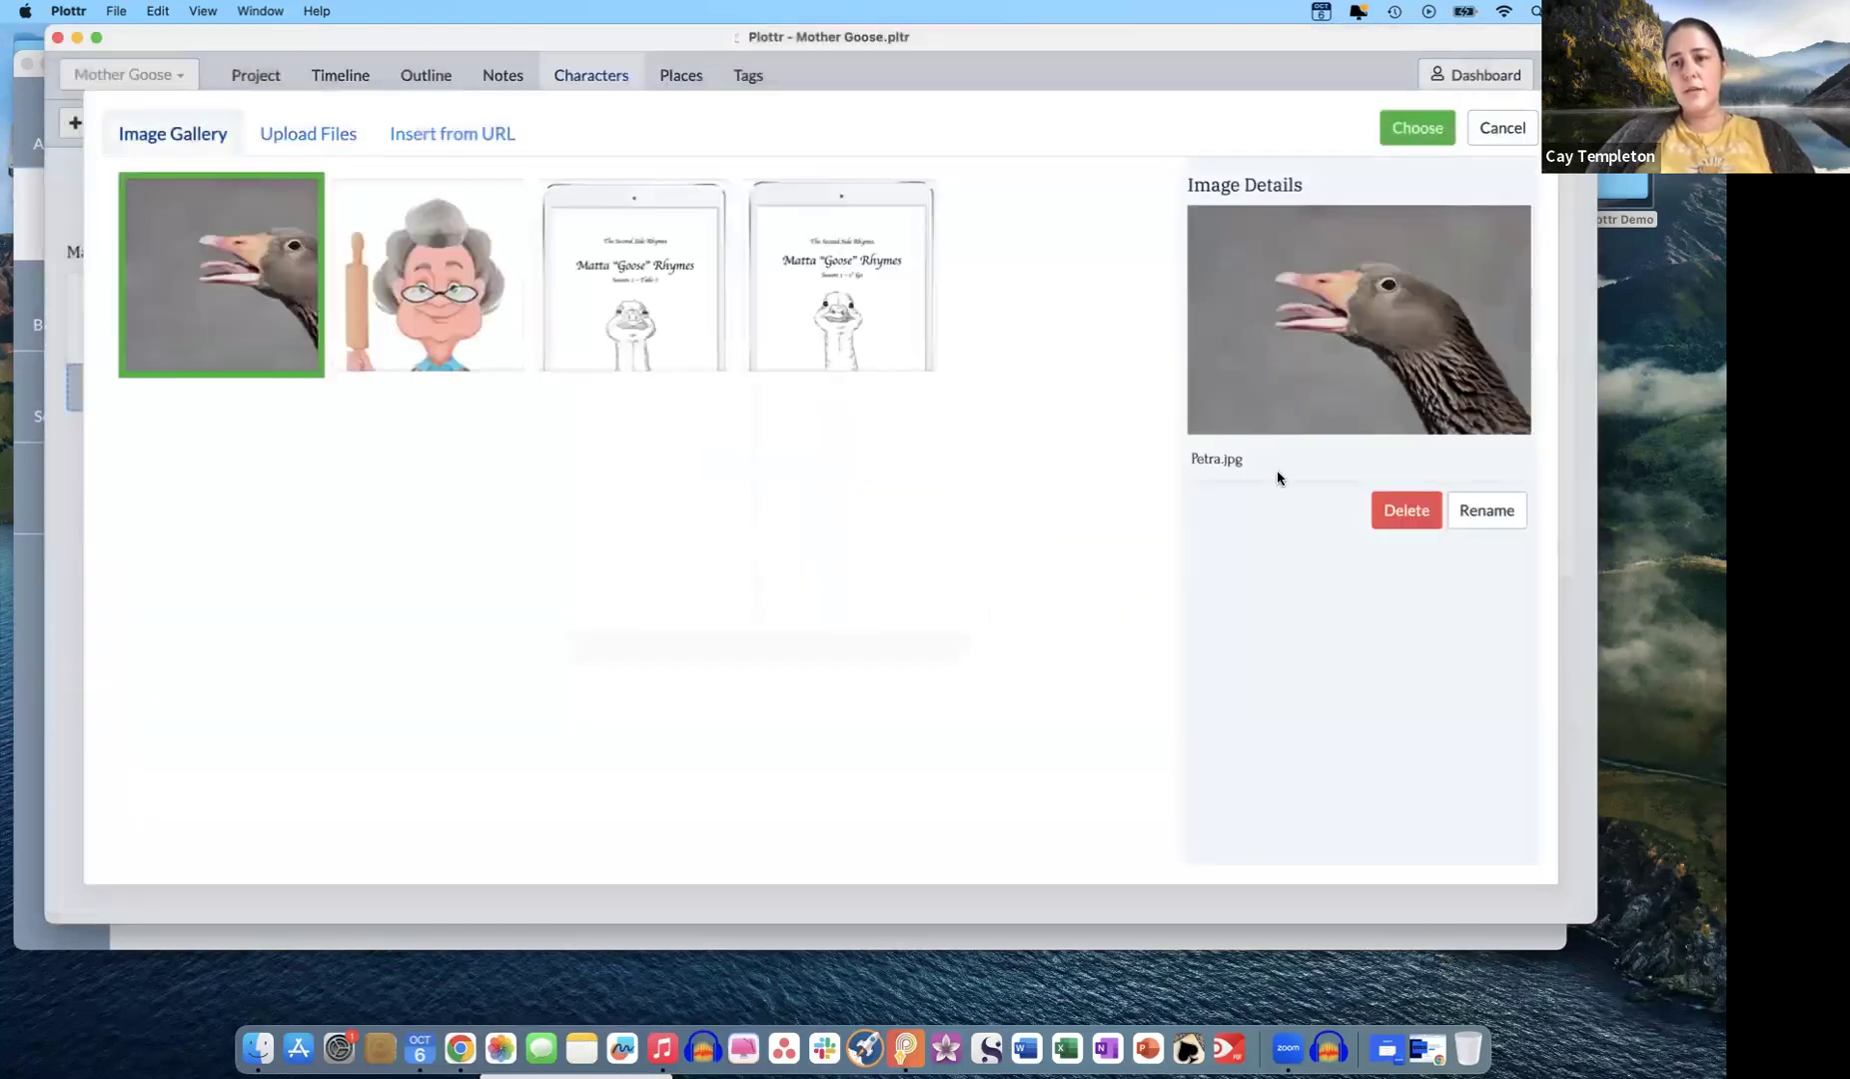
left_click(1422, 139)
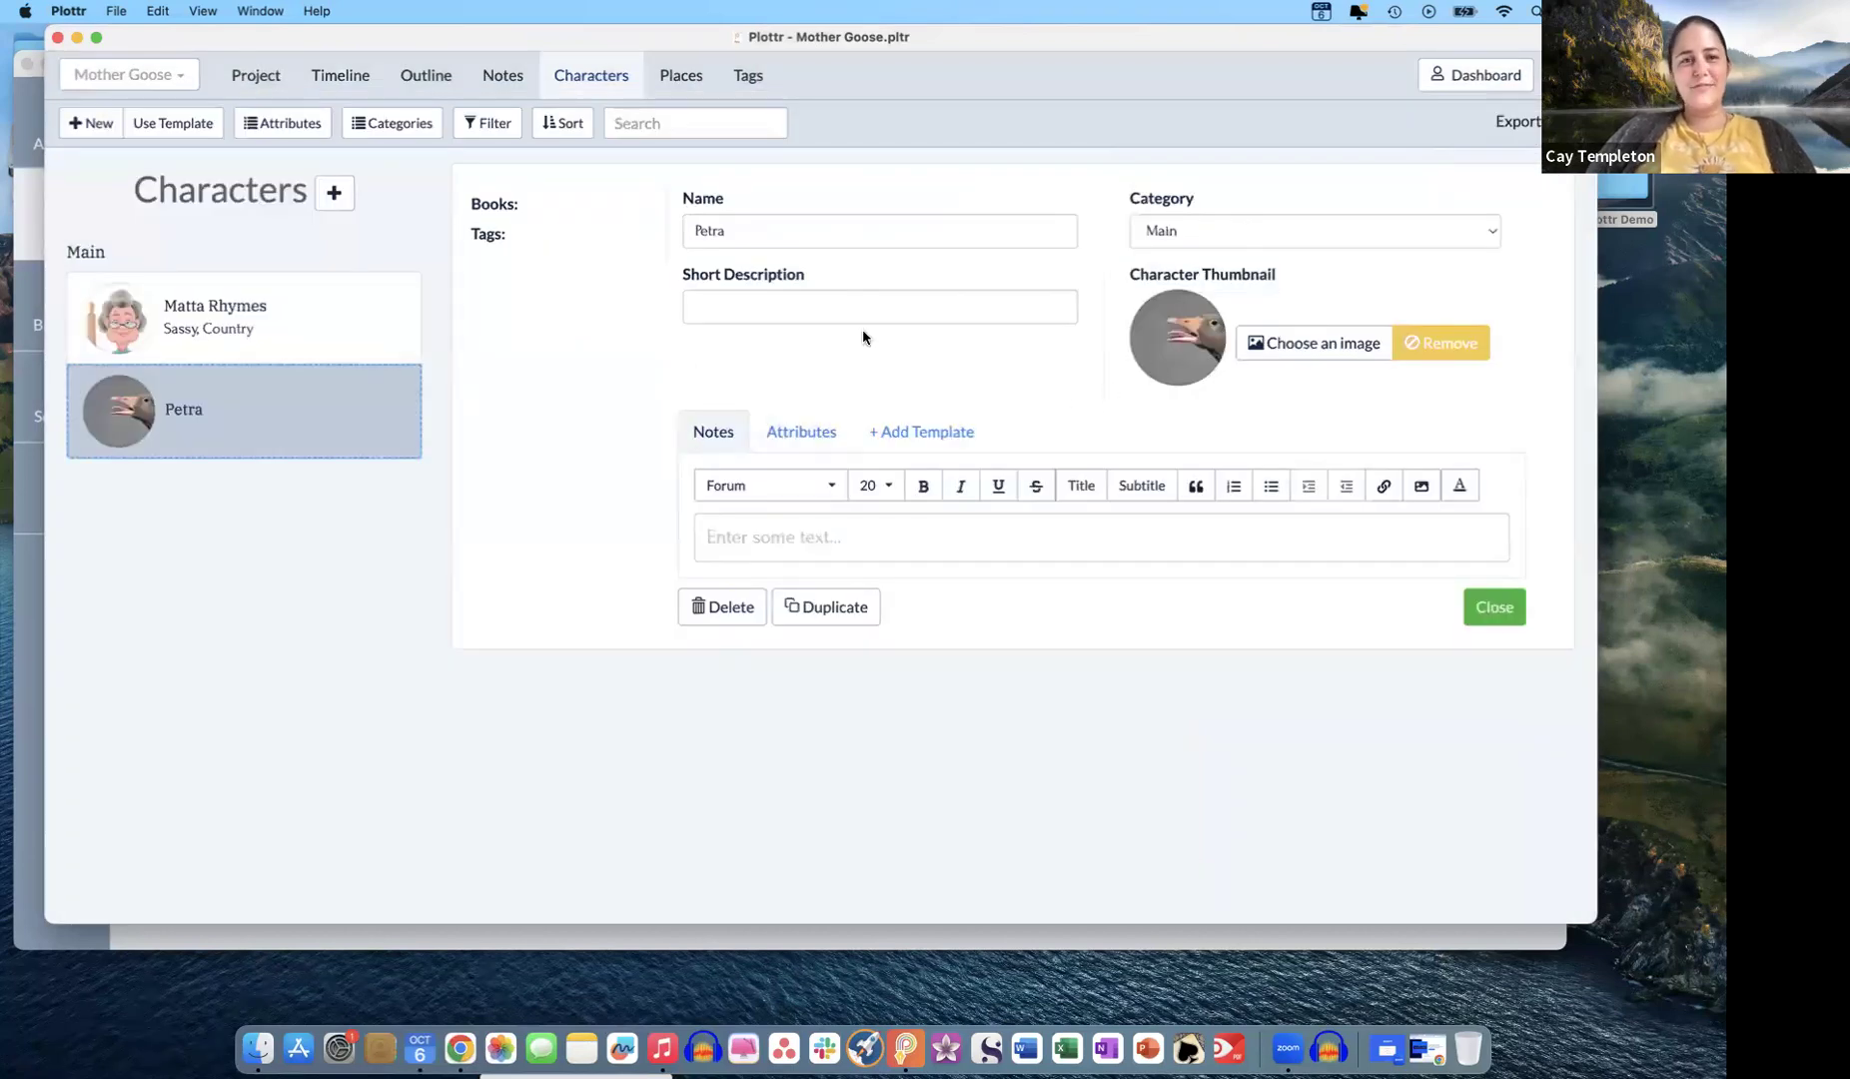
- Give Petra the short description "Troublesome" and finish editing the character
left_click(728, 305)
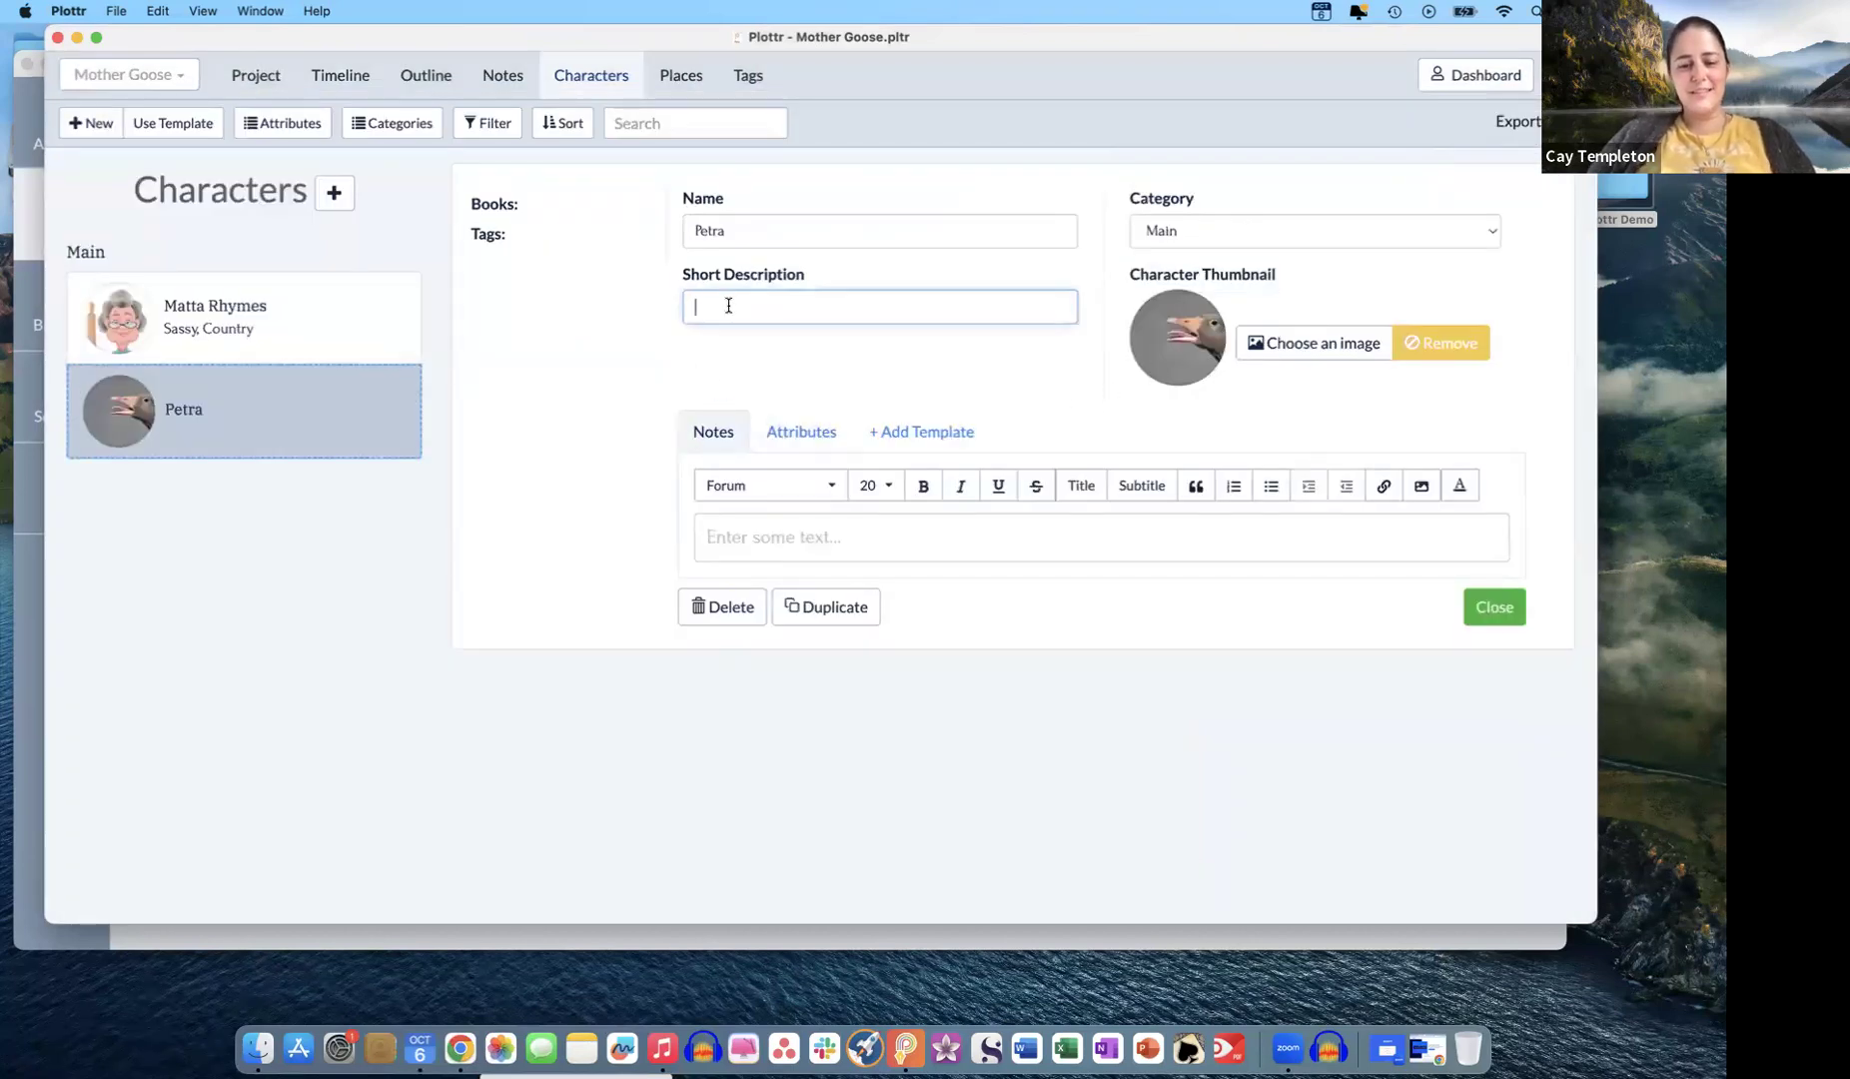
type("Troubl")
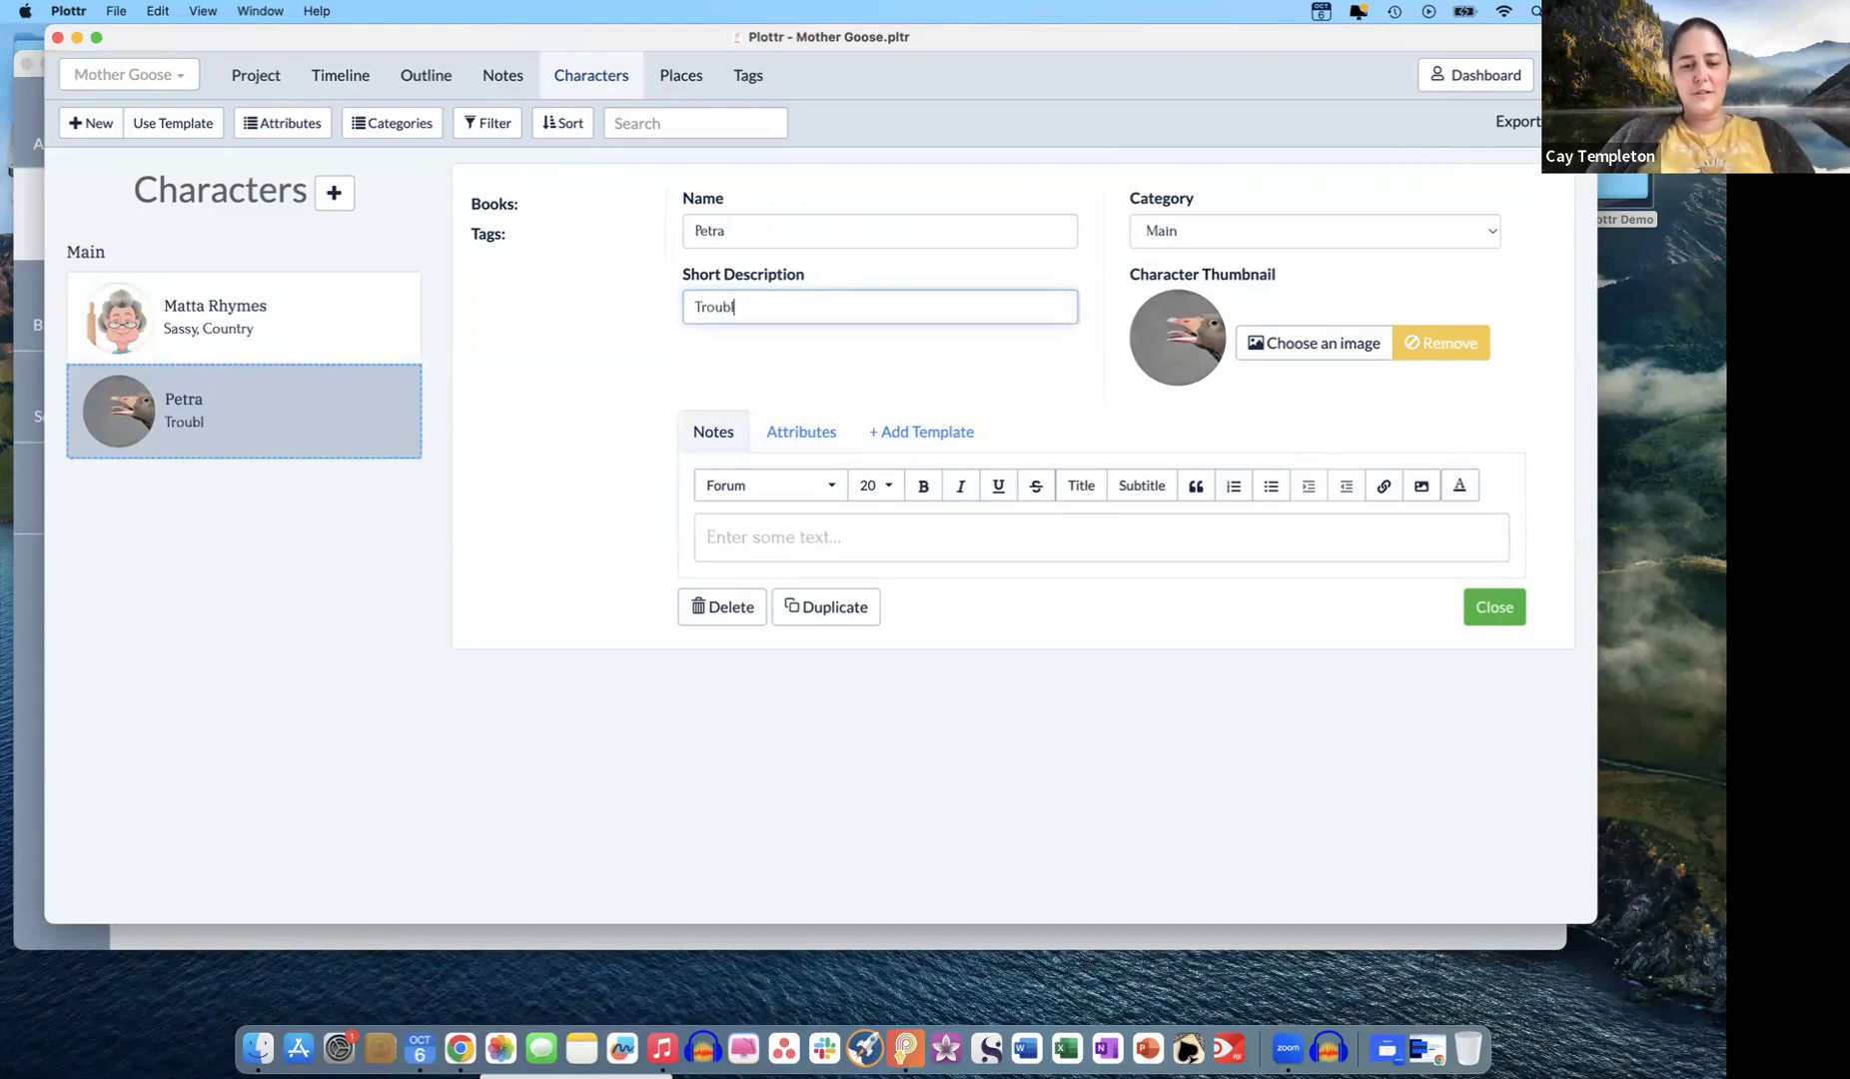
type("esome")
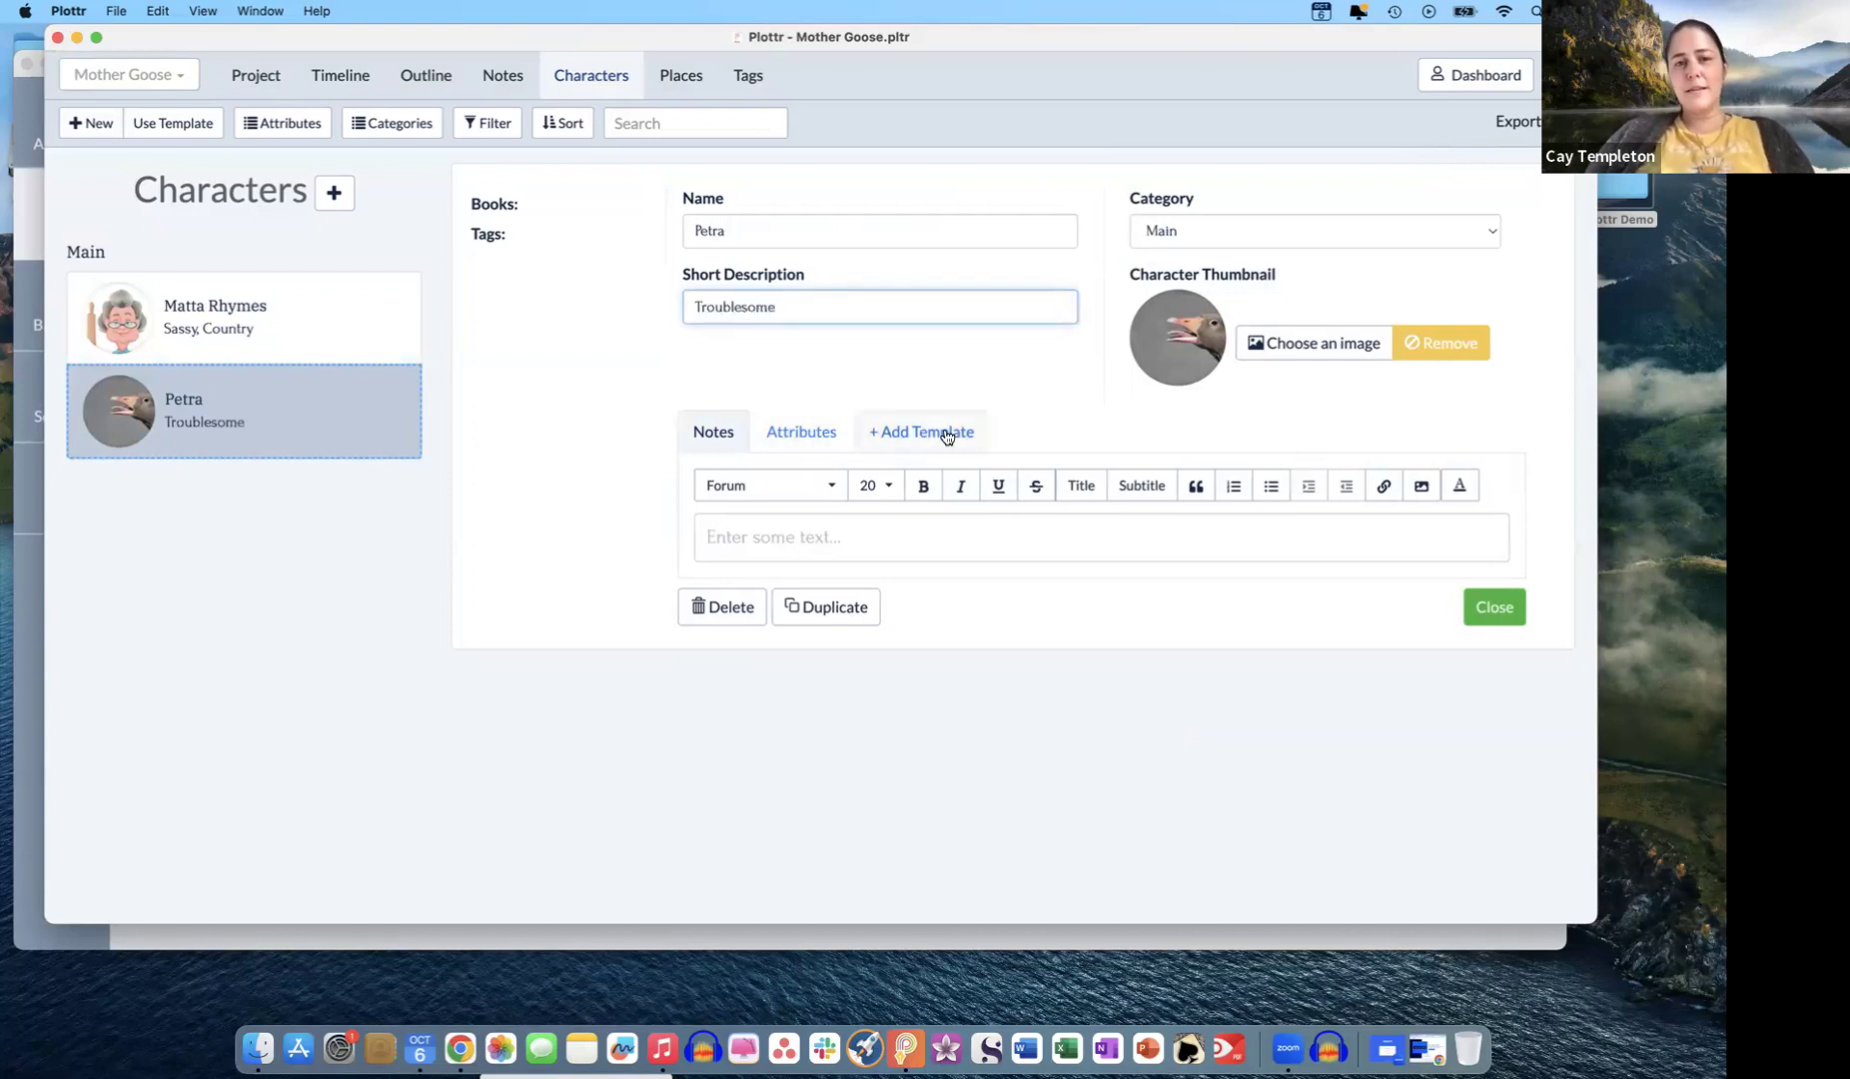
left_click(1499, 612)
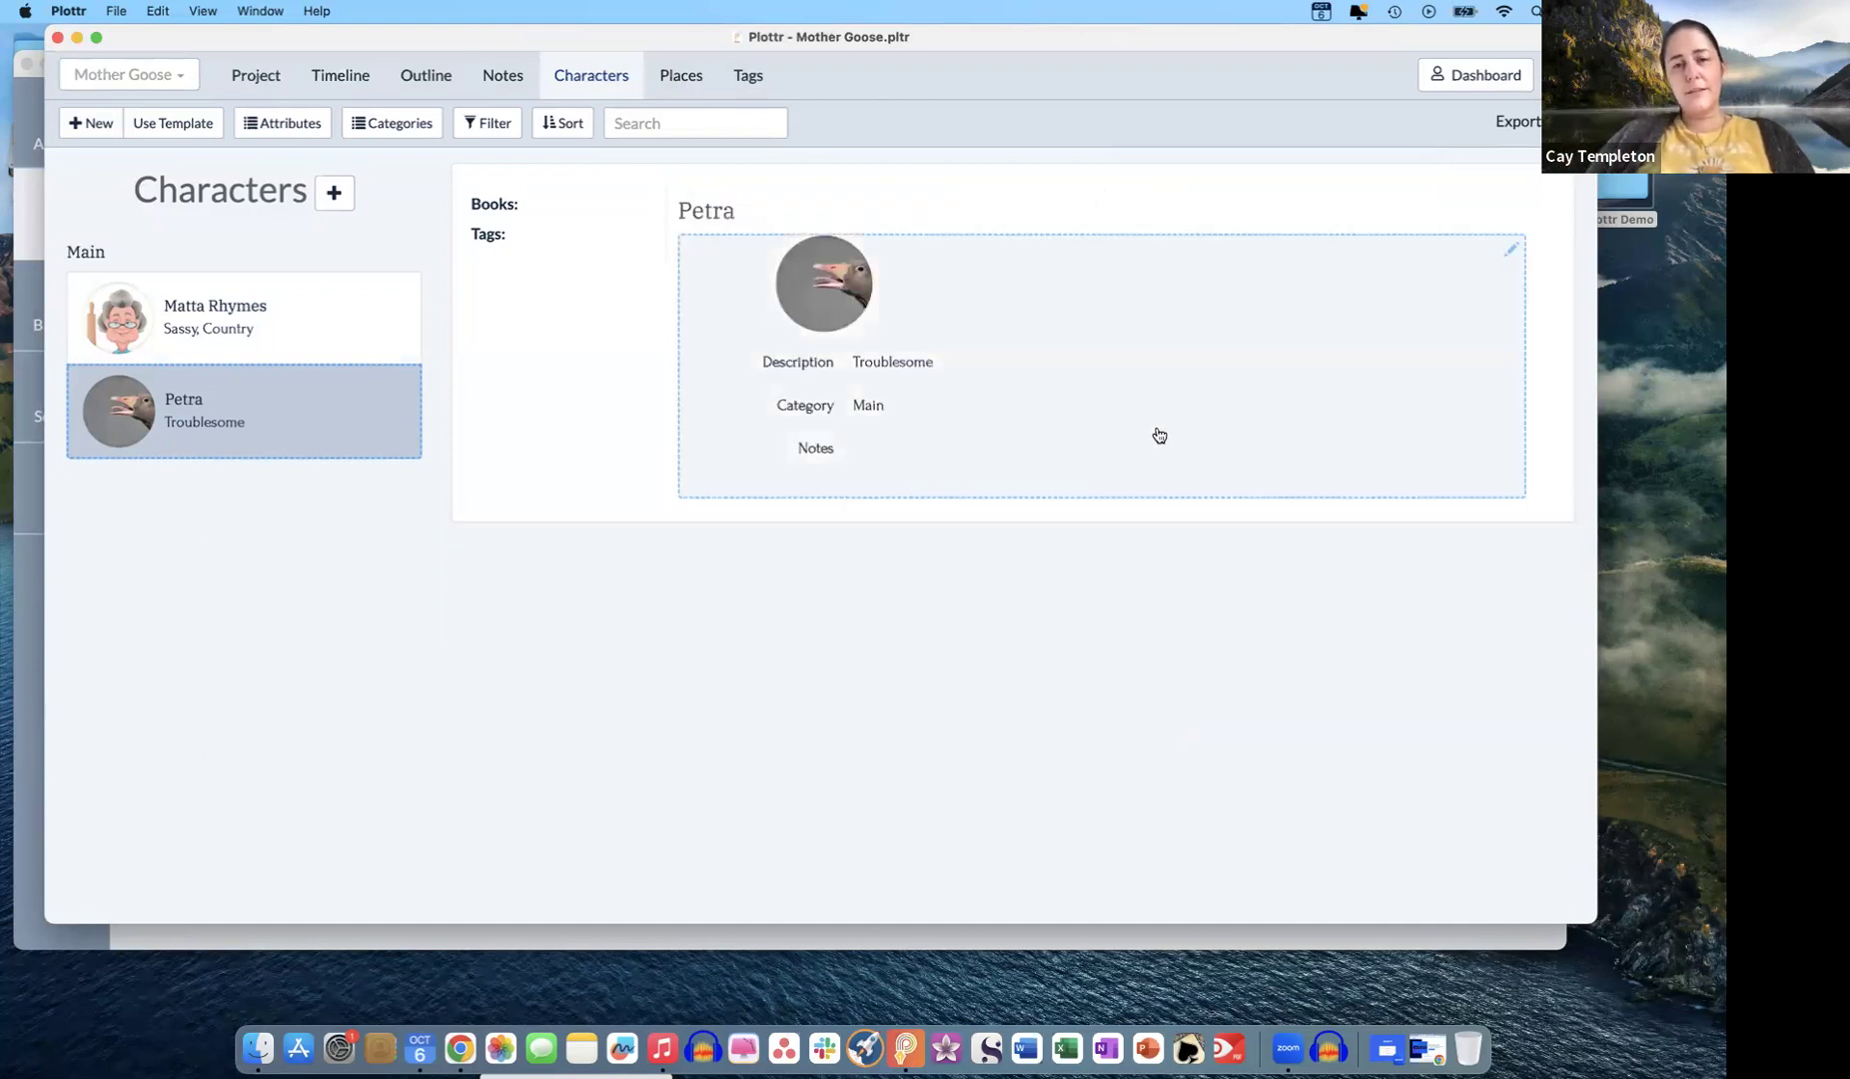
- Add a third character named "Gramma G" and assign it to the Supporting category
left_click(334, 193)
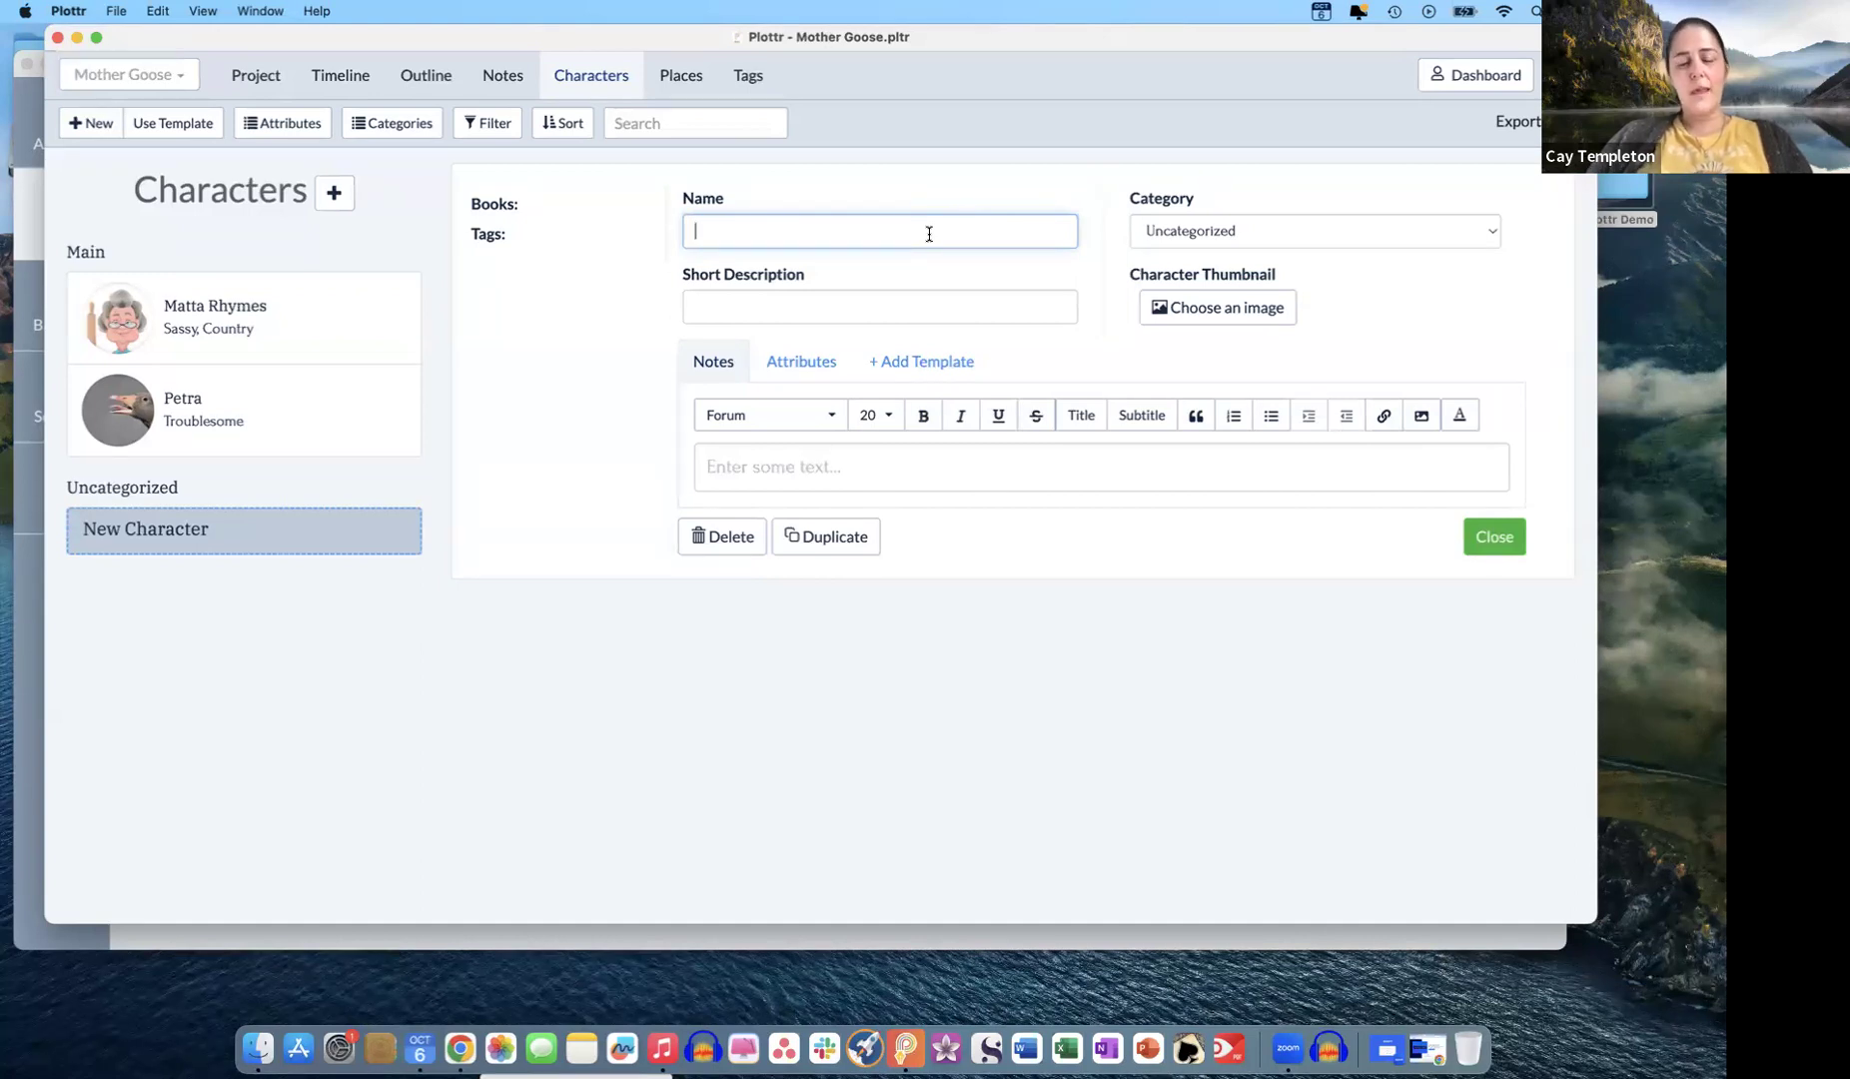
type("Gra")
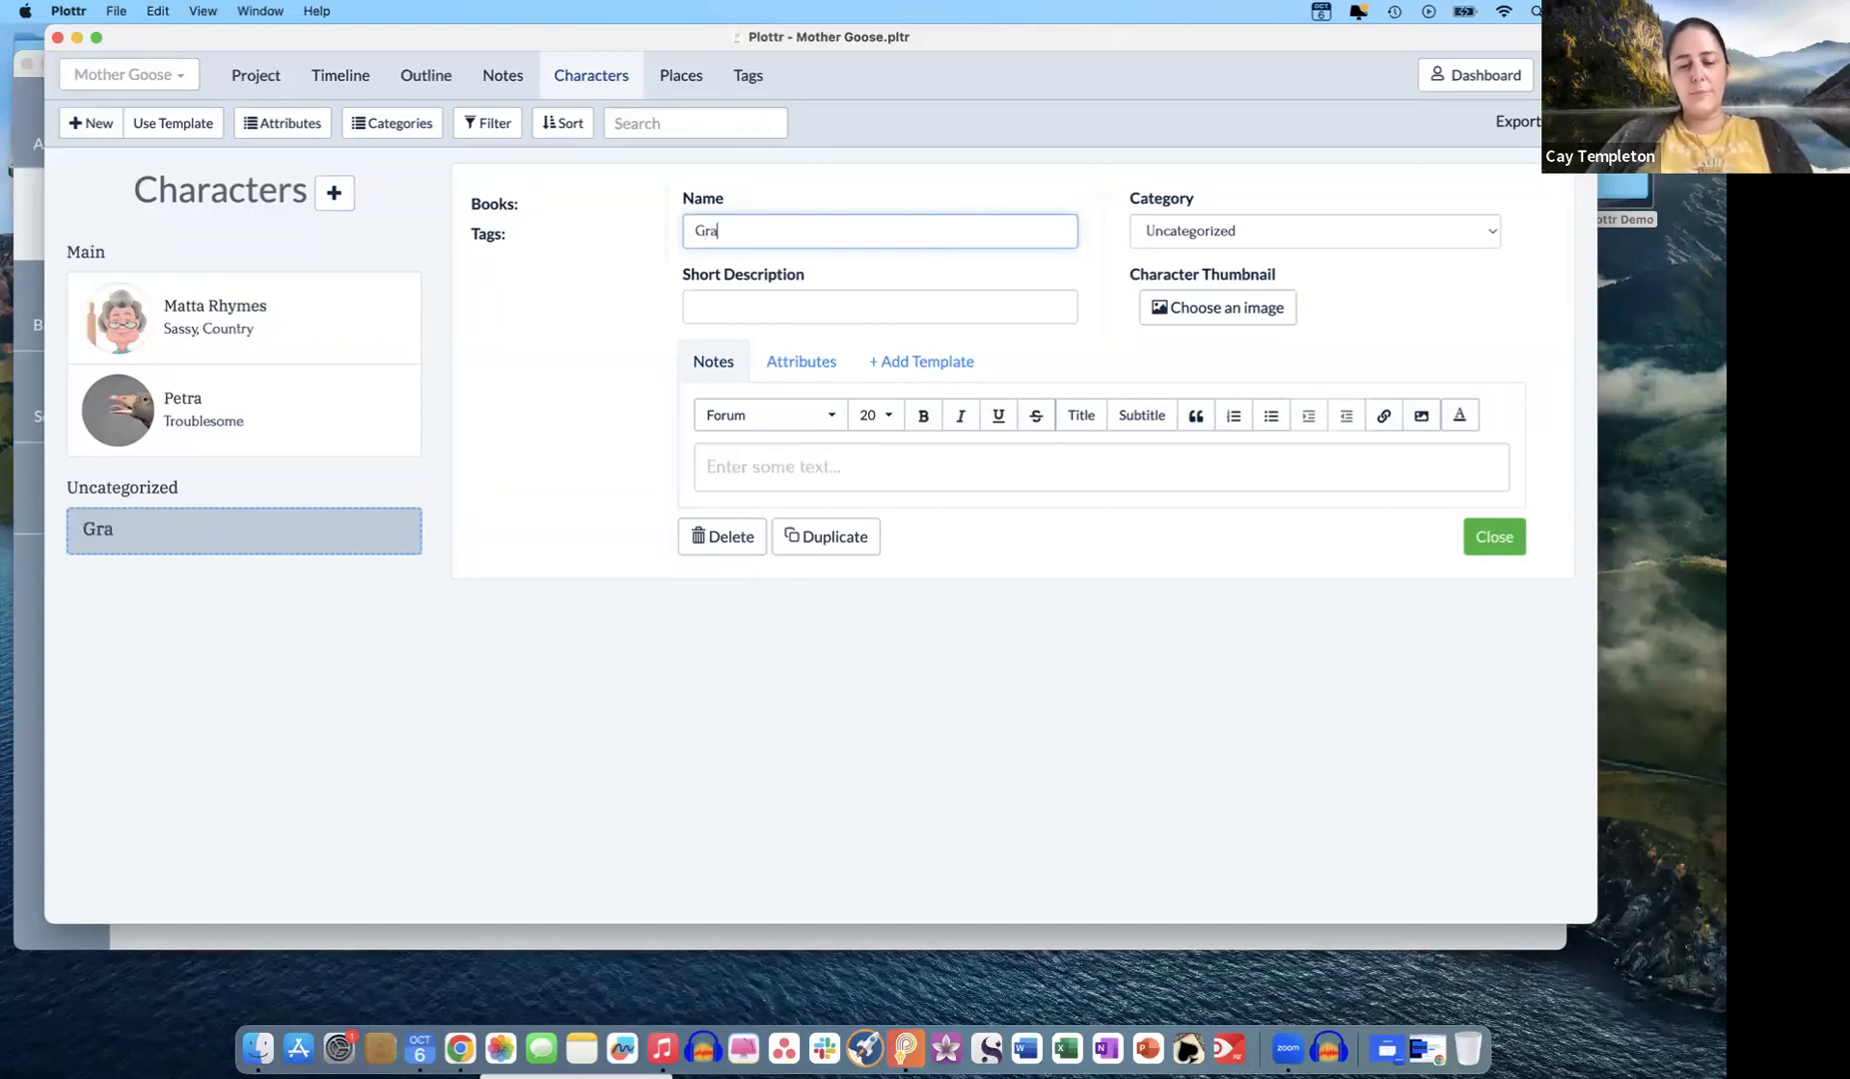
type("mma G")
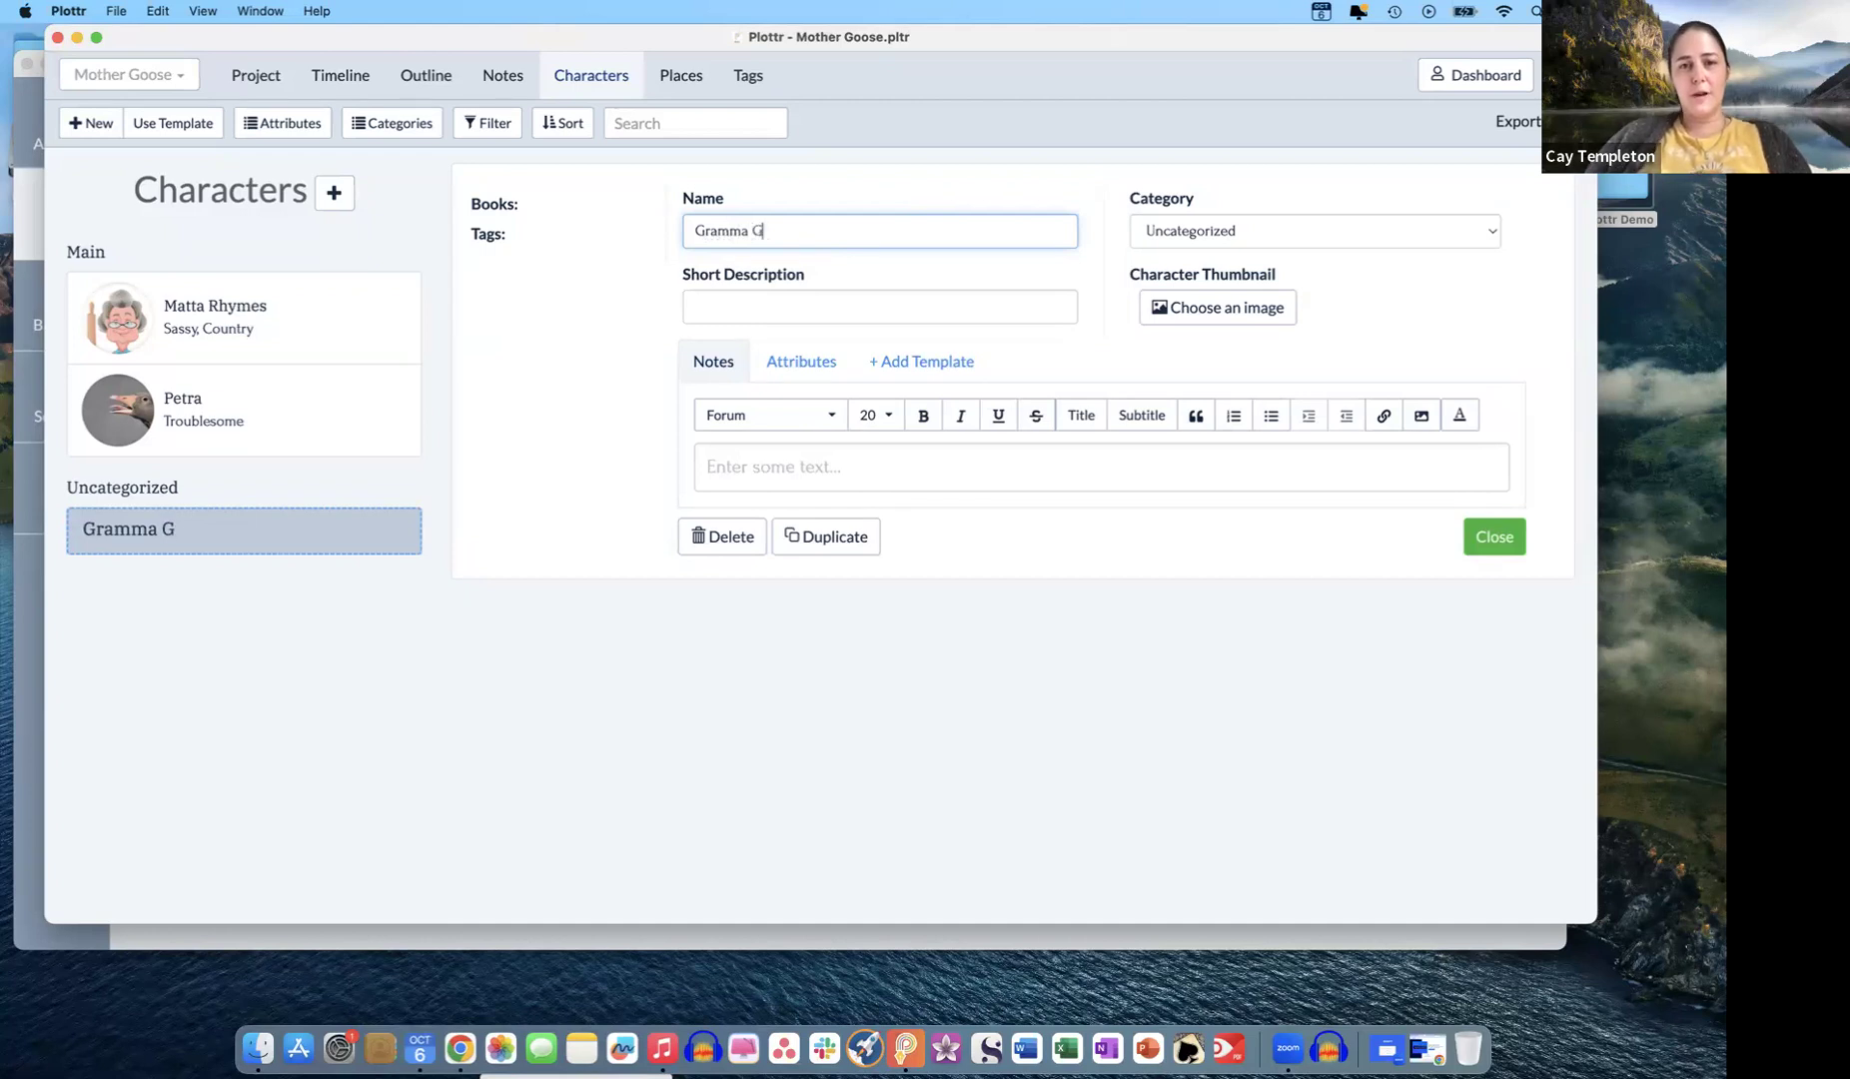
left_click(1217, 238)
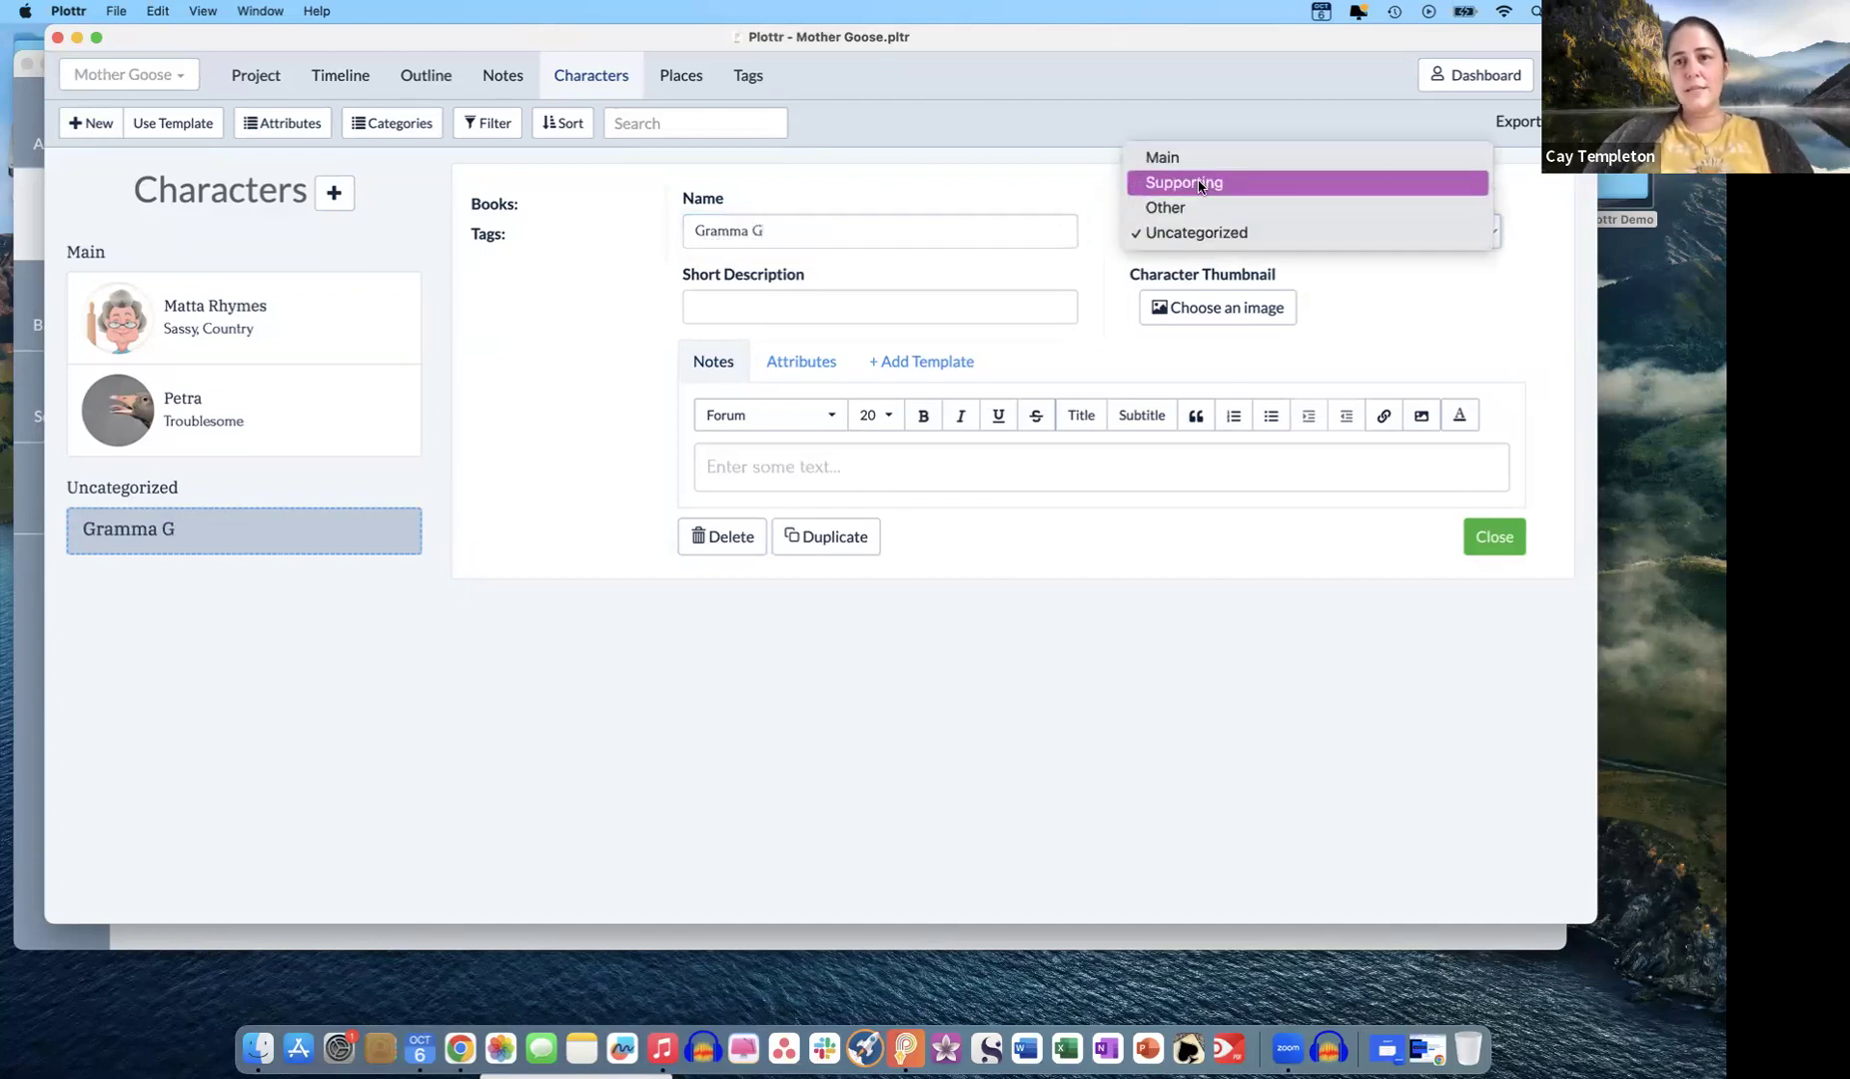
left_click(1198, 182)
- Upload the Gramma G image from the Characters folder and use it as Gramma G's character thumbnail
left_click(1214, 310)
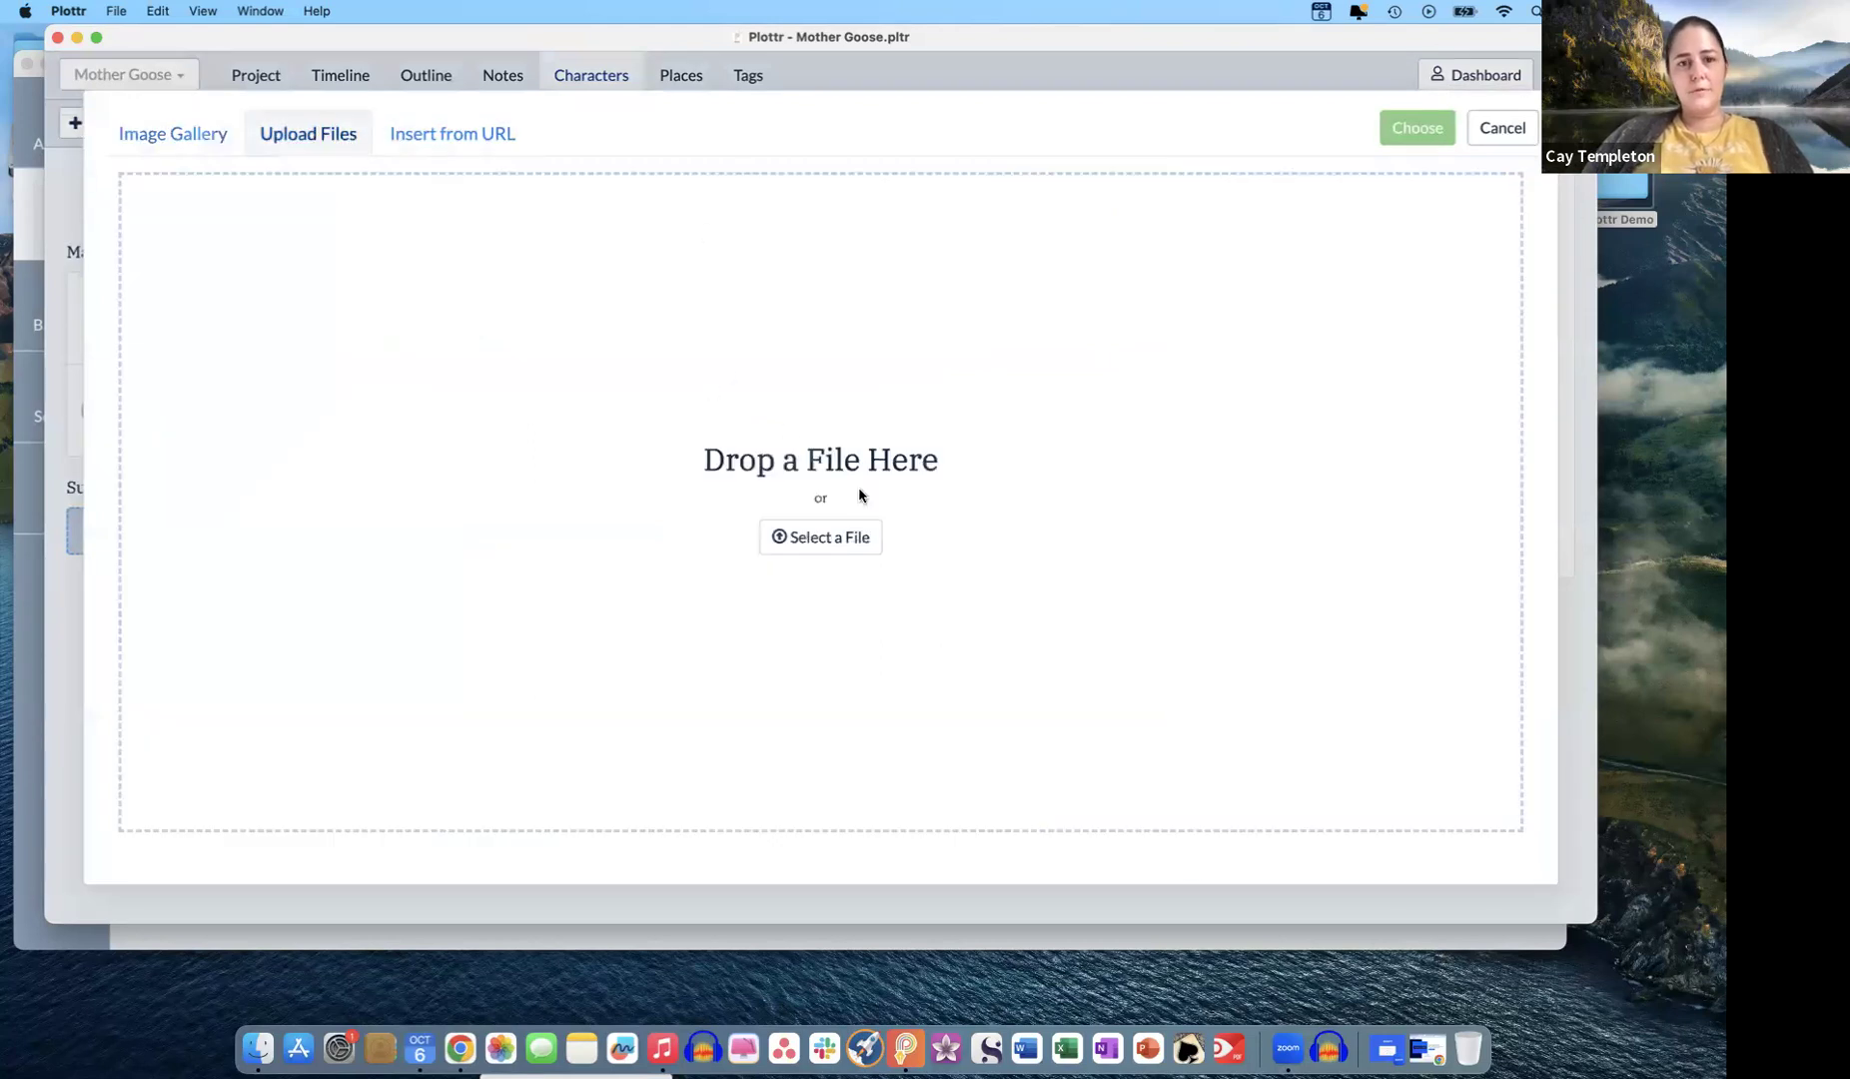
left_click(846, 544)
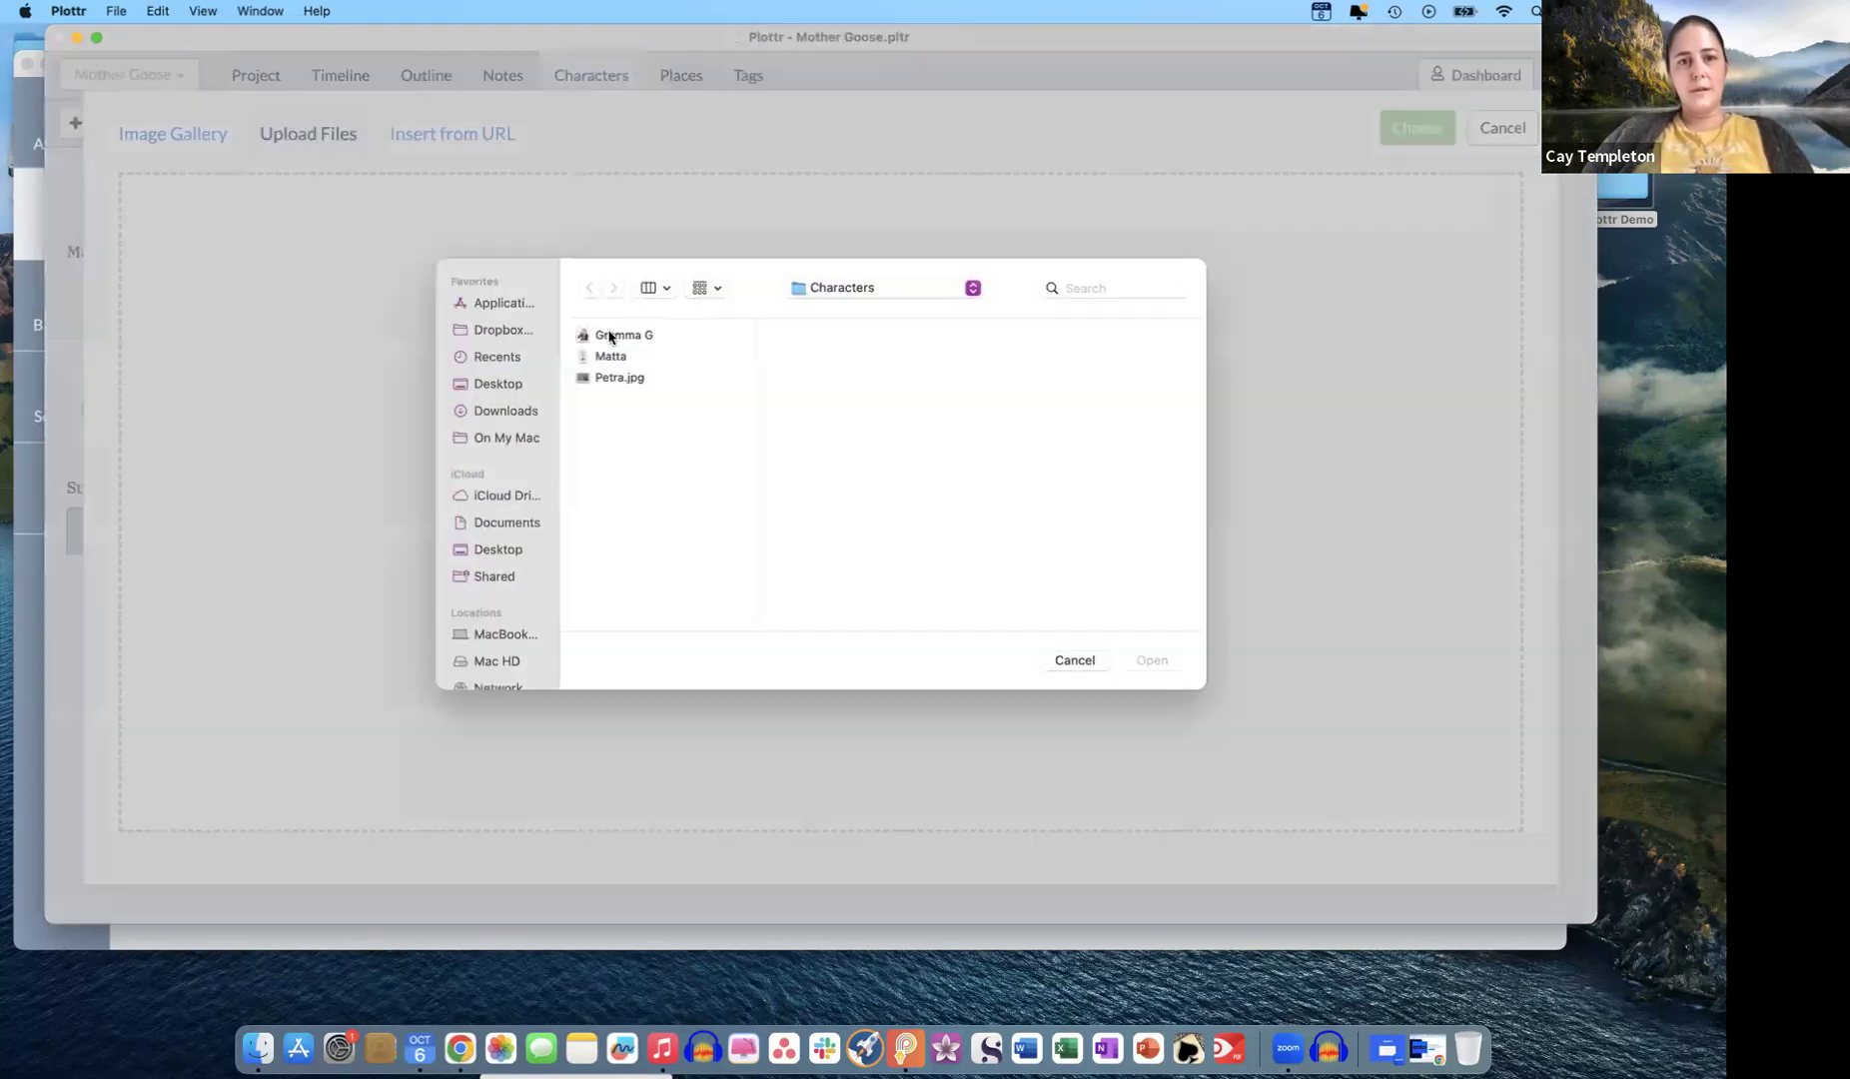
left_click(616, 334)
left_click(1154, 662)
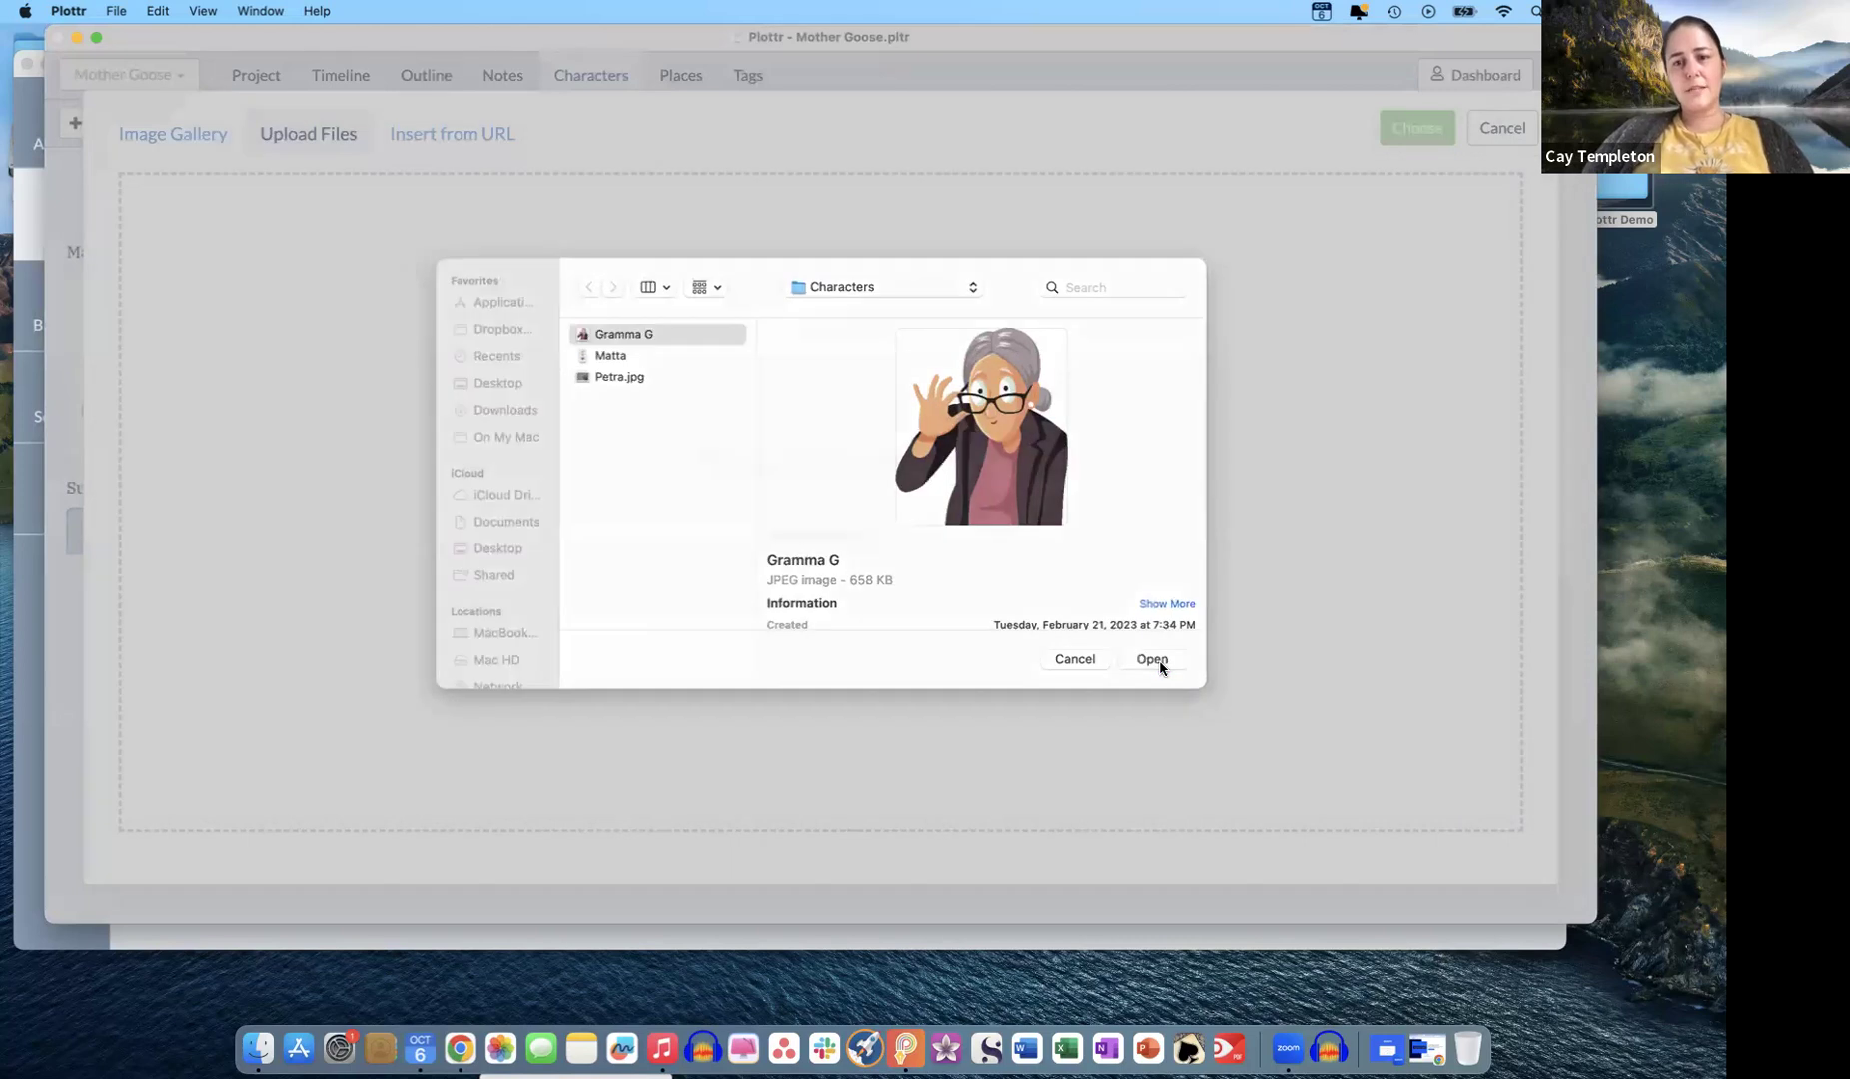
left_click(1413, 126)
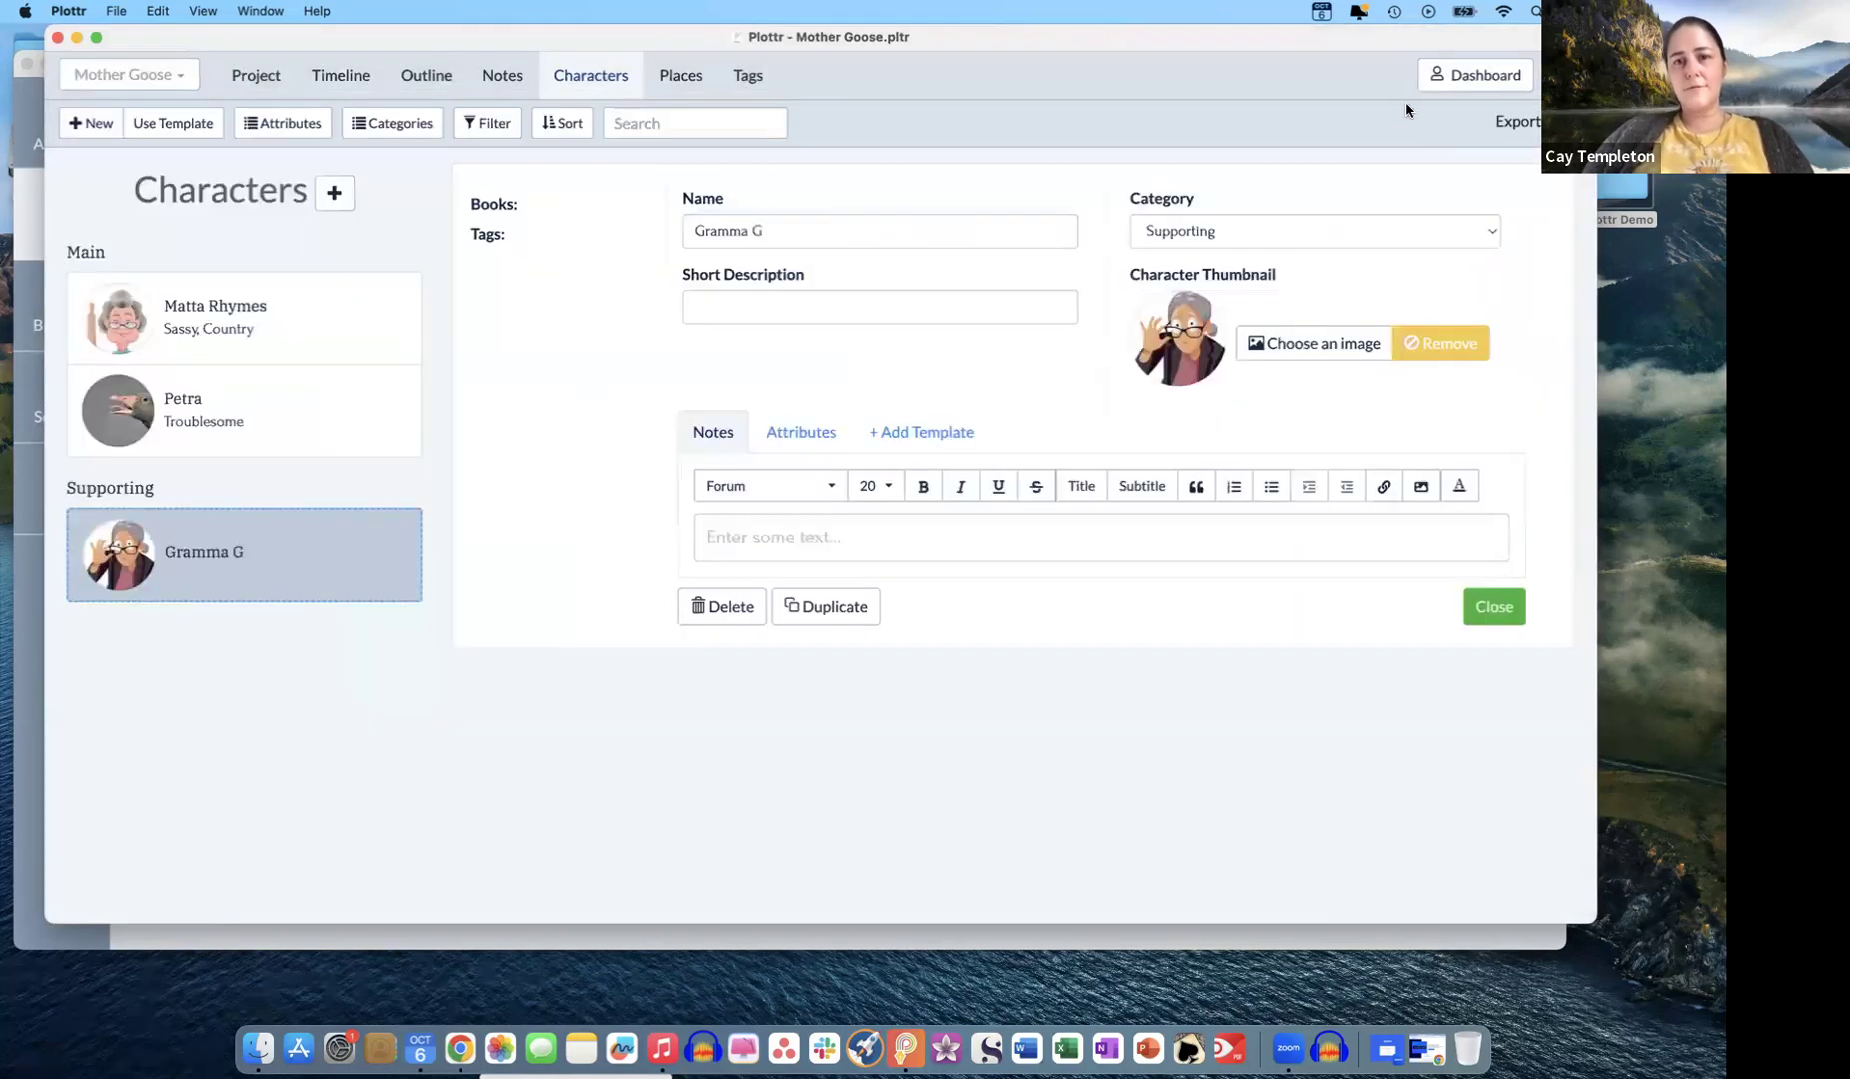
- Give Gramma G the short description "Smart"
left_click(821, 303)
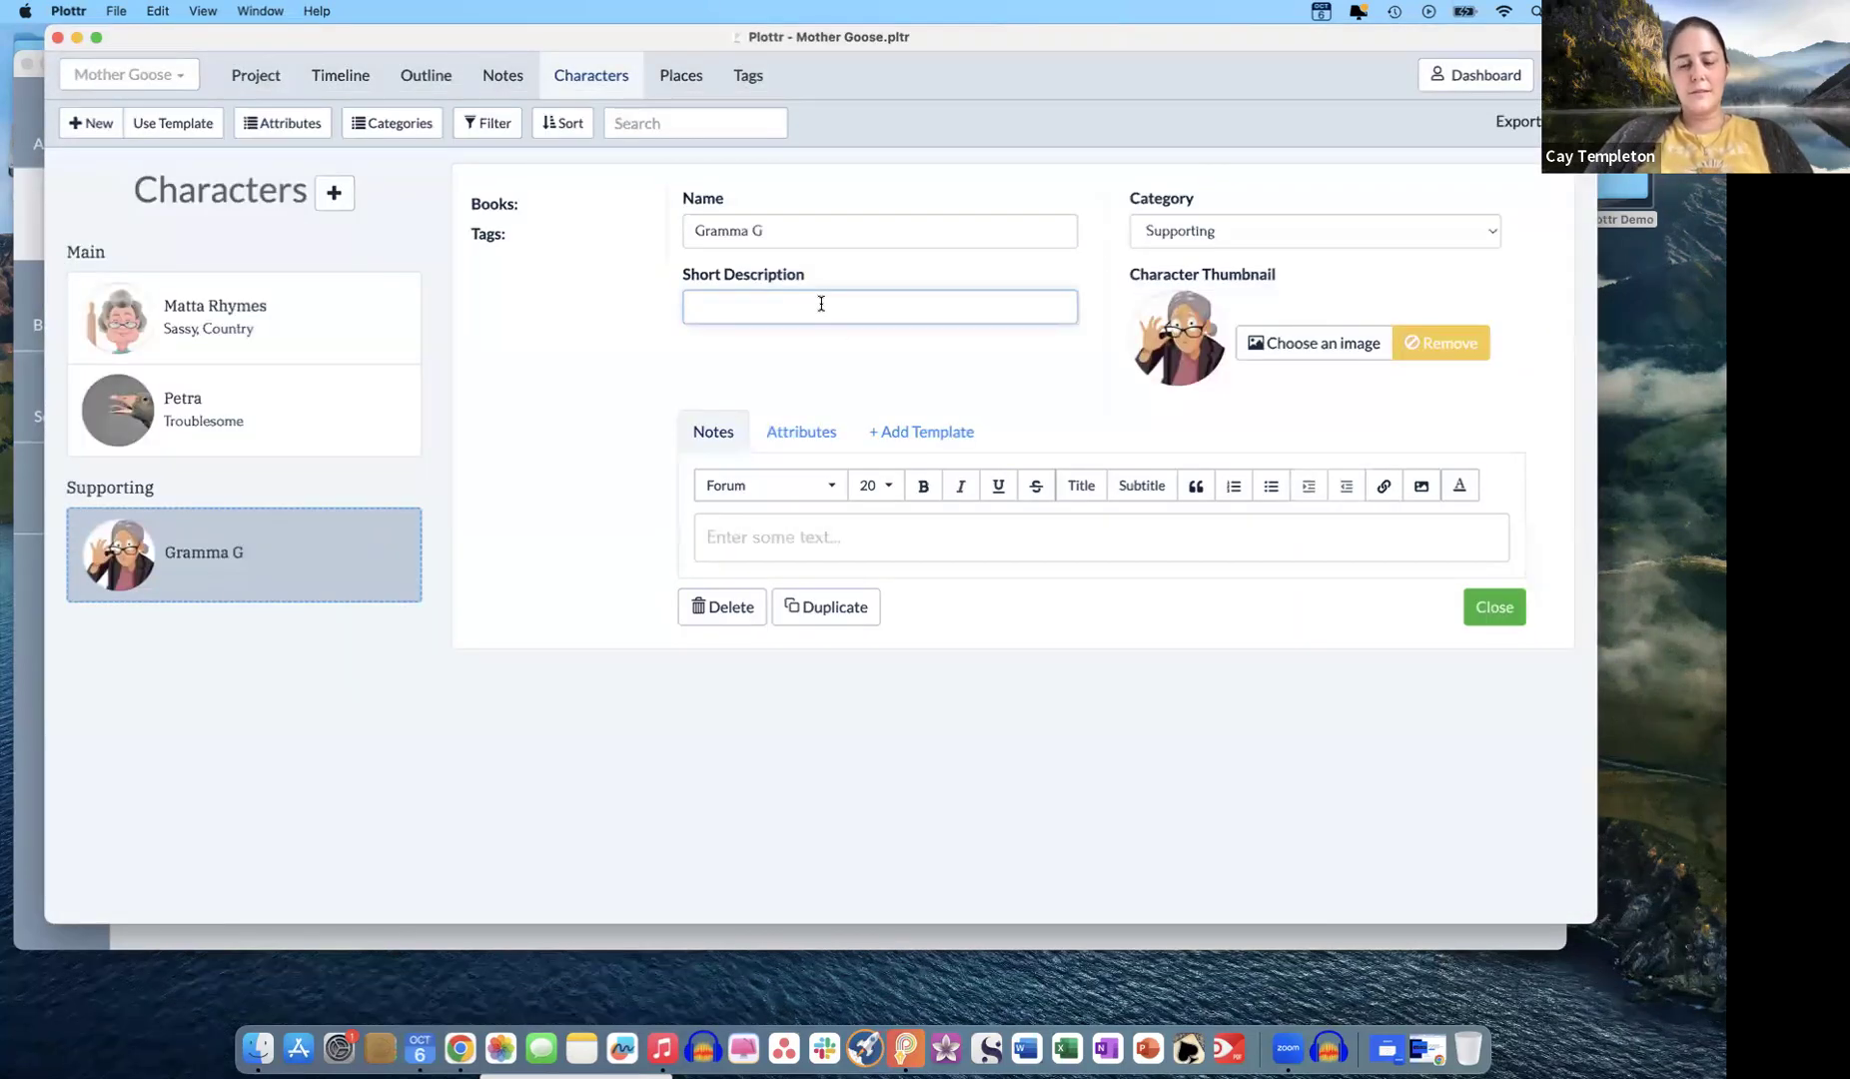
type("Smart")
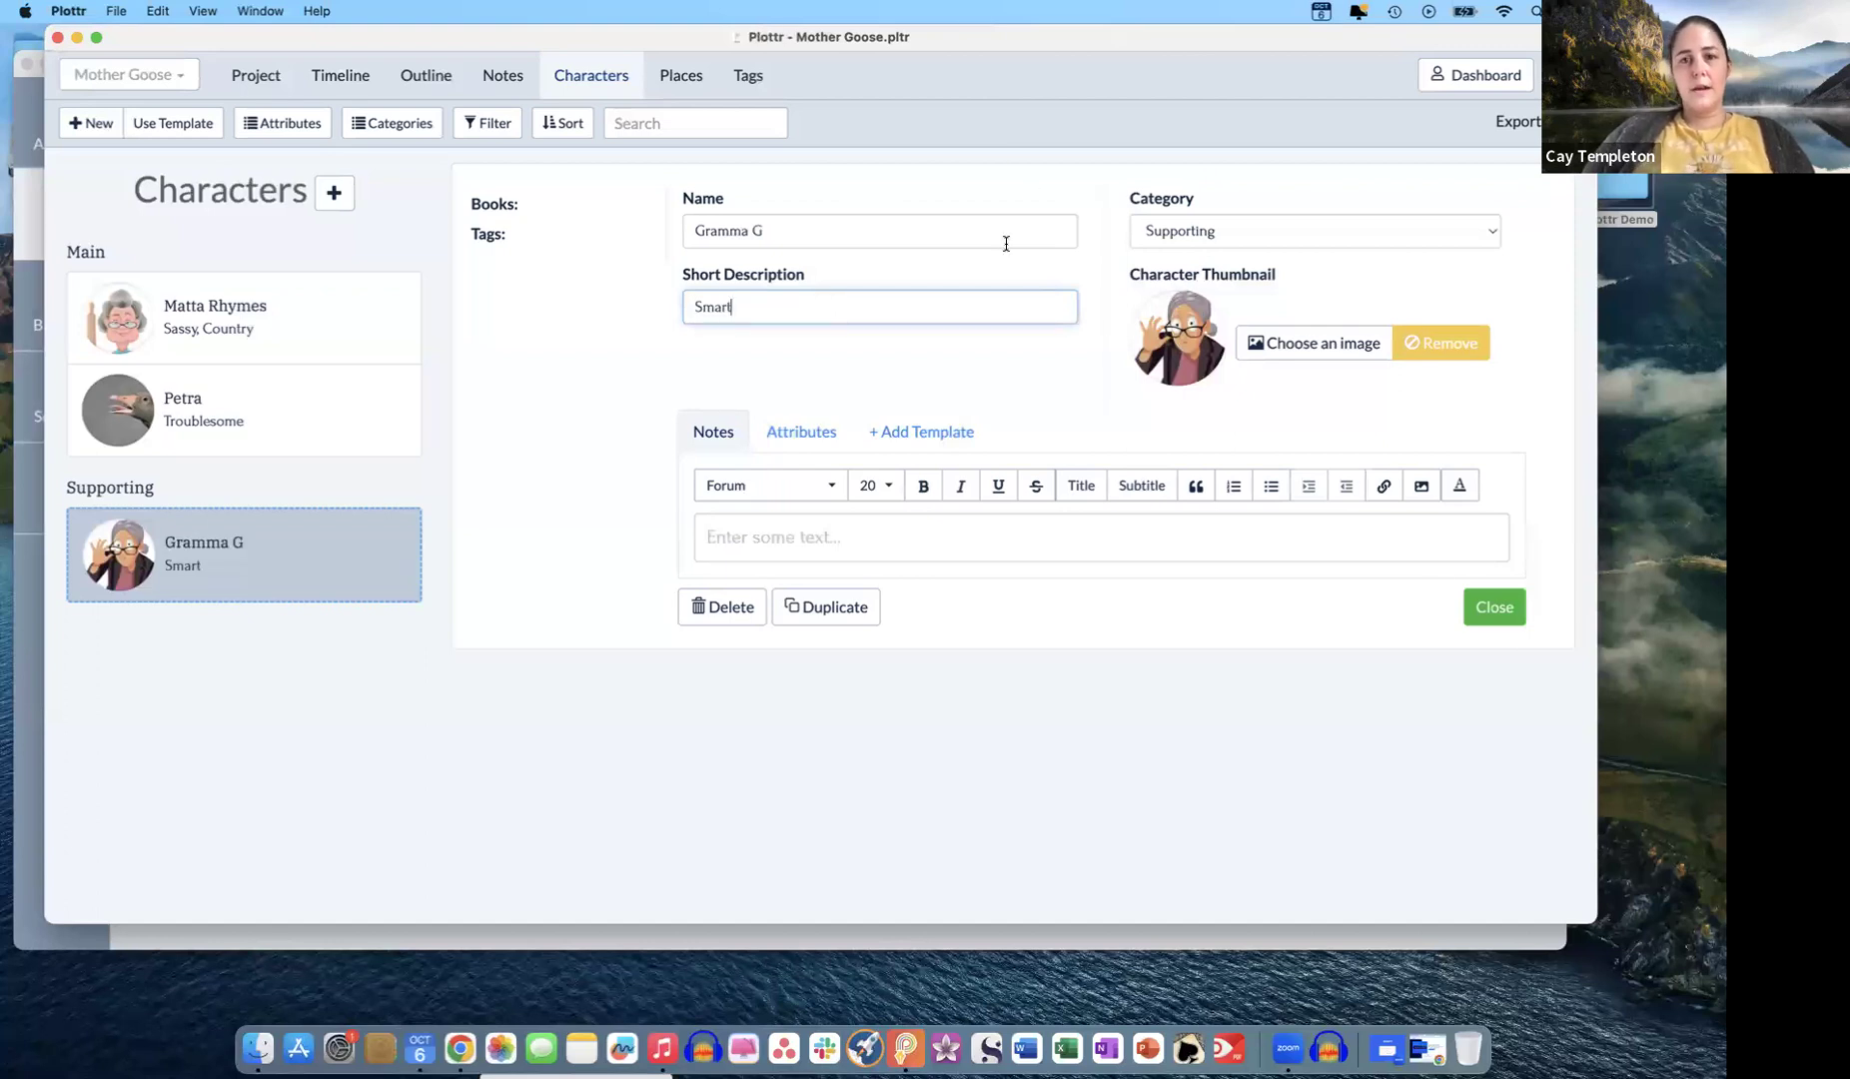
left_click(228, 748)
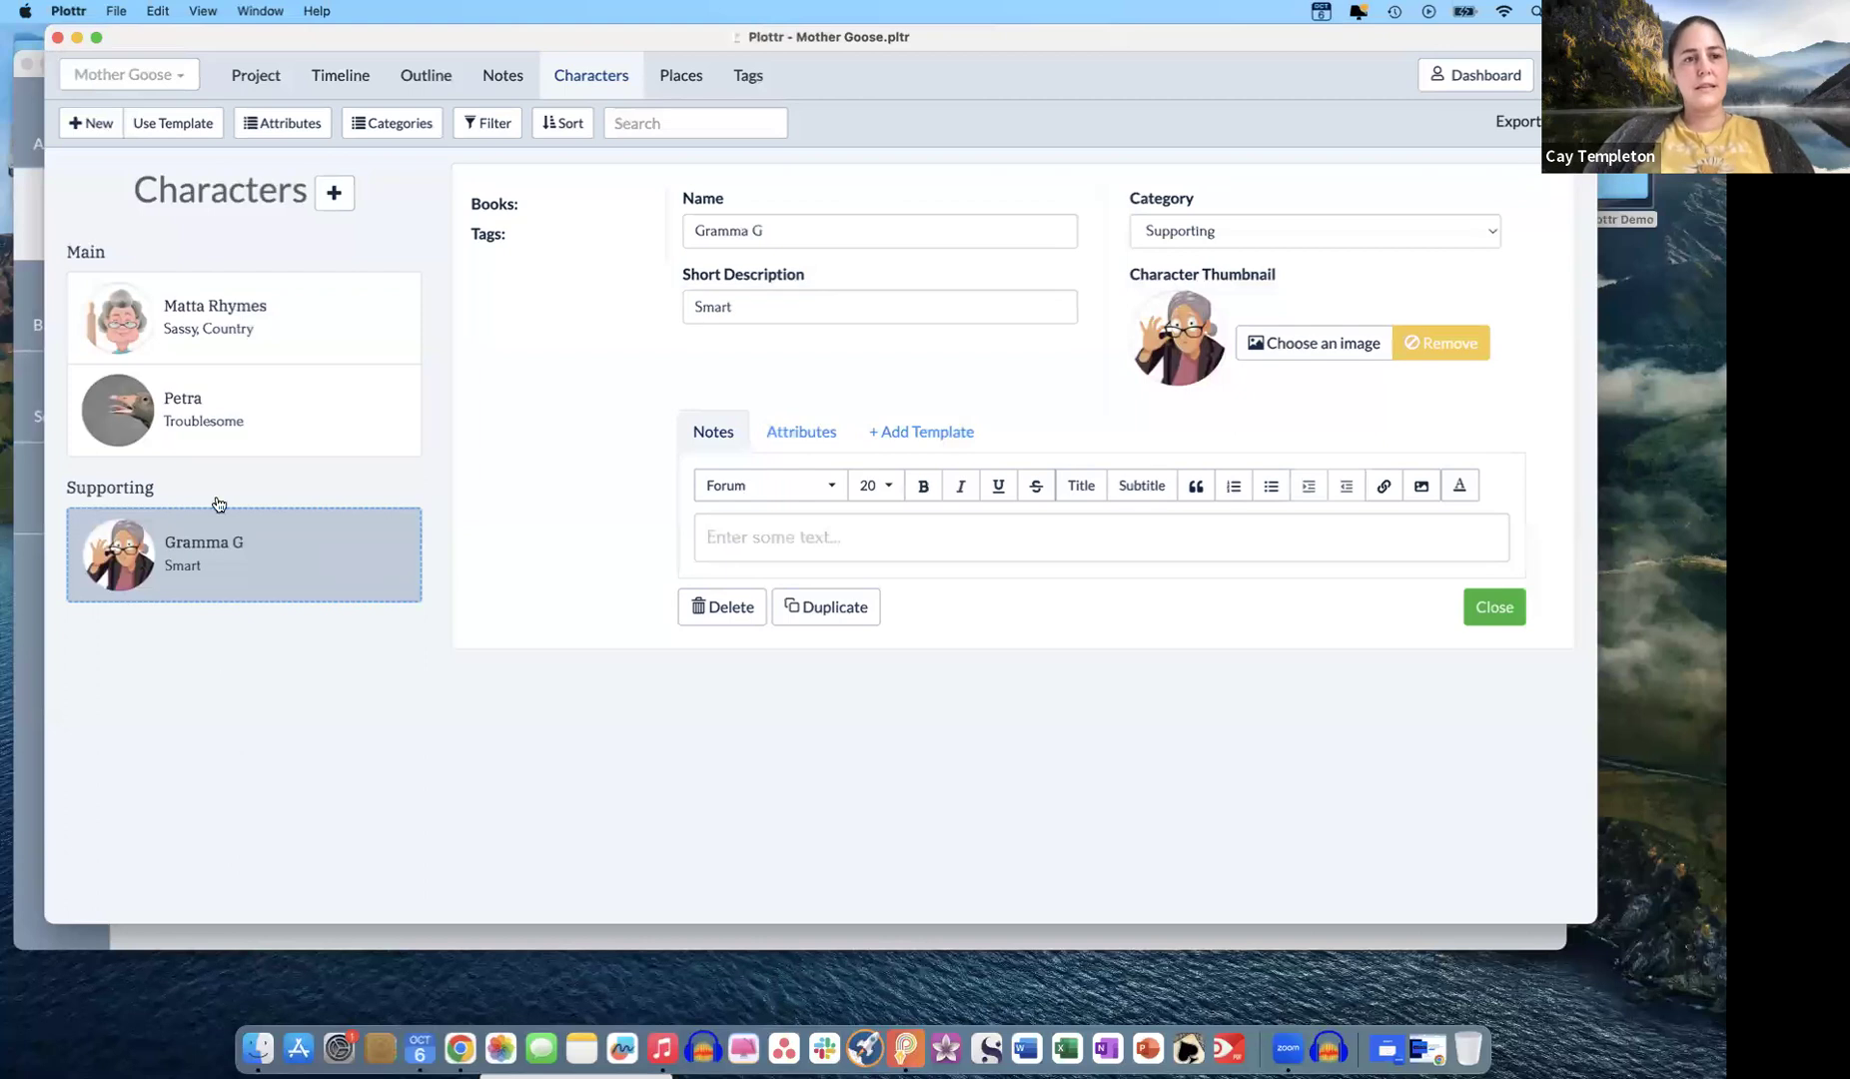
- Add a new place named "Matta's House" with the short description "In the woods"
left_click(687, 84)
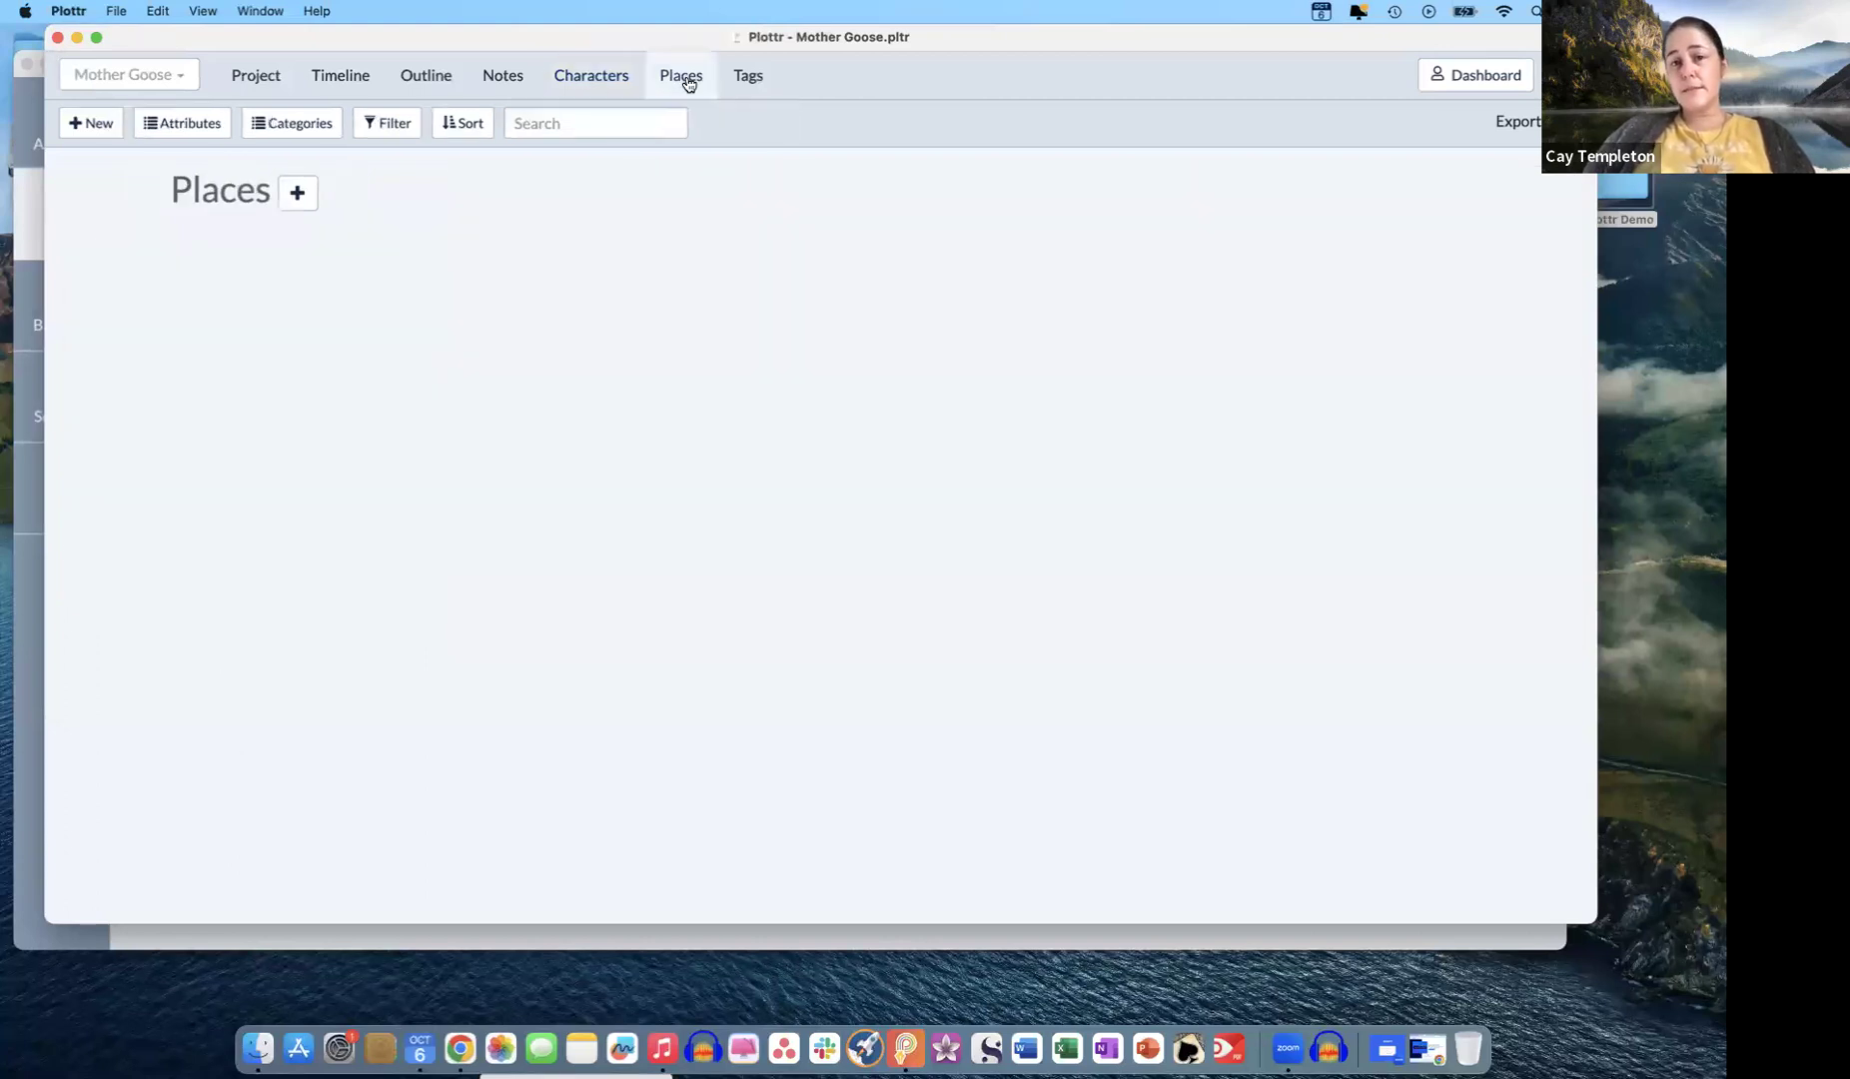
left_click(295, 194)
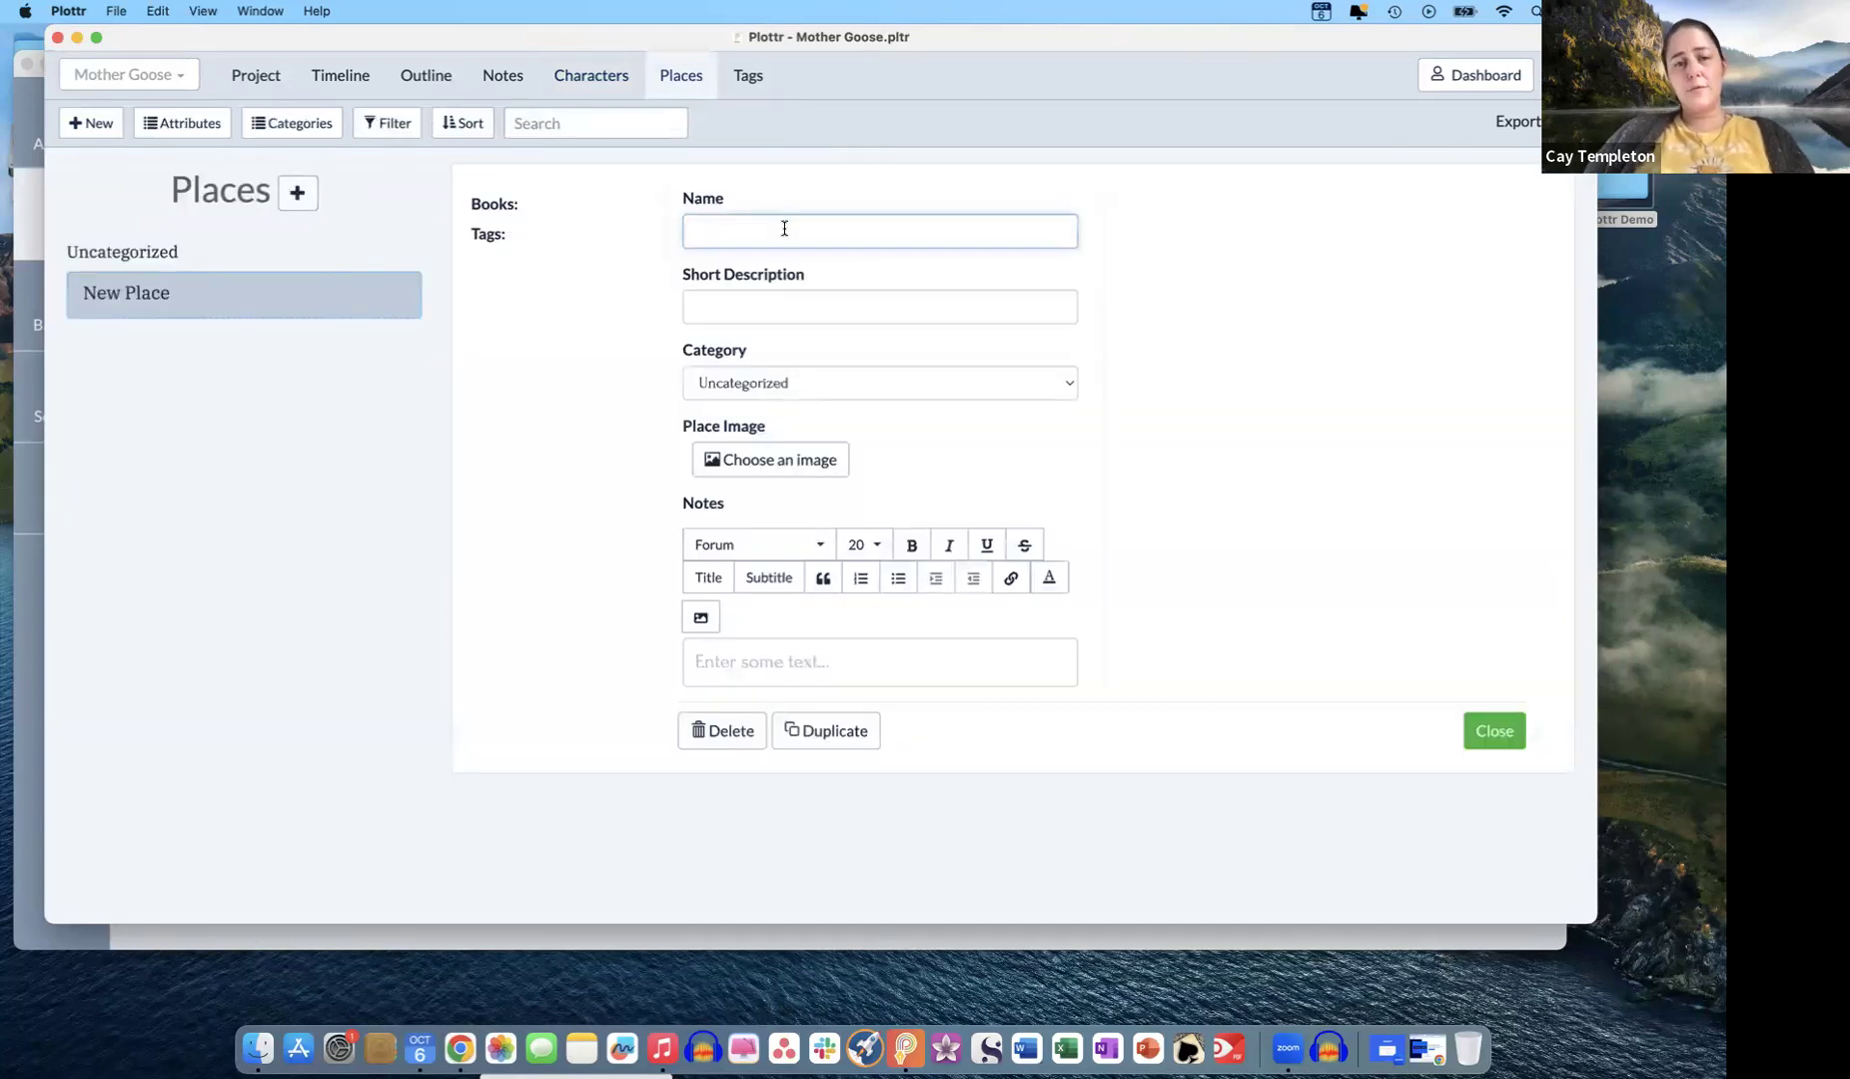
type("Ma")
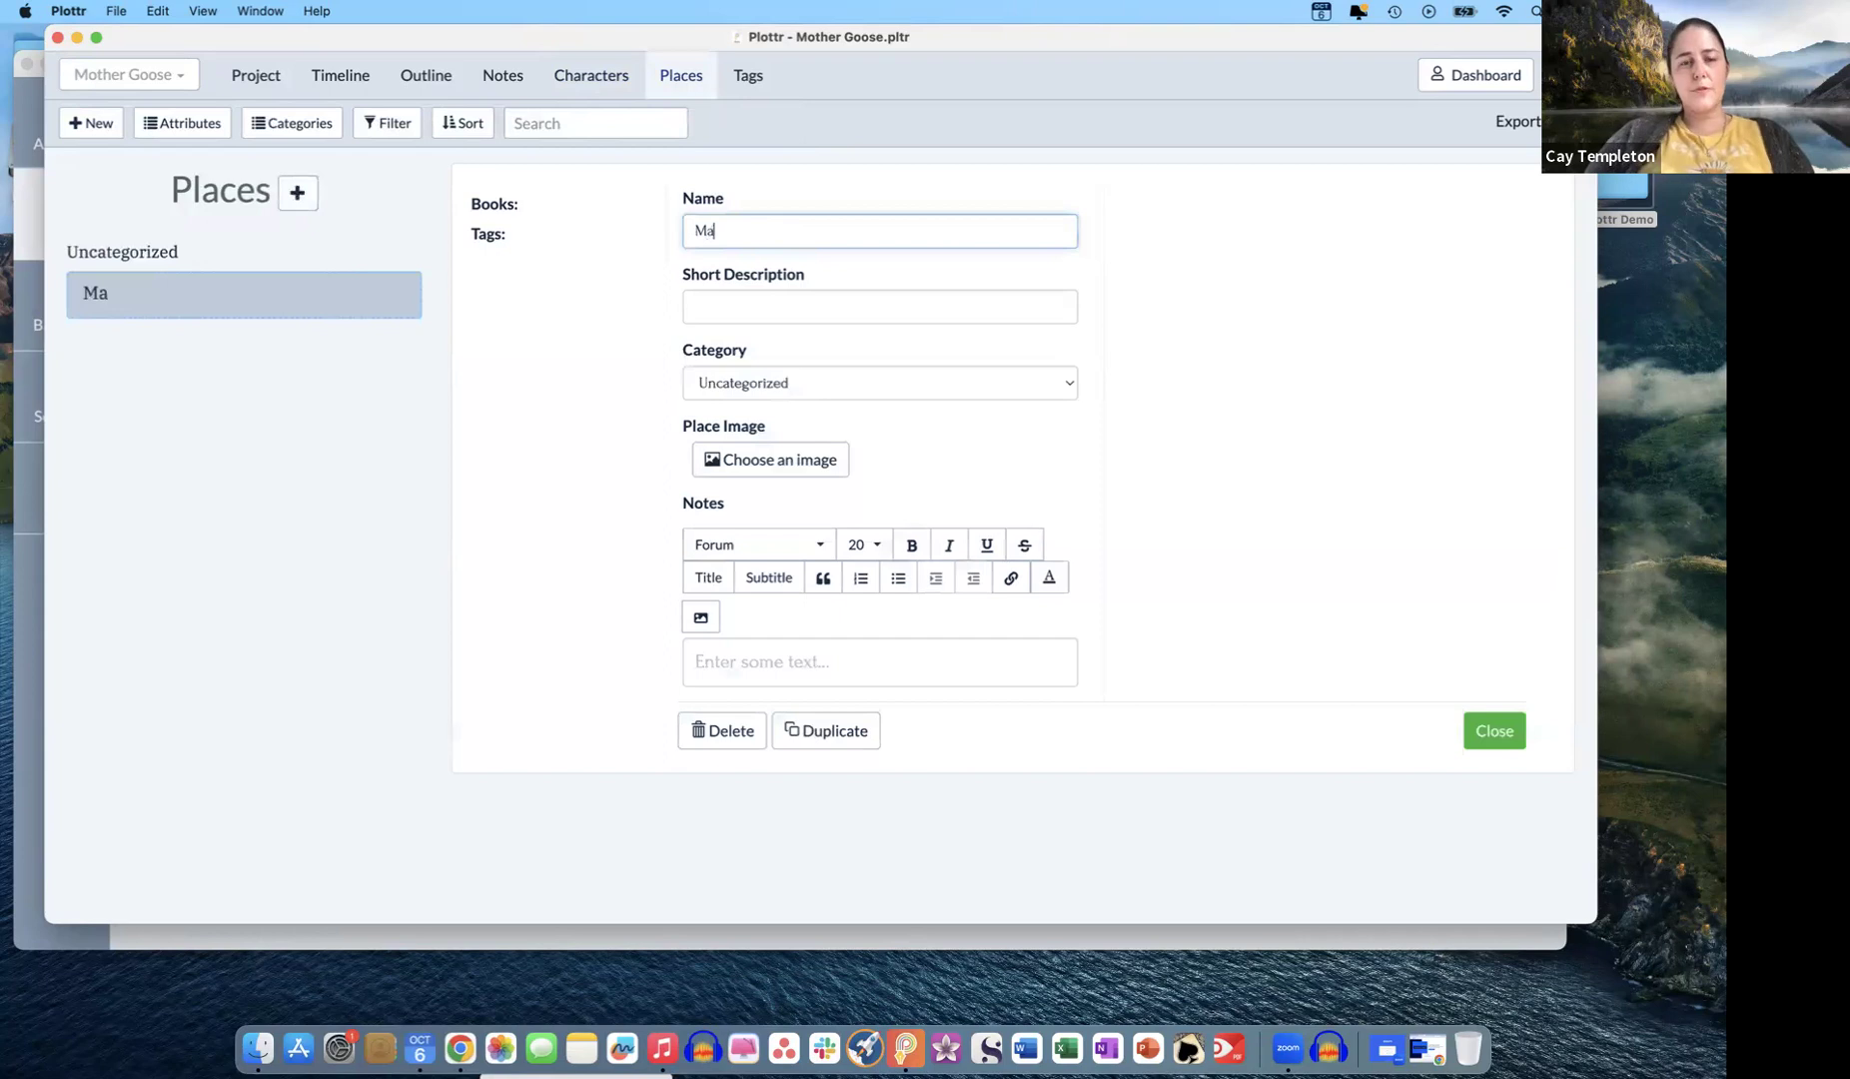
type("tta's House")
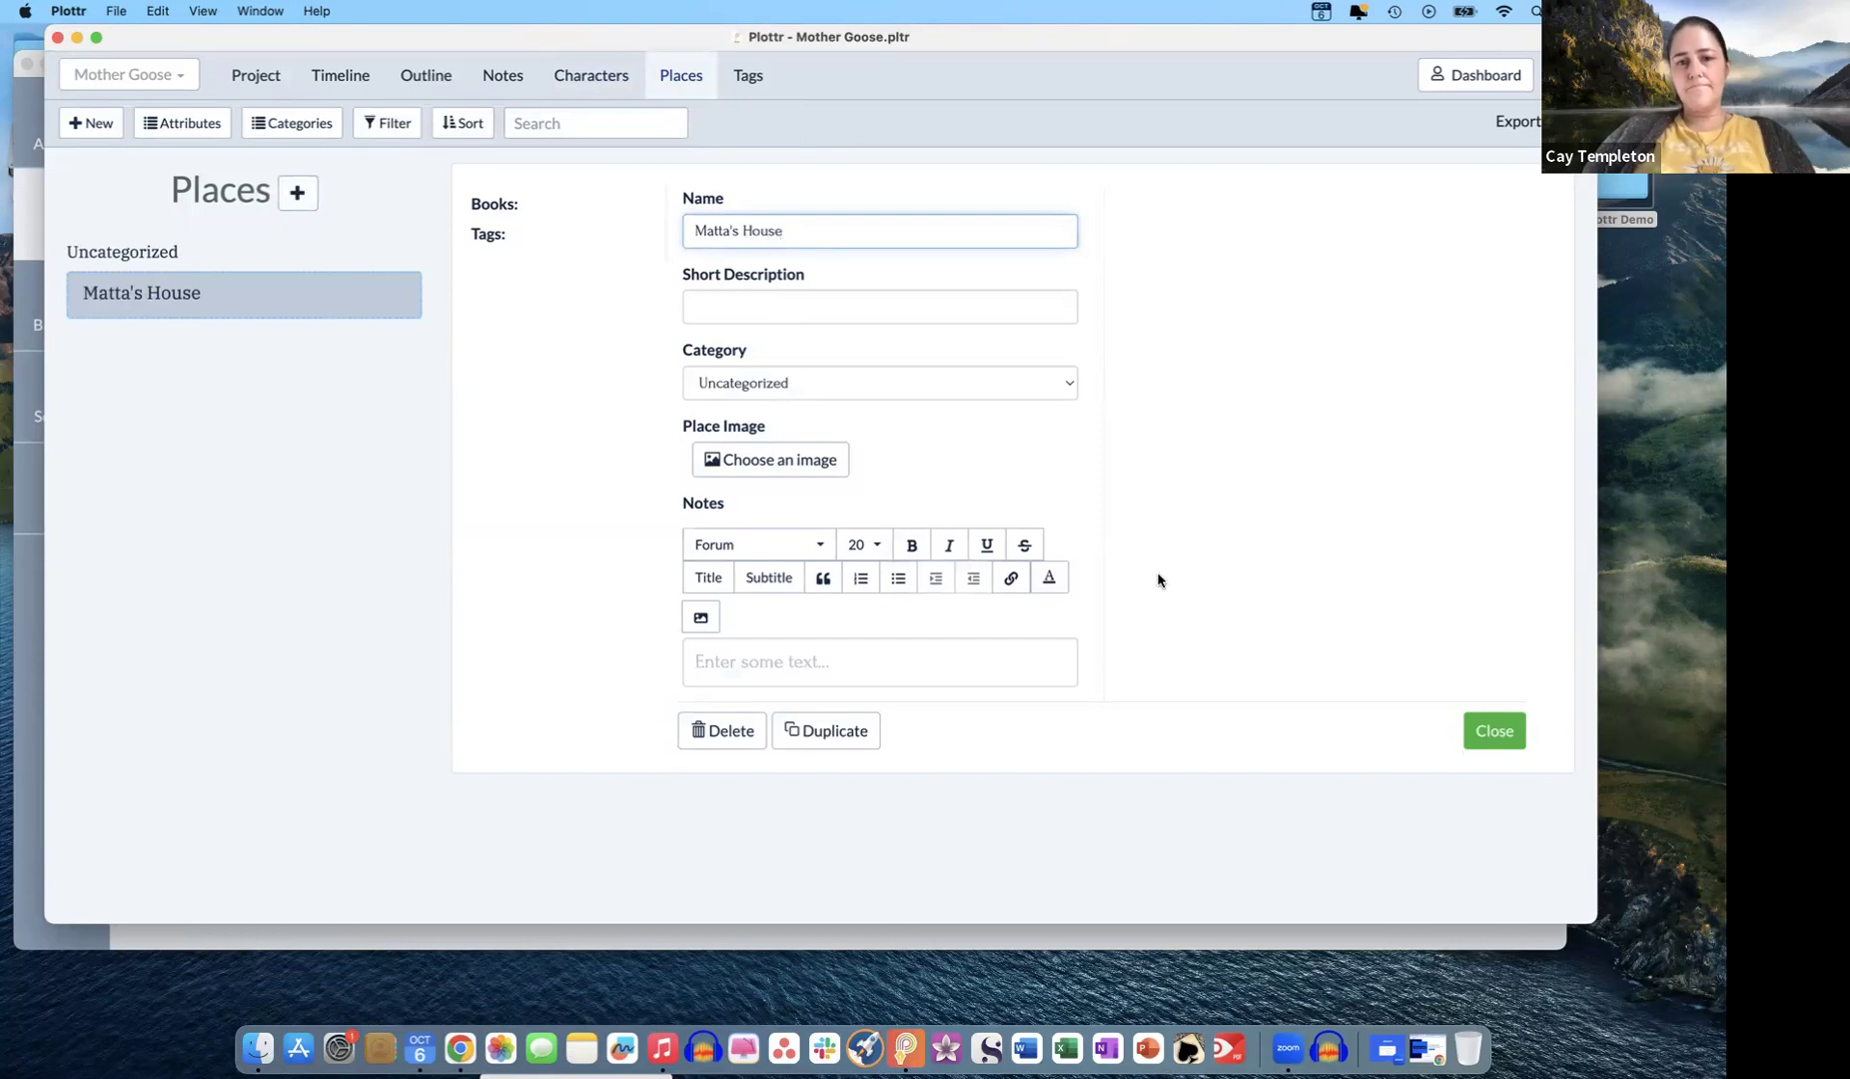
left_click(803, 310)
type("I")
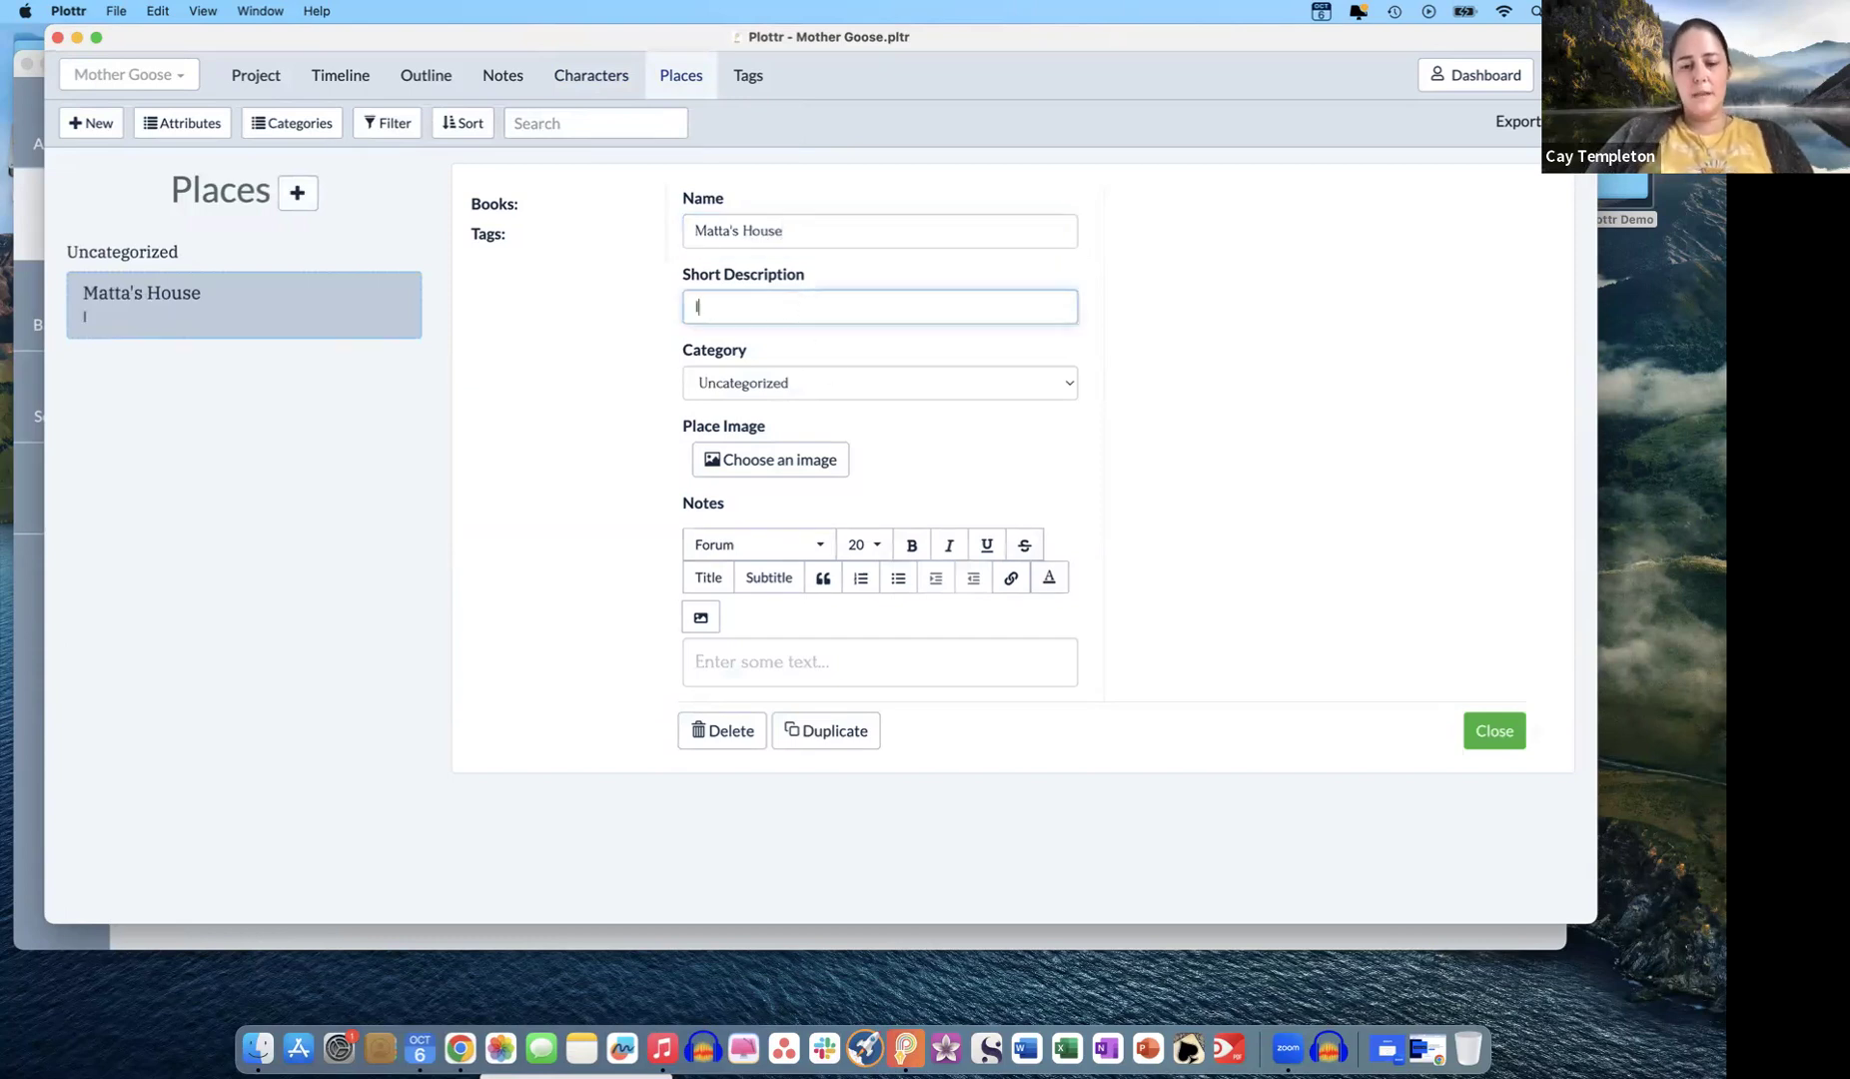
type("n the woods")
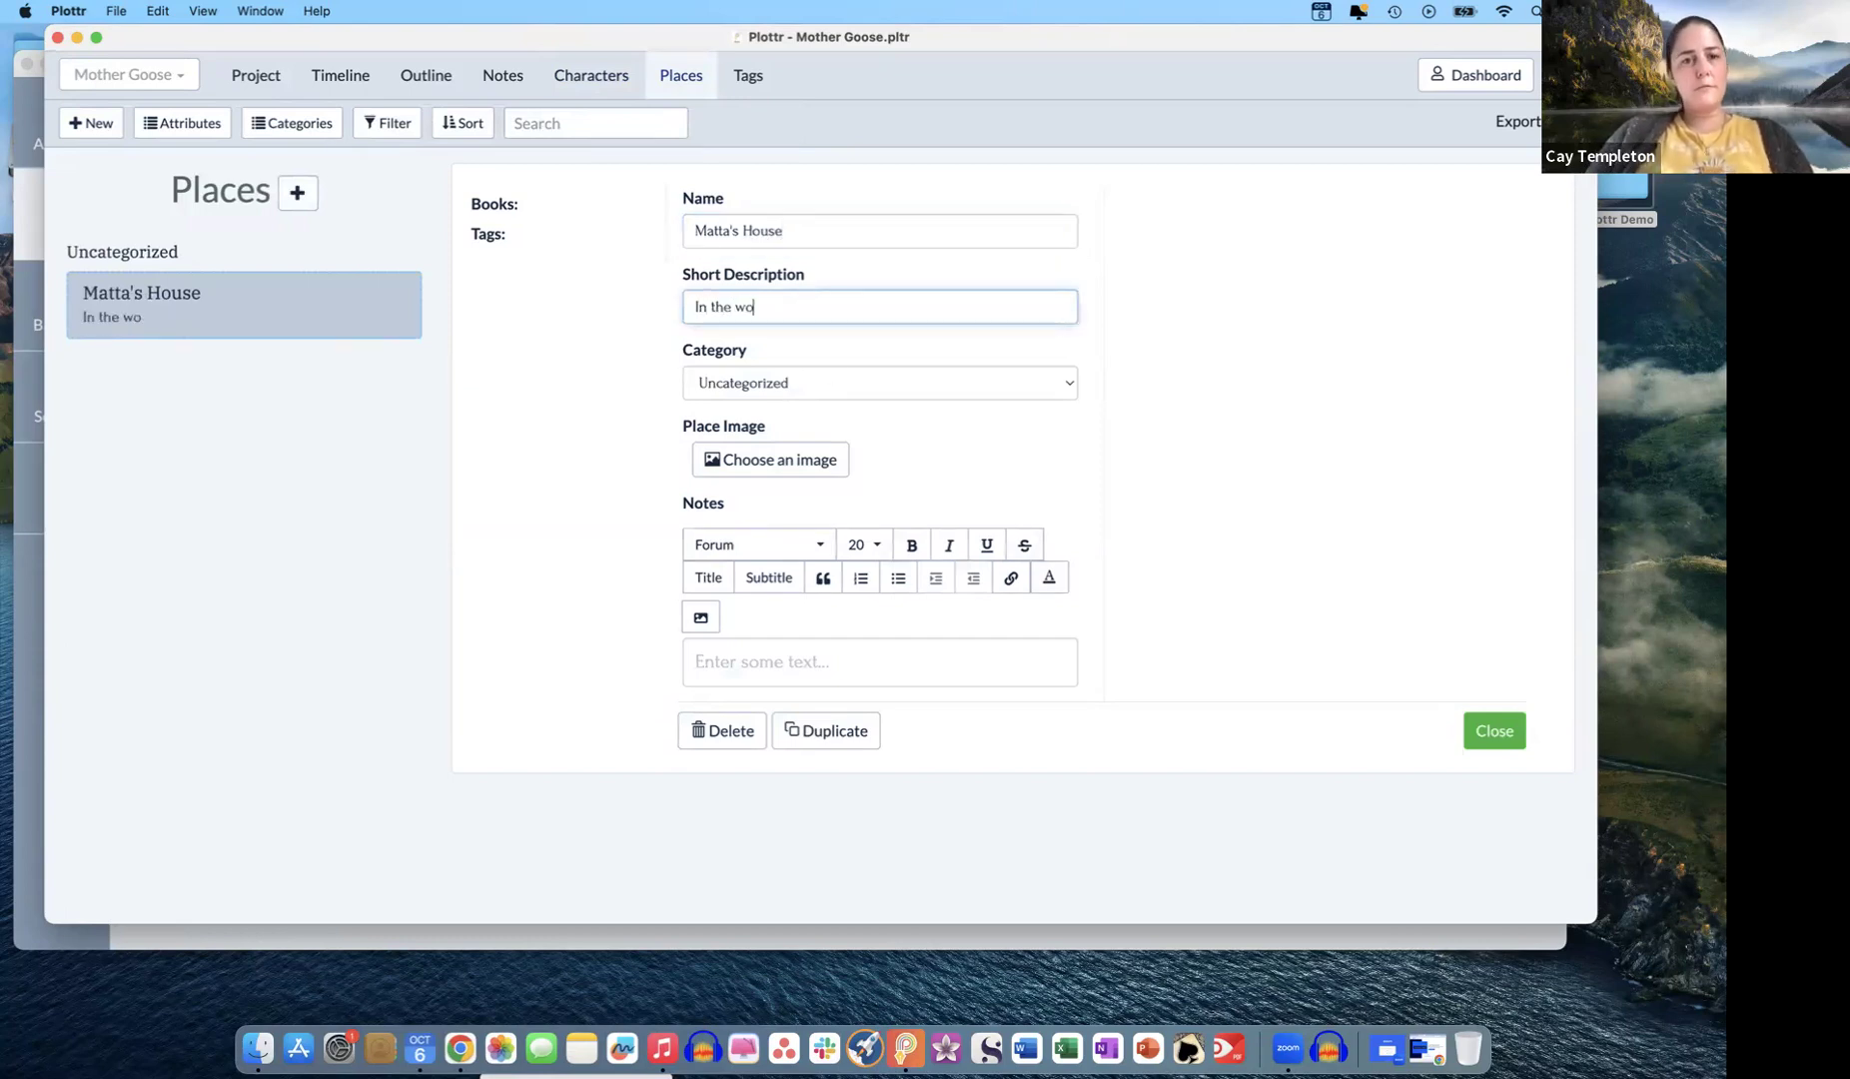
- Upload Matta House.jpg from the Locations folder in Plottr Demo and use it as the place image for Matta's House
left_click(774, 462)
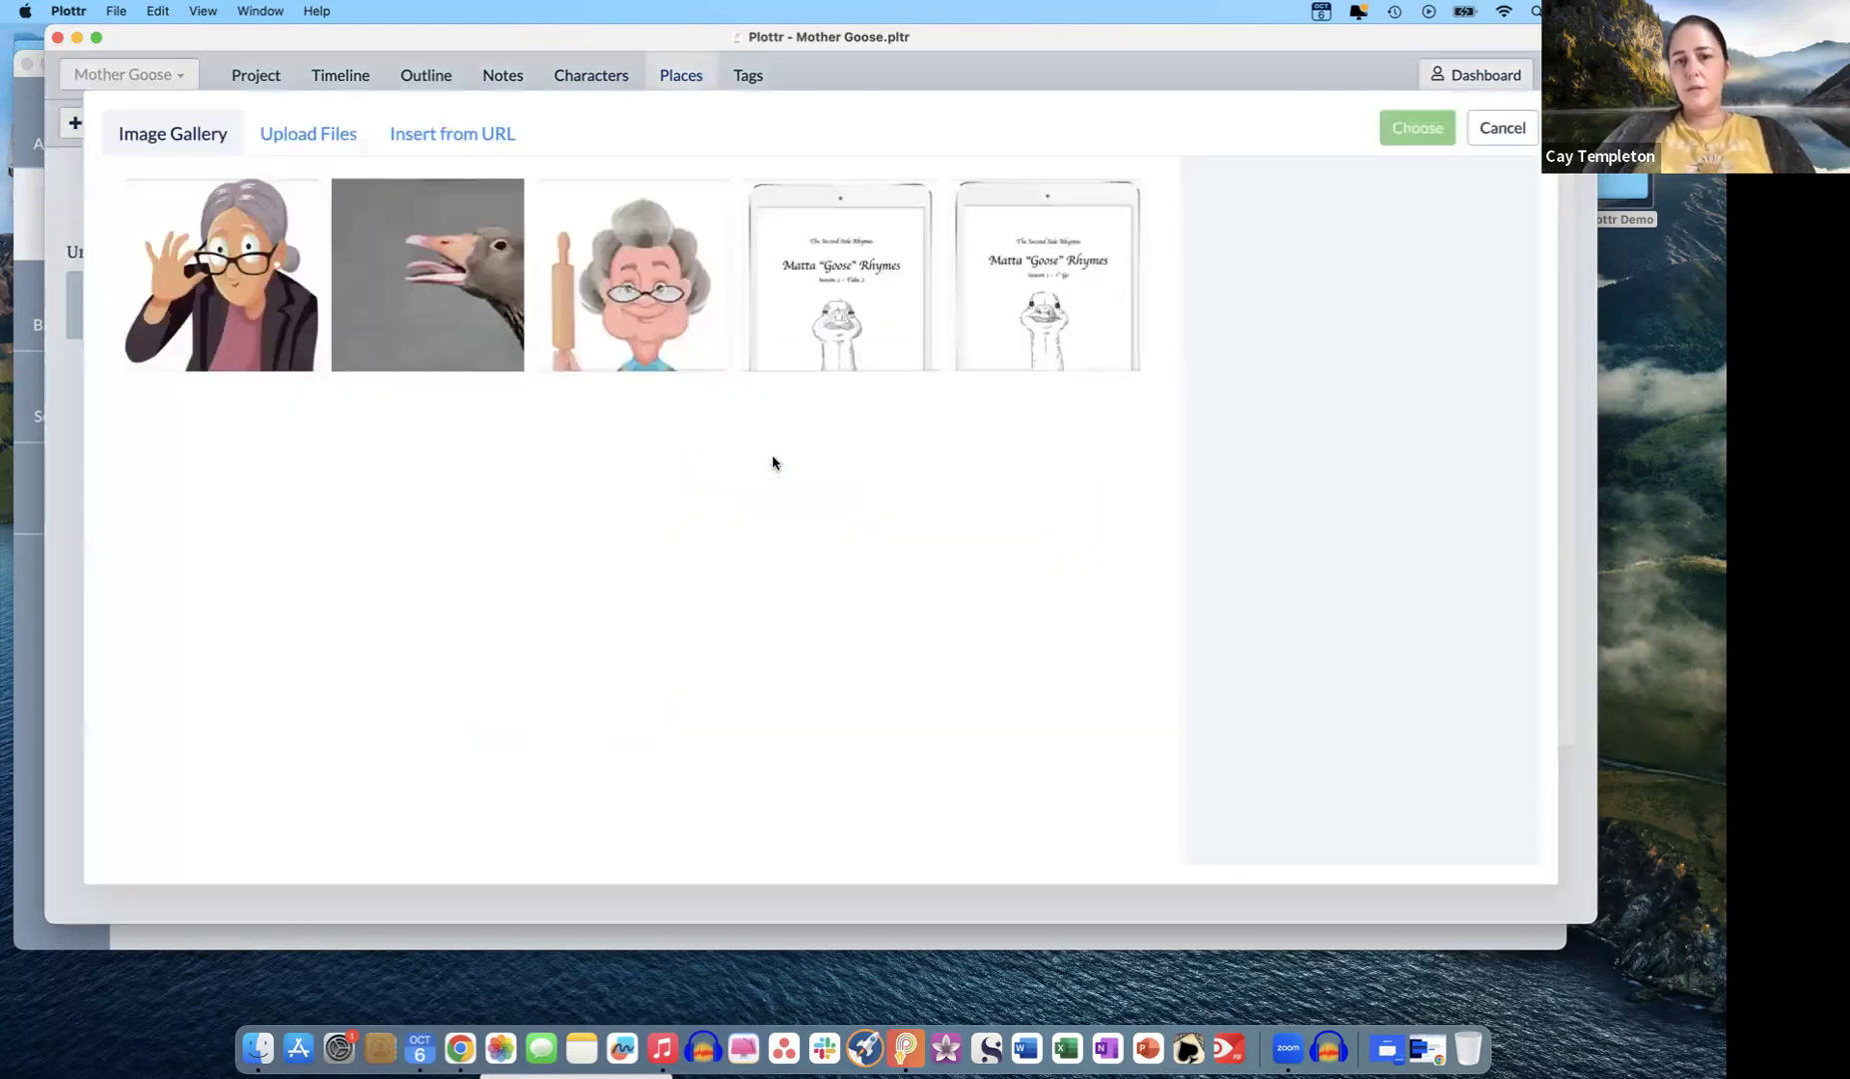
left_click(322, 135)
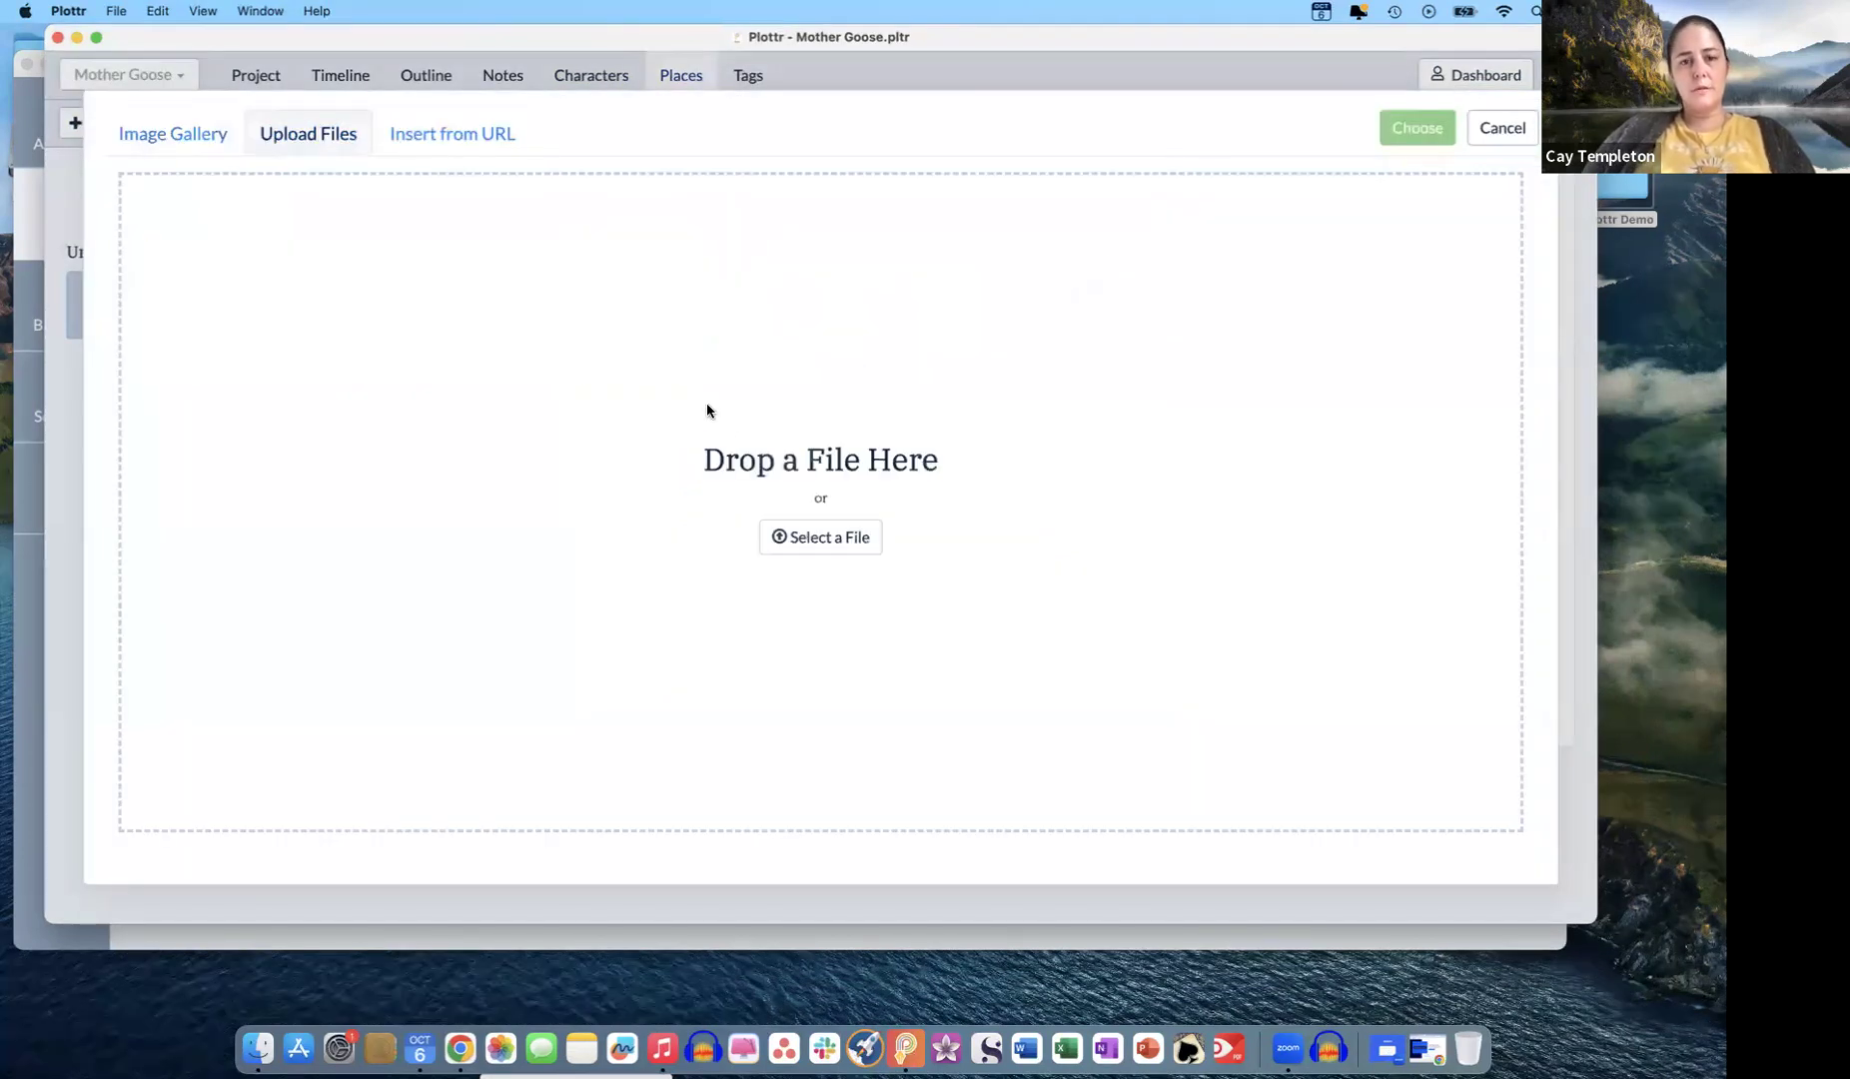
left_click(819, 540)
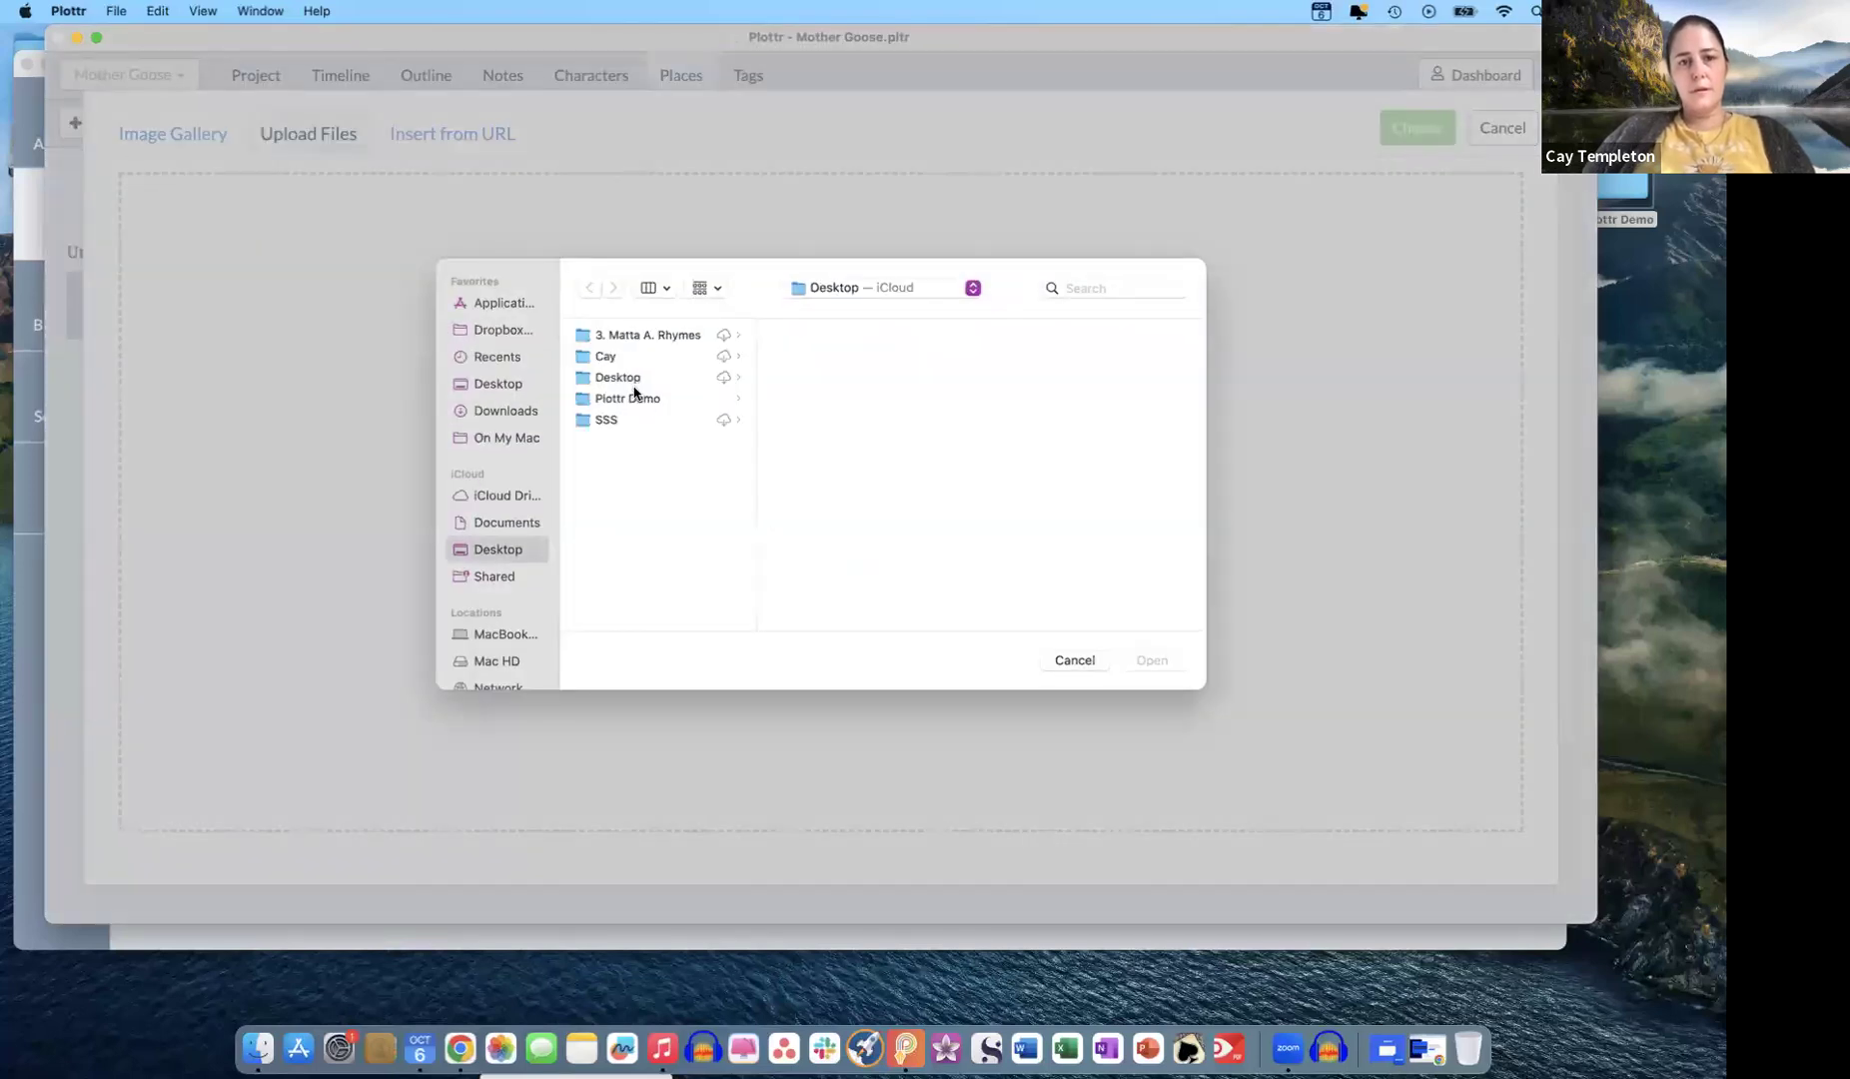
left_click(635, 398)
left_click(830, 376)
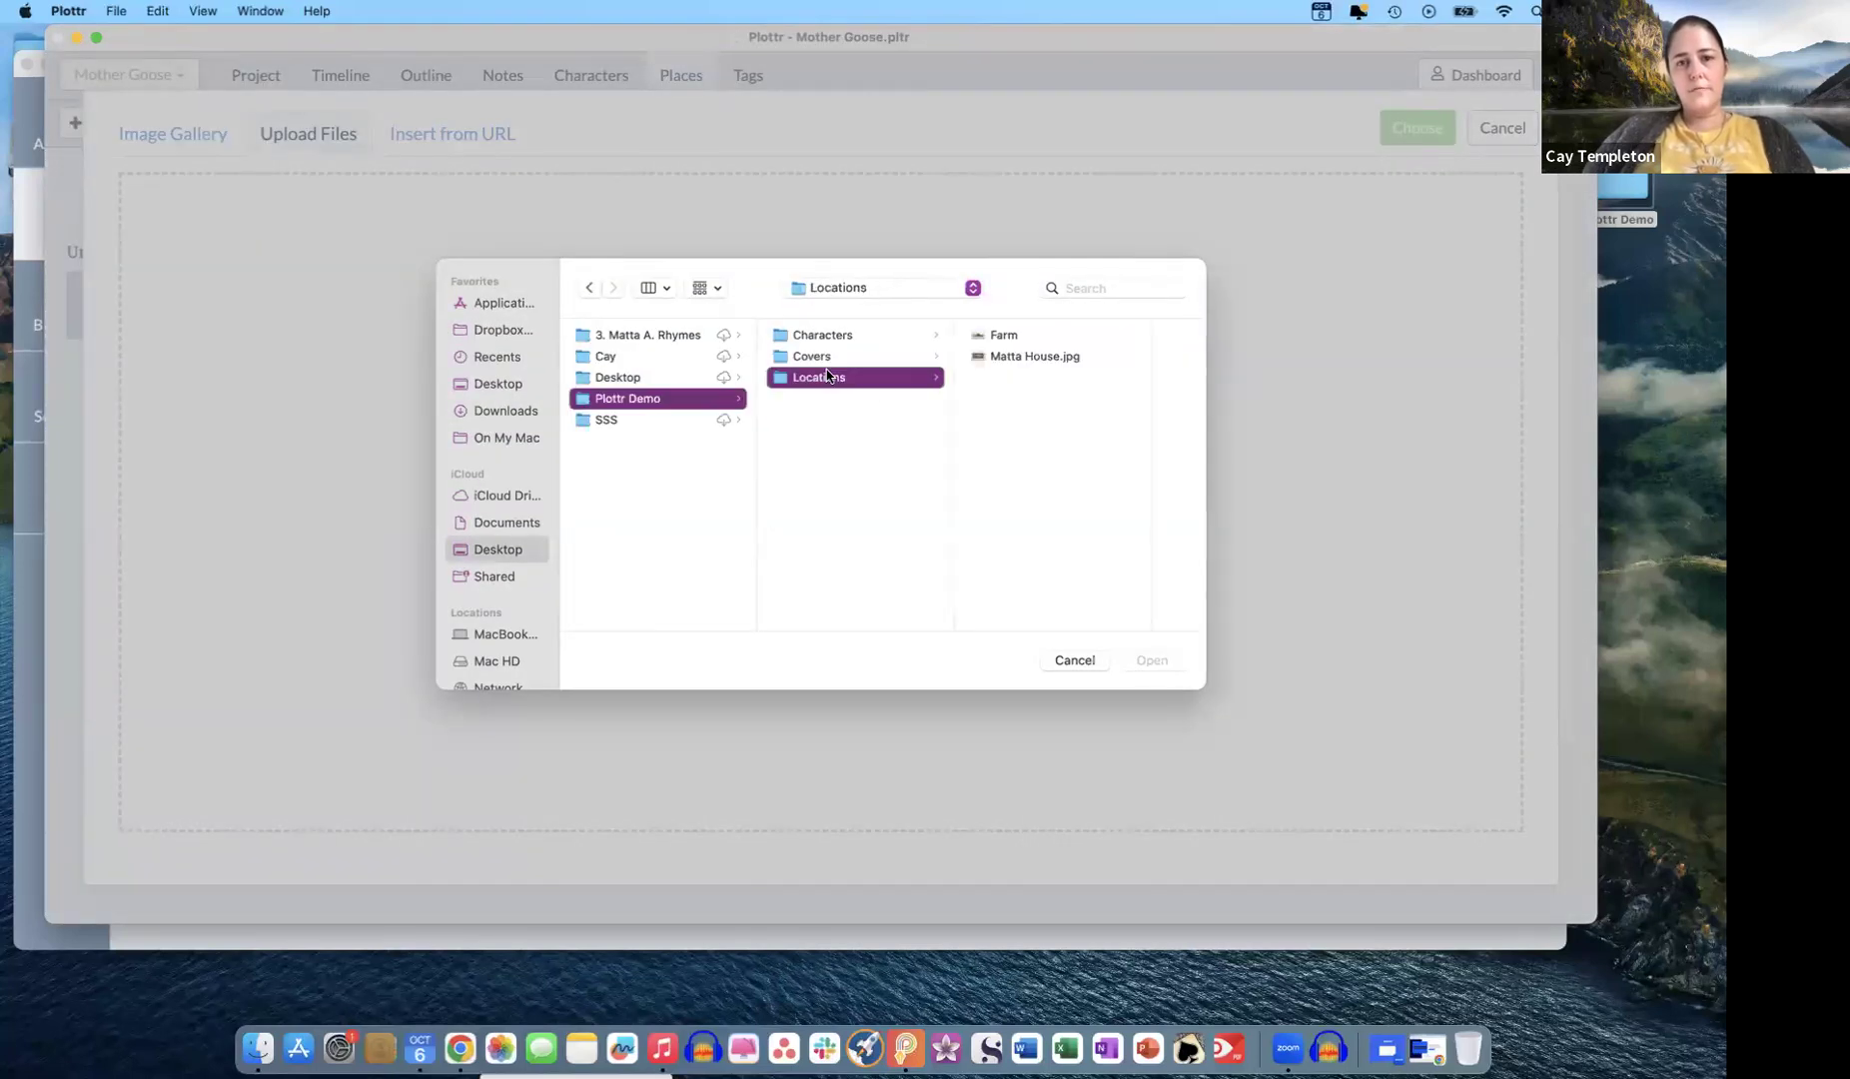
left_click(1020, 355)
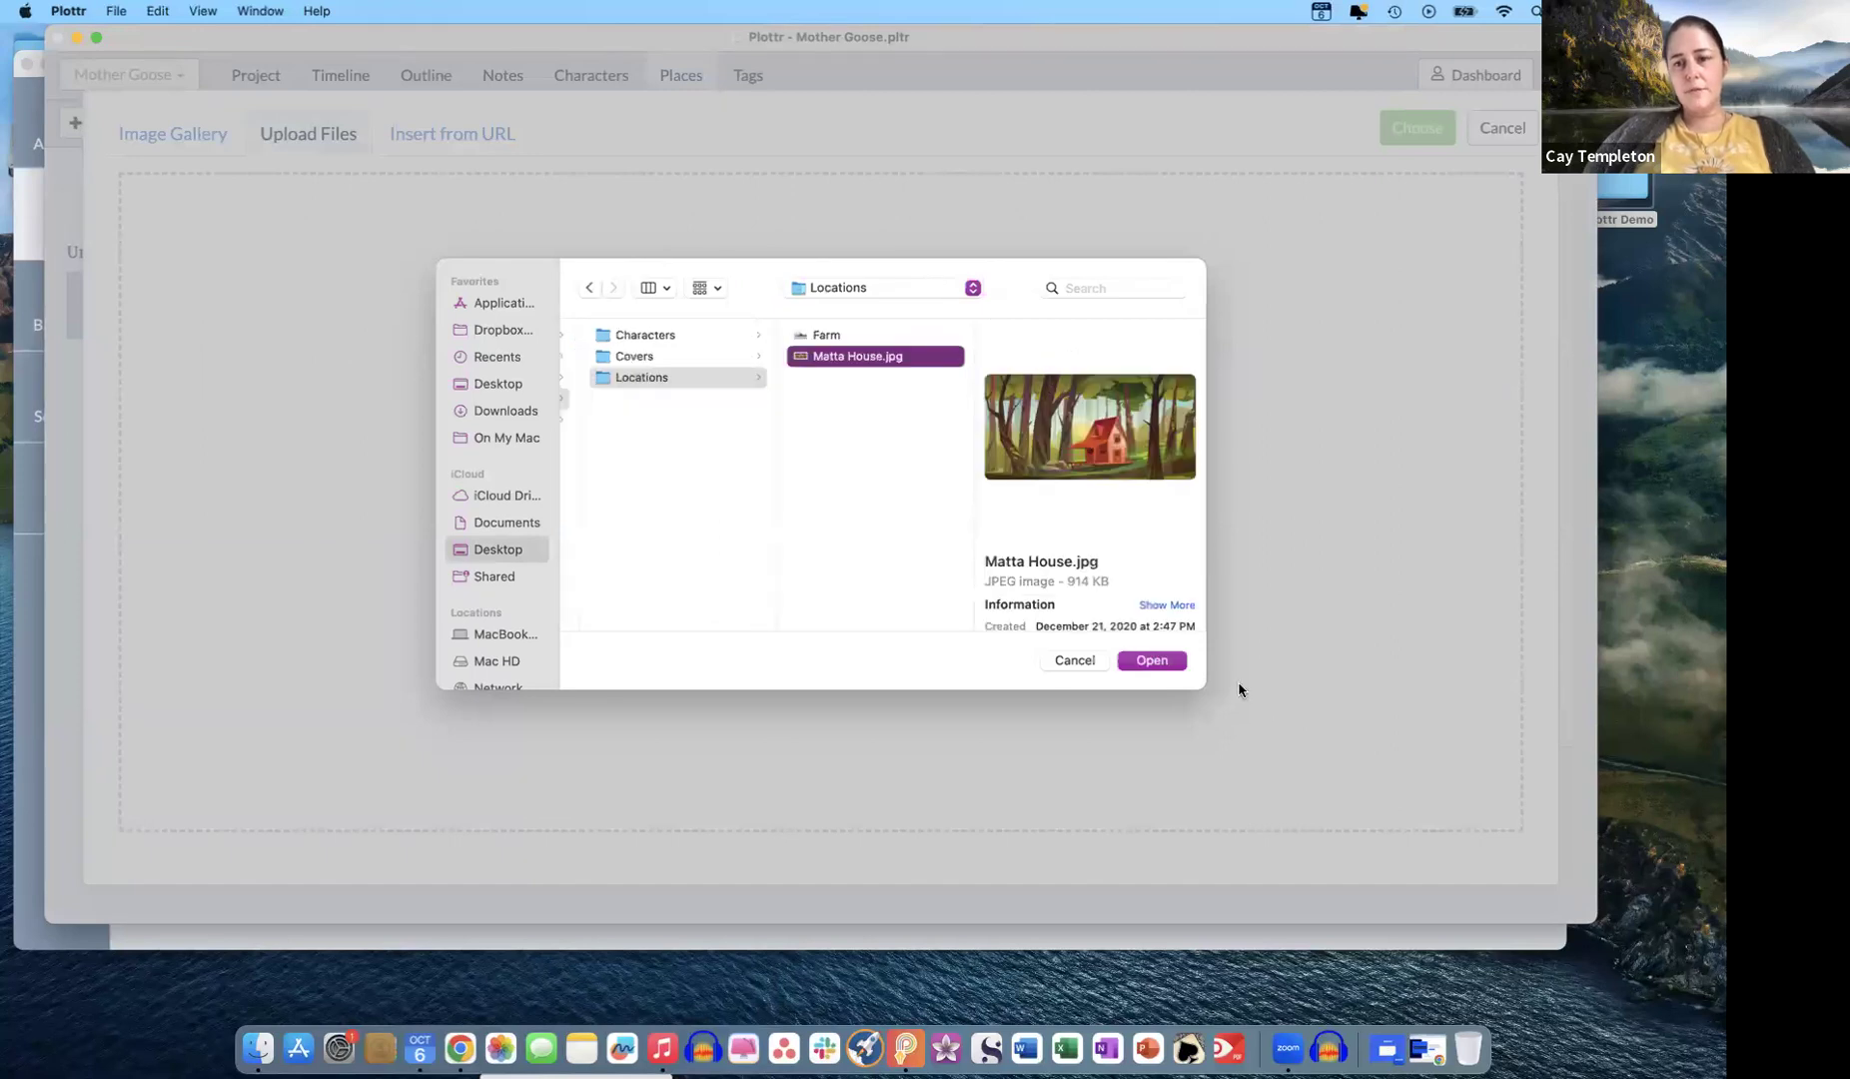
left_click(1153, 659)
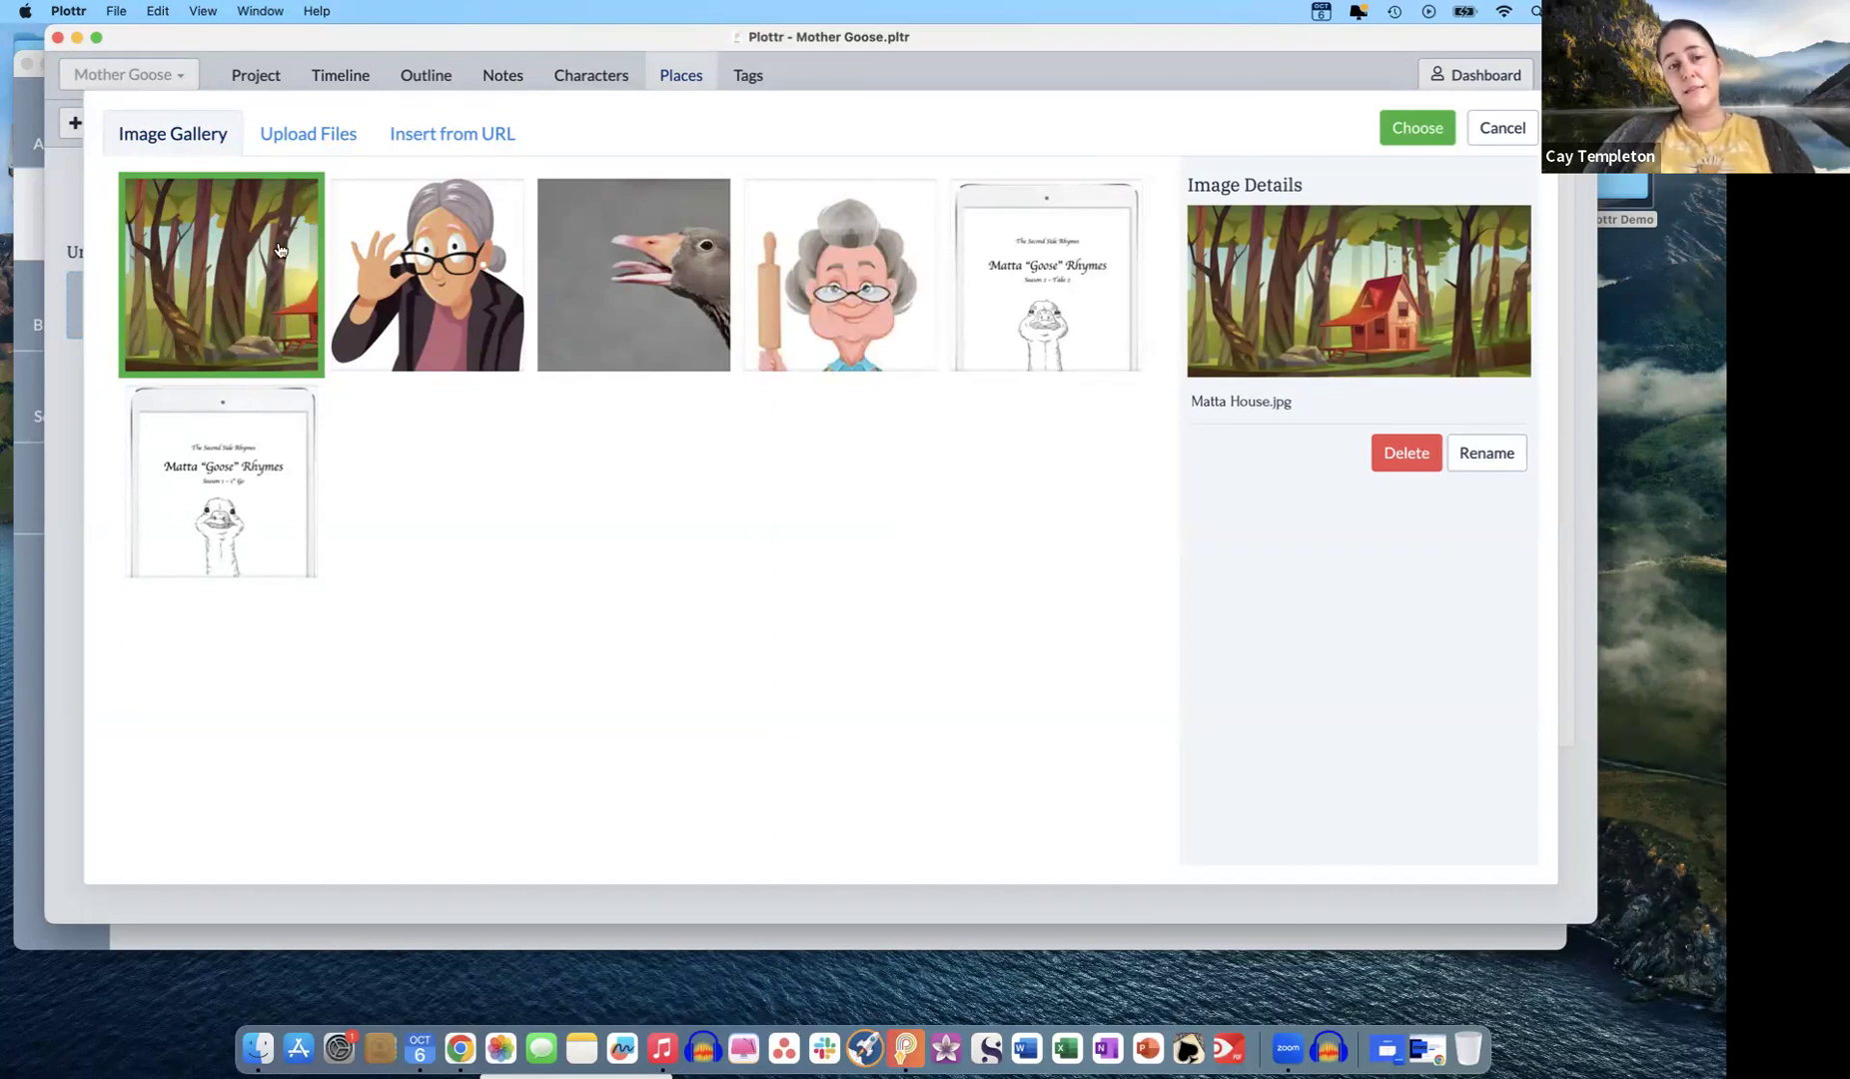
left_click(1414, 128)
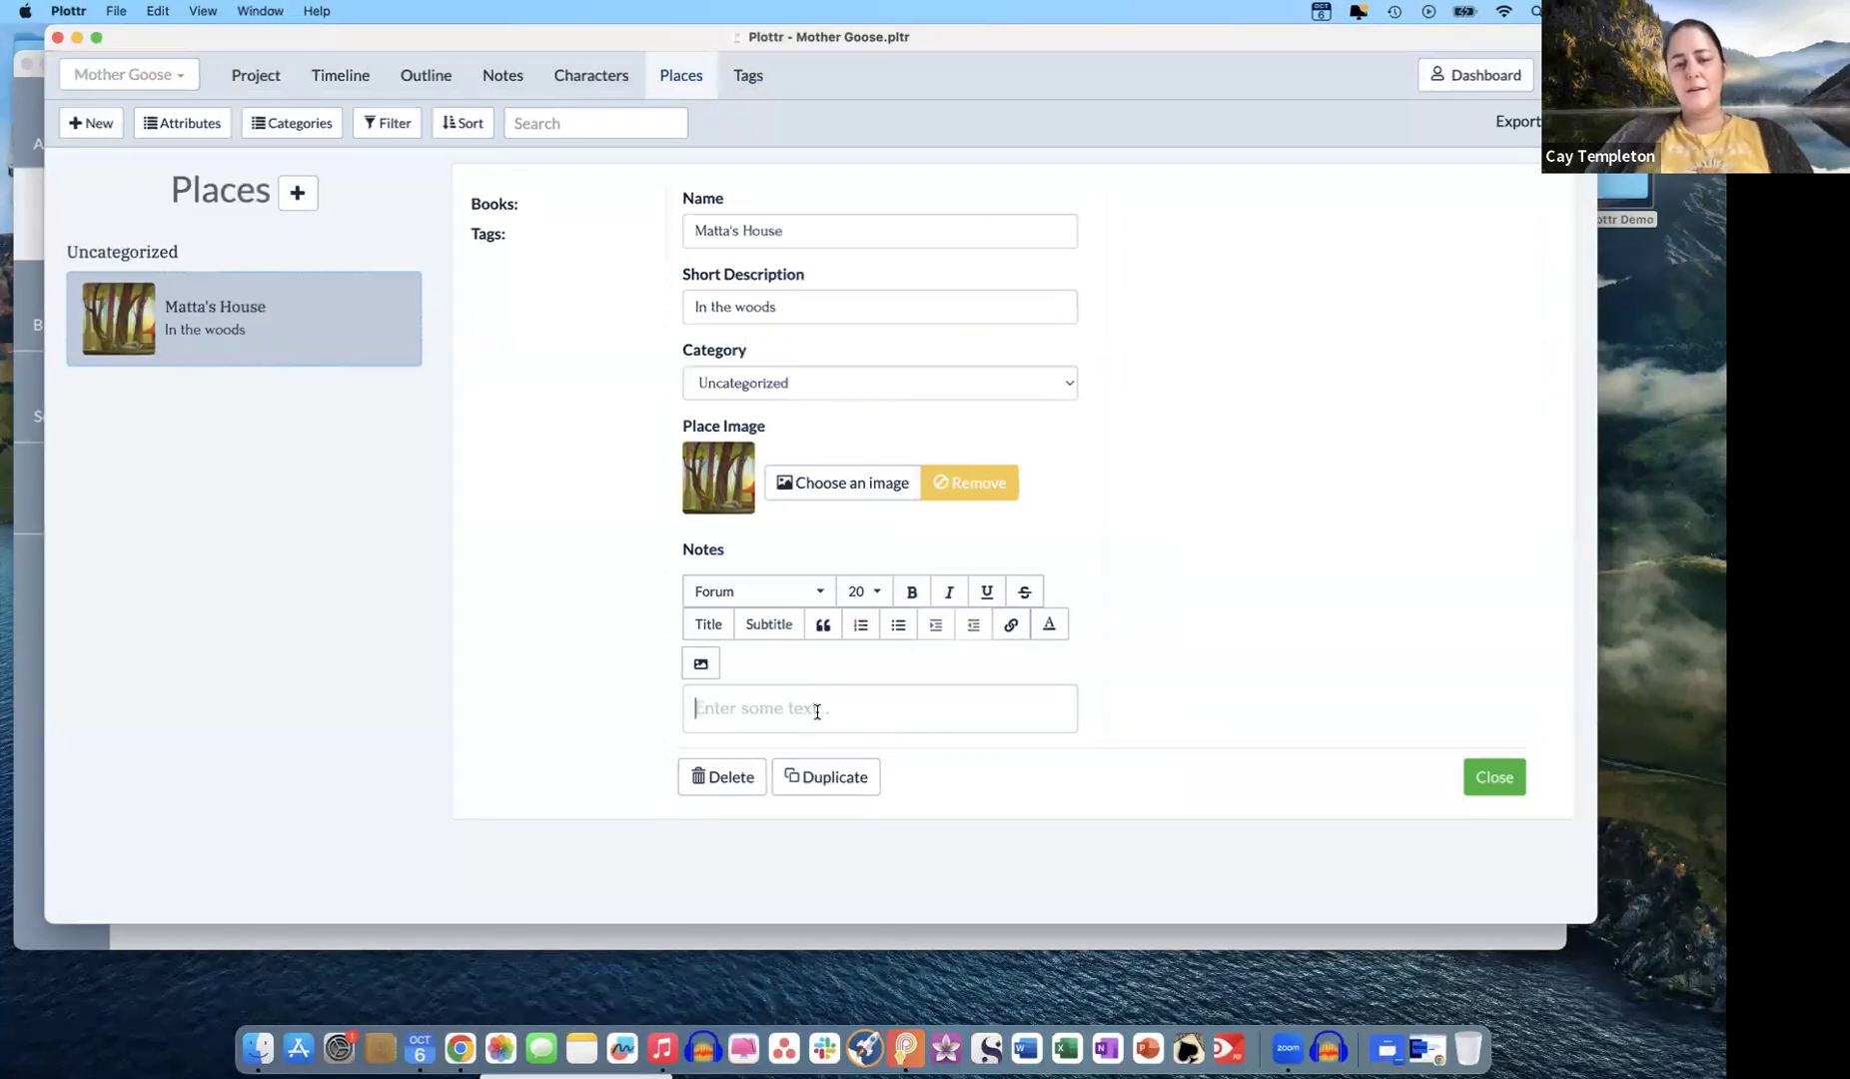
- Enter the note "There's a water well out back" for Matta's House and finish editing the place
type("There's a water well out back")
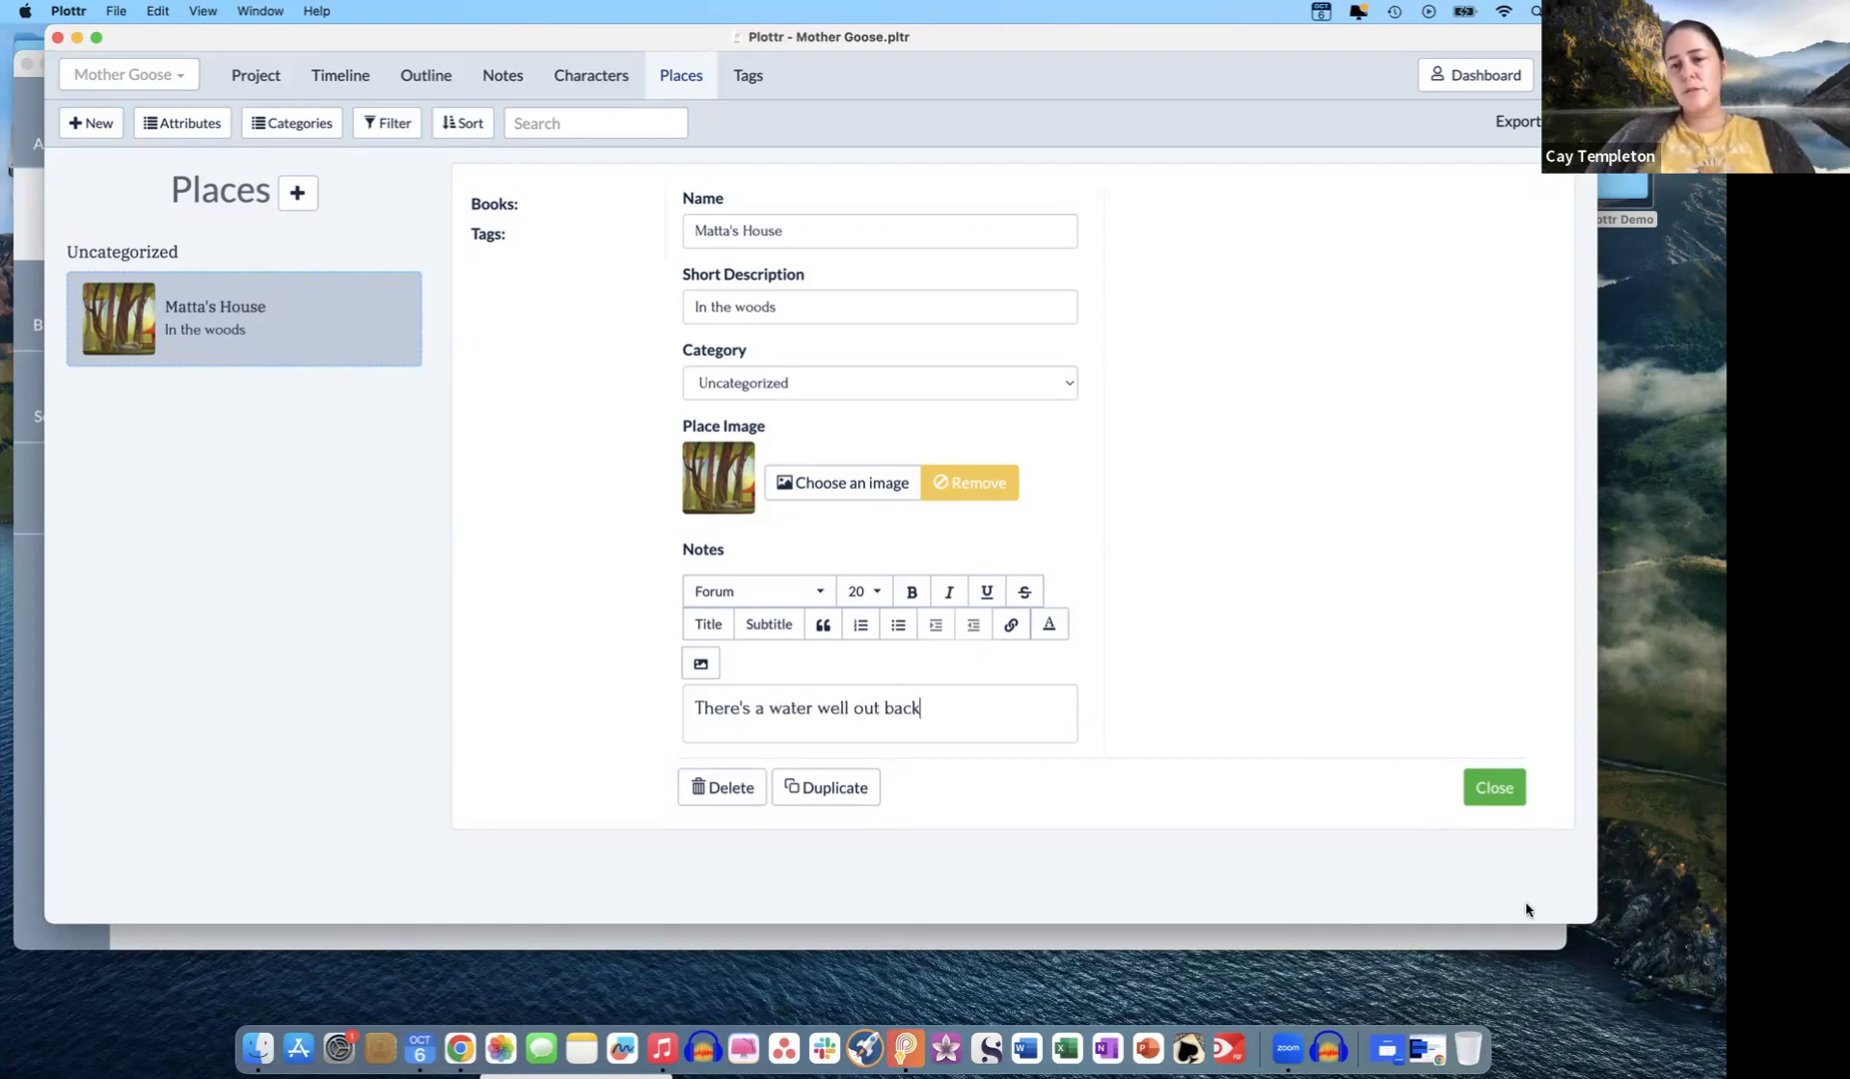
left_click(1495, 787)
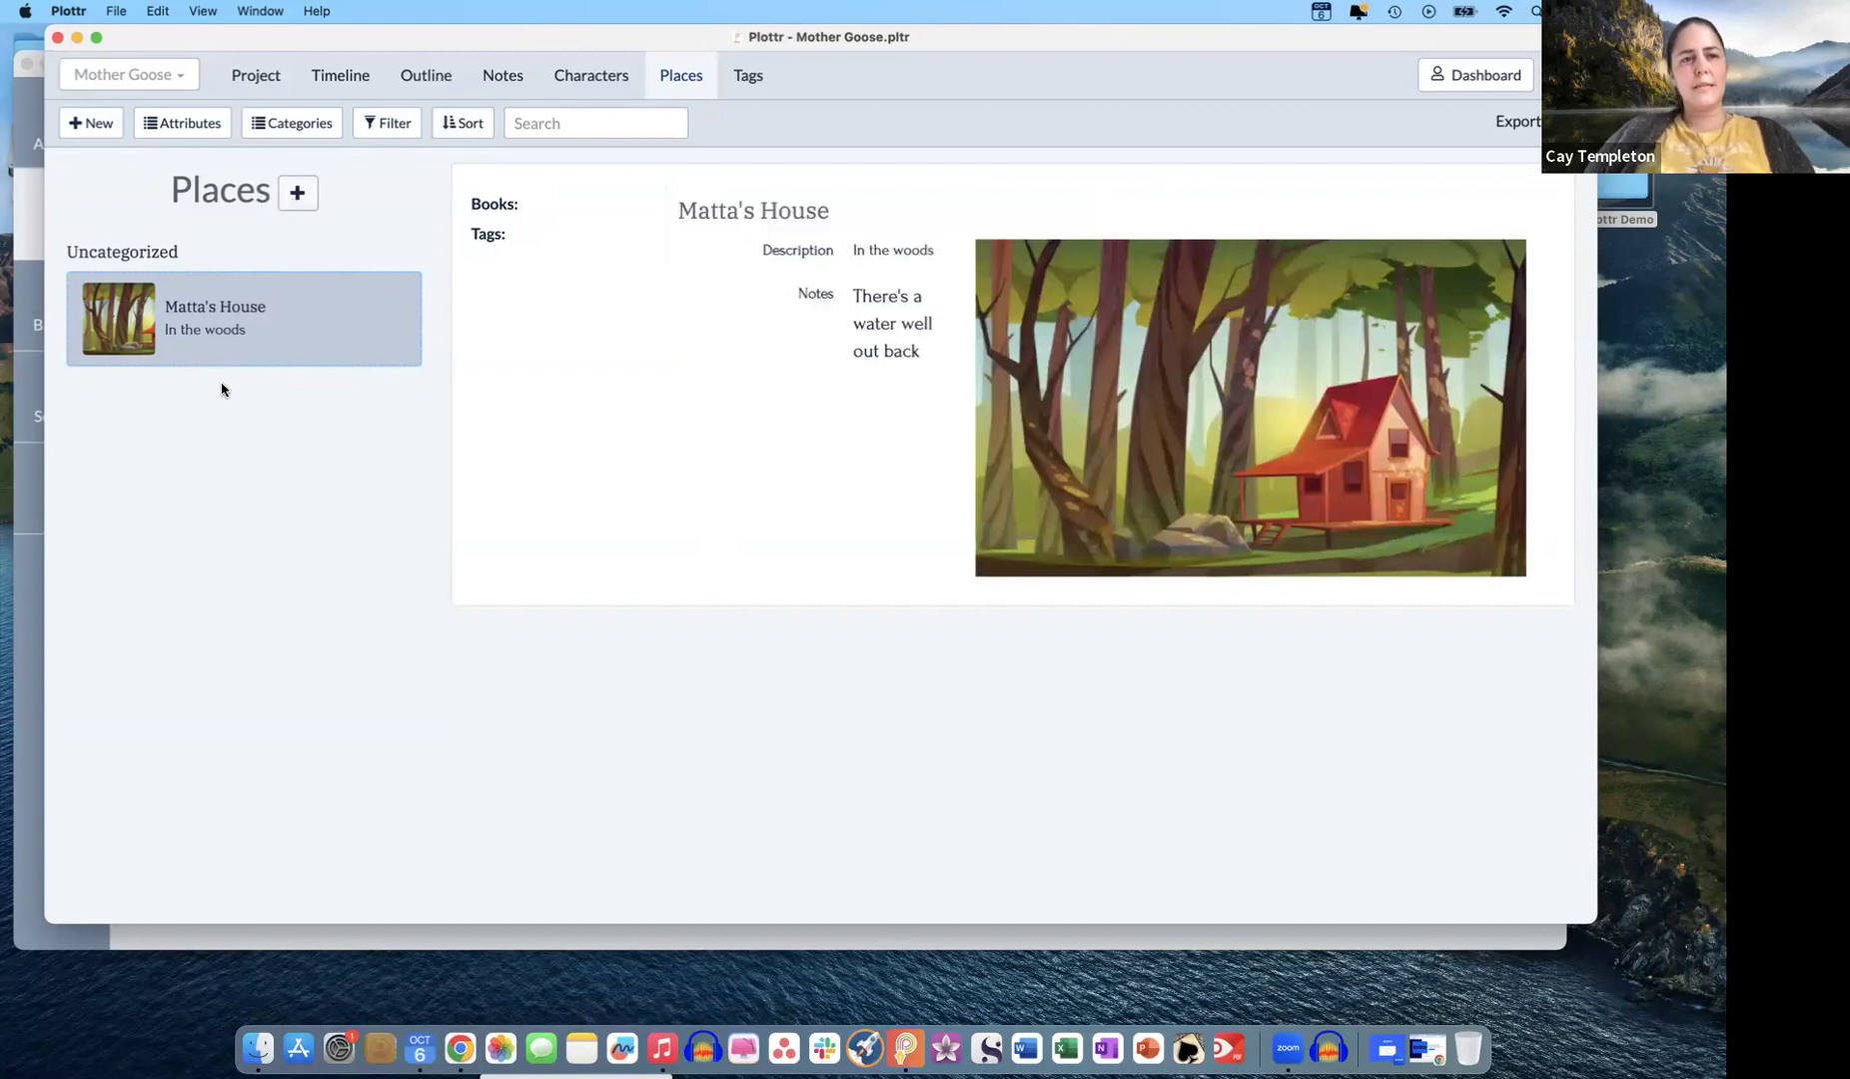
- Create the place categories "Main" and "Secondary", and assign Matta's House to the Main category
double_click(238, 320)
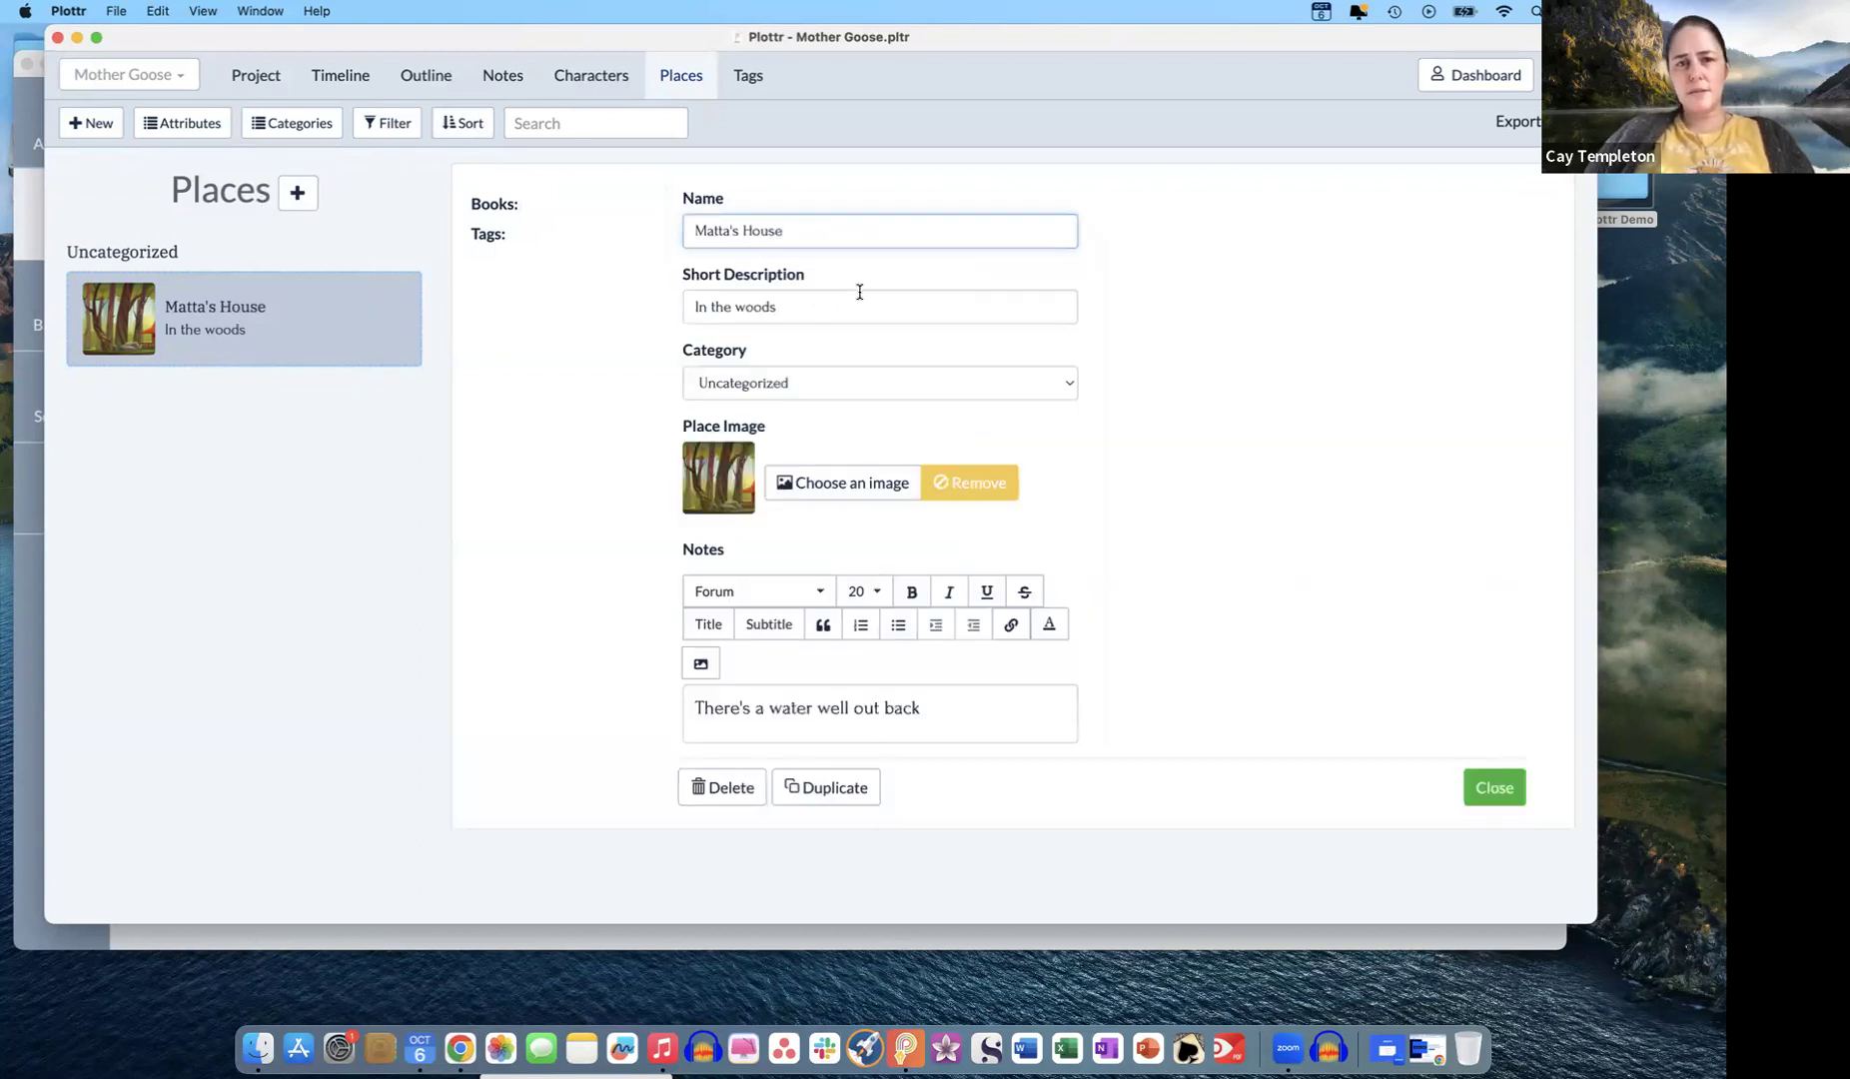
left_click(827, 392)
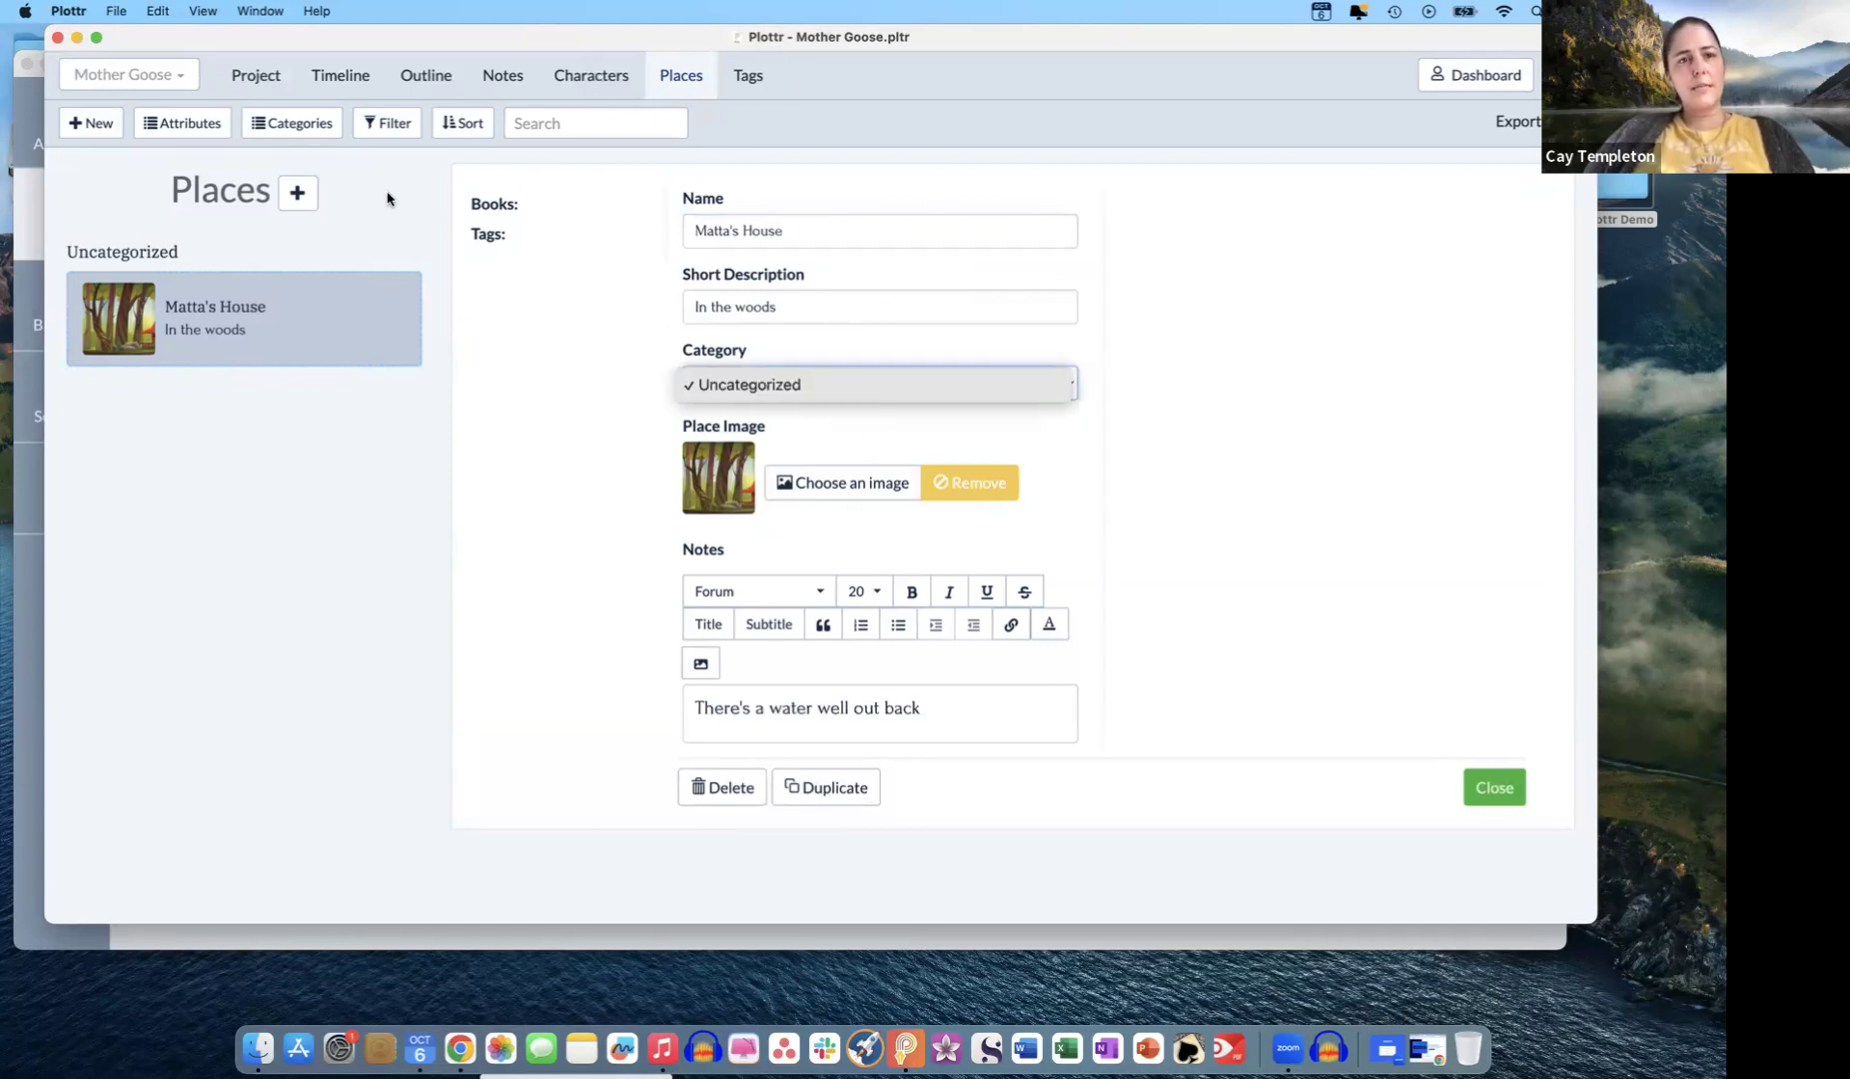
left_click(303, 128)
left_click(302, 130)
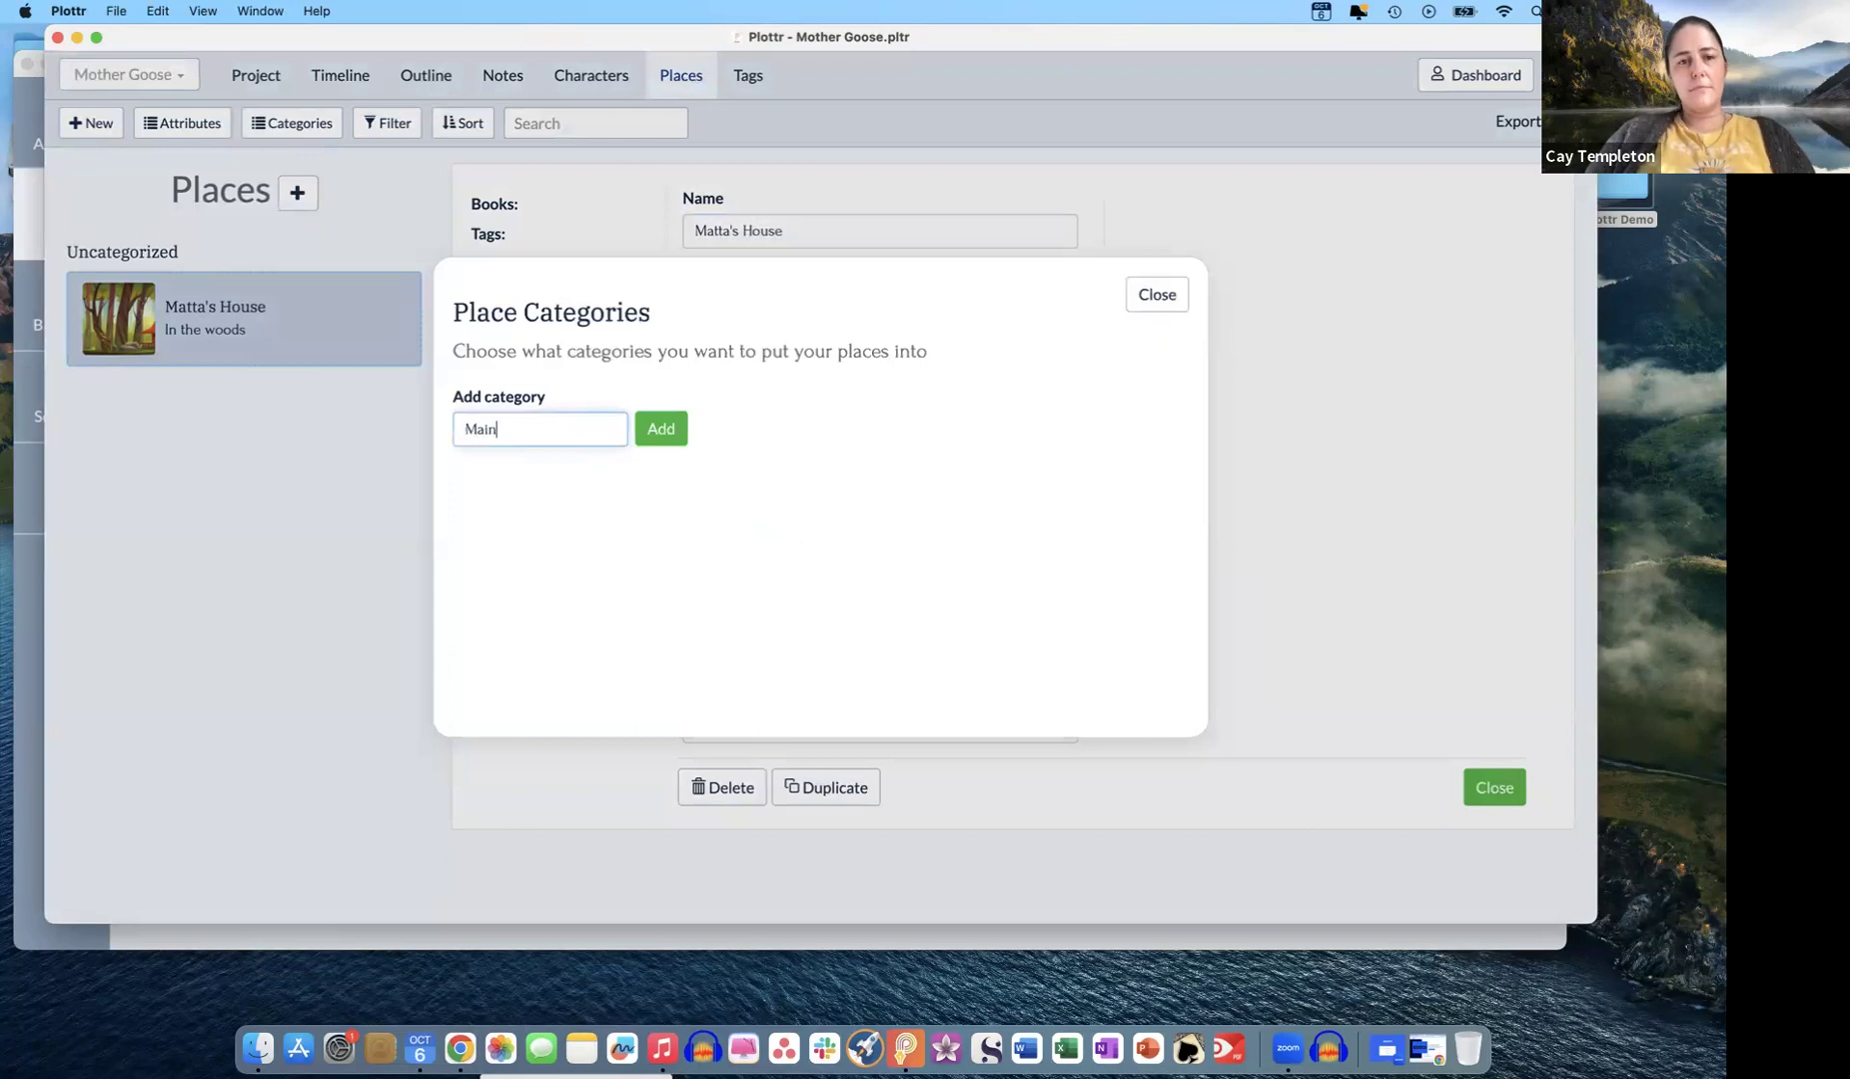
left_click(671, 435)
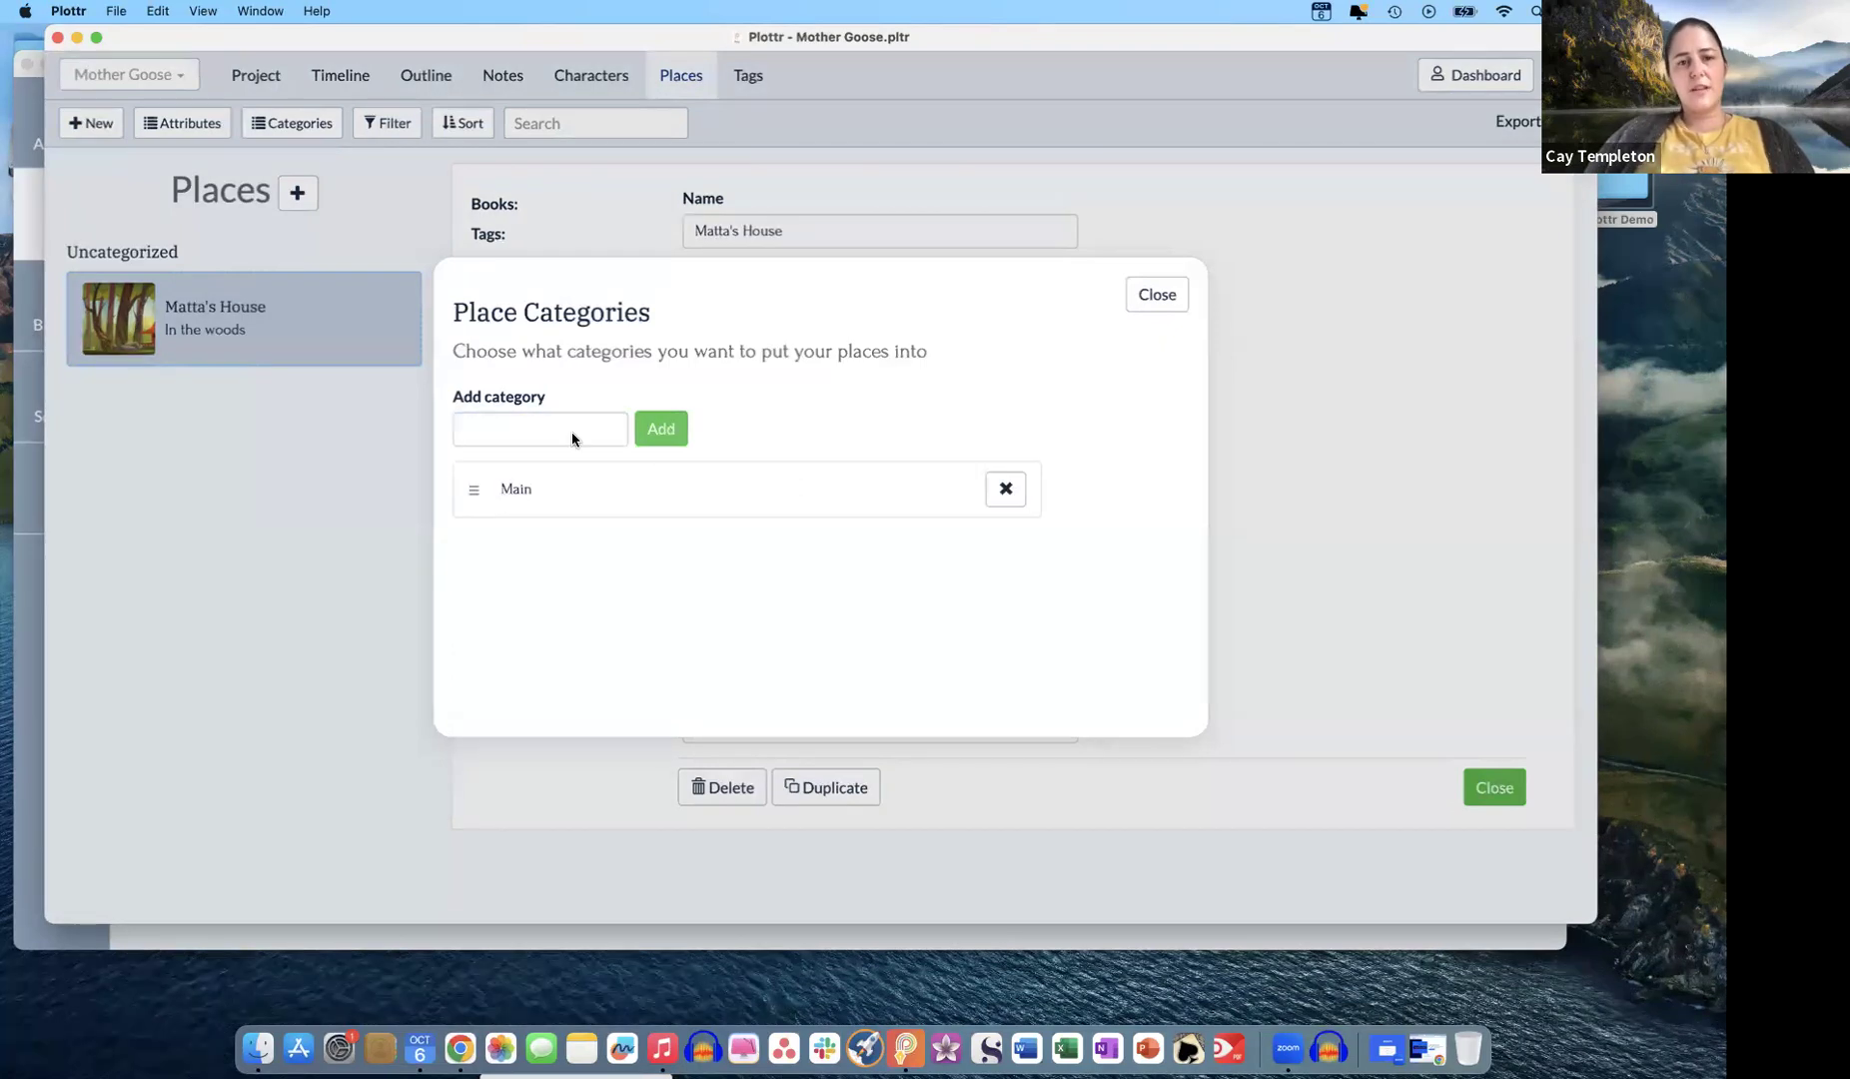
left_click(552, 429)
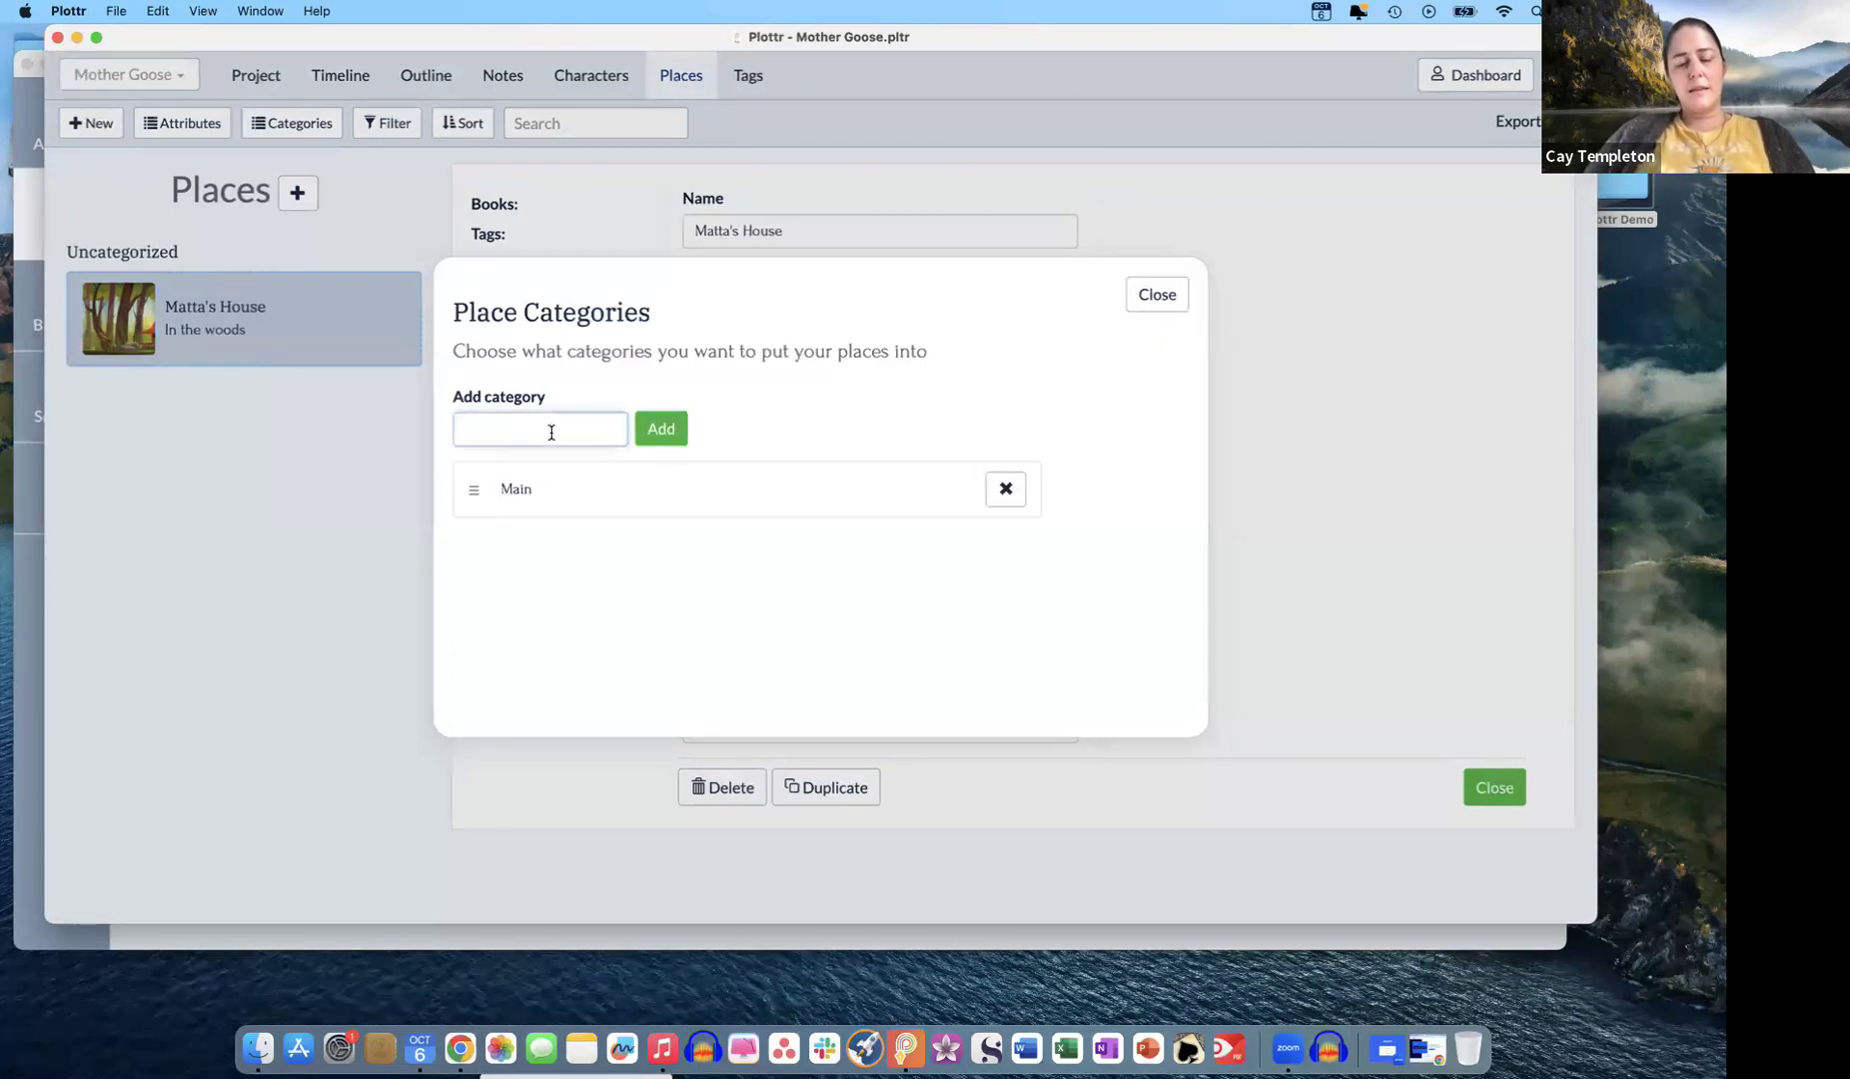
type("Secondary")
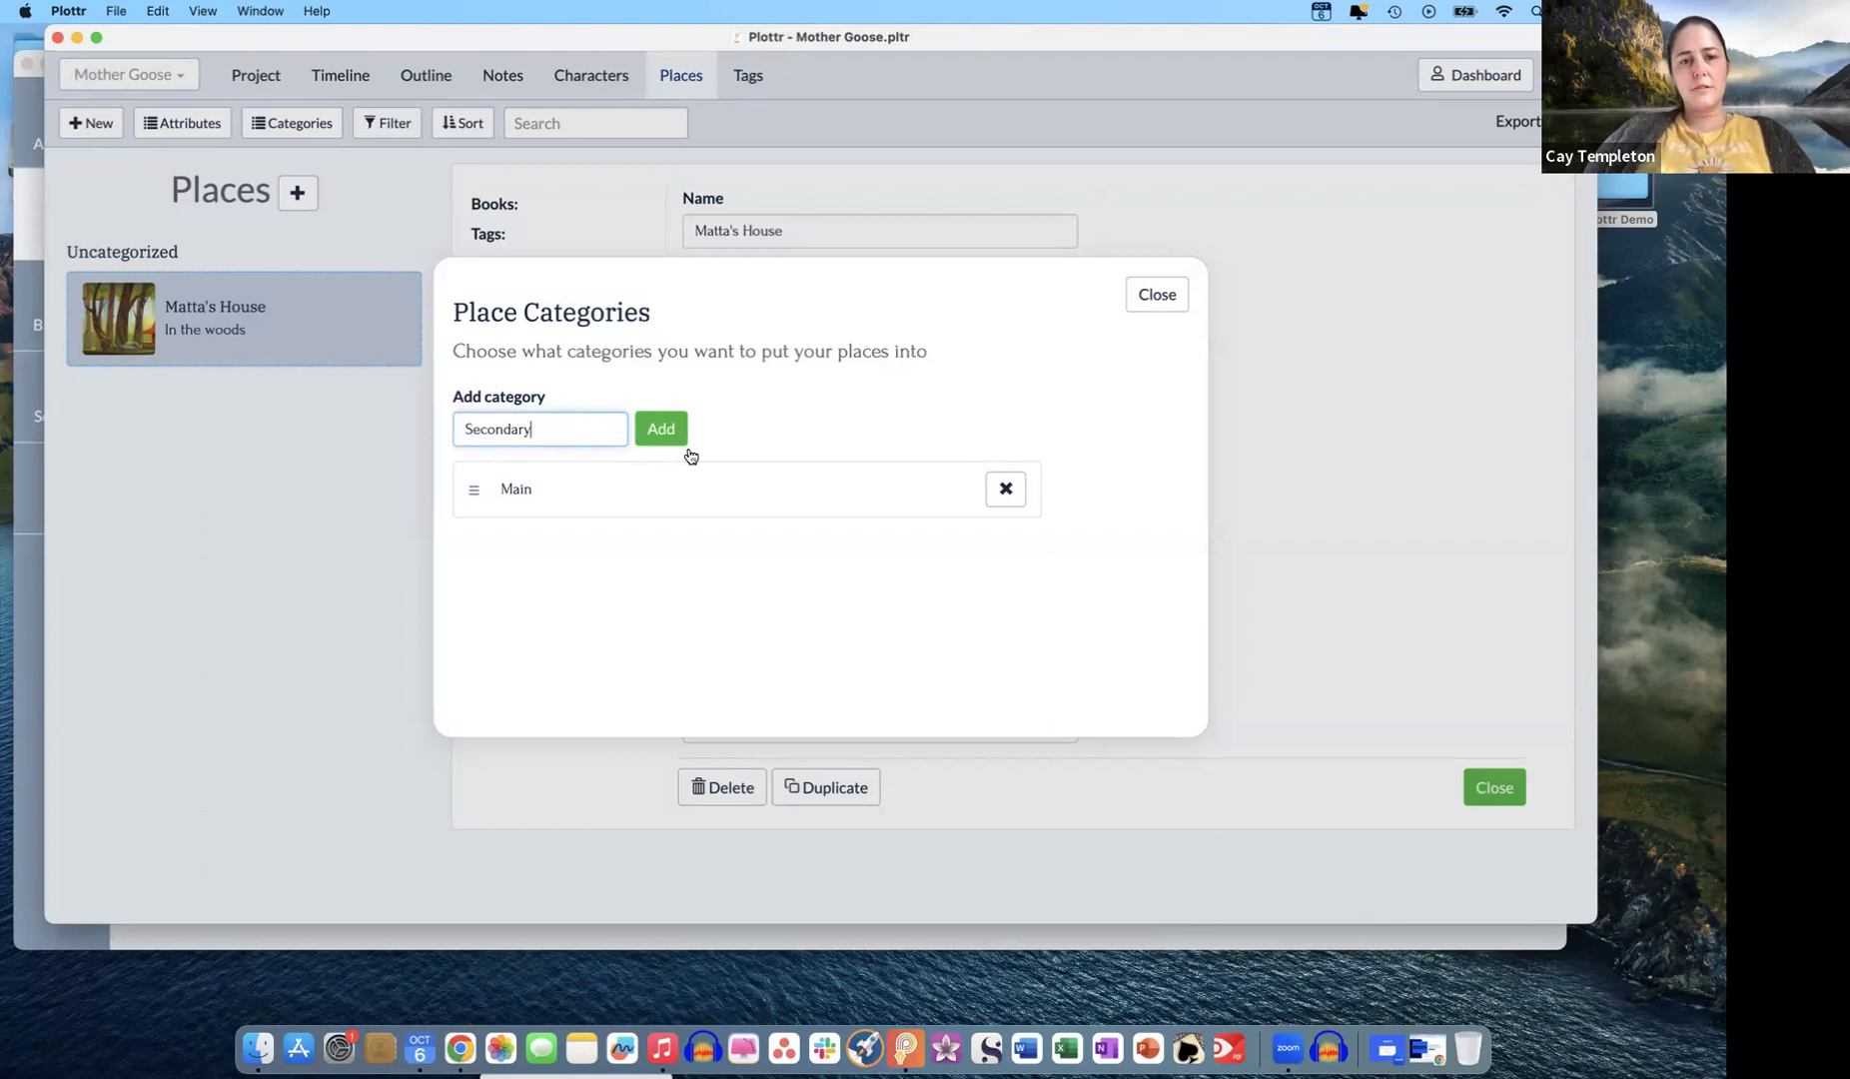
left_click(687, 445)
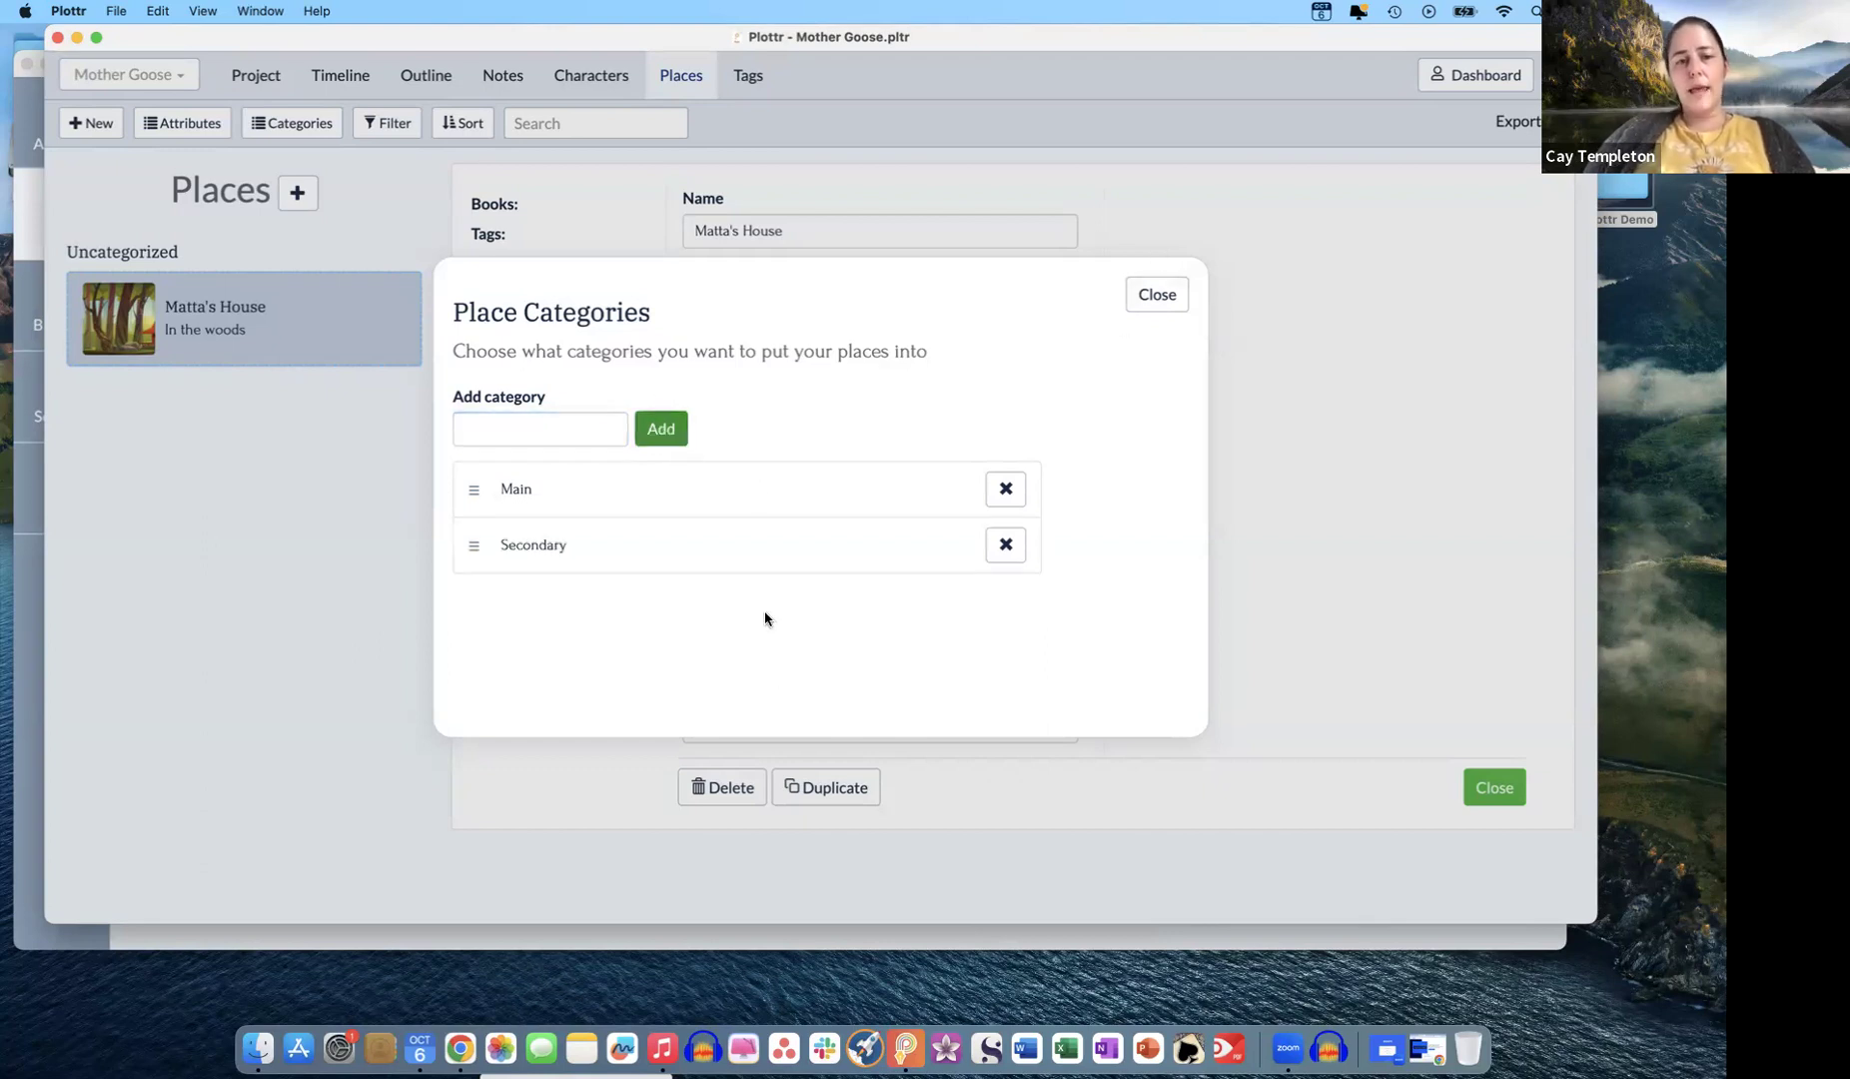
left_click(1156, 289)
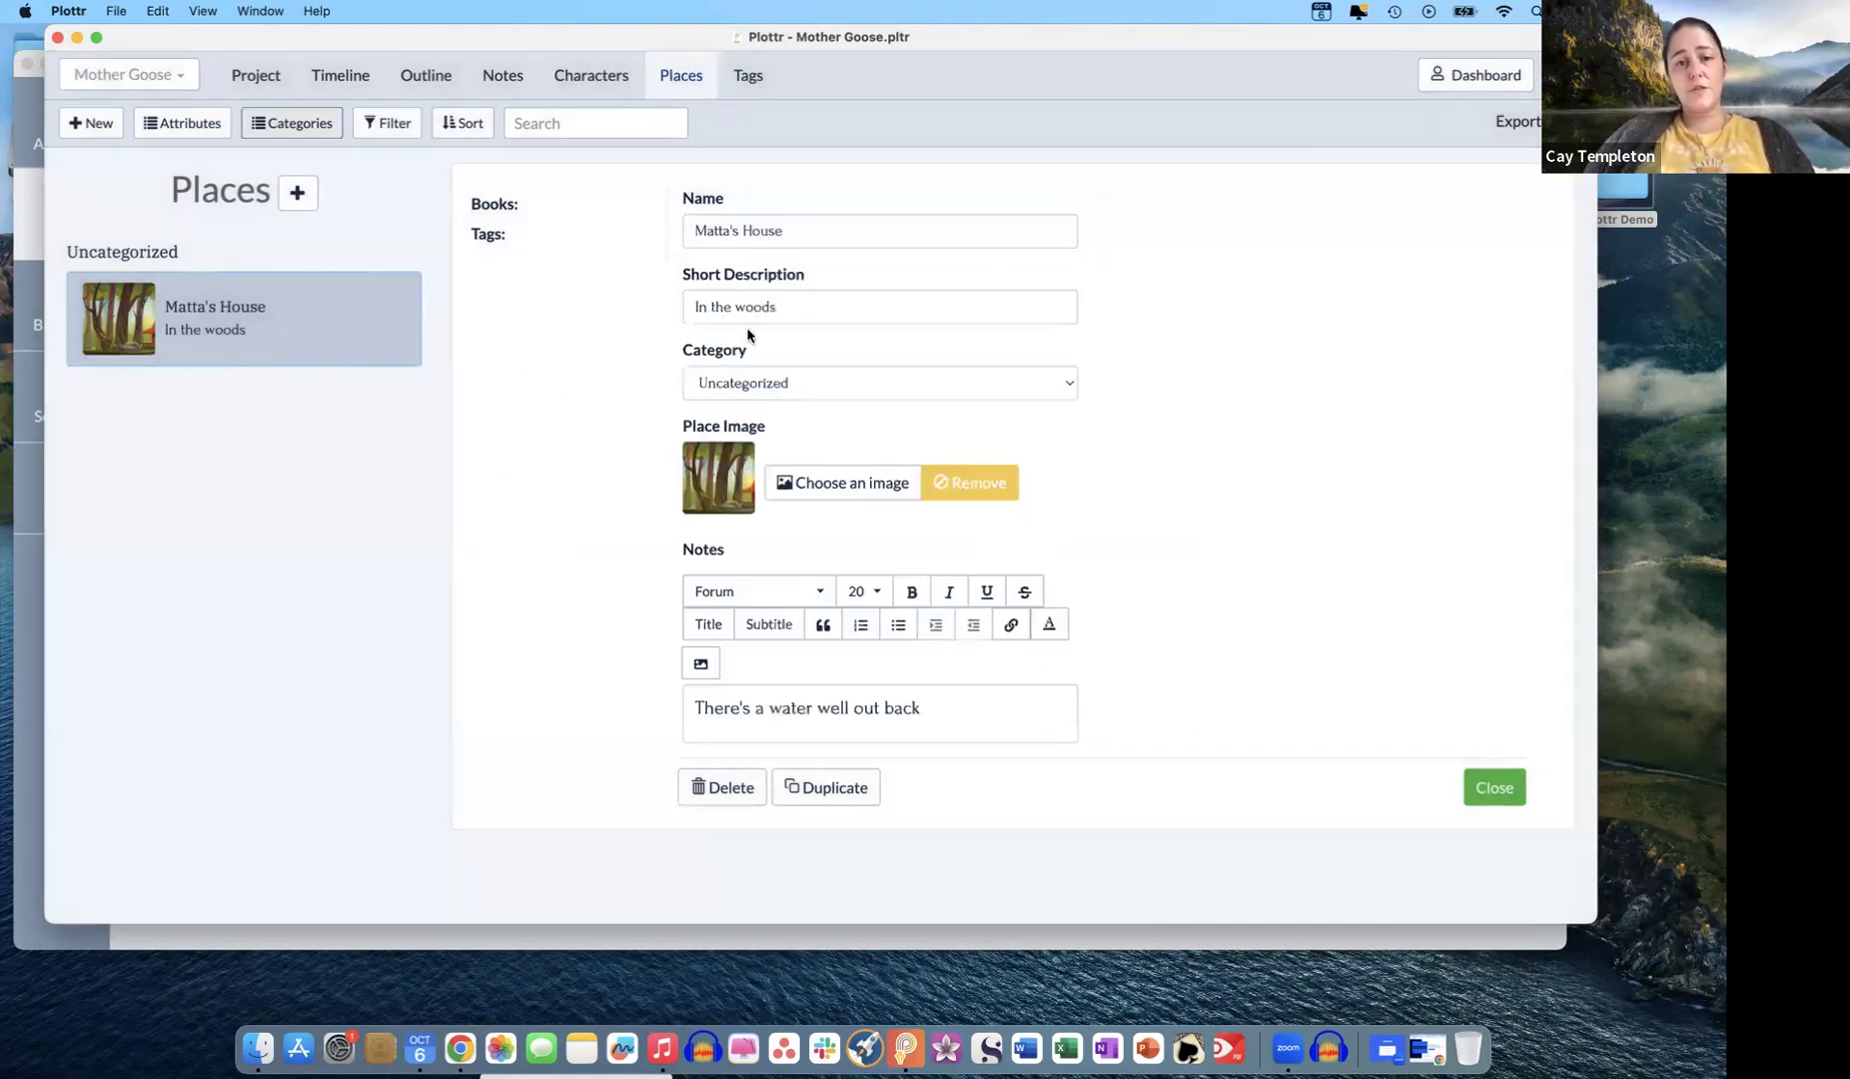
left_click(797, 383)
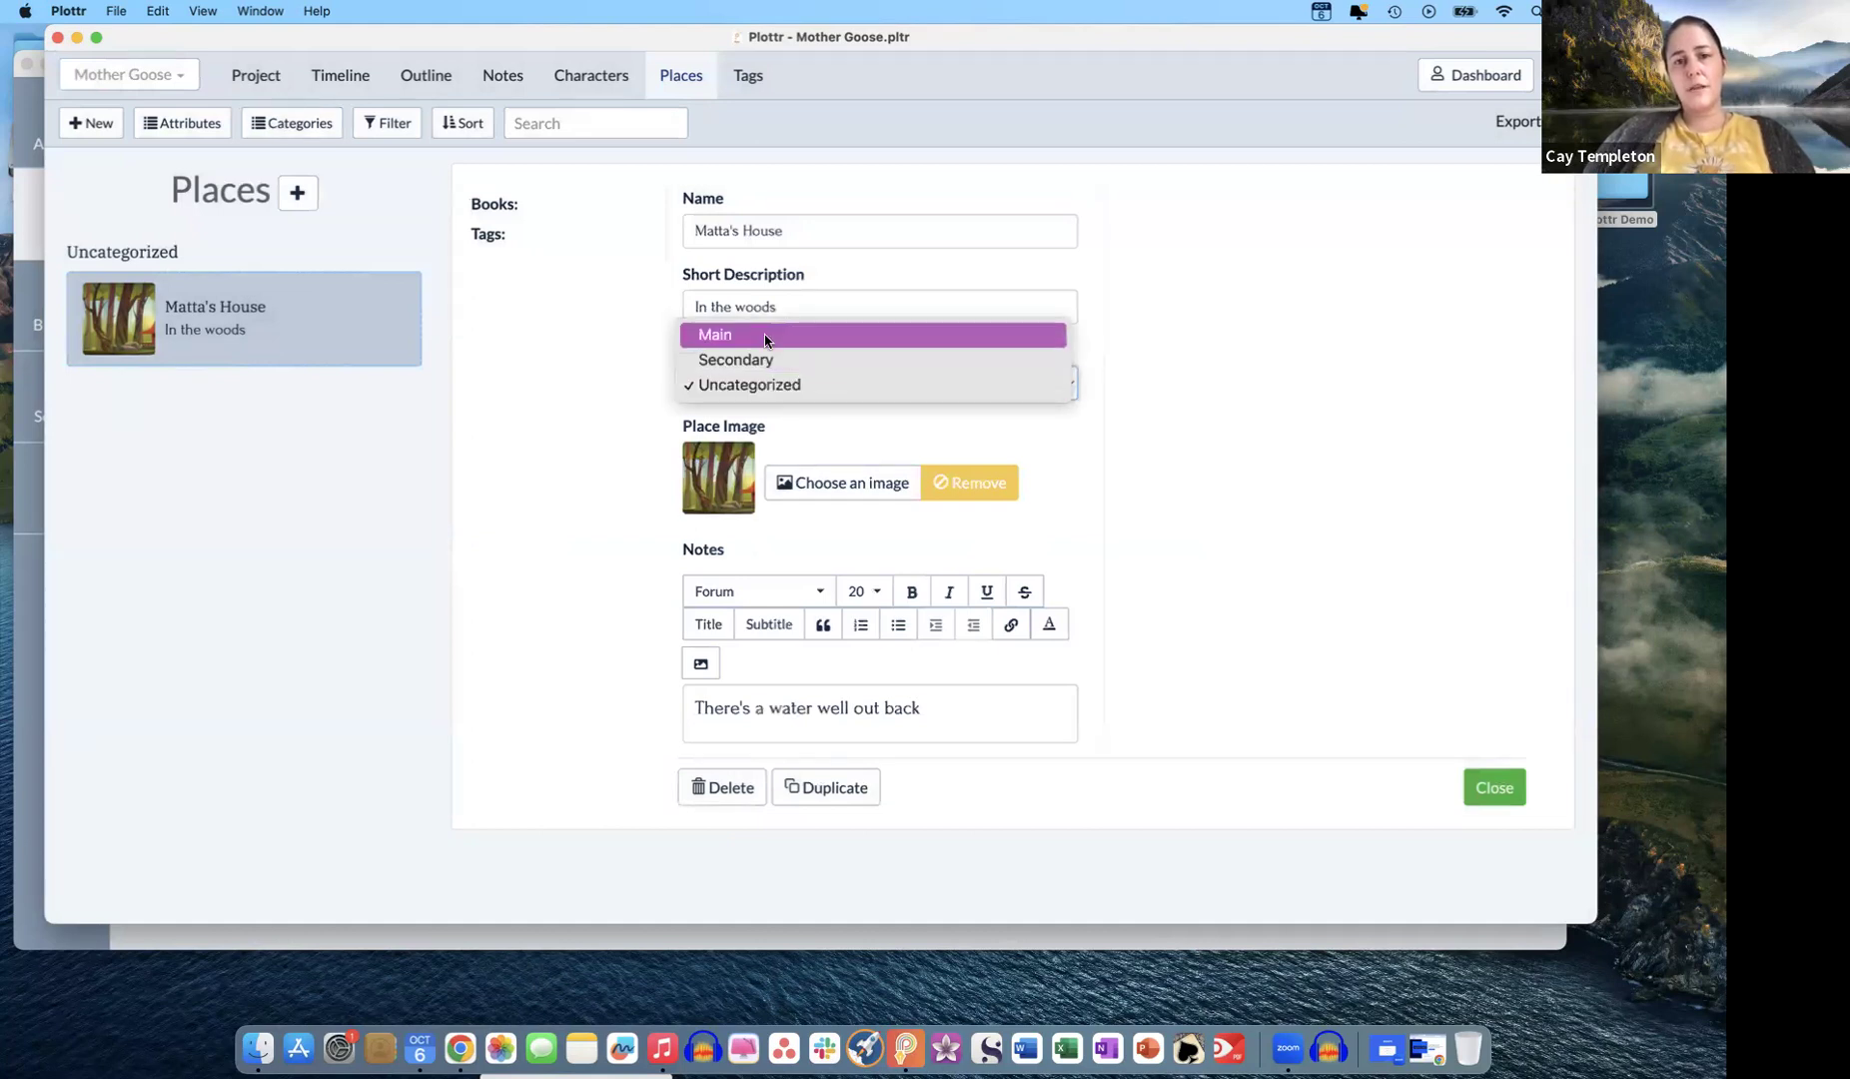
left_click(767, 339)
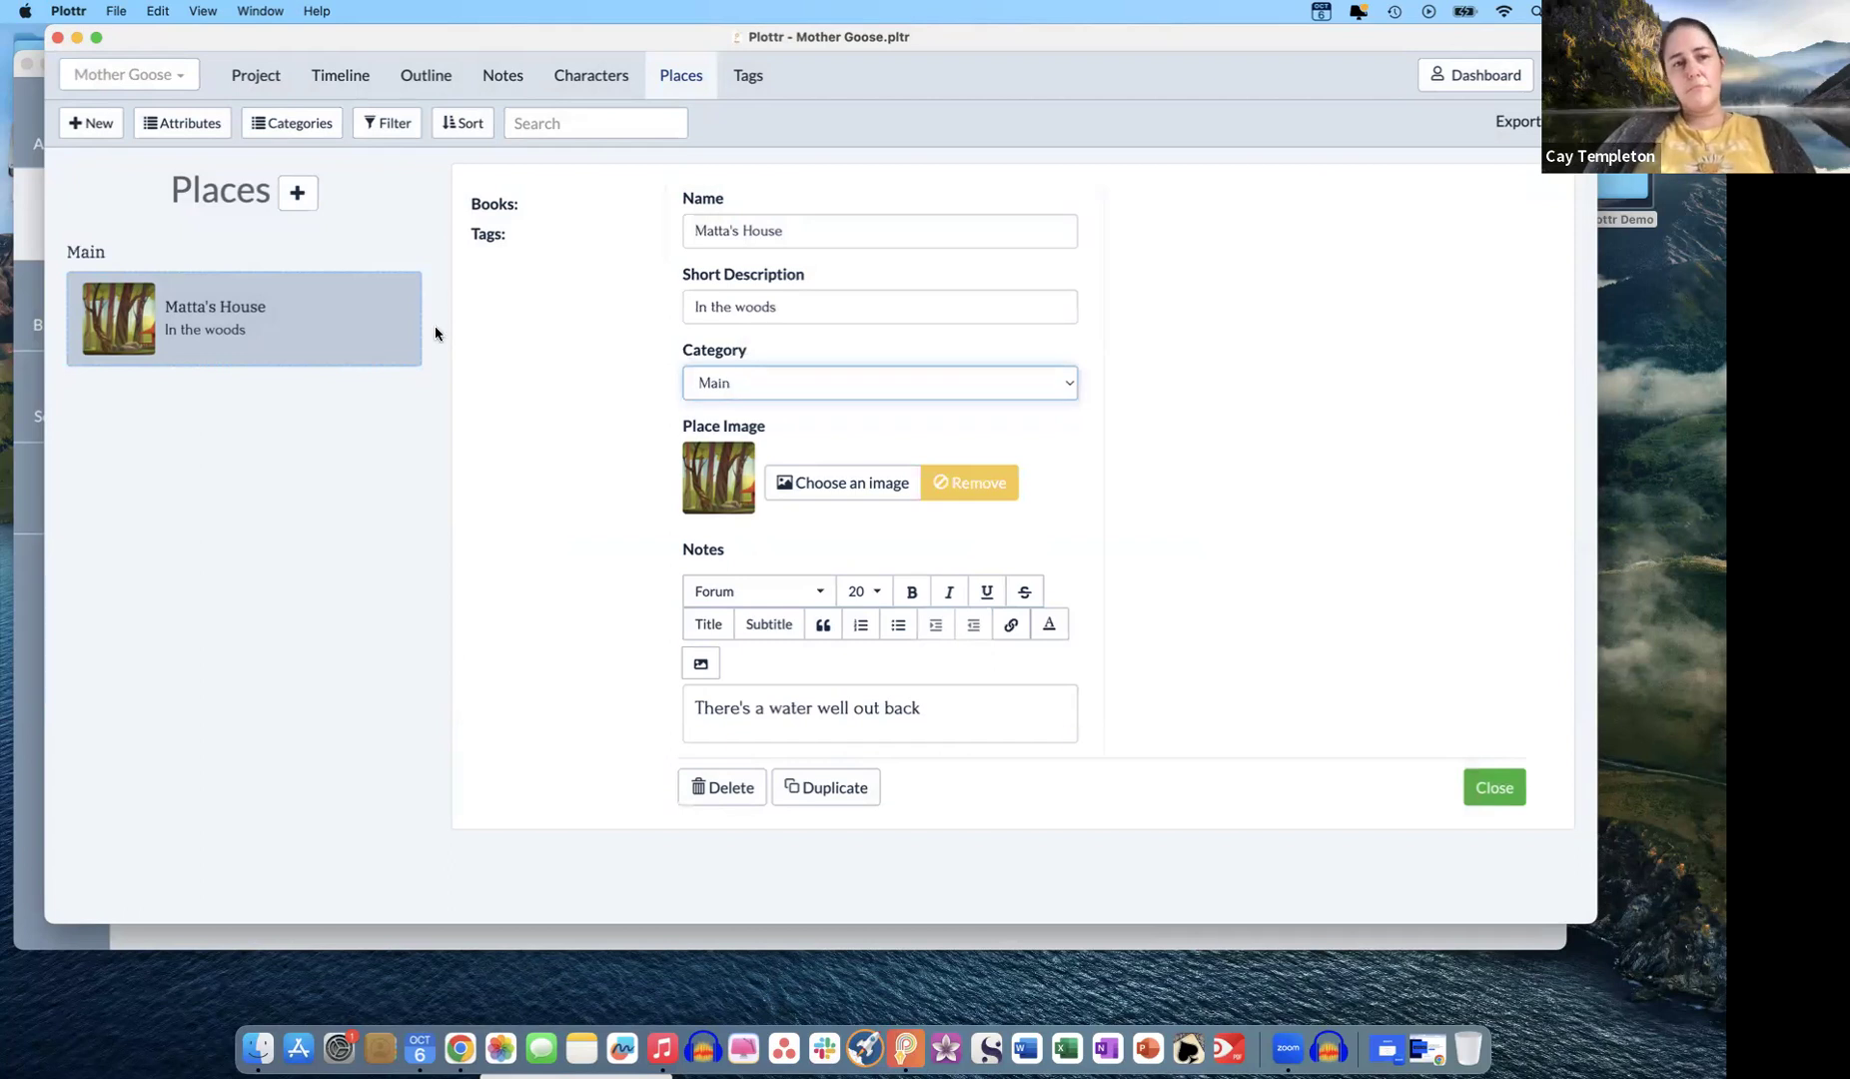
- Add a new place named "Farm - Childhood" with the short description "Pa's Farm" and the category Main
left_click(297, 193)
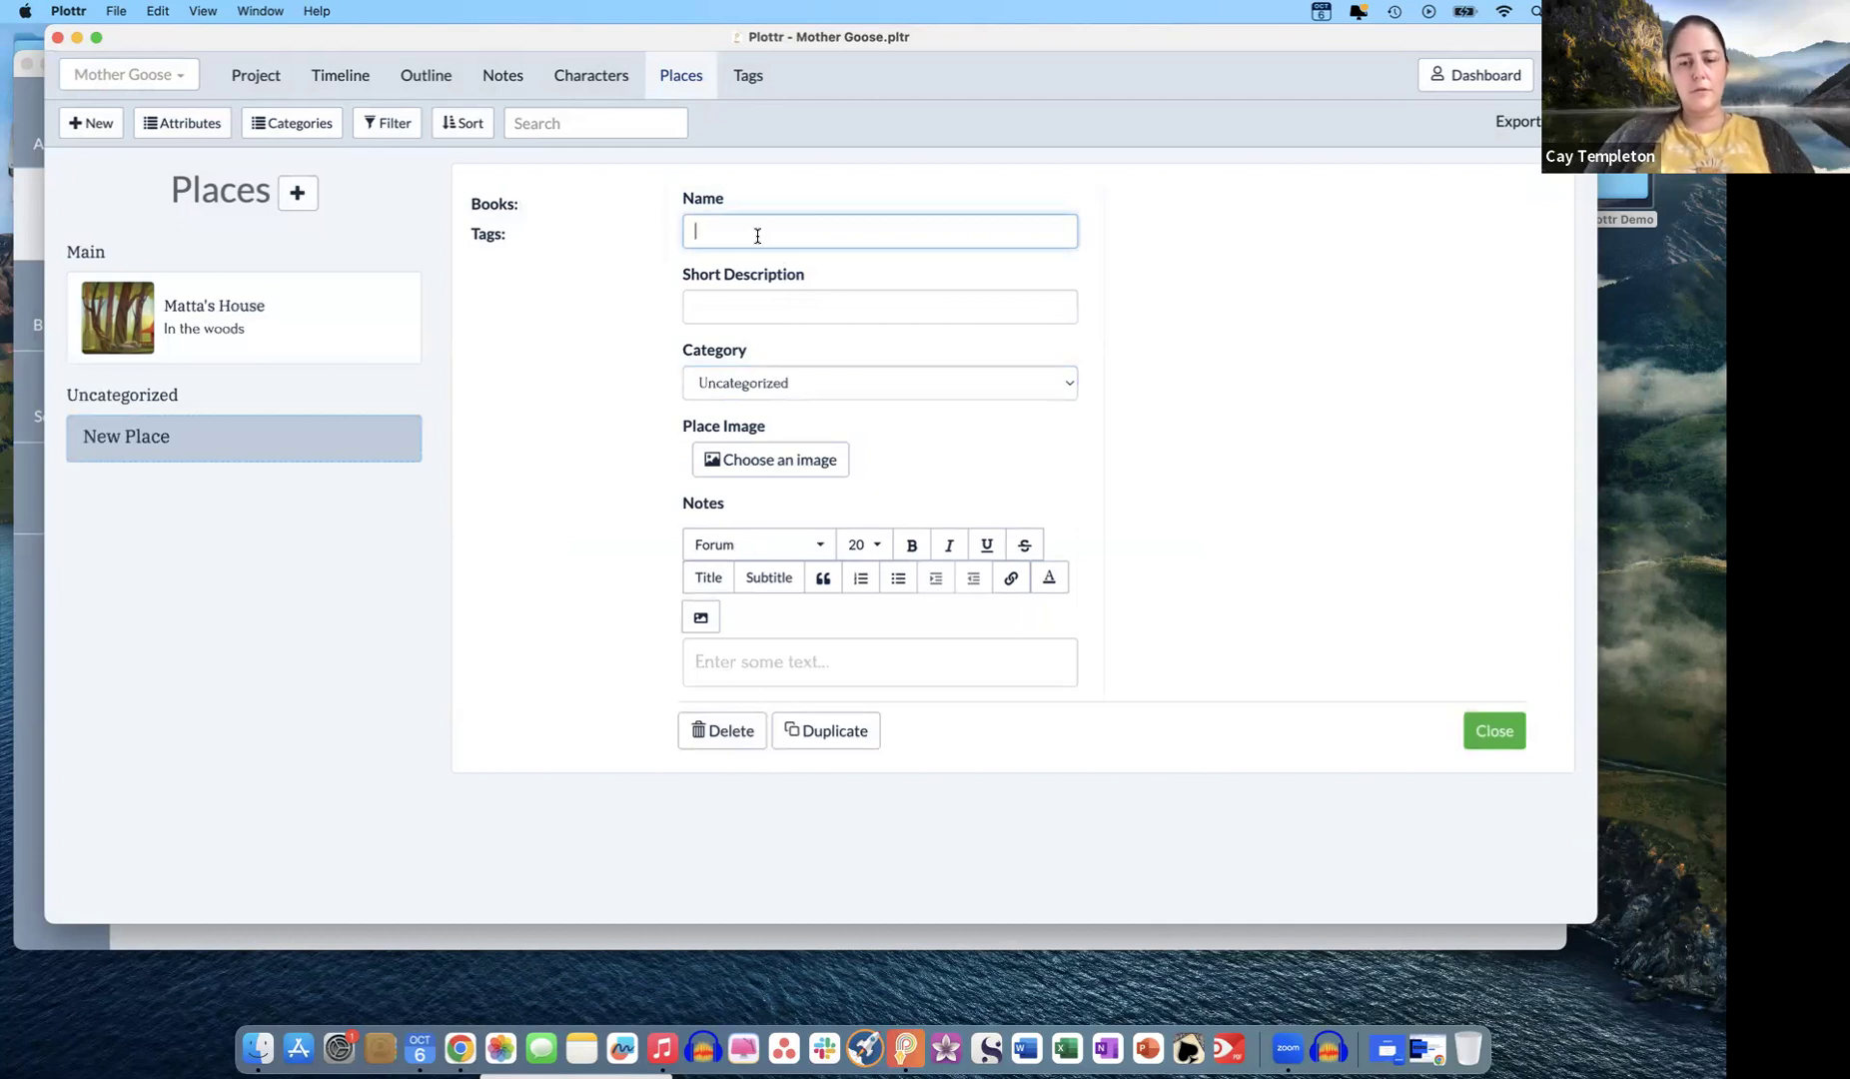
type("Farm - Childhood")
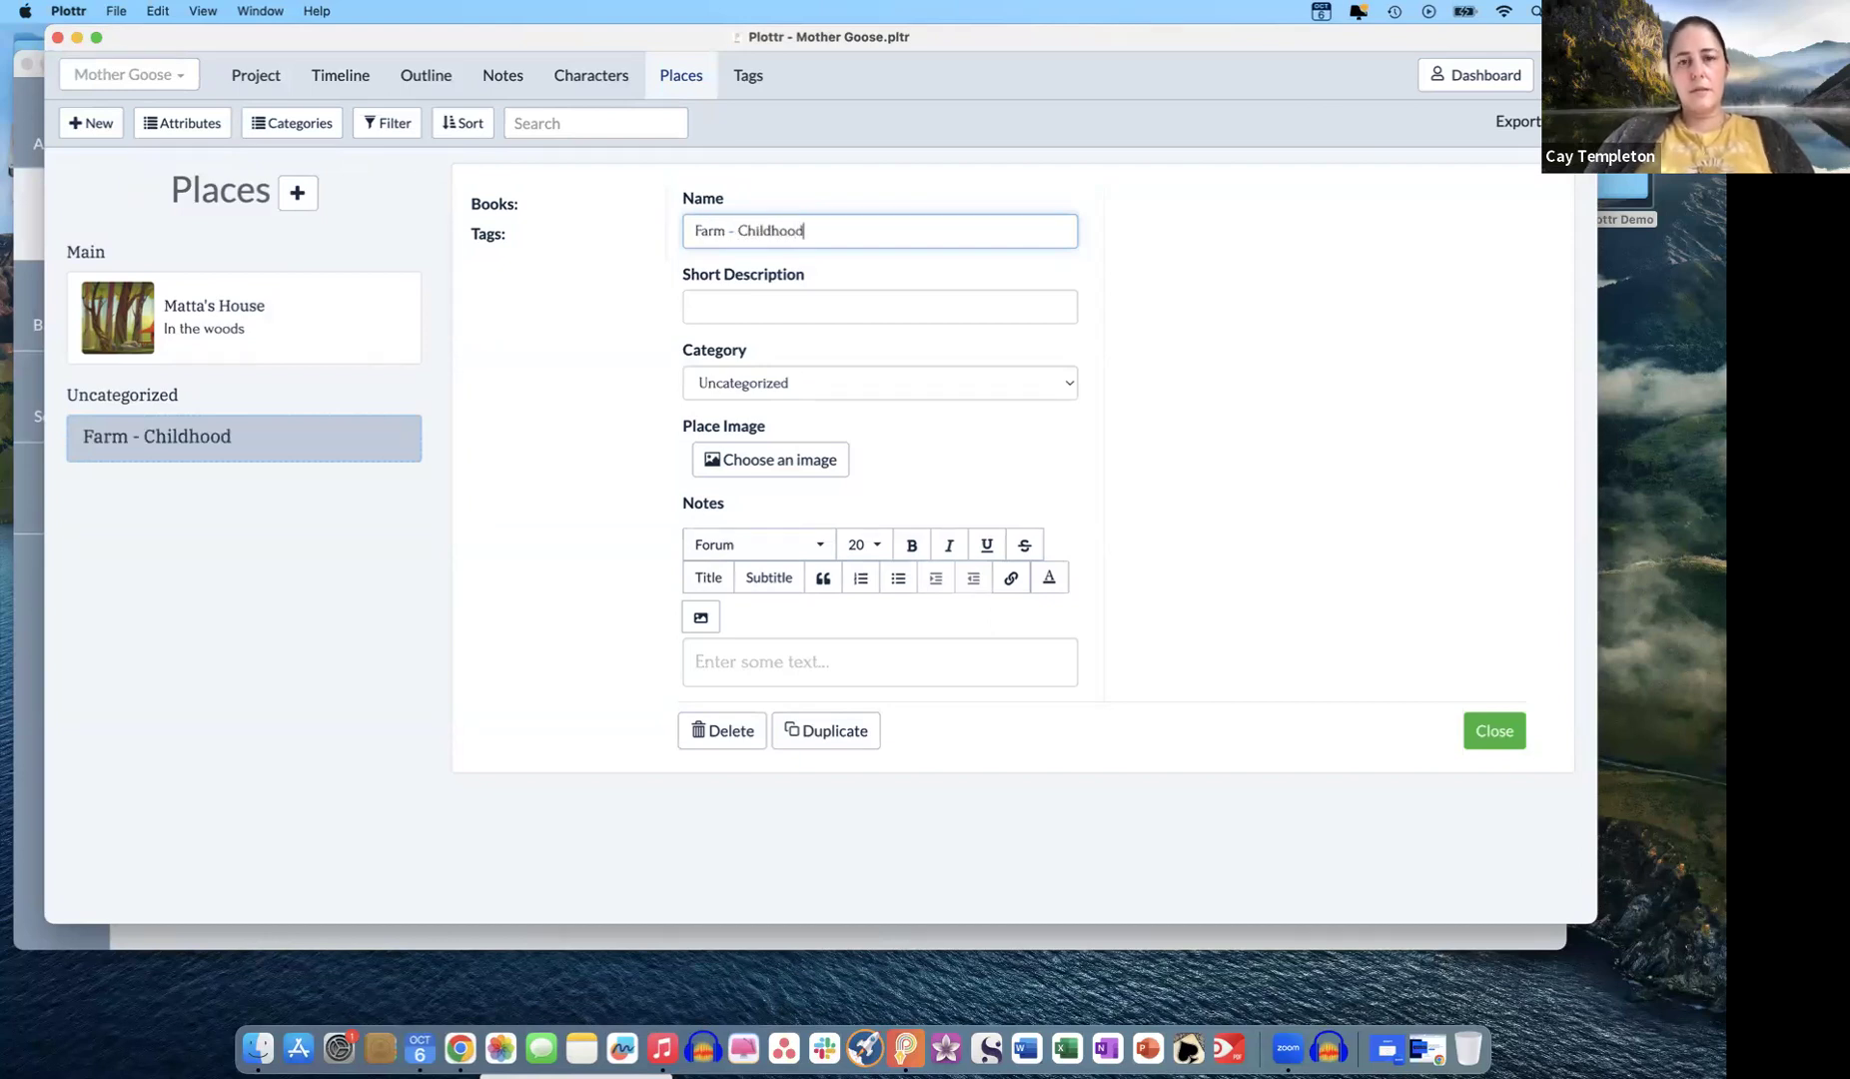
left_click(751, 311)
type("P")
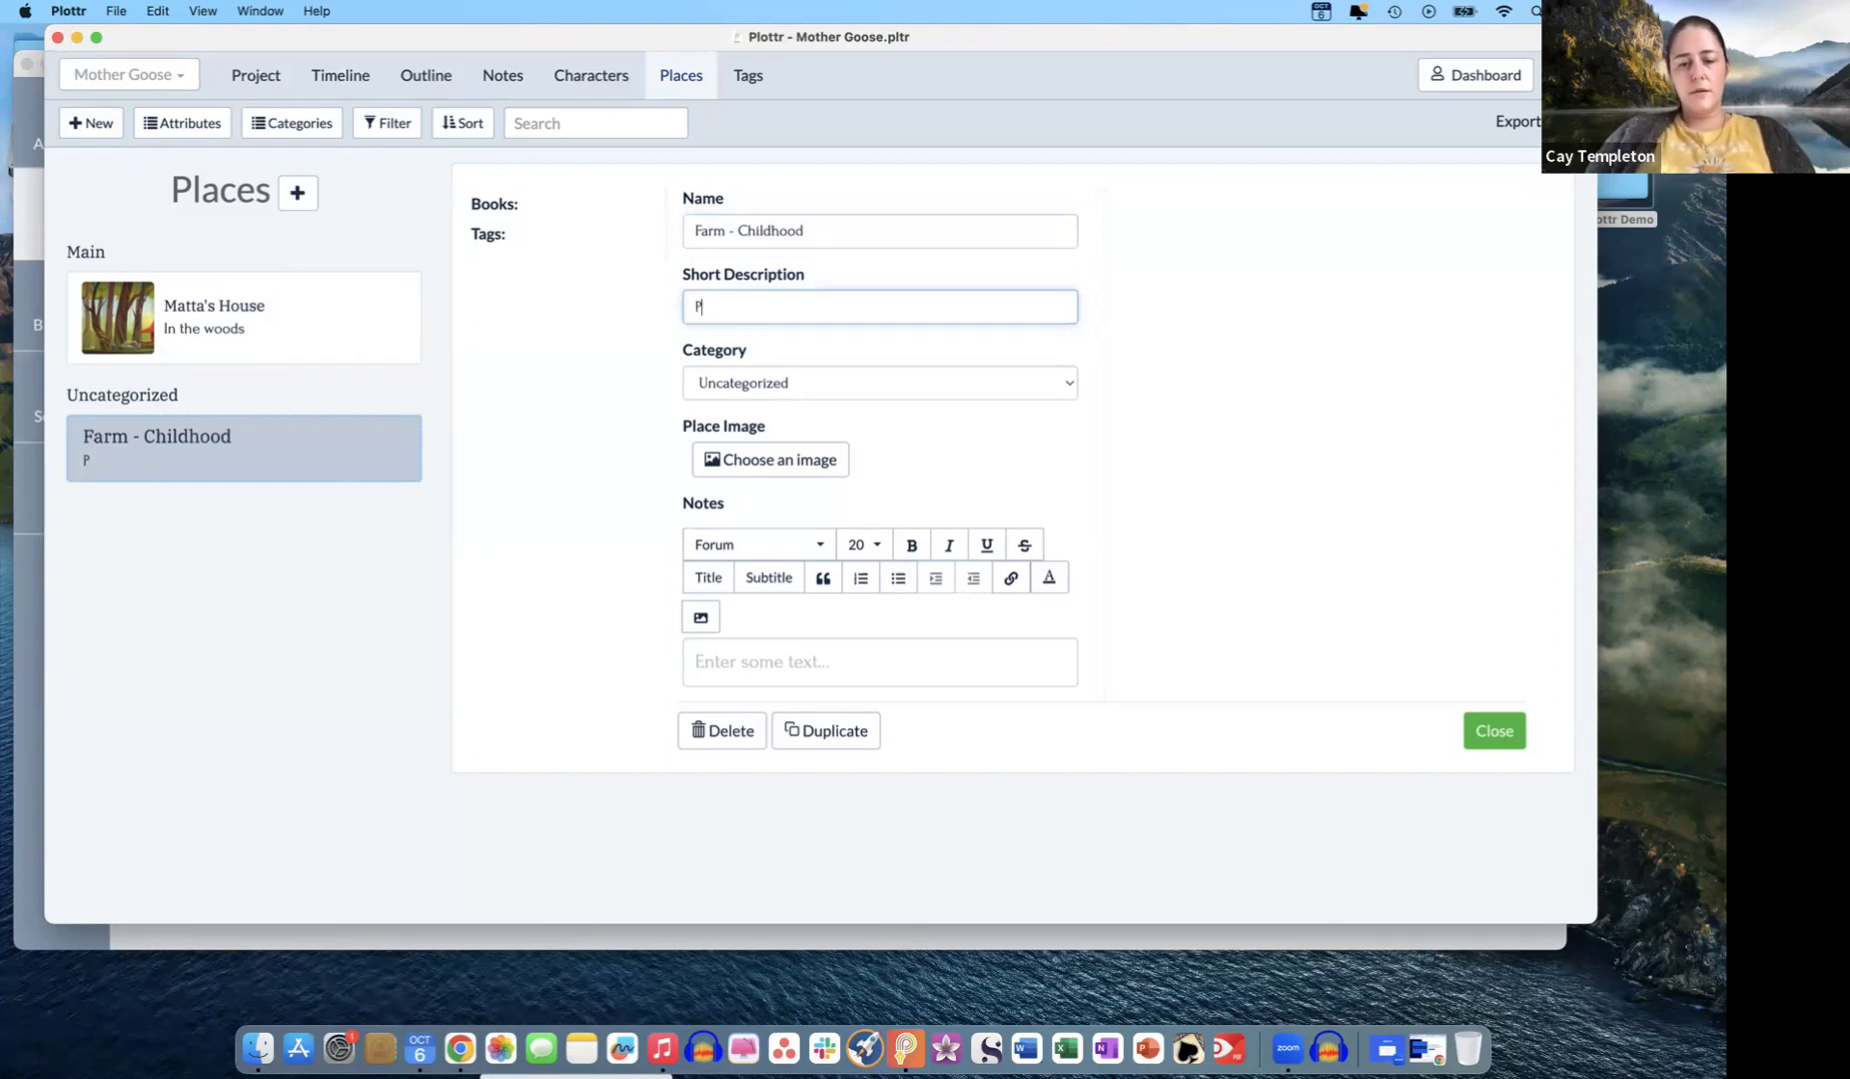
type("a's Farm")
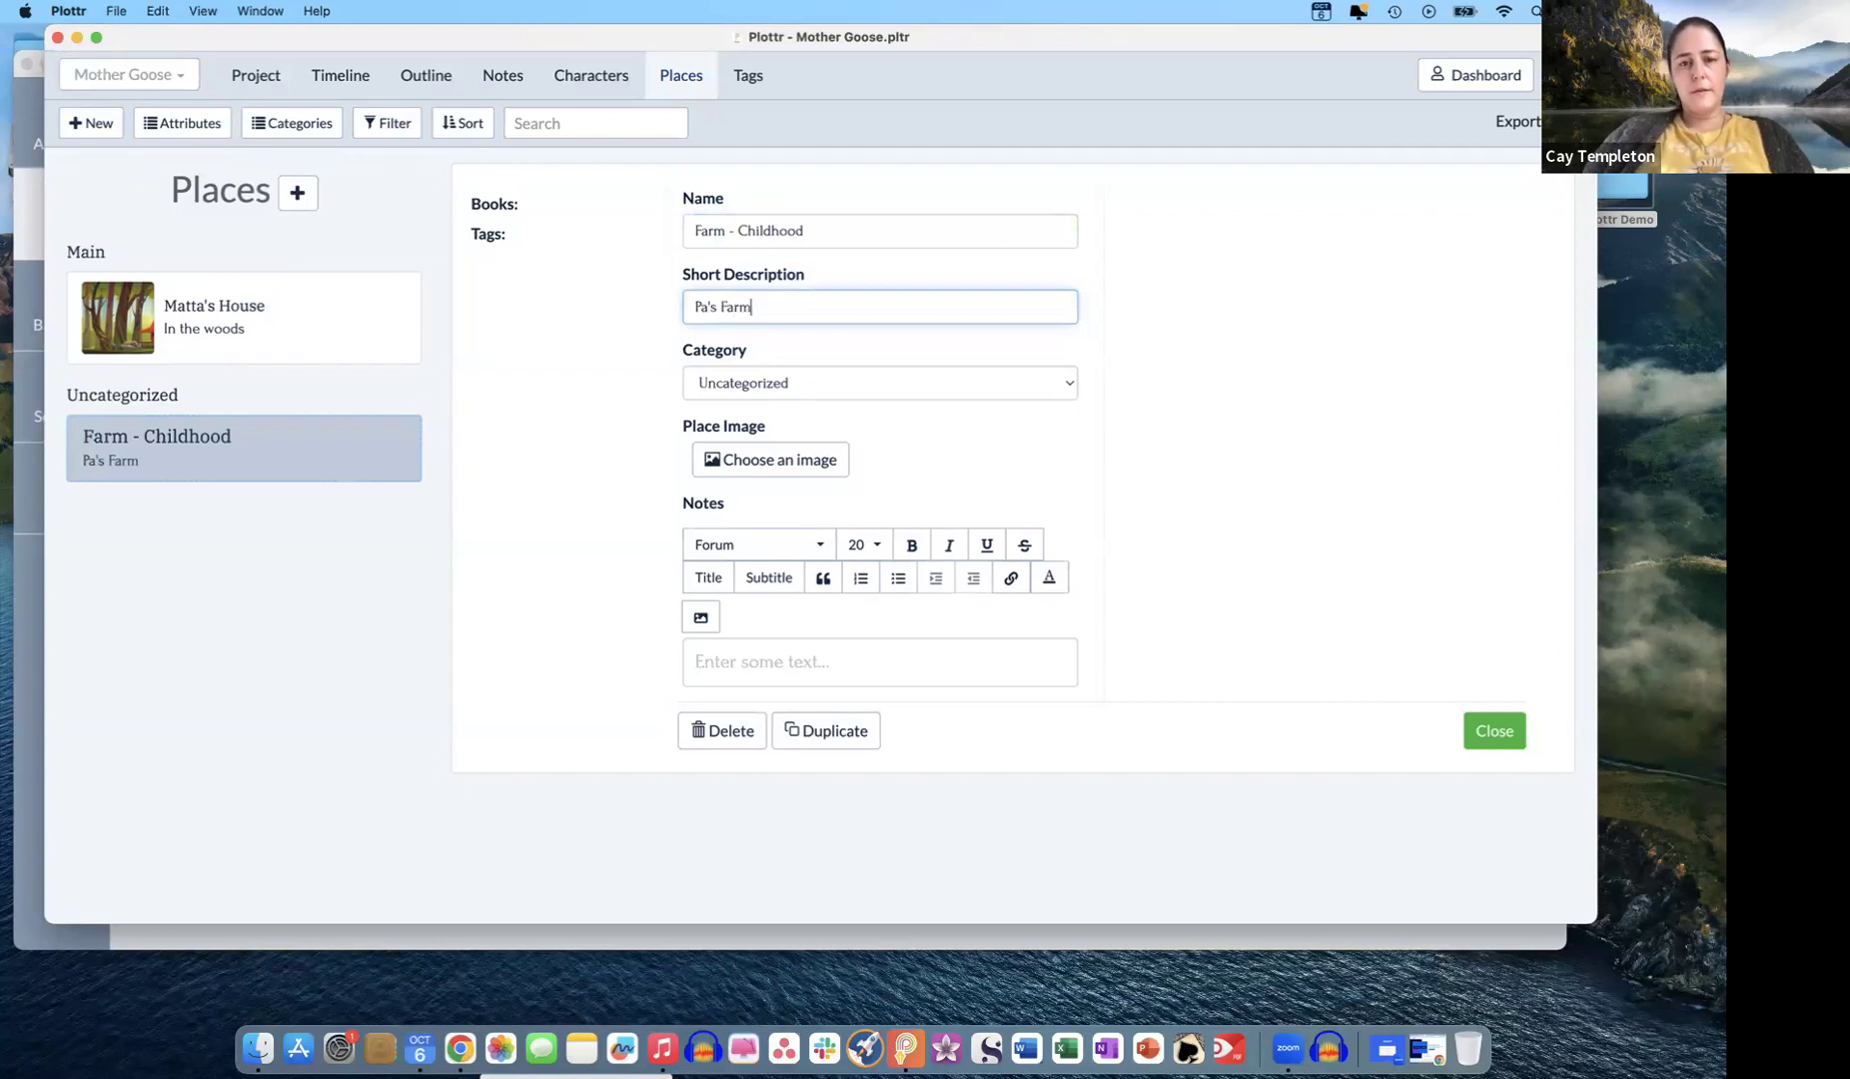
left_click(762, 383)
left_click(741, 337)
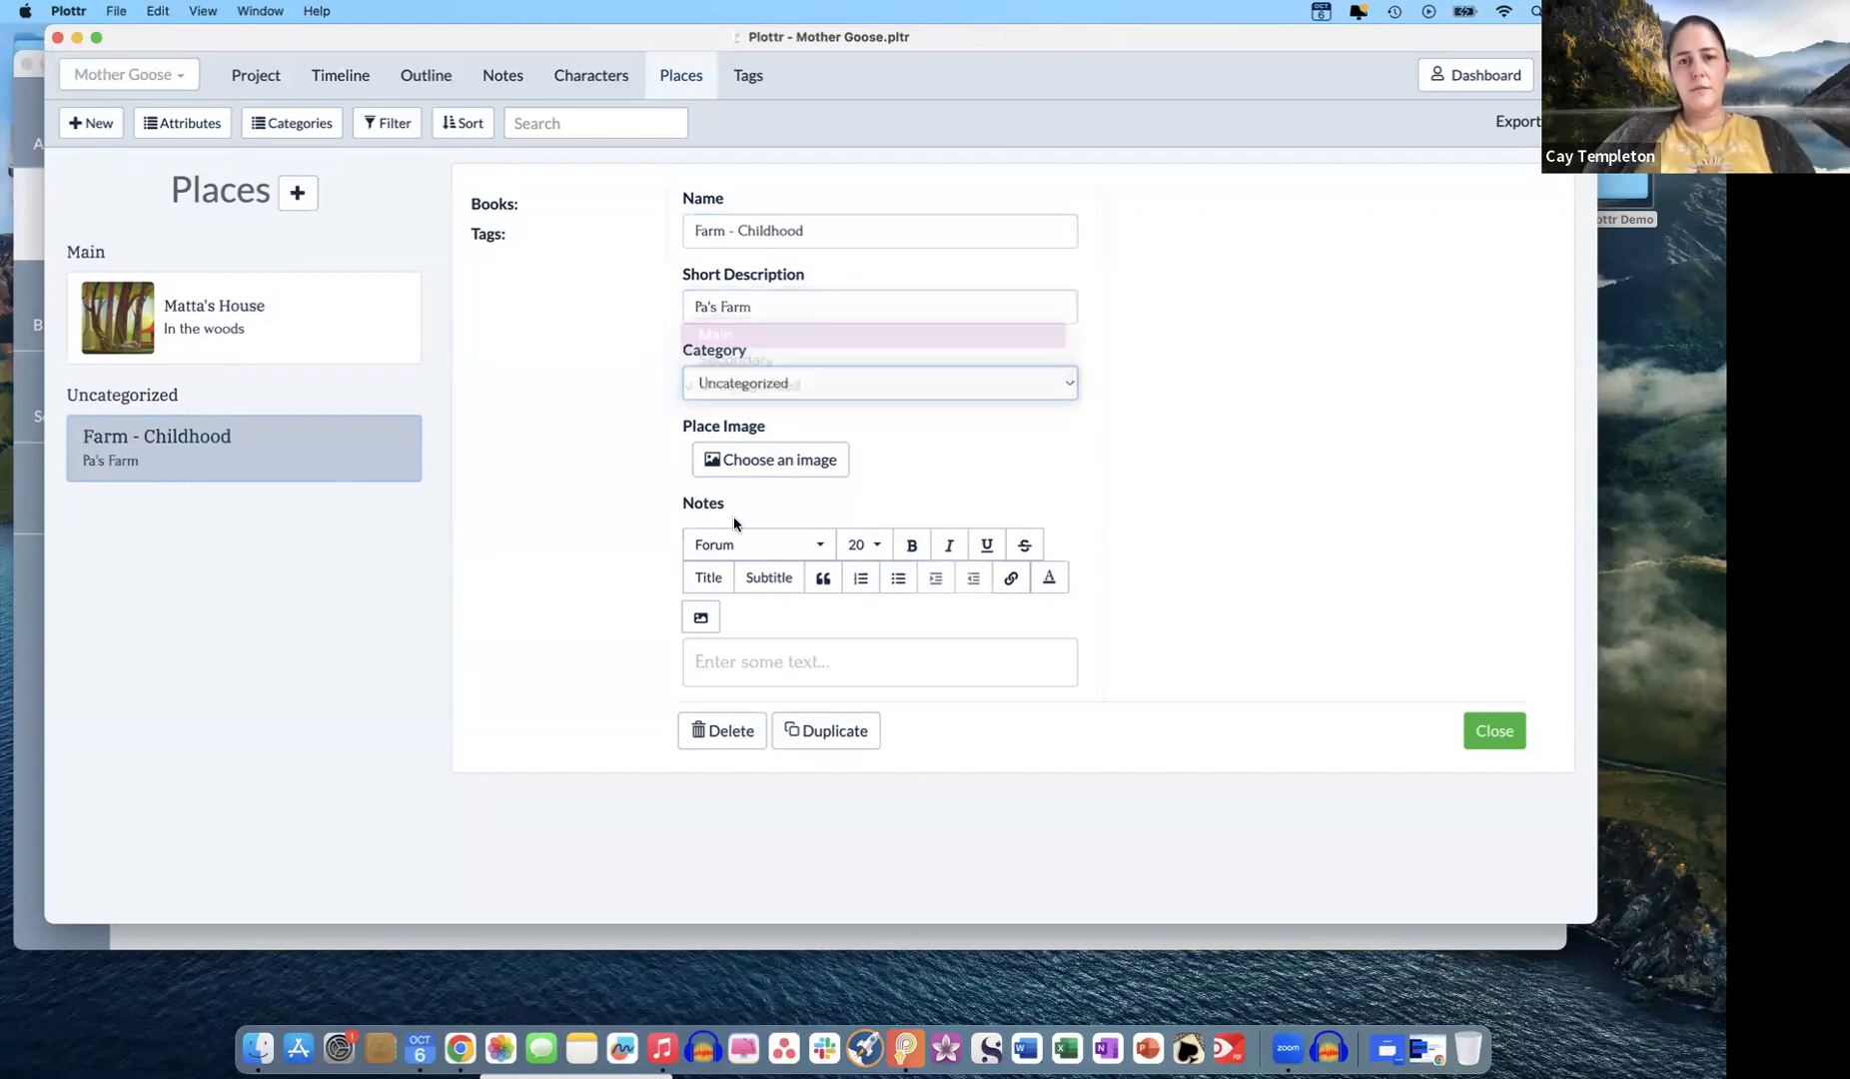
- Upload Farm.jpg from the Locations folder and use it as the place image for Farm - Childhood
left_click(745, 462)
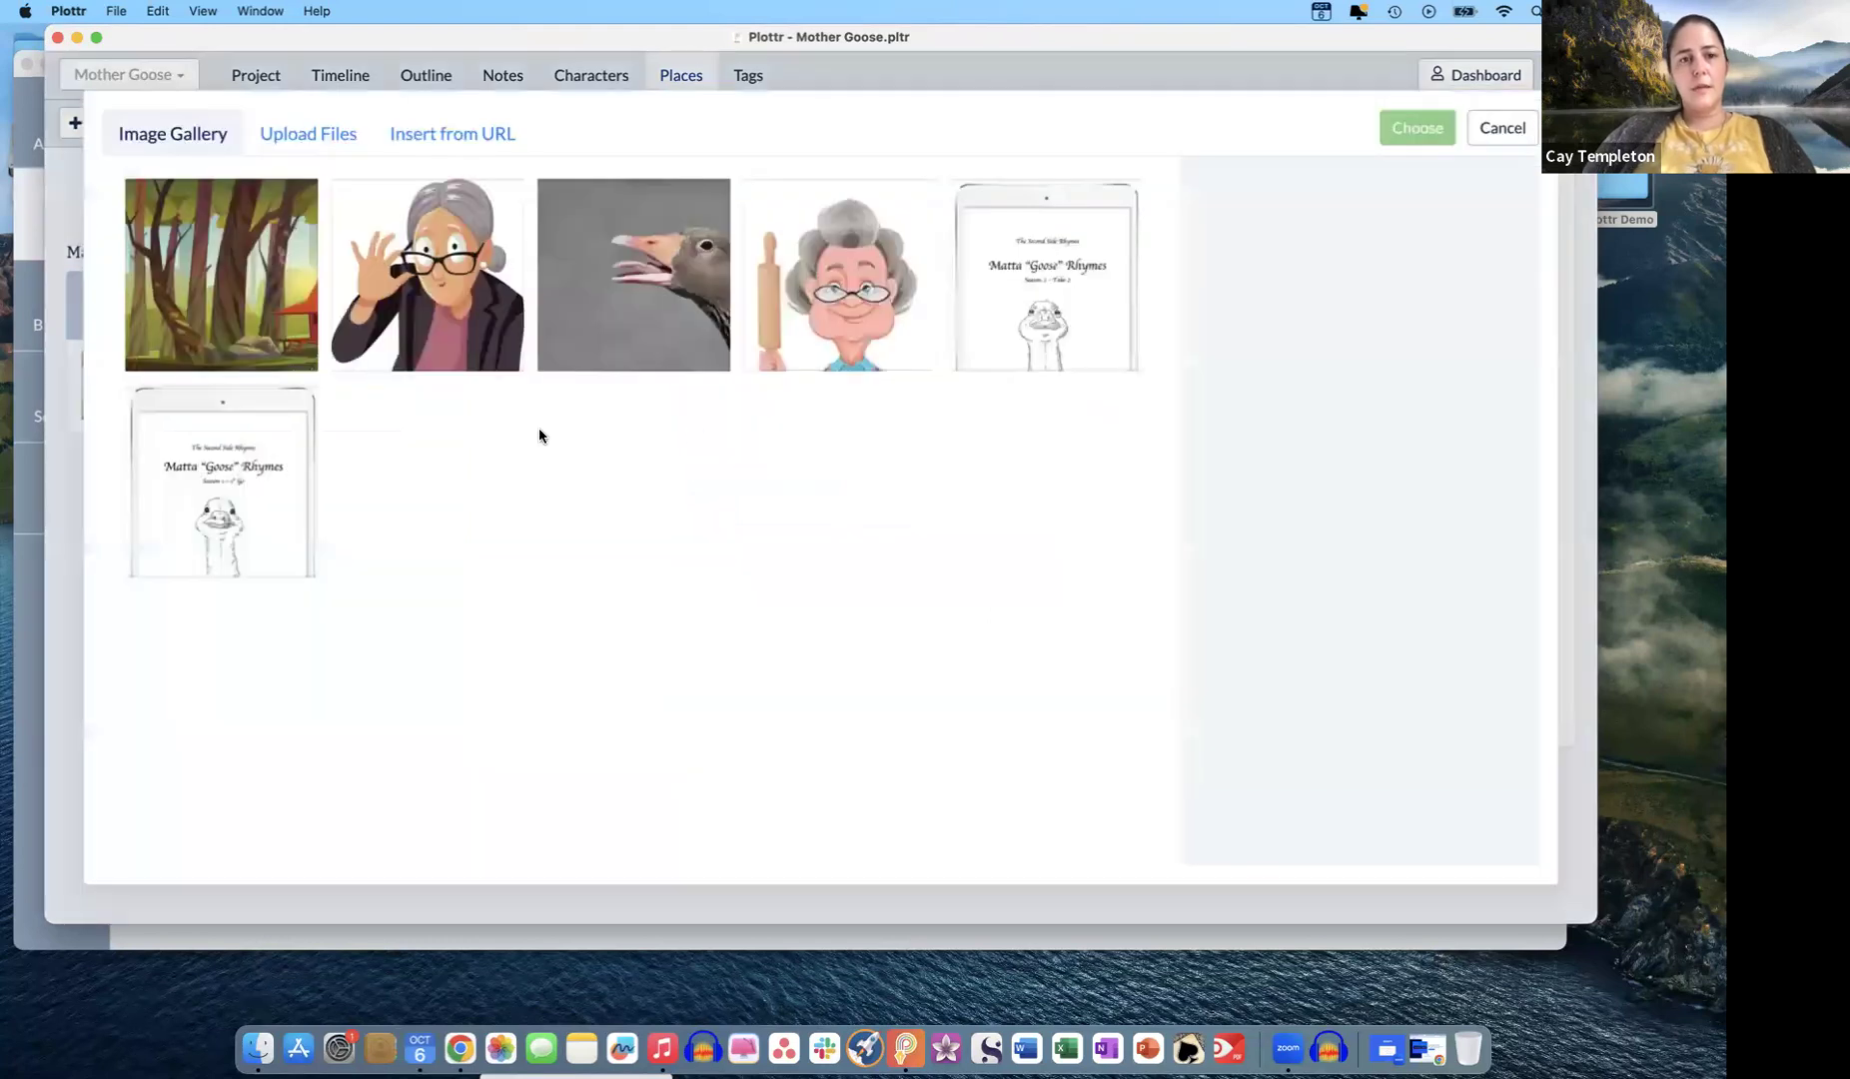
left_click(305, 133)
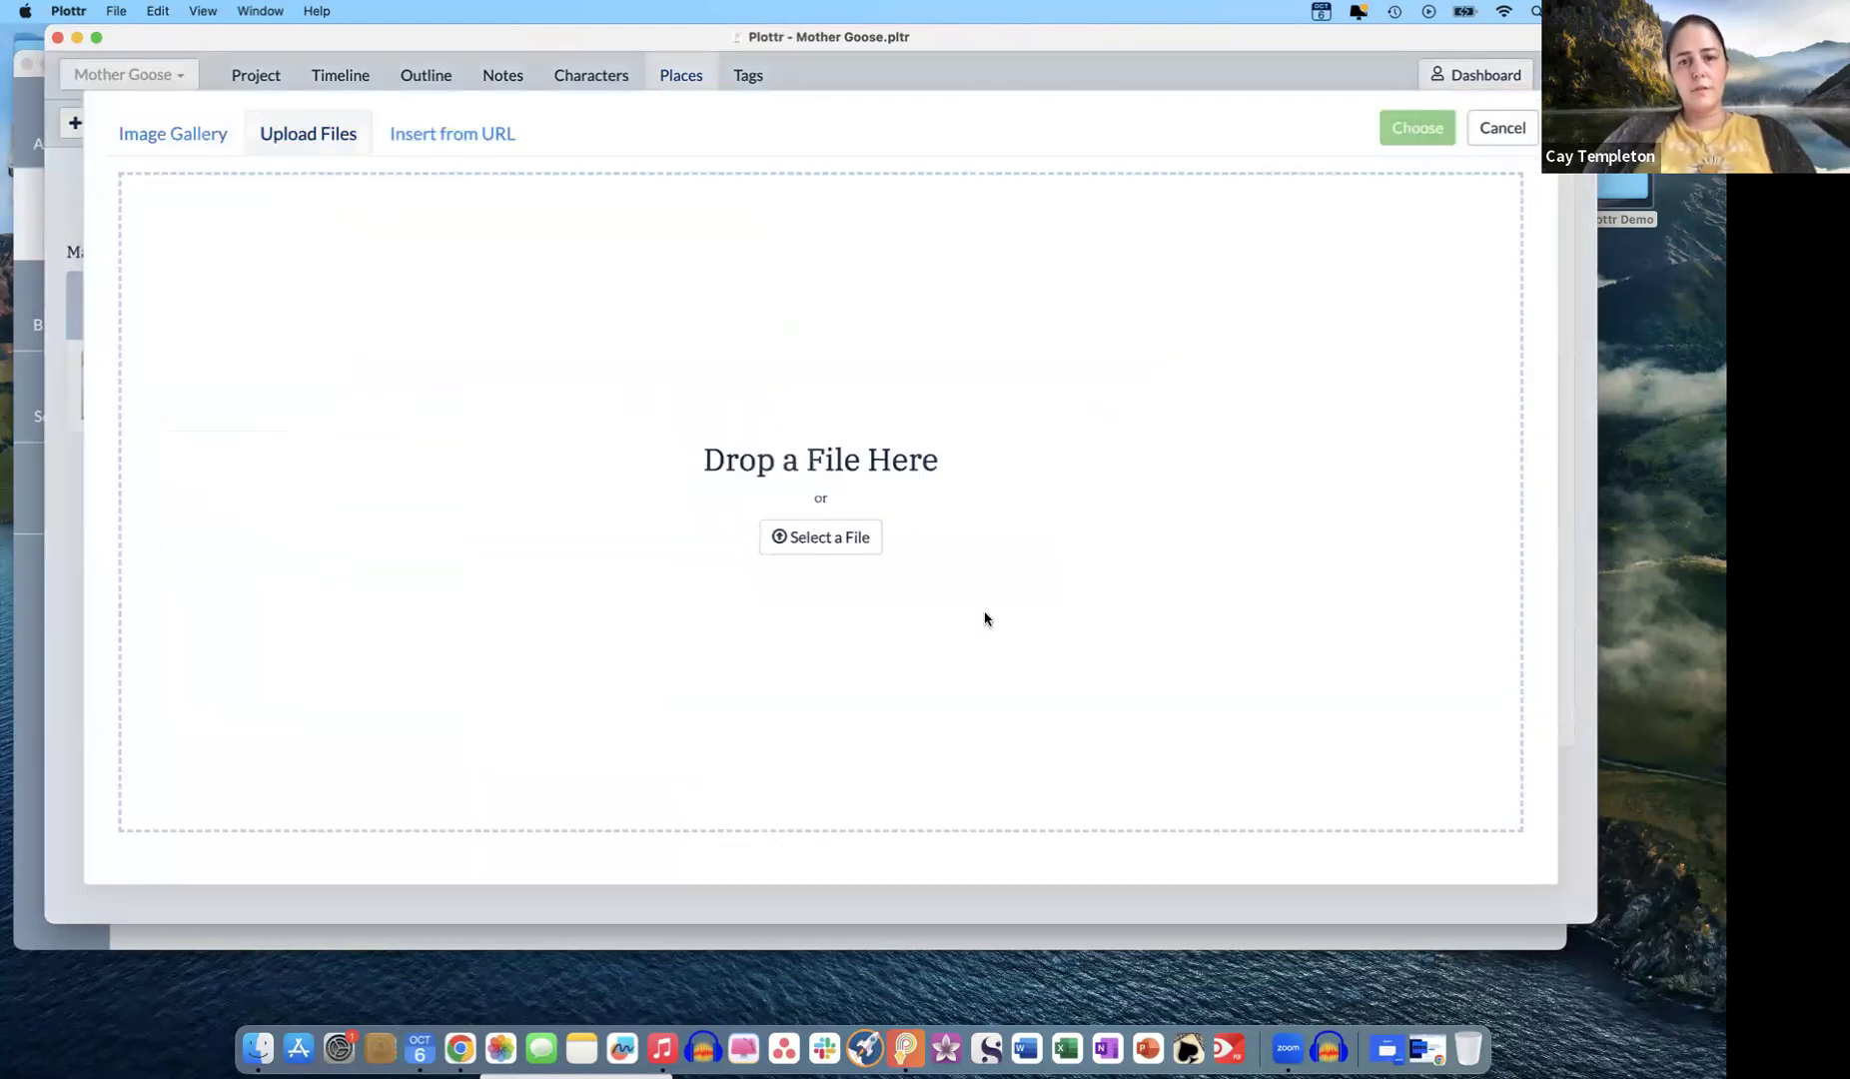
left_click(823, 535)
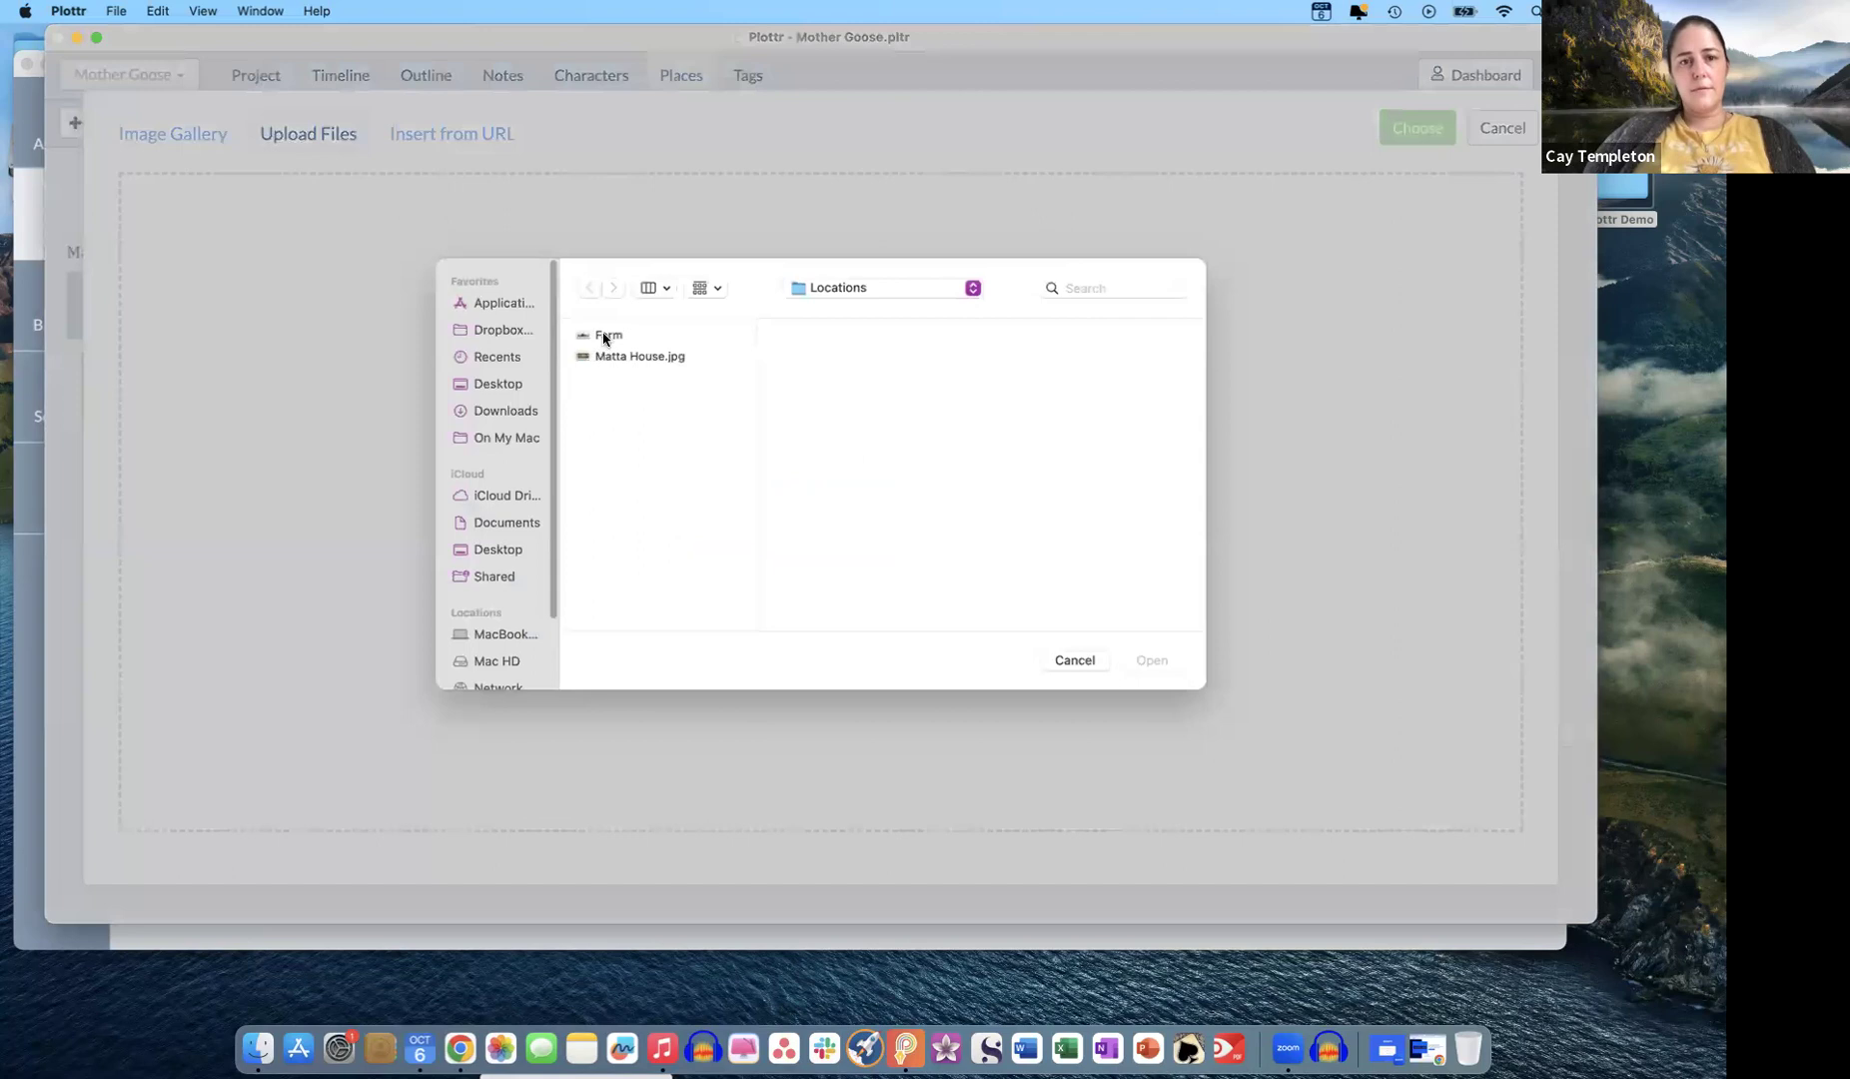
left_click(605, 336)
left_click(1152, 663)
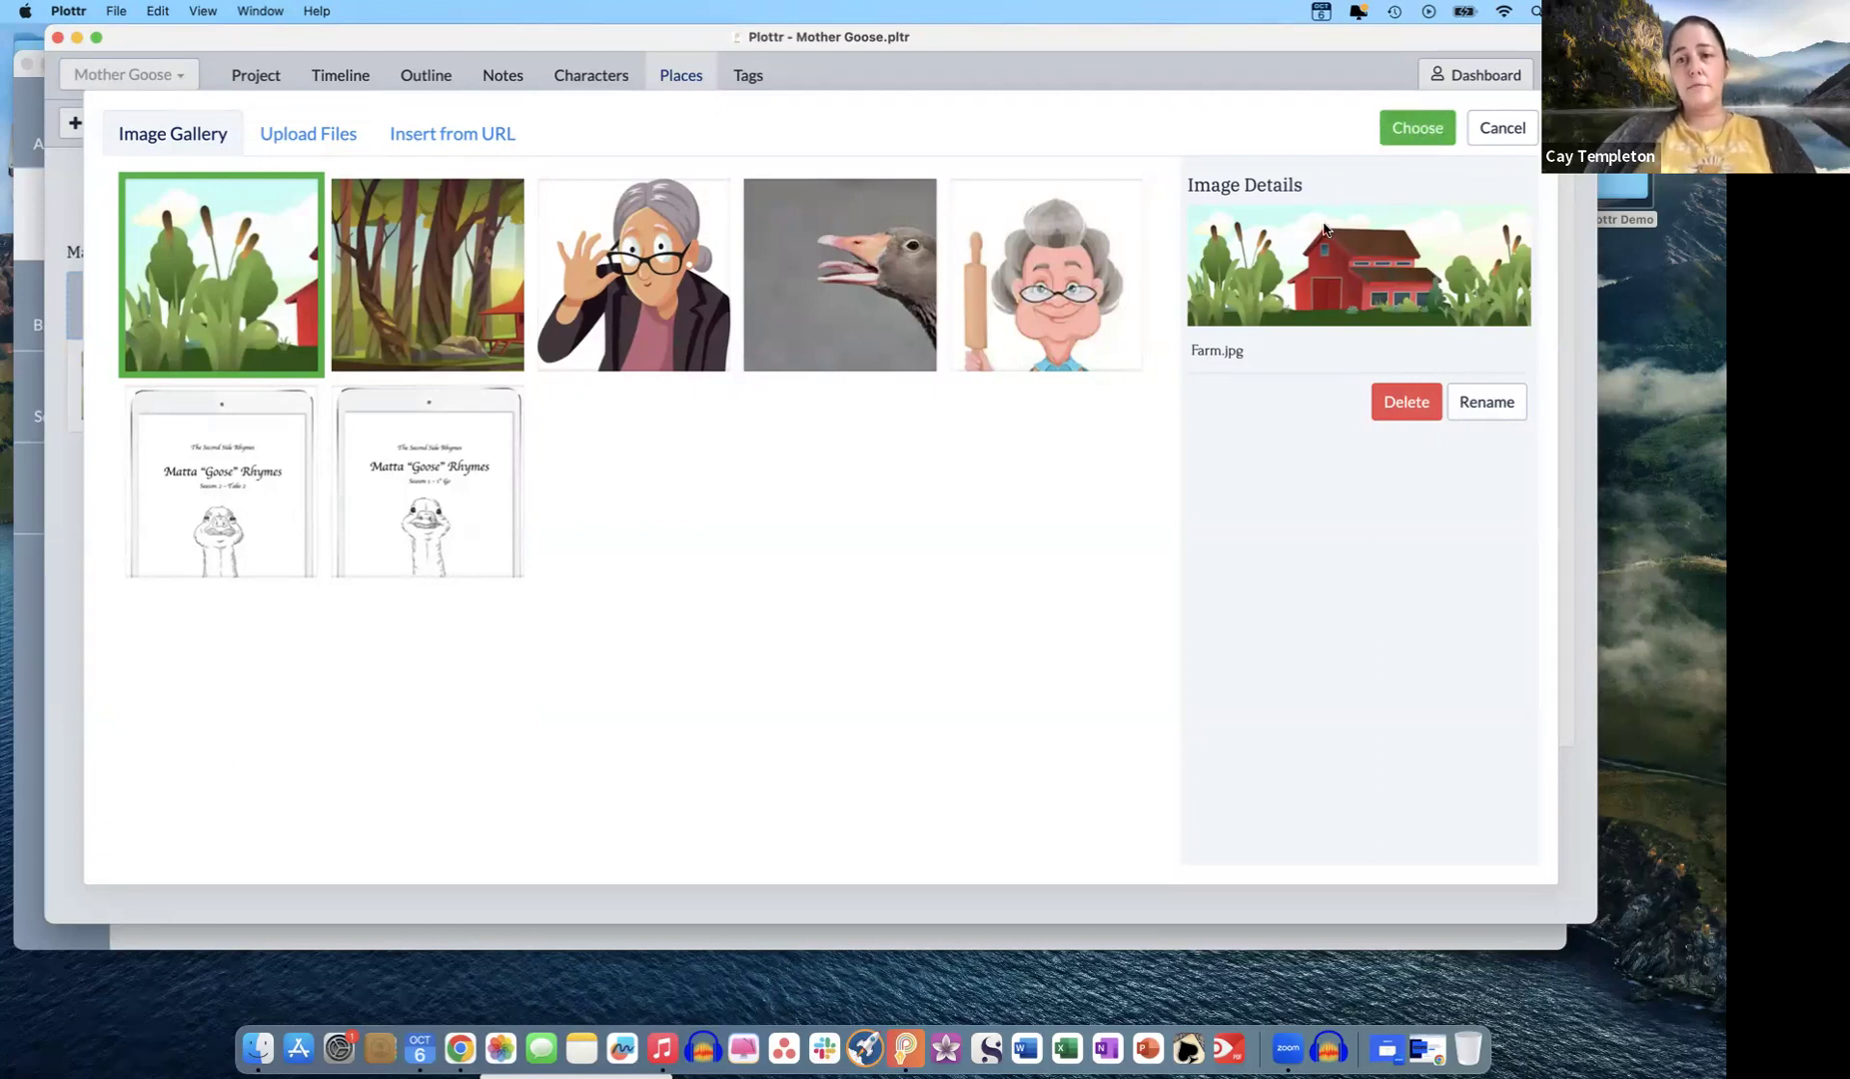
left_click(1413, 129)
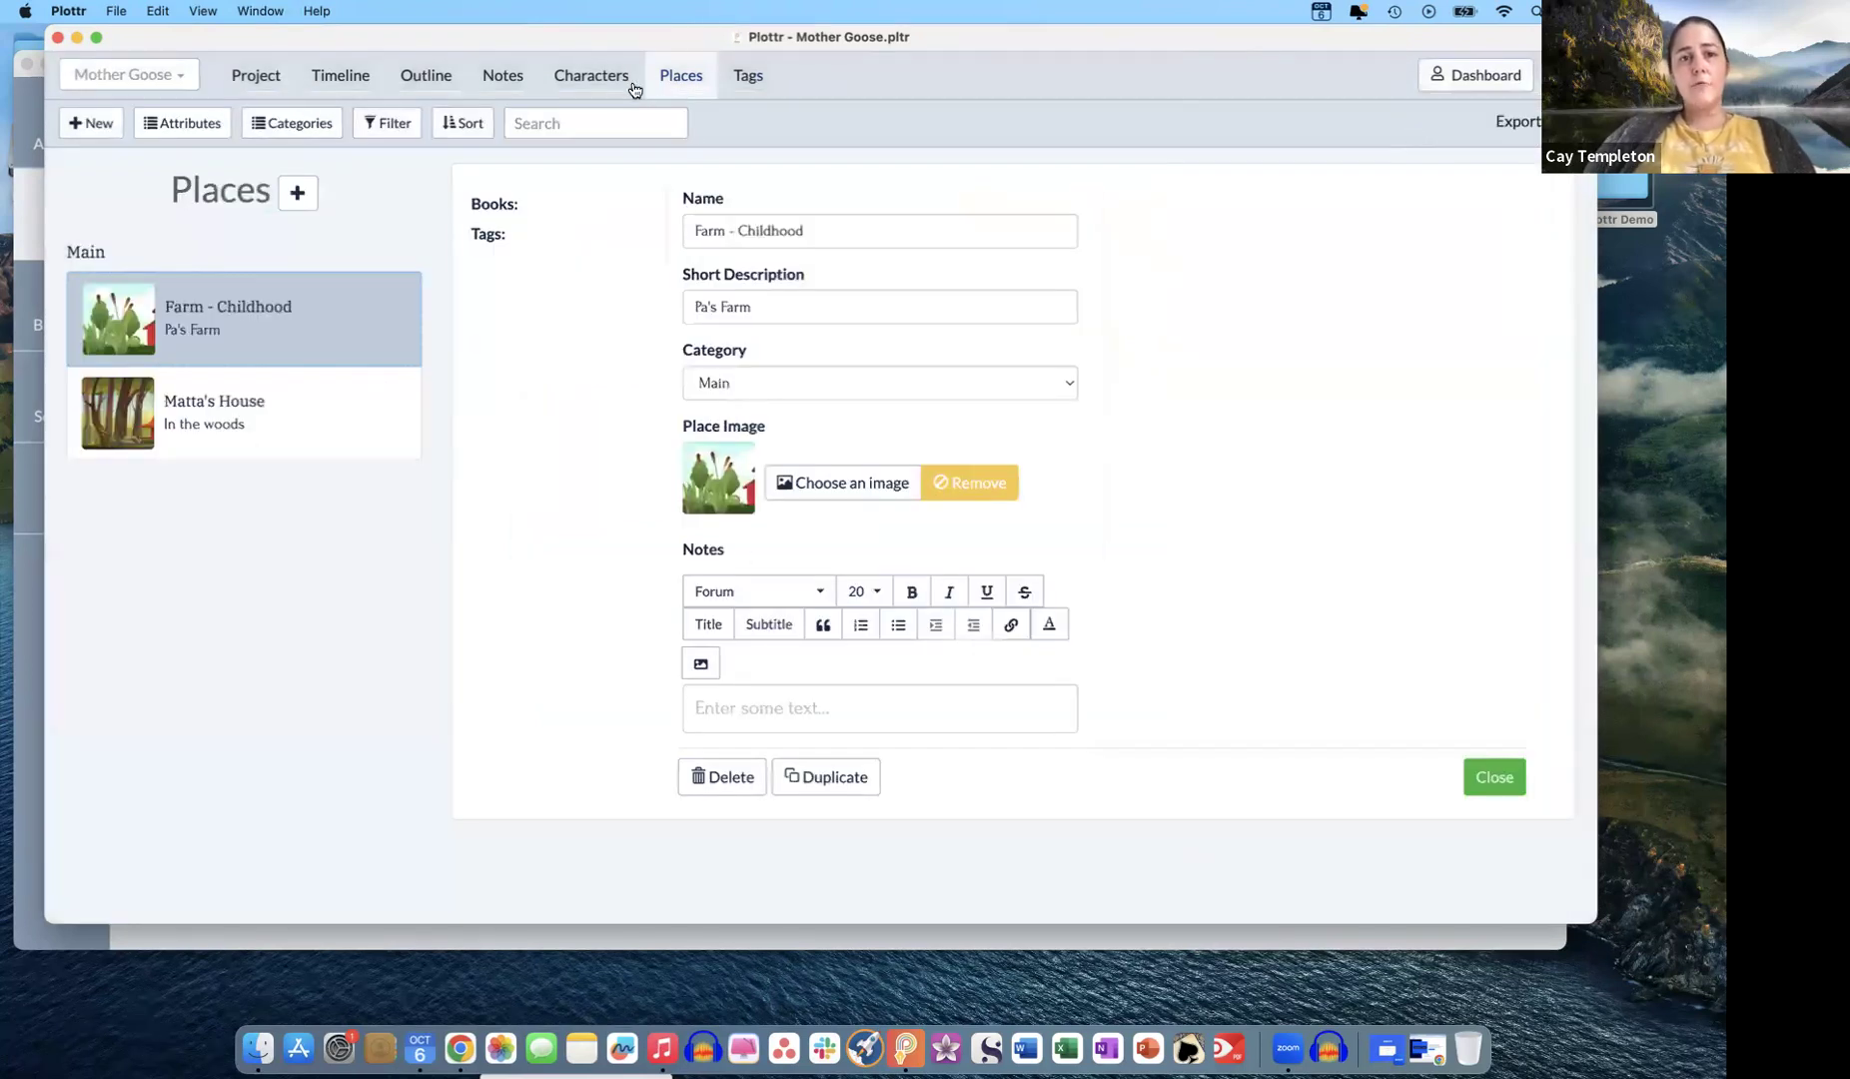
- Add a new project note named "Jigger Jaggers" with the note text "Lightning"
left_click(757, 84)
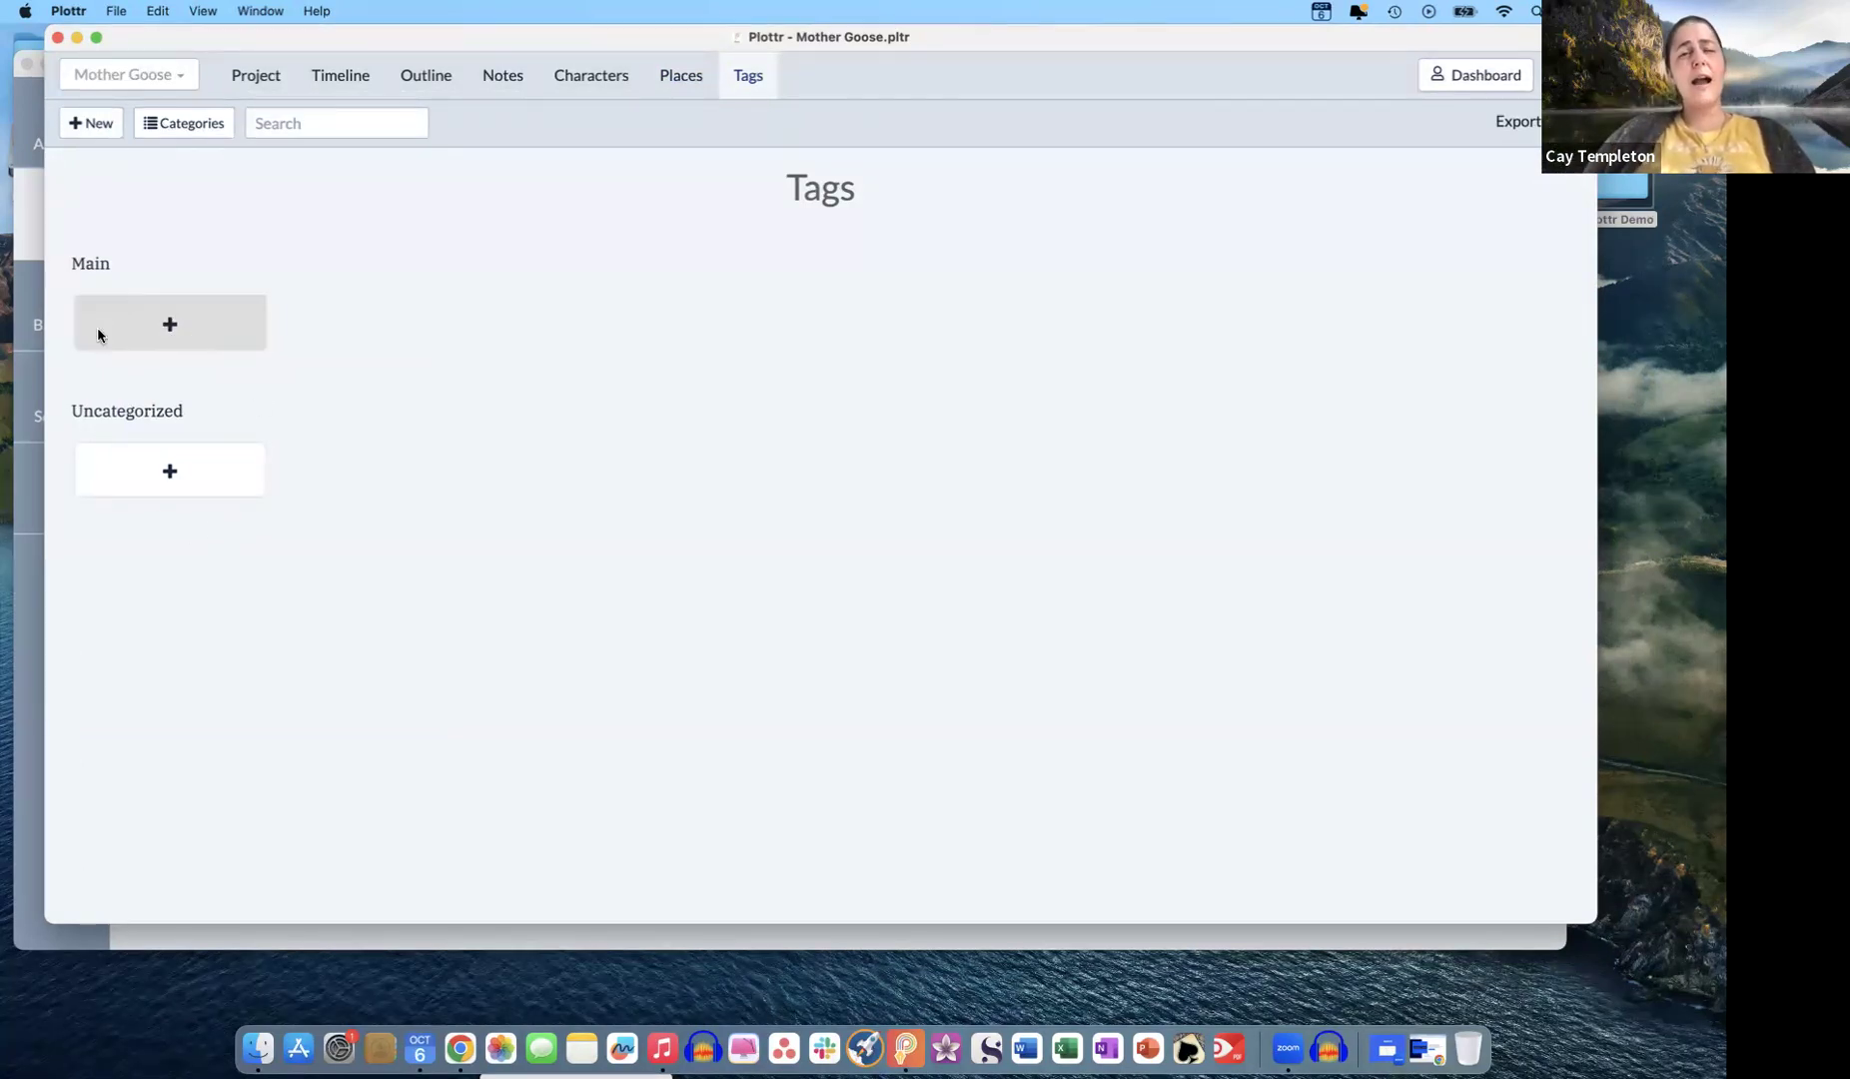
left_click(502, 78)
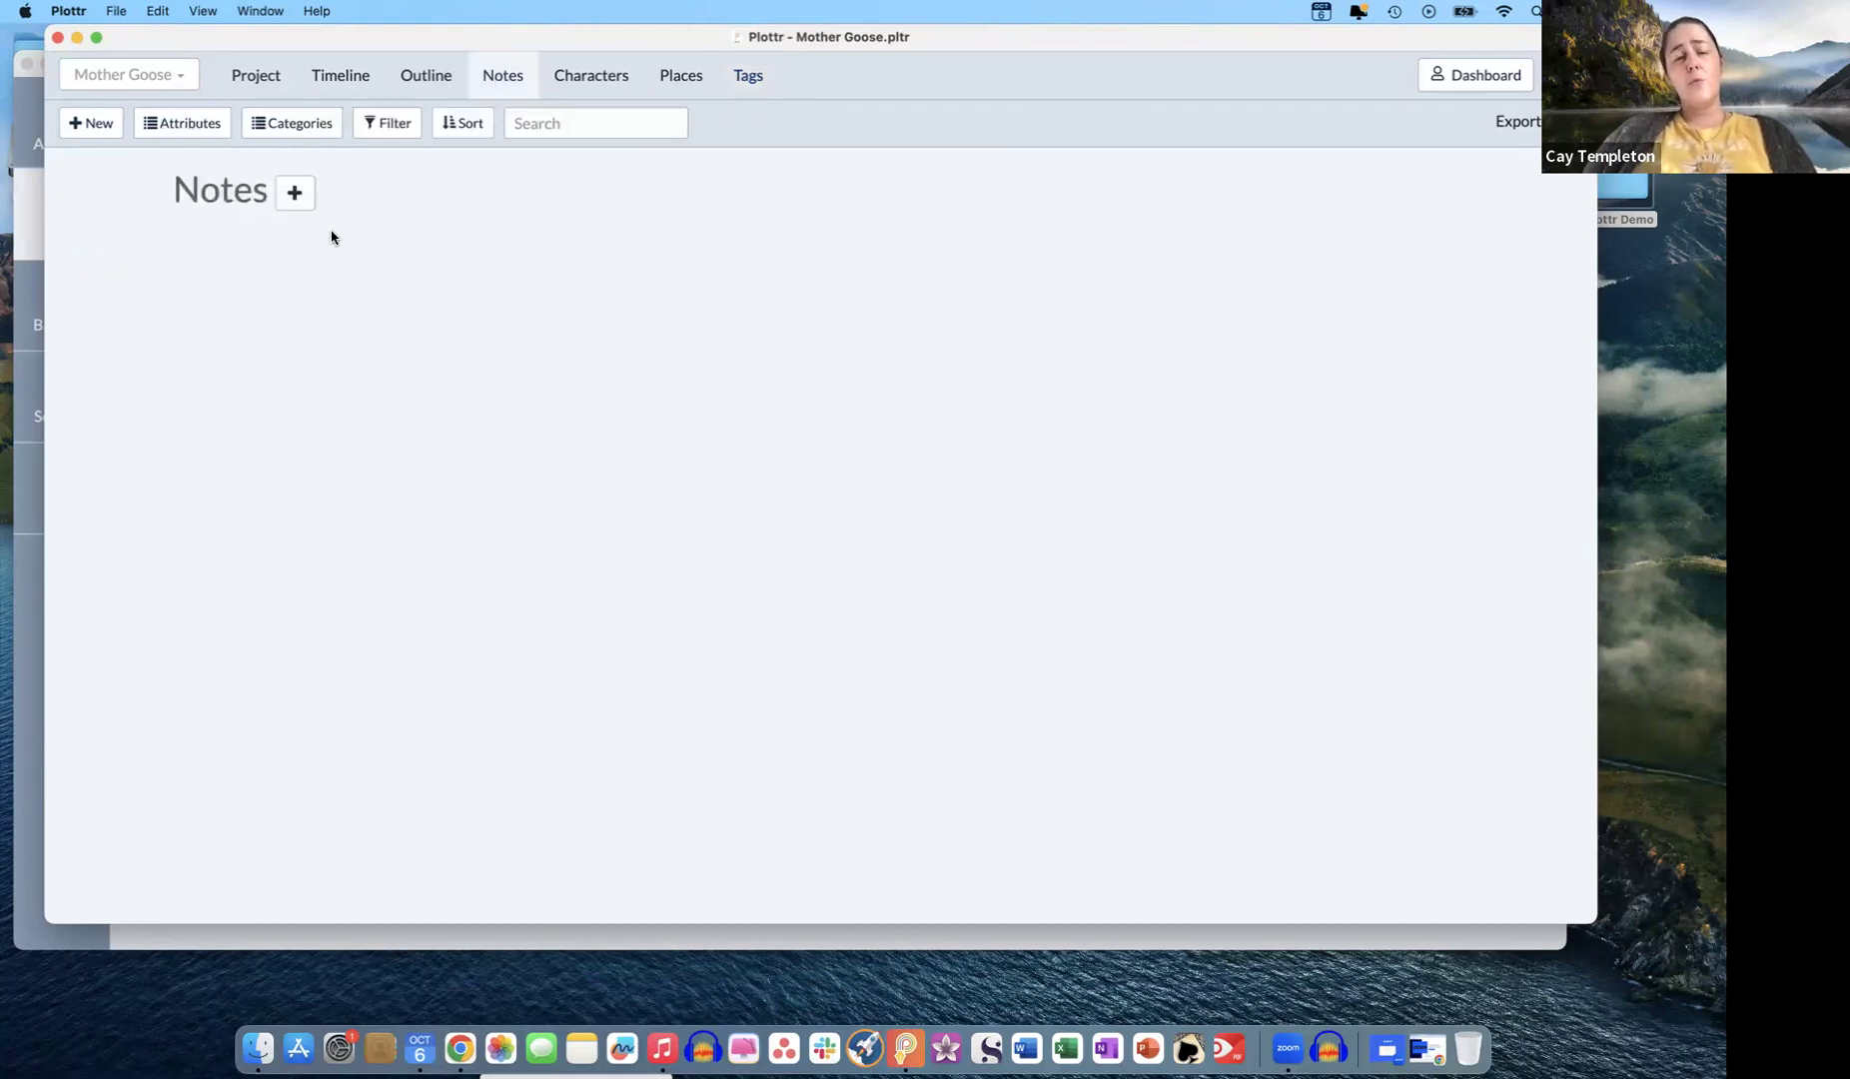
left_click(295, 200)
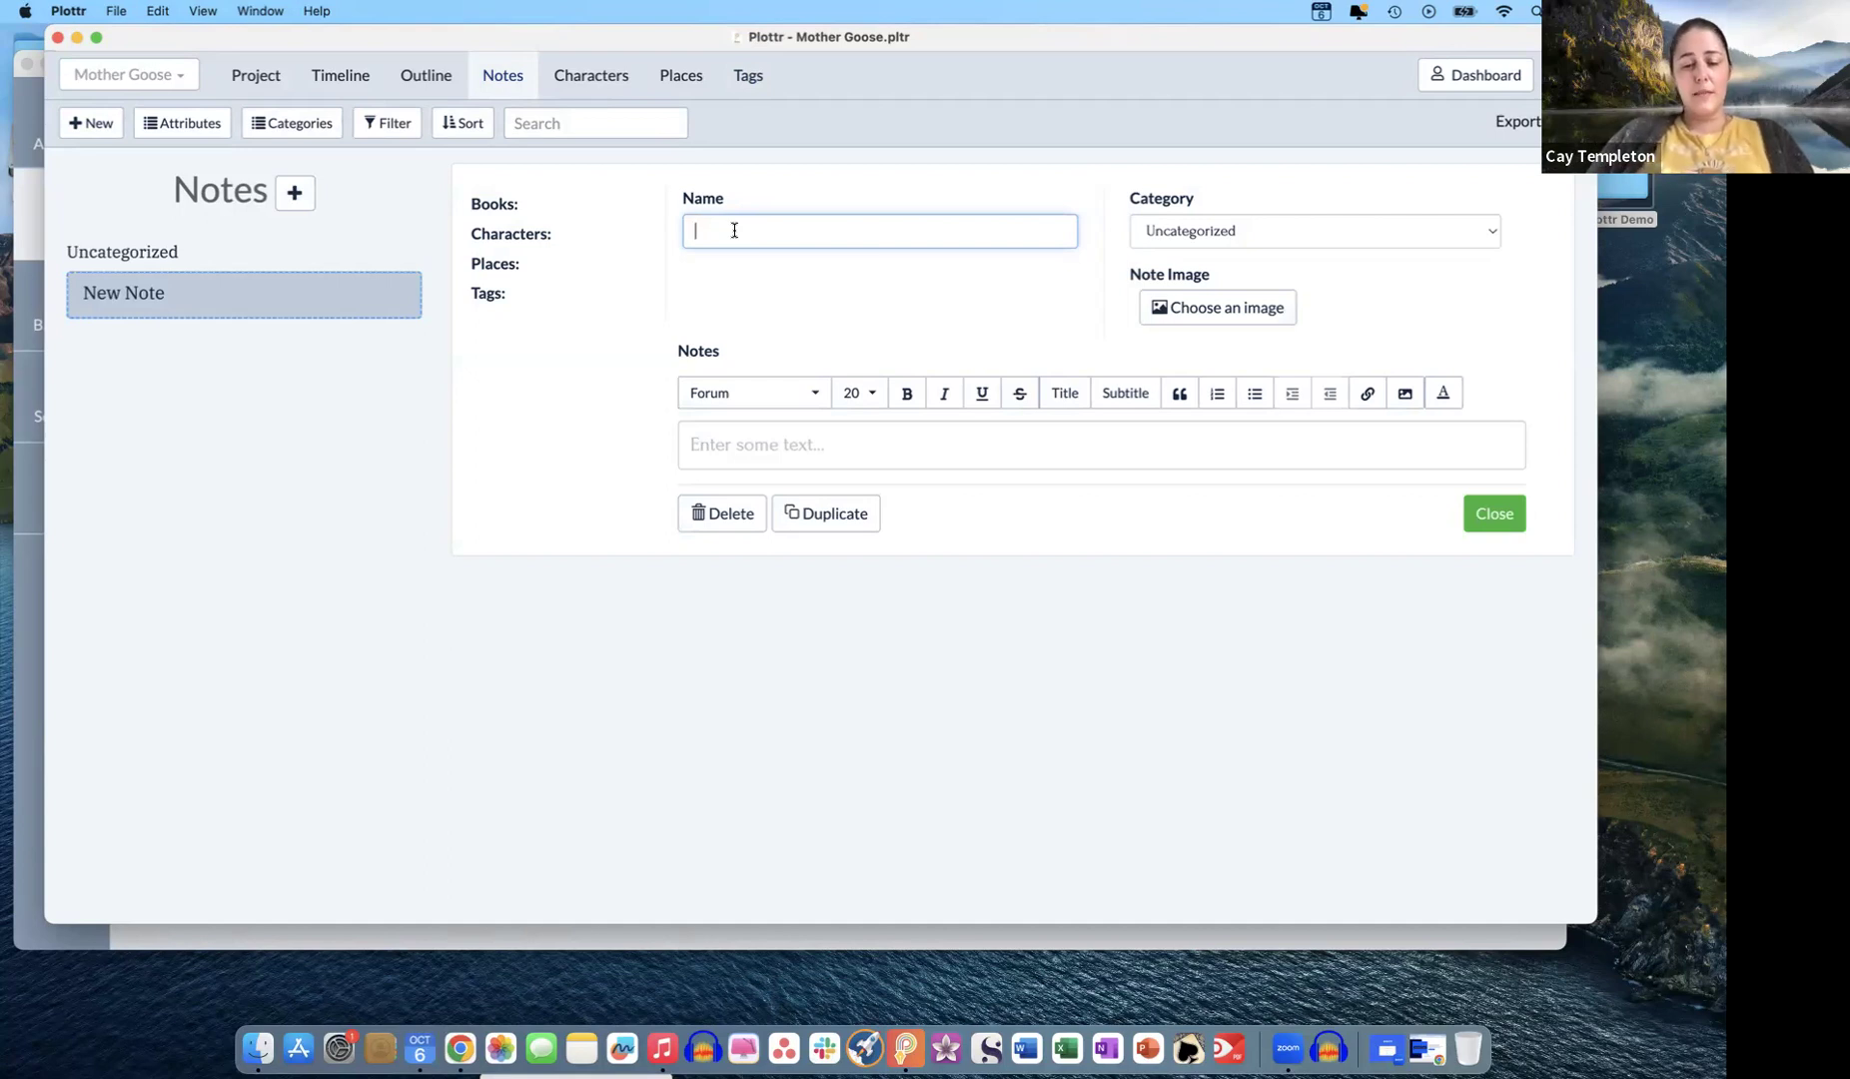
type("Jigger")
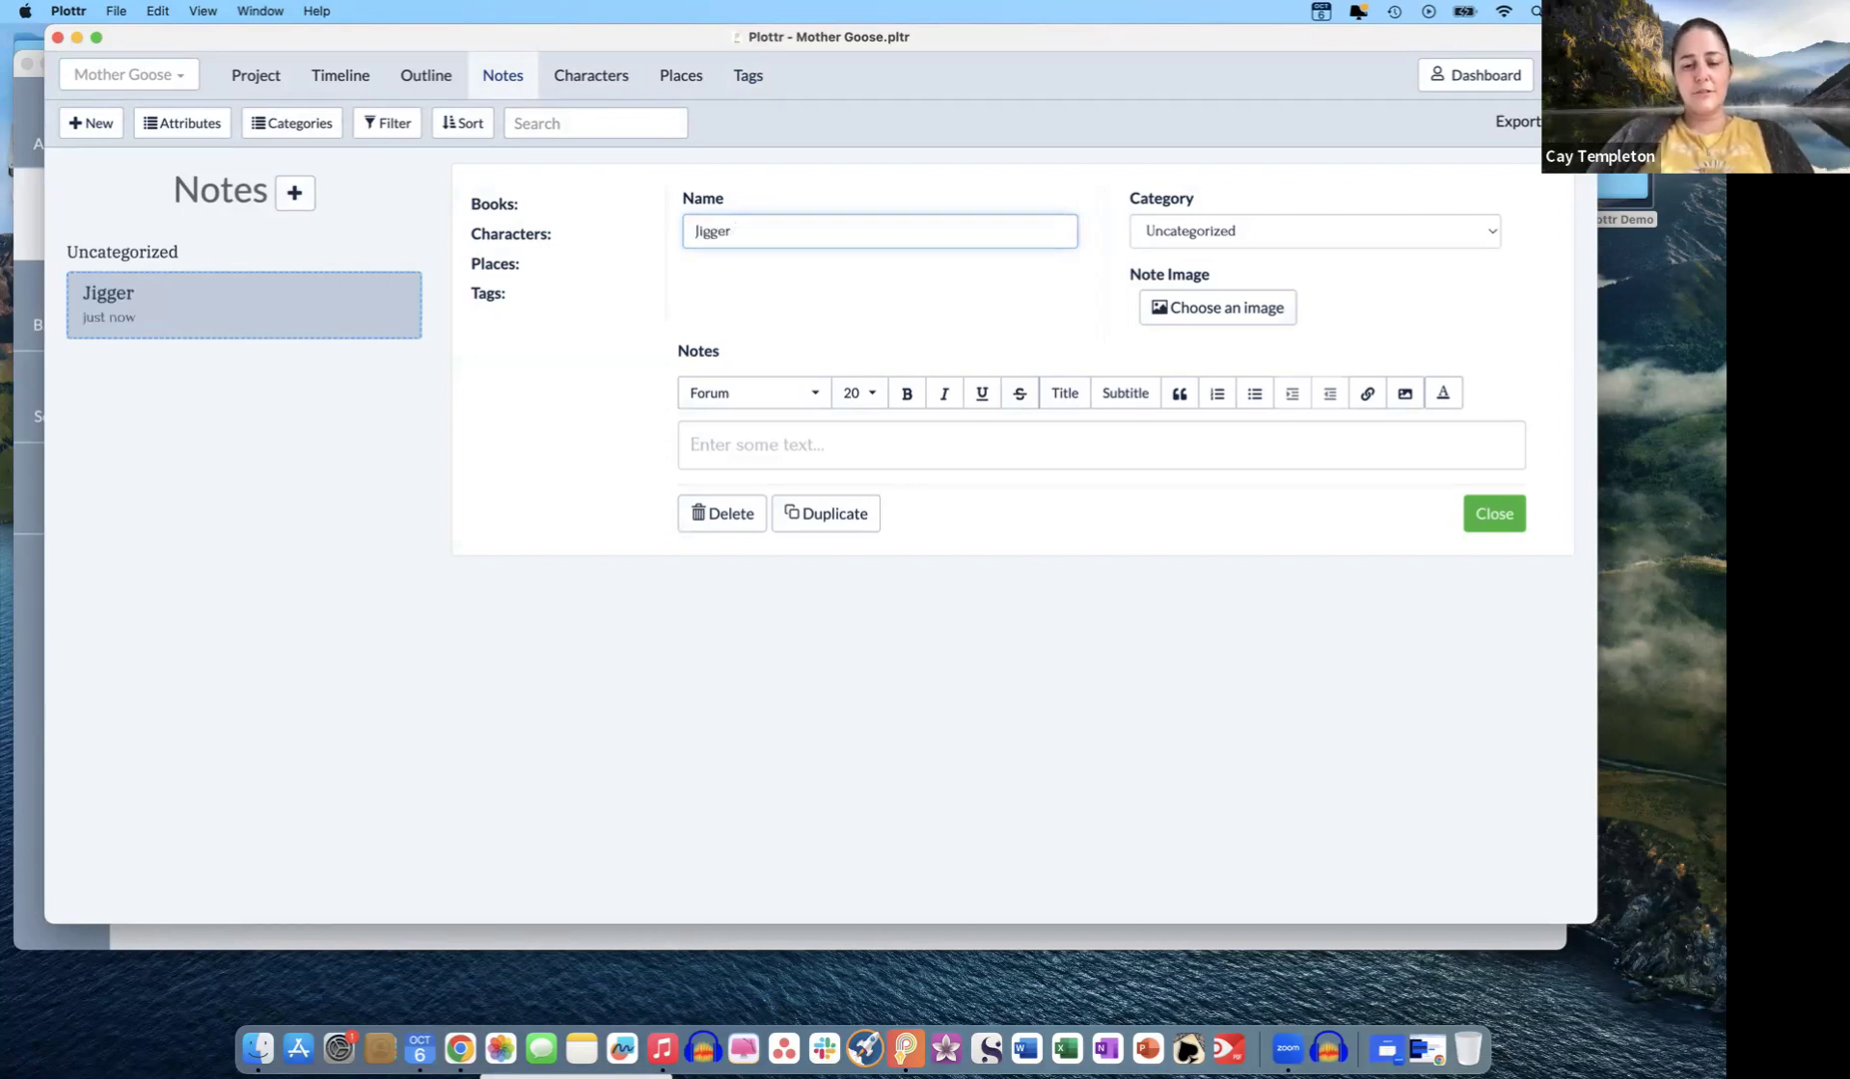
type(" Jaggers")
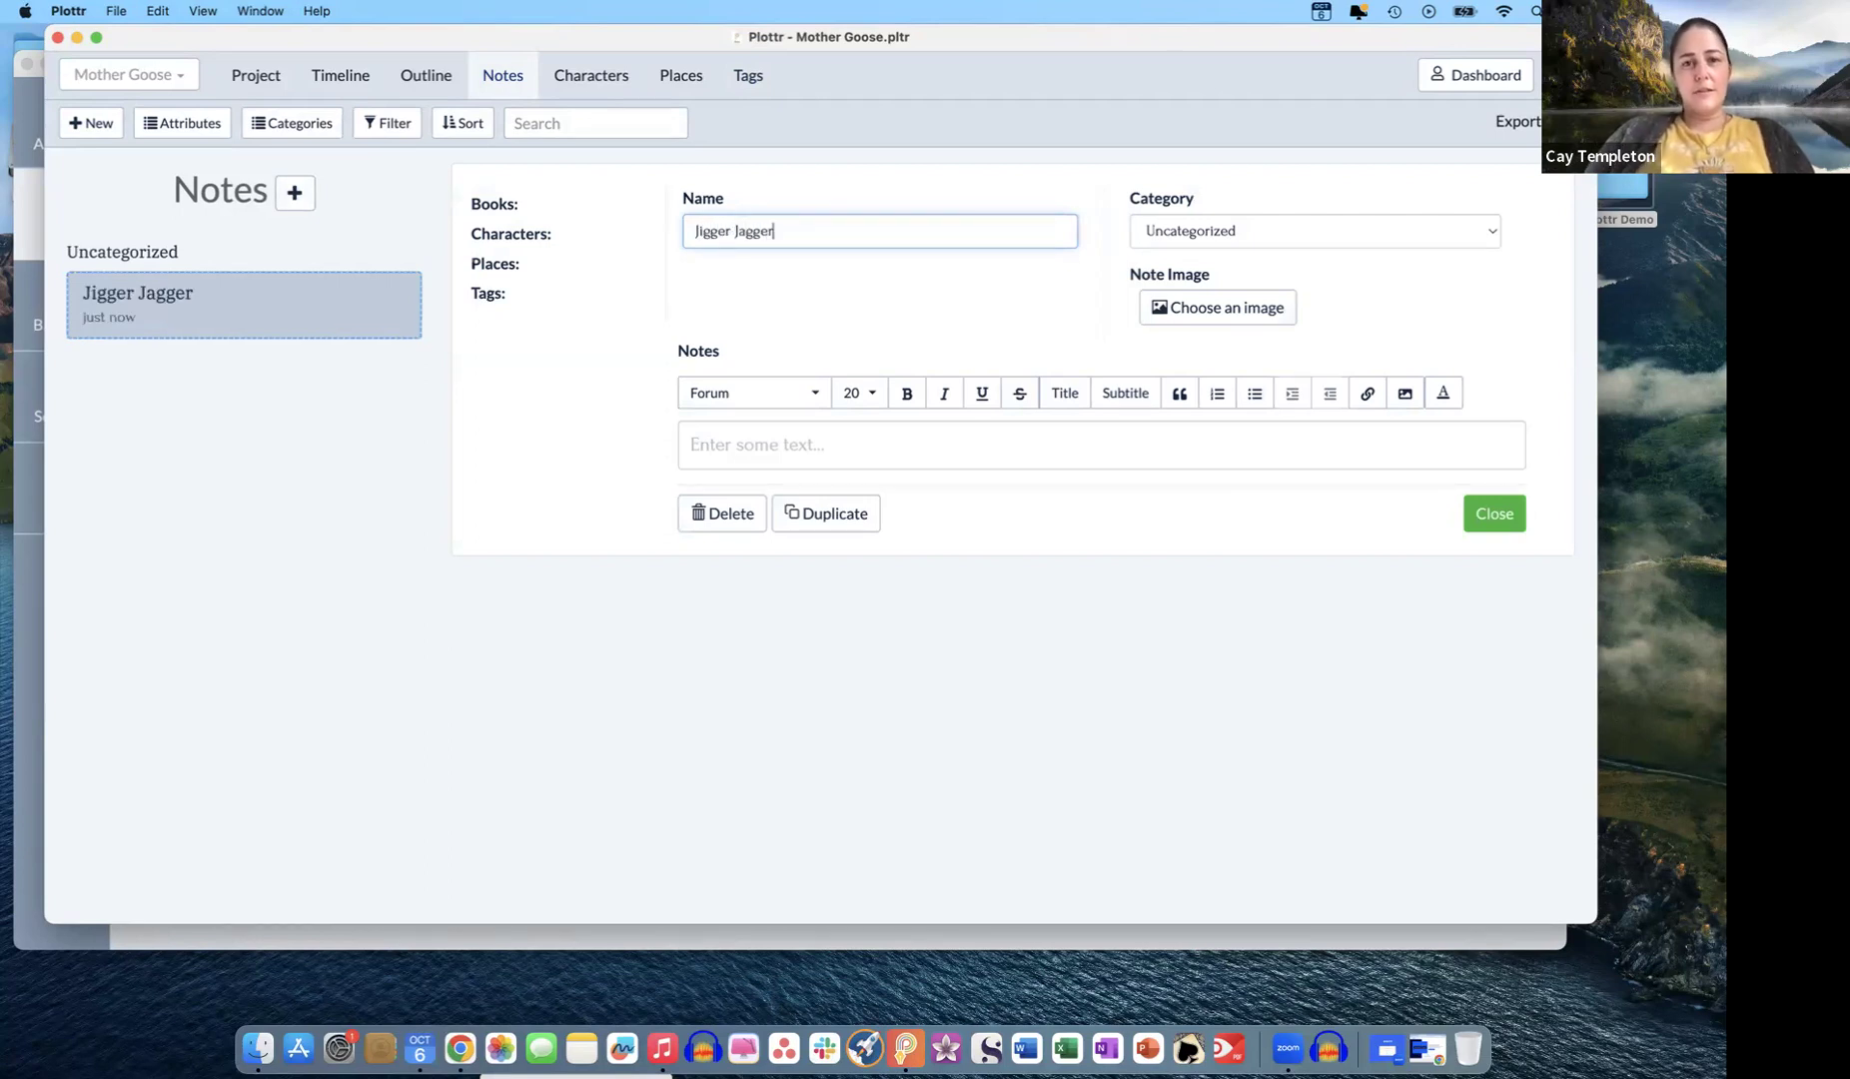
left_click(748, 437)
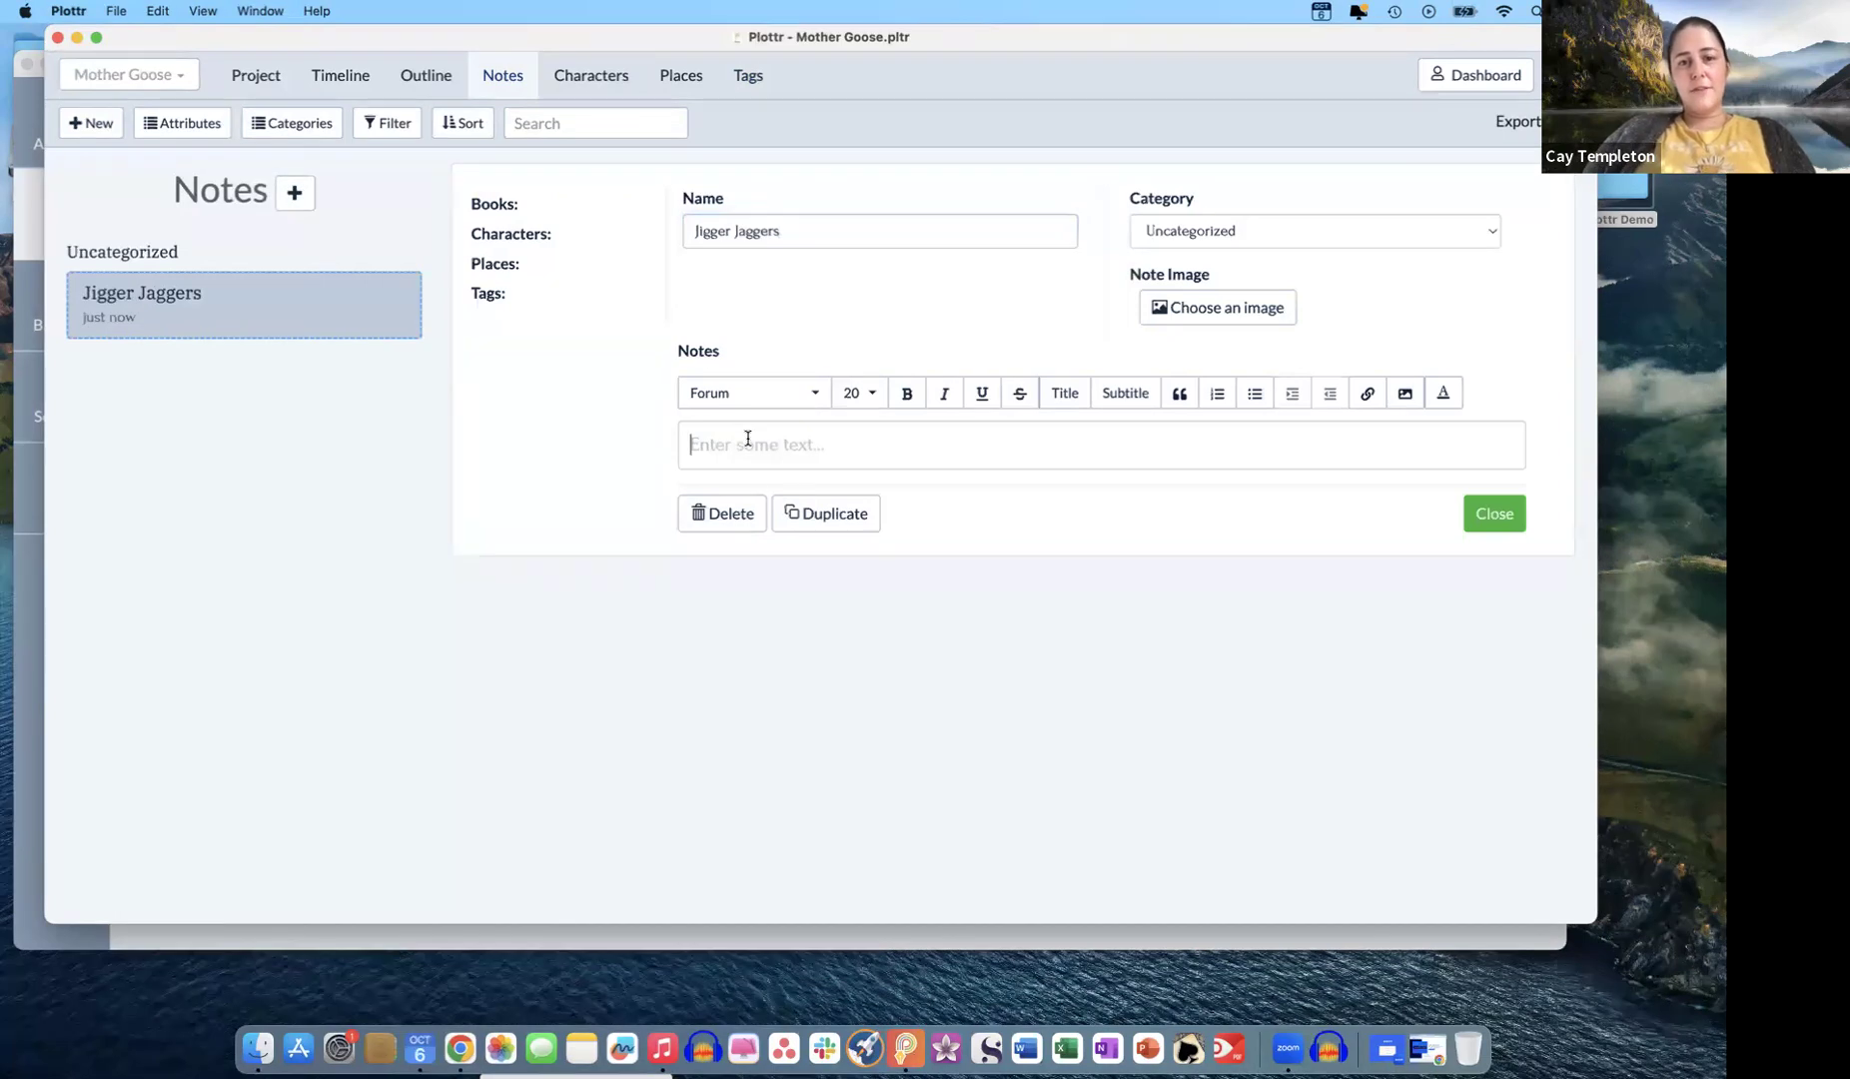
type("Lighting")
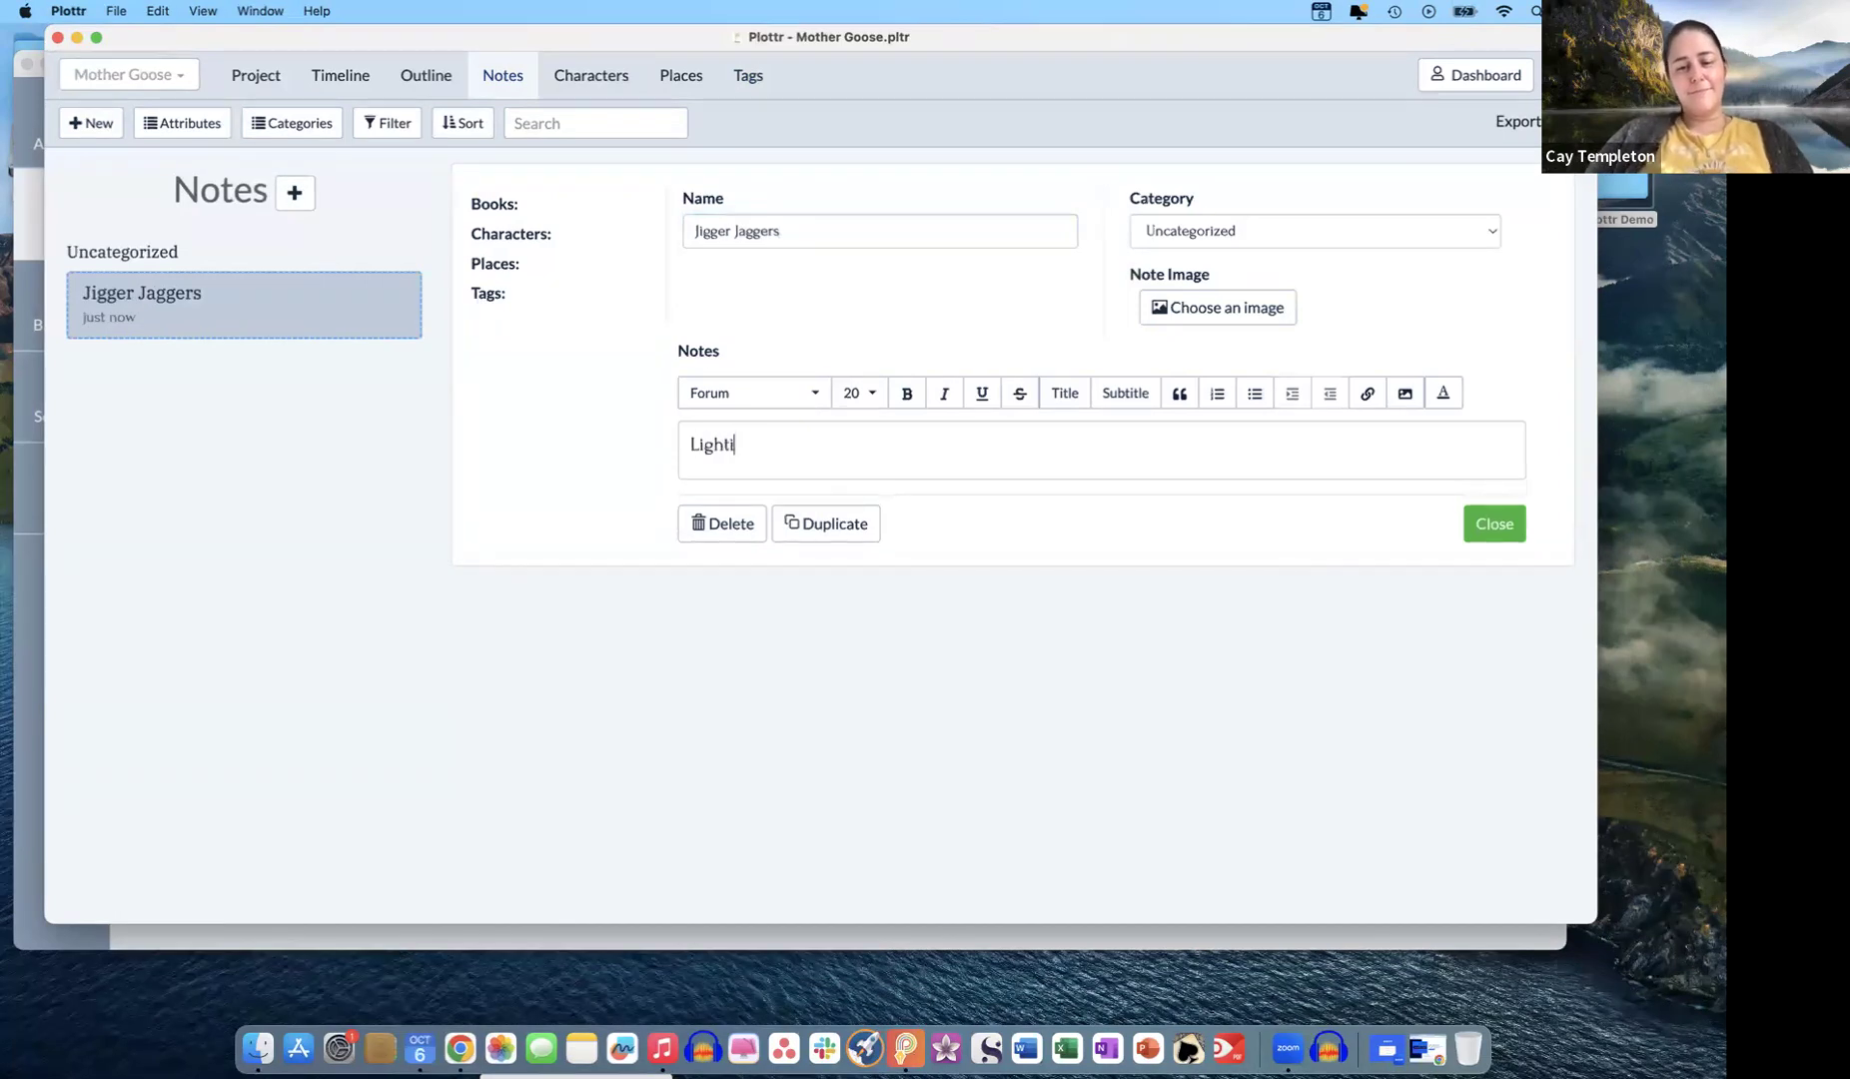
left_click(726, 446)
type("n")
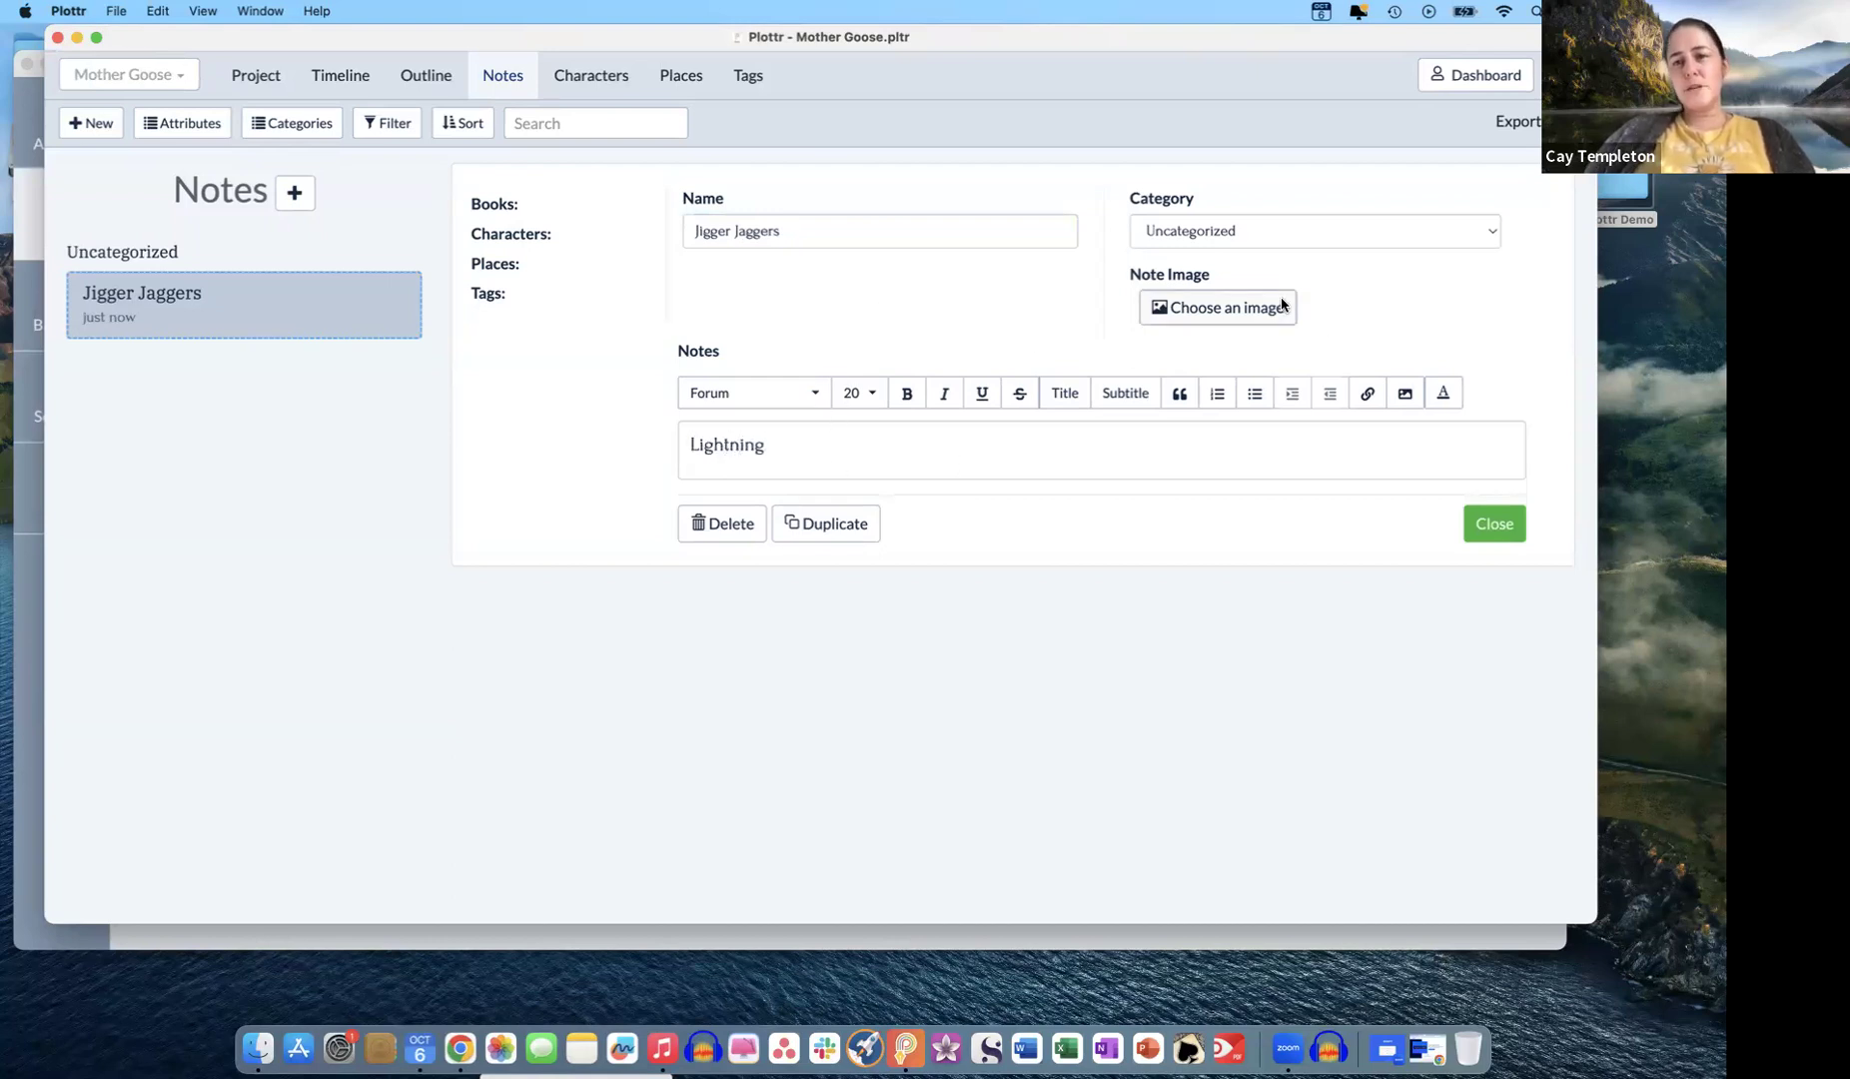
- Add a note category named "Words" alongside the existing Main category
left_click(1205, 242)
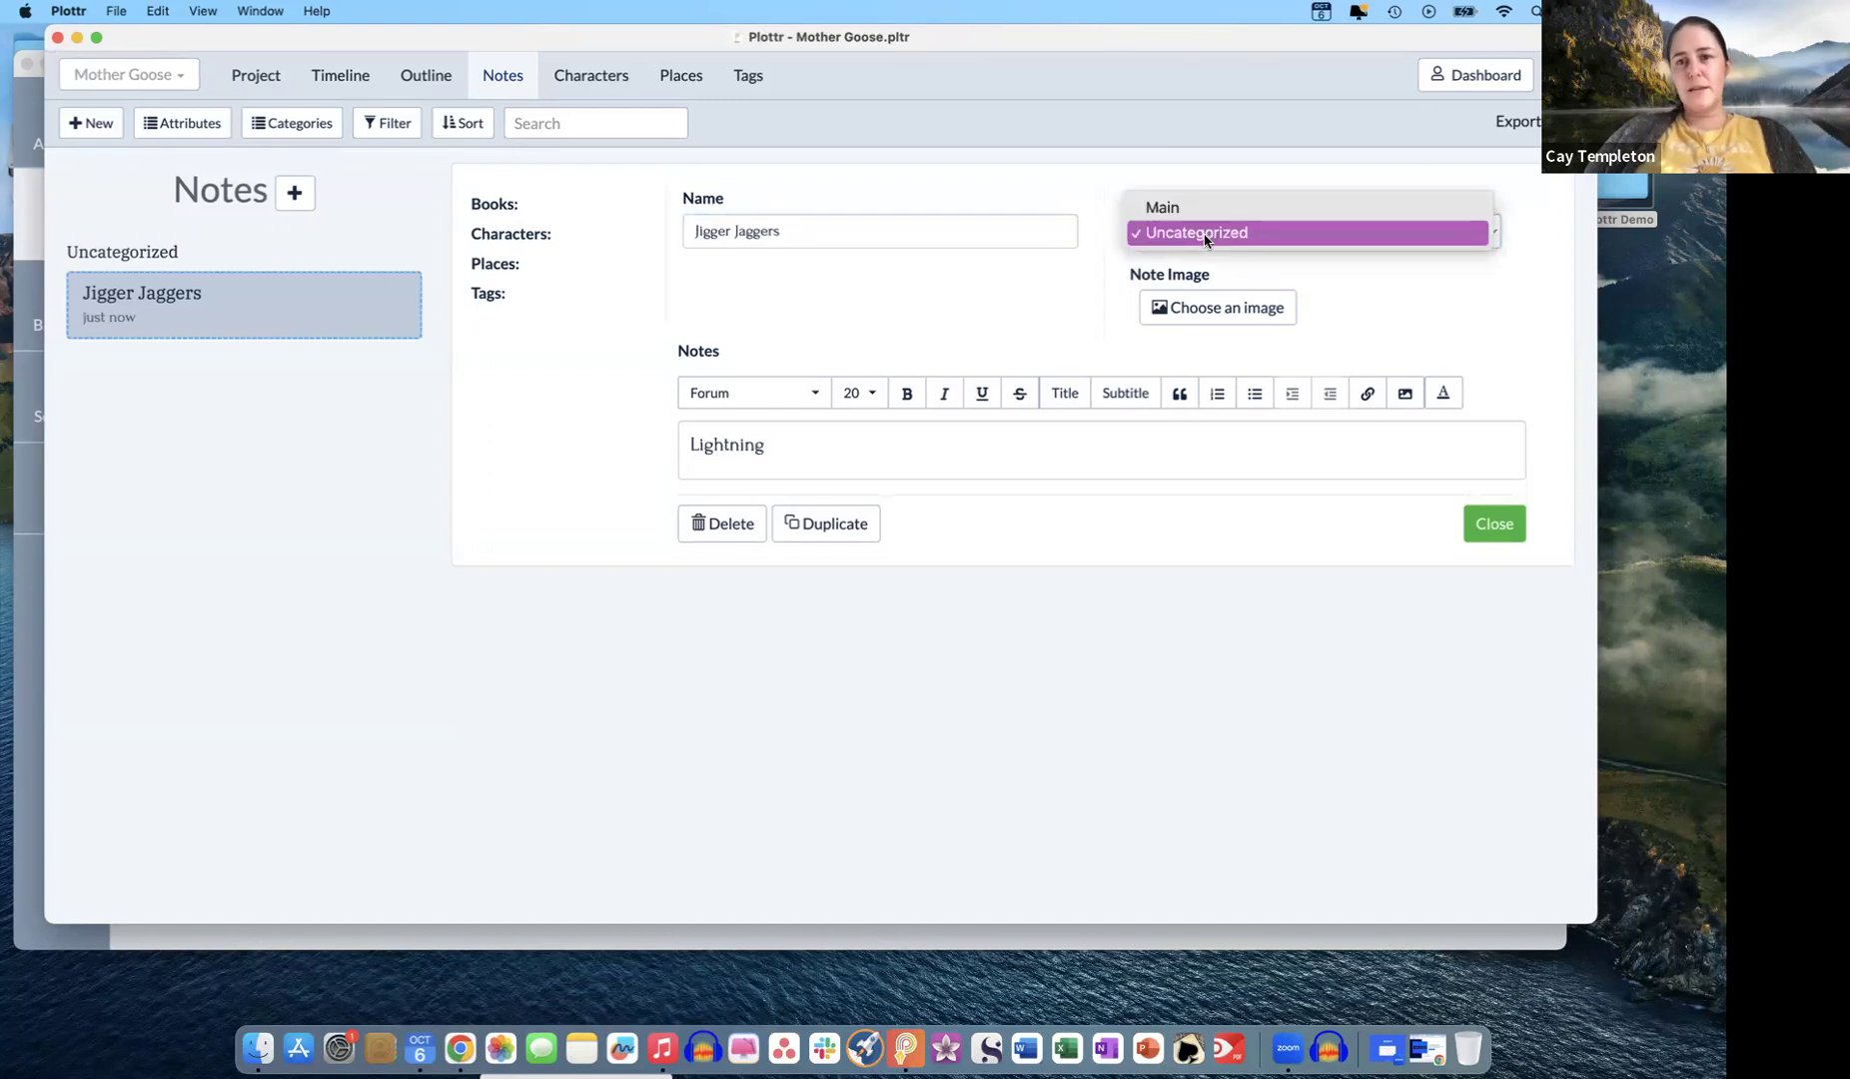
left_click(1251, 234)
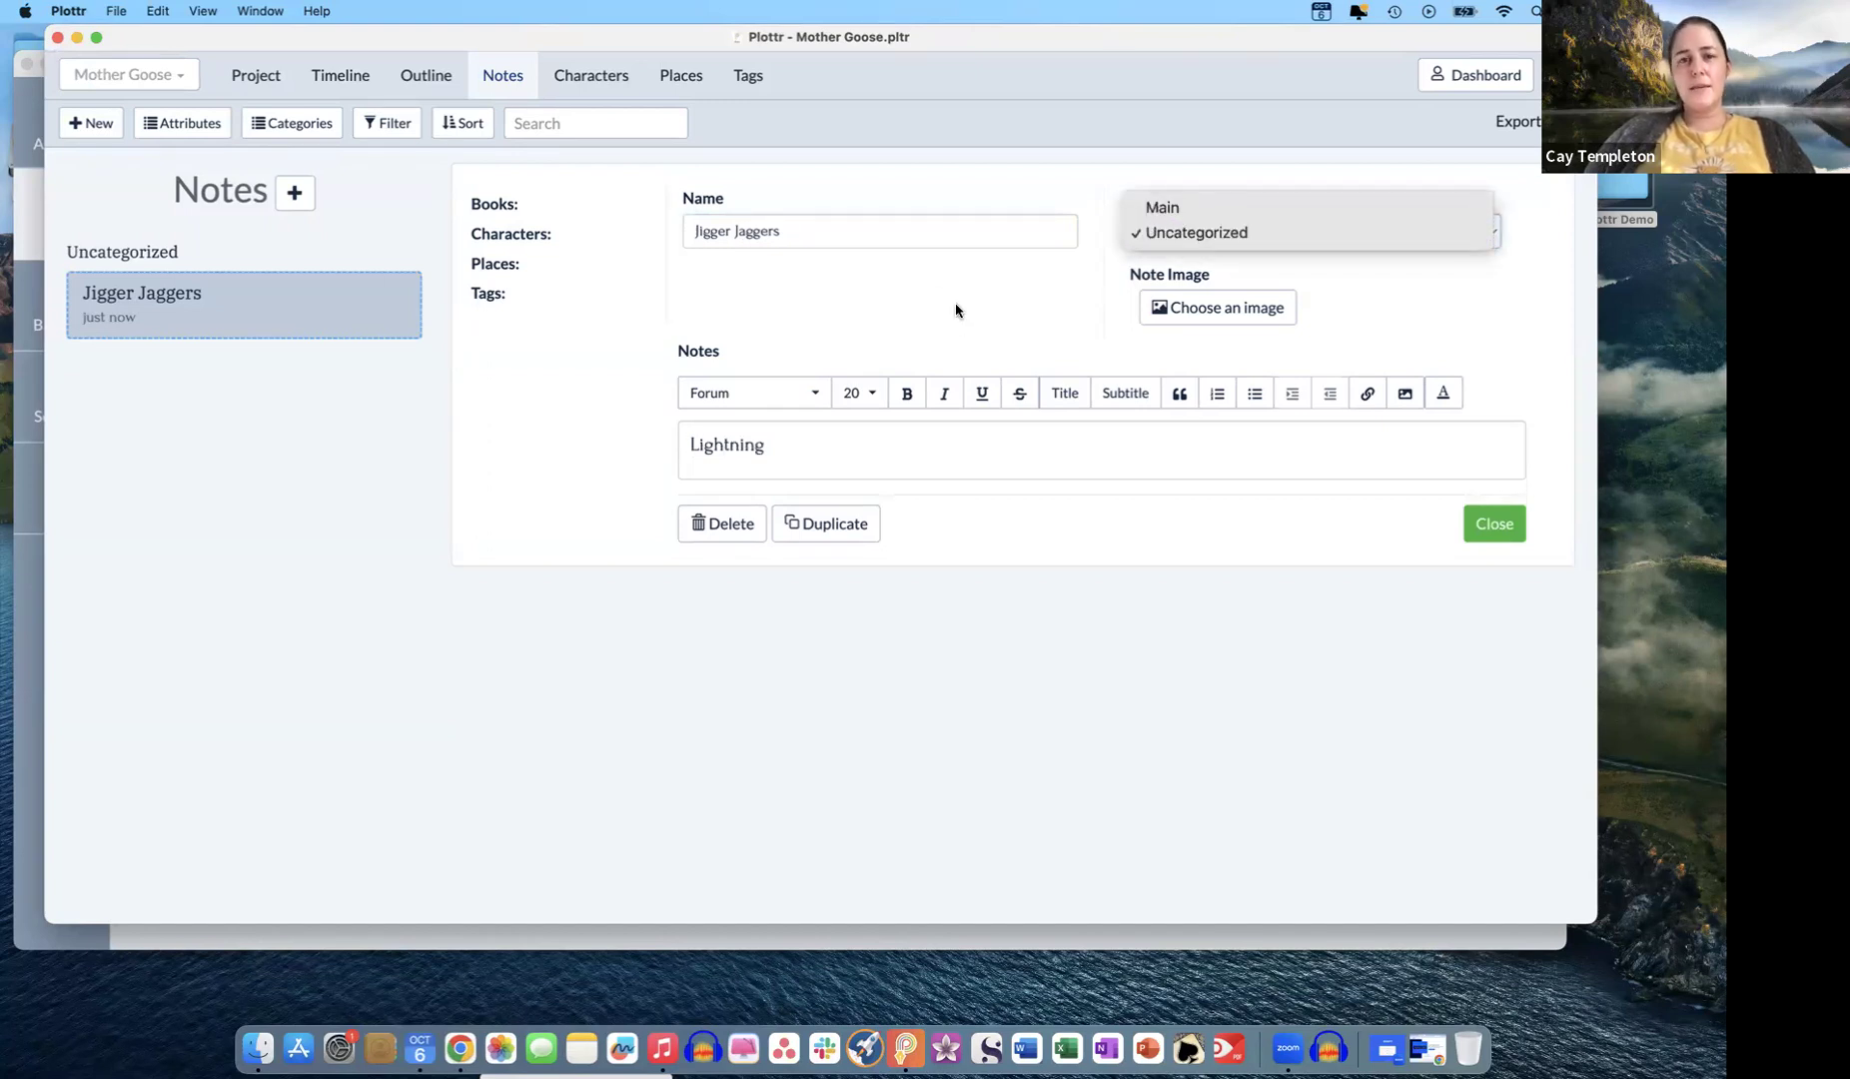
left_click(297, 123)
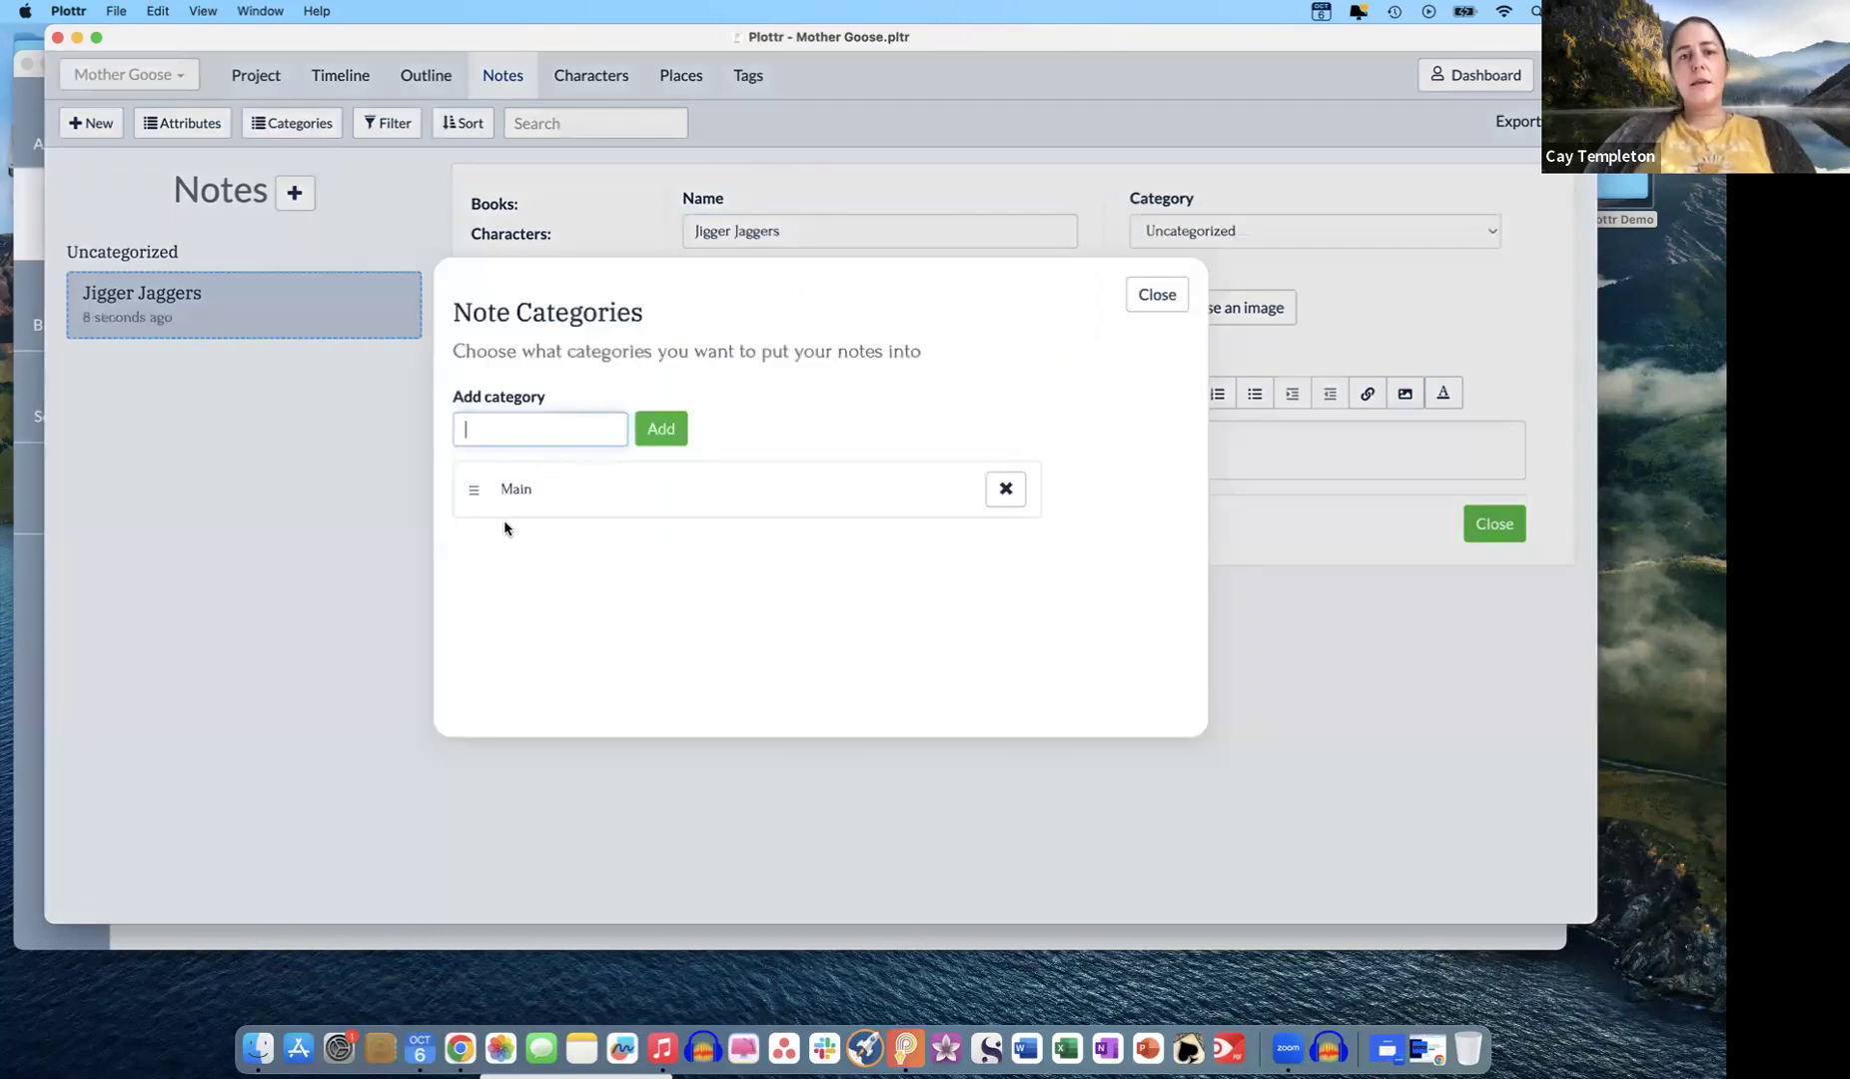
left_click(1157, 294)
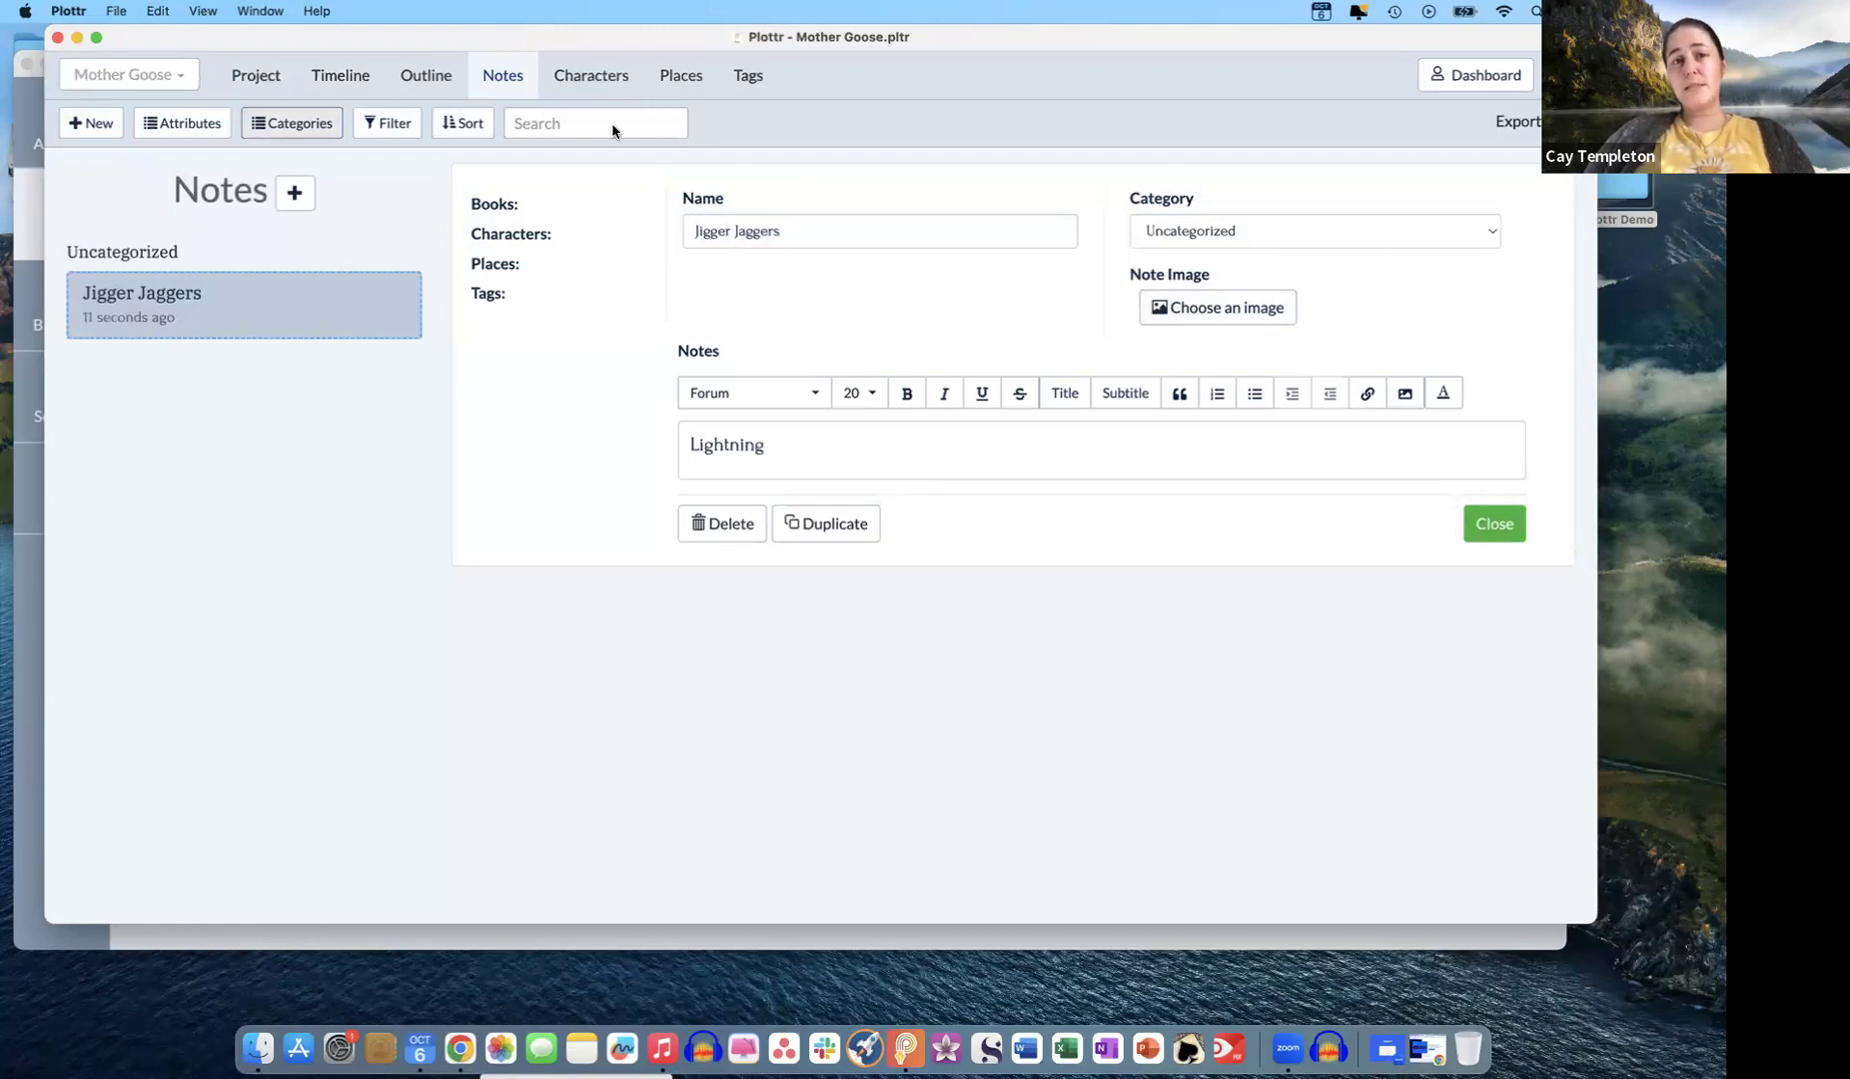
left_click(294, 122)
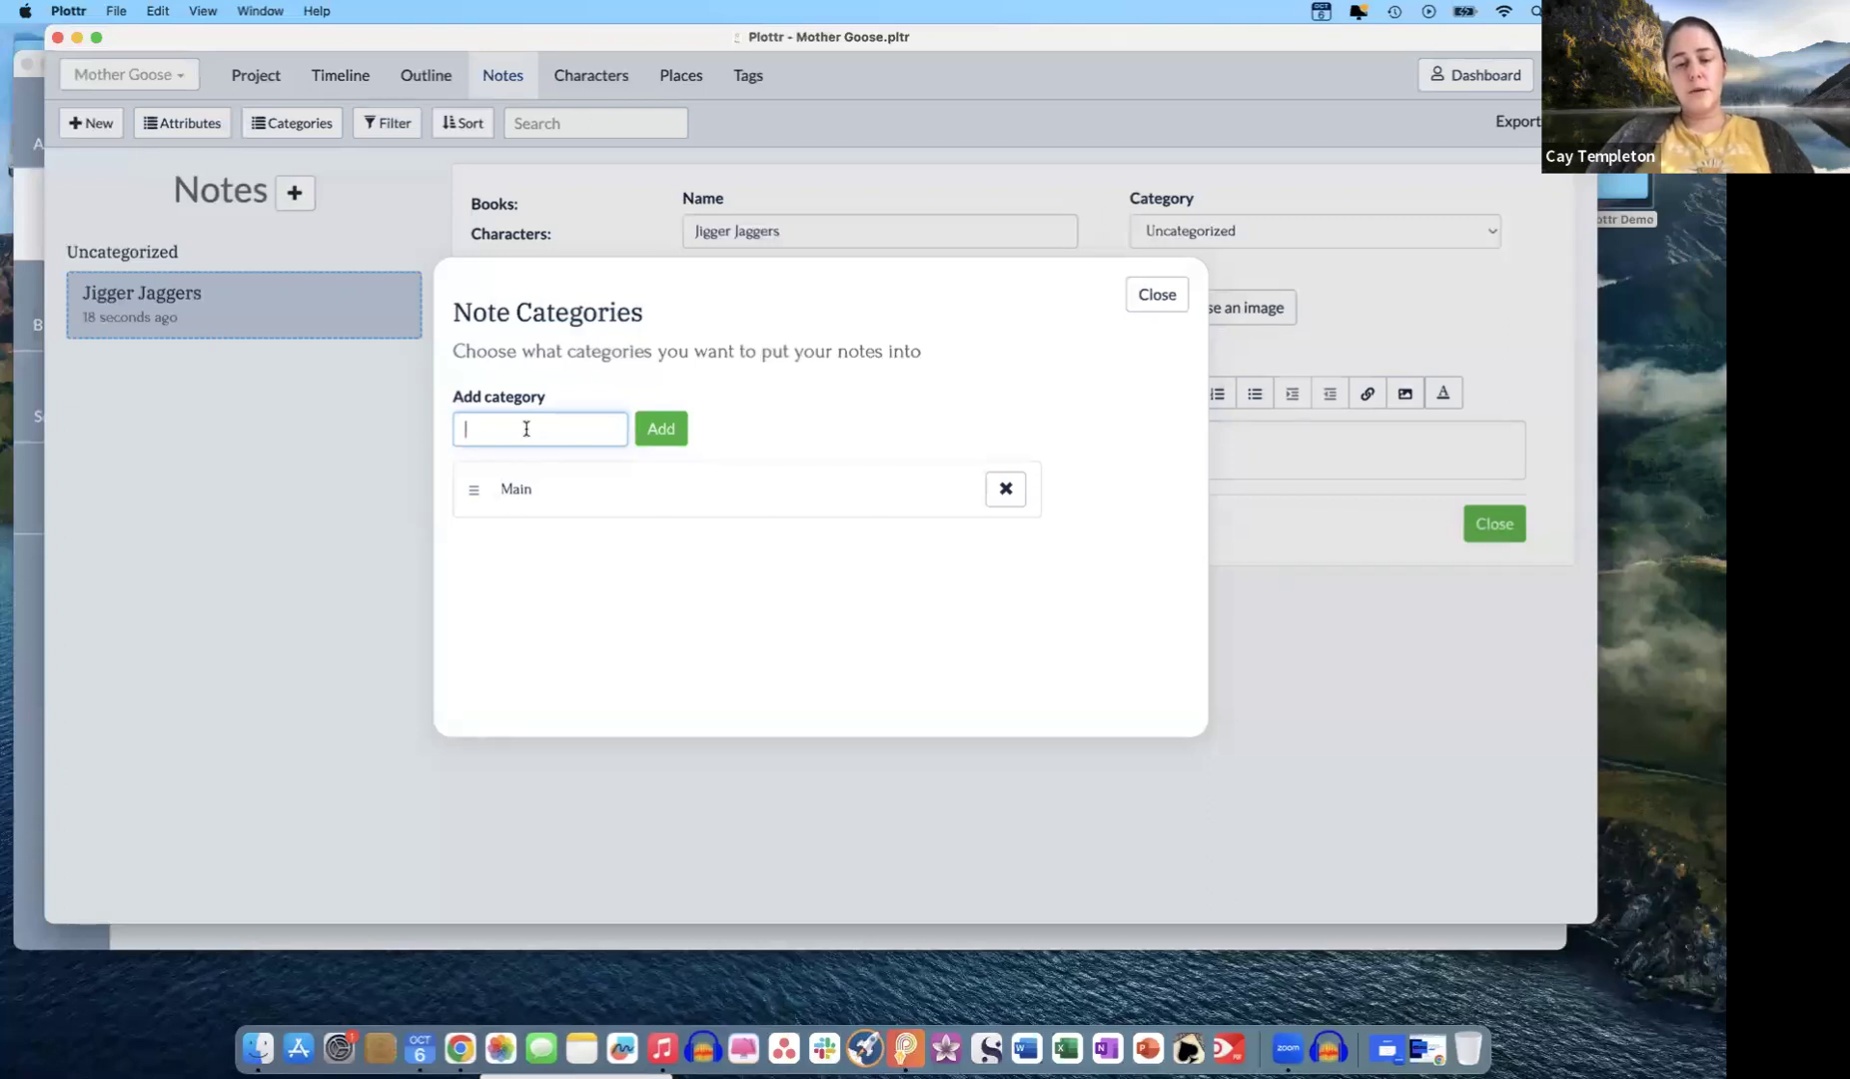
type("Words")
left_click(657, 436)
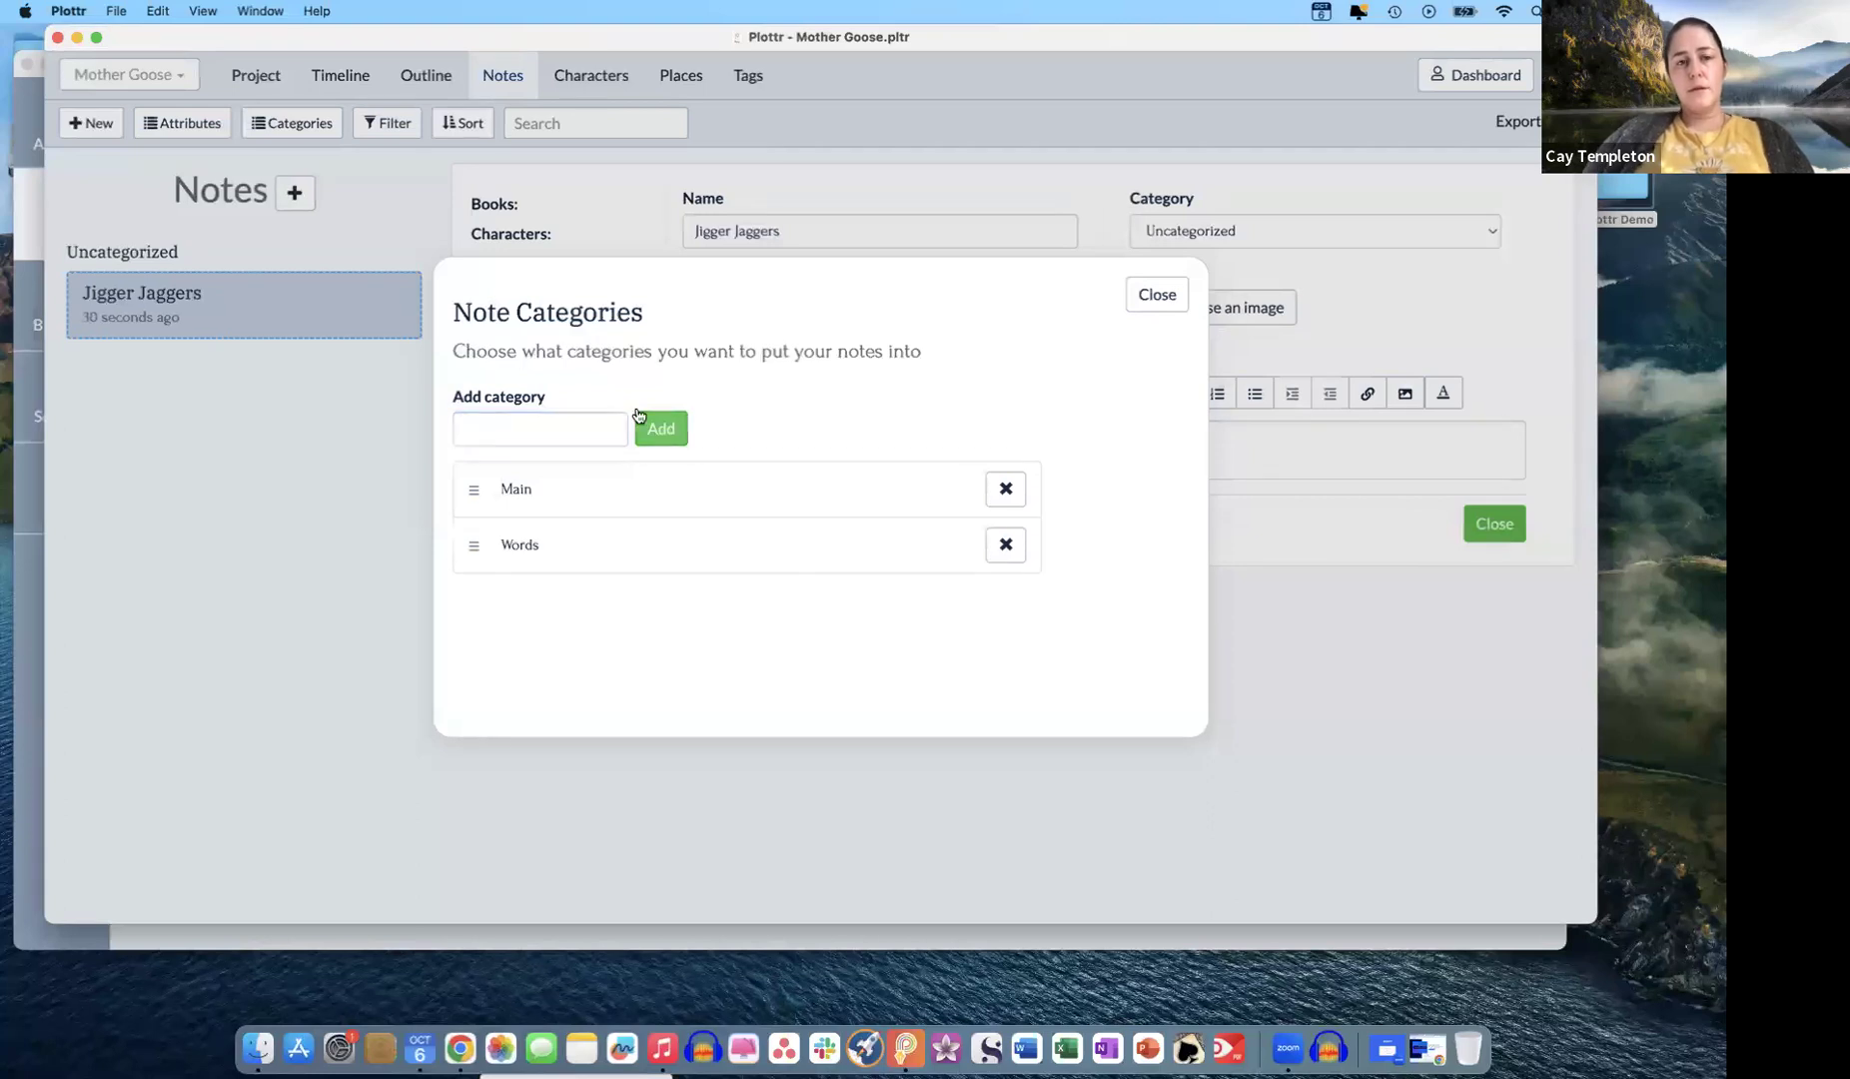
- Add a note category named Countryisms and assign the Jigger Jaggers note to it
left_click(529, 420)
type("Cuntryisms")
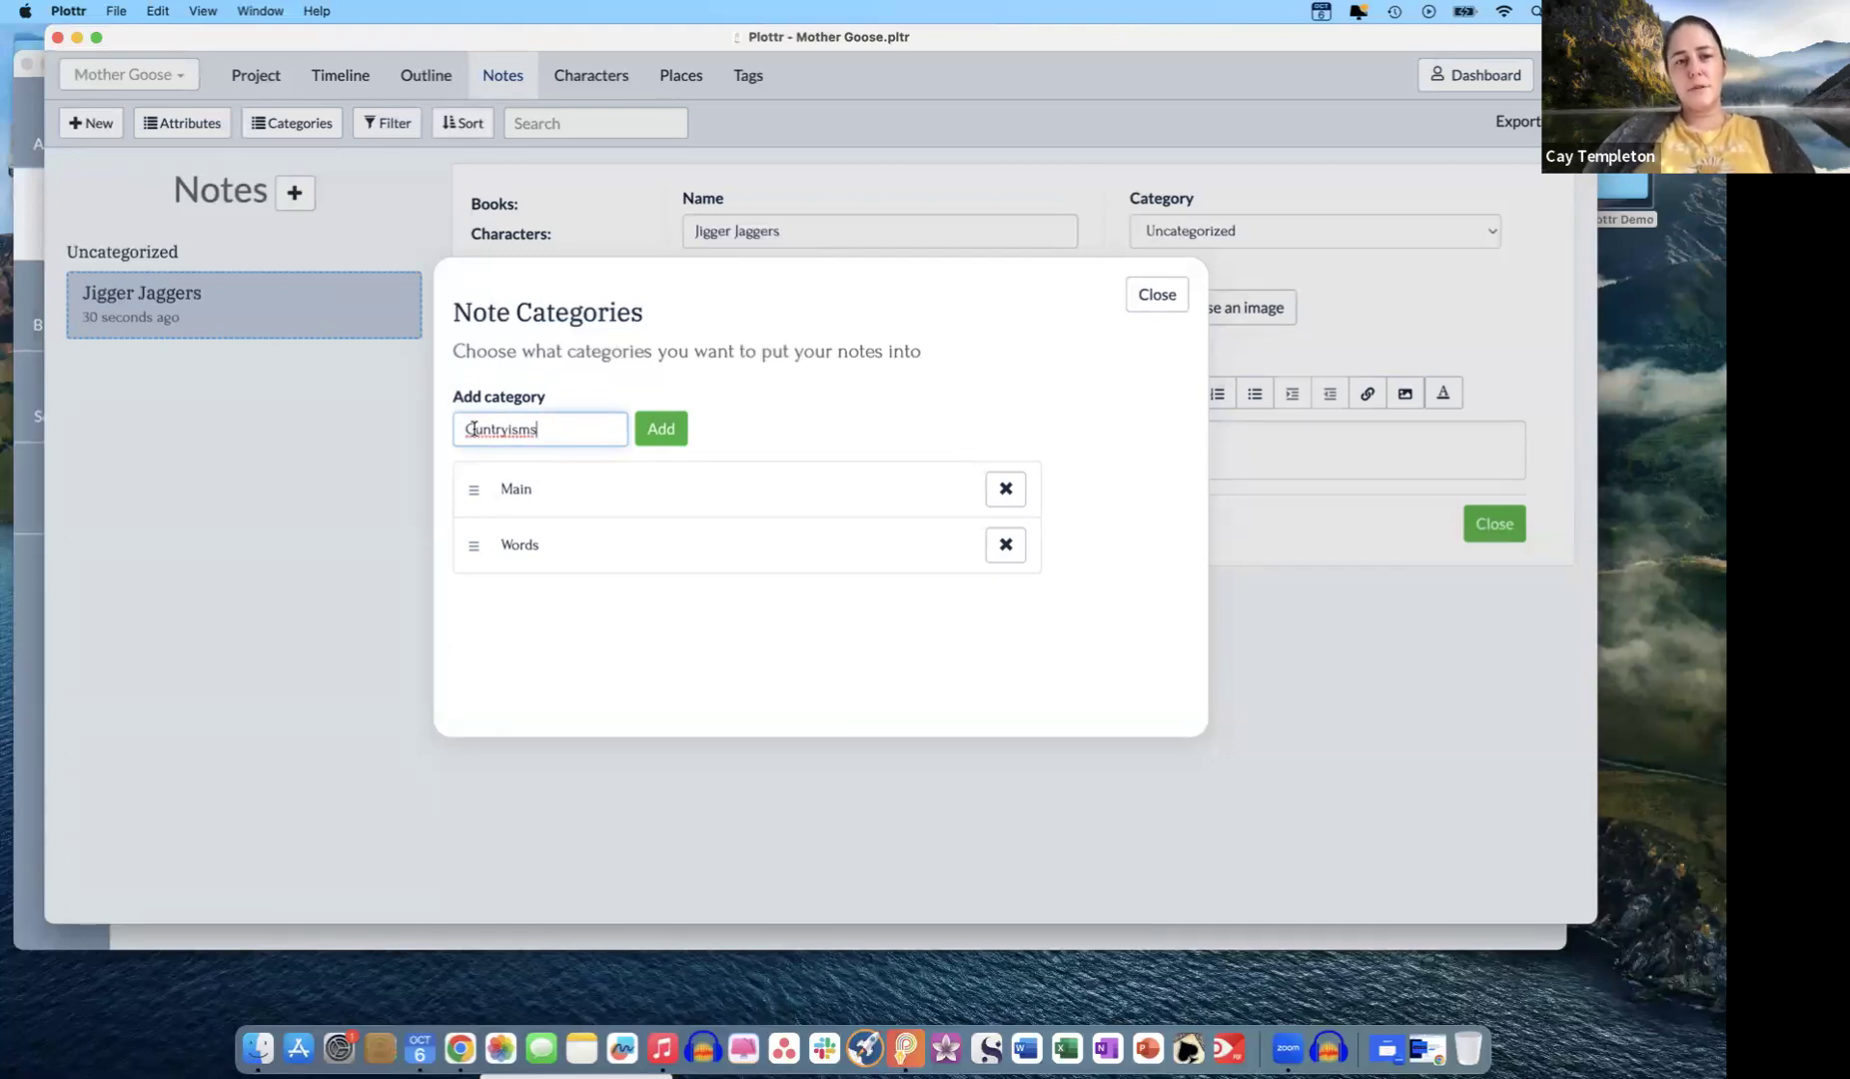
left_click(474, 428)
type("o")
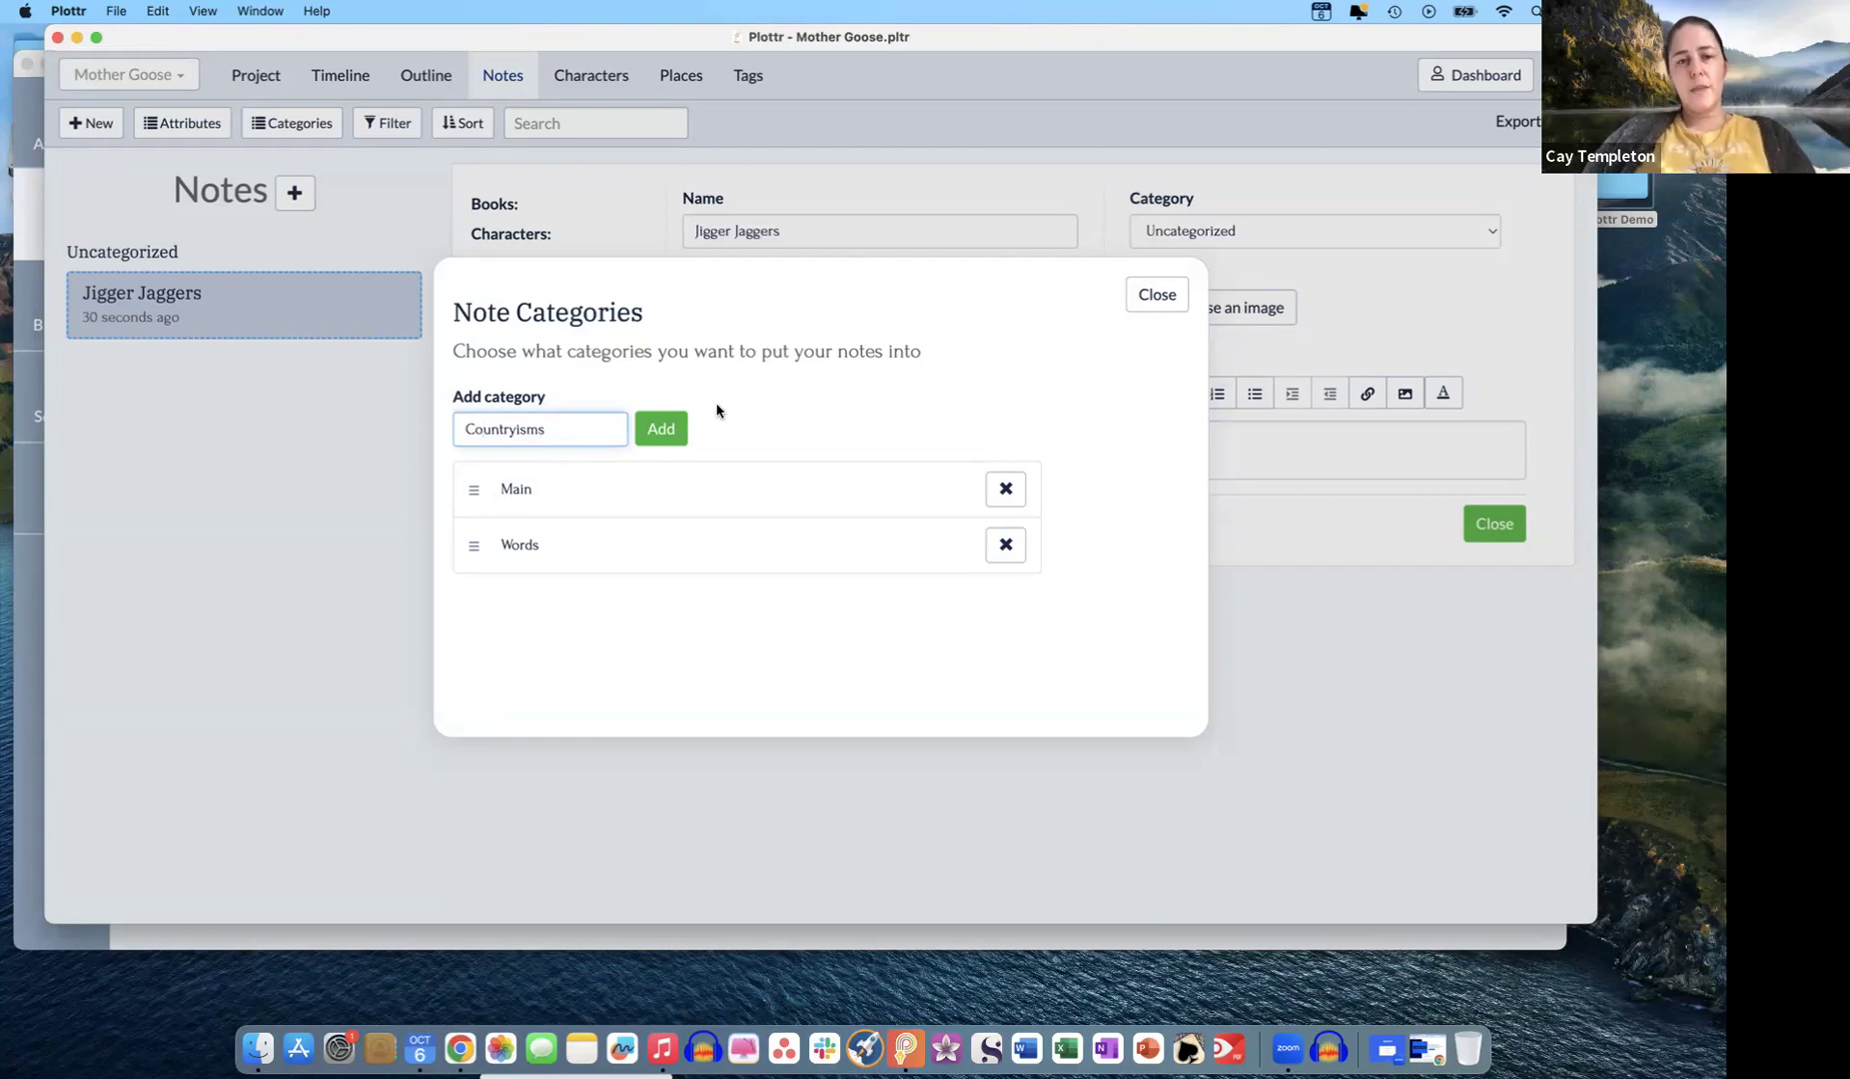
left_click(673, 436)
left_click(1157, 294)
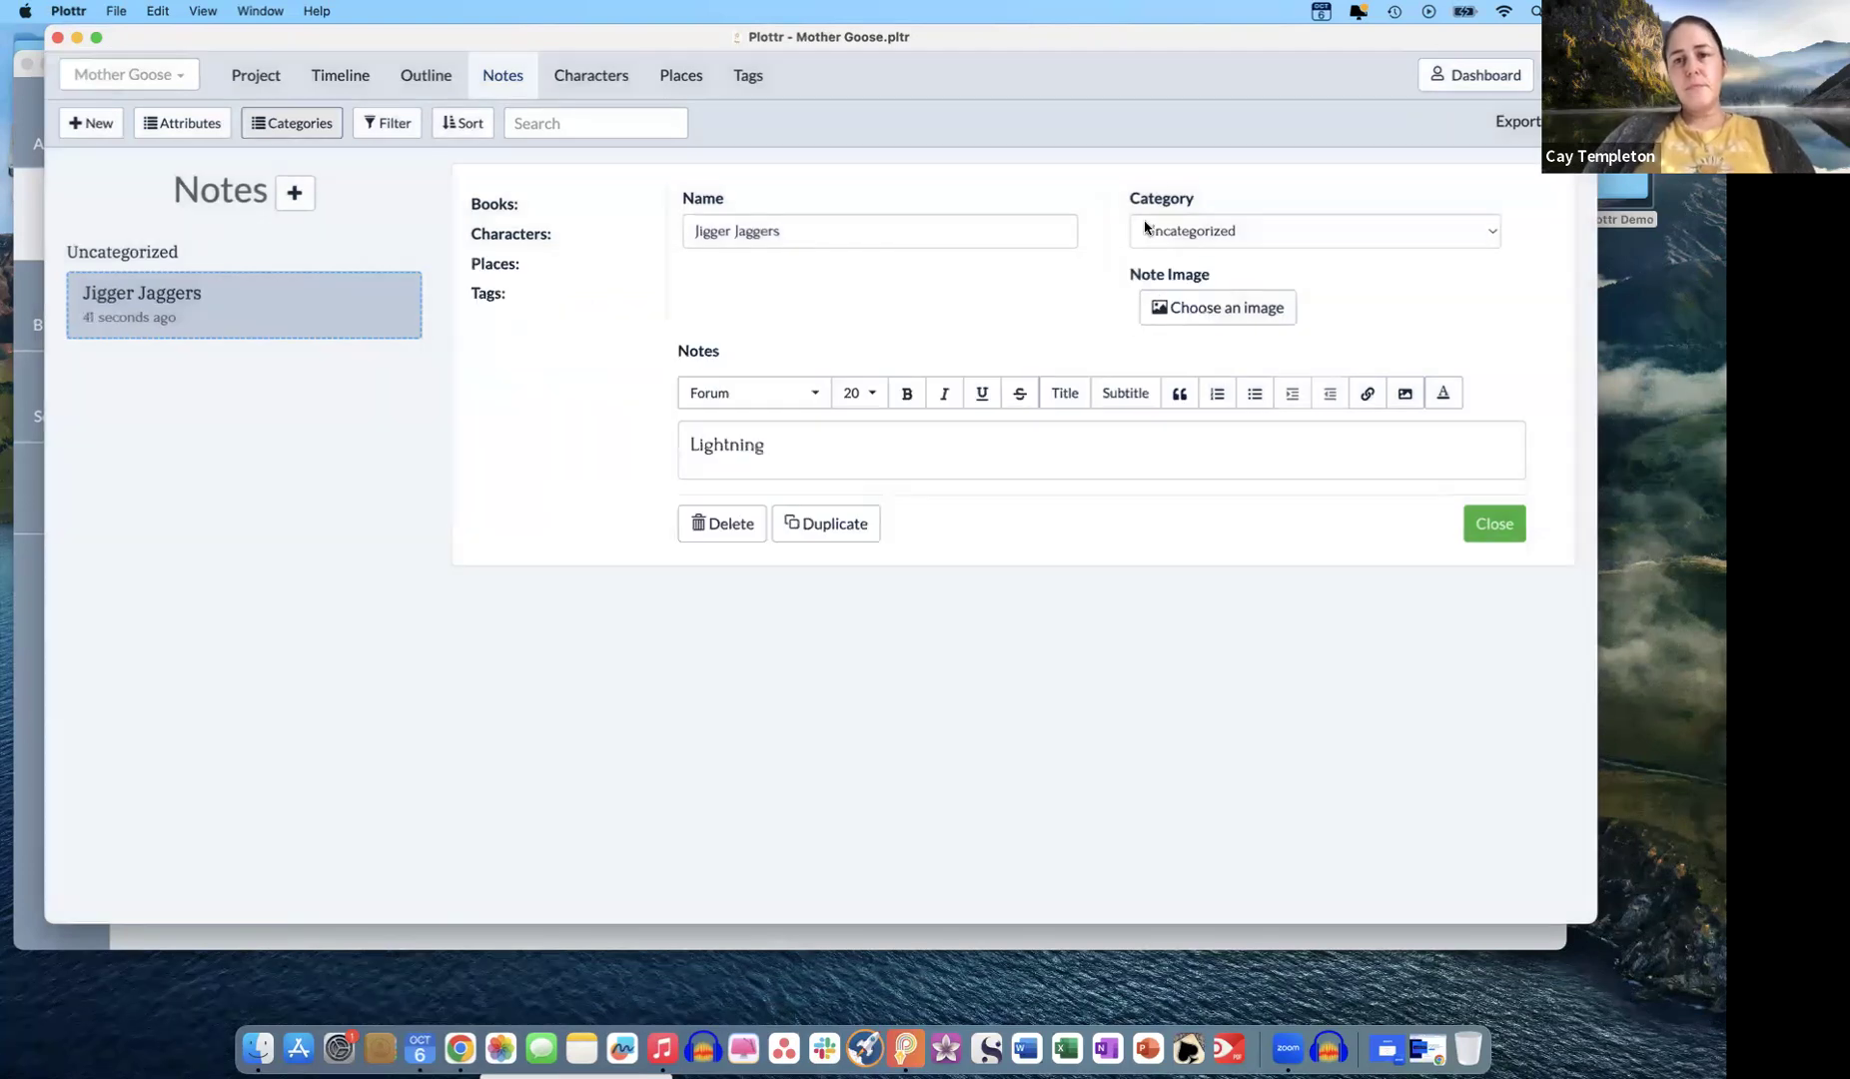
left_click(1186, 233)
left_click(1180, 209)
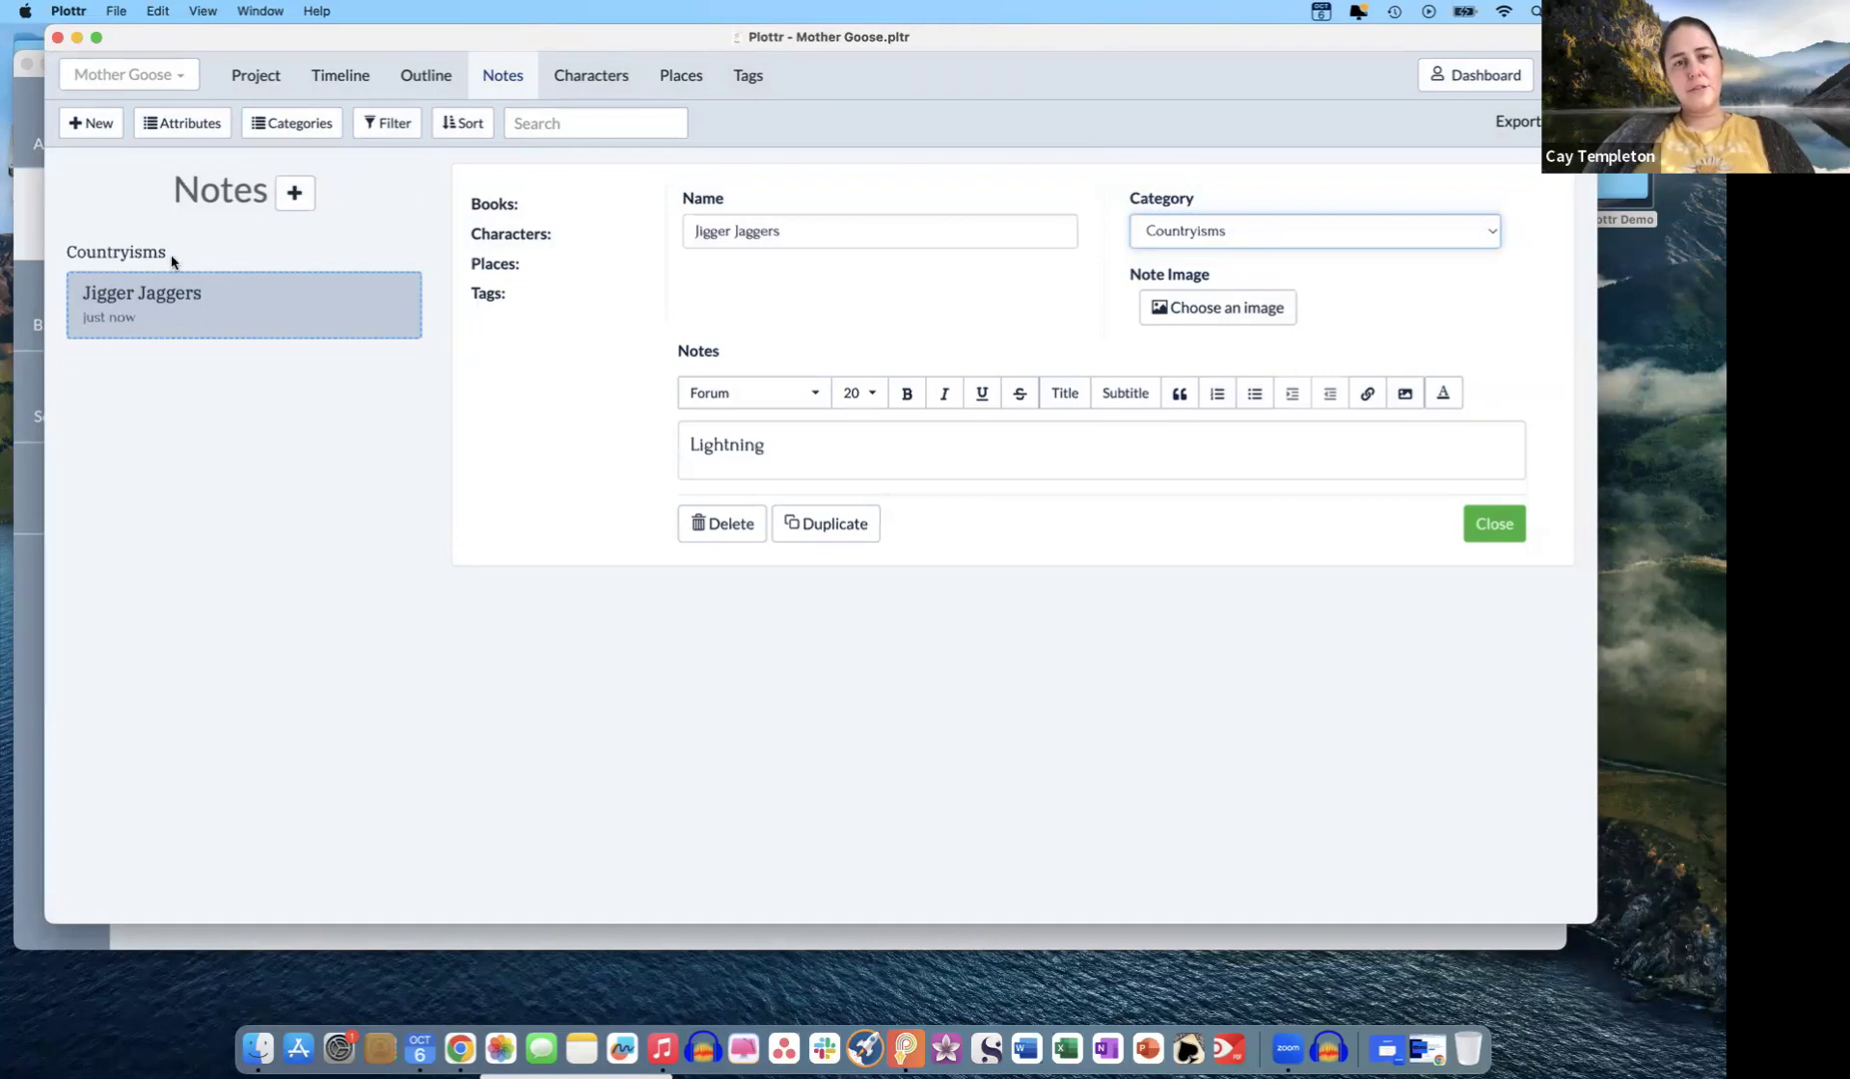
- Create a new note named Thunder Bumpers
left_click(295, 192)
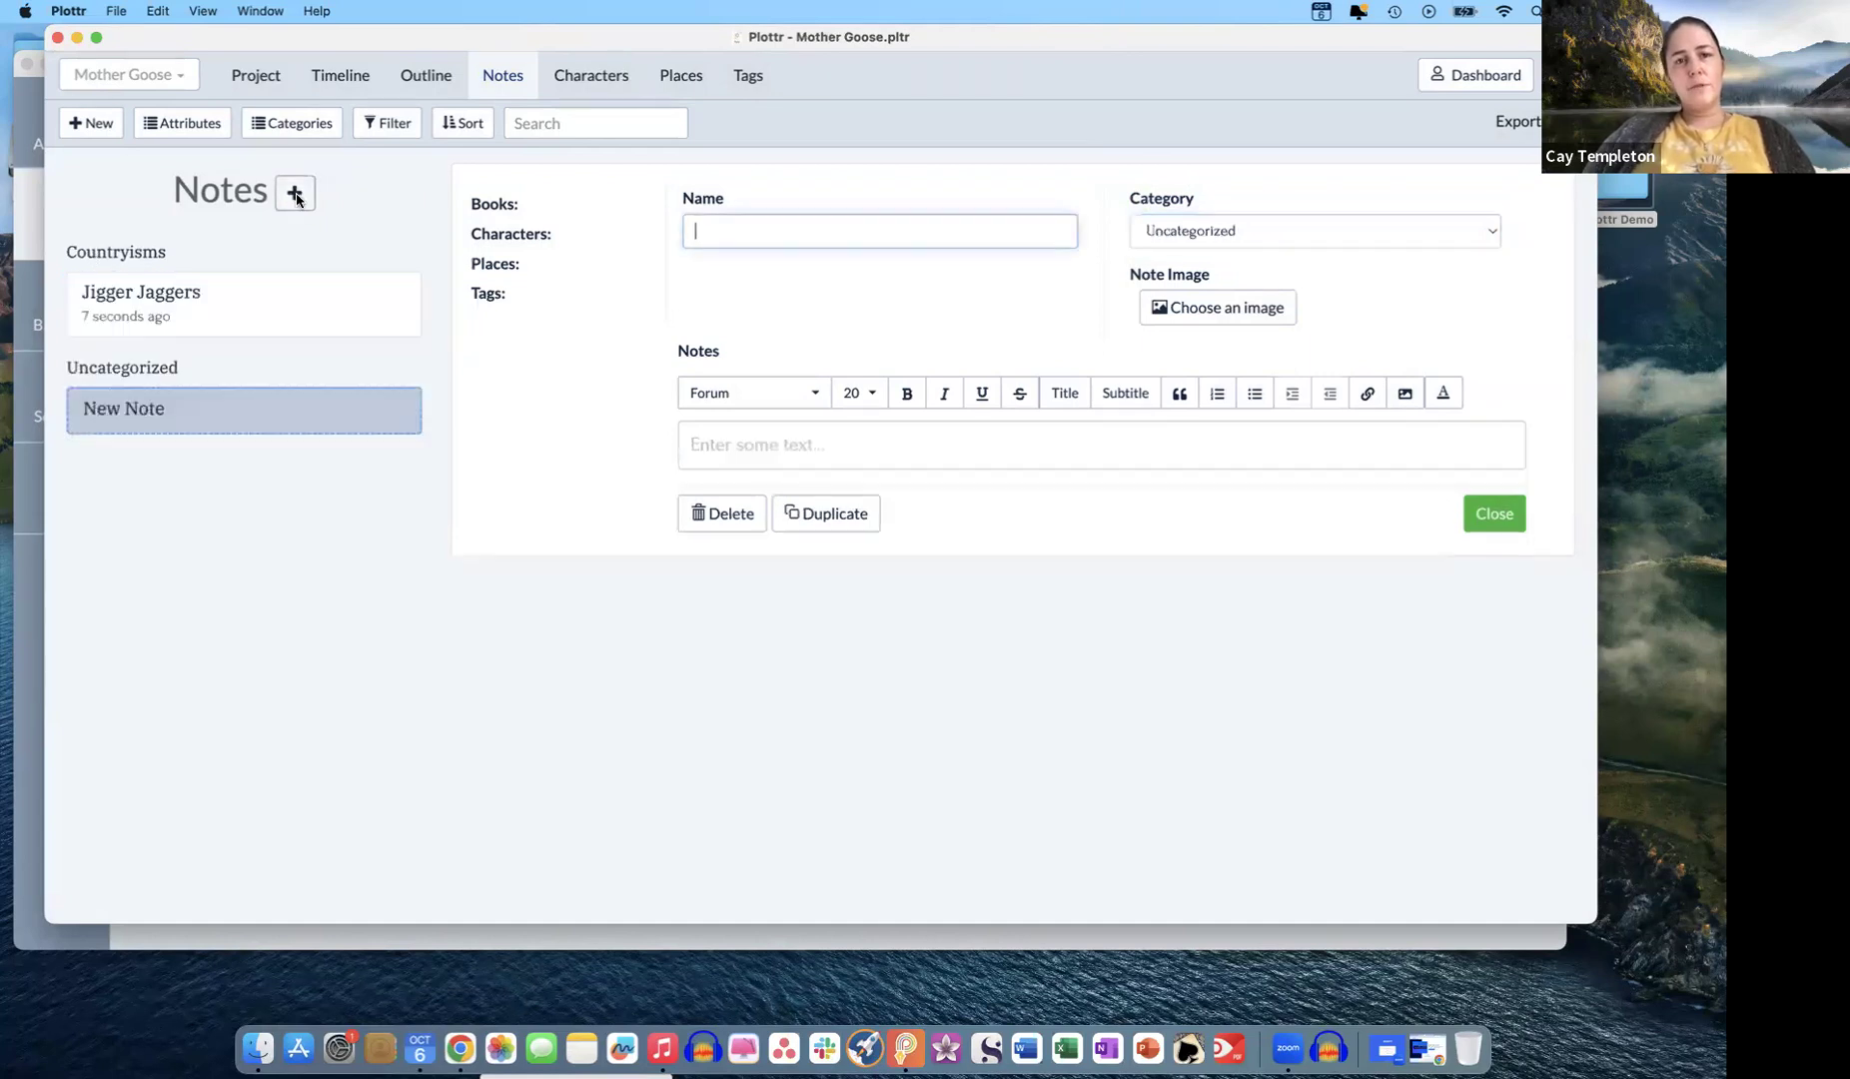
type("Thund")
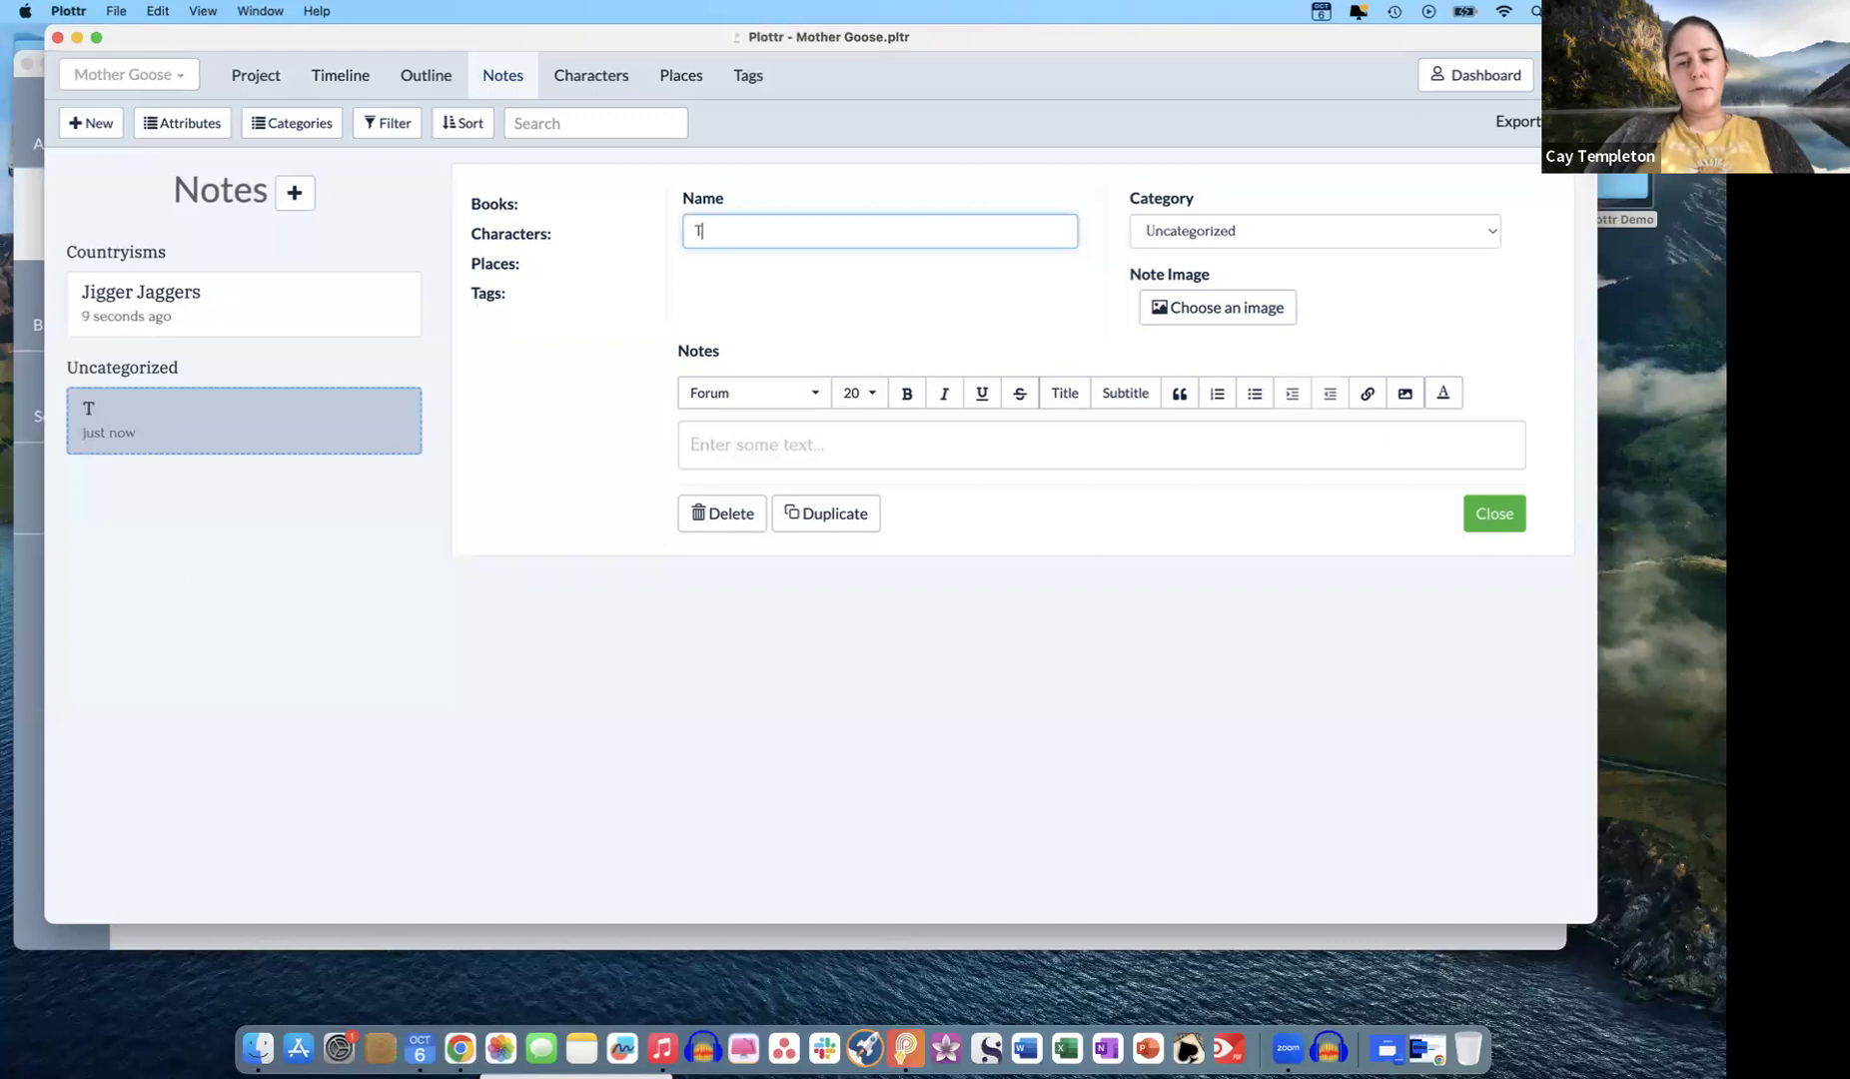
key("BackSpace")
key("BackSpace")
type("nderb")
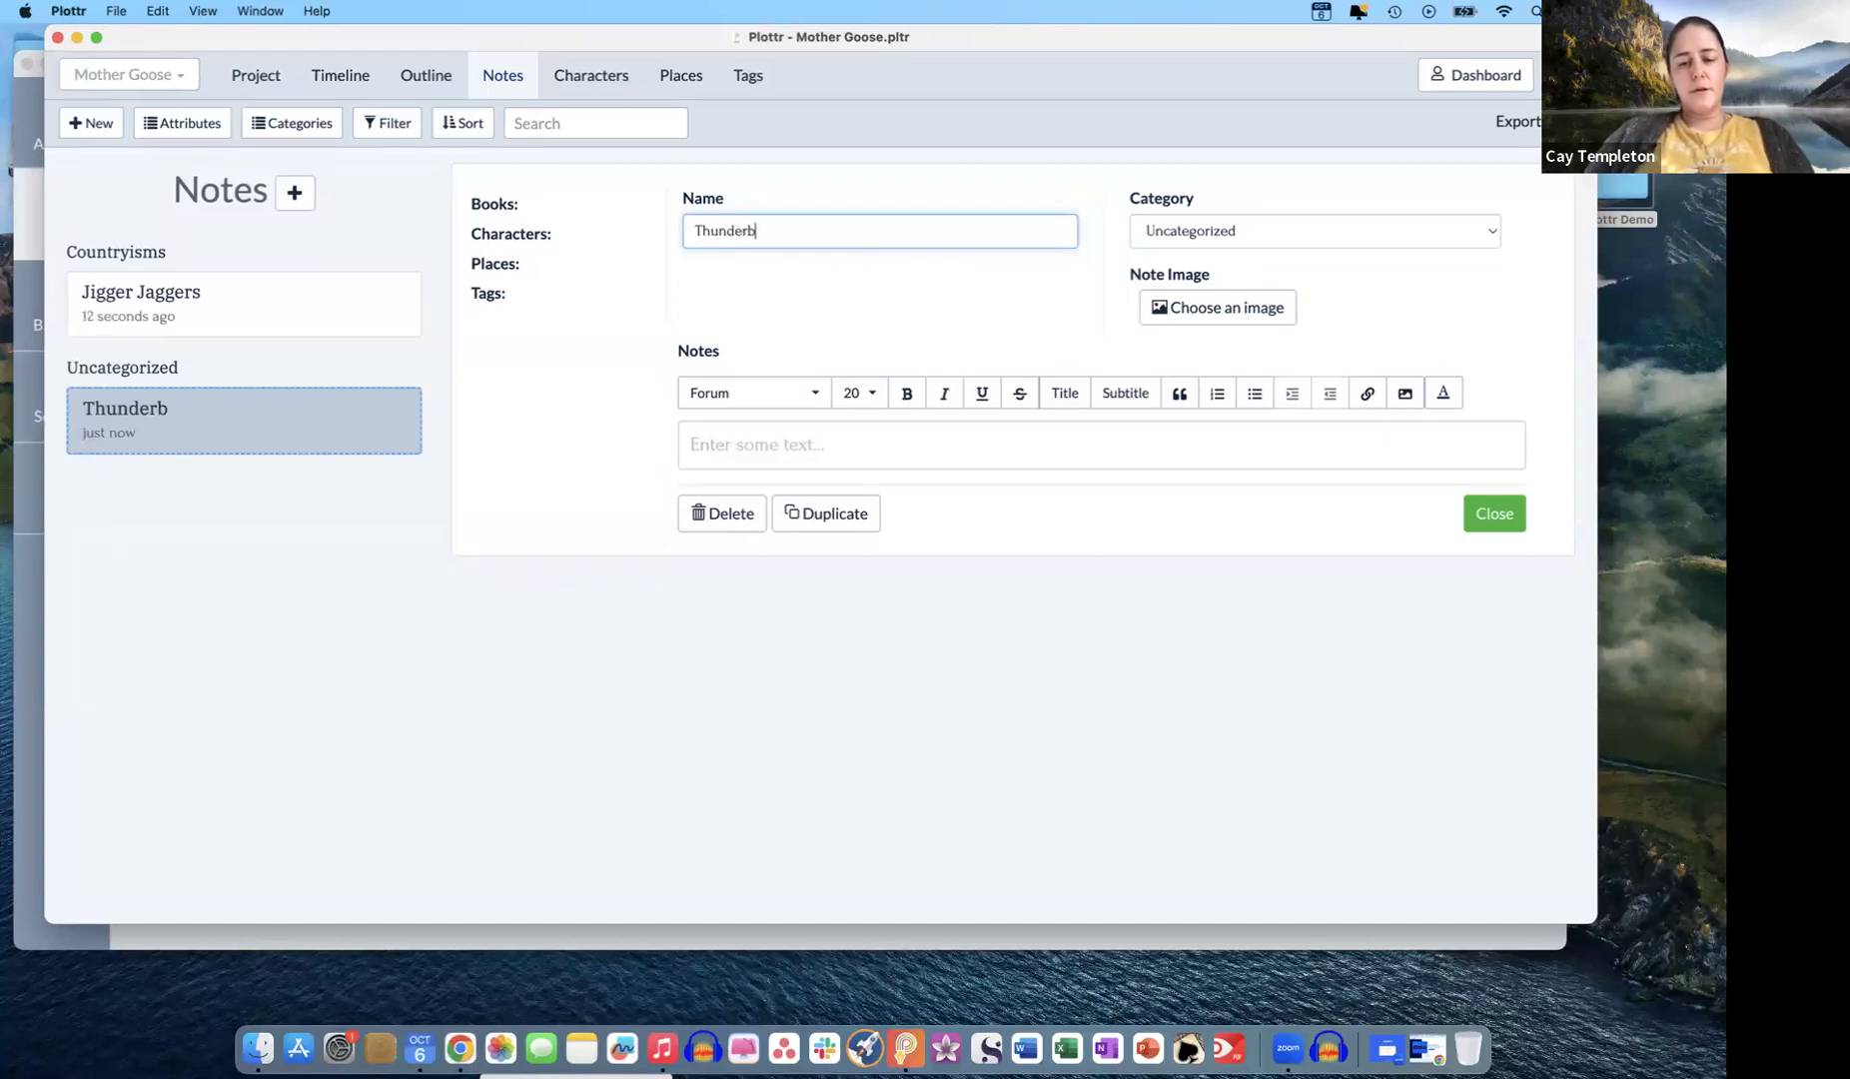
key("BackSpace")
type("Bumpers")
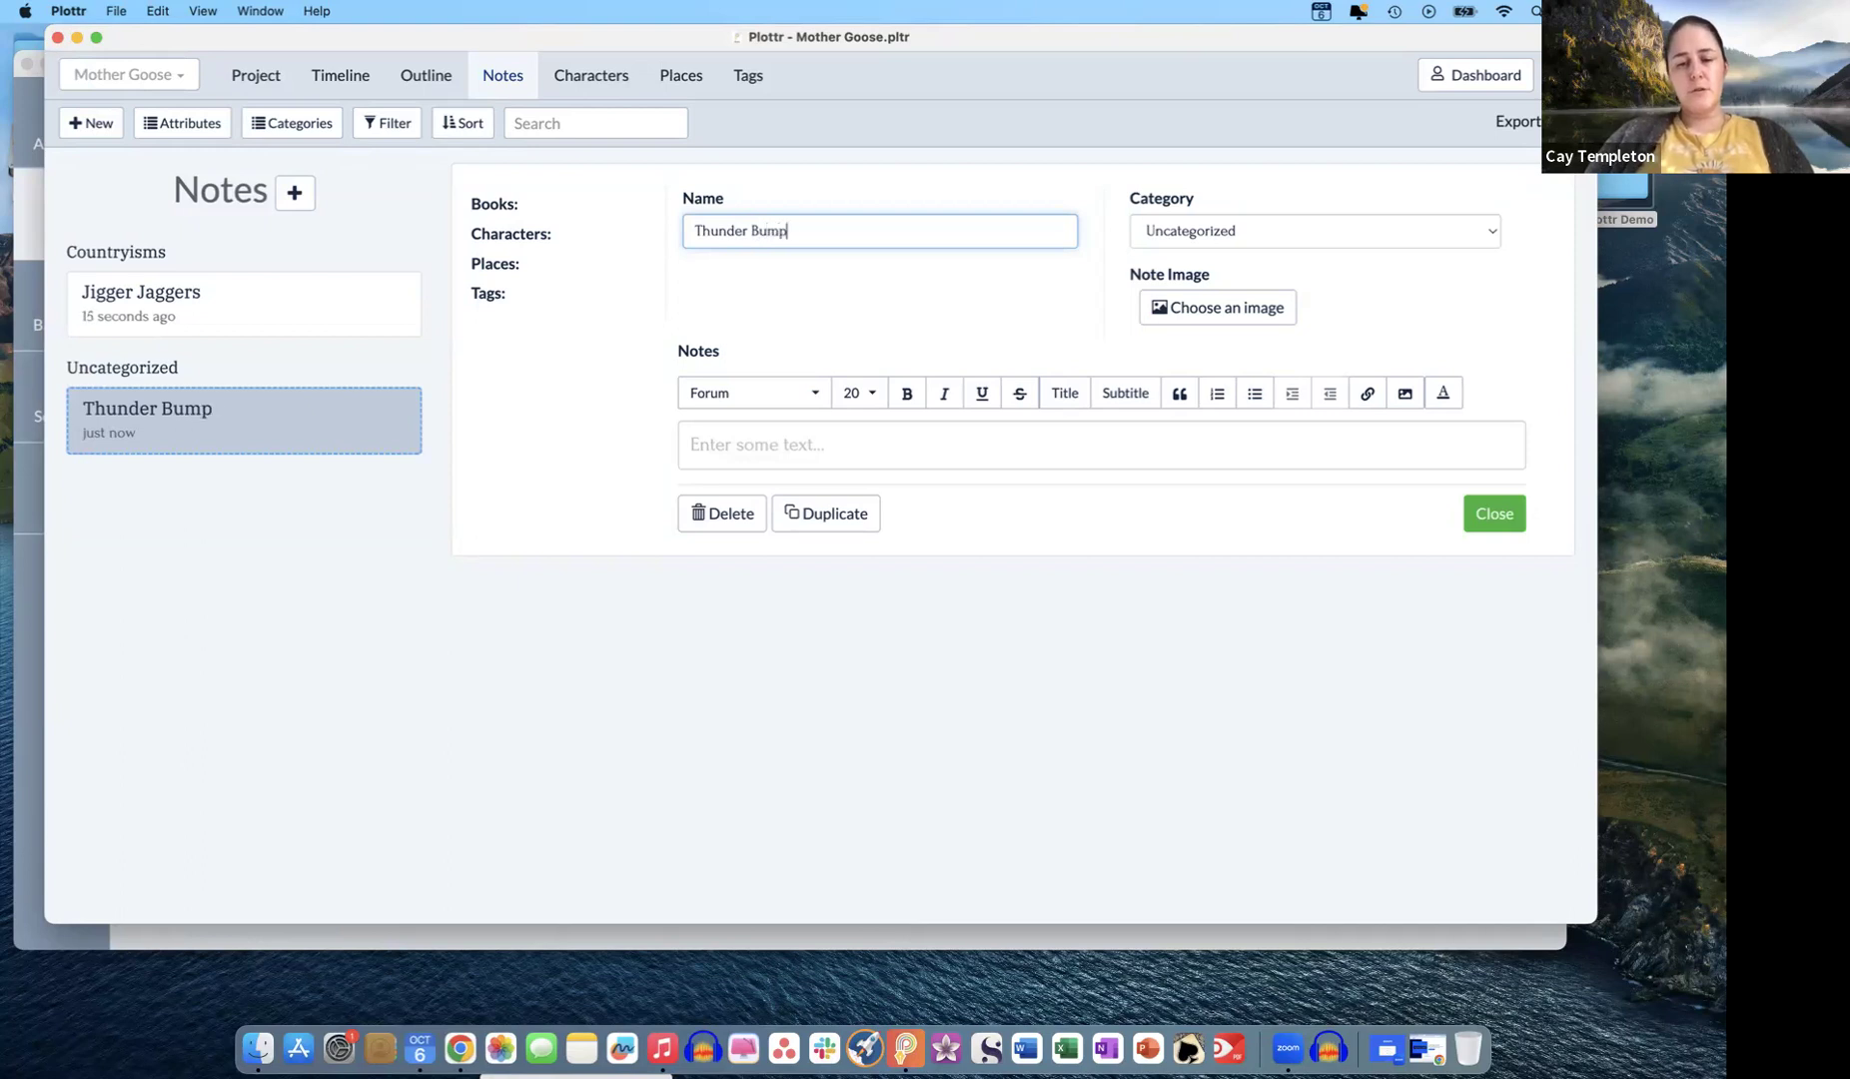
- Enter "Thunder" as the Thunder Bumpers note's text and set its category to Countryisms
left_click(786, 442)
type("Thunder")
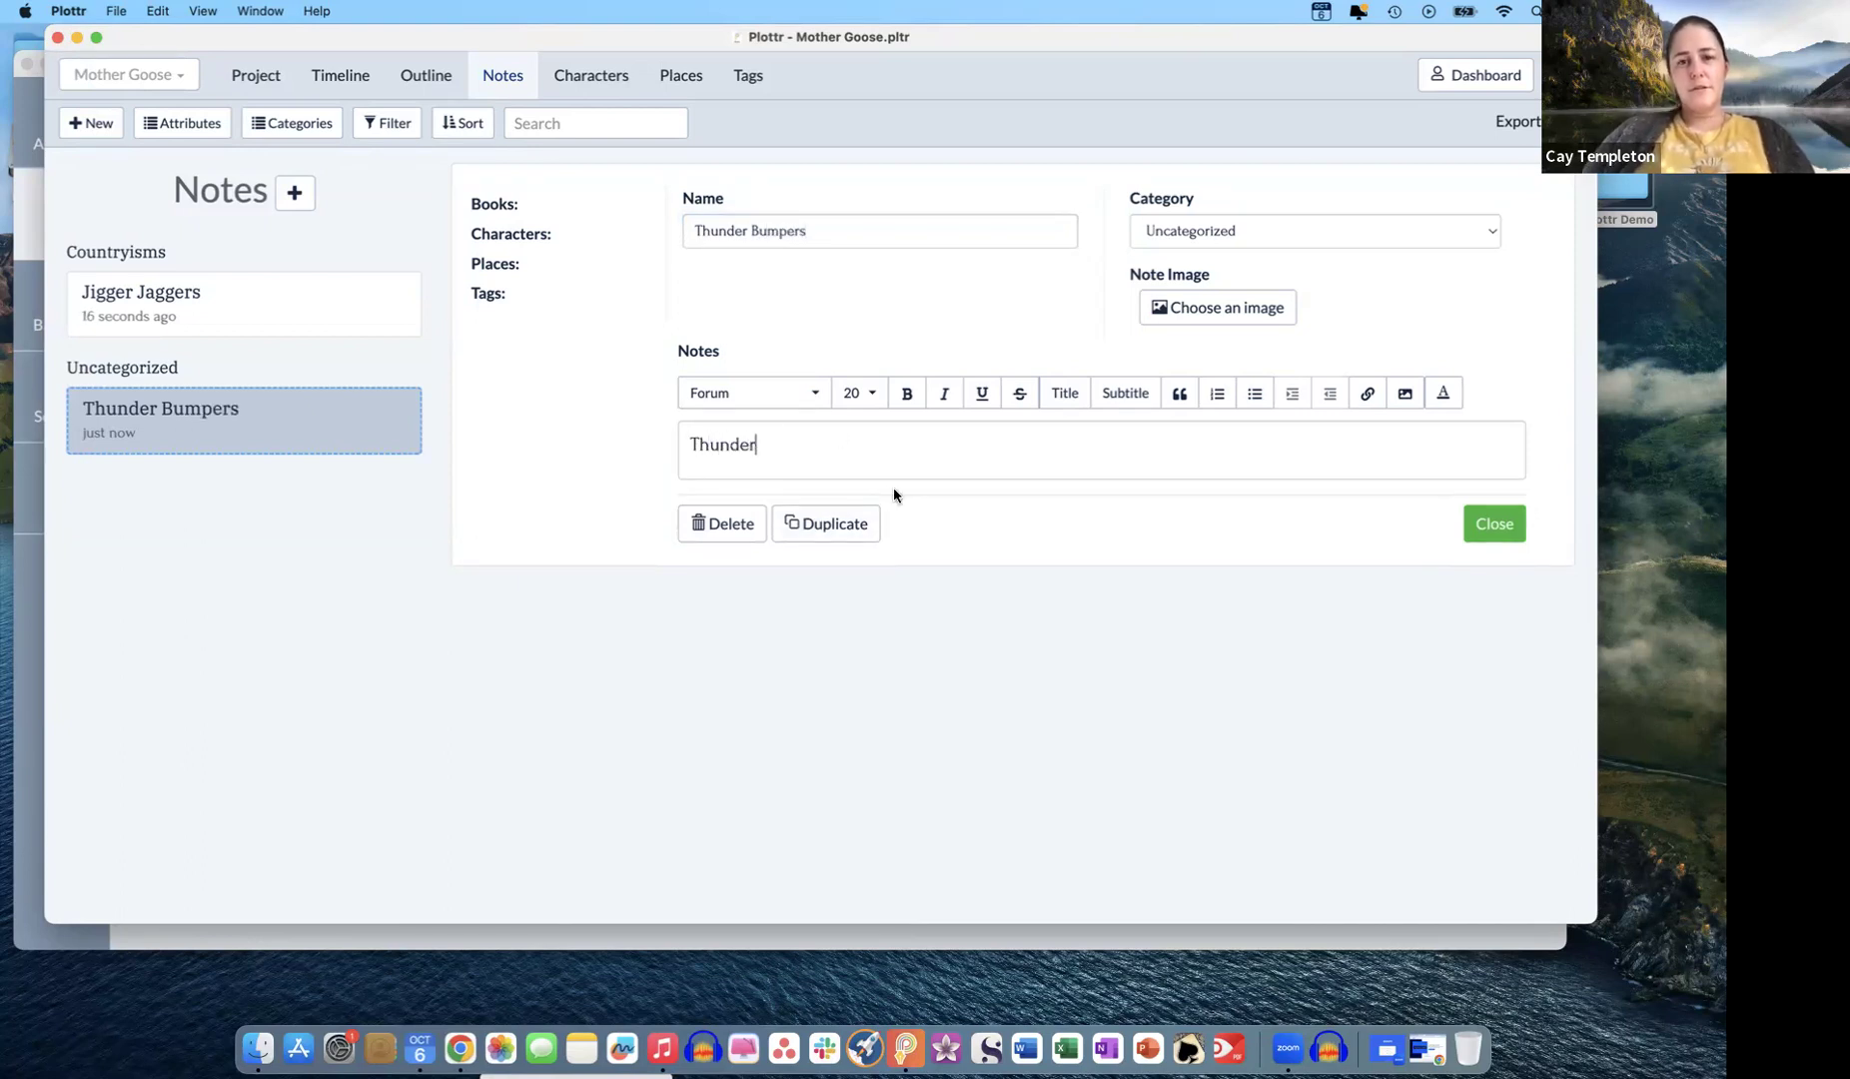
left_click(1239, 231)
left_click(1218, 206)
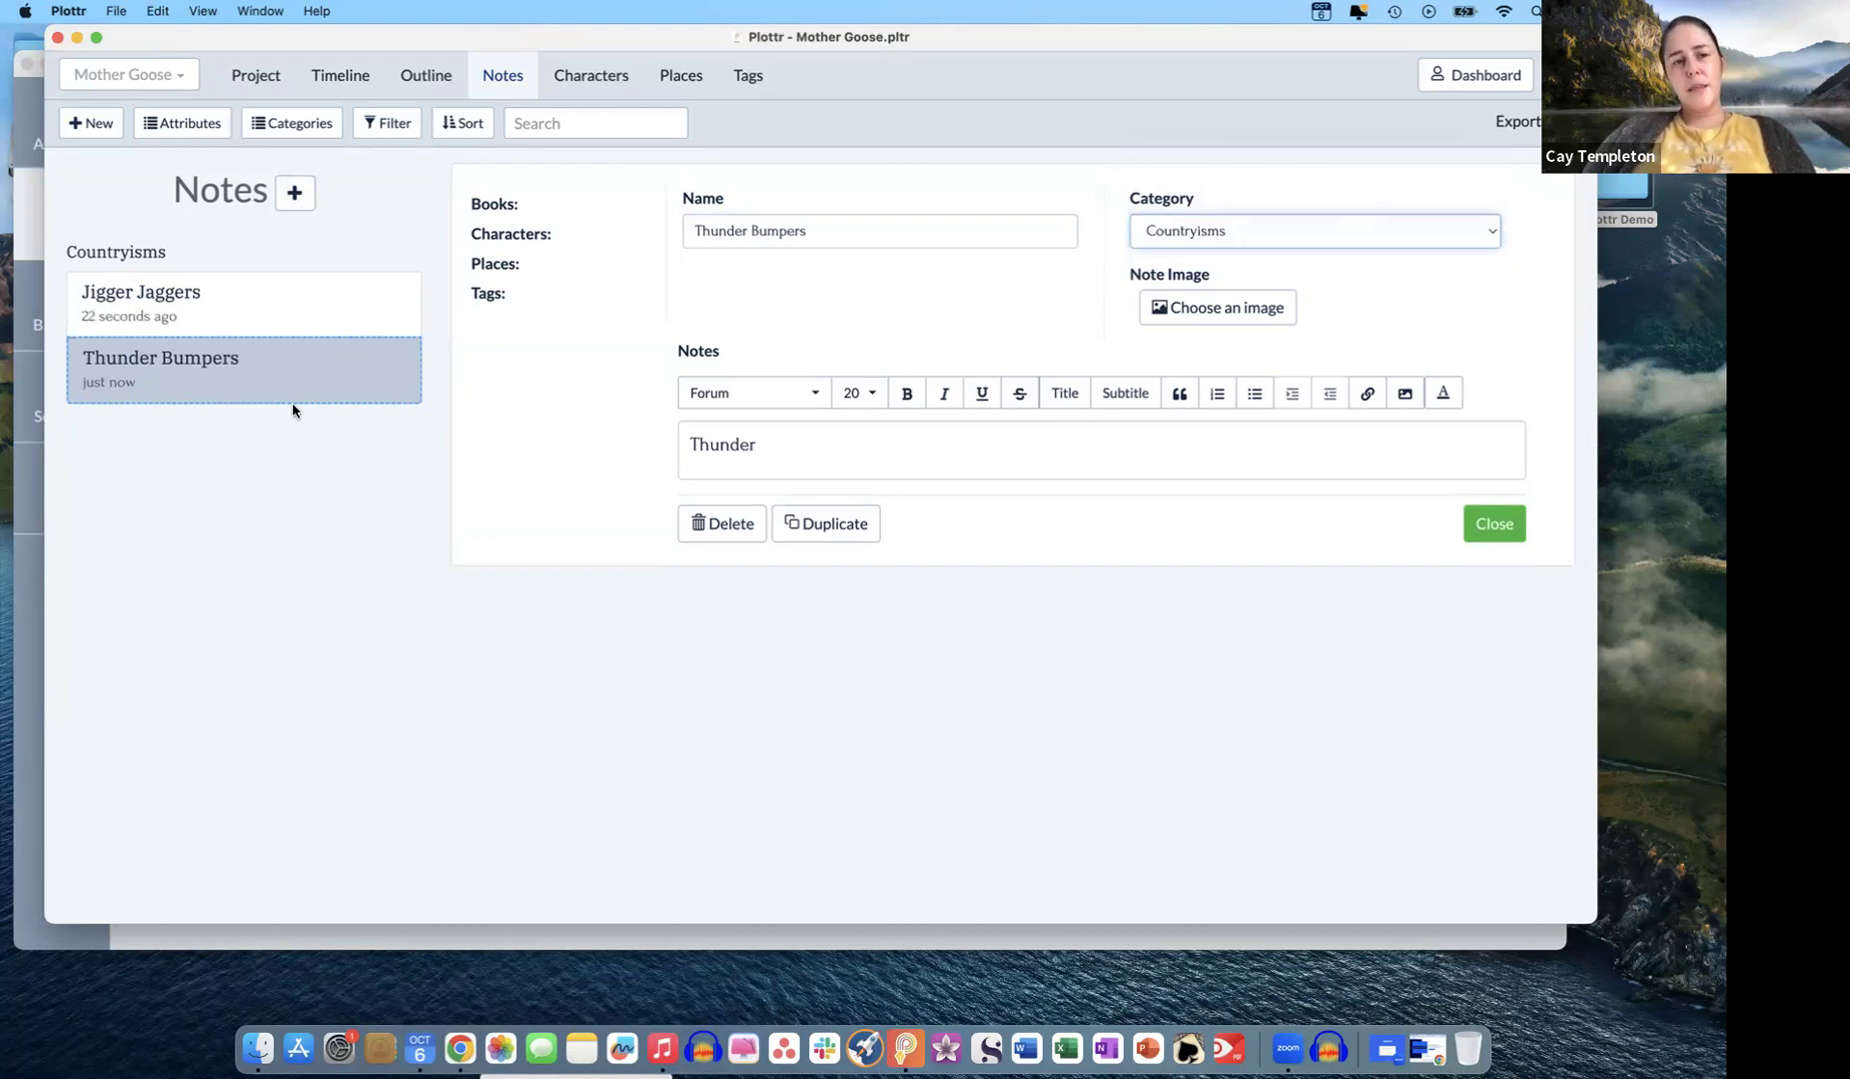
- Add a note category named Expression
left_click(306, 128)
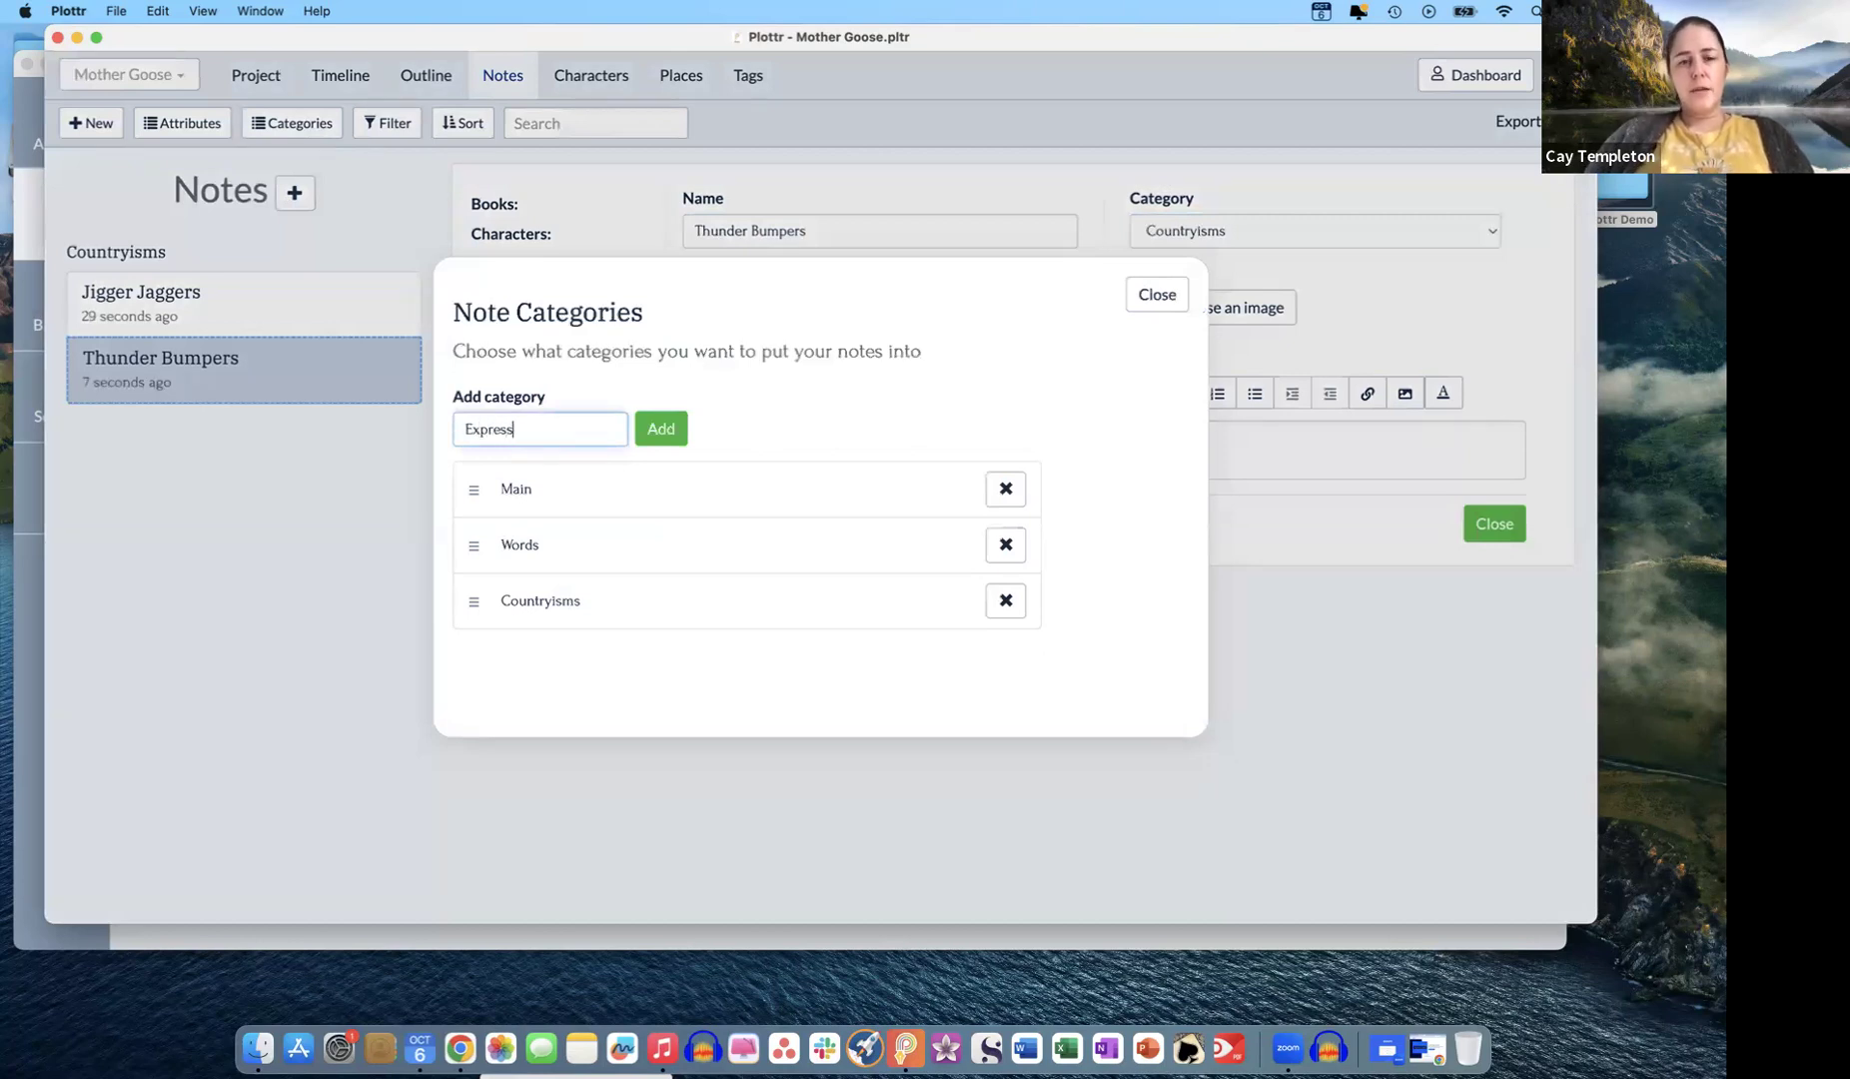
type("Expression")
left_click(667, 431)
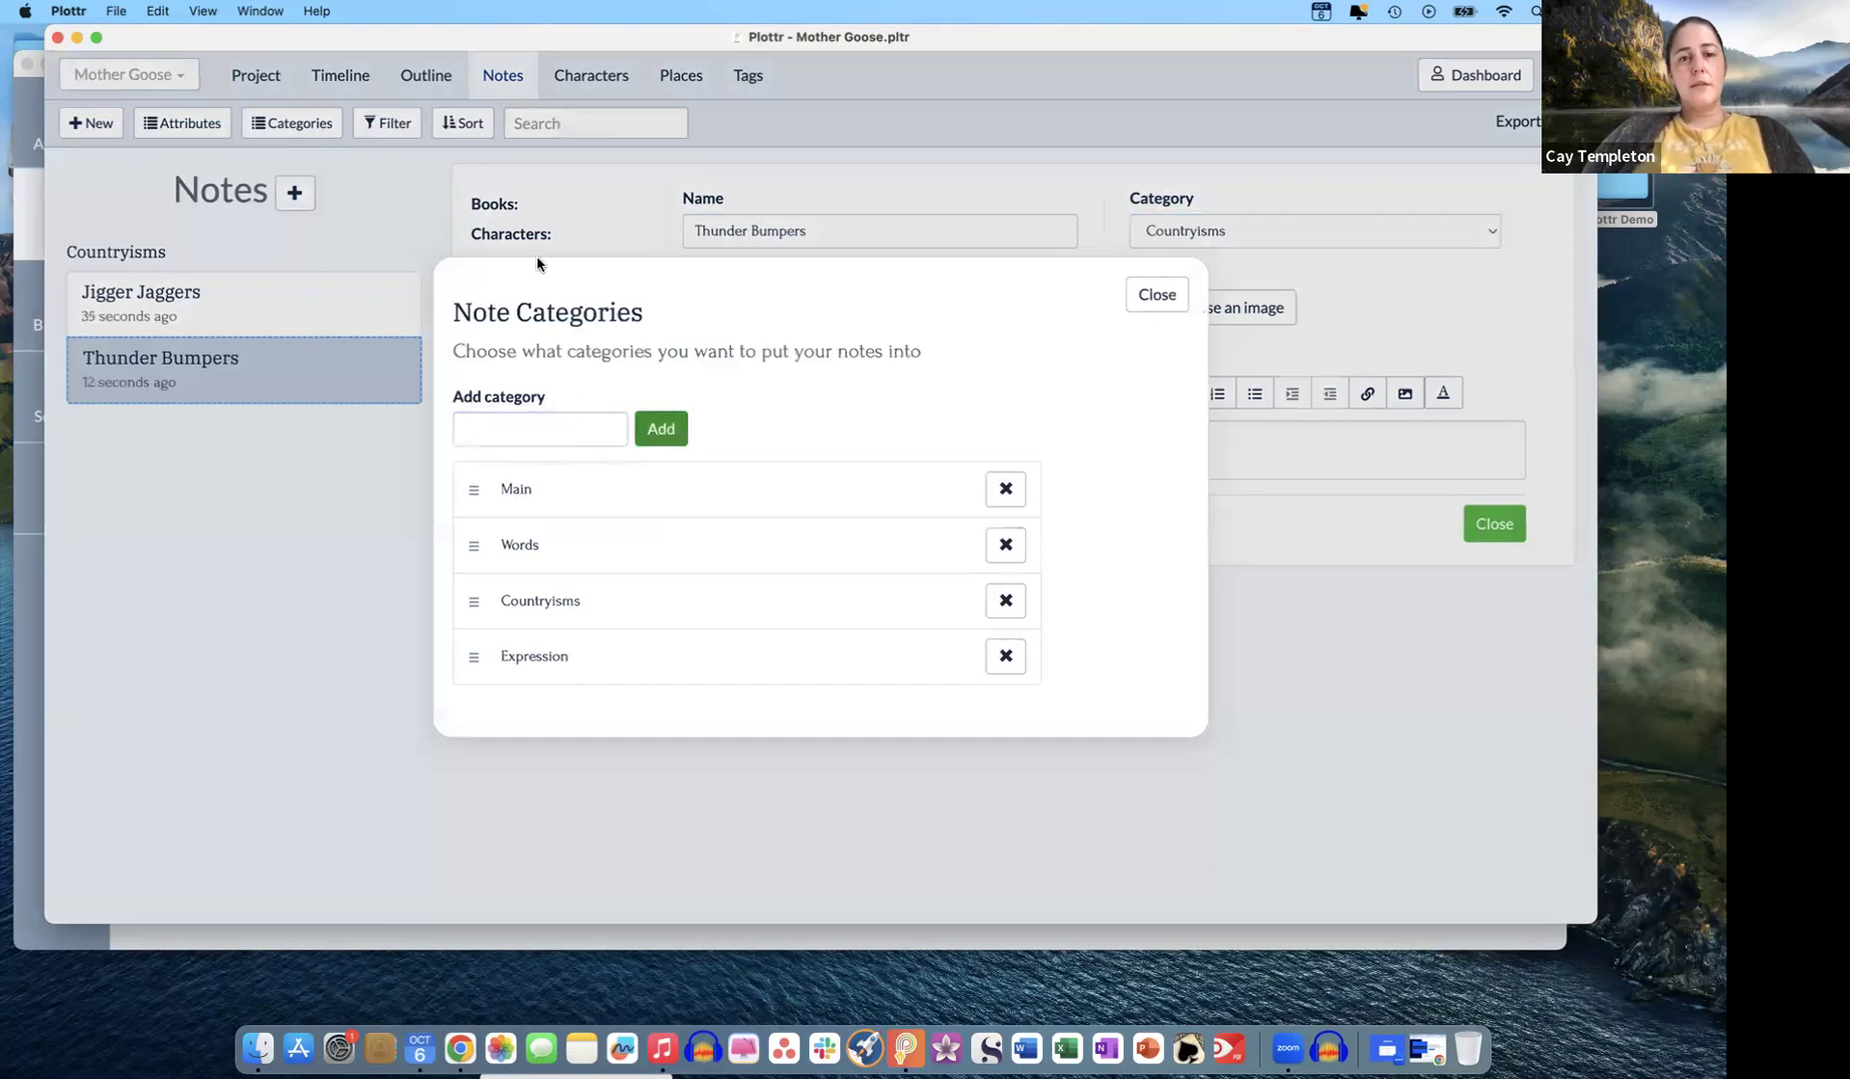
left_click(1157, 293)
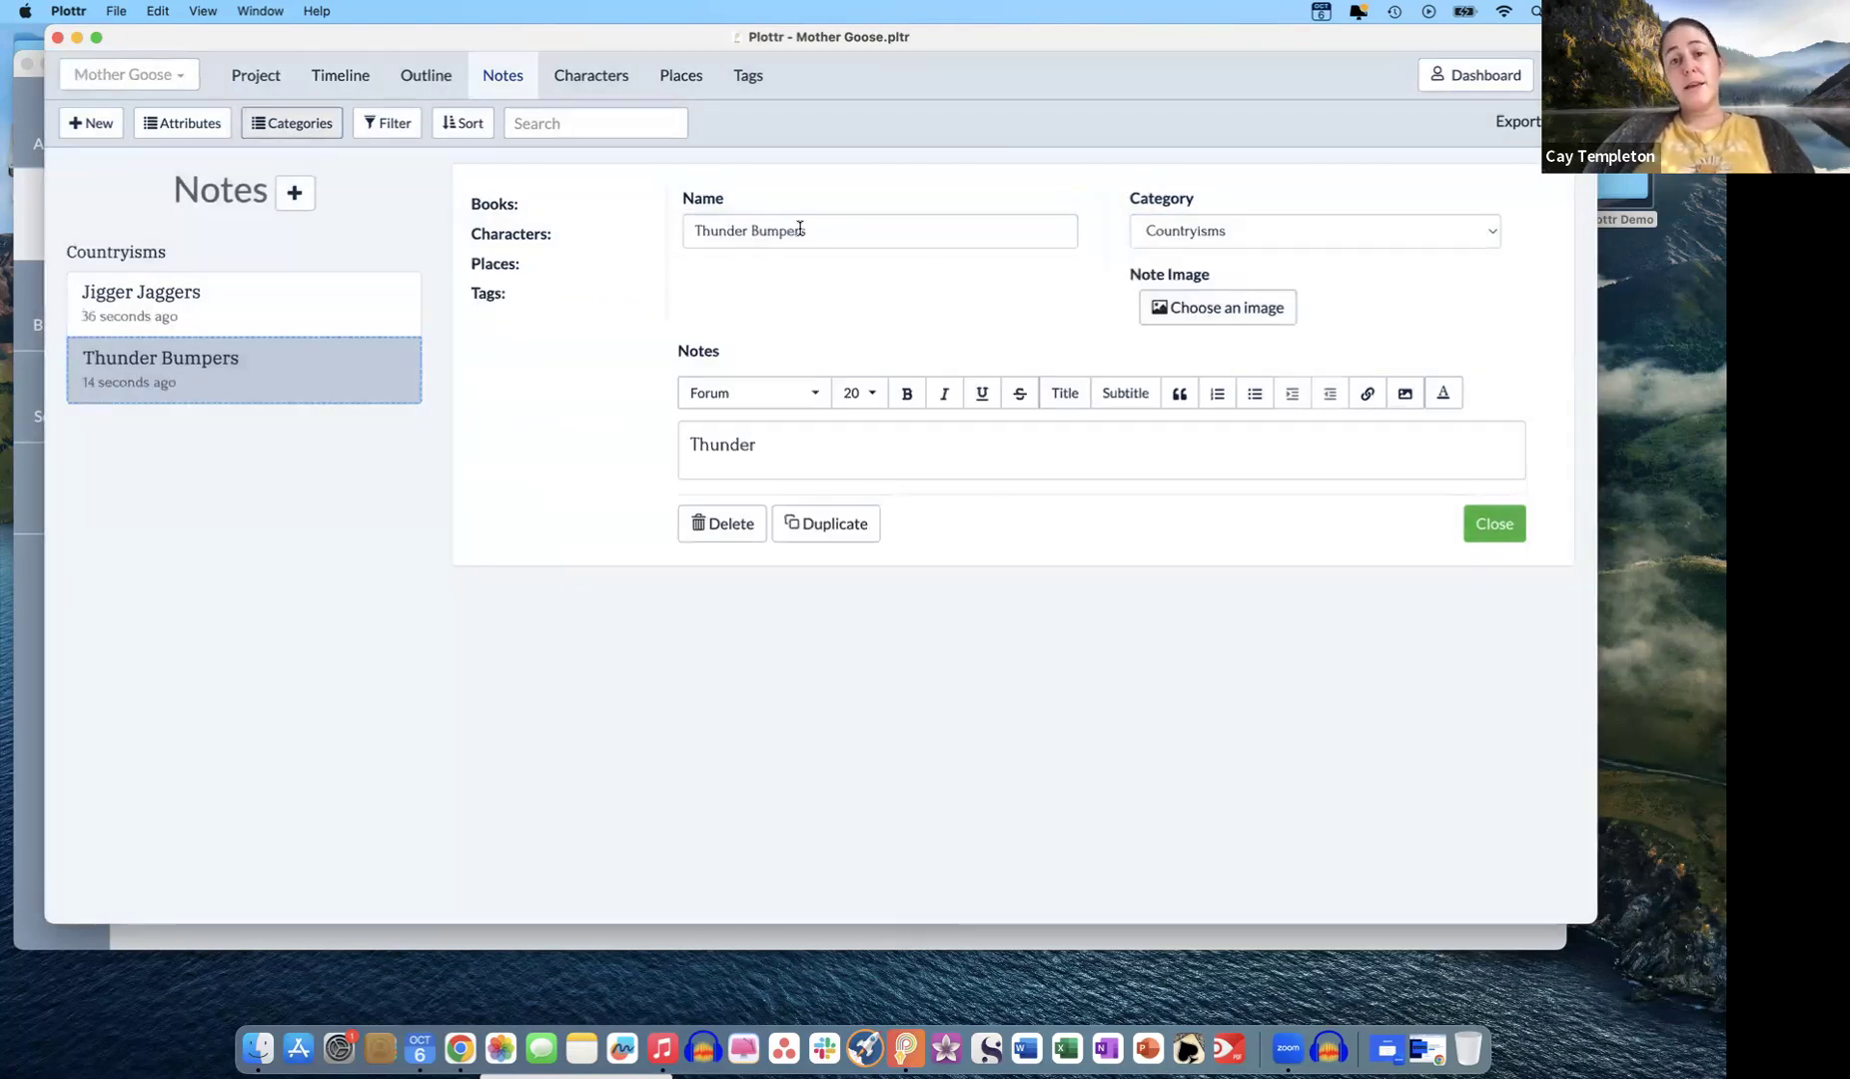
- Create a new note named "Bet your boots" and set its category to Expression
left_click(295, 193)
type("B")
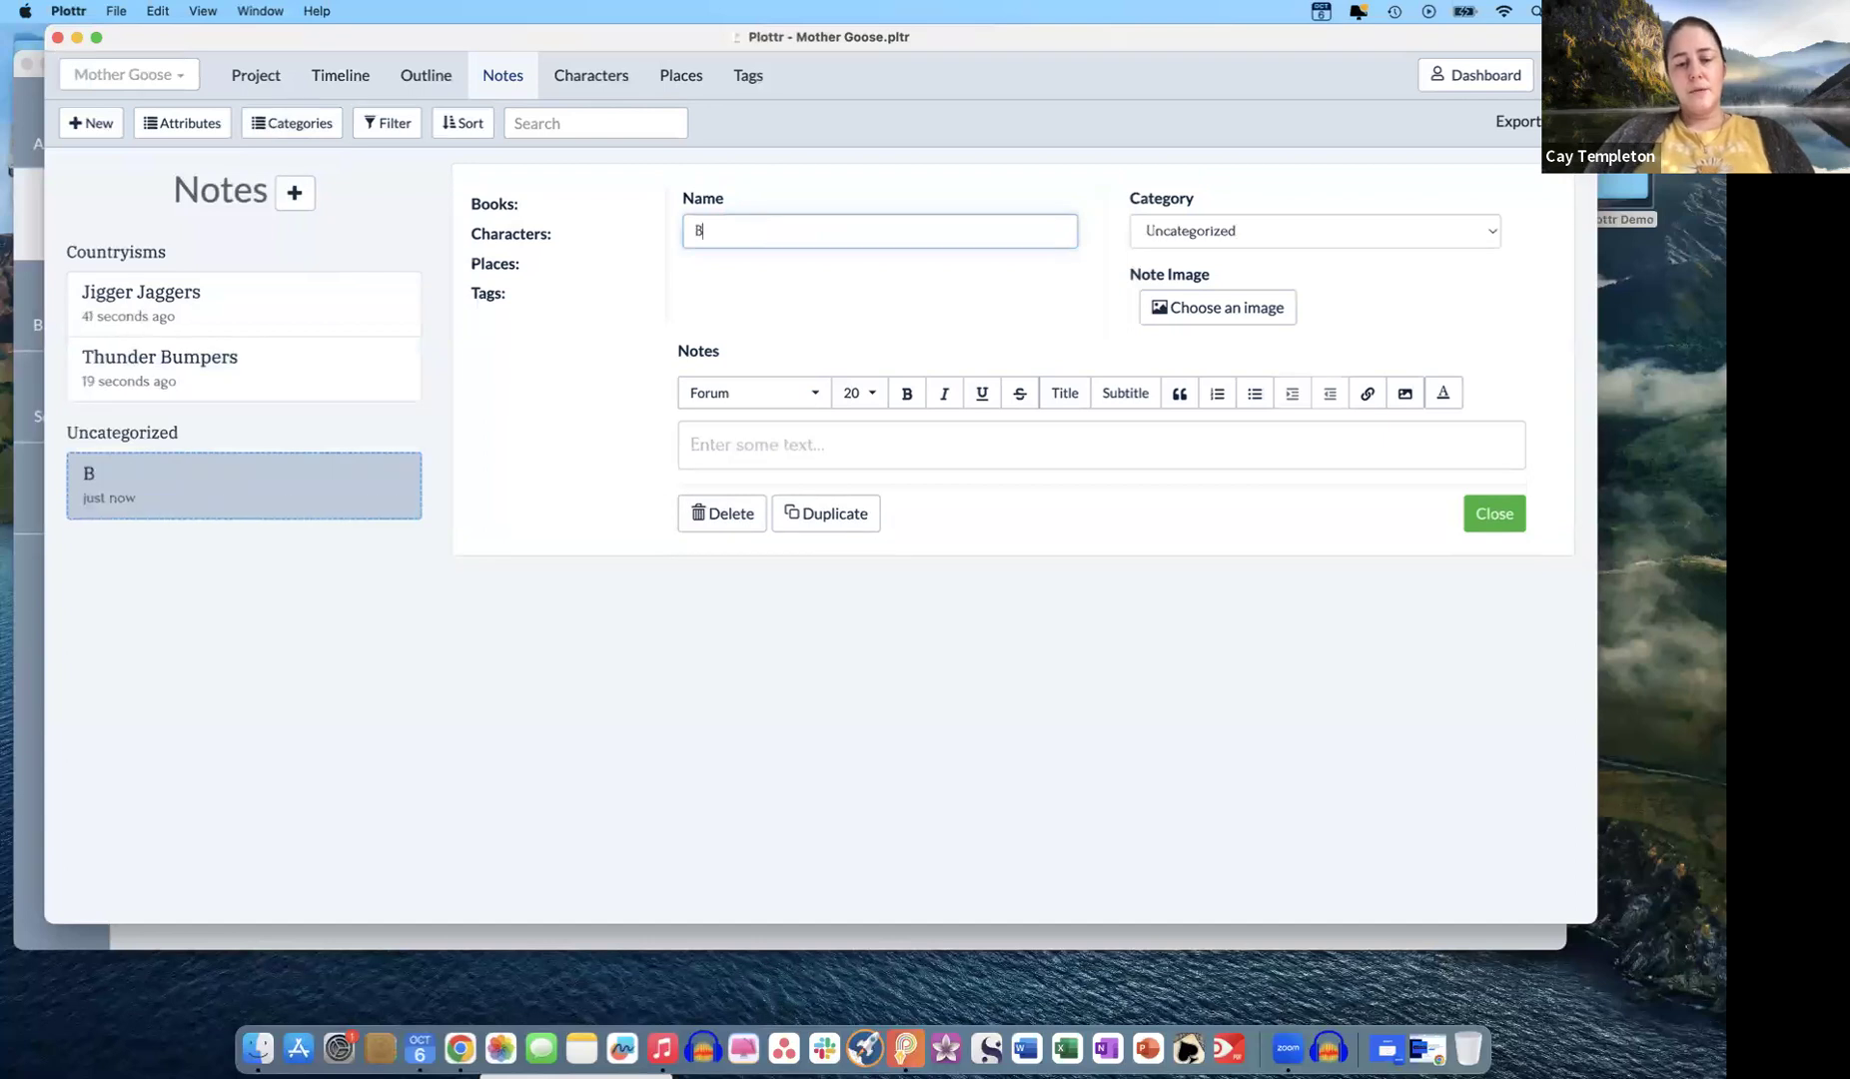
type("e")
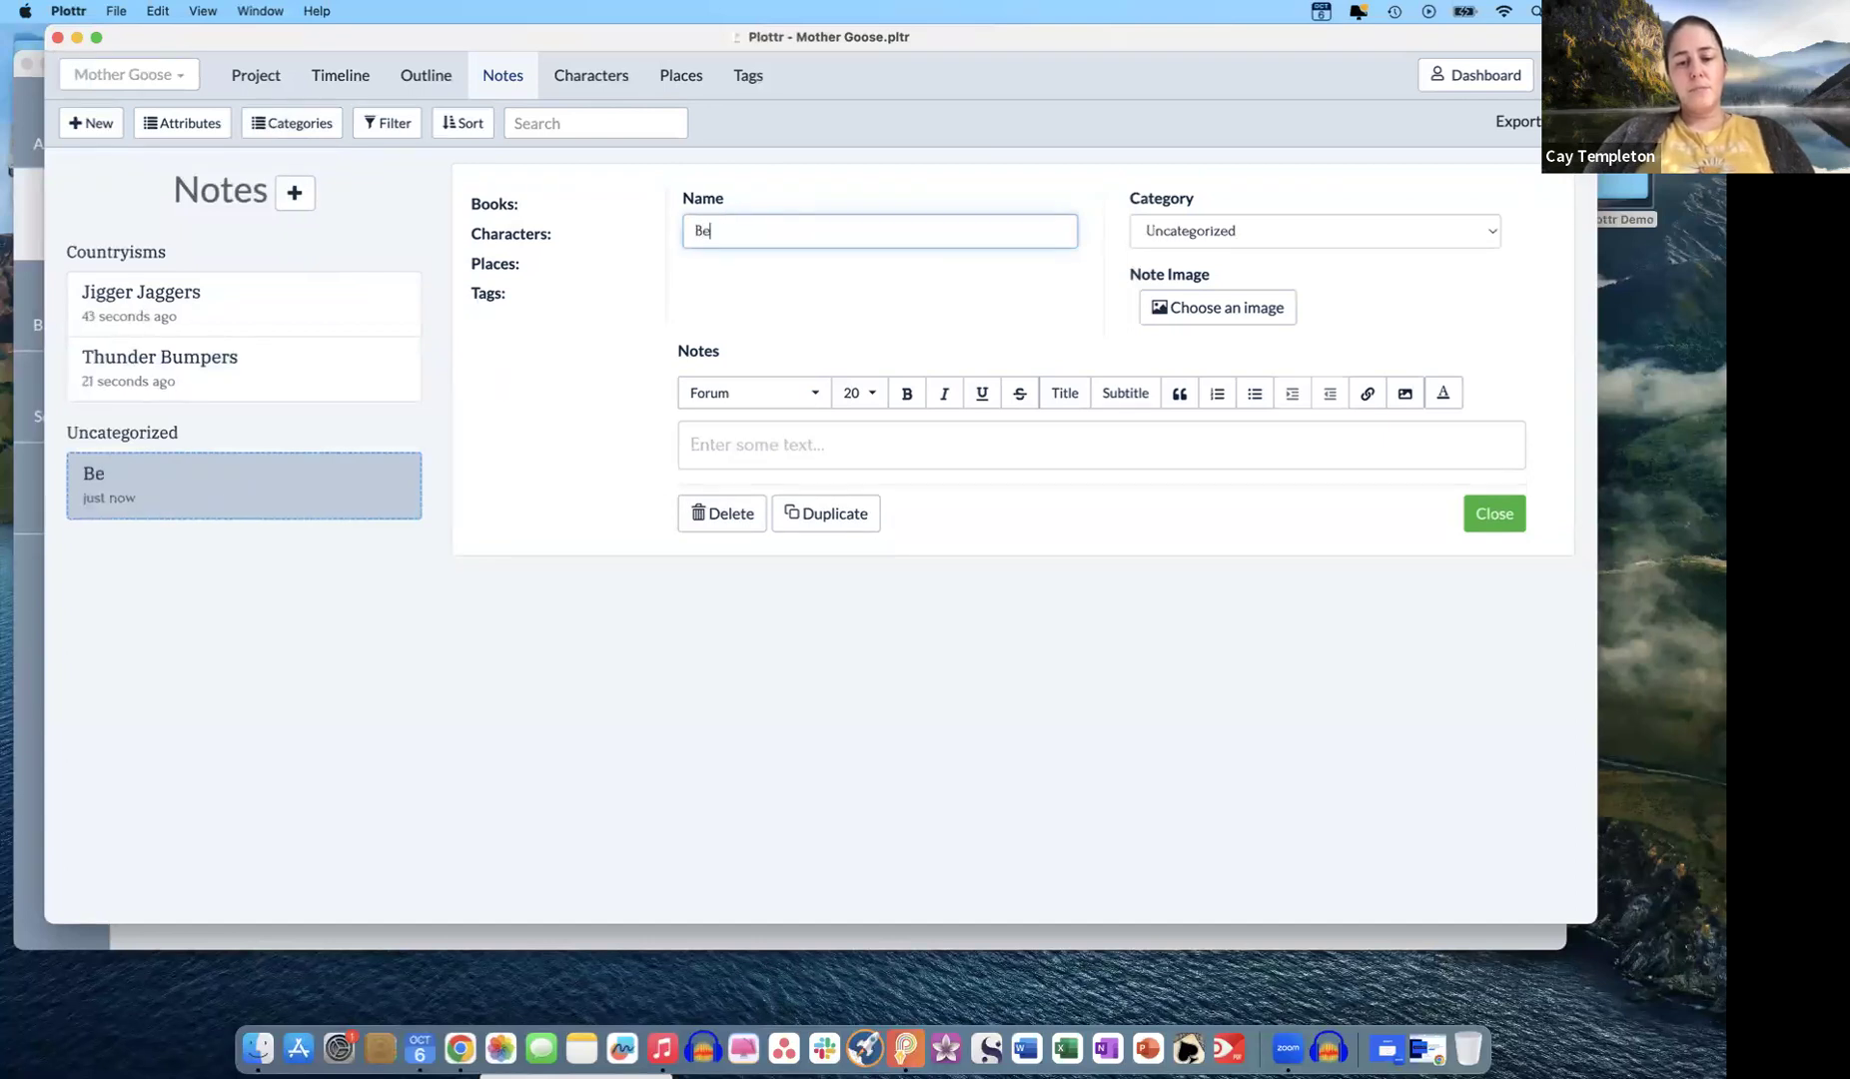
type("t you")
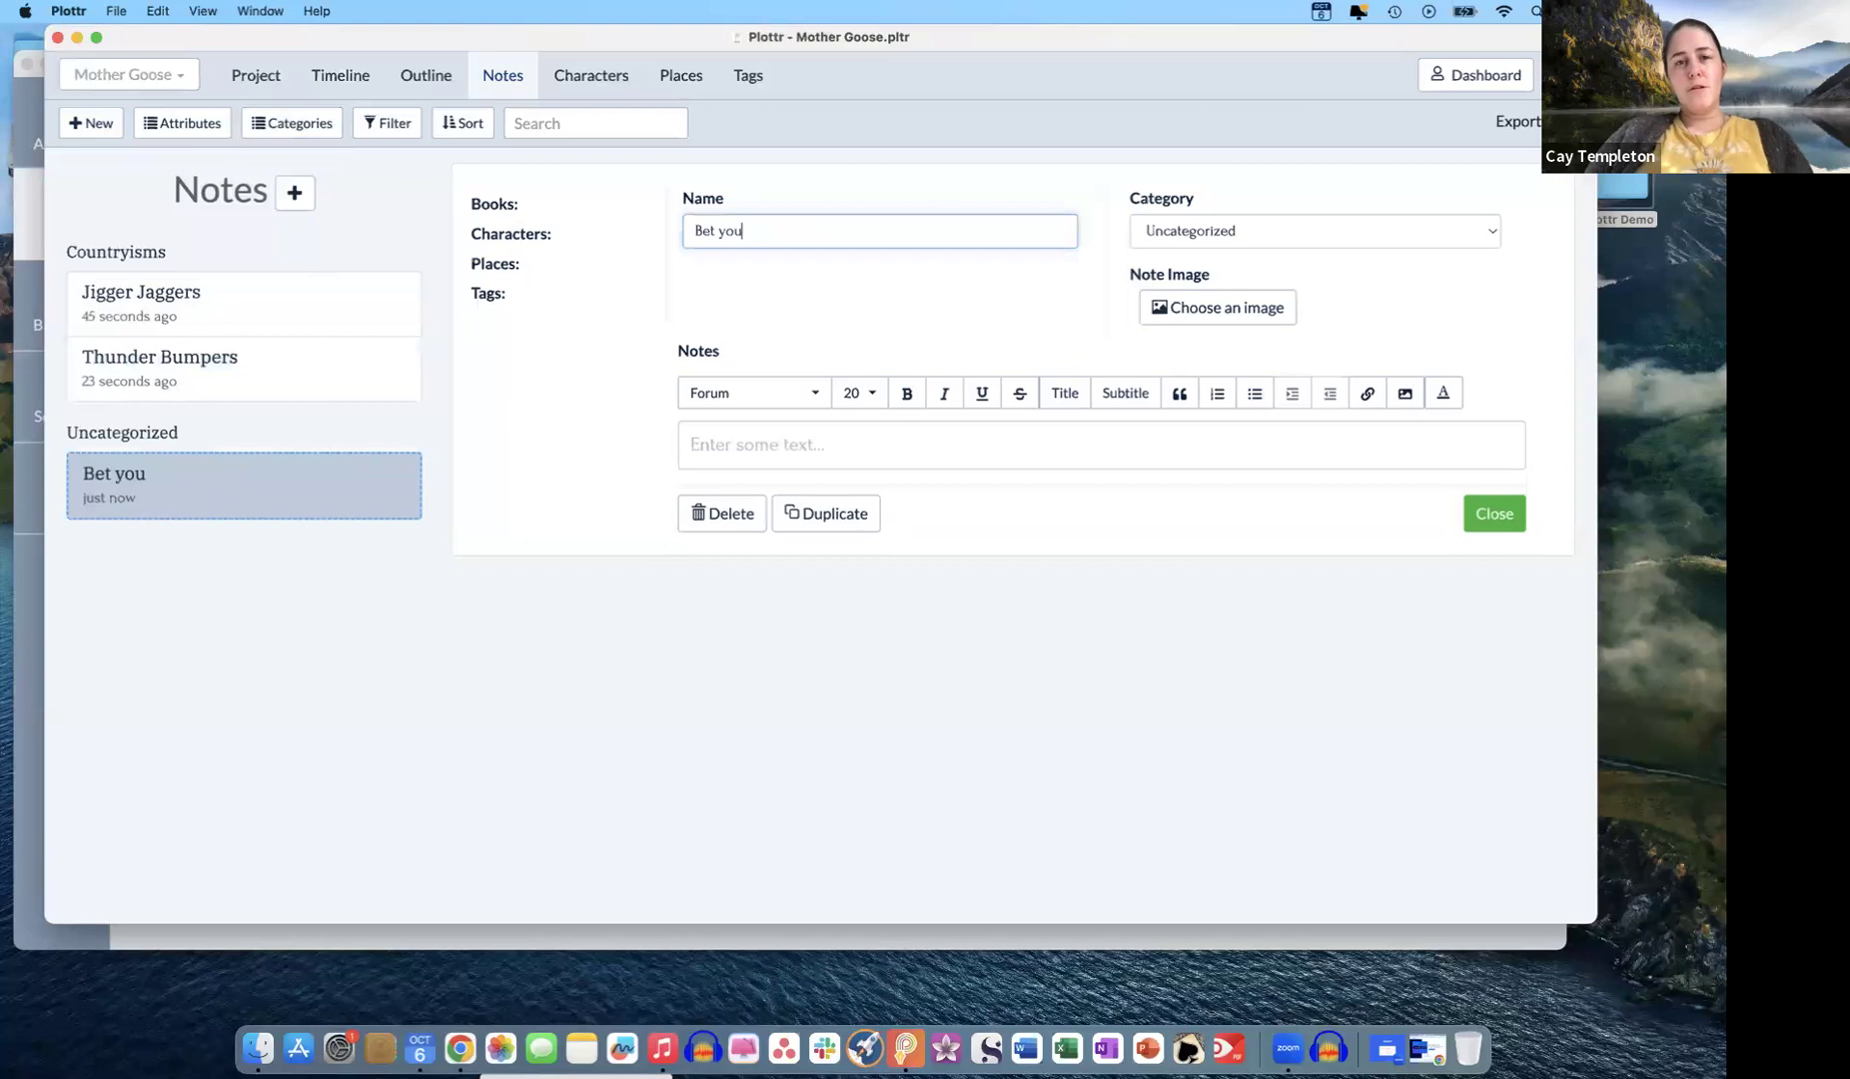
type("r boots")
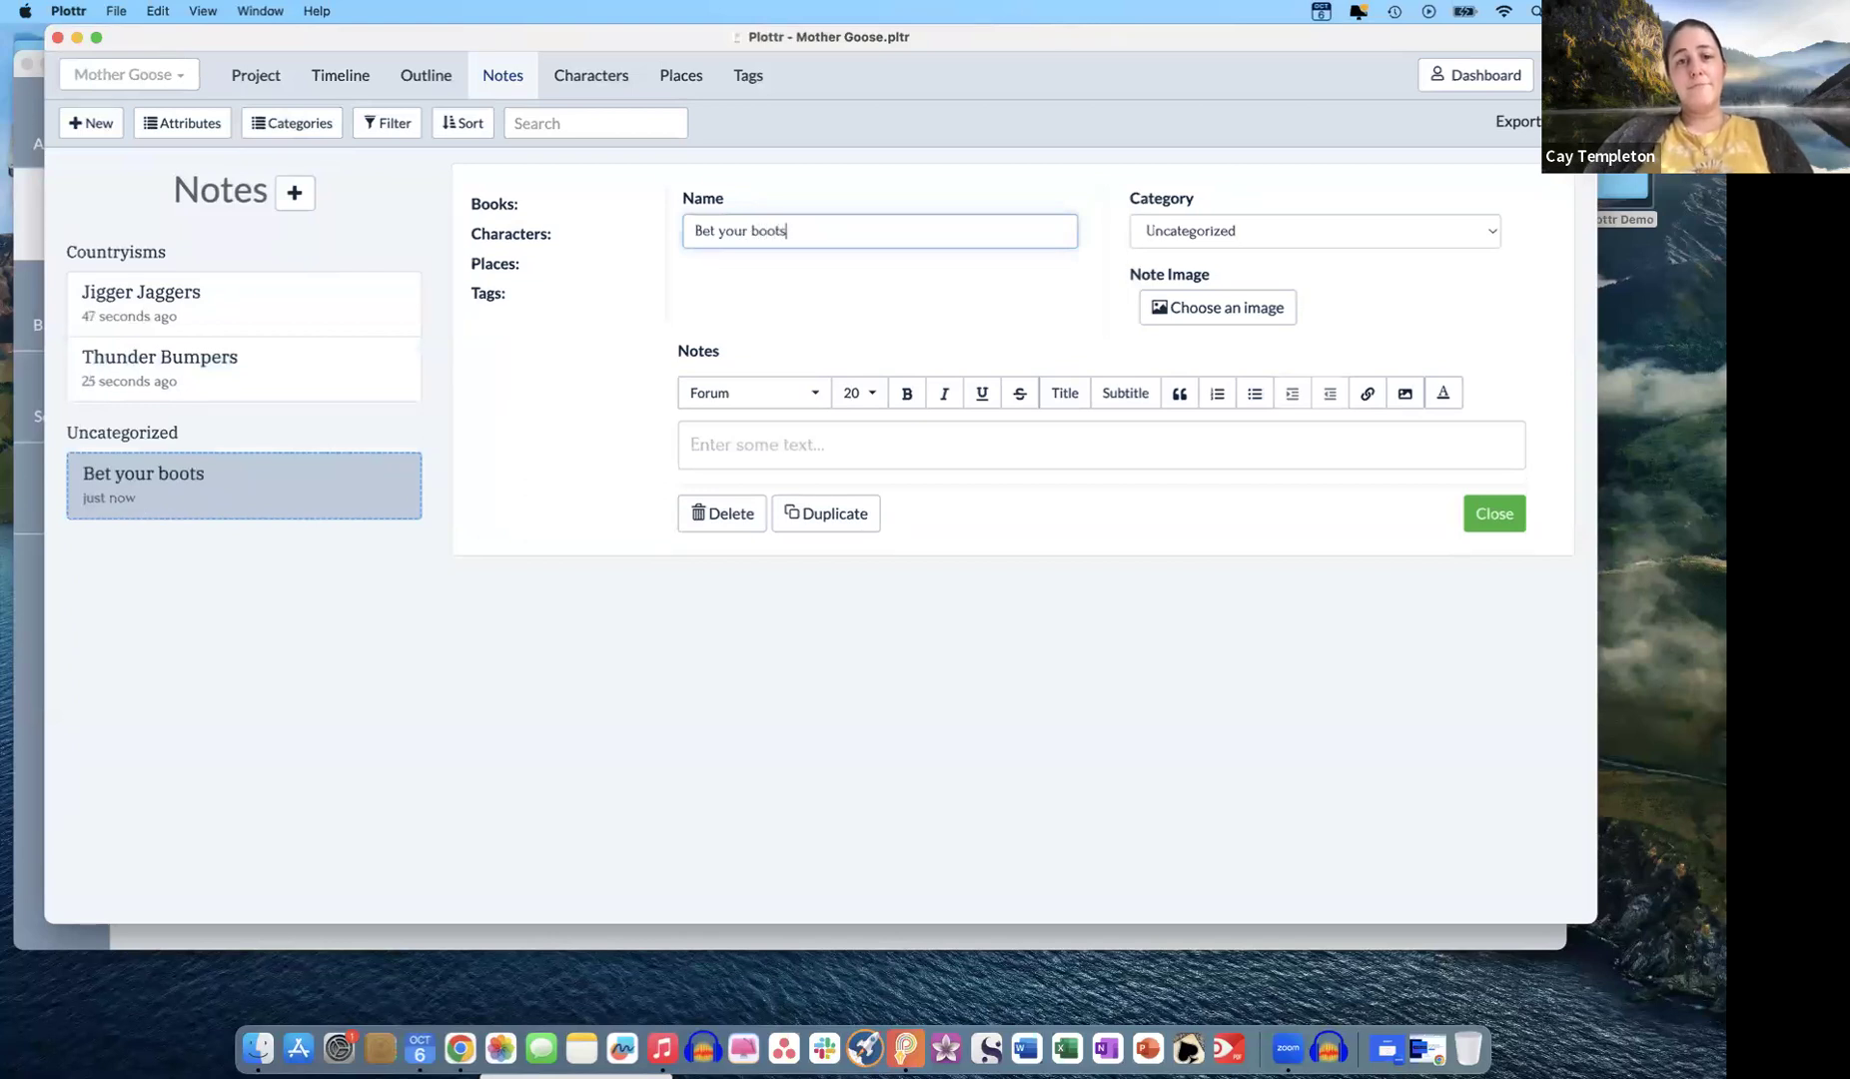
left_click(1240, 226)
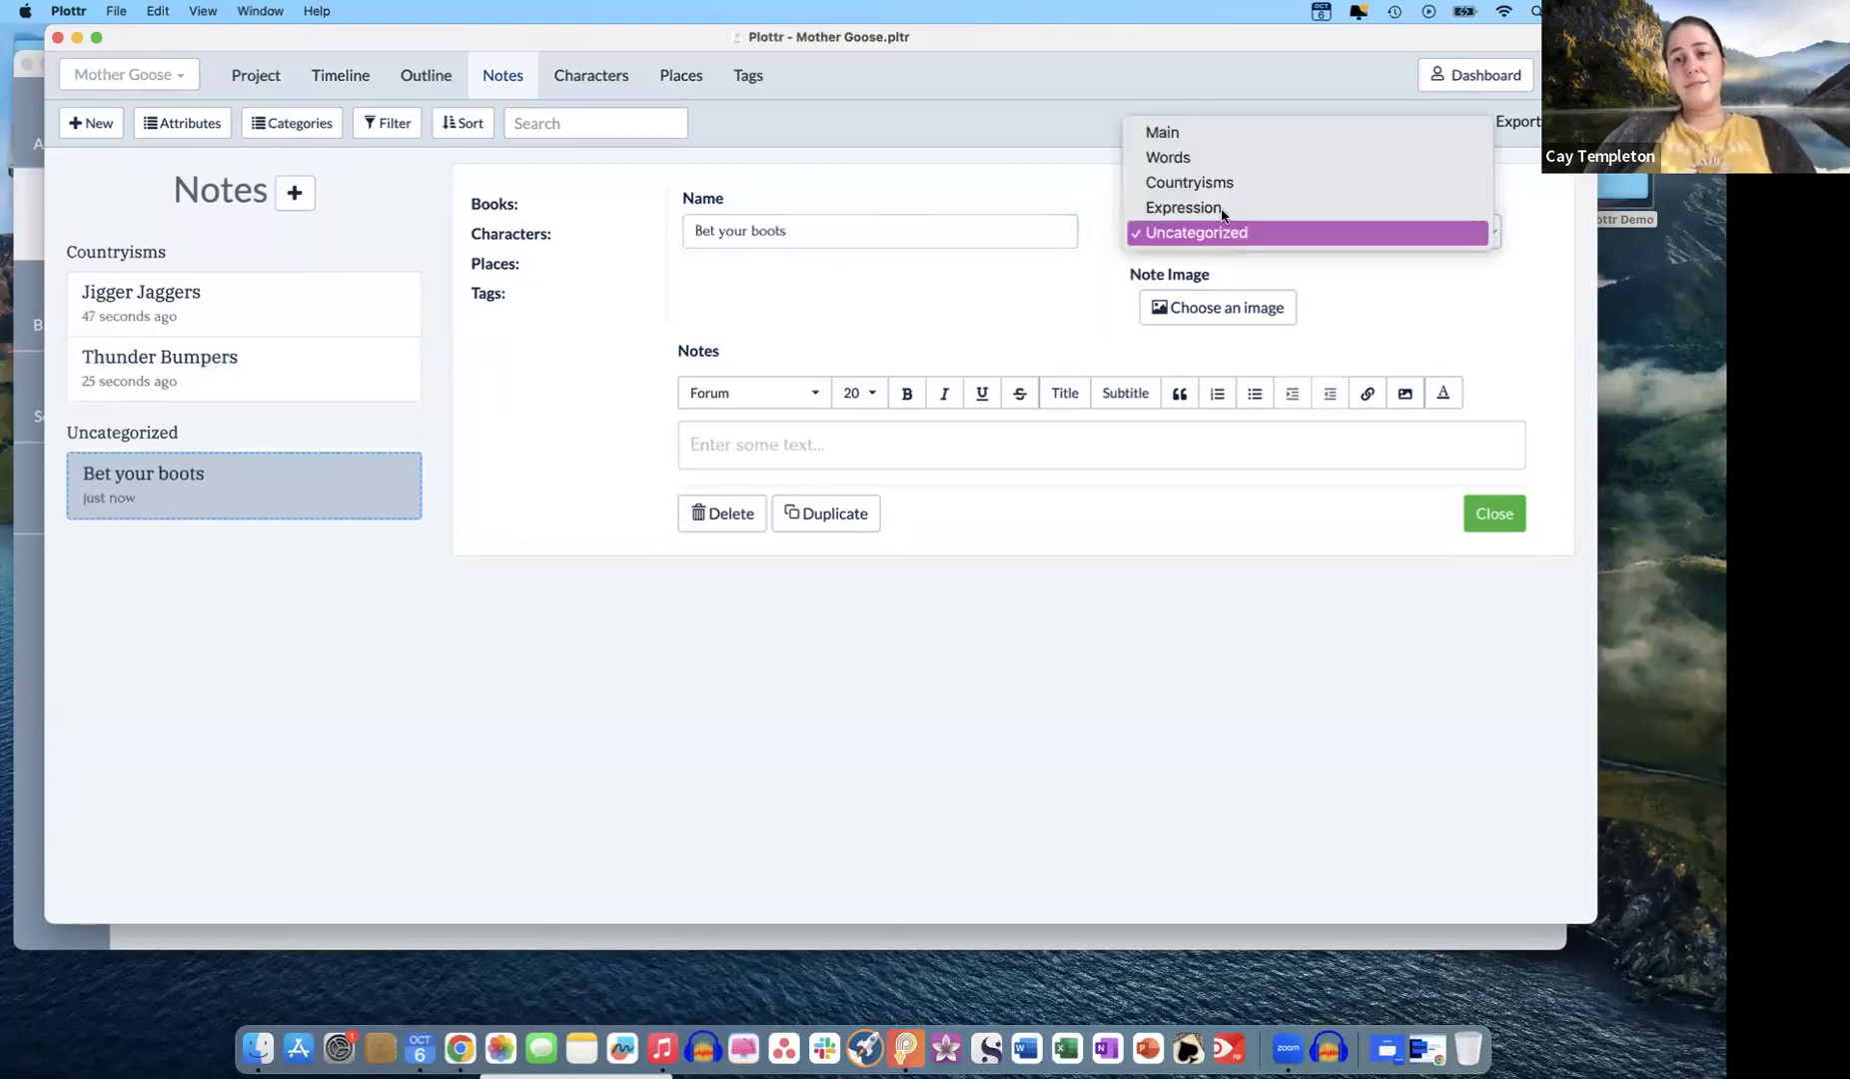
left_click(1173, 212)
- Write "Def: You can assume" as the text of the "Bet your boots" note
left_click(725, 443)
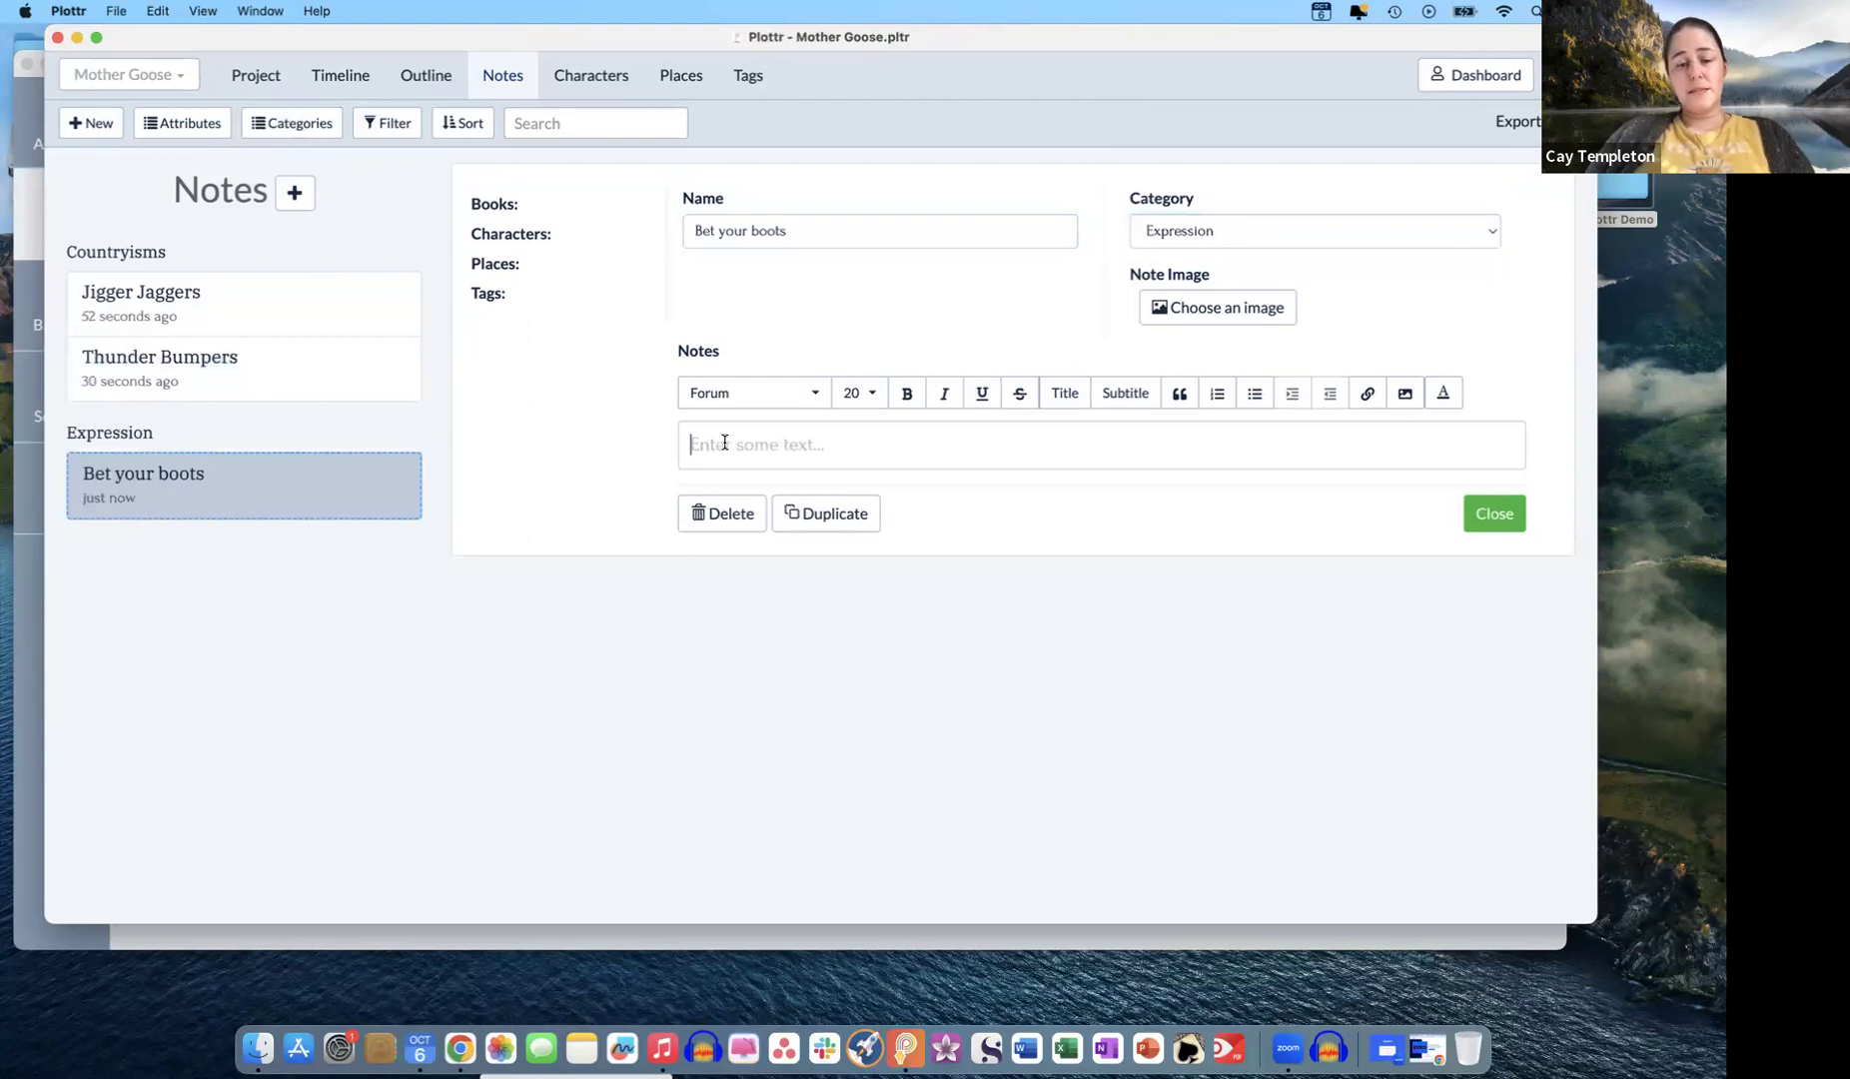
type("Def: ")
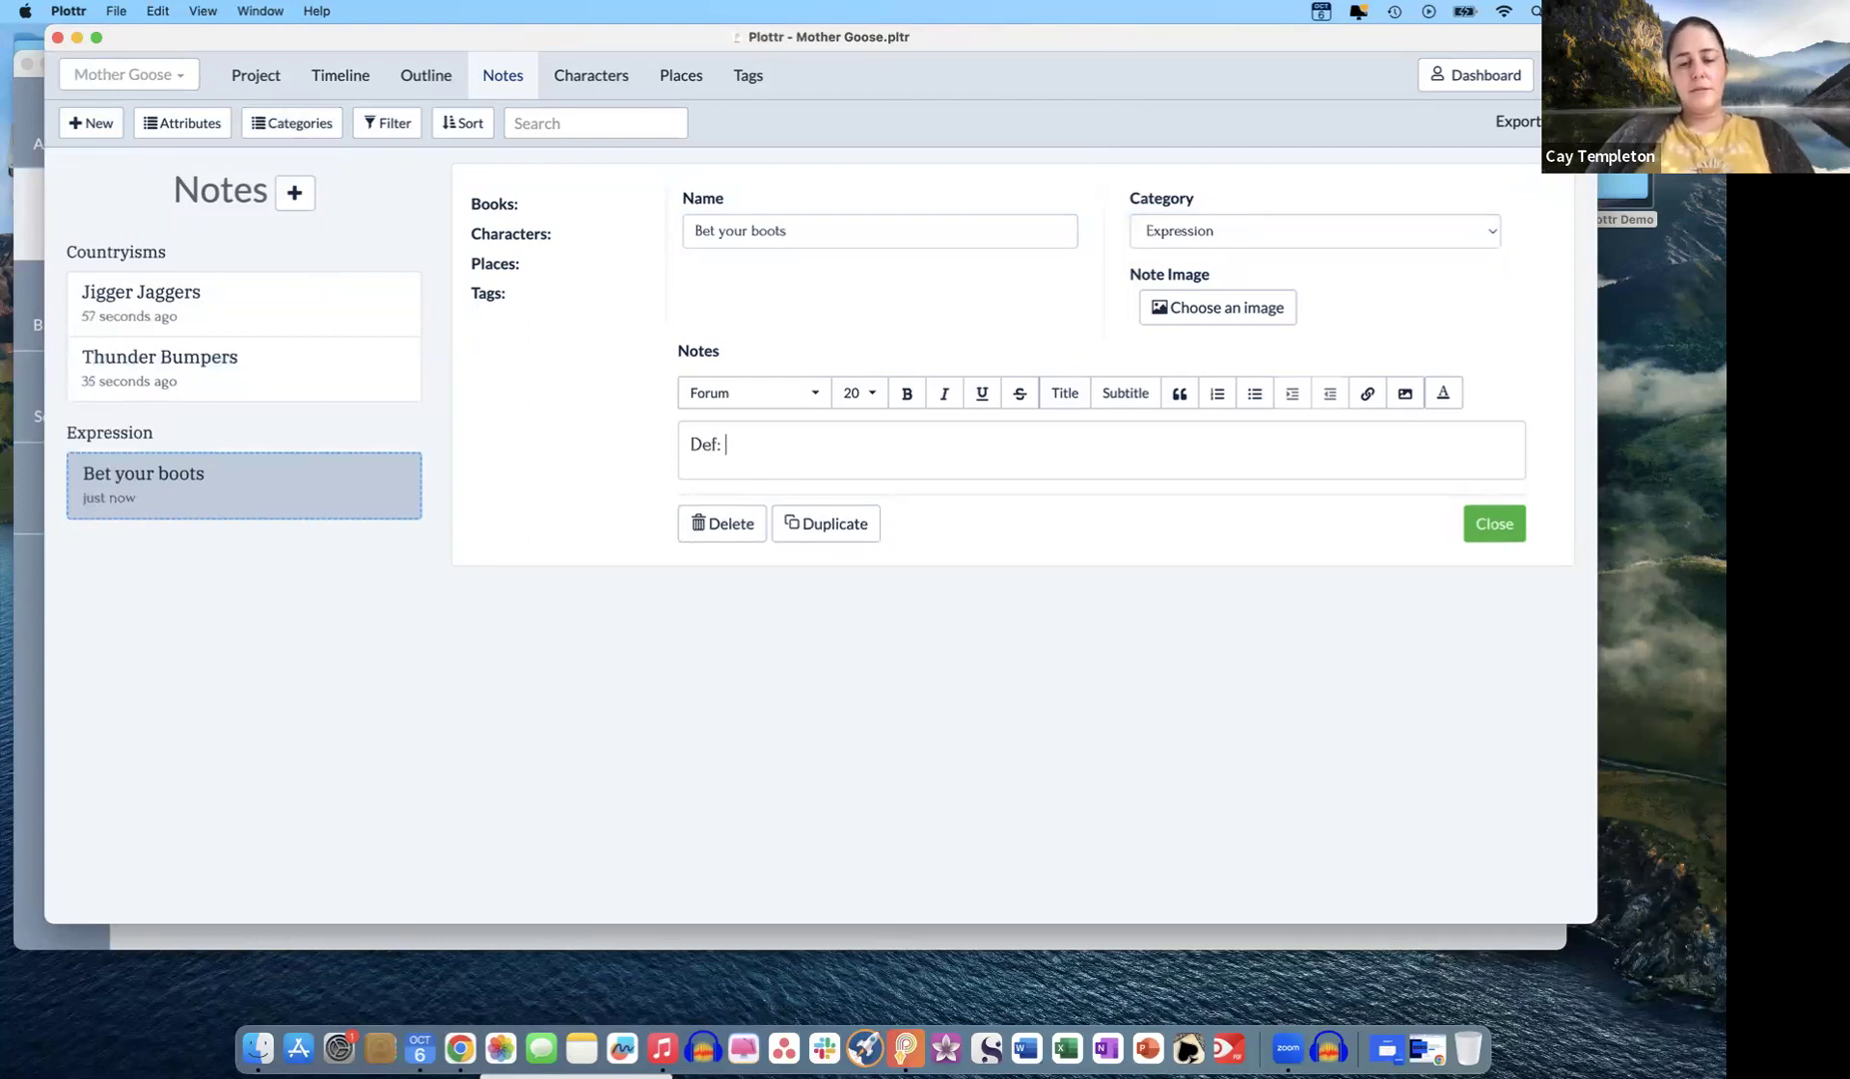
type("You can assume")
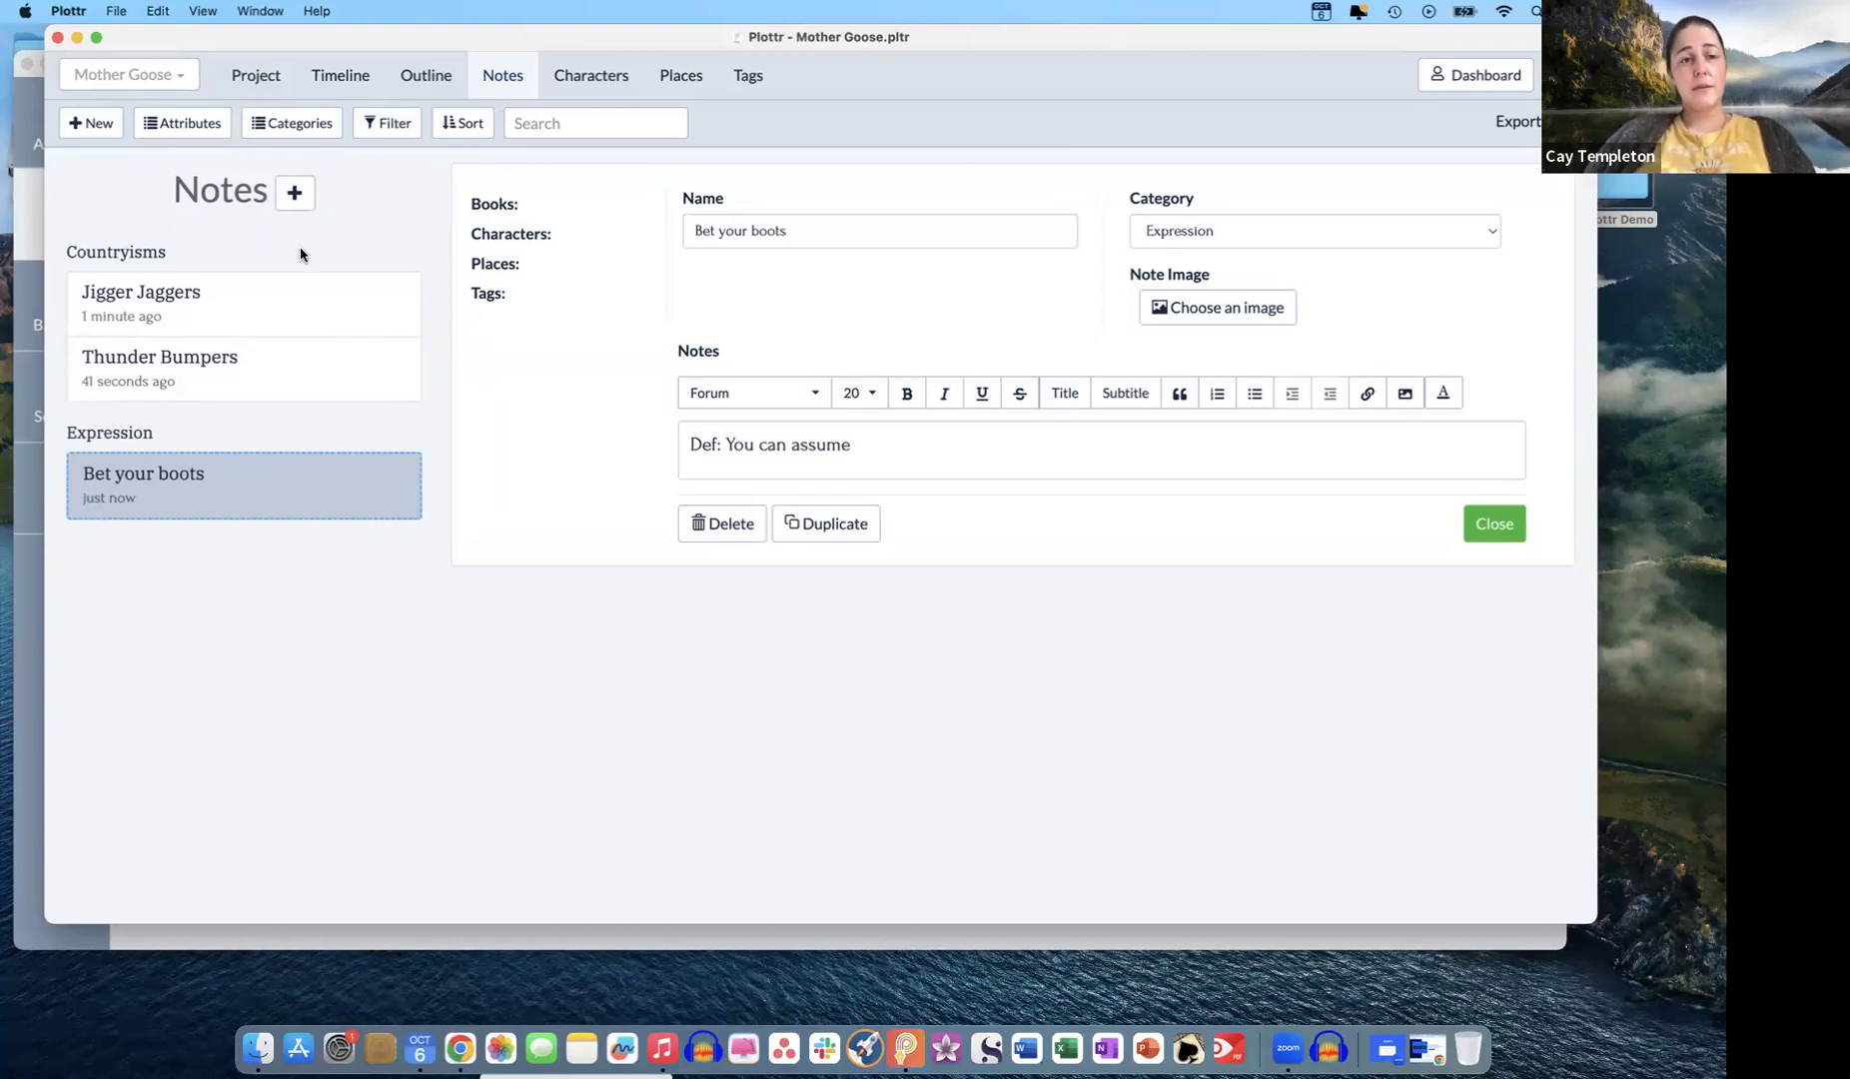
- Review the categories available for characters and for places
left_click(598, 77)
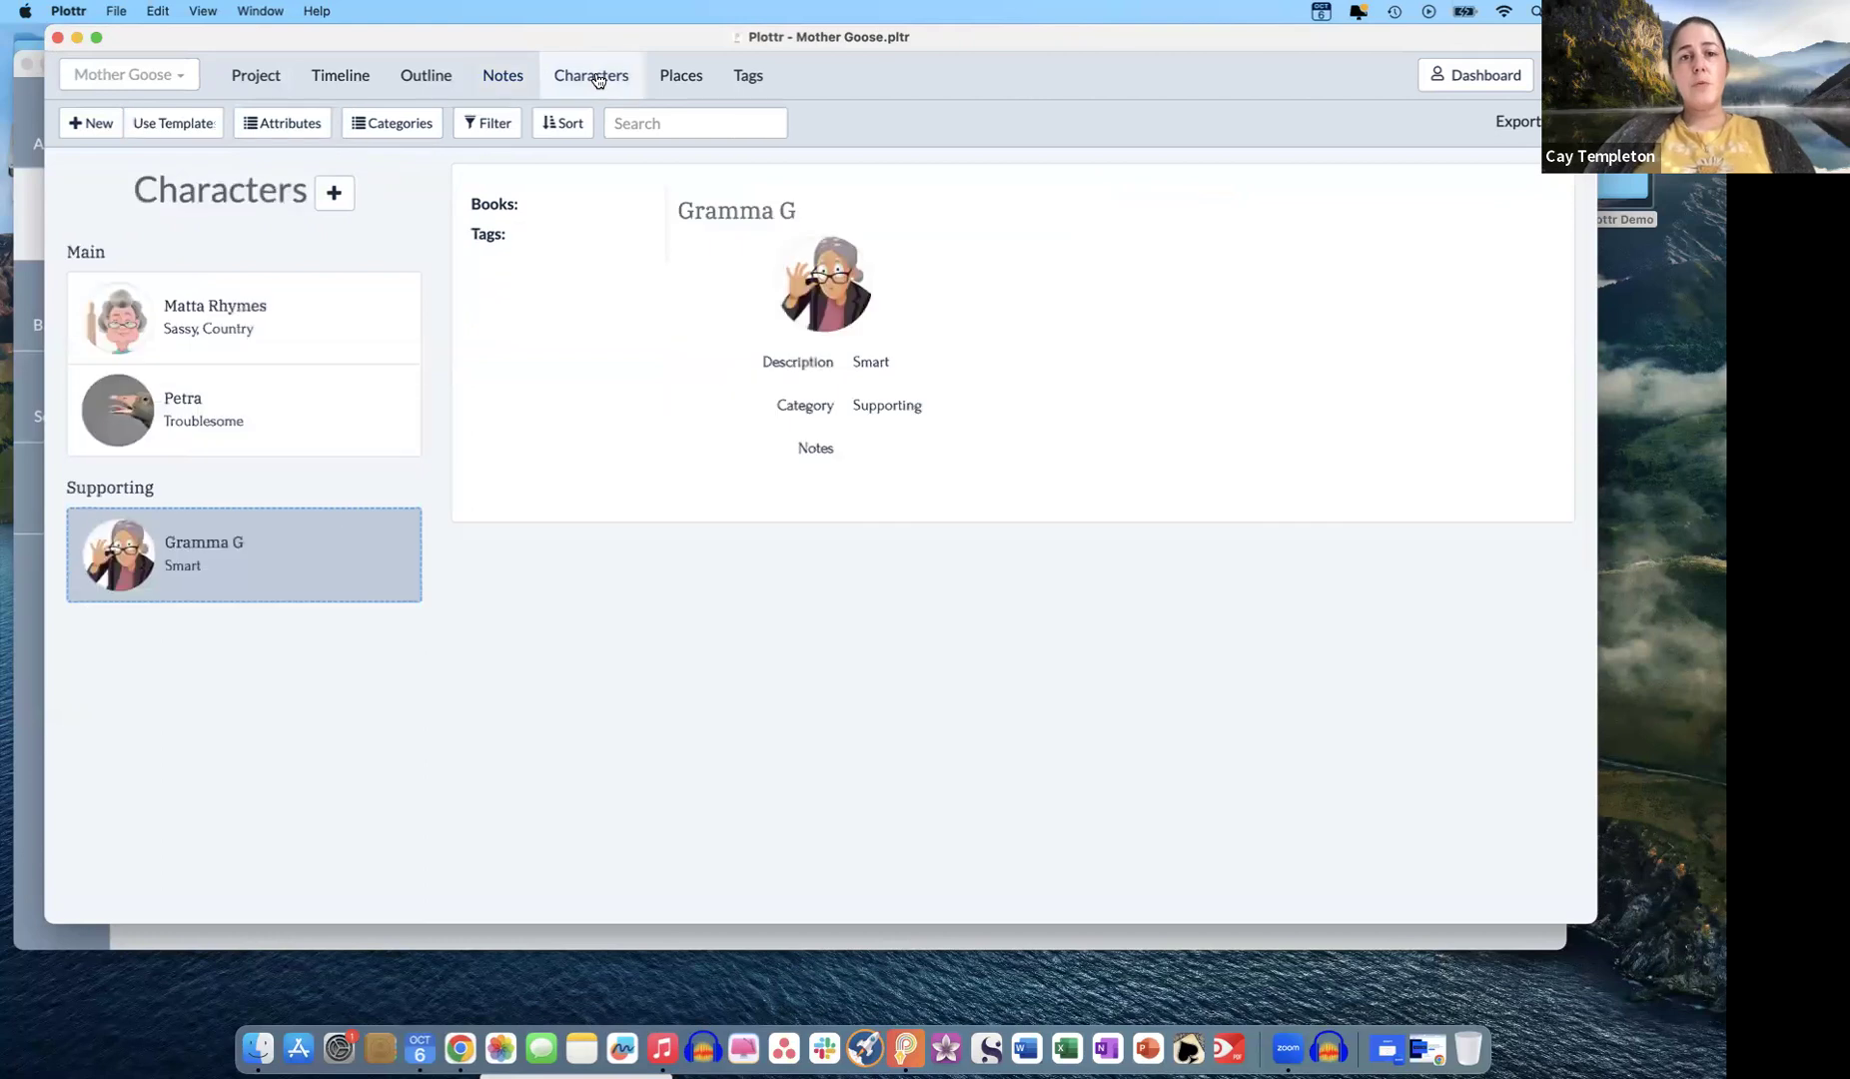
left_click(389, 127)
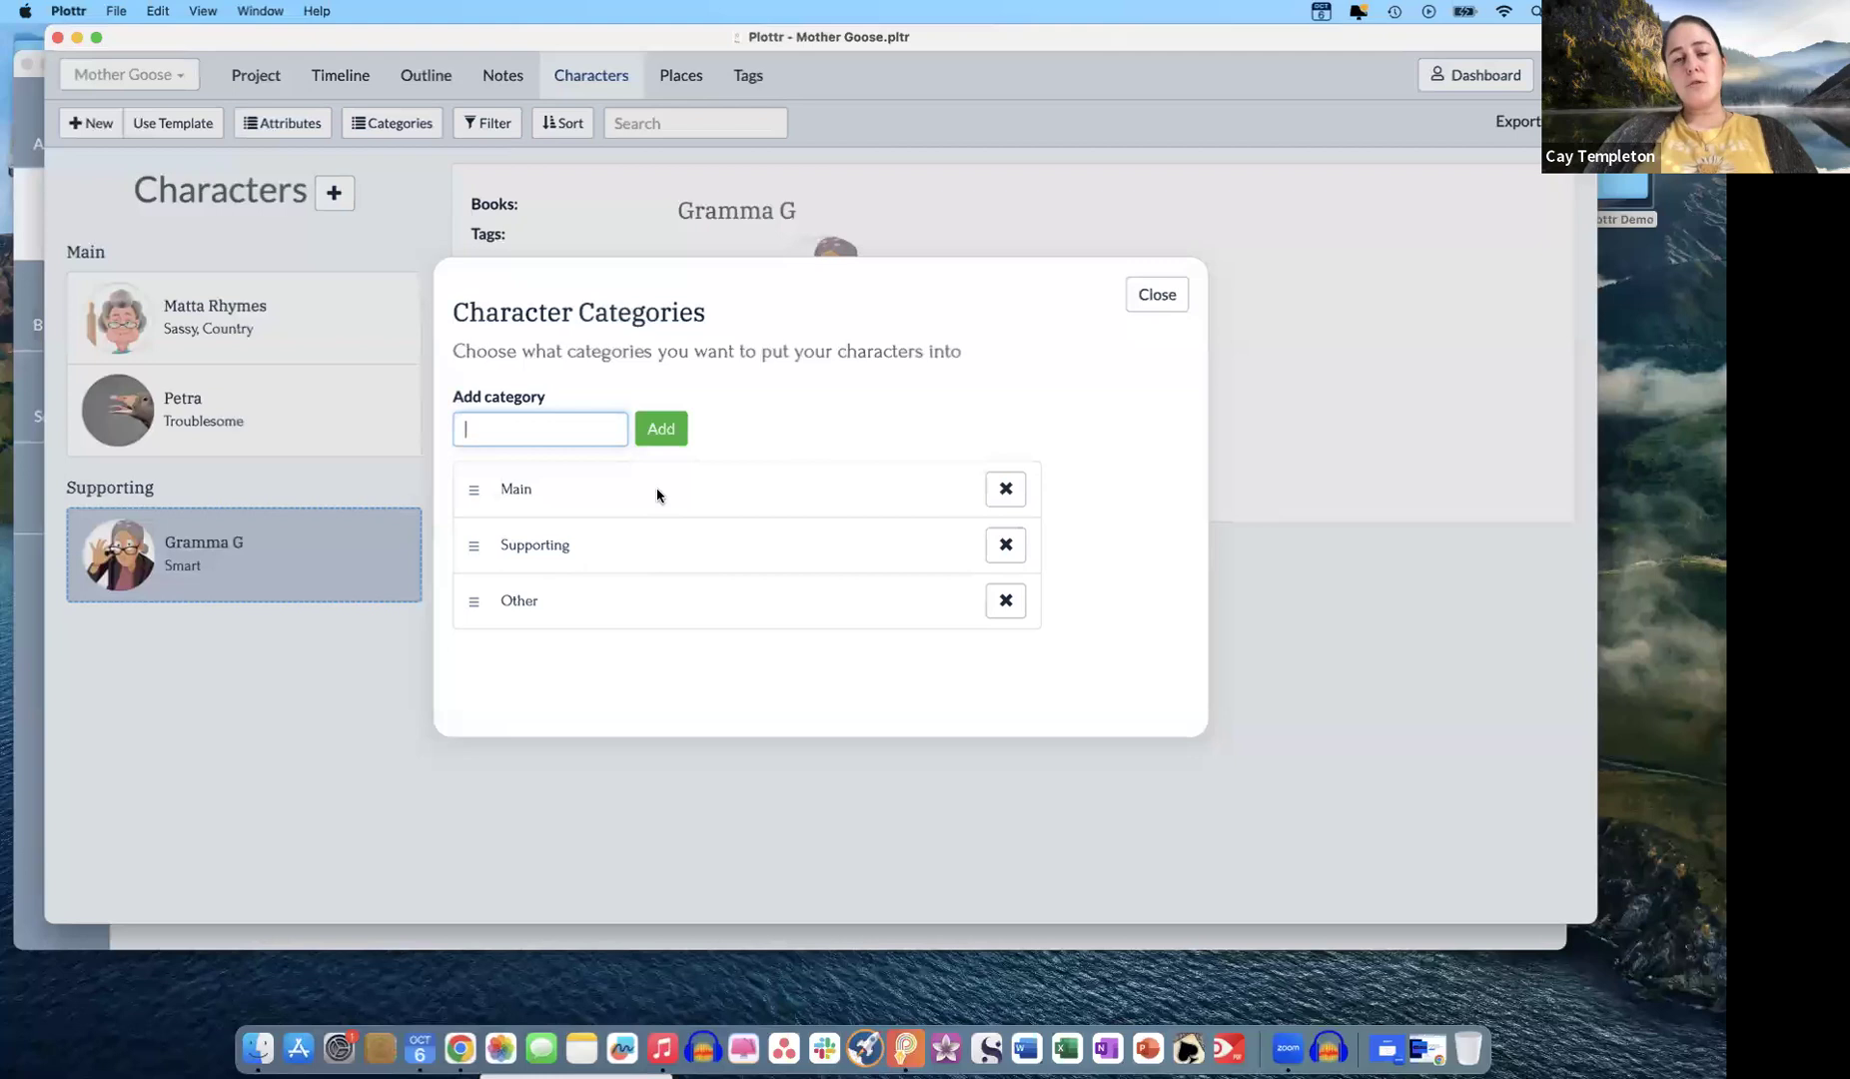
left_click(1157, 294)
left_click(683, 77)
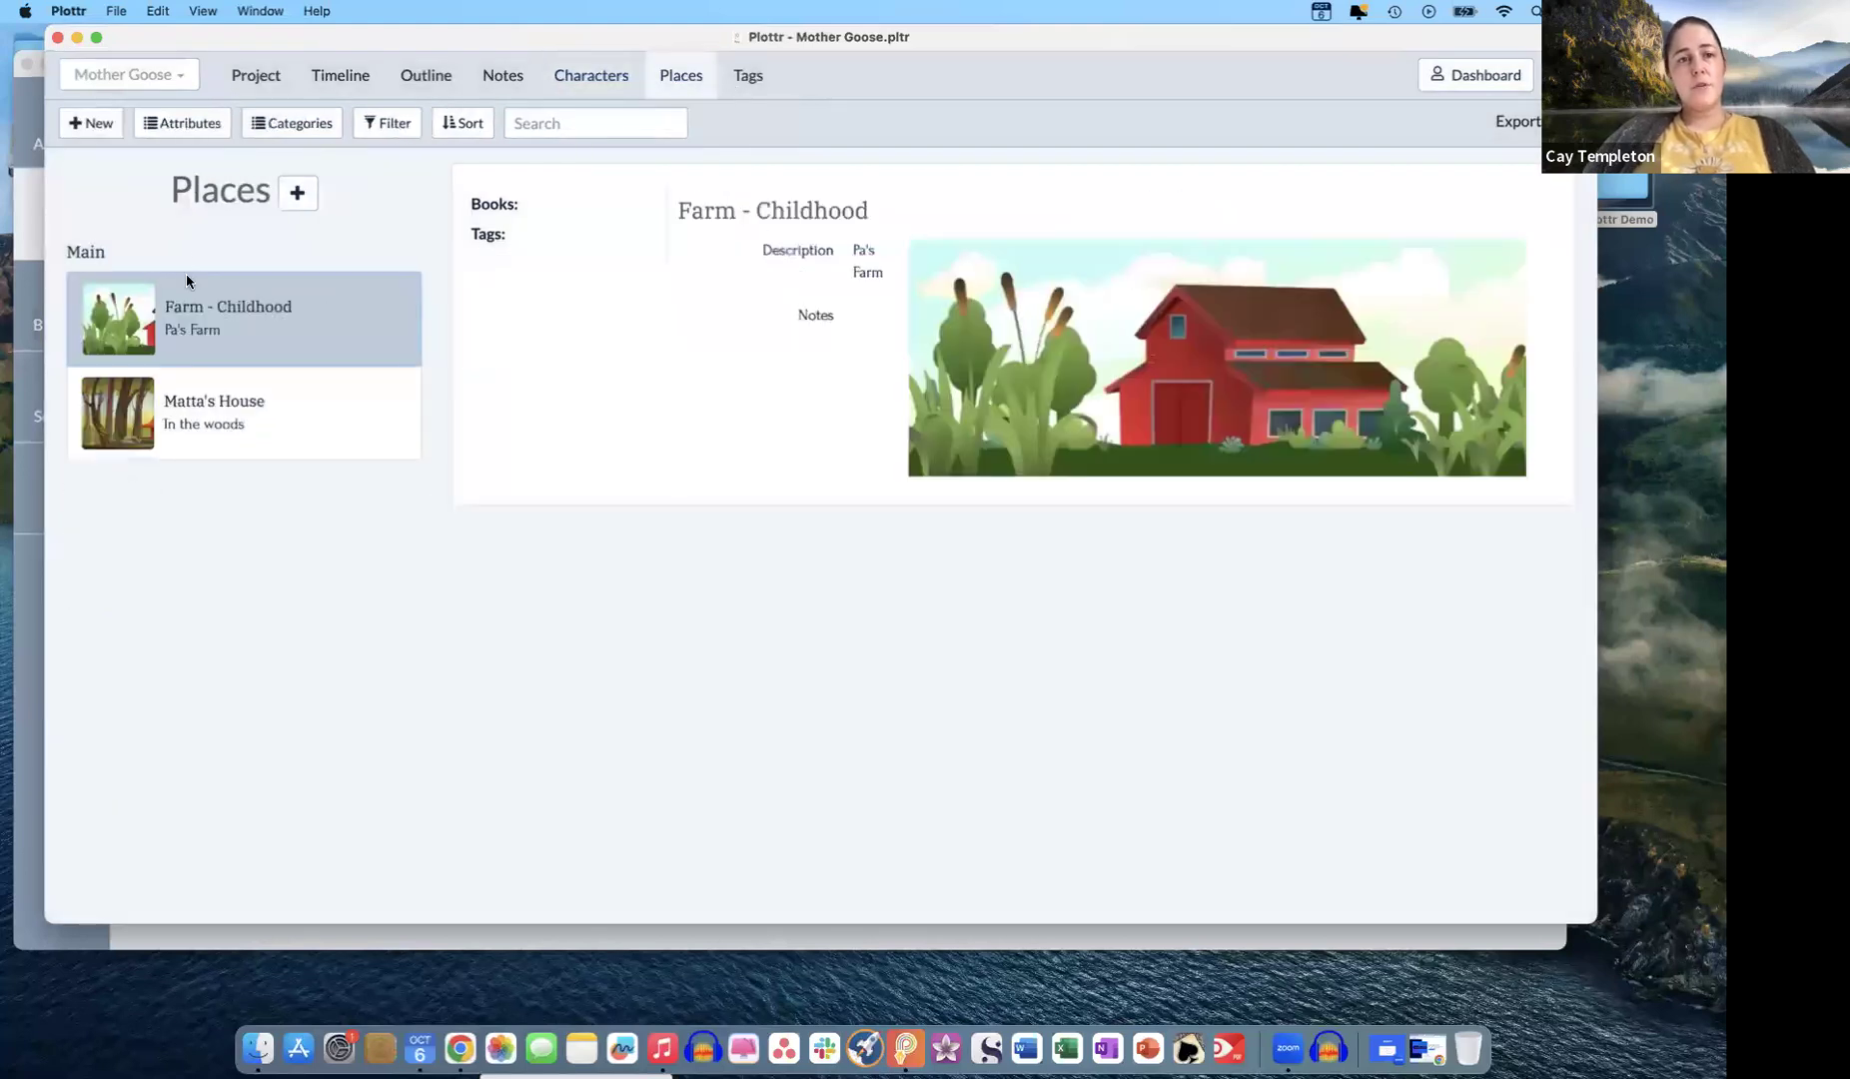
left_click(323, 131)
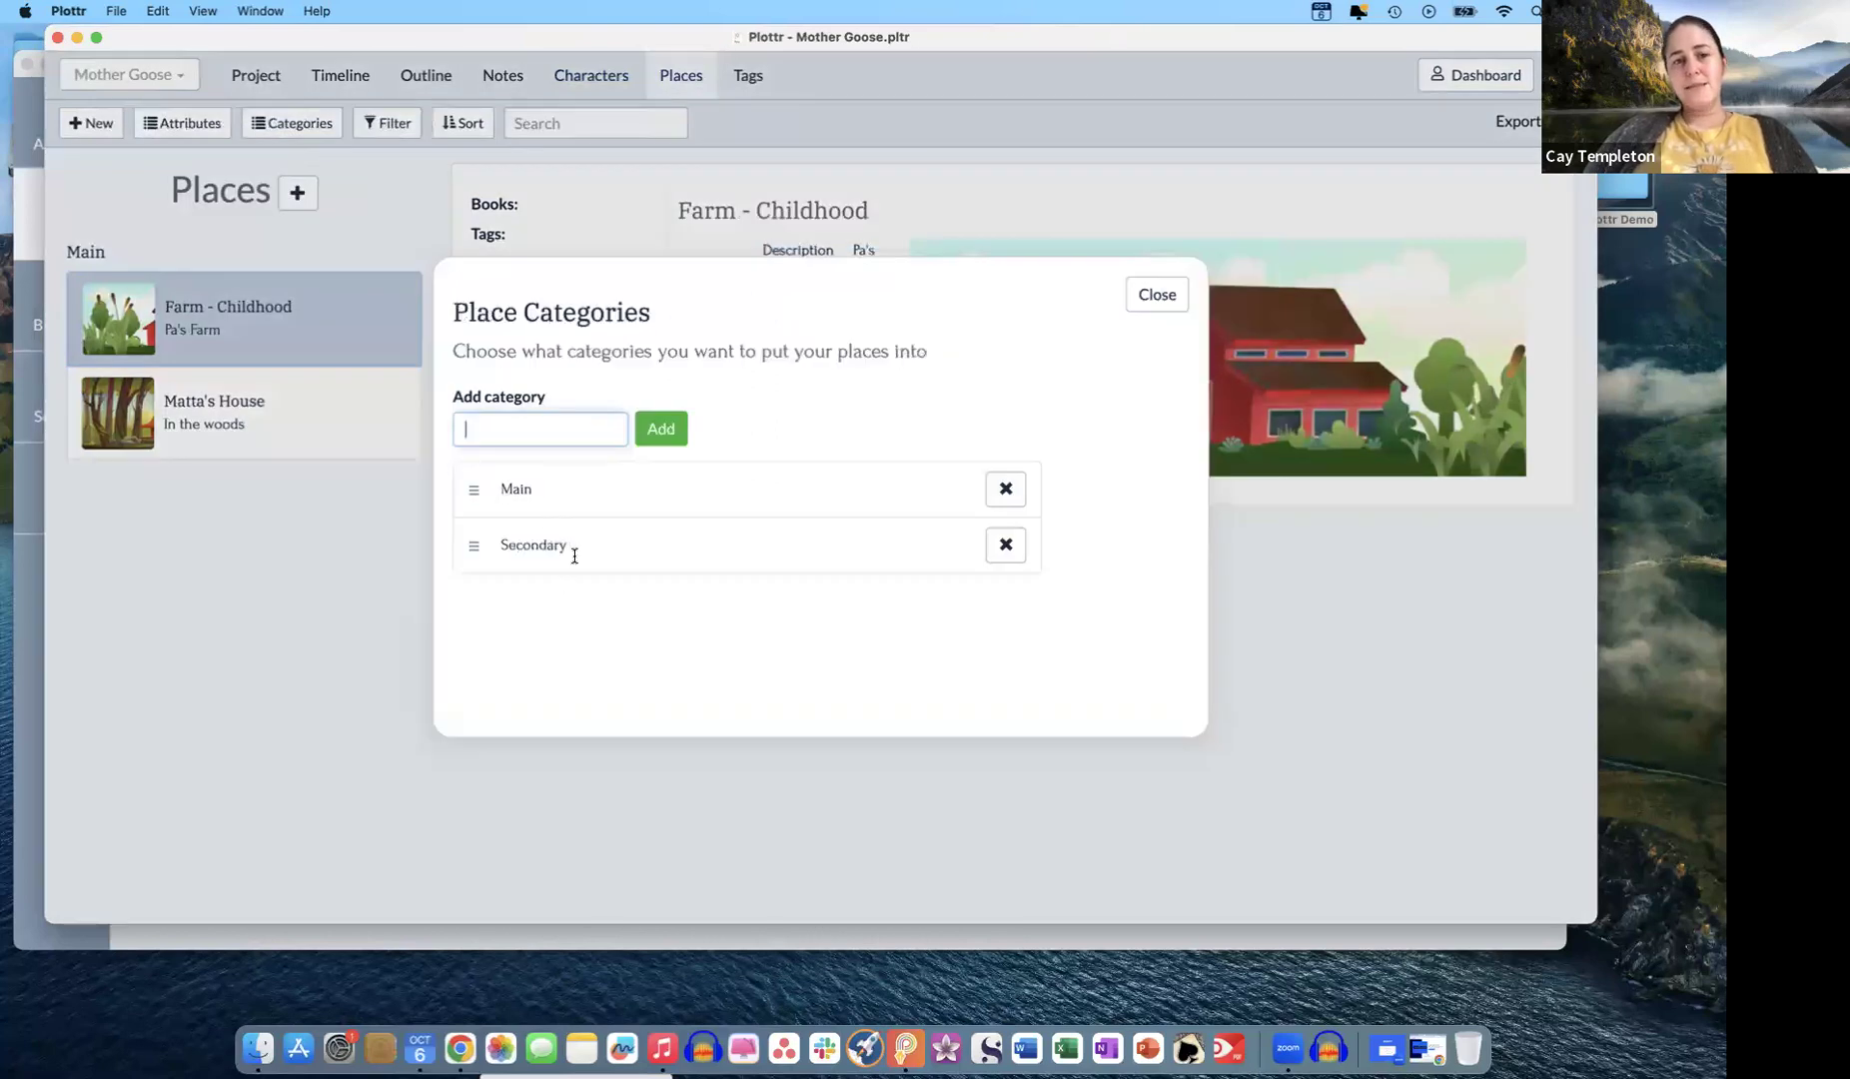
left_click(1183, 293)
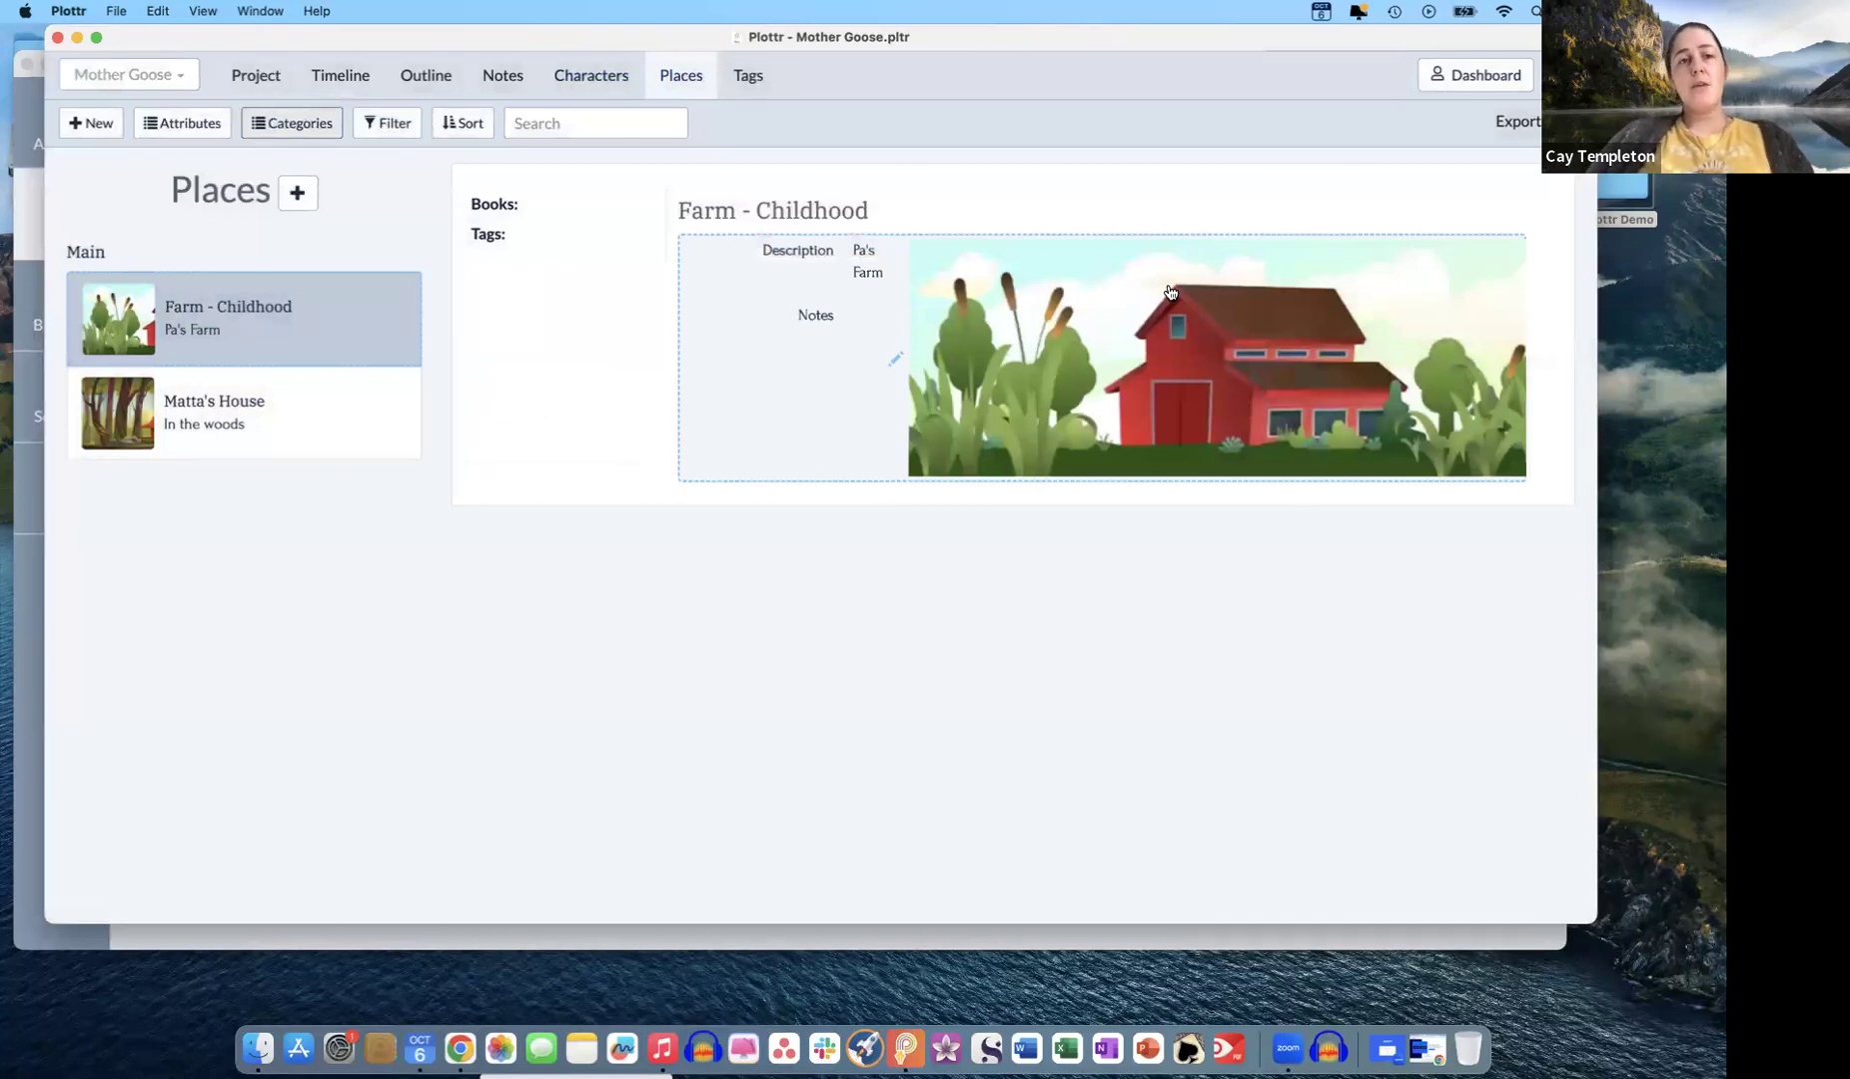
- Compare how Chapter 3 is presented in the outline and on the timeline, ending at Chapter 3 in the outline
left_click(428, 82)
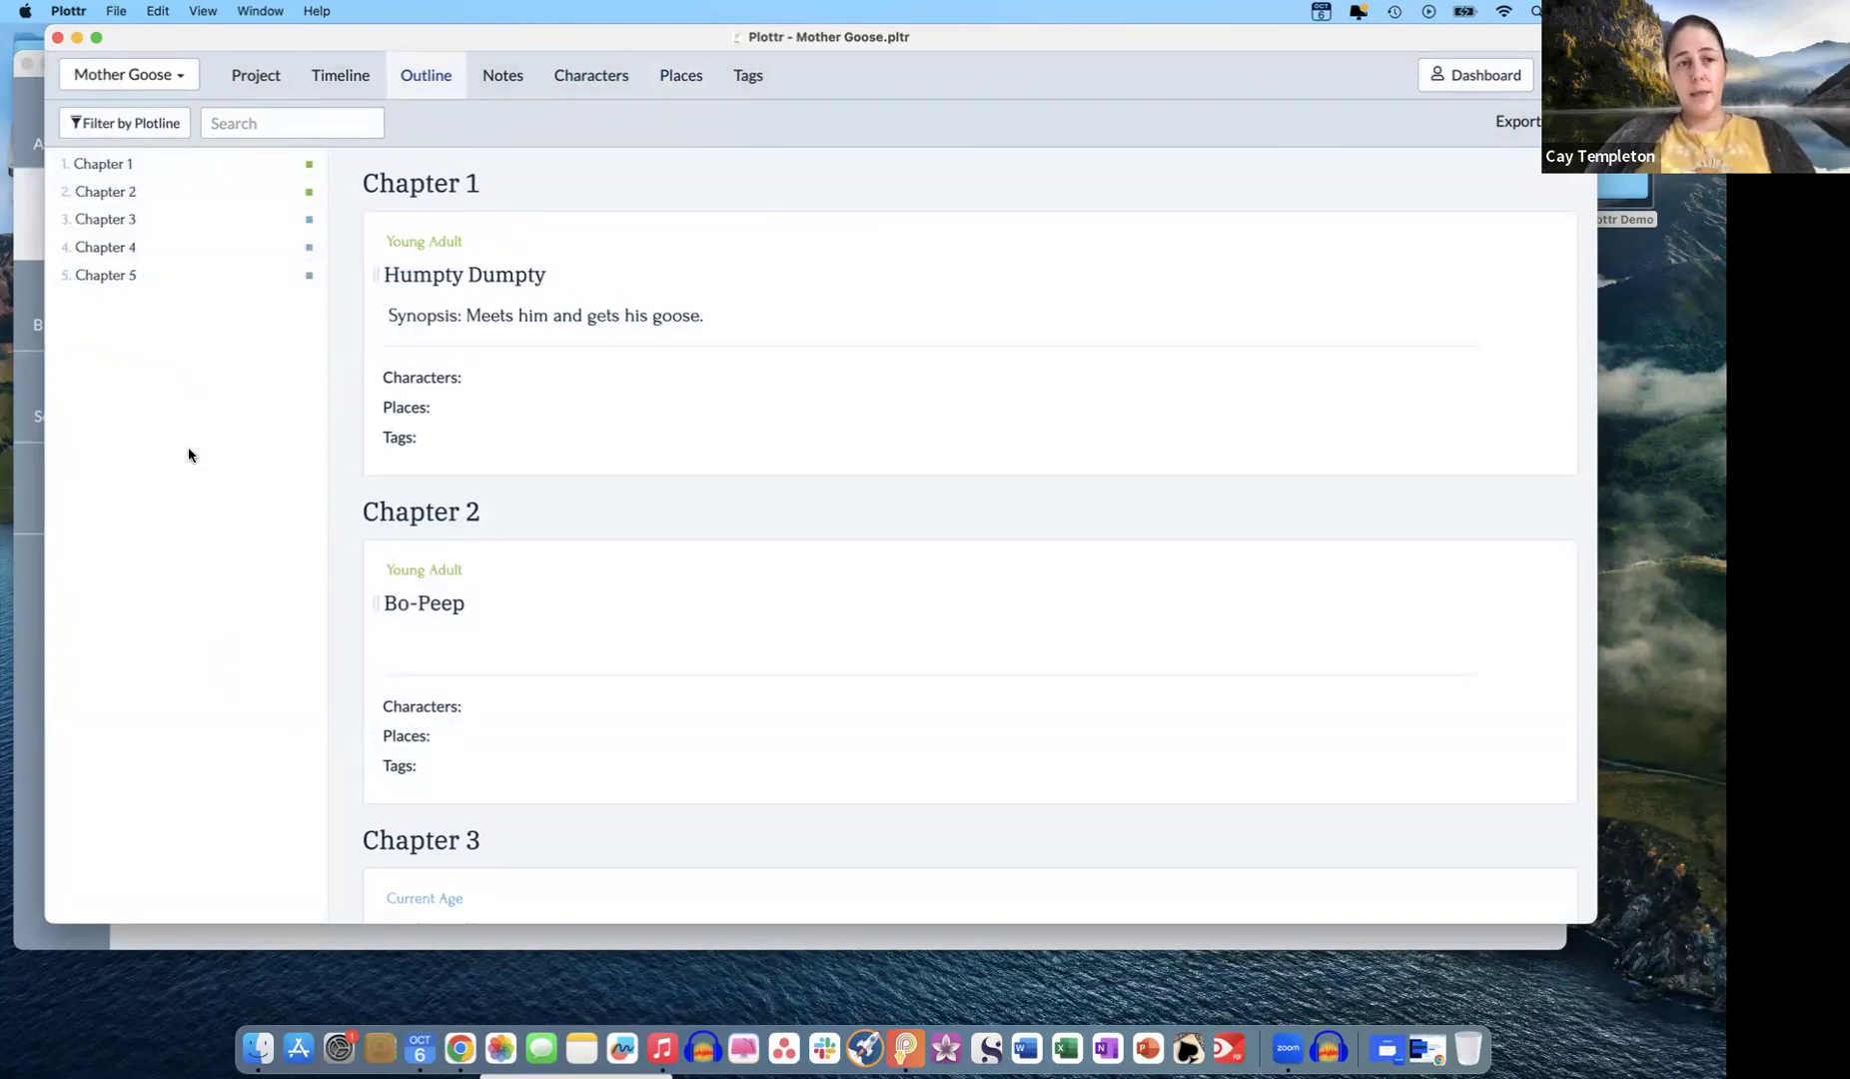
left_click(108, 218)
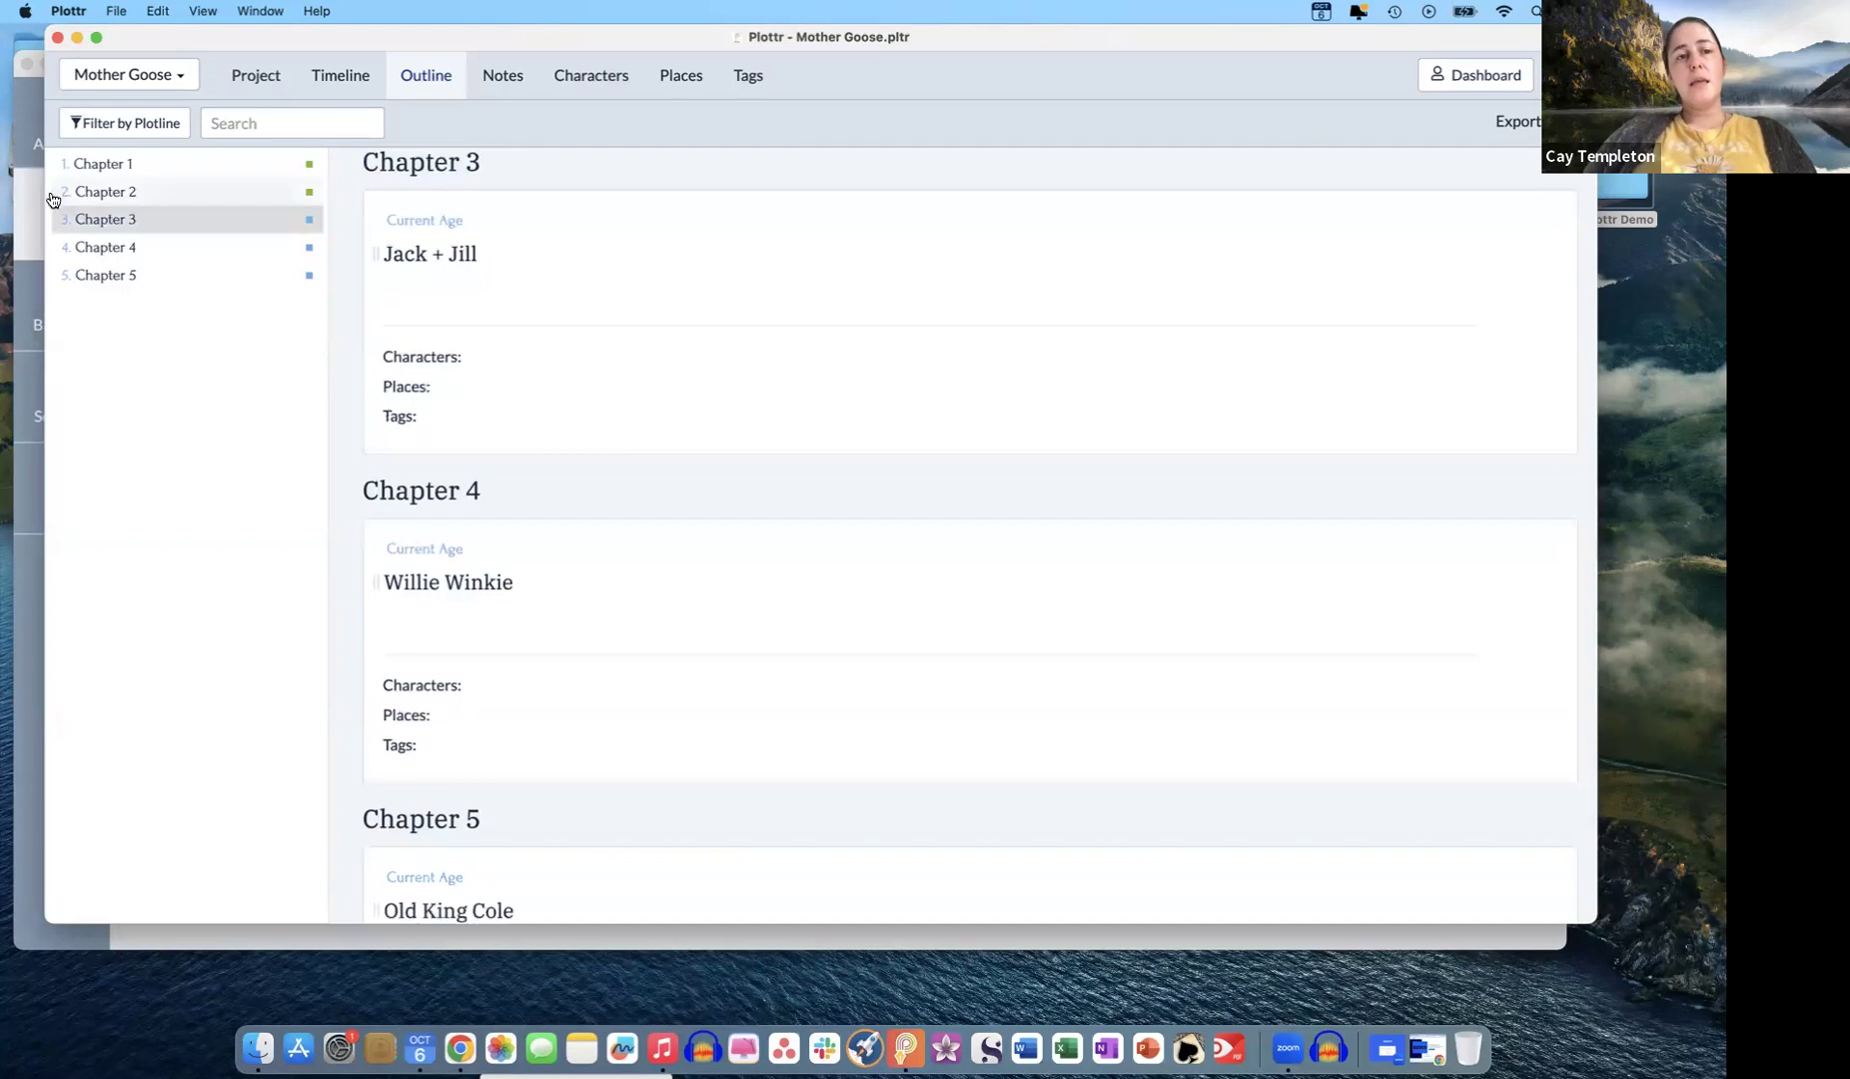
left_click(334, 77)
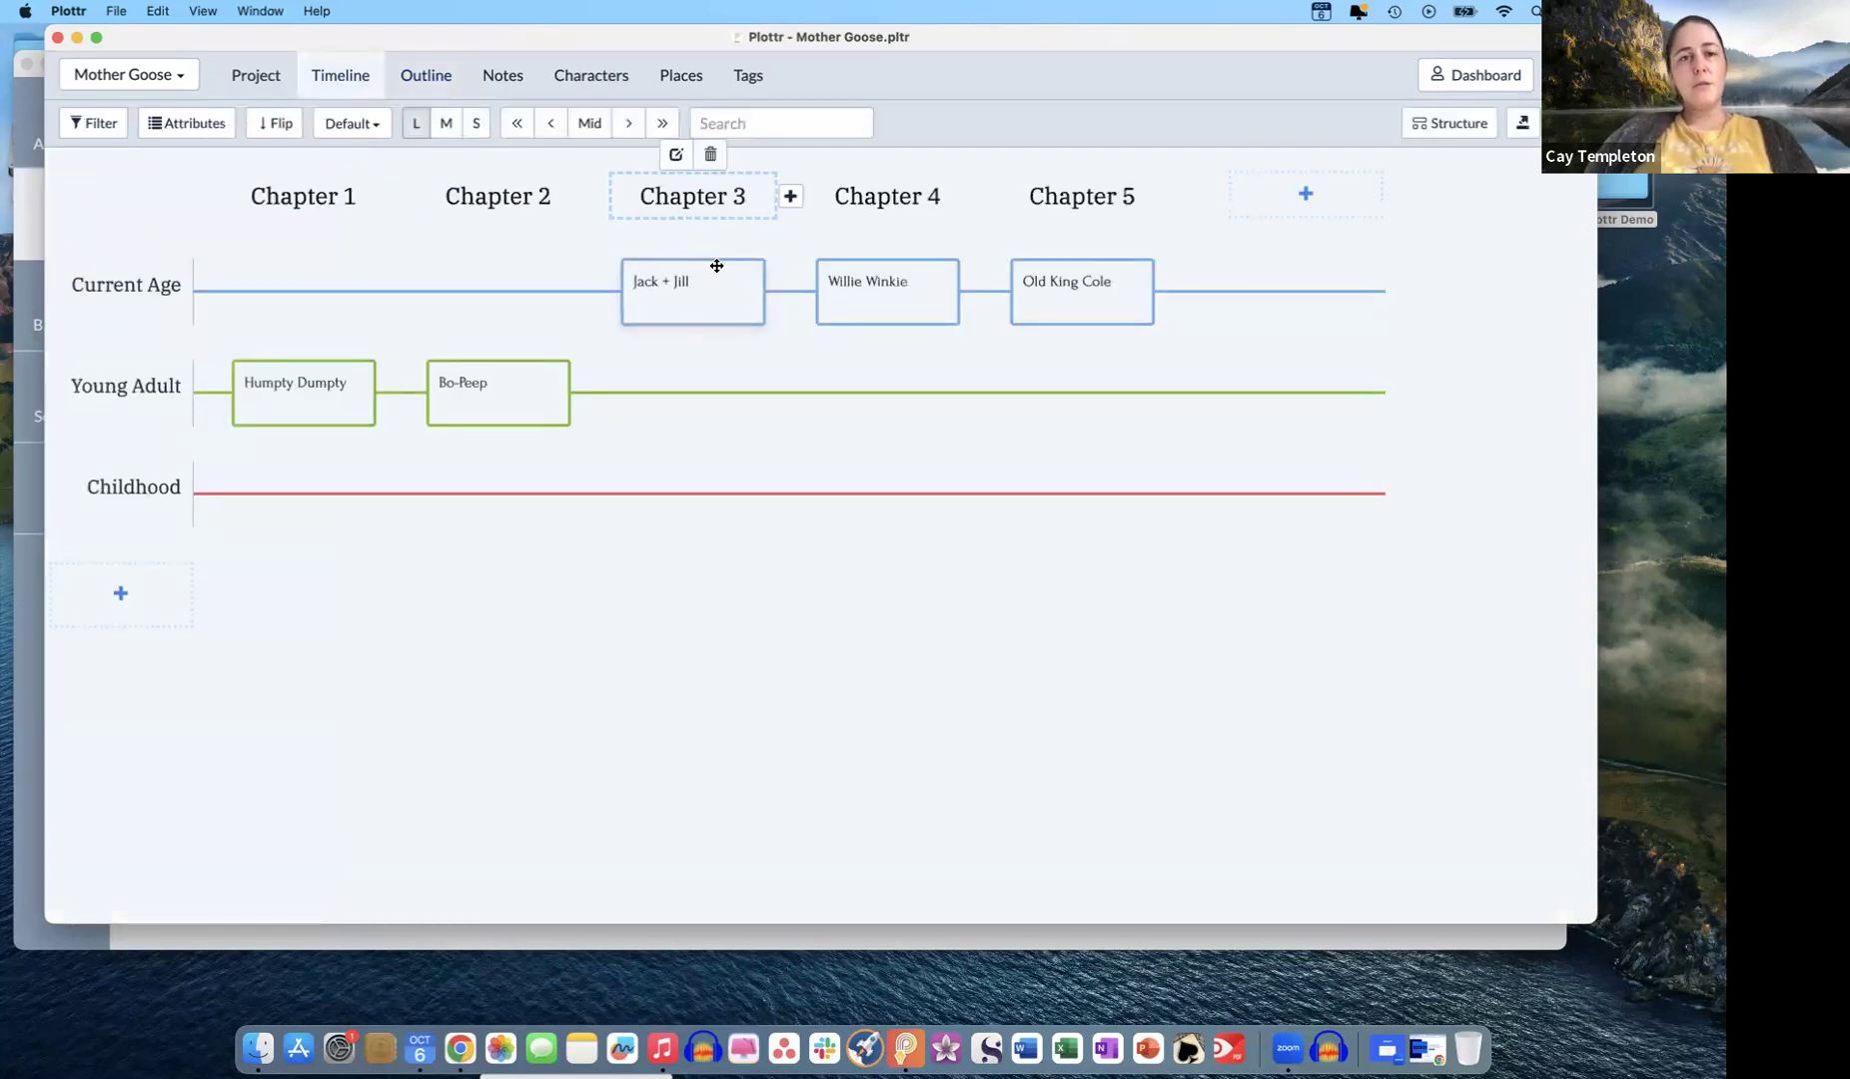
left_click(426, 76)
left_click(105, 221)
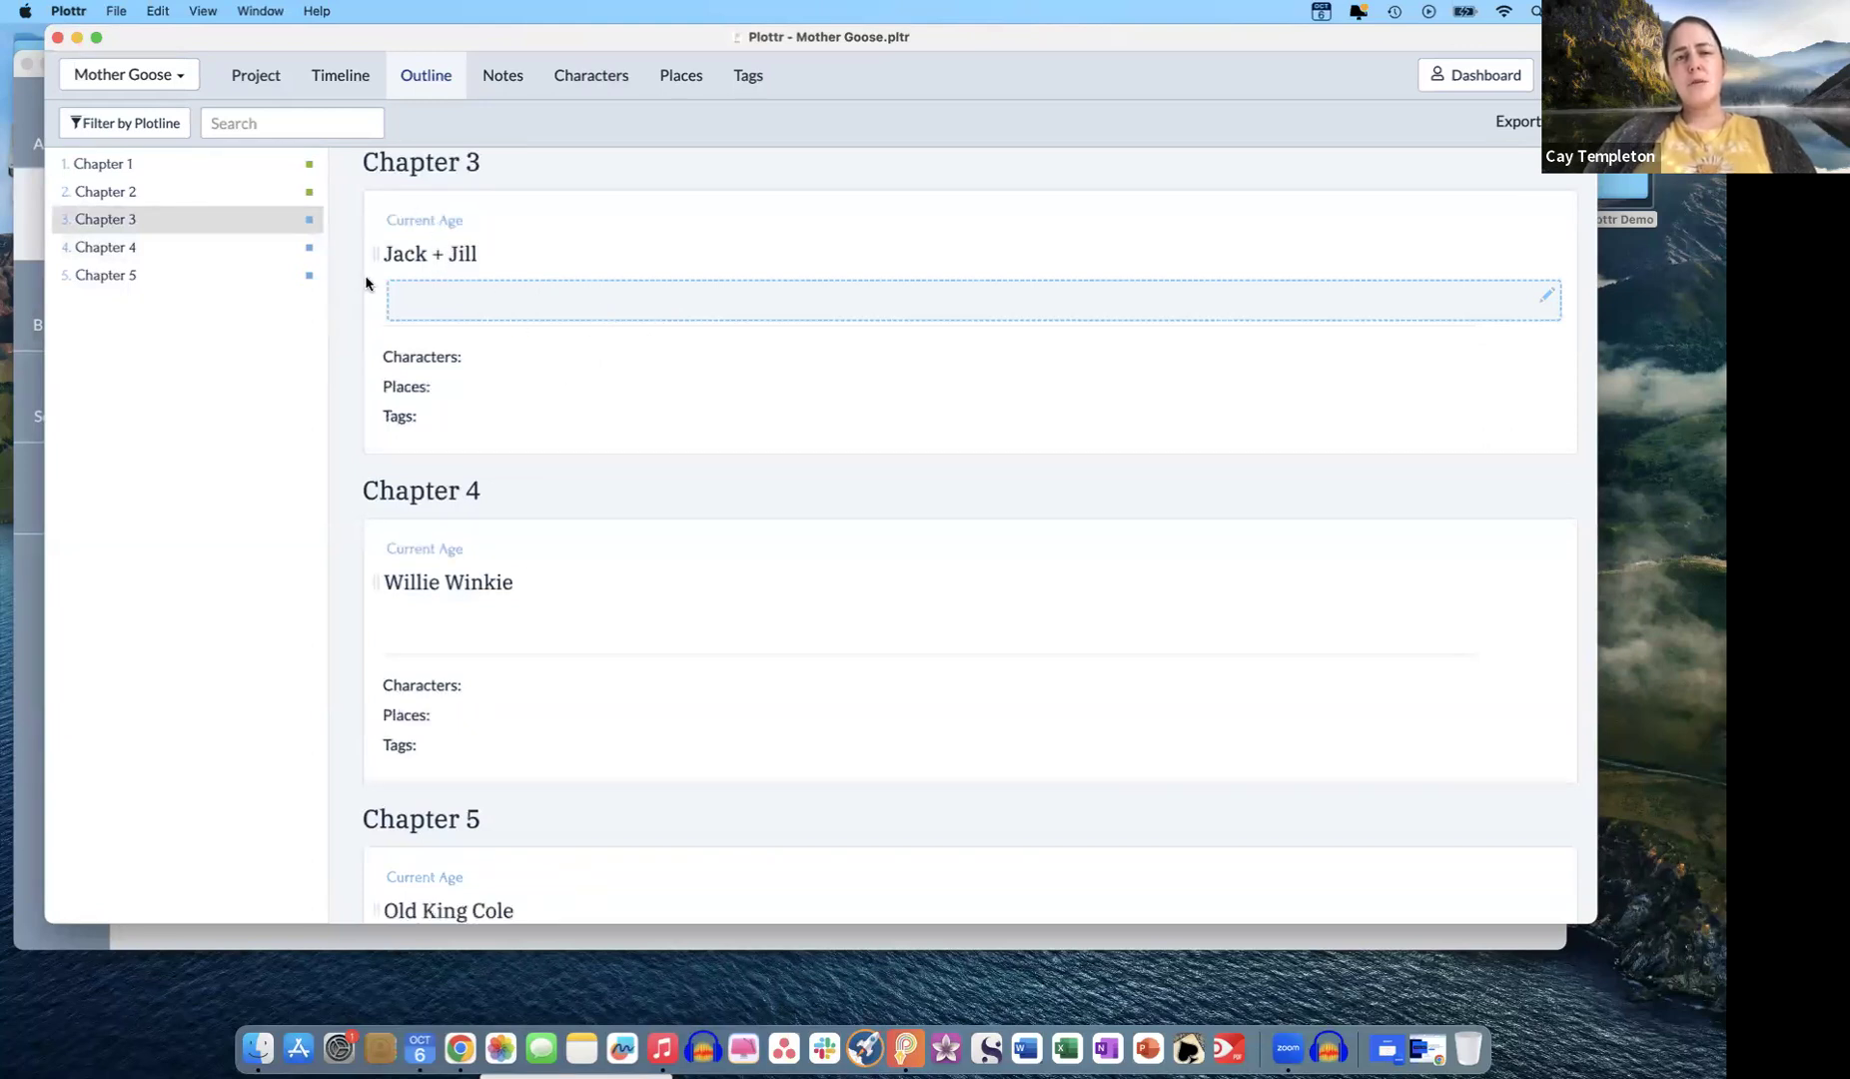
- Look through the outline's scene cards from Chapter 1 to Chapter 5
scroll(524, 550, "down", 1)
scroll(526, 553, "up", 5)
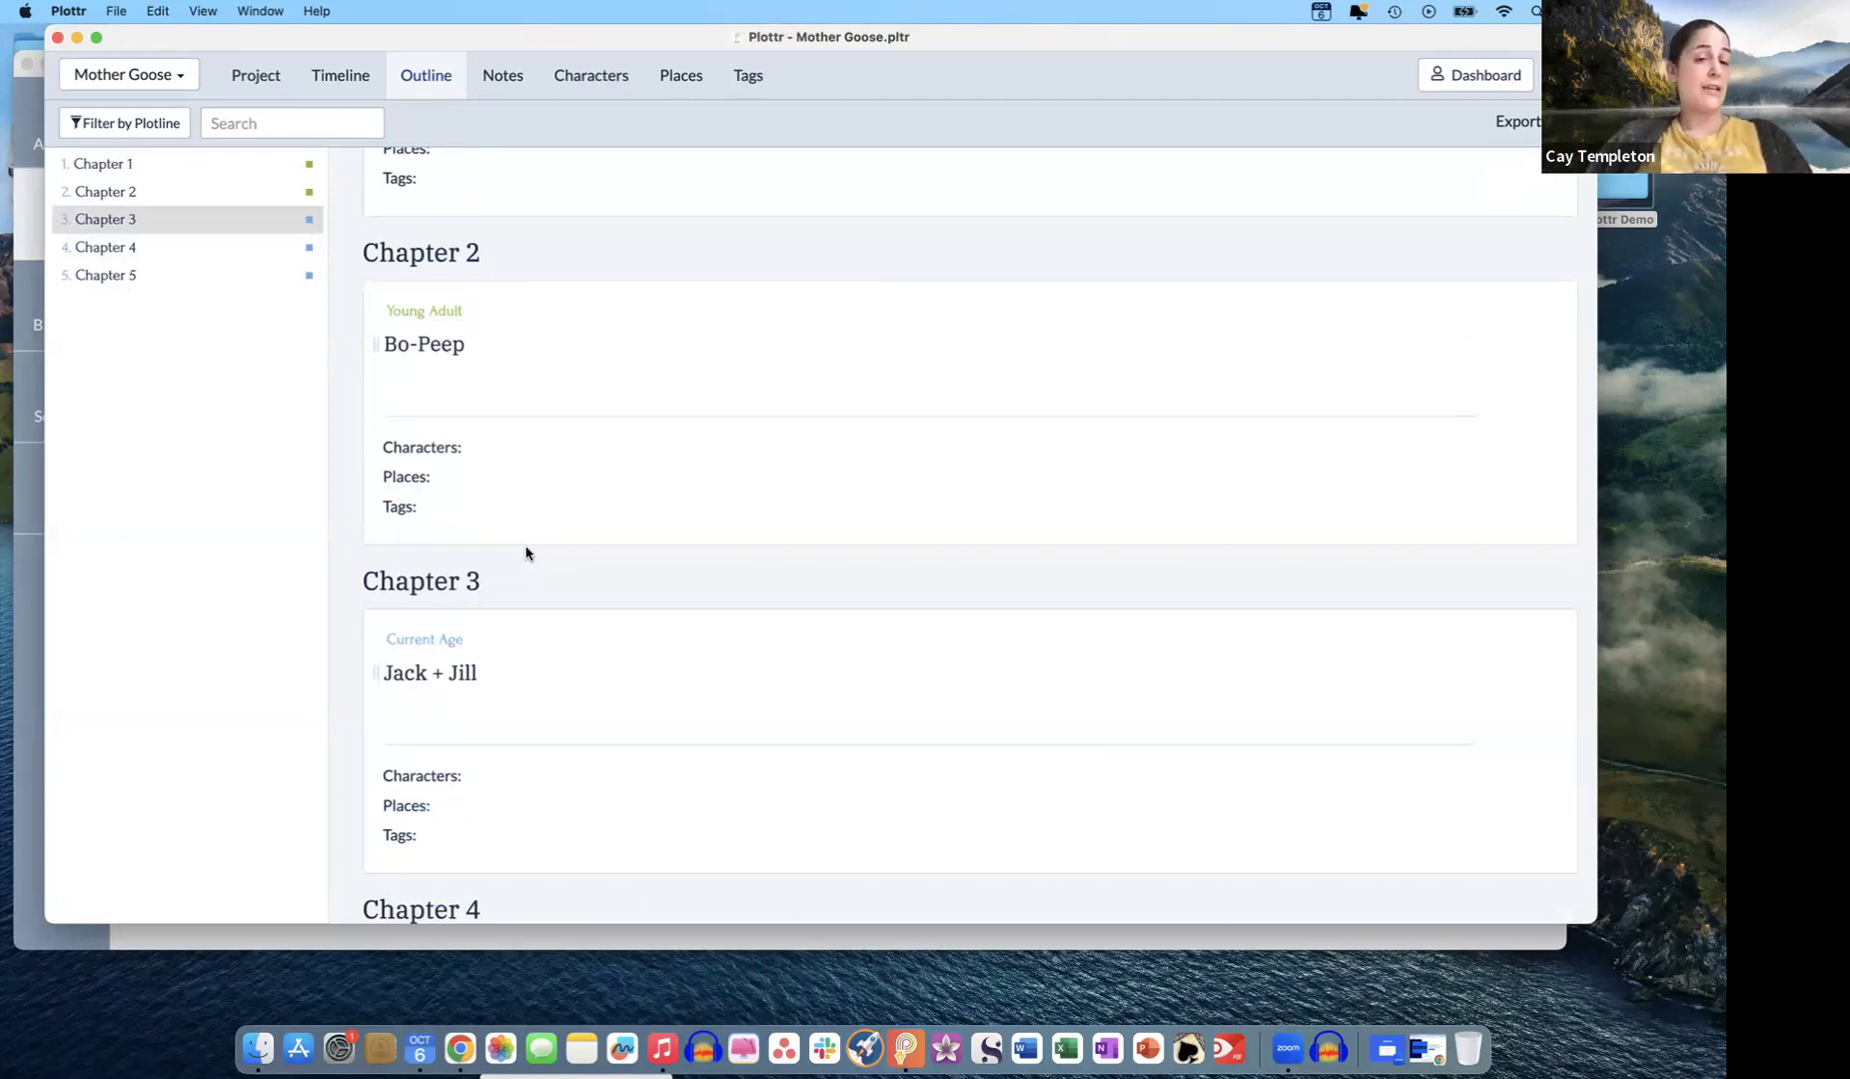
scroll(603, 380, "up", 3)
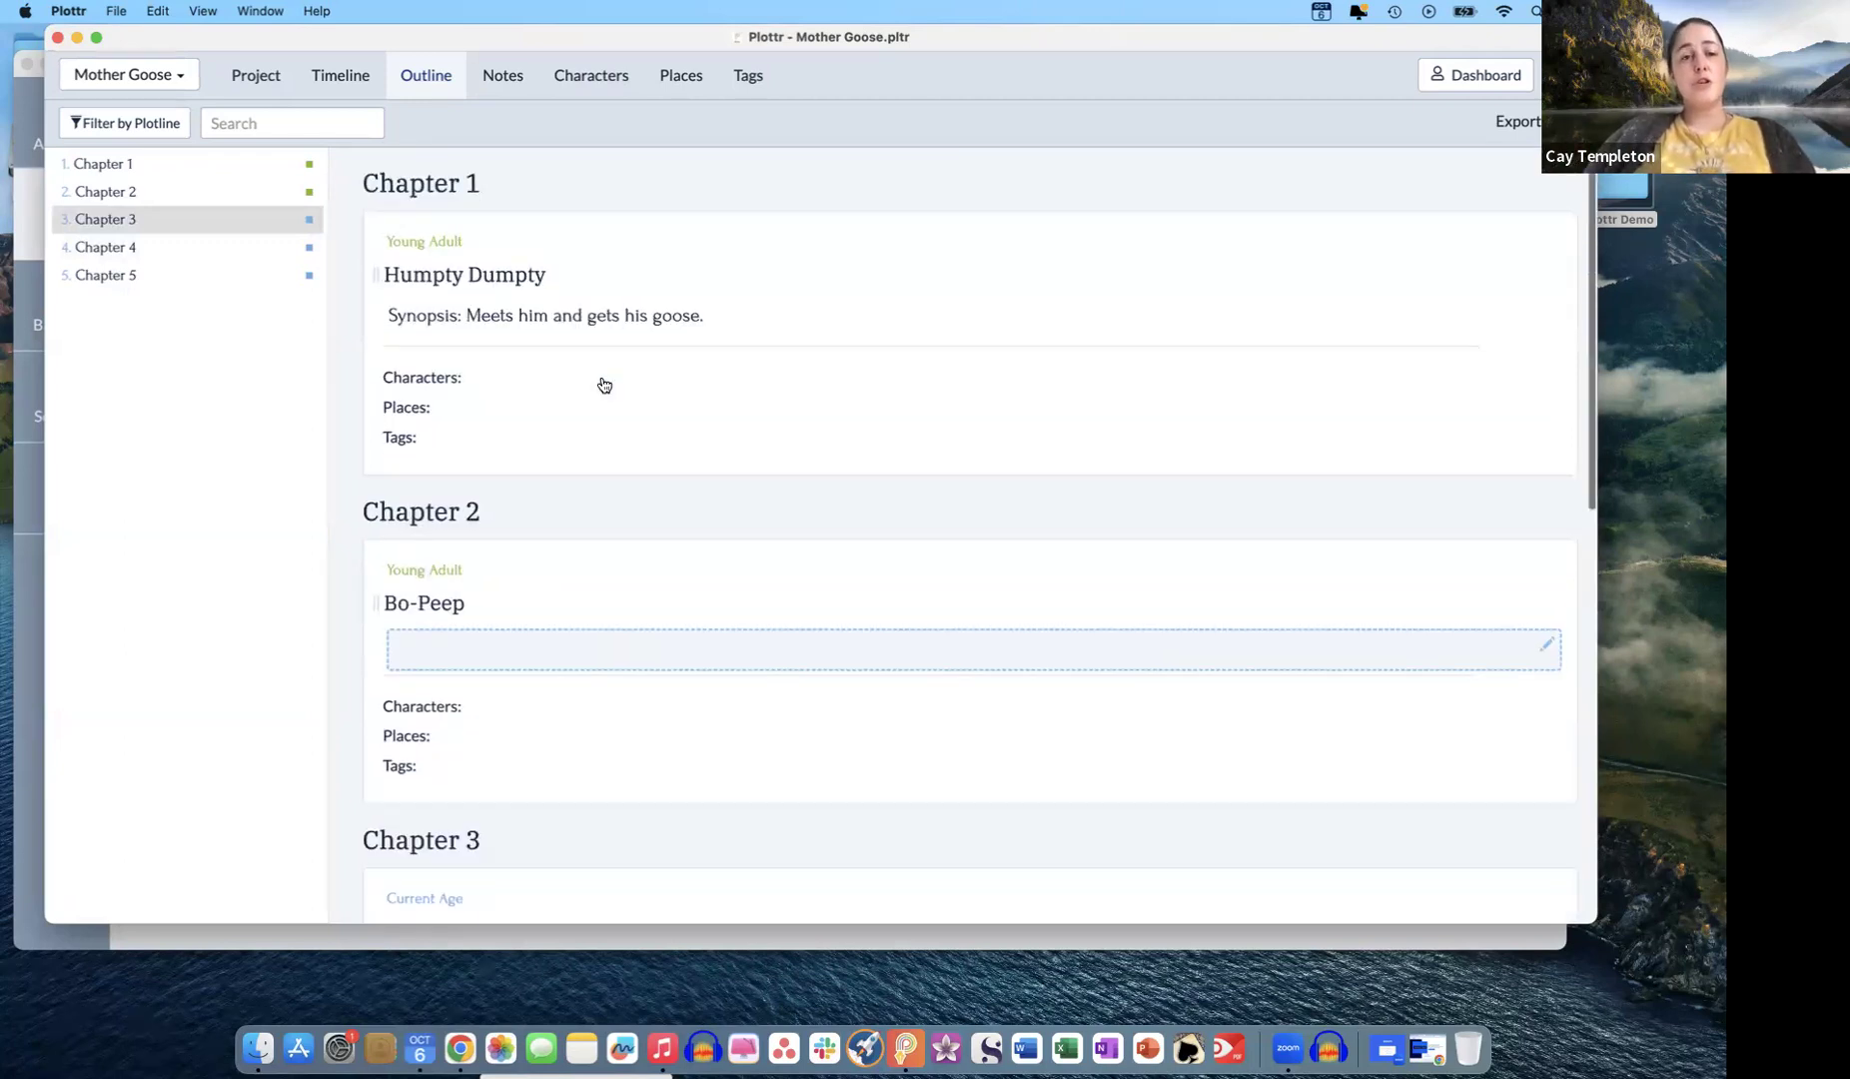
scroll(600, 379, "down", 2)
scroll(601, 379, "up", 2)
scroll(600, 379, "down", 2)
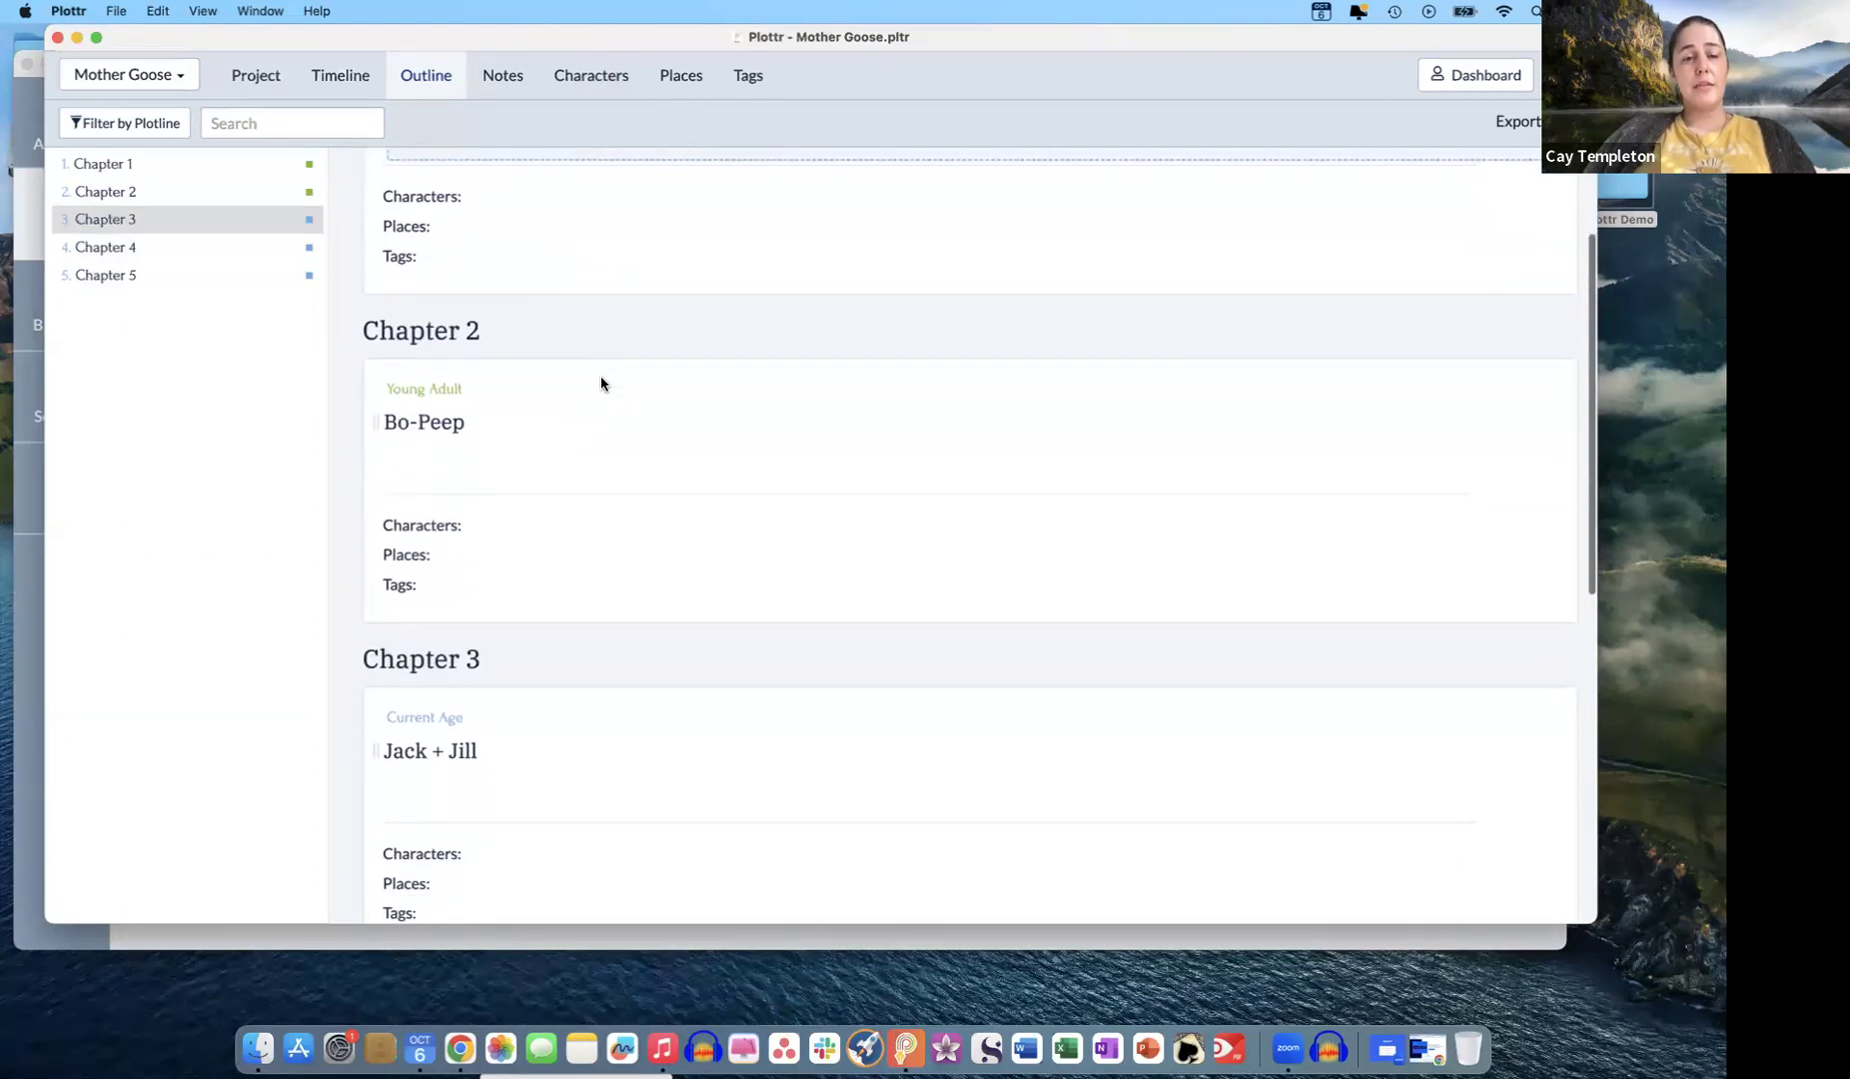
scroll(599, 379, "down", 8)
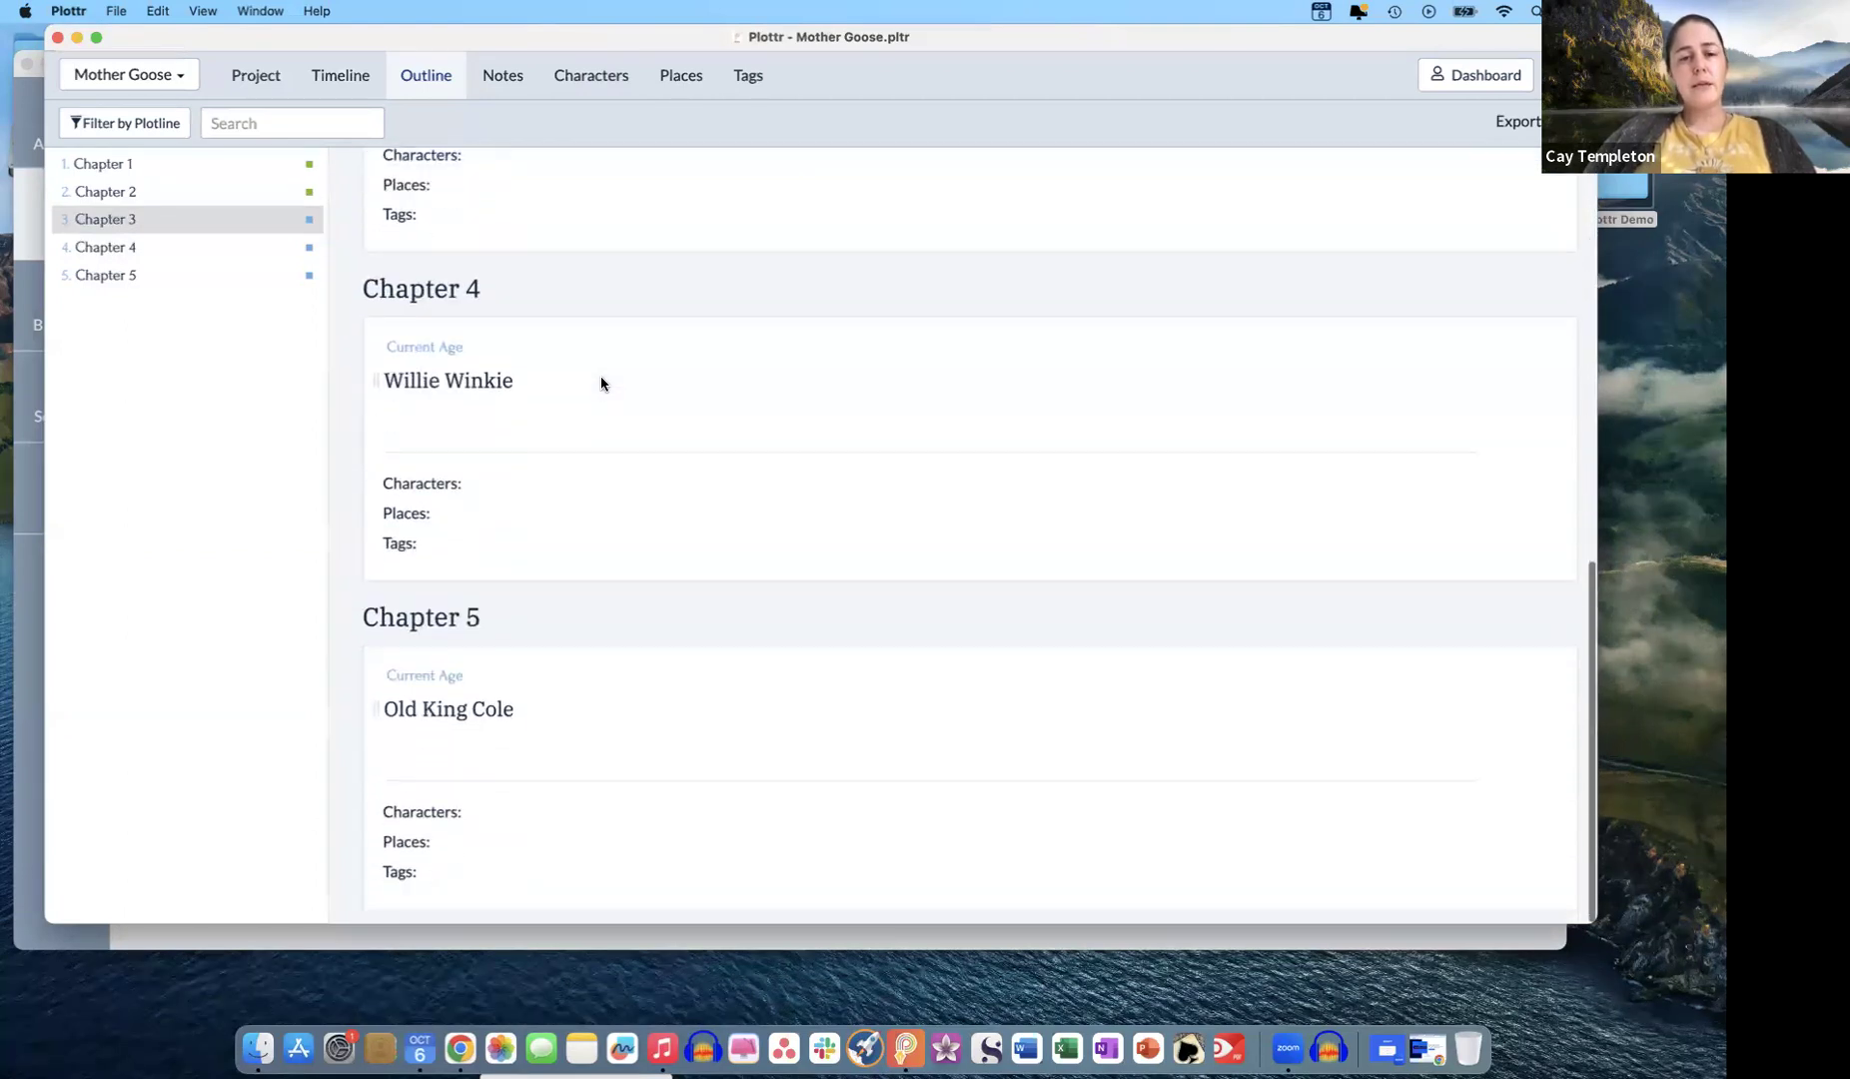
scroll(599, 376, "up", 7)
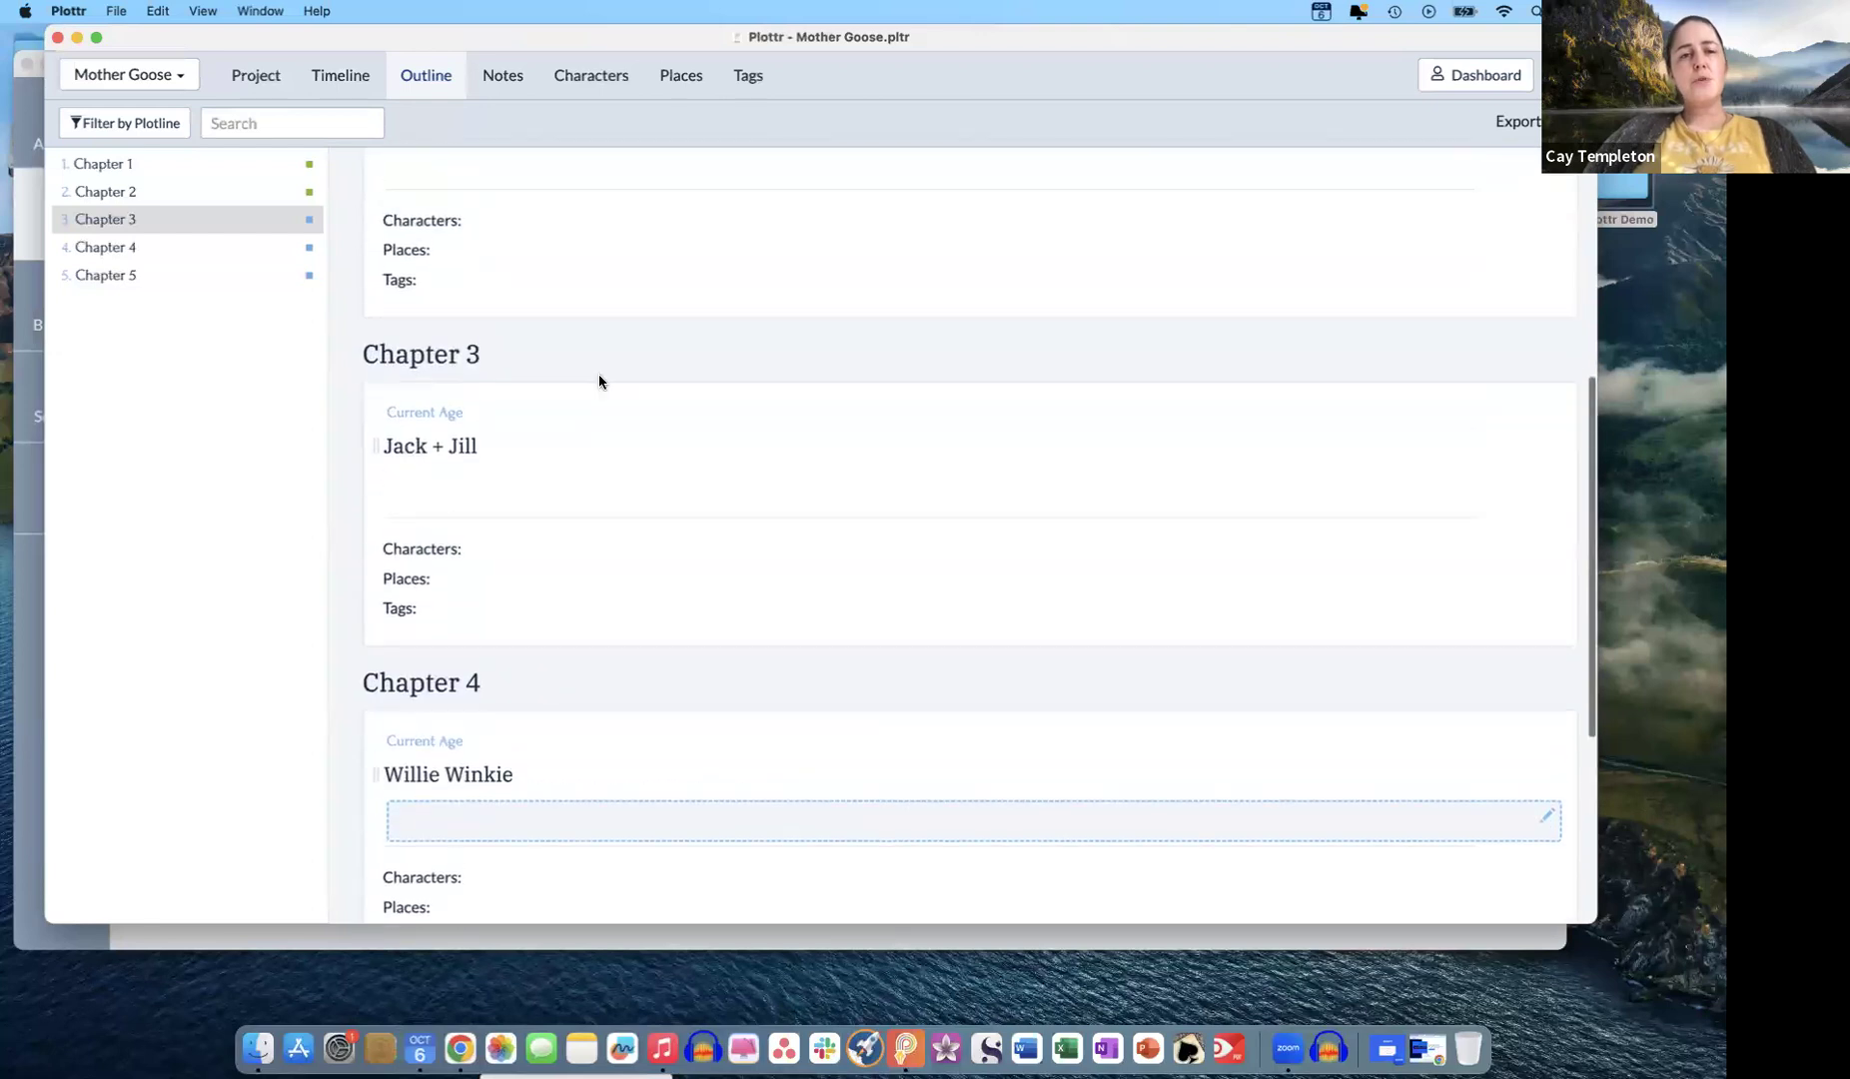
- Return to the Mother Goose timeline and review the description of the Humpty Dumpty scene card in Chapter 1
scroll(598, 378, "up", 3)
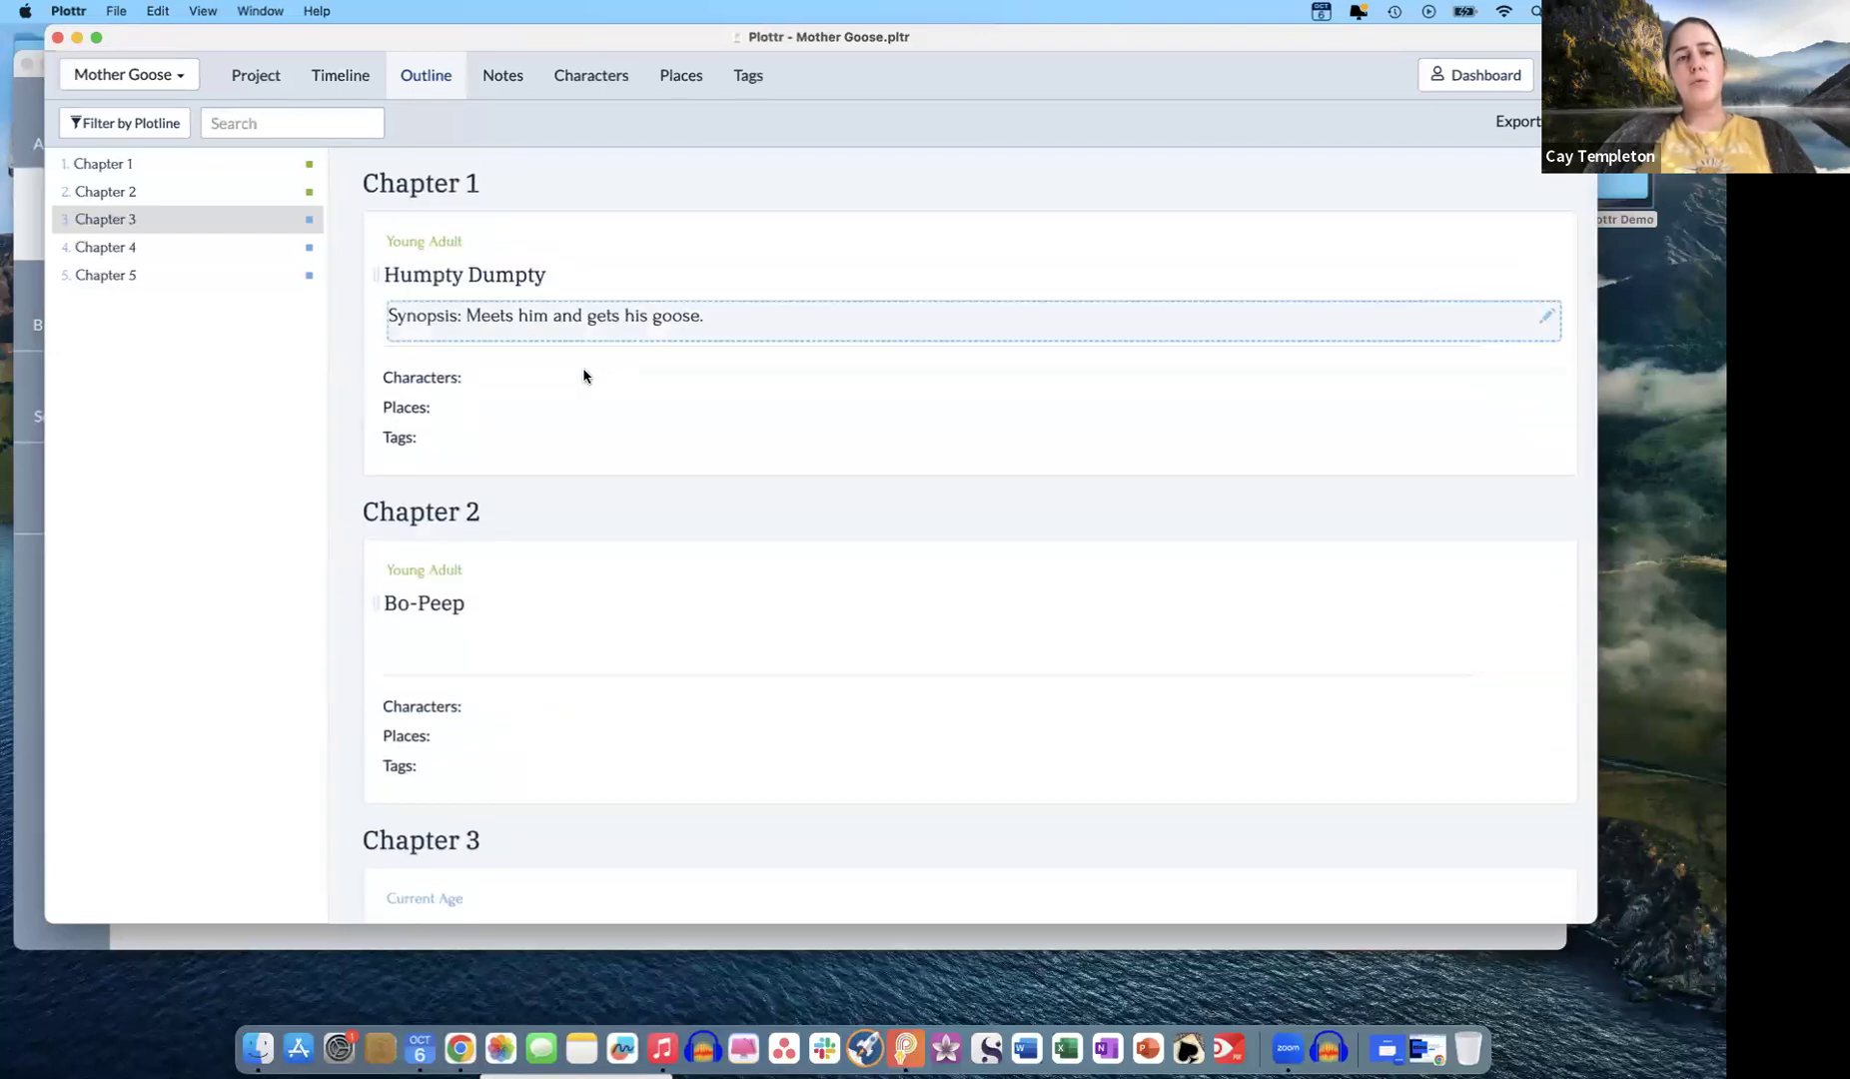
left_click(341, 76)
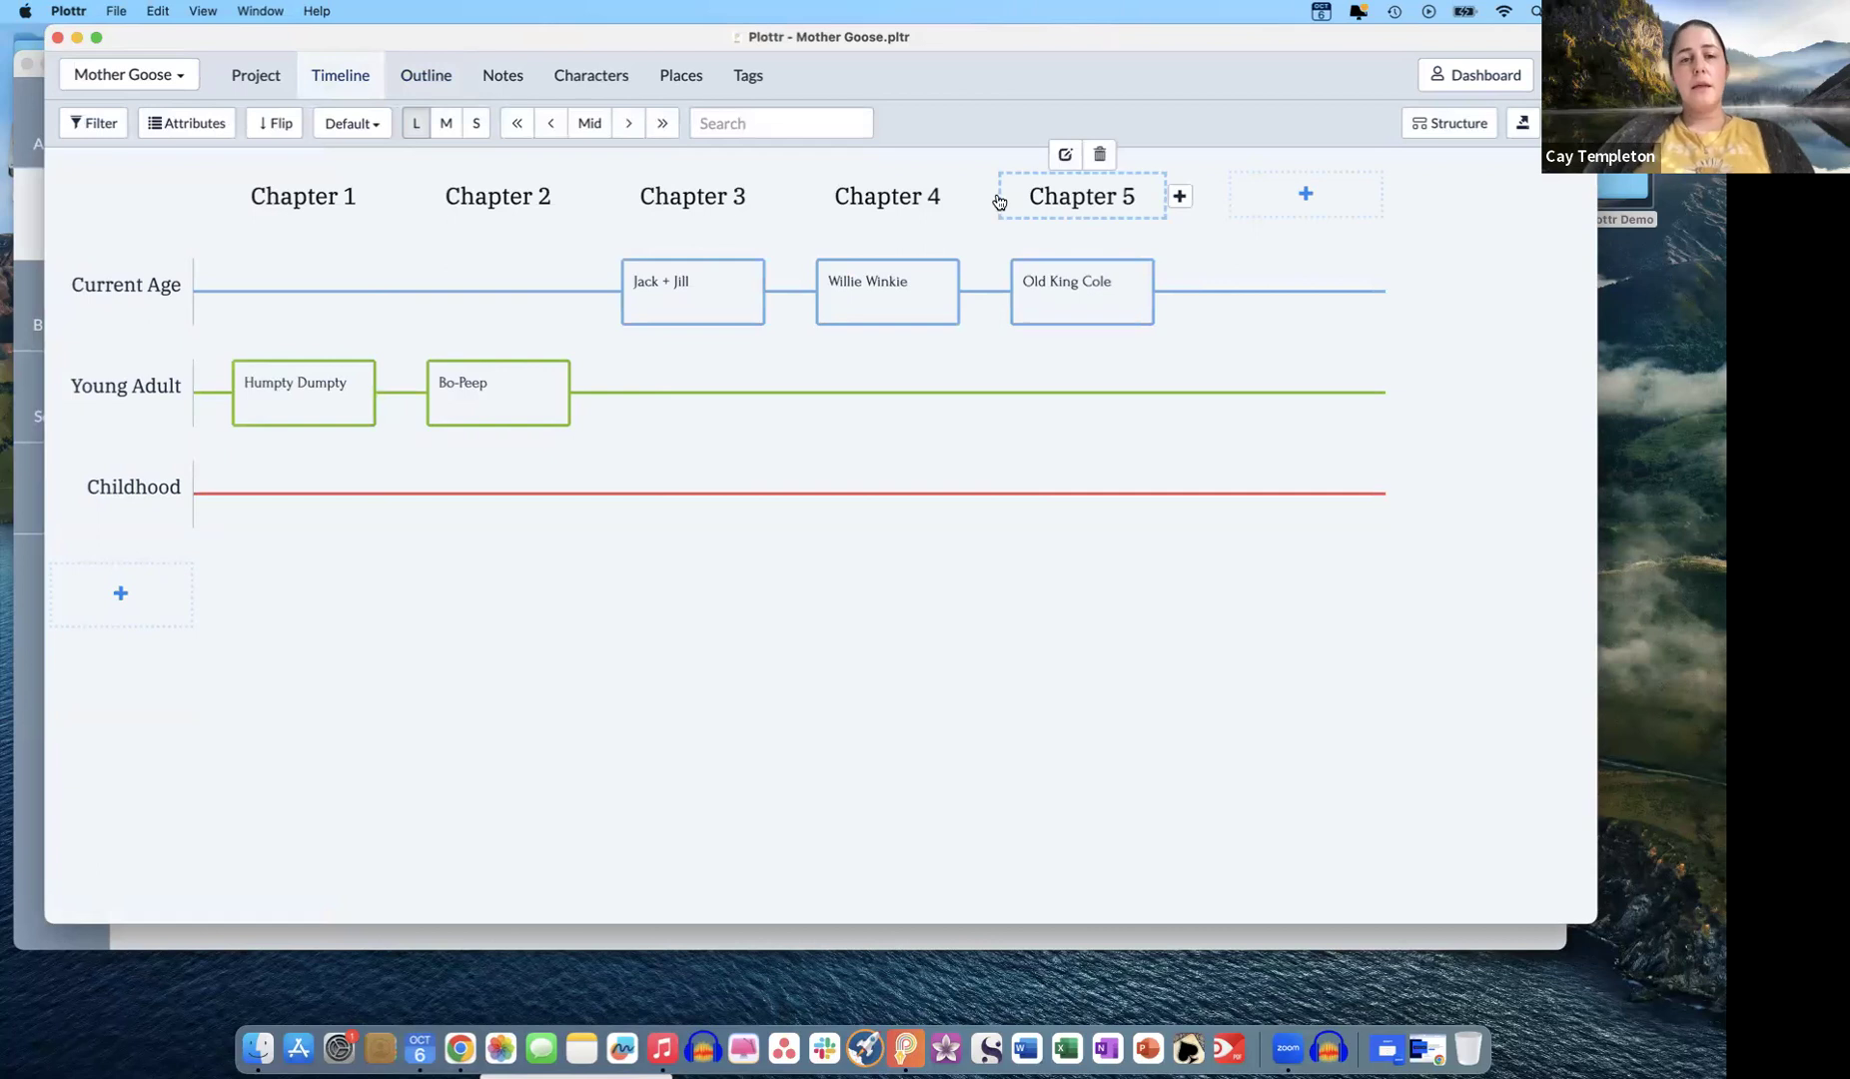
left_click(319, 388)
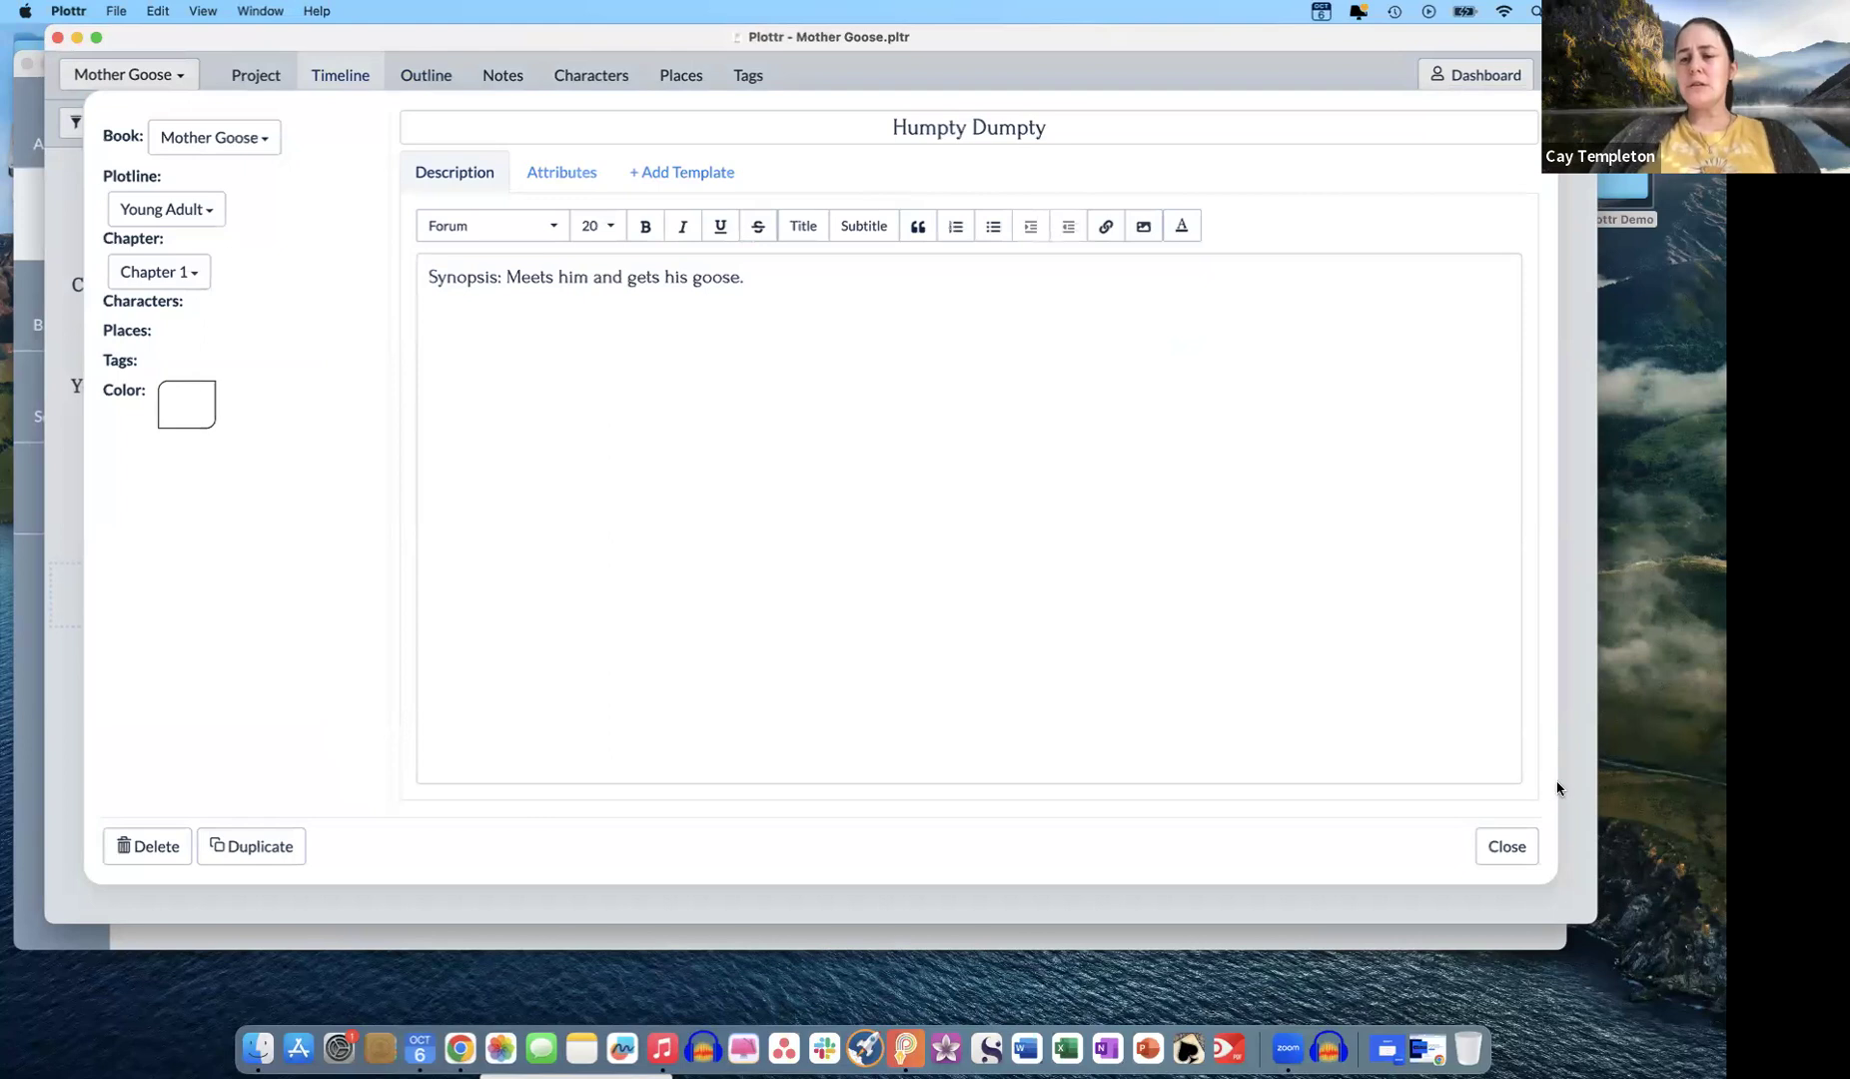
left_click(1507, 850)
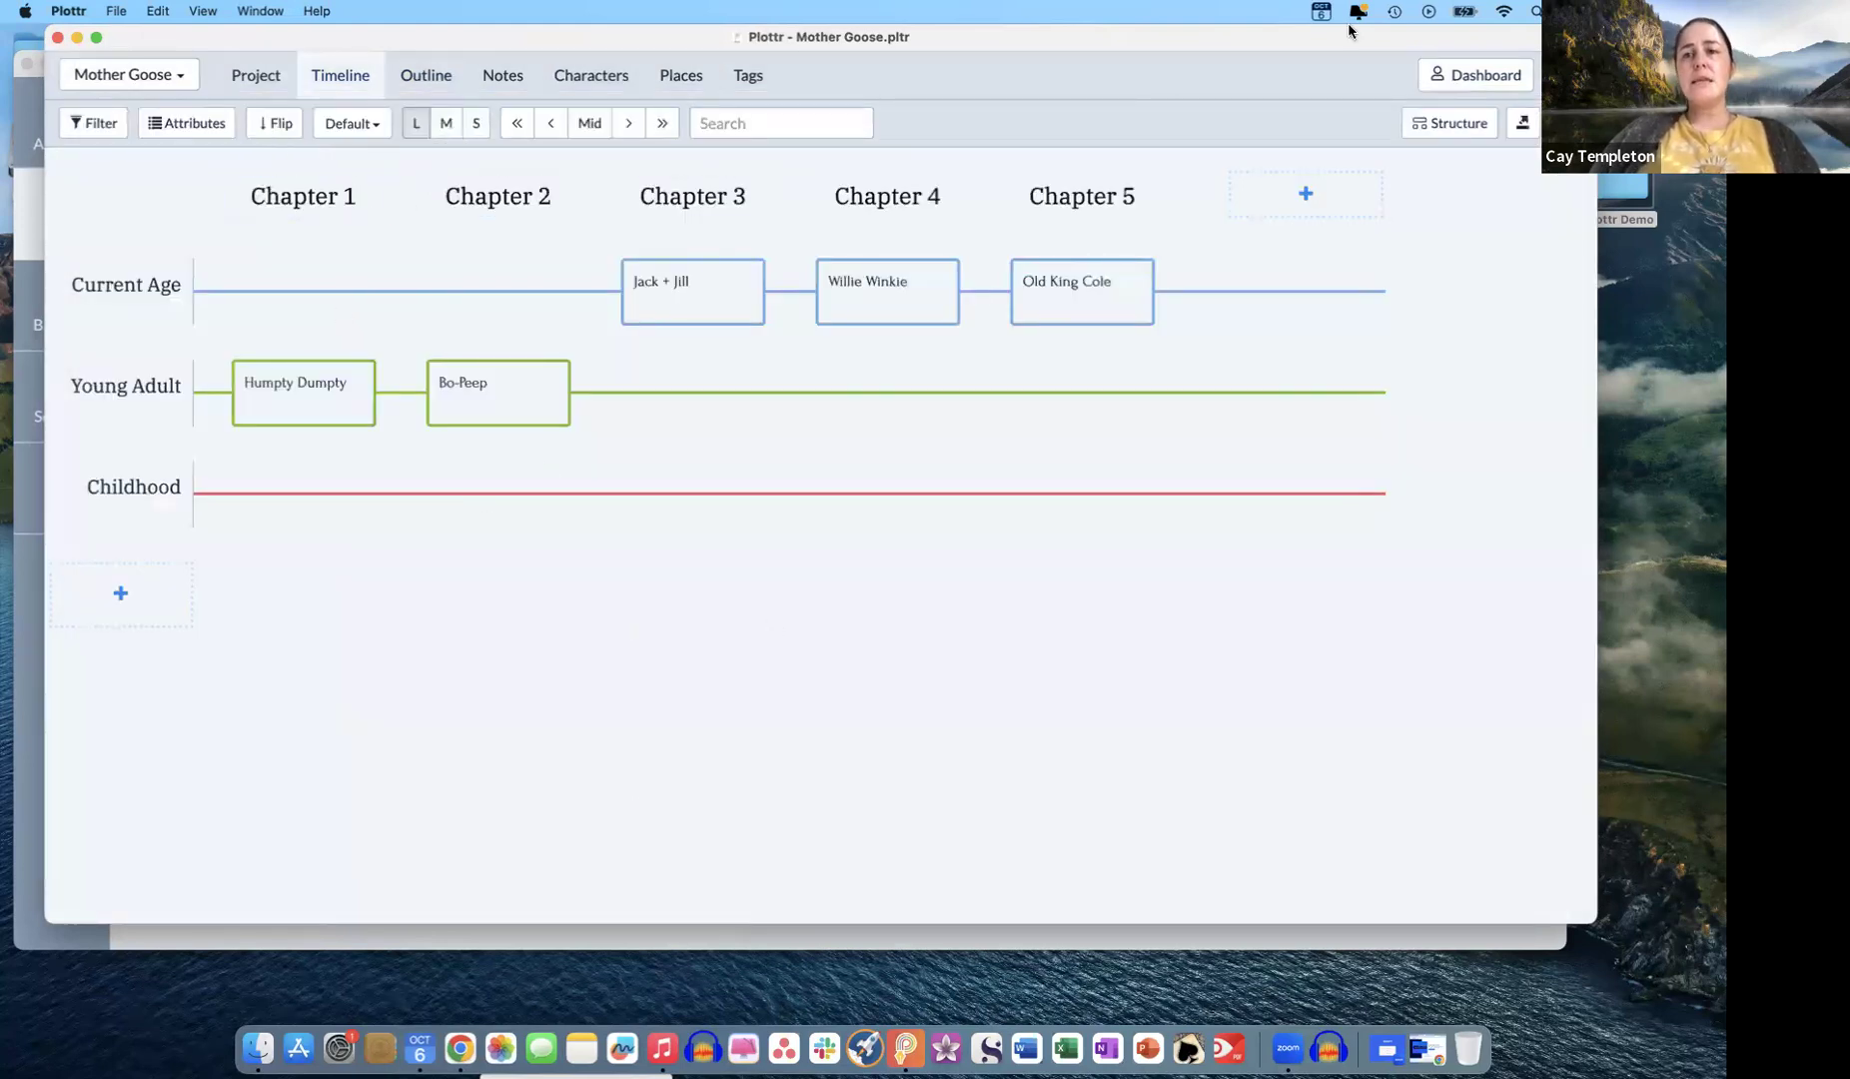
- Review the Mother Goose project's series details and its books
left_click_drag(1352, 33, 1345, 95)
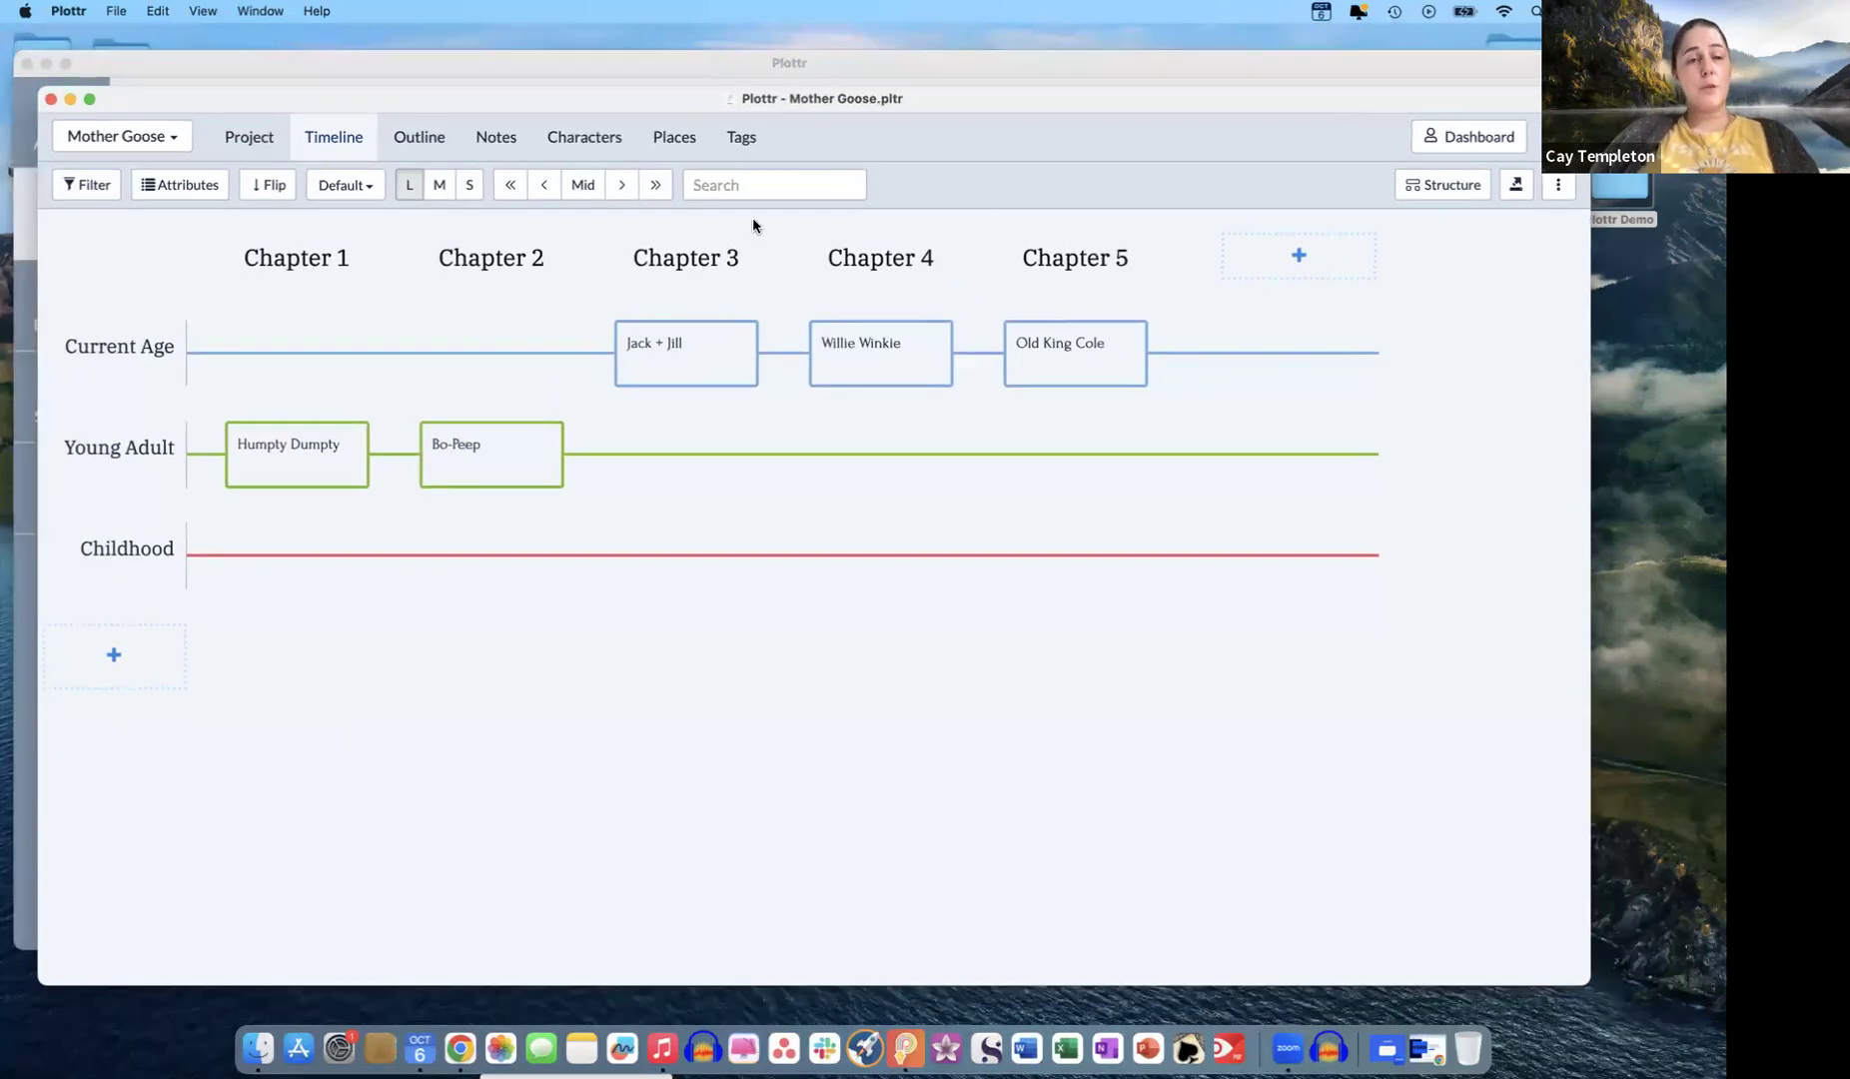
left_click(251, 139)
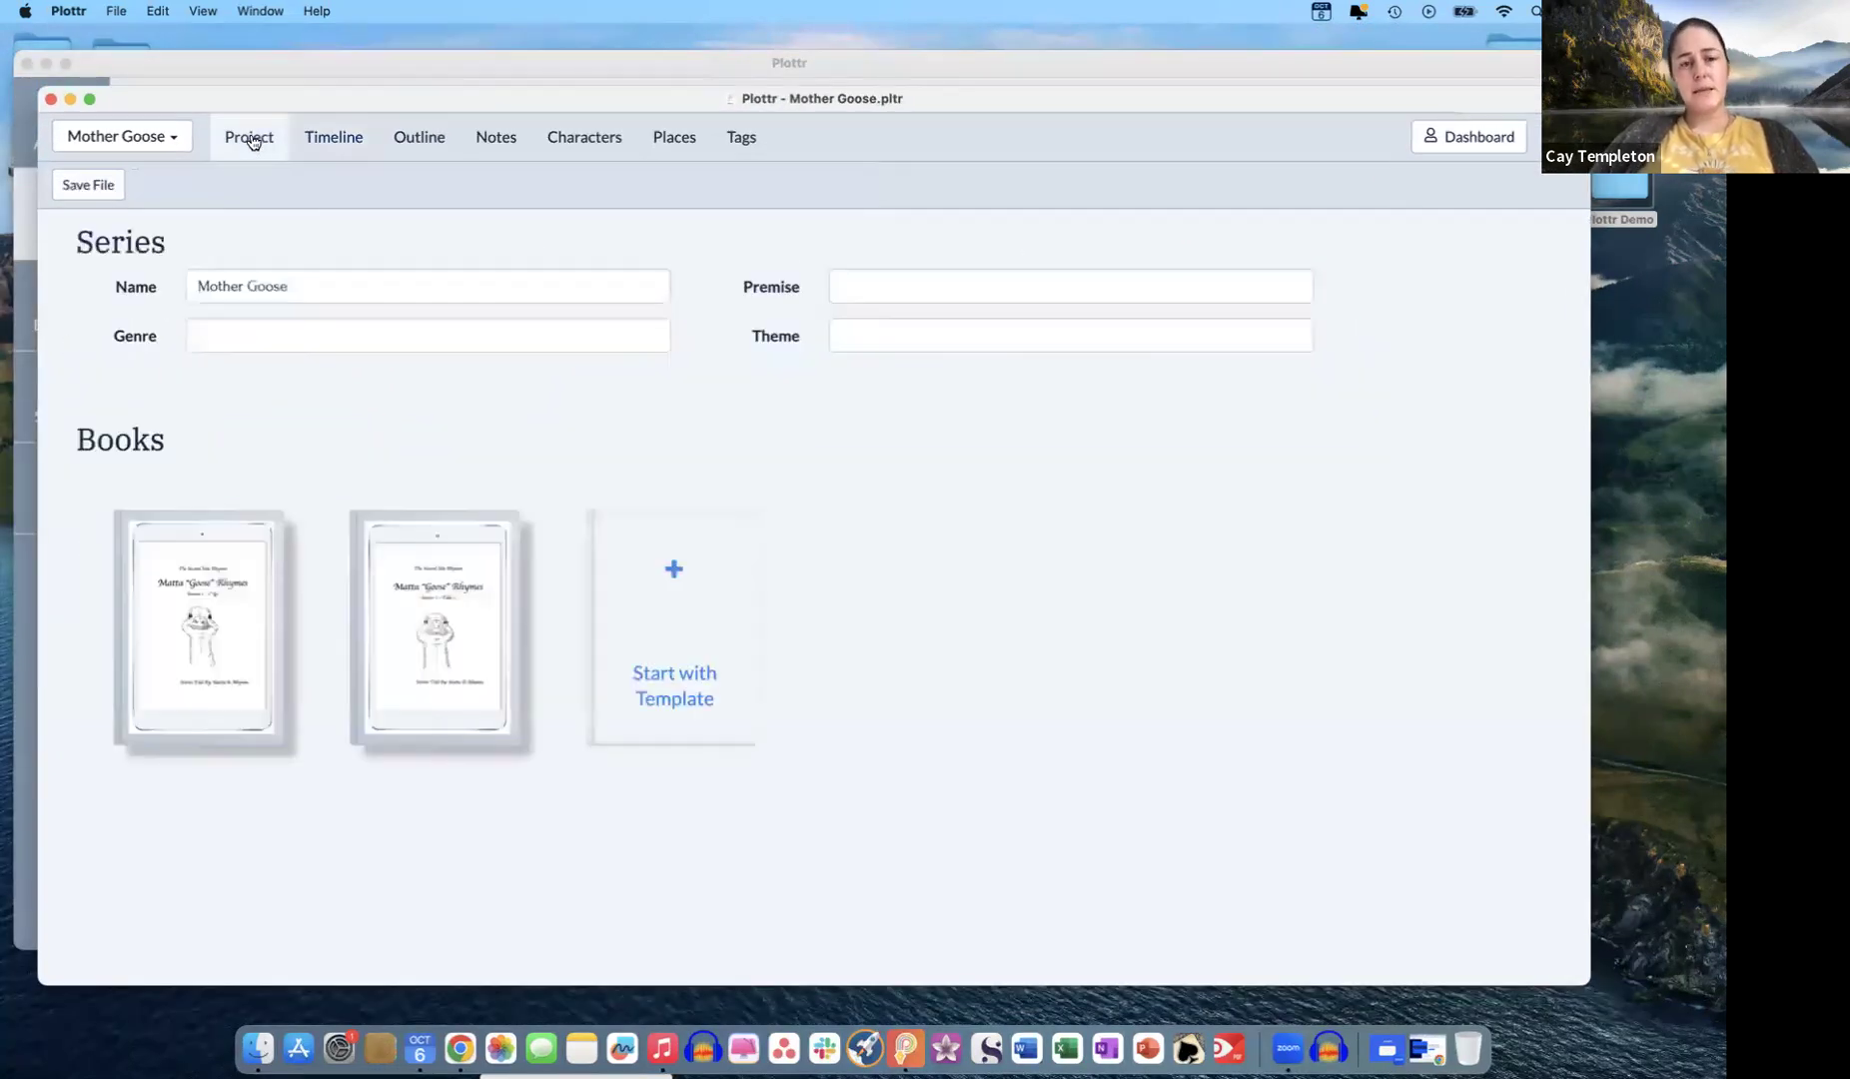
mouse_move(477, 636)
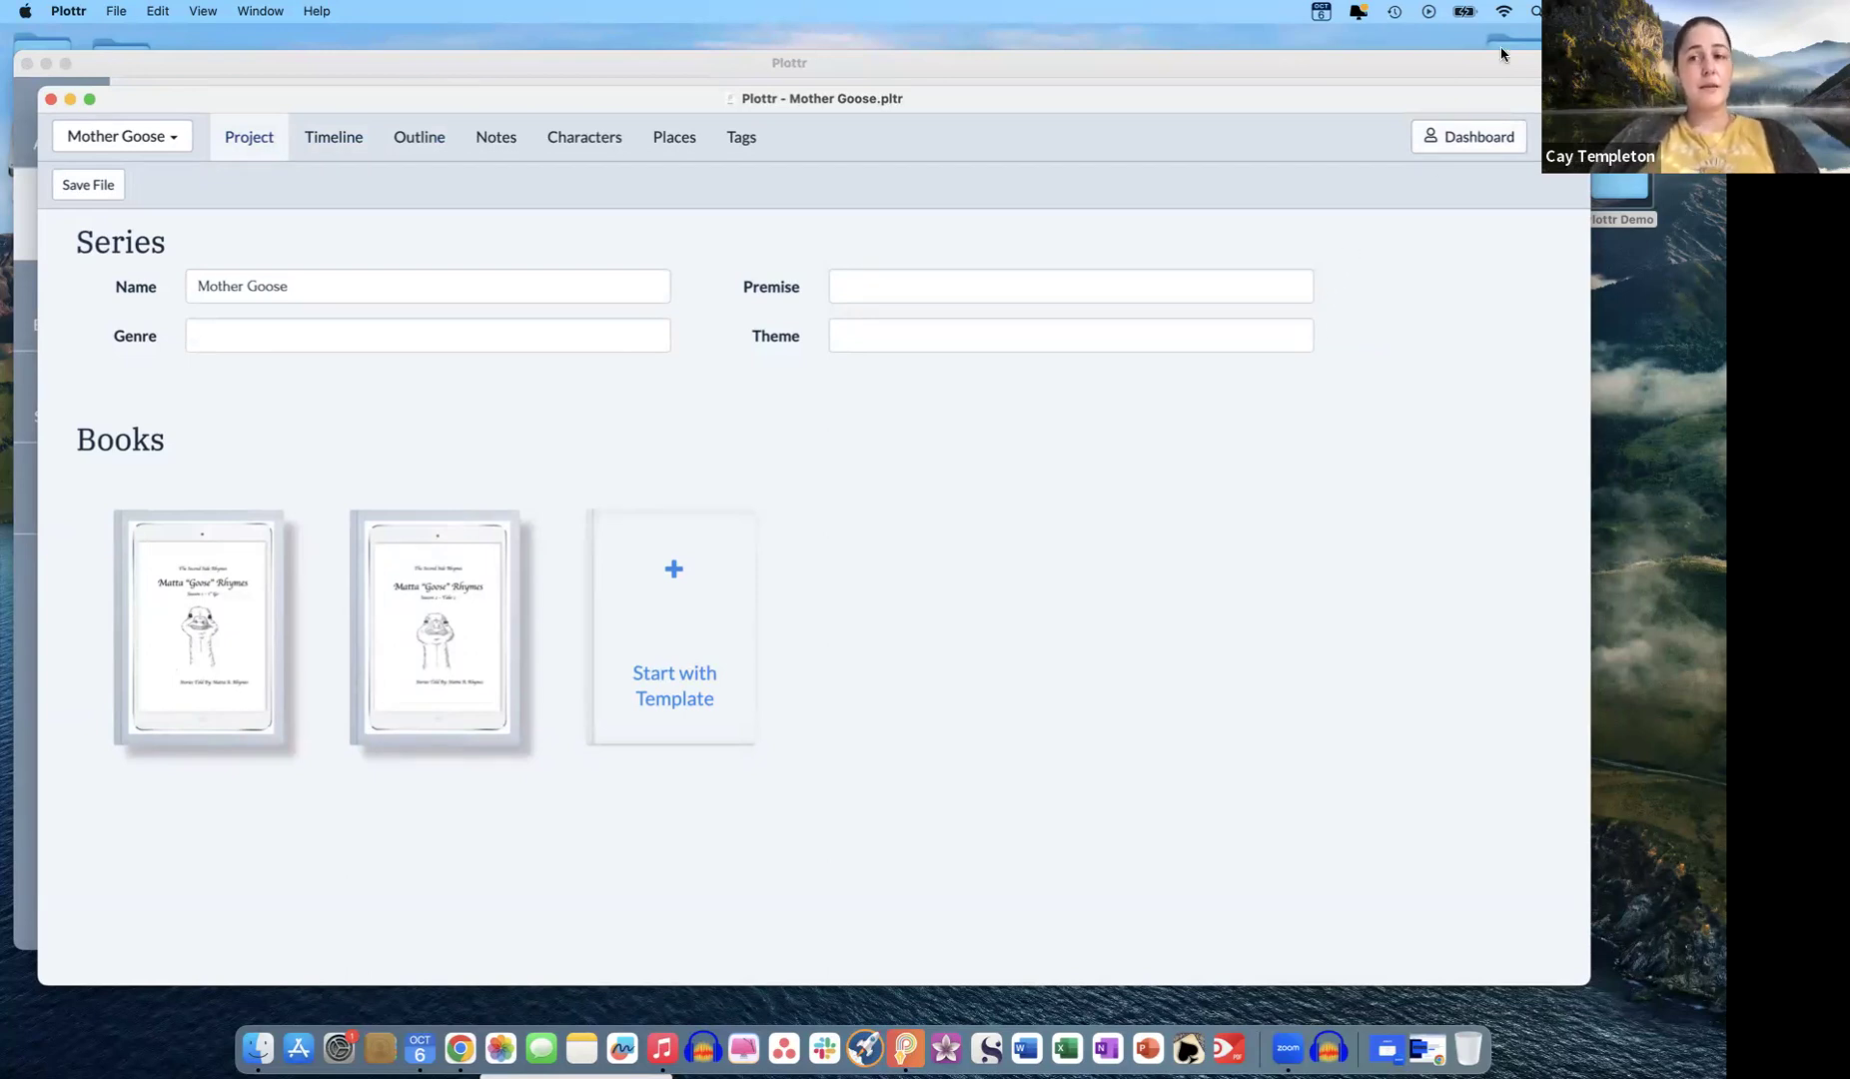
- Open the Stalked project from the recent projects and widen its window
left_click(1467, 142)
mouse_move(619, 636)
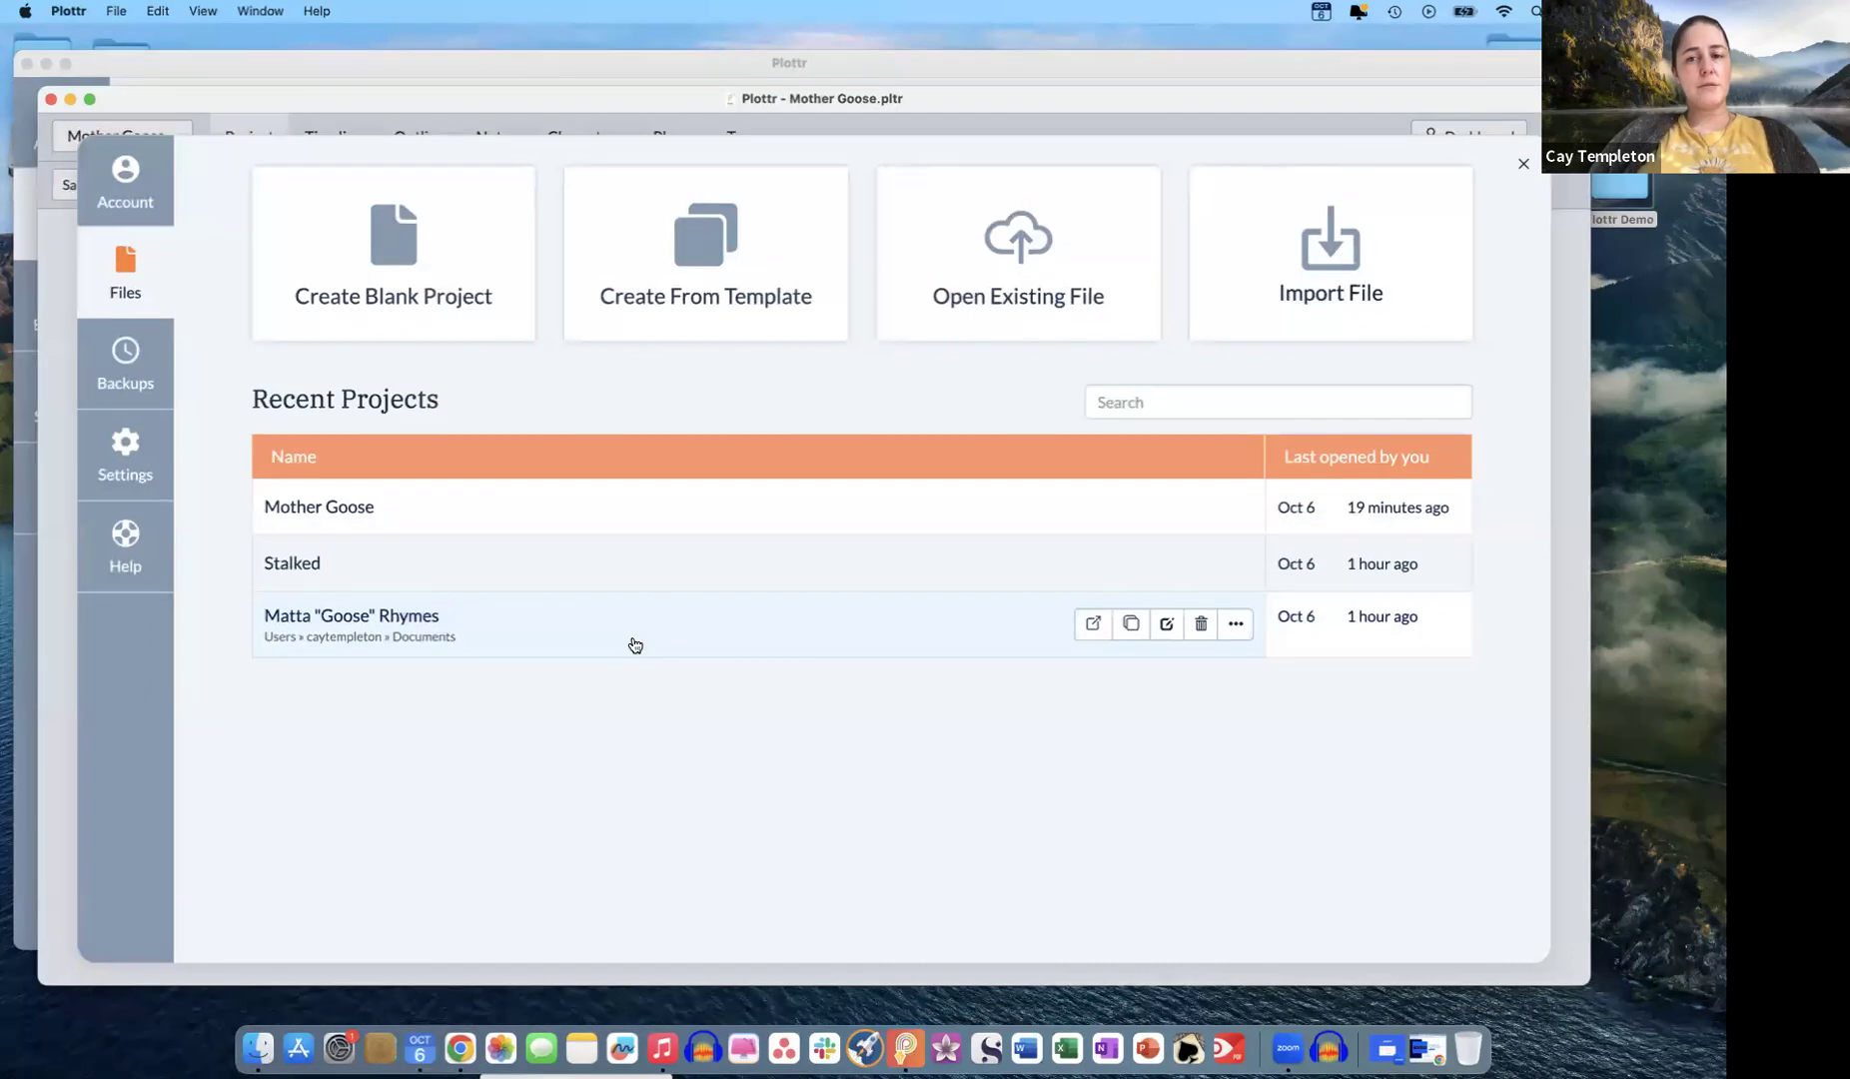
mouse_move(312, 561)
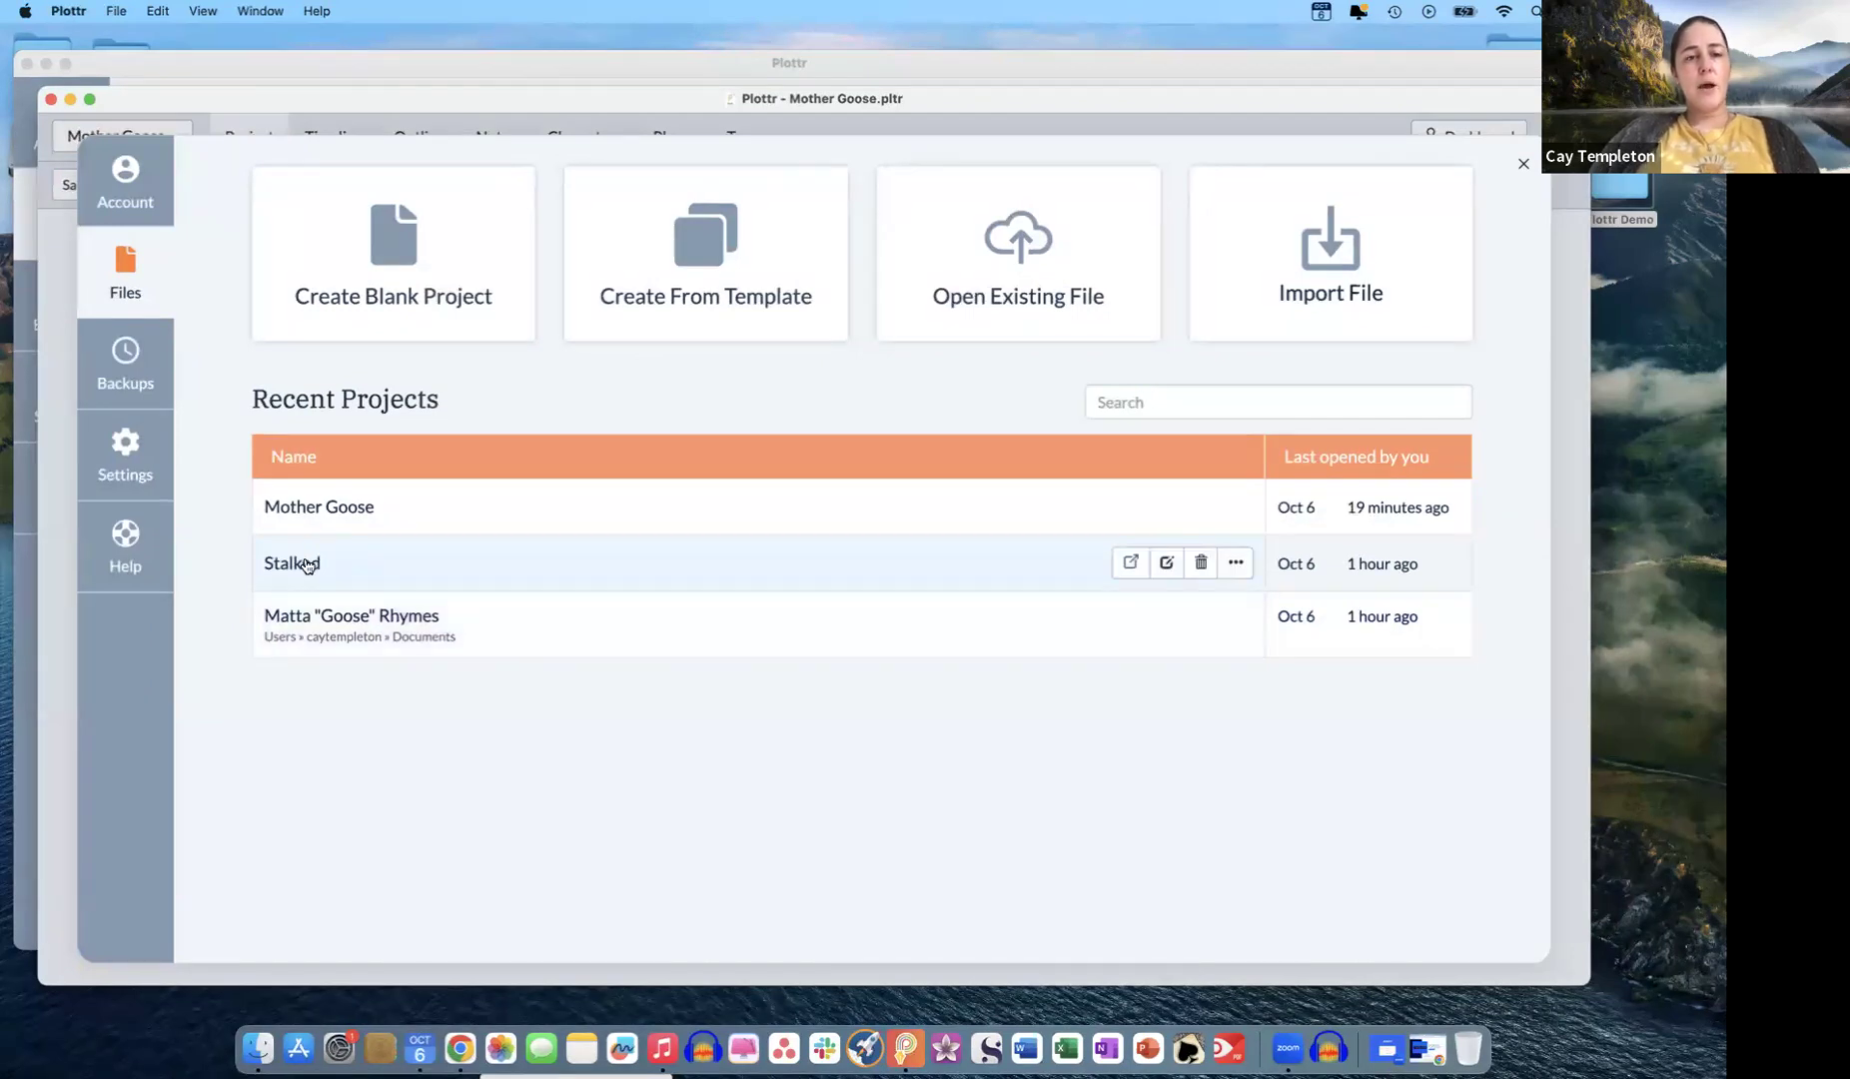
left_click(308, 565)
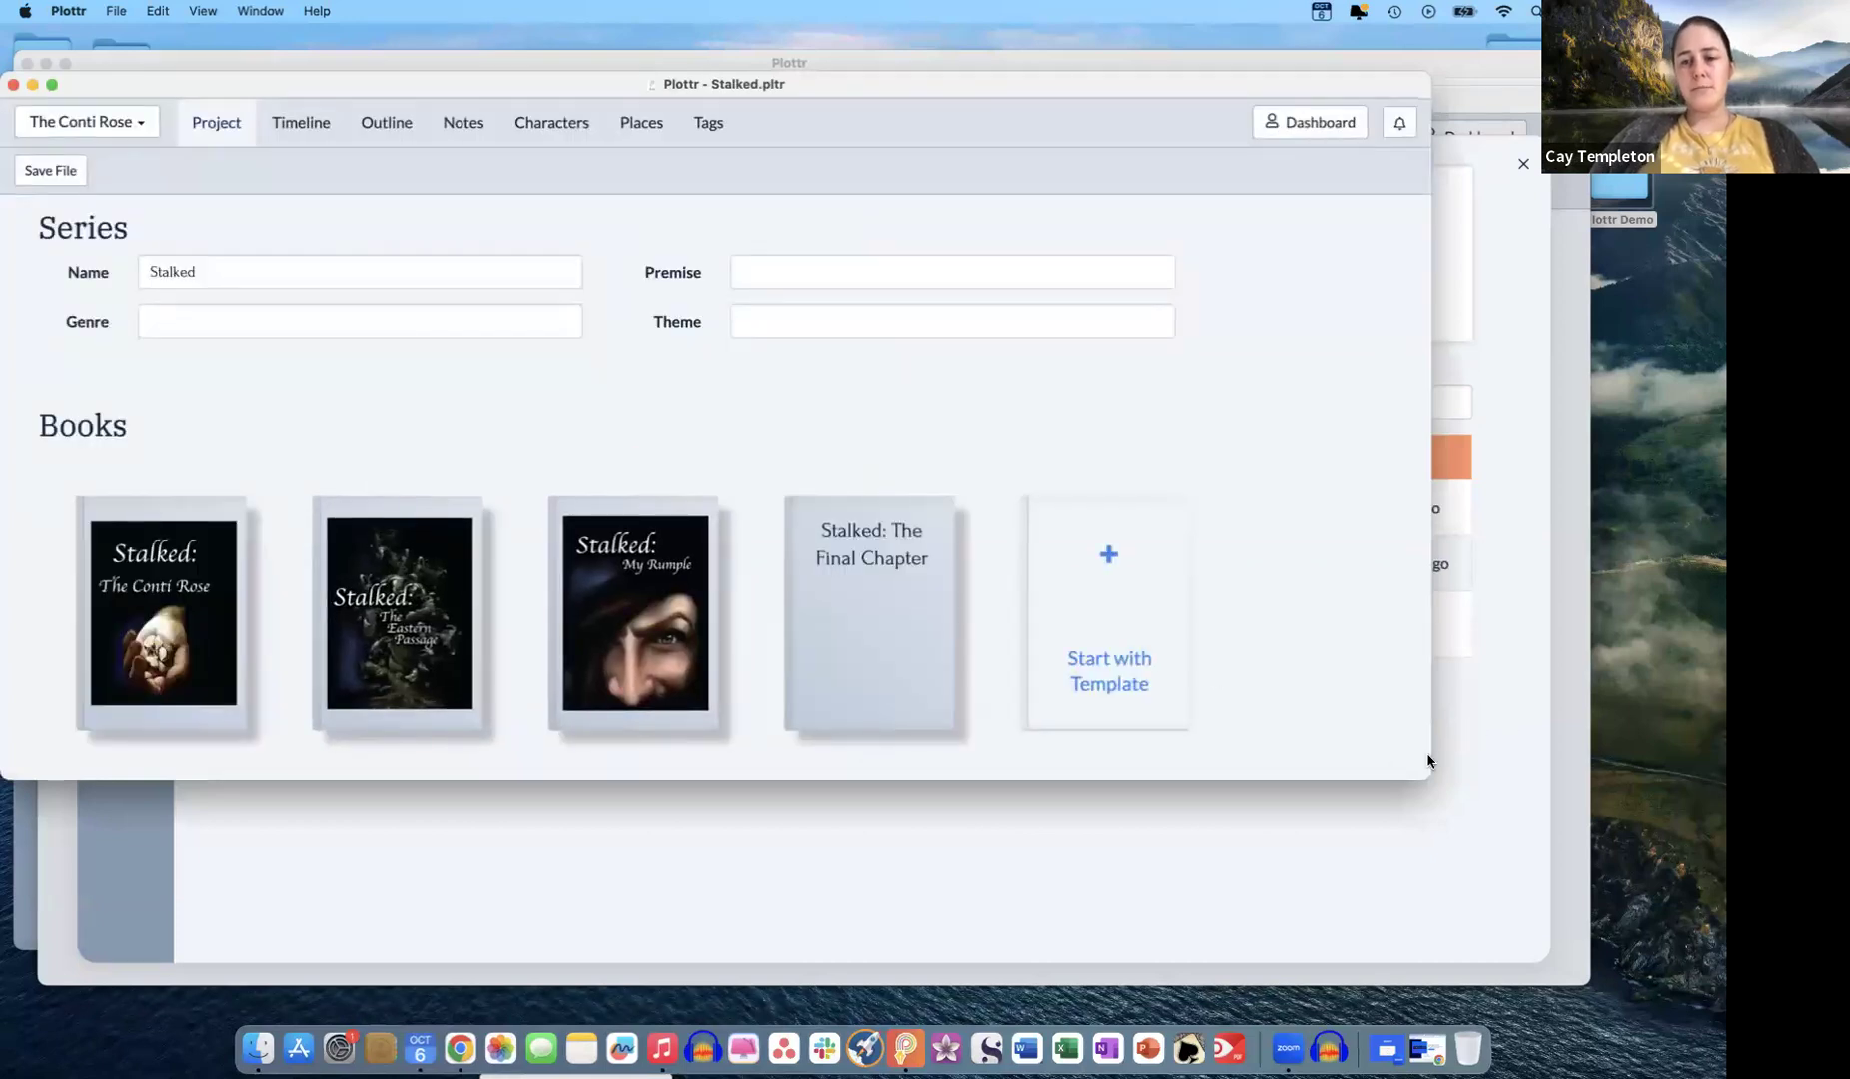
left_click_drag(1494, 766, 1584, 812)
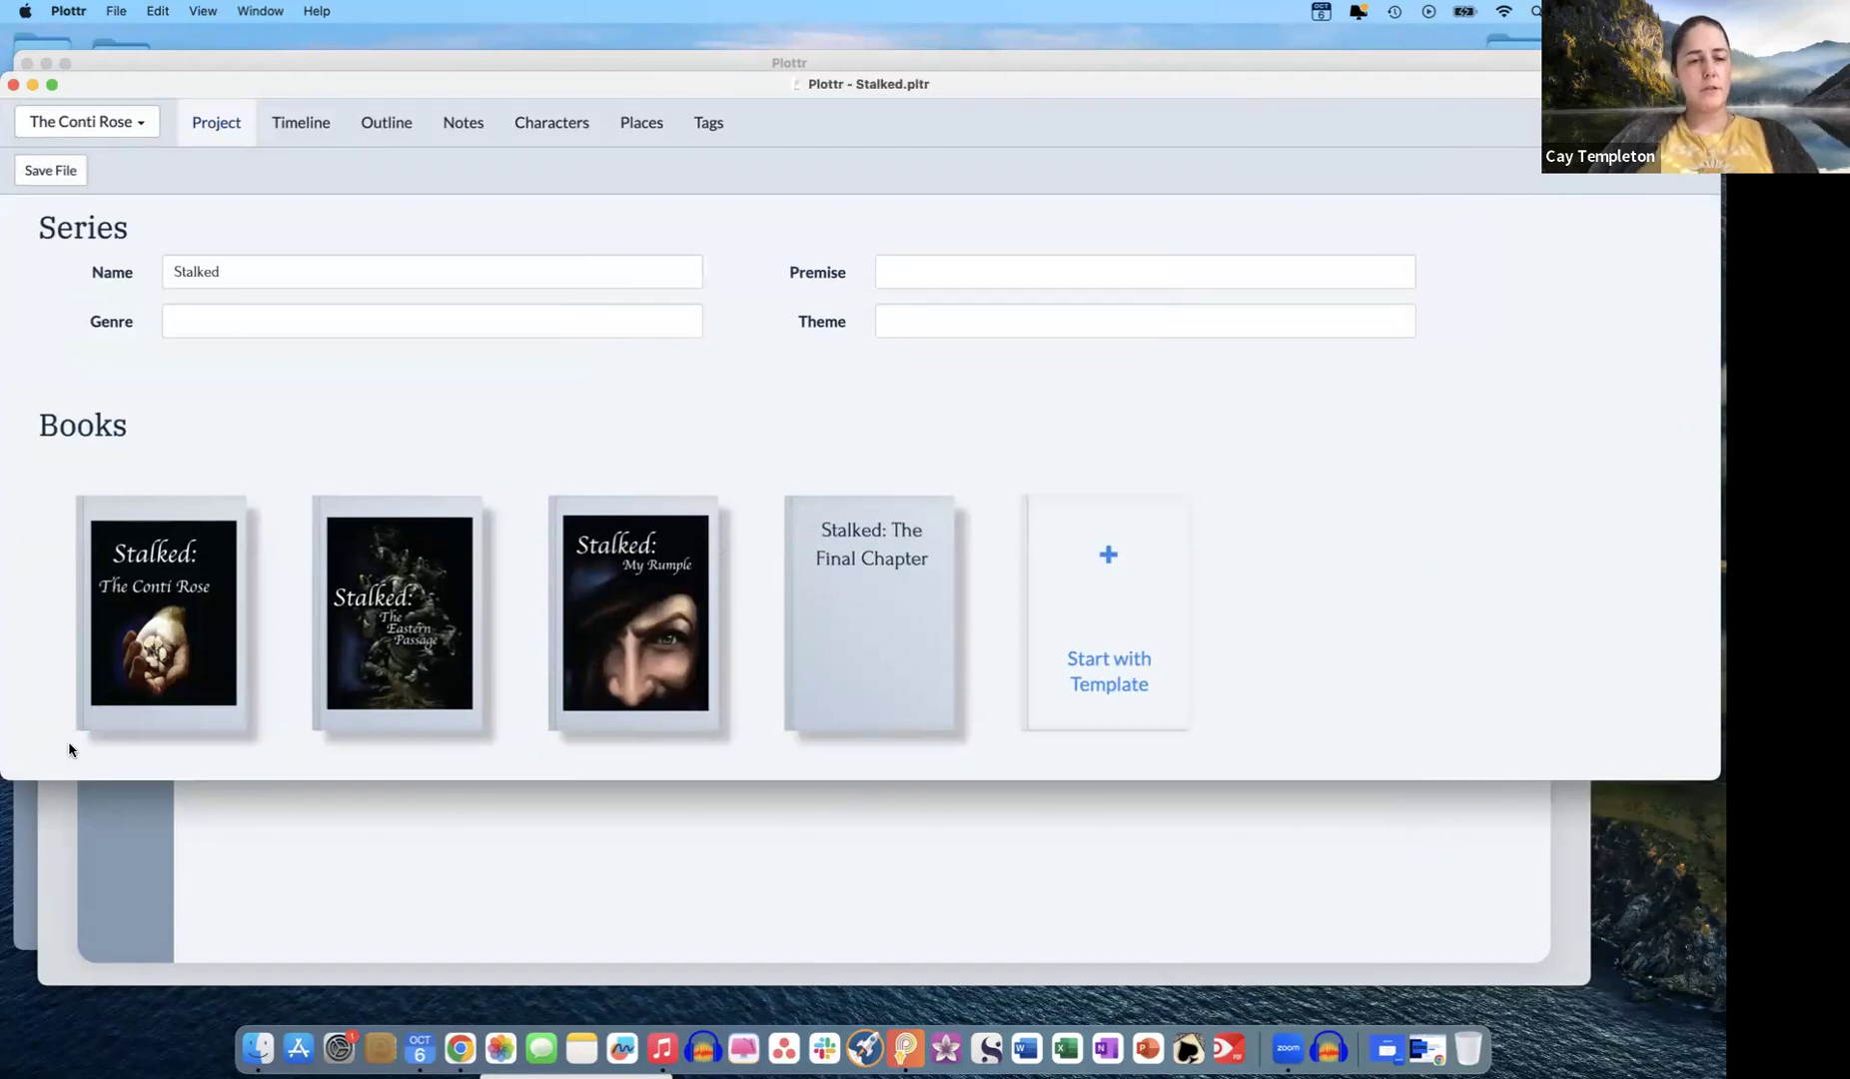
- Open The Conti Rose from the Stalked series' books and look over the scene cards on its timeline
mouse_move(86, 687)
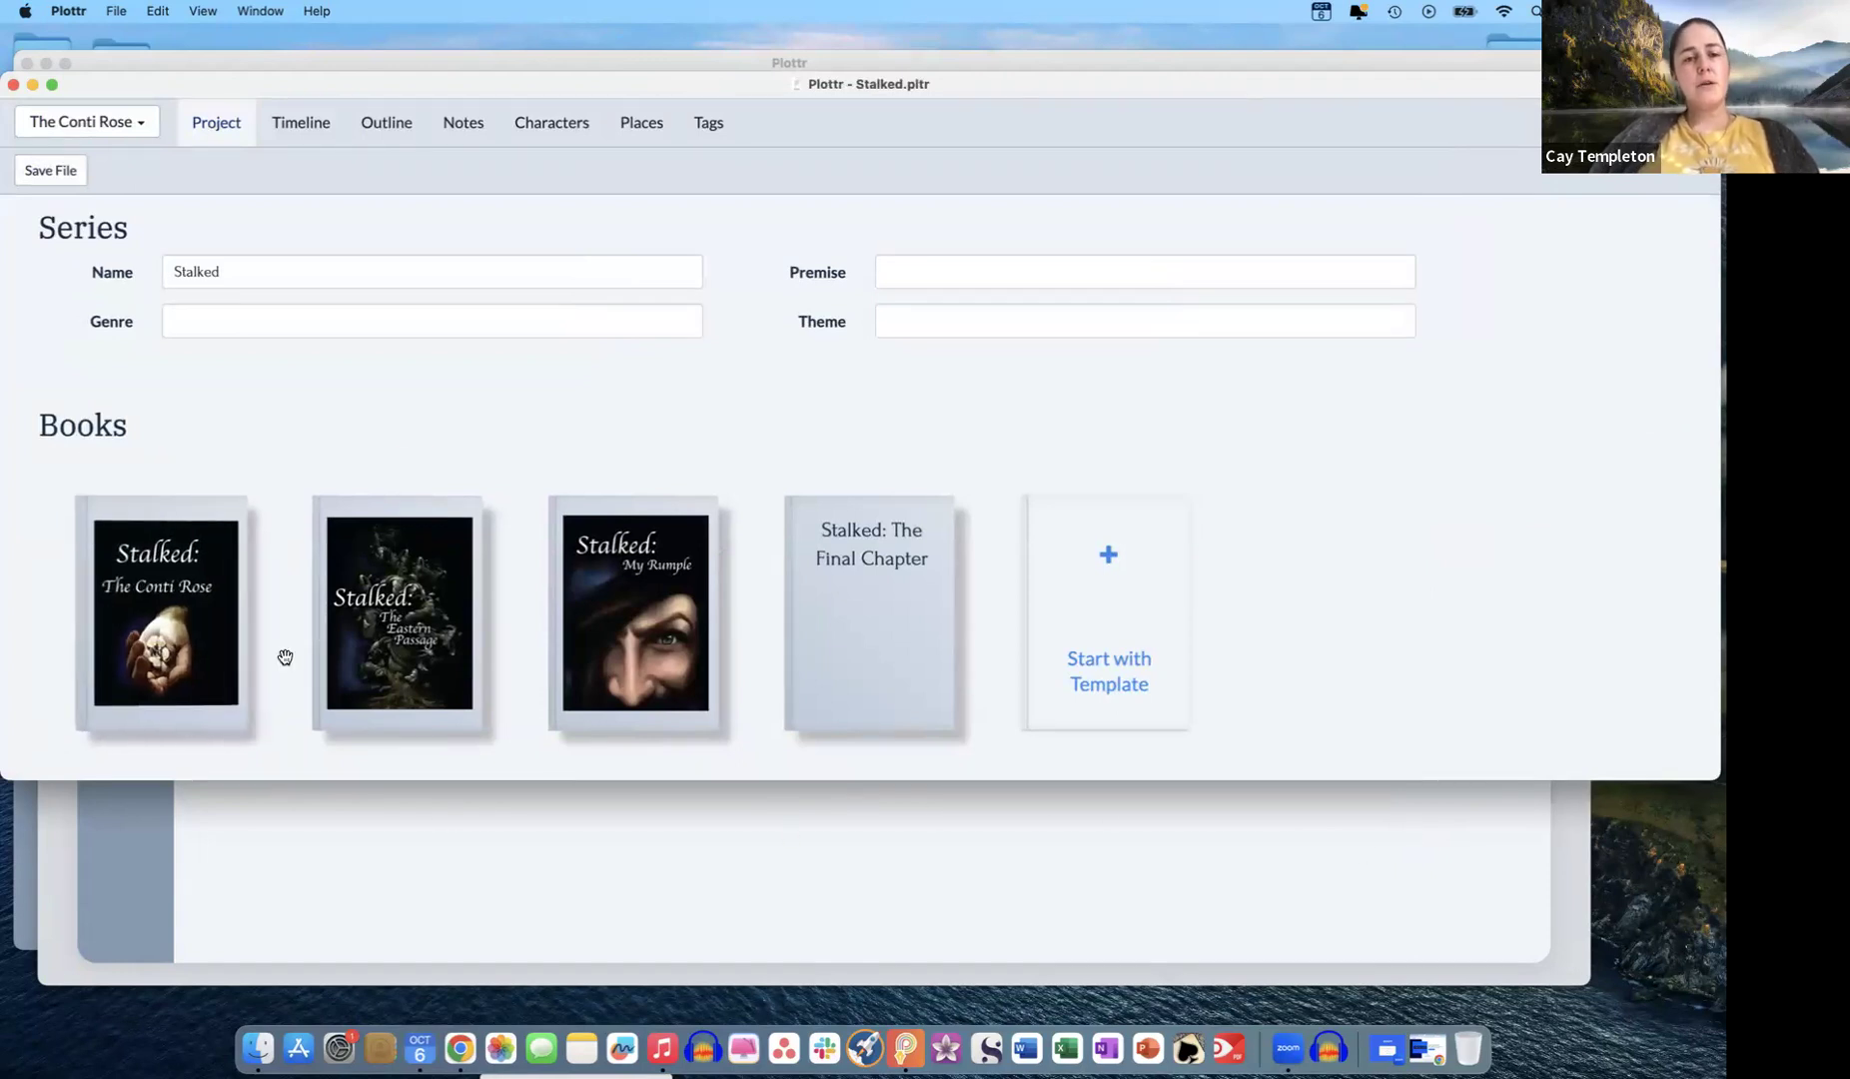
mouse_move(594, 650)
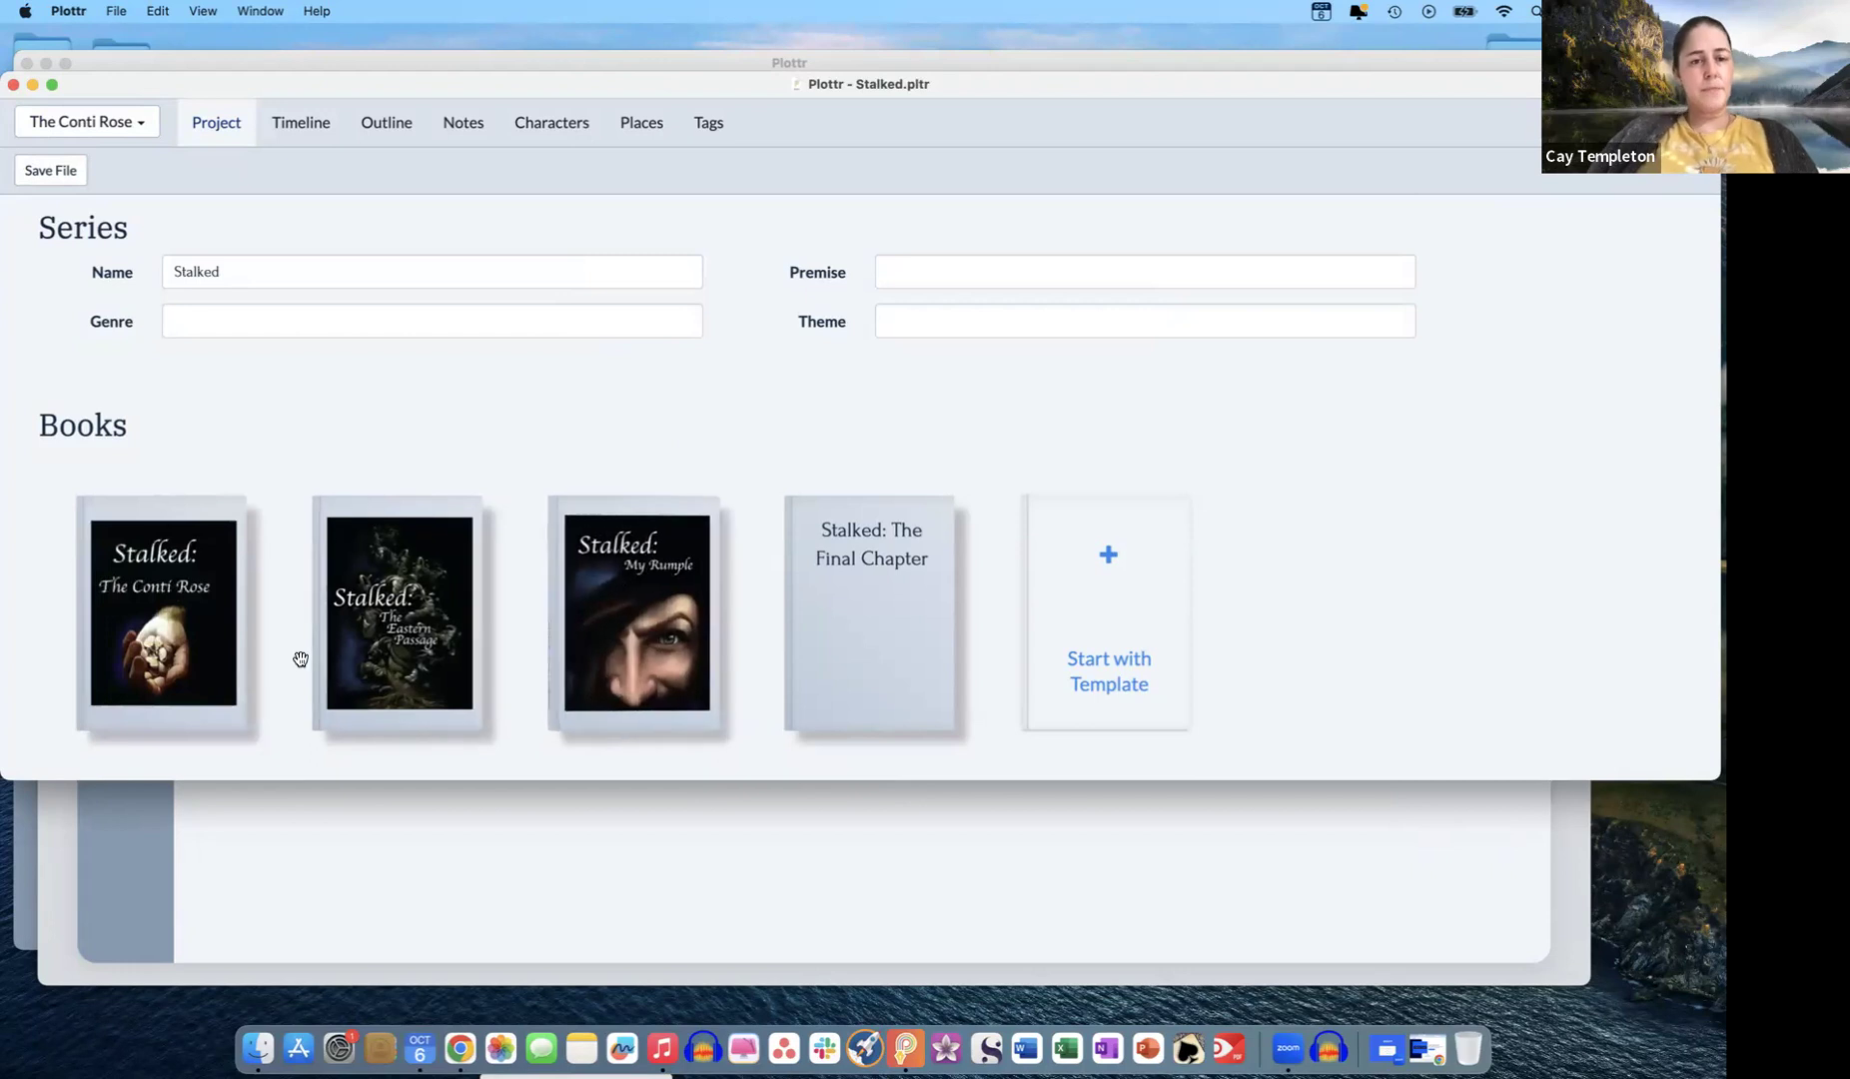
mouse_move(190, 624)
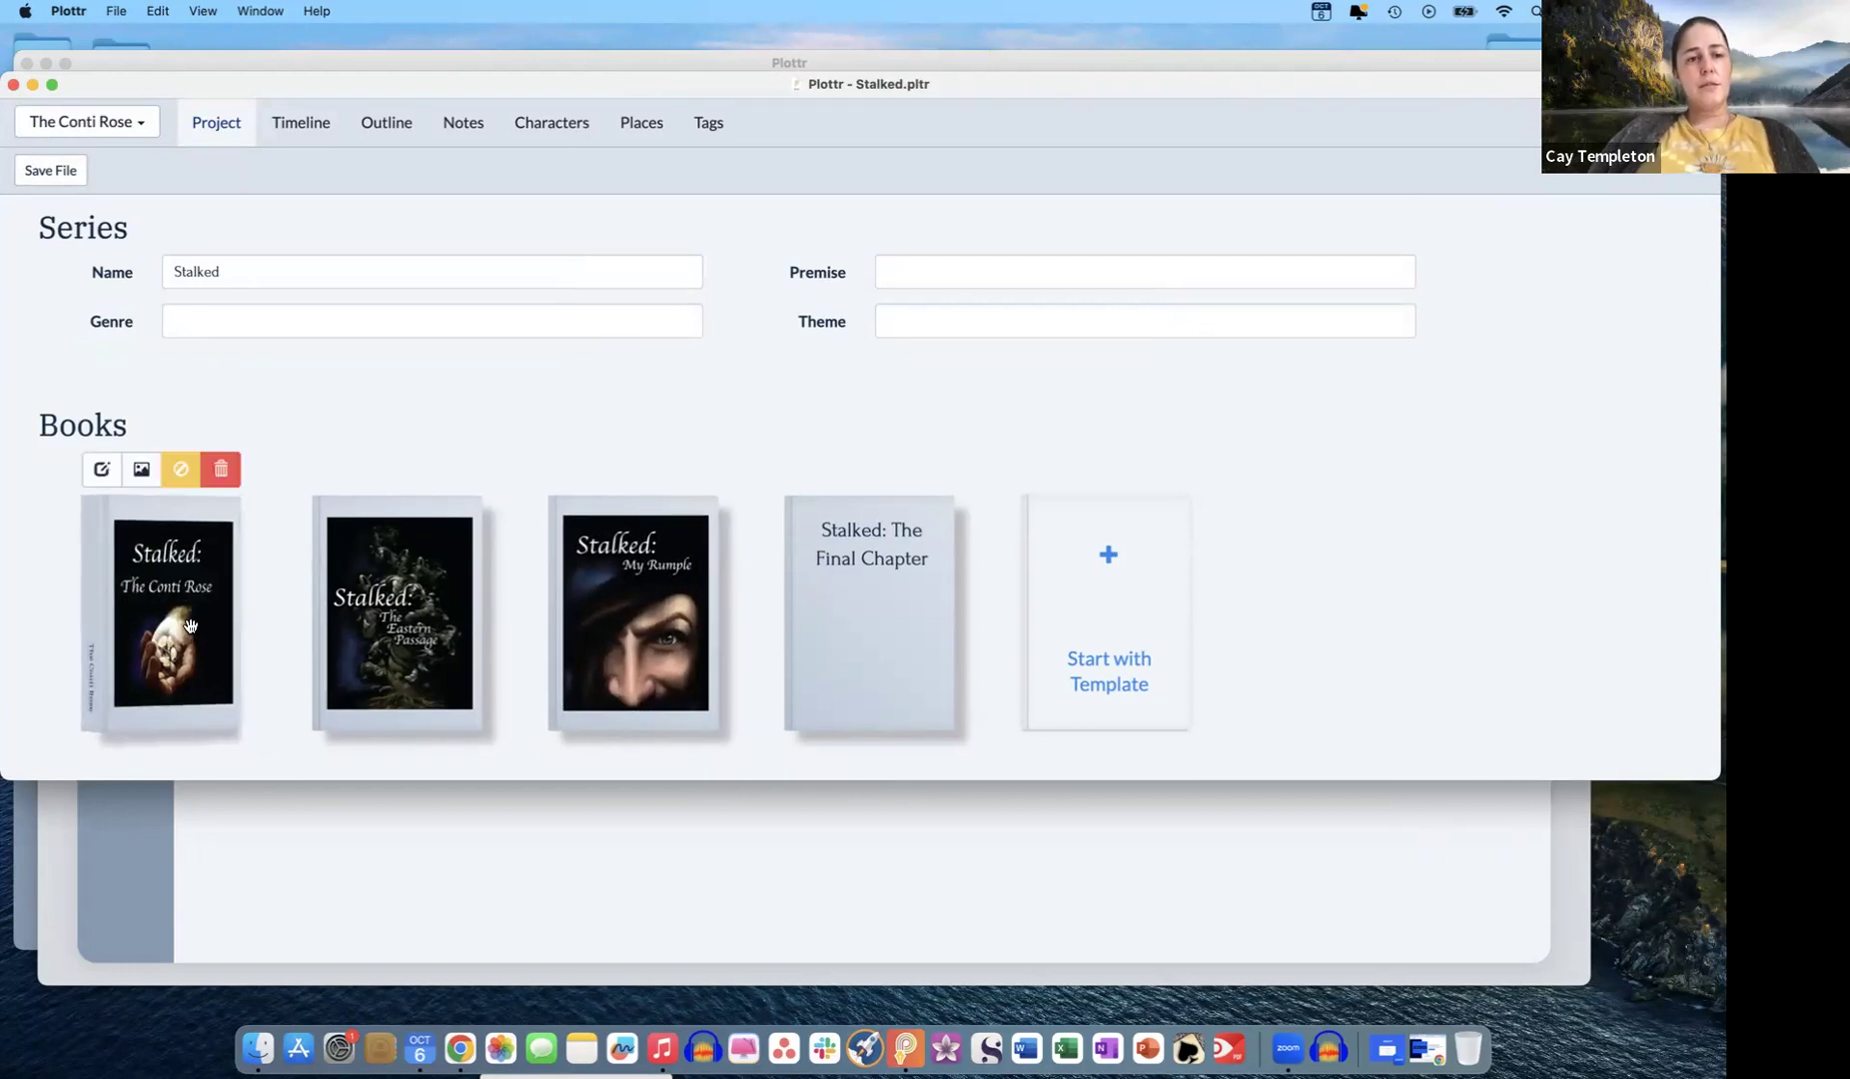
left_click(159, 619)
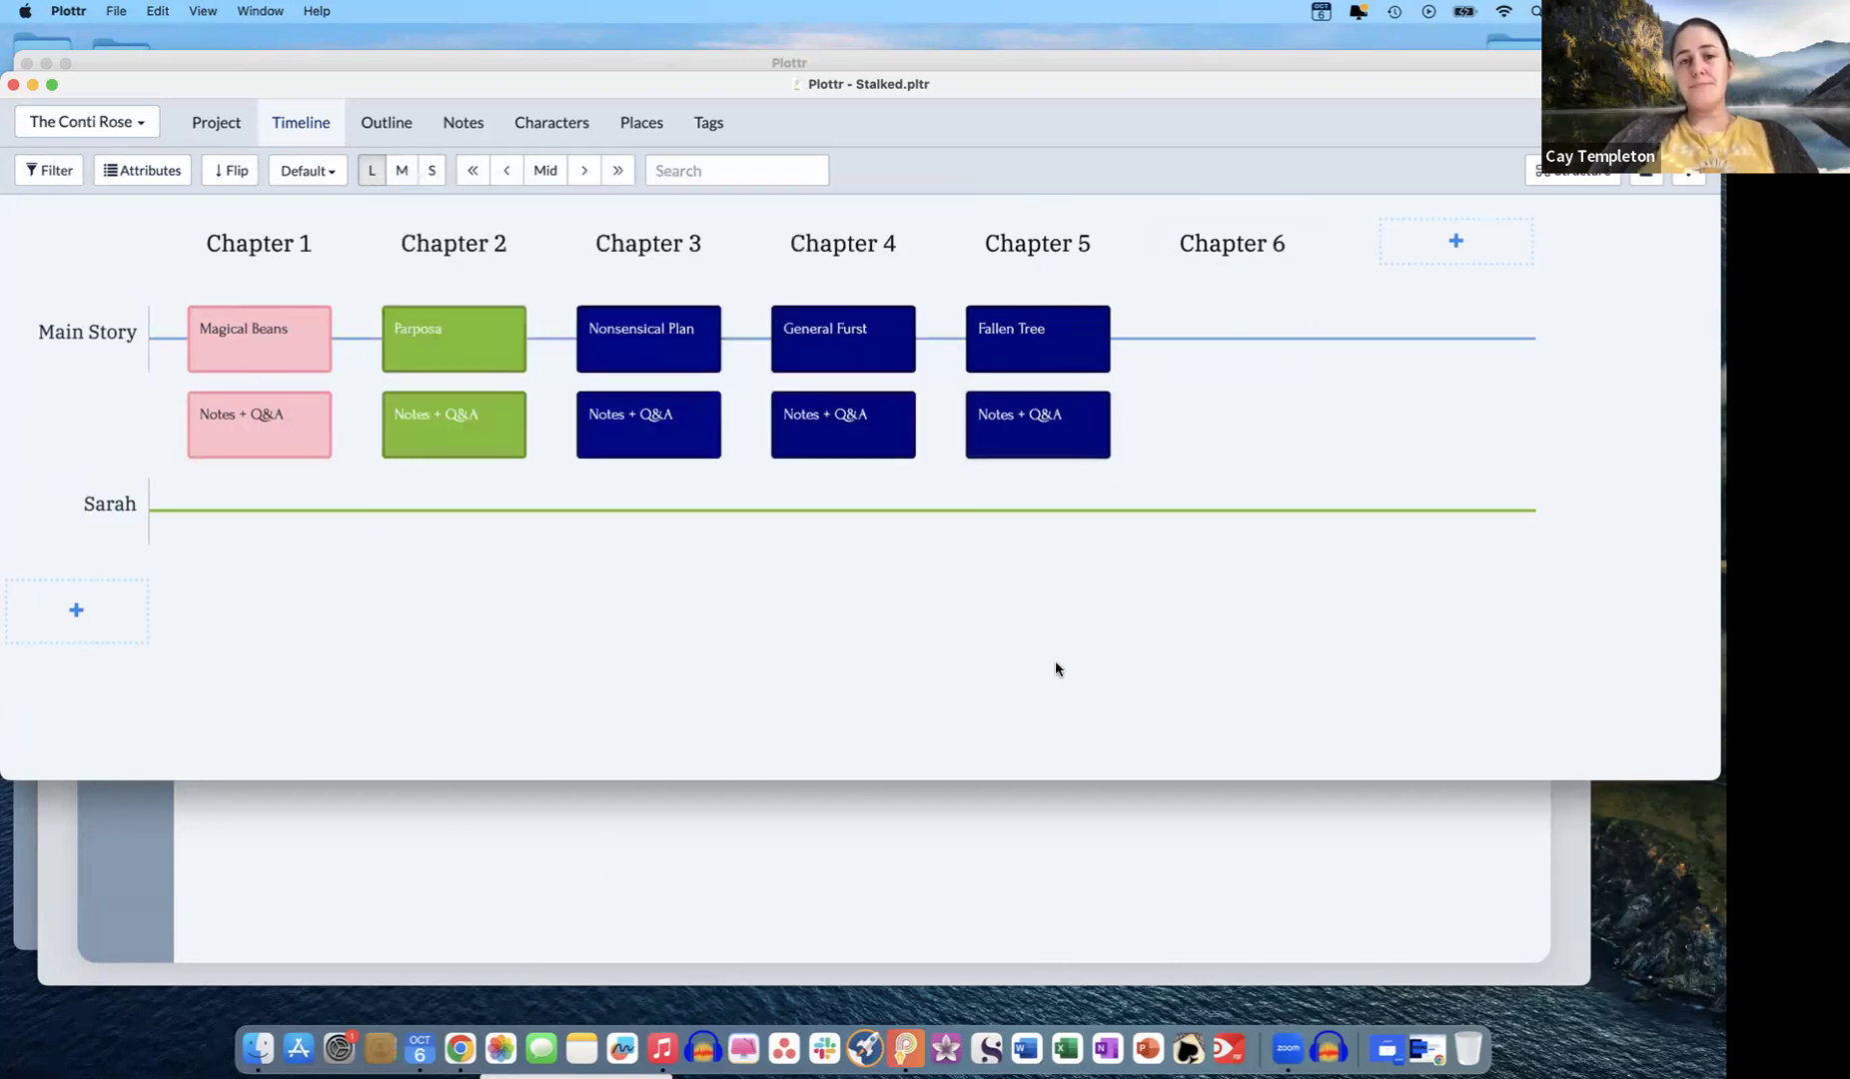
mouse_move(256, 322)
mouse_move(277, 401)
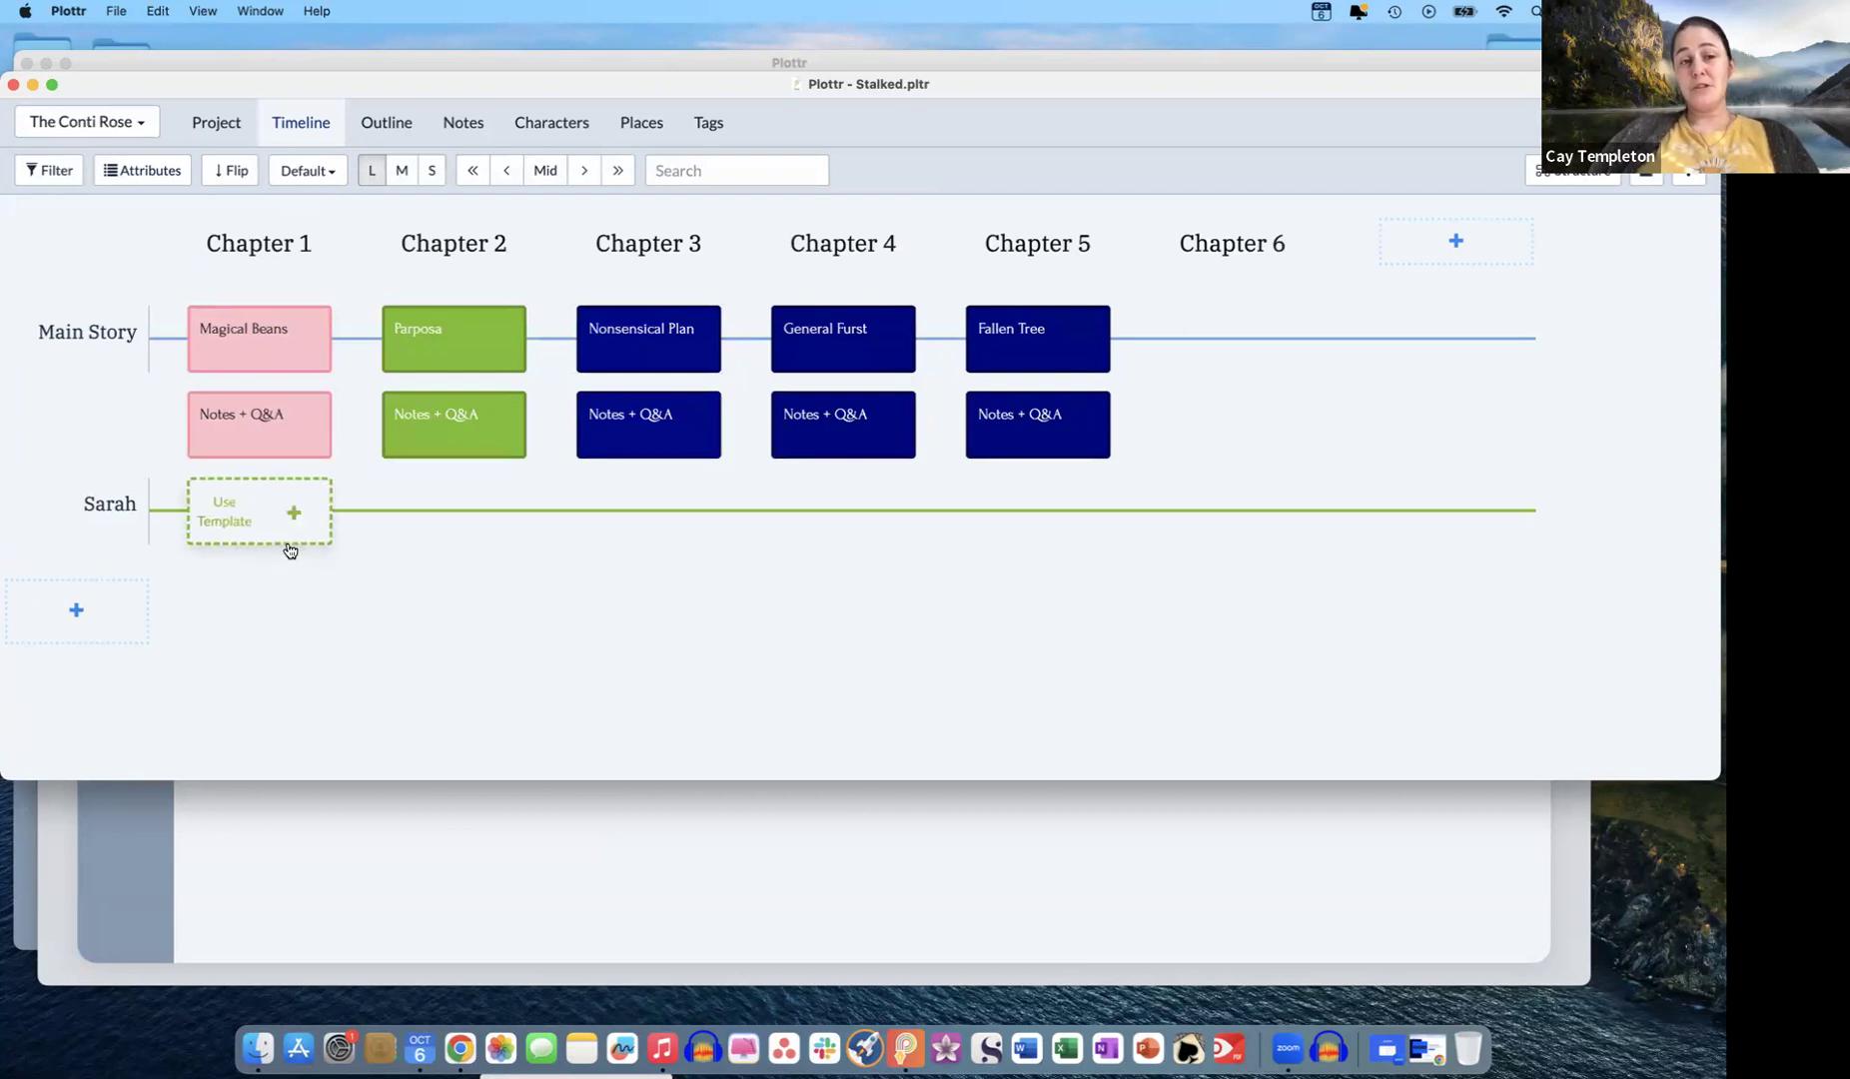
- Open the Magical Beans scene card in Chapter 1 and examine its attached characters and places and the characters available to add
left_click(259, 344)
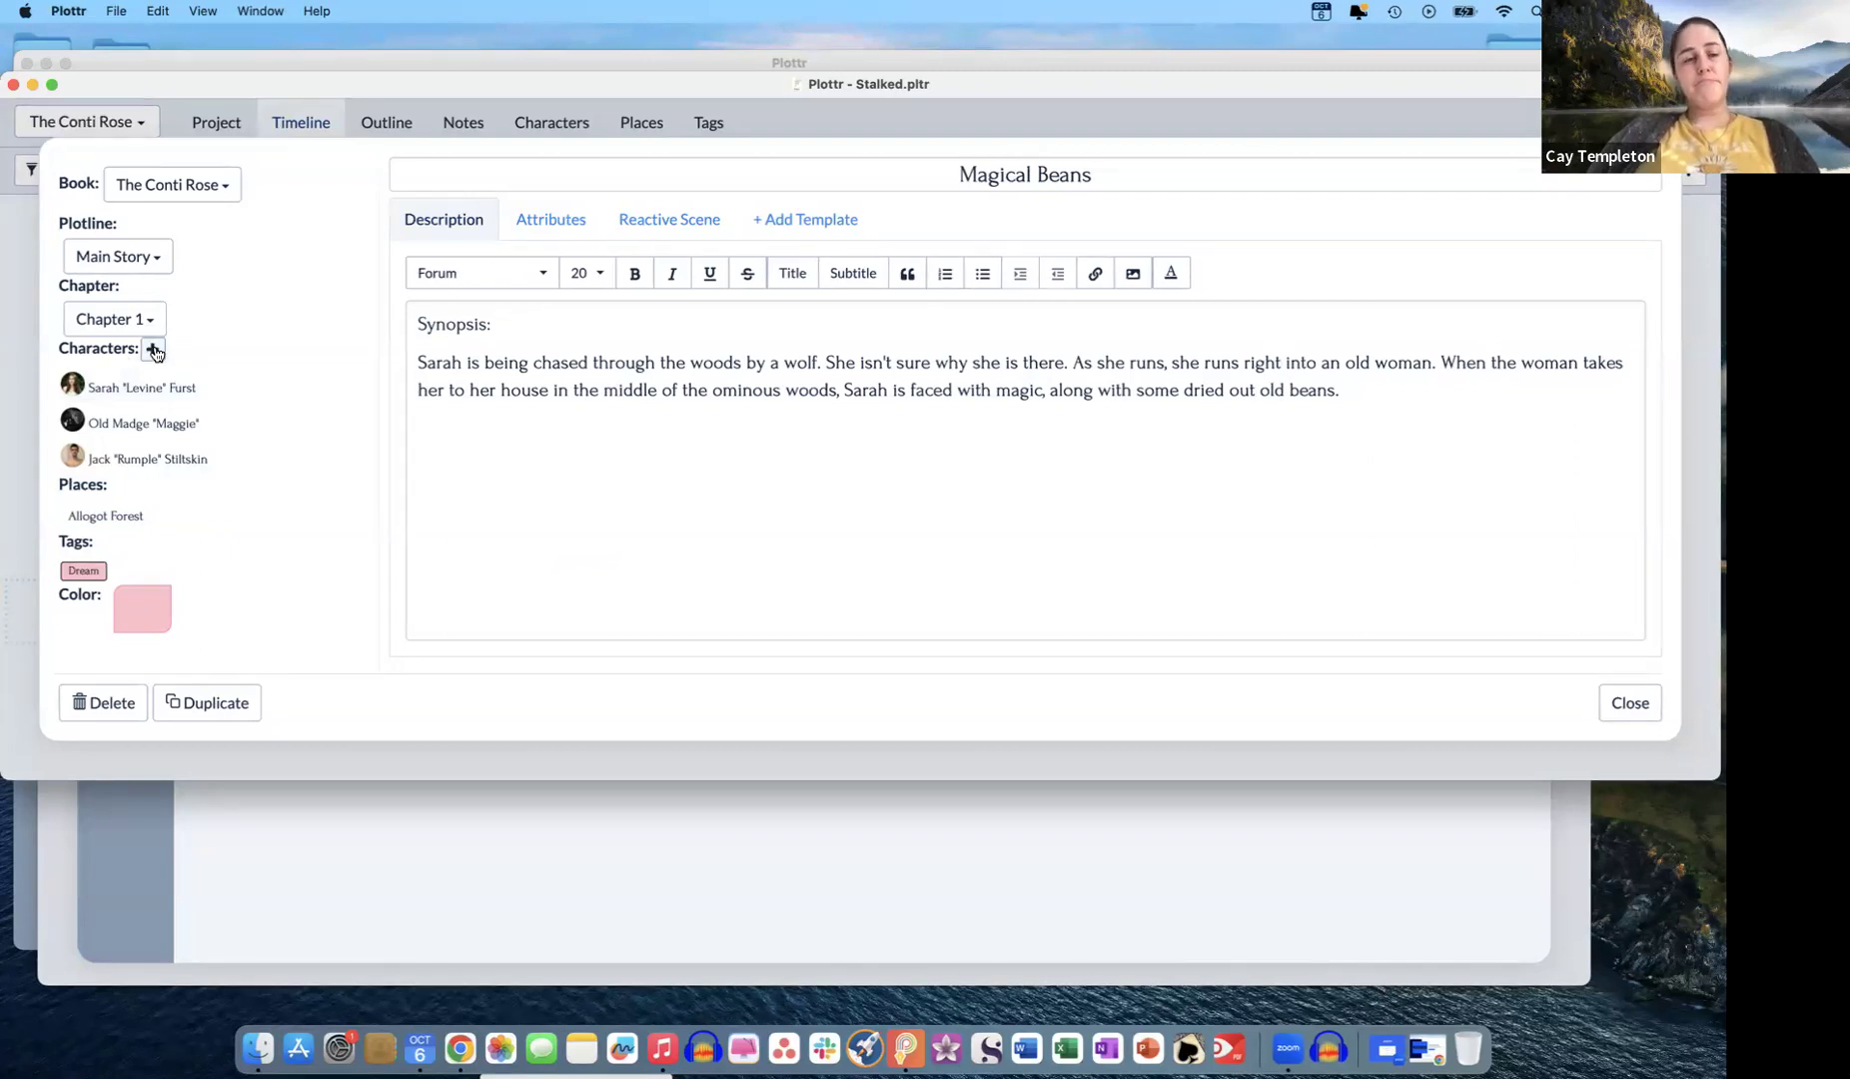
left_click(154, 350)
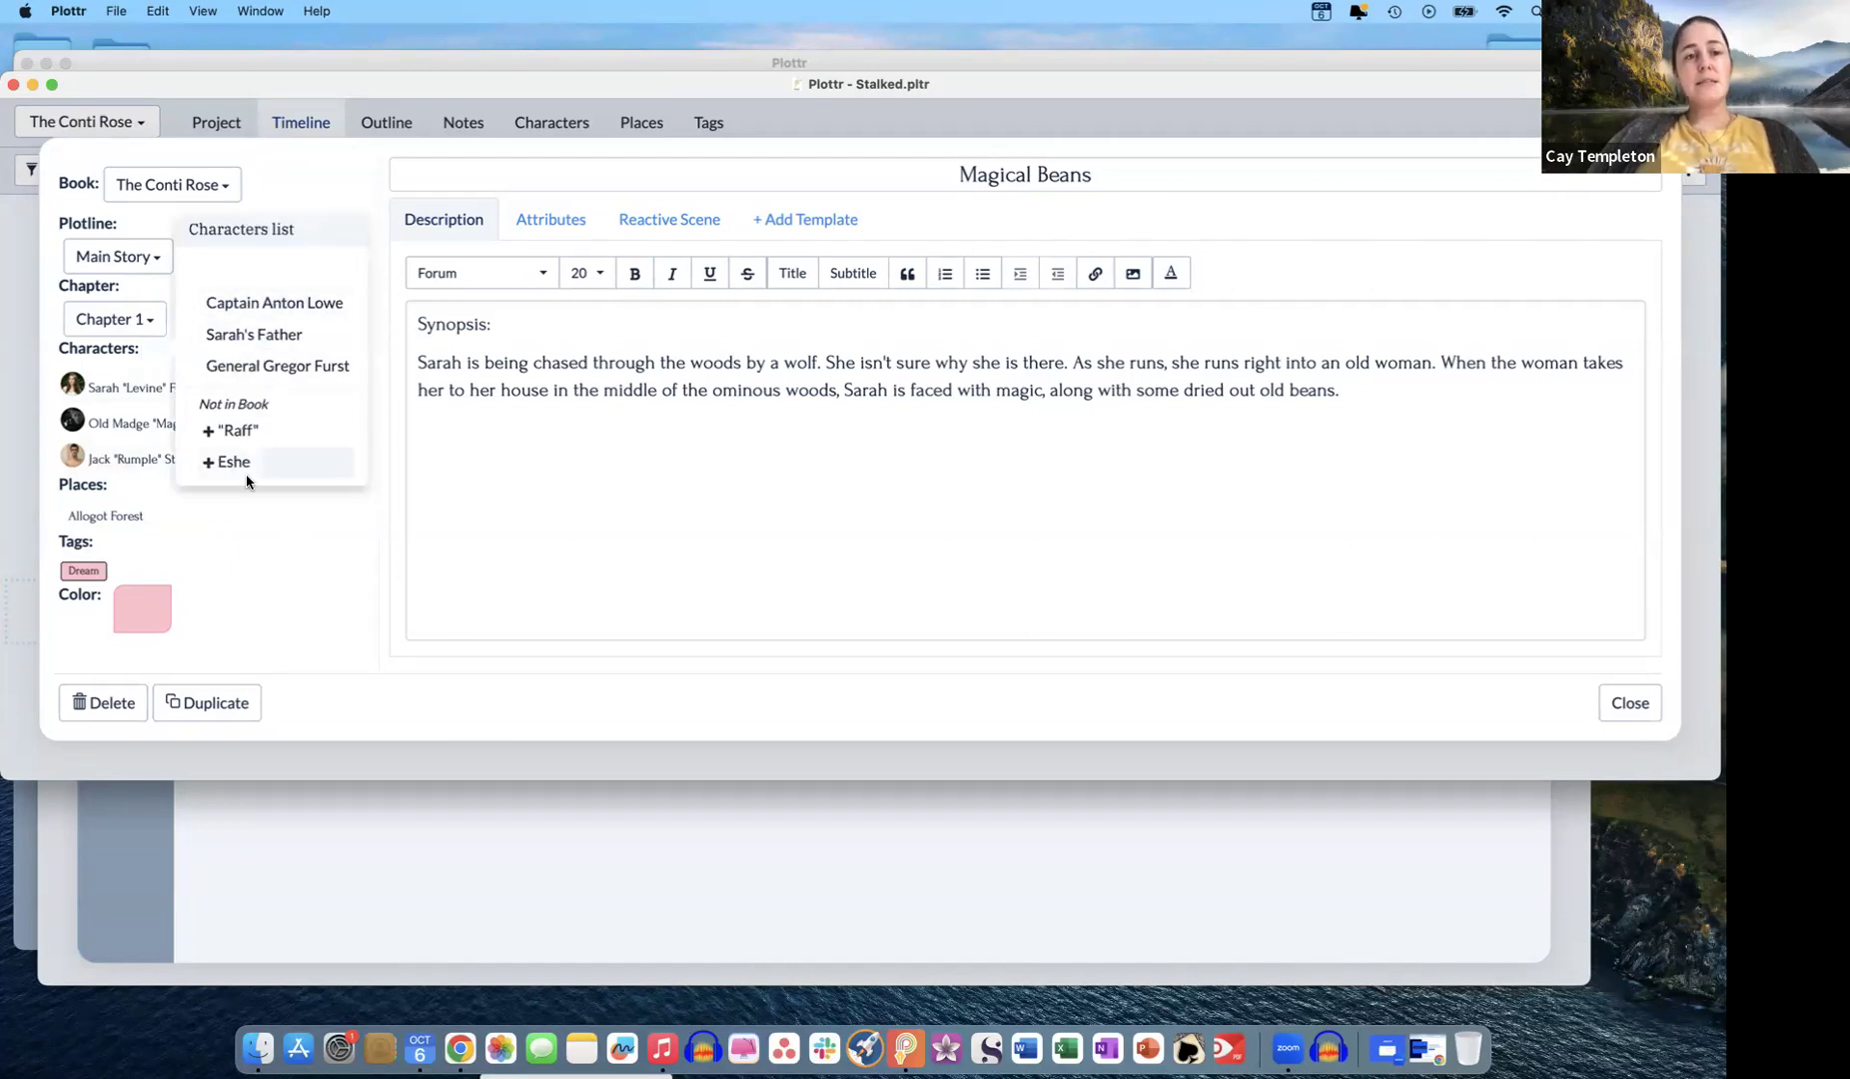
left_click(489, 190)
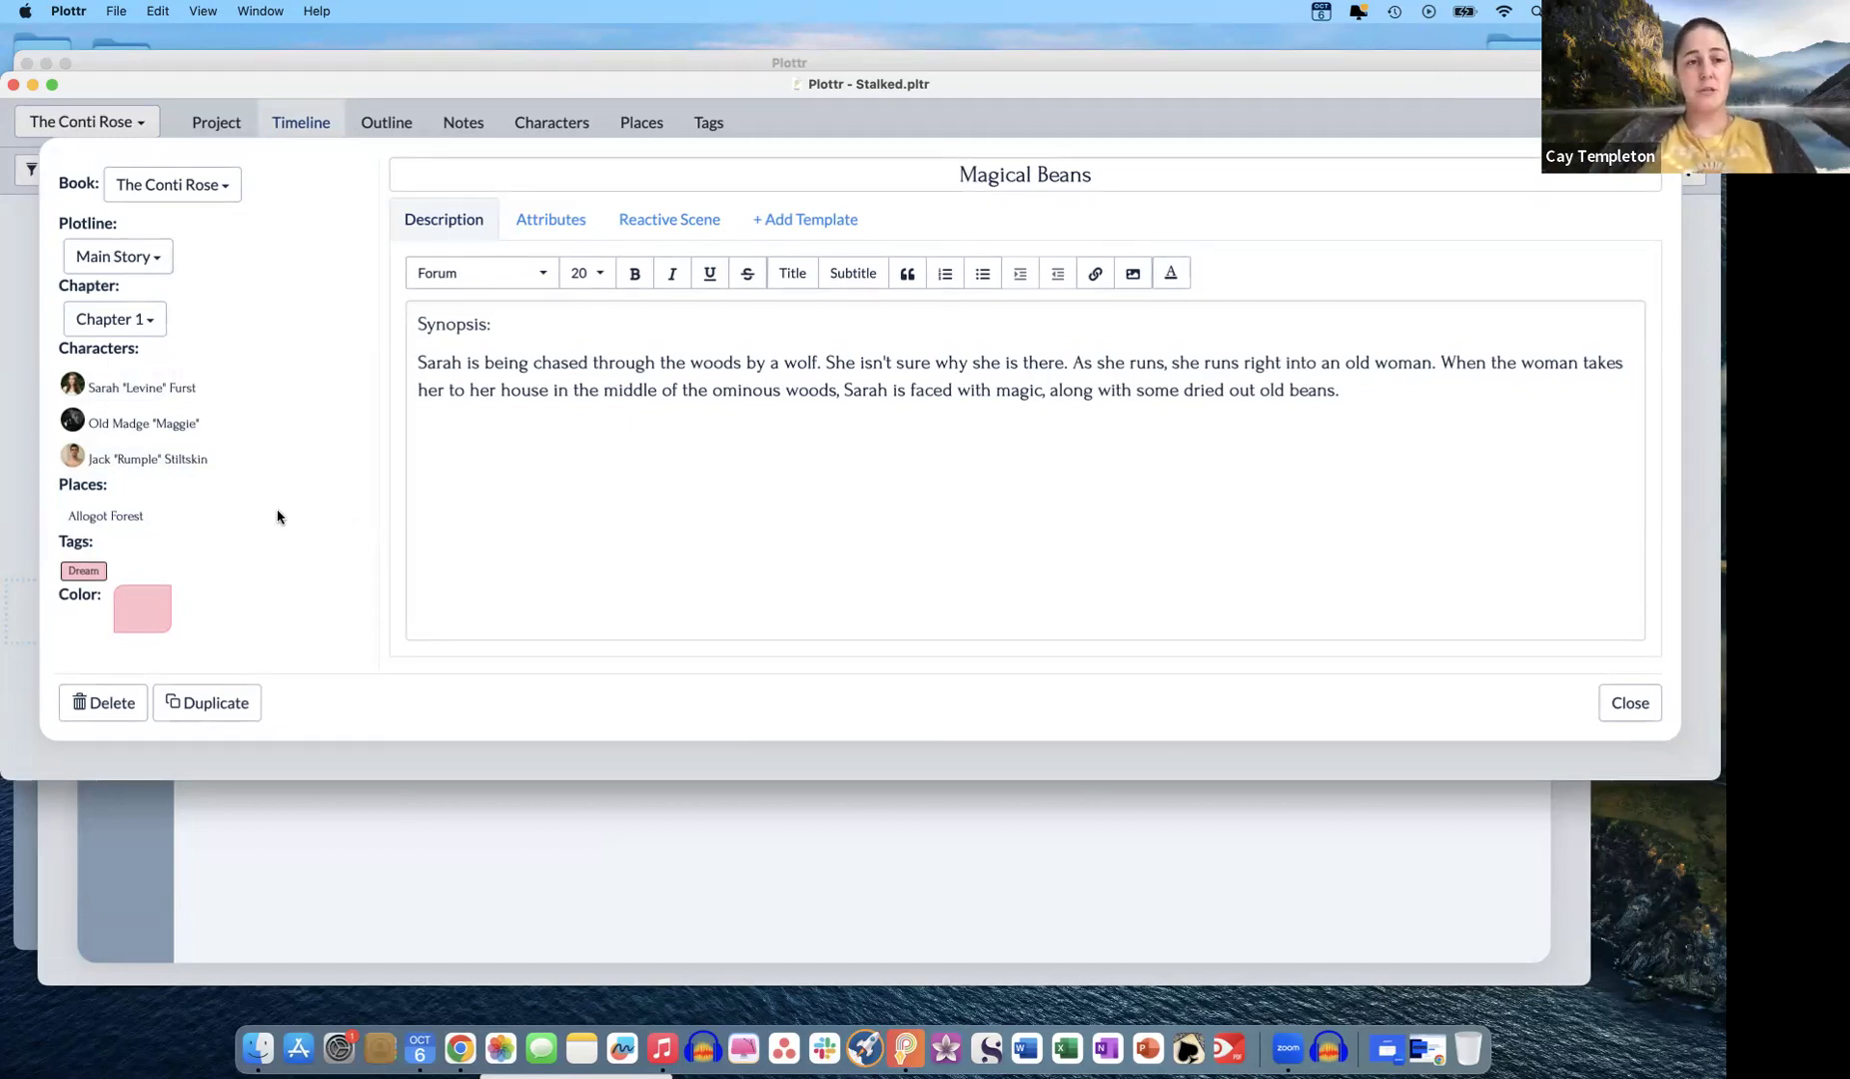
mouse_move(156, 465)
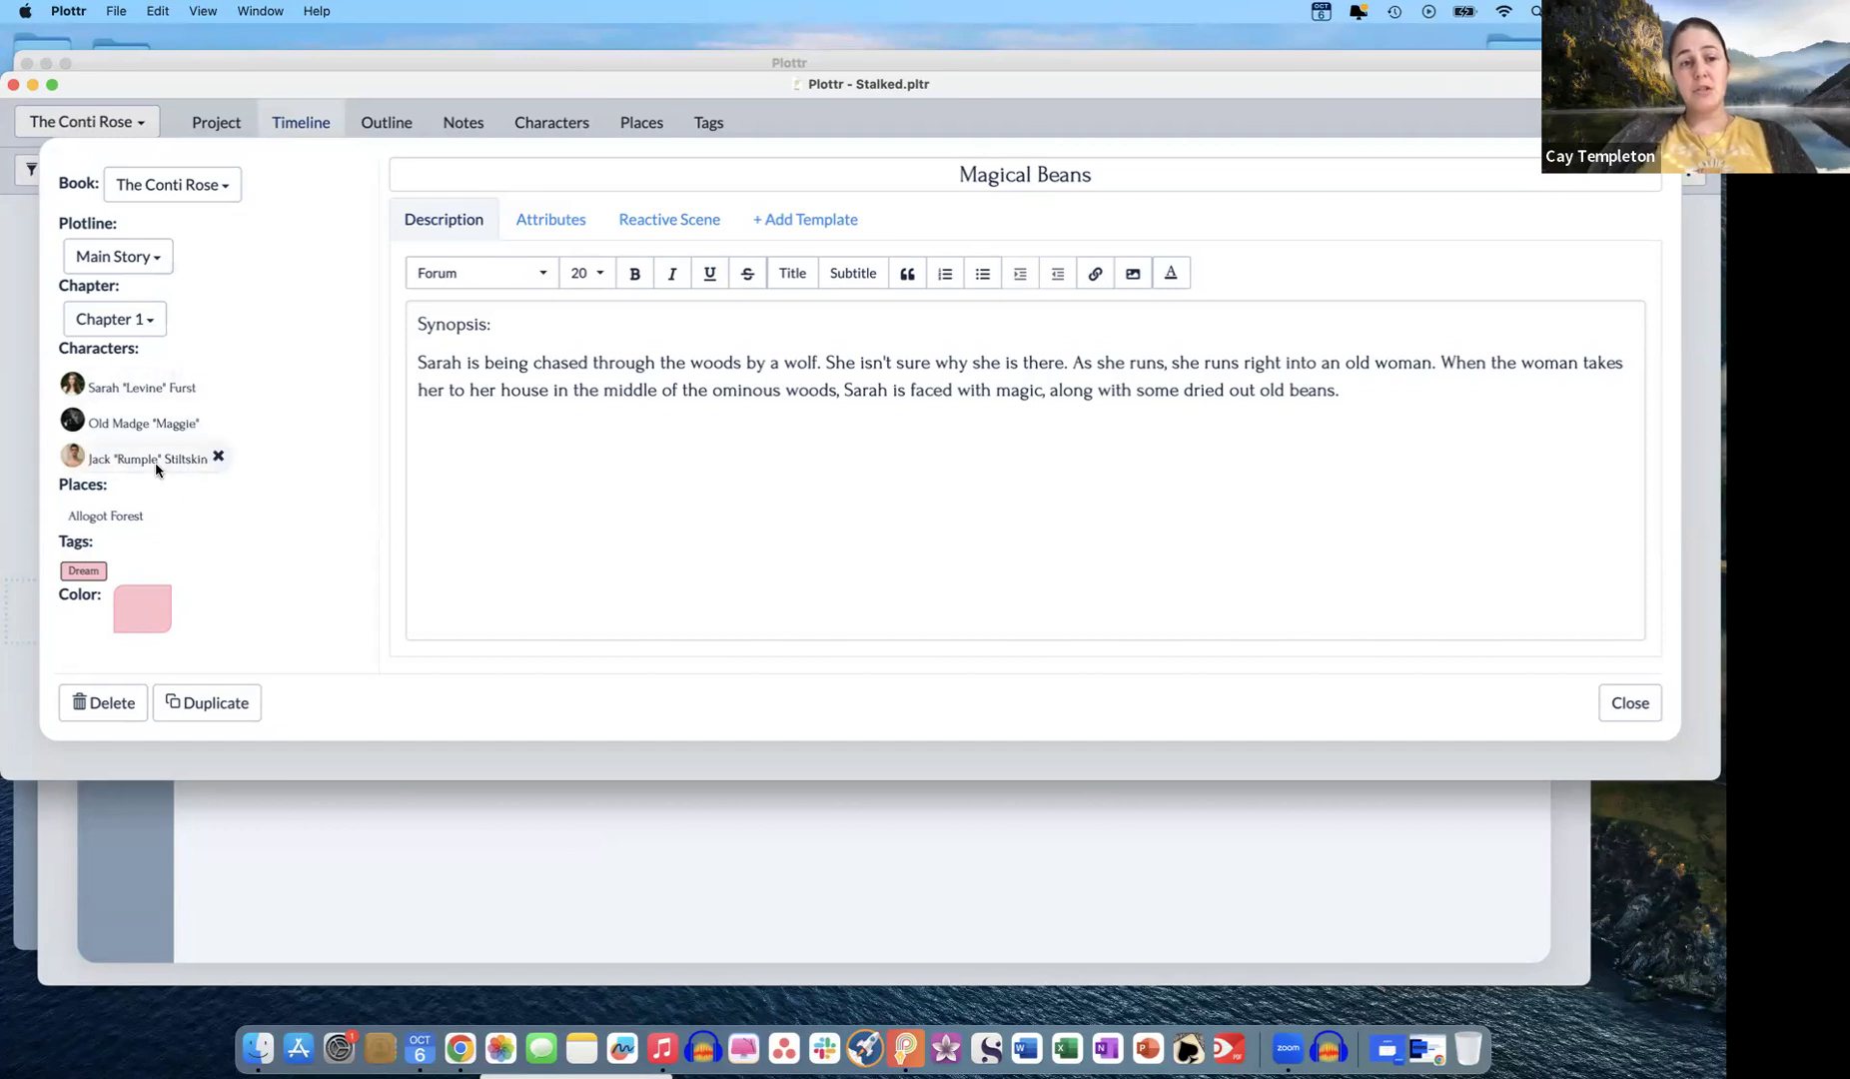
mouse_move(99, 520)
mouse_move(186, 526)
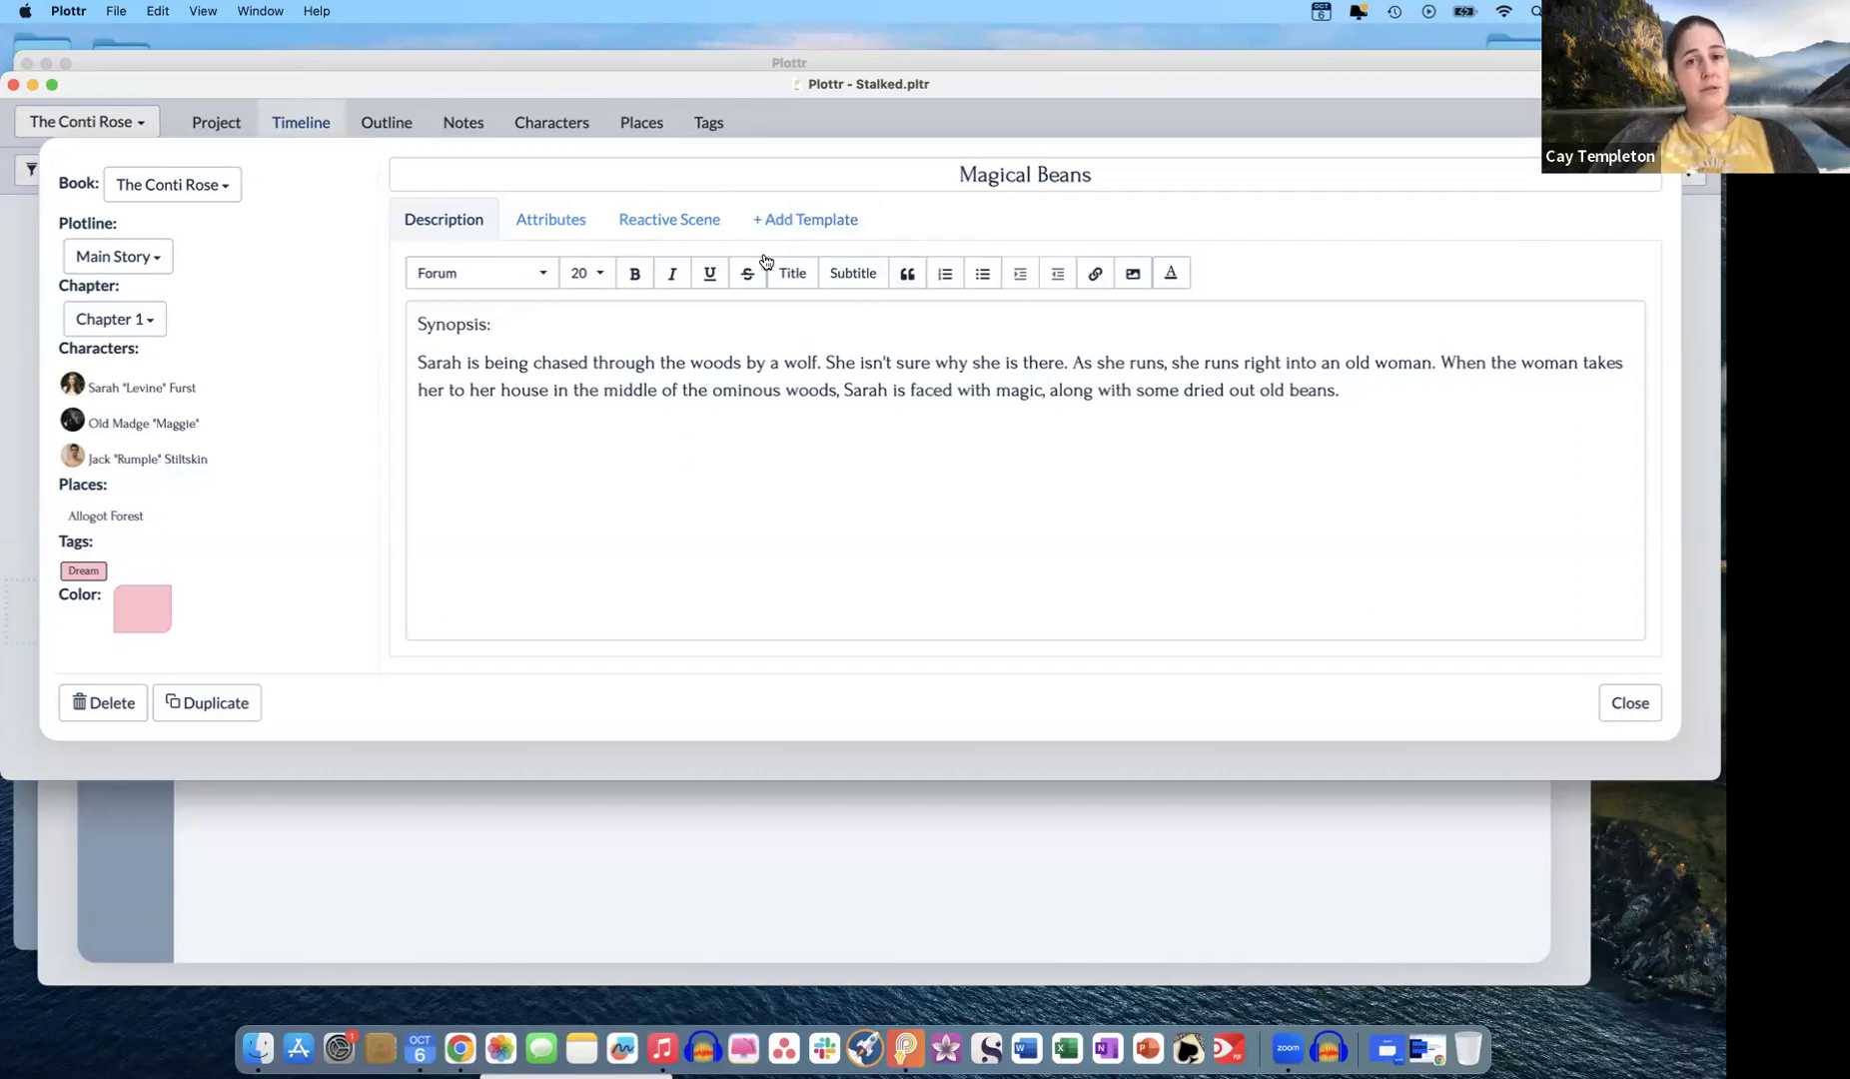
- Check the starter templates offered for the Magical Beans scene and read through its Reactive Scene reaction, dilemma and decision
left_click(789, 221)
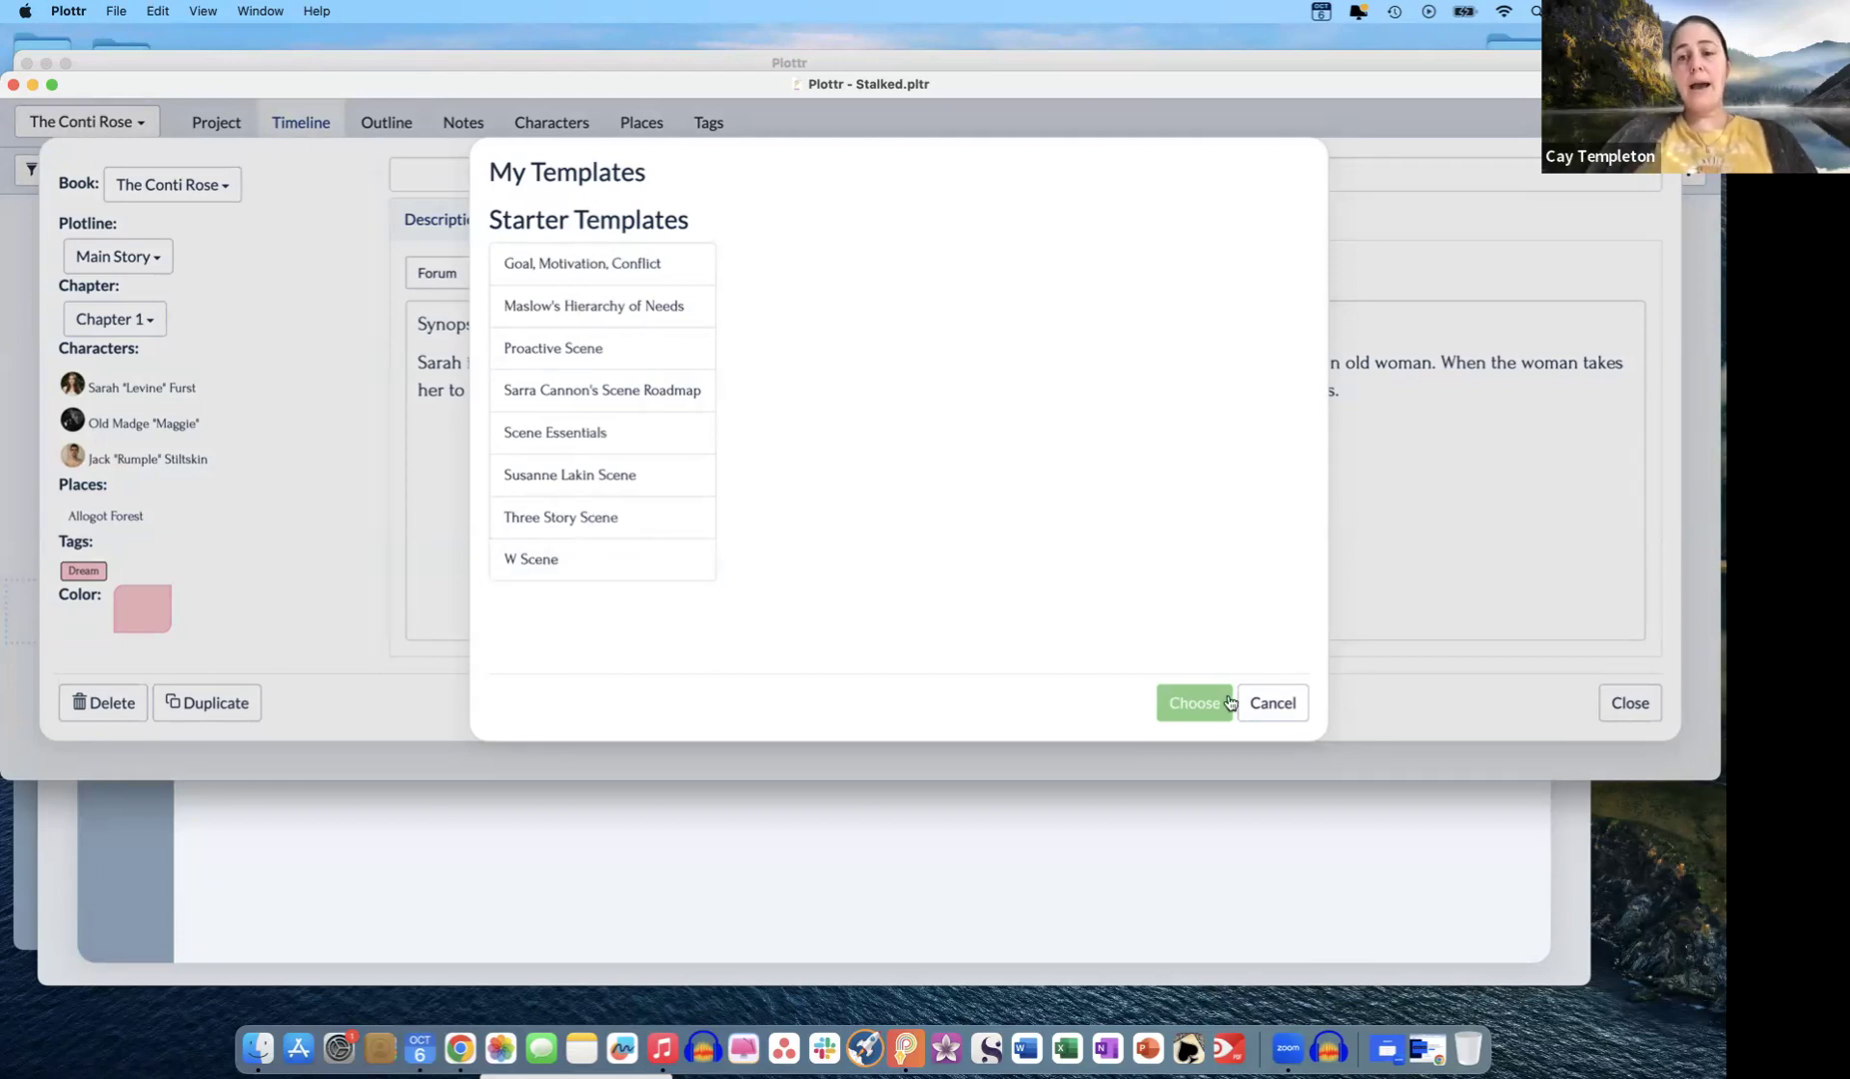
left_click(1268, 704)
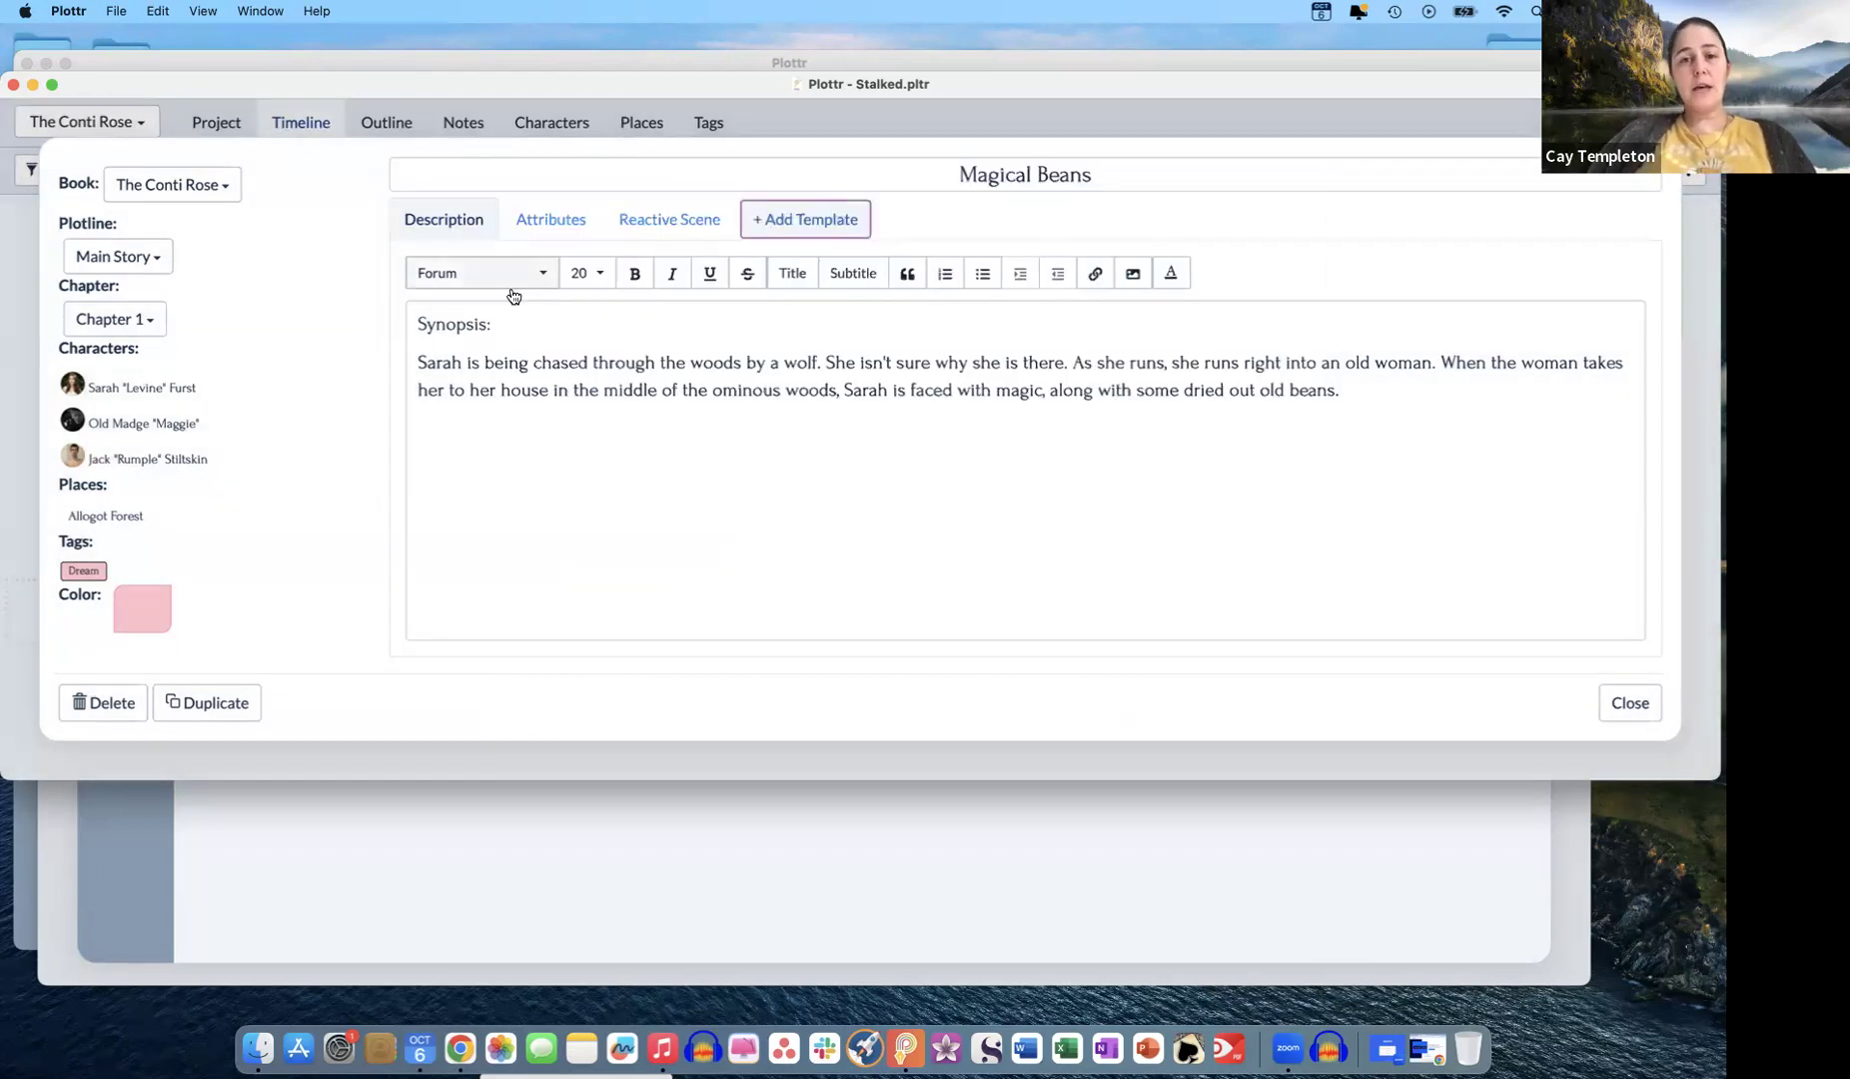
left_click(630, 223)
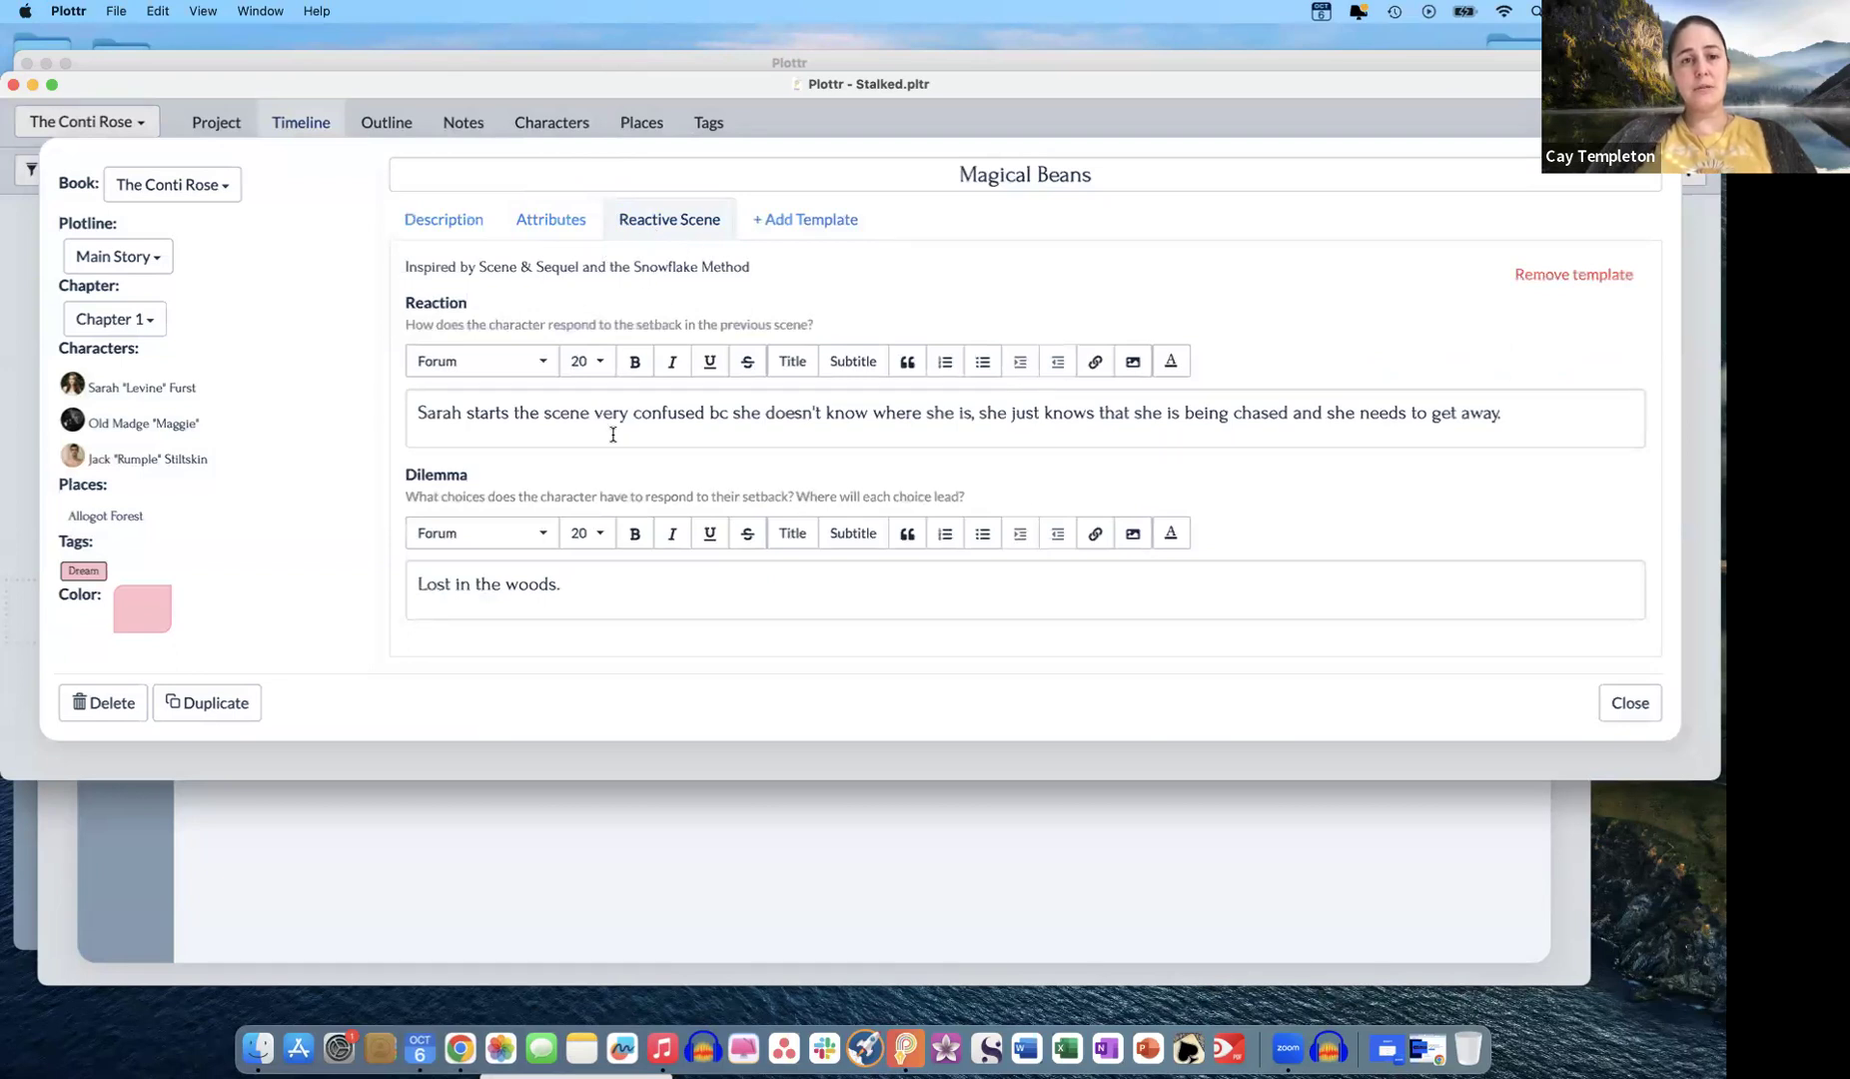
scroll(613, 433, "down", 2)
scroll(613, 433, "down", 3)
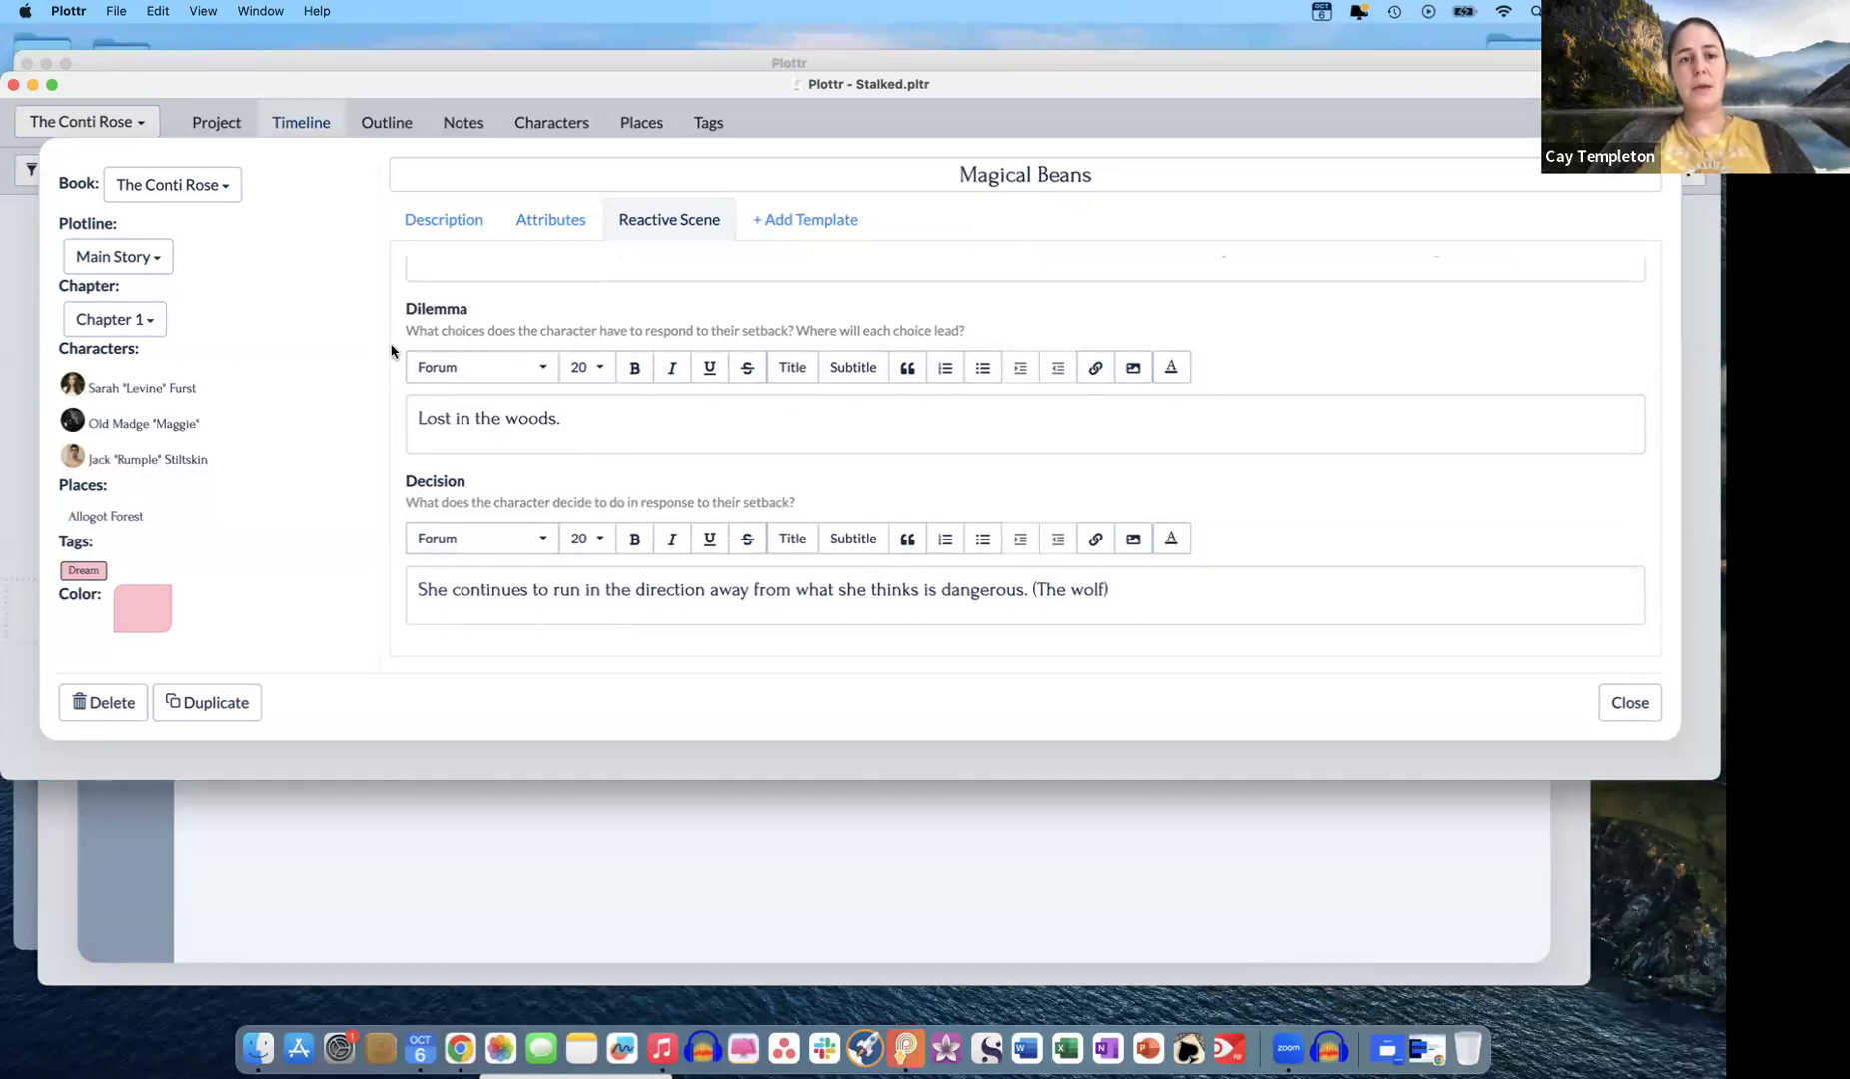
scroll(412, 332, "up", 3)
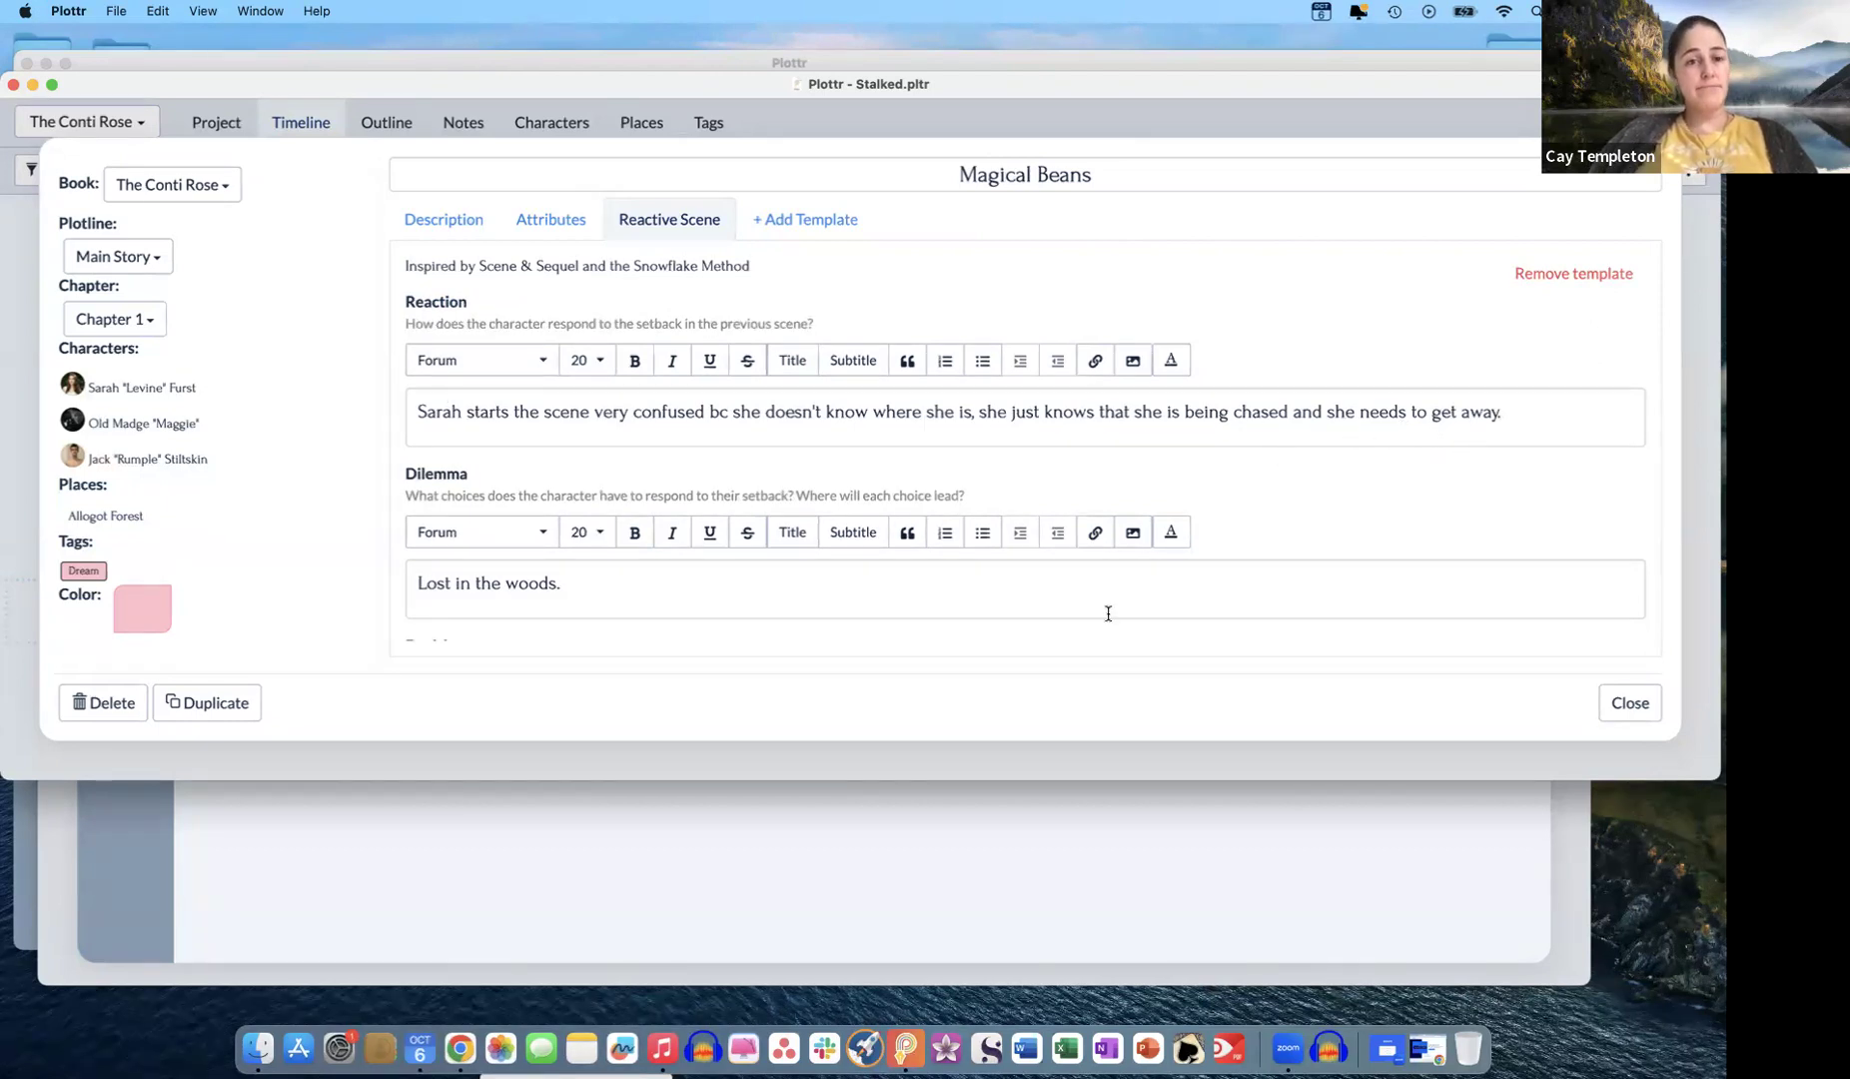
scroll(1099, 598, "down", 3)
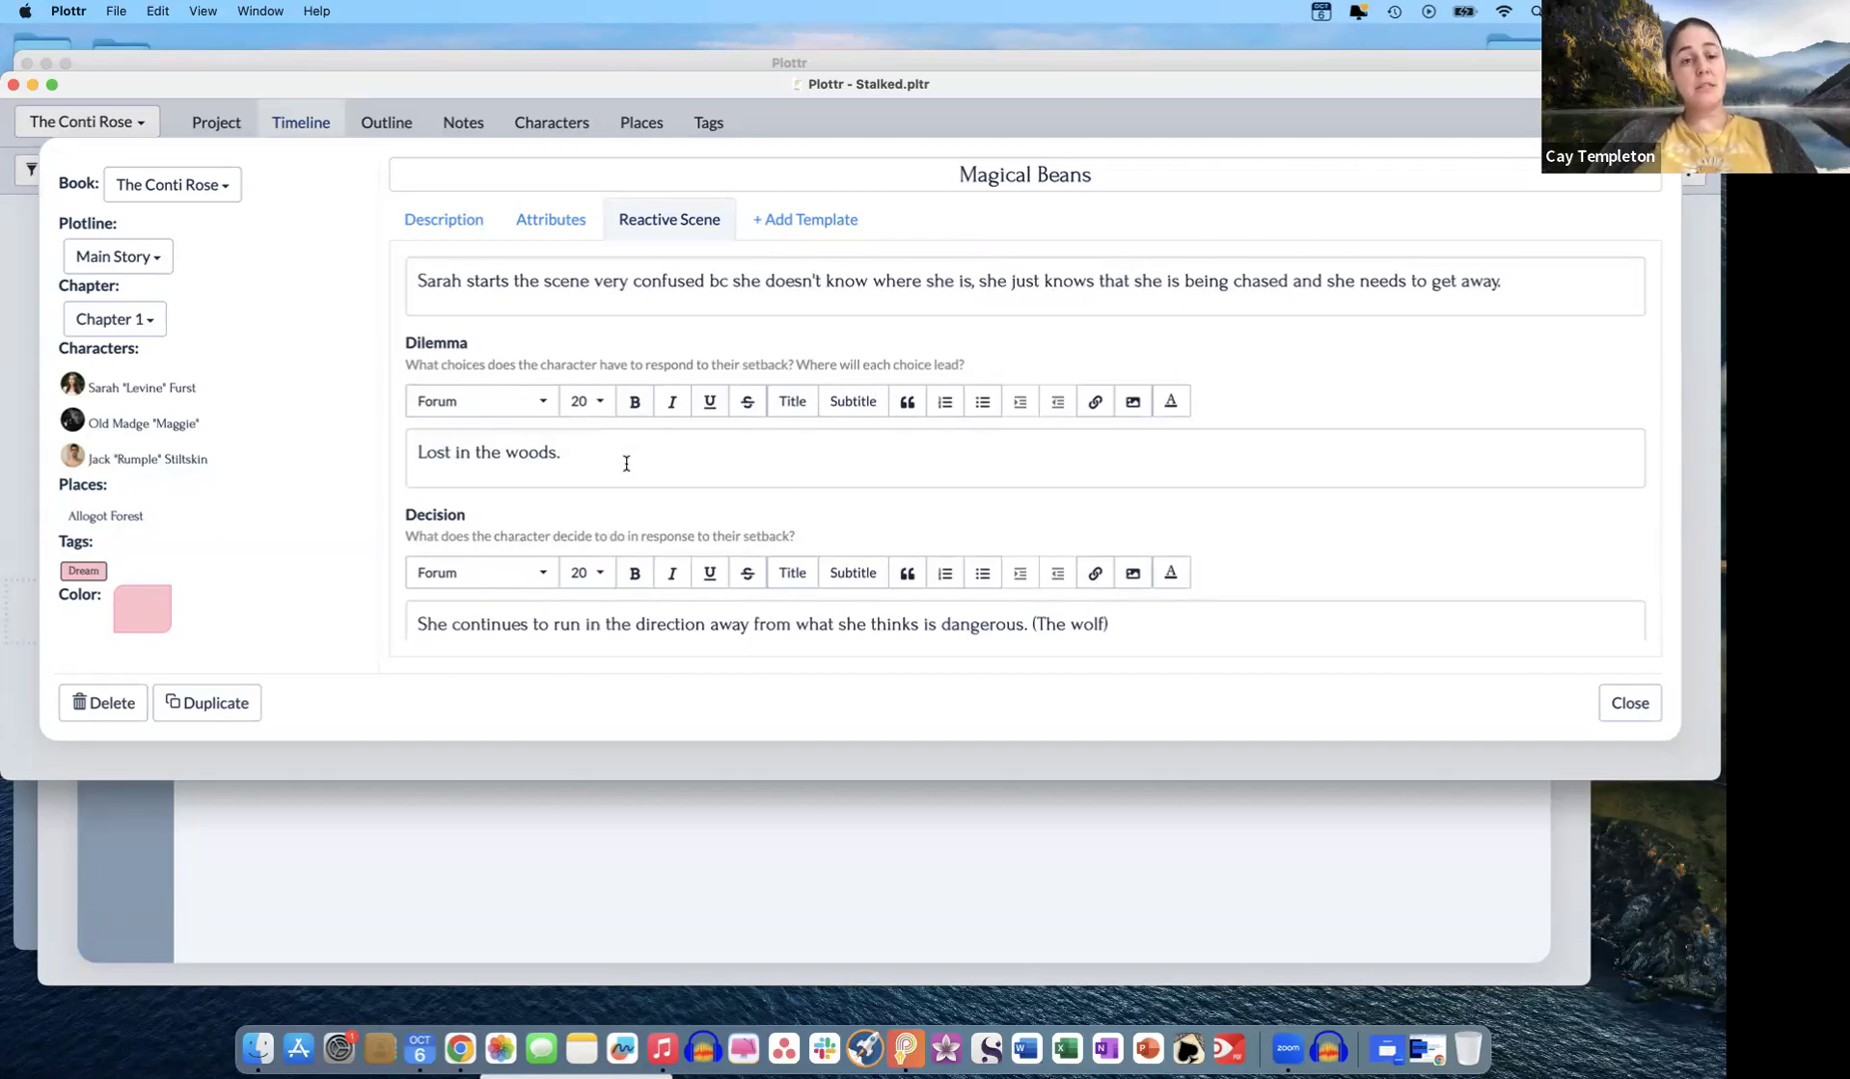
scroll(626, 463, "down", 1)
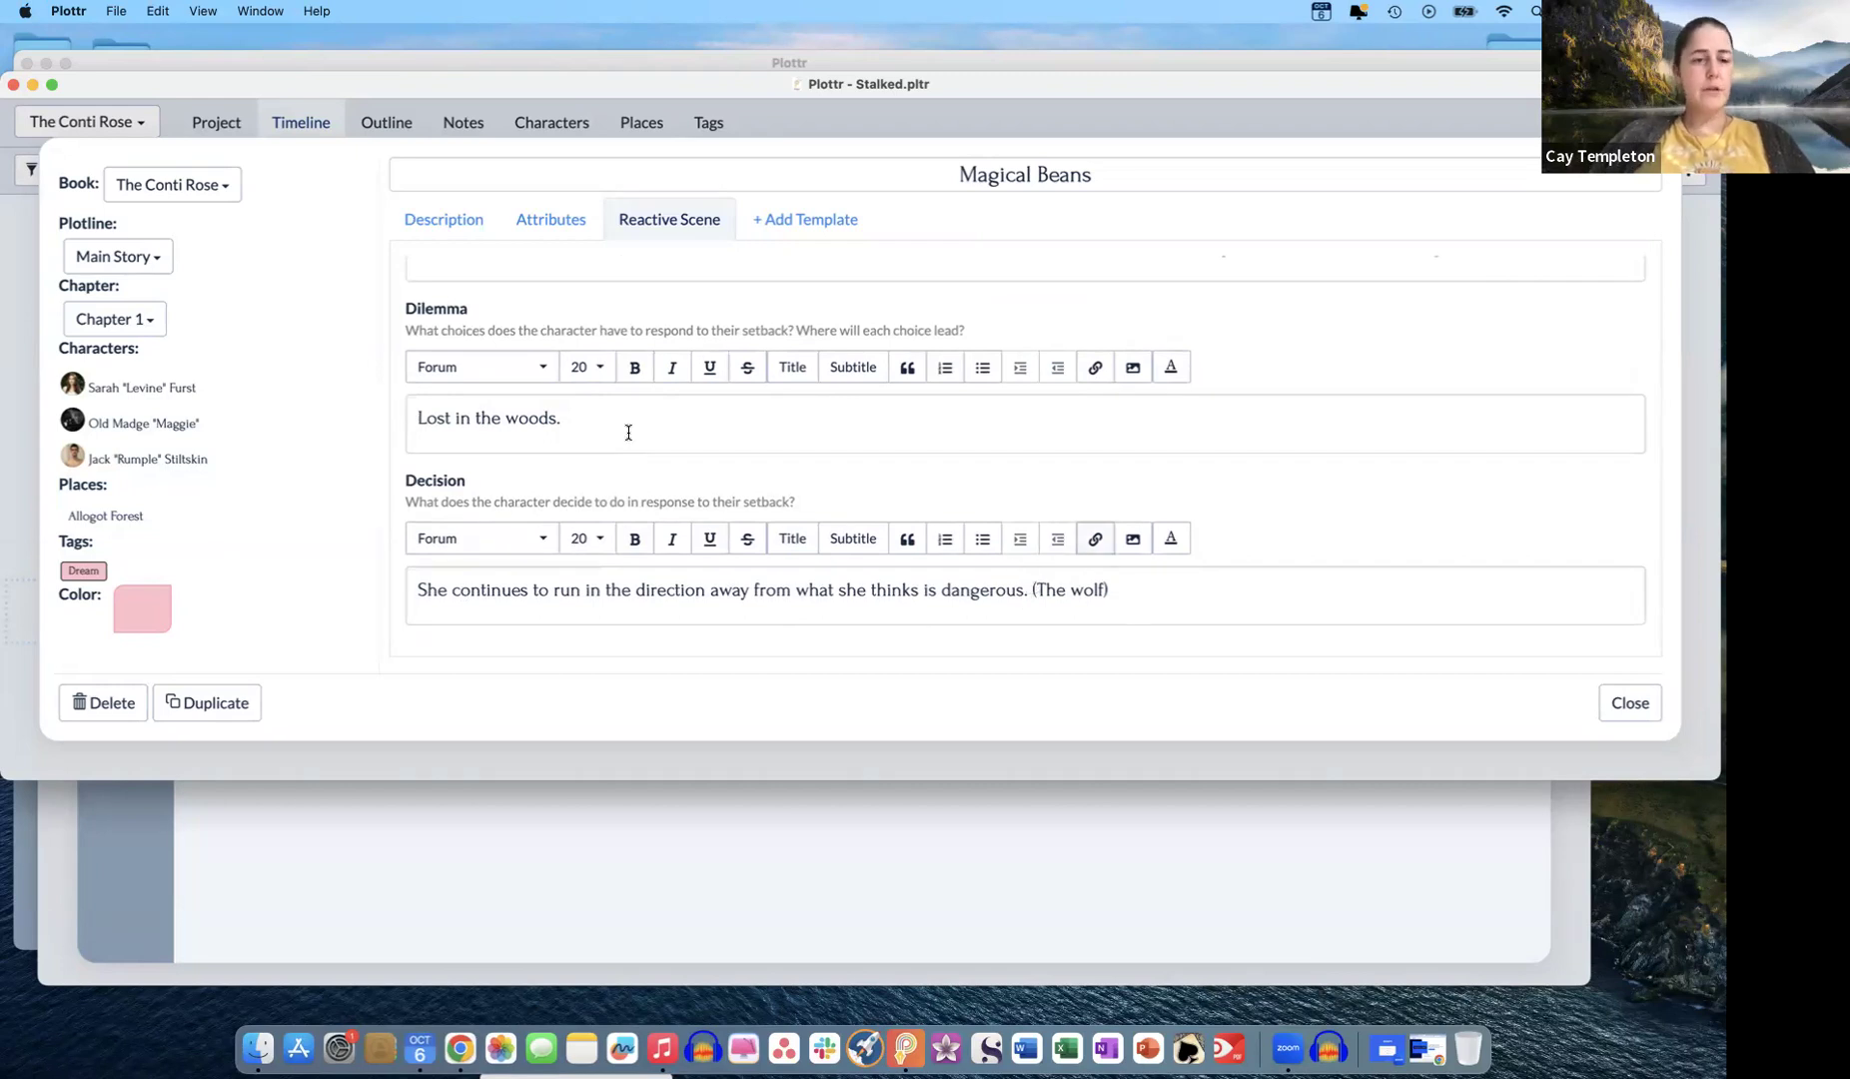
scroll(624, 425, "up", 3)
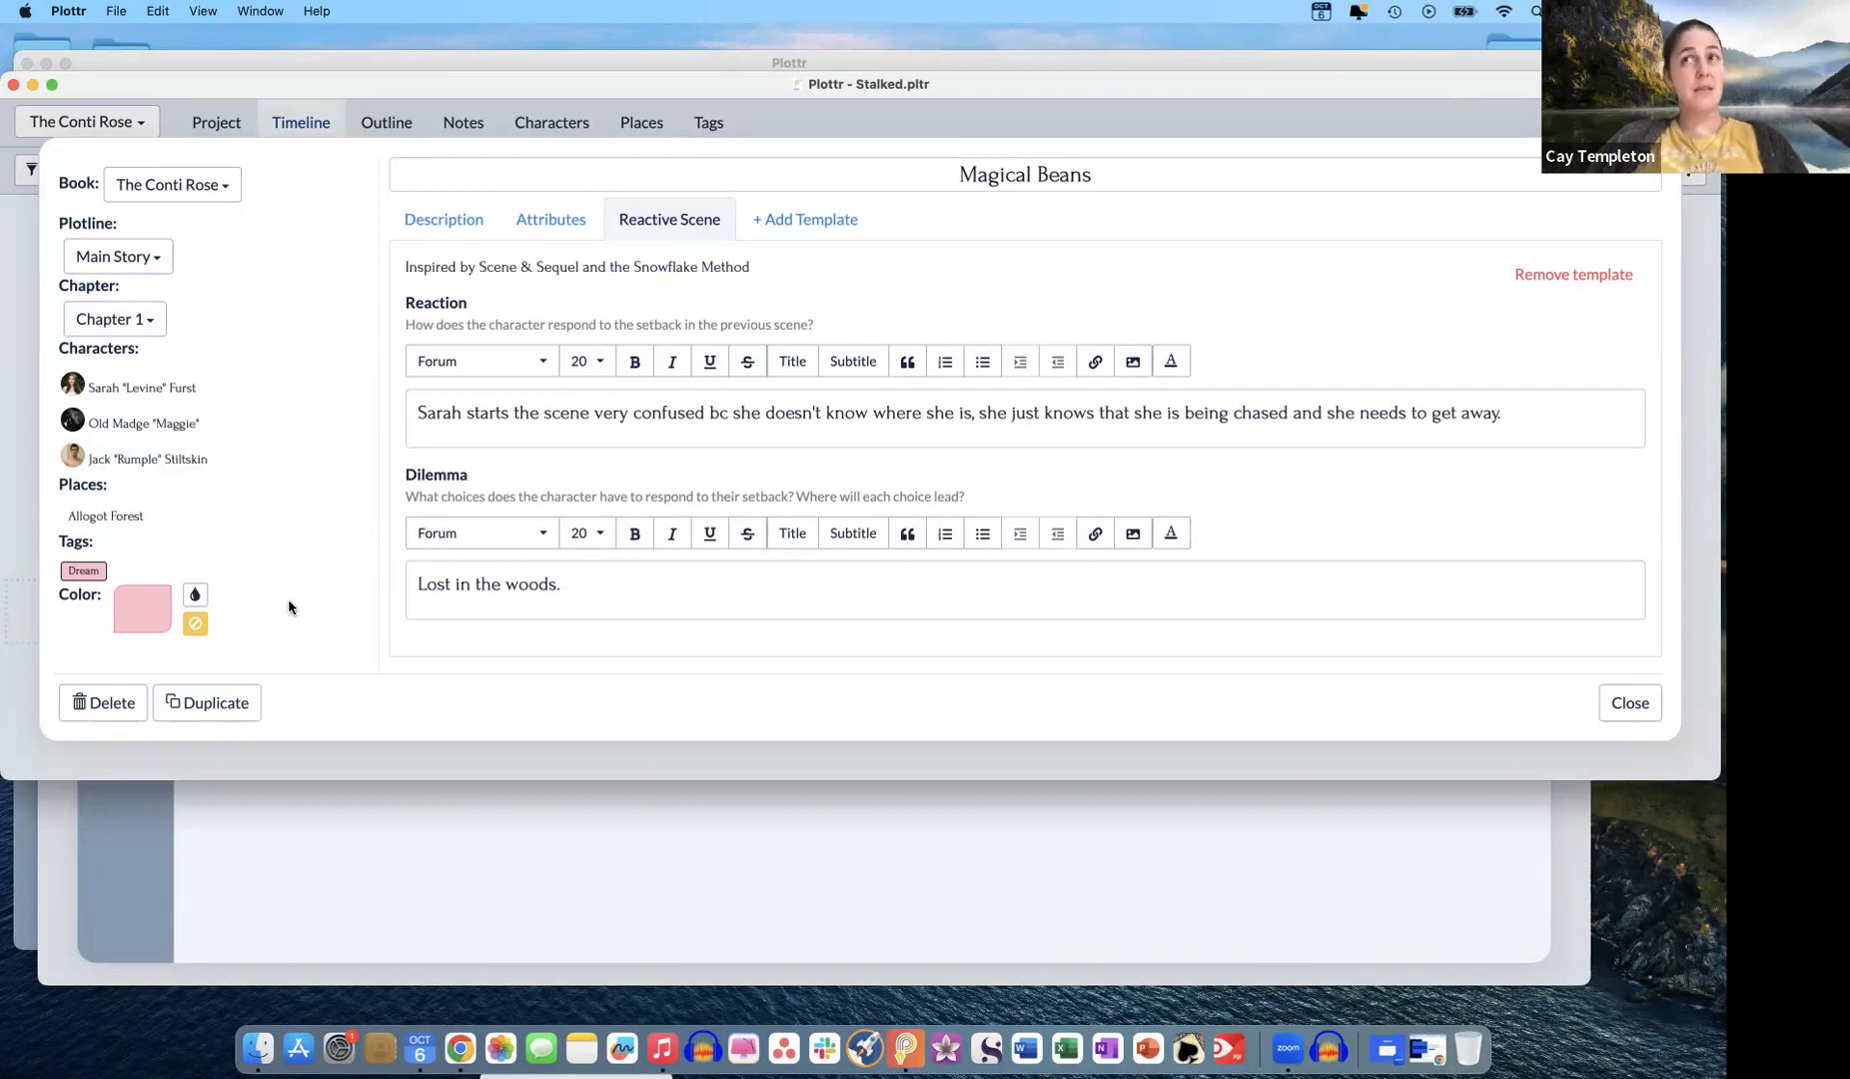
- Examine the places, tags and color assigned to the Magical Beans card and close it
mouse_move(100, 488)
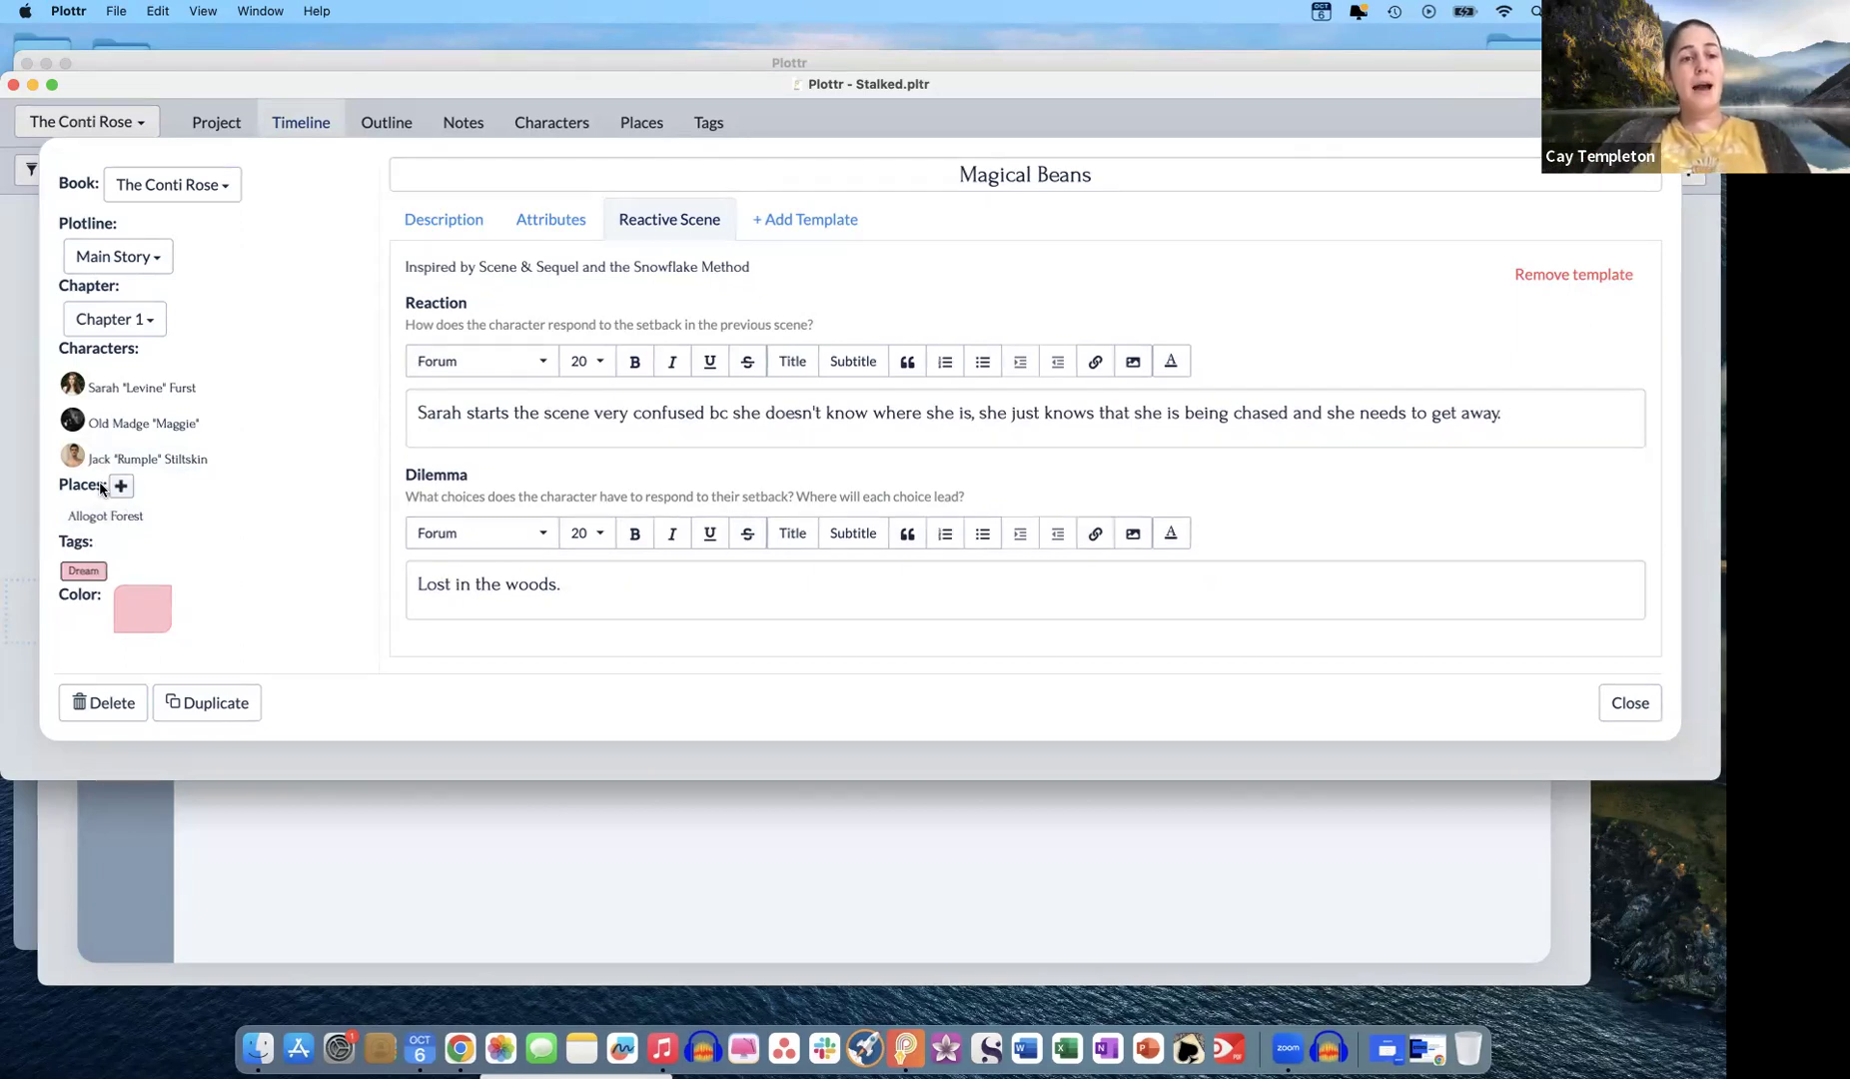
mouse_move(136, 600)
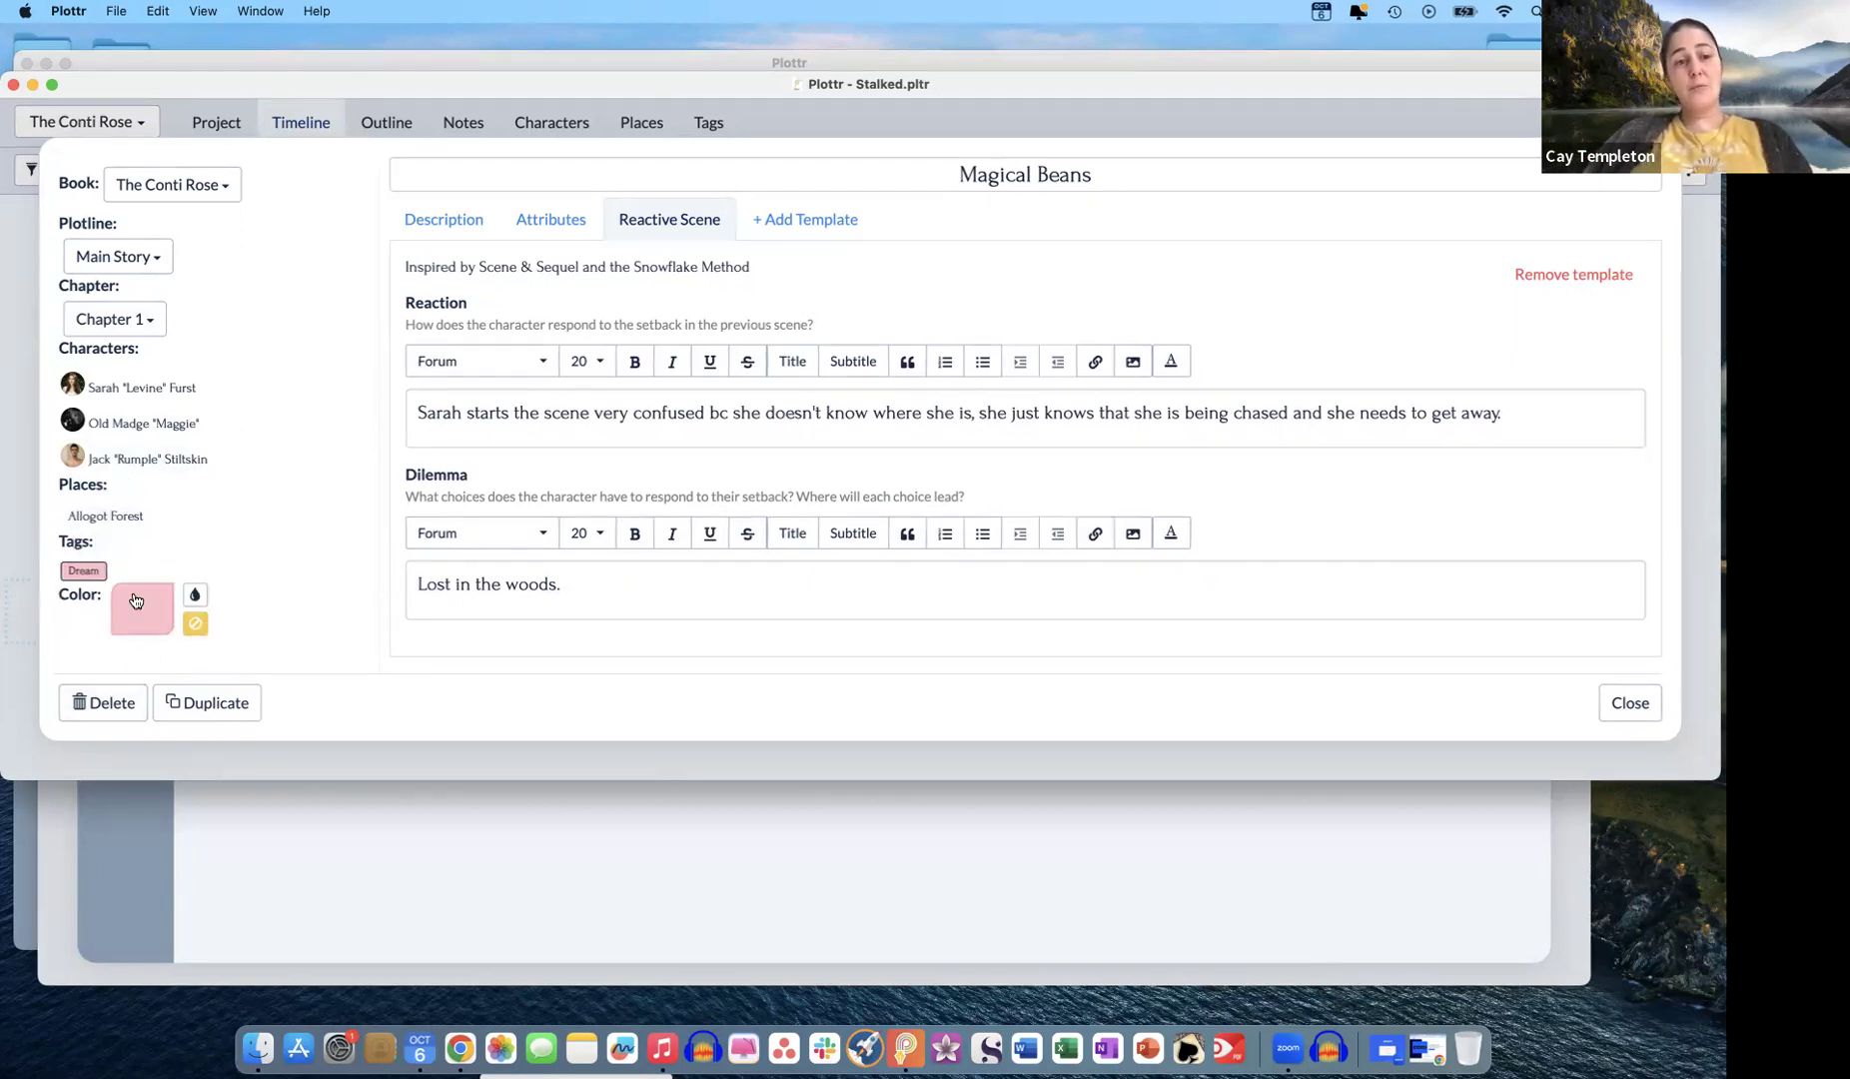
mouse_move(84, 576)
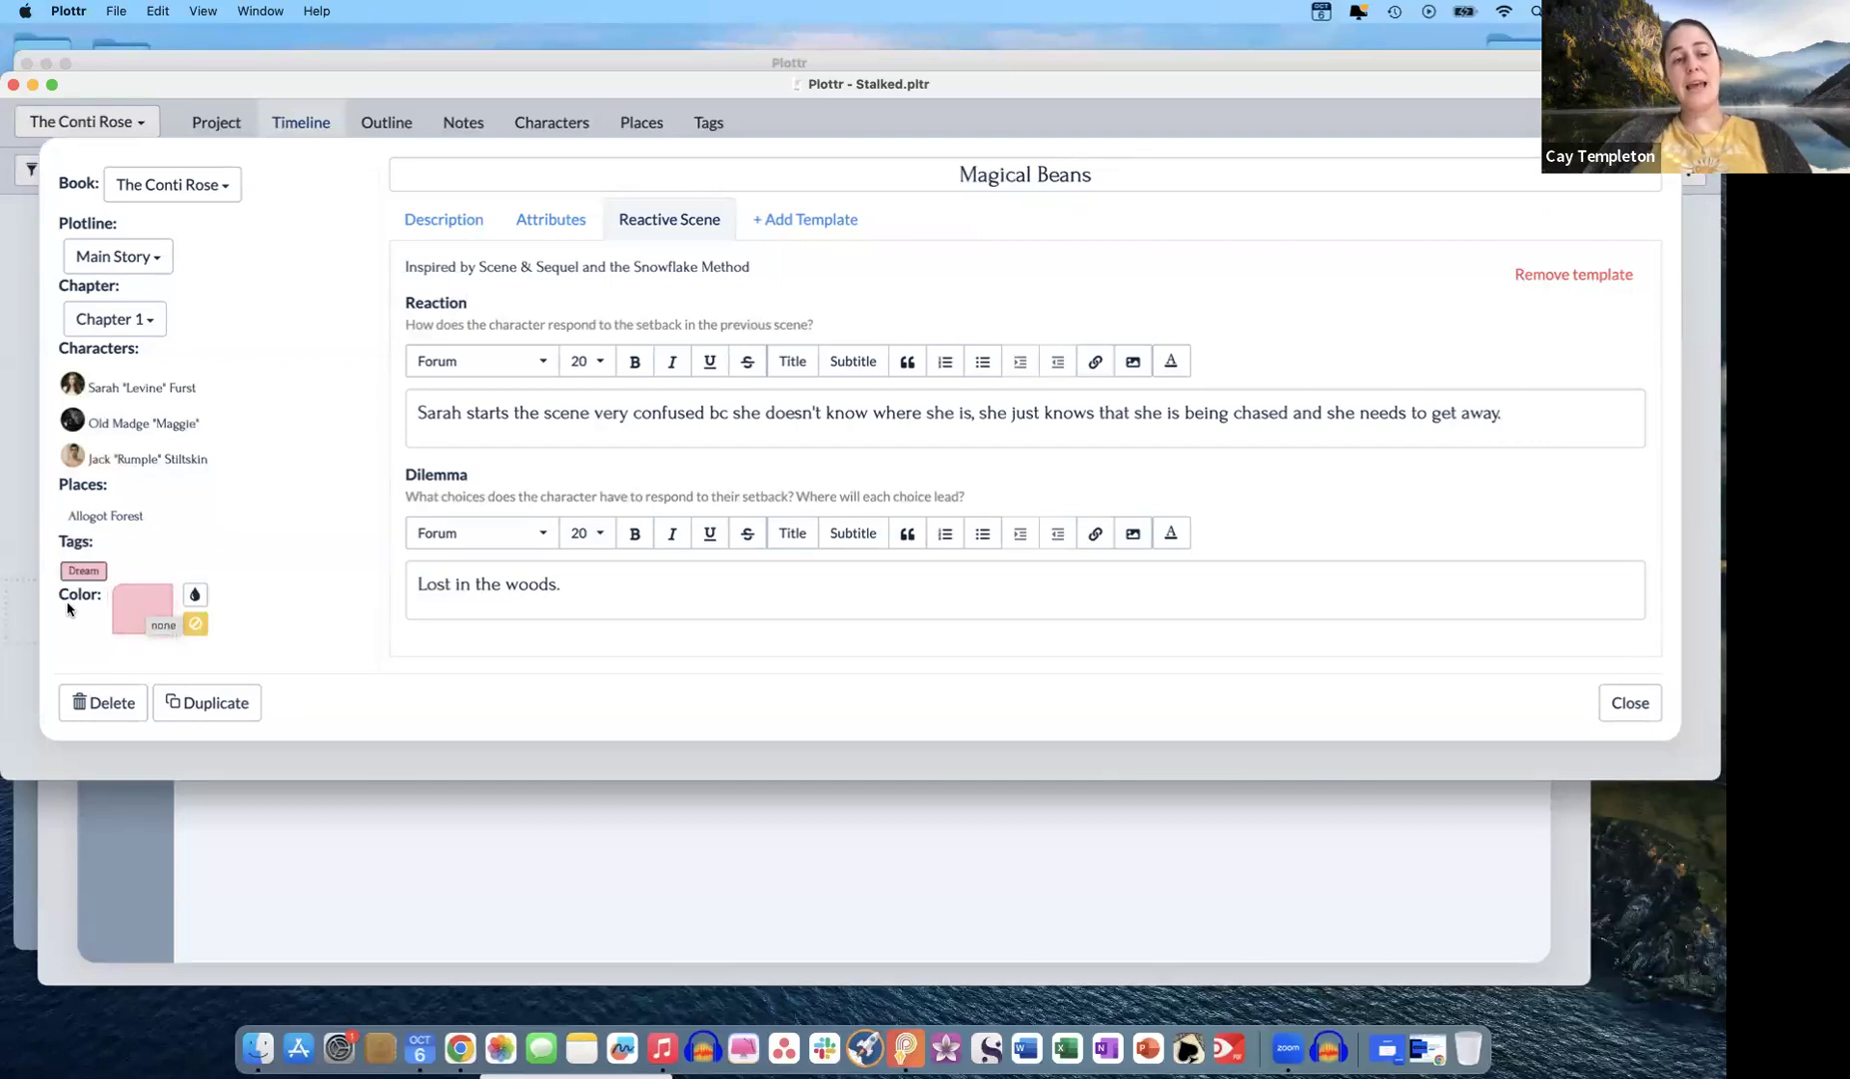
left_click(1630, 701)
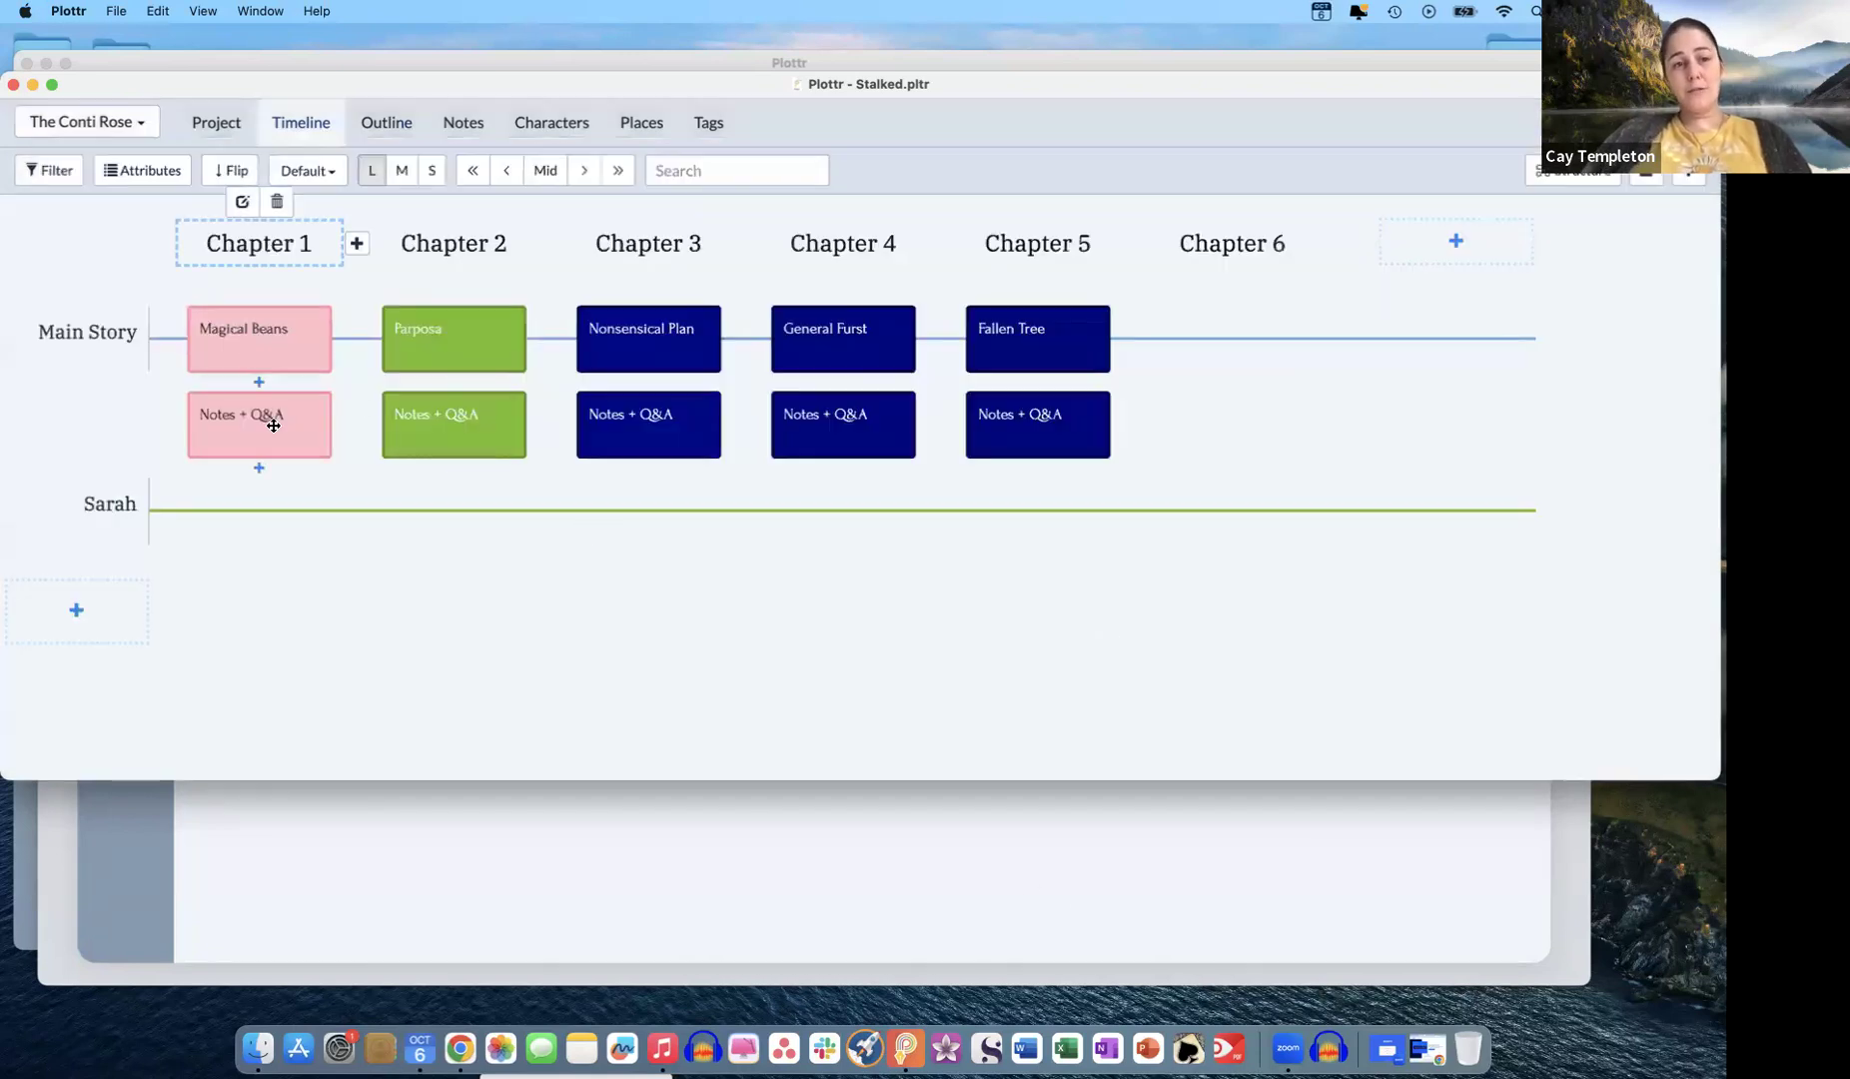
- Recheck the tag on the Magical Beans card and show the list of tags defined in the Stalked project
left_click(274, 337)
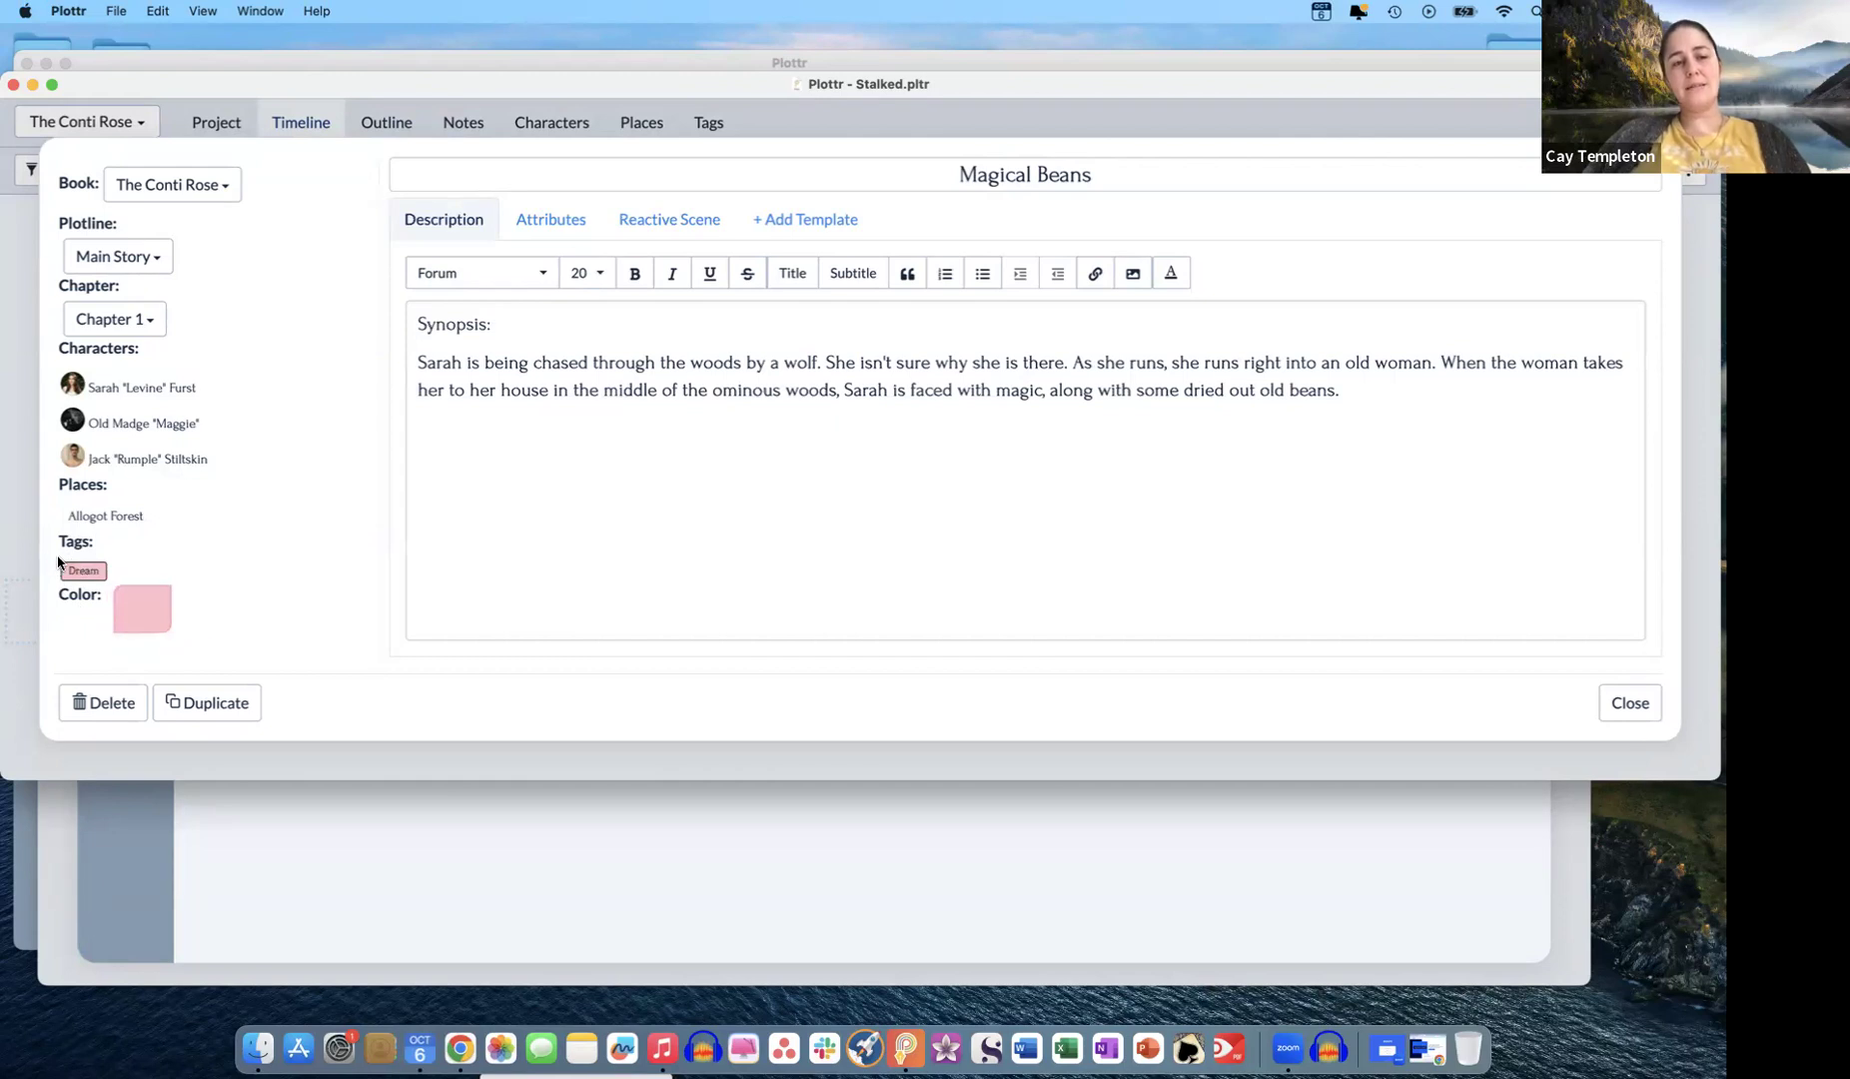
left_click(1636, 703)
left_click(704, 122)
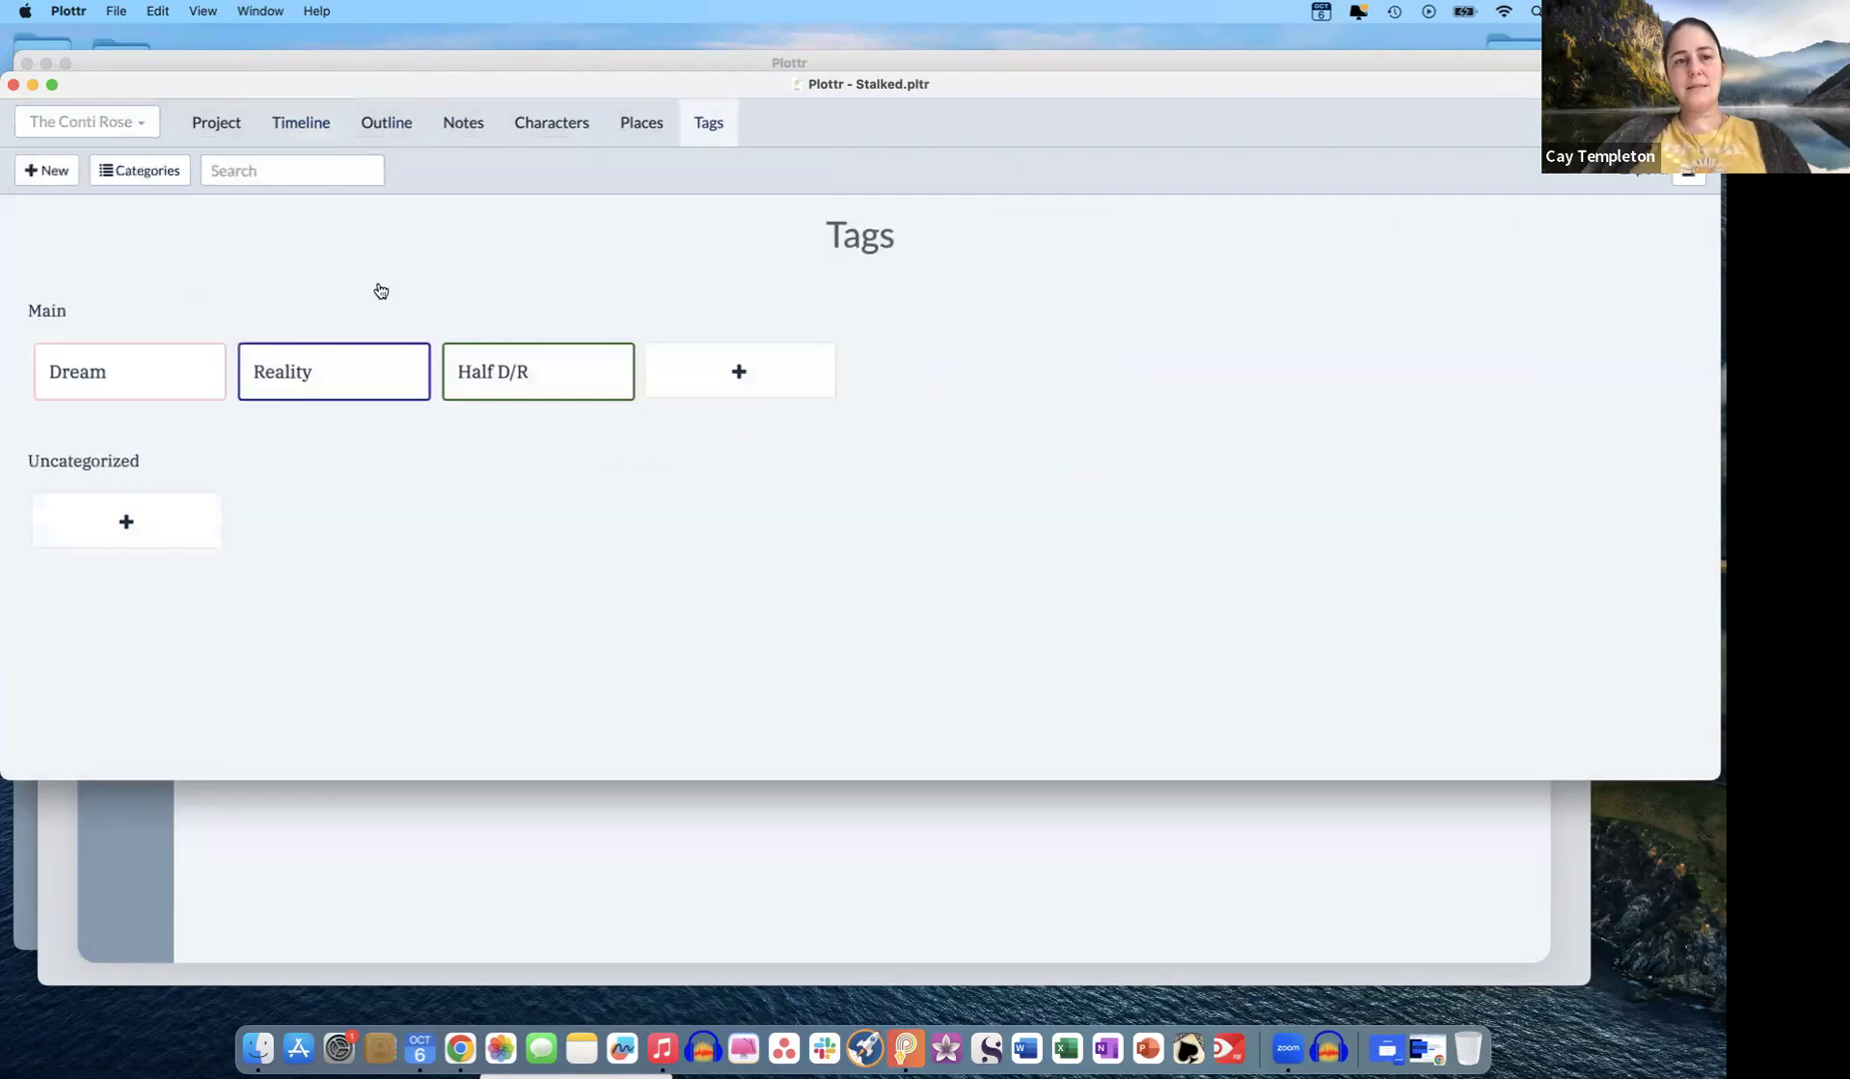
- Examine the Dream, Reality and Half D/R tags in the Main category and move the Stalked project window clear
mouse_move(544, 368)
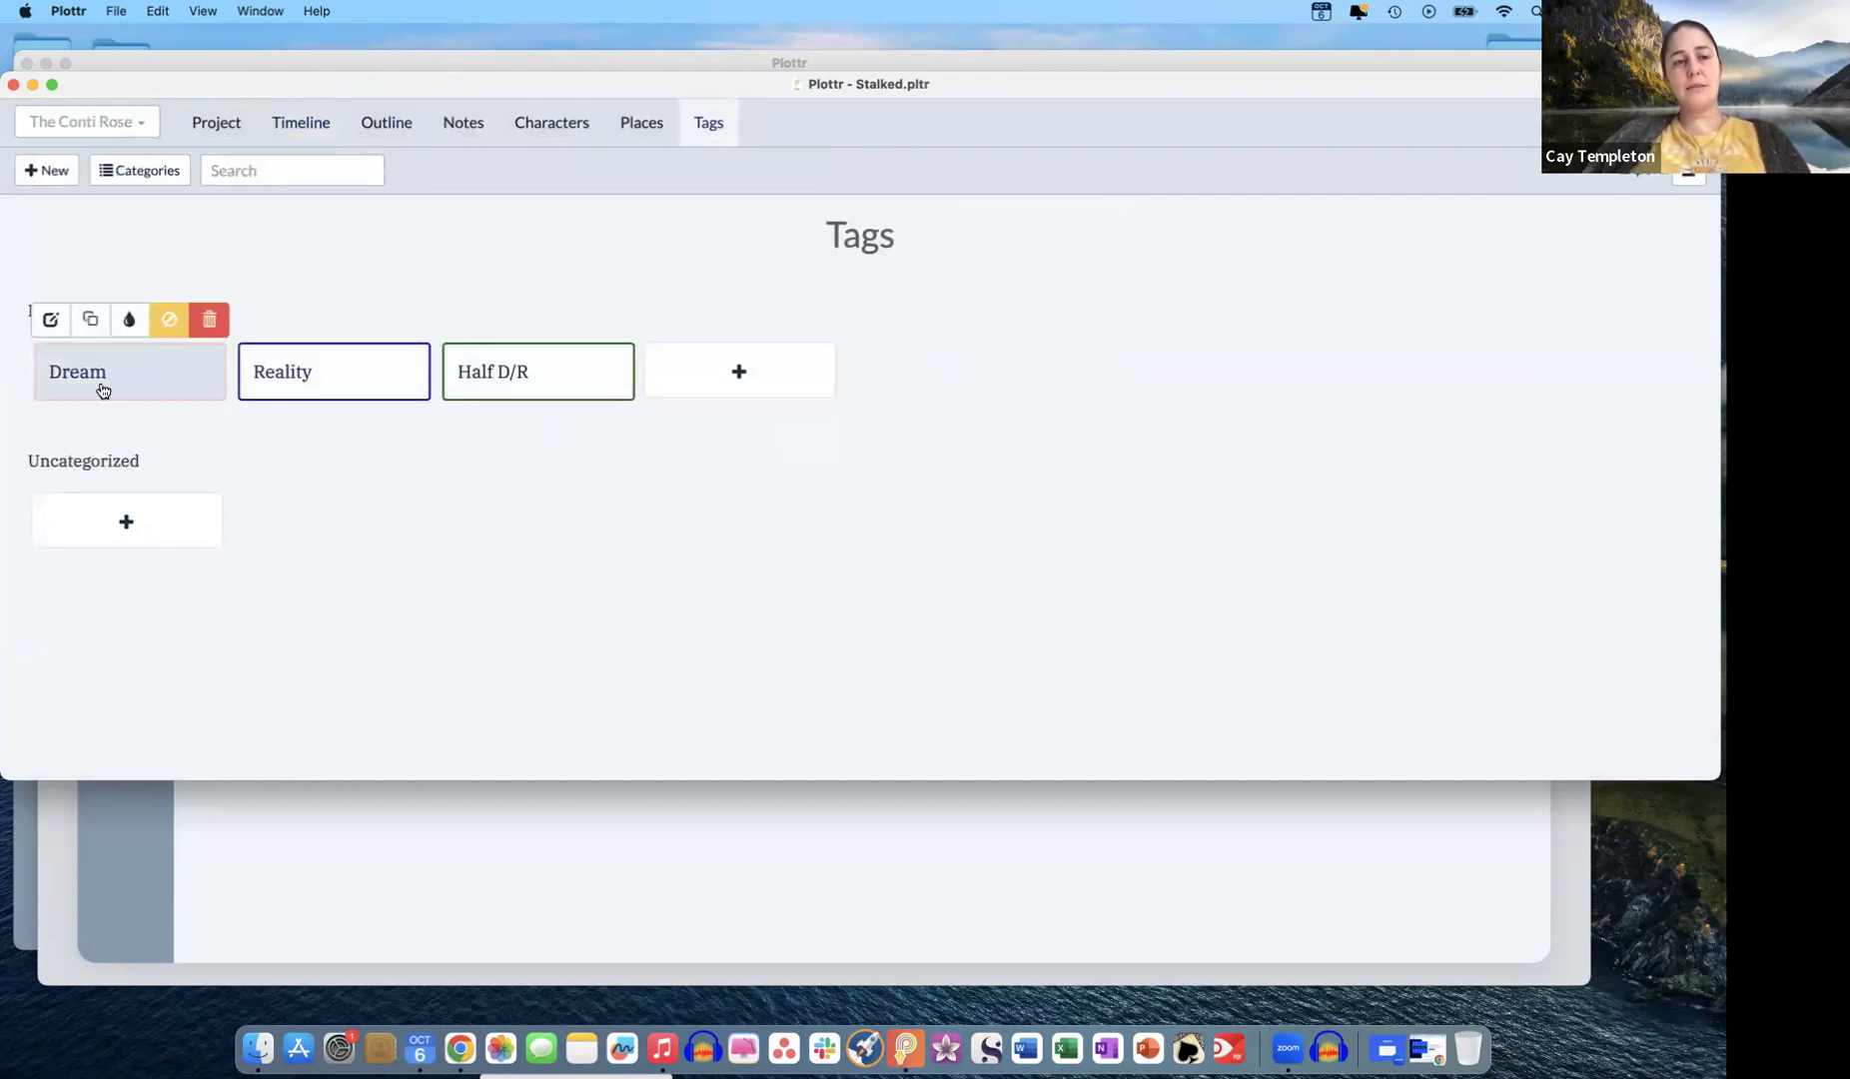
mouse_move(346, 376)
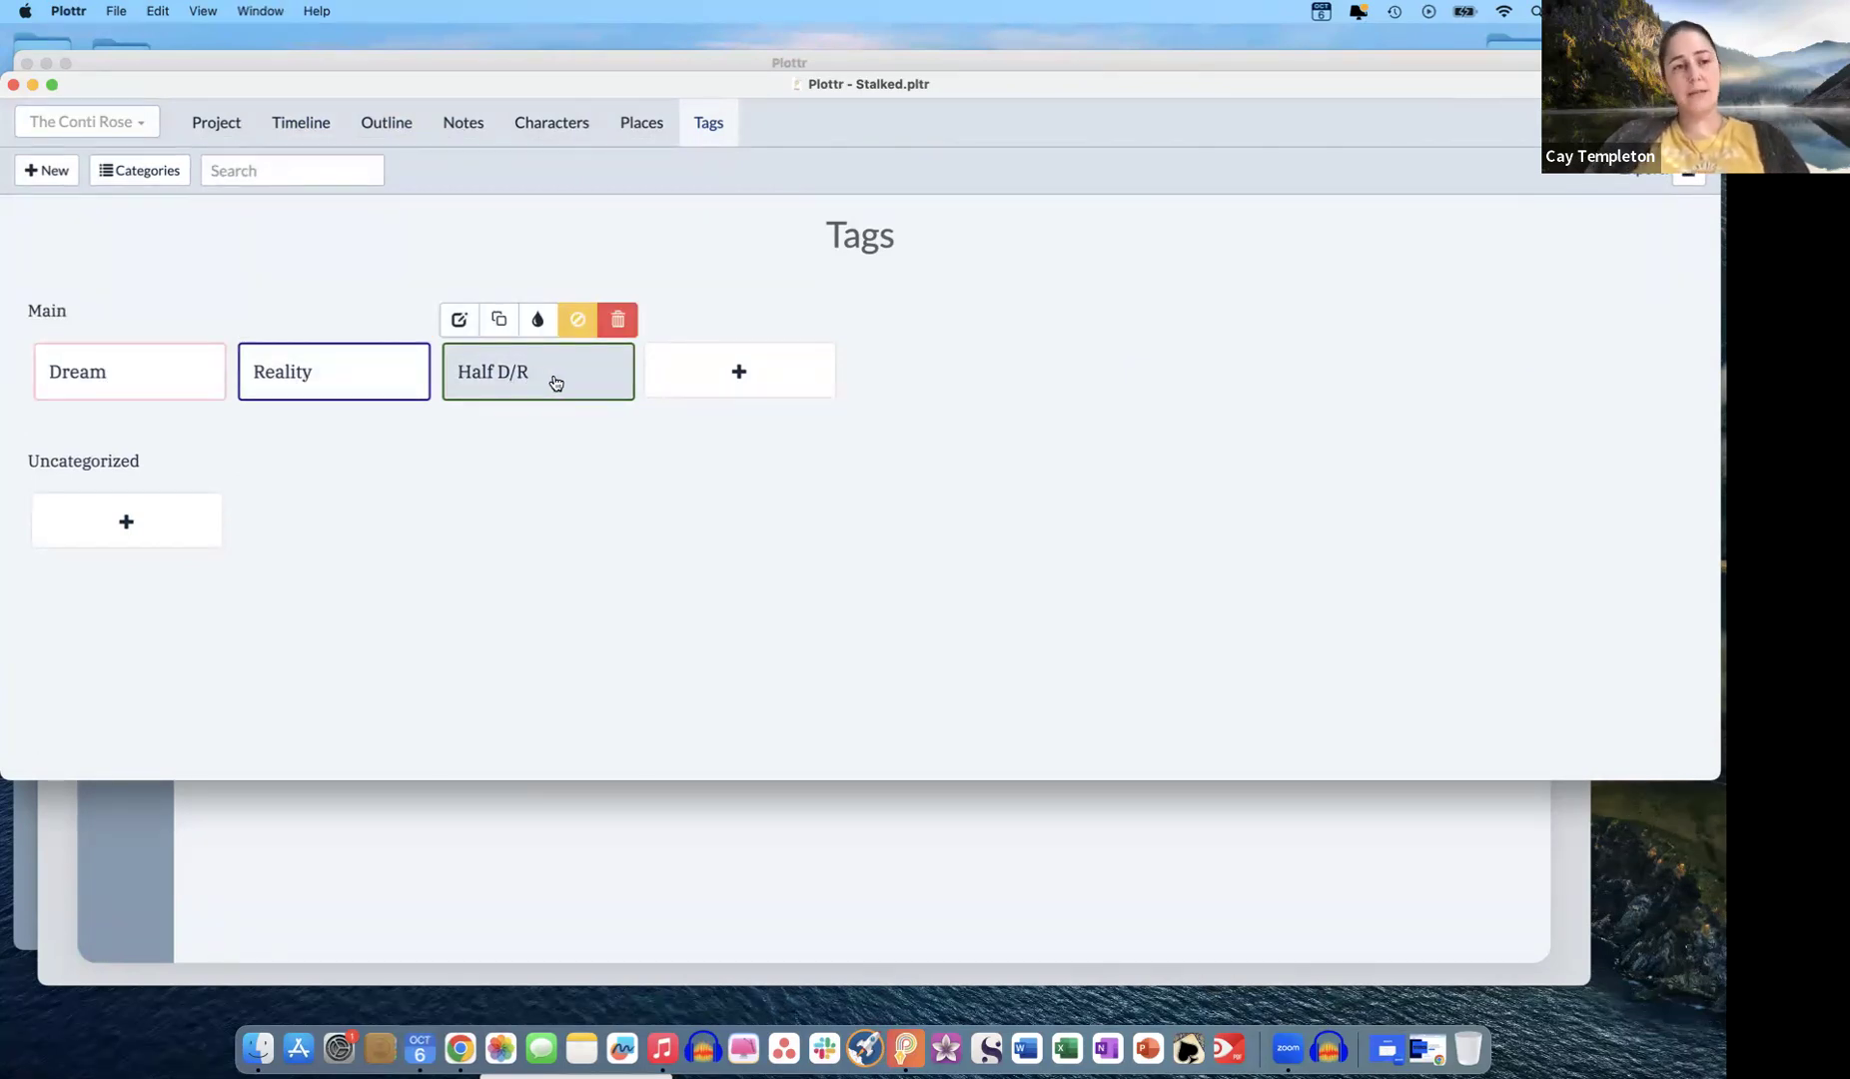
mouse_move(175, 381)
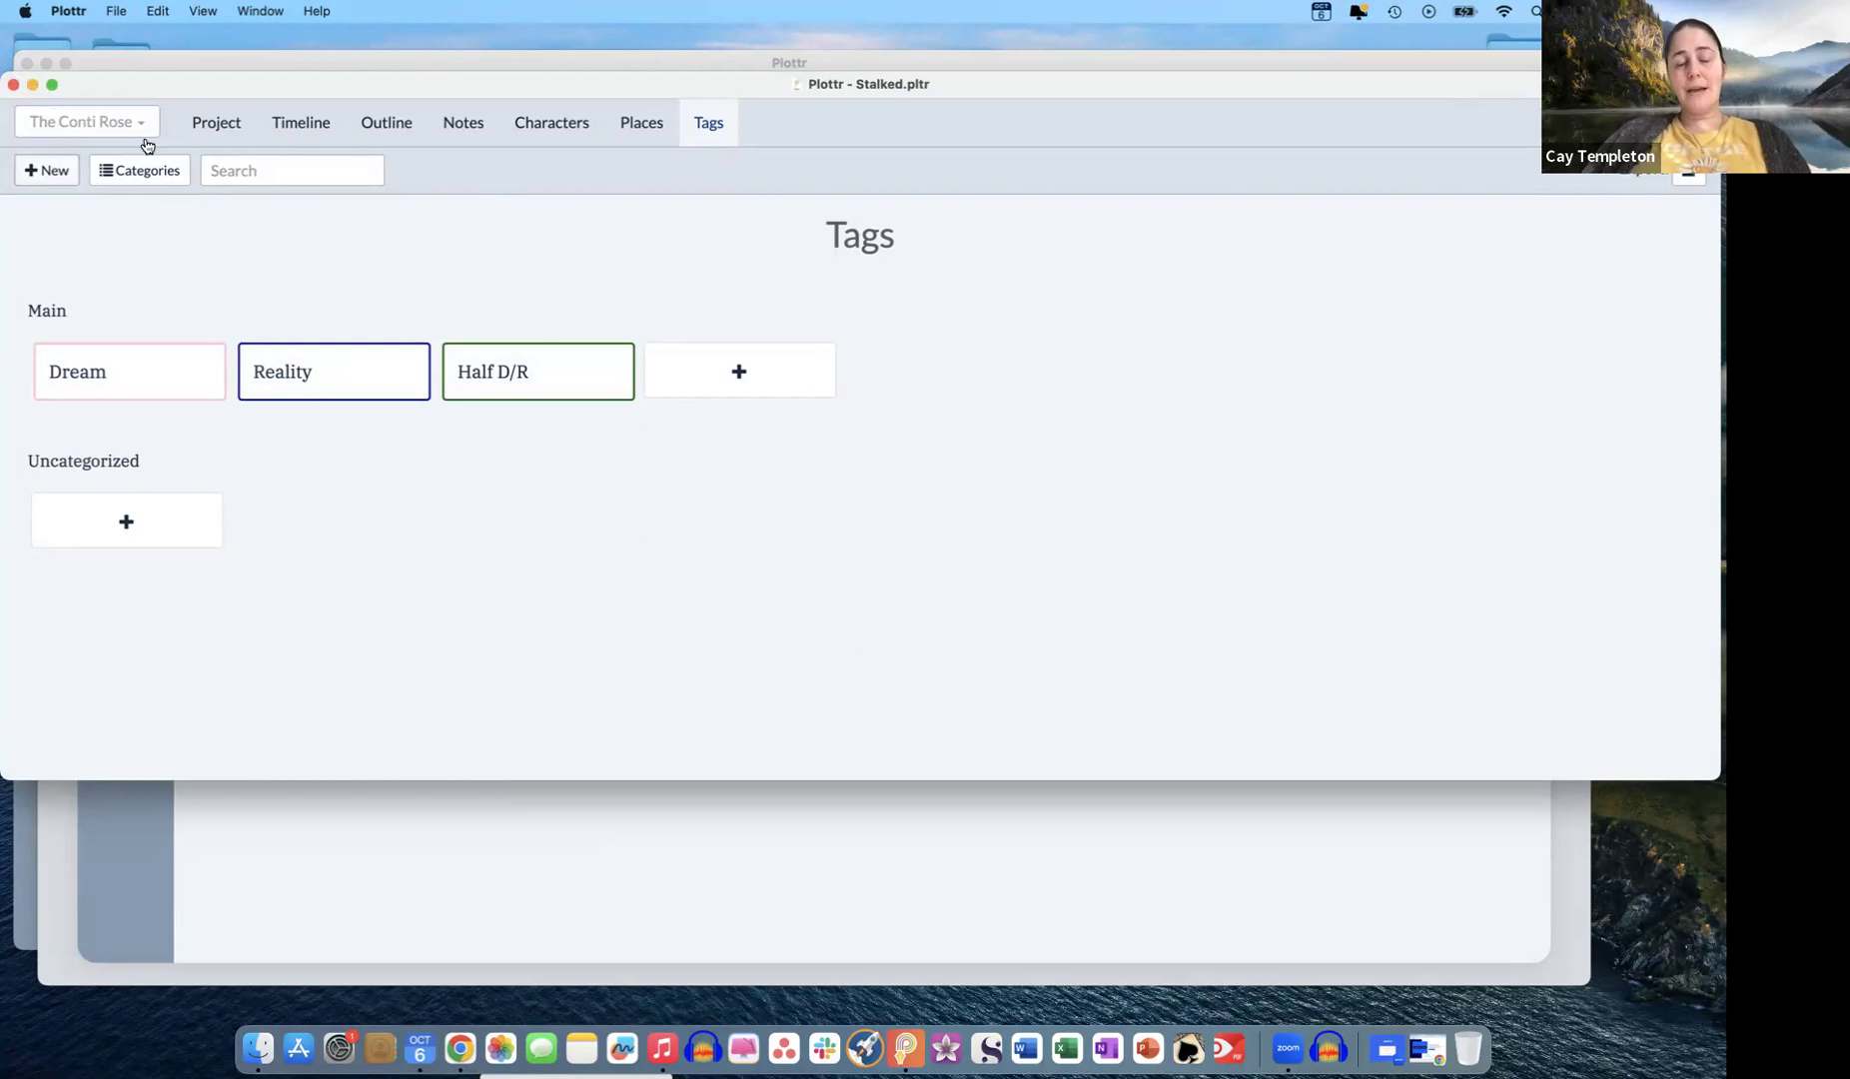
left_click_drag(365, 90, 457, 12)
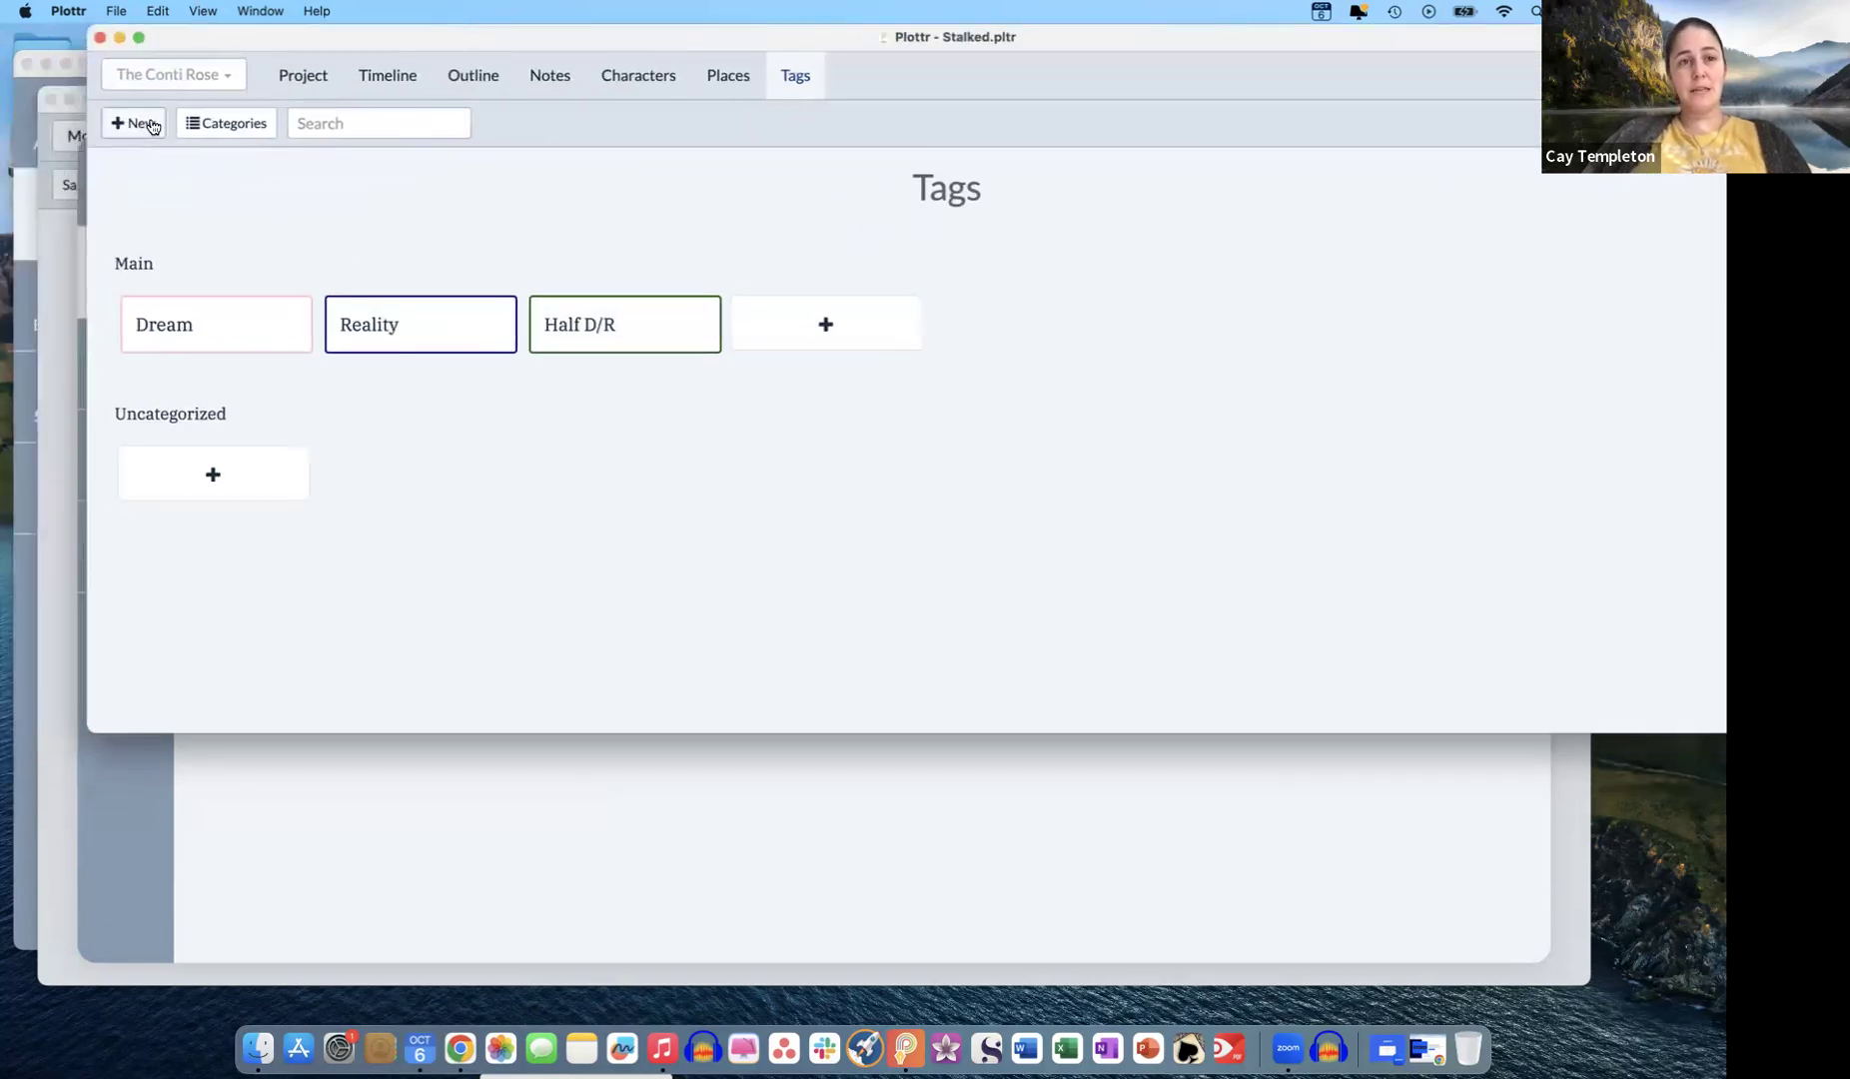
- Recheck the tag and color on the Magical Beans scene card from the timeline and close the card
left_click(394, 79)
left_click(339, 290)
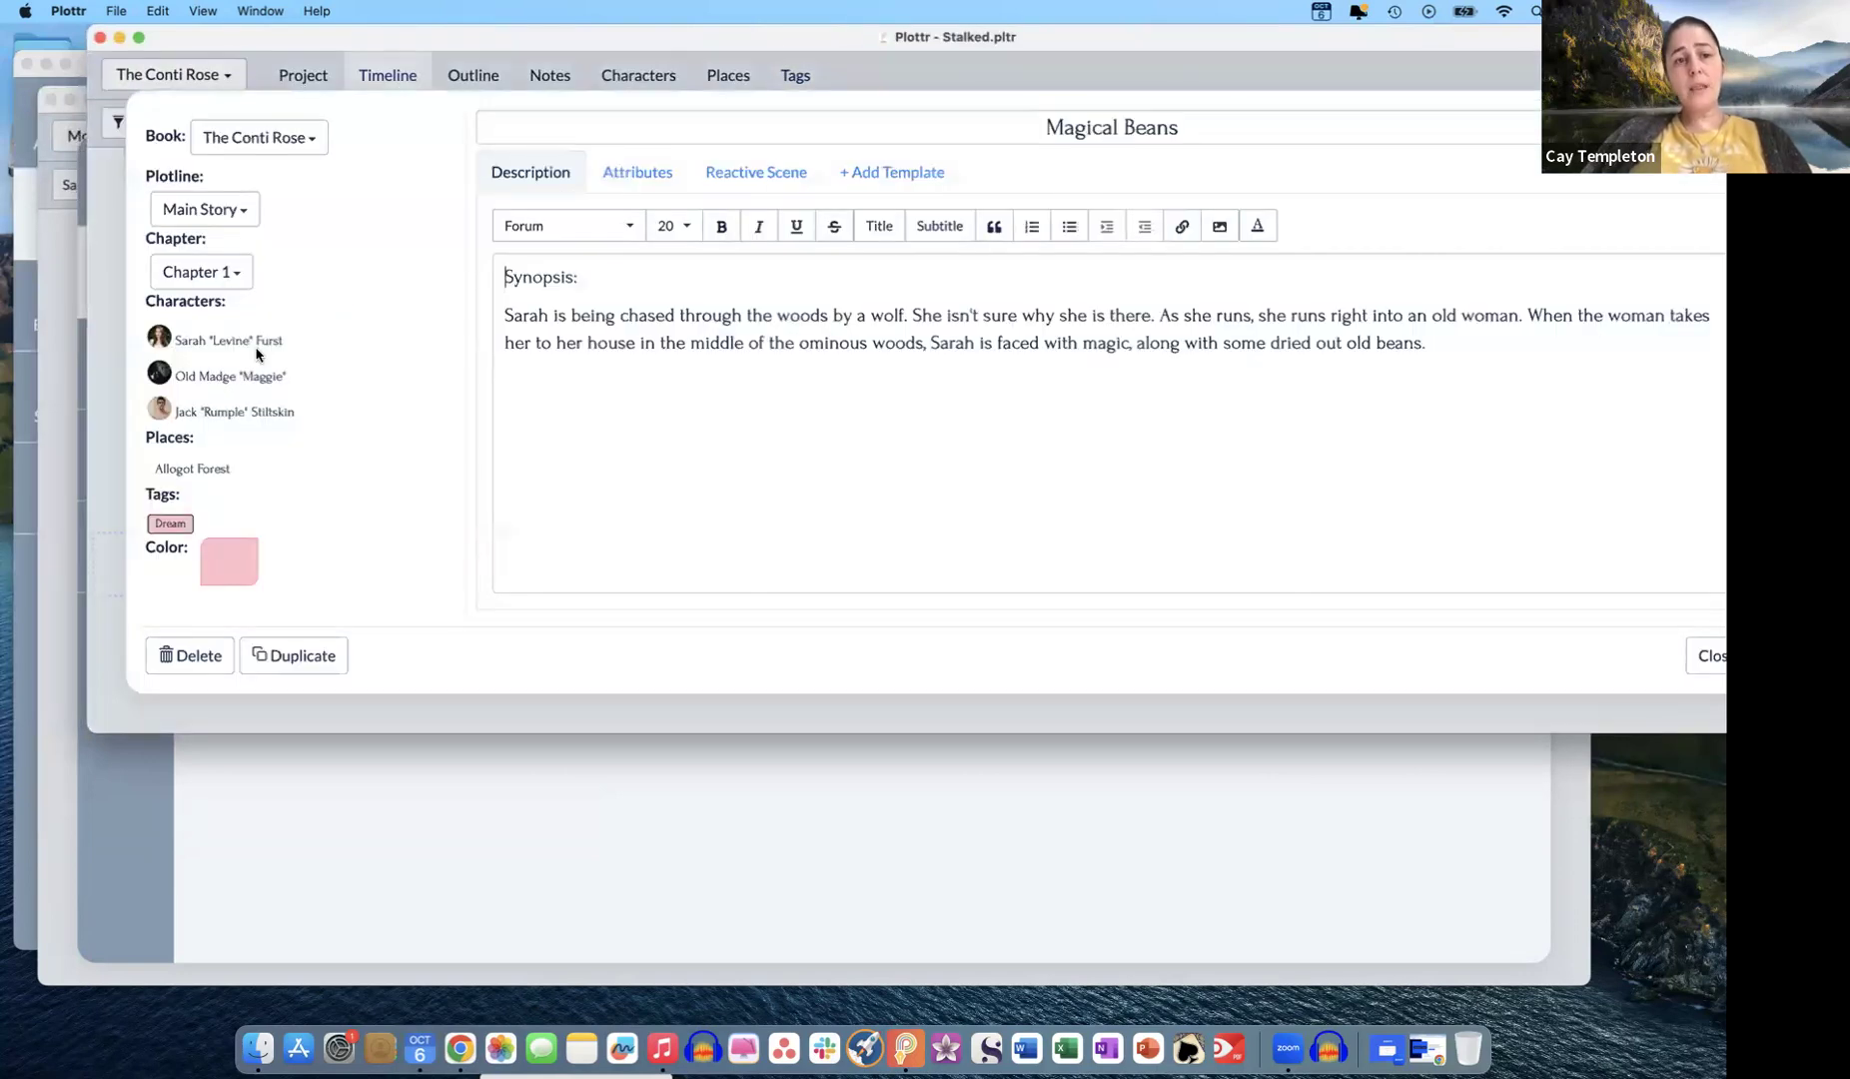
mouse_move(171, 527)
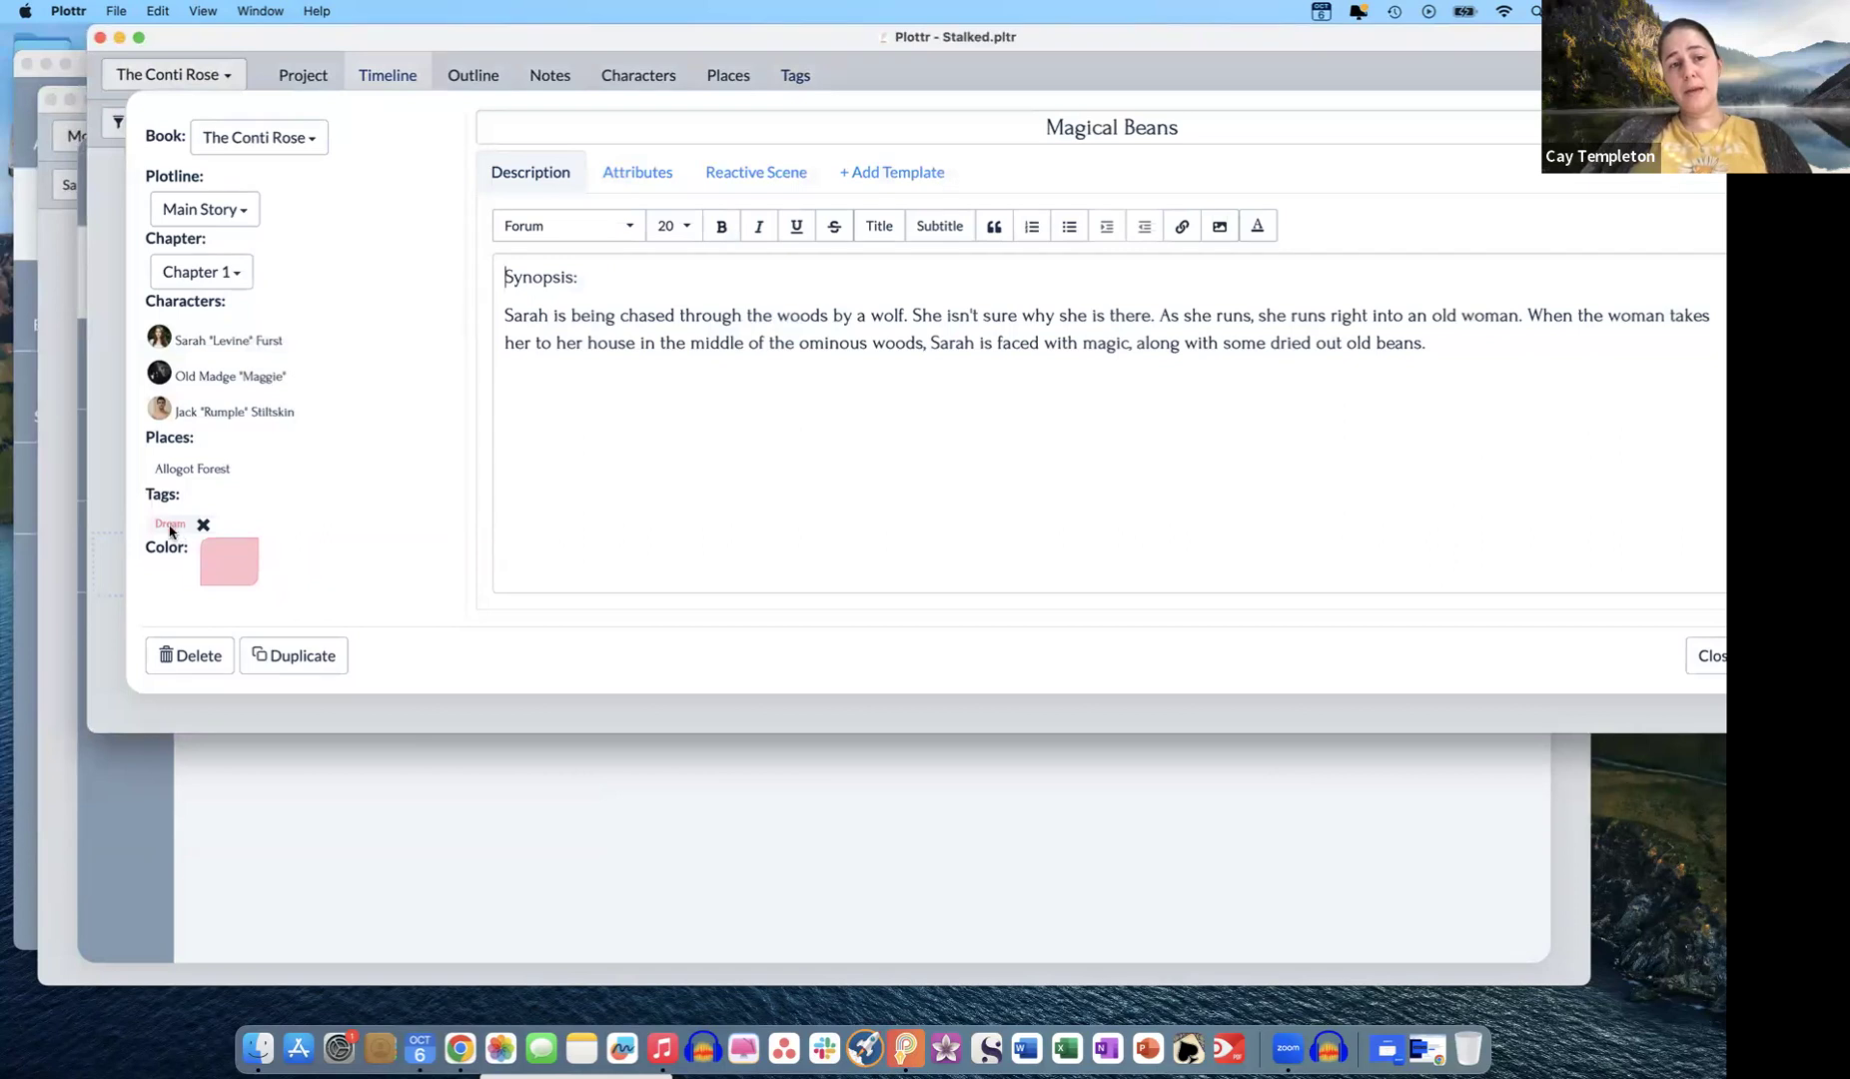
mouse_move(227, 569)
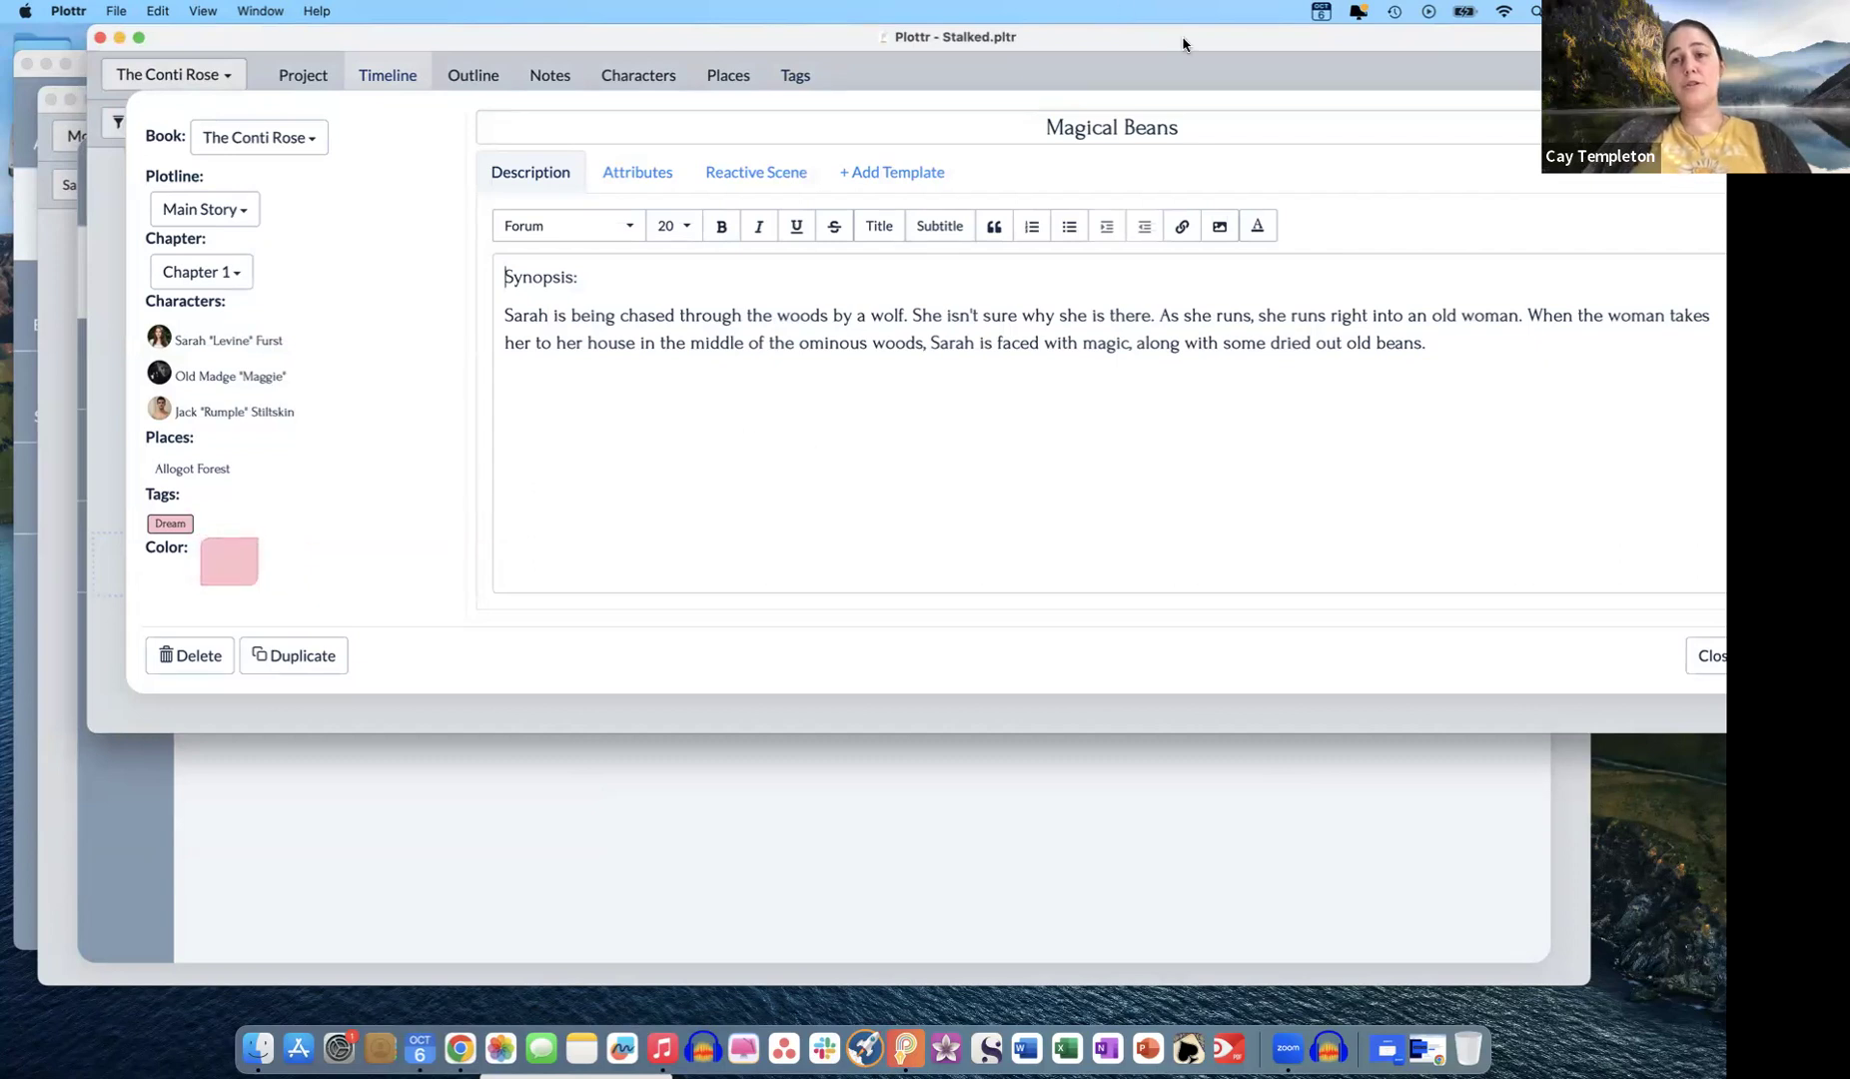
left_click(1013, 86)
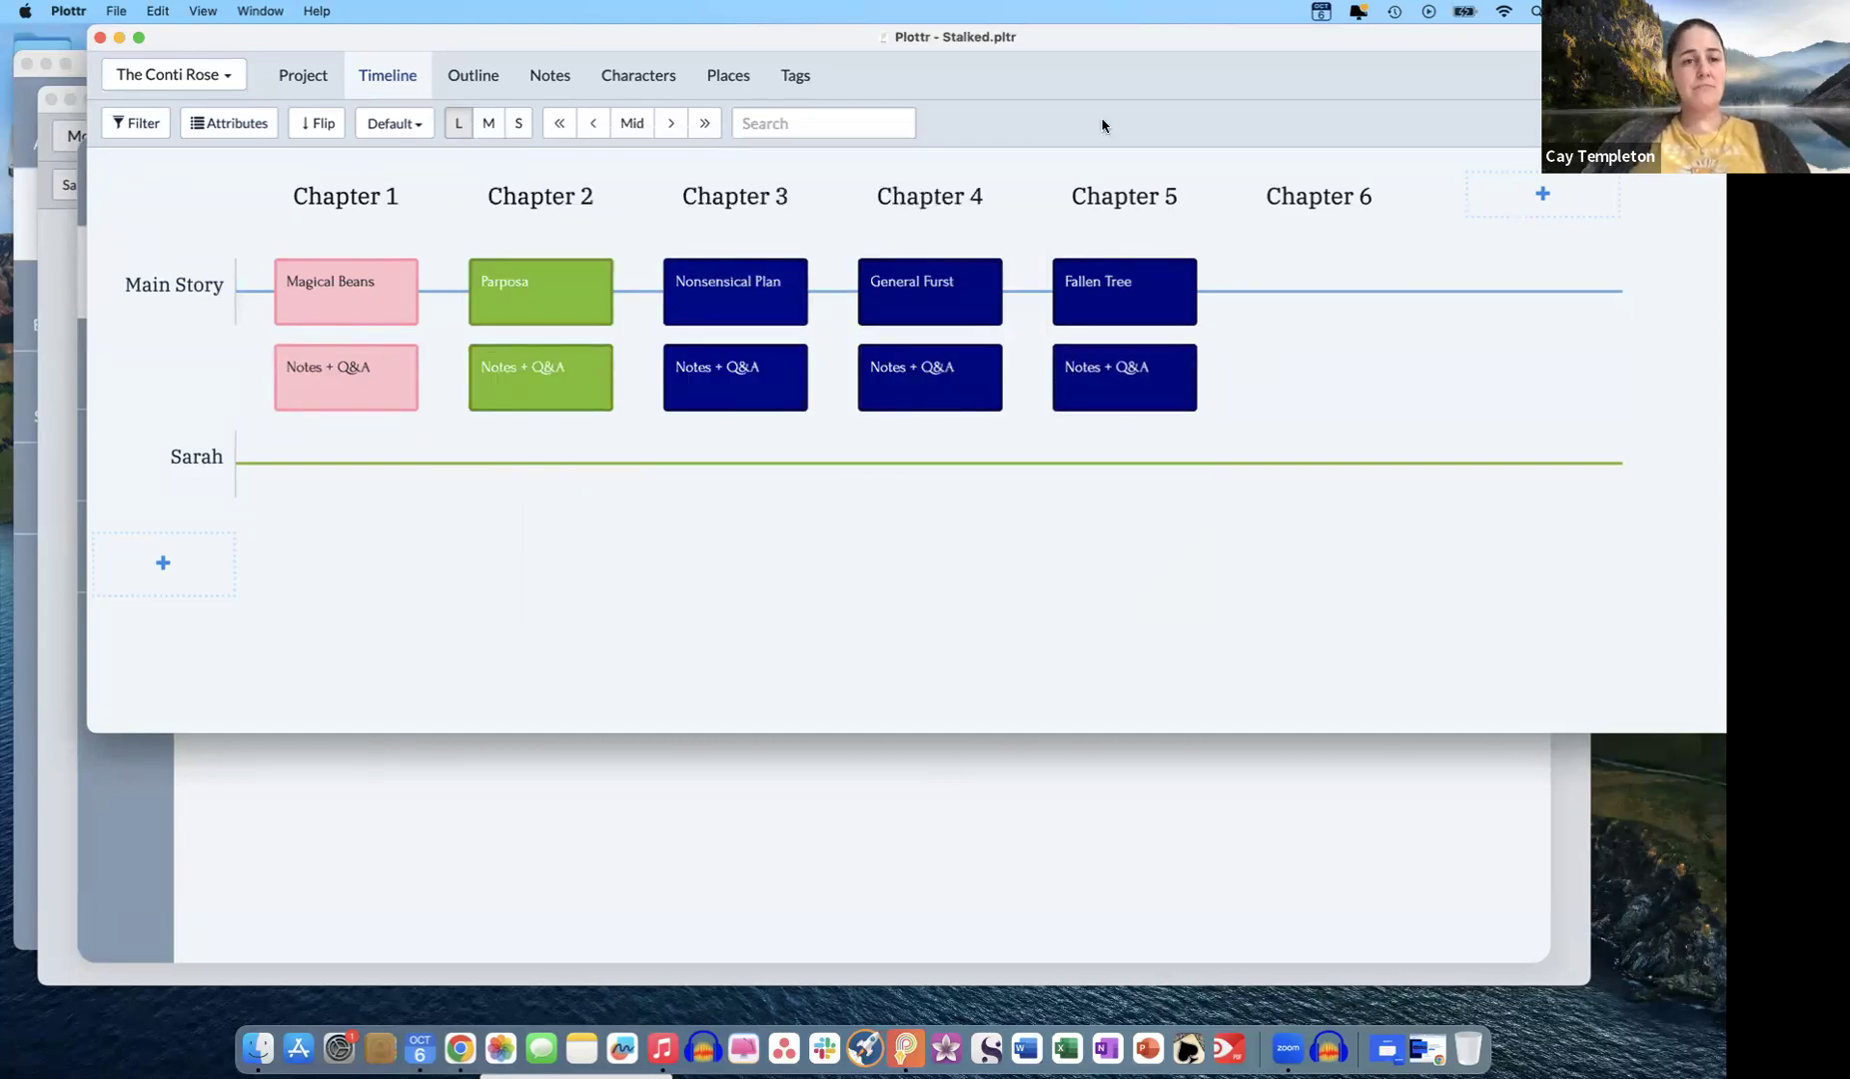
left_click(352, 306)
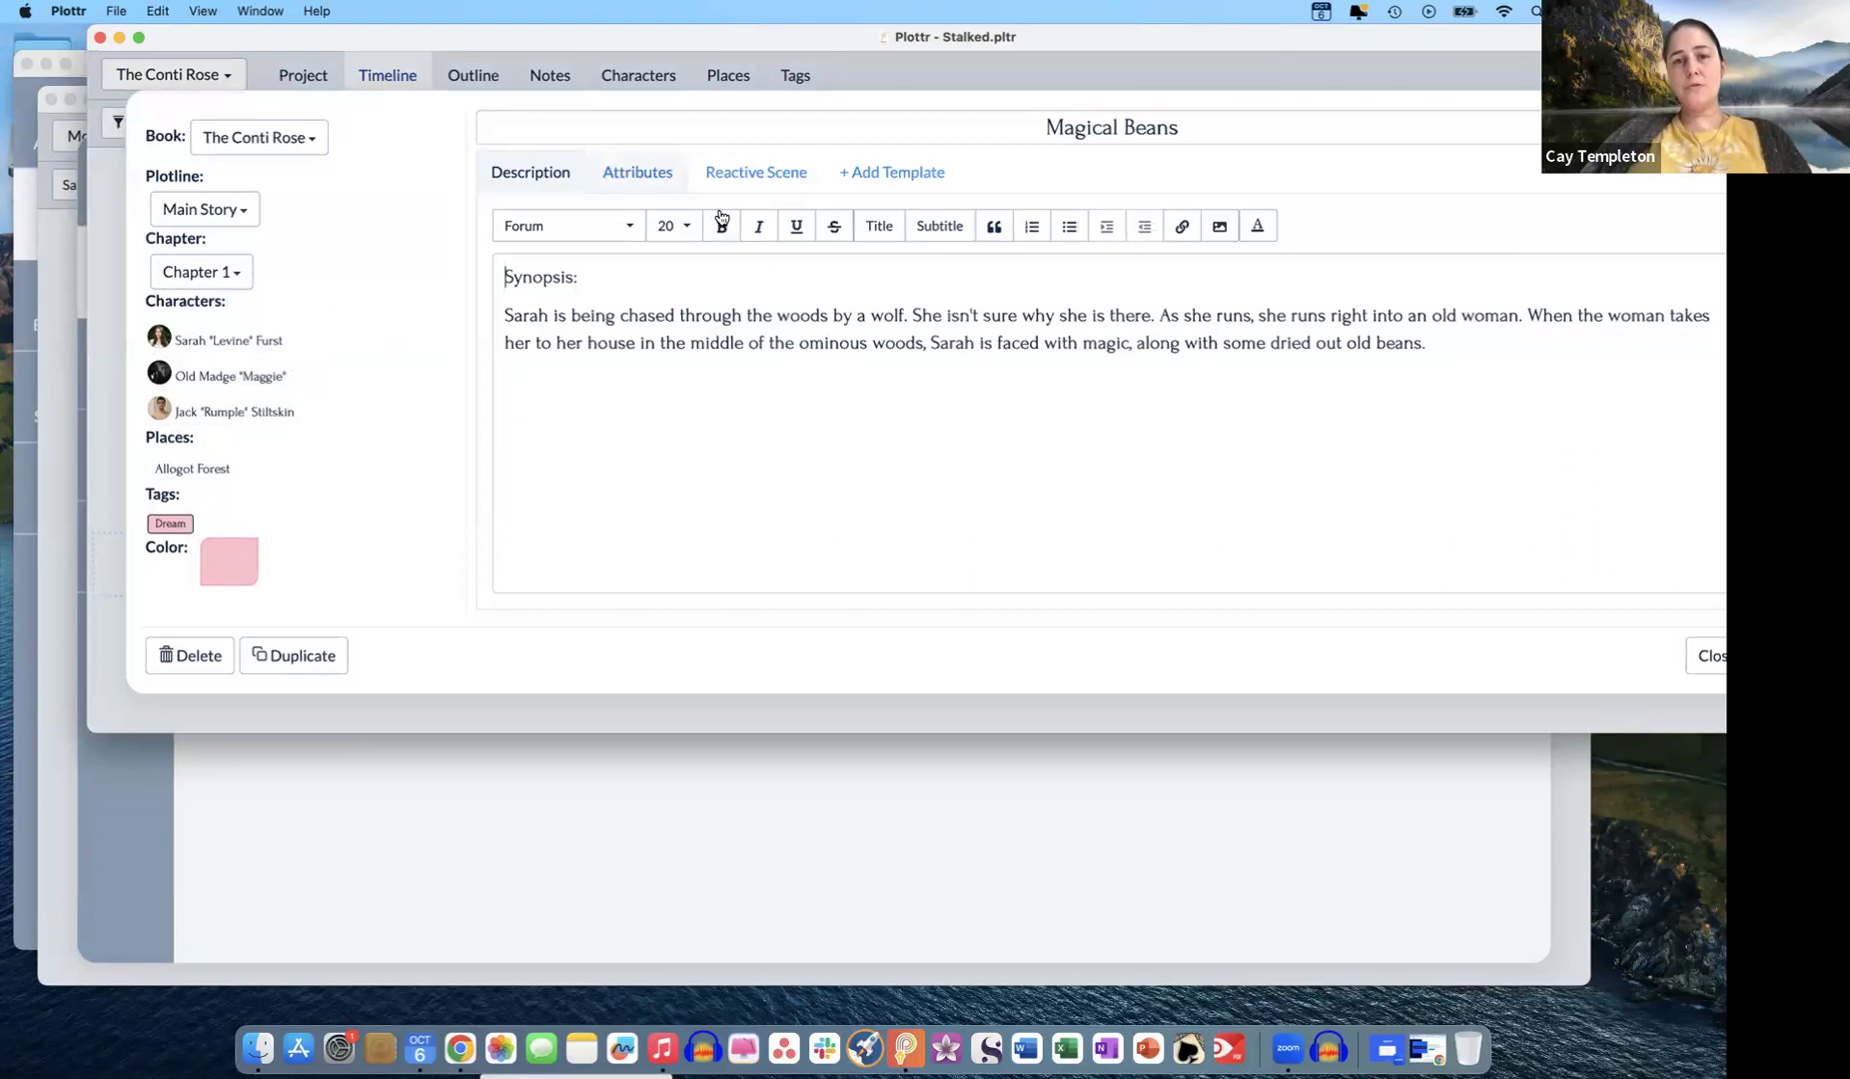
left_click(809, 84)
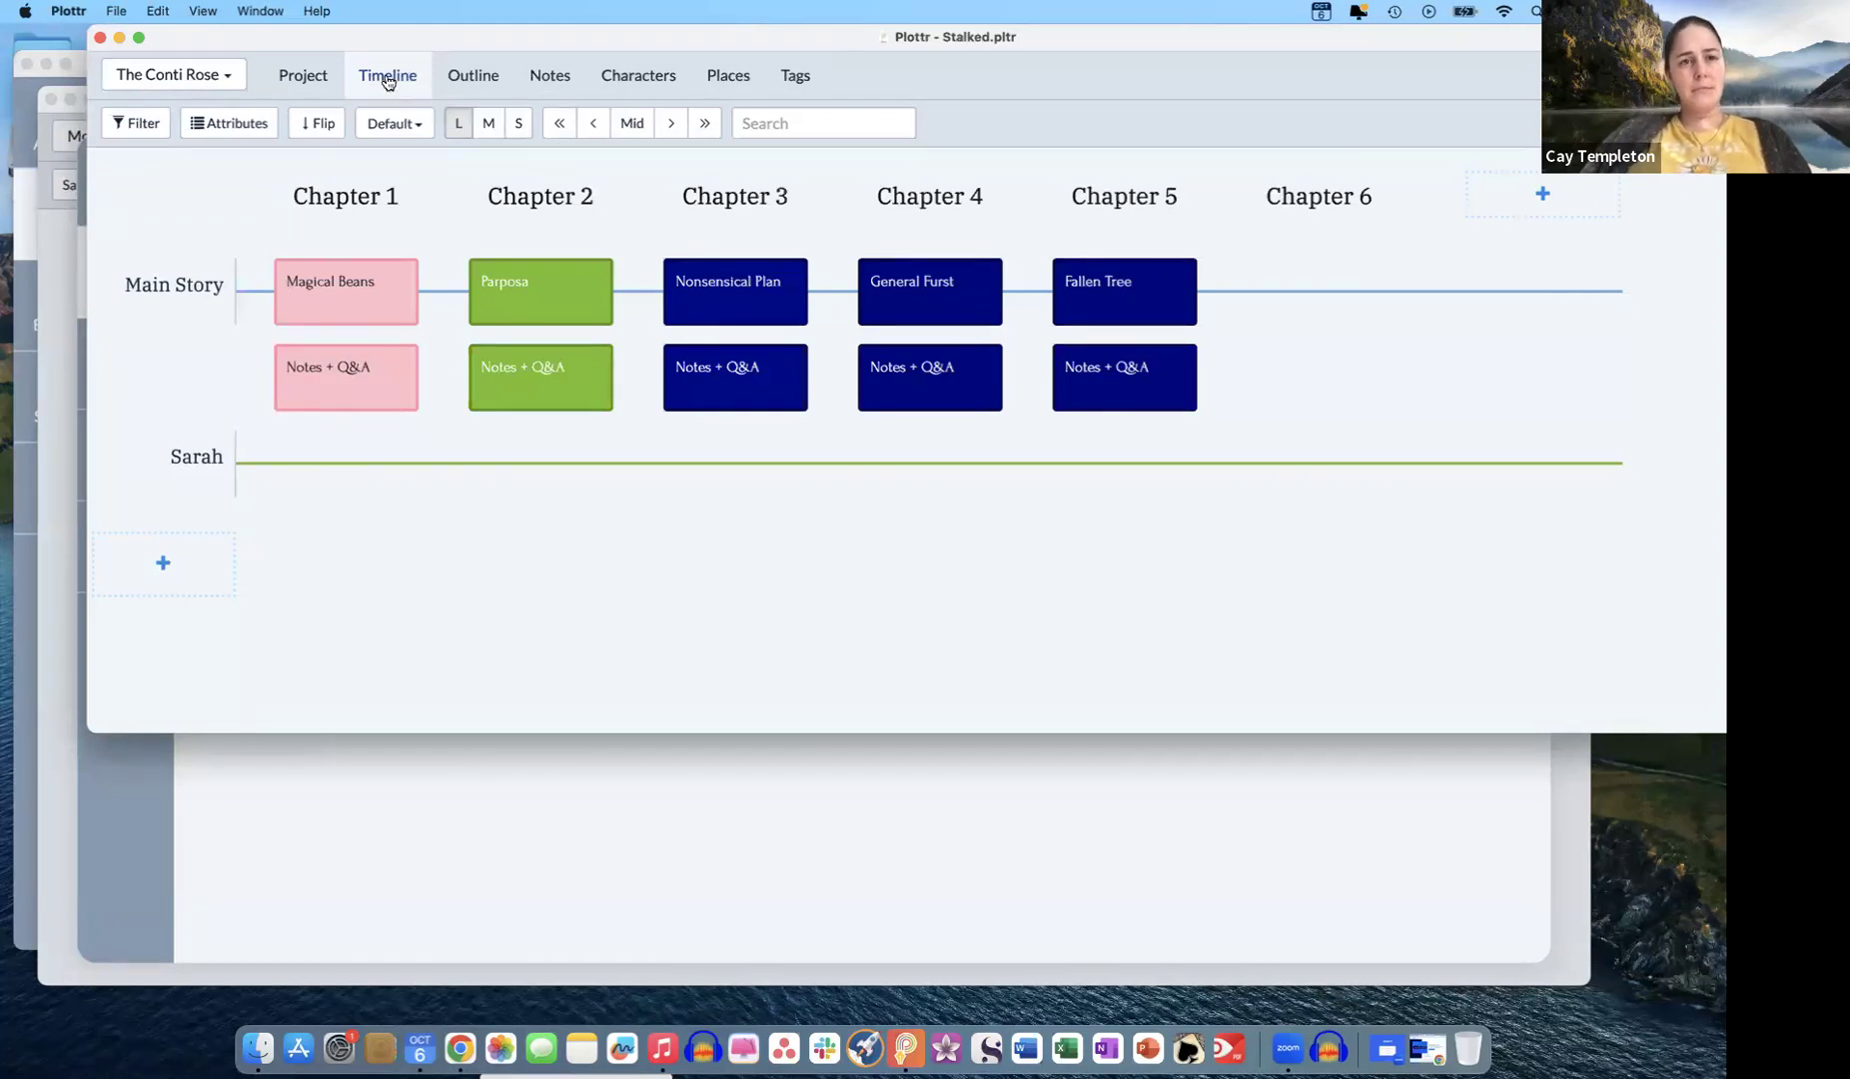
- Review the custom attributes defined for scenes and how the Beans - Who + # attribute is filled in for Magical Beans
left_click(227, 123)
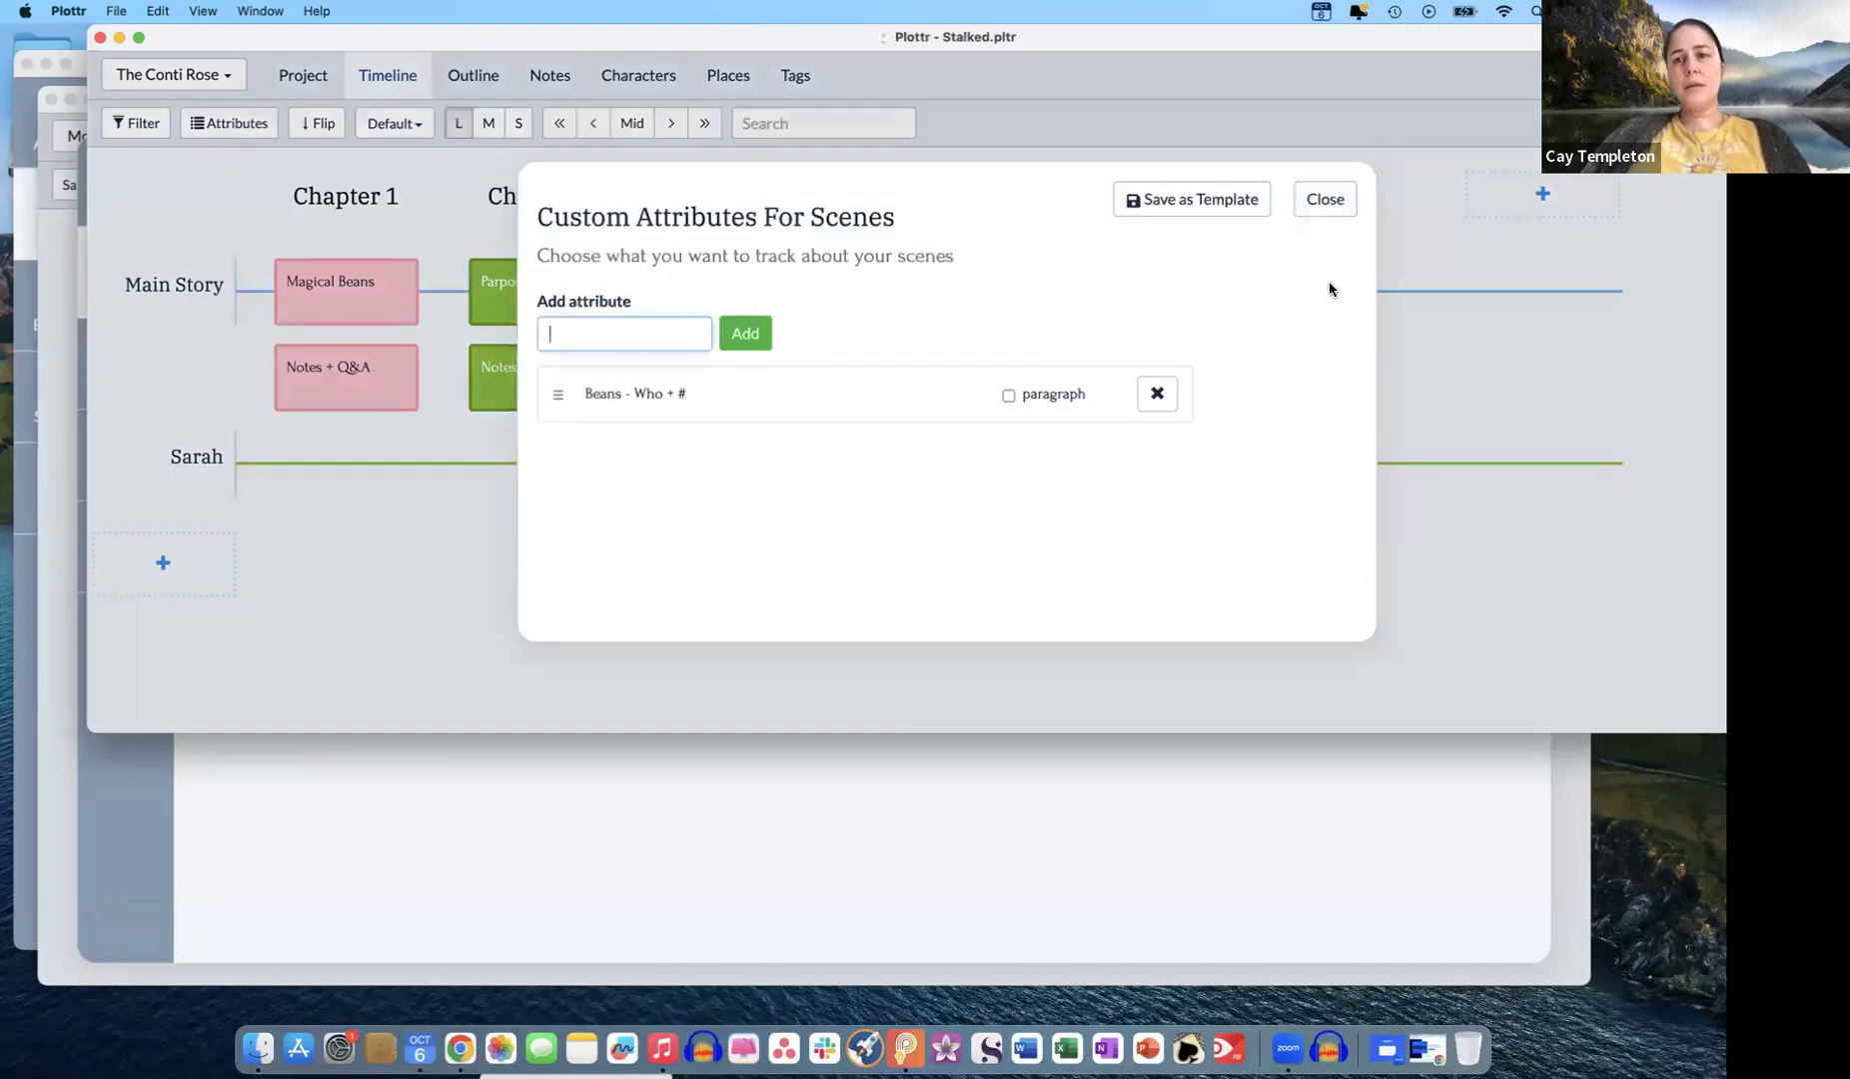
left_click(1325, 198)
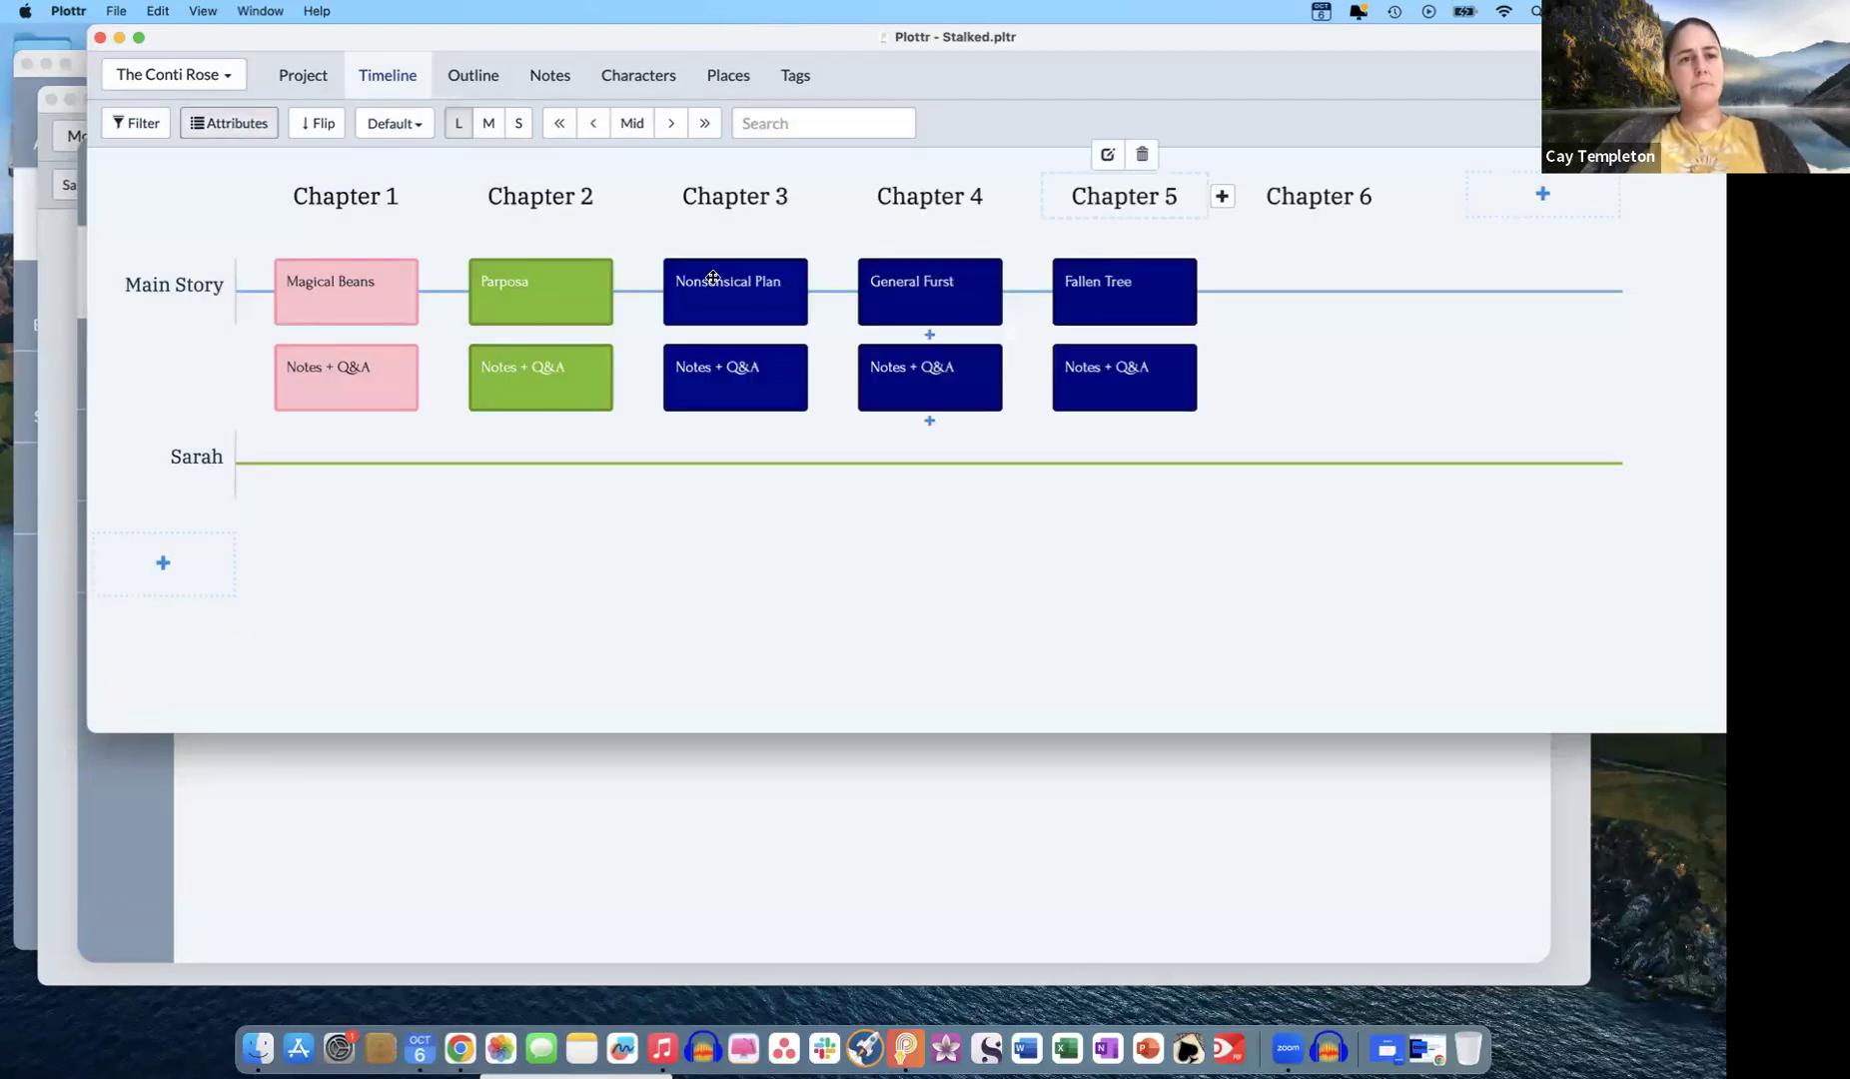
left_click(364, 299)
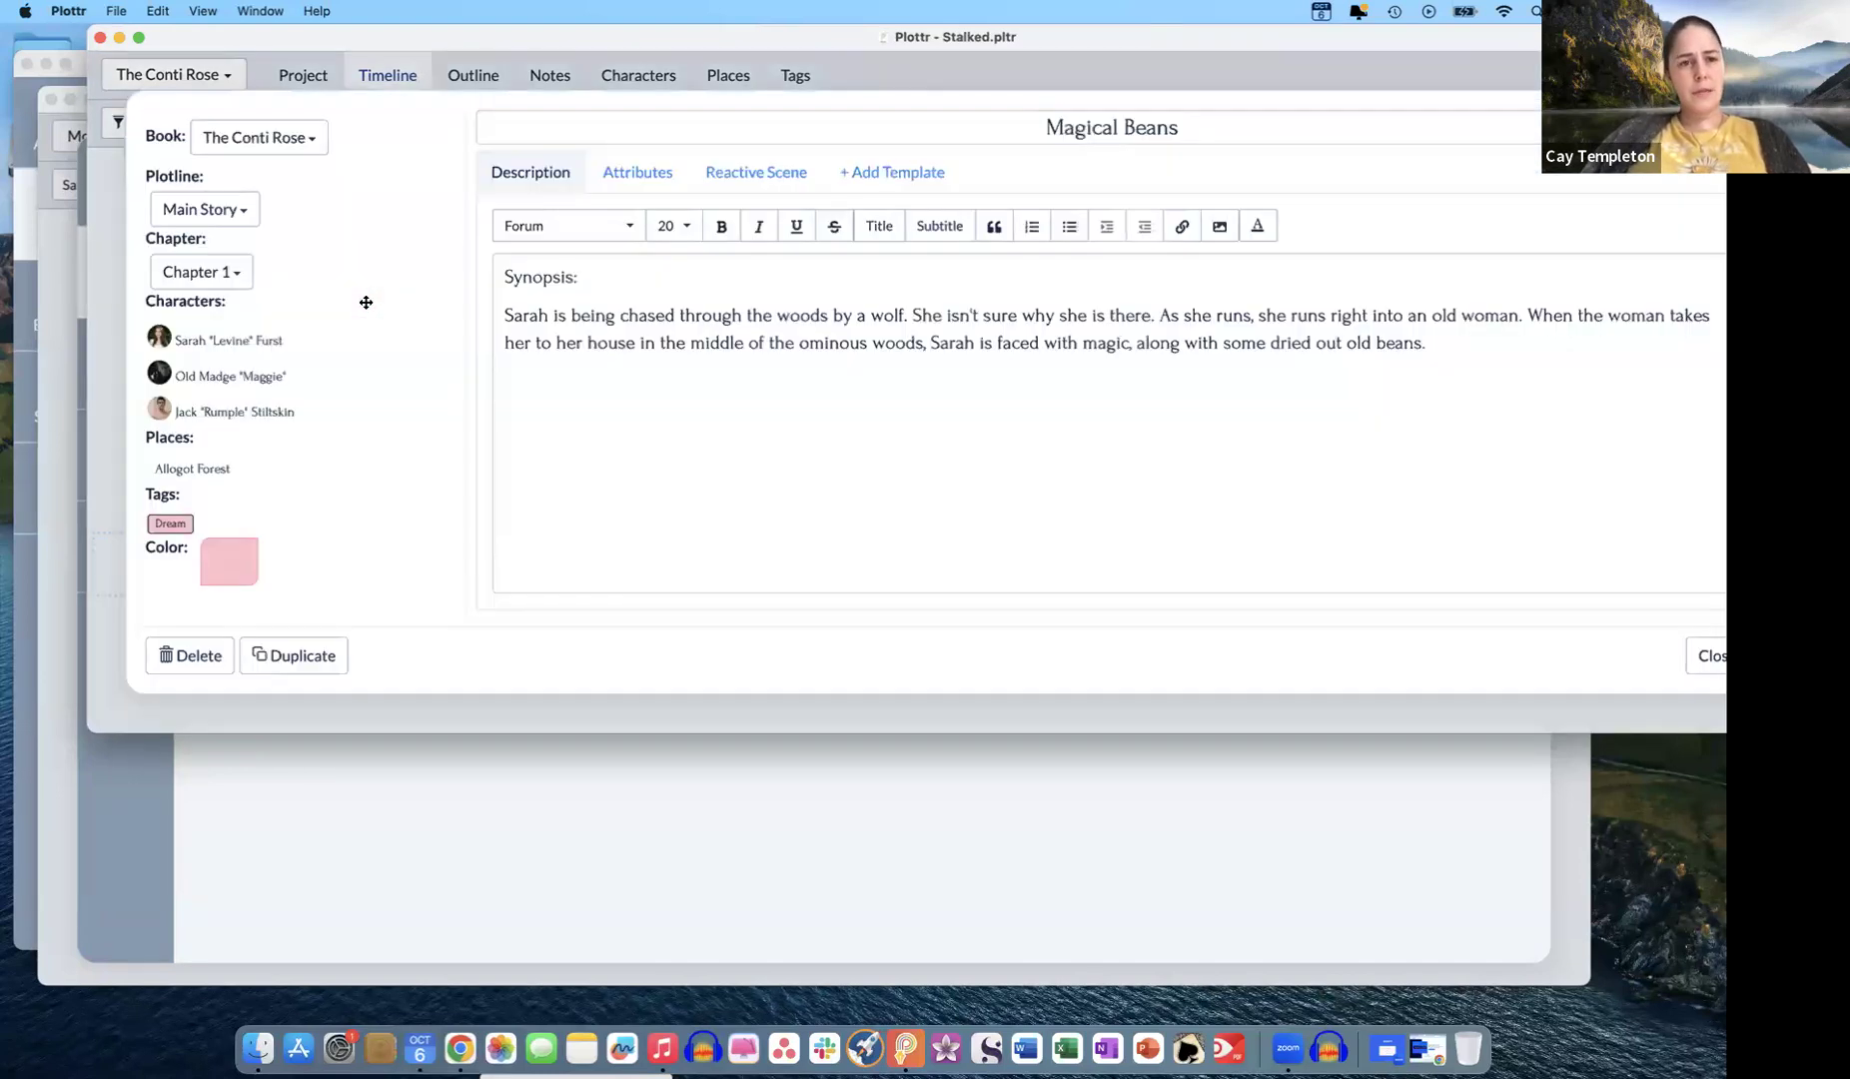
left_click(627, 176)
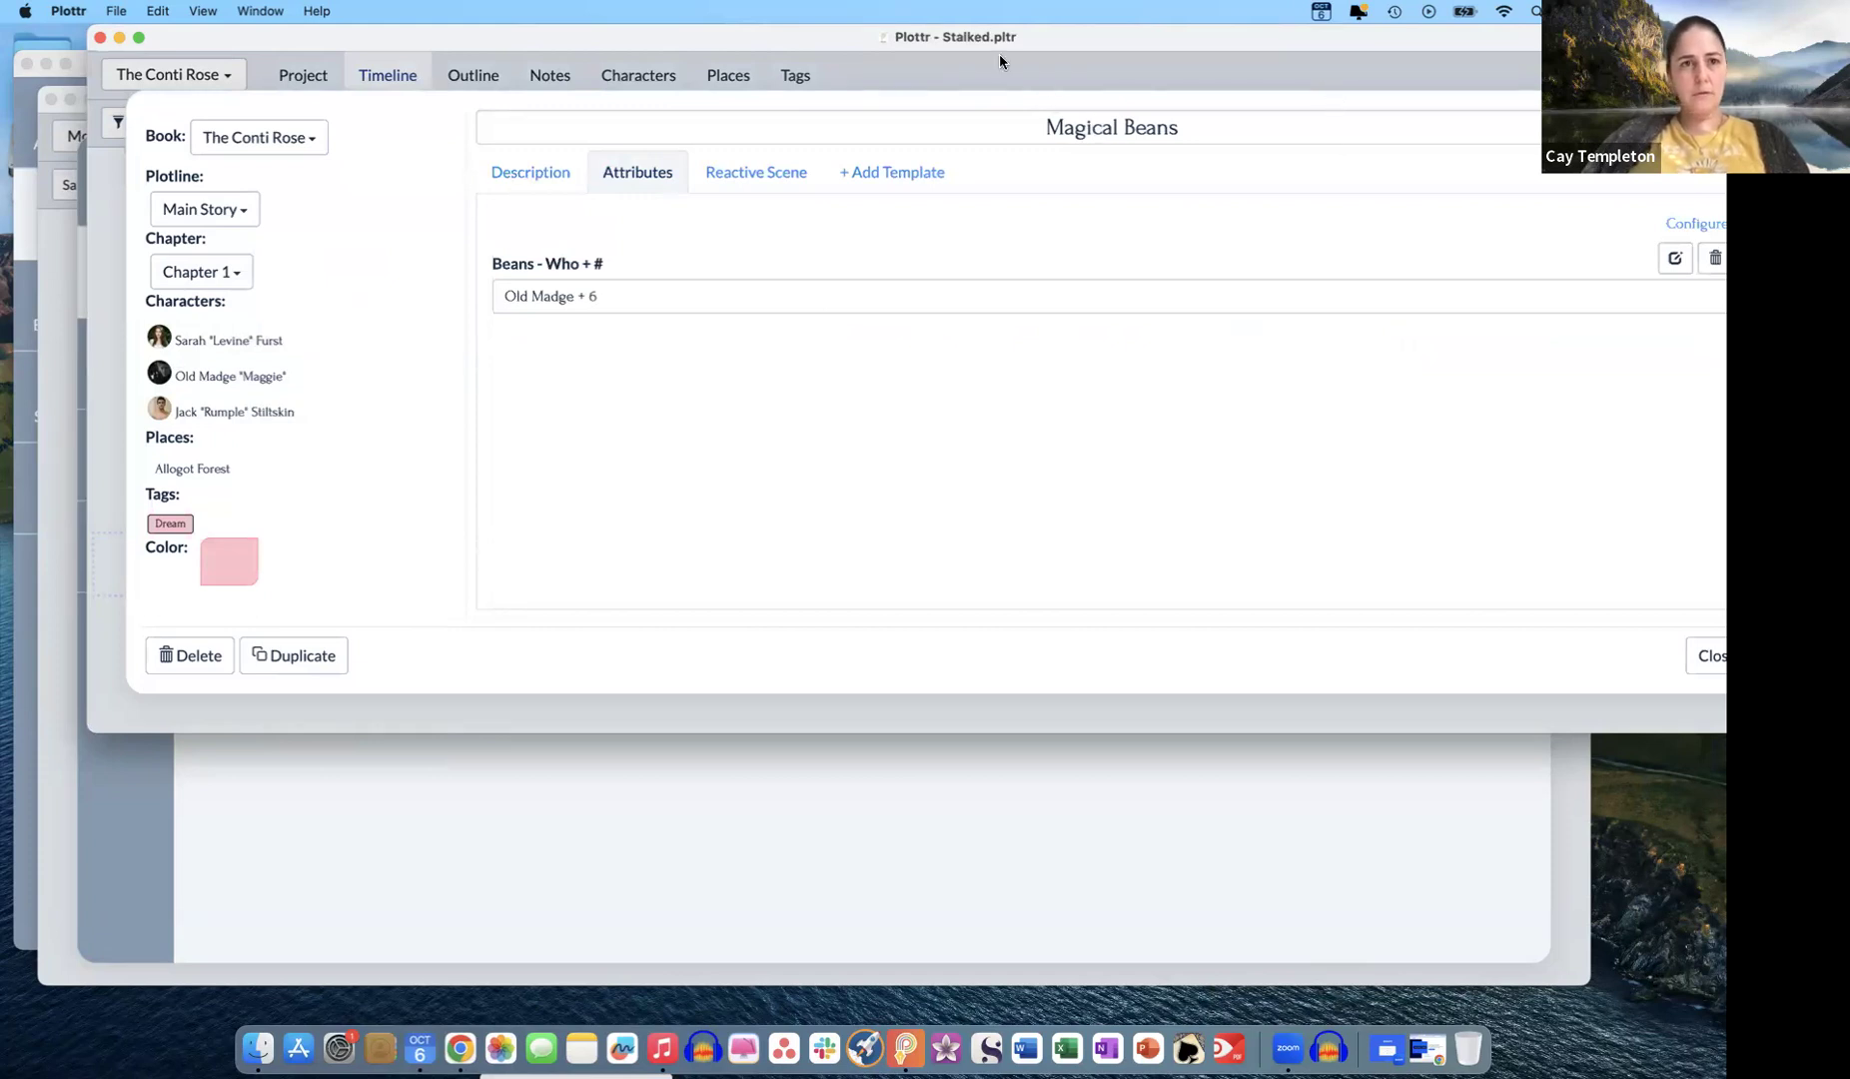
left_click(1709, 657)
mouse_move(367, 297)
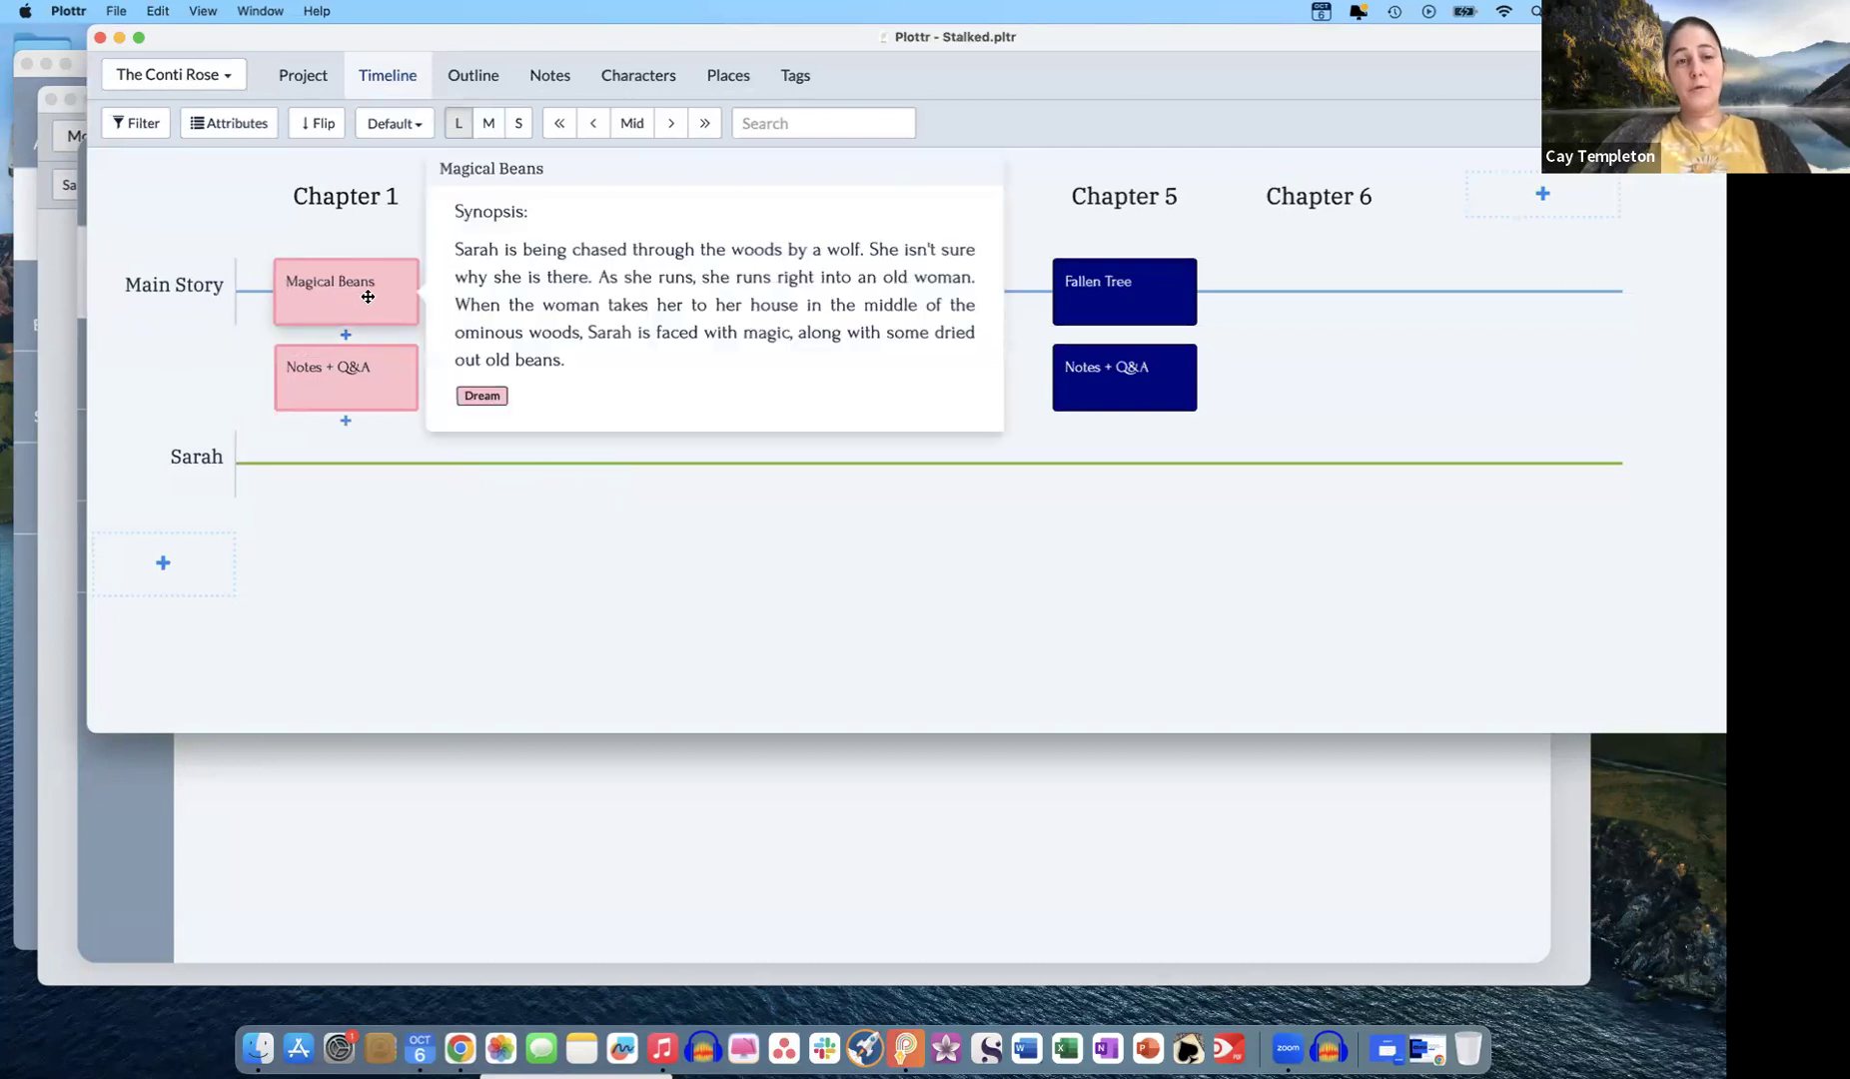
left_click(229, 123)
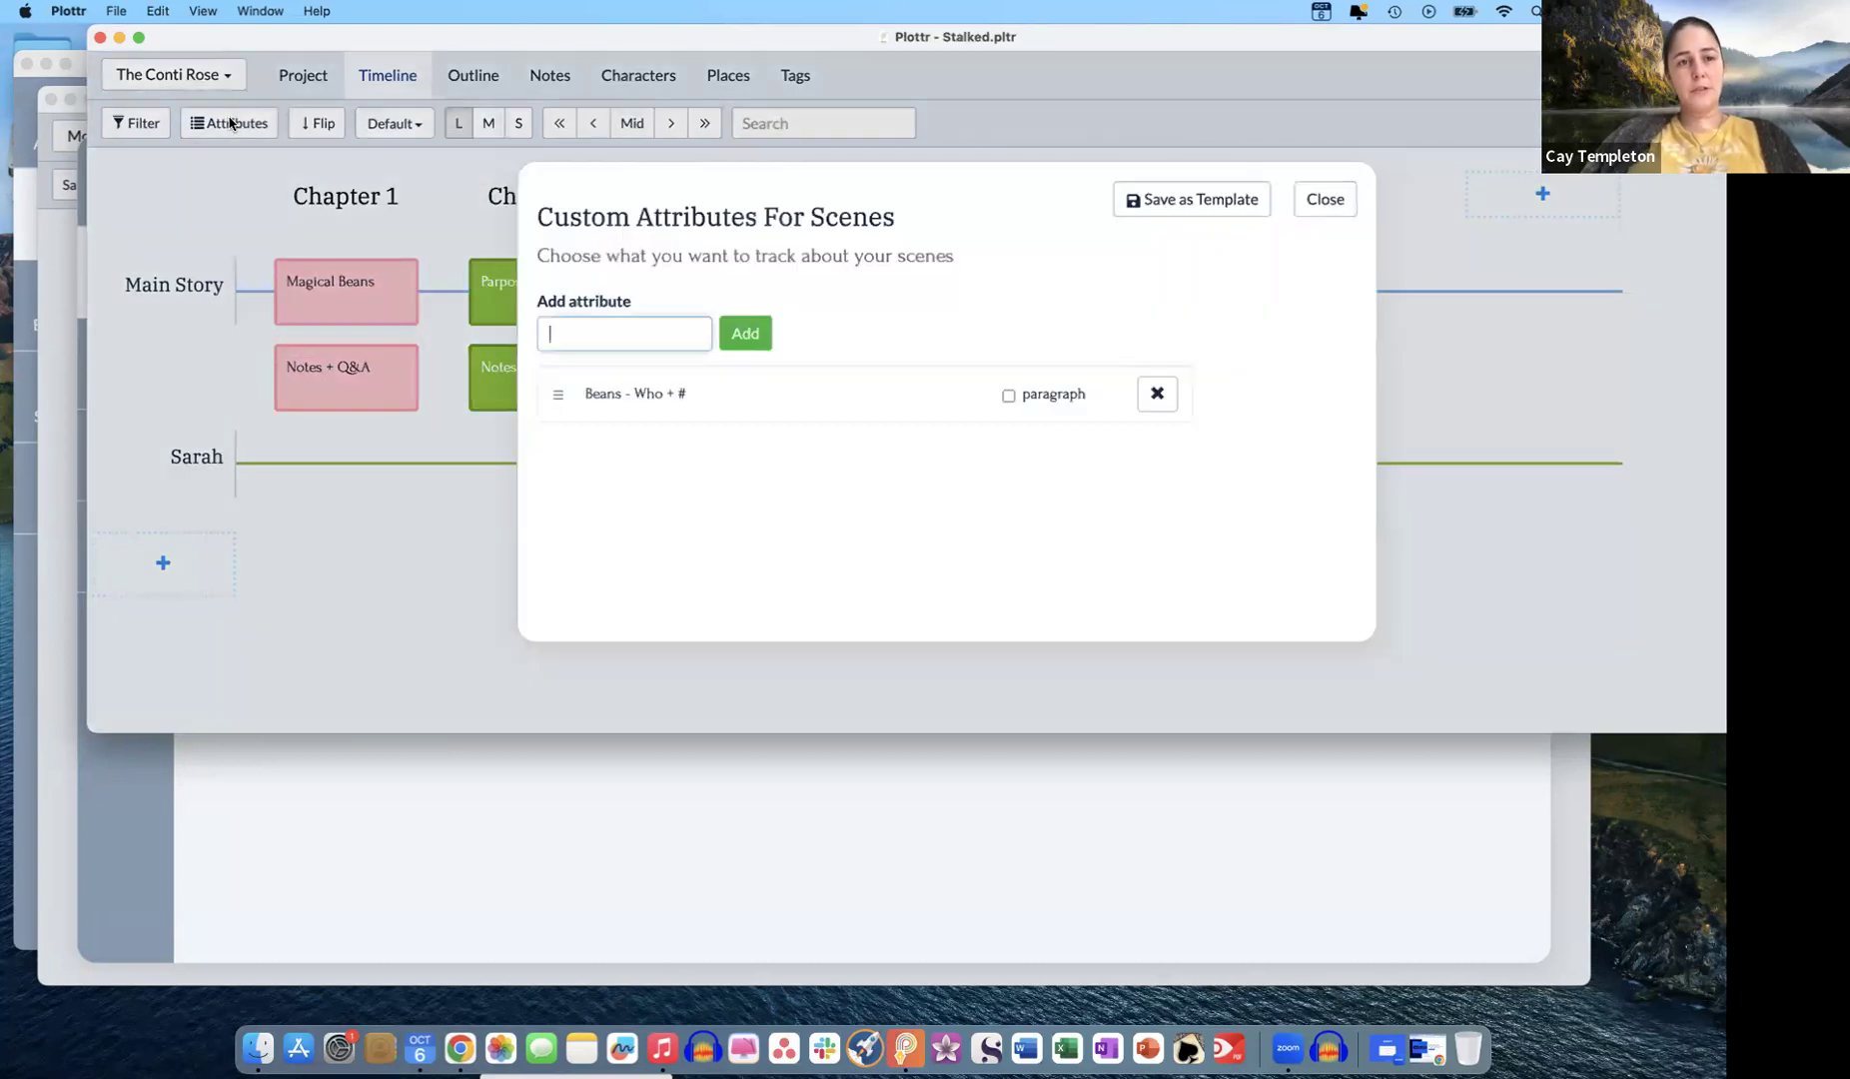
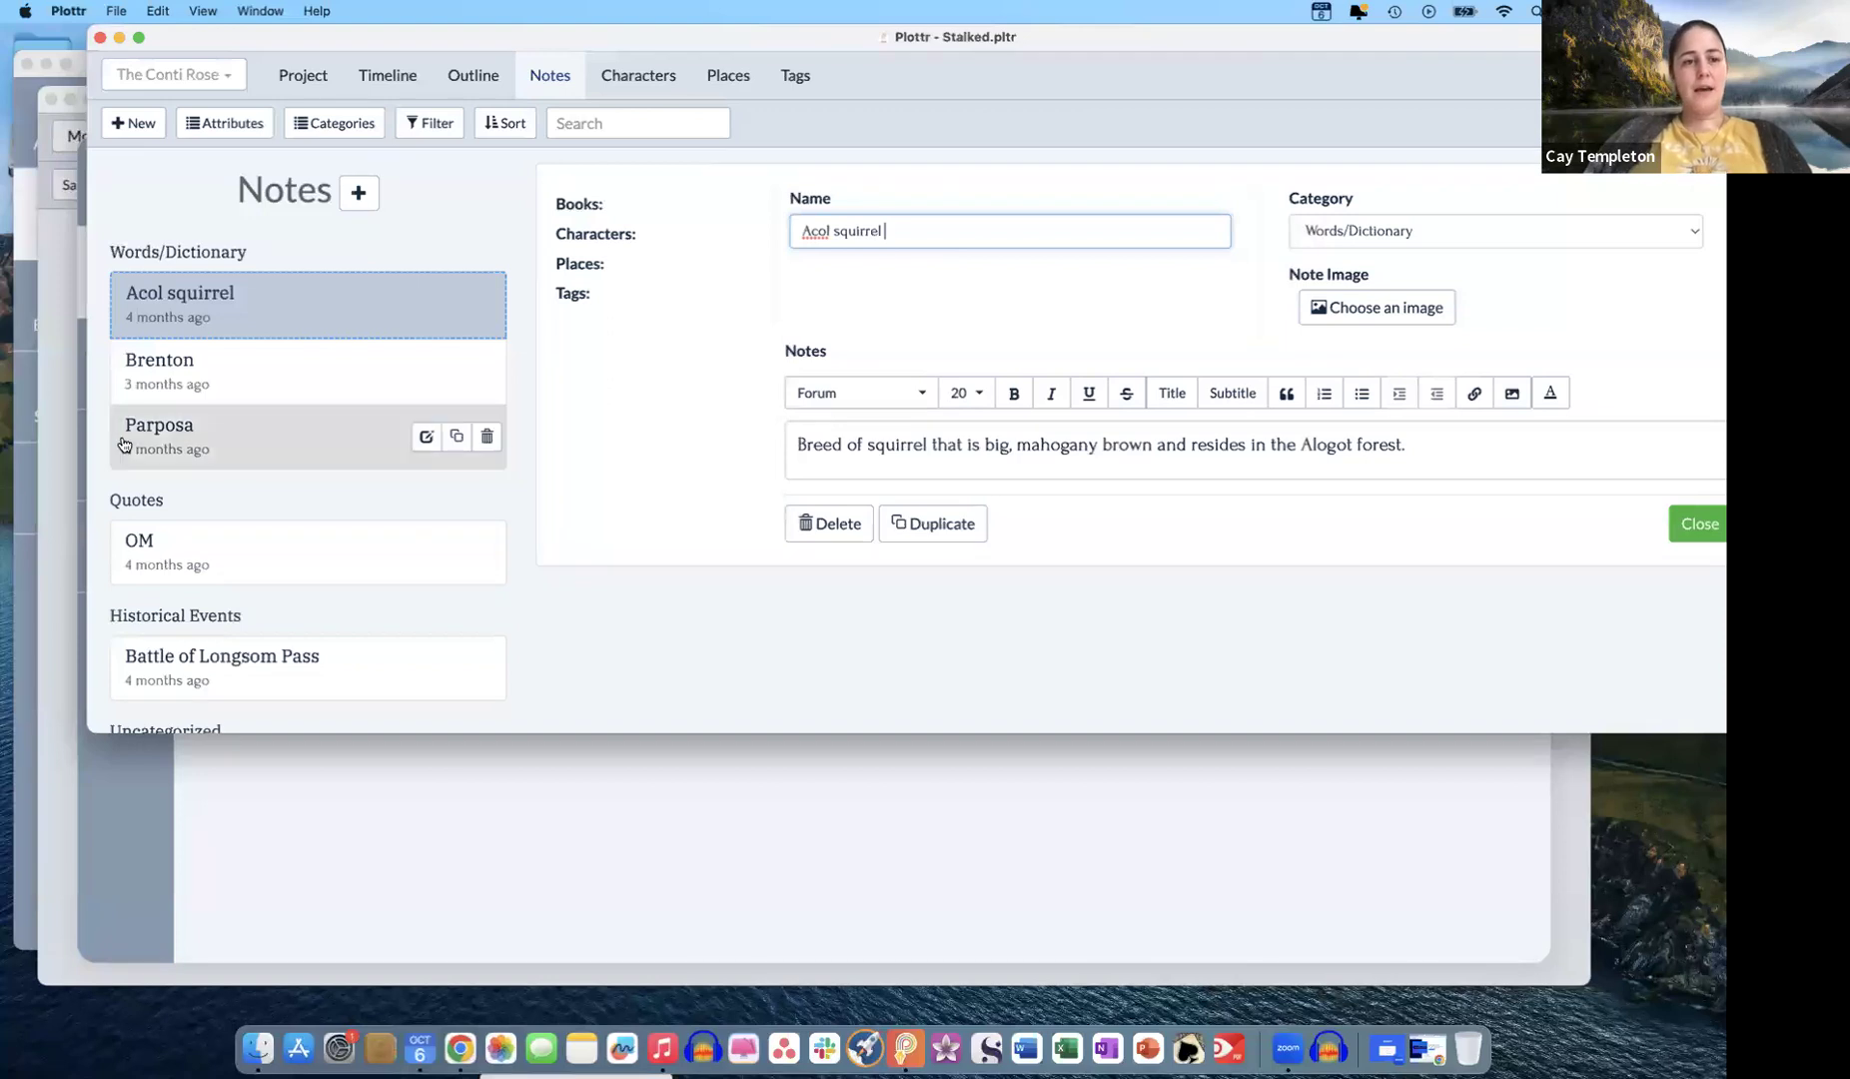
- Read through the Parposa, OM, Battle of Longsom Pass and Misc. notes and review the categories defined for notes
scroll(119, 432, "down", 2)
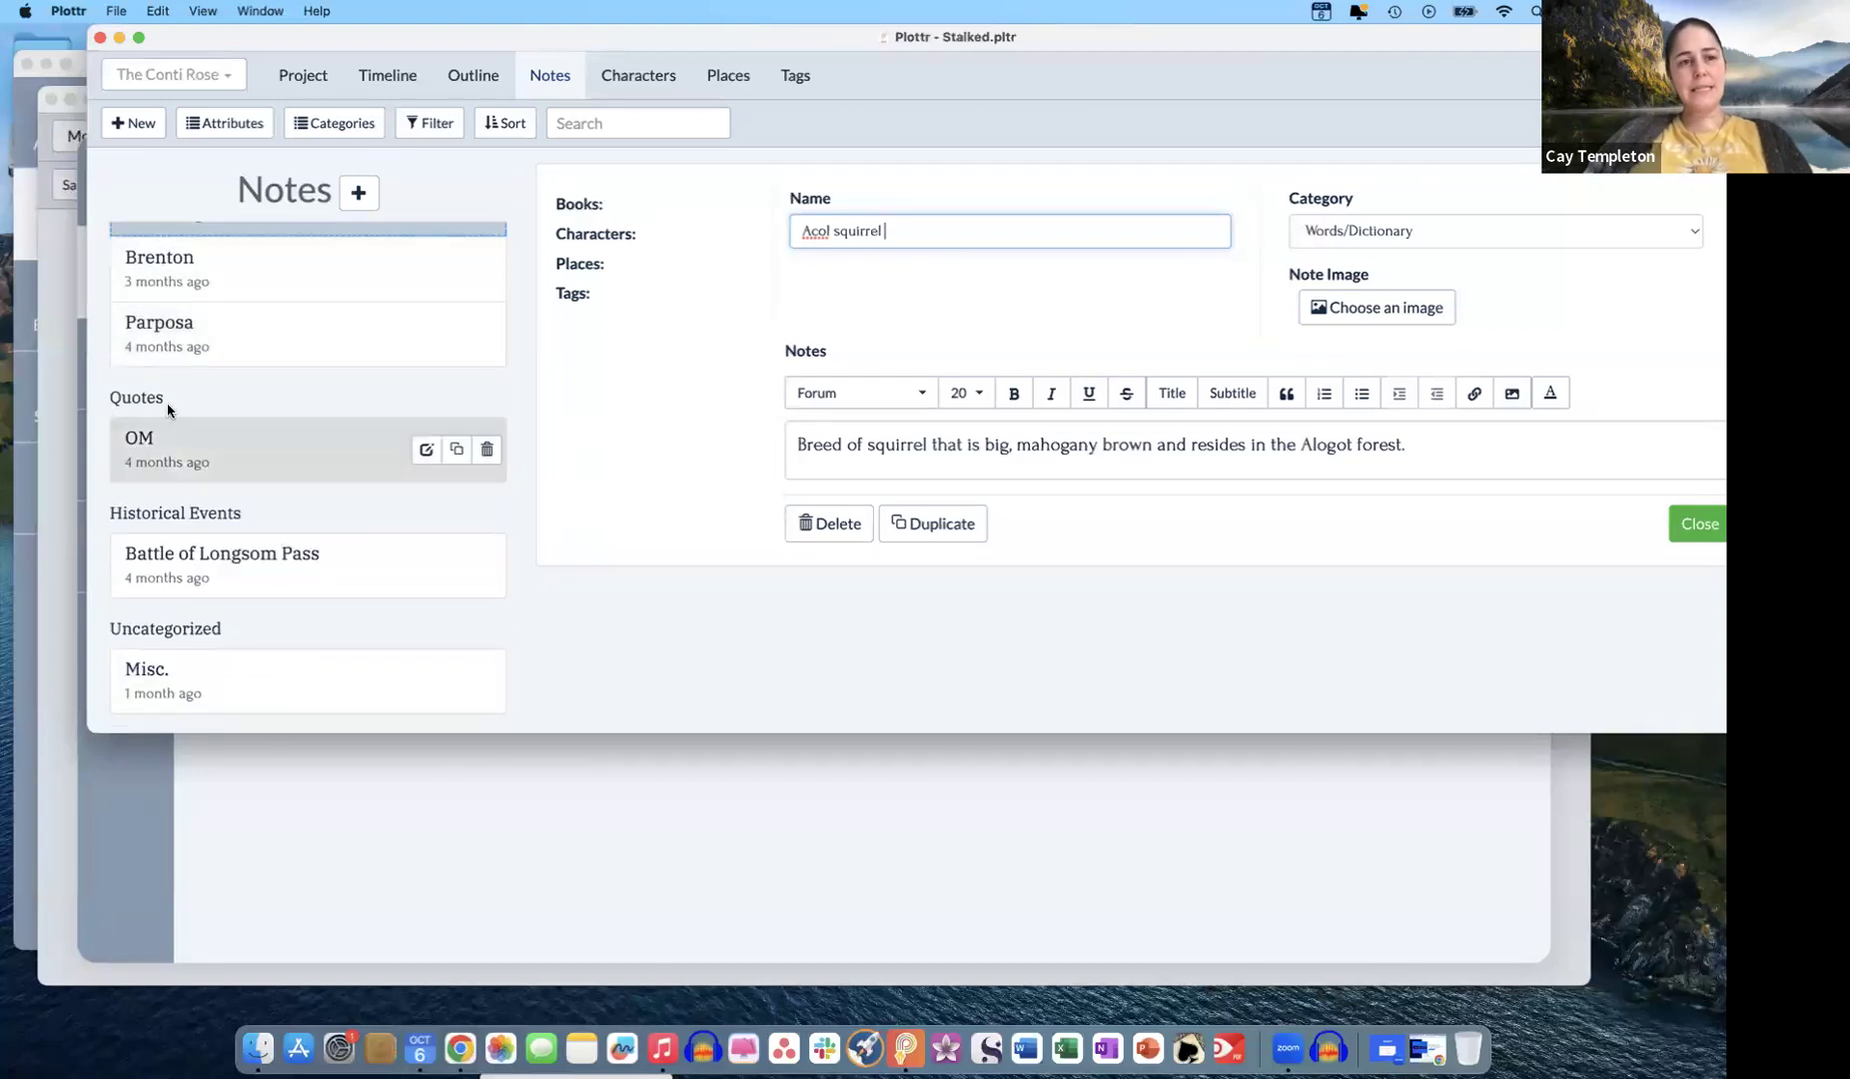
left_click(183, 345)
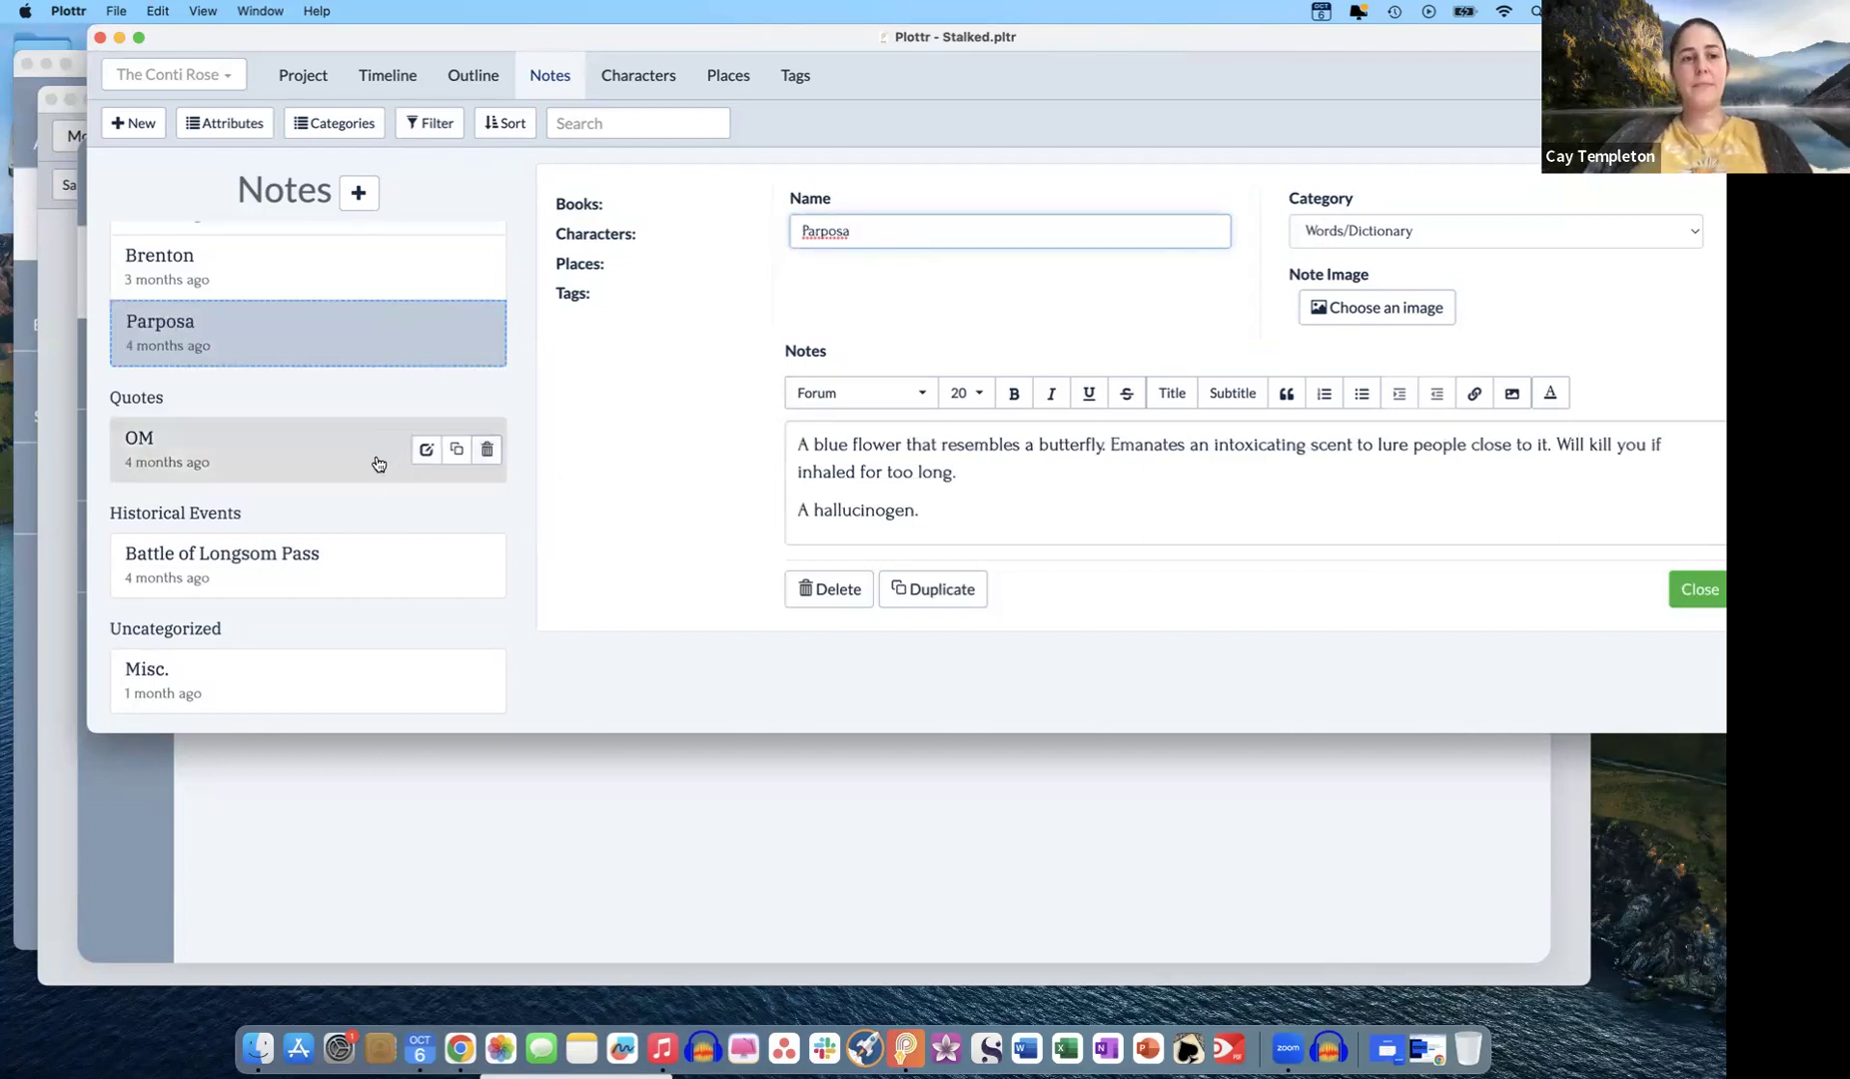
left_click(168, 446)
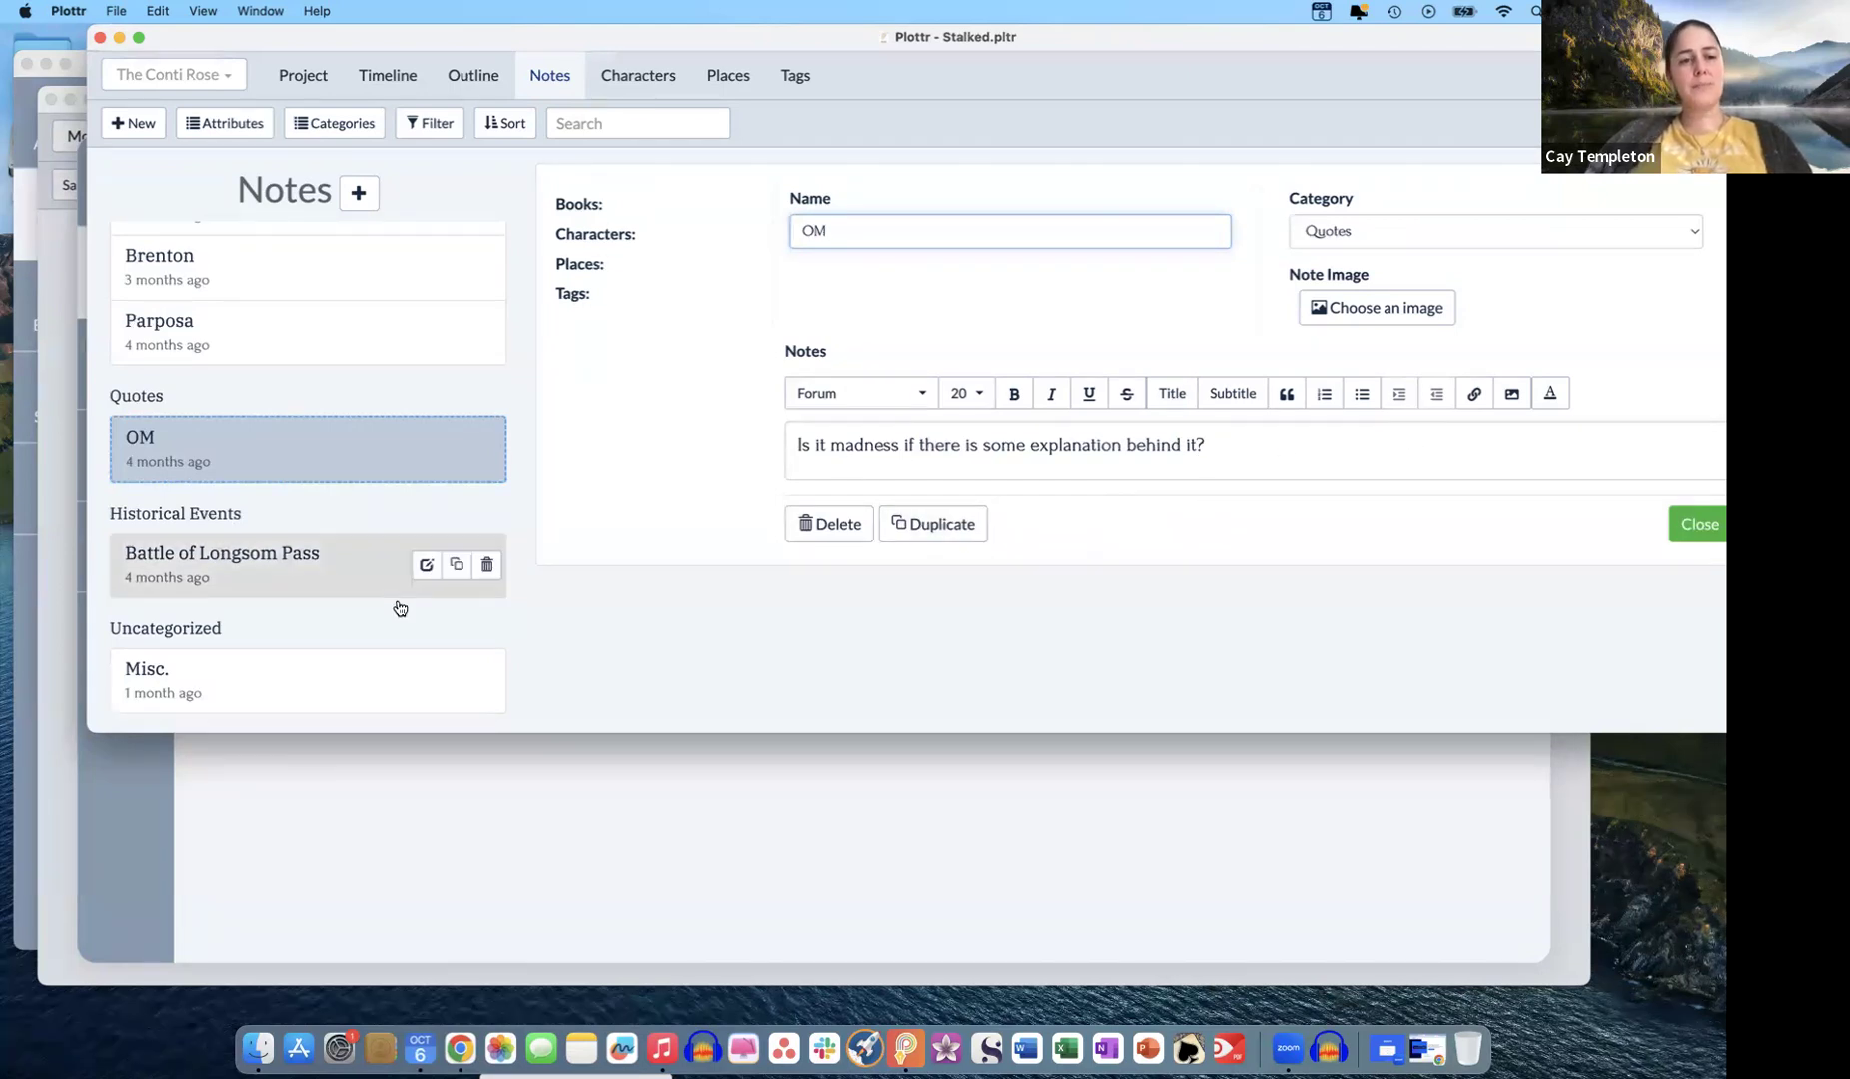
left_click(287, 569)
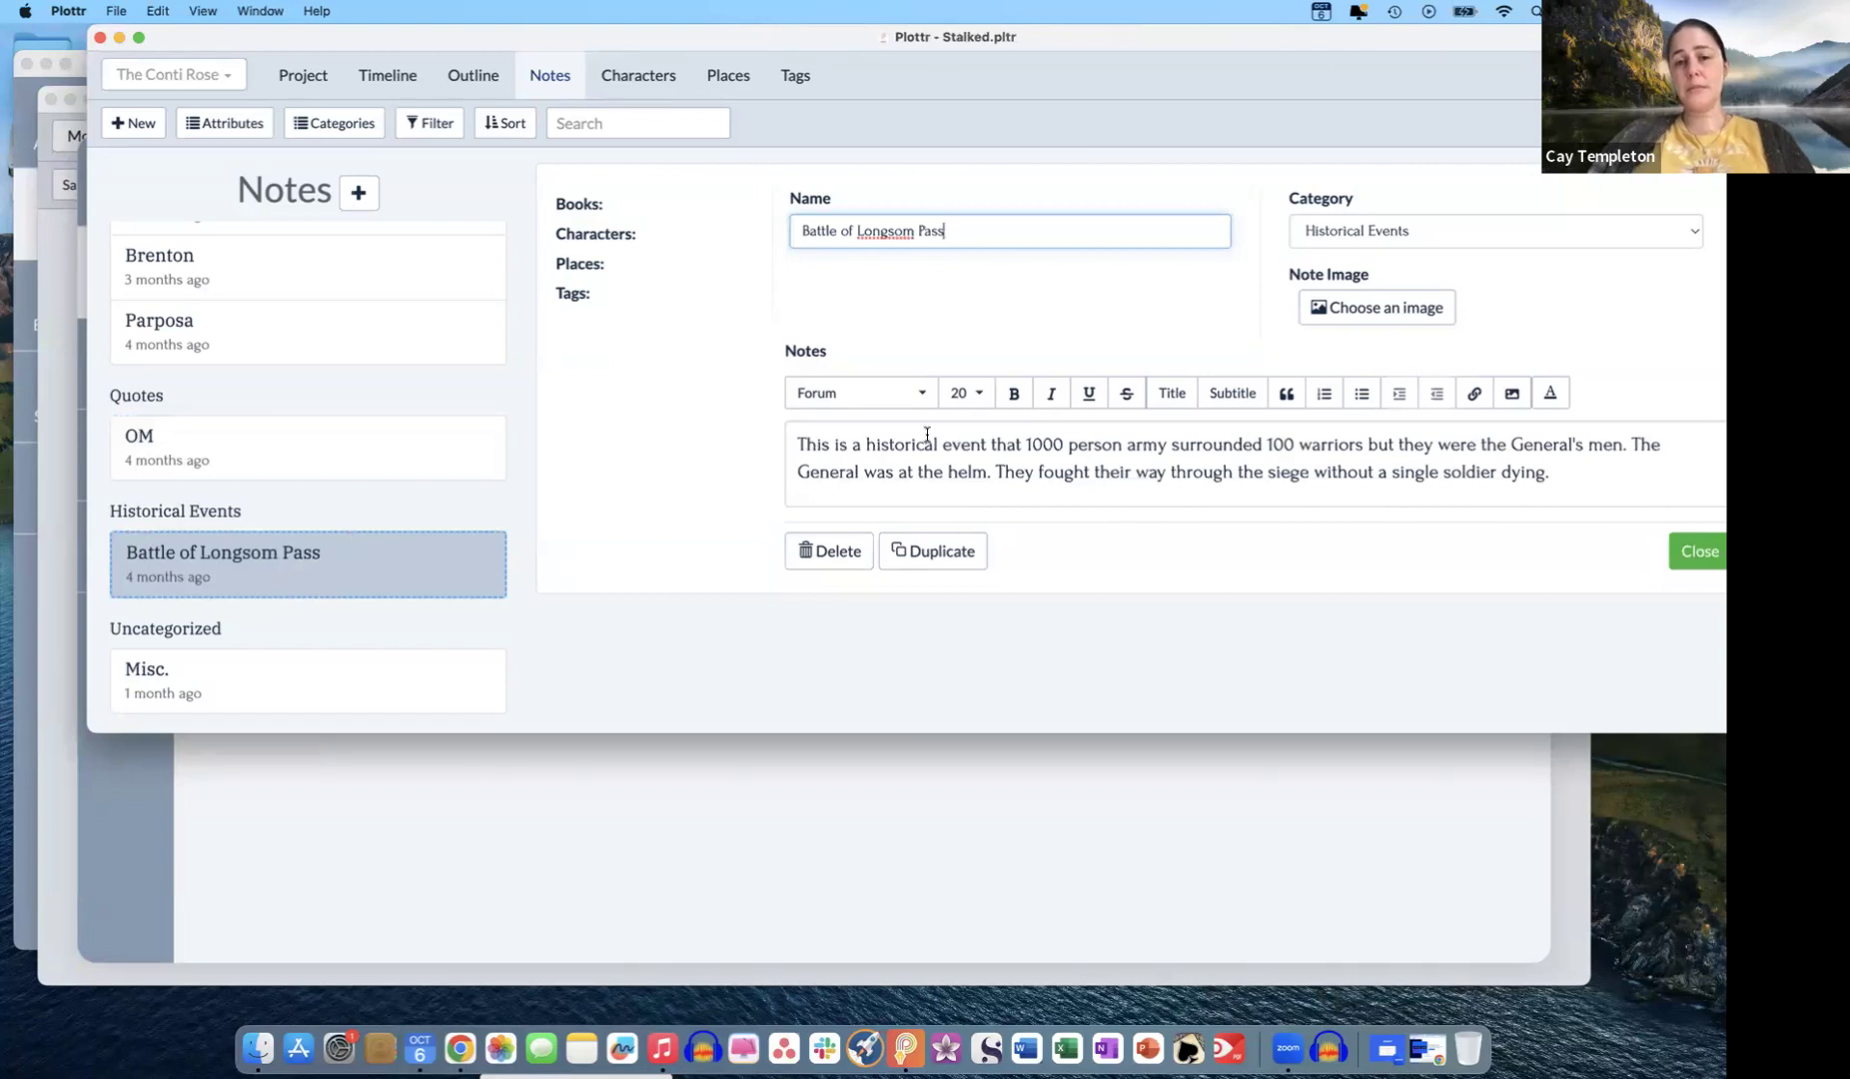
left_click(231, 681)
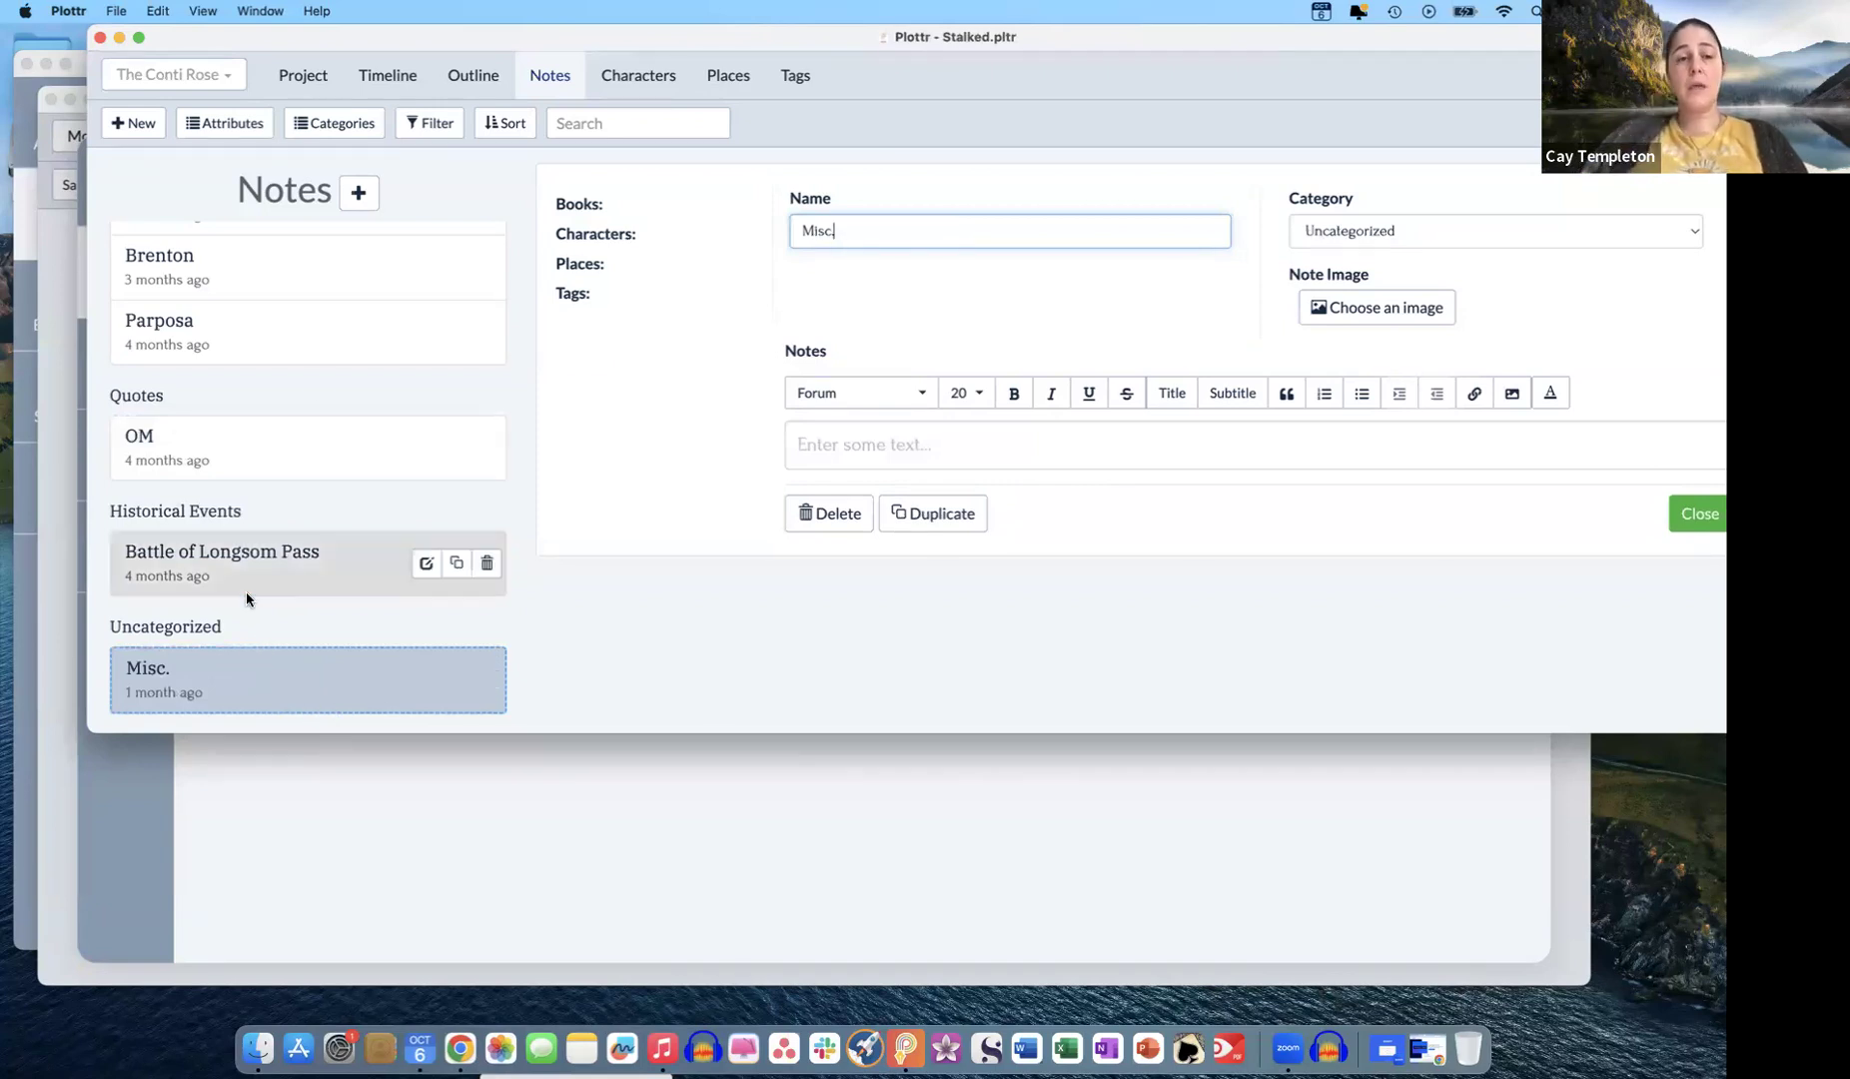
scroll(303, 396, "up", 3)
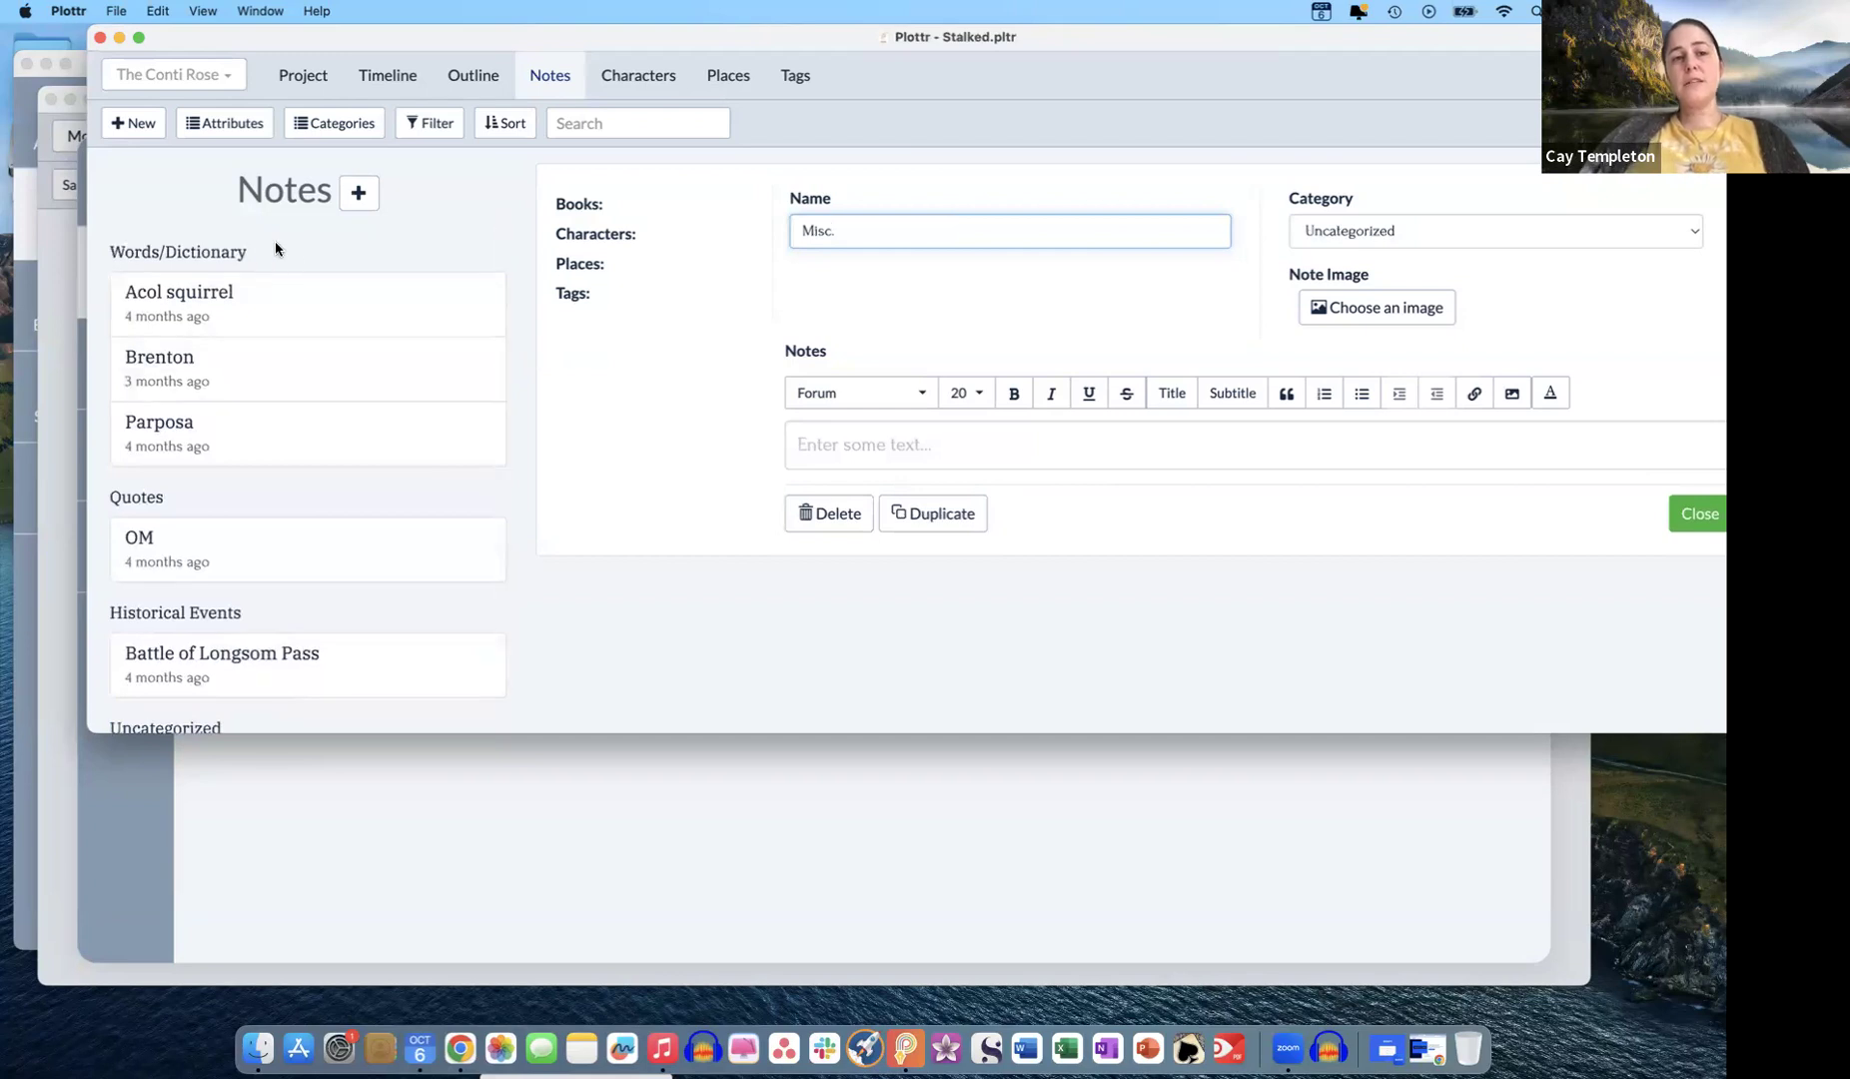
left_click(342, 128)
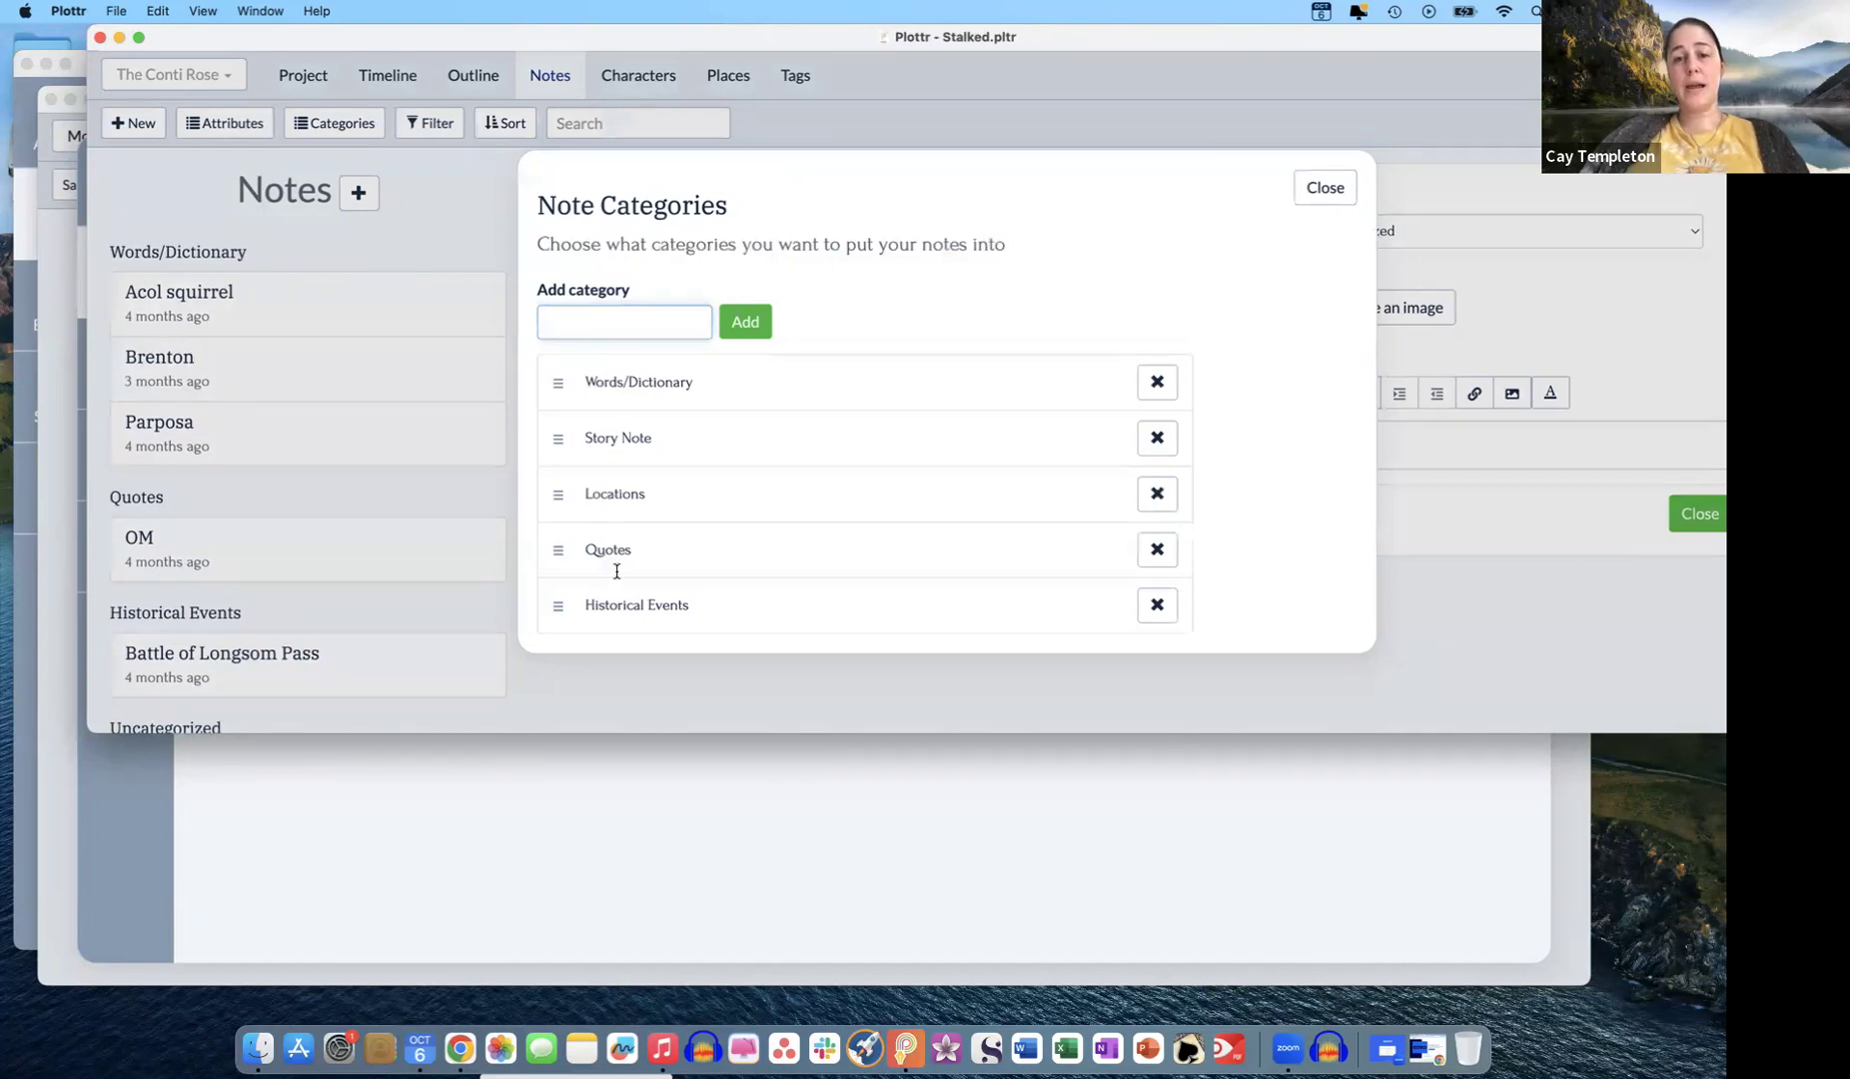
left_click(1335, 187)
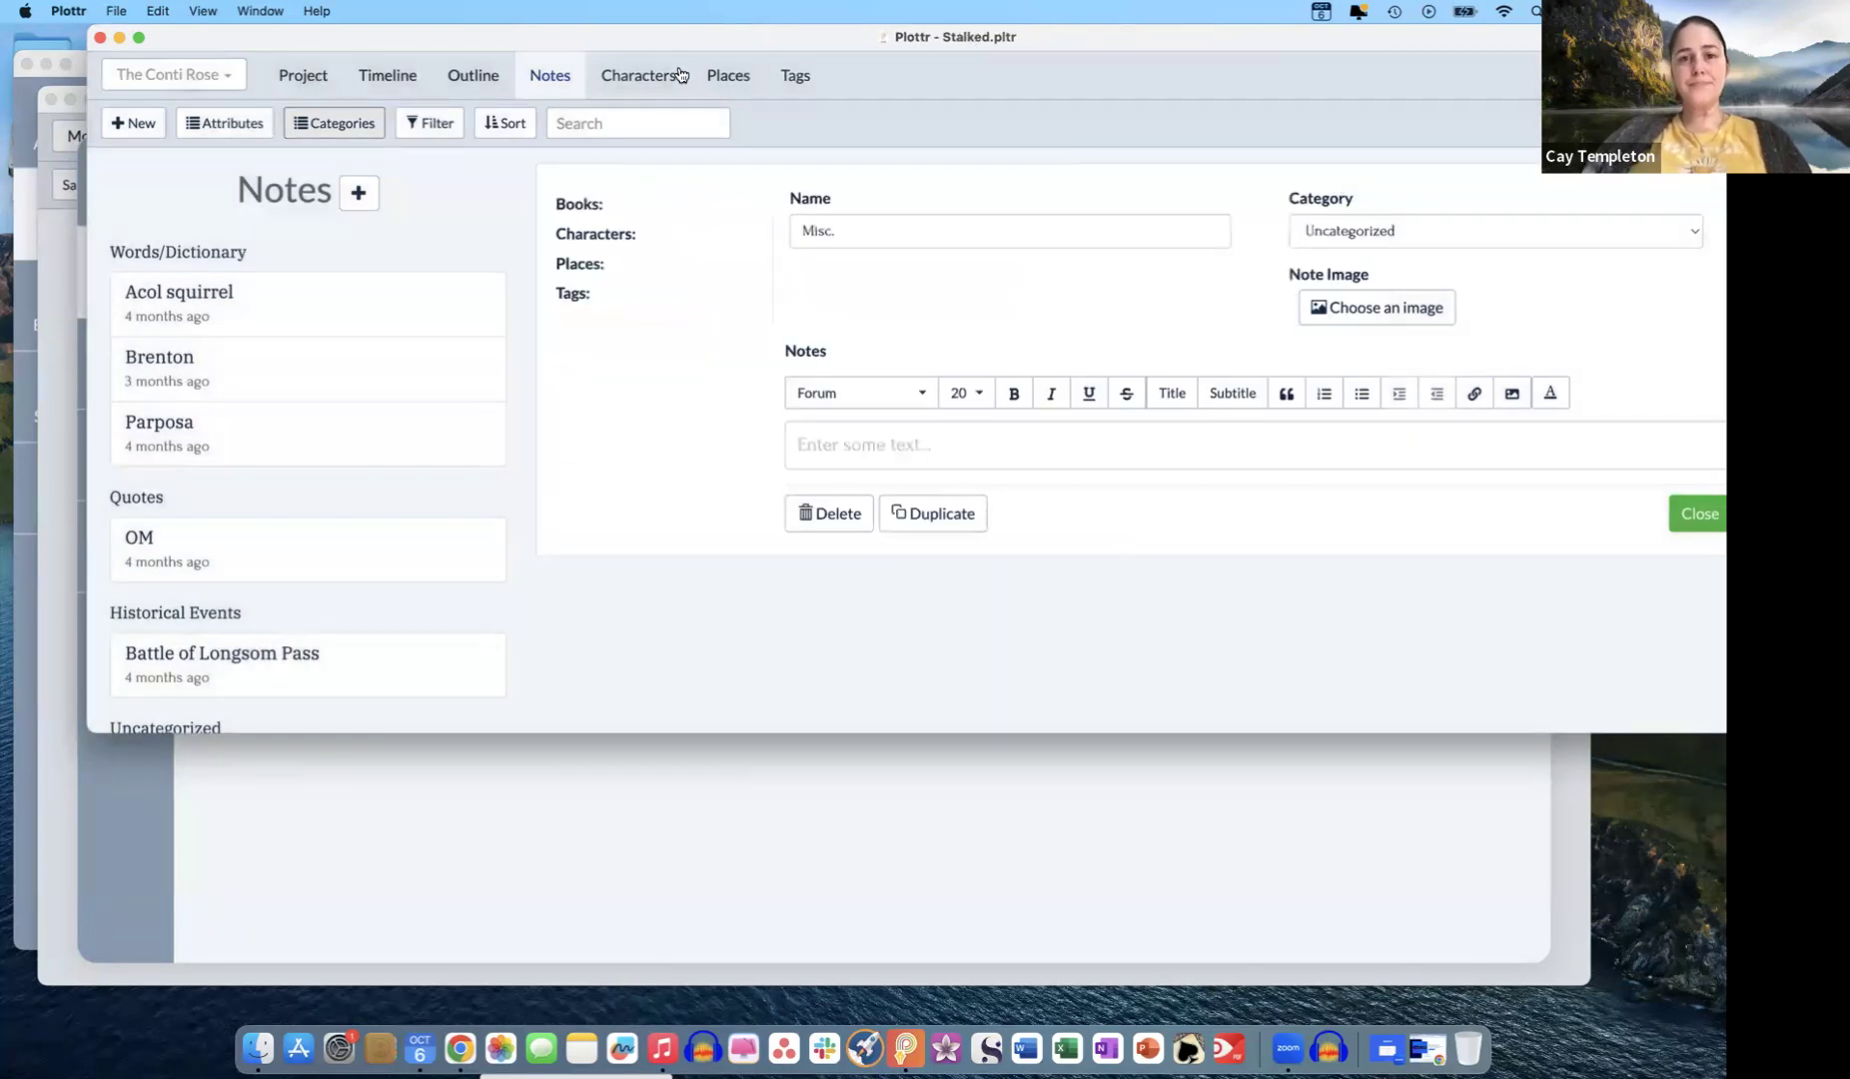
- Open the Stalked: The Eastern Passage timeline from the series' books and check the starter templates offered for its Chapter 1 scene
left_click(293, 78)
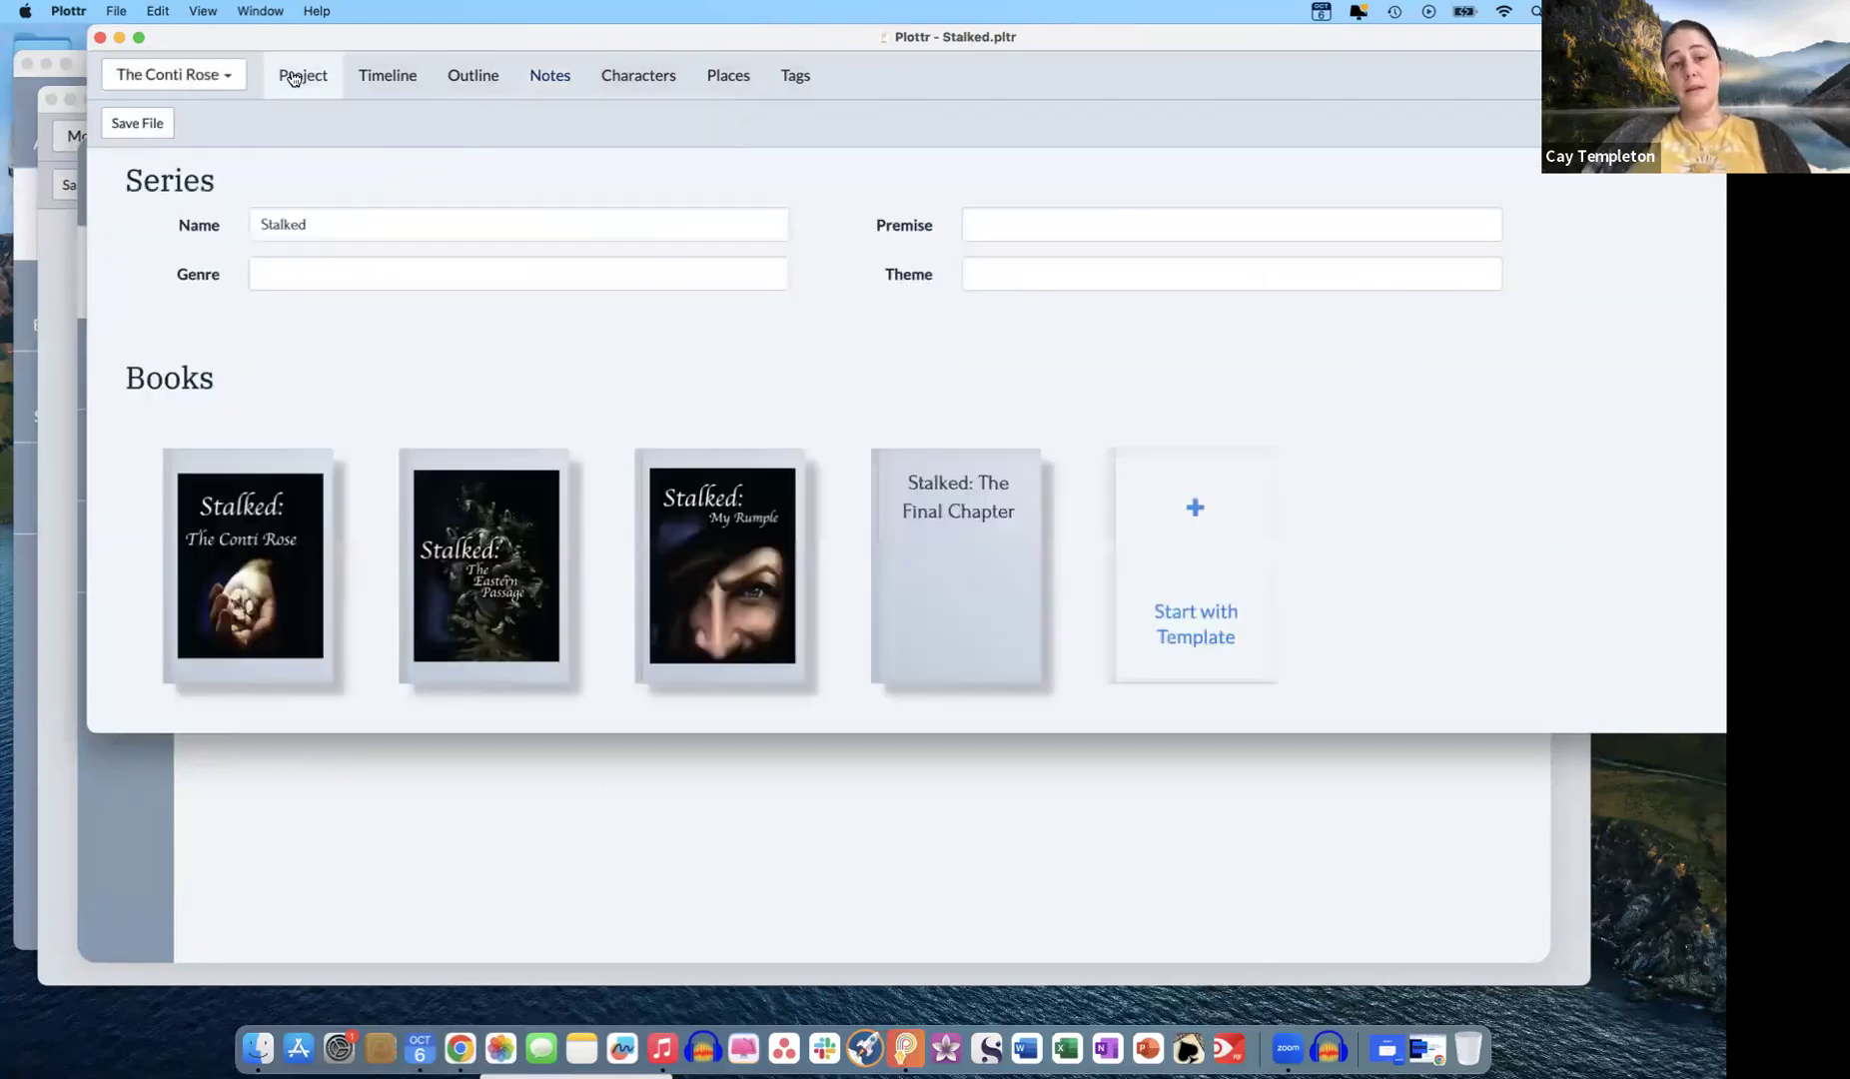
mouse_move(481, 576)
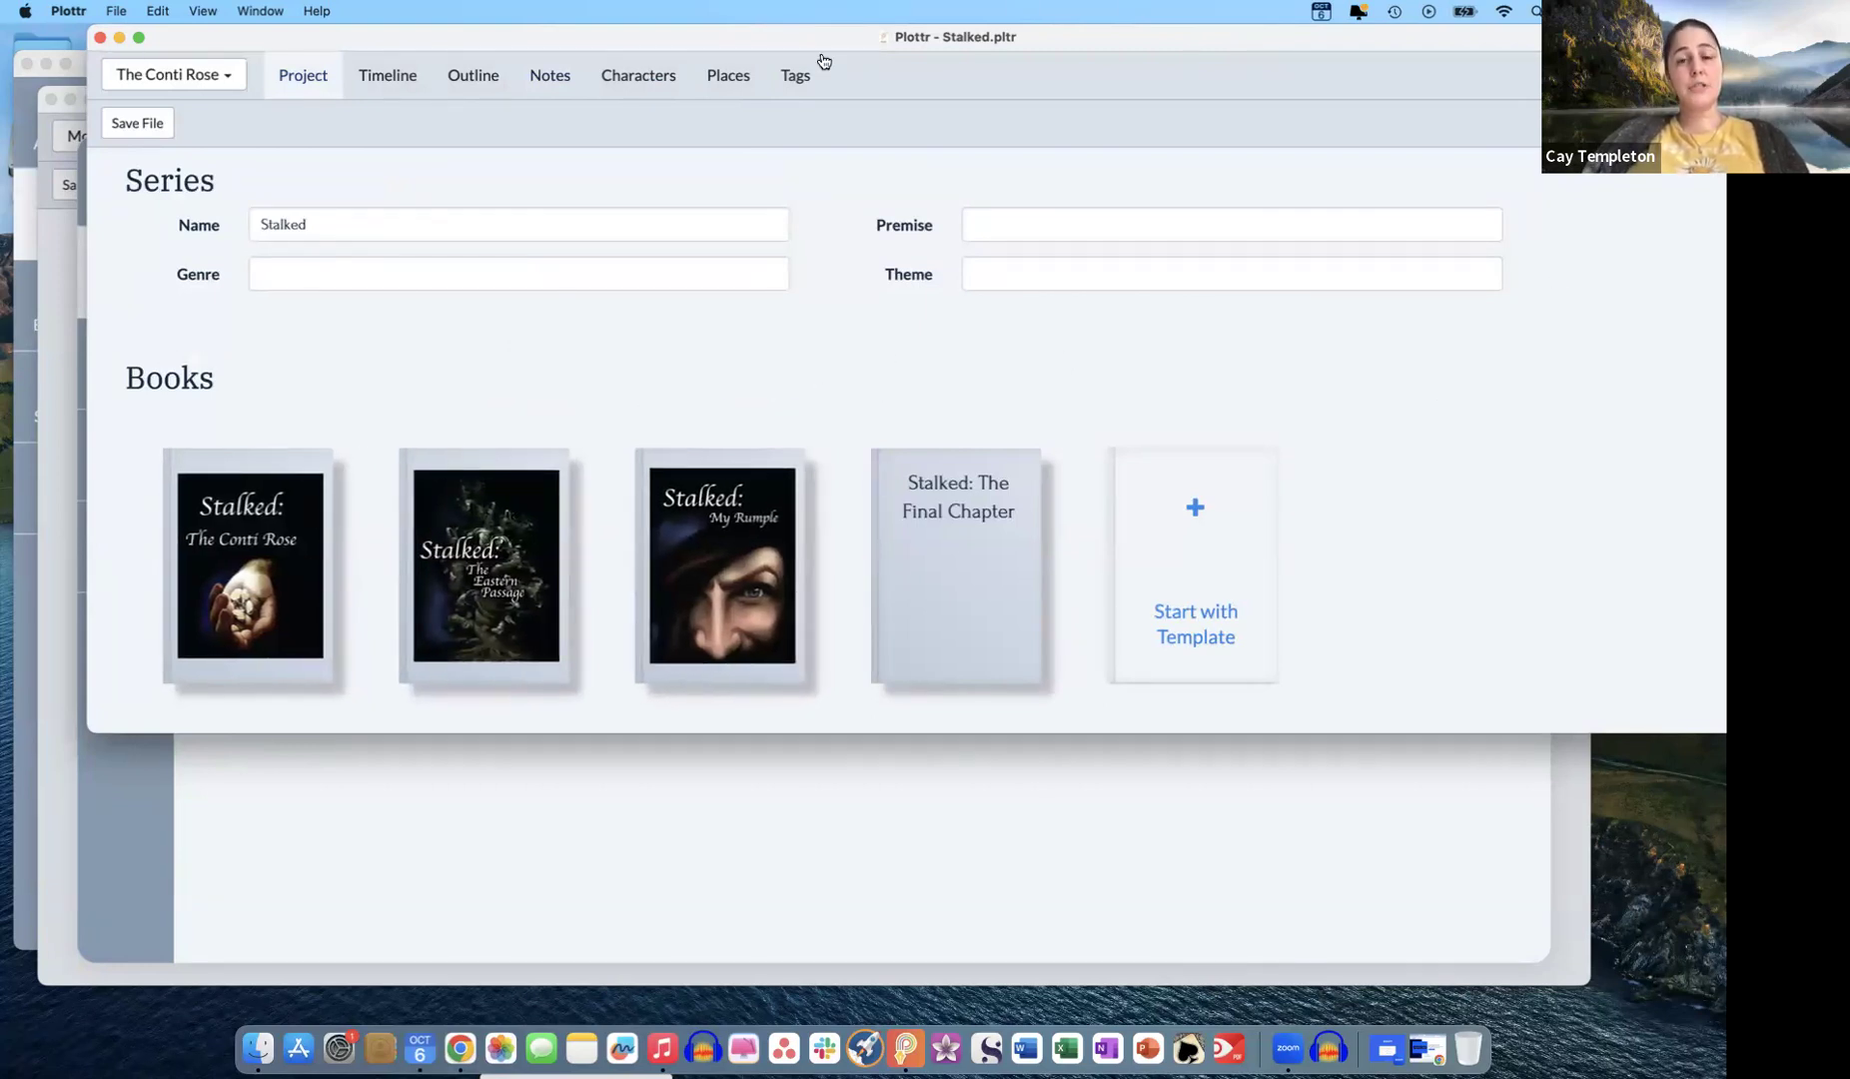
left_click(492, 583)
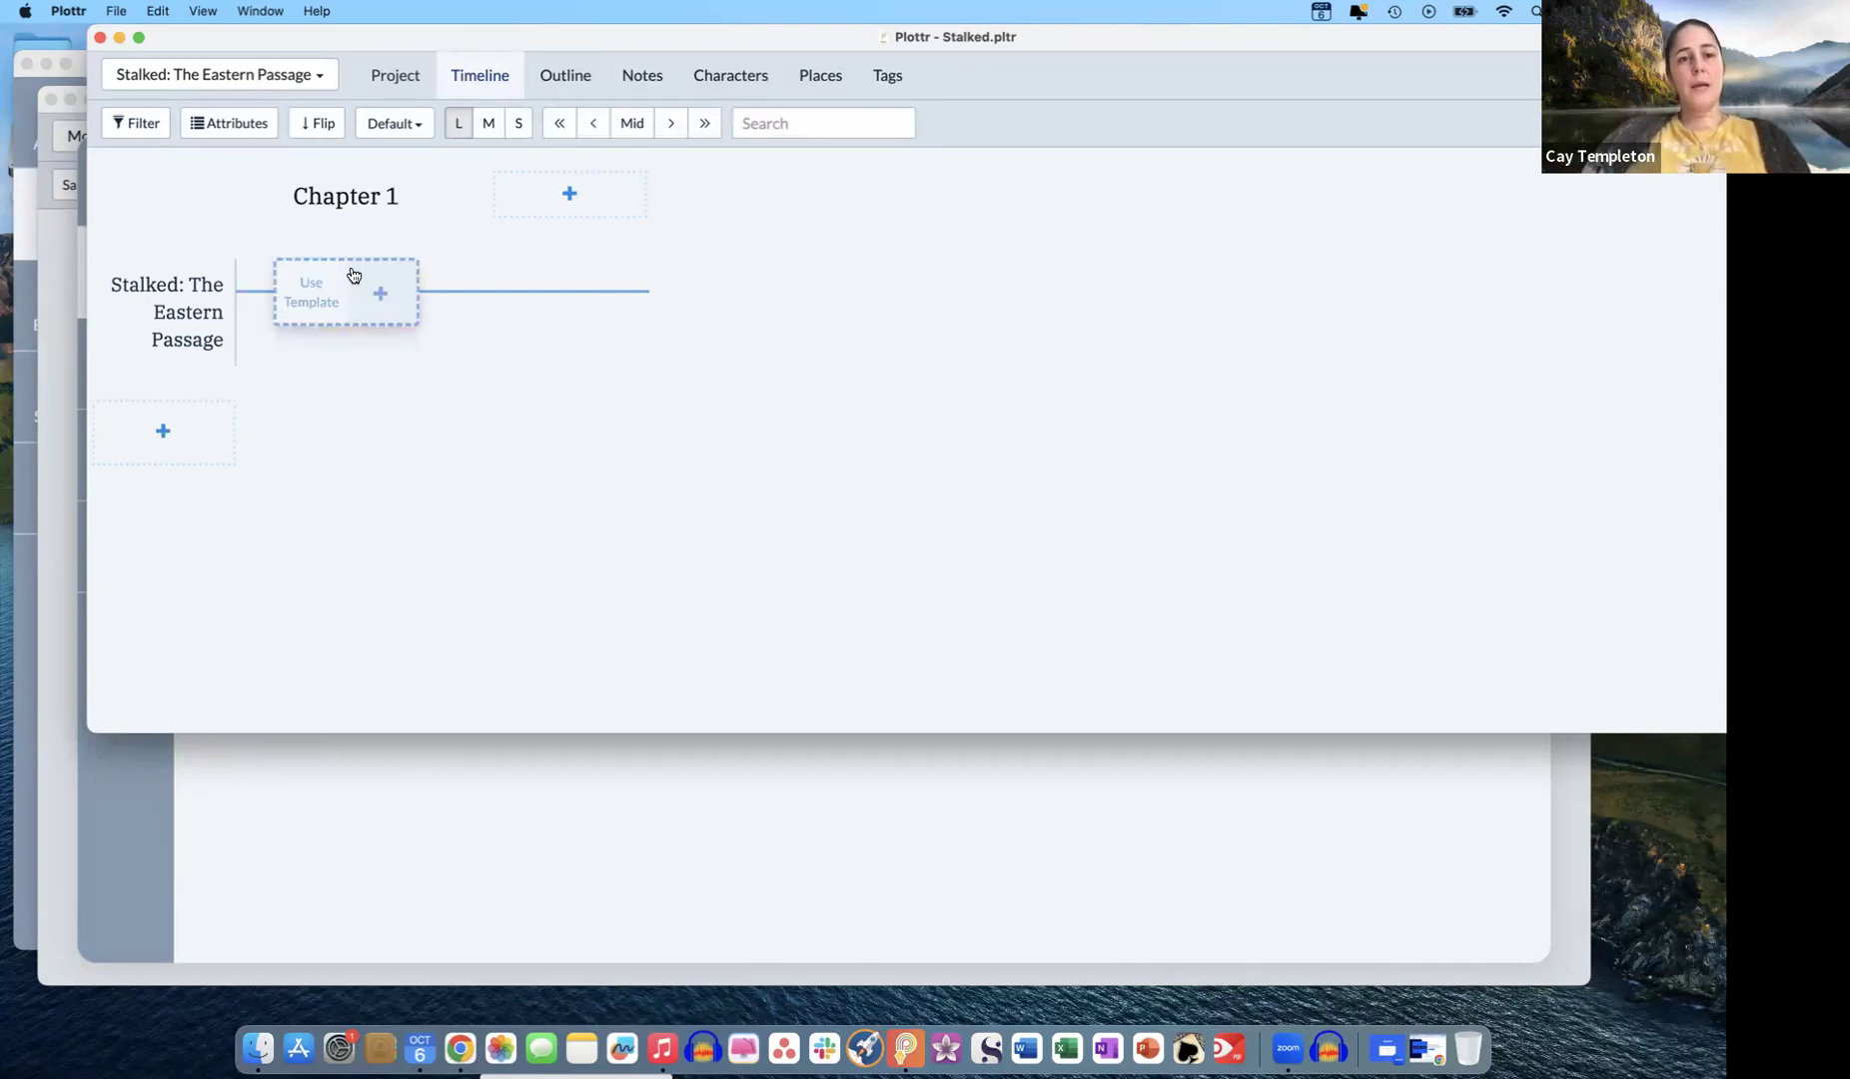
left_click(329, 296)
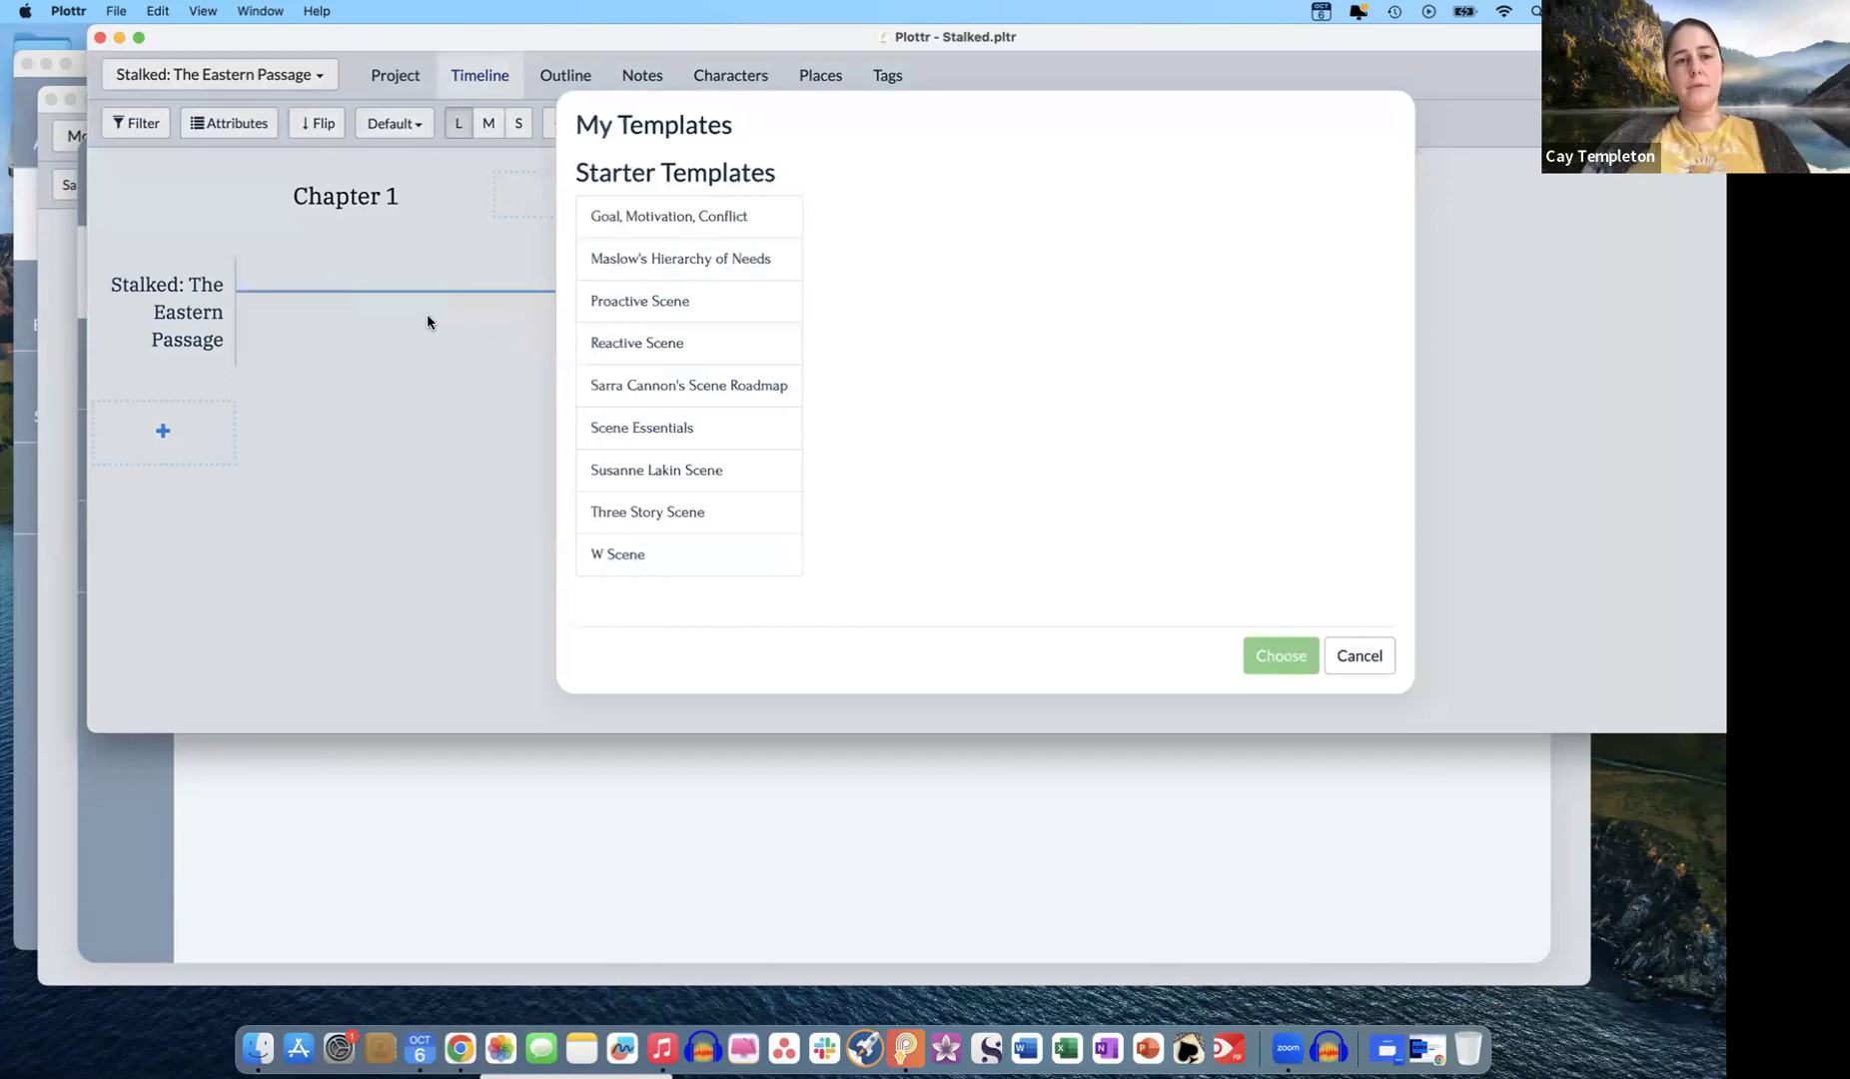
left_click(1360, 655)
mouse_move(402, 267)
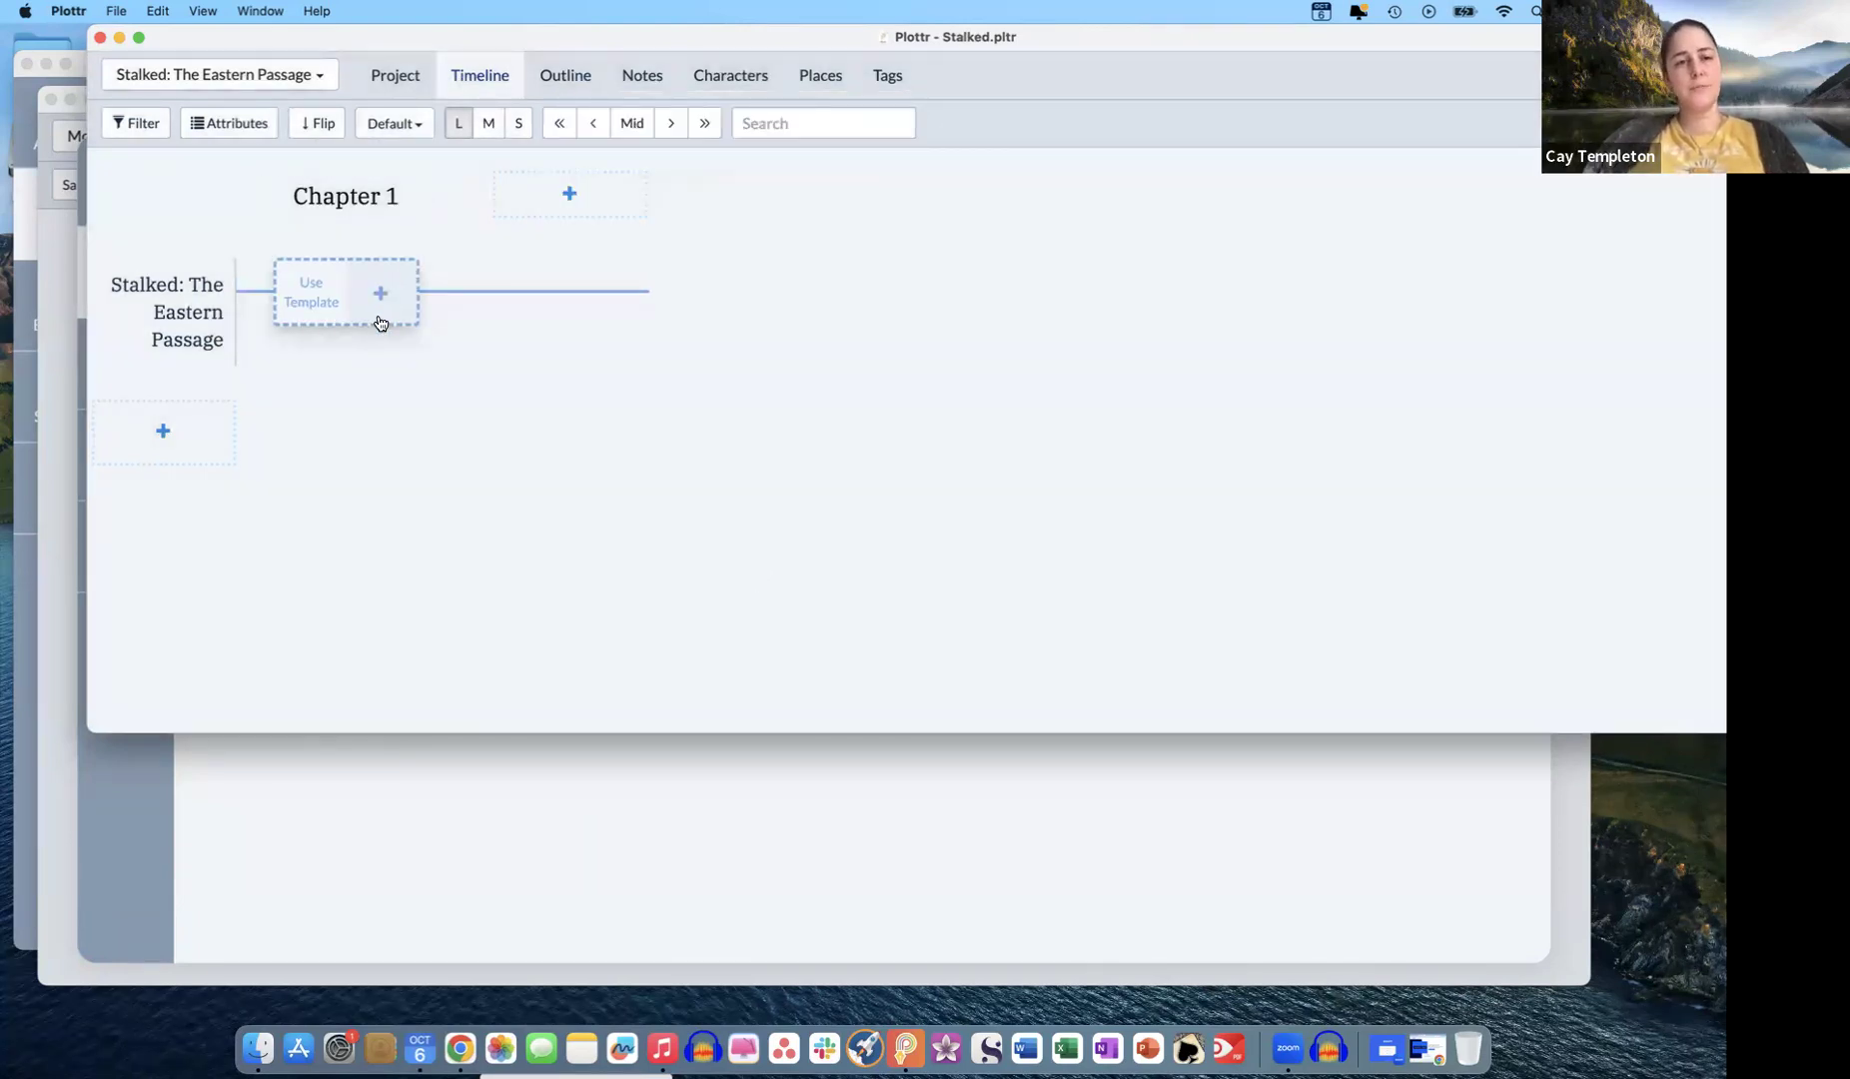
- Add a blank scene card titled "Yes" to Chapter 1 of the Stalked: The Eastern Passage plotline
left_click(380, 294)
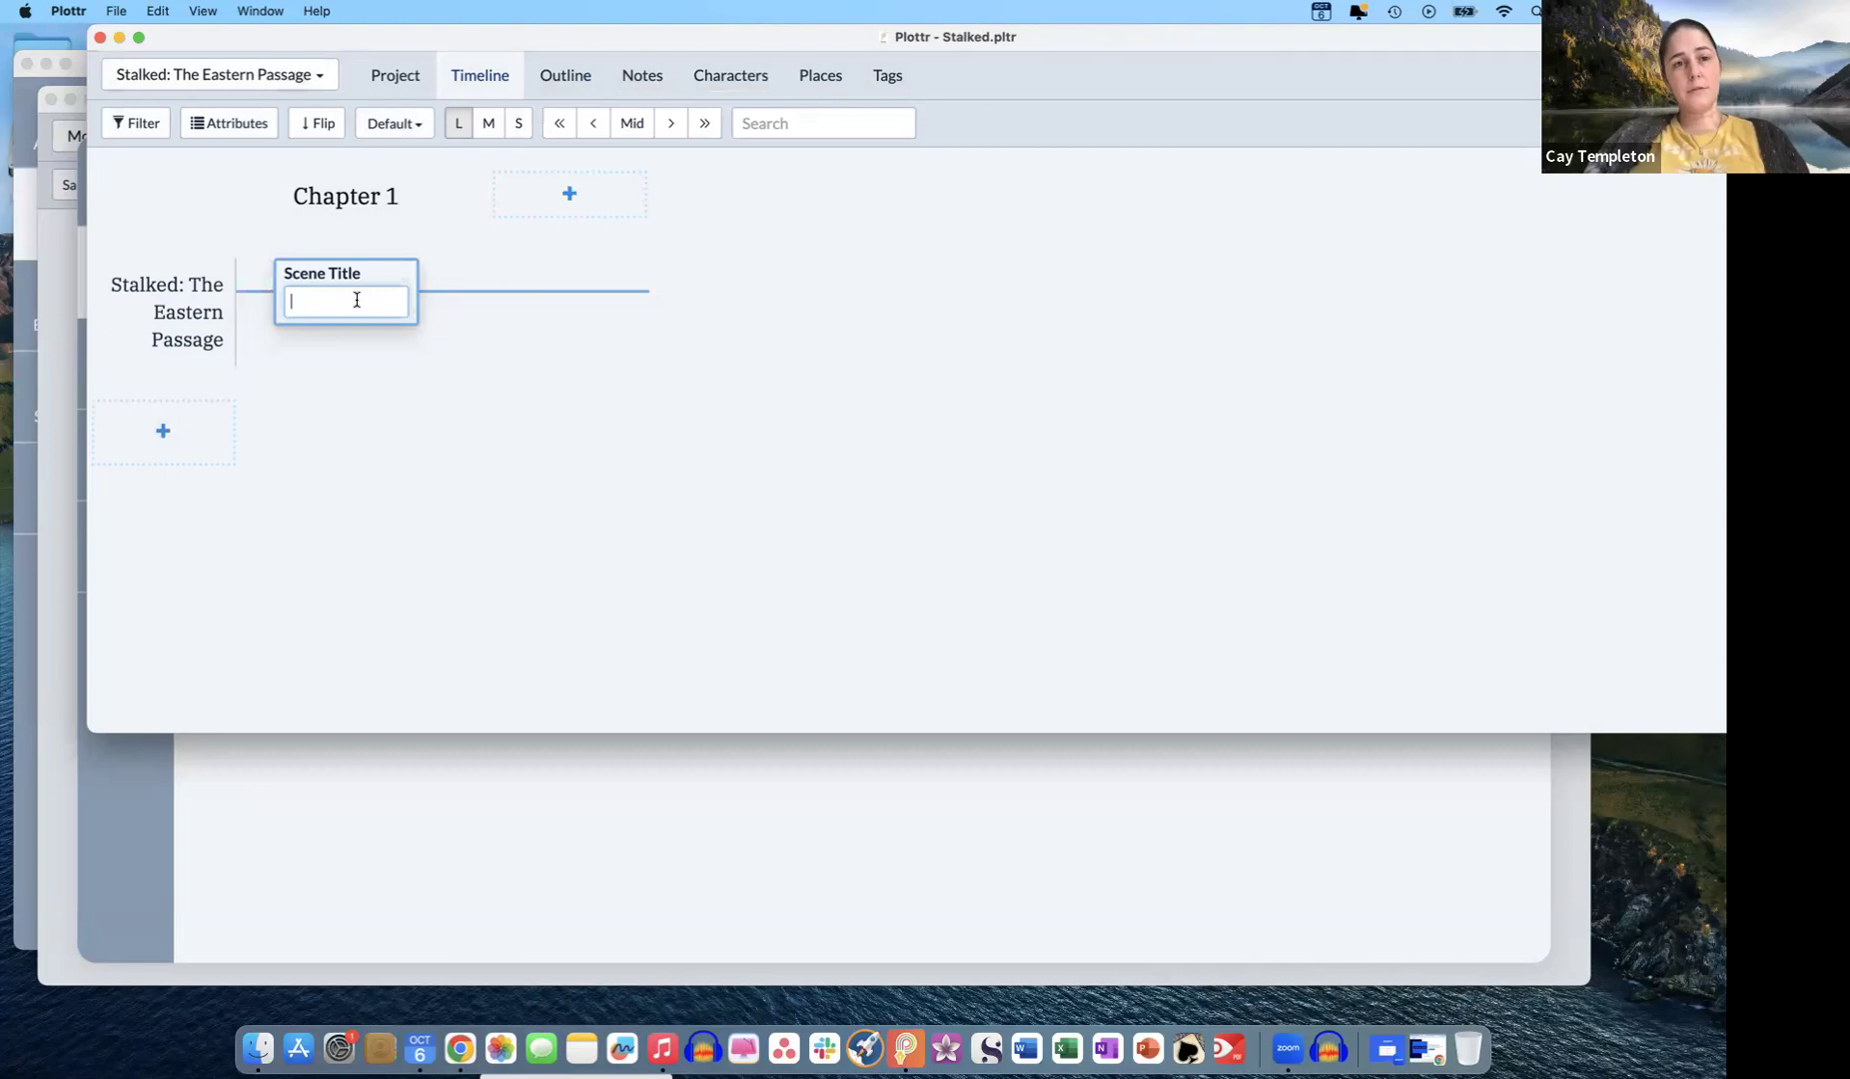
type("Yes")
key("Return")
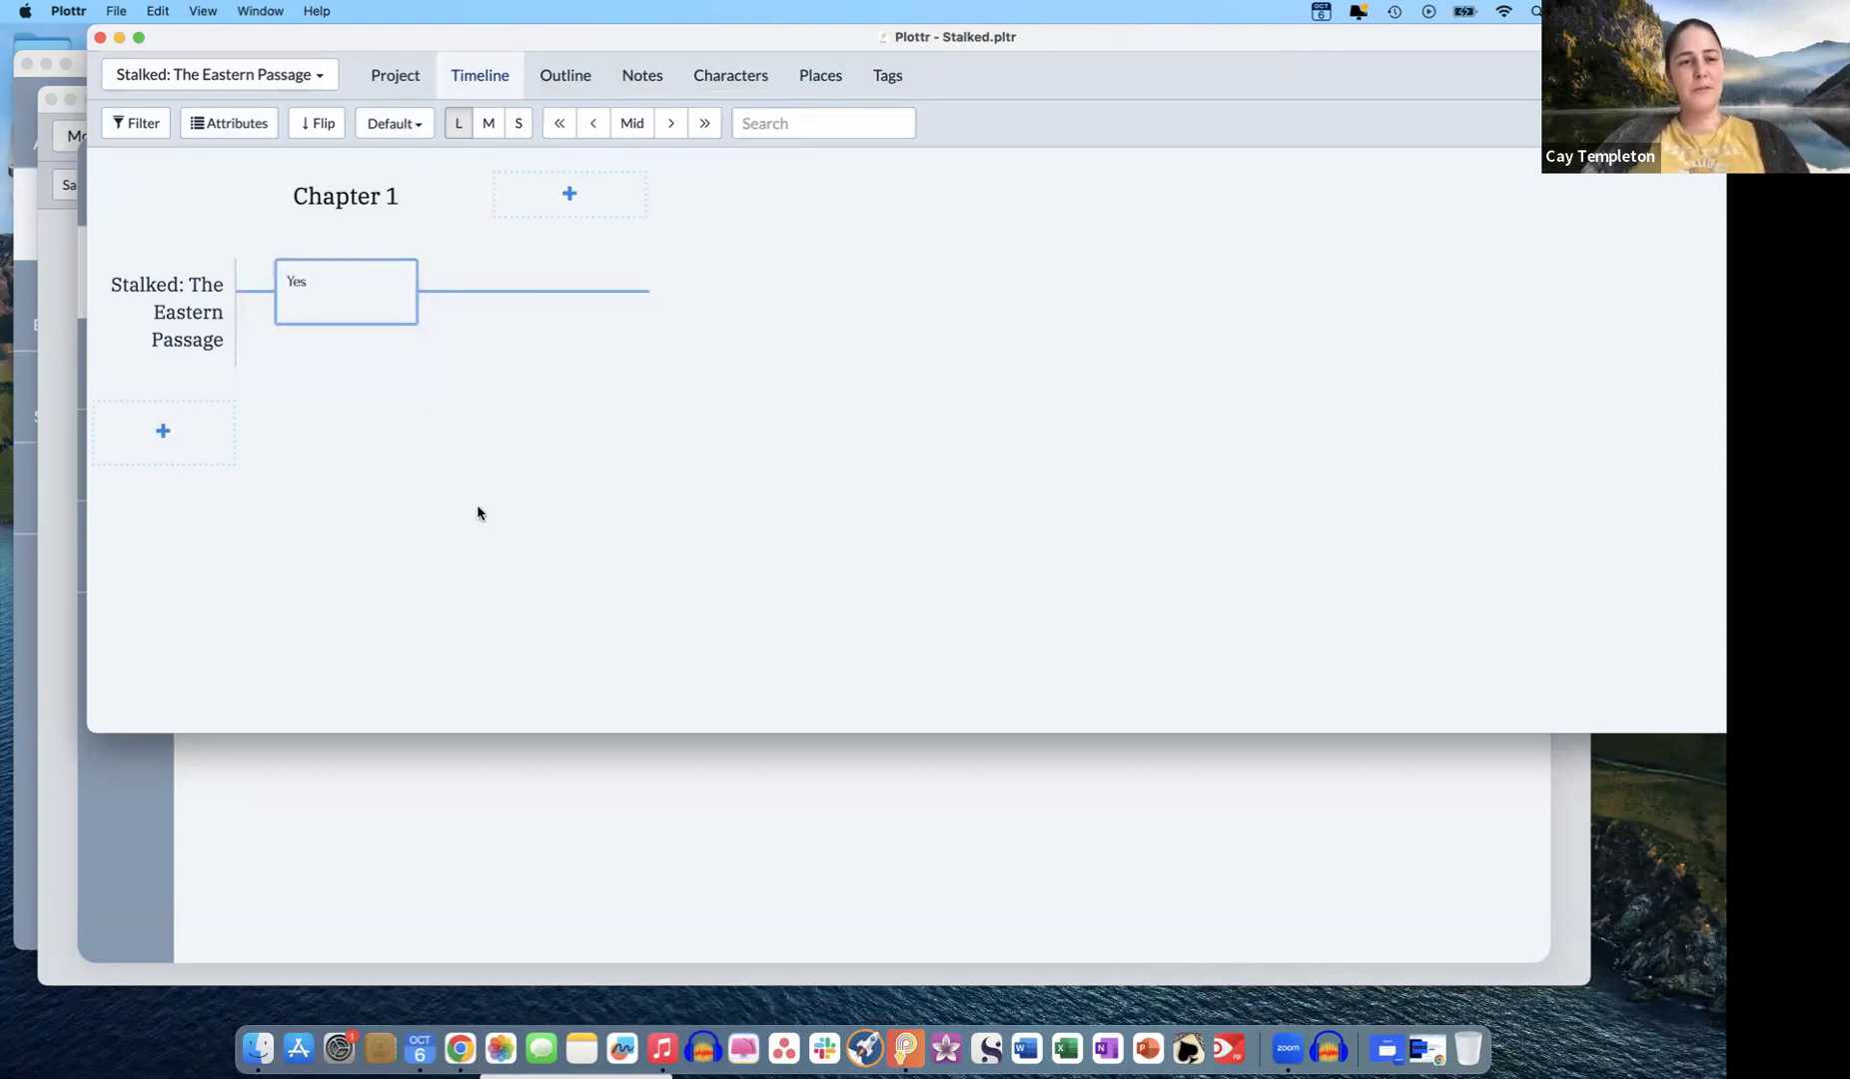
- Open the Yes scene card and show the list of characters available to attach to it
left_click(342, 304)
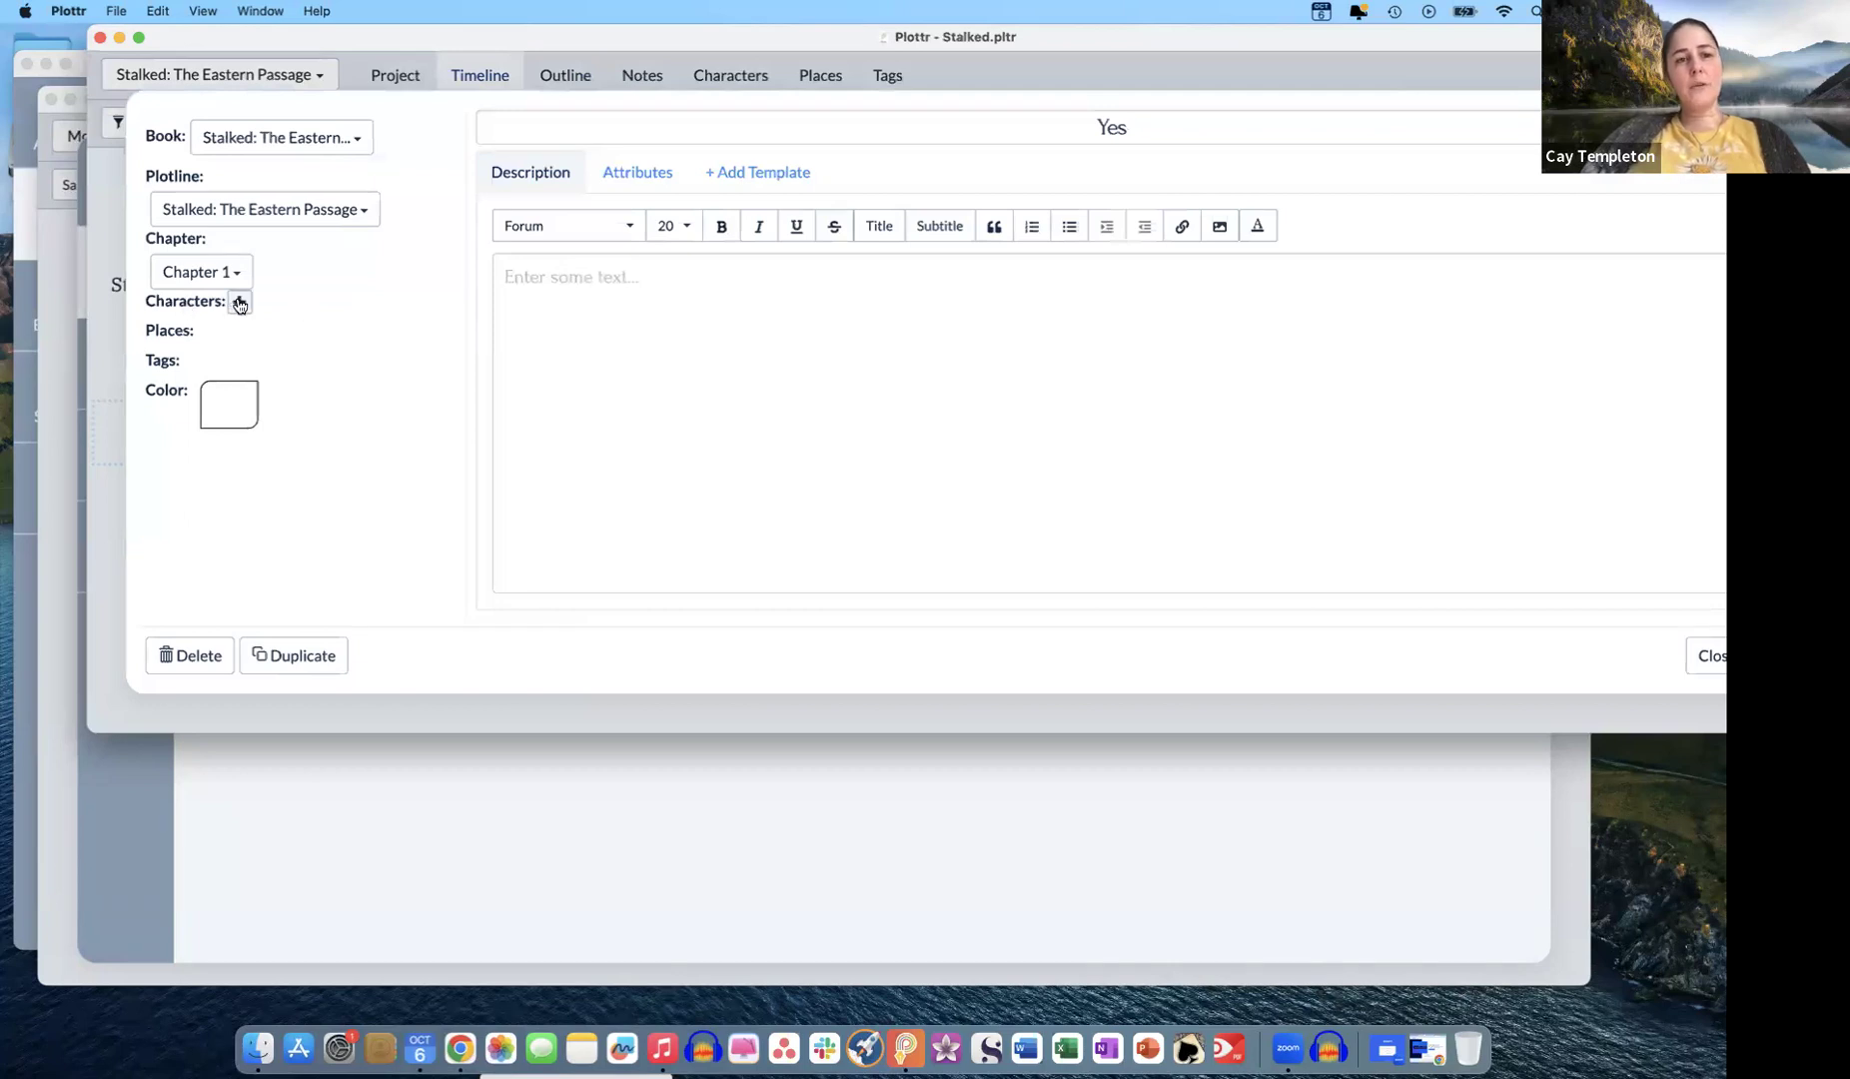
left_click(240, 304)
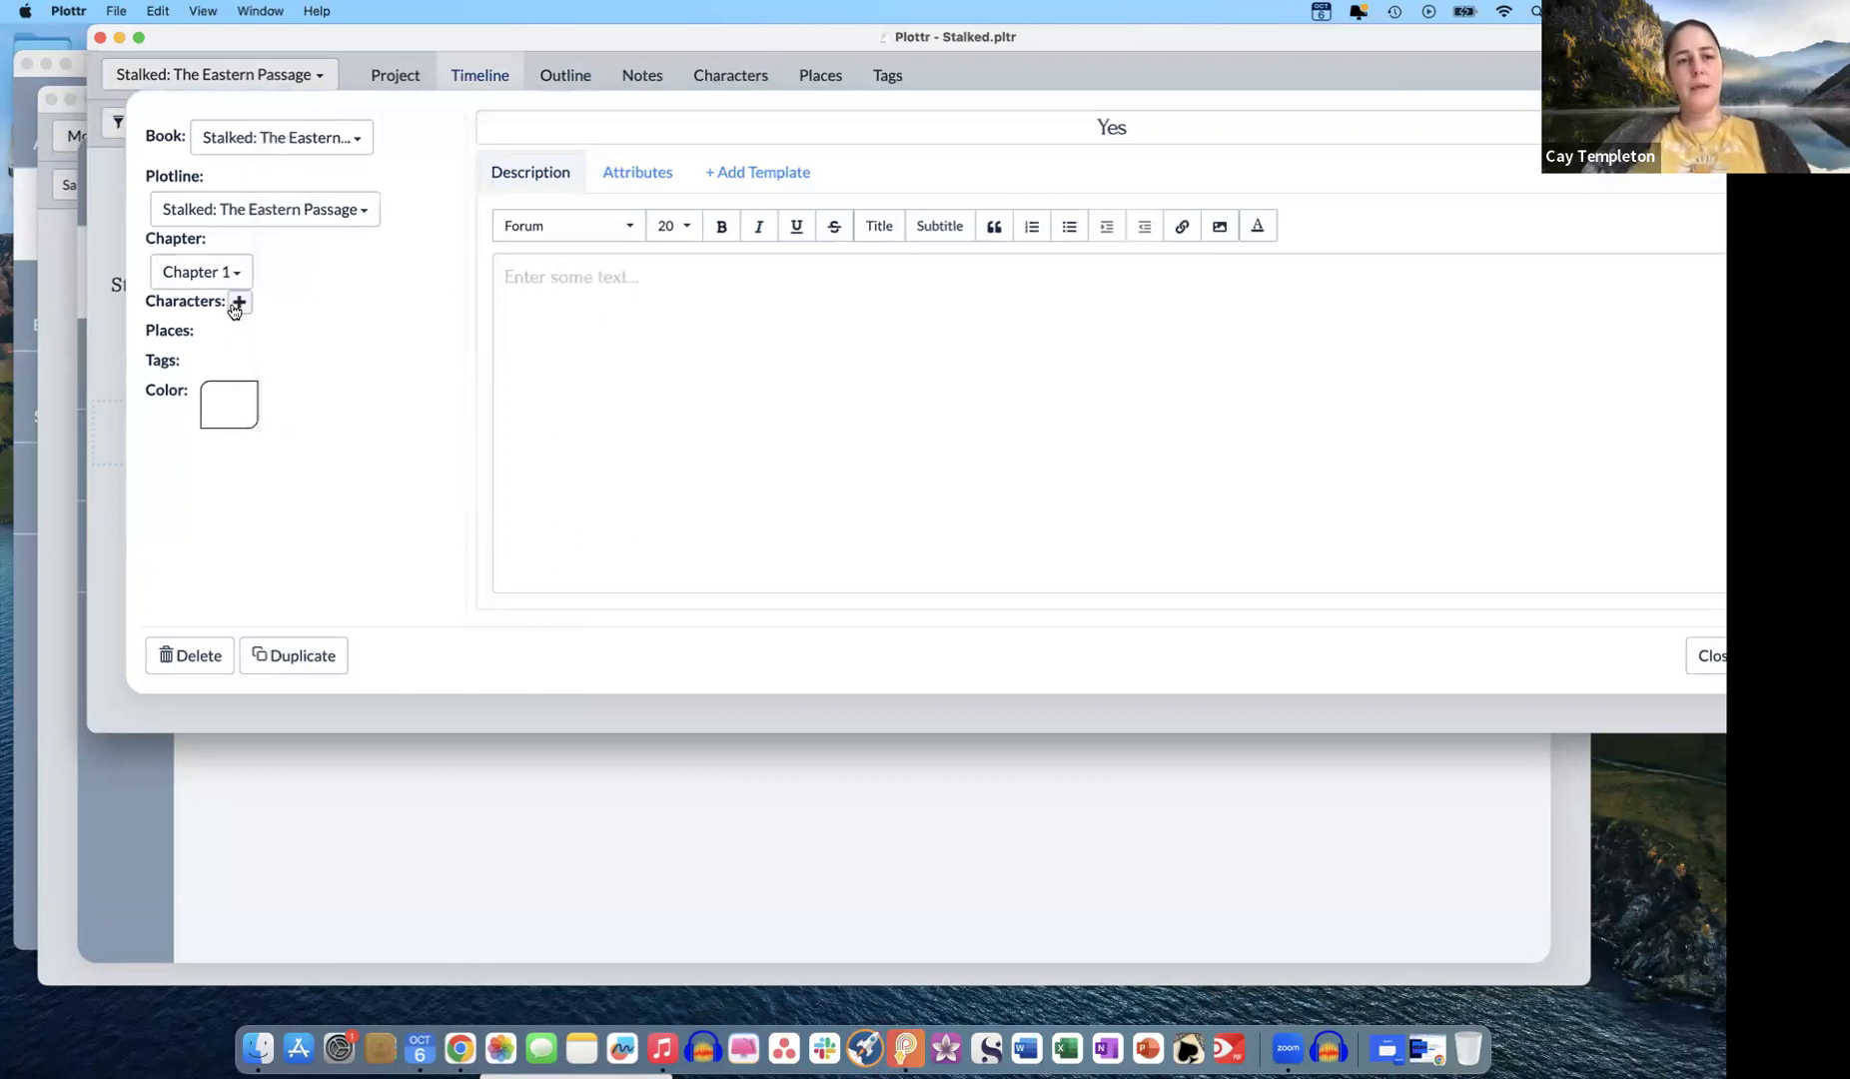
left_click(240, 304)
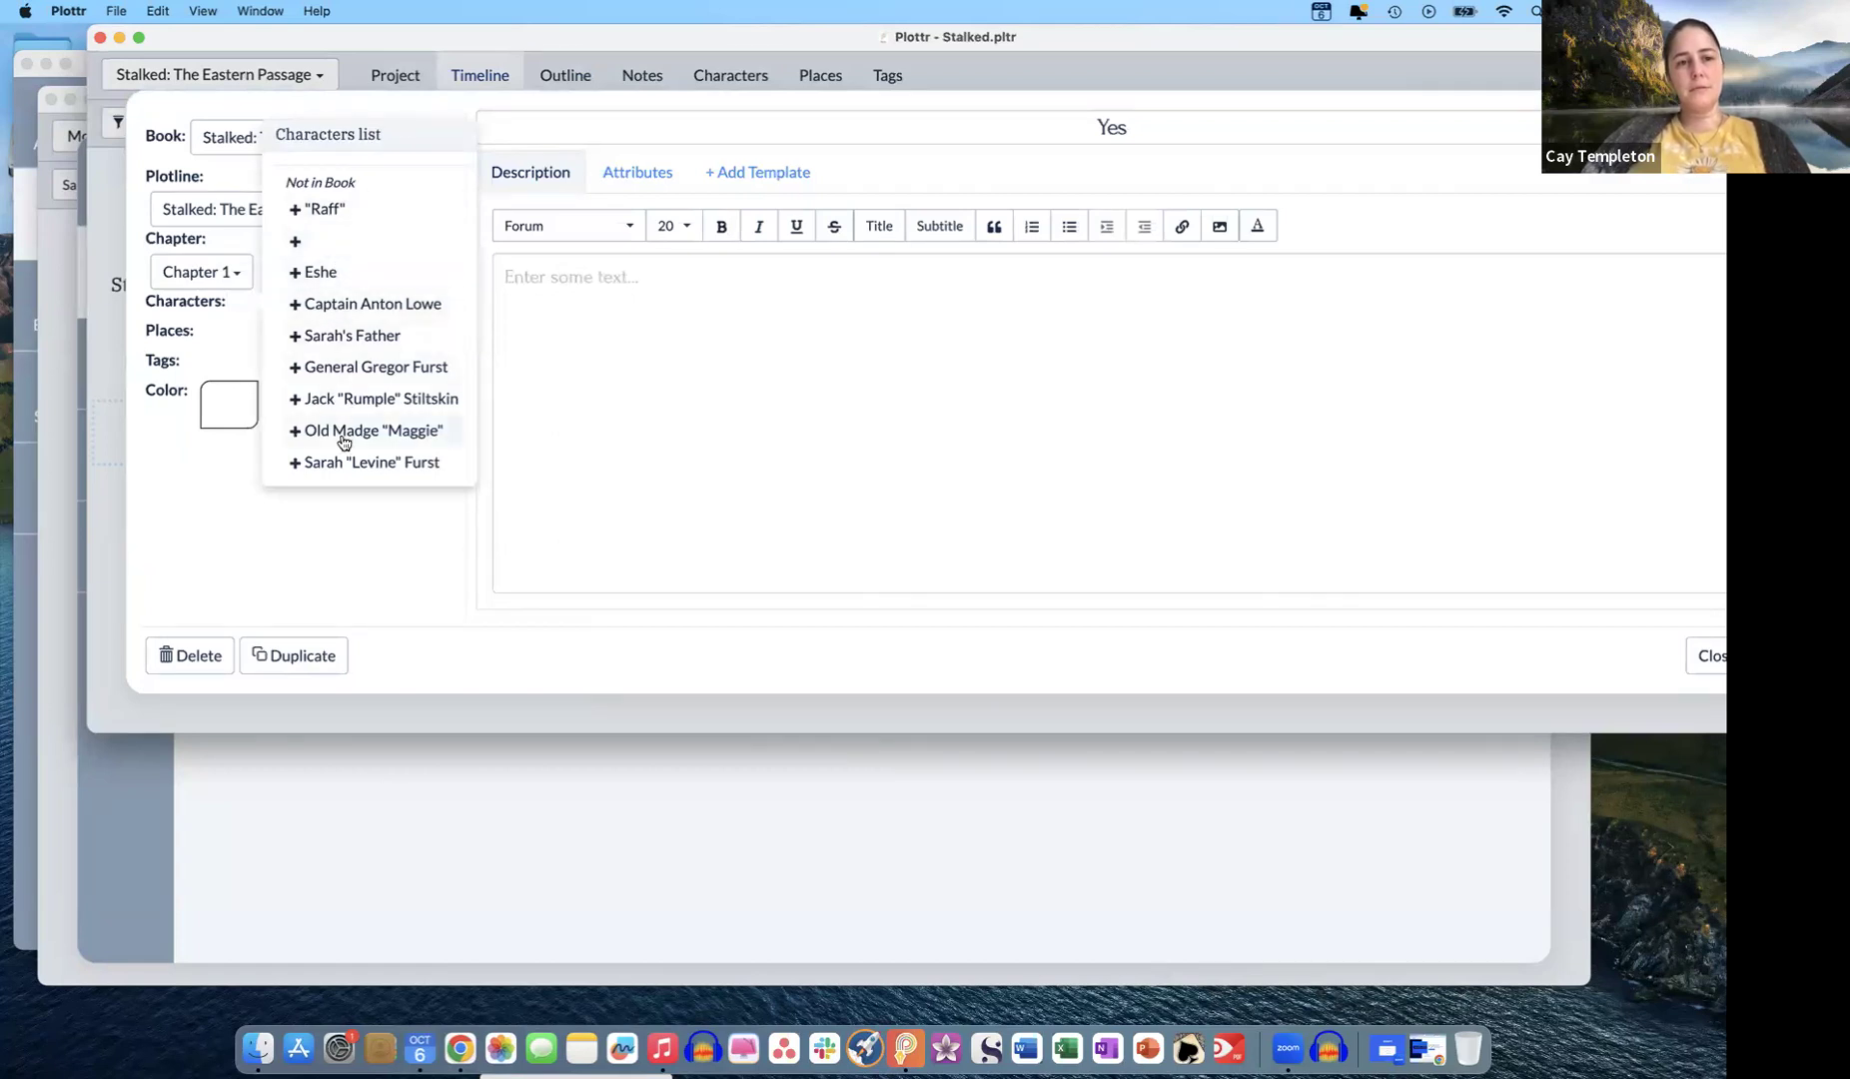
- Attach the character Sarah "Levine" Furst and the Reality tag to the Yes scene card
left_click(362, 463)
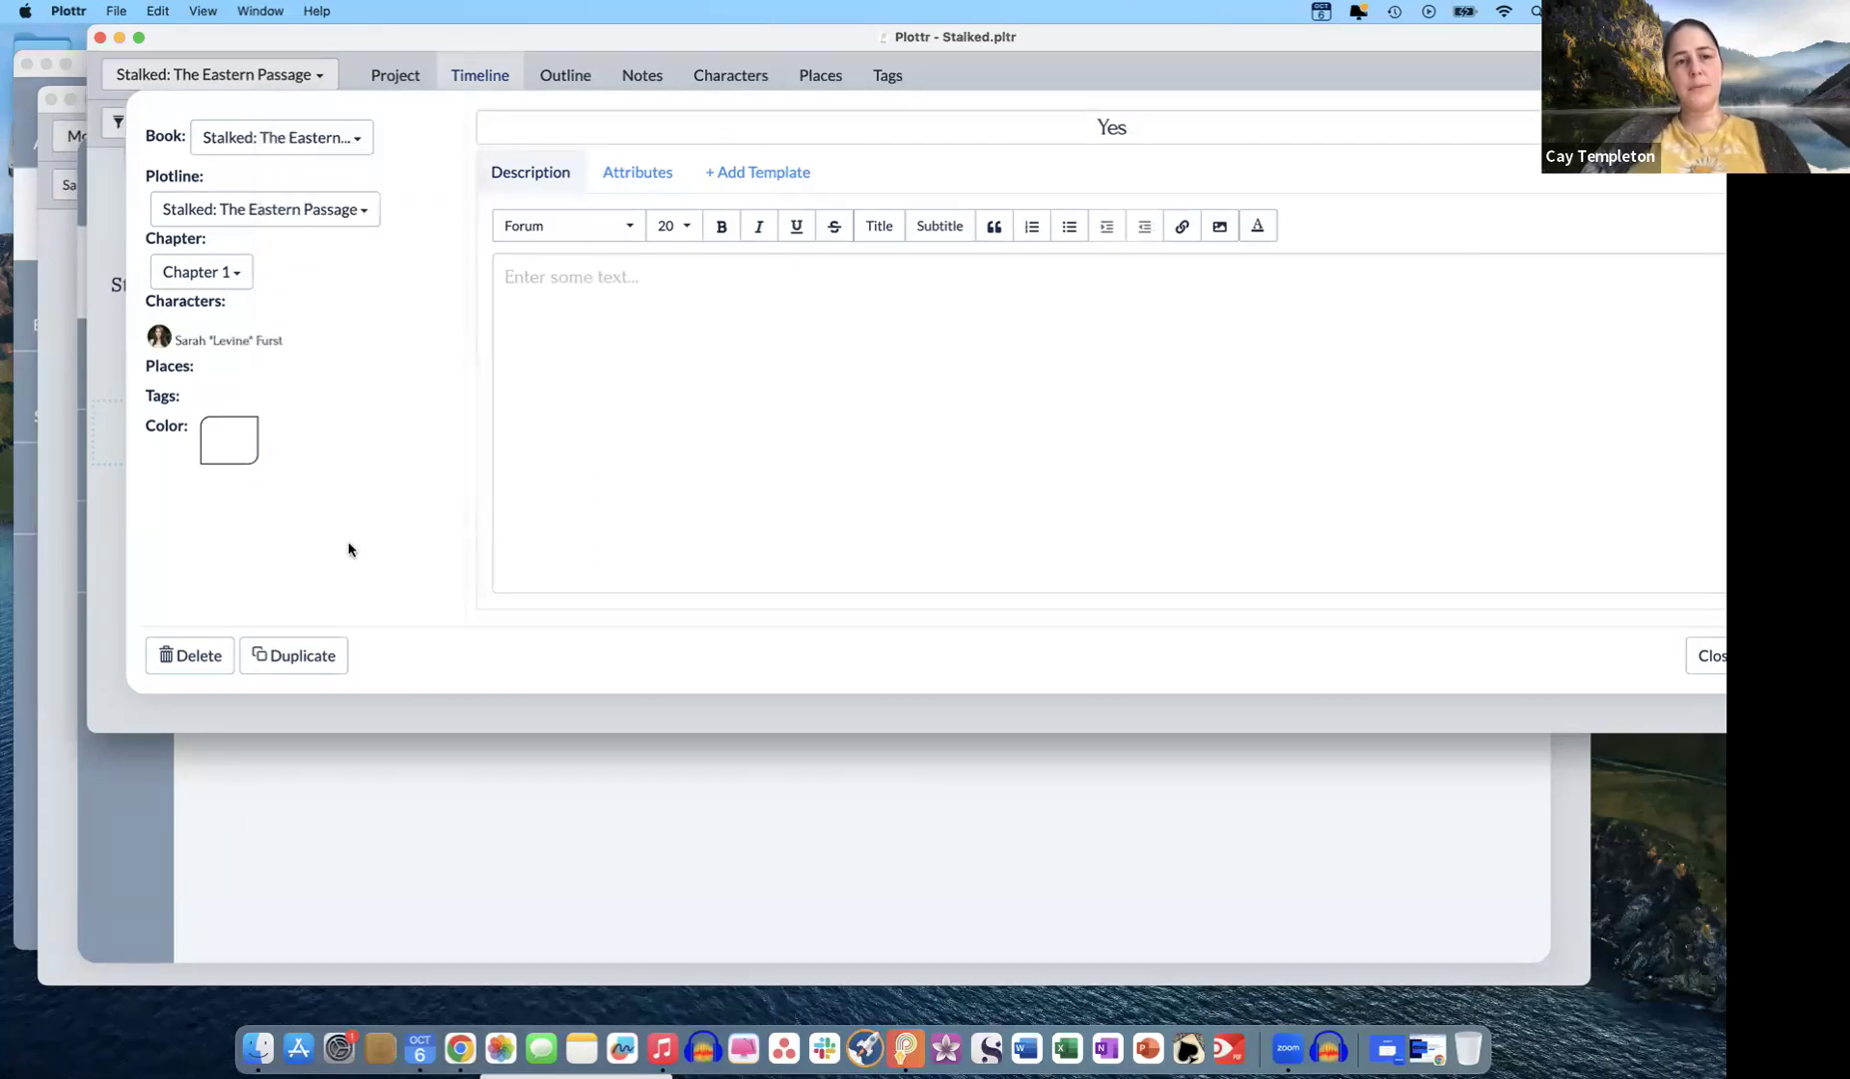
mouse_move(215, 371)
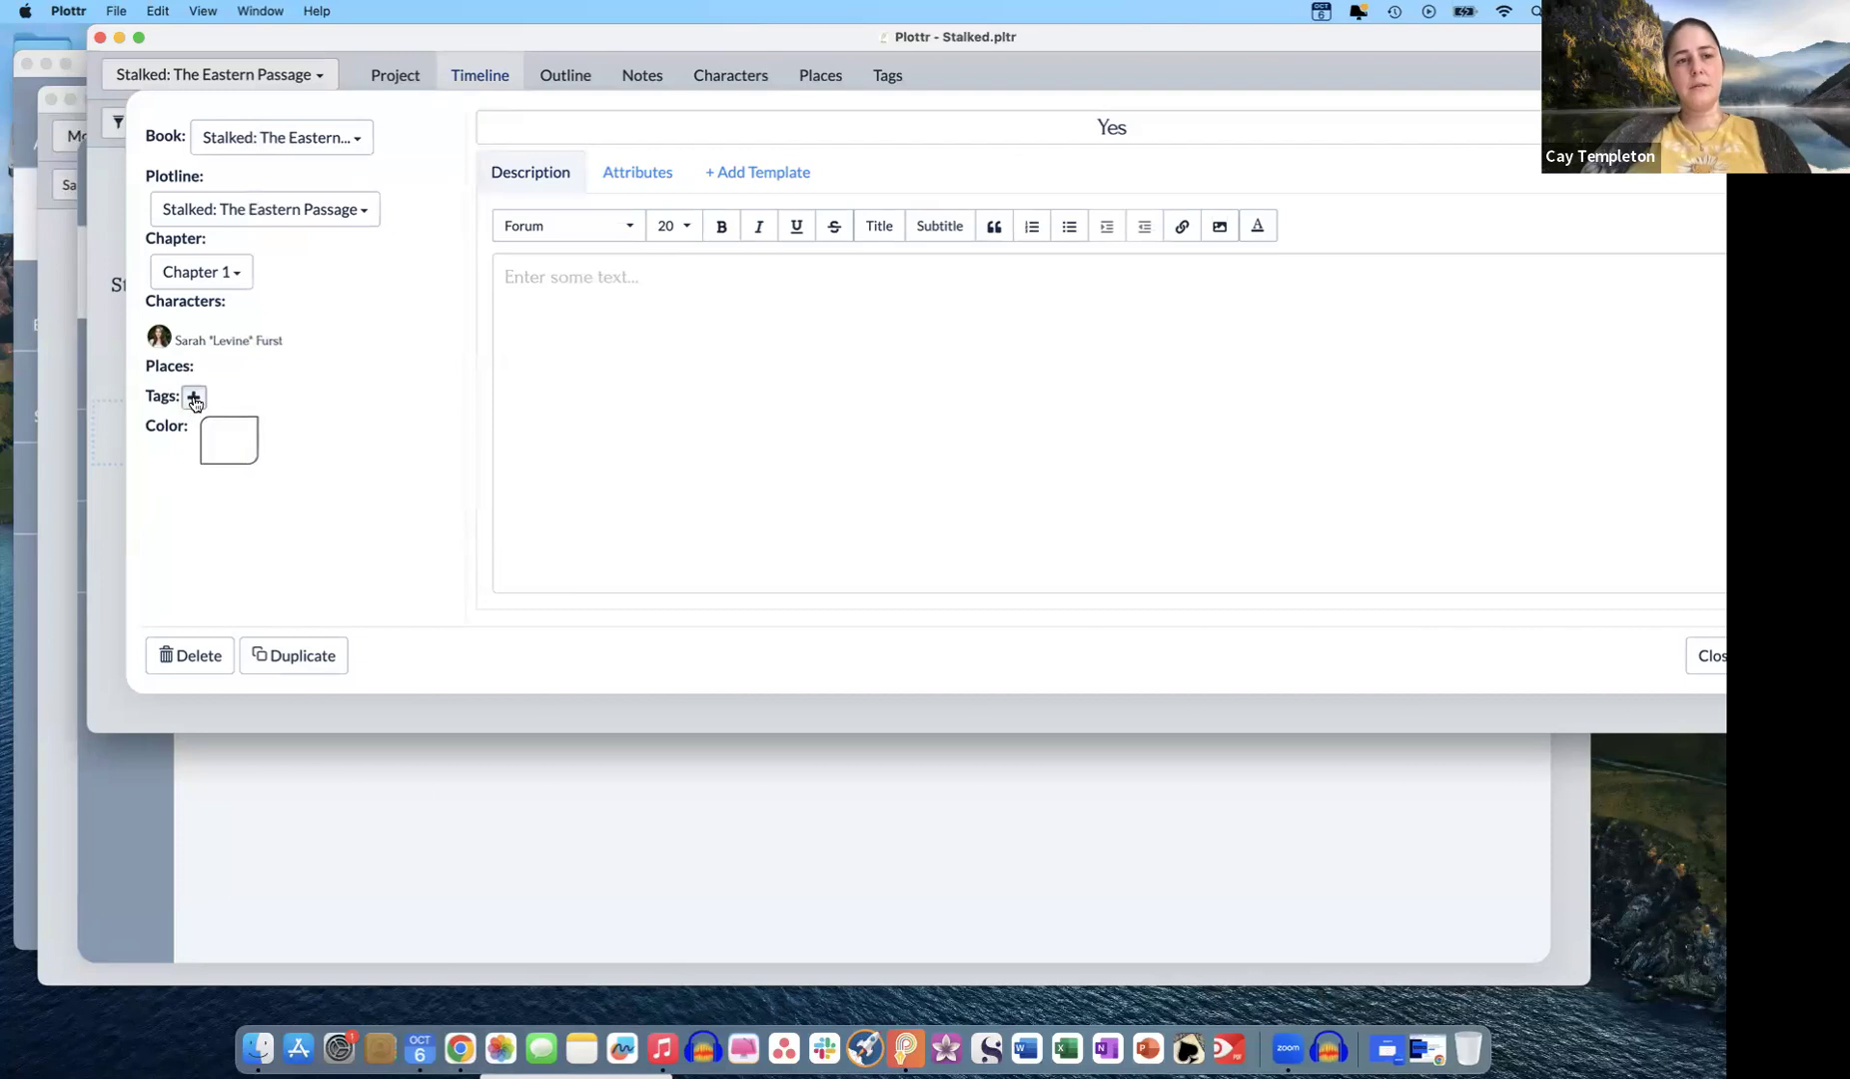
left_click(194, 399)
left_click(268, 446)
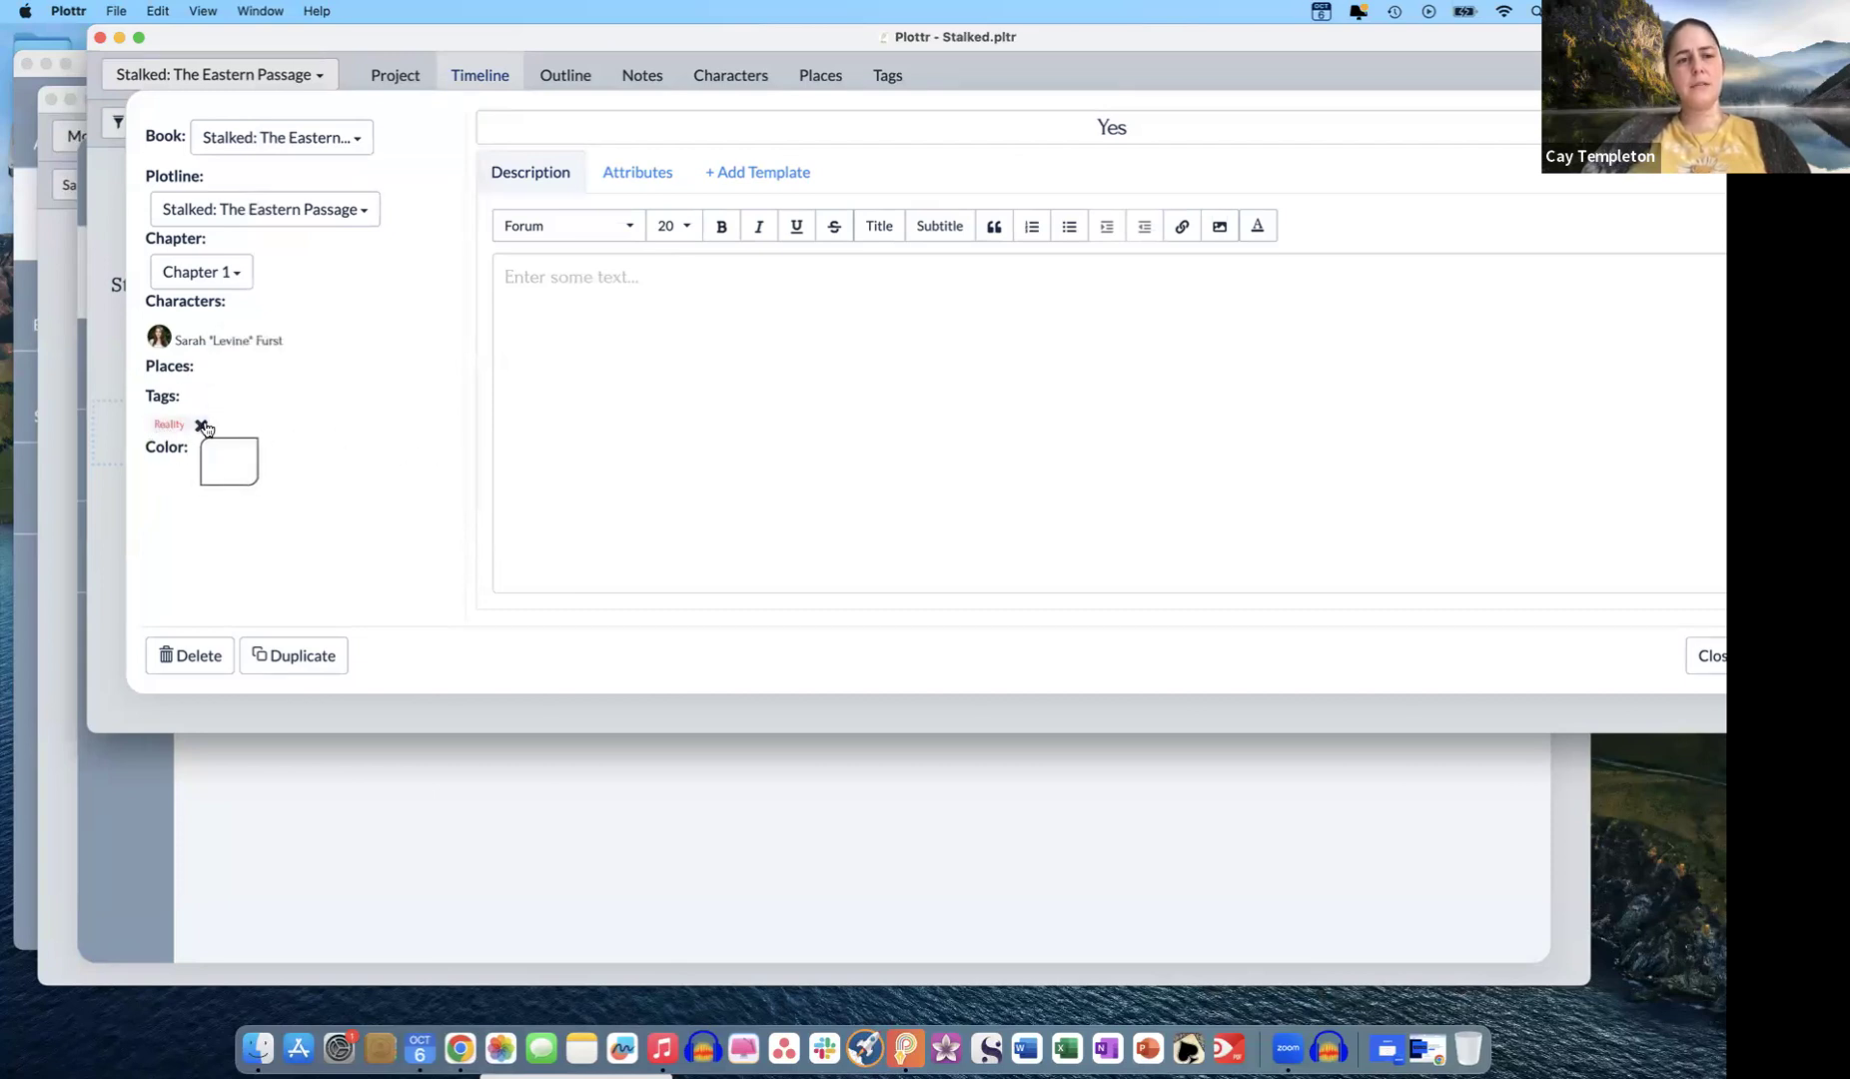
left_click(204, 427)
left_click(197, 399)
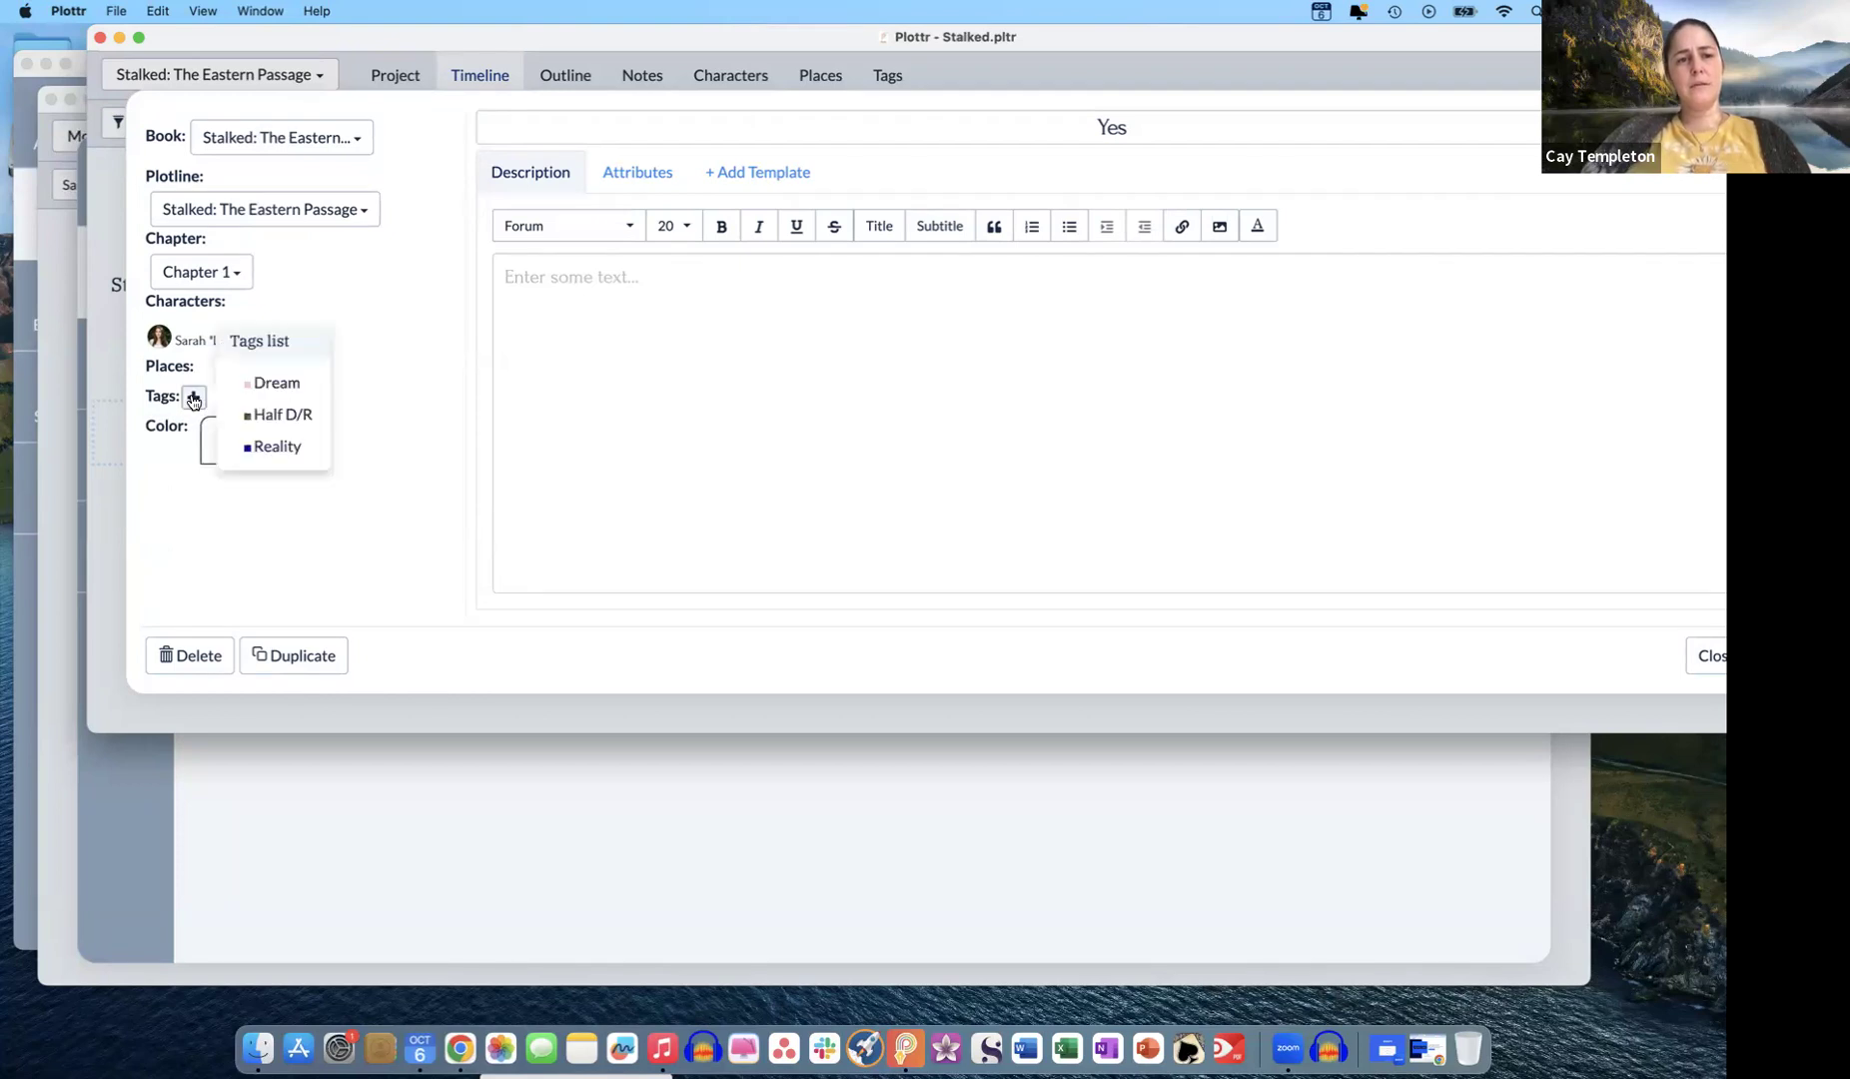
left_click(329, 374)
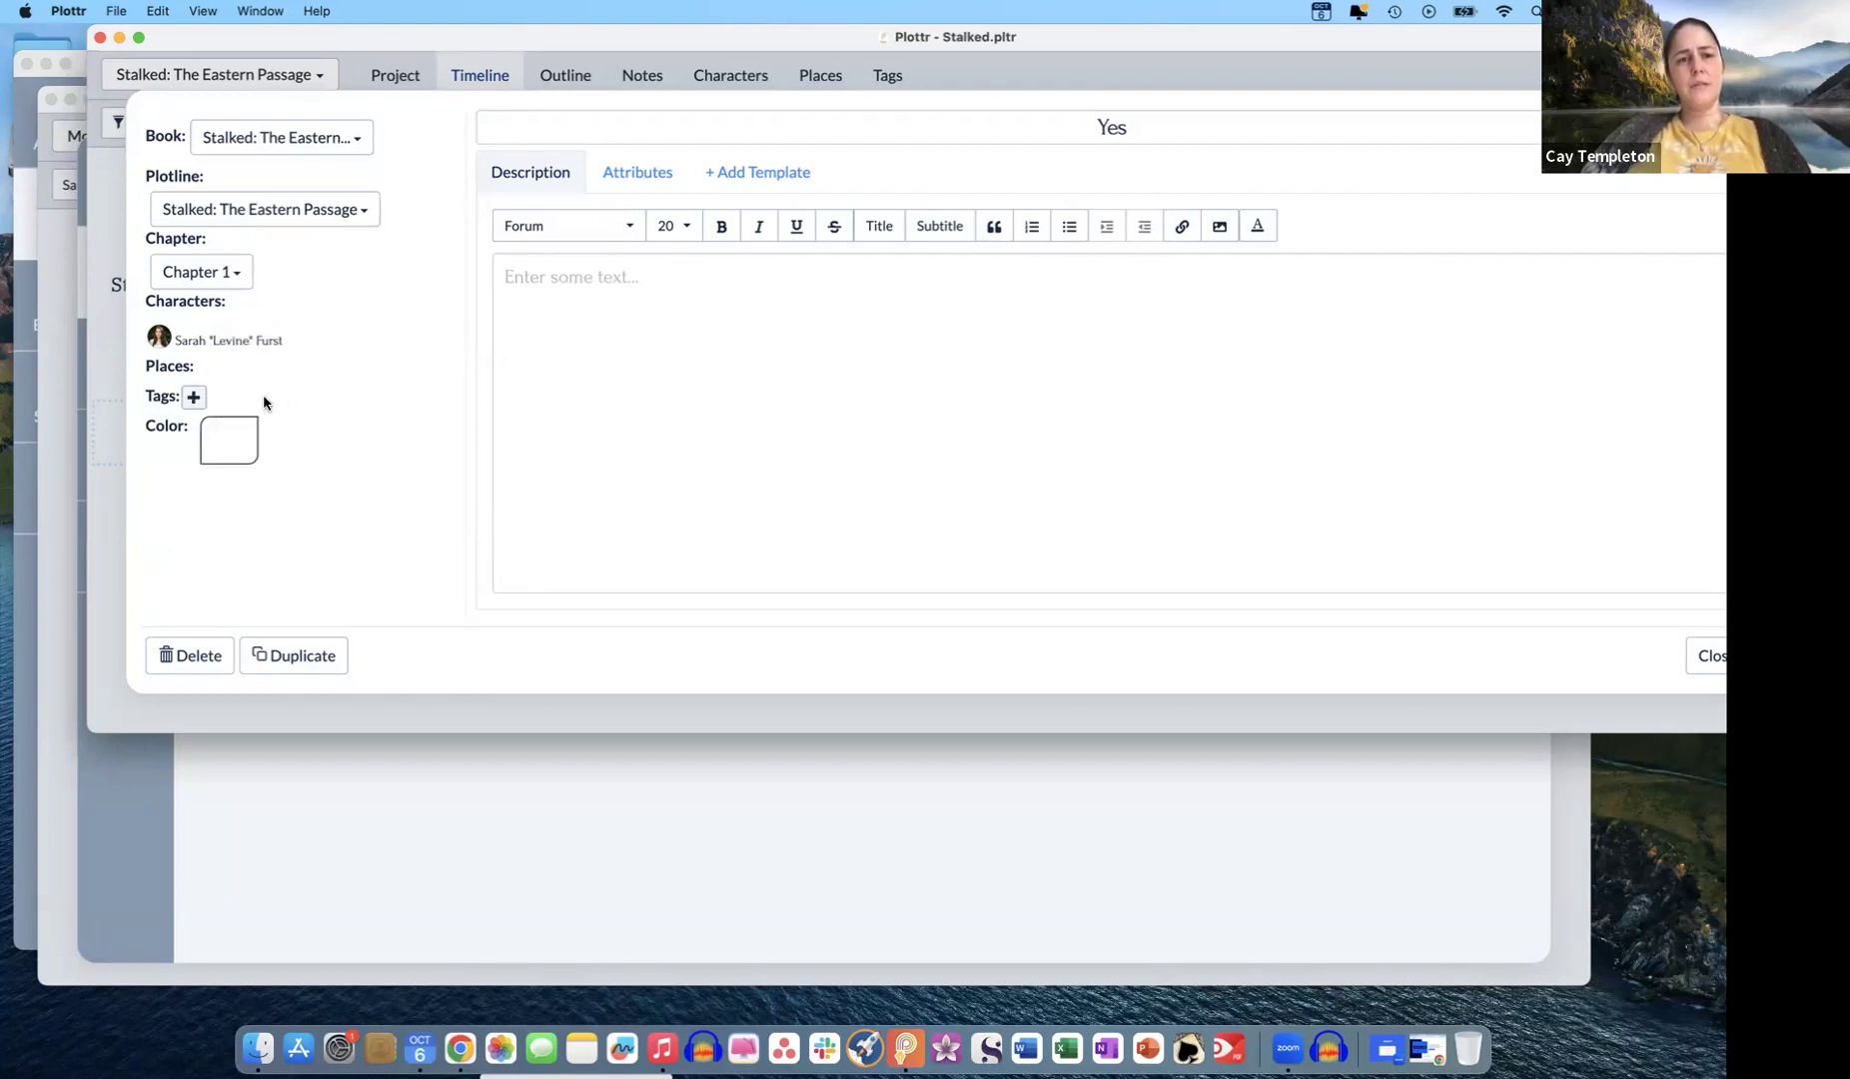
left_click(193, 399)
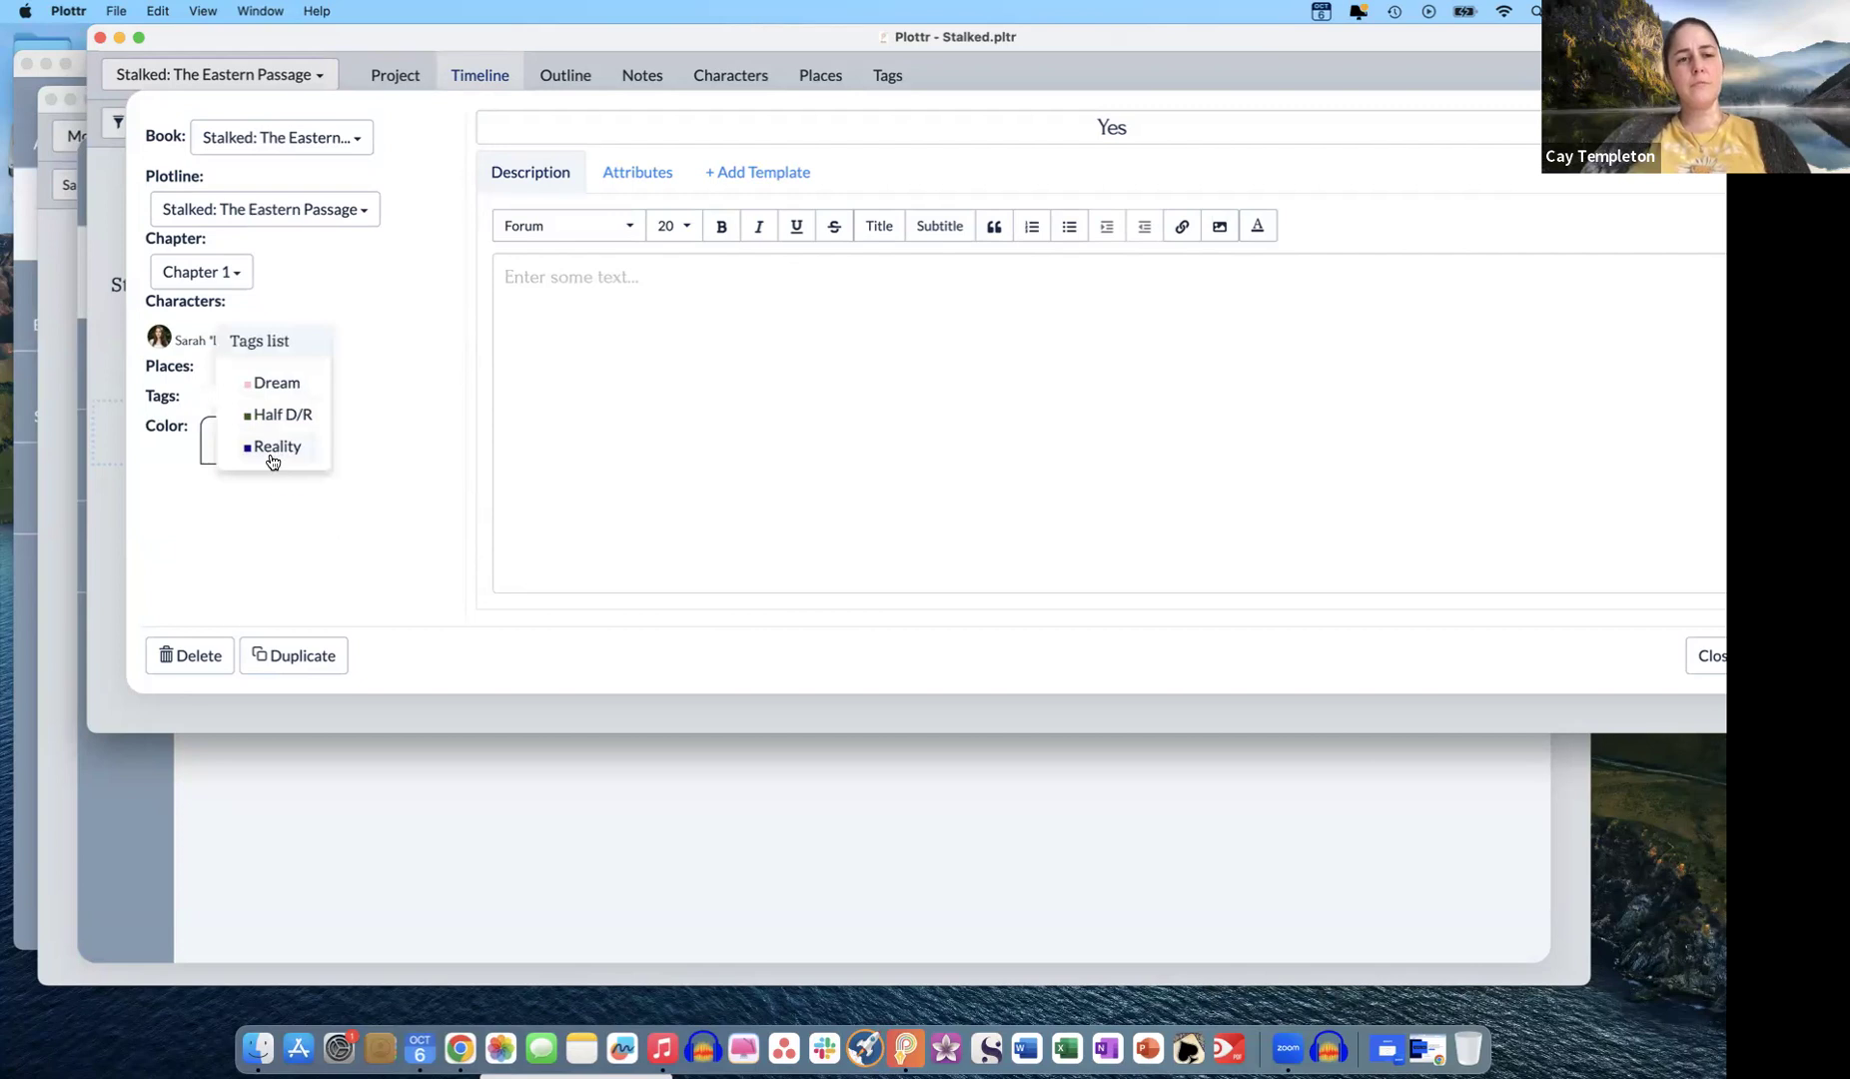
left_click(273, 452)
- Check the places available to attach to the Yes scene card, leave them unassigned and close the card
left_click(209, 369)
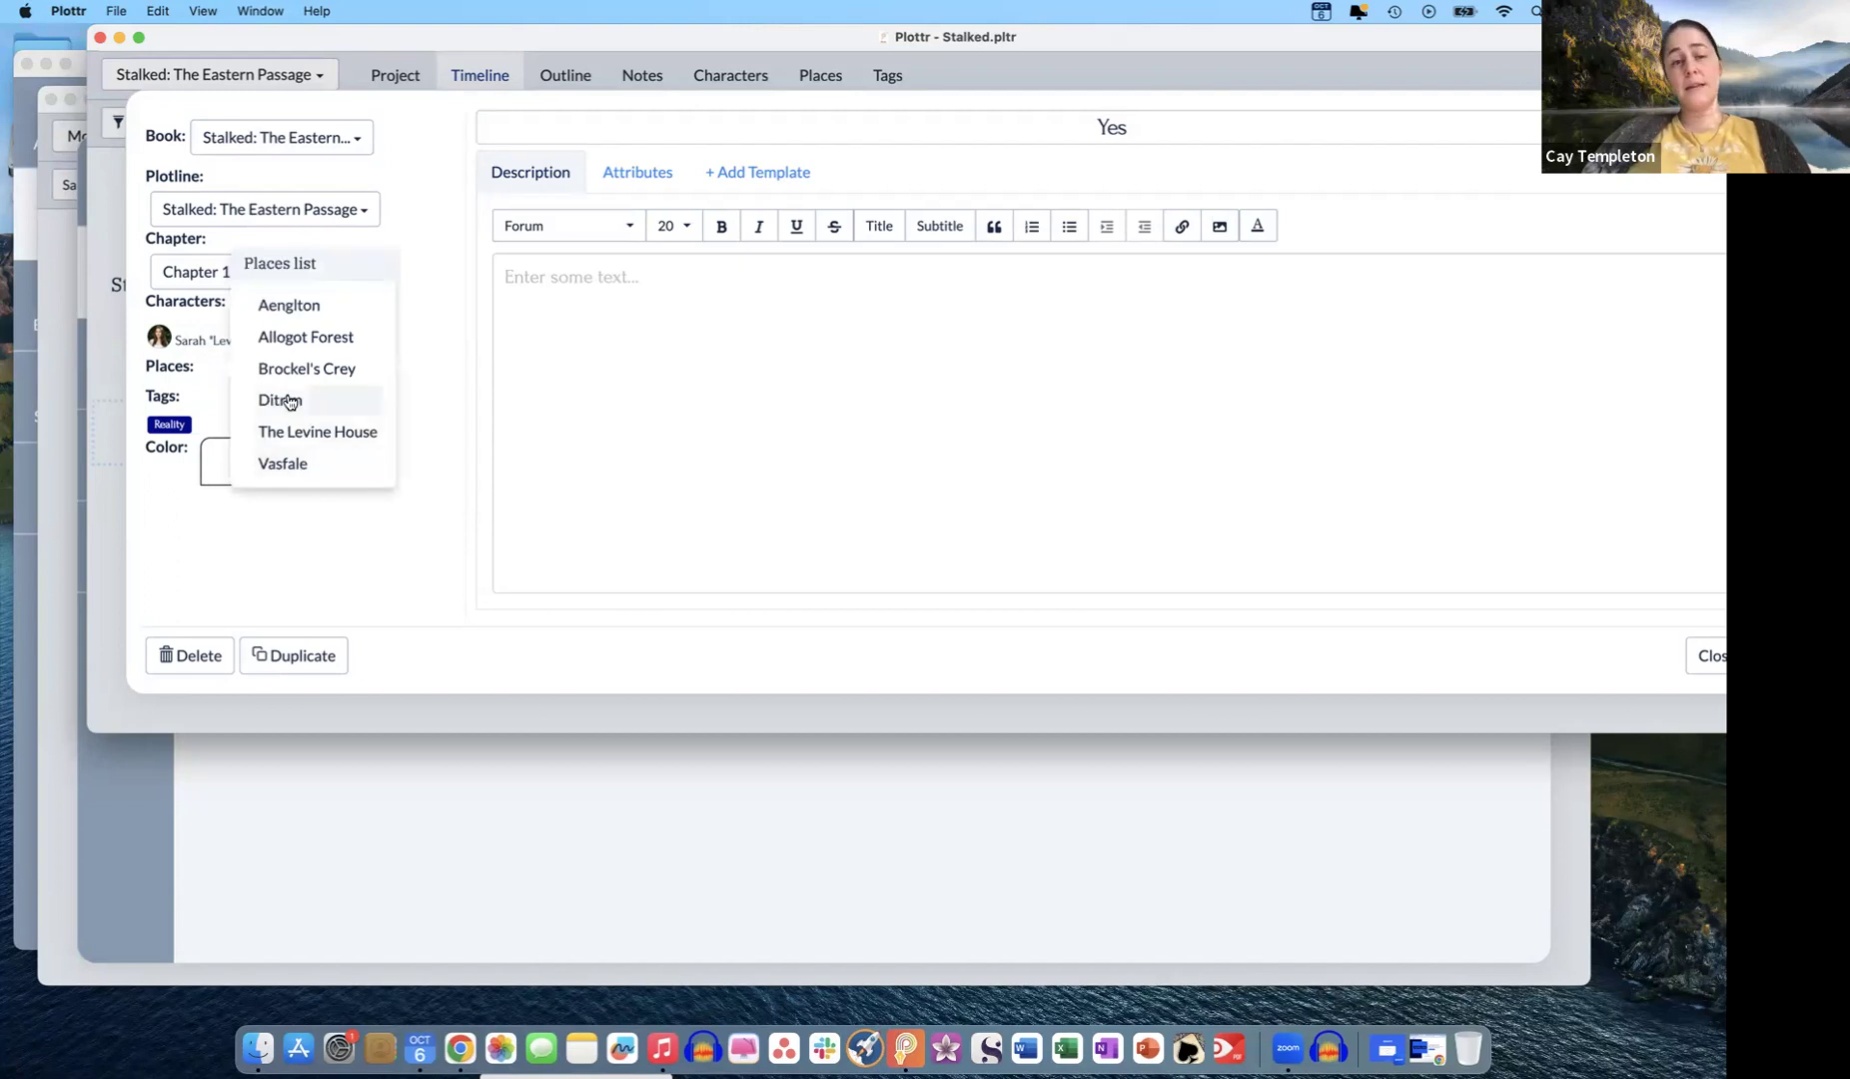
left_click(198, 417)
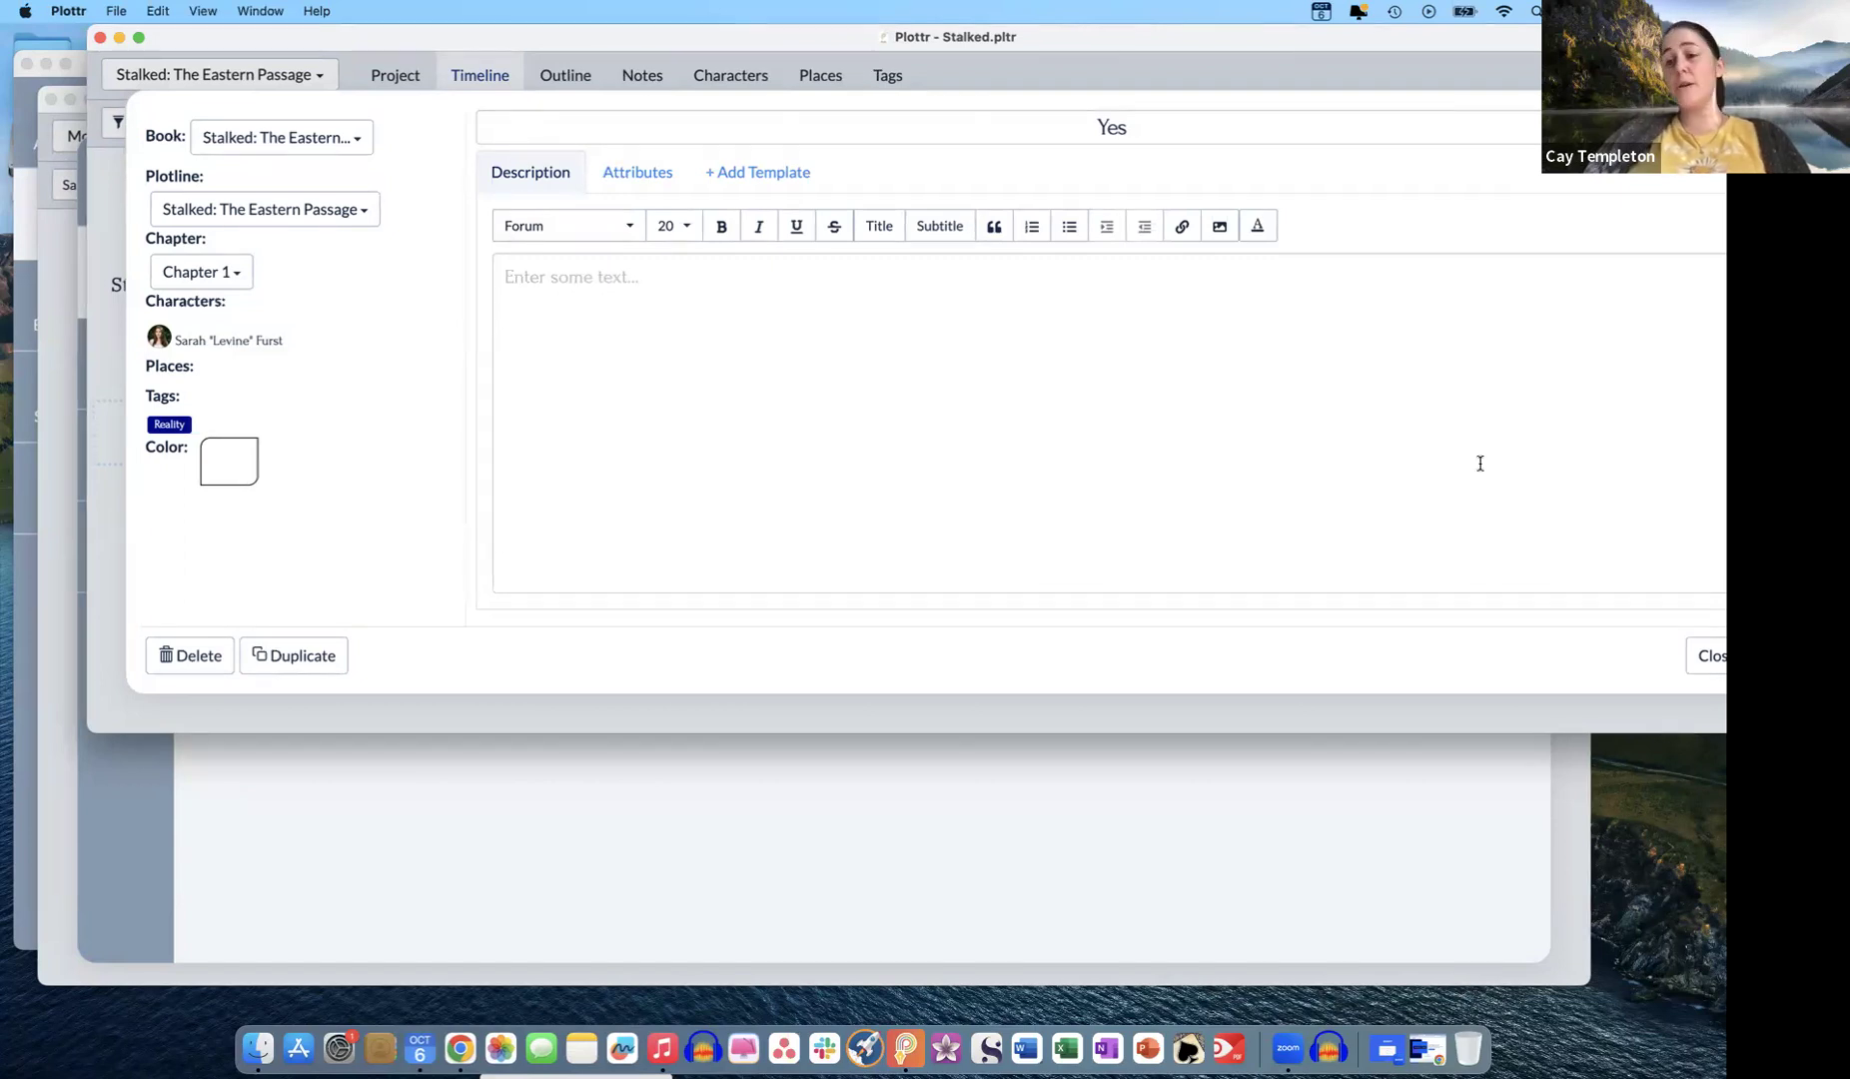
left_click(1711, 654)
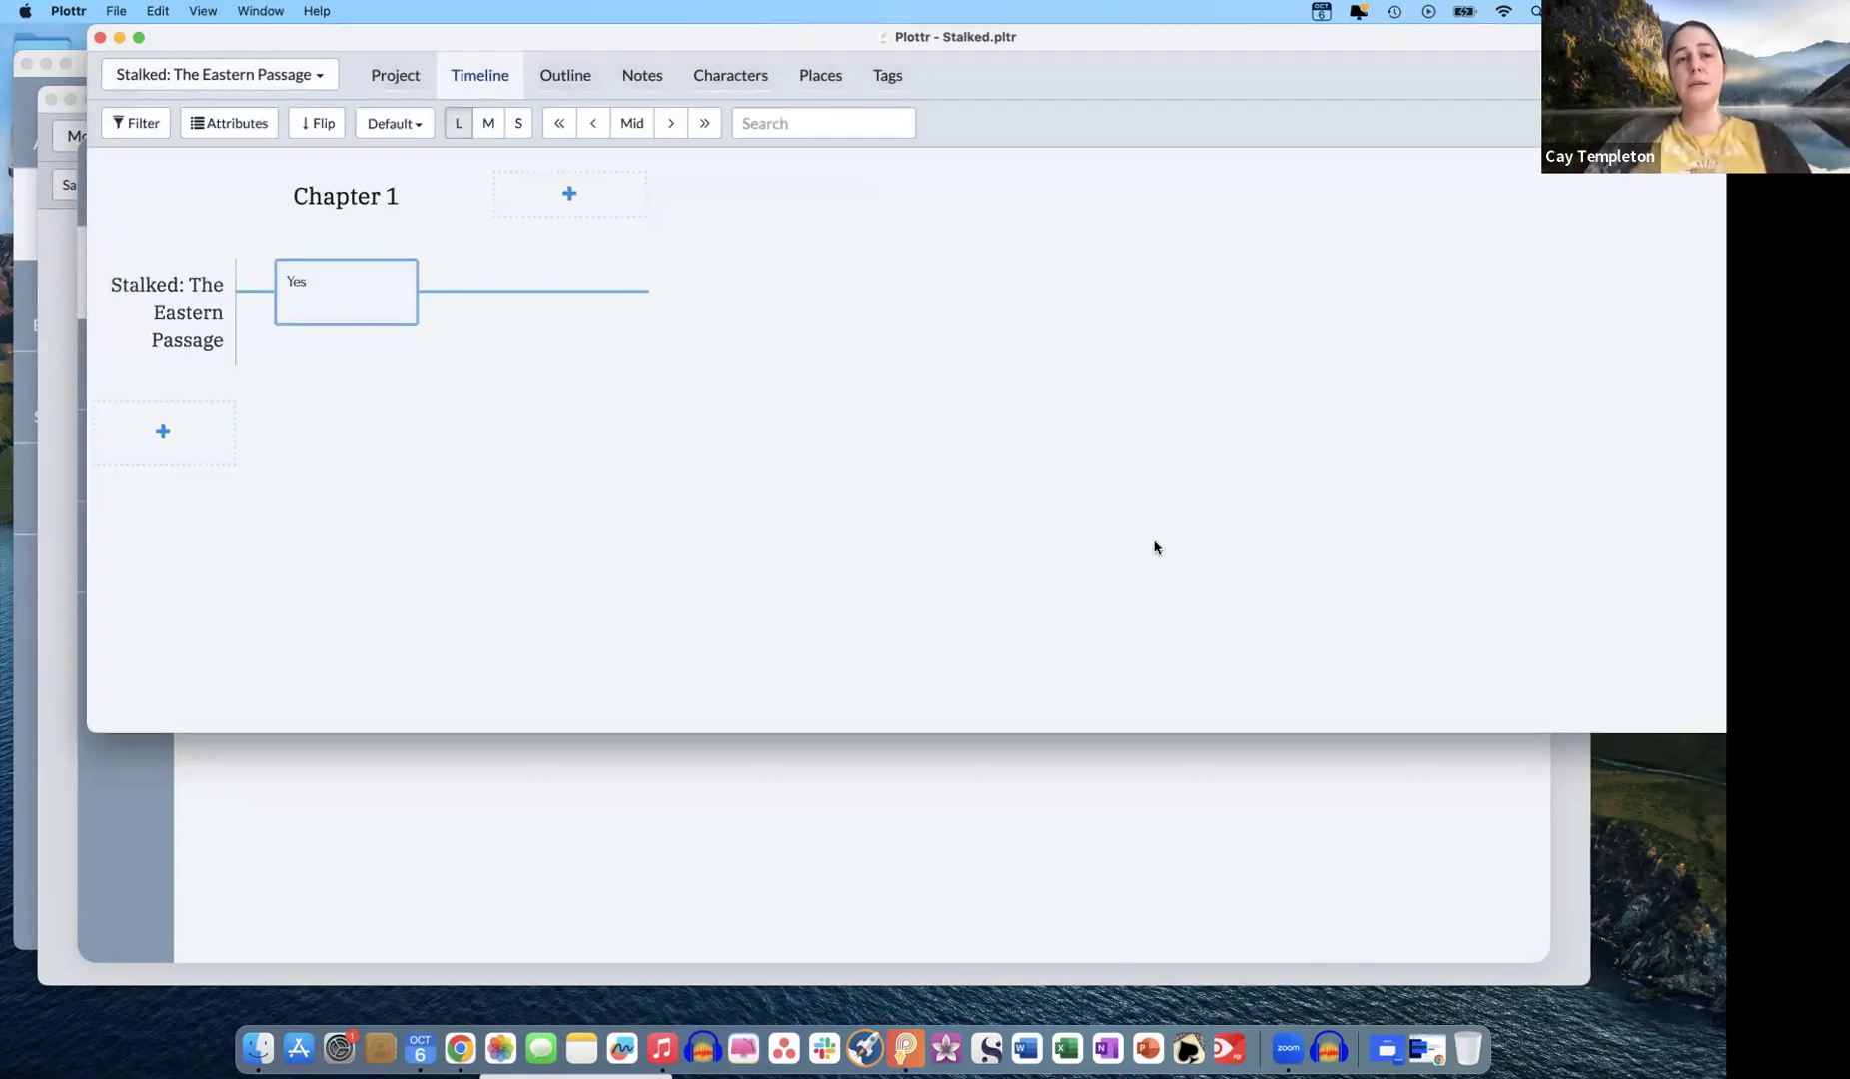
- Open the Matta "Goose" Rhymes project from the recent projects and look through all the books in its series
left_click(409, 82)
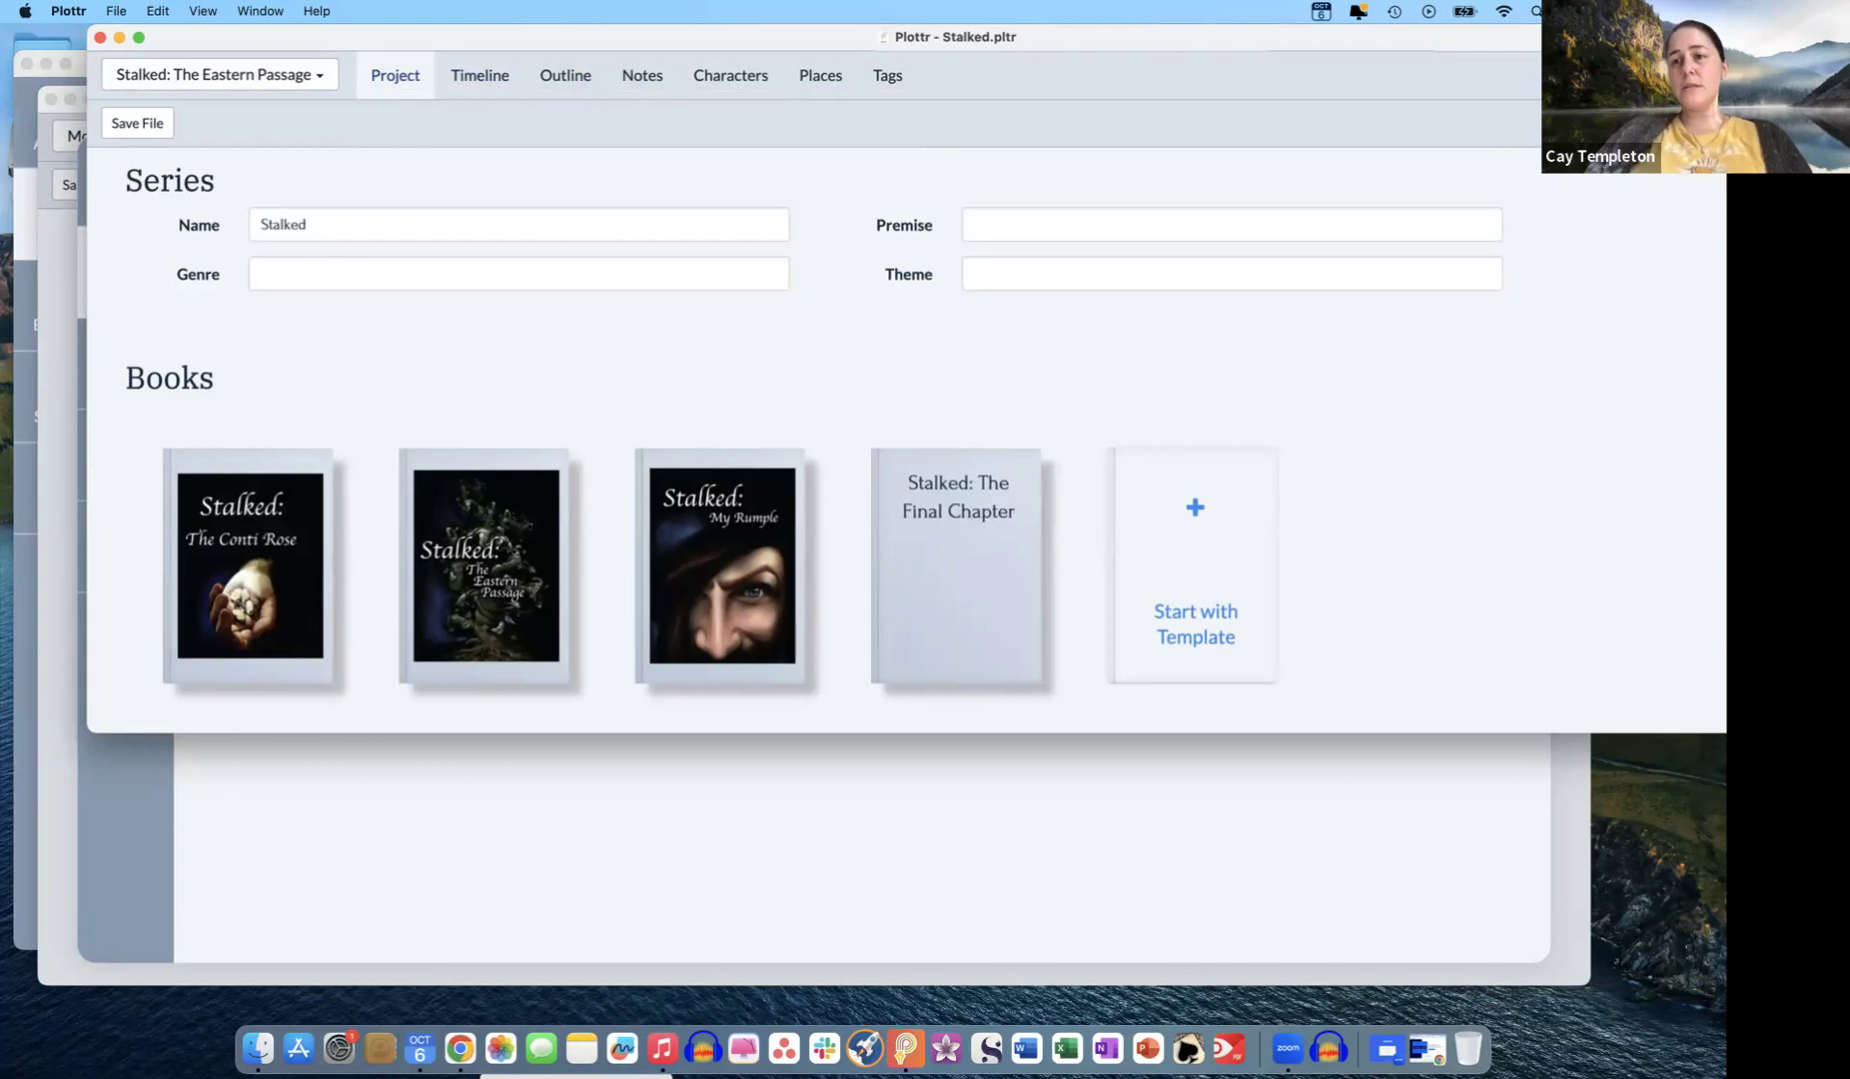
left_click(1684, 76)
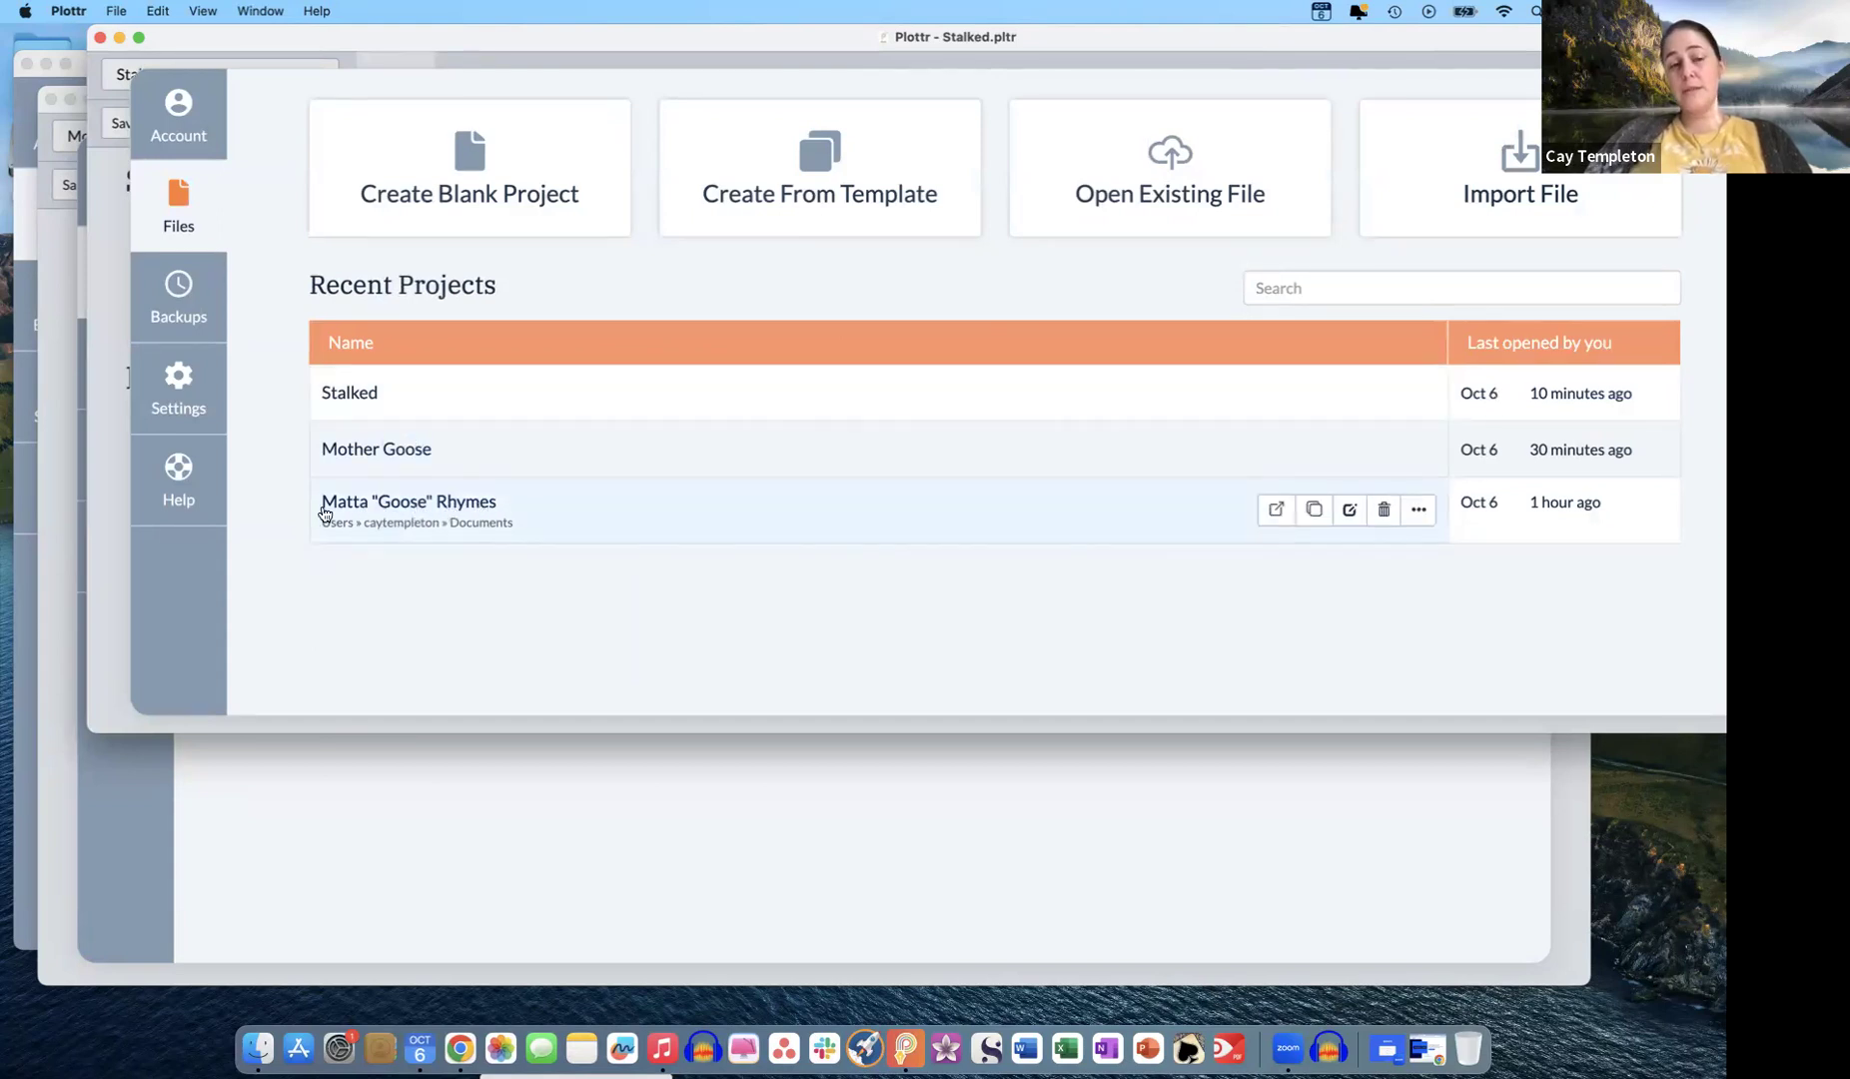
left_click(410, 504)
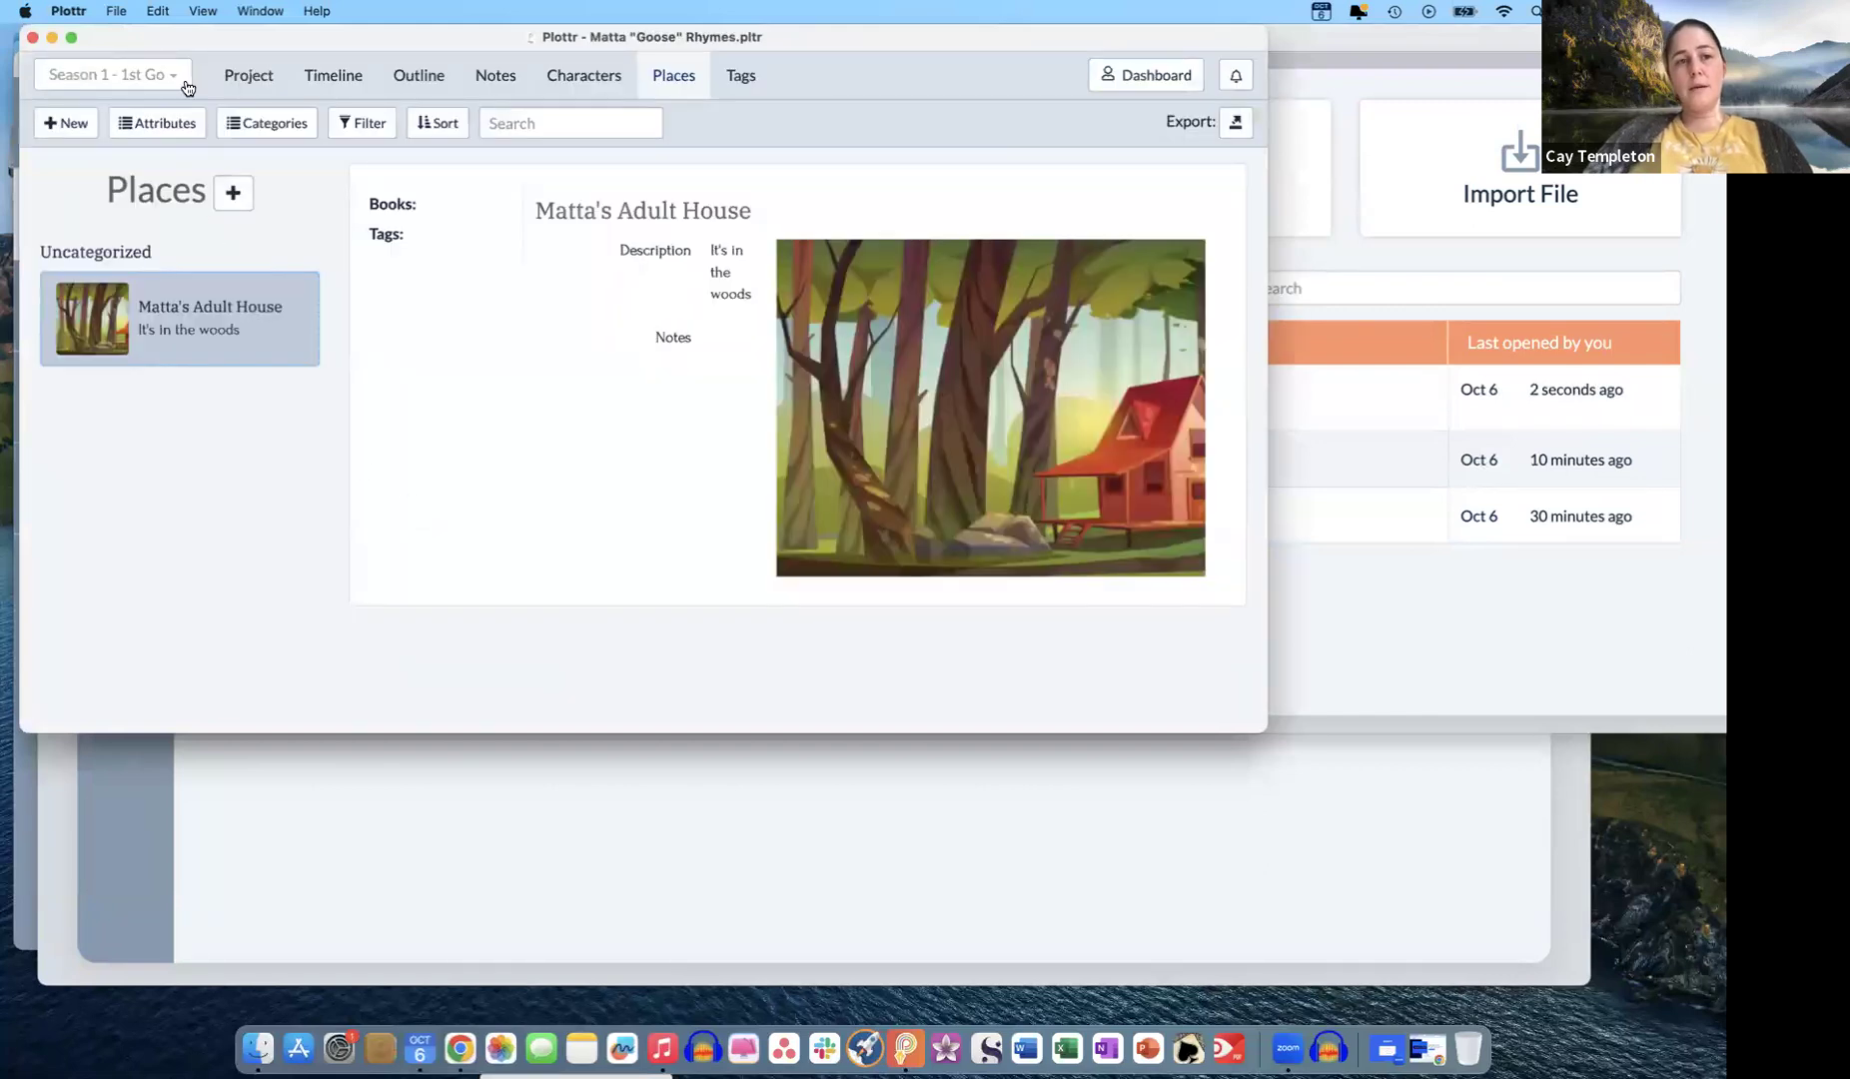
left_click(262, 80)
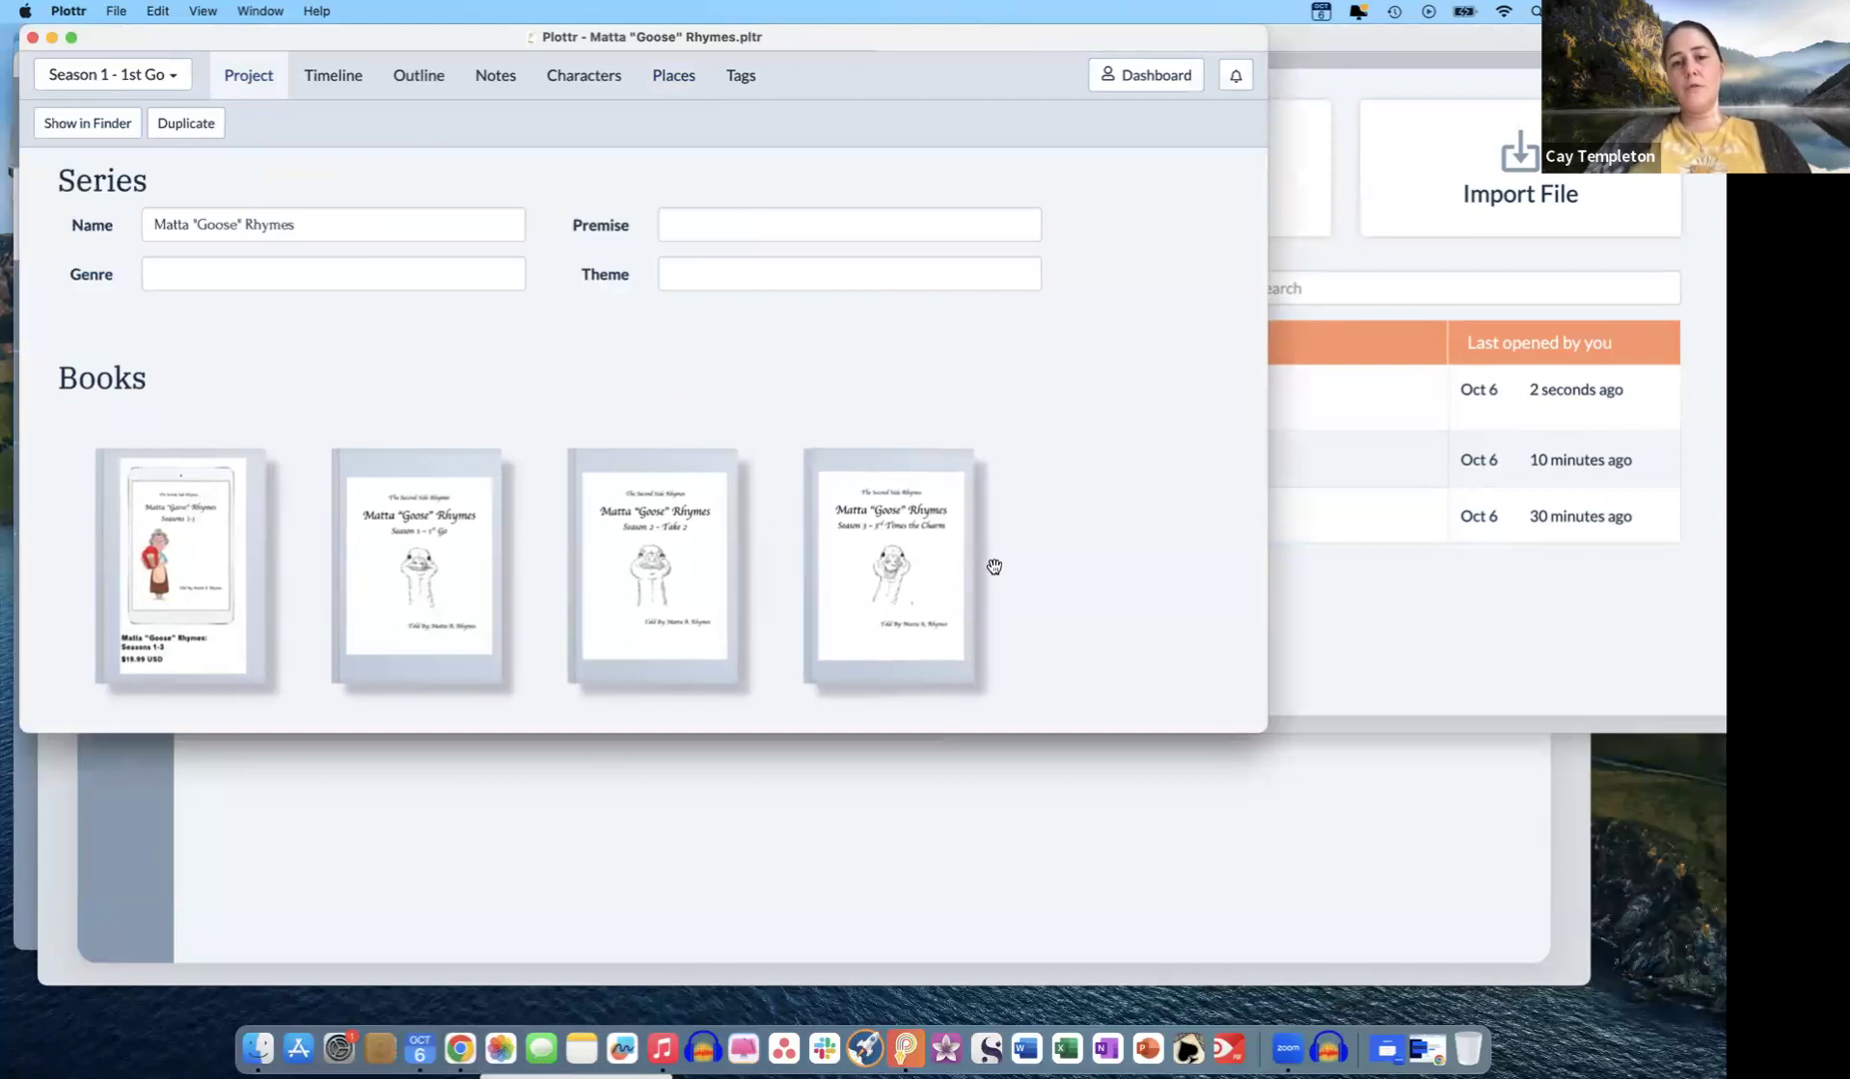
scroll(1042, 582, "down", 5)
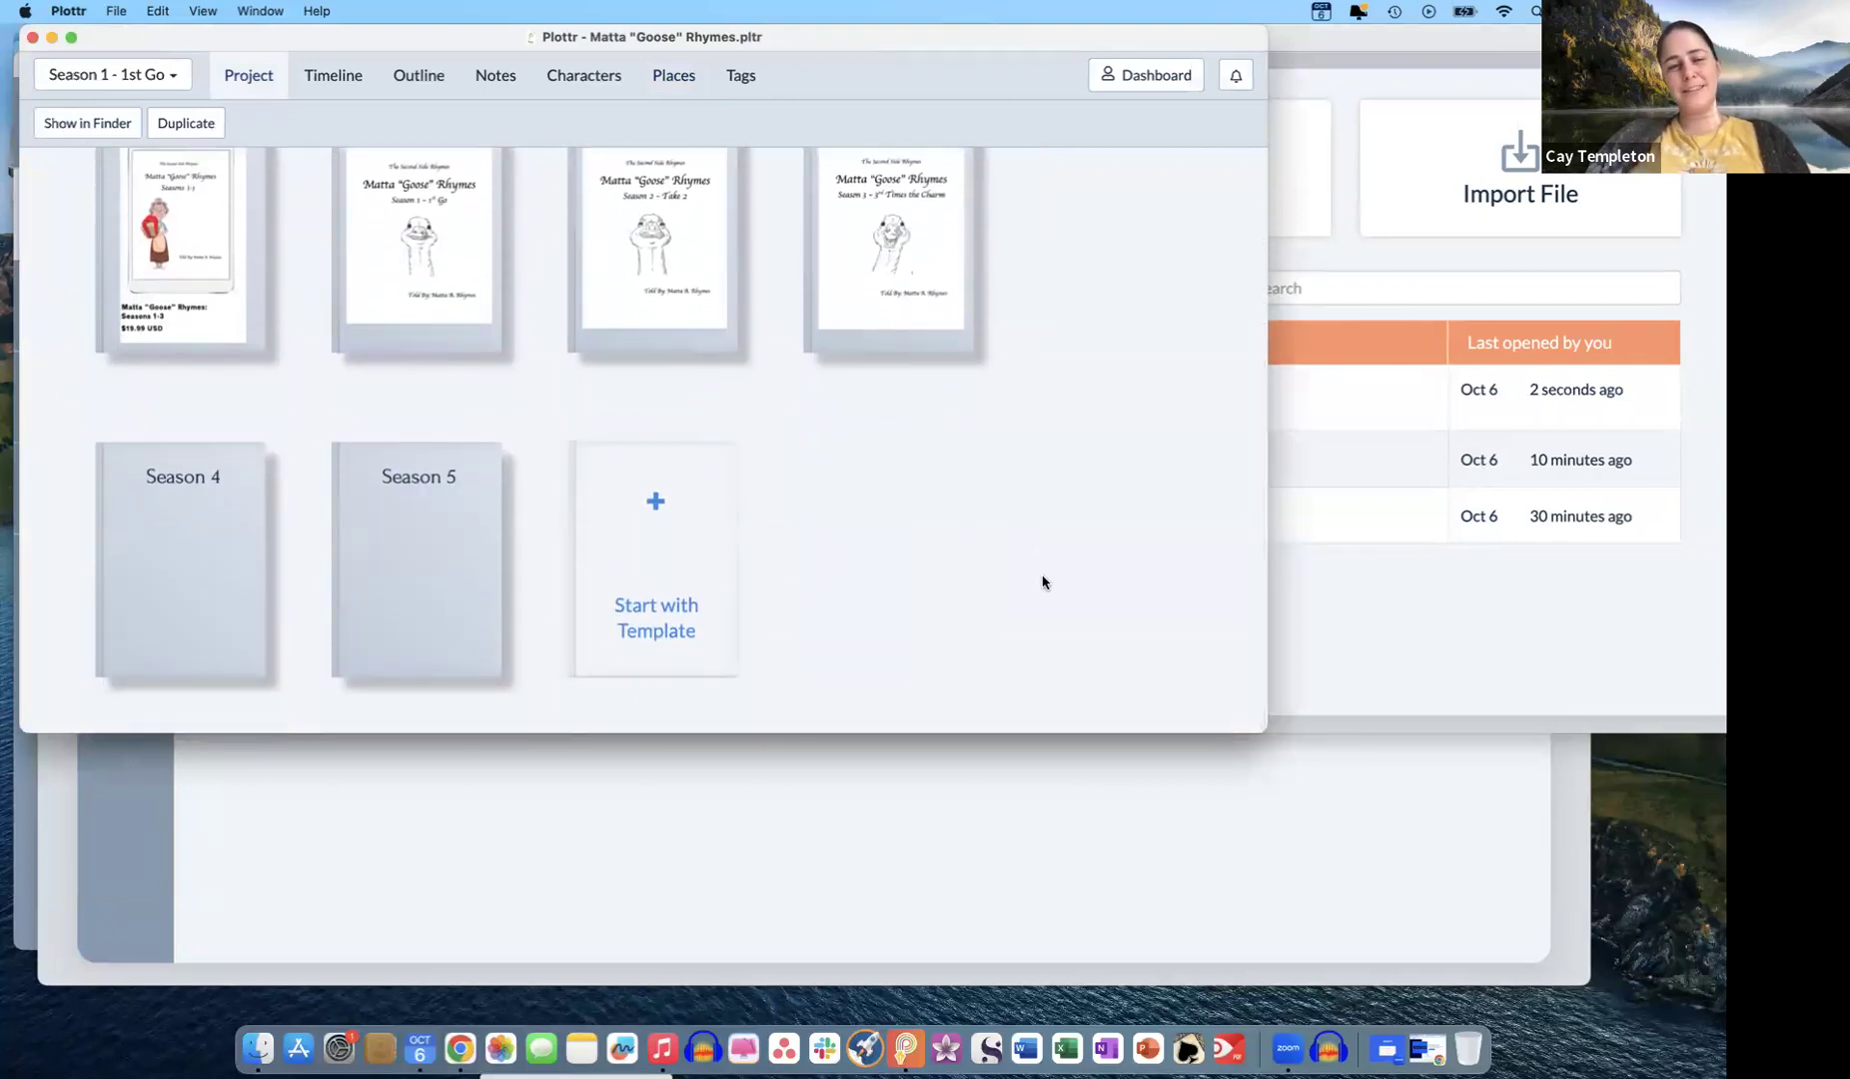
mouse_move(101, 535)
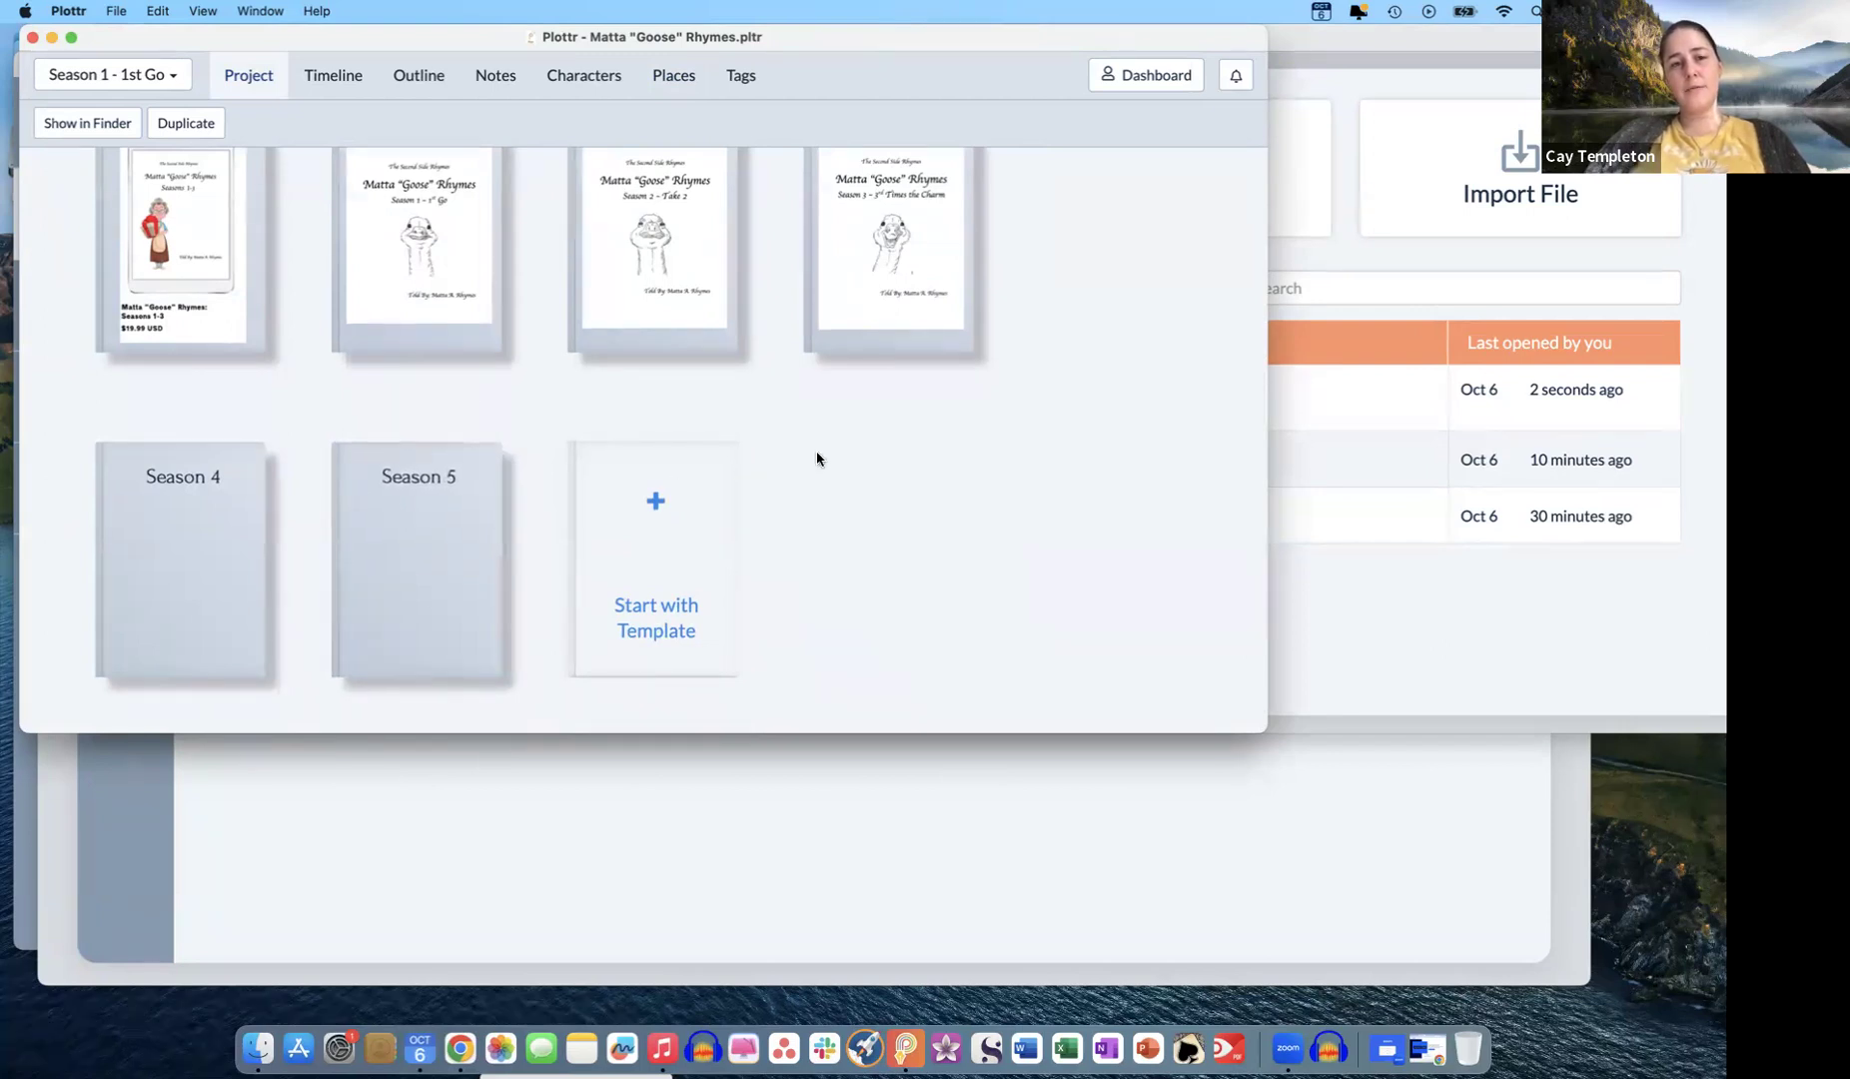
scroll(816, 450, "up", 5)
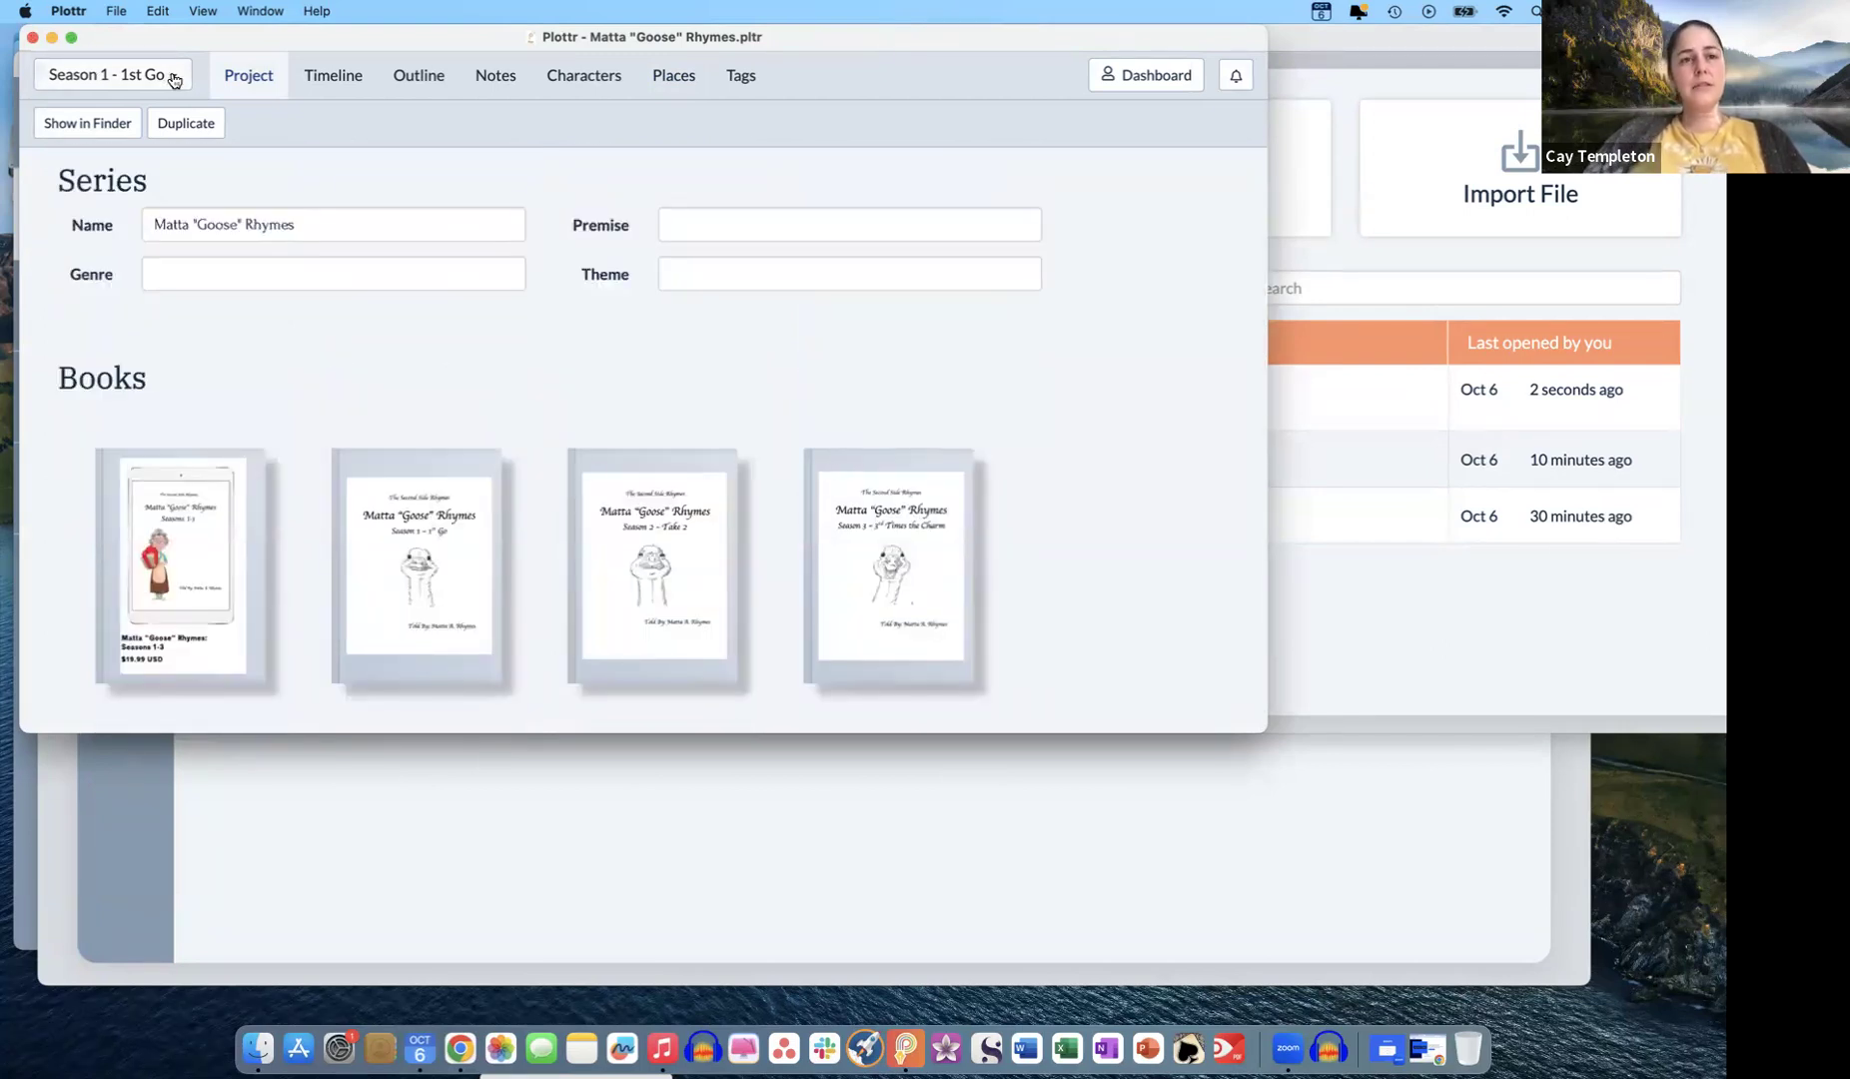
- Switch to the Mother Goose project through the recent projects and open its first book's timeline
left_click(1143, 76)
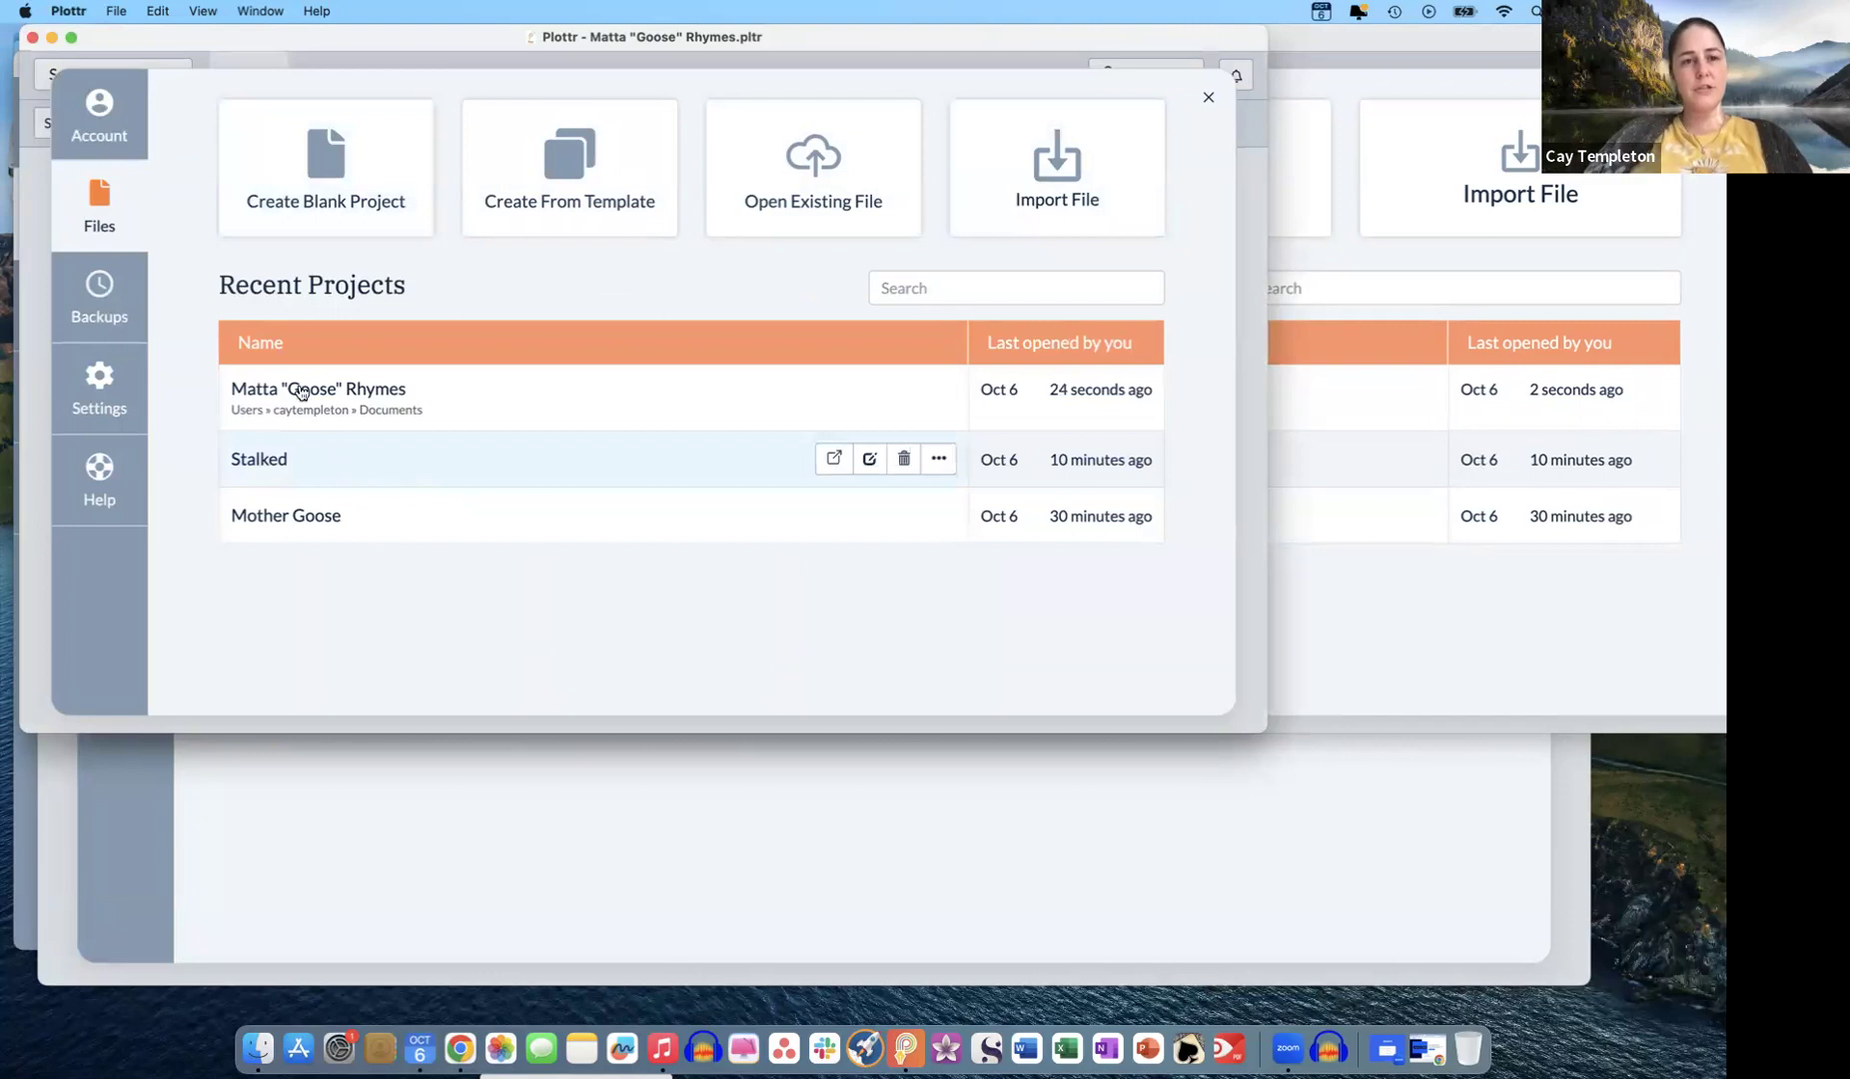
left_click(314, 240)
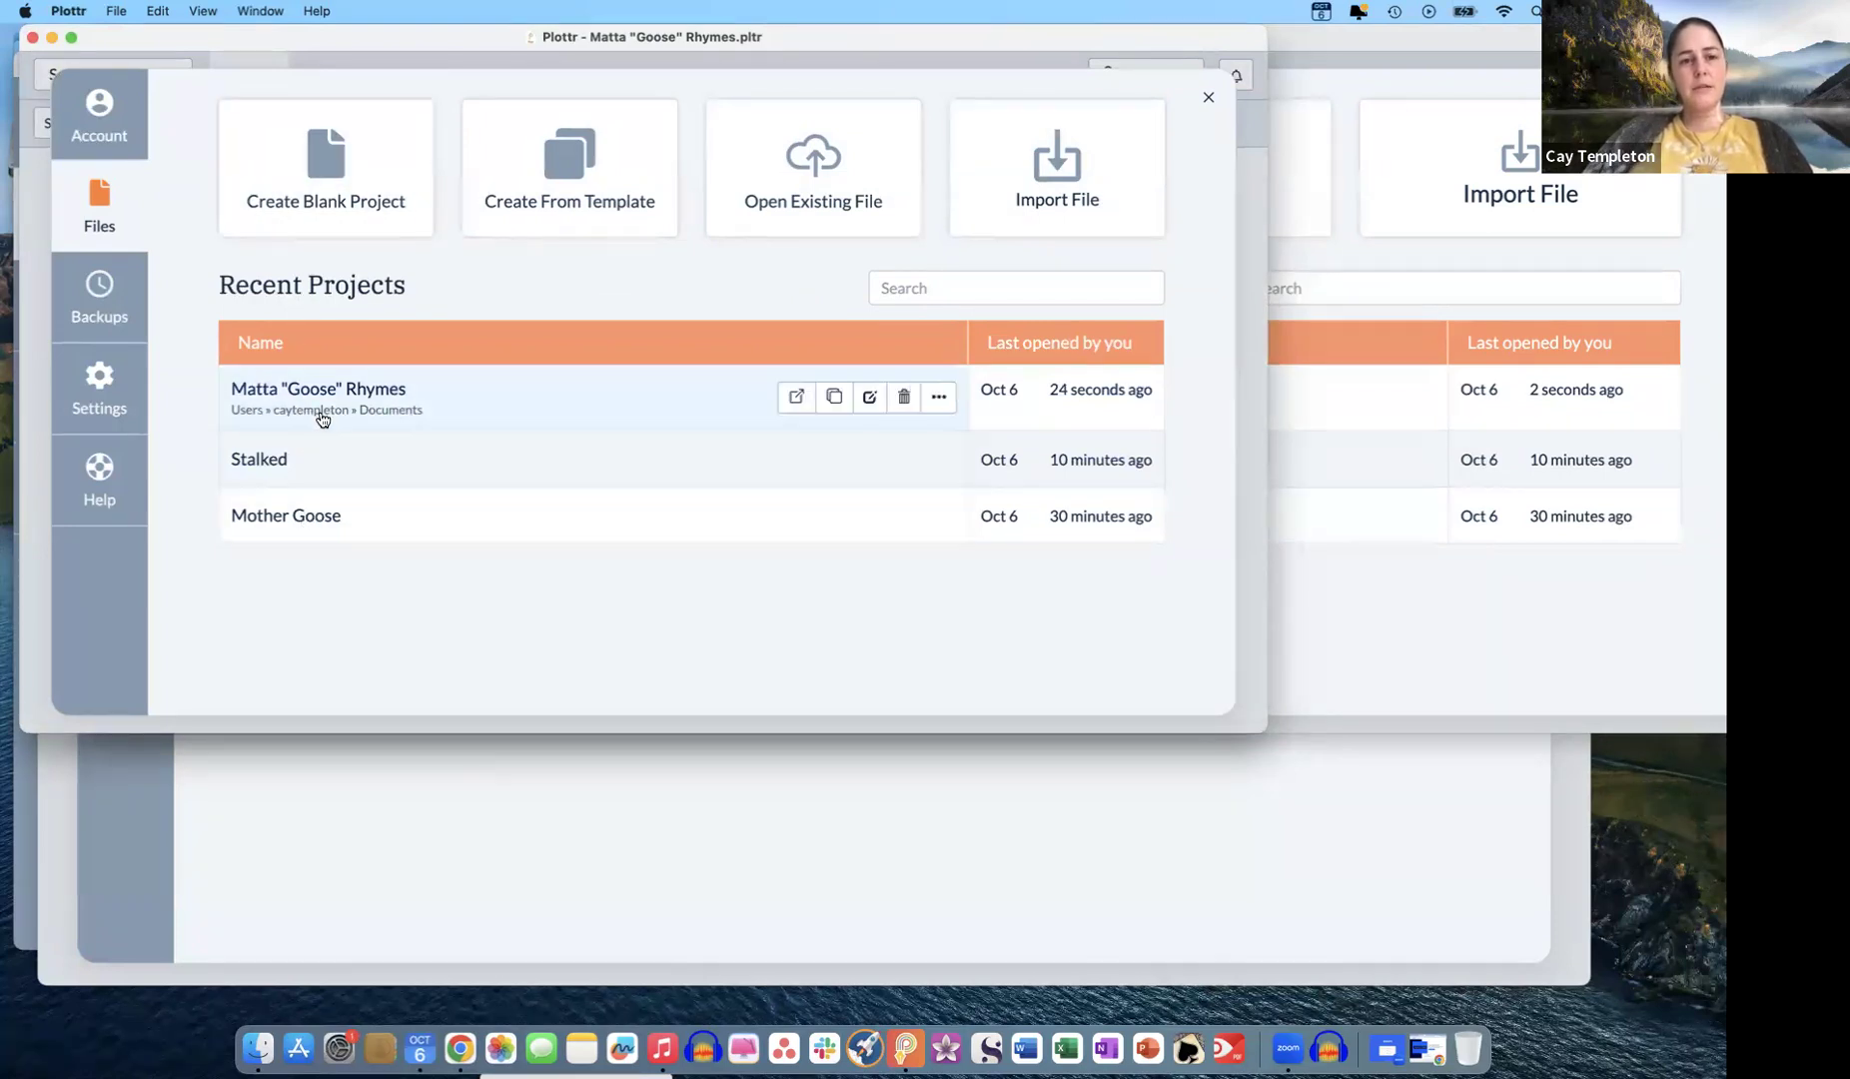
double_click(311, 518)
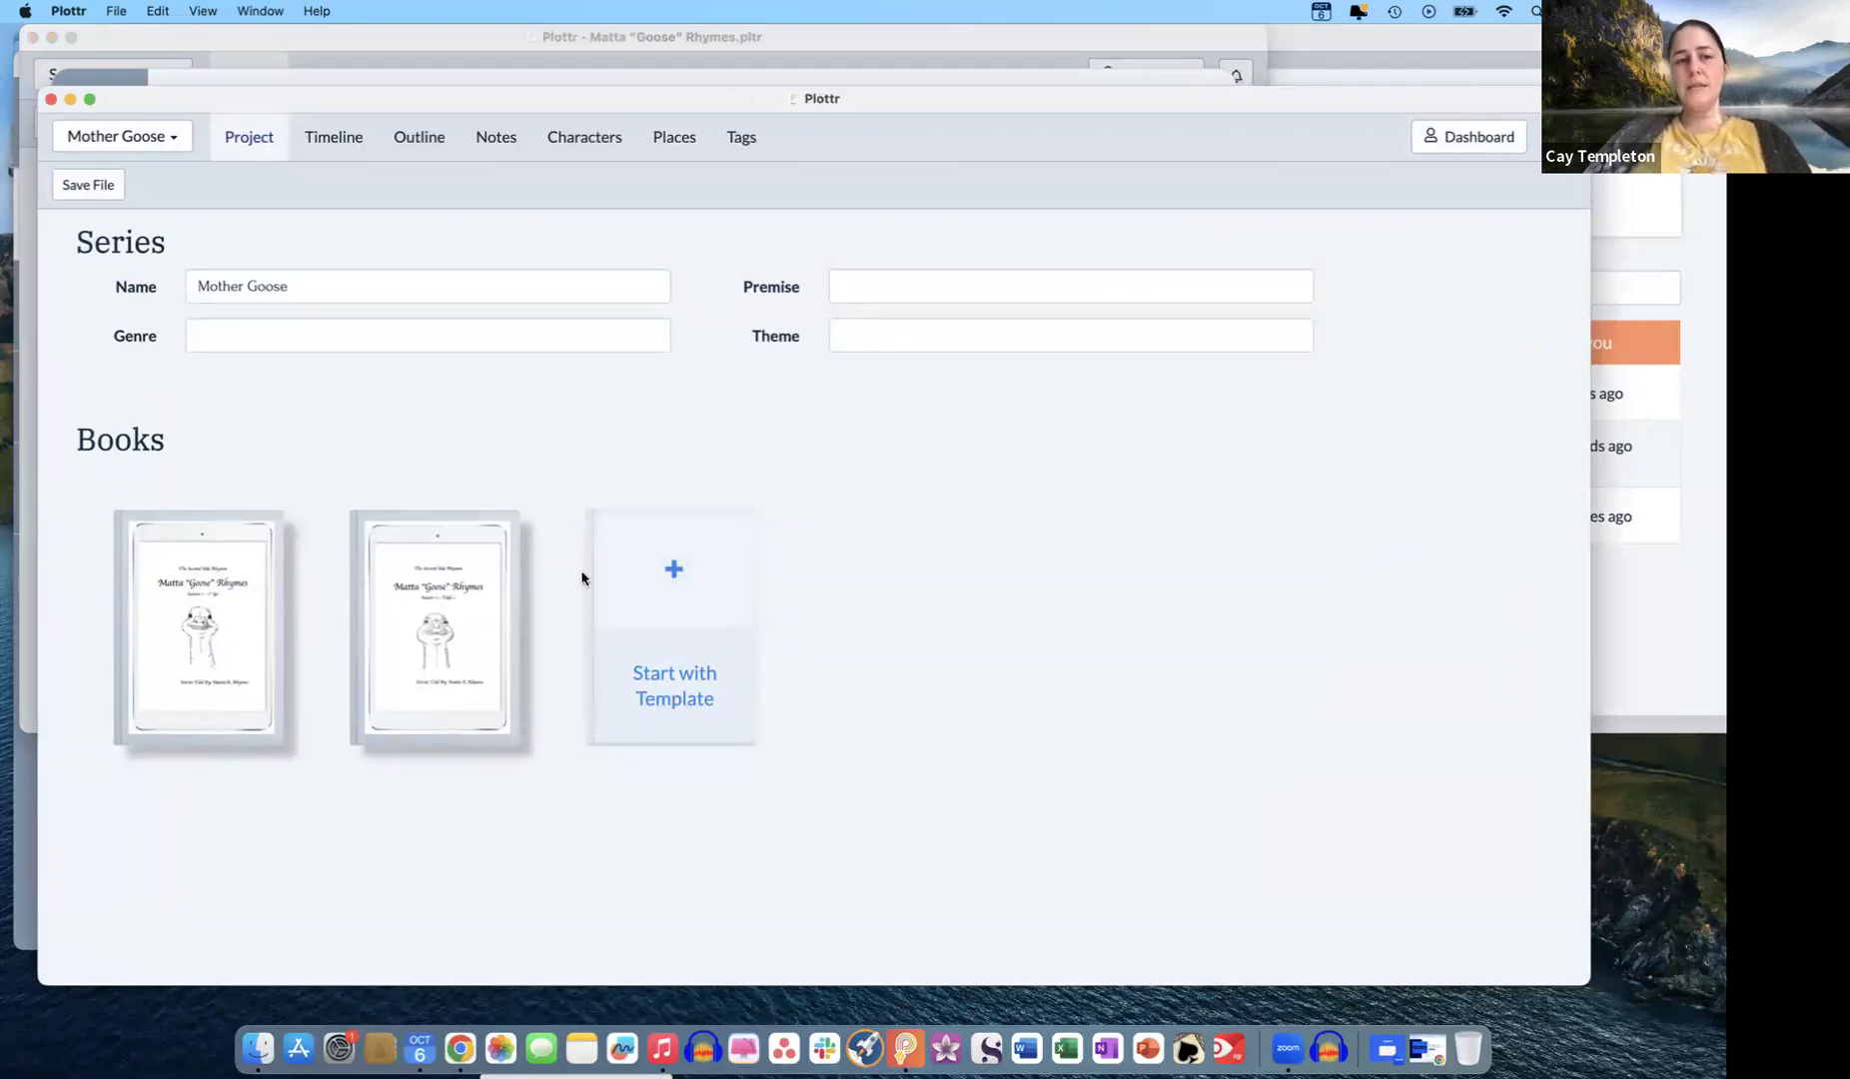
left_click(217, 586)
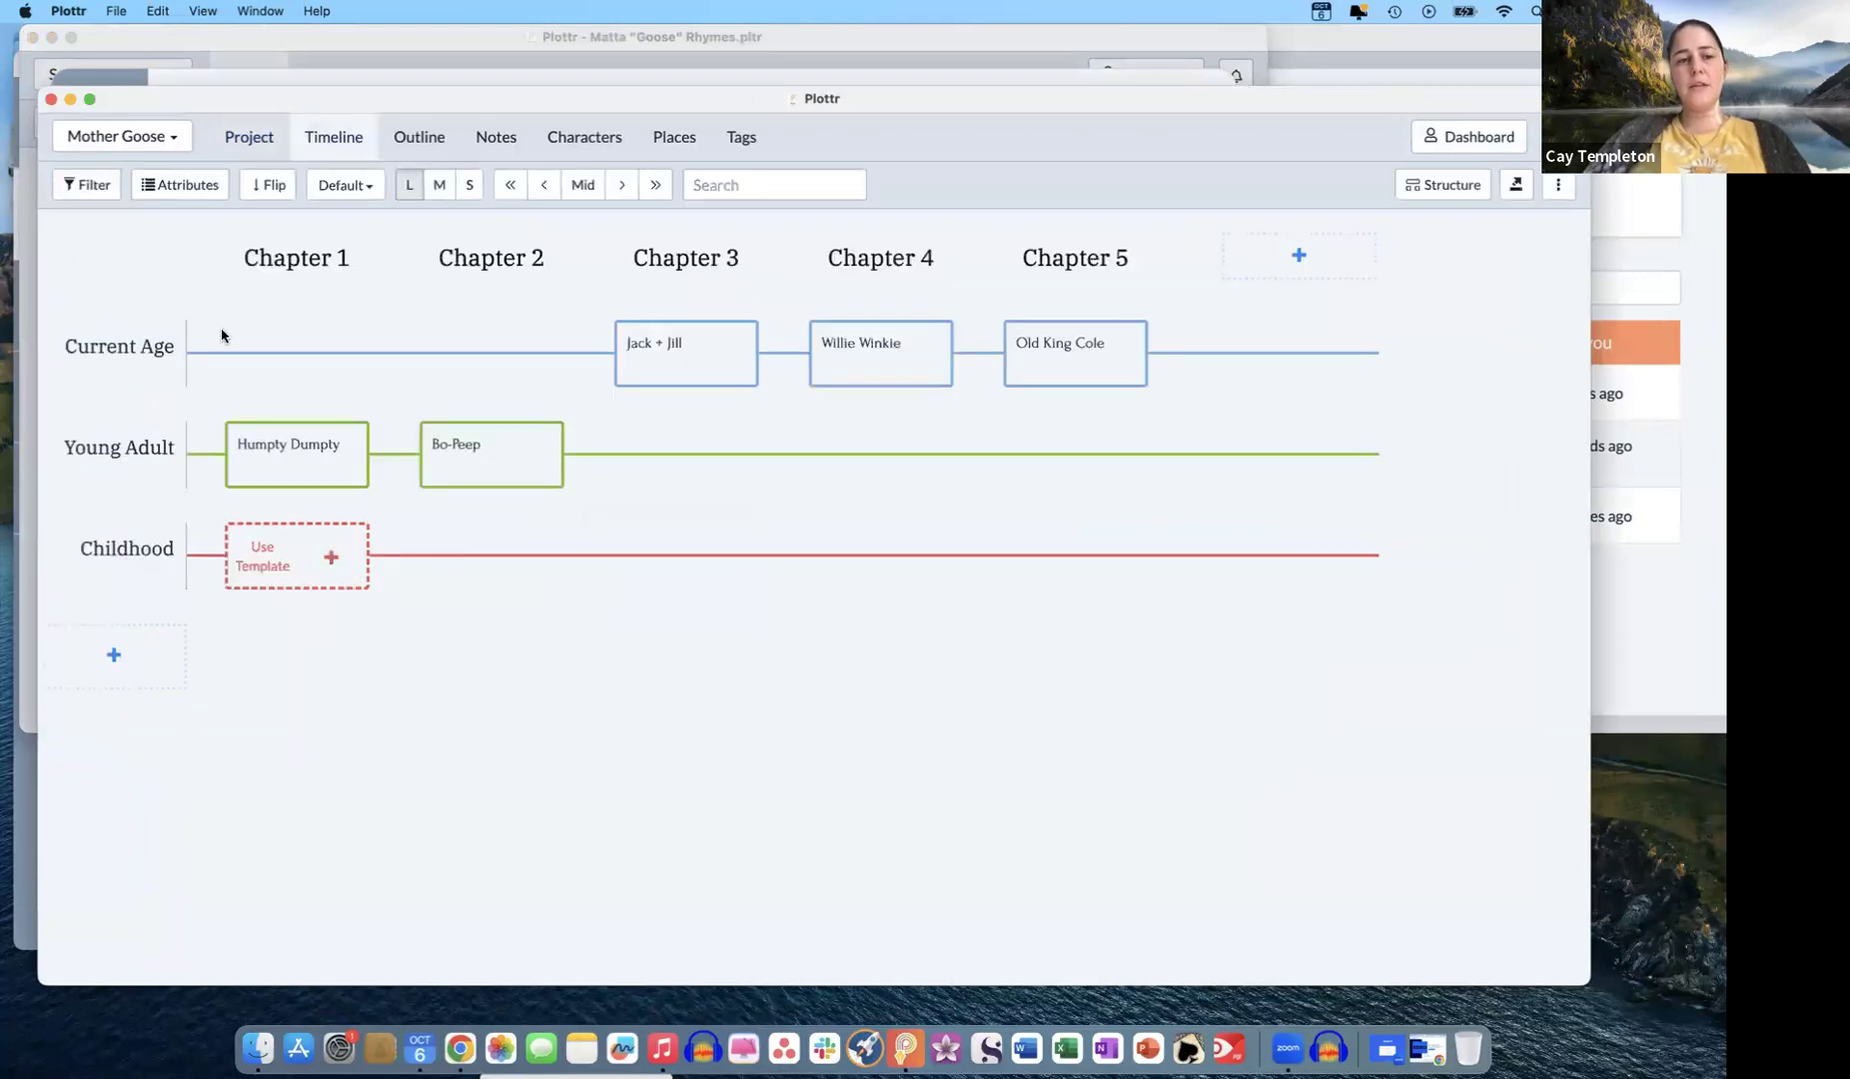
- Open the Humpty Dumpty scene card, check the starter templates offered for it and close the card without applying one
left_click(294, 447)
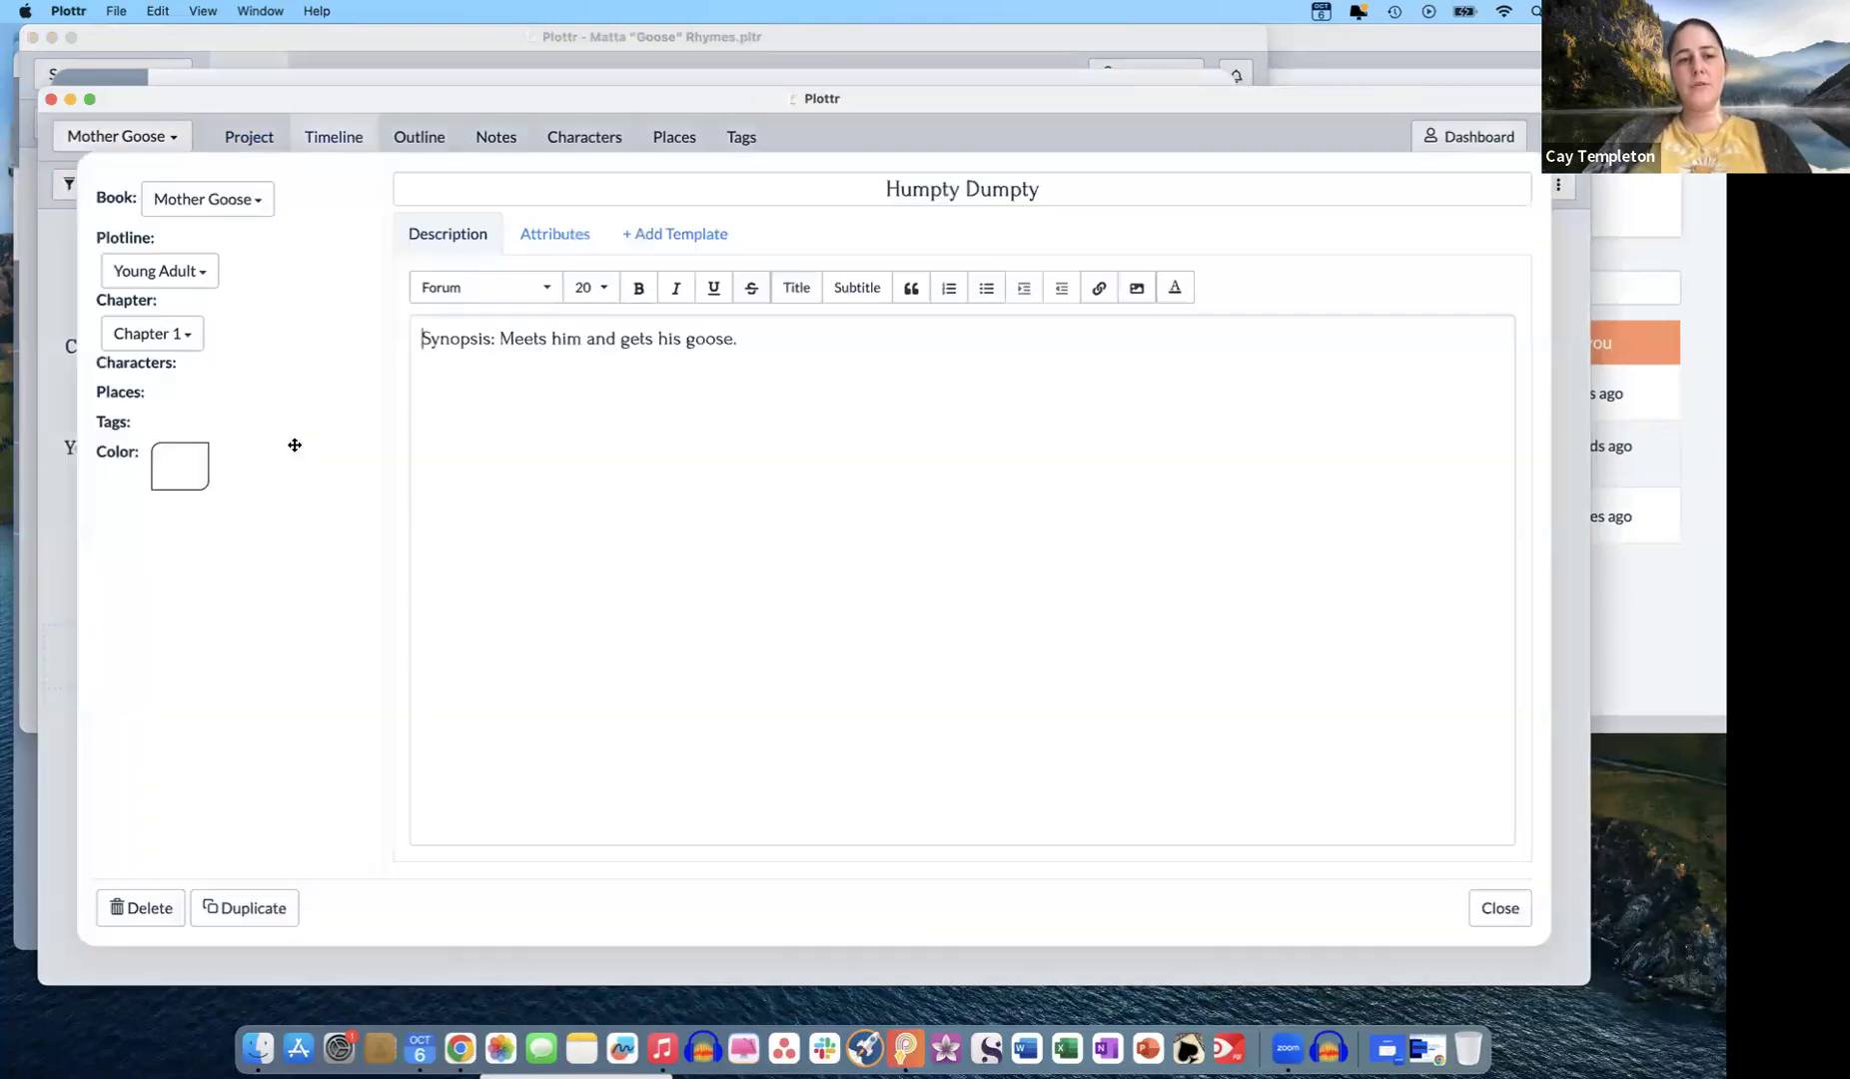
left_click(659, 233)
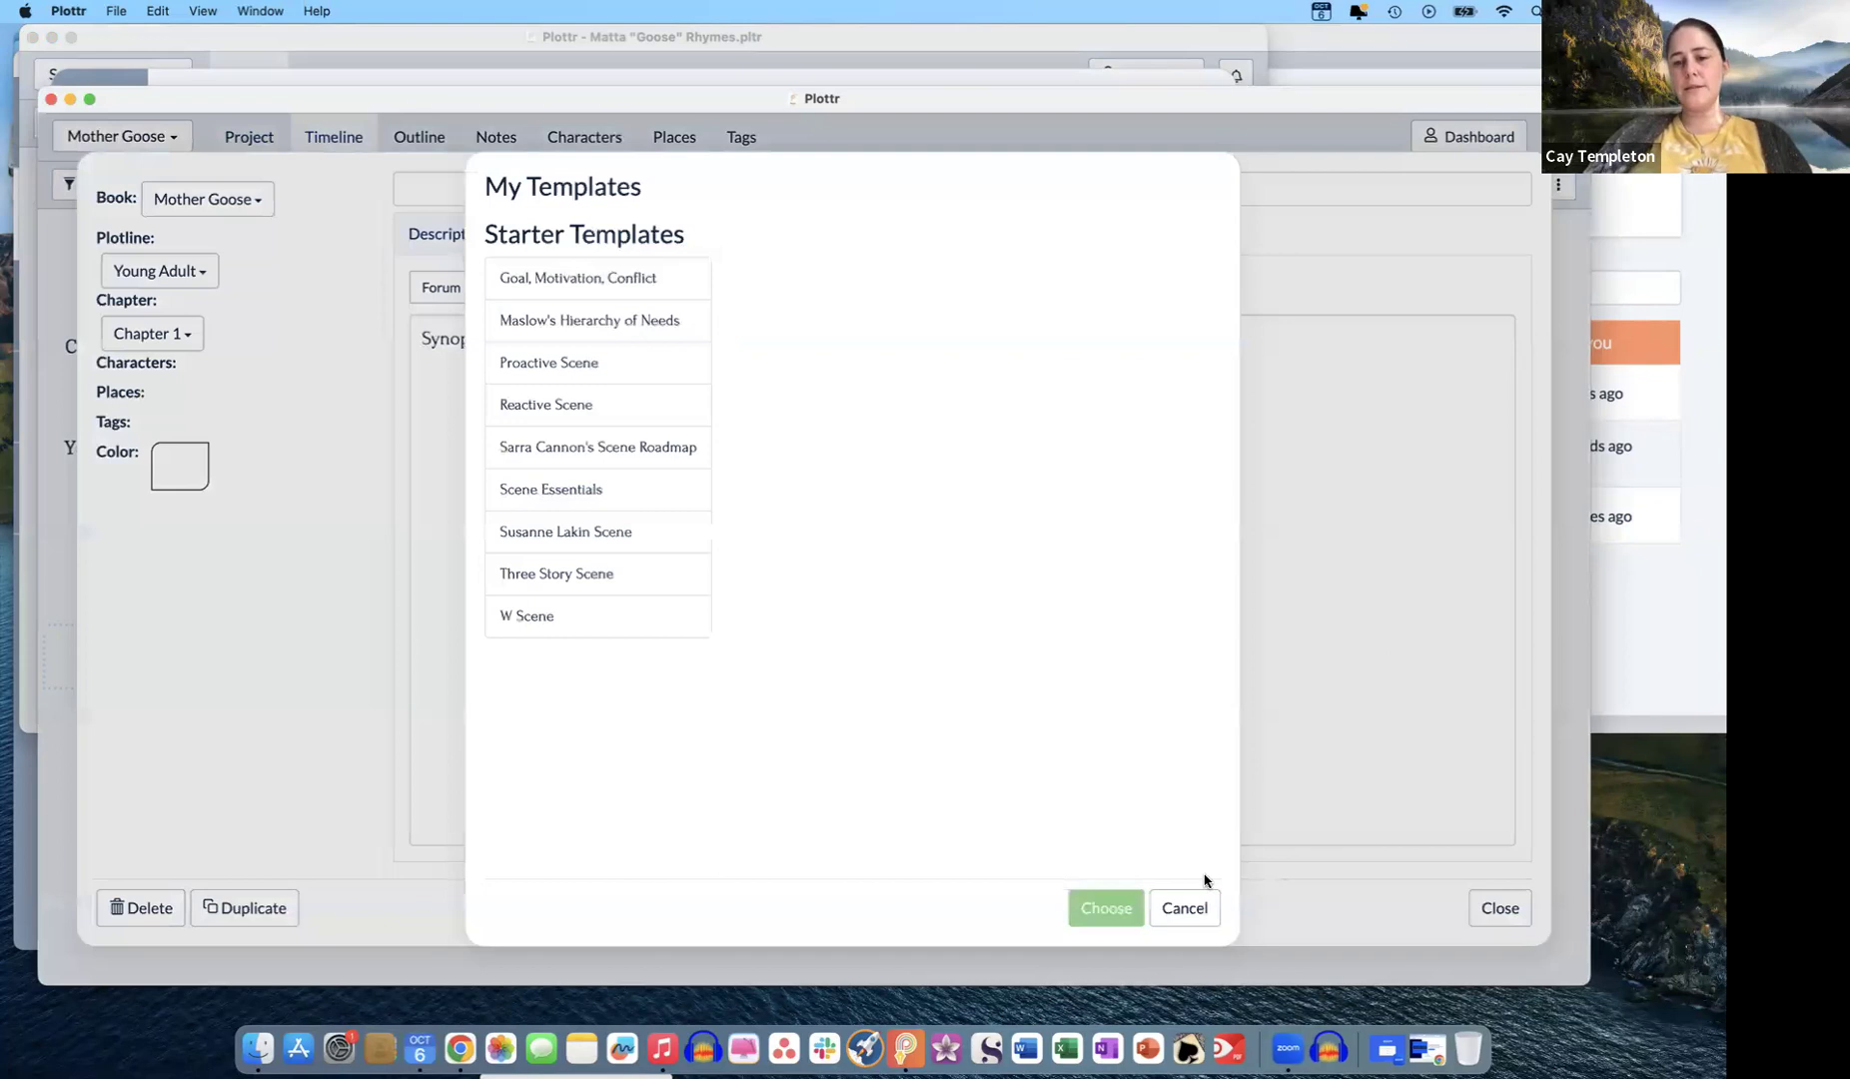
left_click(1191, 905)
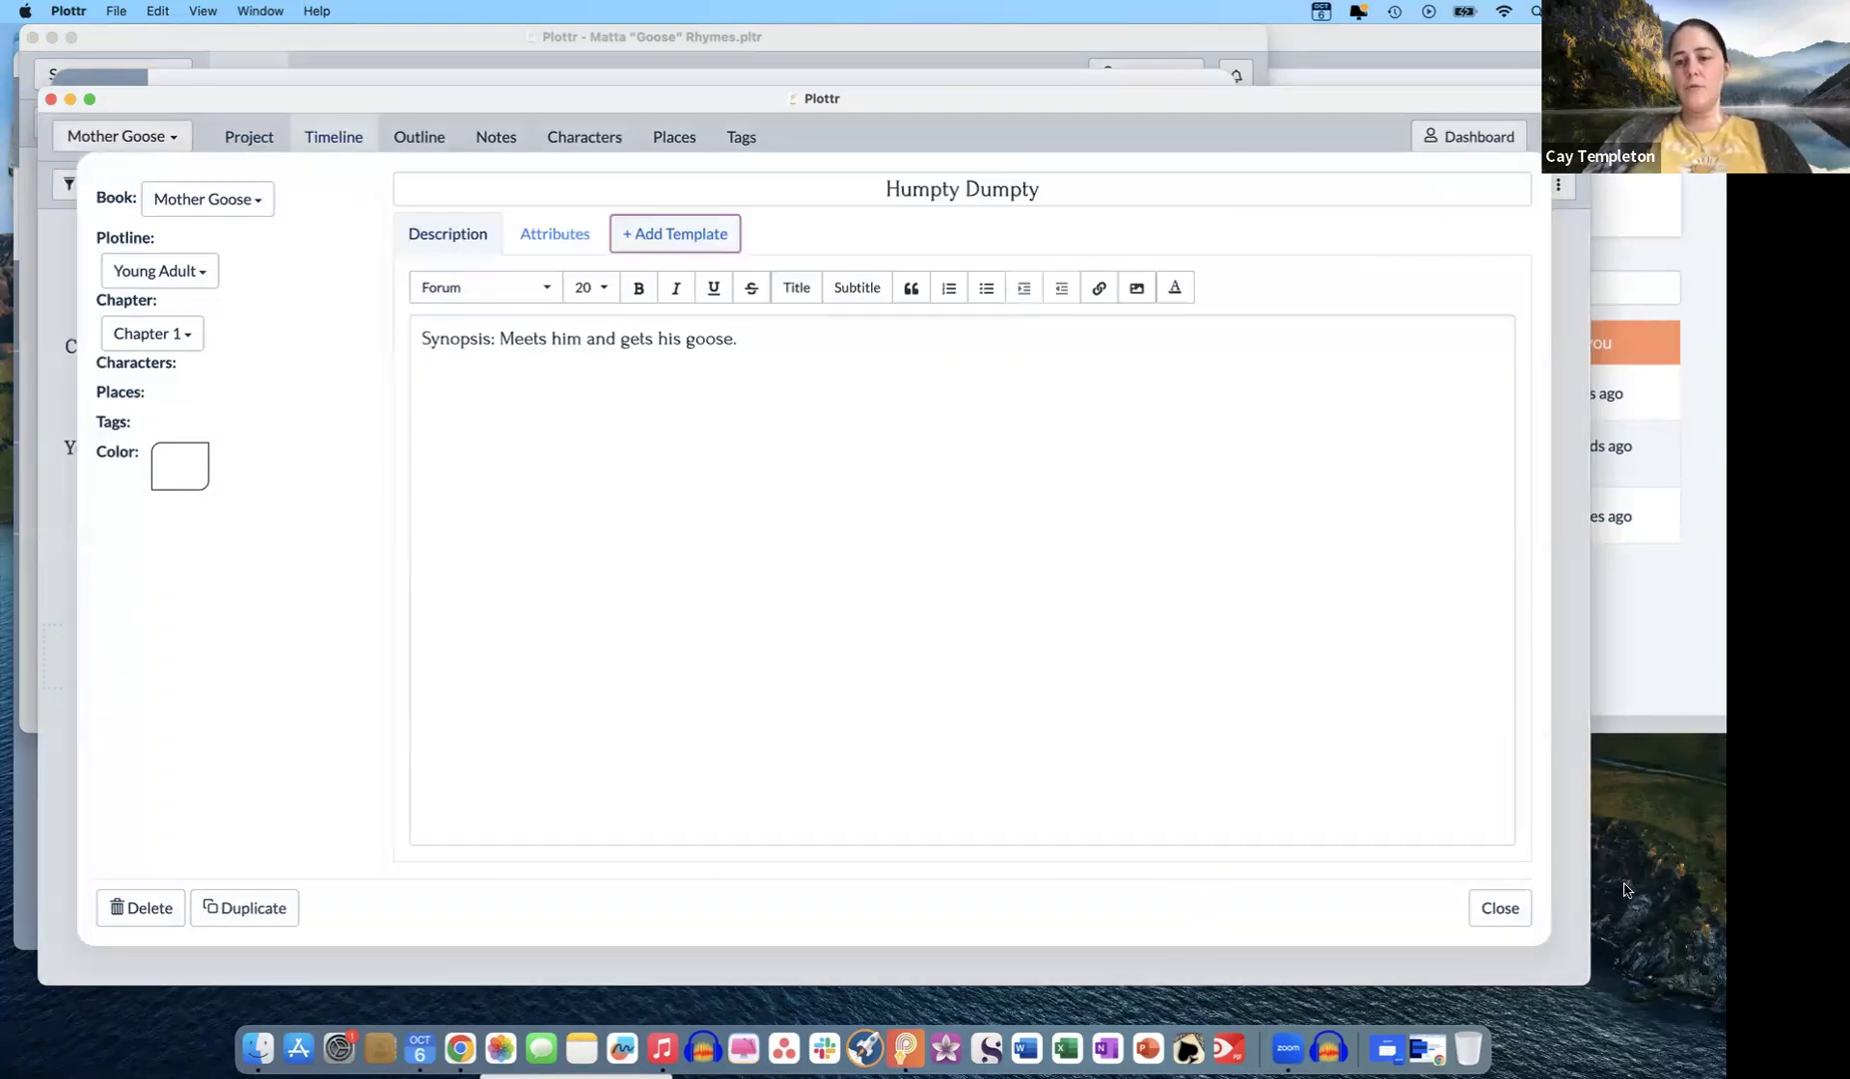
left_click(1500, 908)
mouse_move(309, 224)
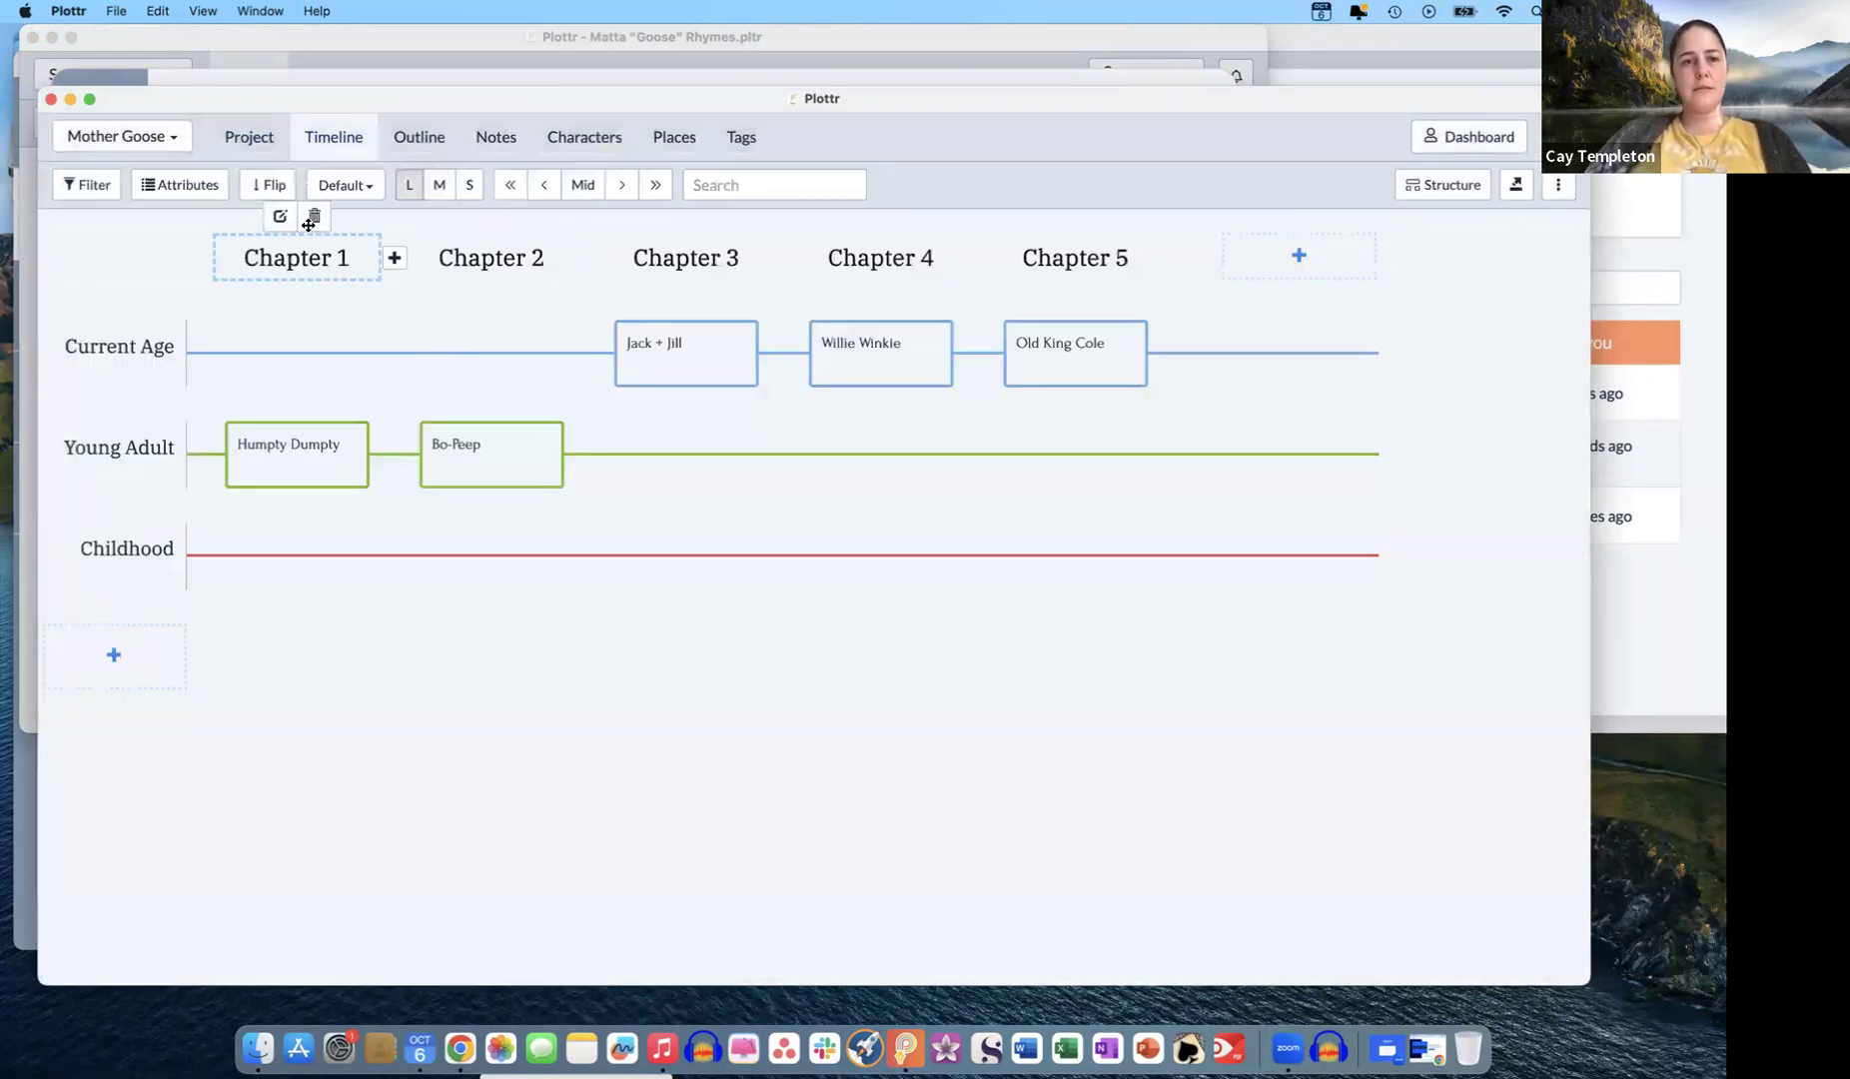
- Start a new book from a template in the Mother Goose project and look through the whole list of starter templates
left_click(250, 138)
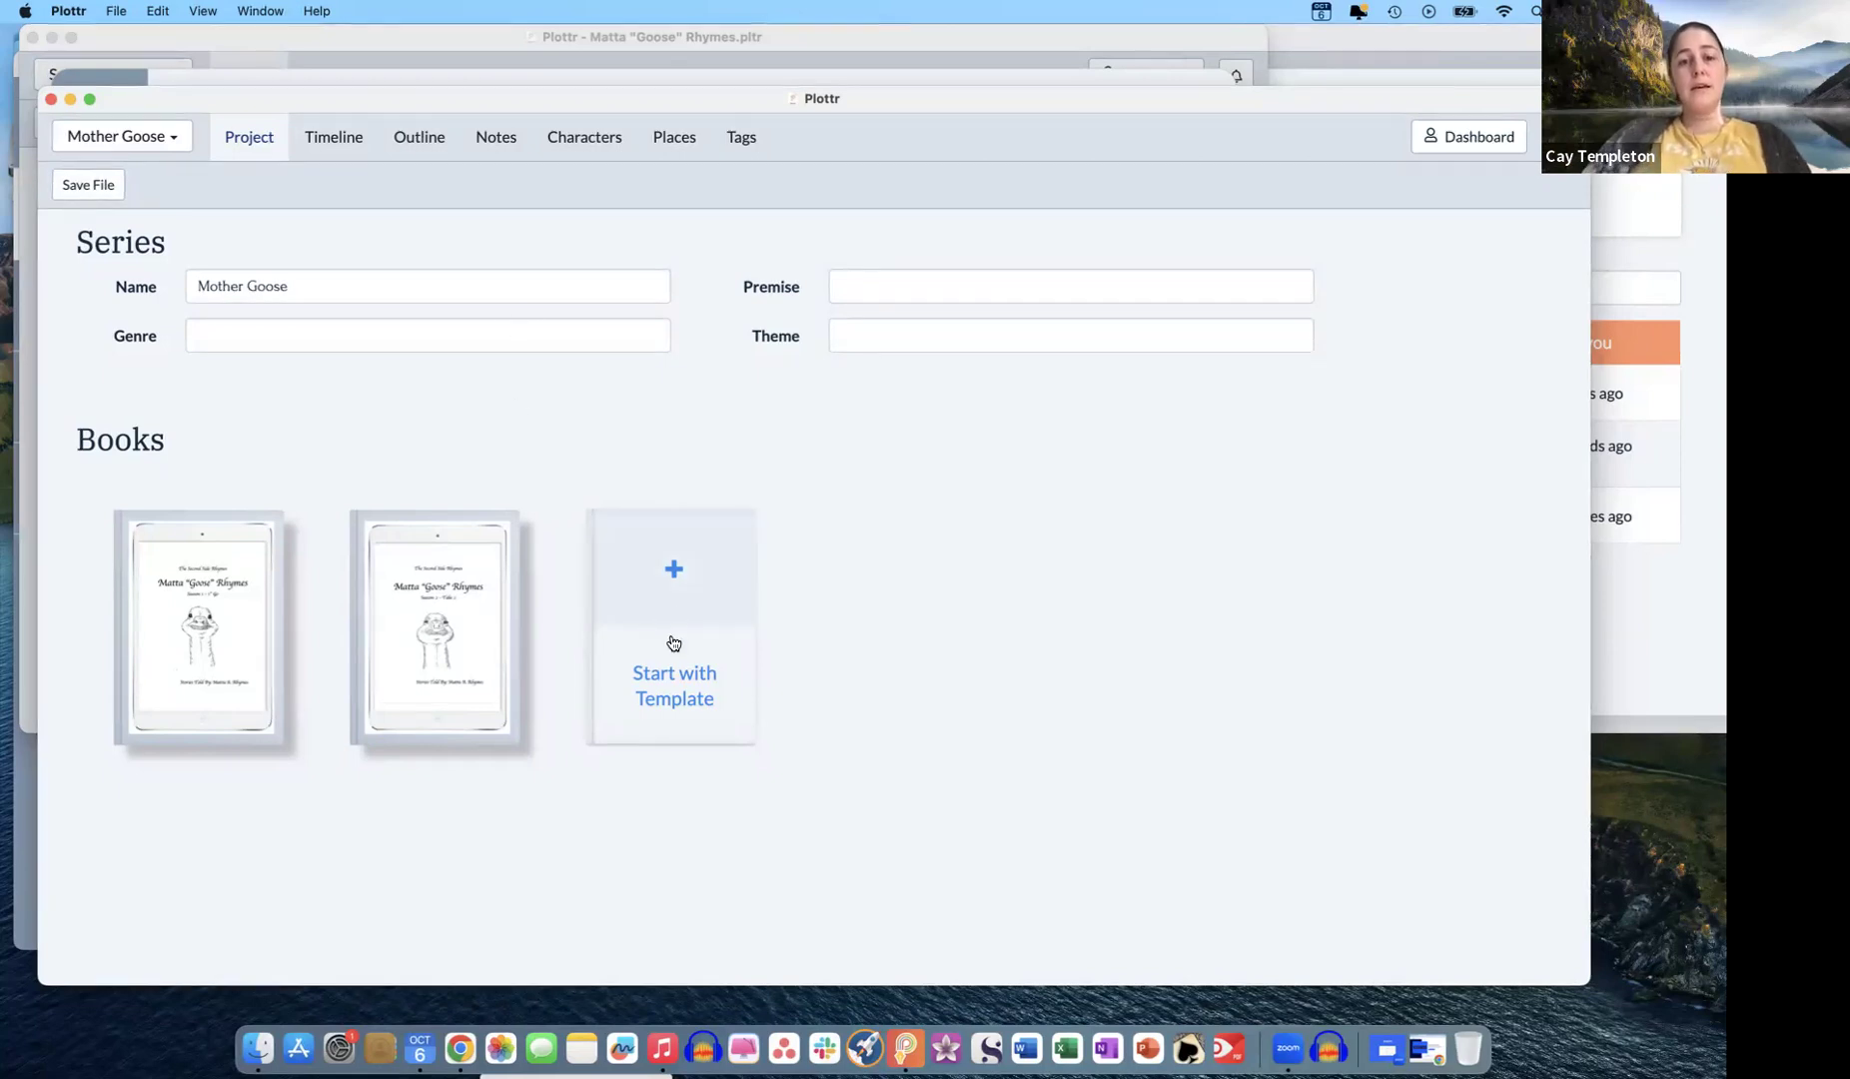
left_click(685, 710)
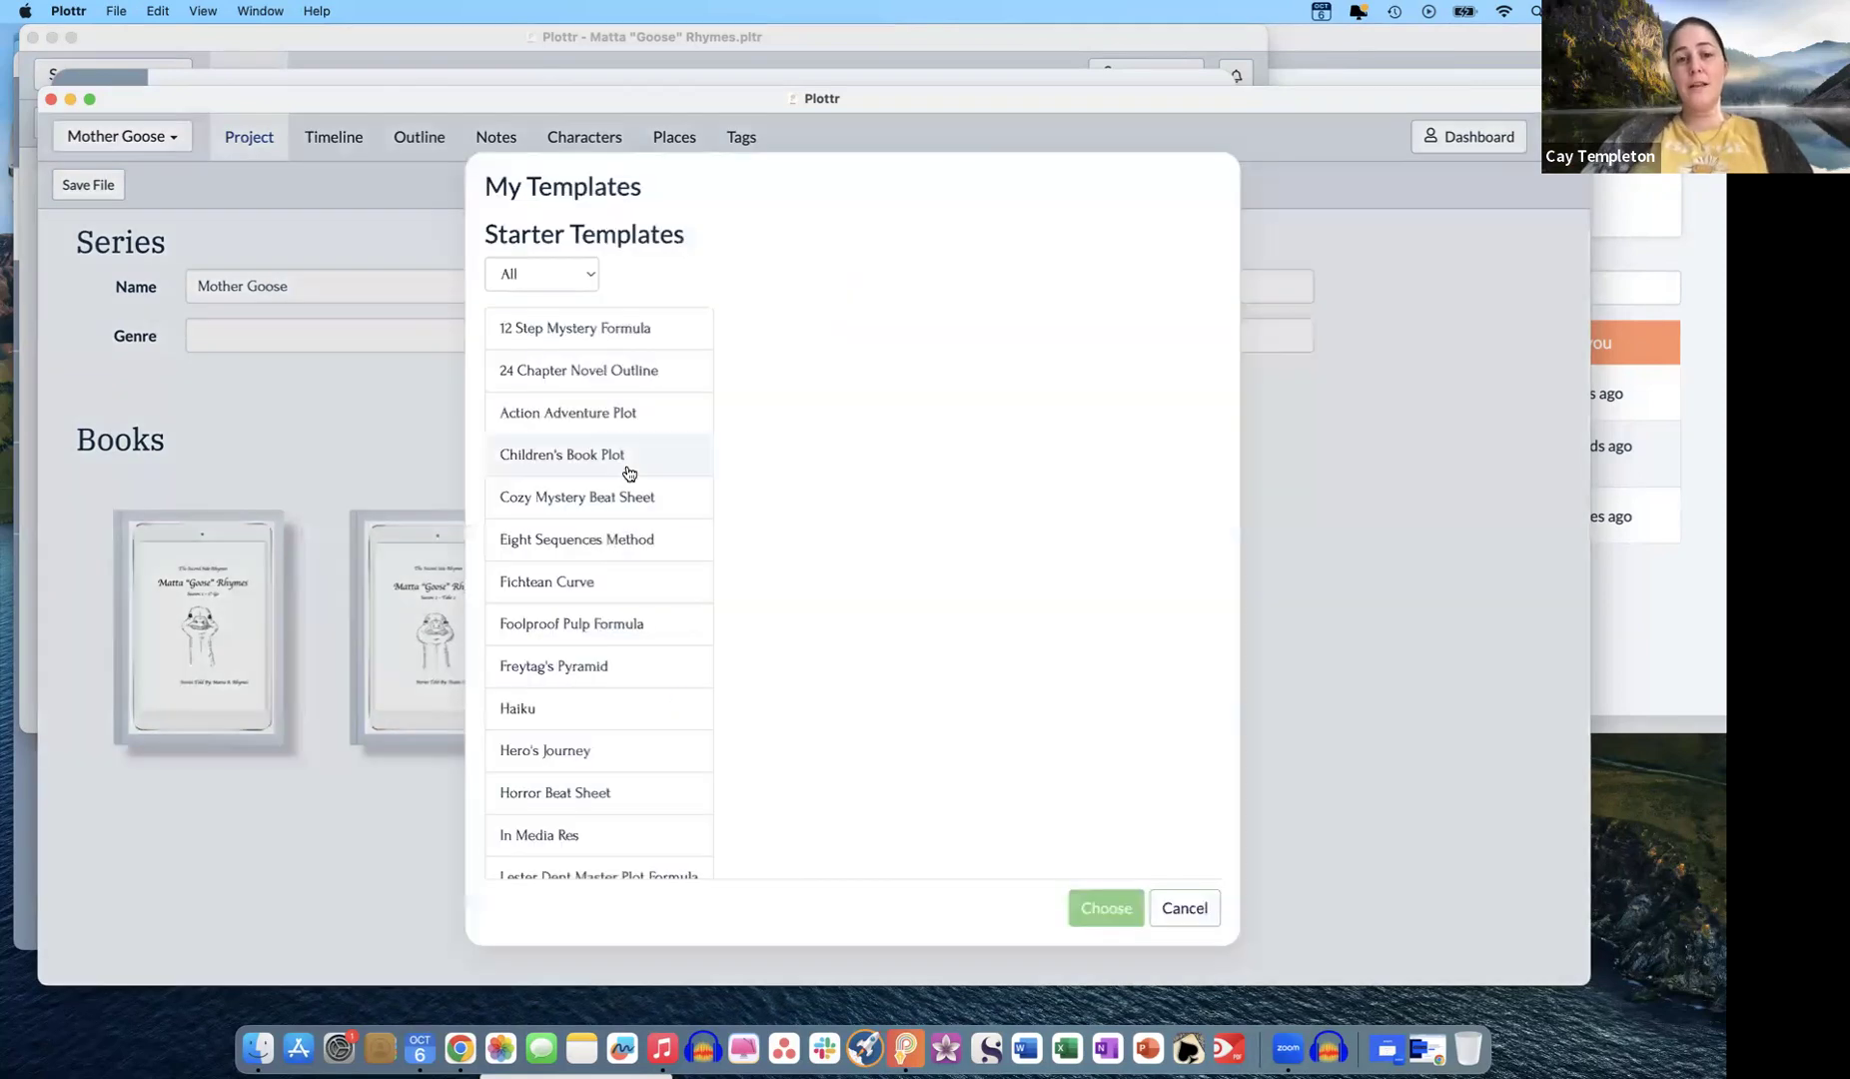
scroll(629, 472, "down", 2)
scroll(629, 473, "down", 10)
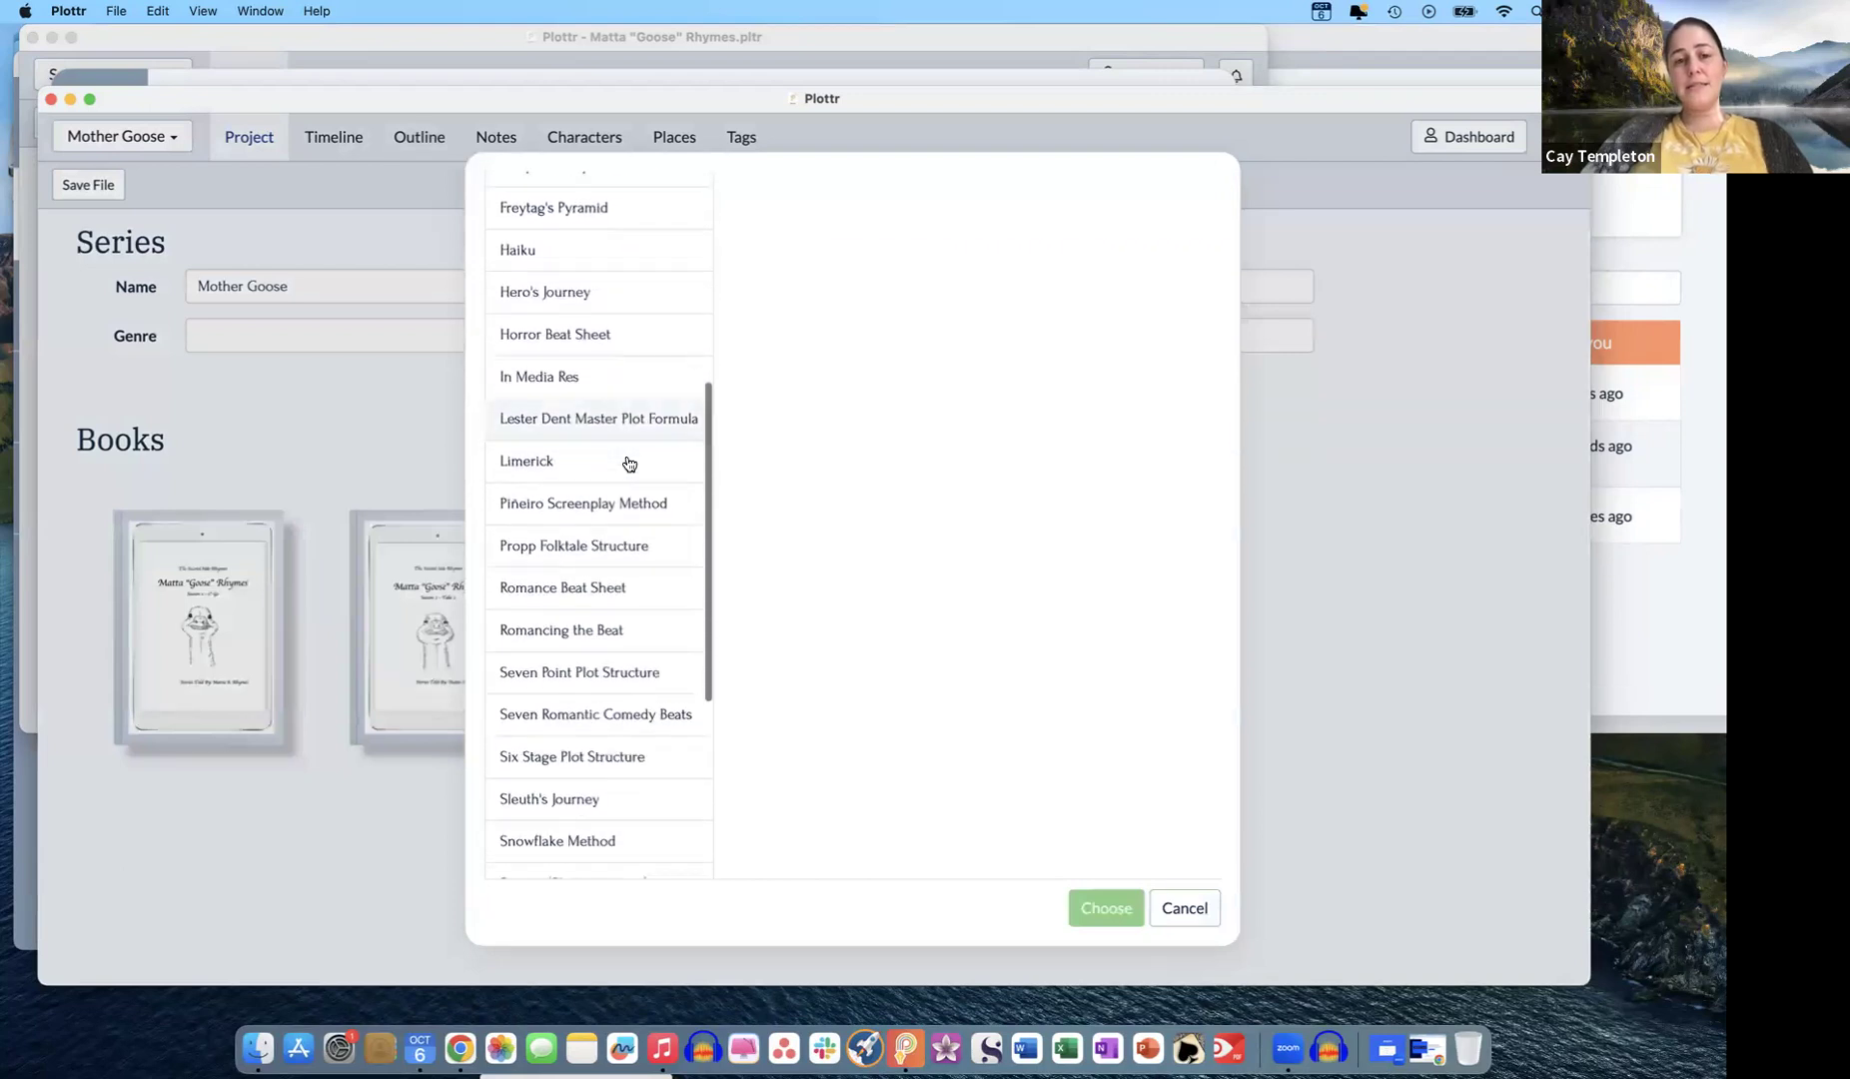
scroll(629, 462, "down", 4)
scroll(628, 463, "up", 6)
scroll(628, 462, "up", 5)
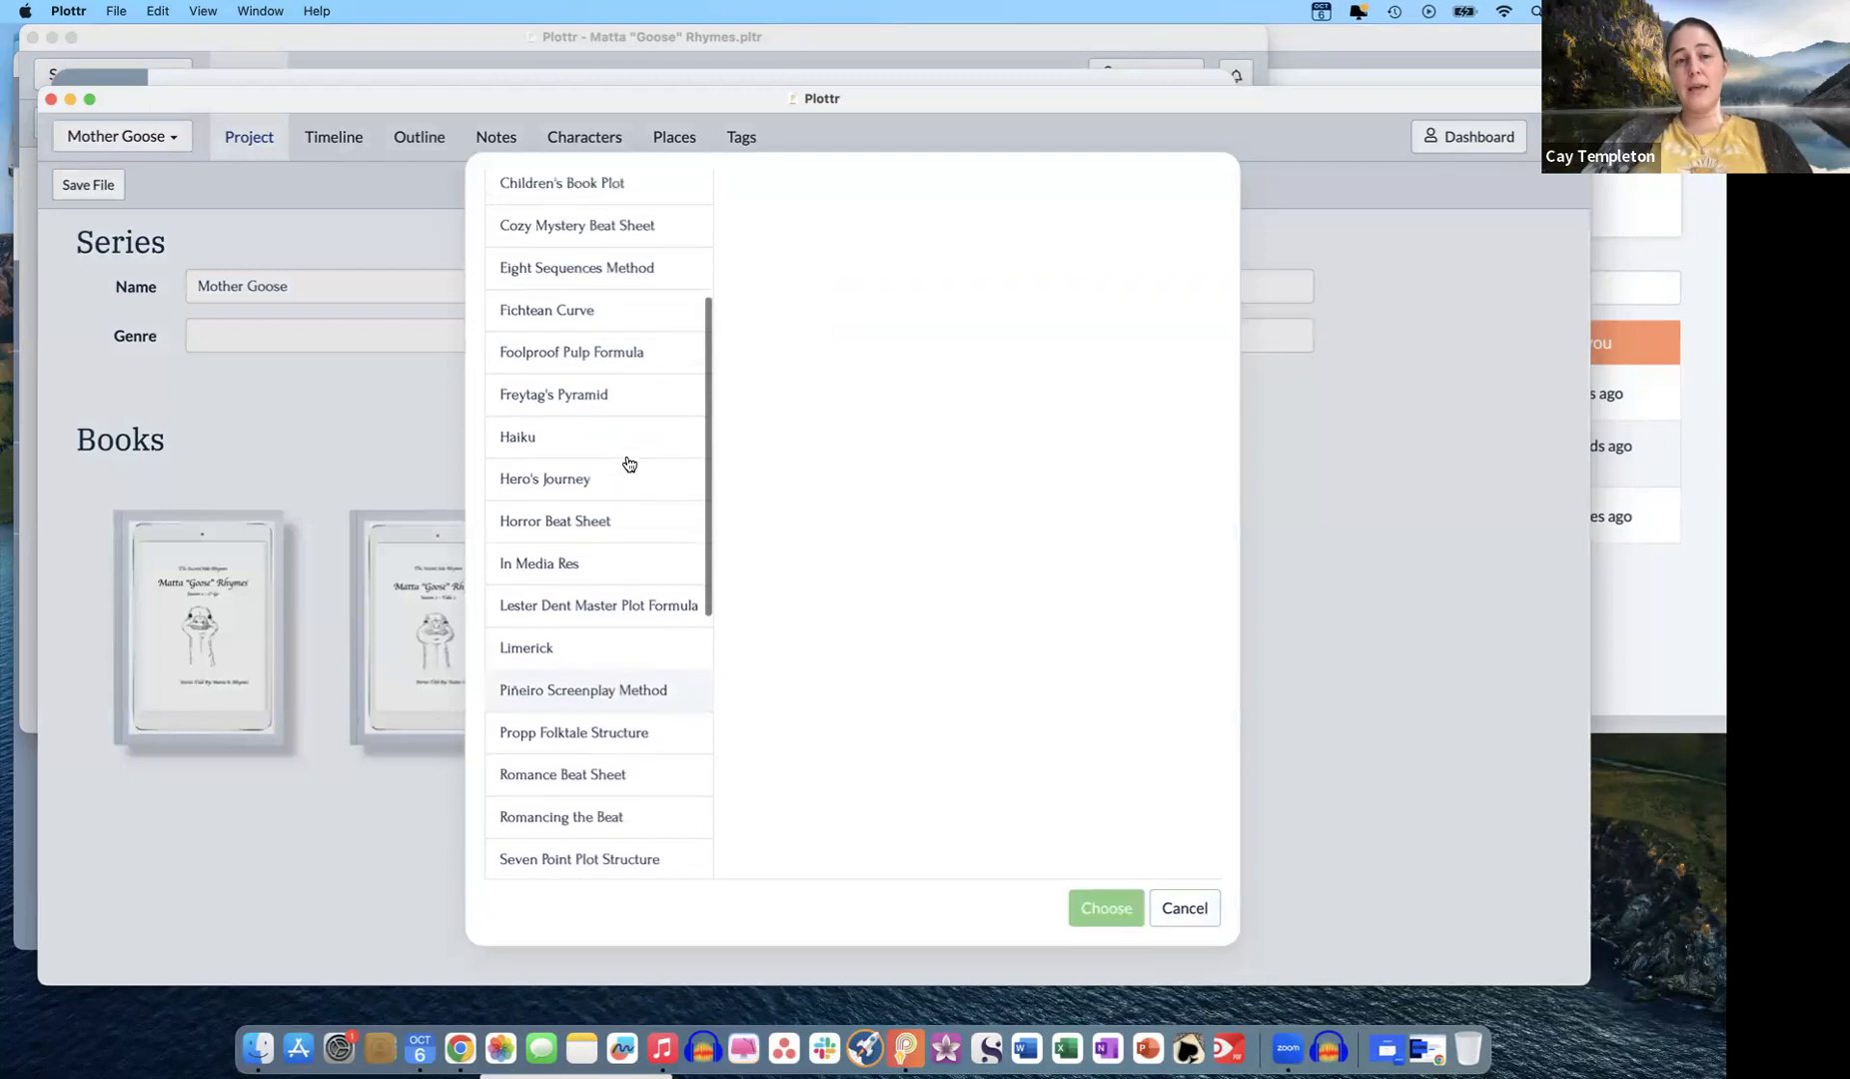
scroll(628, 463, "up", 3)
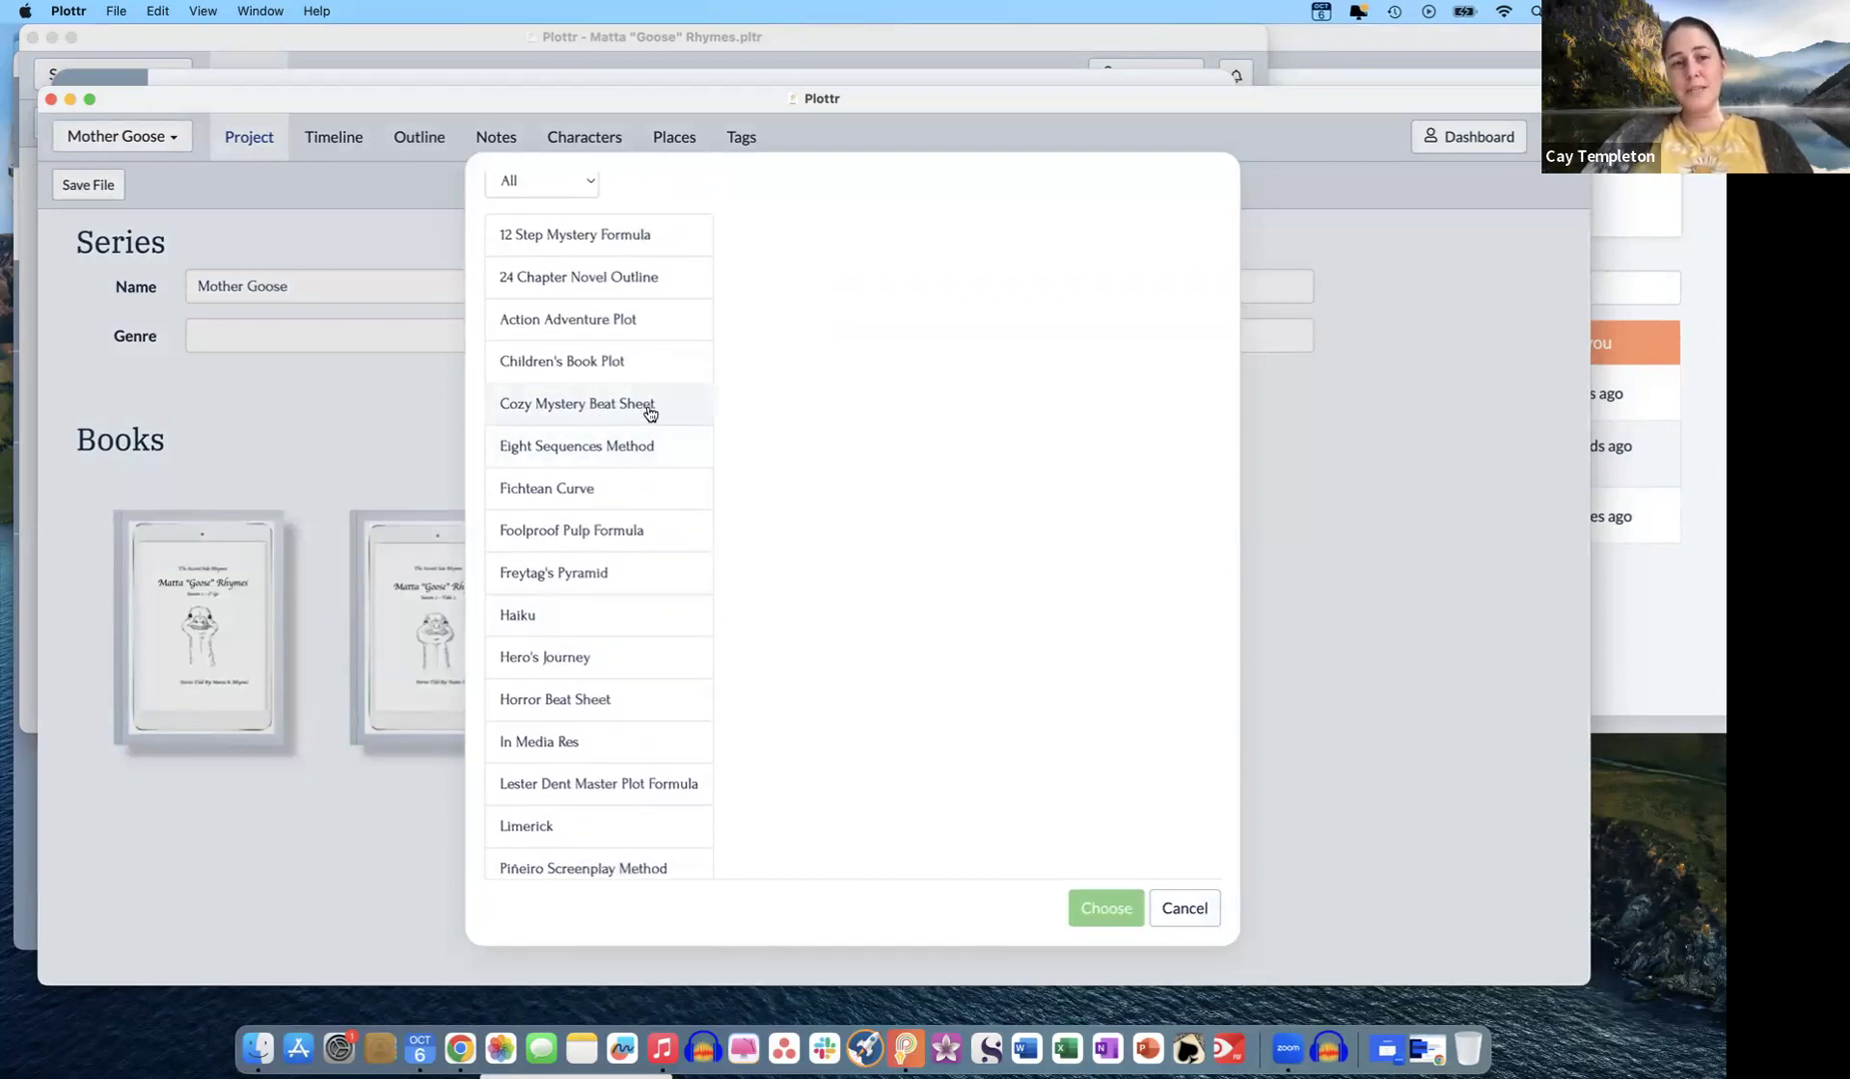
scroll(650, 412, "up", 1)
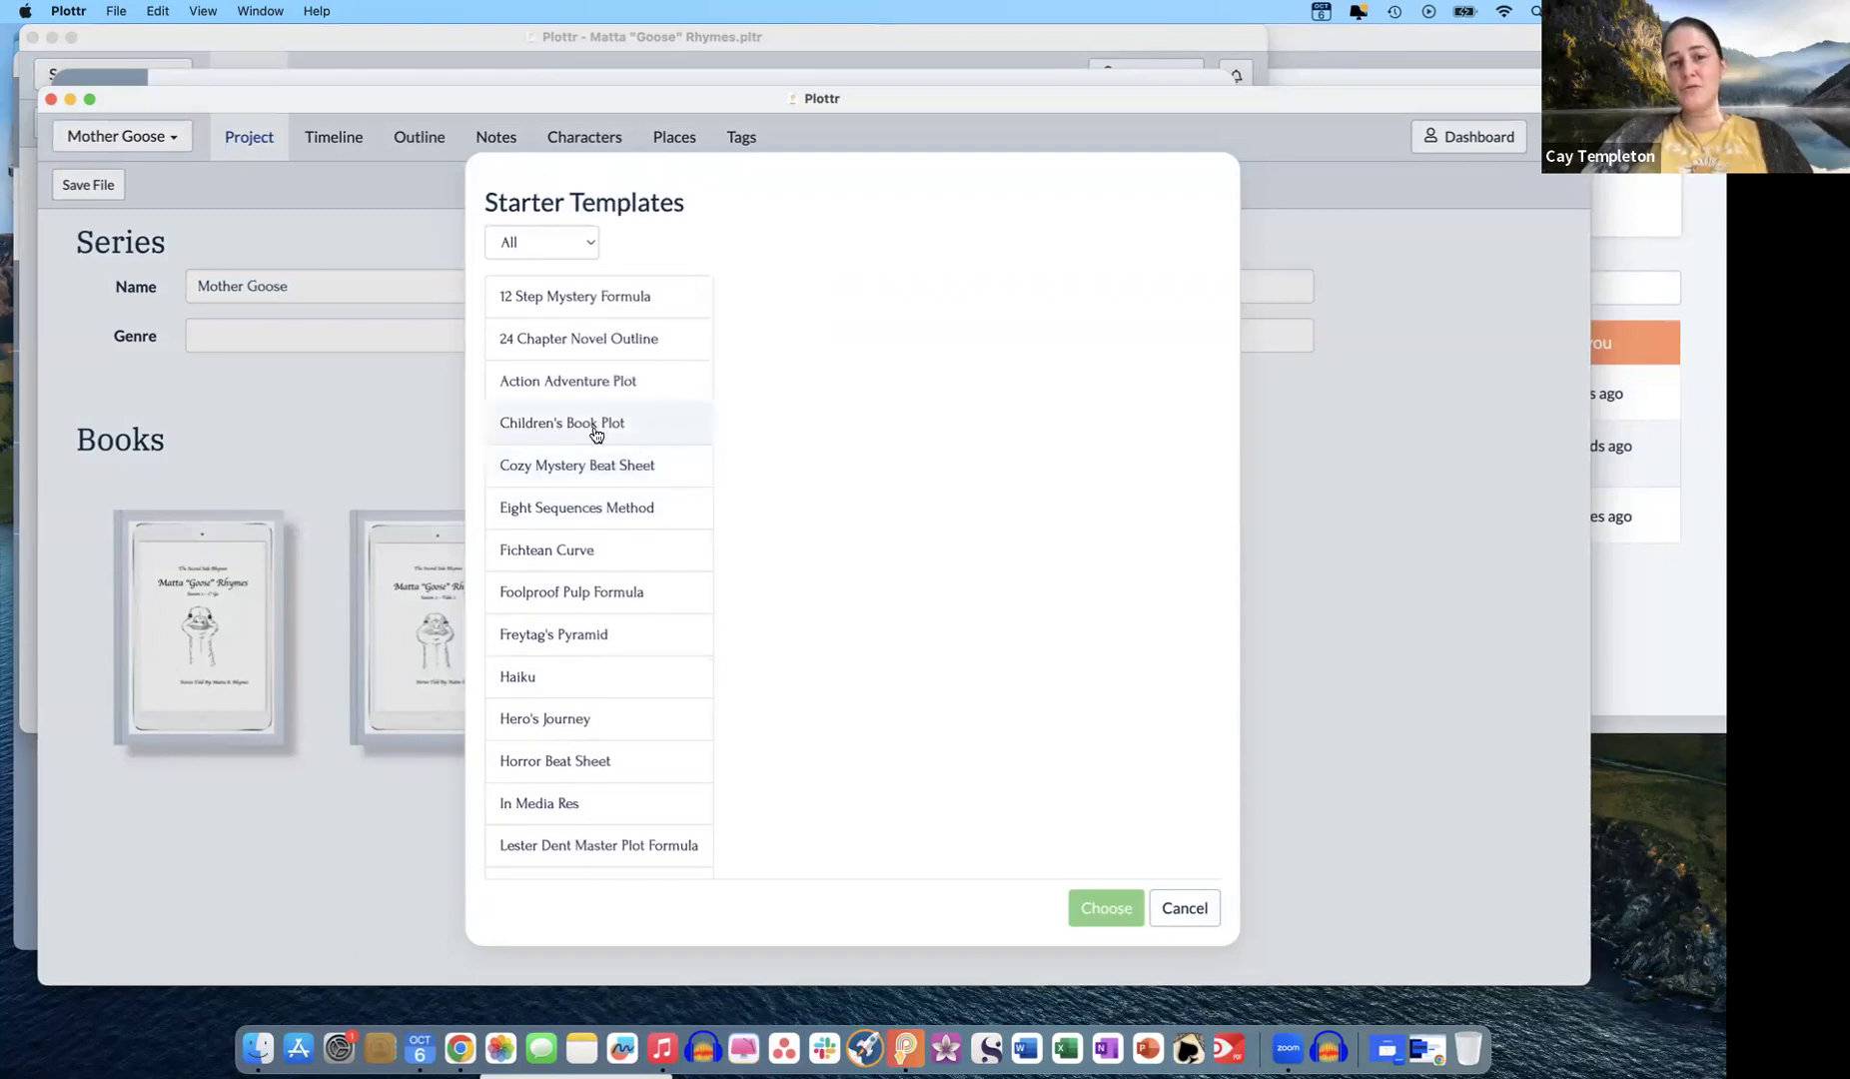
scroll(617, 433, "up", 1)
scroll(616, 429, "down", 2)
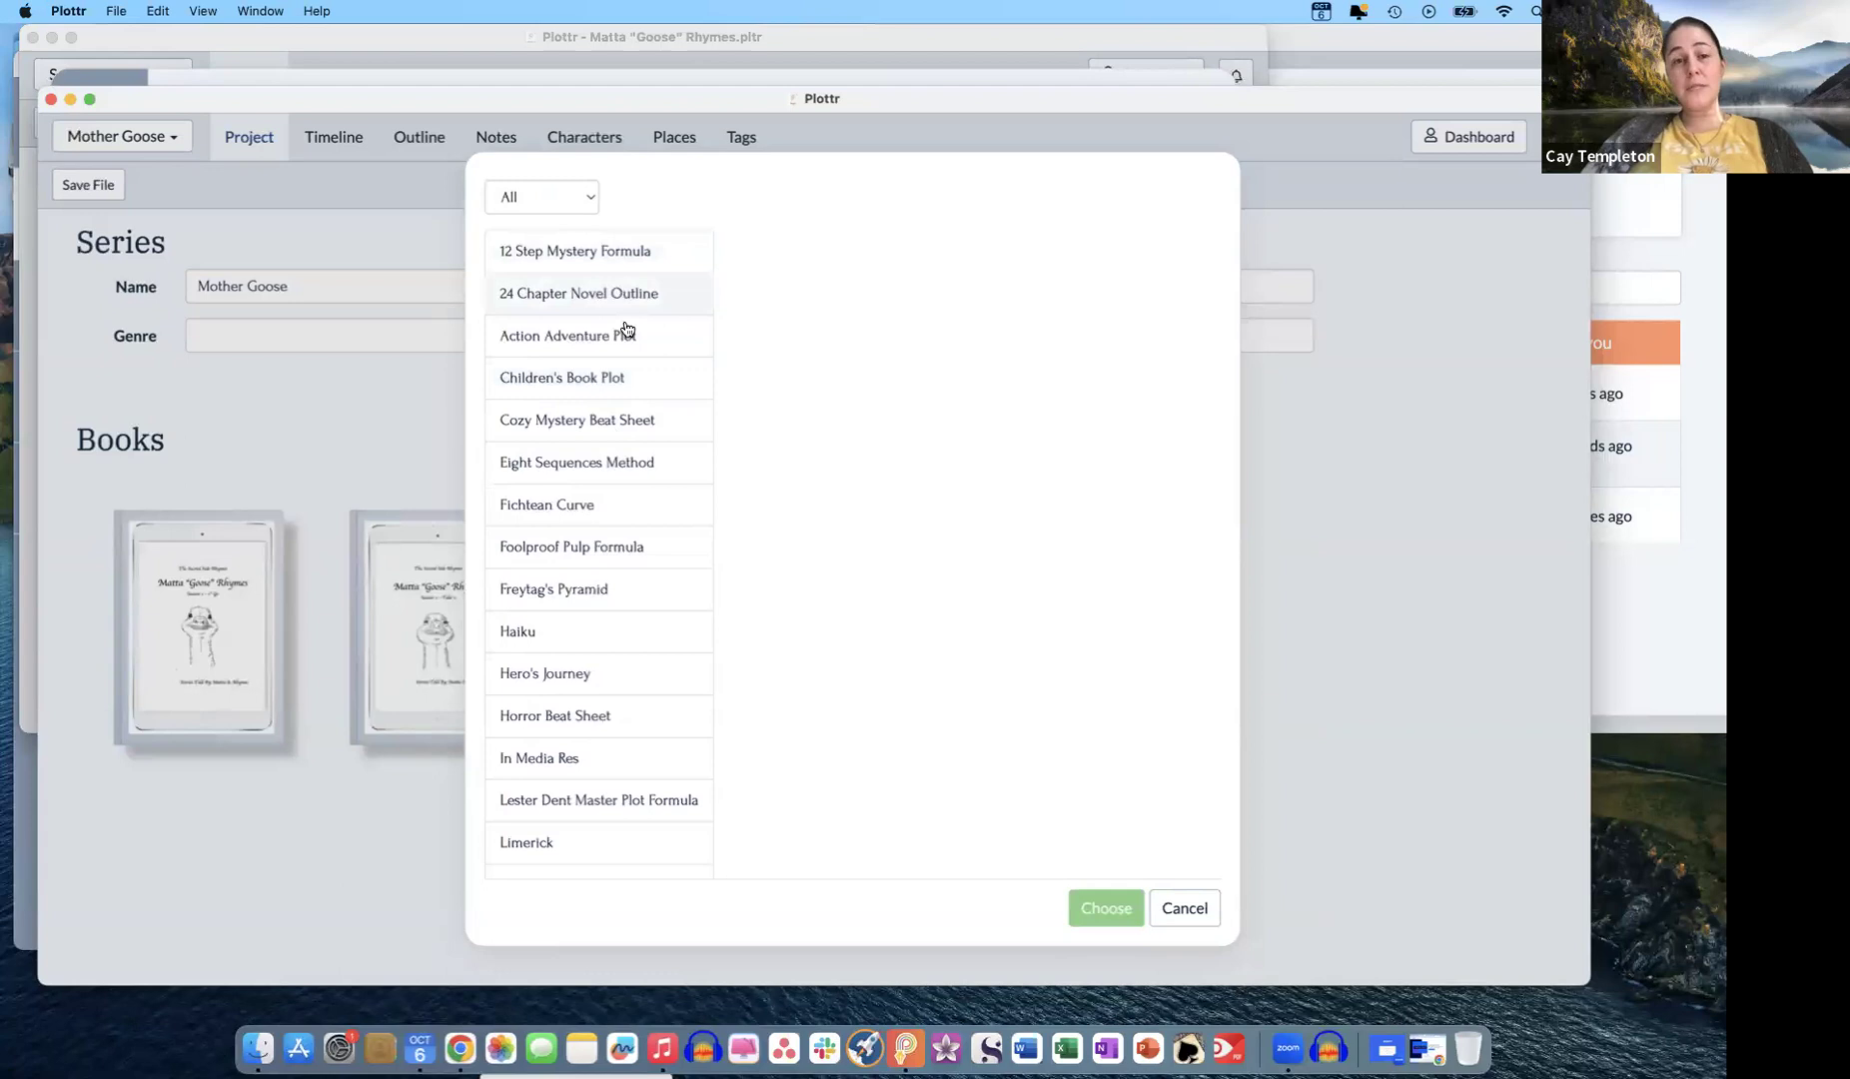
scroll(619, 549, "down", 7)
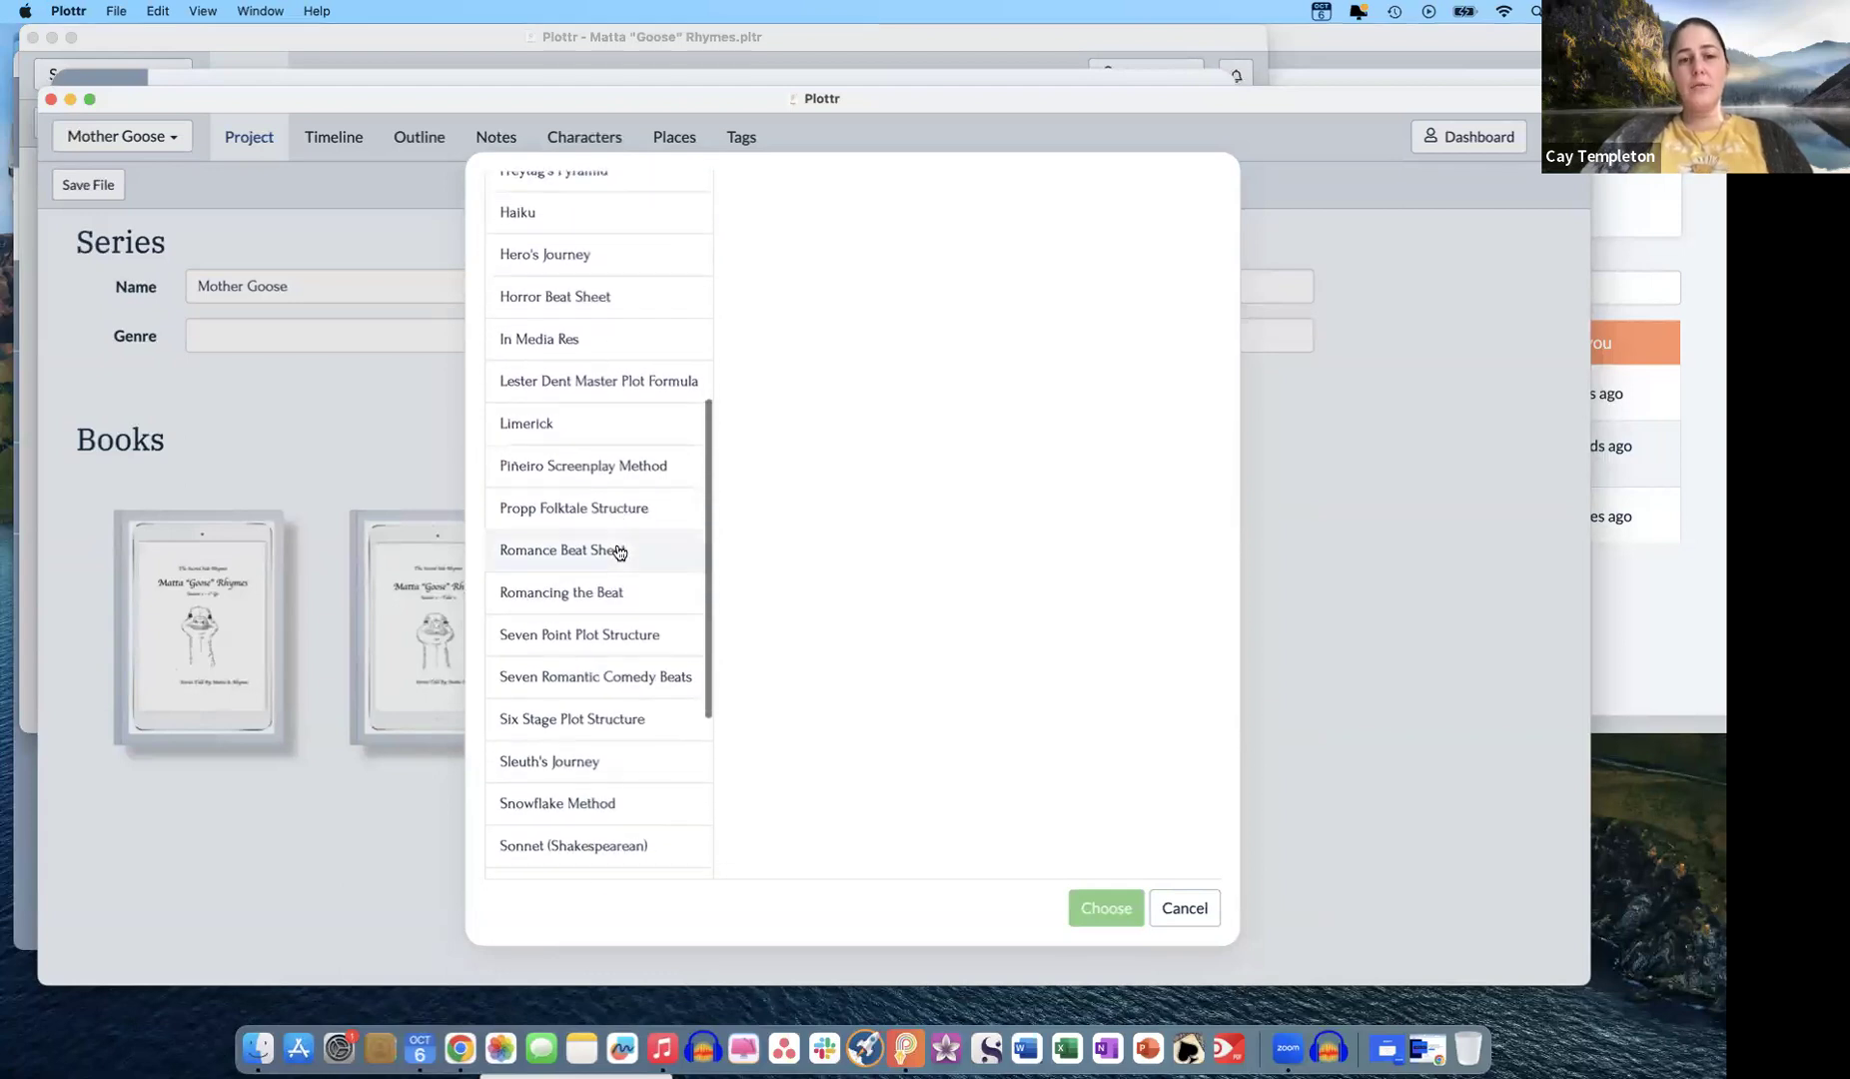
scroll(623, 568, "down", 2)
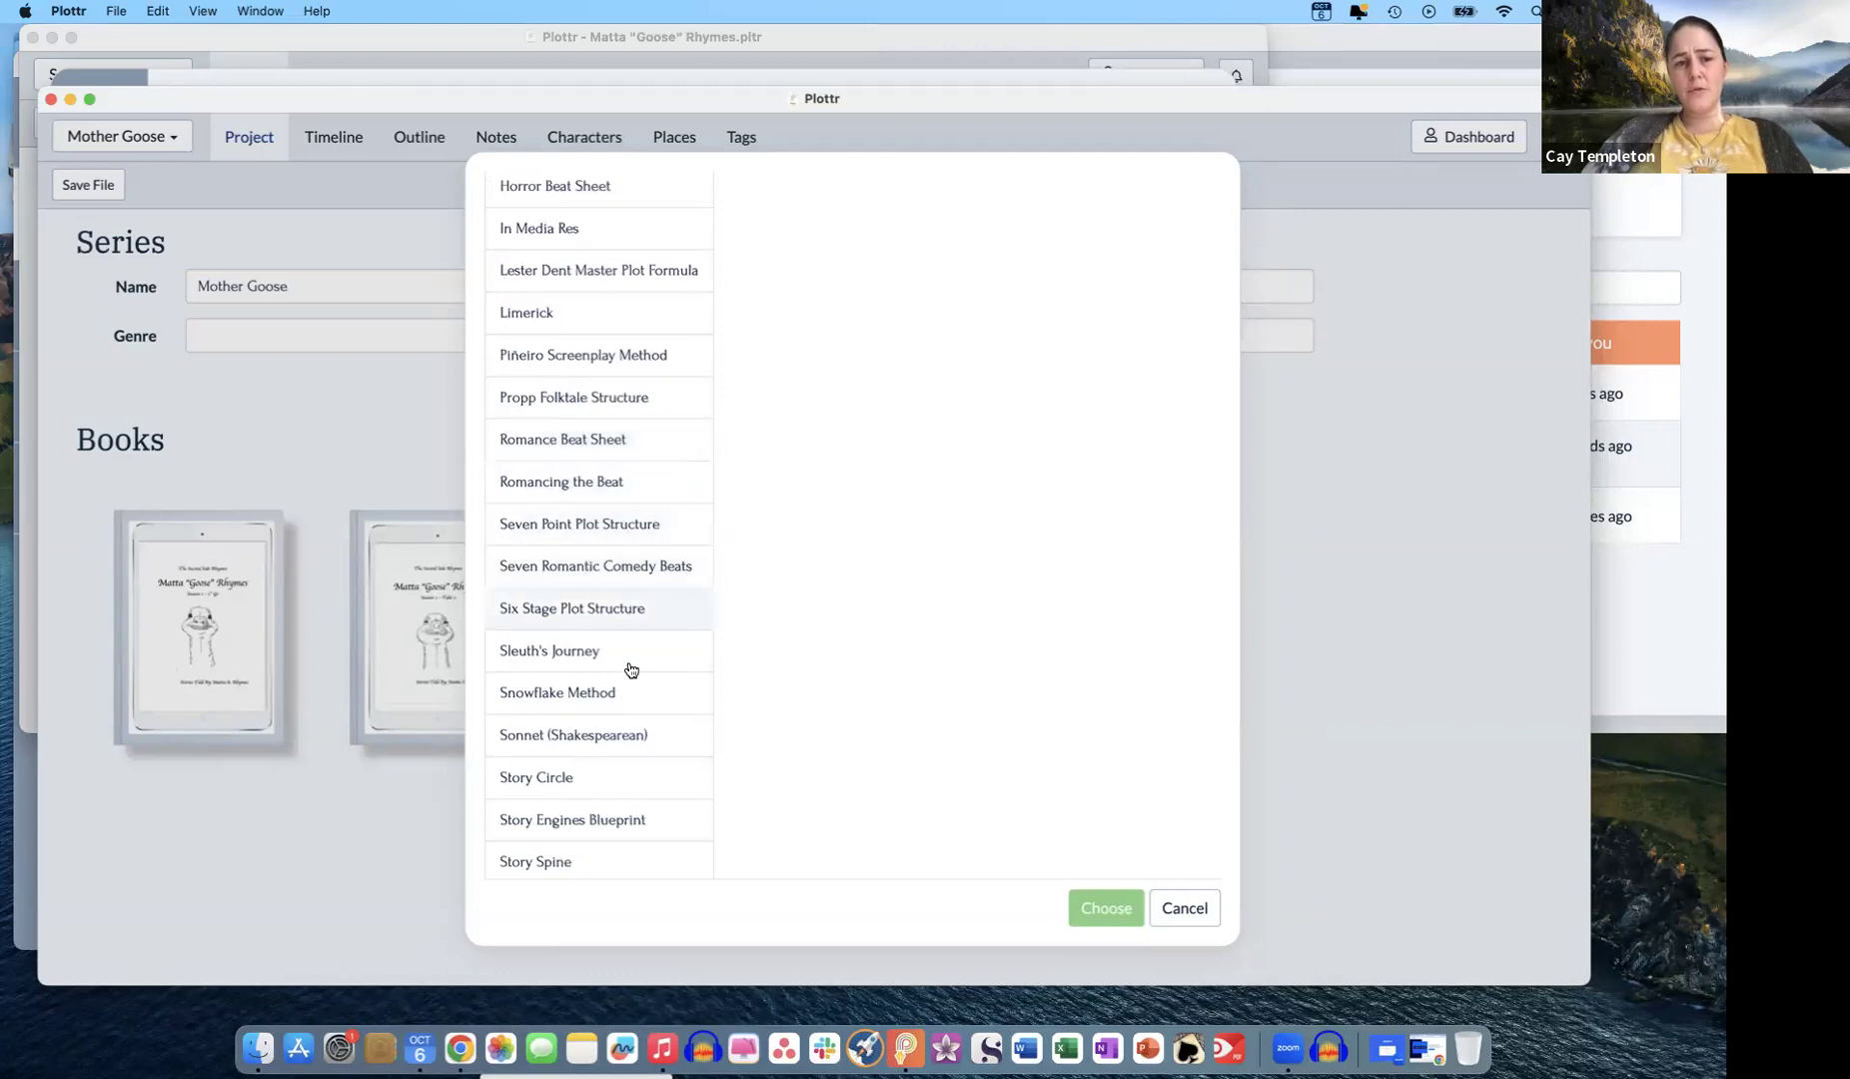
scroll(651, 813, "down", 2)
scroll(654, 815, "down", 2)
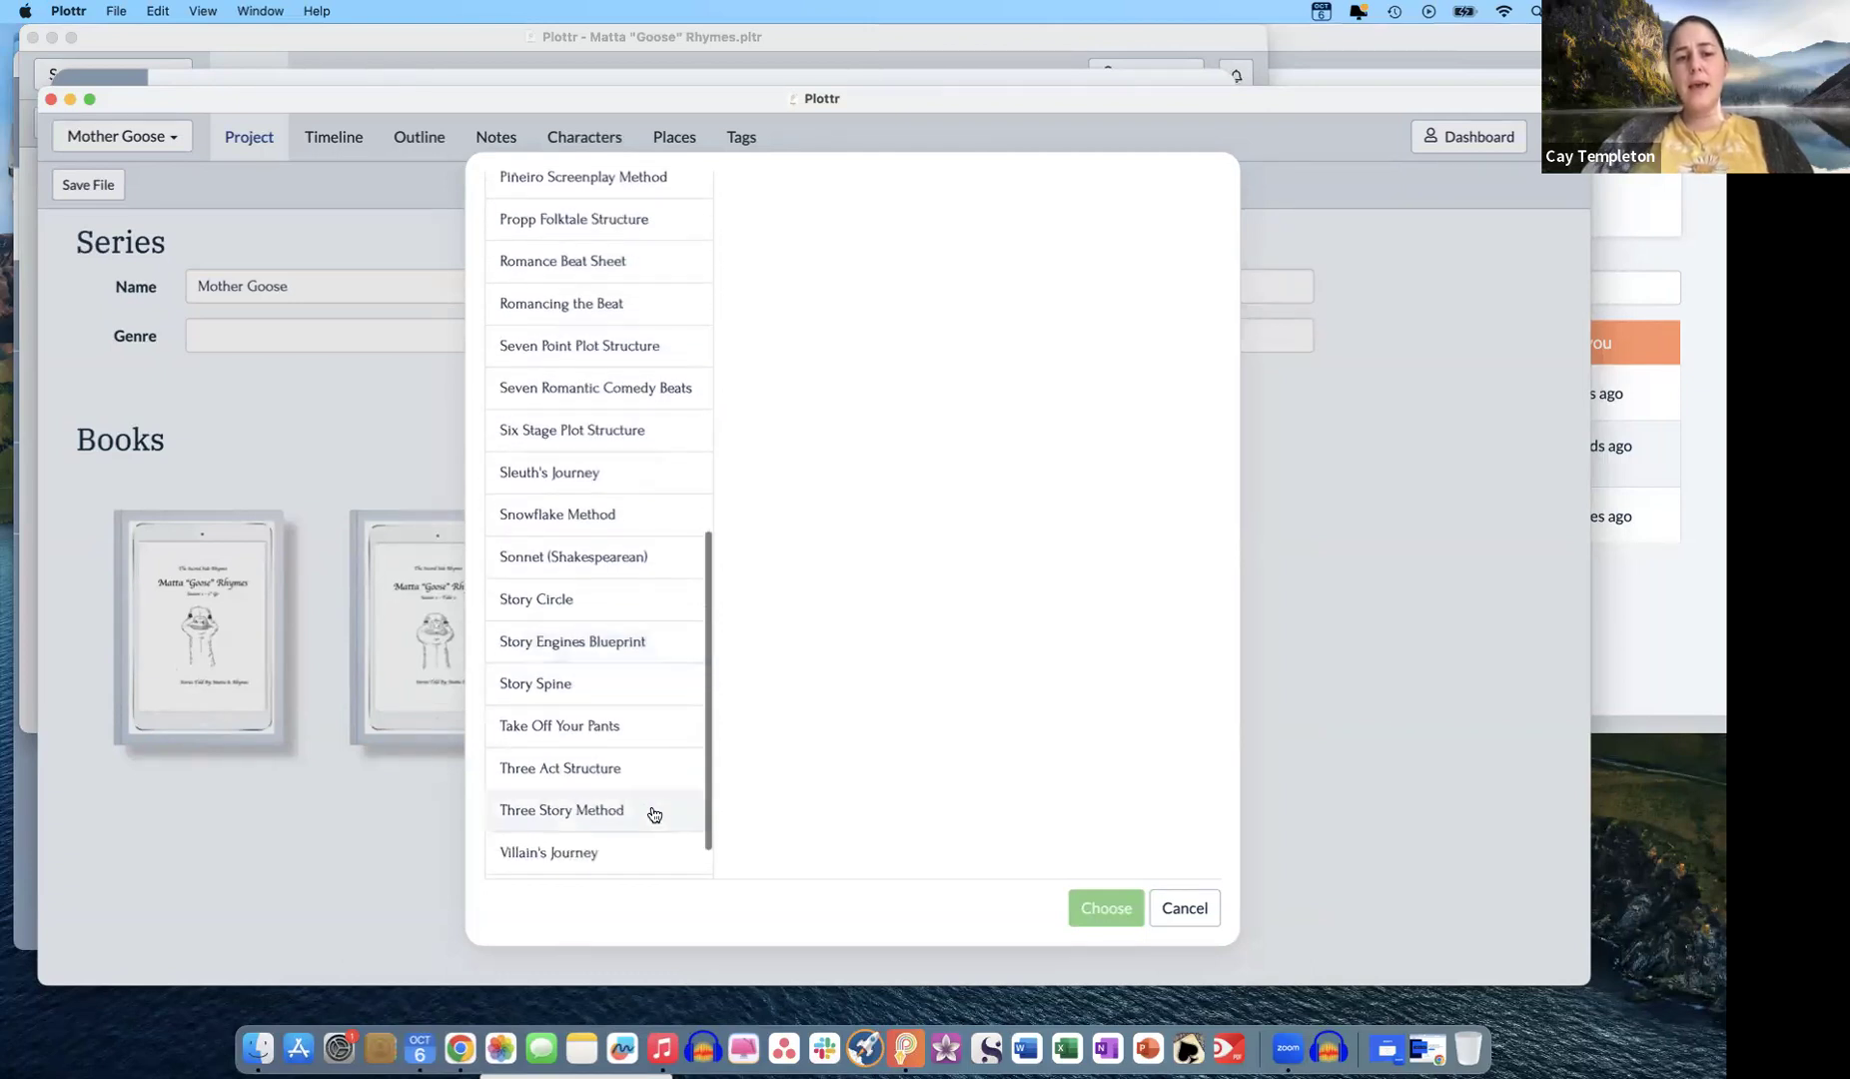
scroll(654, 807, "up", 10)
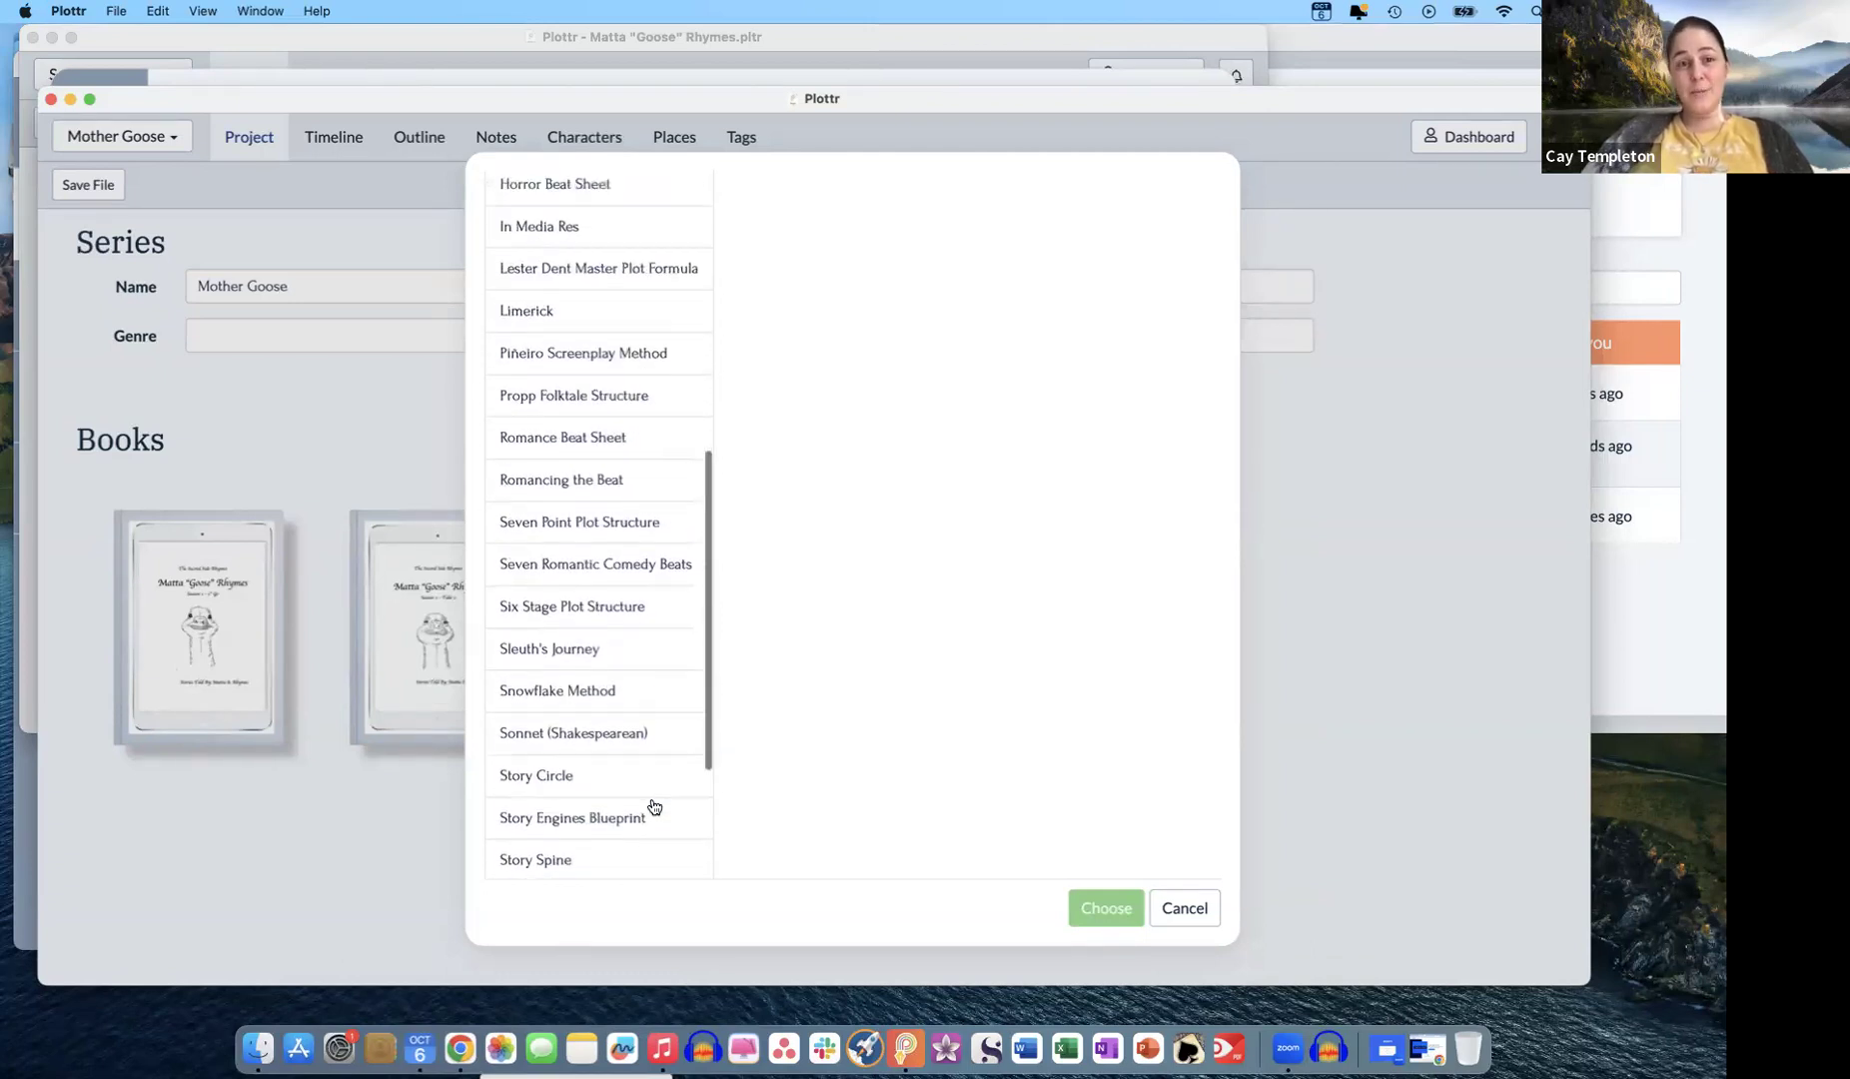
scroll(654, 807, "down", 1)
scroll(654, 807, "down", 1)
scroll(654, 807, "up", 3)
scroll(654, 807, "up", 2)
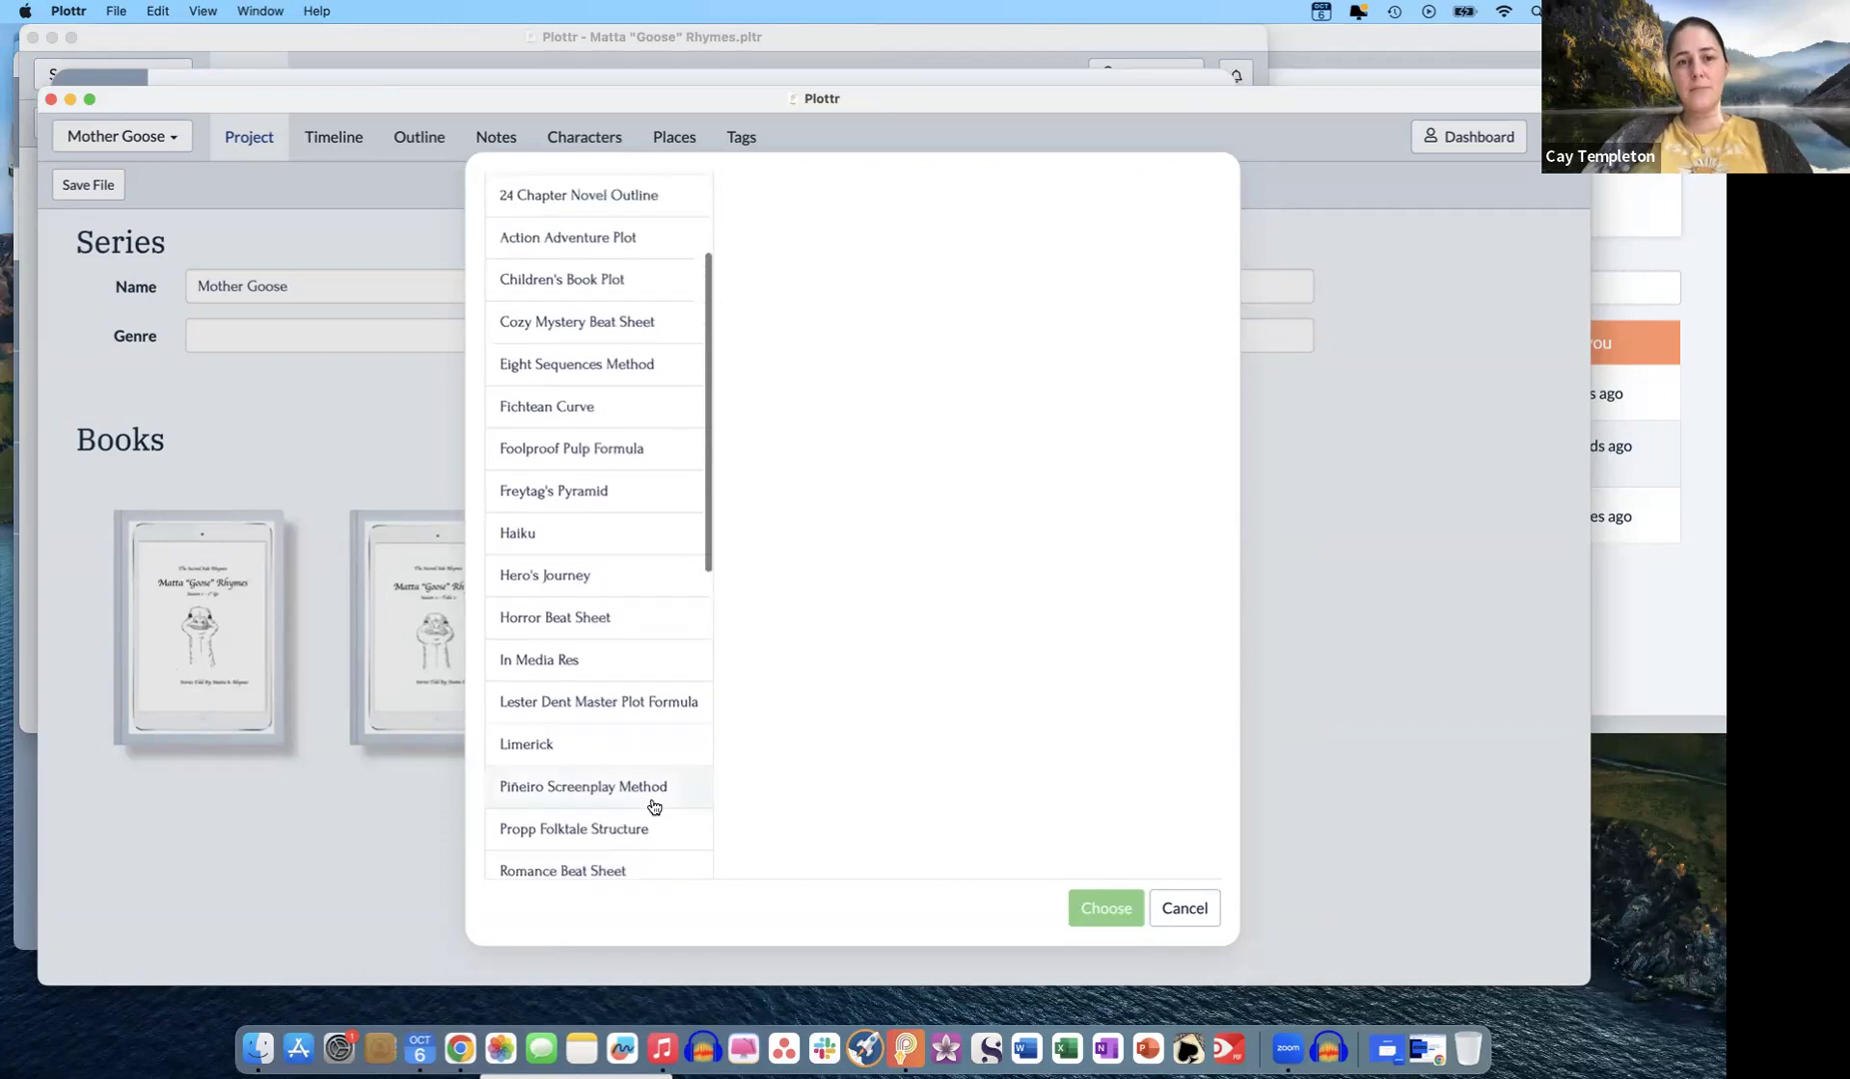
scroll(654, 807, "up", 3)
scroll(655, 807, "up", 2)
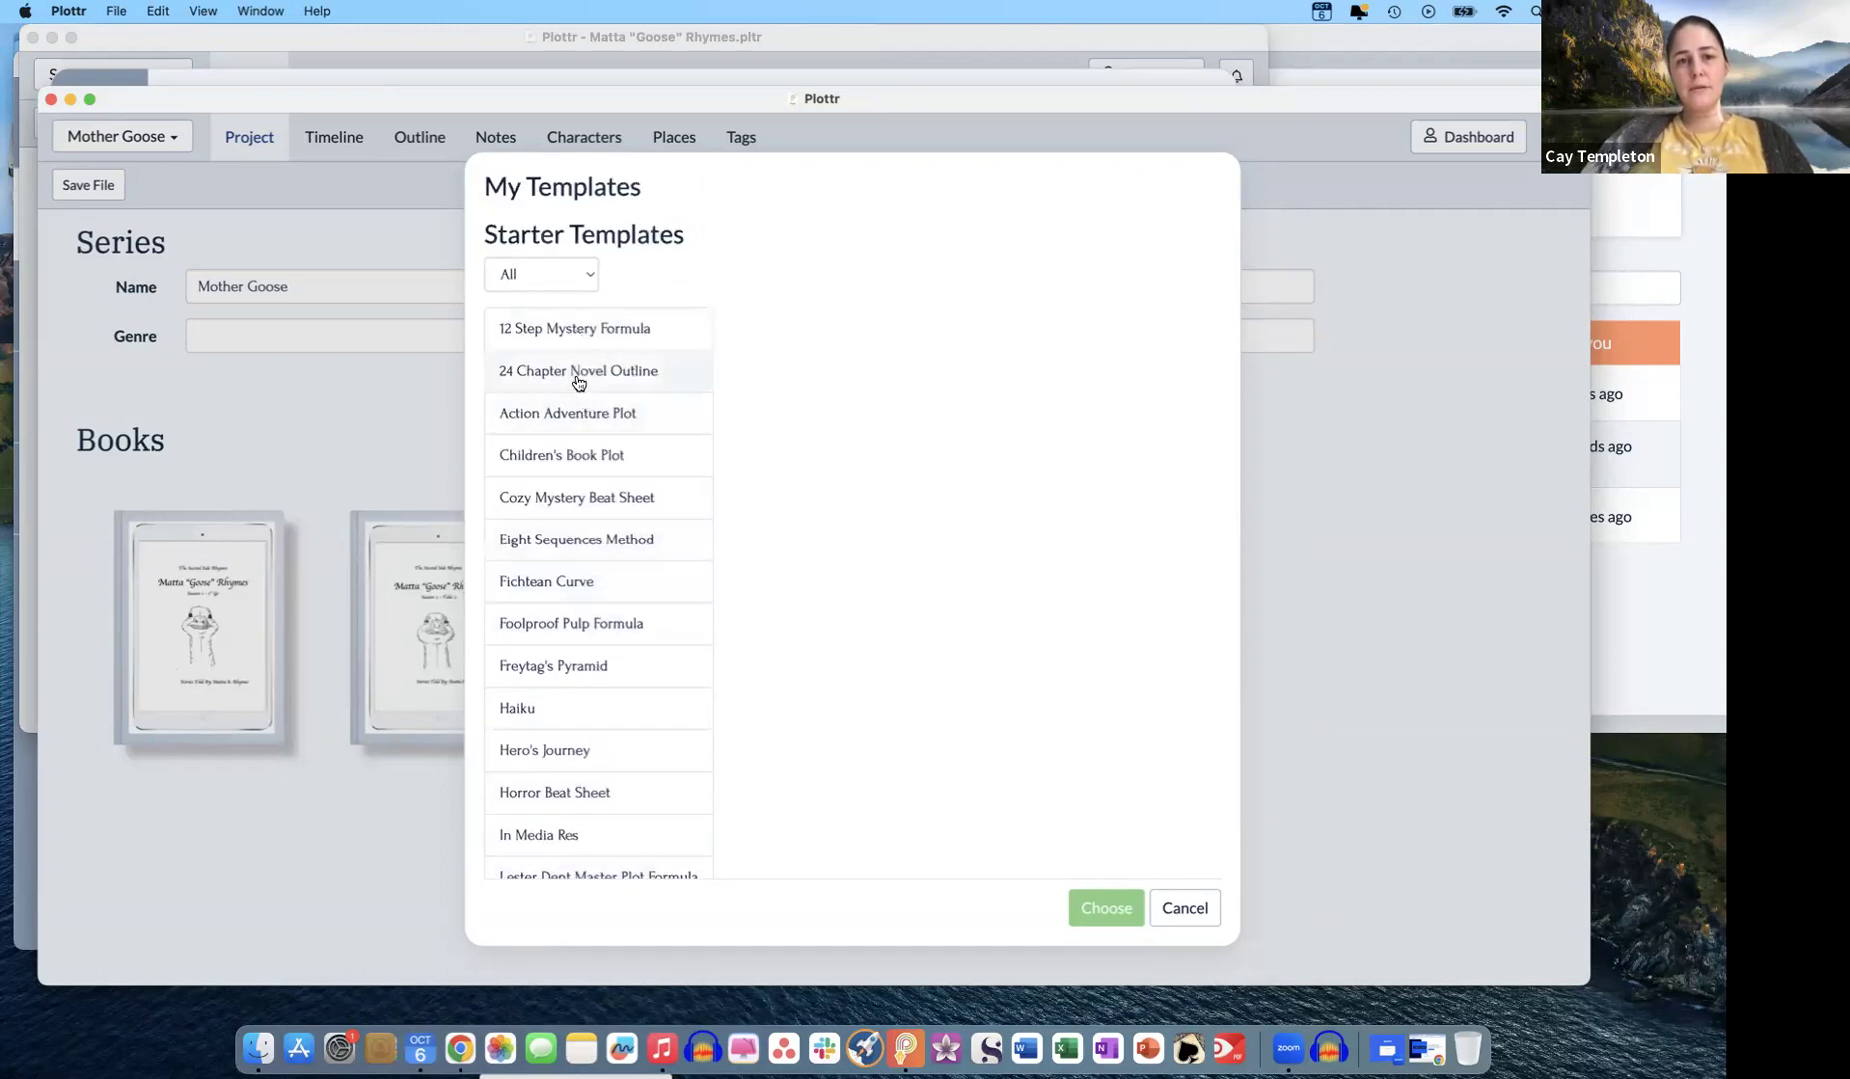
scroll(579, 624, "down", 8)
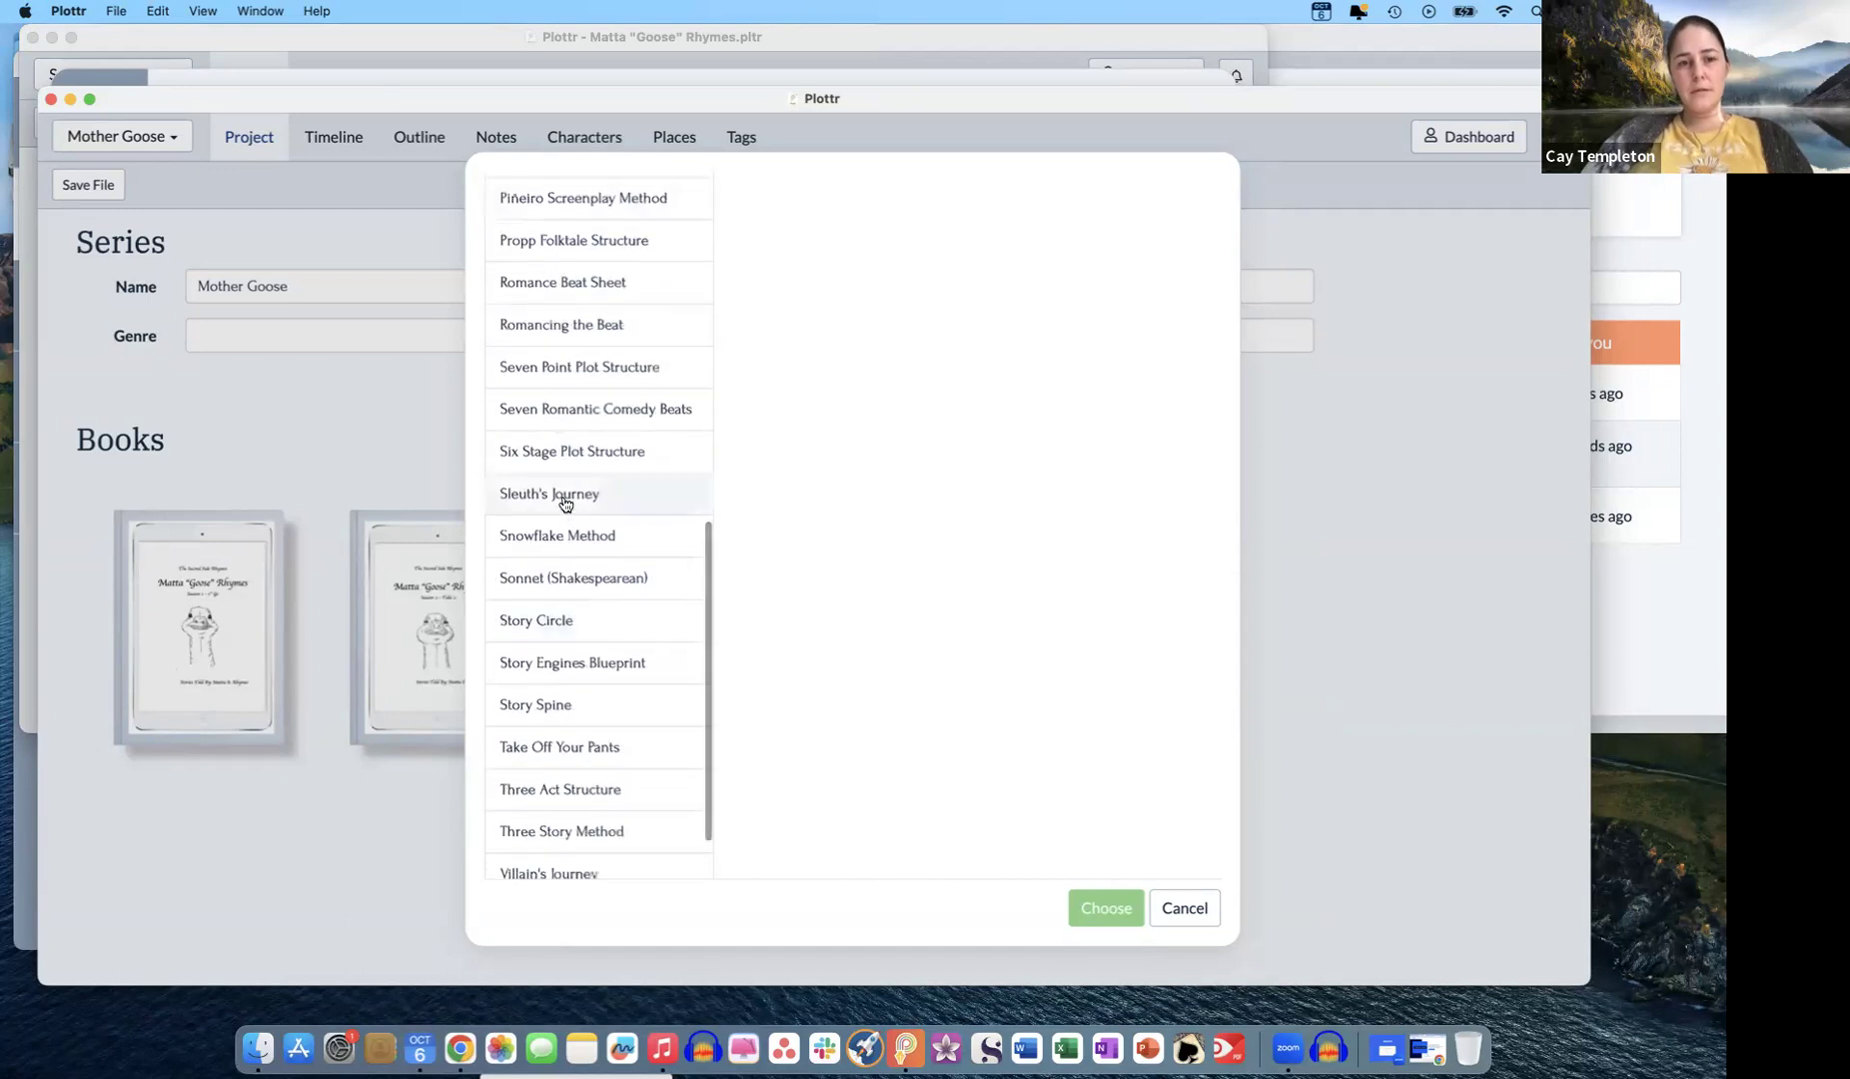
scroll(571, 742, "up", 3)
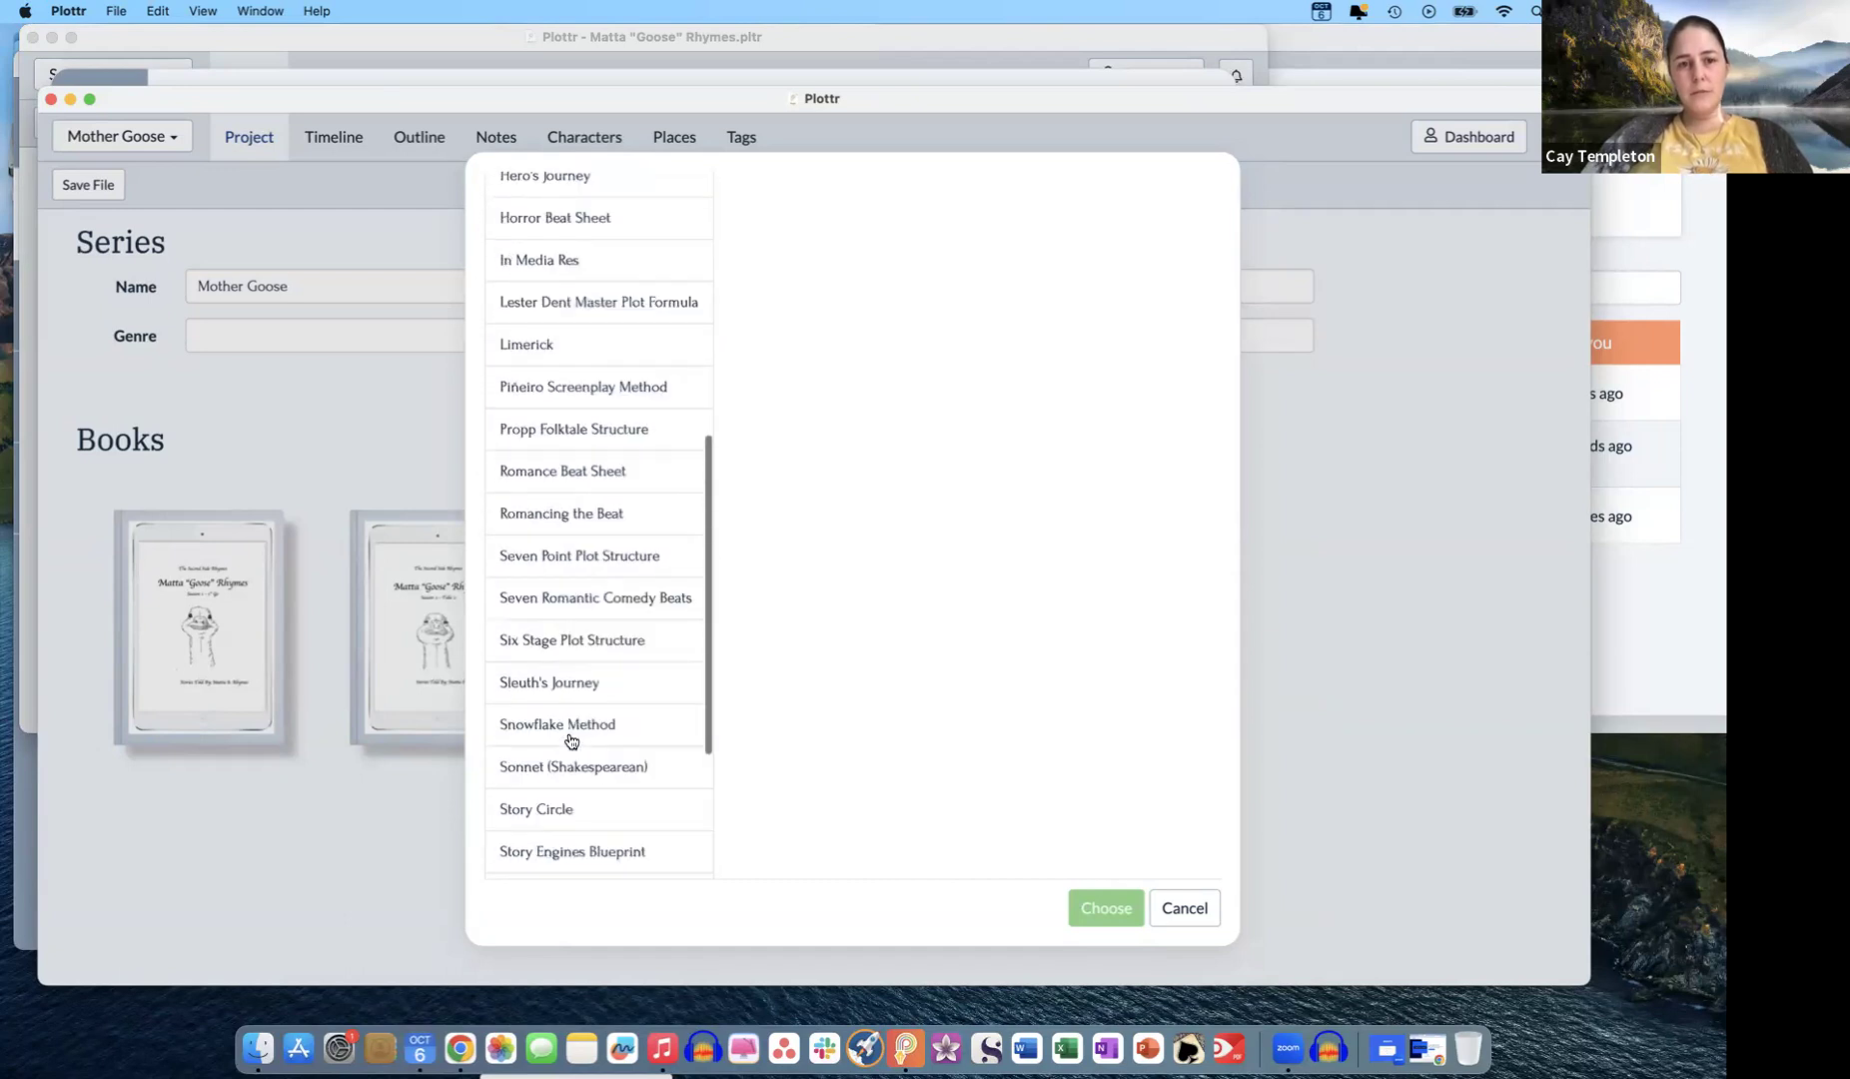
- Review the Romancing the Beat template's plotline, scene cards and beats, and create a third book from it
left_click(546, 524)
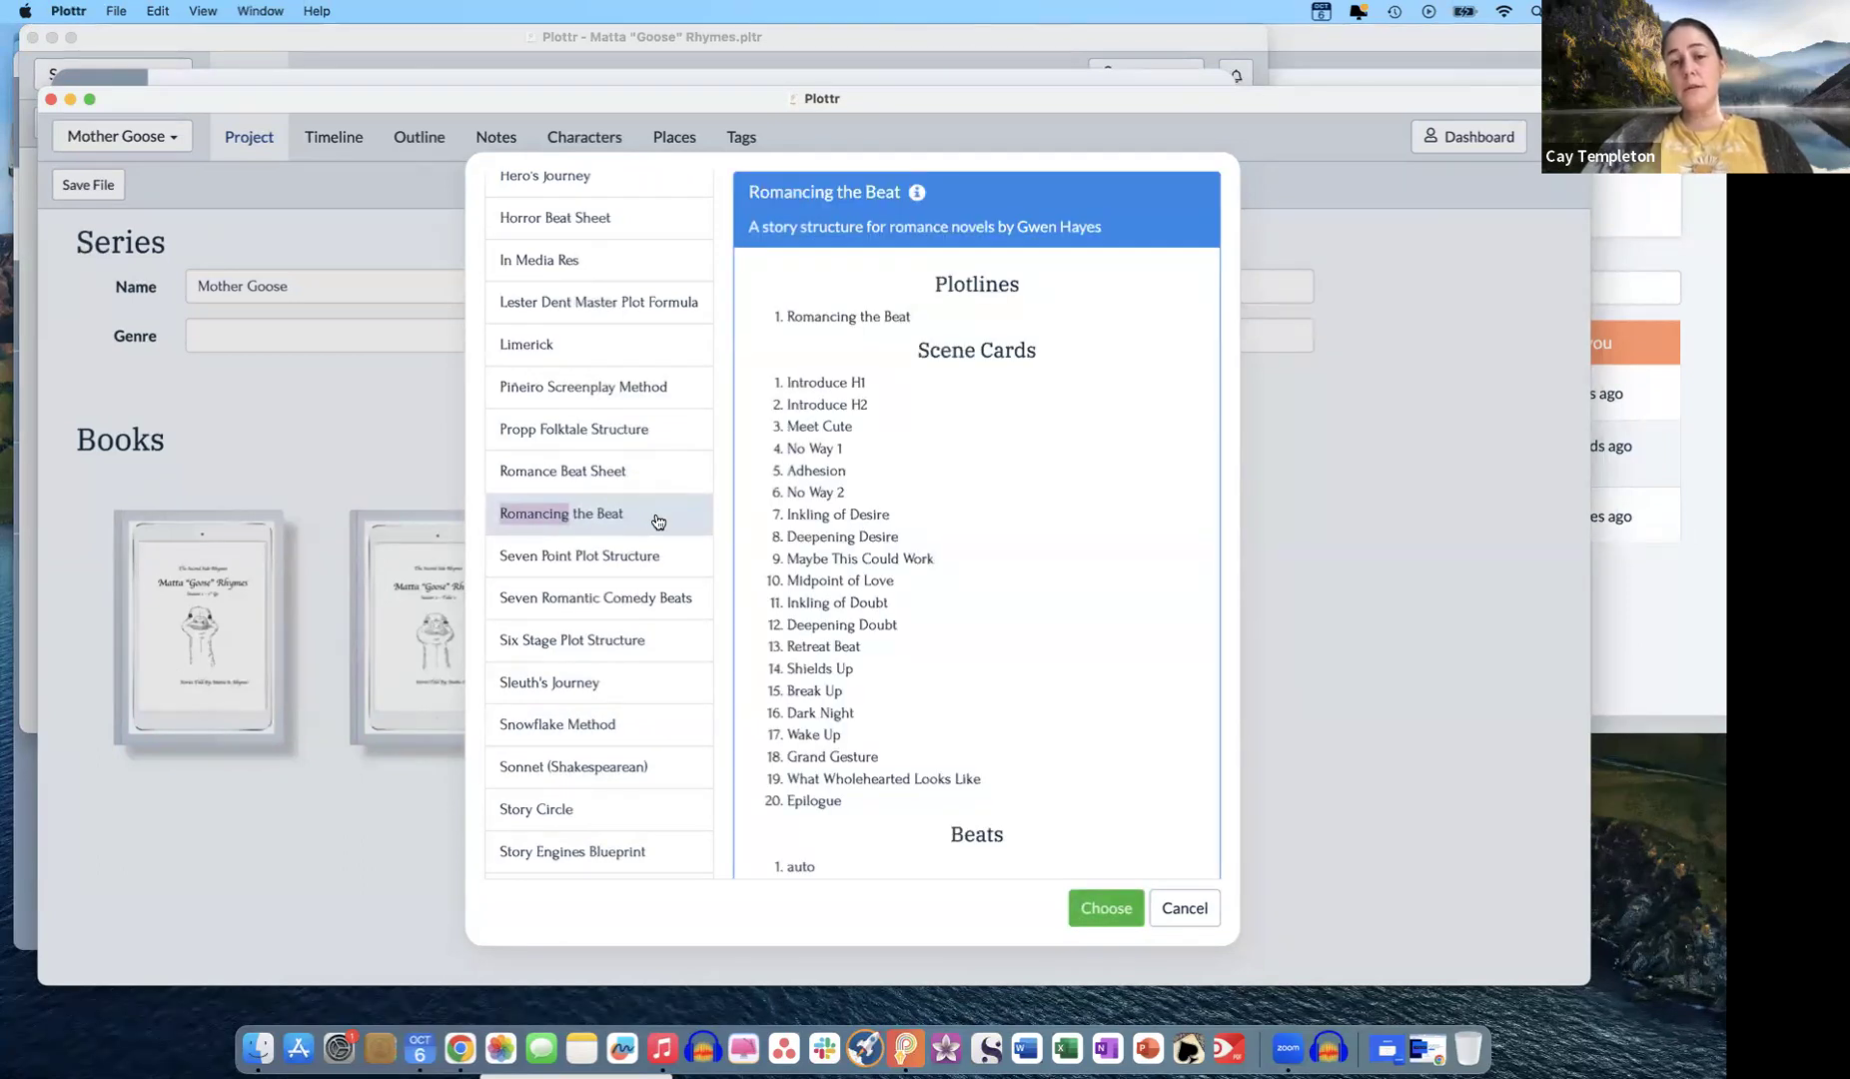
scroll(929, 547, "down", 4)
scroll(930, 546, "down", 2)
scroll(930, 546, "up", 5)
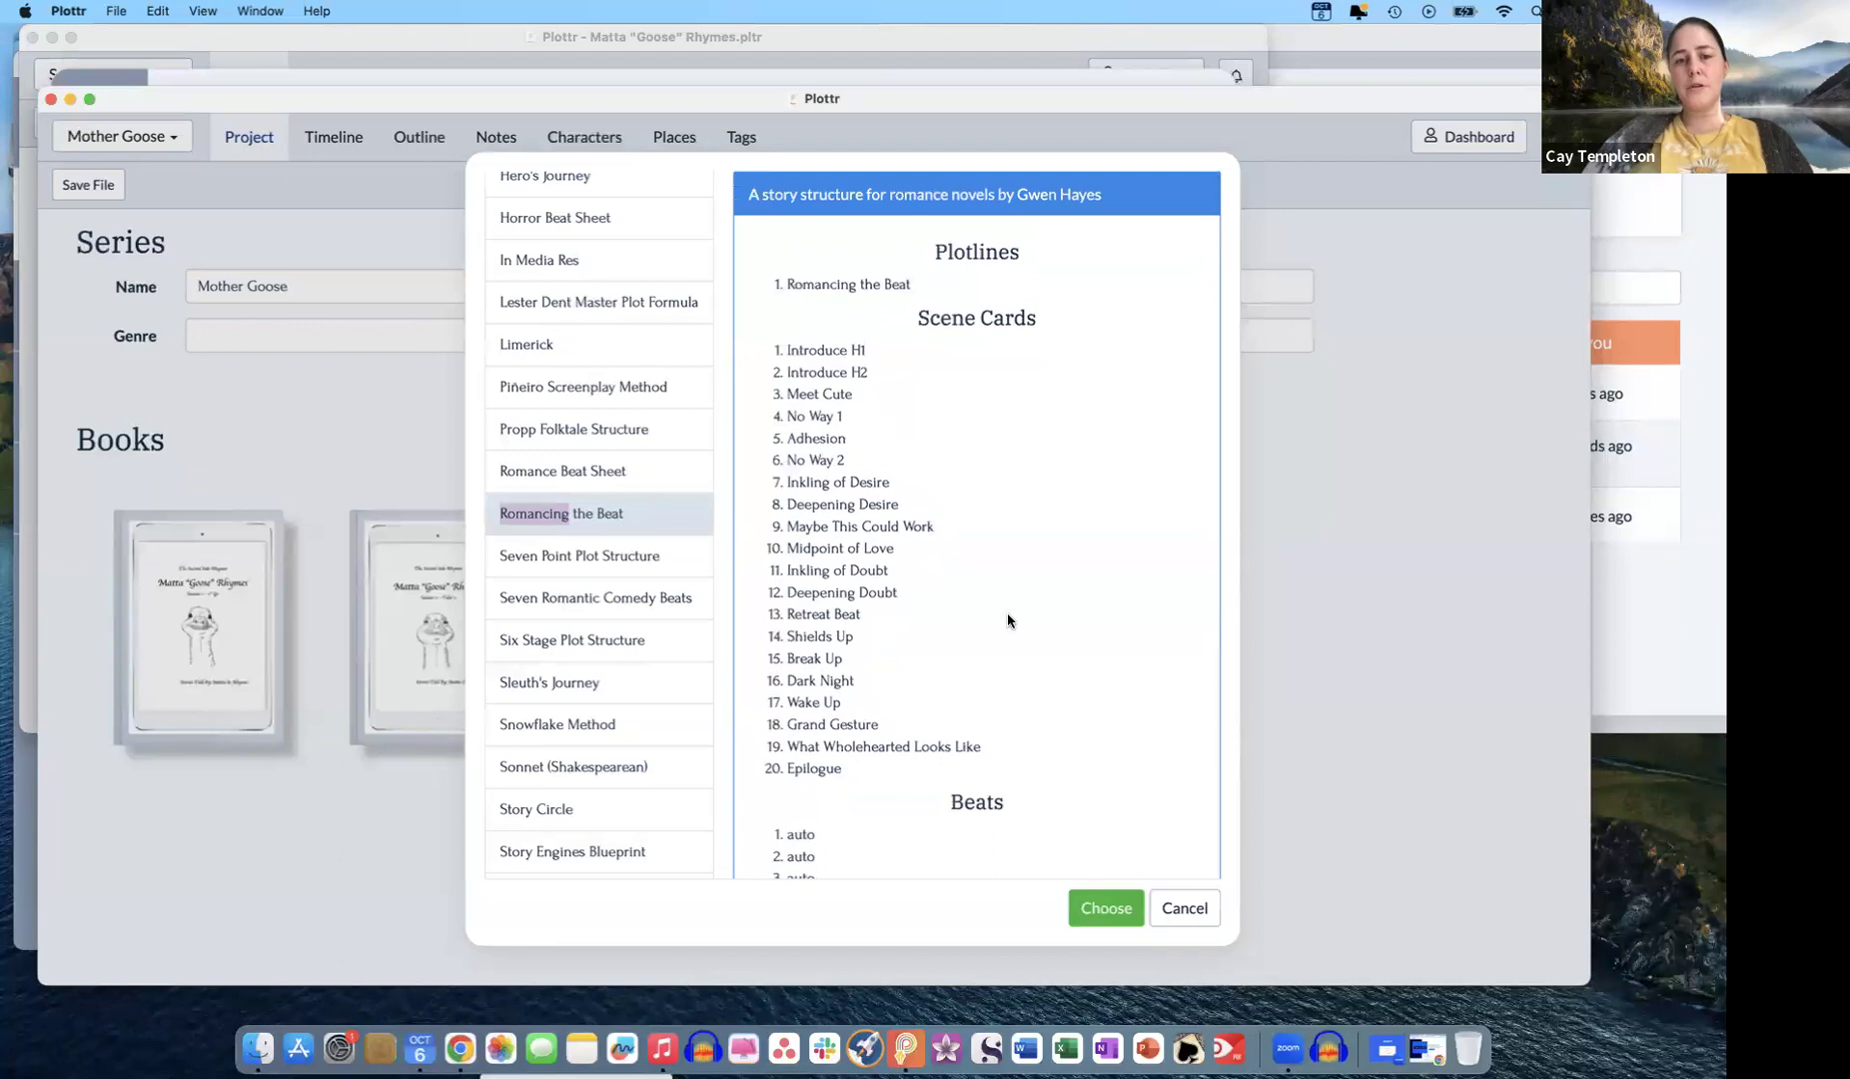
left_click(1107, 907)
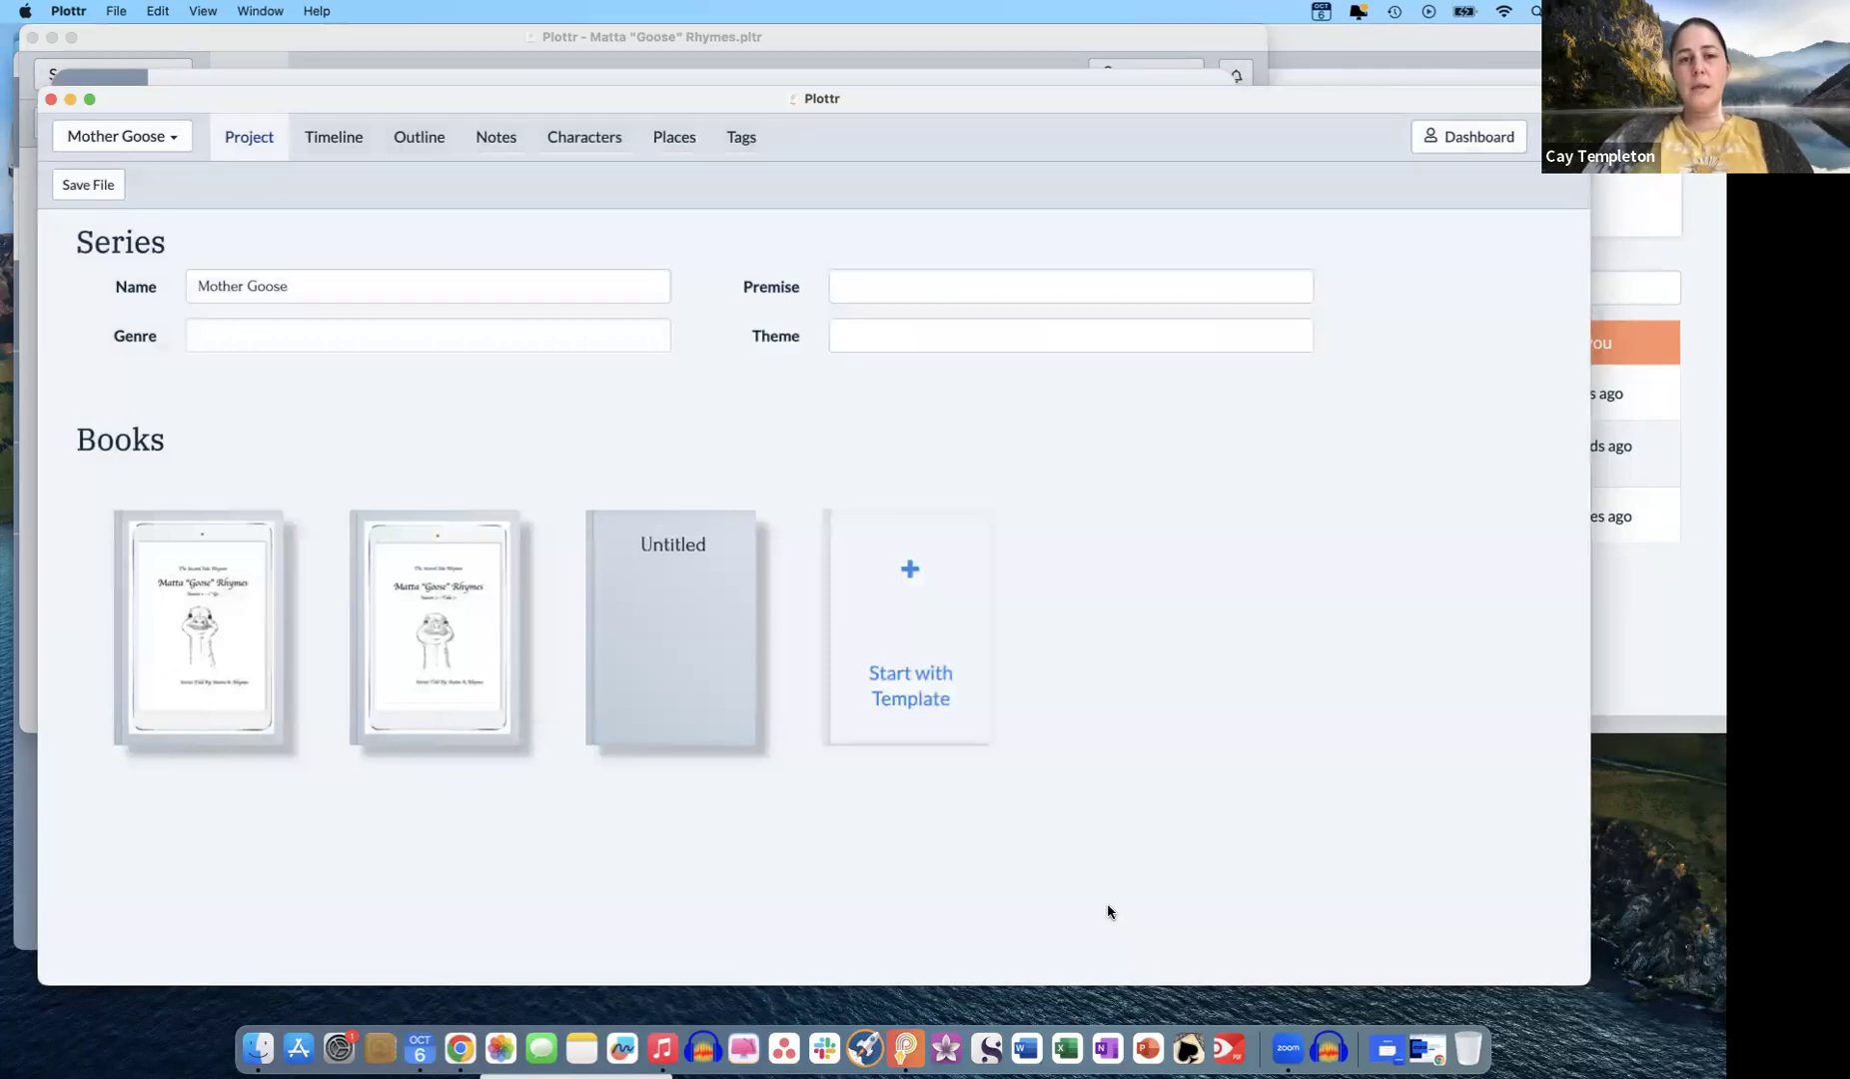
- Title the new third book "Romance", save its details and open it
mouse_move(635, 655)
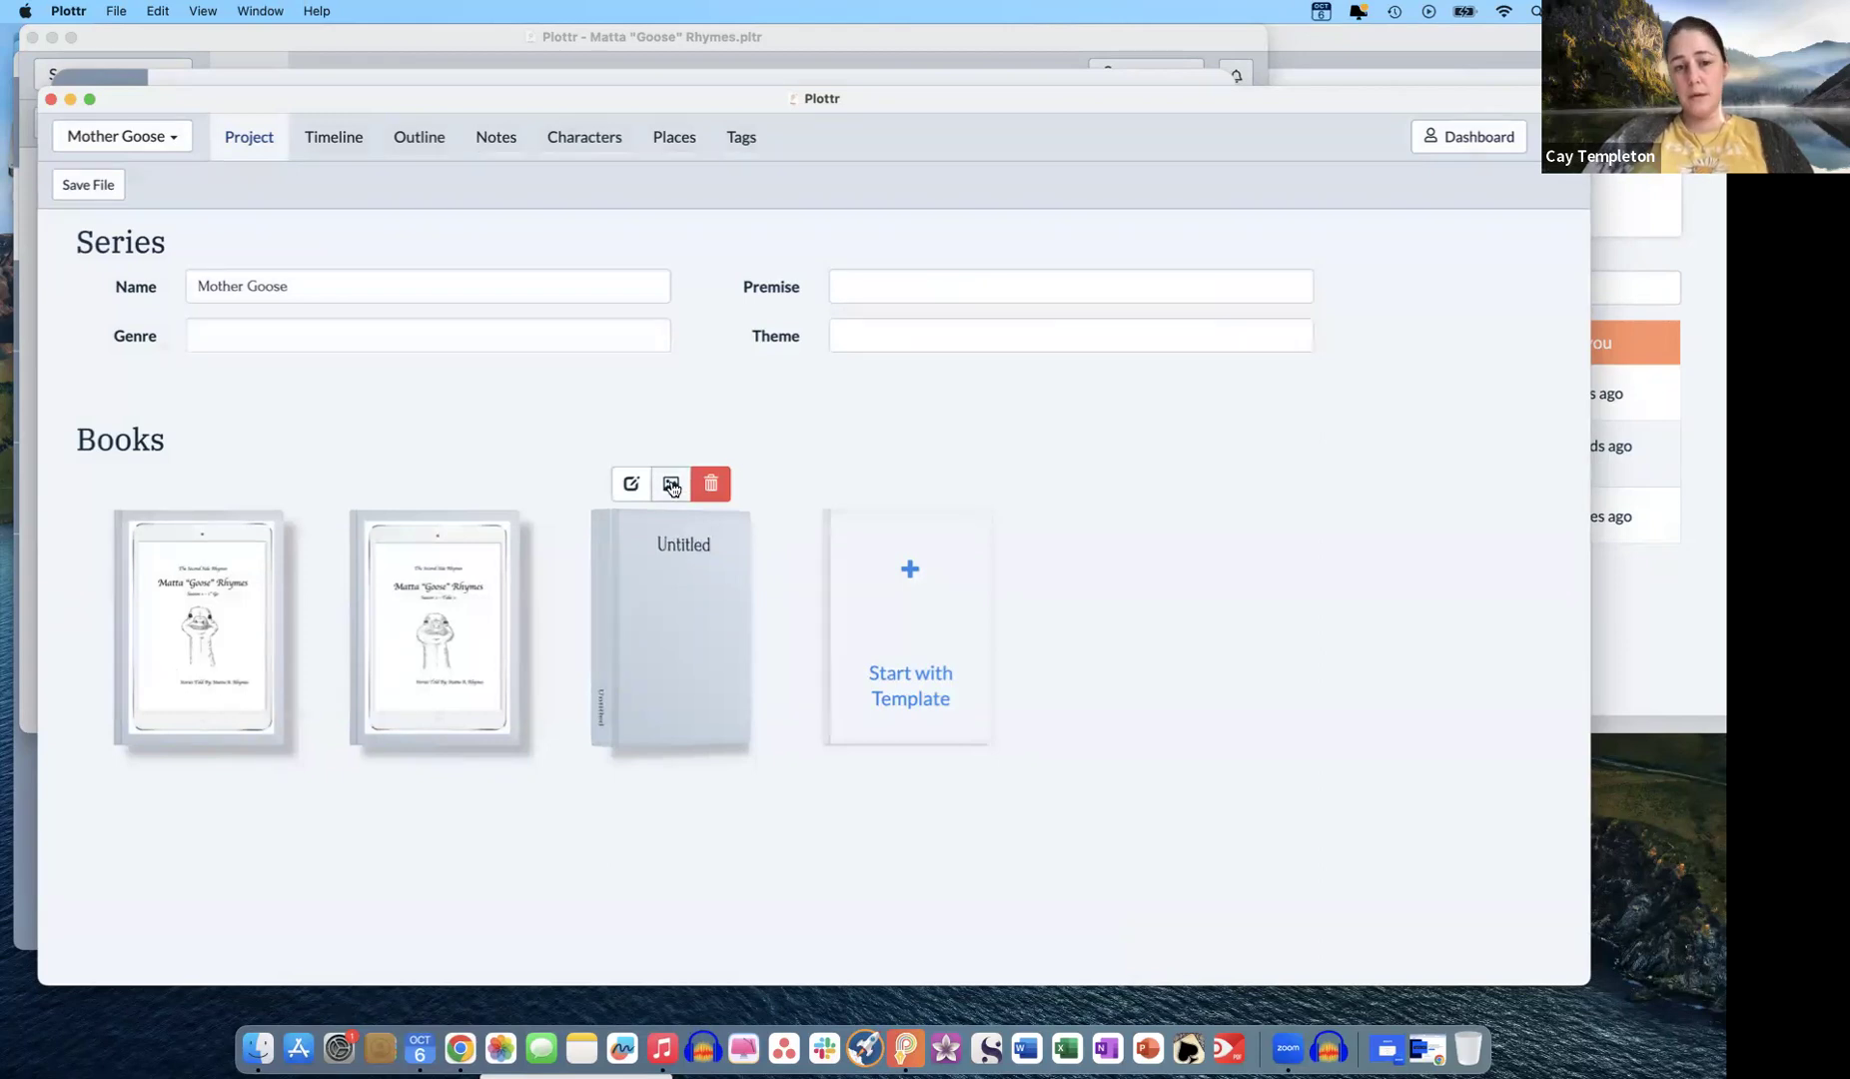
left_click(631, 483)
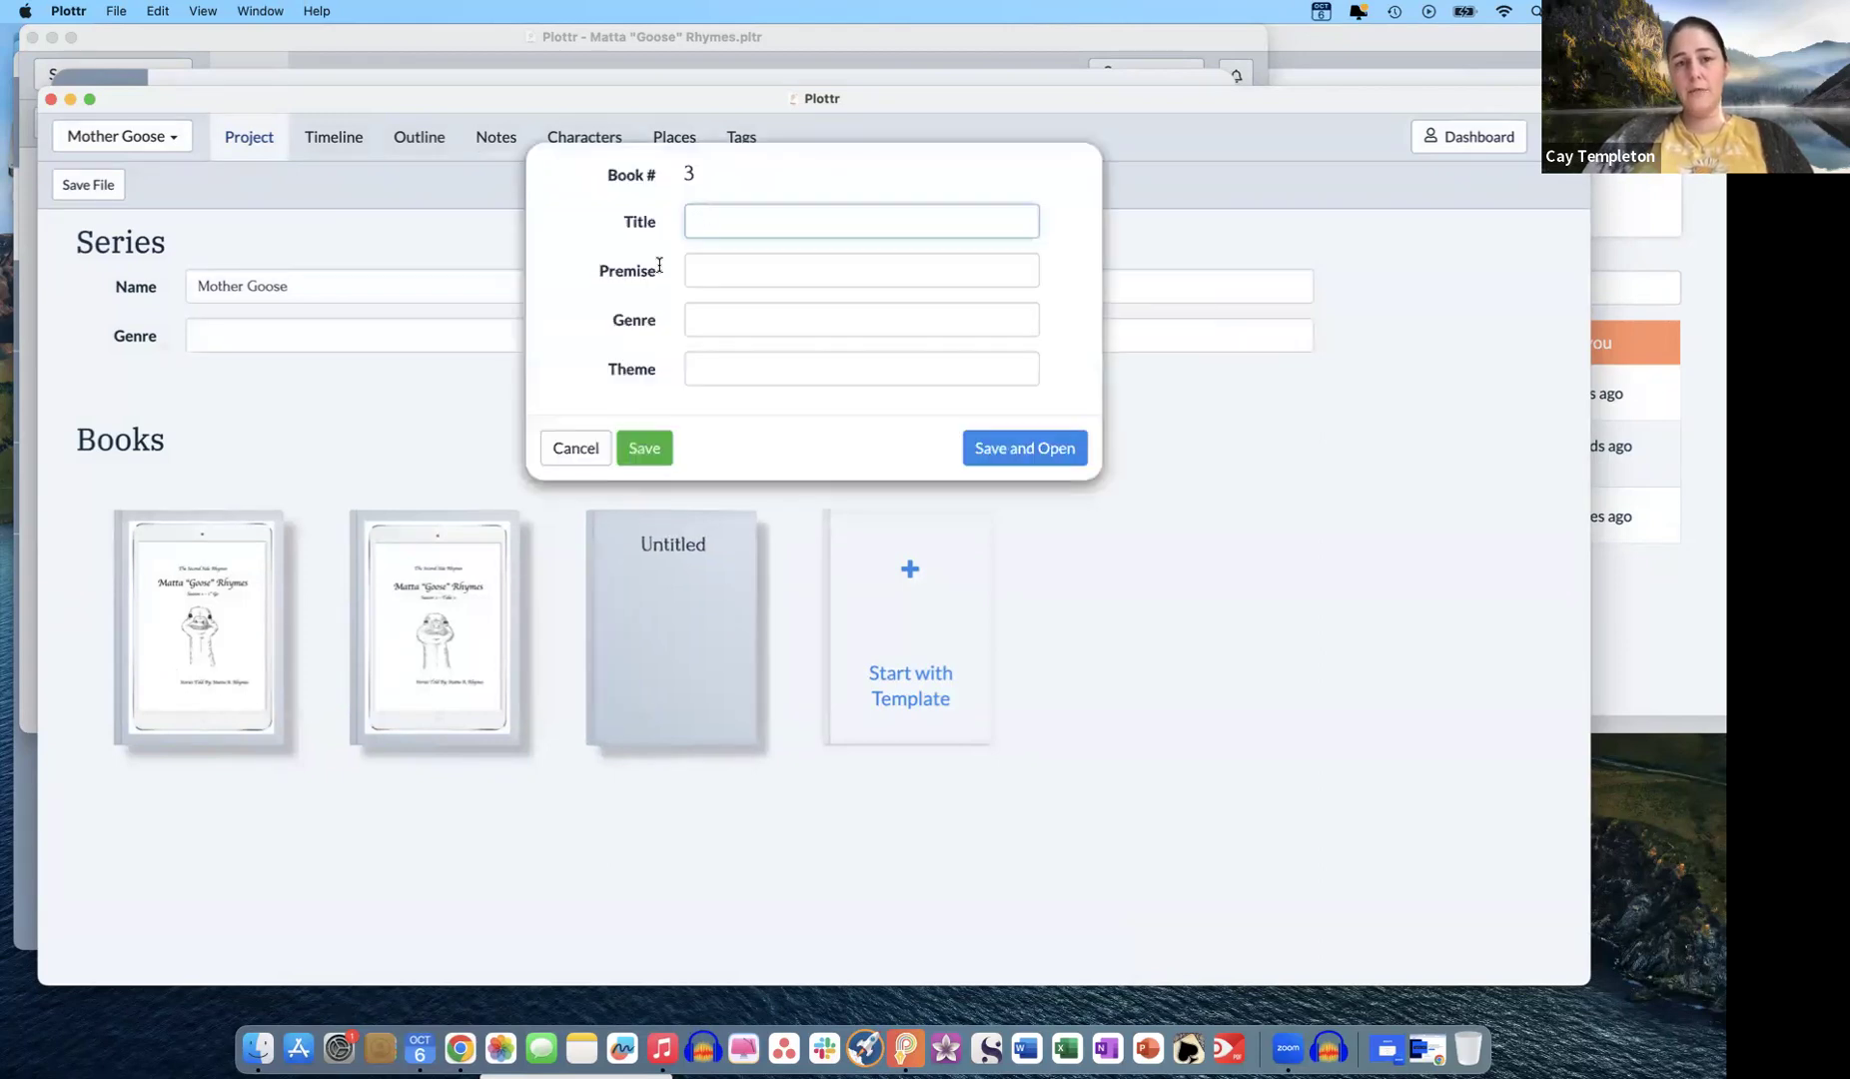
type("Romance")
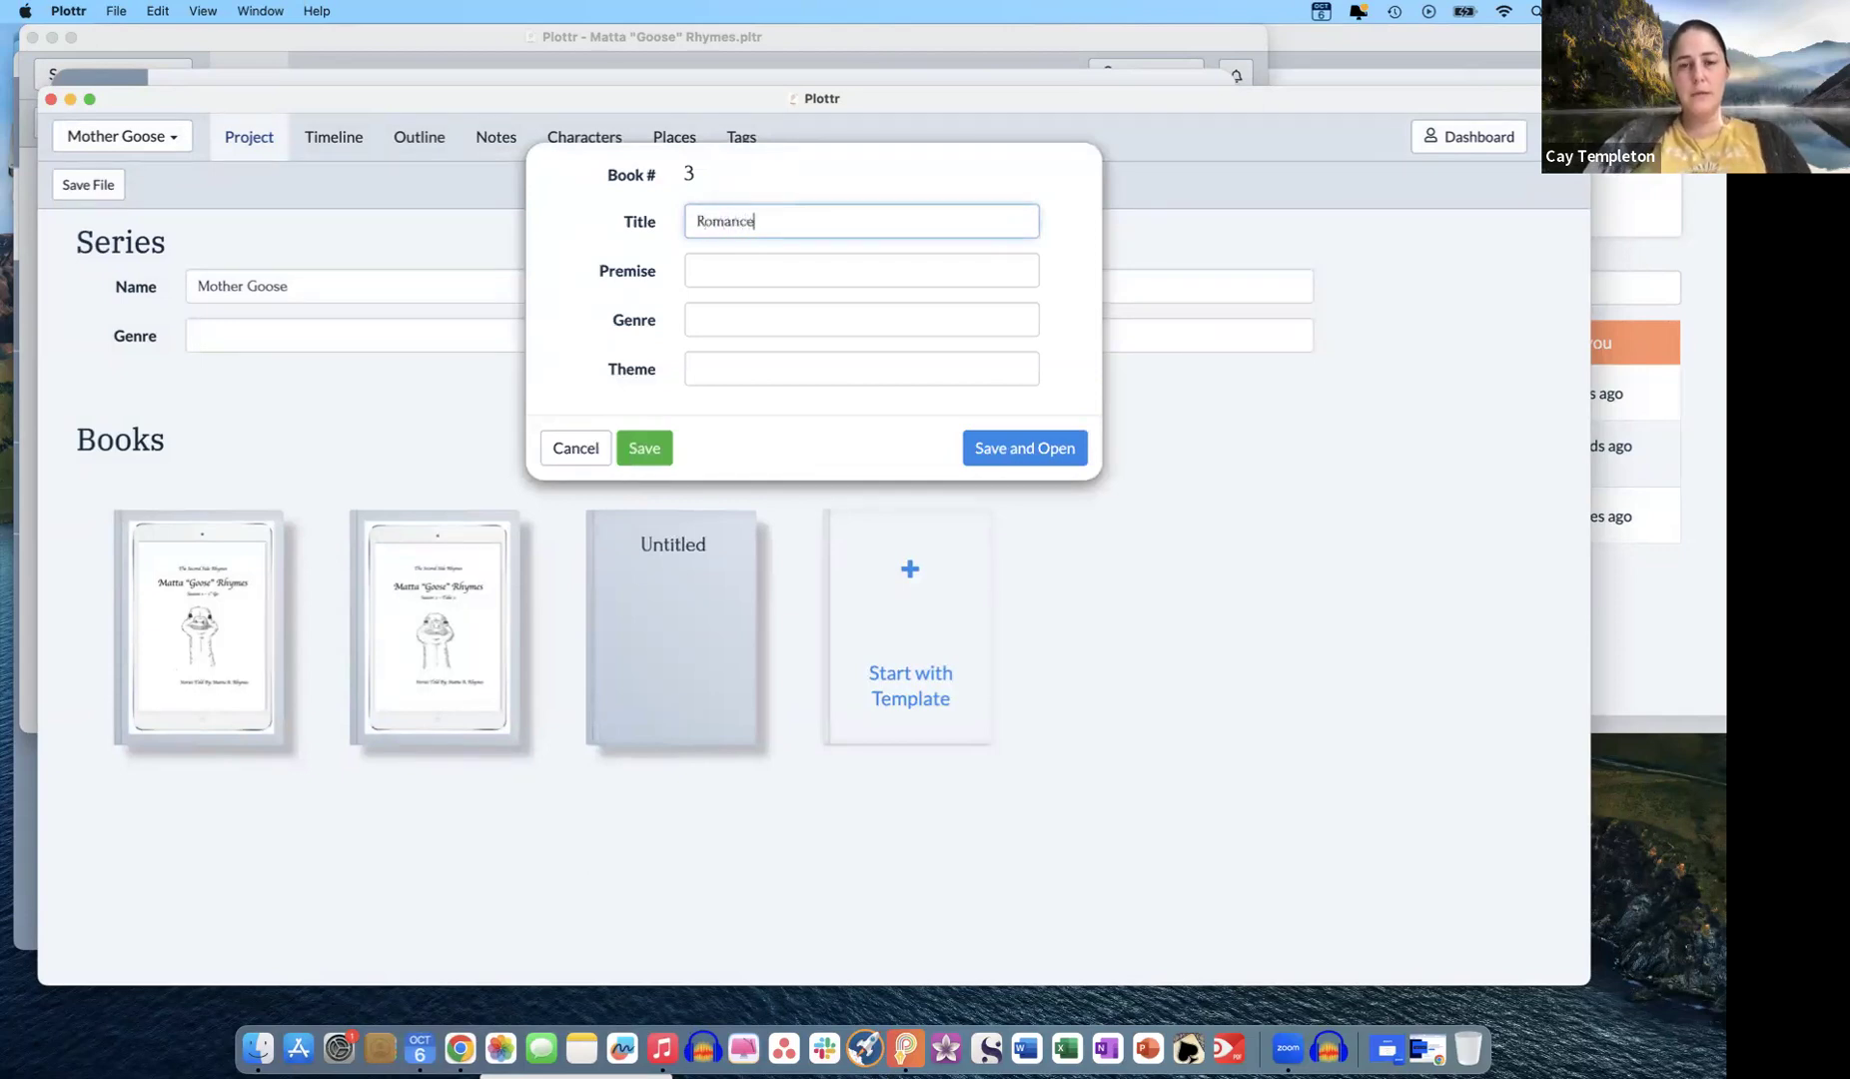
left_click(1027, 452)
- Look through the Romance book's timeline to Beat 20, read the Introduce H1 scene card's guidance and close the card
mouse_move(528, 409)
scroll(828, 452, "right", 10)
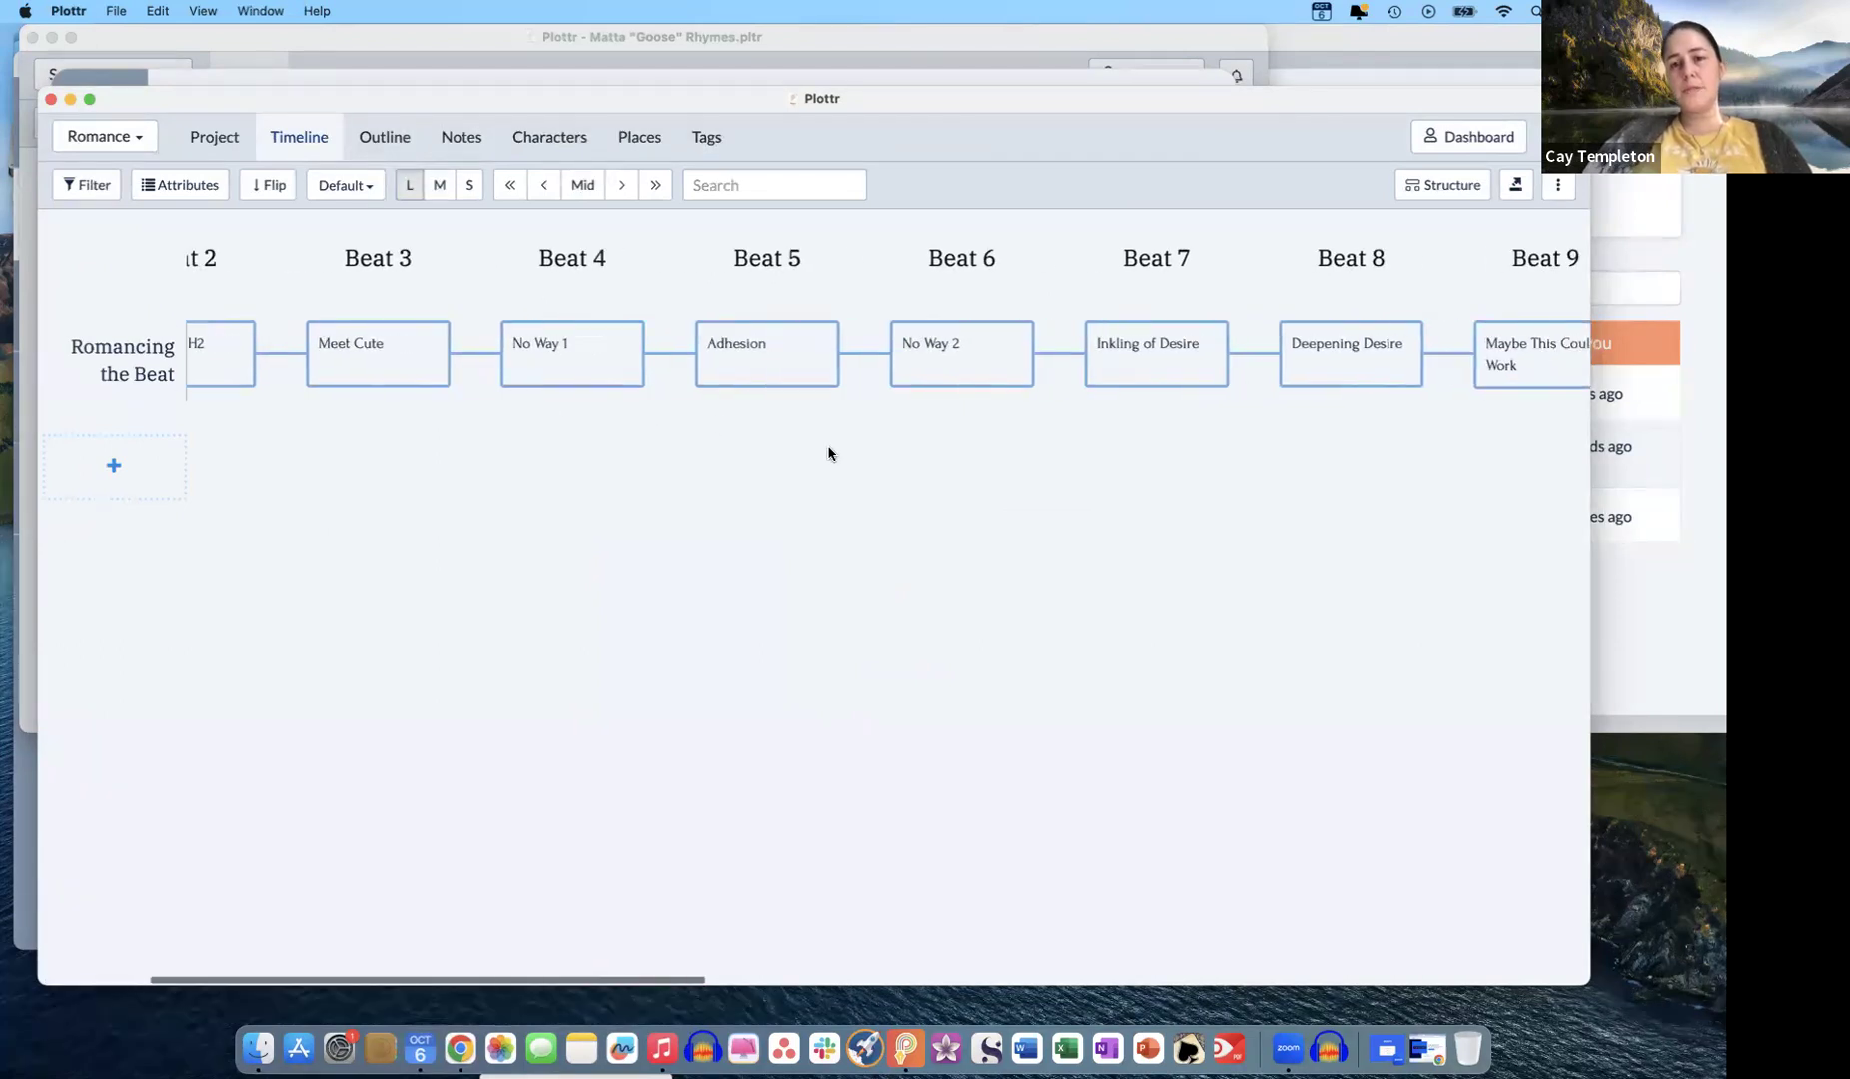
scroll(828, 452, "right", 12)
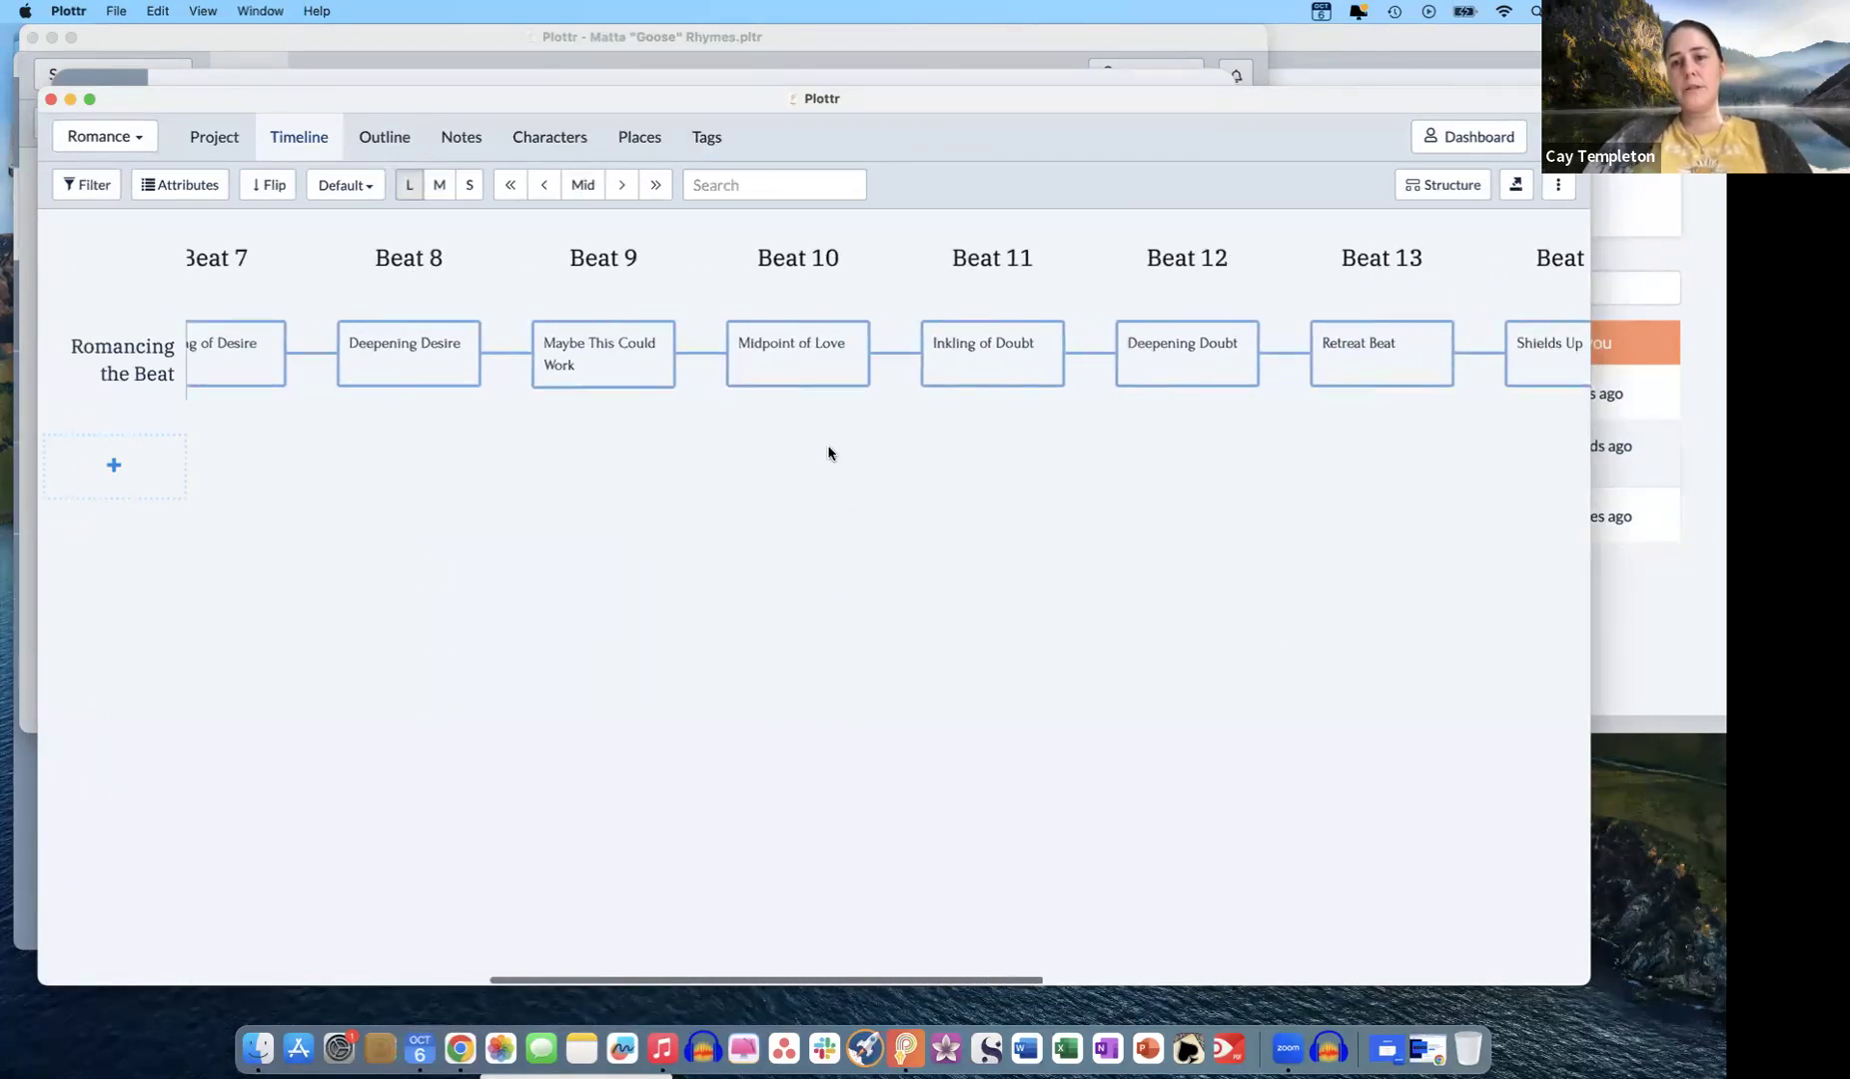
scroll(828, 453, "right", 5)
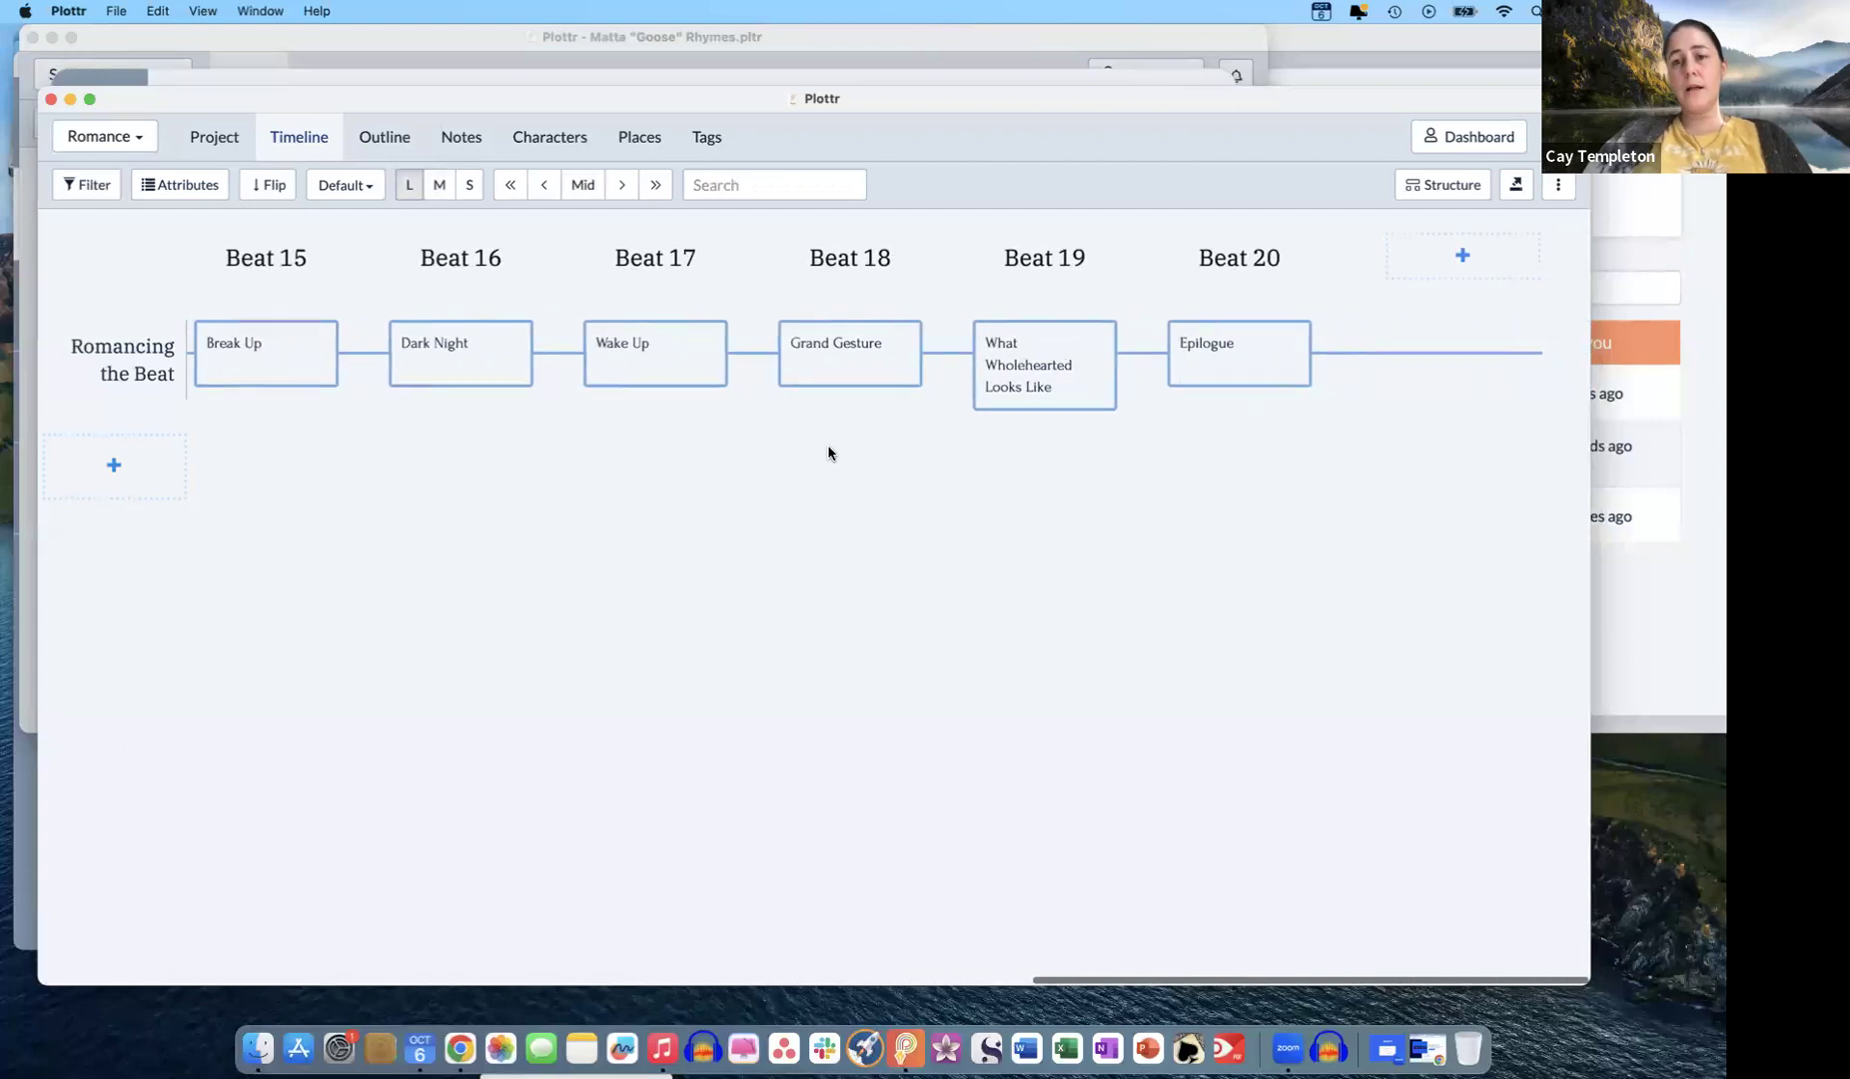
scroll(828, 452, "left", 20)
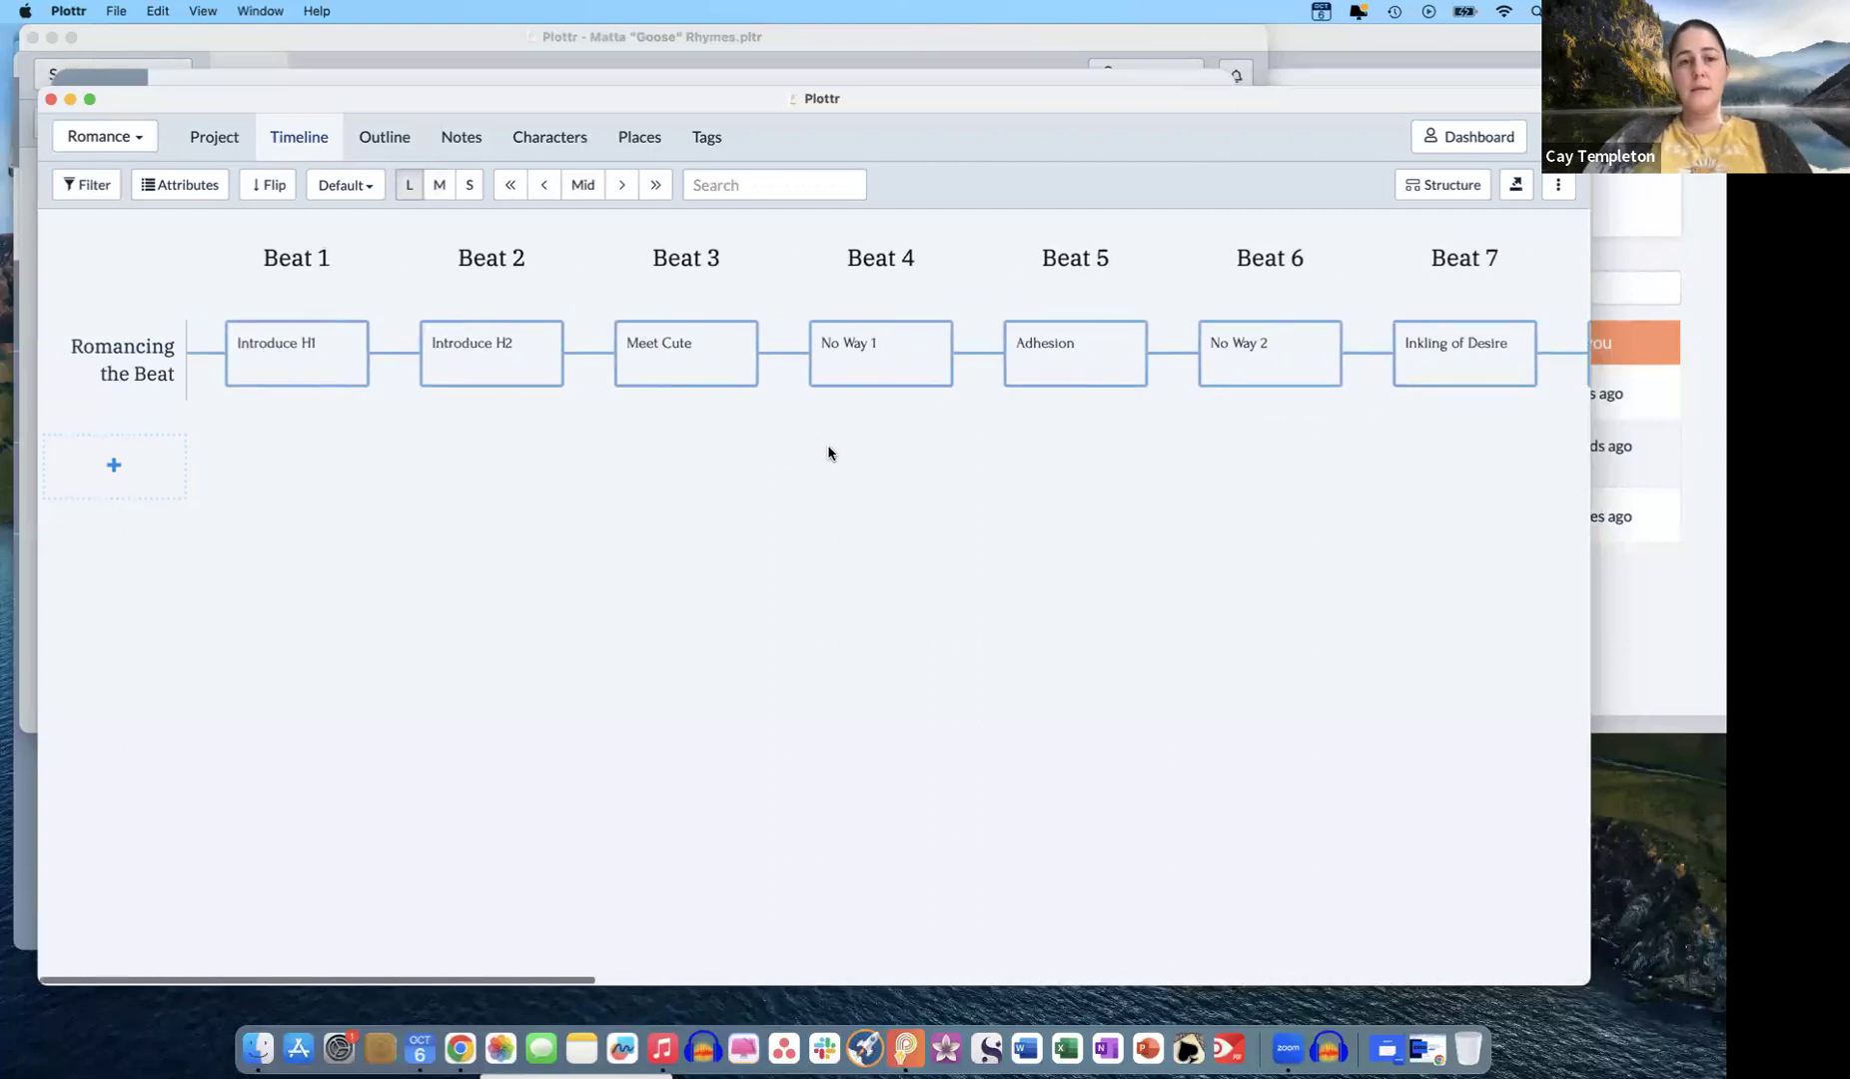
left_click(293, 351)
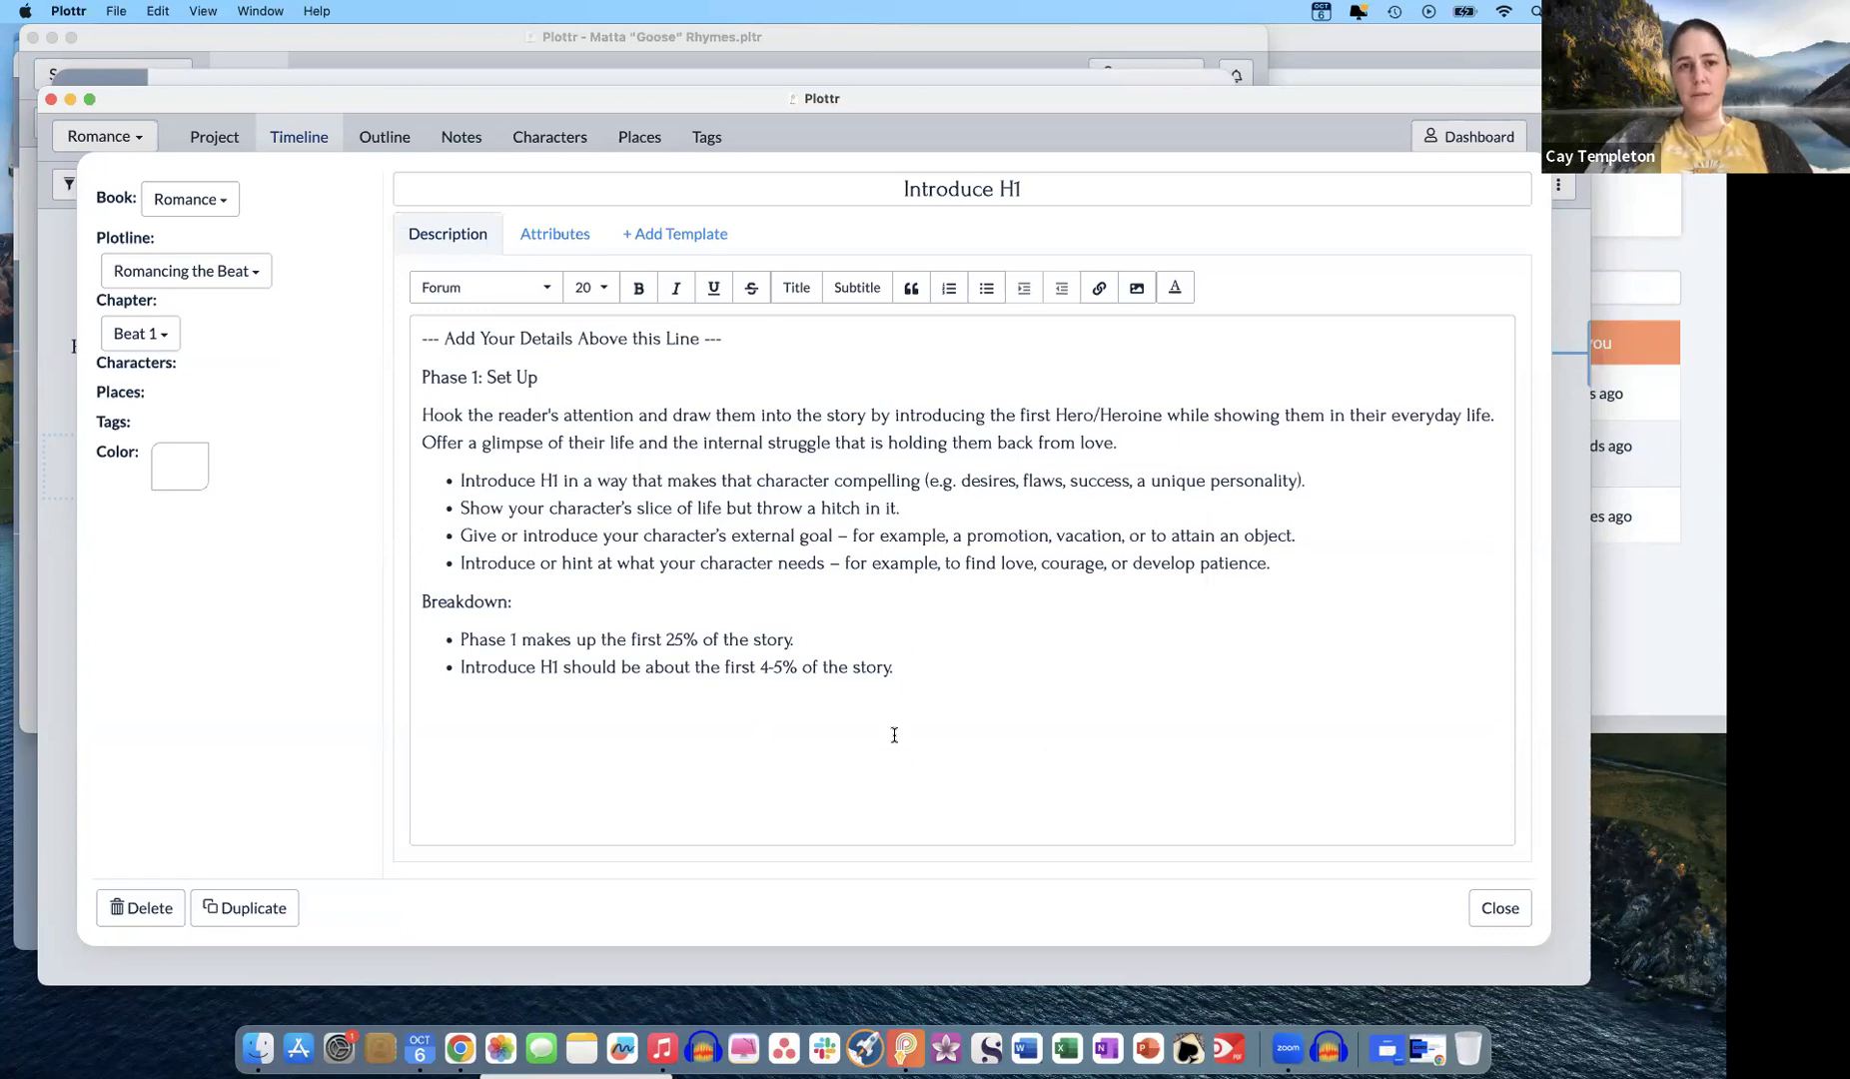
left_click(1500, 907)
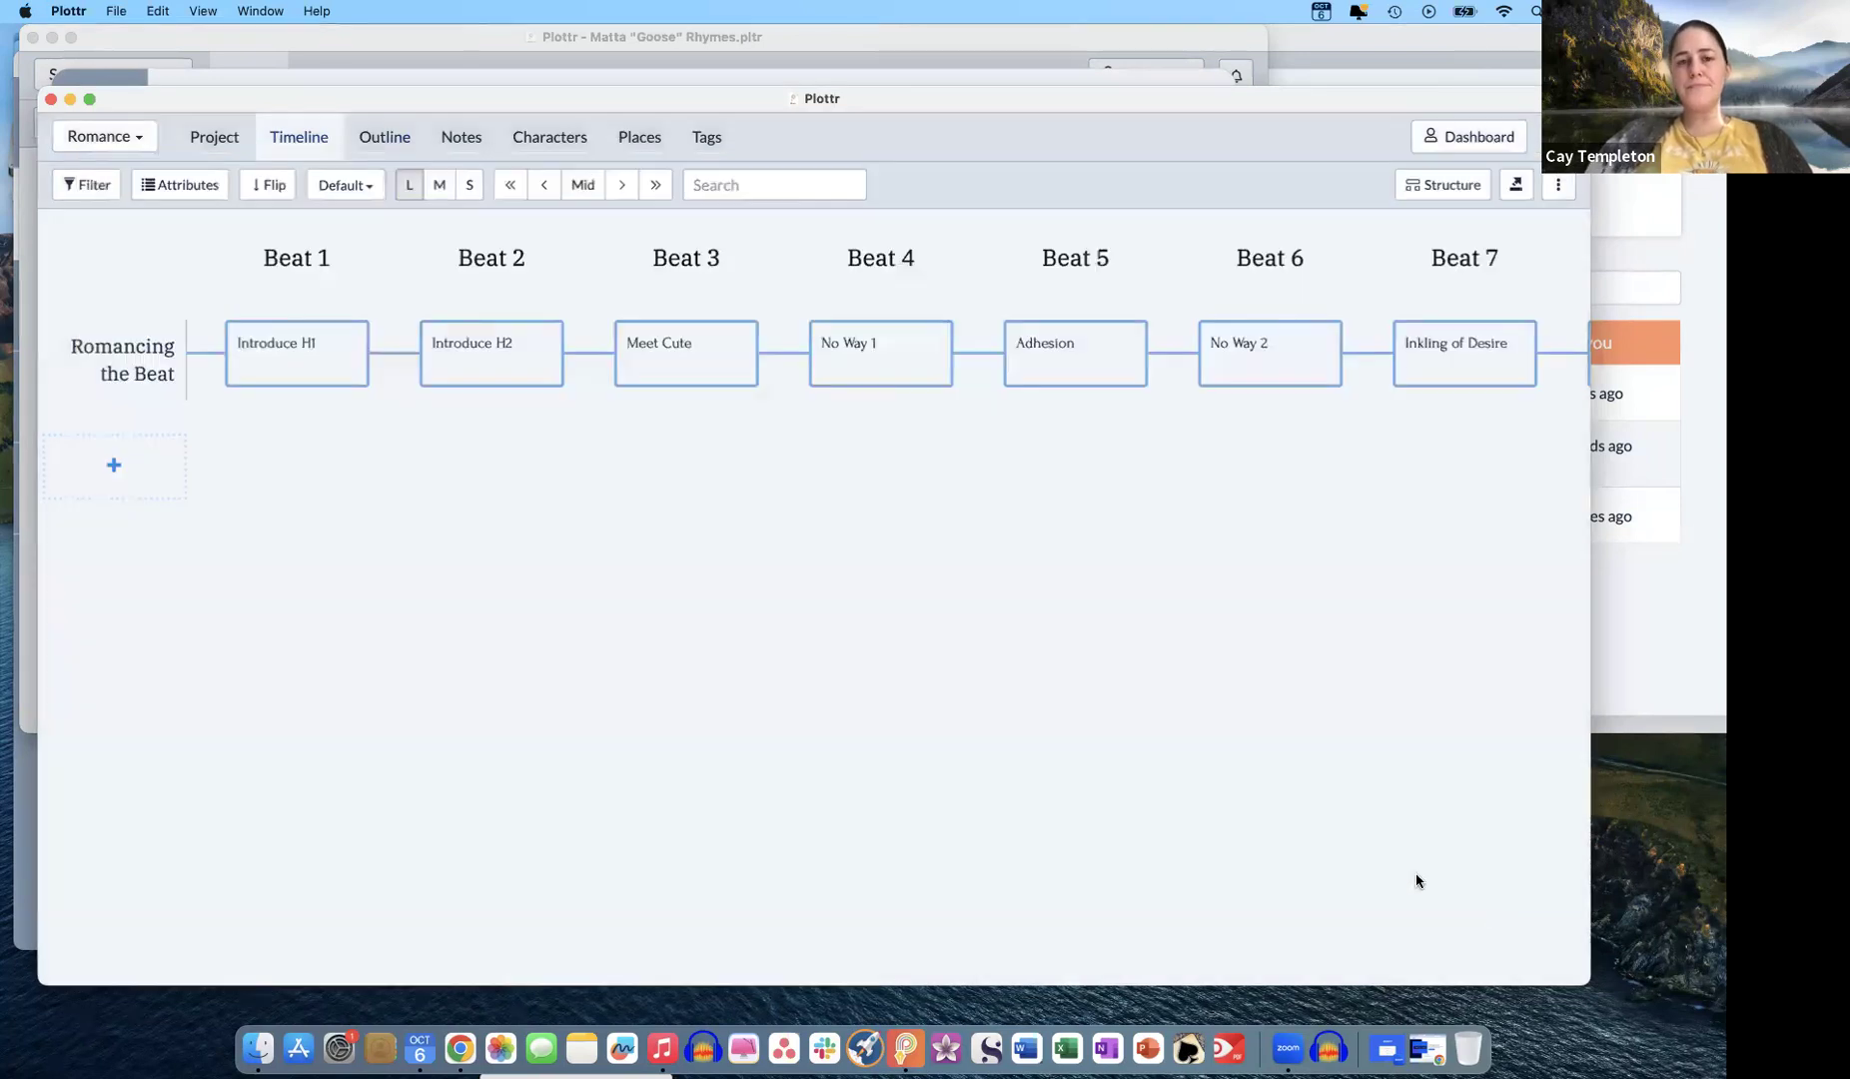
mouse_move(476, 356)
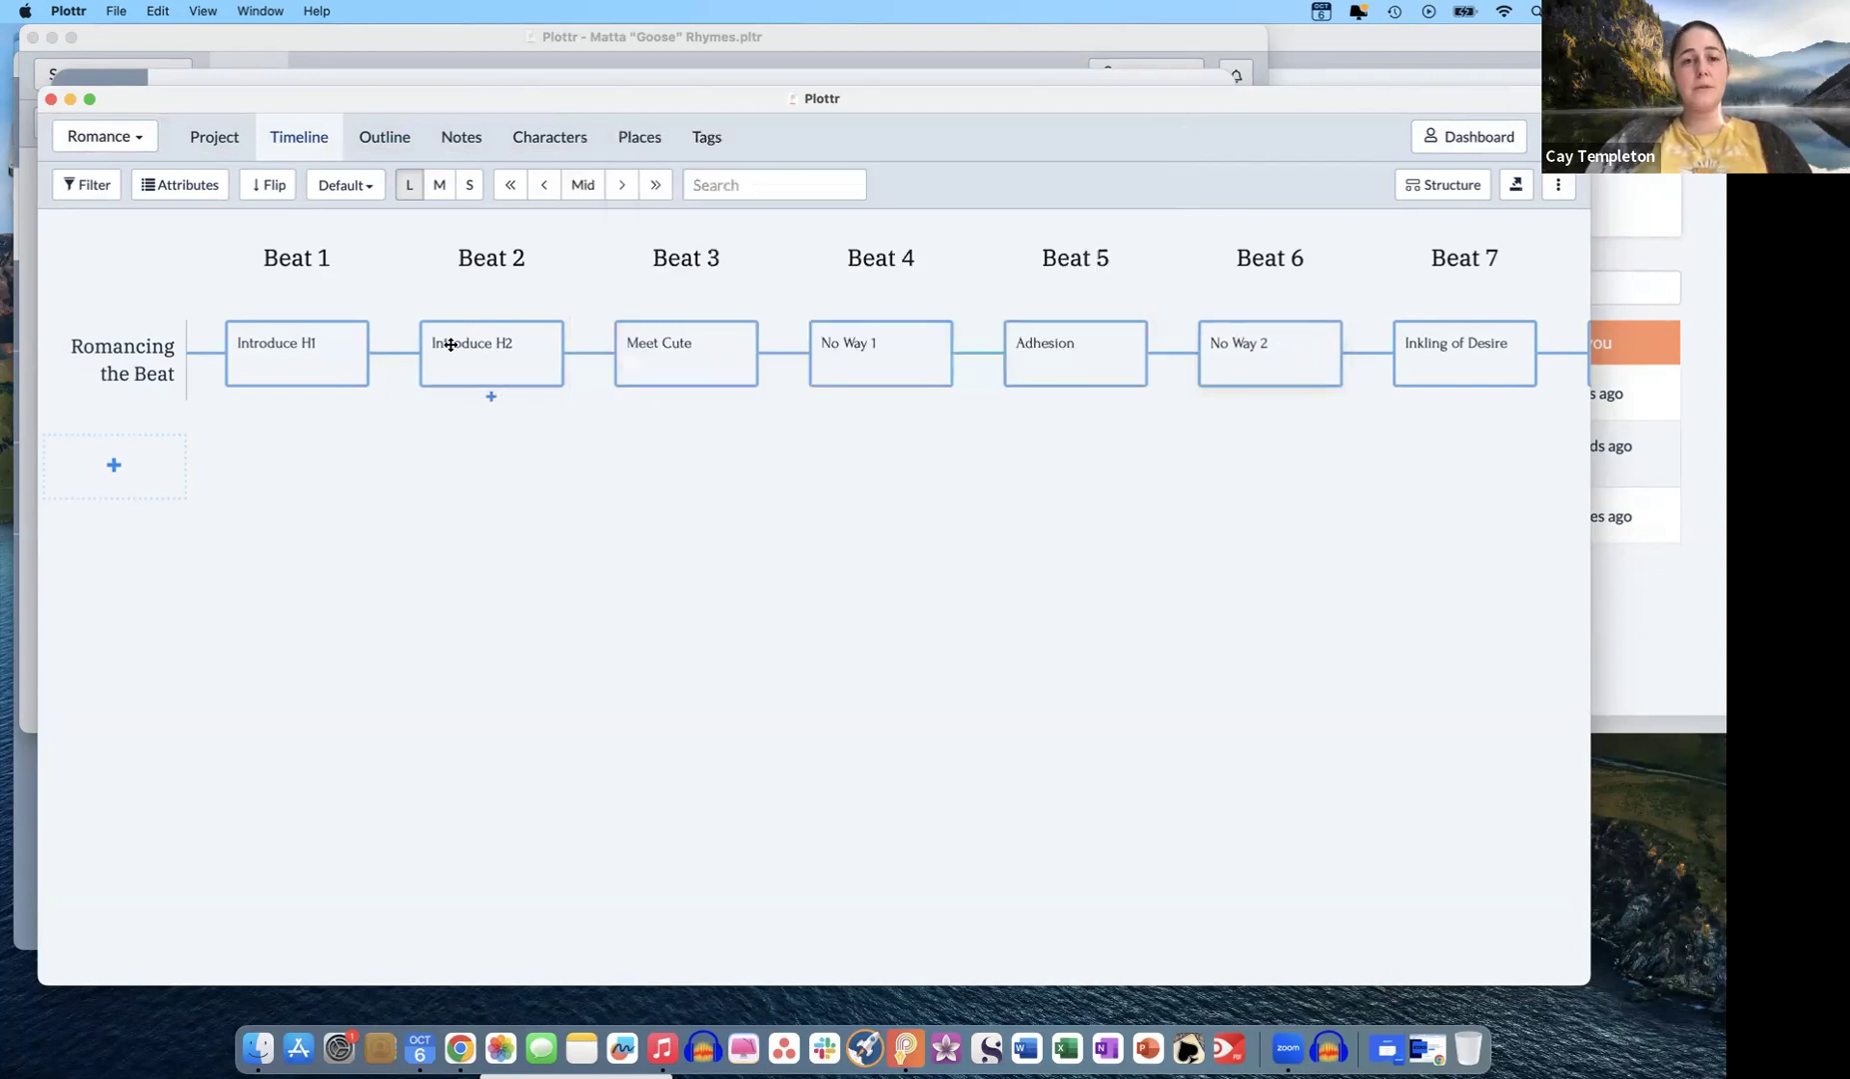
- Return to the Mother Goose project's book overview and delete the Romance book
left_click(213, 140)
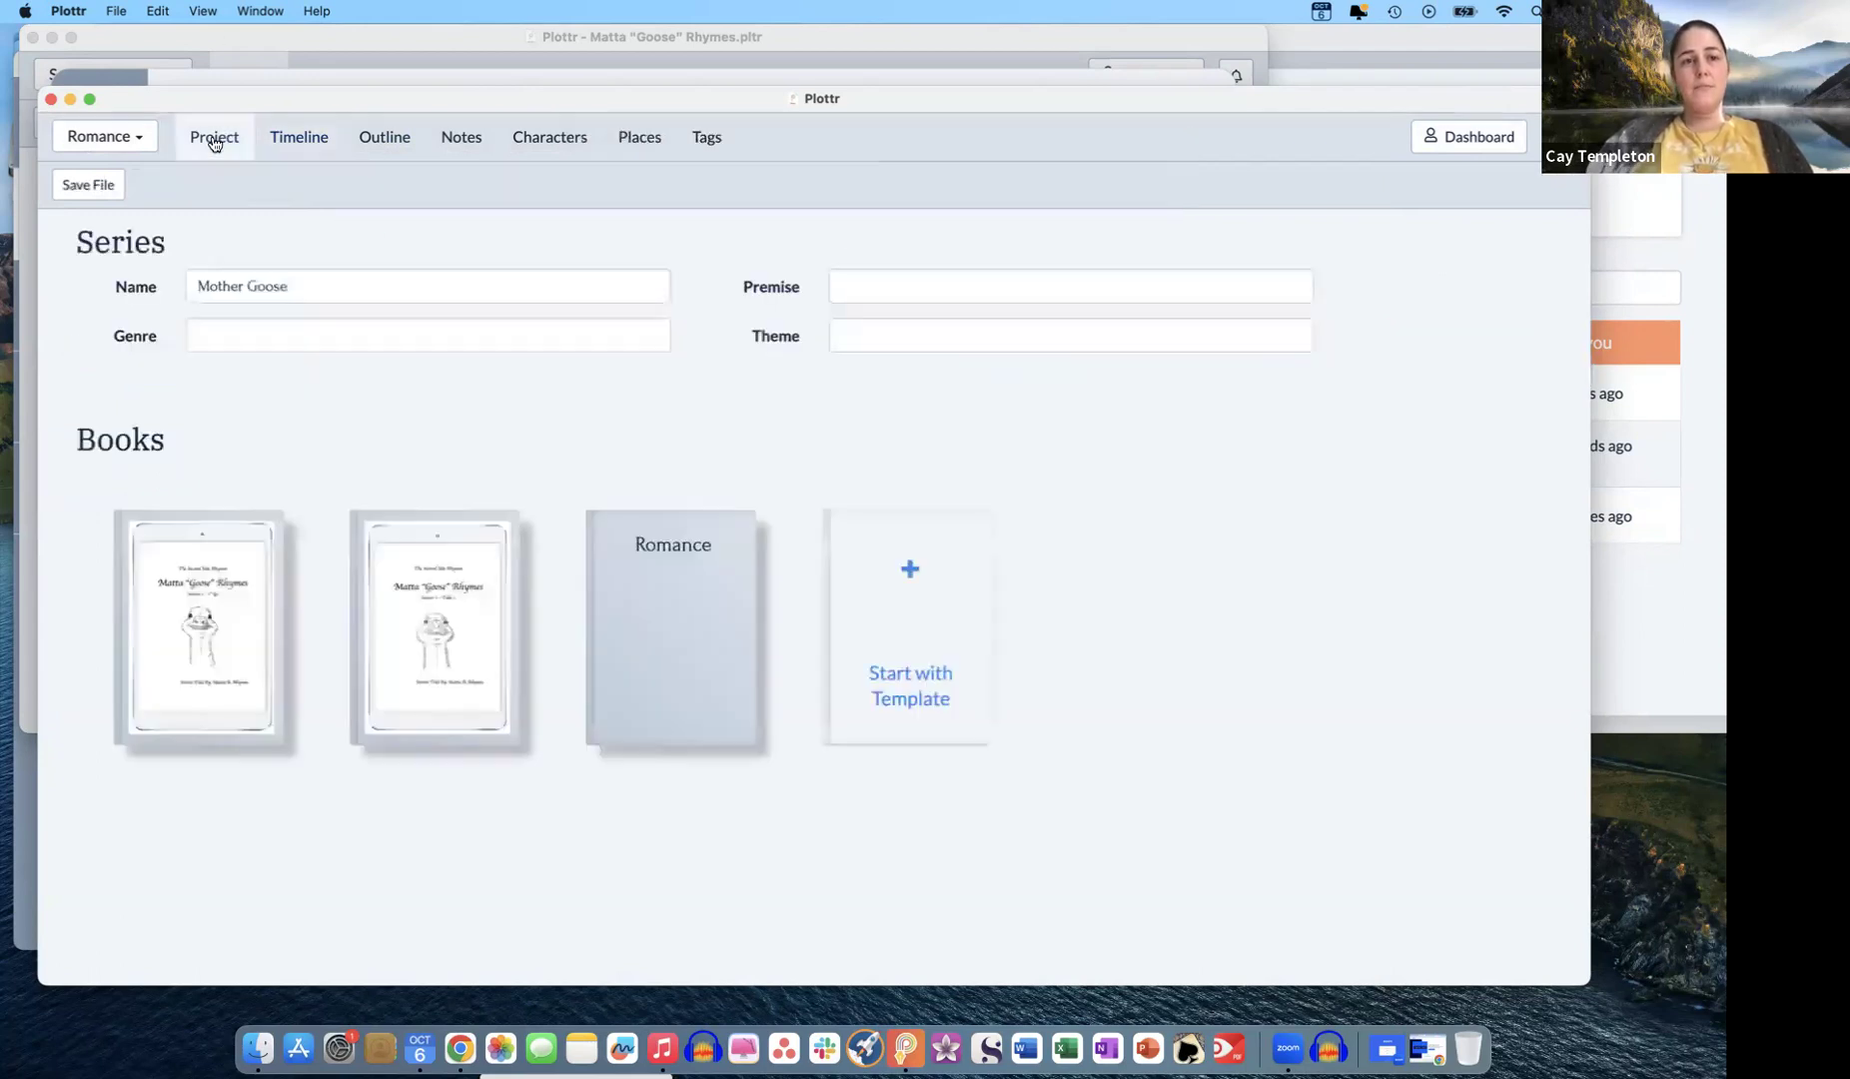
mouse_move(682, 596)
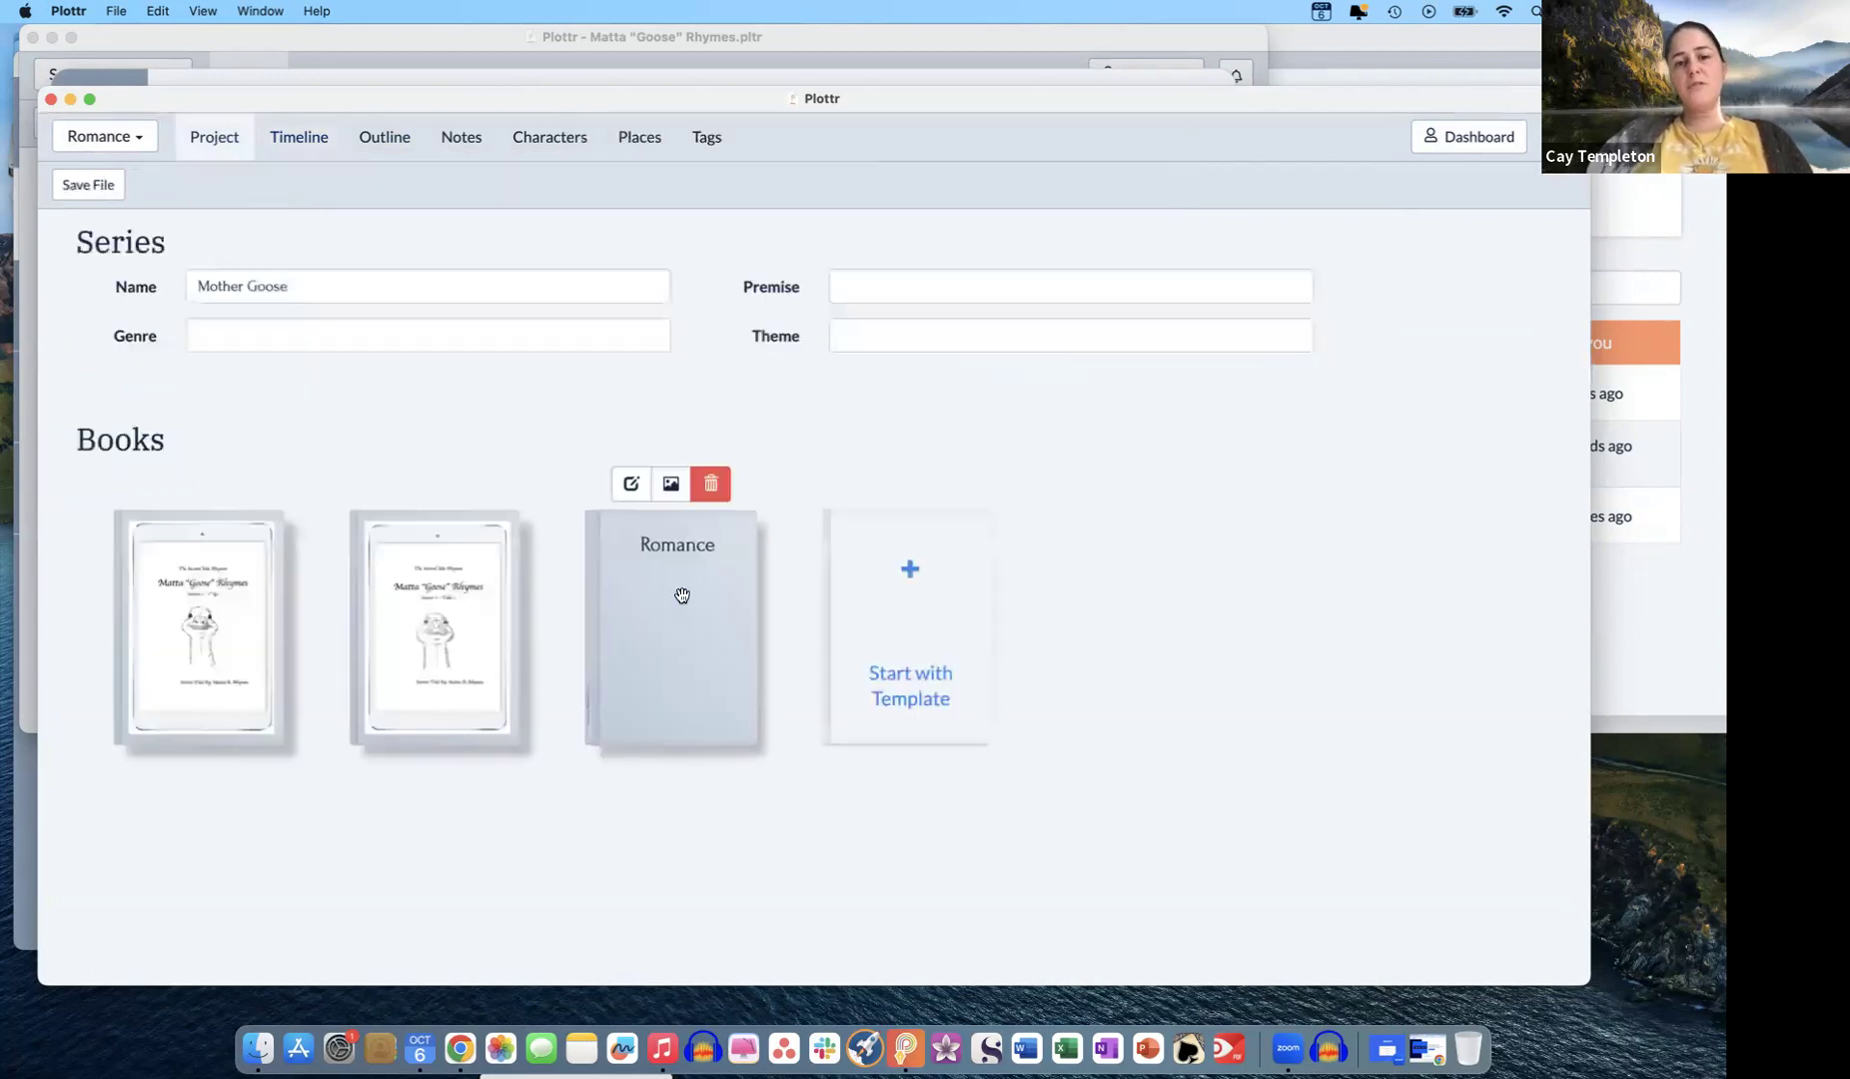
left_click(711, 485)
left_click(976, 484)
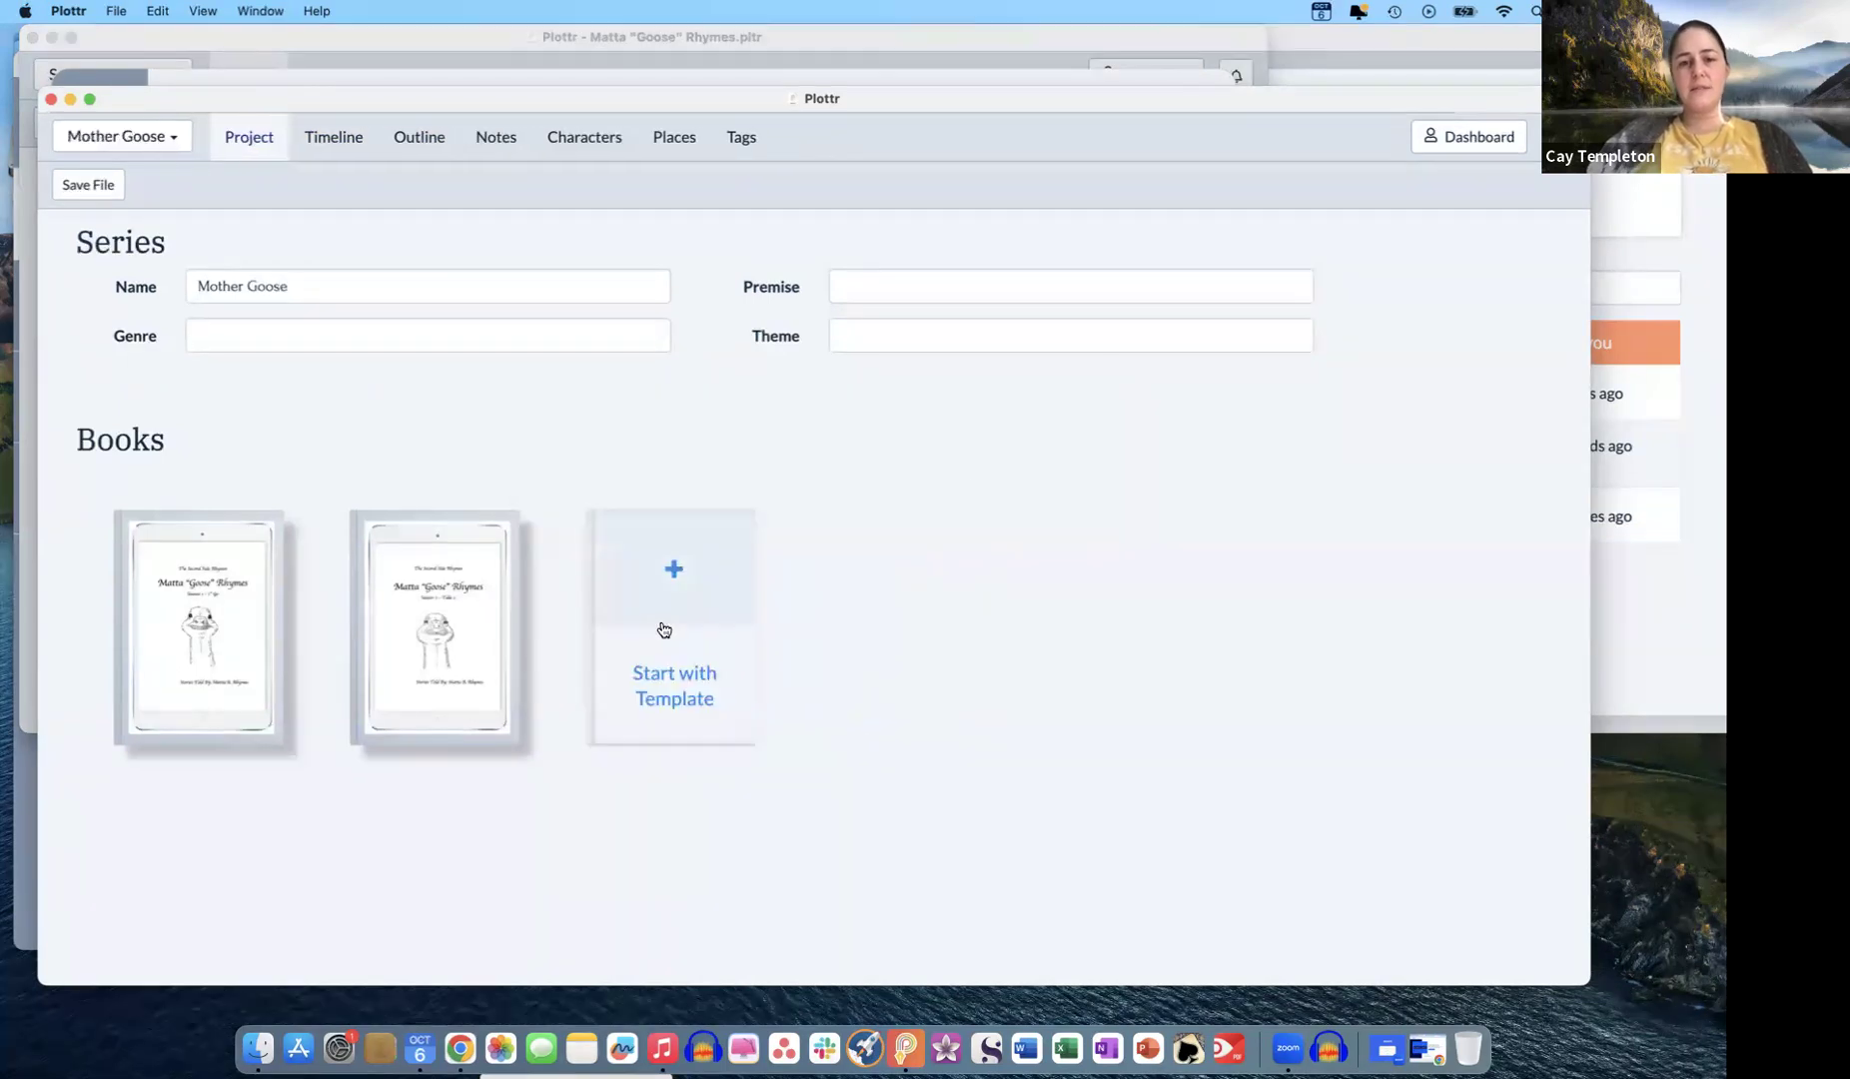
- Create a new third book in the Mother Goose series from the Romance Beat Sheet starter template
left_click(697, 698)
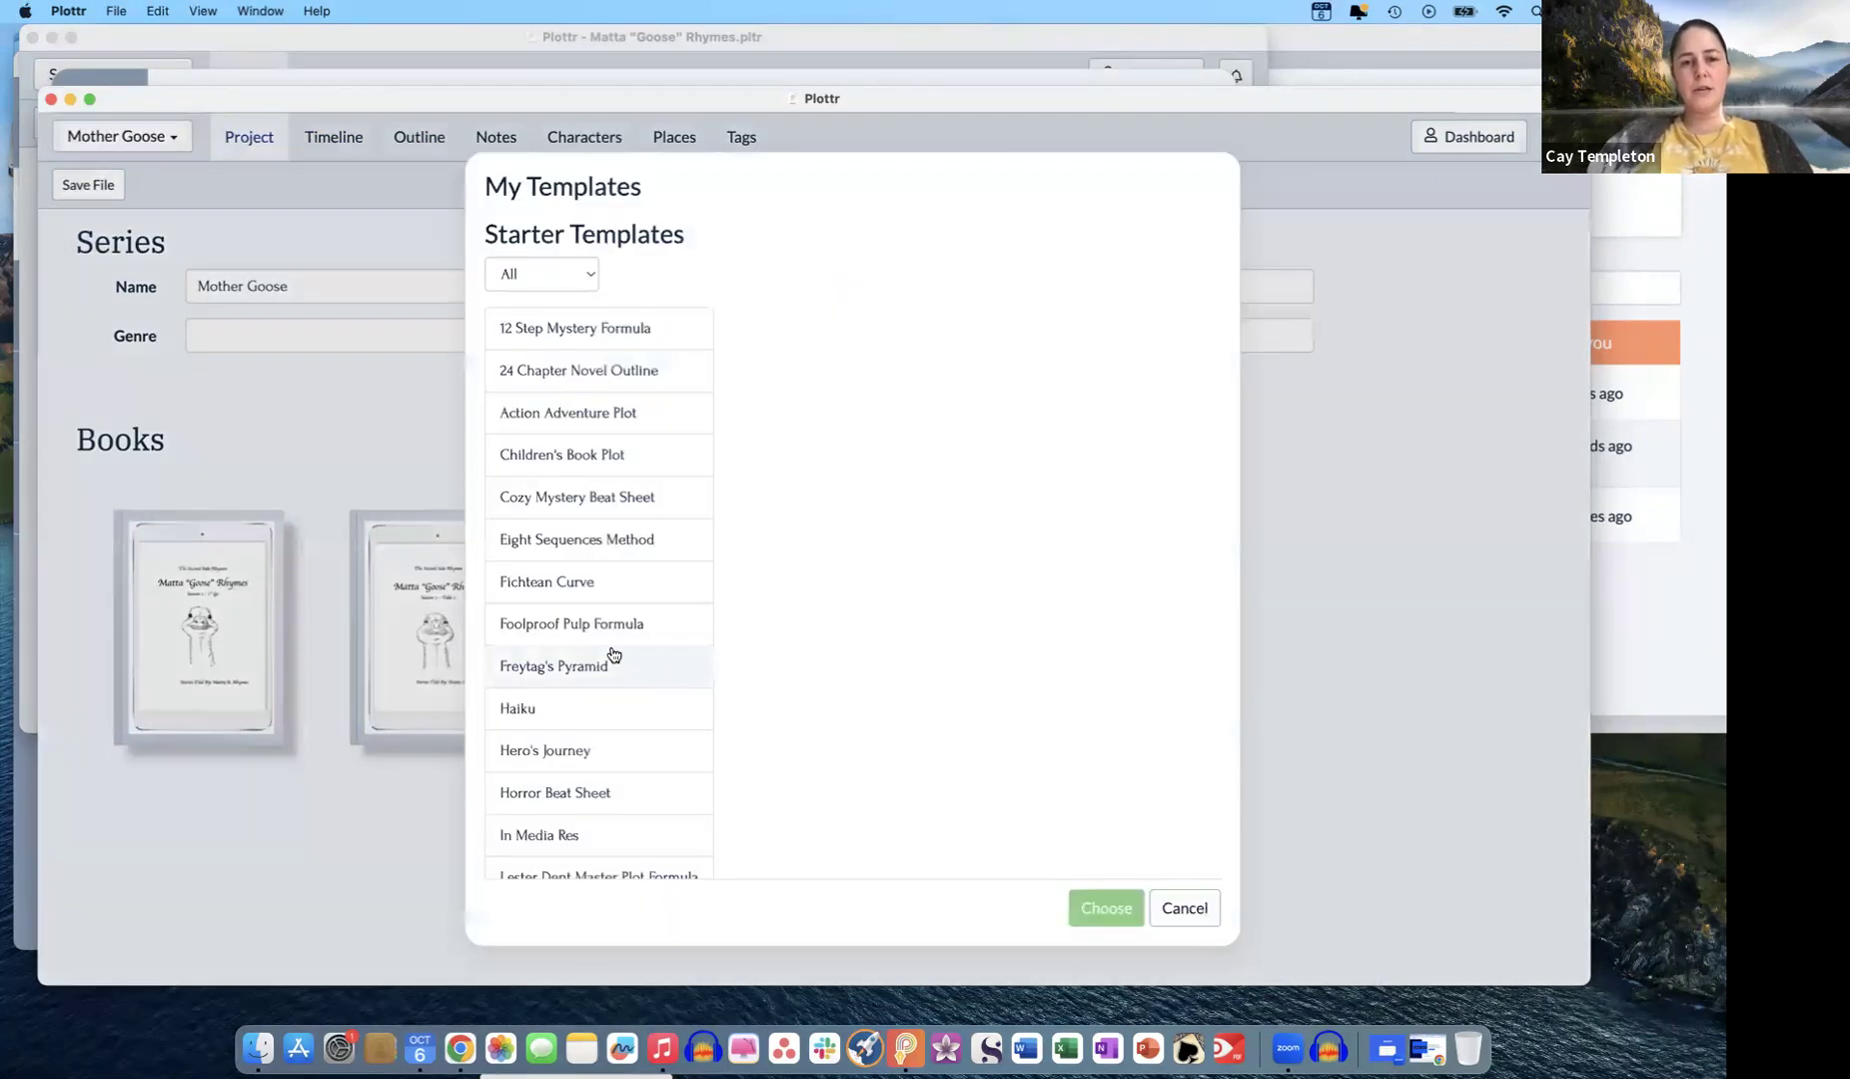
scroll(613, 651, "down", 2)
scroll(614, 649, "down", 8)
scroll(614, 646, "up", 4)
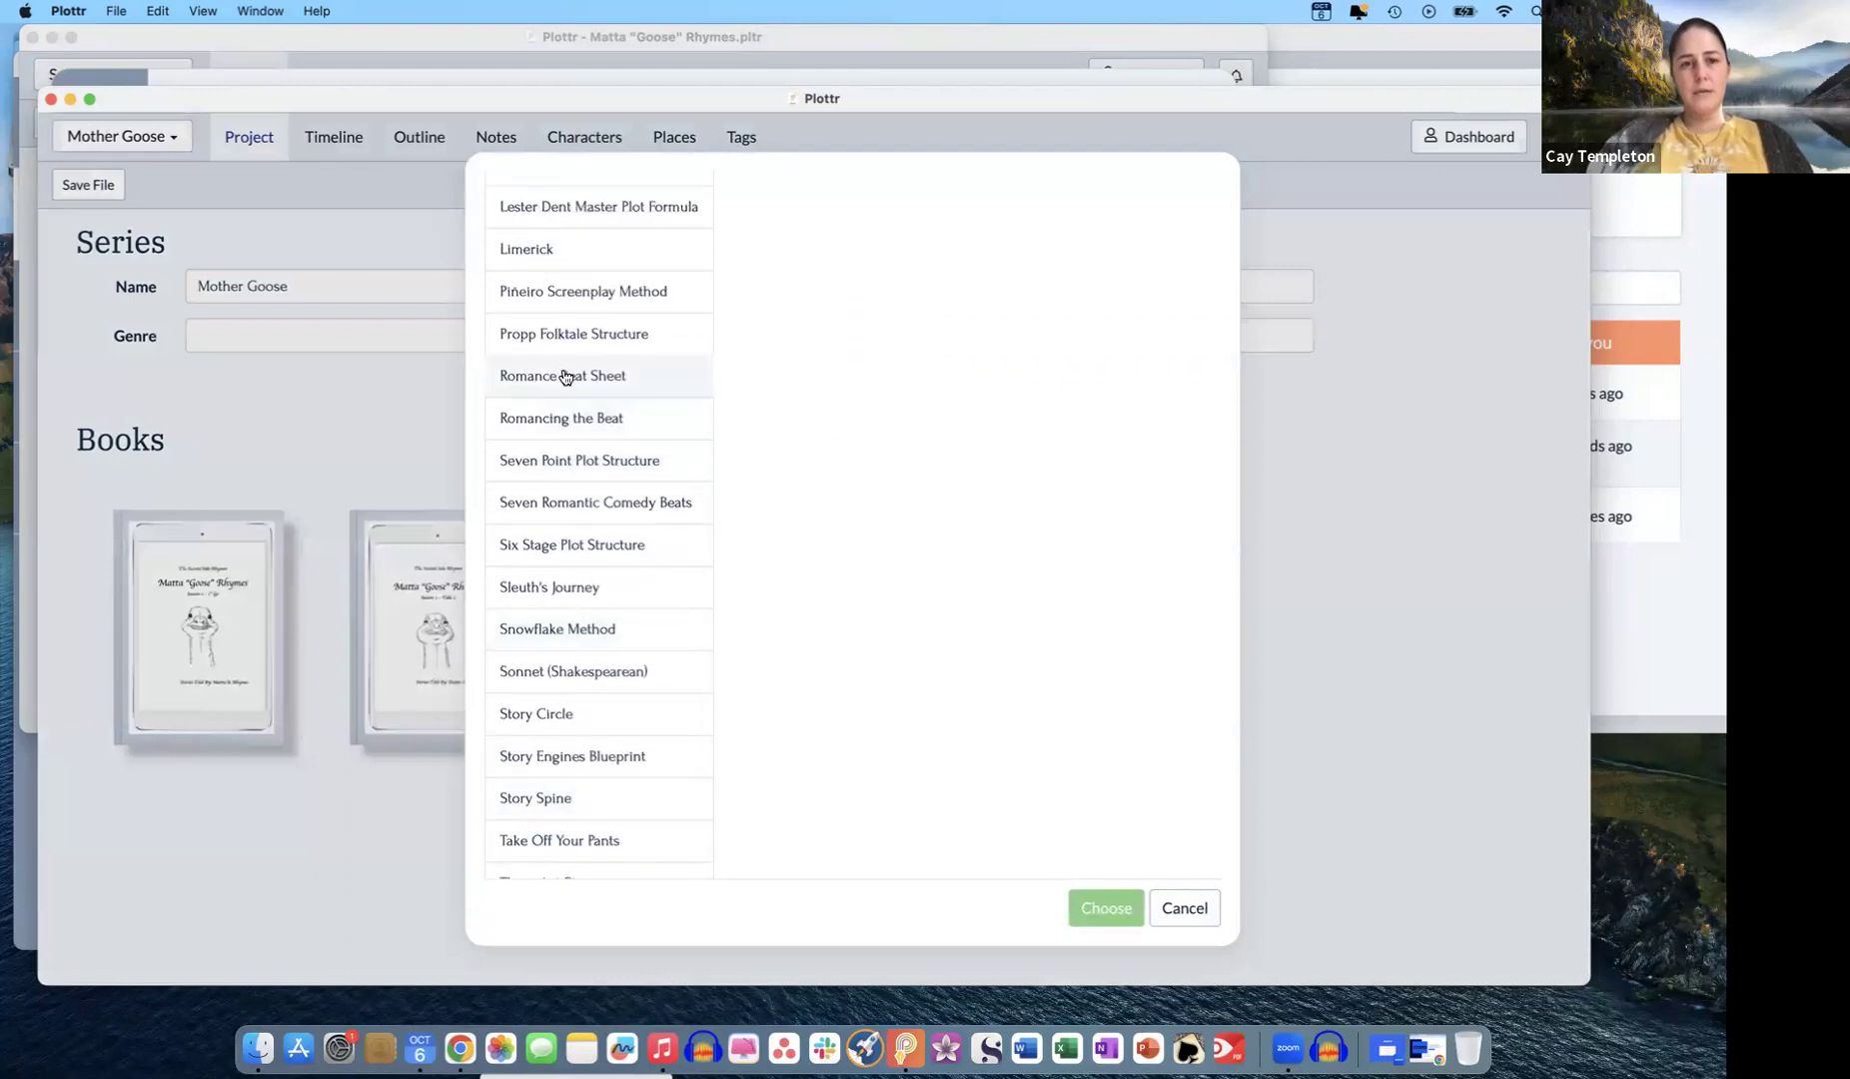
left_click(565, 376)
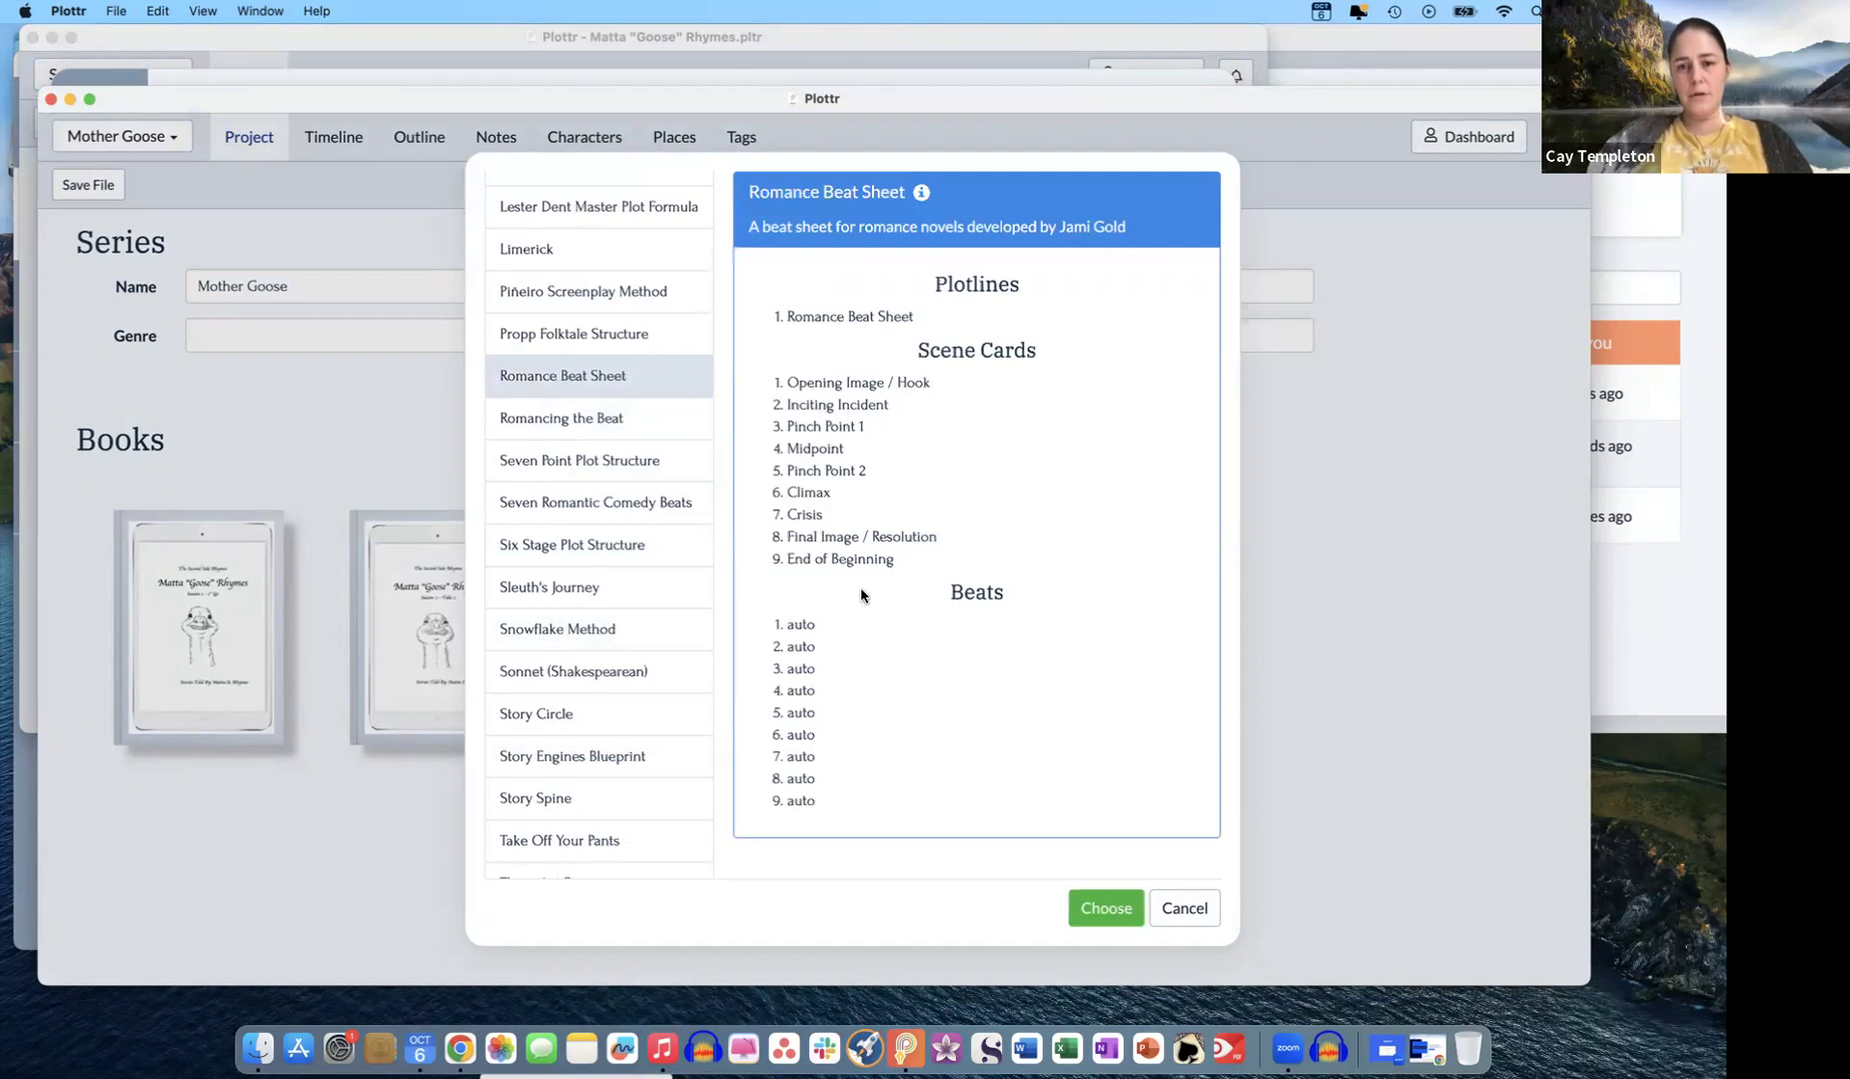
left_click(1094, 927)
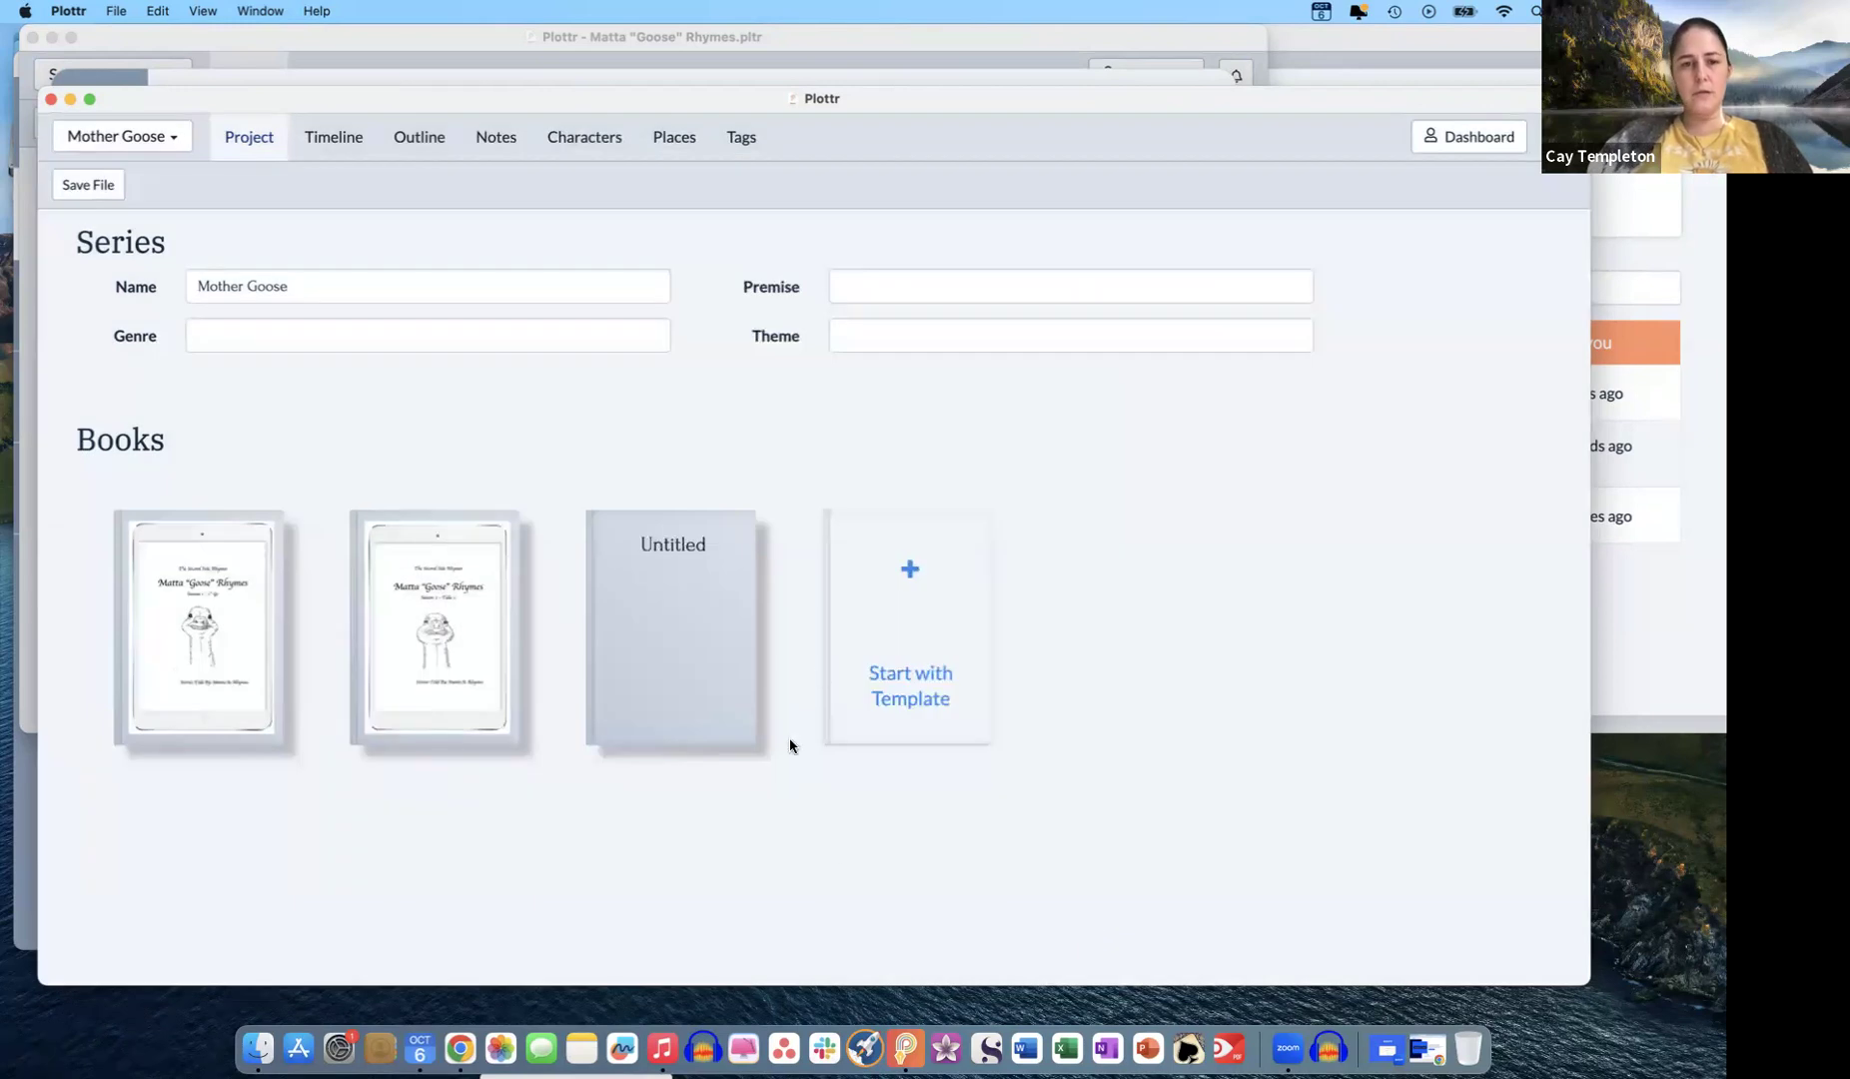
- Give the untitled third book the title "Romance", save it and open its timeline
left_click(635, 484)
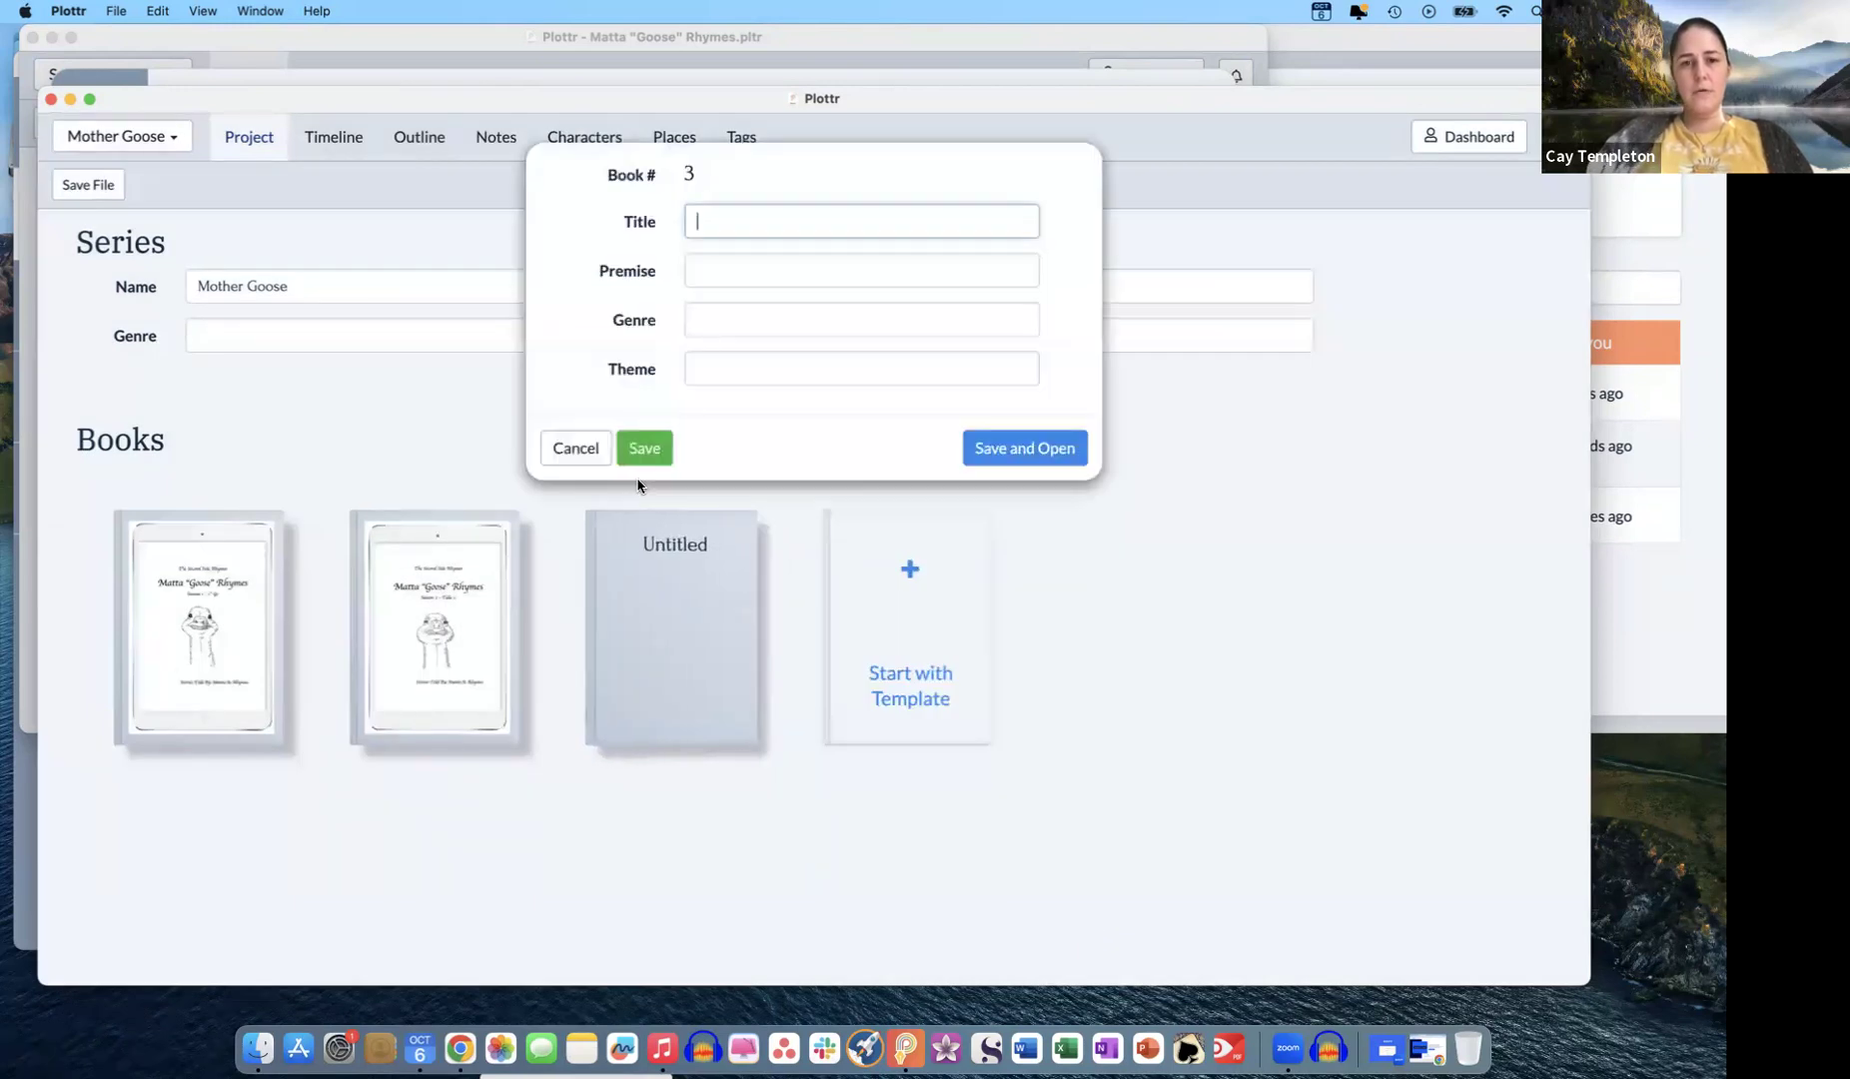
type("Romance")
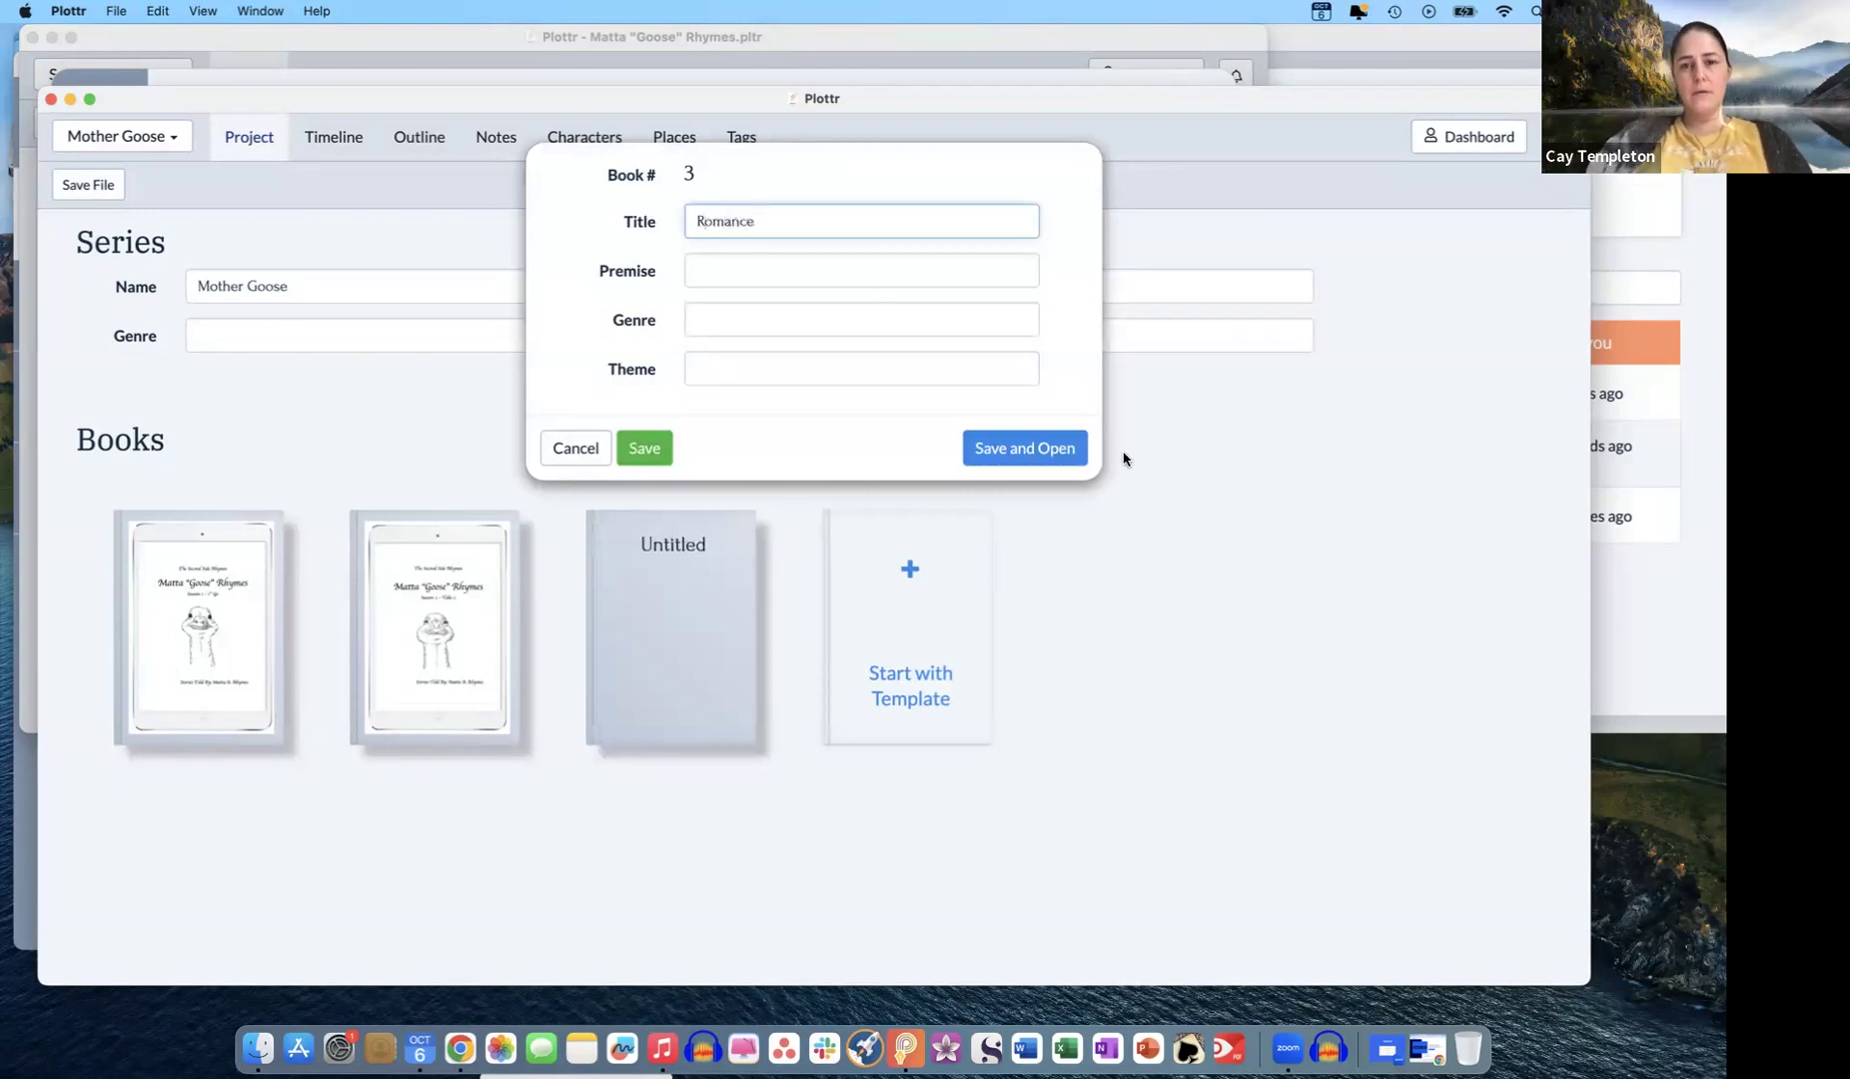
left_click(1020, 452)
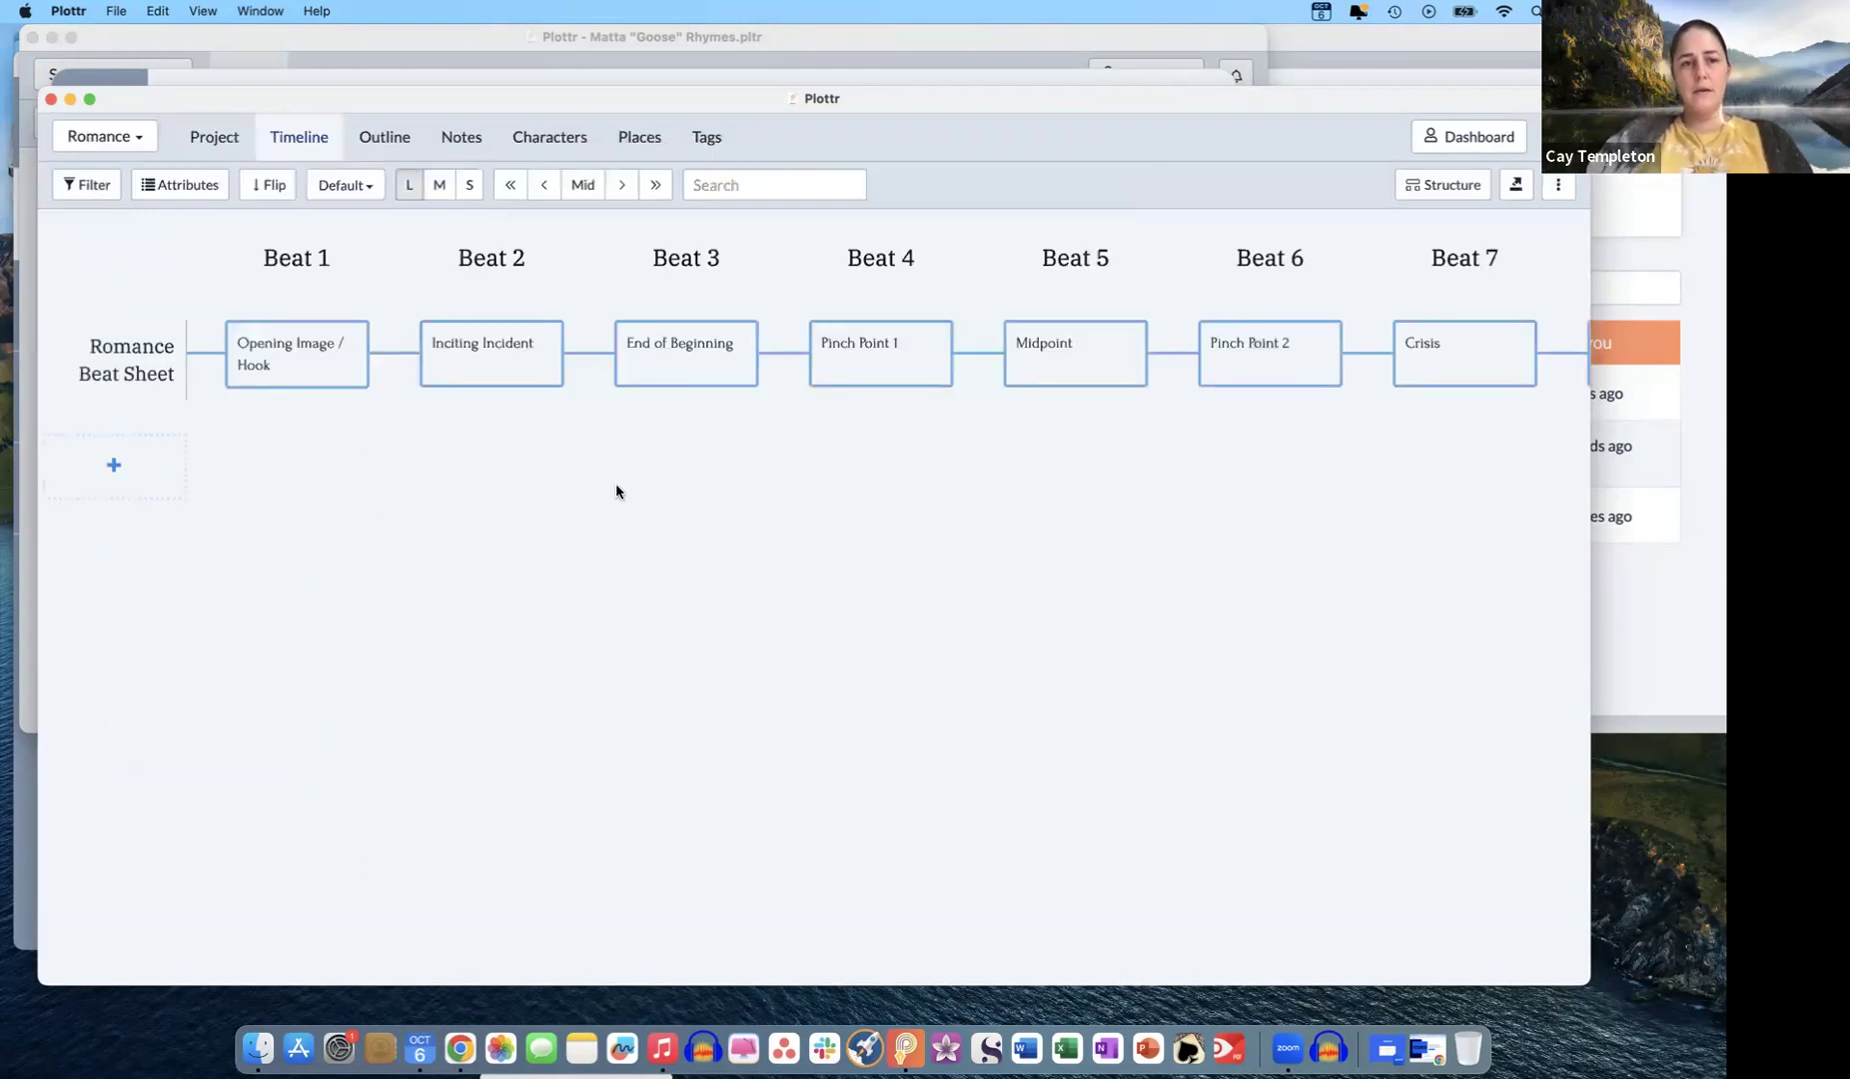
- Read the Opening Image / Hook scene card's guidance, check its available scene templates and custom attributes, and close the card
left_click(327, 347)
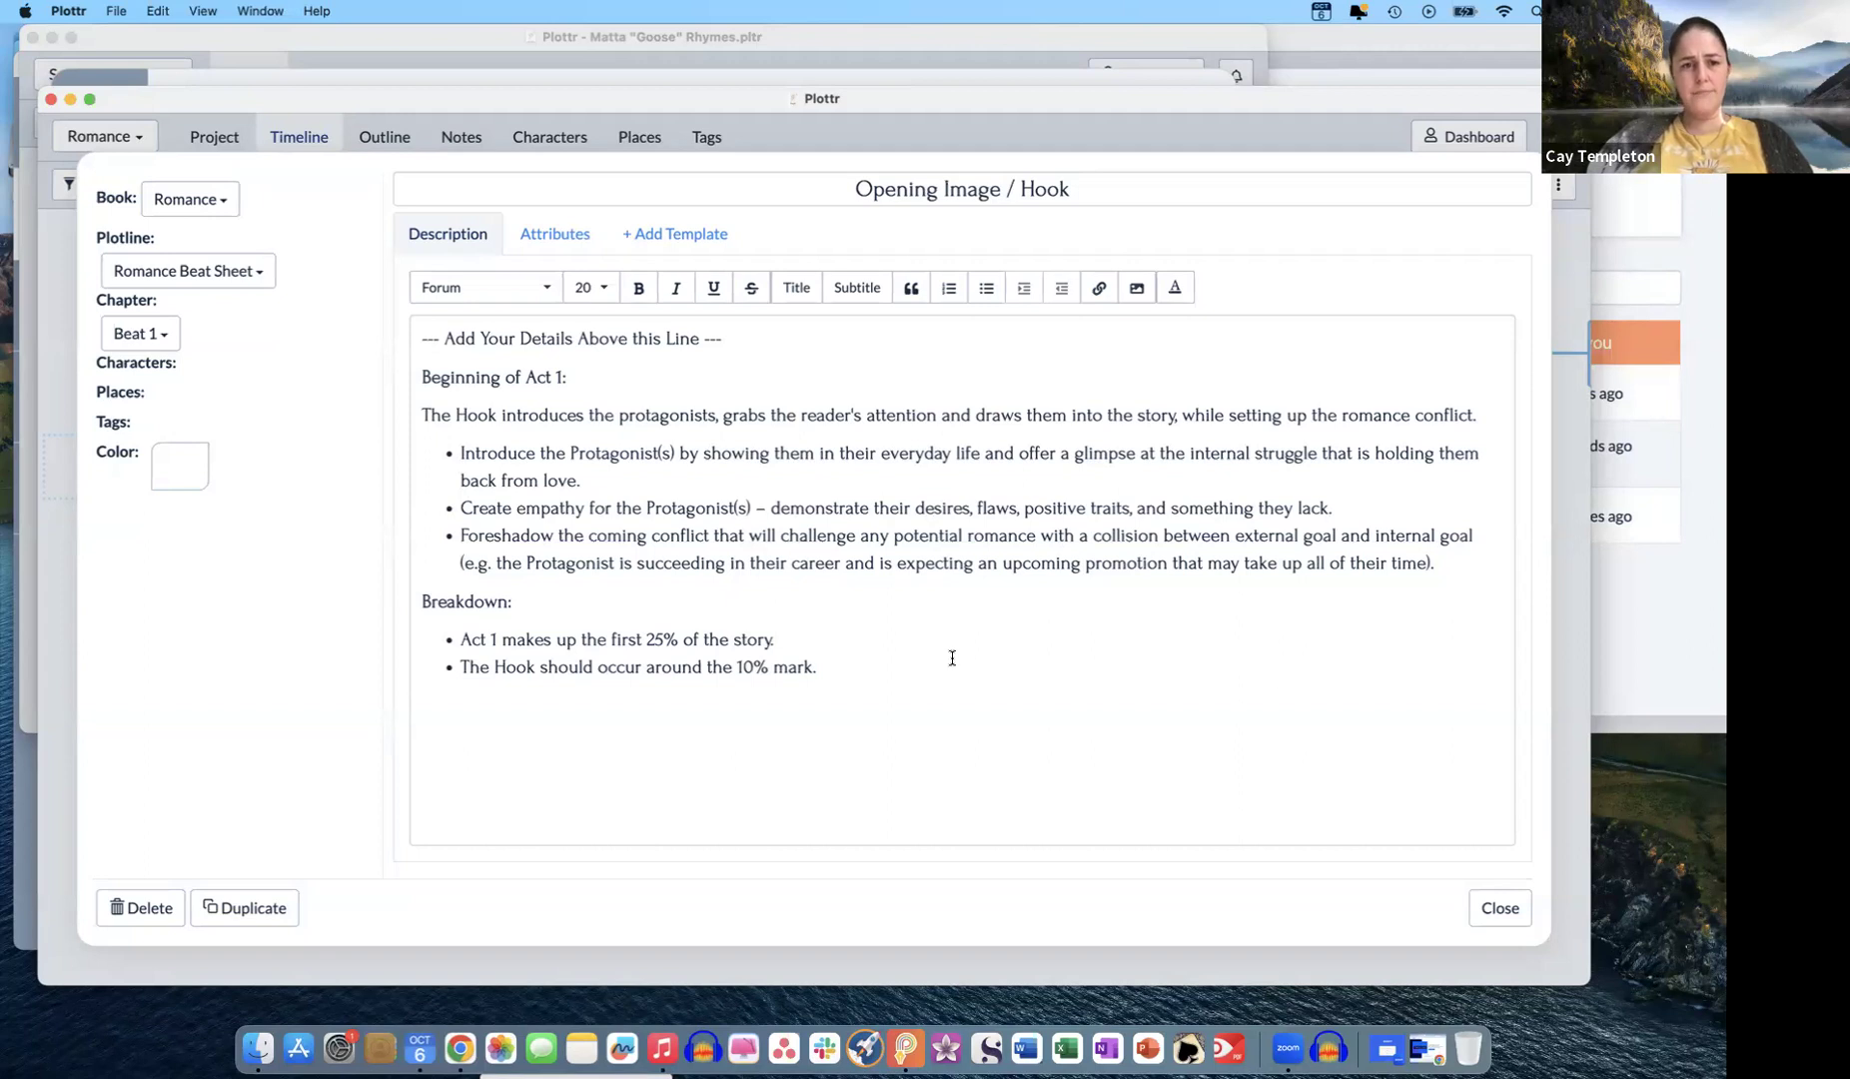
left_click(702, 234)
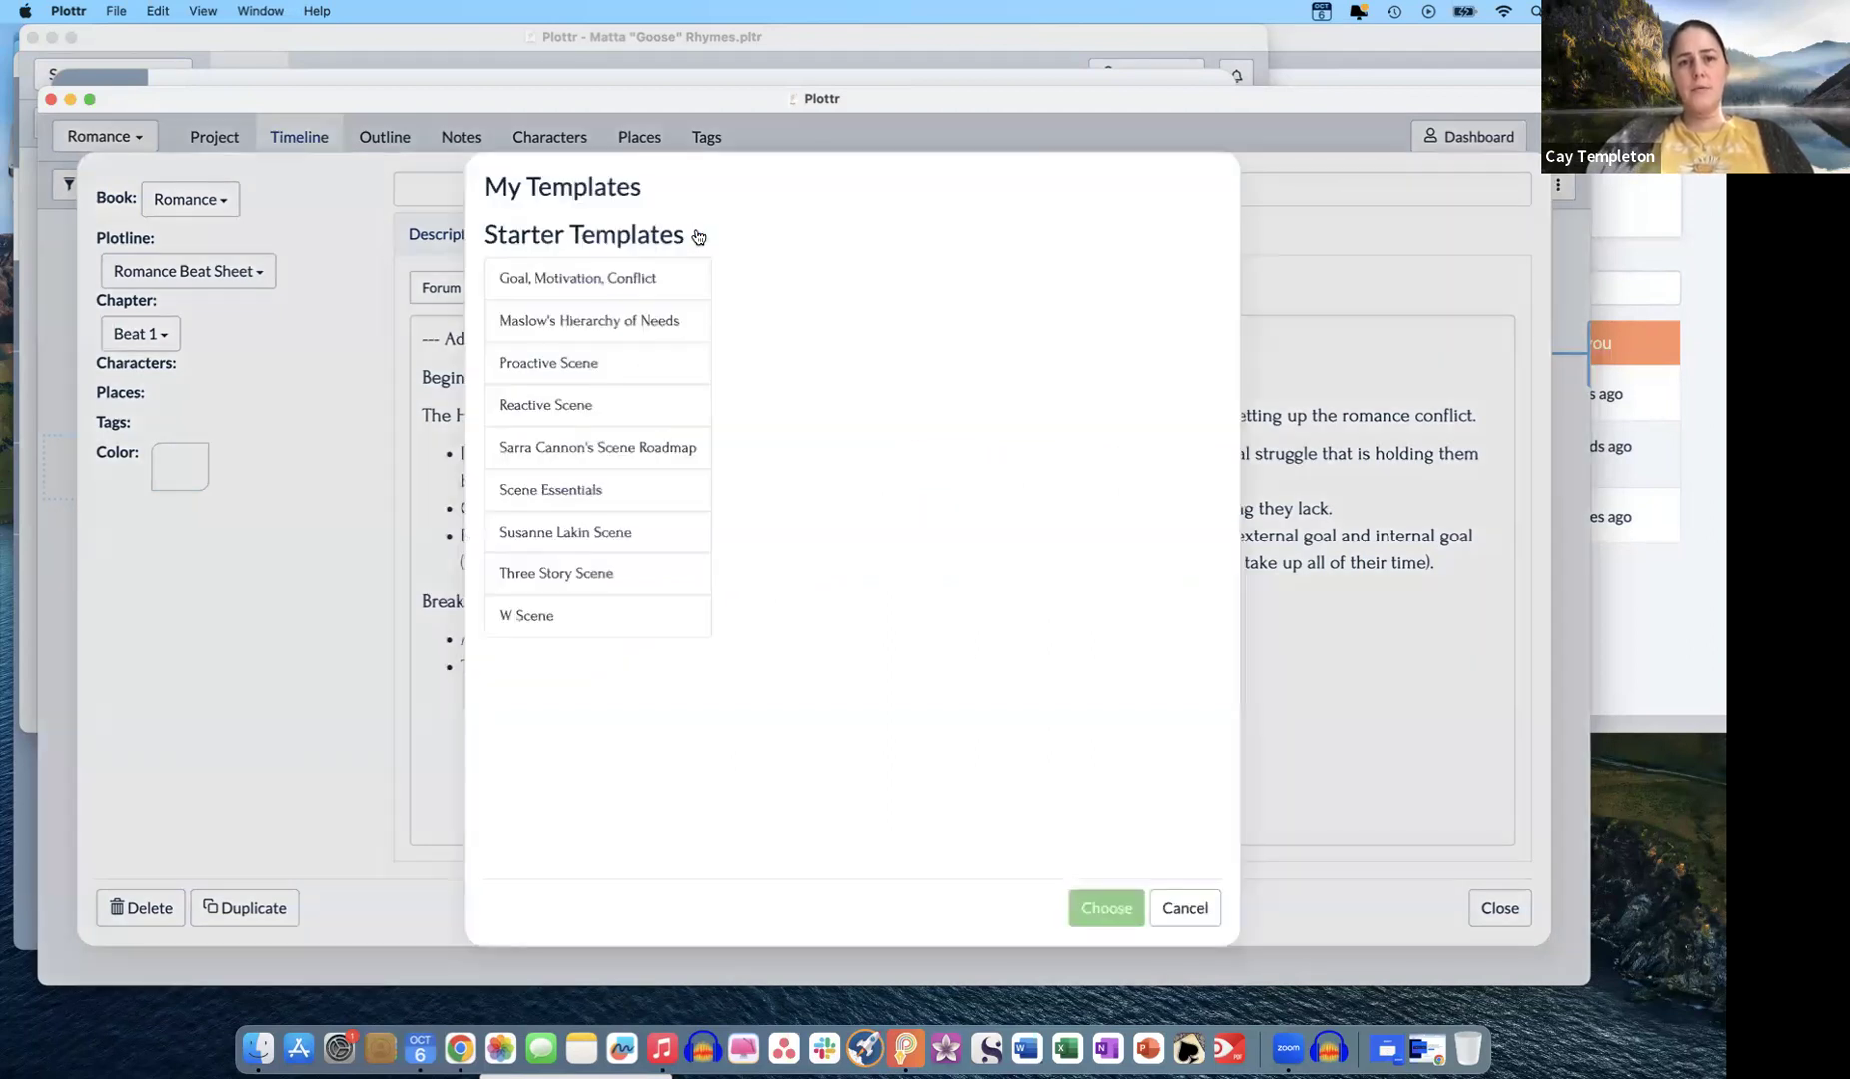
left_click(1184, 910)
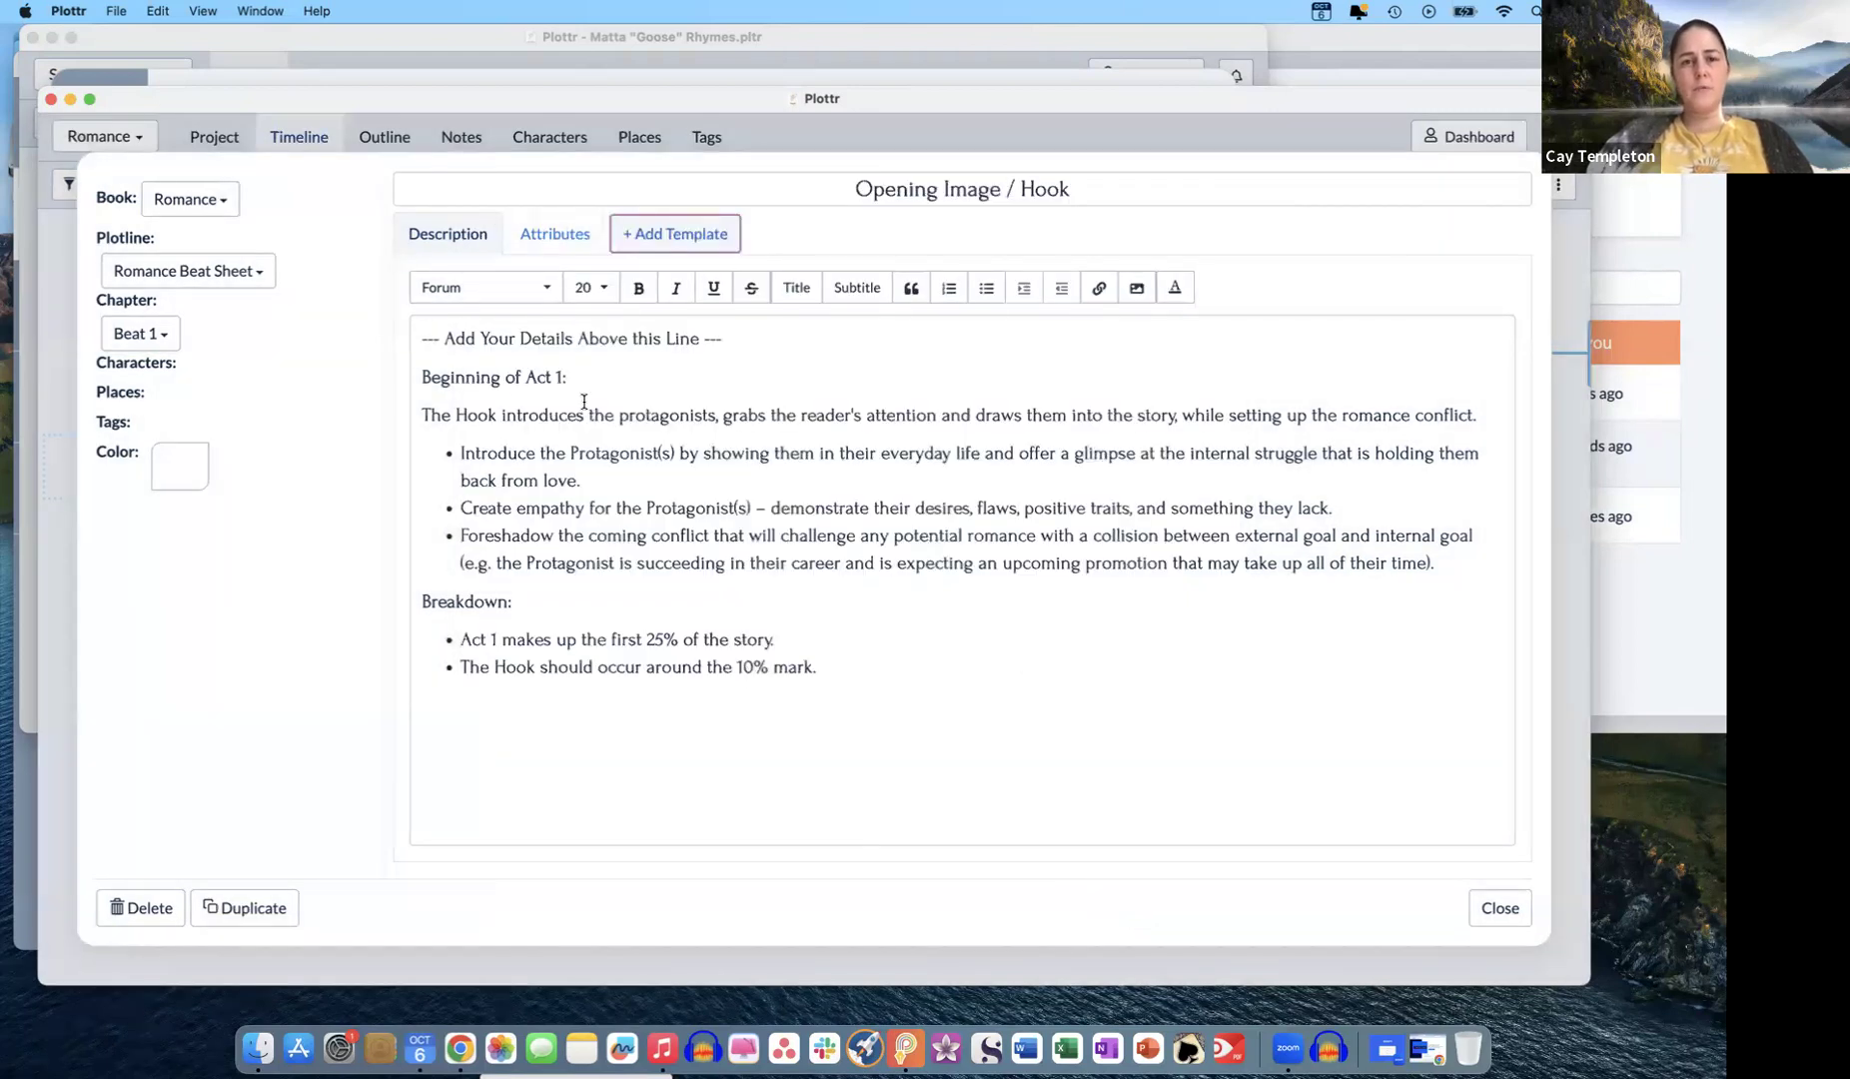
left_click(561, 236)
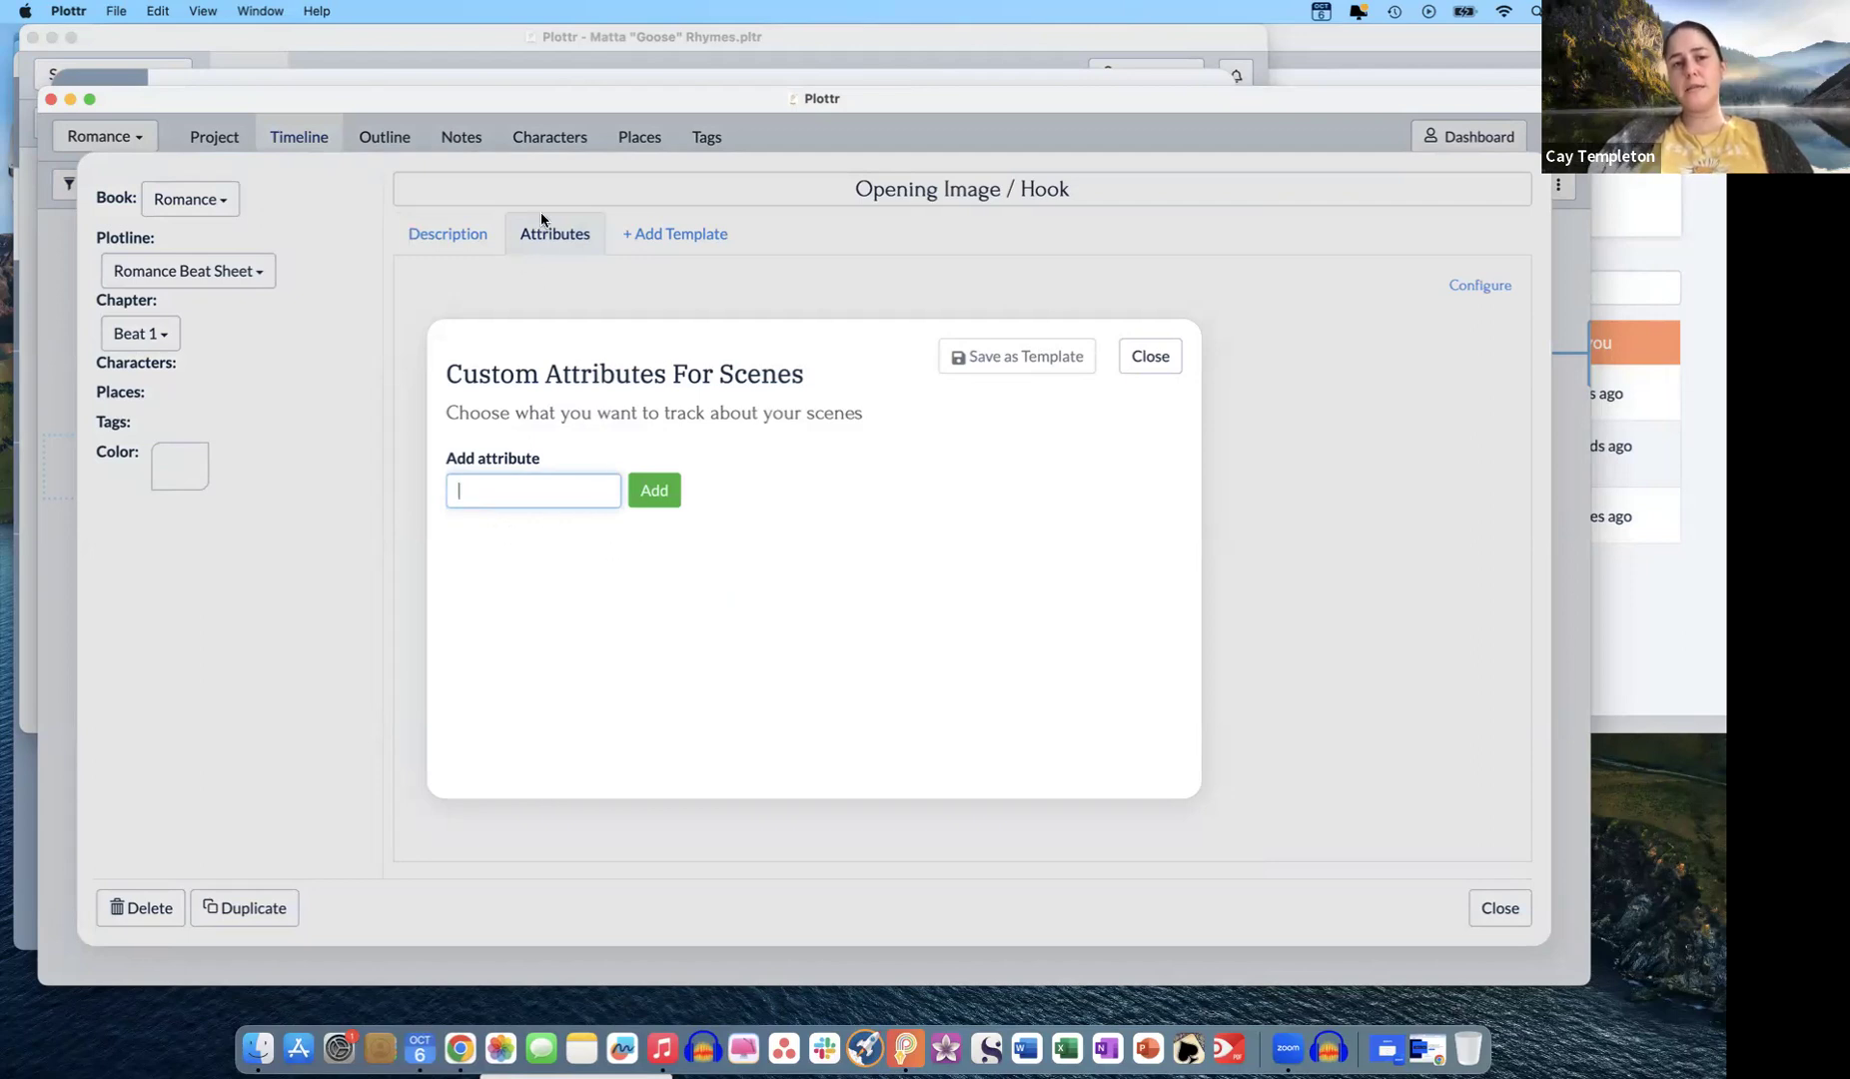
left_click(1151, 358)
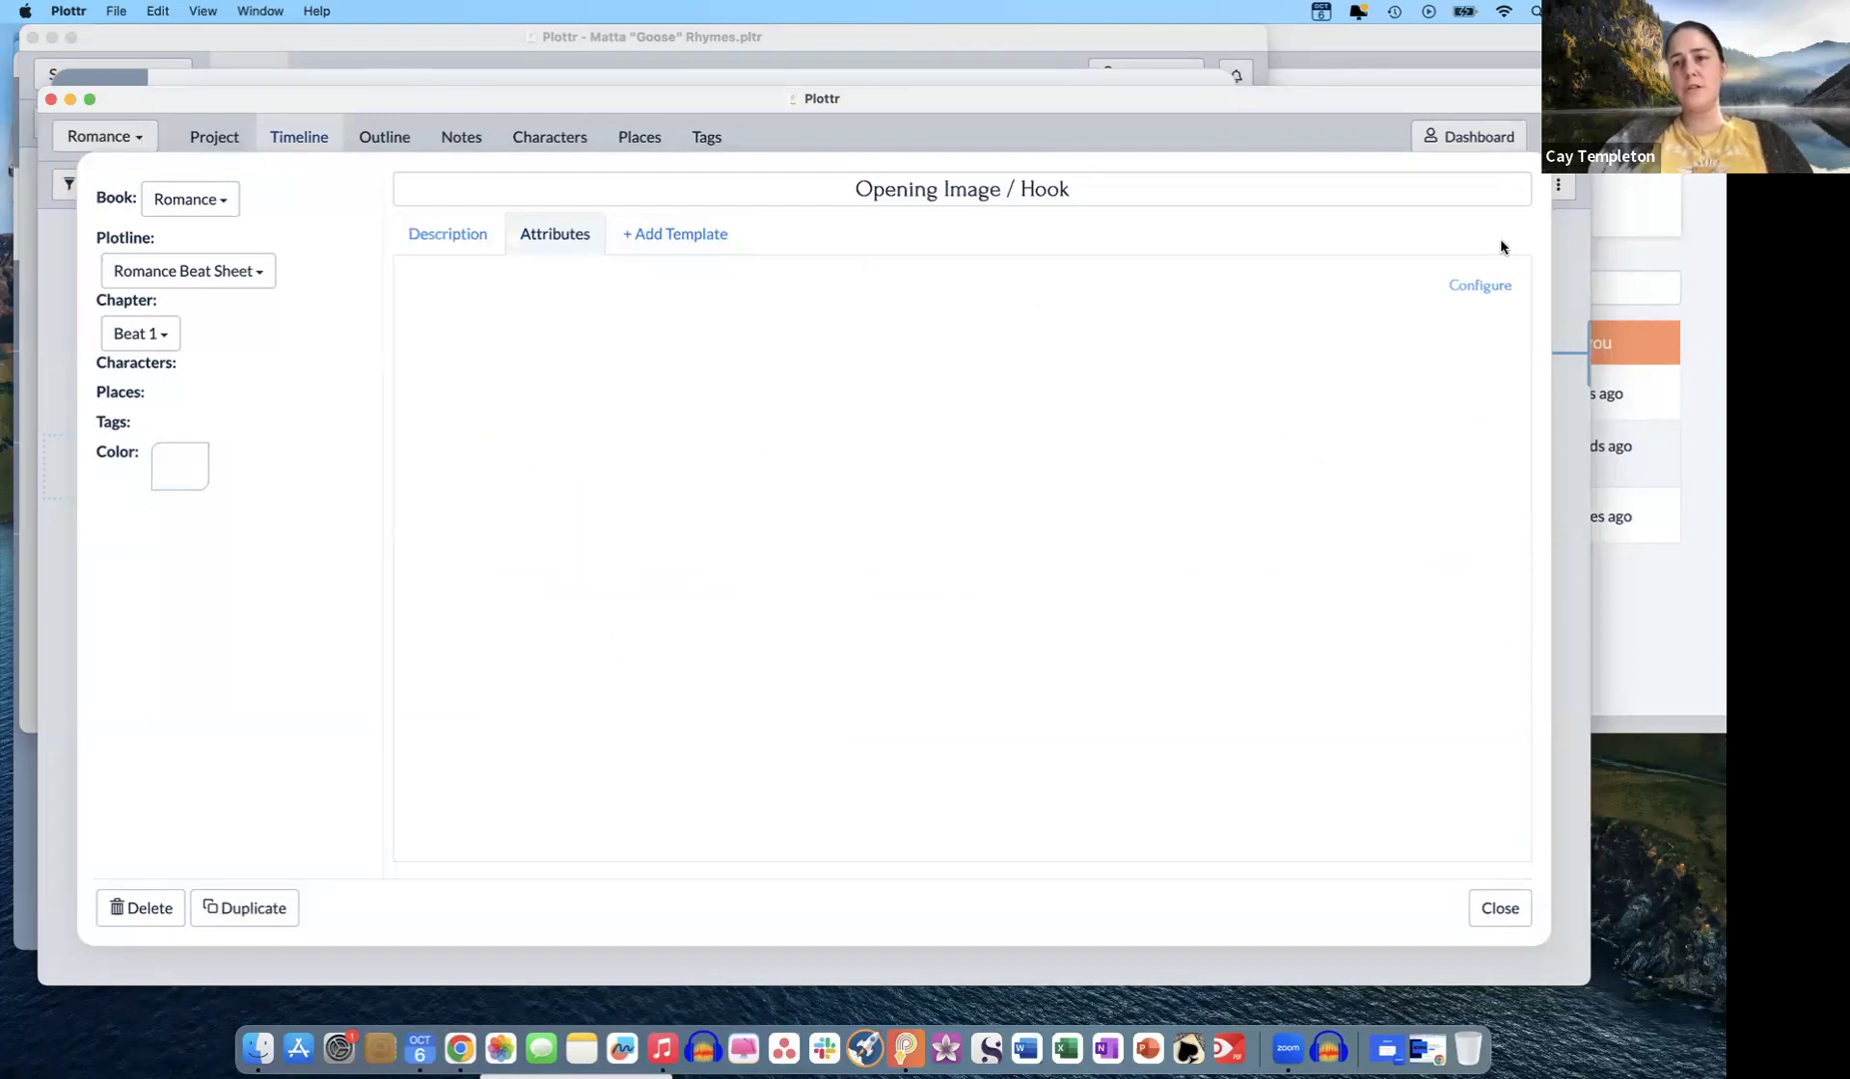
left_click(1498, 908)
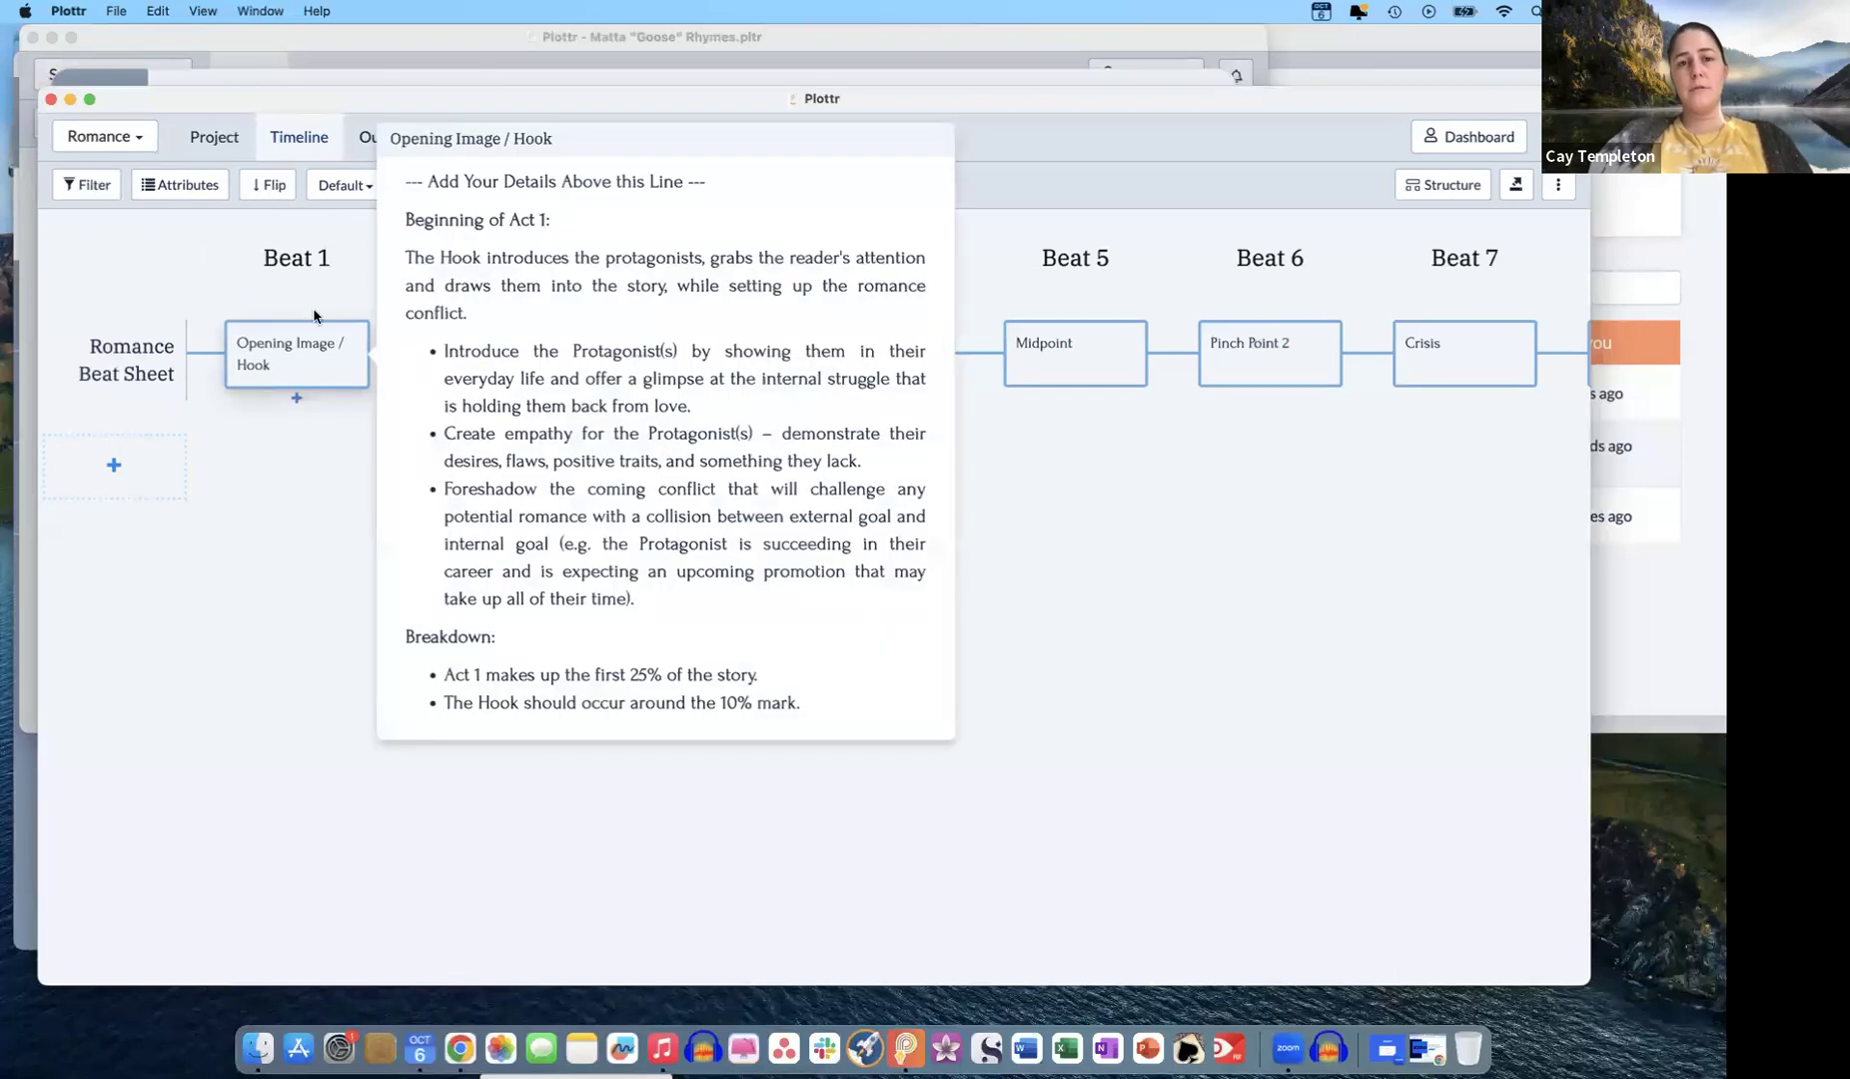
- Preview the Goal, Motivation, Conflict, Maslow's Hierarchy of Needs, Proactive Scene and Scene Essentials templates from the Opening Image / Hook card without applying any
left_click(302, 361)
left_click(687, 235)
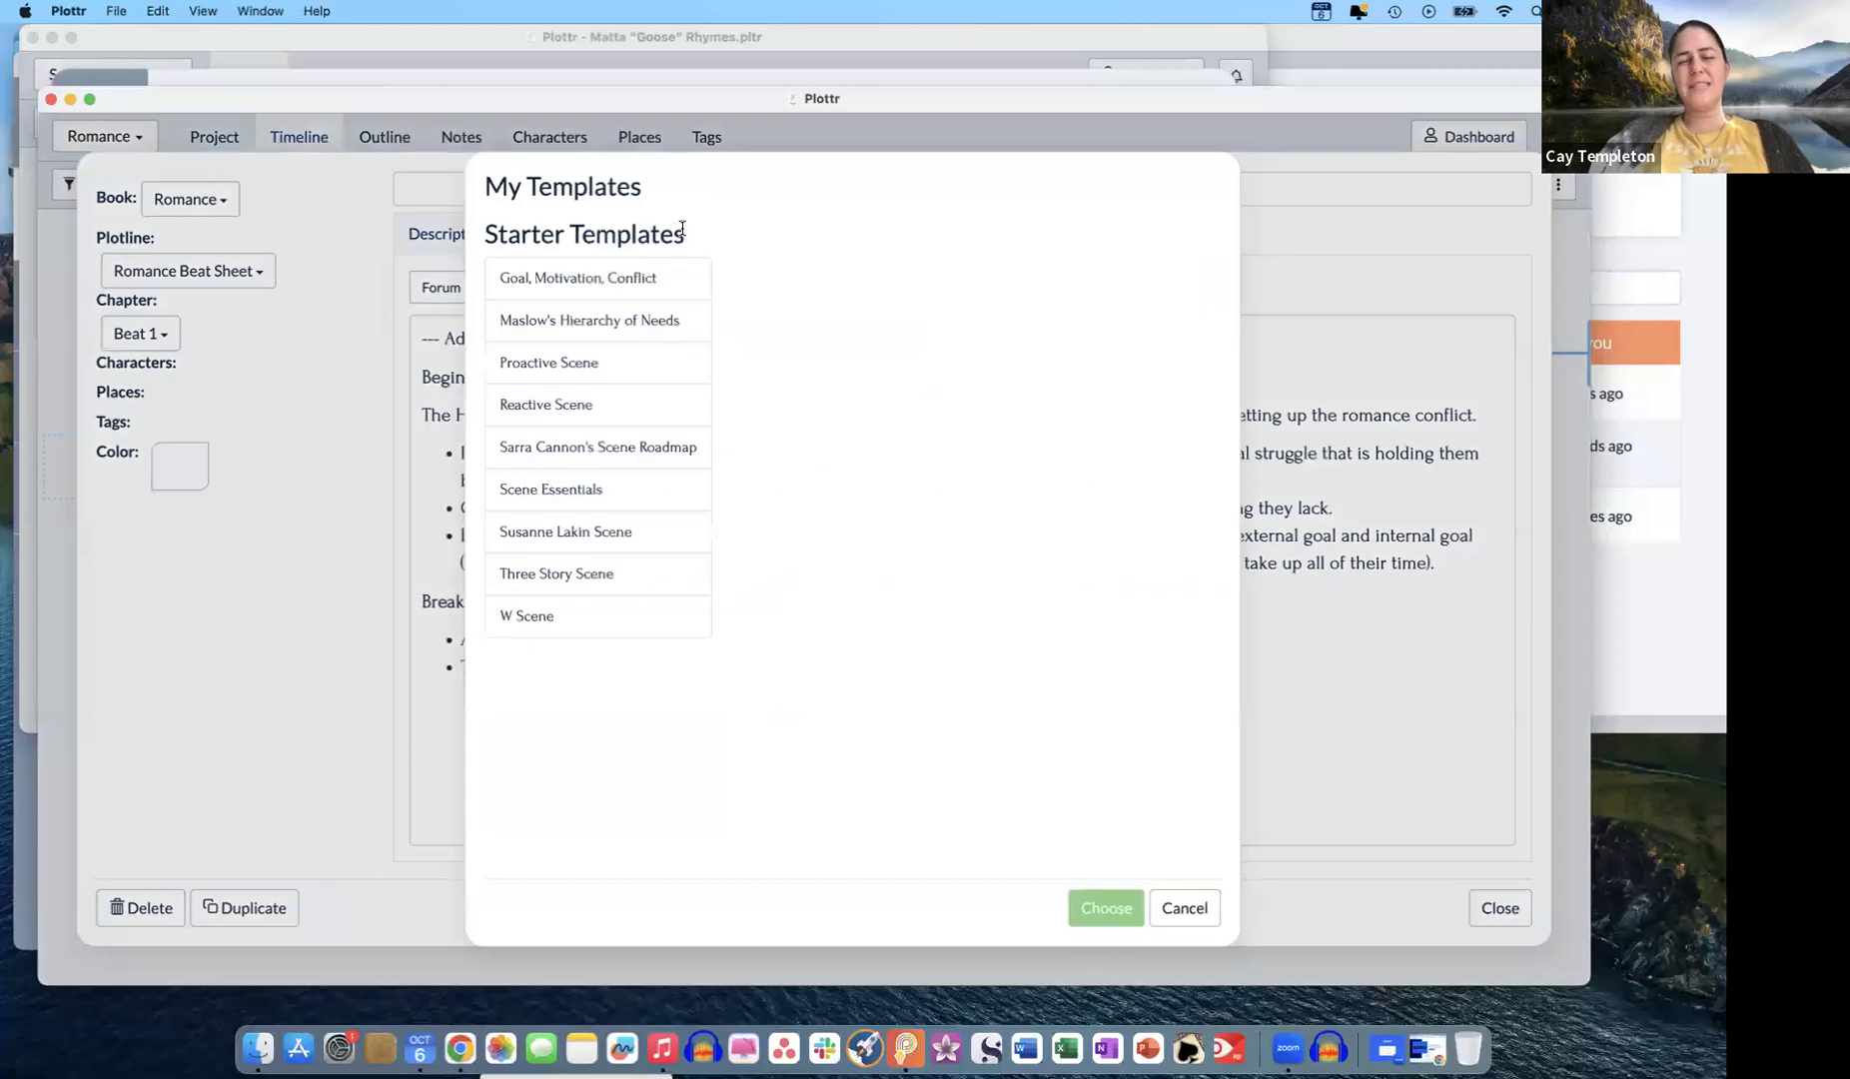
left_click(598, 283)
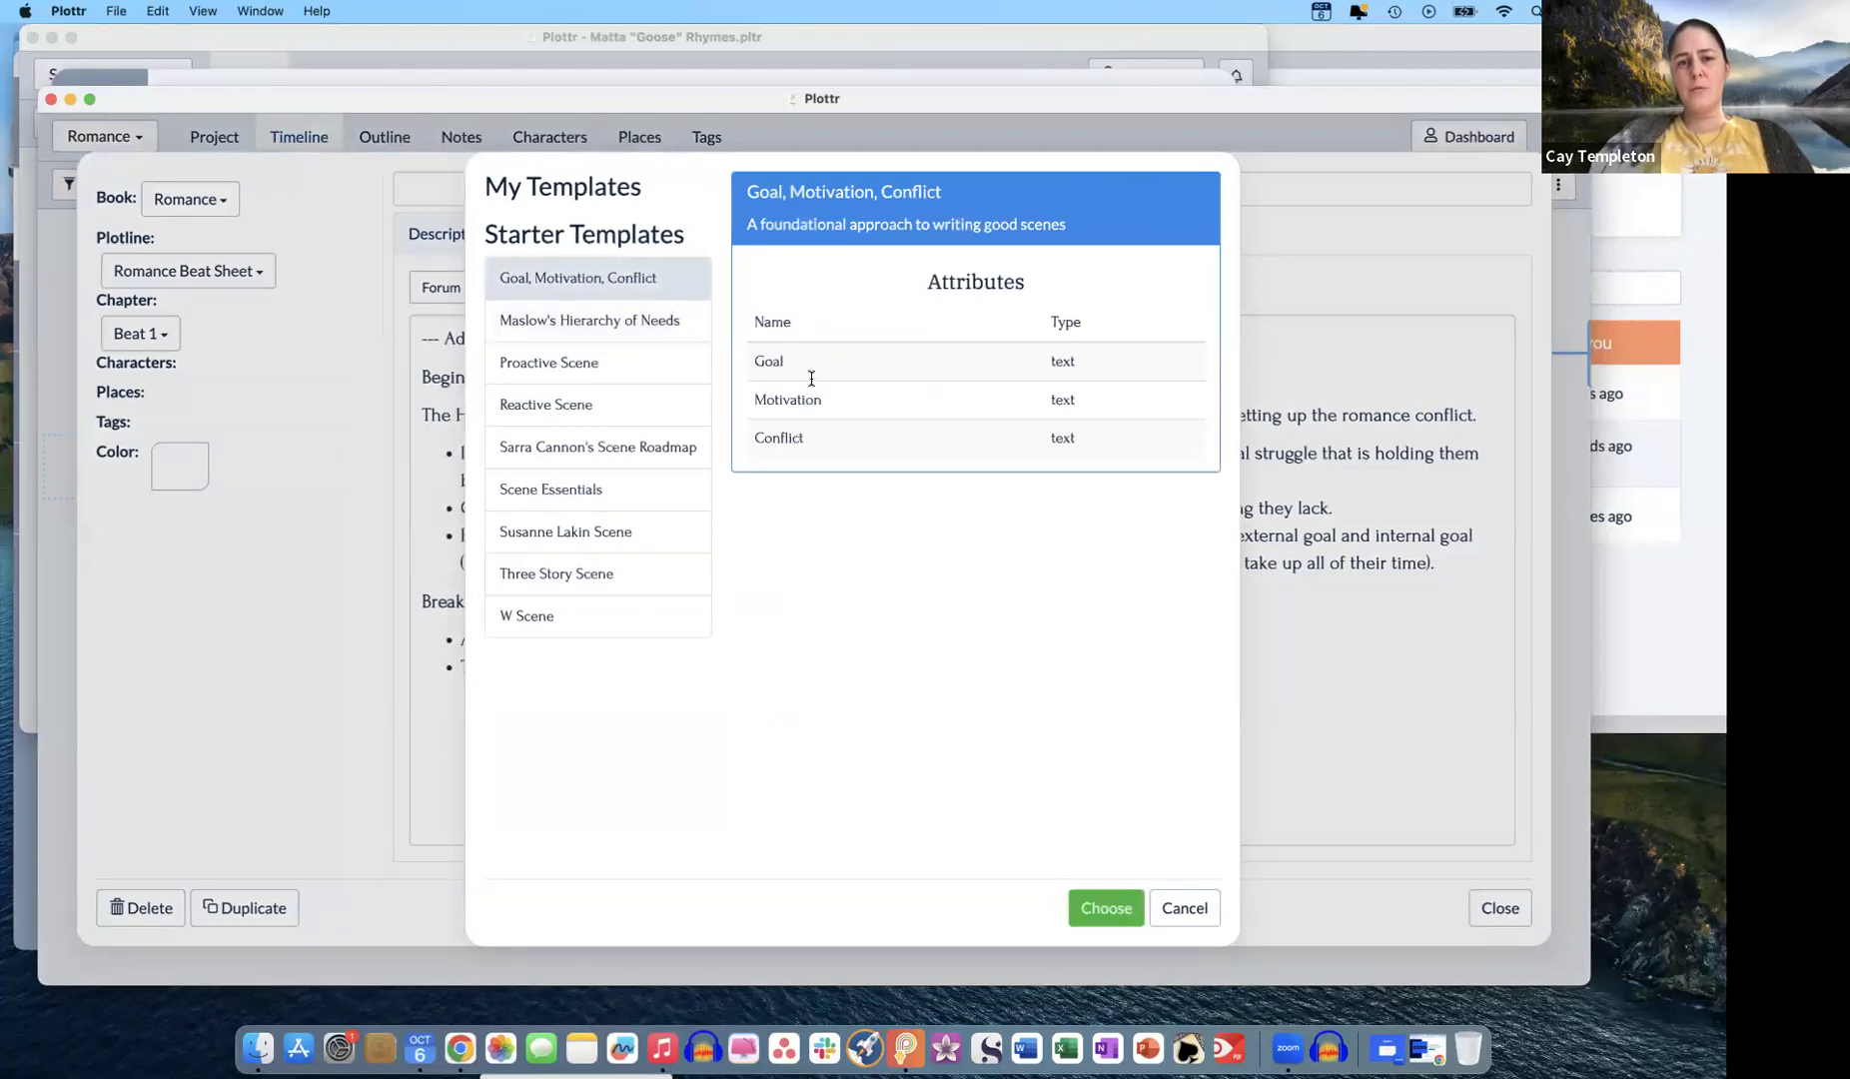
left_click(566, 336)
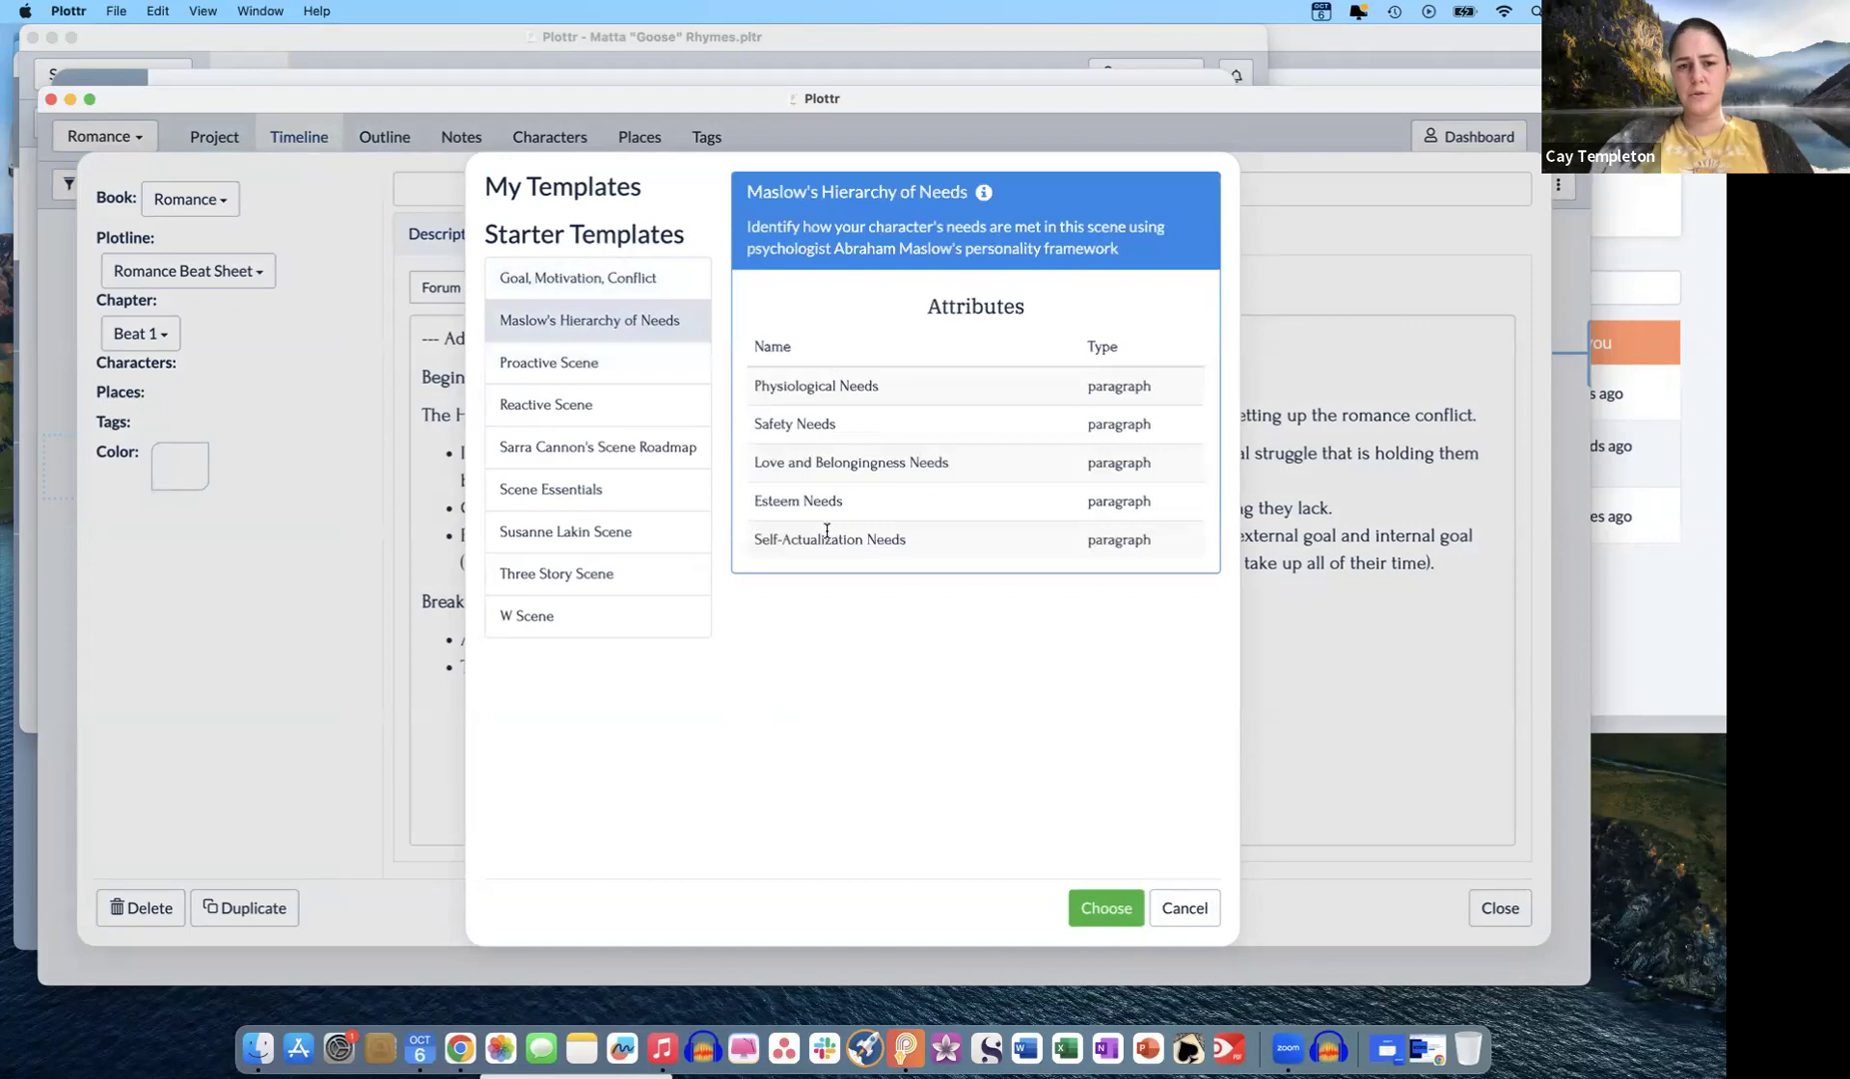
left_click(569, 365)
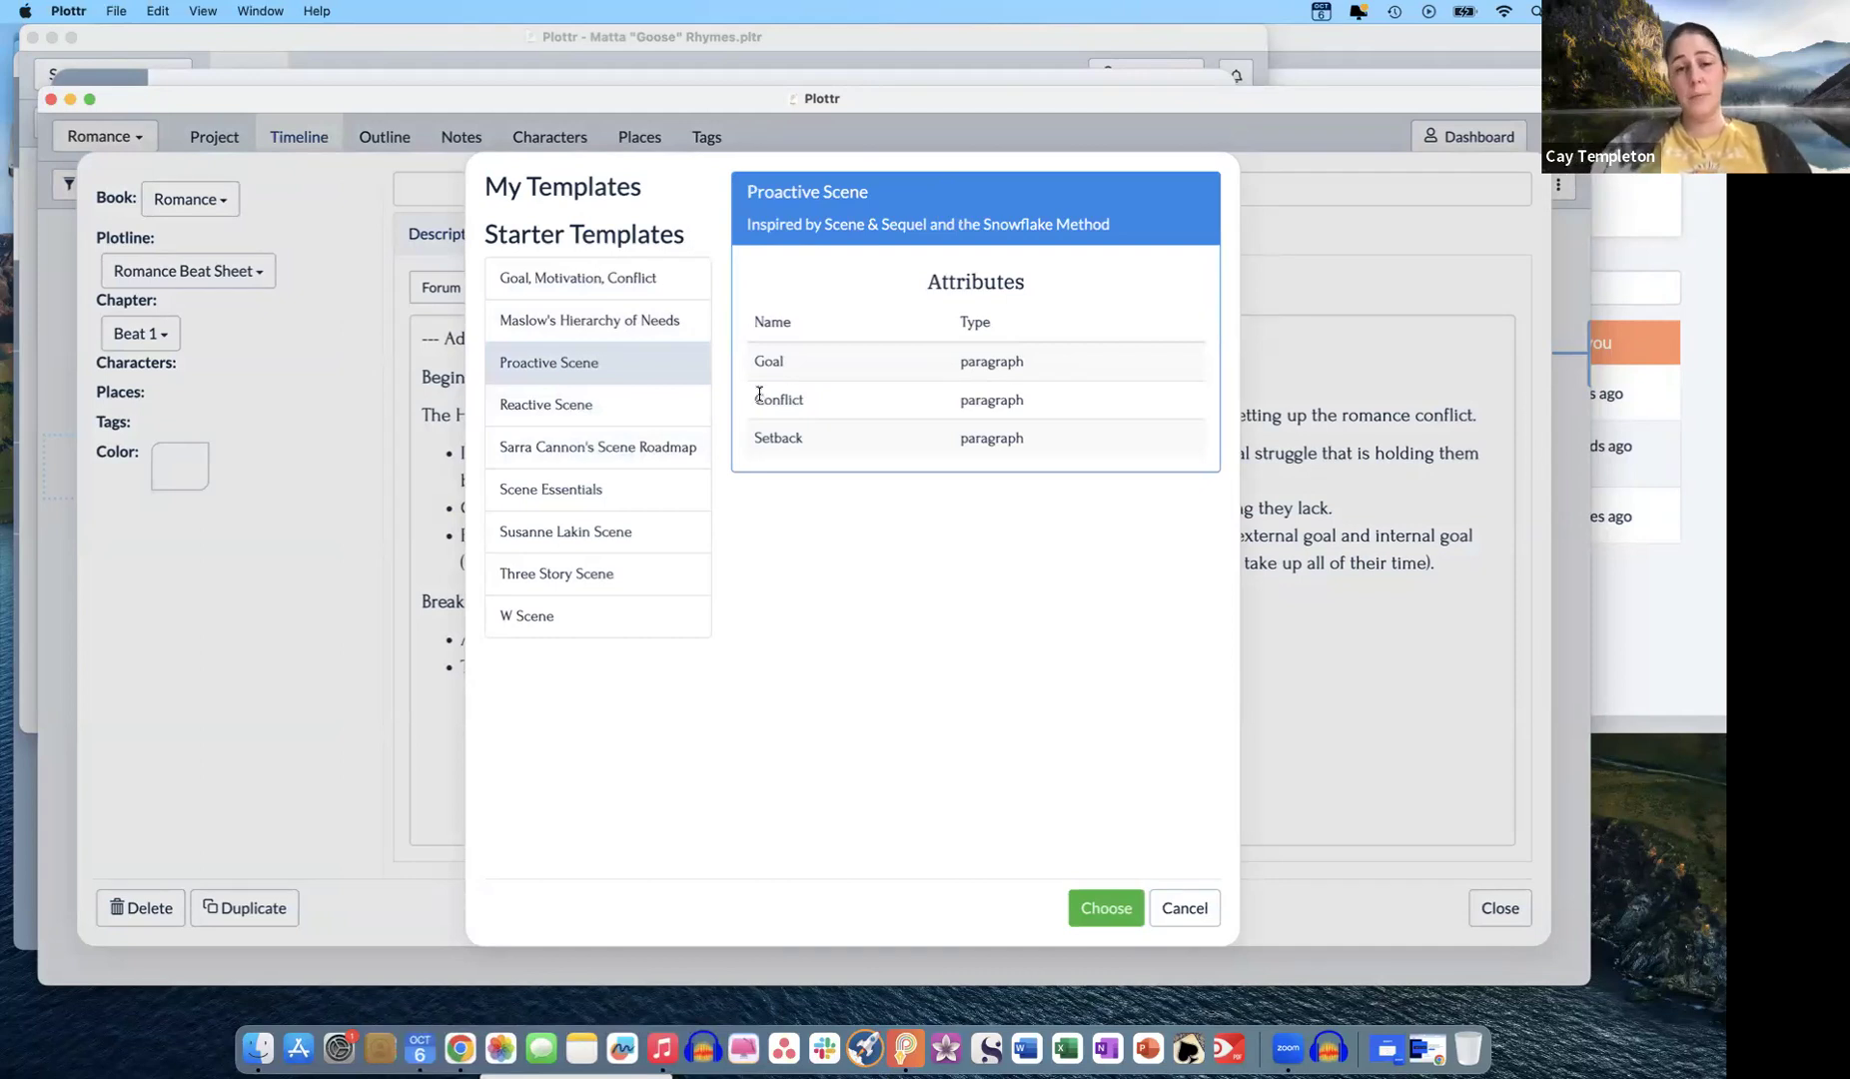
left_click(578, 497)
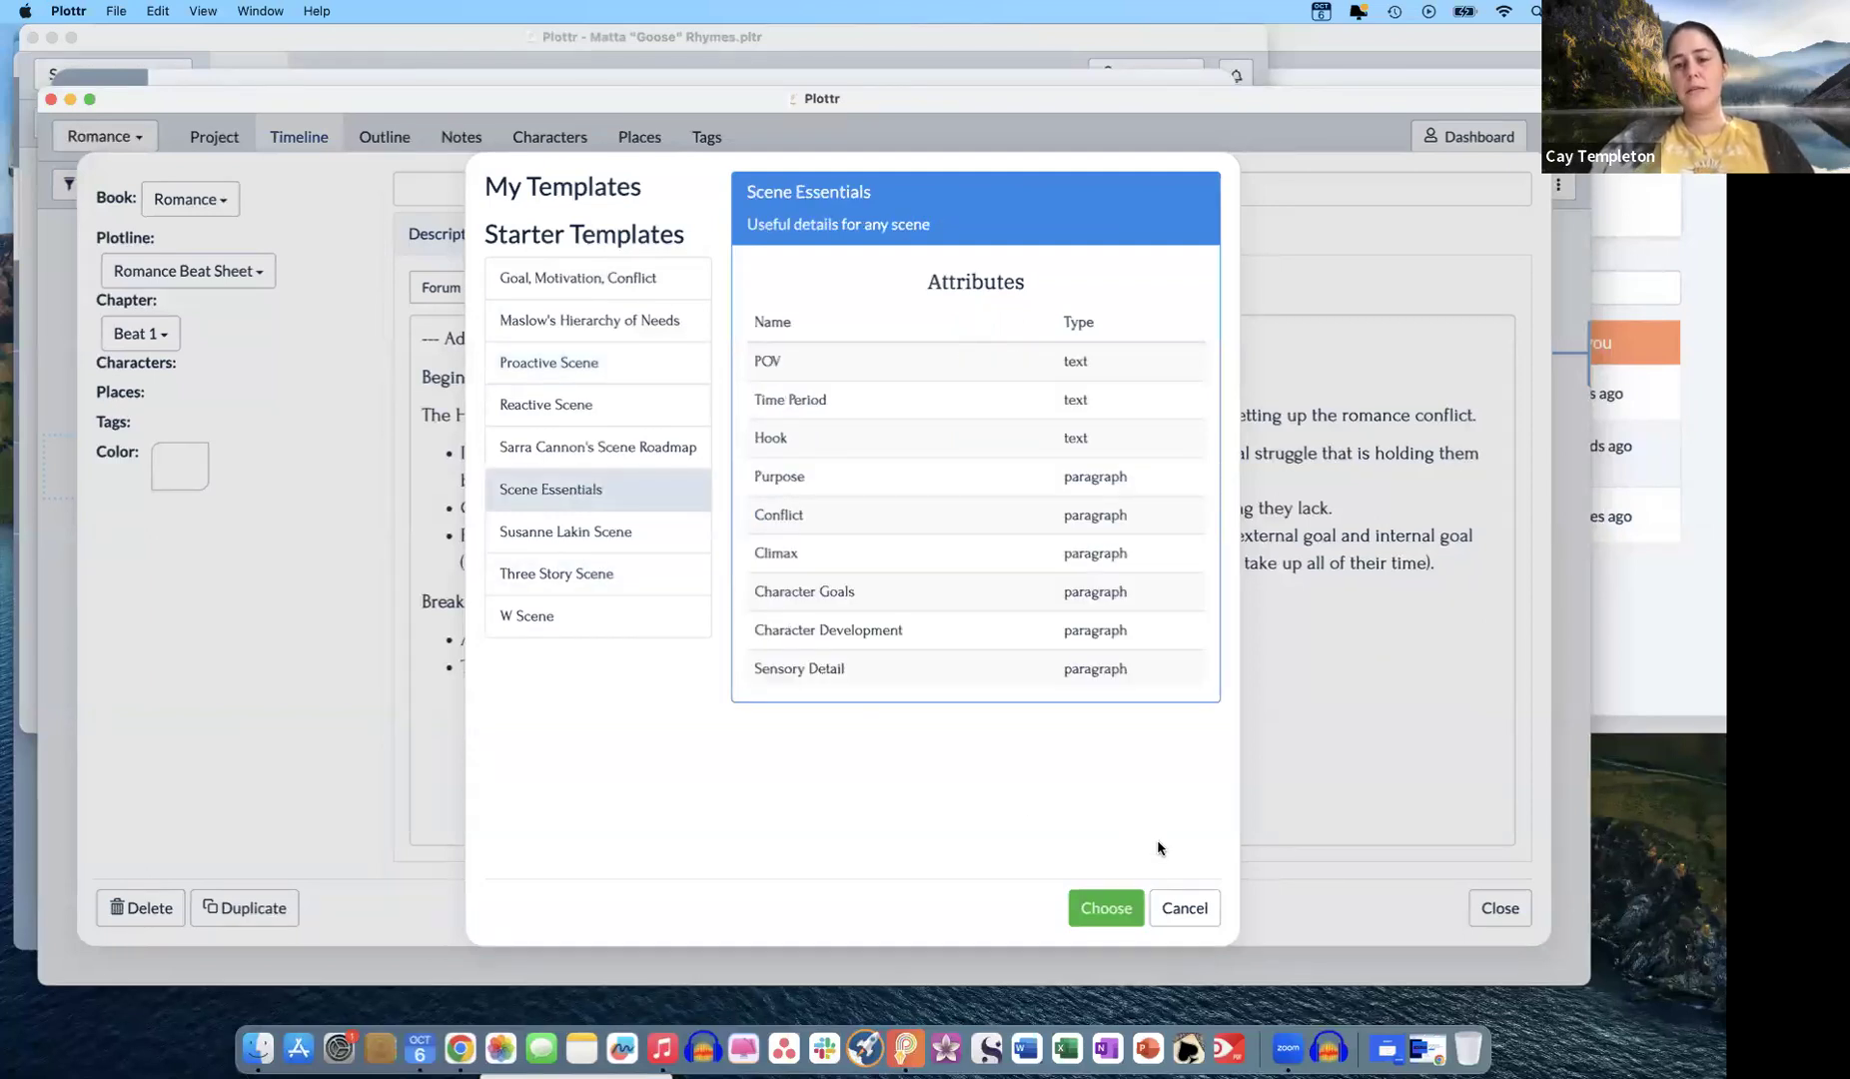
left_click(1202, 914)
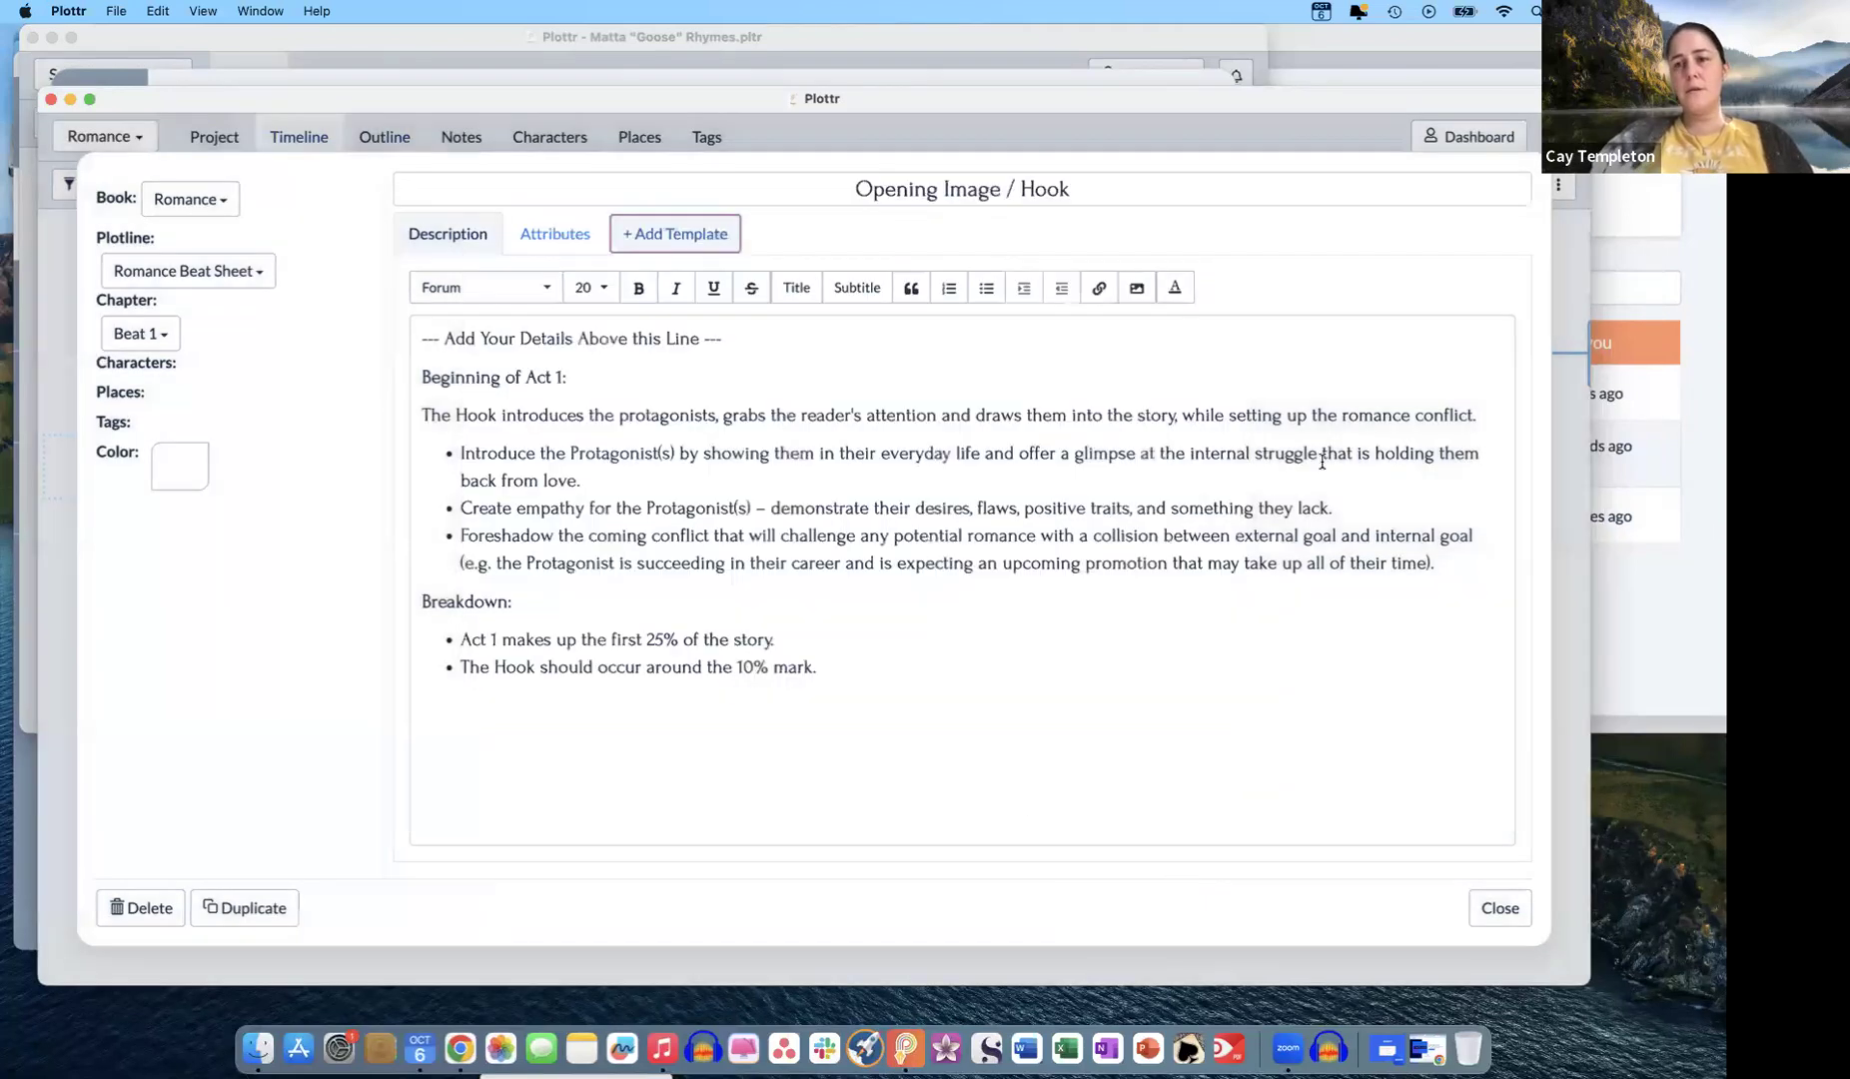
left_click(1511, 914)
- Add a blank, uncategorized character to the series' character list and close its editor
left_click(544, 145)
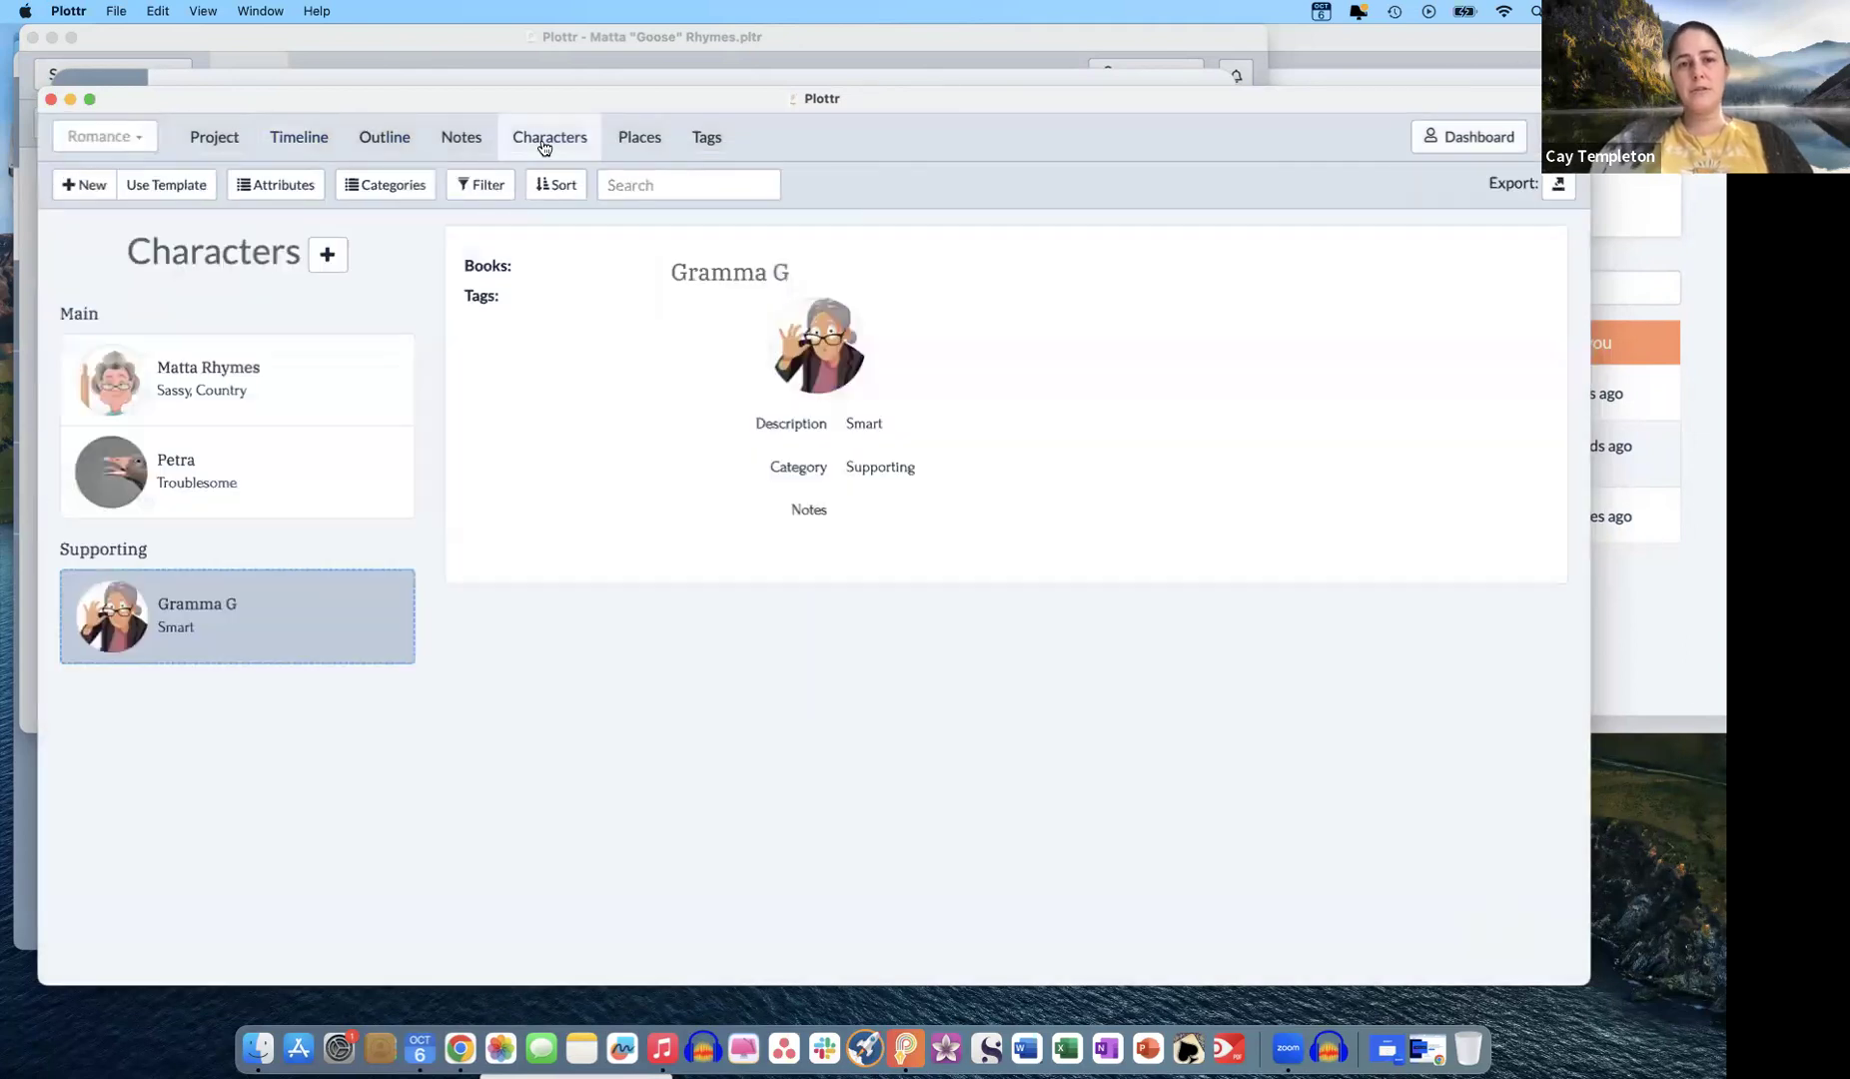
left_click(326, 254)
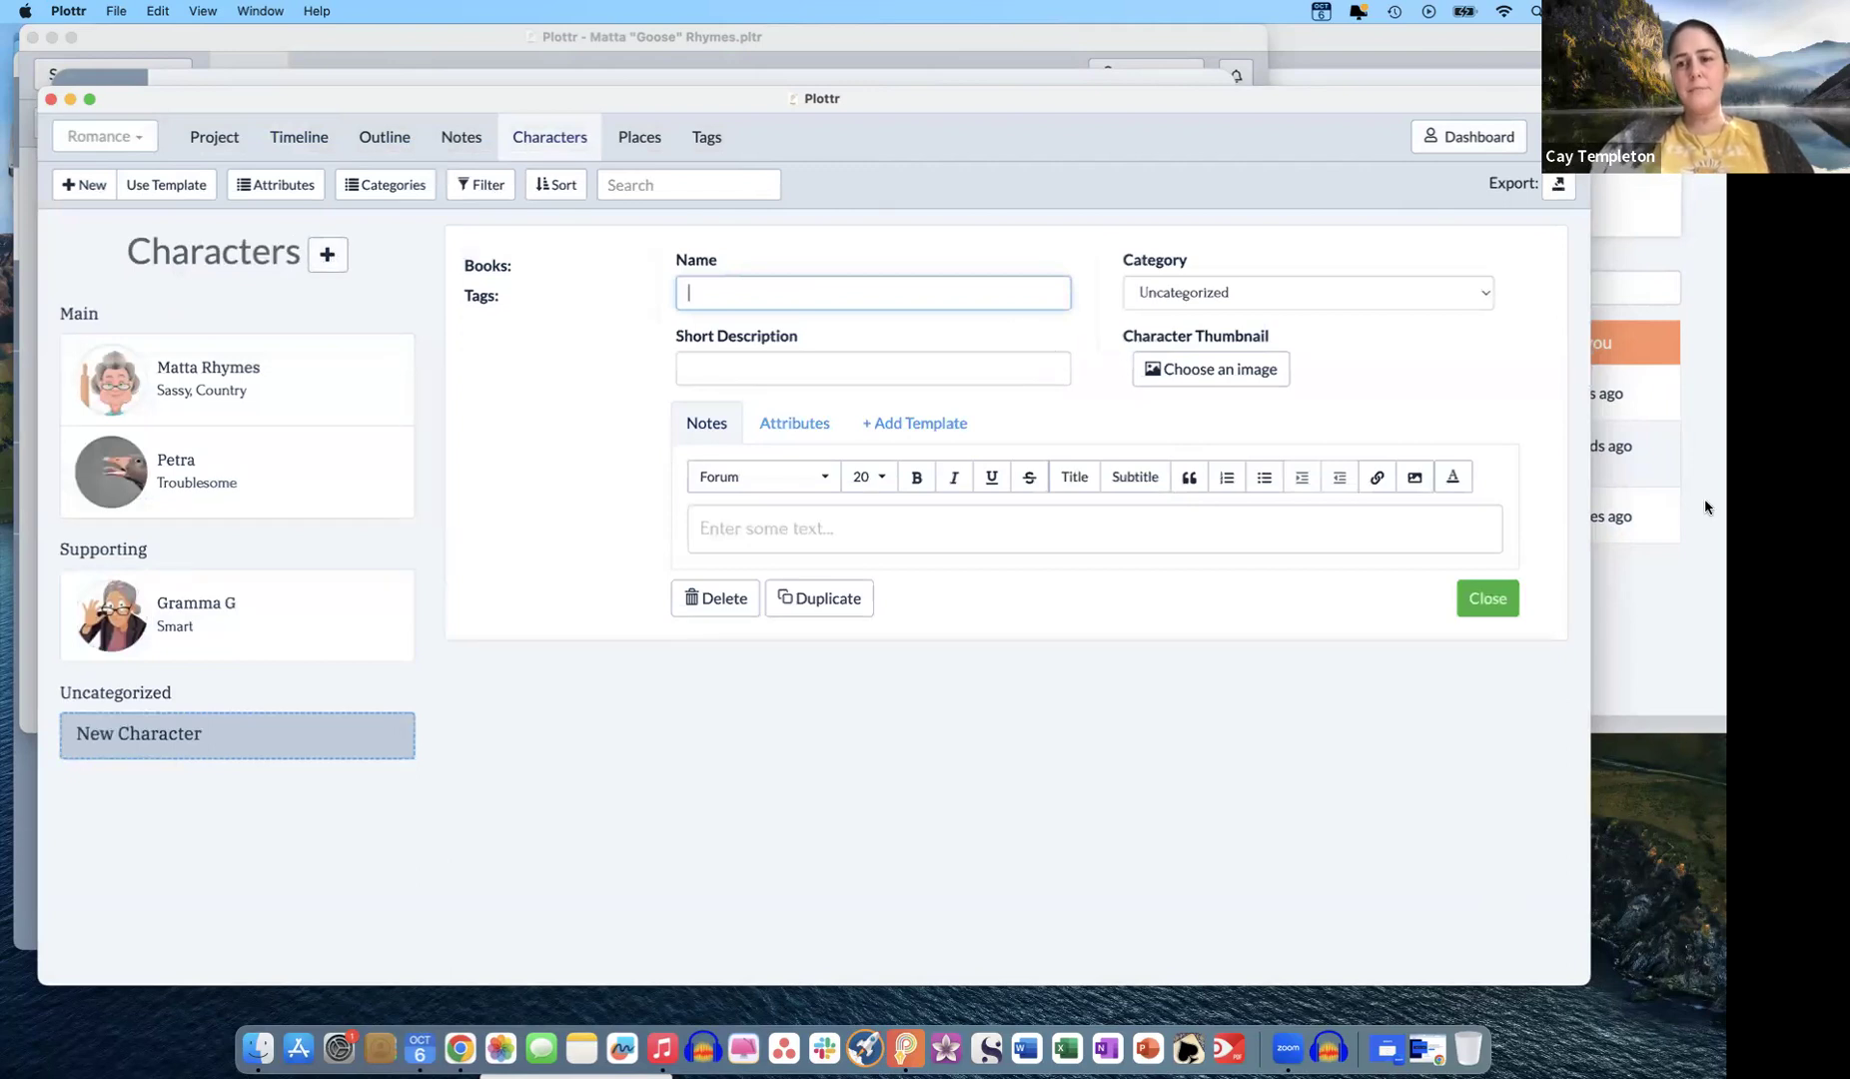
left_click(1485, 598)
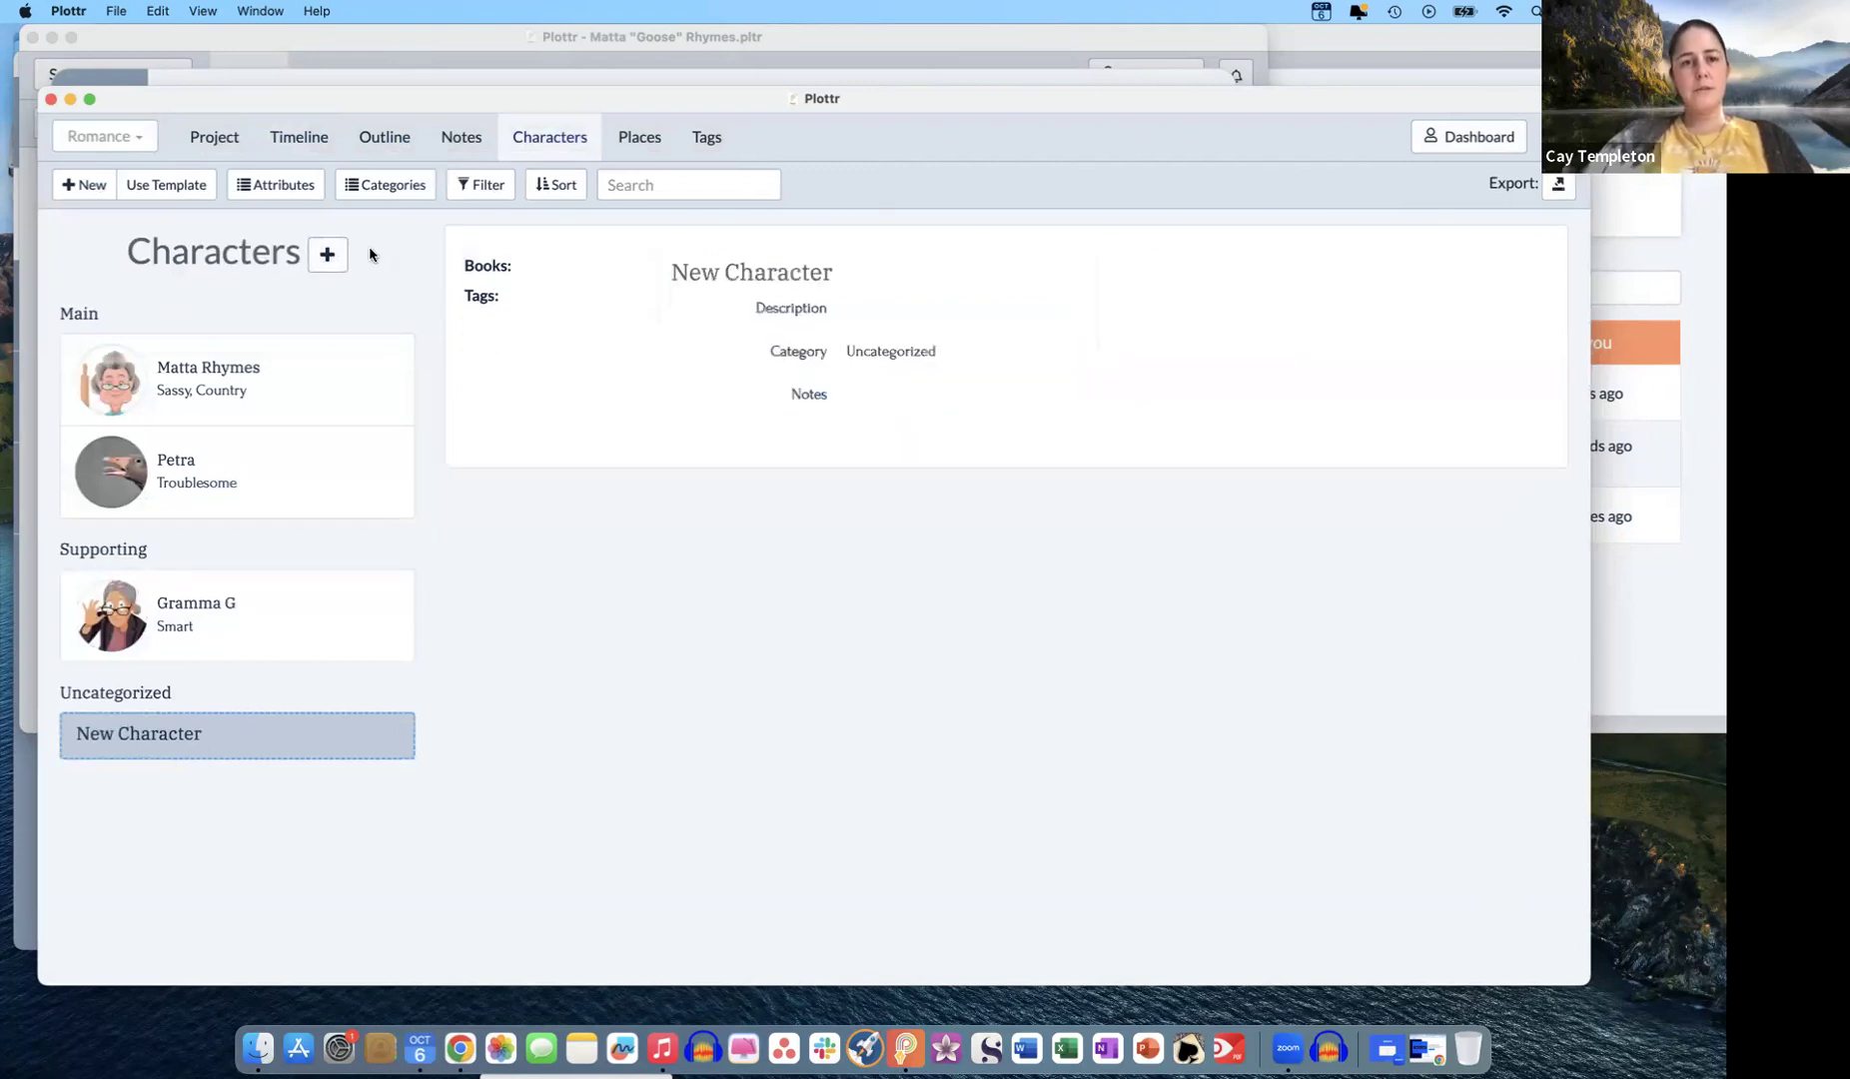
- Add another new character, apply the Character Bio starter template to it and look through the template's fields
left_click(329, 254)
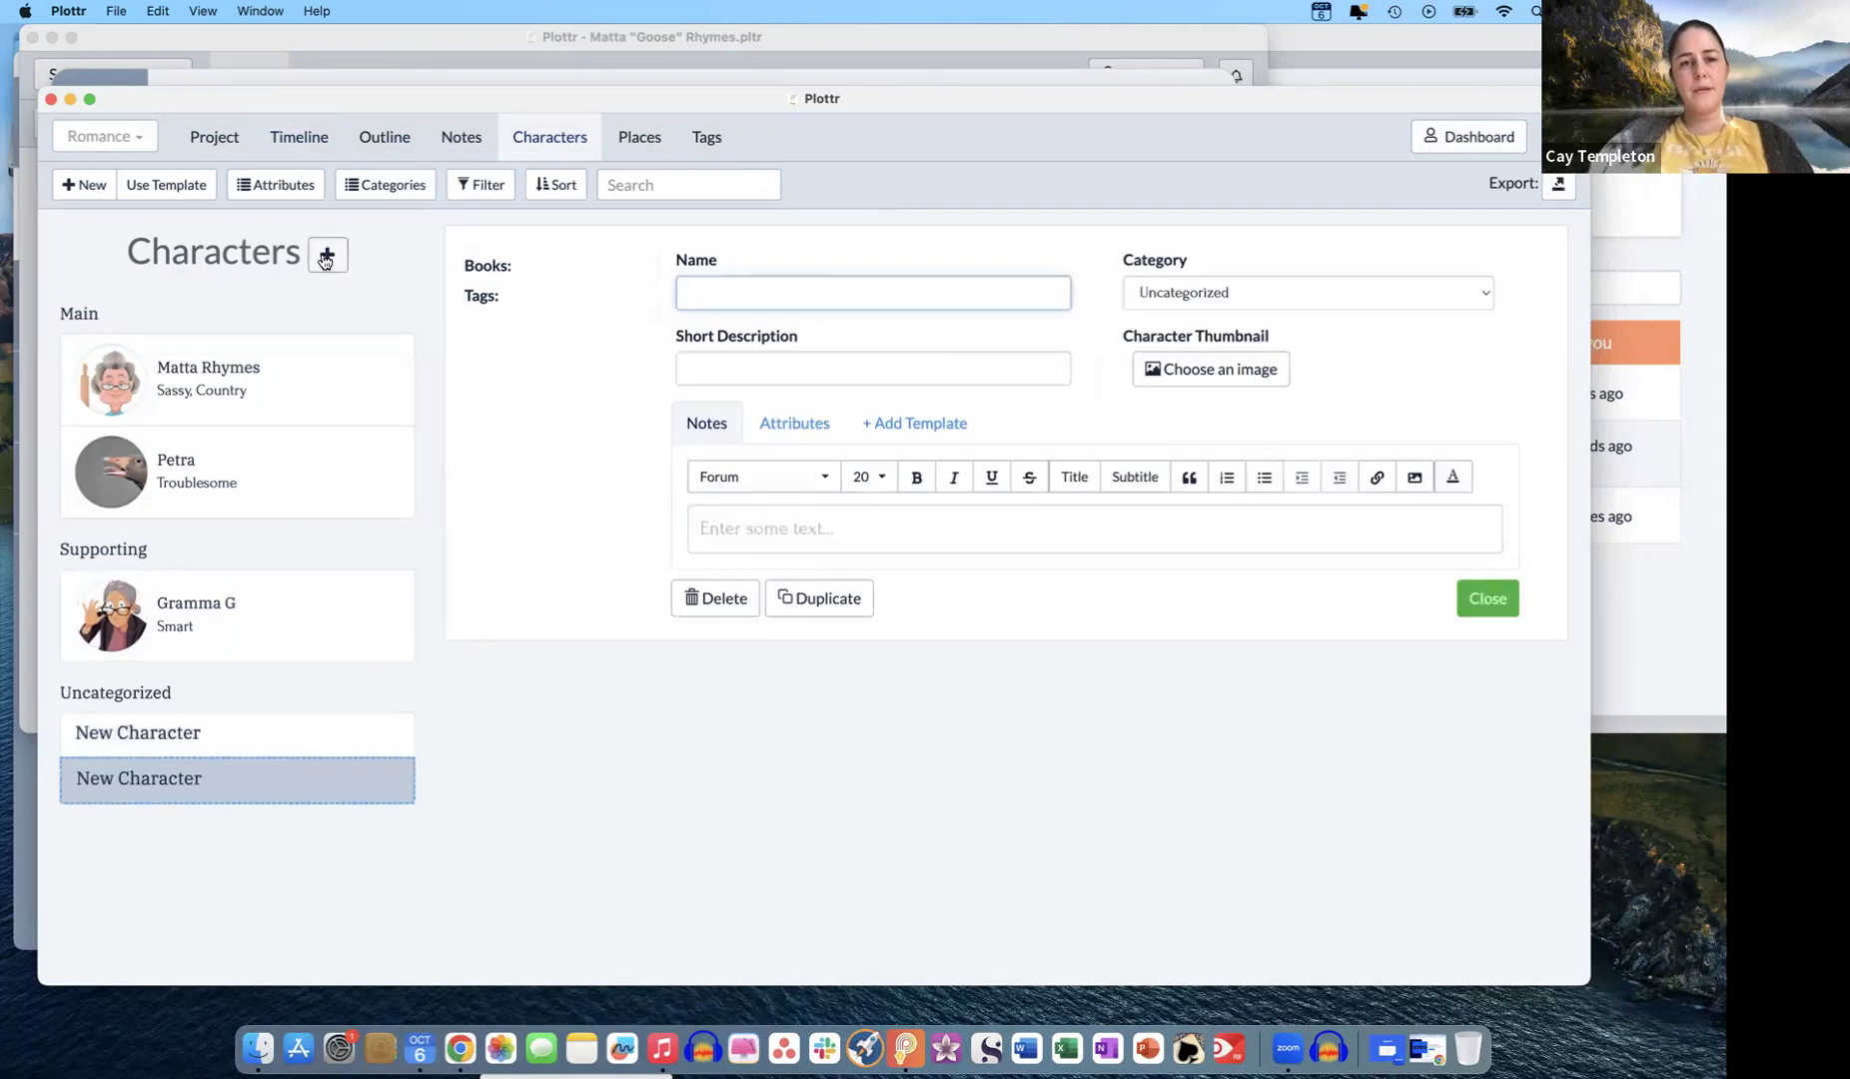
left_click(929, 424)
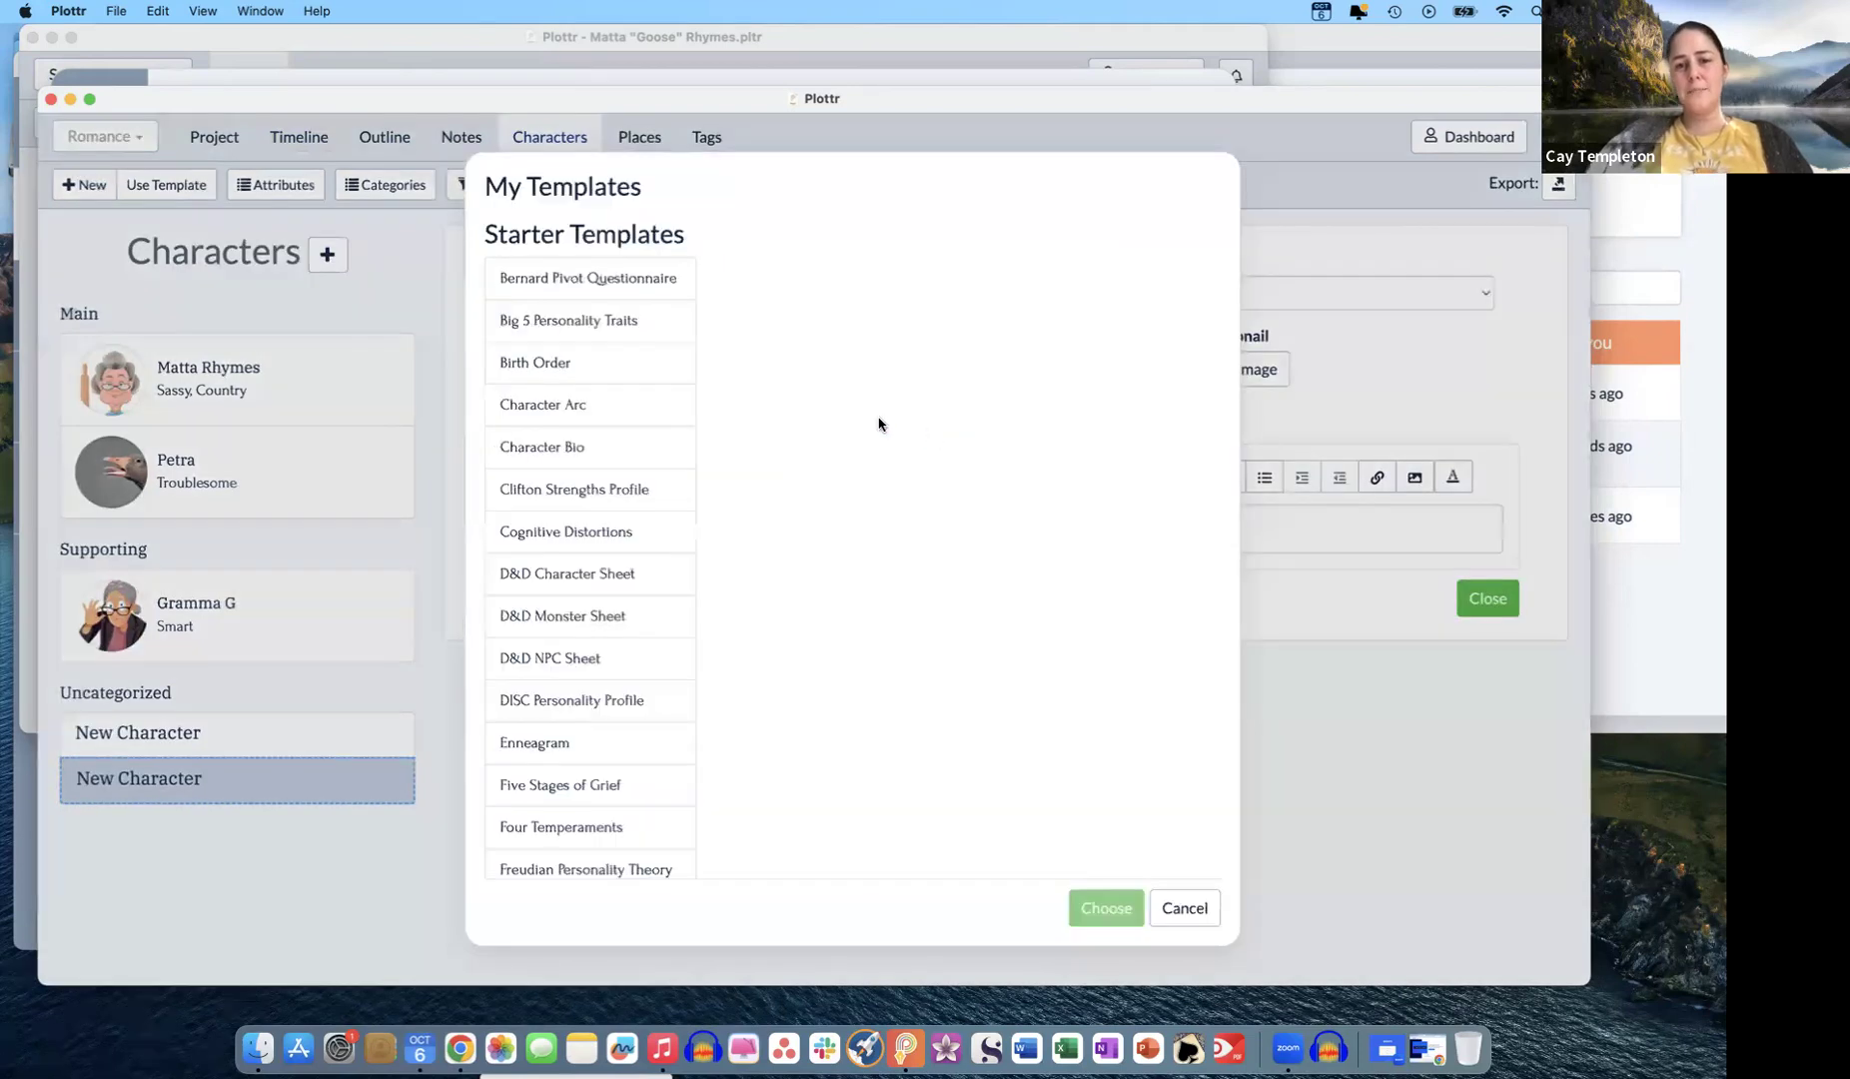
left_click(565, 456)
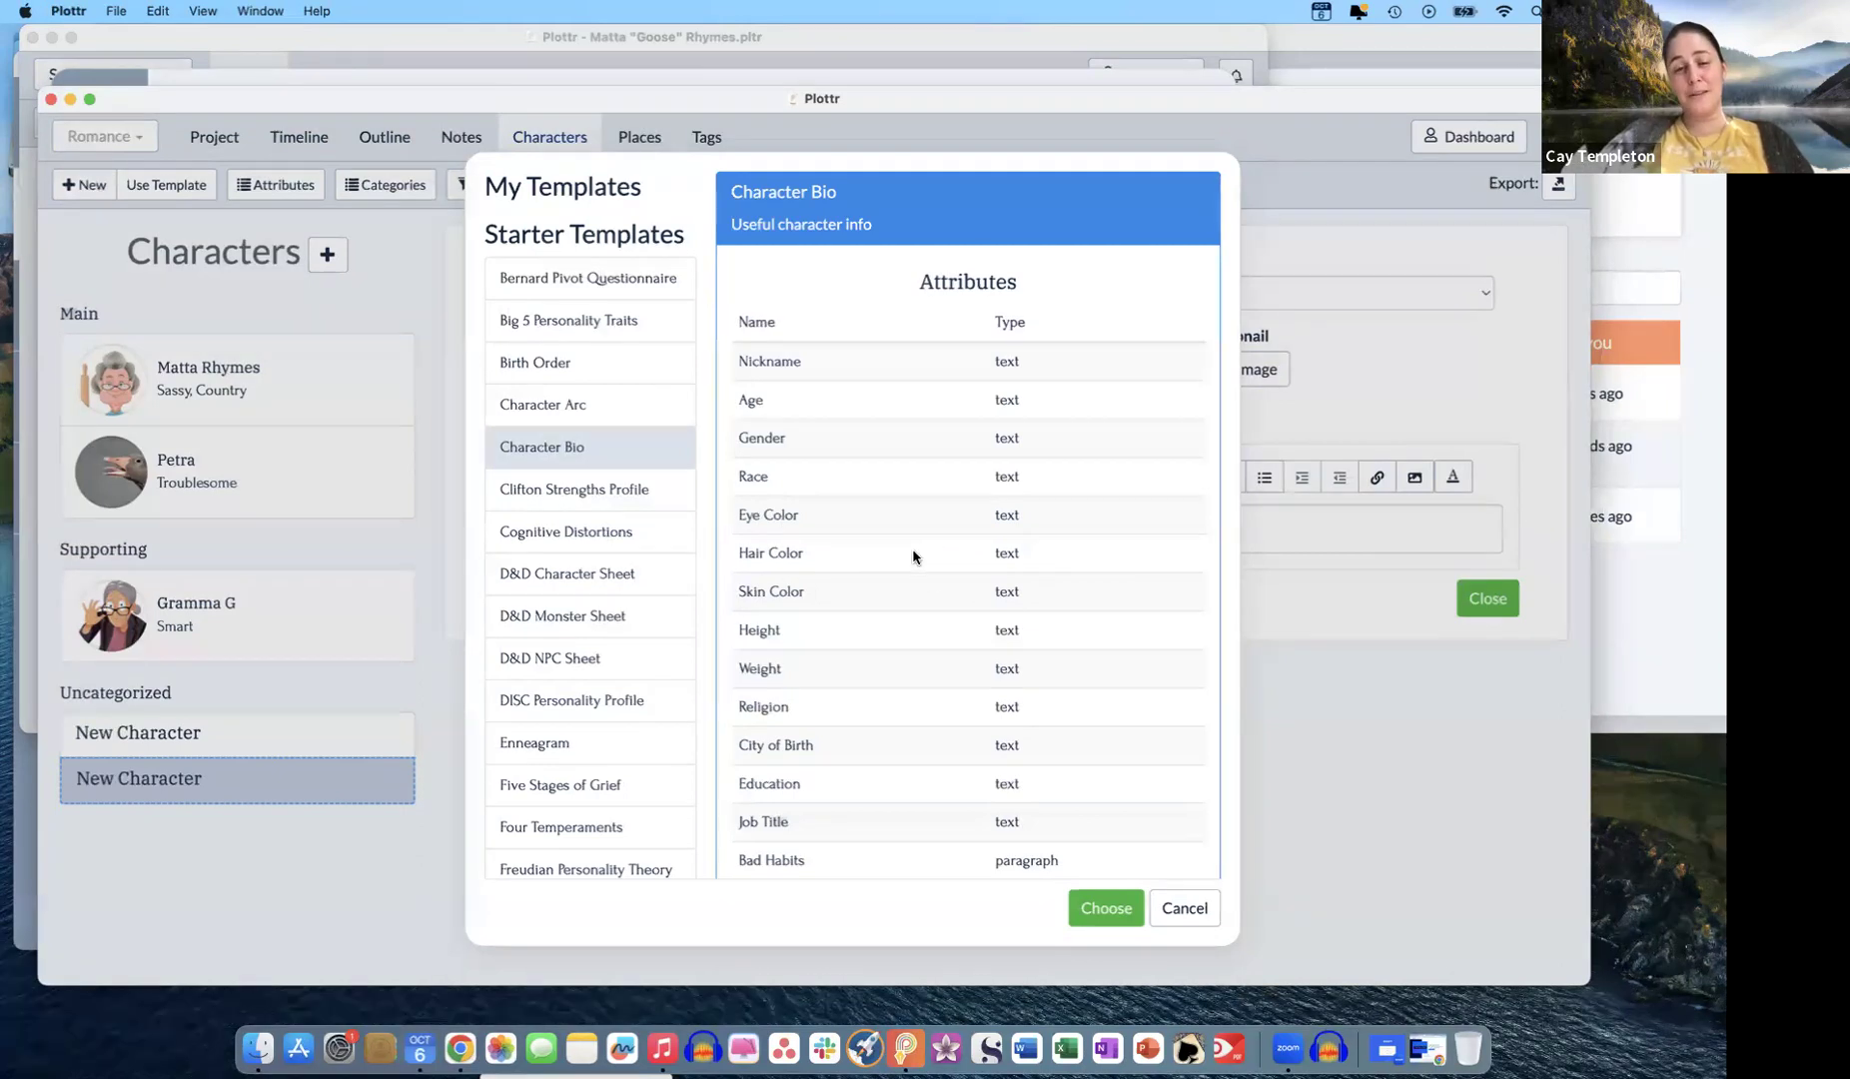
scroll(913, 556, "down", 3)
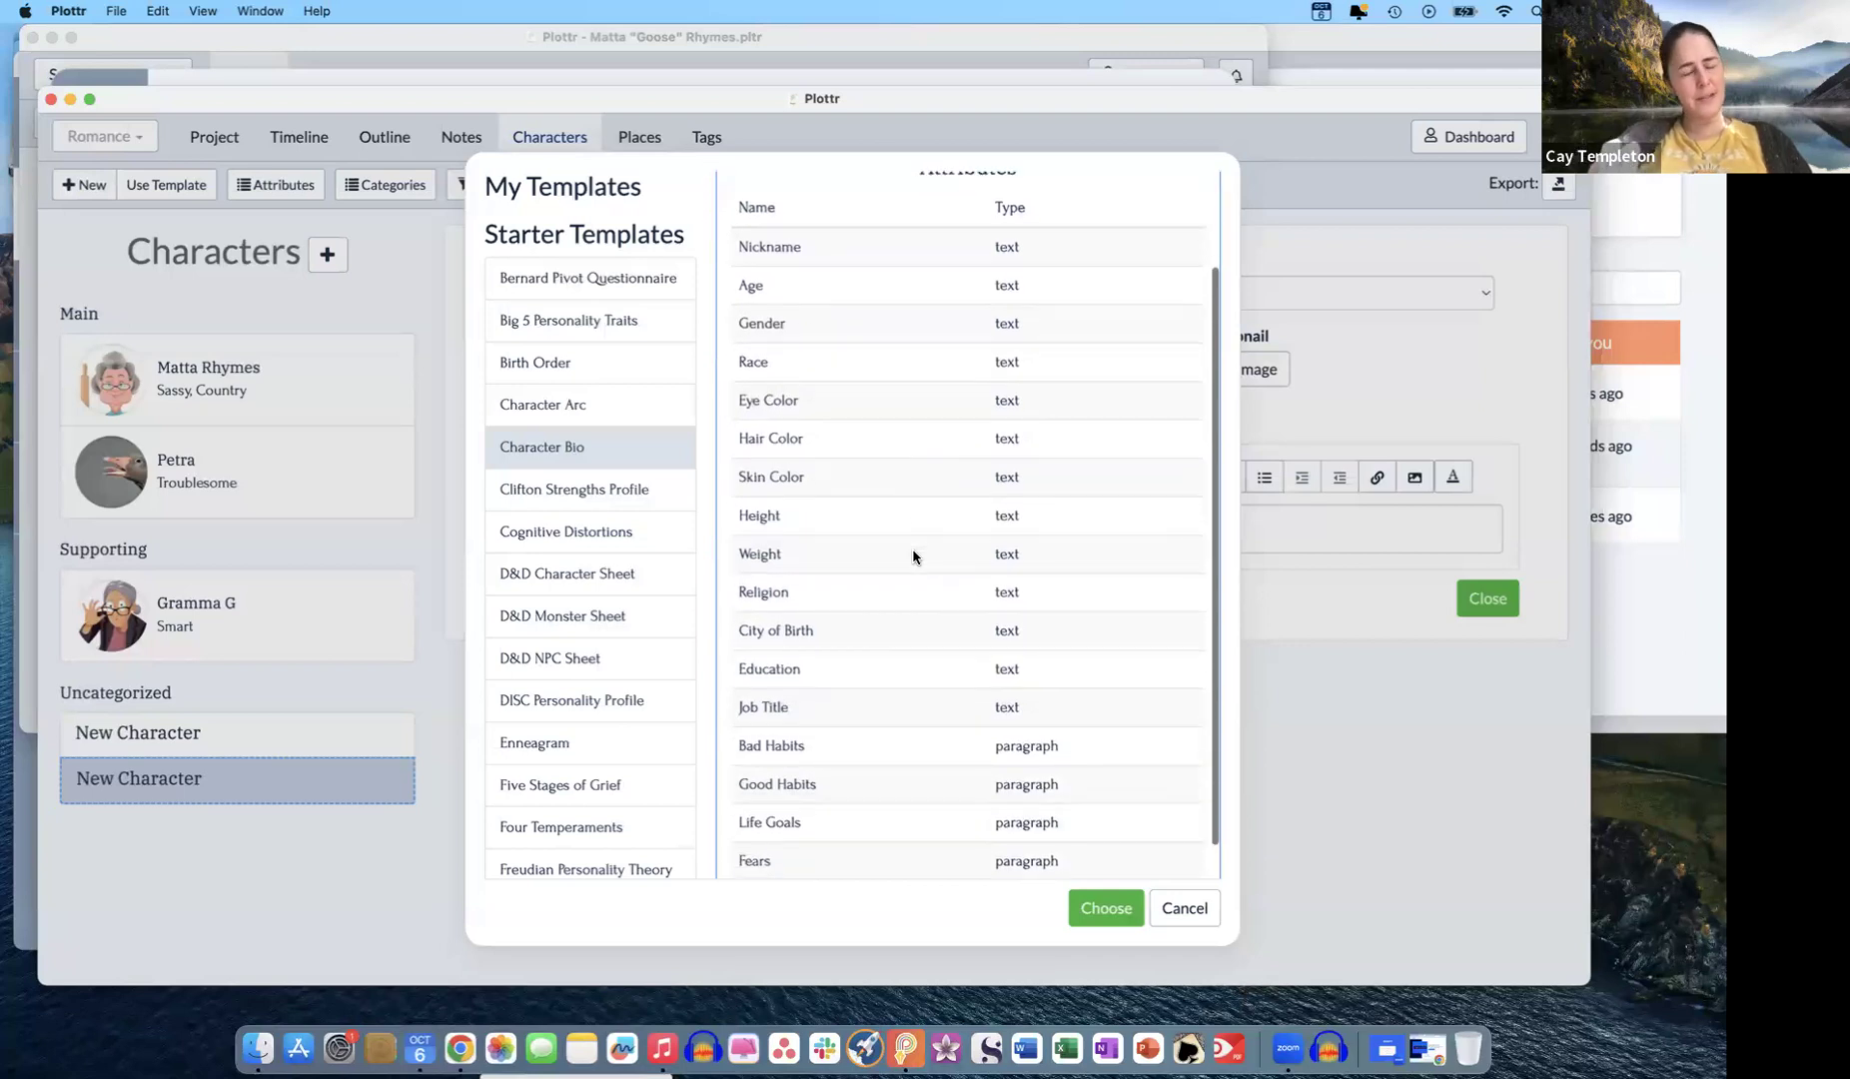
scroll(833, 544, "down", 1)
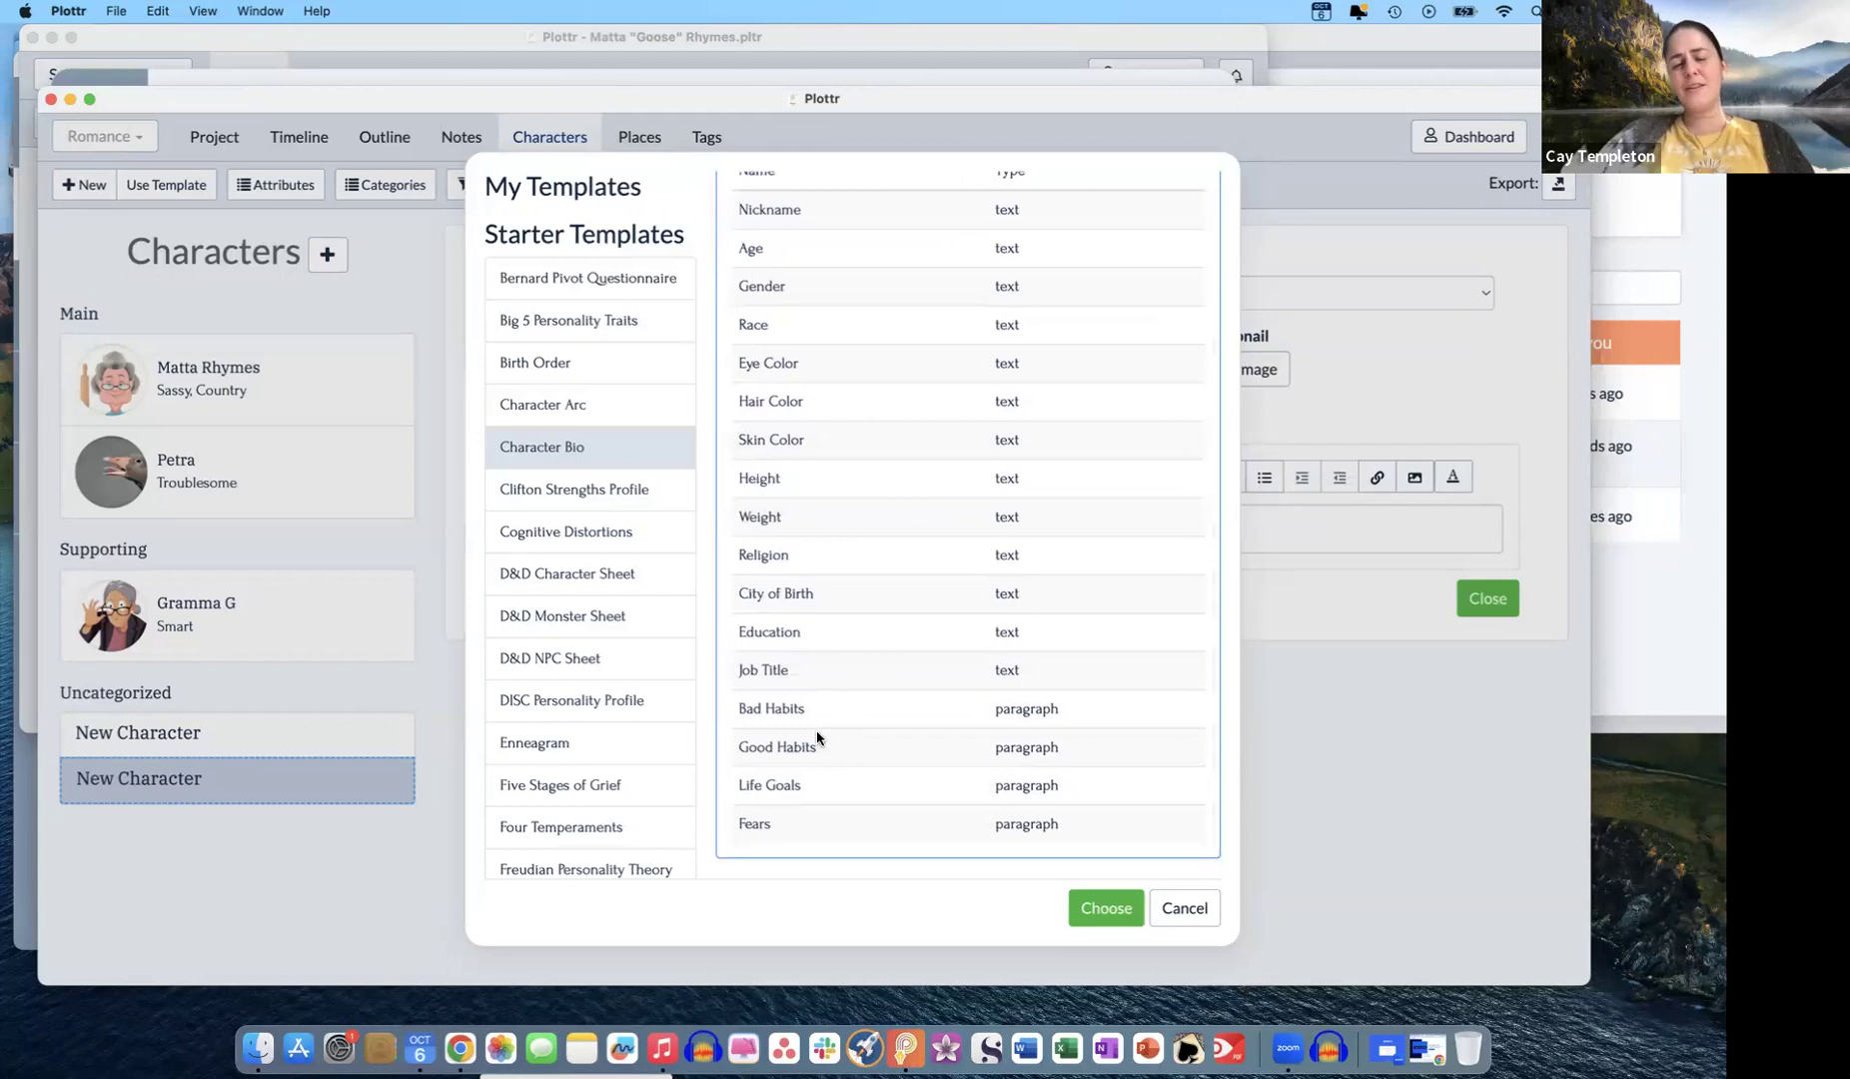
left_click(1113, 912)
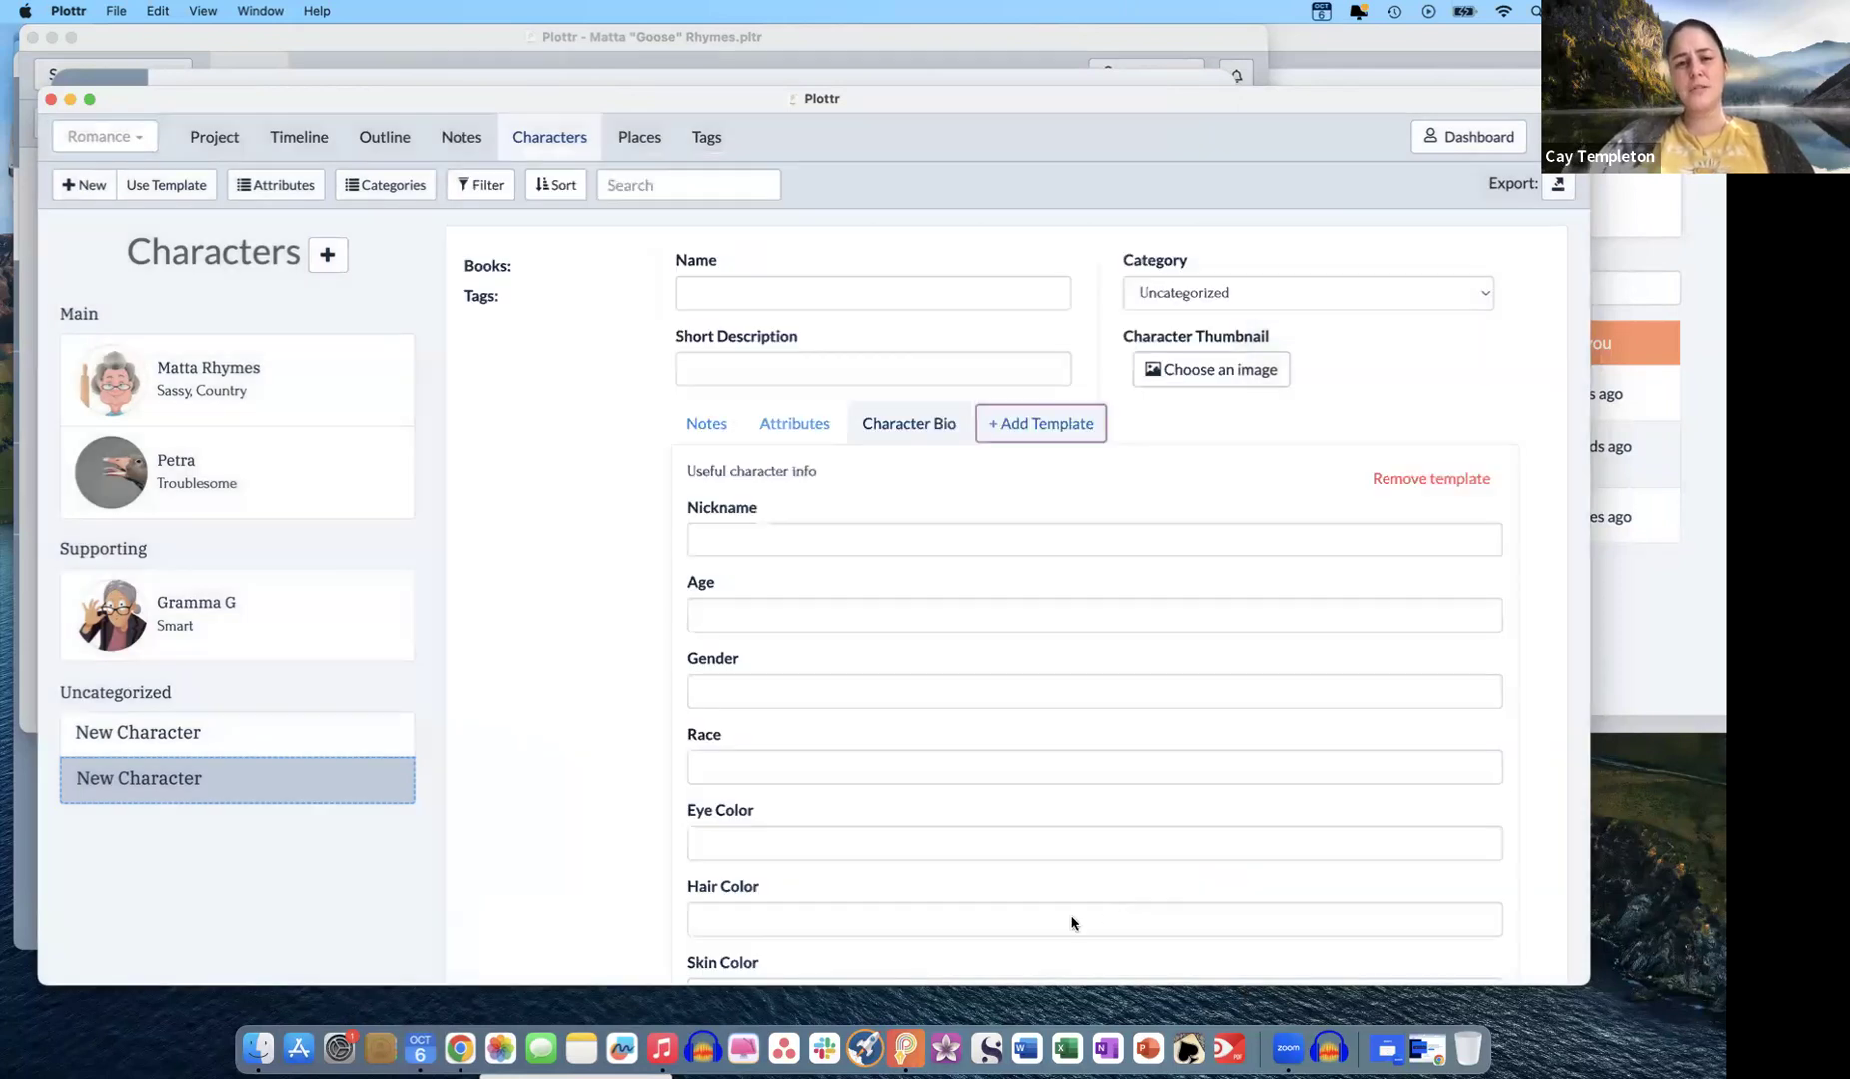
scroll(915, 902, "down", 12)
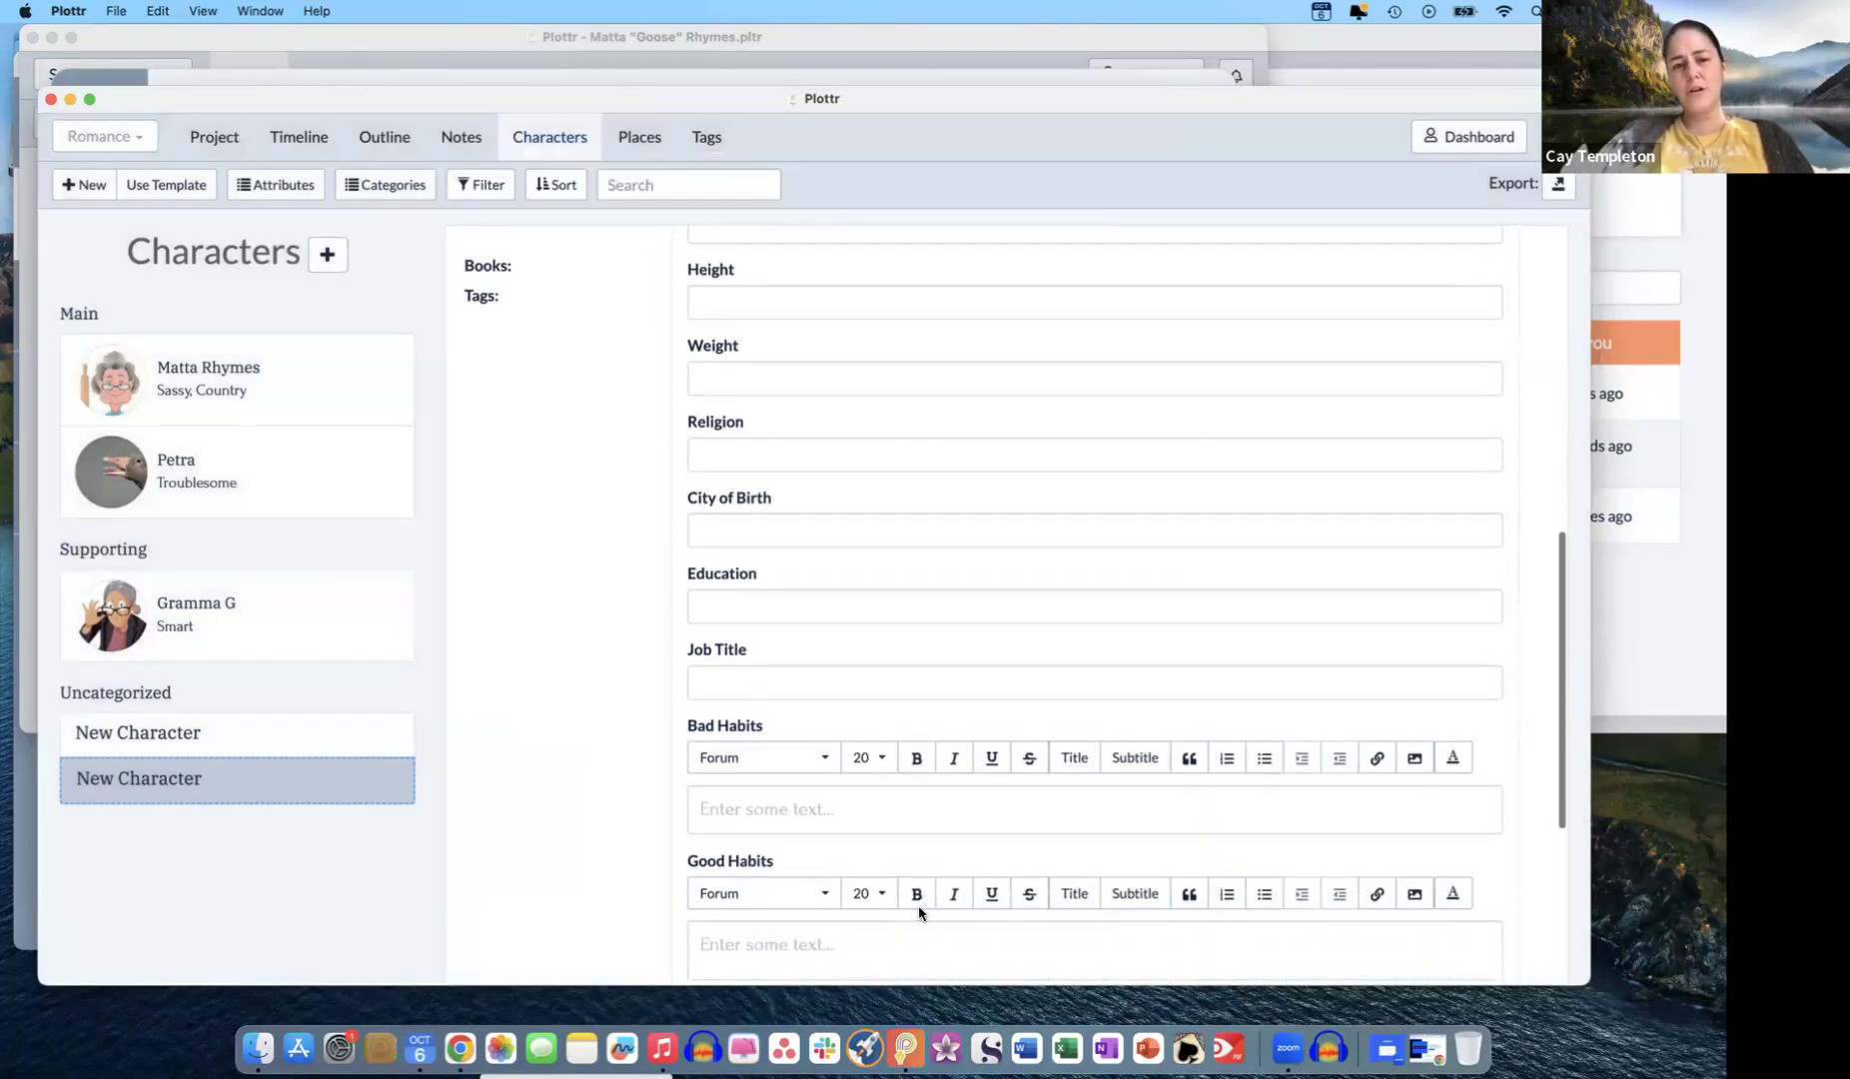
scroll(918, 909, "up", 10)
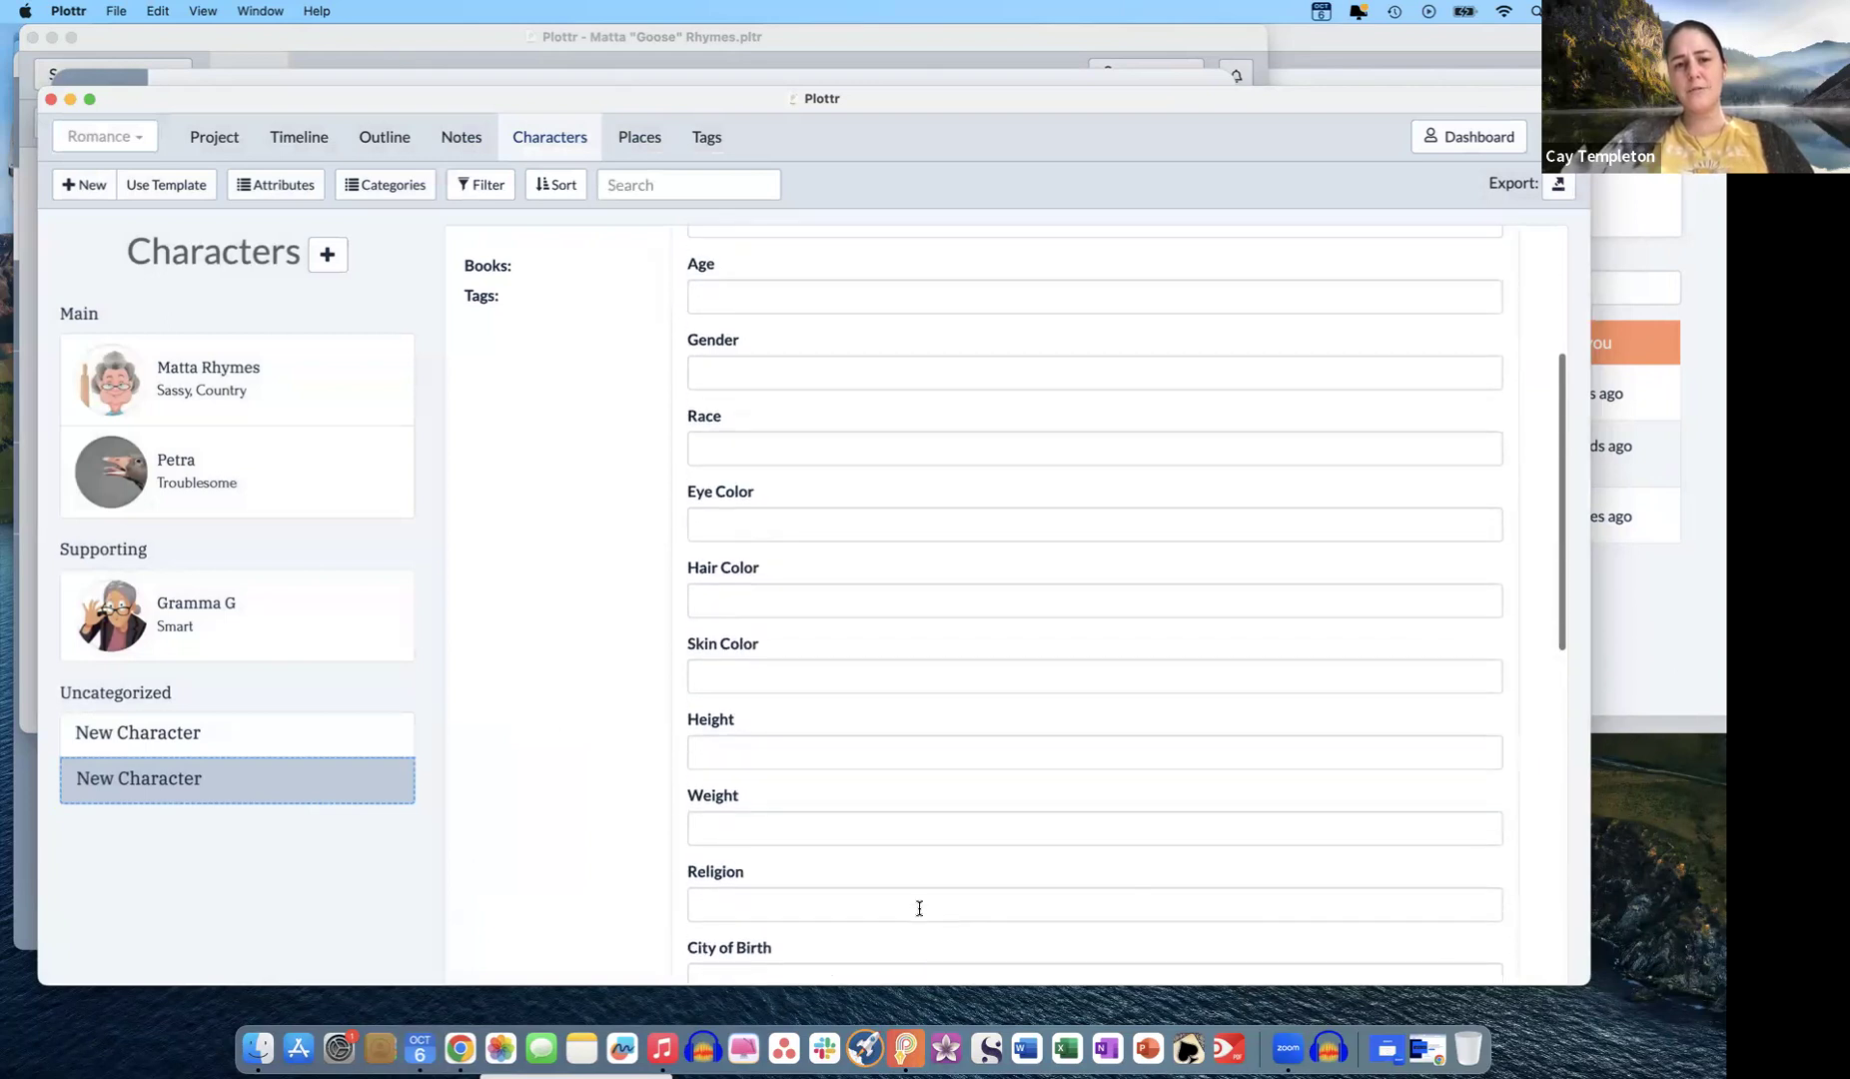
scroll(899, 739, "down", 4)
scroll(882, 751, "down", 5)
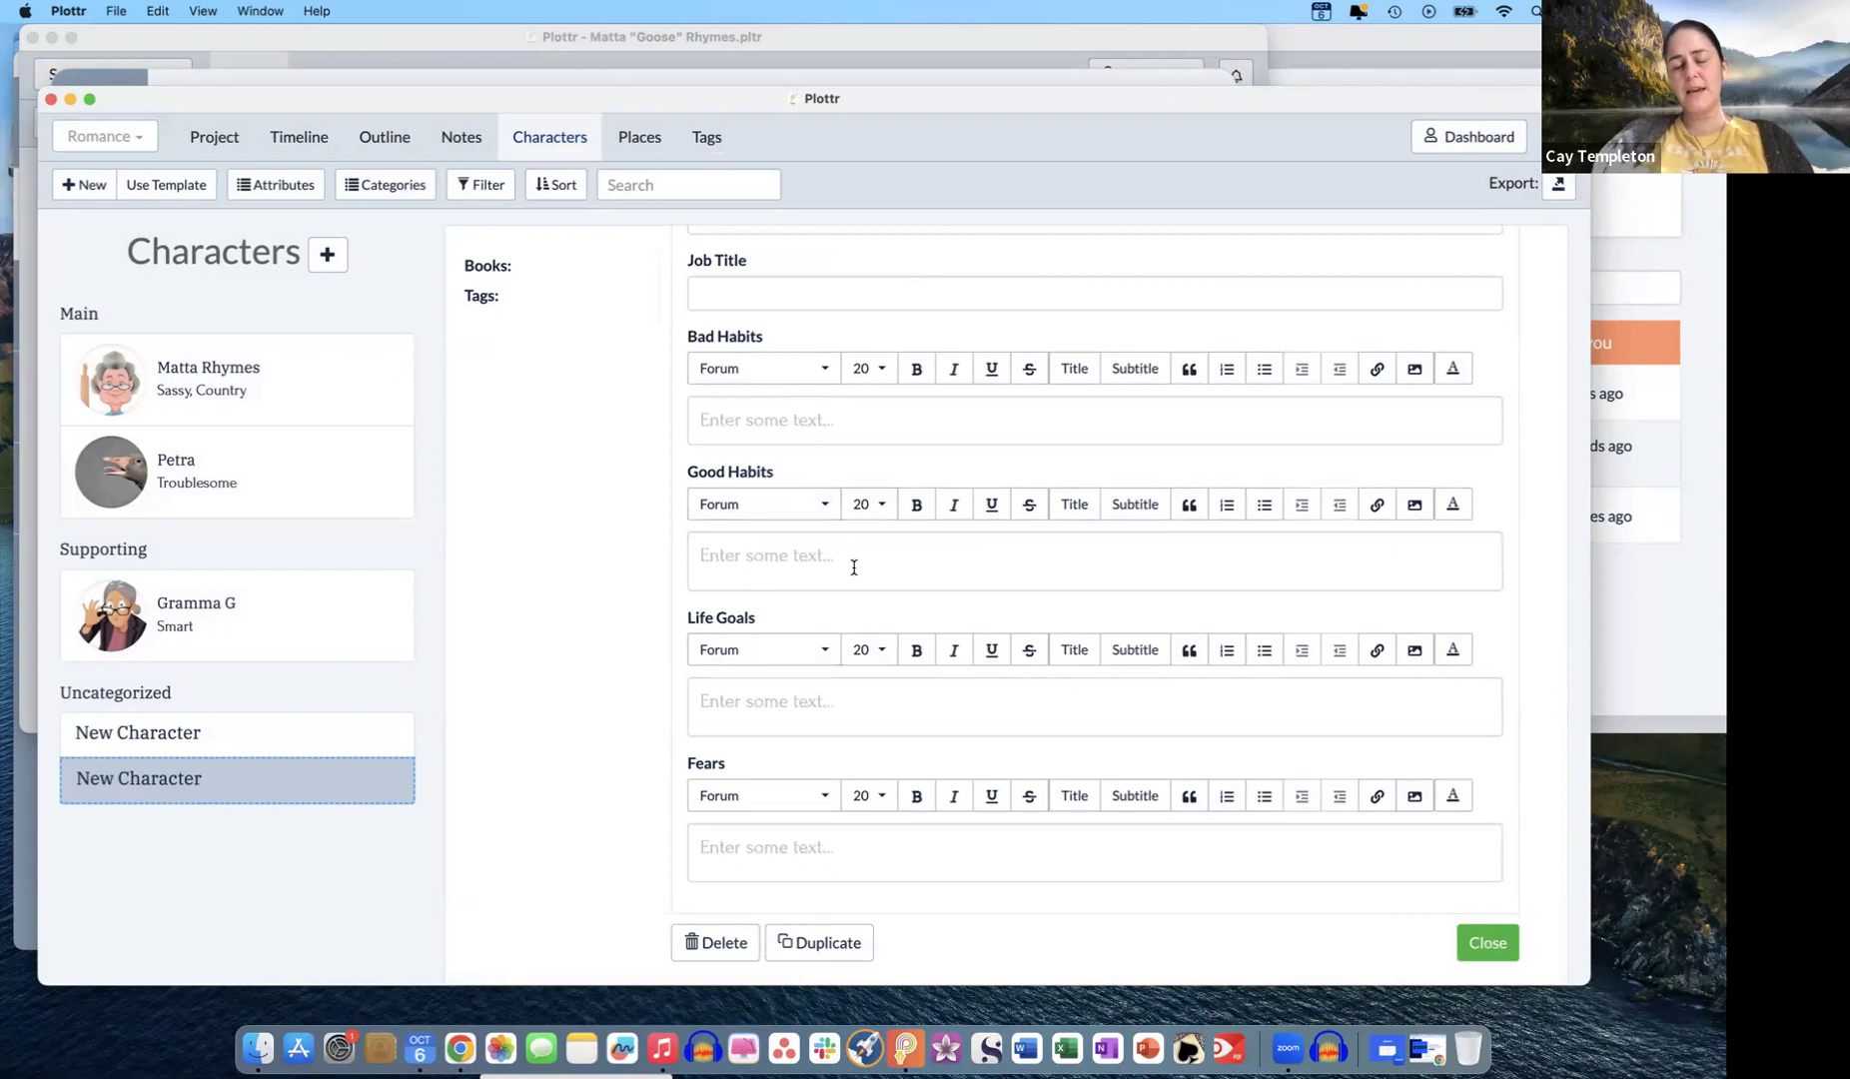
scroll(855, 564, "up", 15)
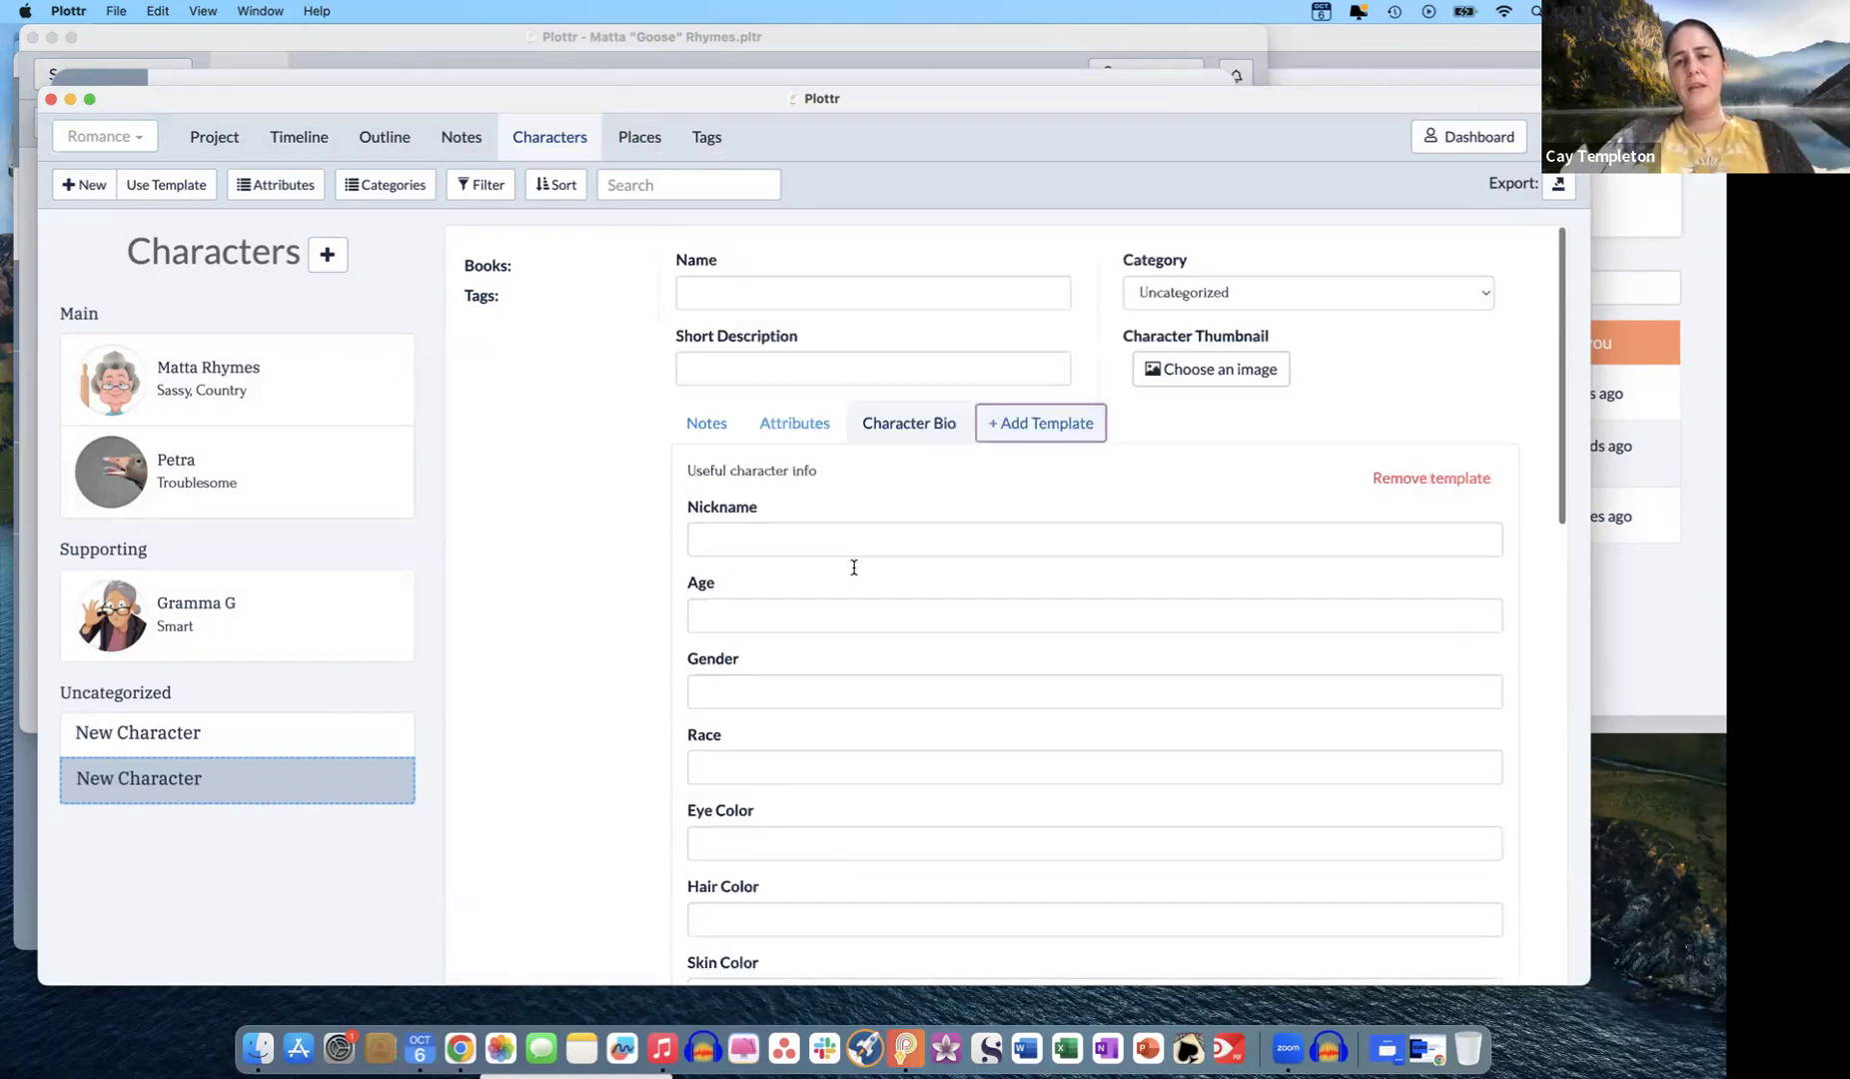
- Apply the Birth Order starter template to the same new character
left_click(1053, 428)
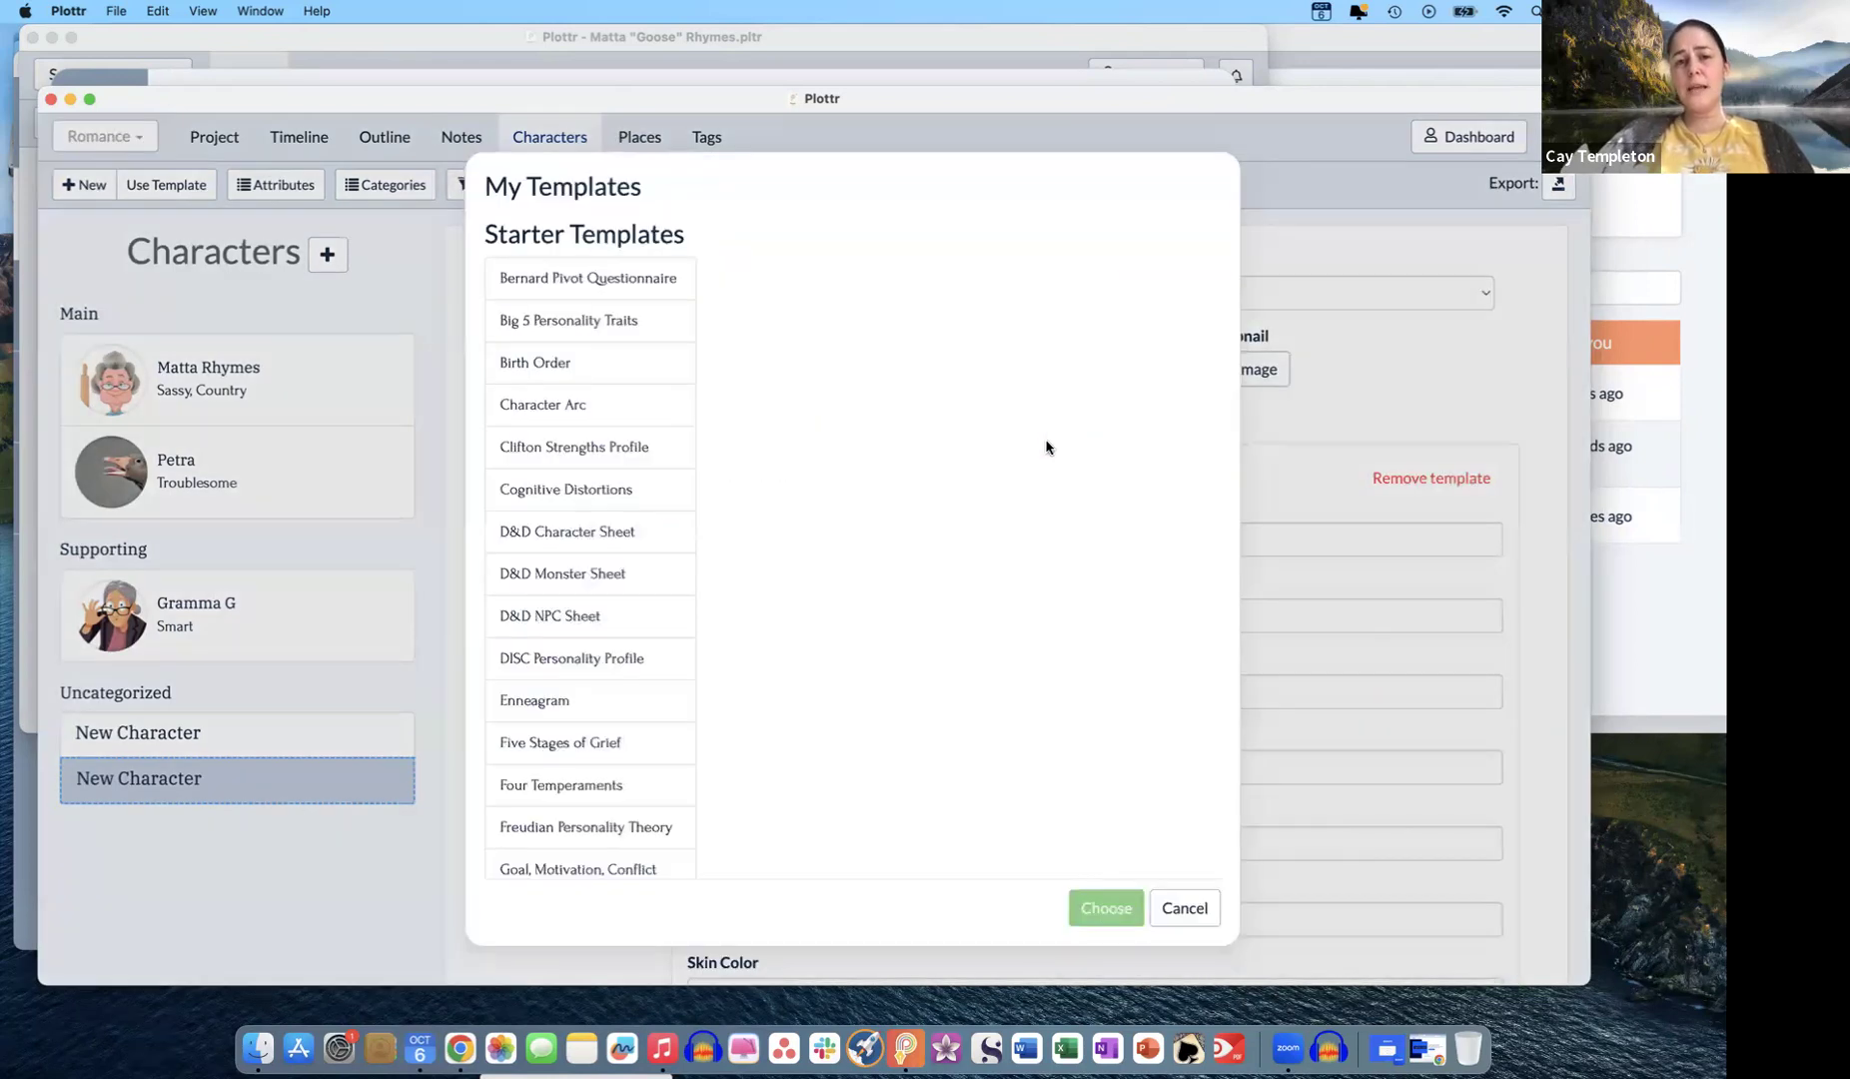
left_click(557, 364)
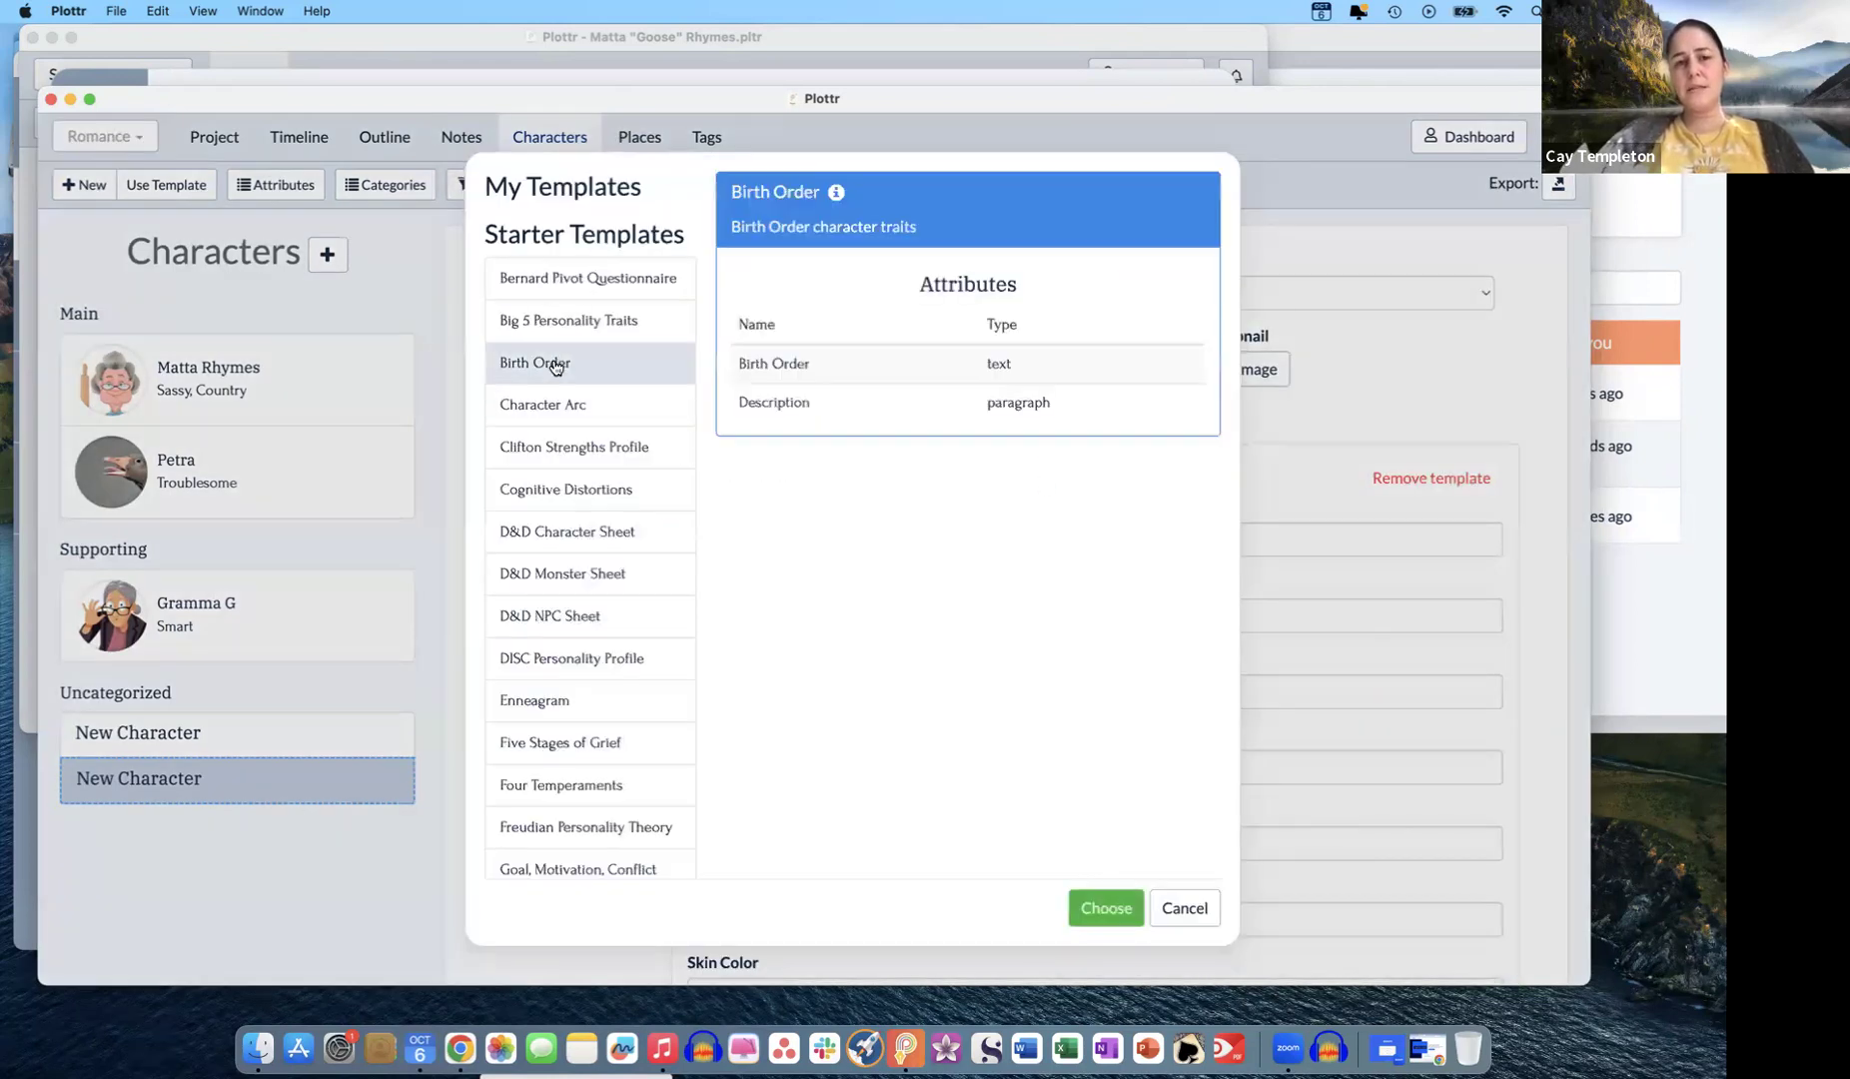
left_click(1107, 907)
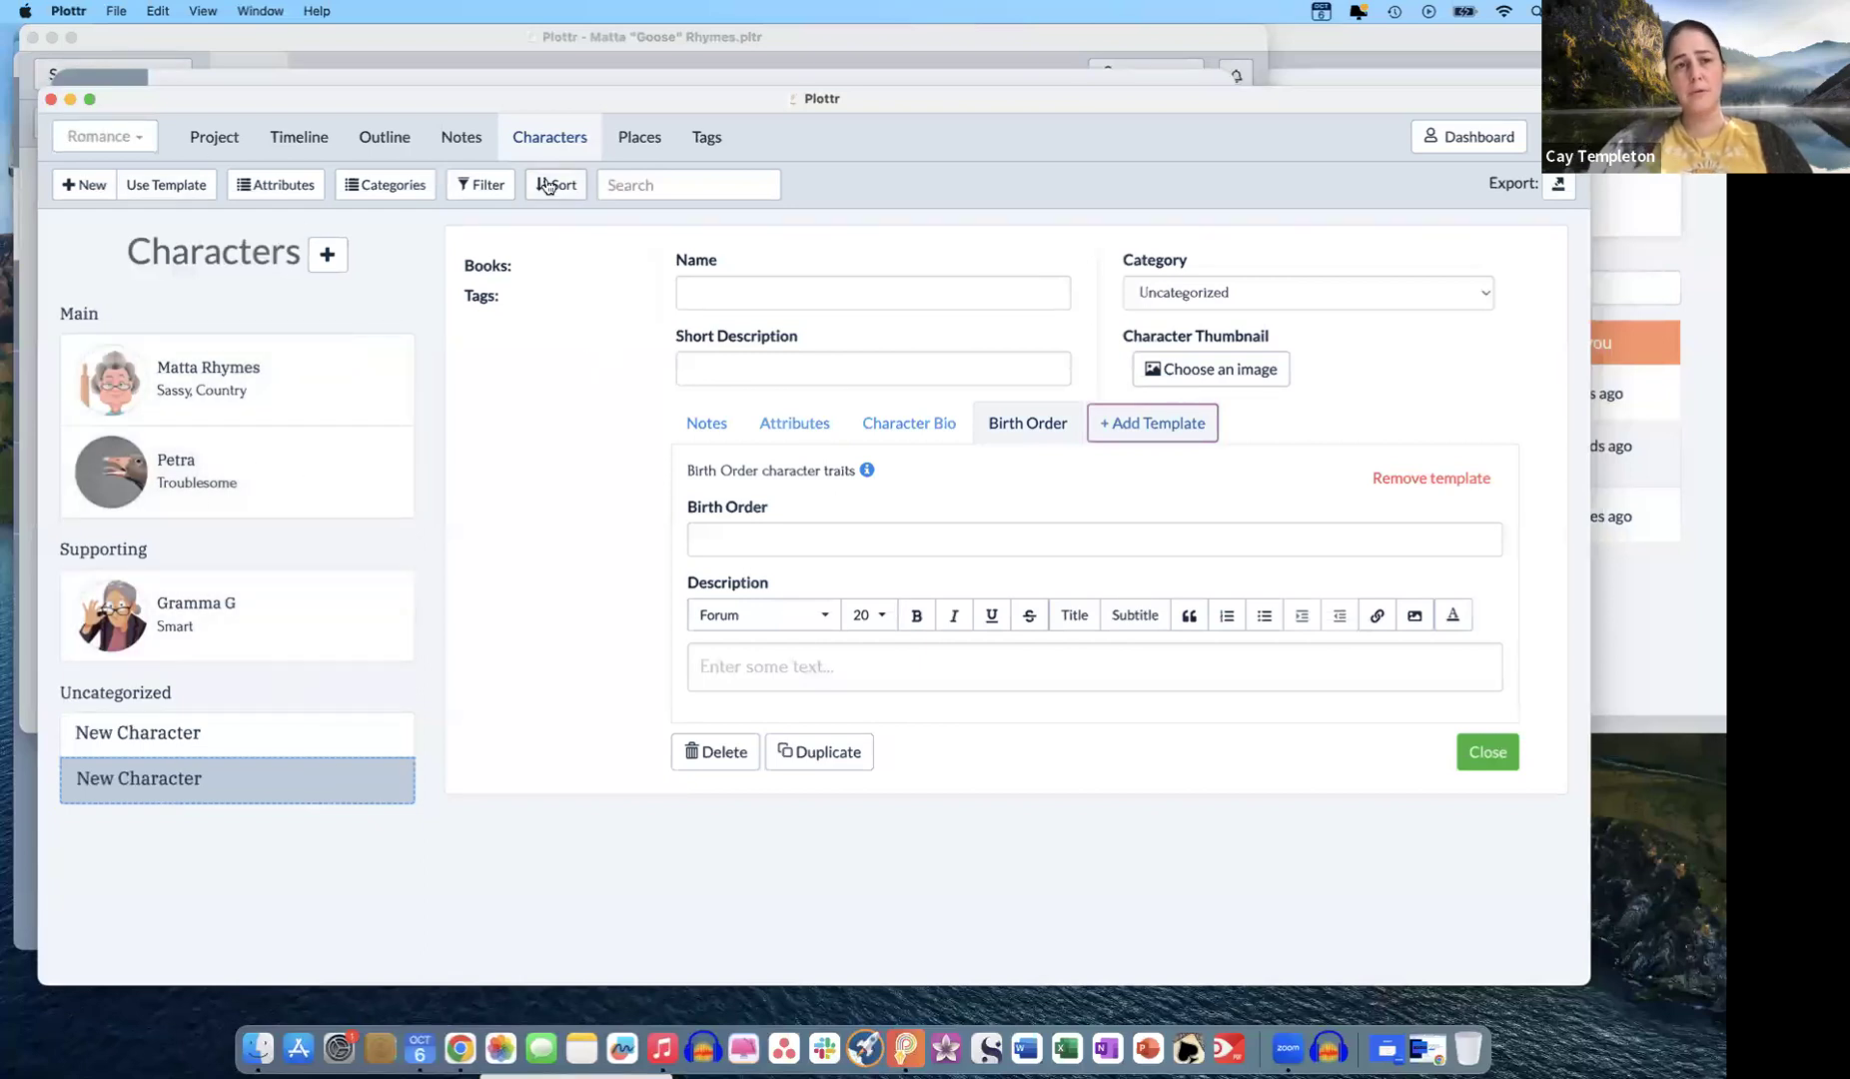
- Return to the Romance timeline, open the Opening Image / Hook card and view the characters available to attach, without adding any
left_click(296, 150)
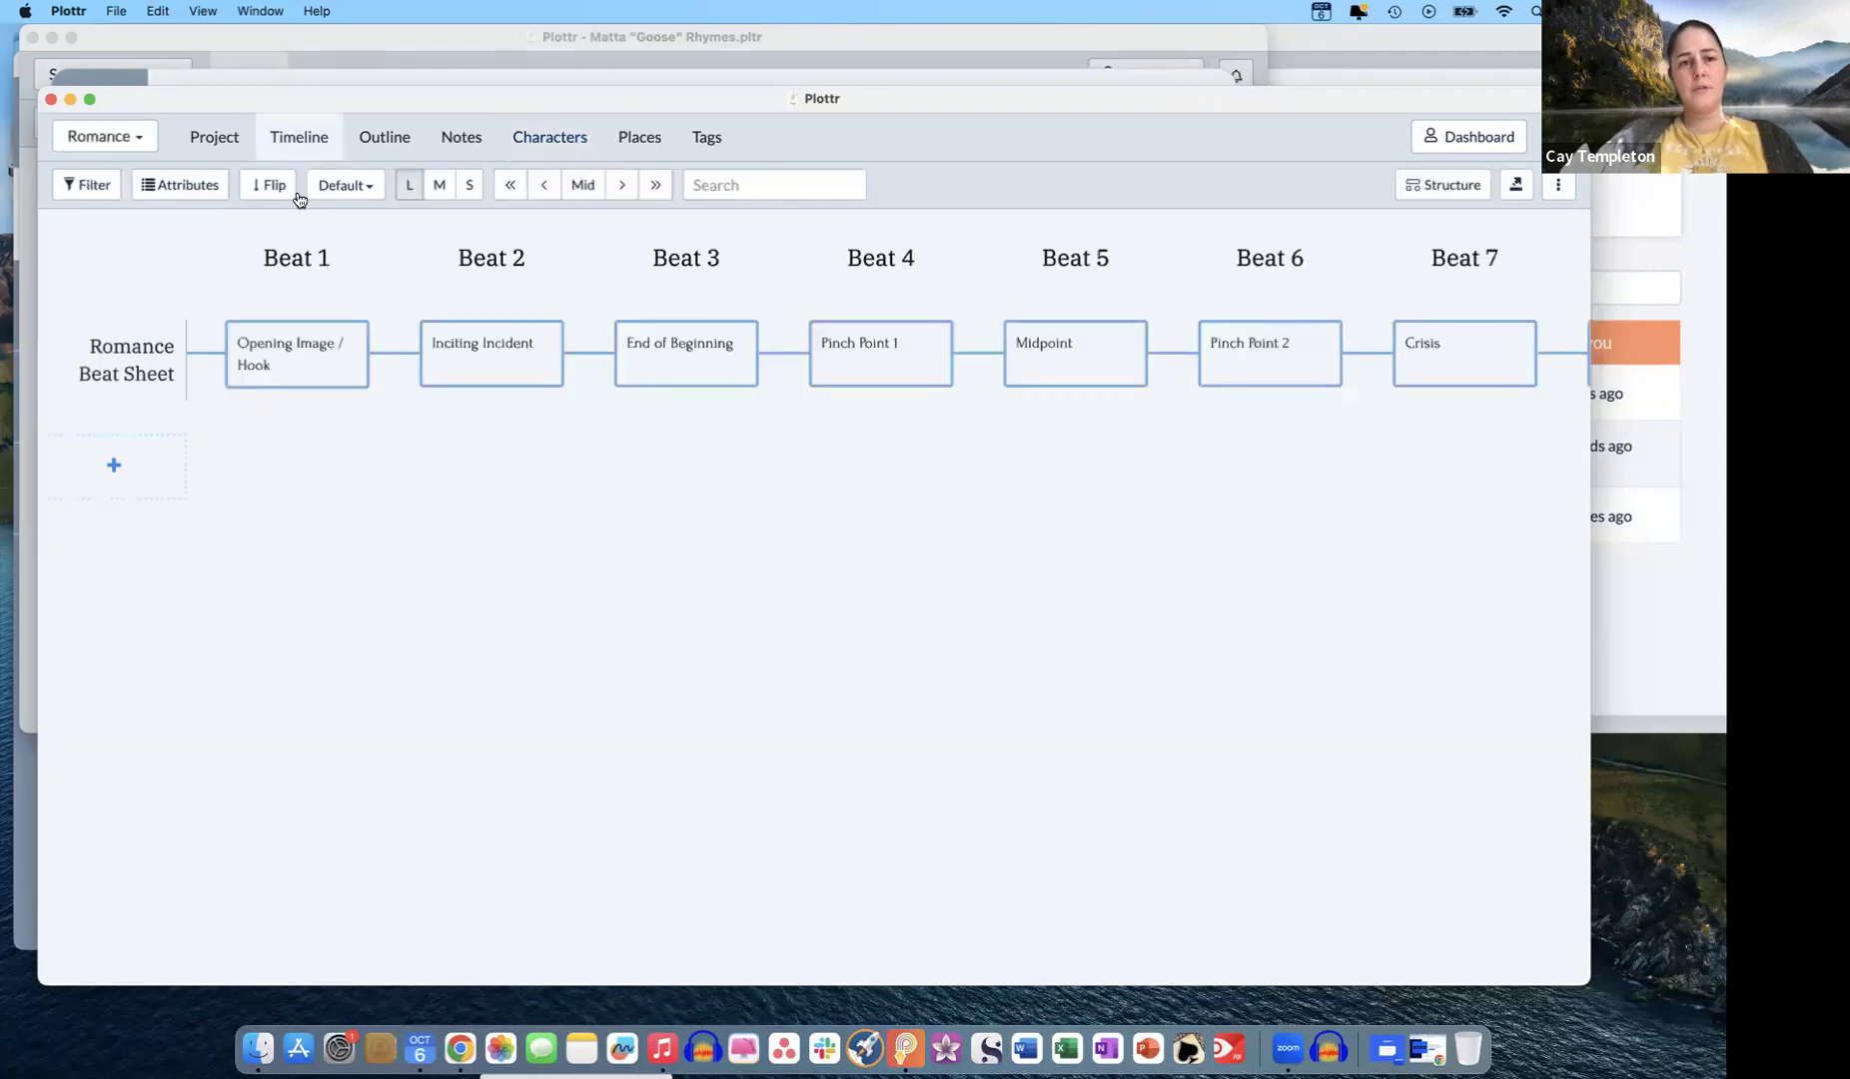
left_click(330, 357)
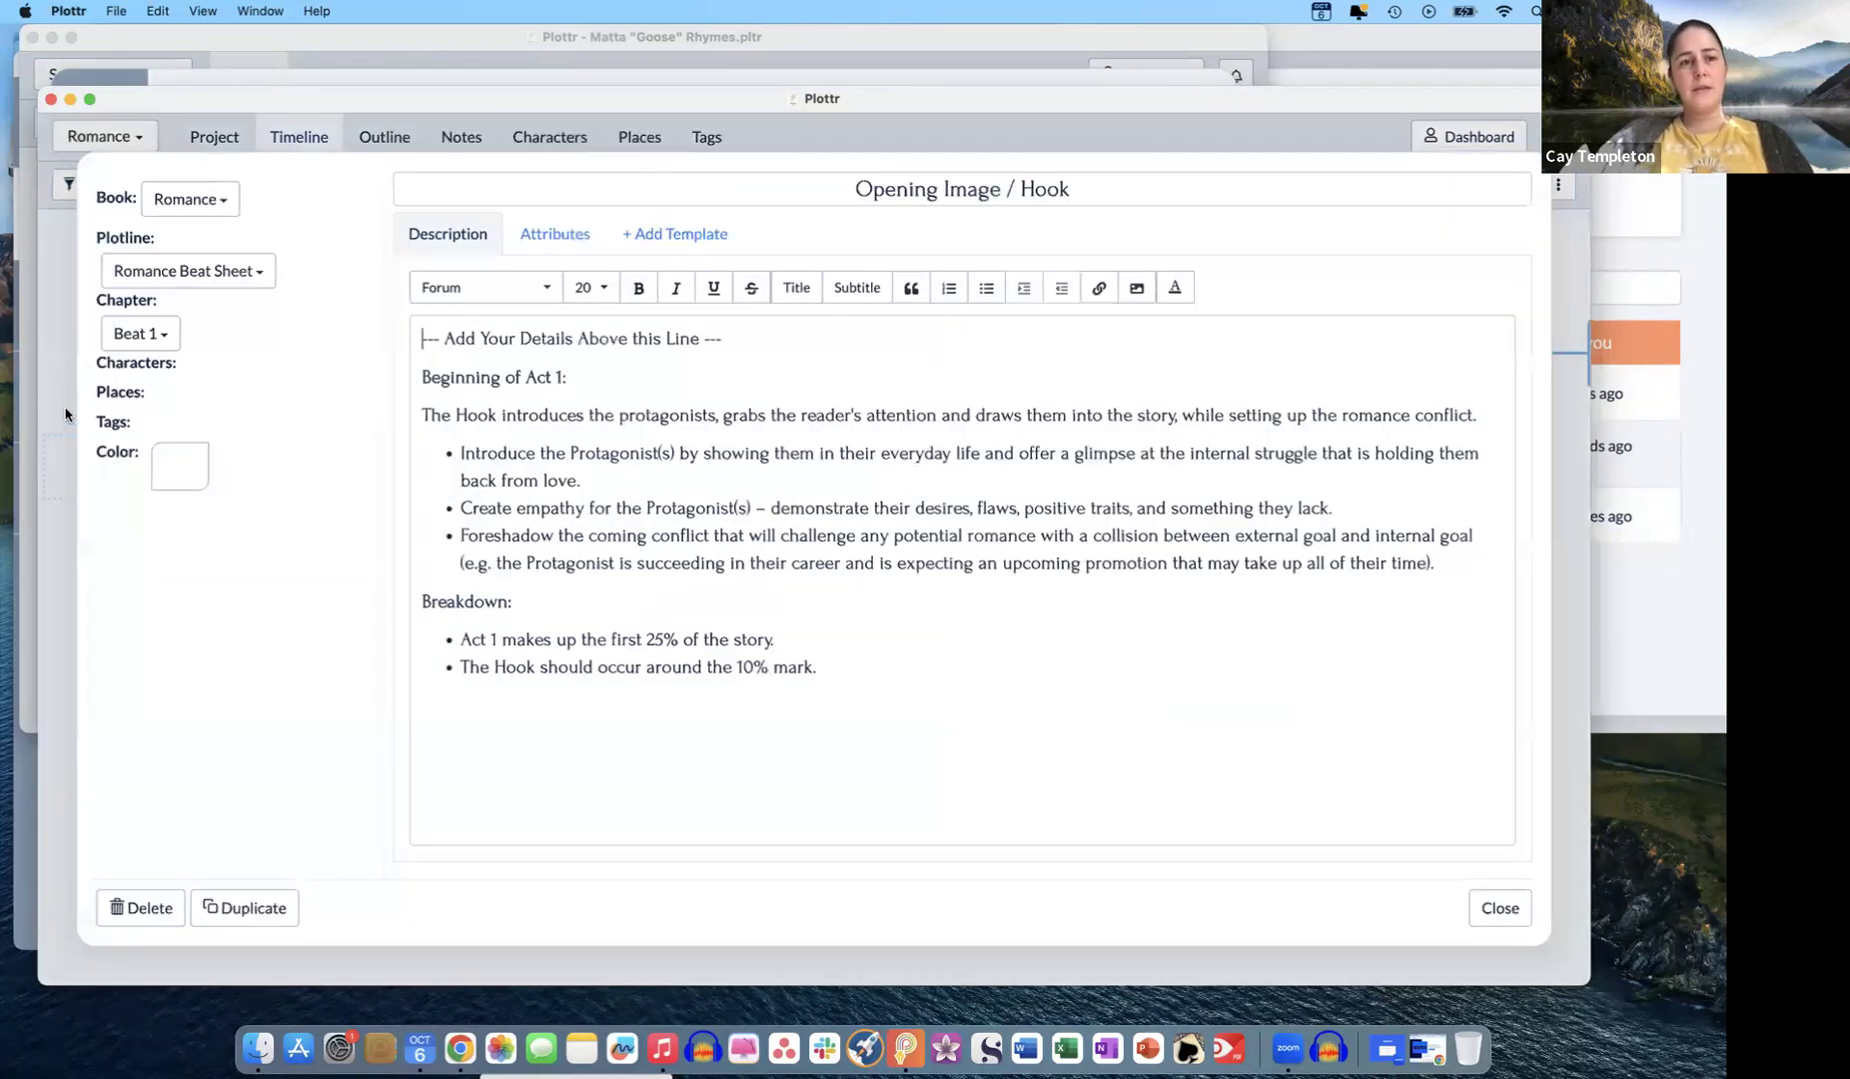
left_click(190, 364)
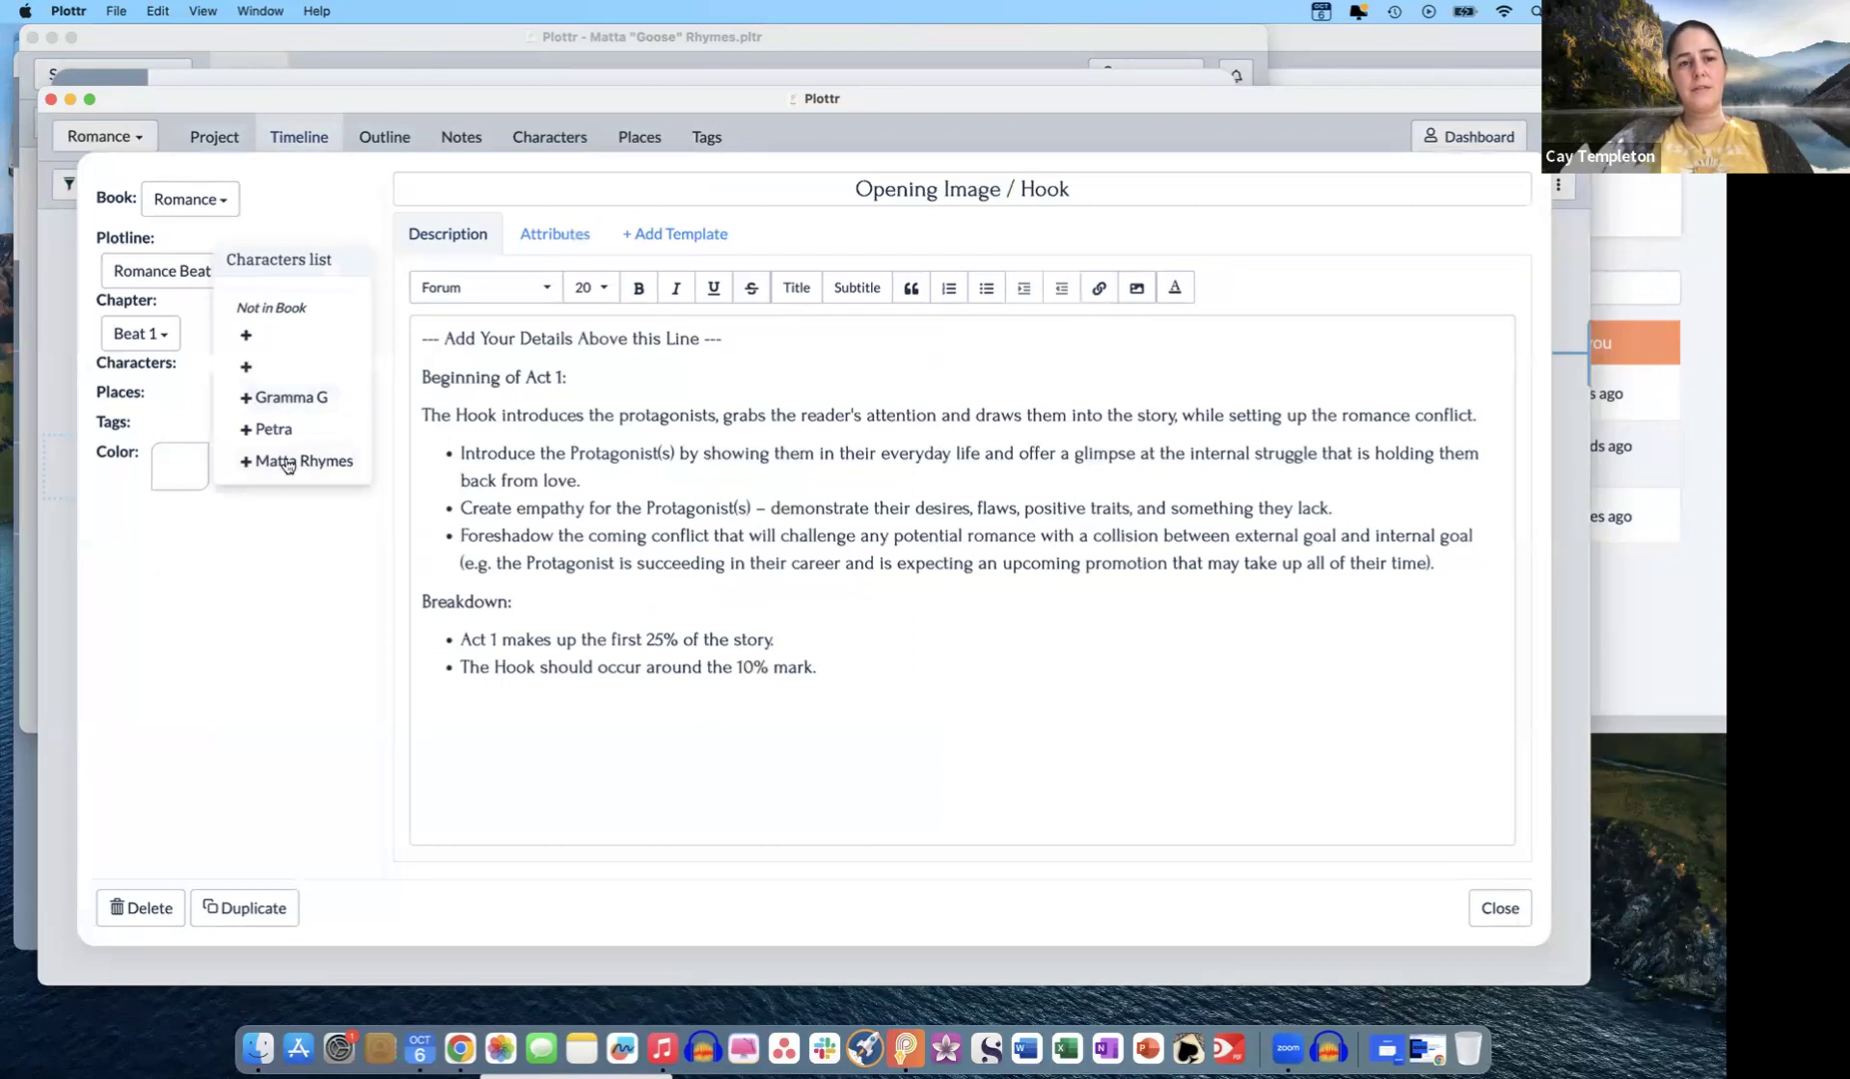
left_click(345, 536)
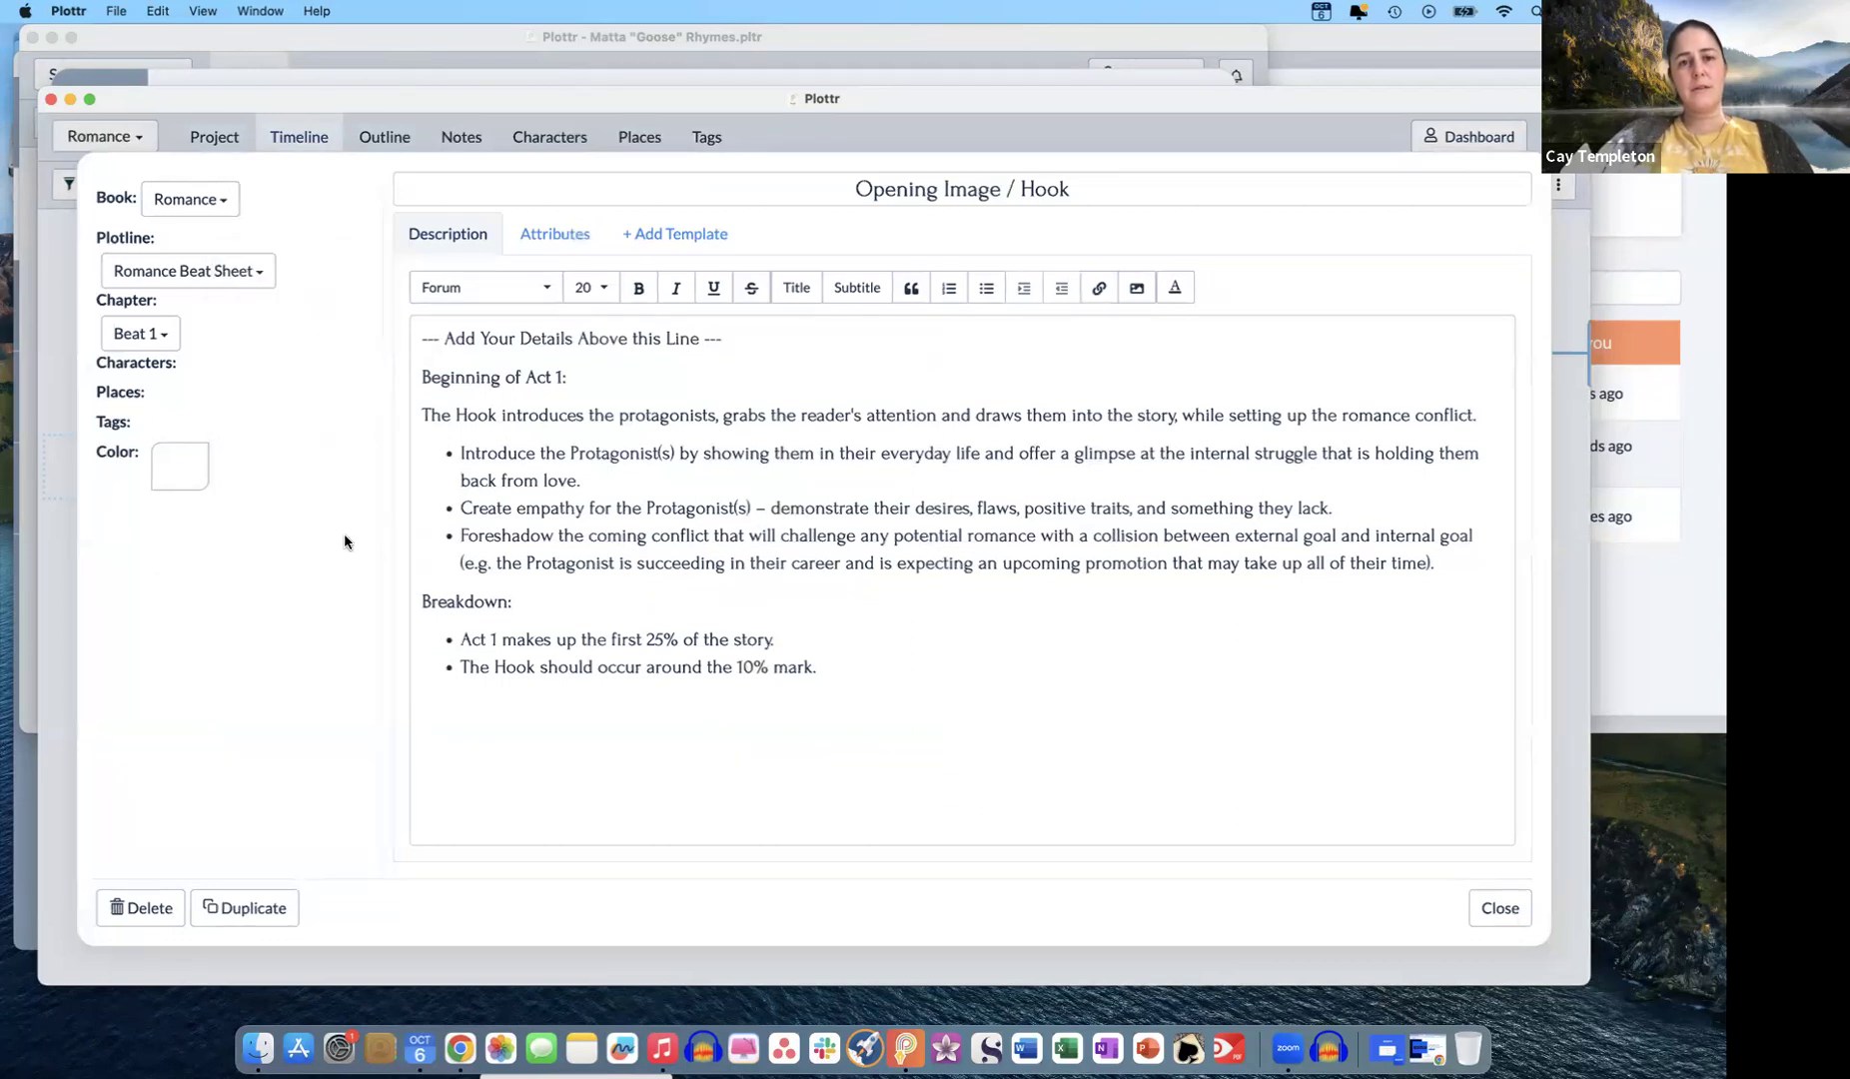
- Apply the Scene Essentials starter template to the Opening Image / Hook card, return to its description and close the card
left_click(665, 234)
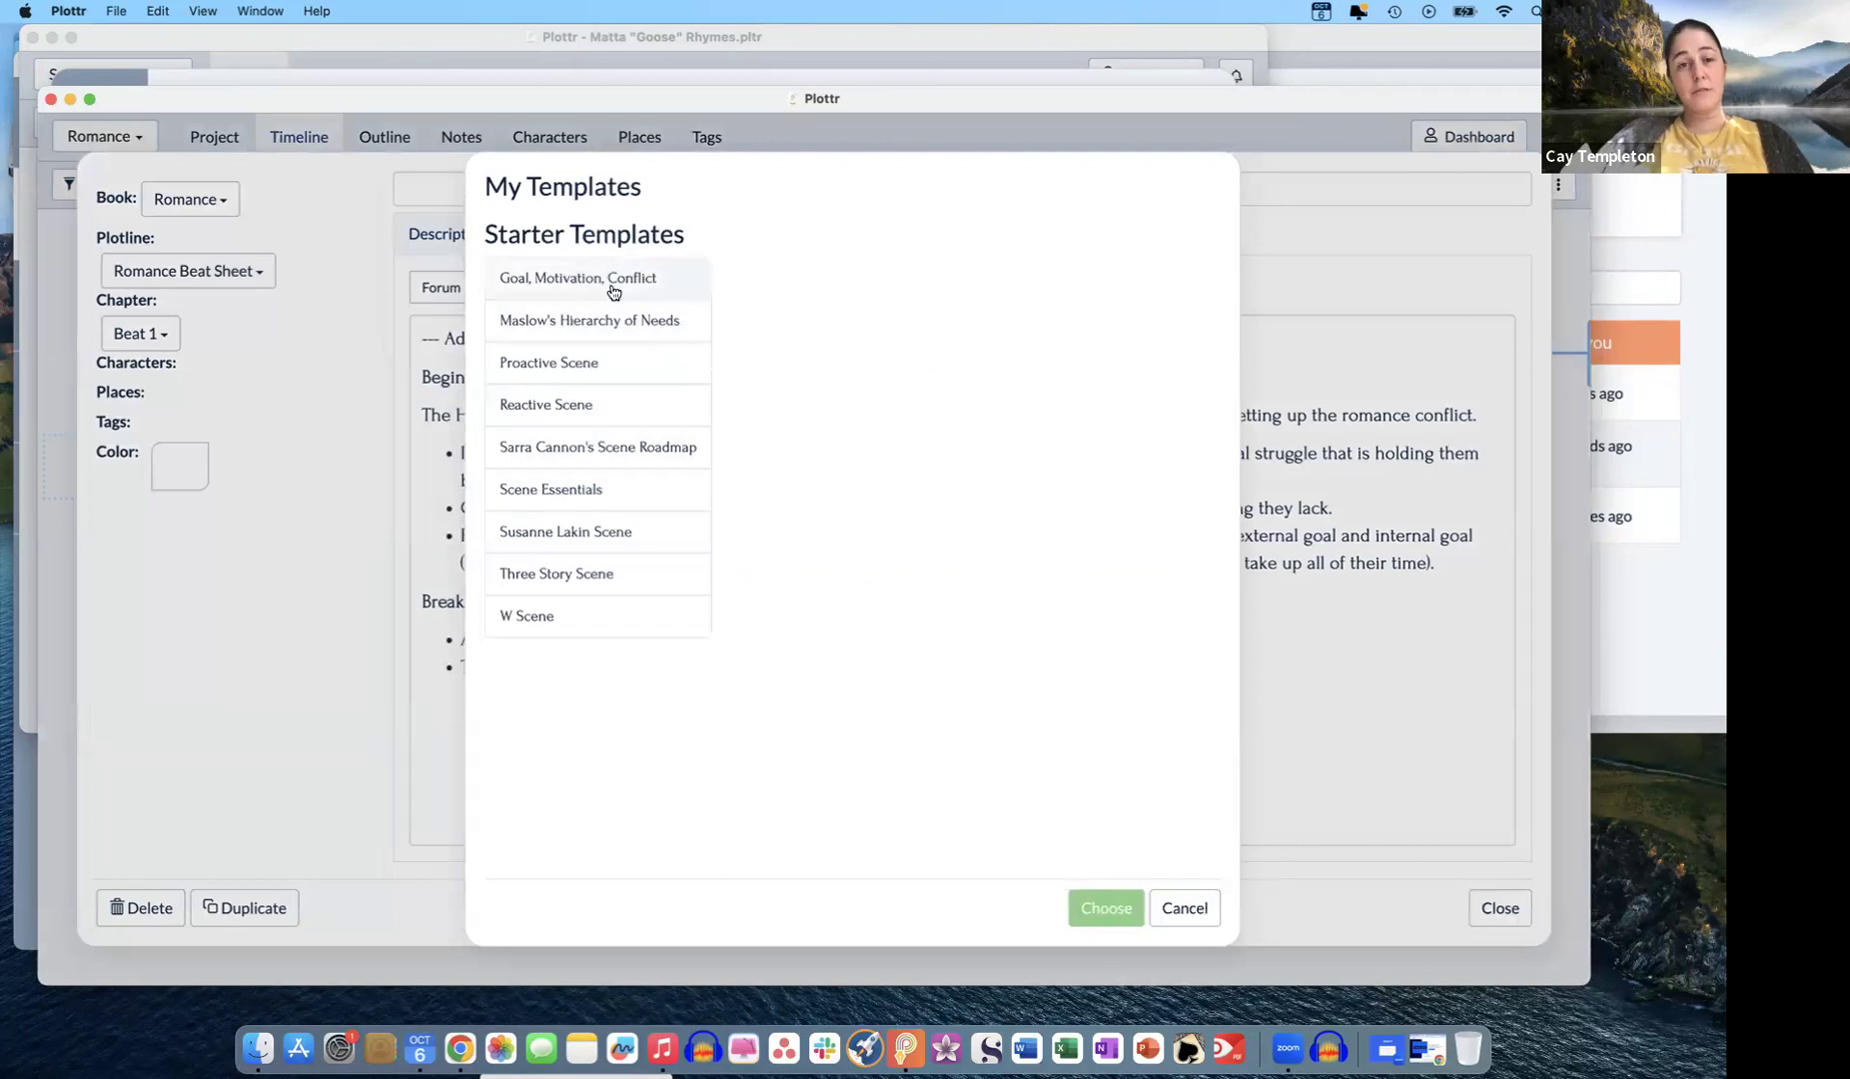
left_click(545, 503)
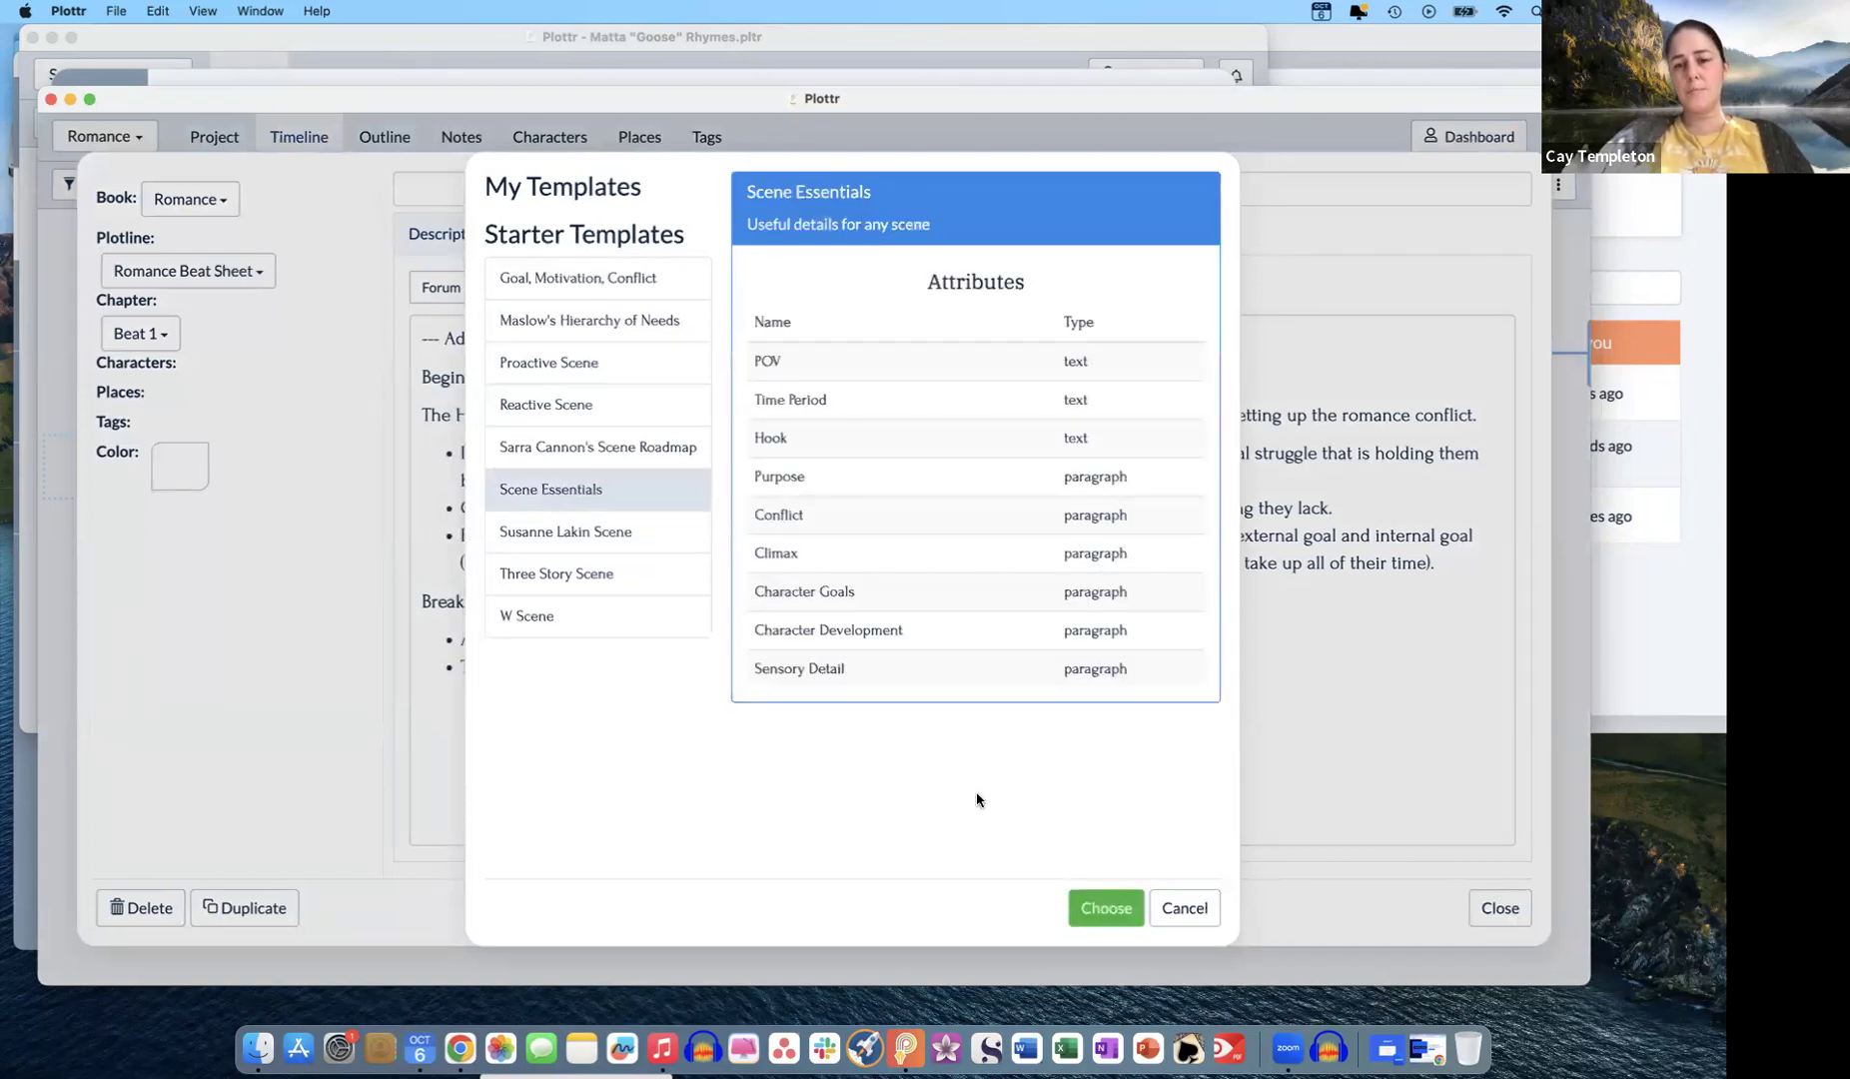
left_click(1106, 908)
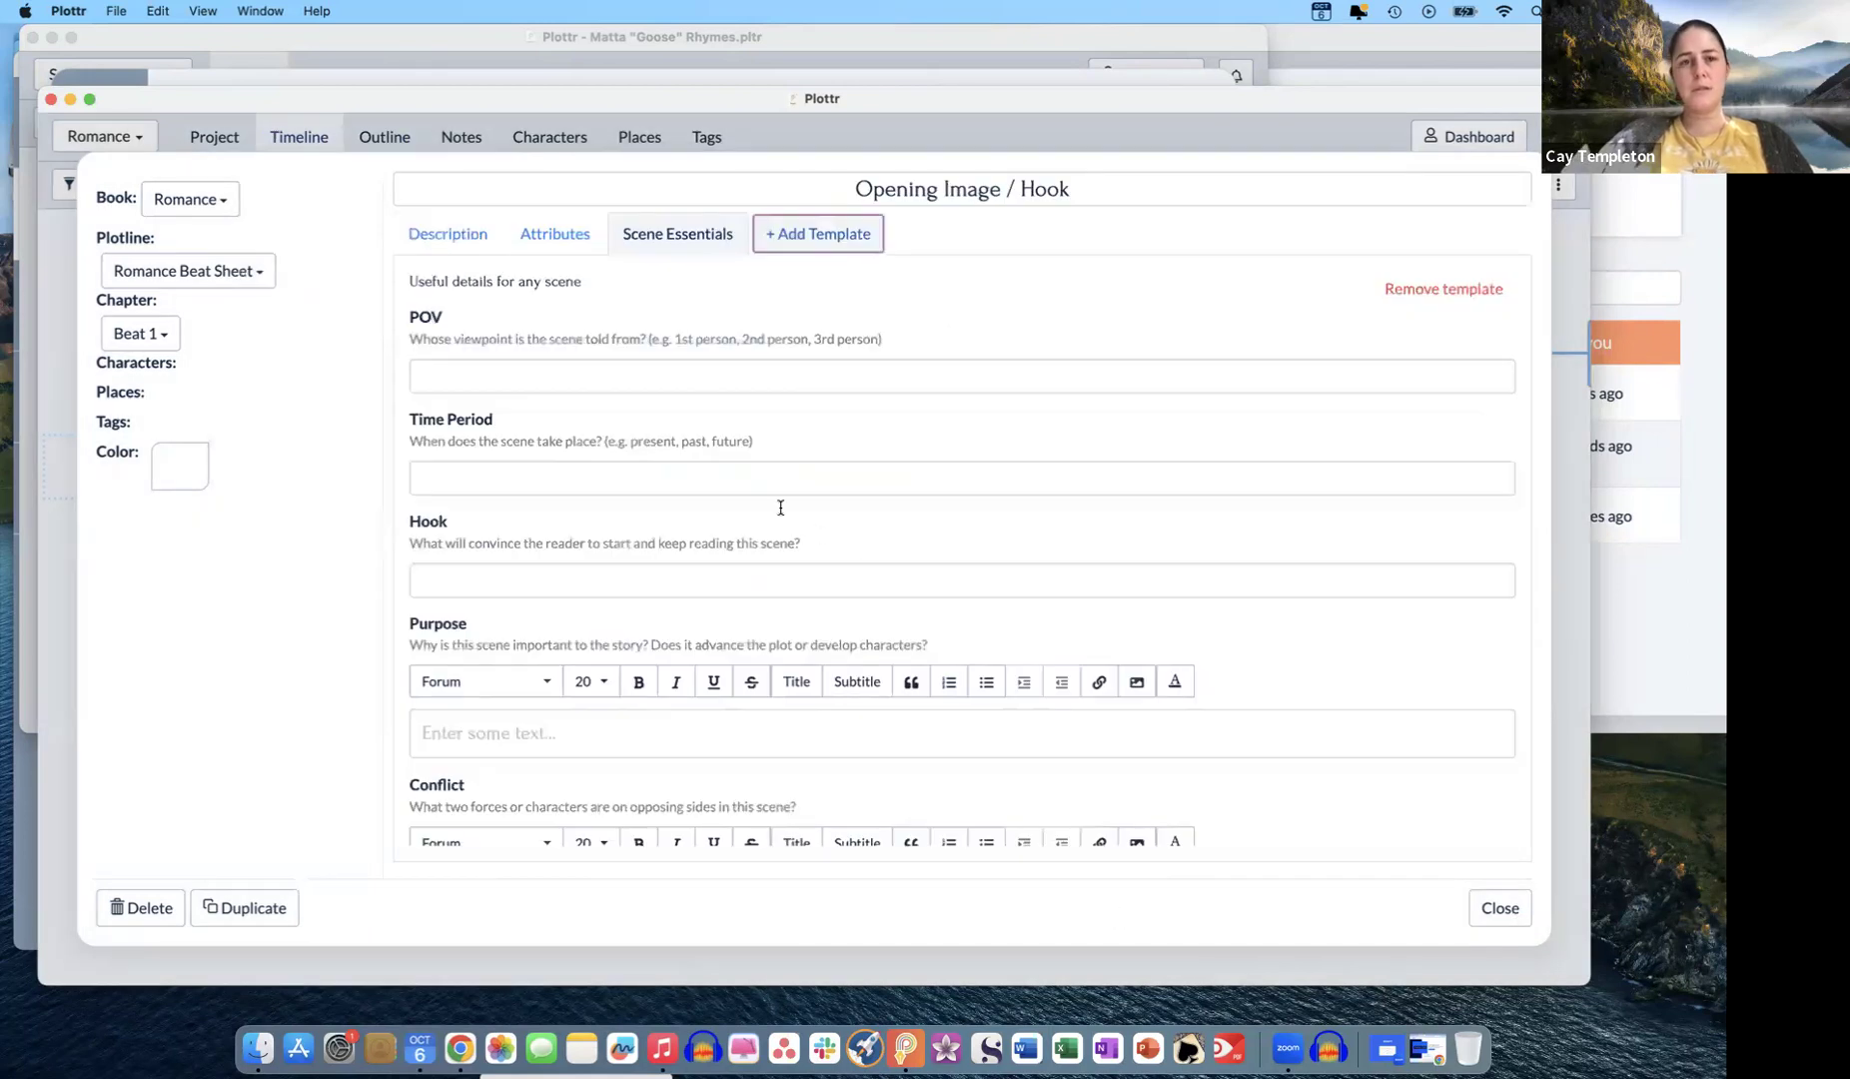
left_click(446, 240)
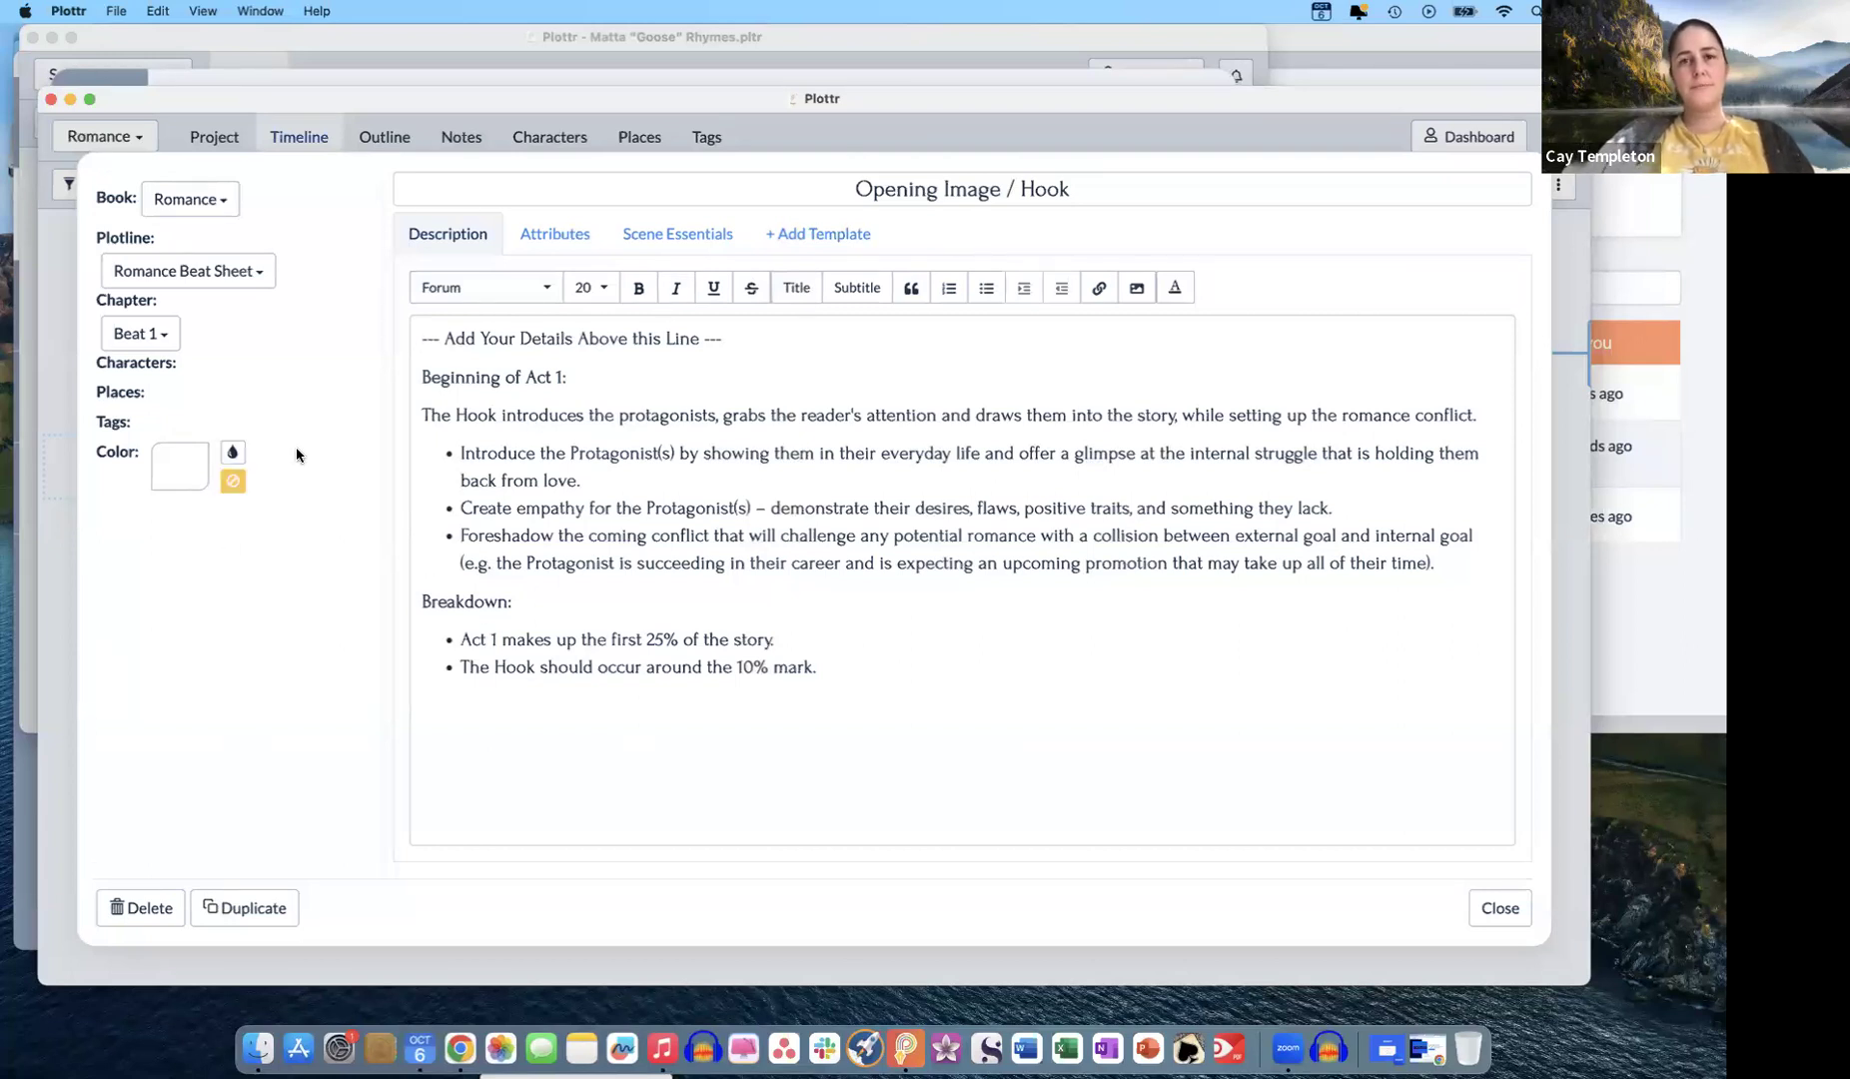
left_click(1501, 908)
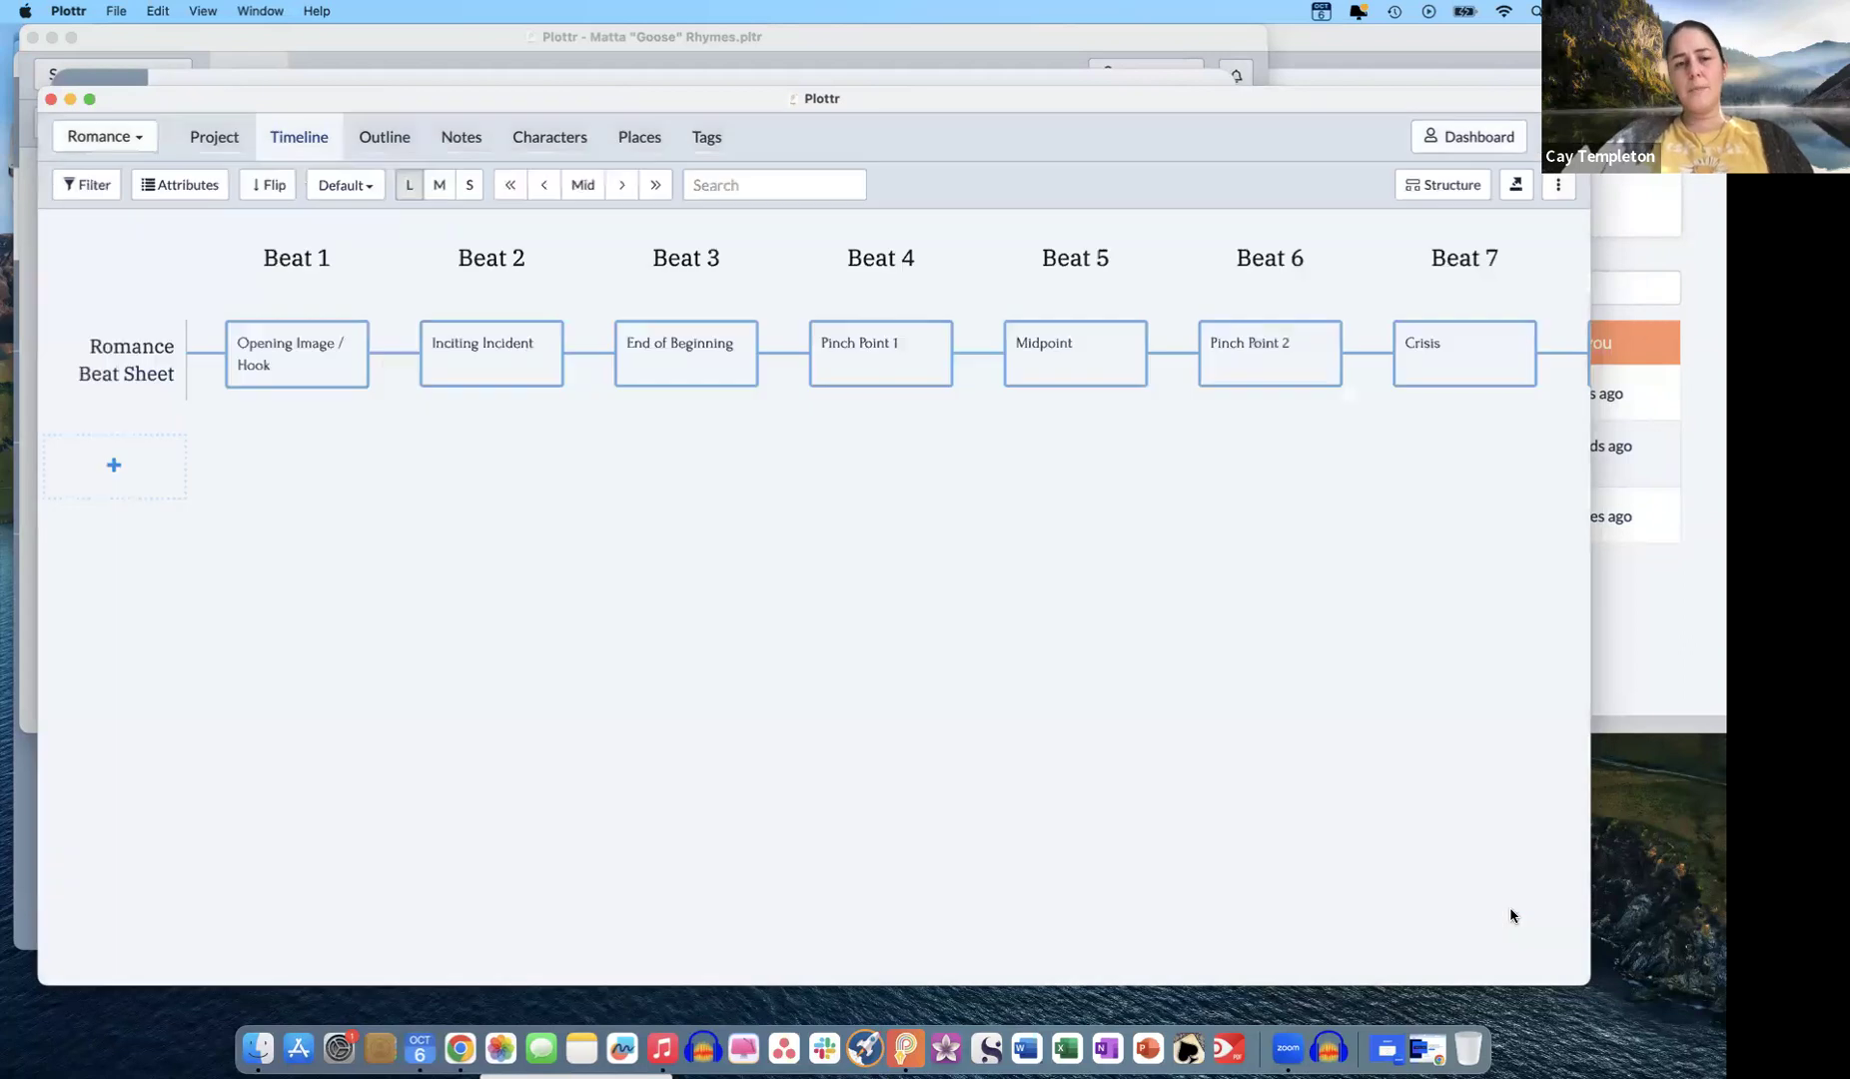
- View the Mother Goose series' project overview and open the dashboard's list of recent projects
left_click(217, 138)
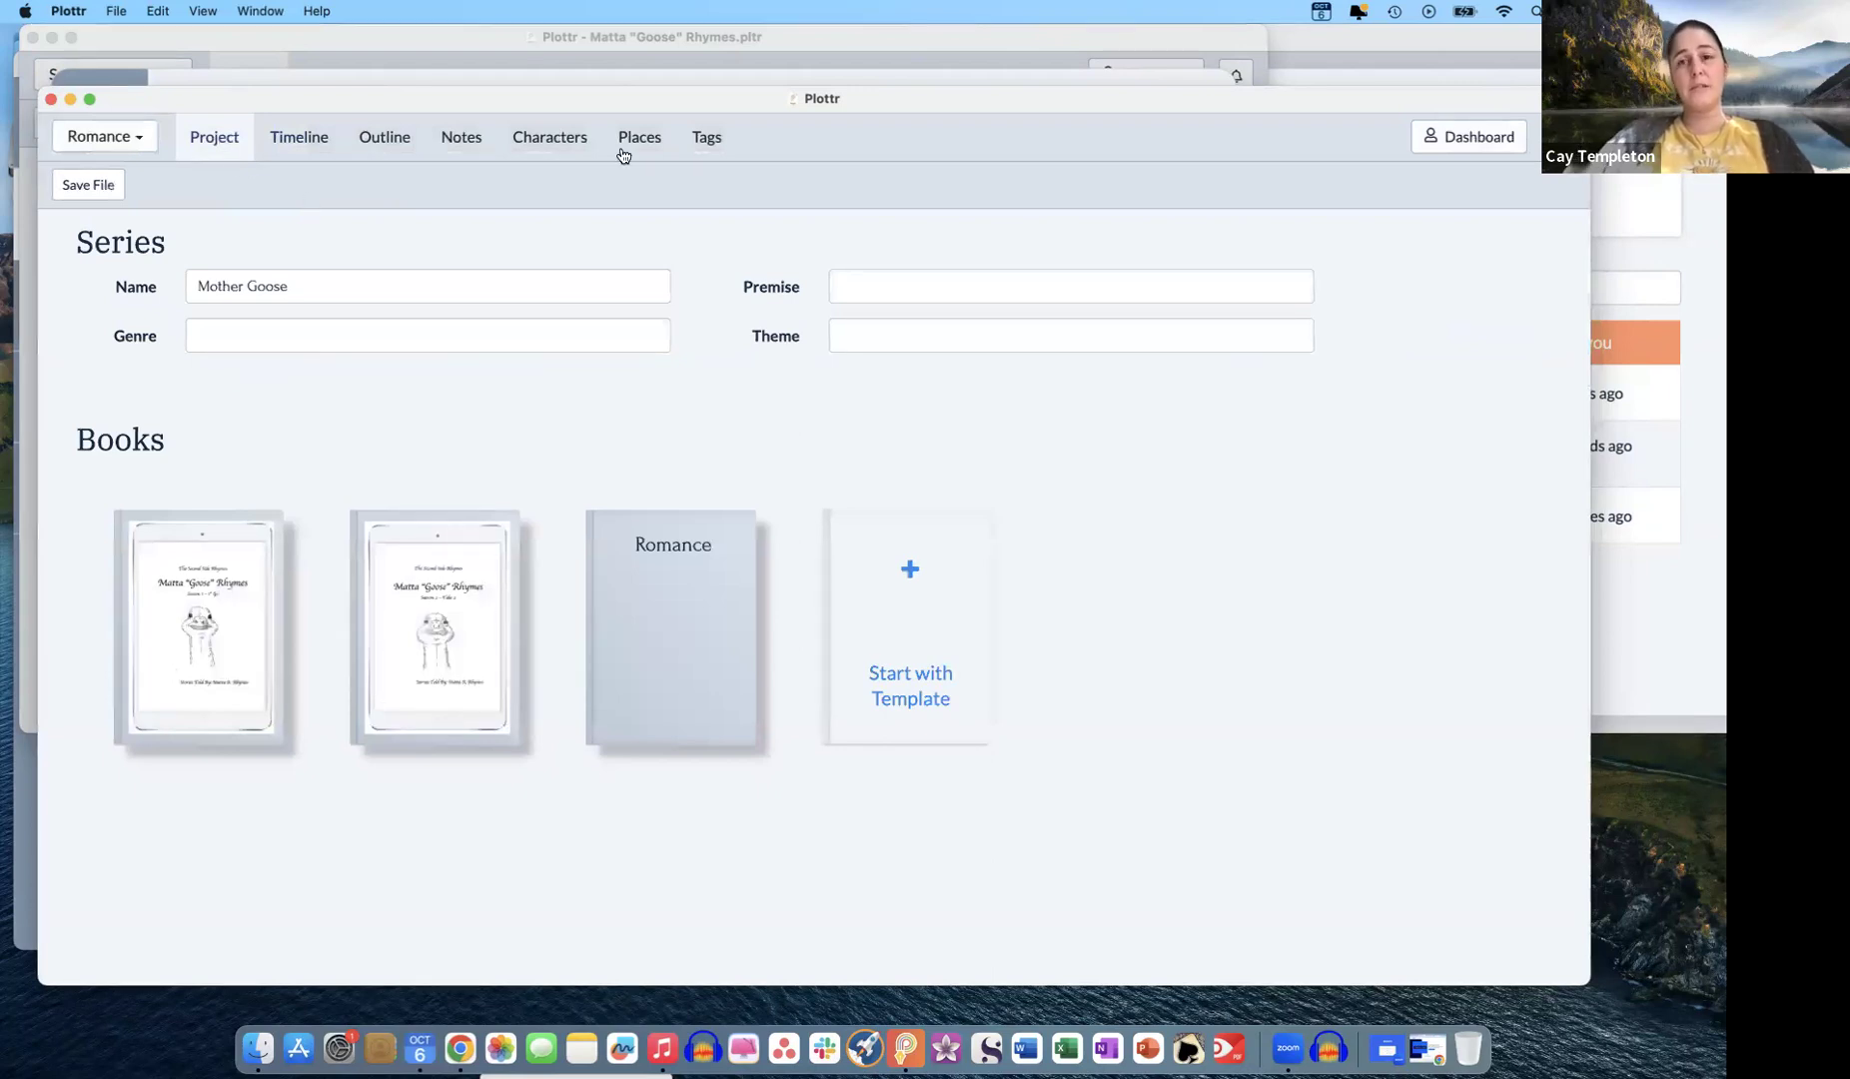
left_click(1467, 140)
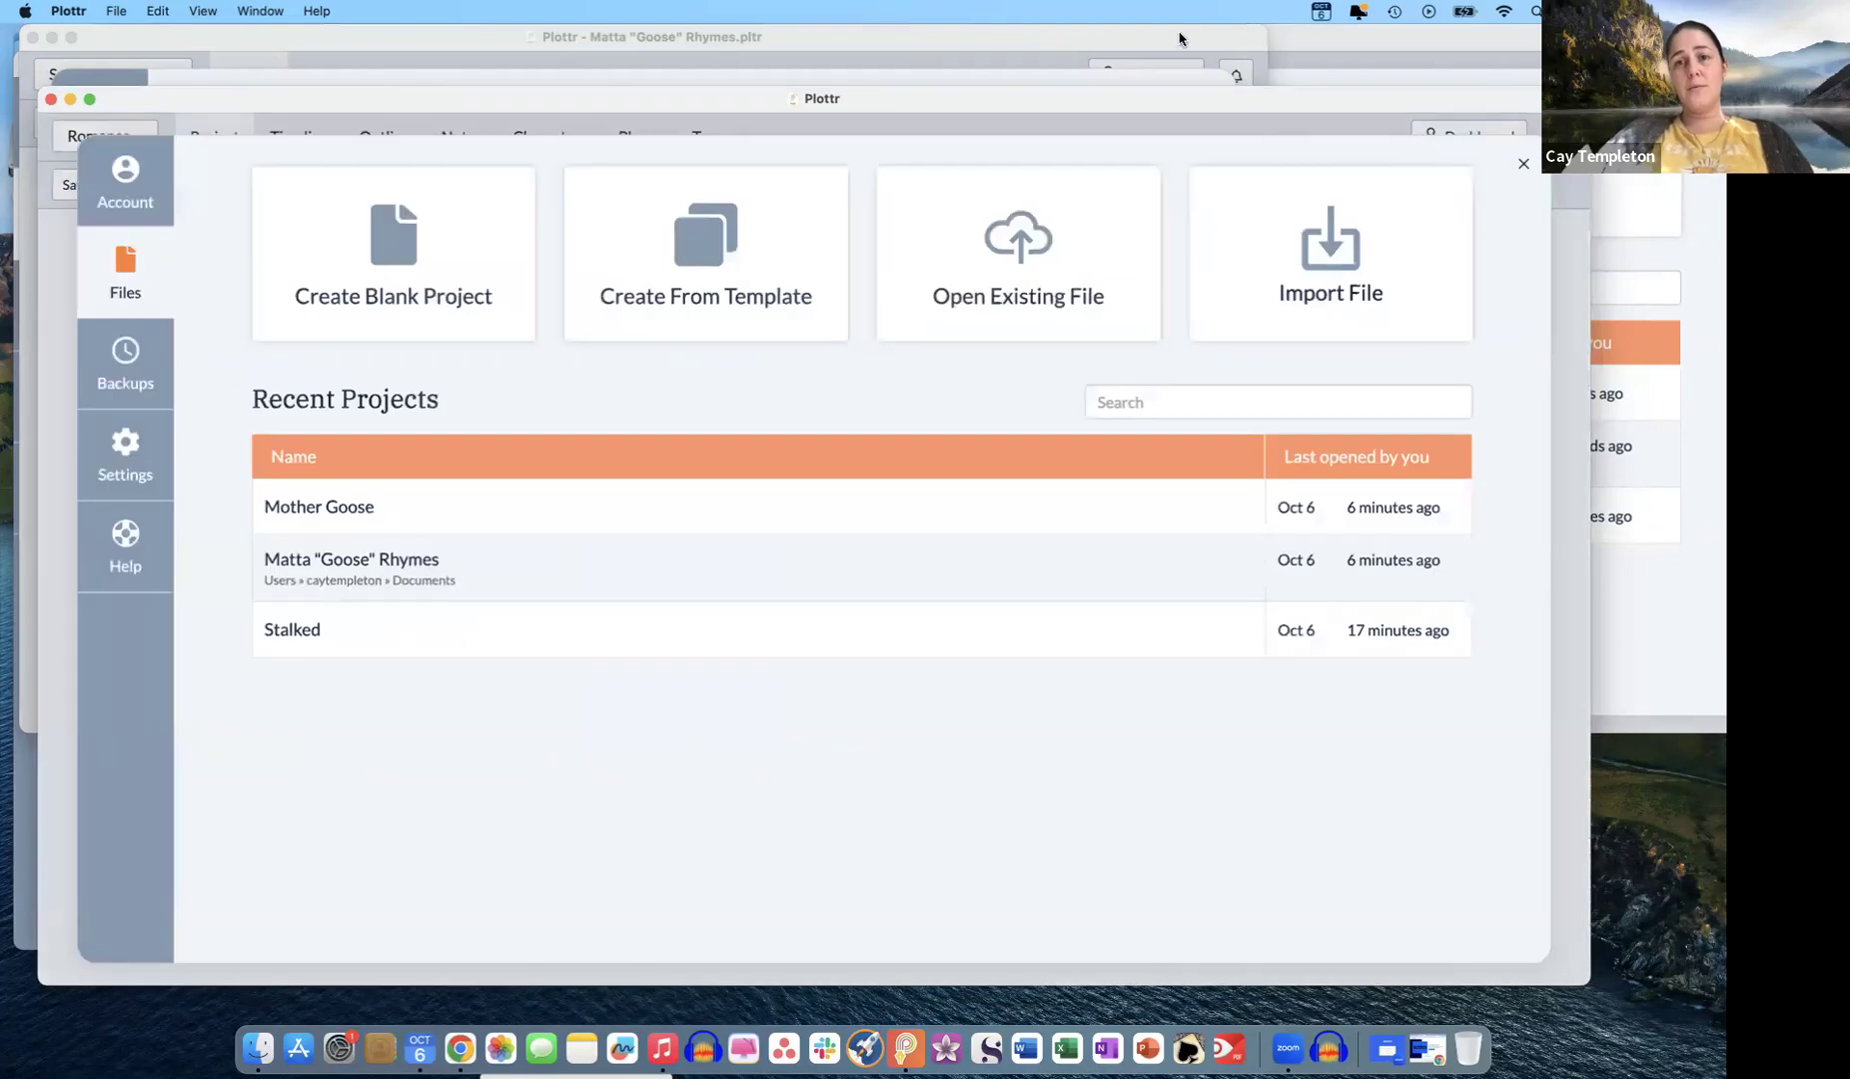